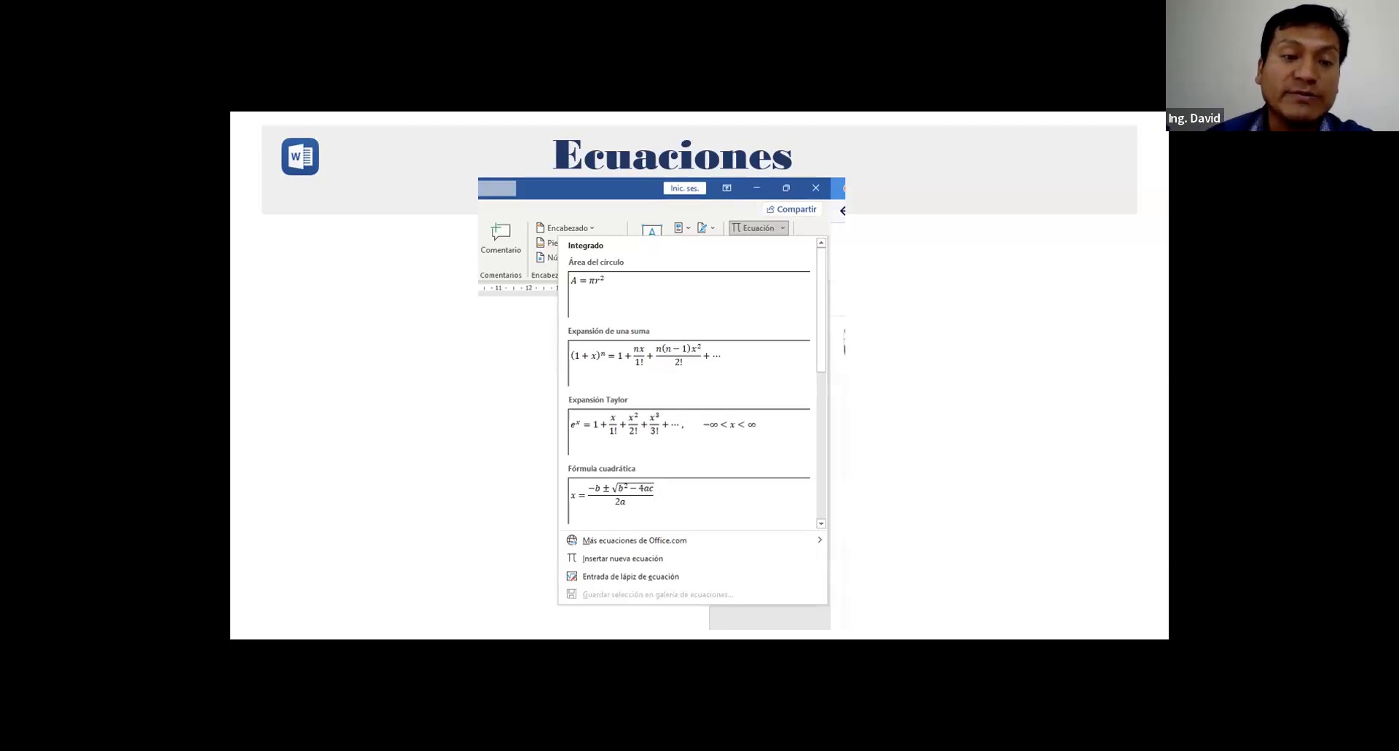
{"action": "key", "text": "Right"}
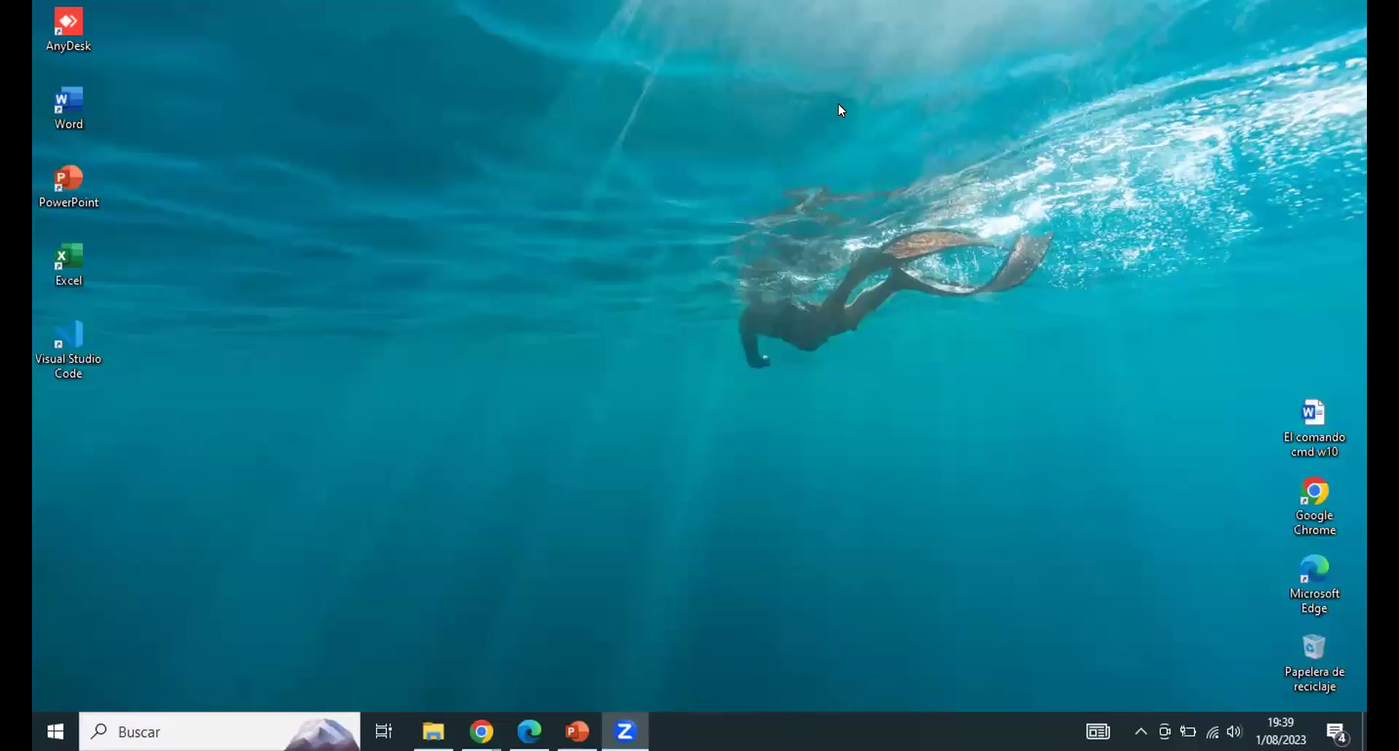
{"action": "right_click", "coordinate": [848, 119]}
{"action": "left_click", "coordinate": [935, 179]}
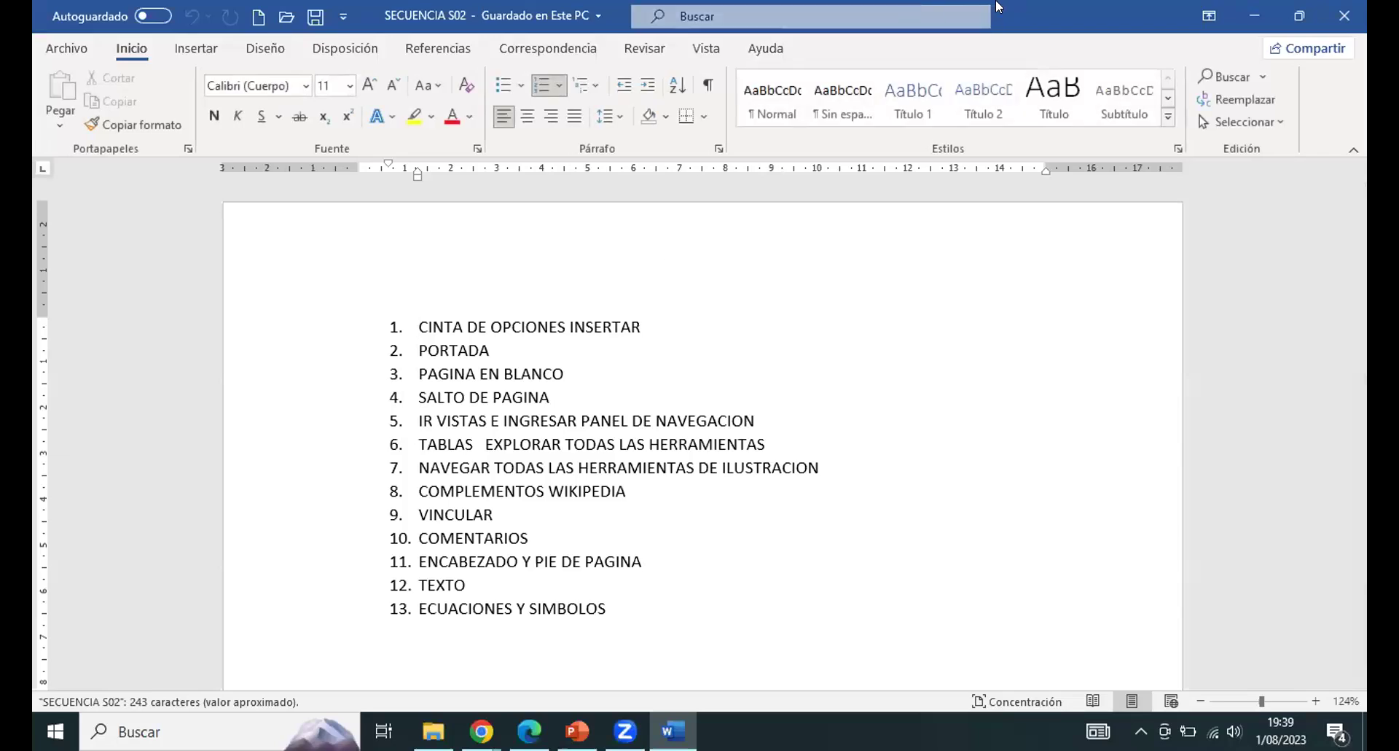
{"action": "key", "text": "super+d"}
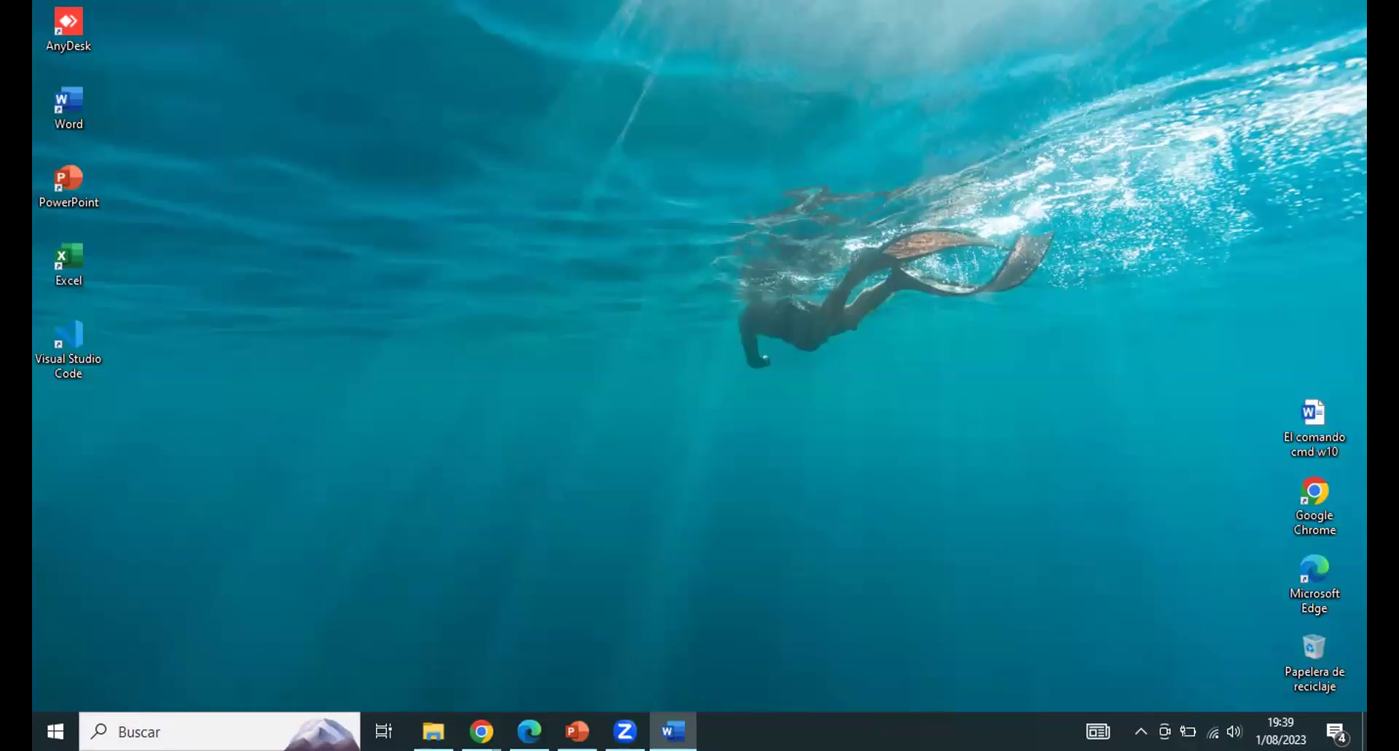
{"action": "right_click", "coordinate": [774, 141]}
{"action": "left_click", "coordinate": [817, 194]}
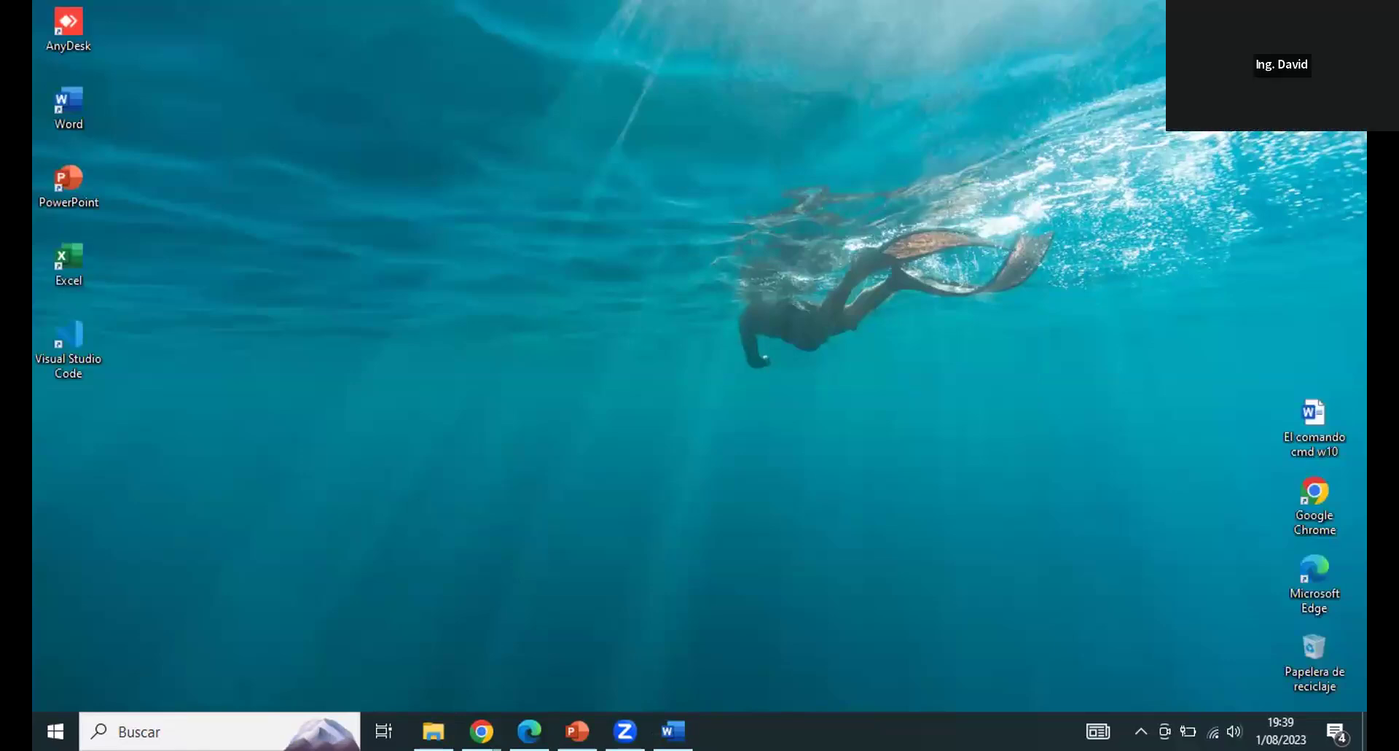
{"action": "right_click", "coordinate": [672, 194]}
{"action": "left_click", "coordinate": [733, 255]}
{"action": "right_click", "coordinate": [663, 128]}
{"action": "left_click", "coordinate": [727, 186]}
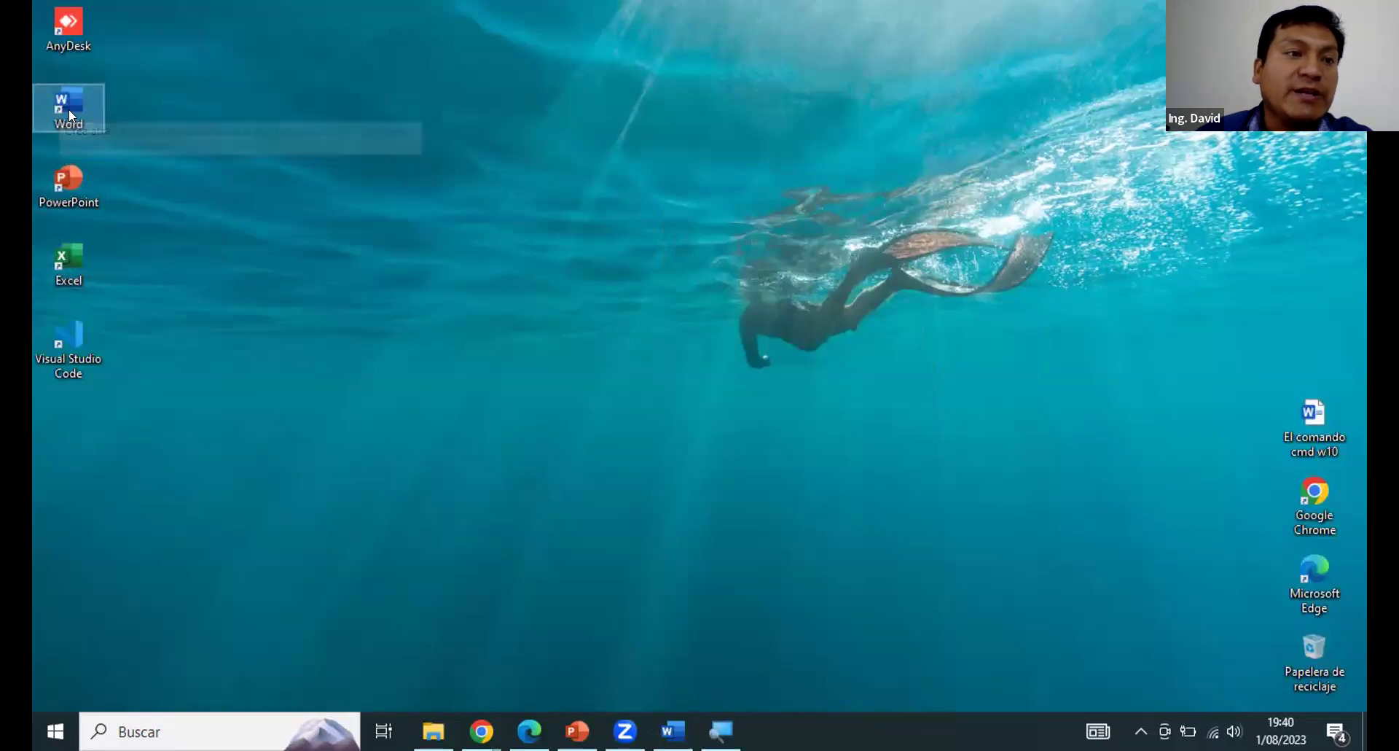
Start Word from the desktop, maximize its window and create a blank document.
{"action": "double_click", "coordinate": [68, 108]}
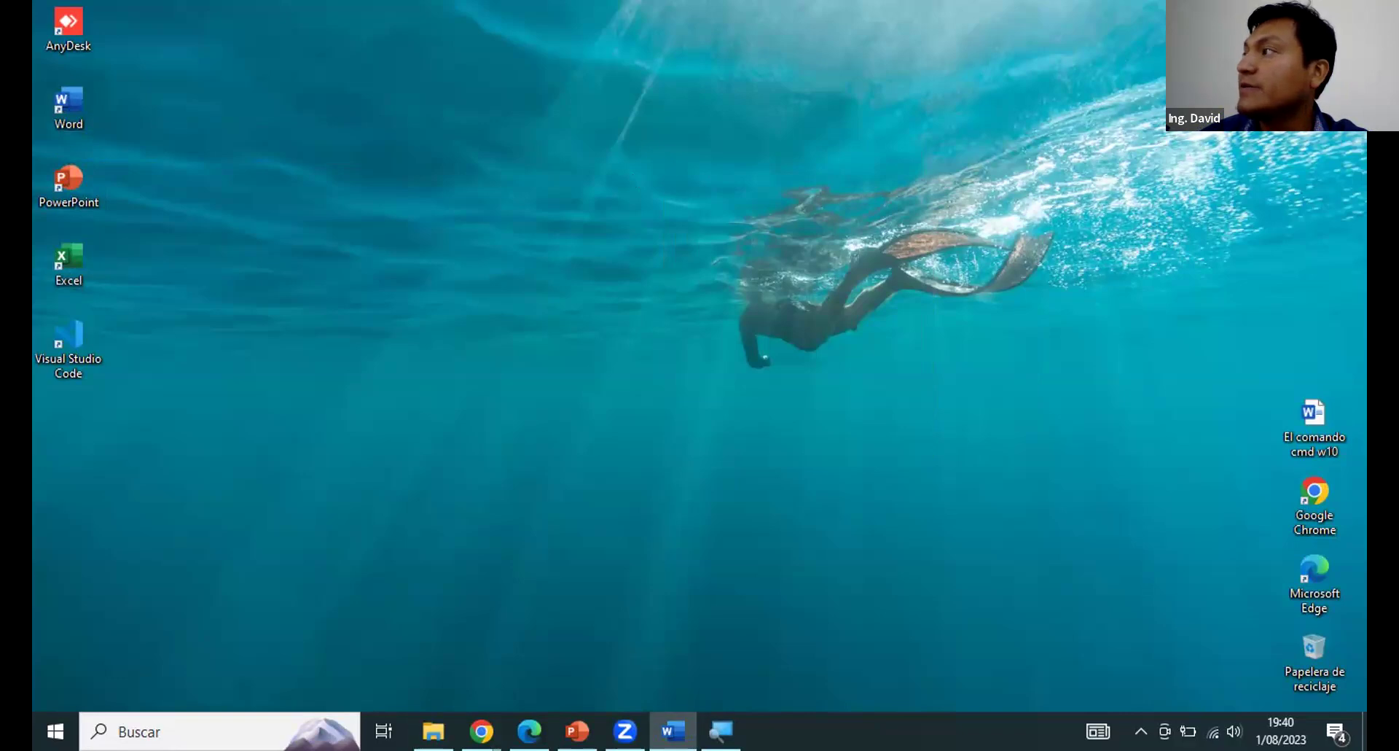
{"action": "right_click", "coordinate": [771, 148]}
{"action": "left_click", "coordinate": [802, 205]}
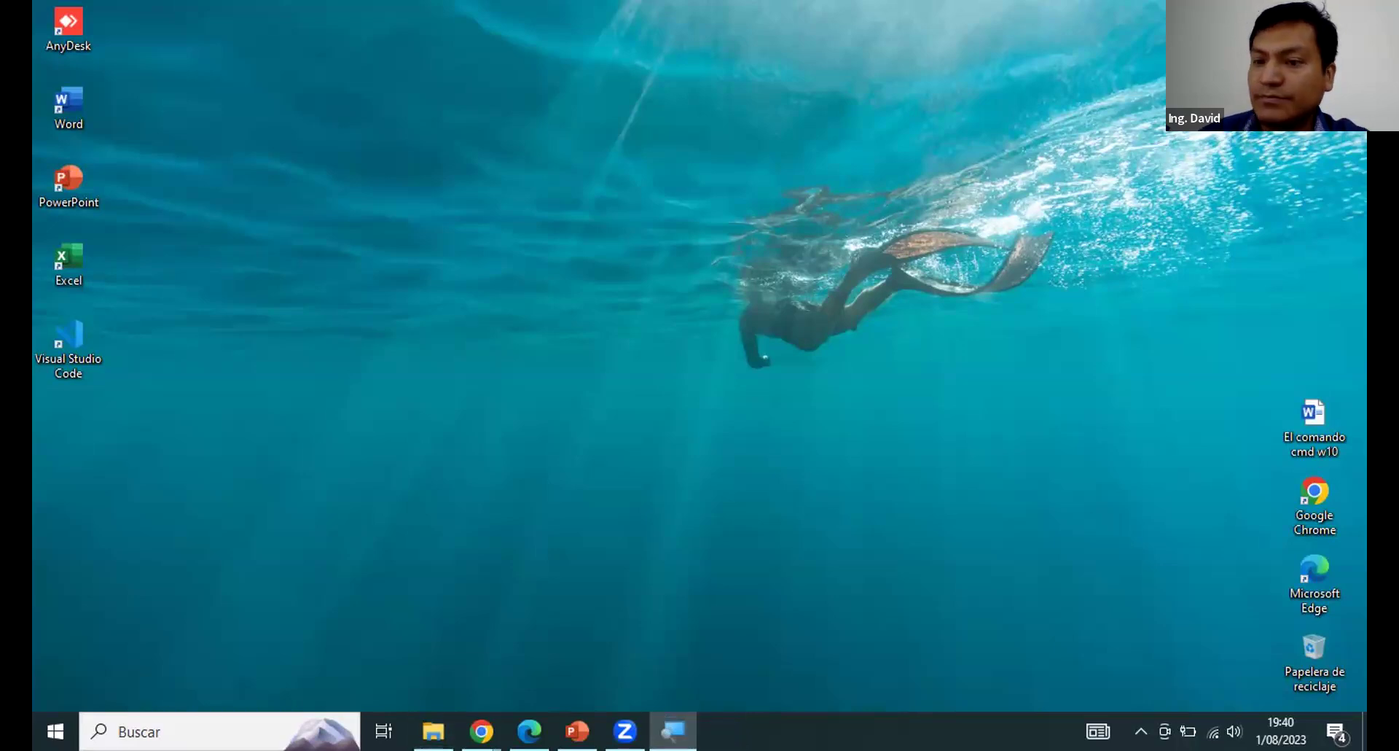
{"action": "right_click", "coordinate": [617, 239]}
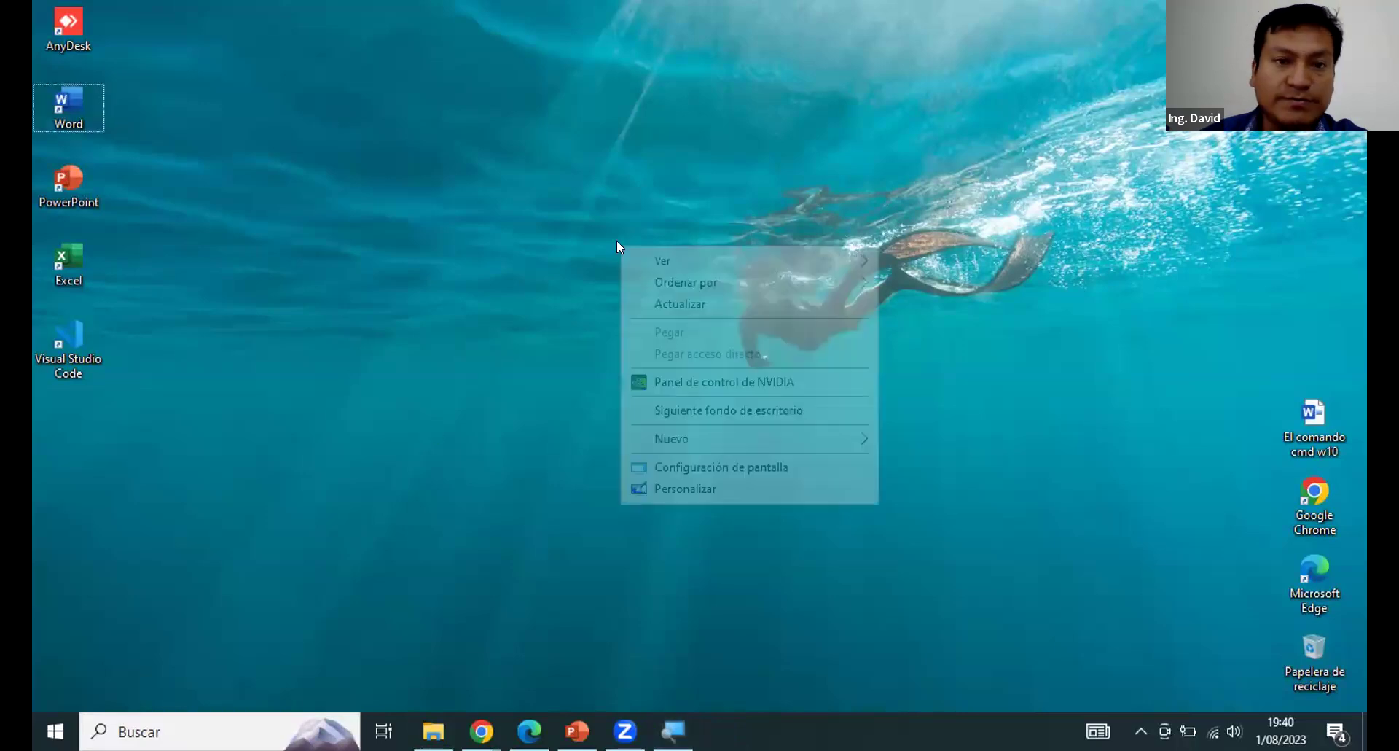
{"action": "left_click", "coordinate": [660, 304]}
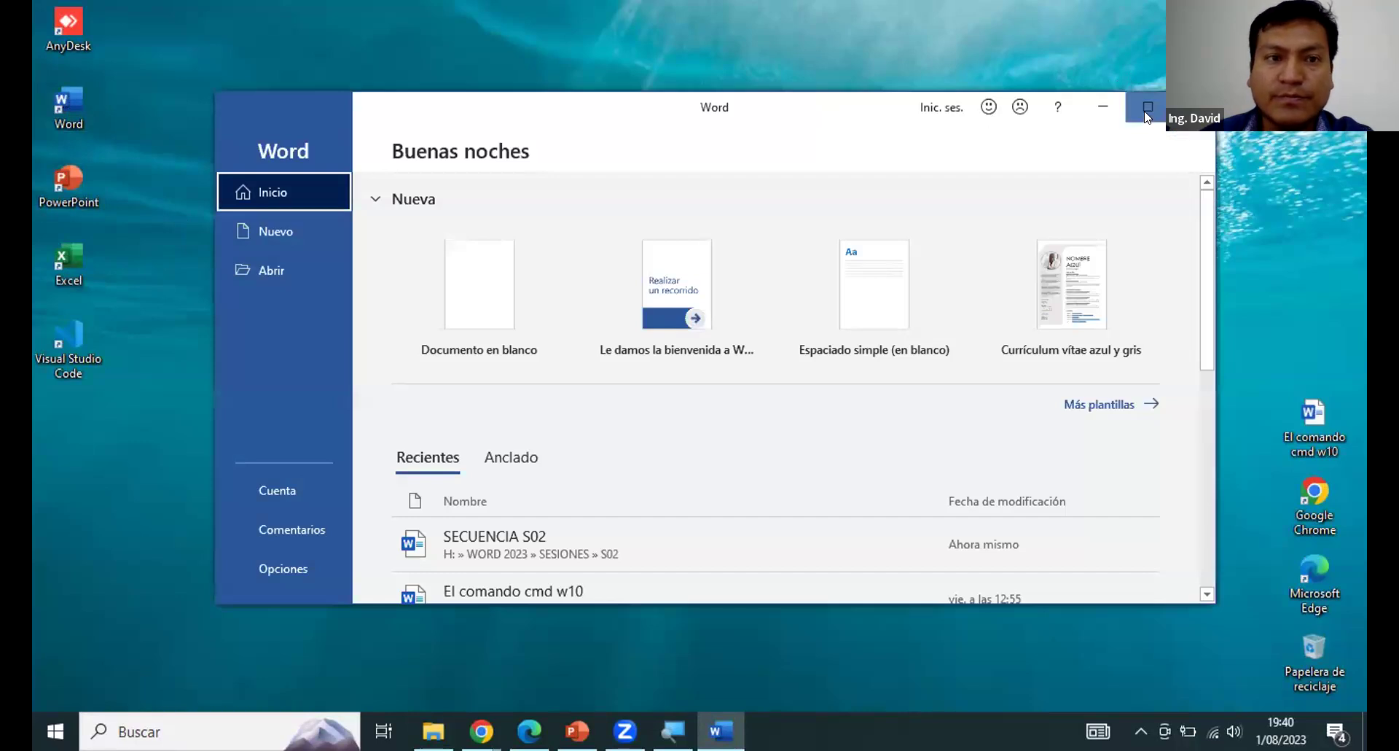
{"action": "left_click", "coordinate": [1148, 107]}
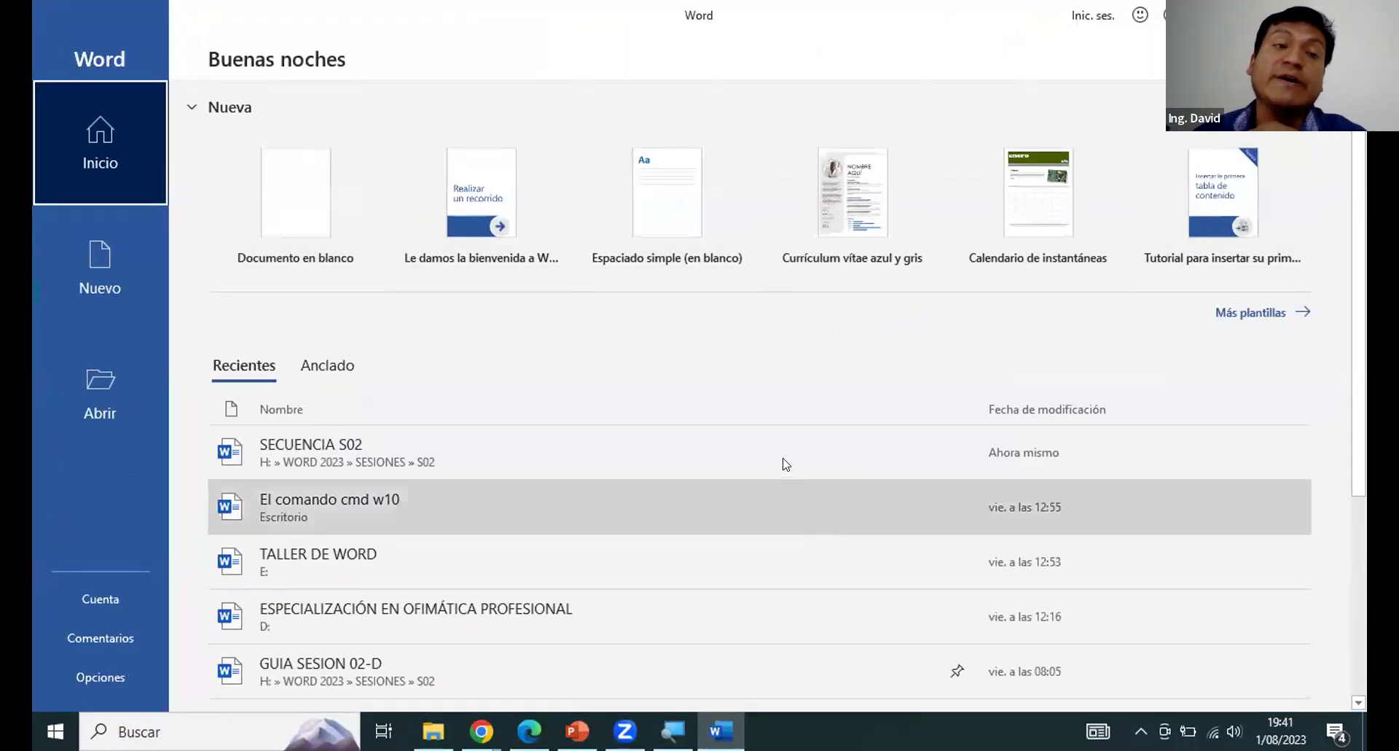
{"action": "left_click", "coordinate": [315, 197]}
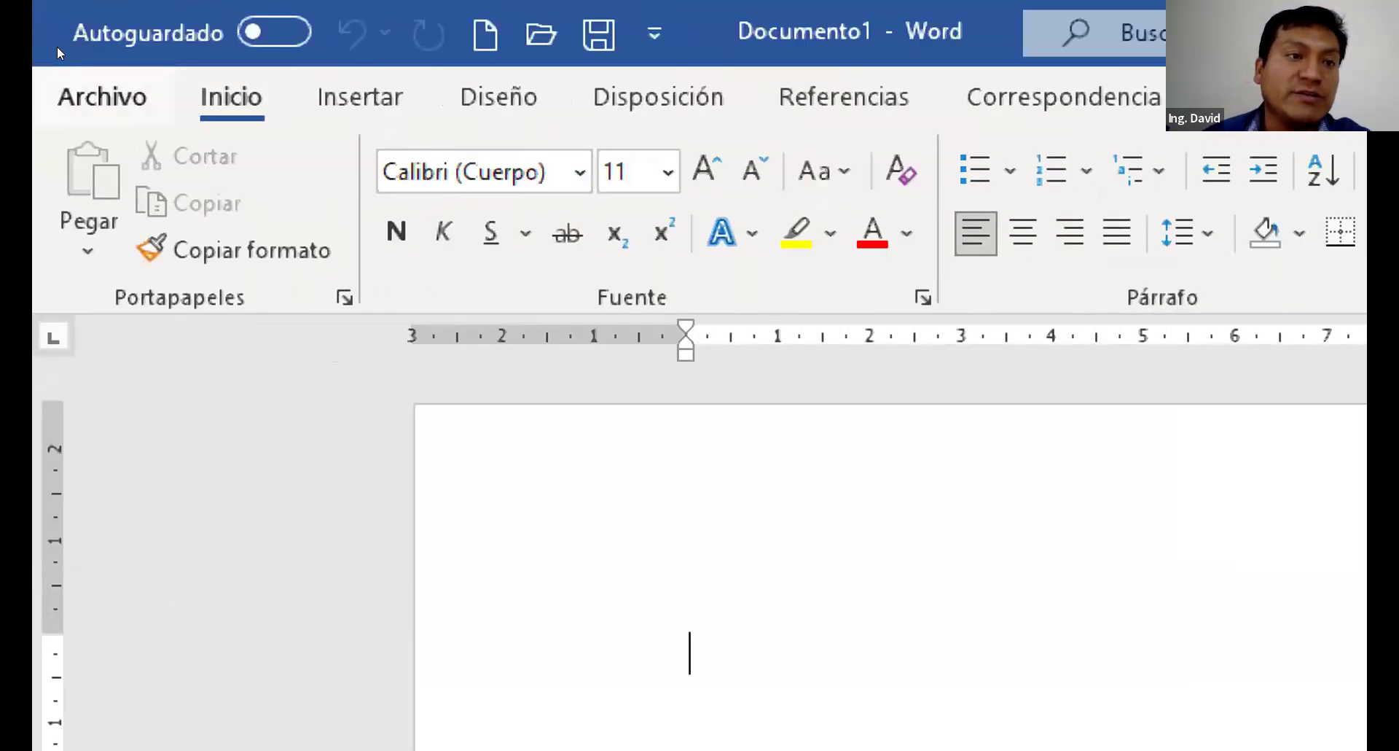
Open the gallery of built-in cover pages for the blank document.
{"action": "left_click", "coordinate": [59, 94]}
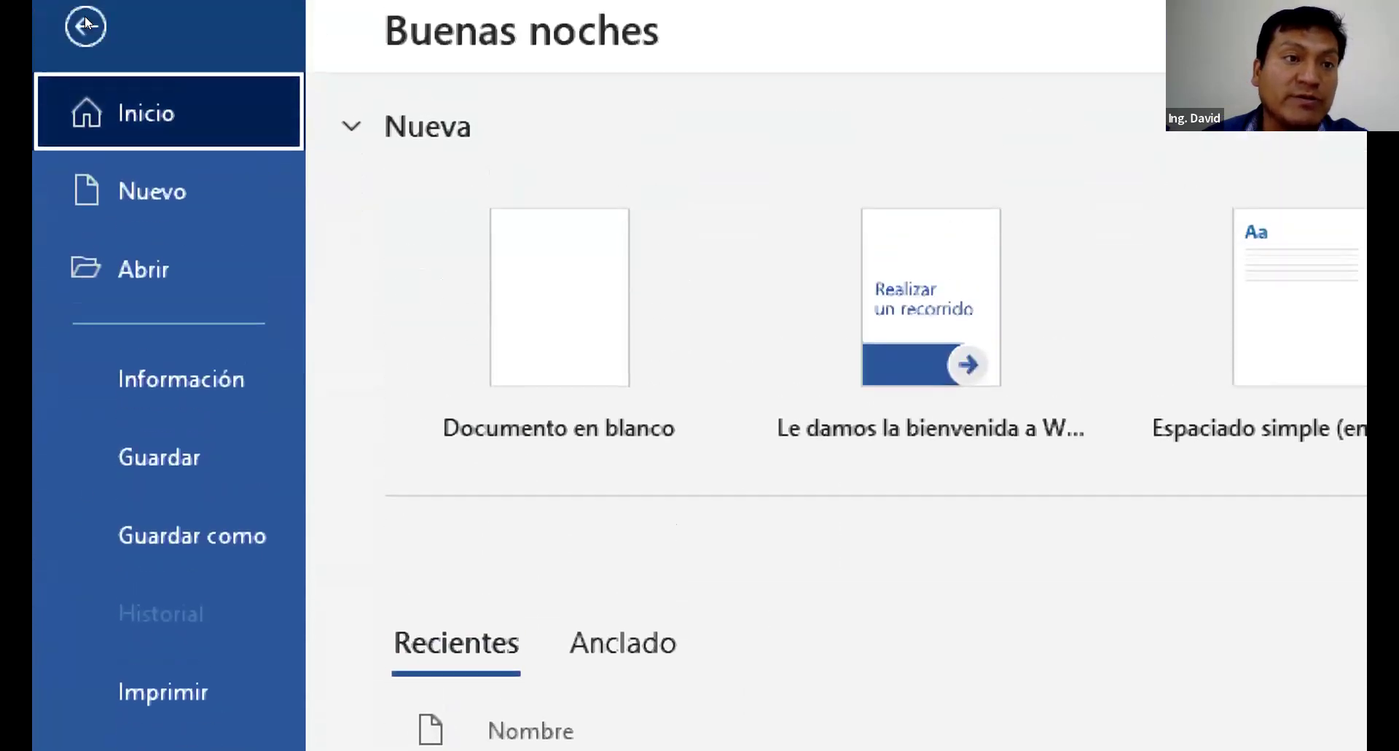
{"action": "left_click", "coordinate": [85, 26]}
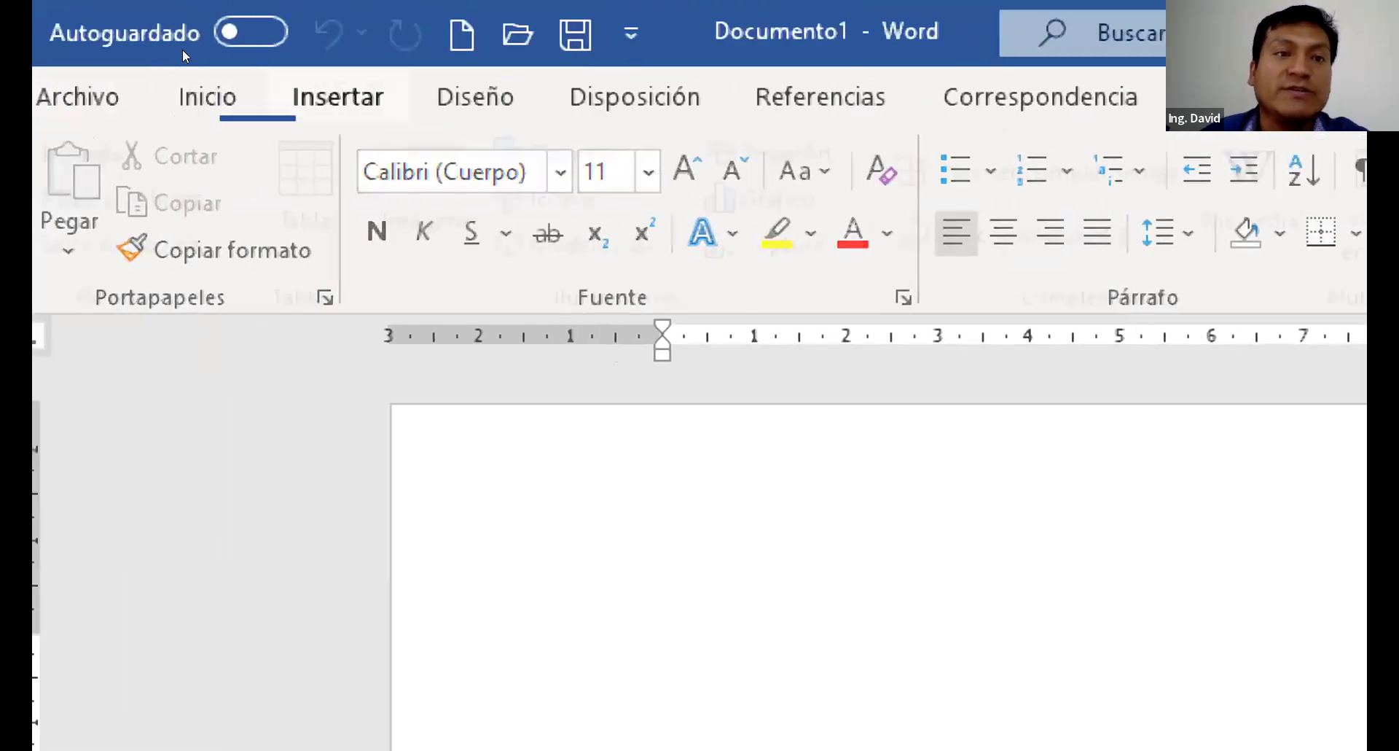
{"action": "left_click", "coordinate": [338, 97]}
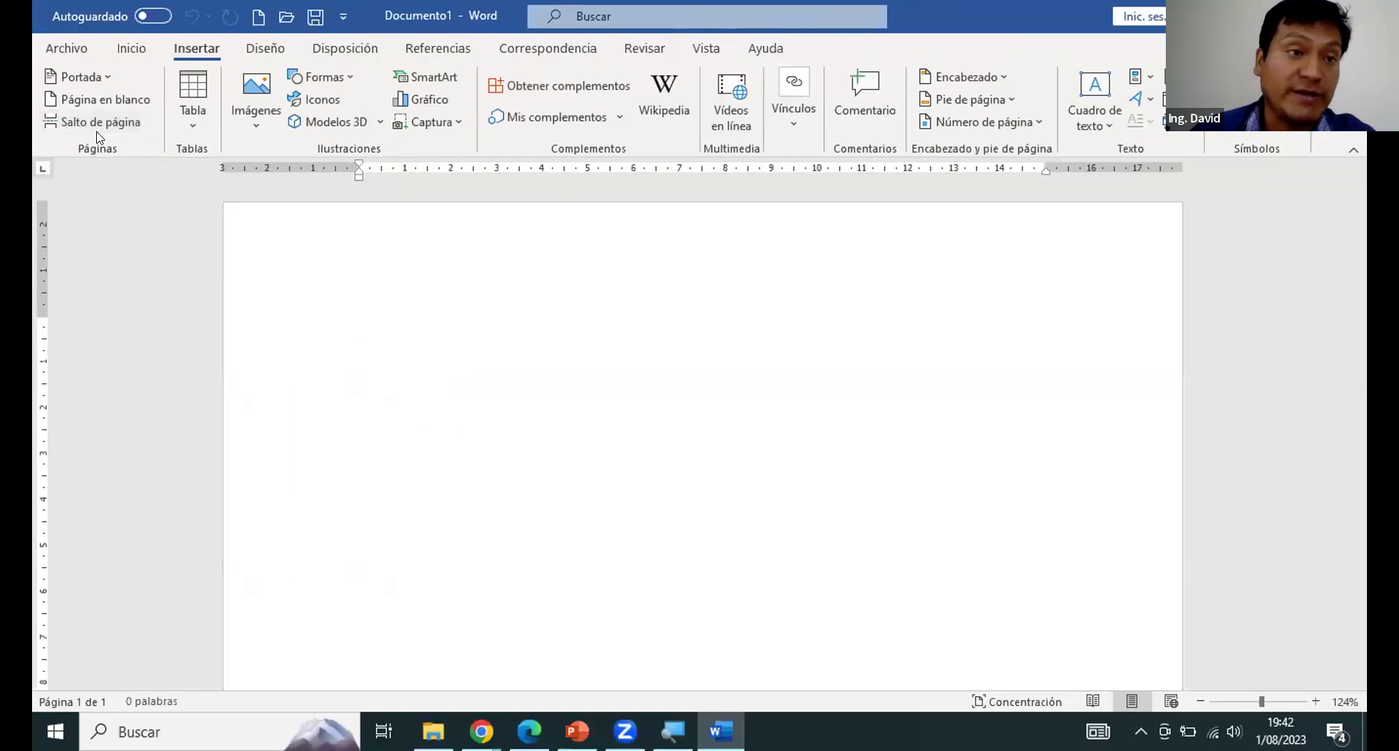
{"action": "left_click", "coordinate": [98, 74]}
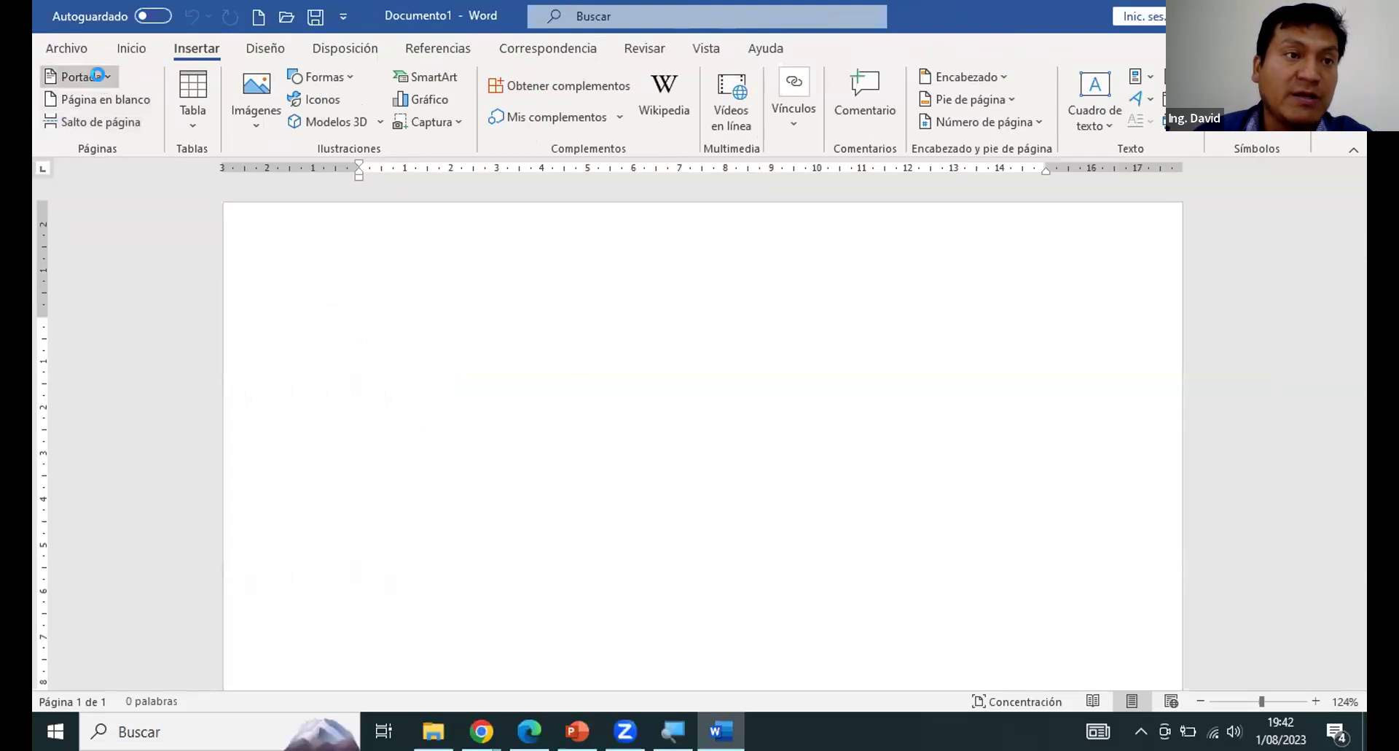
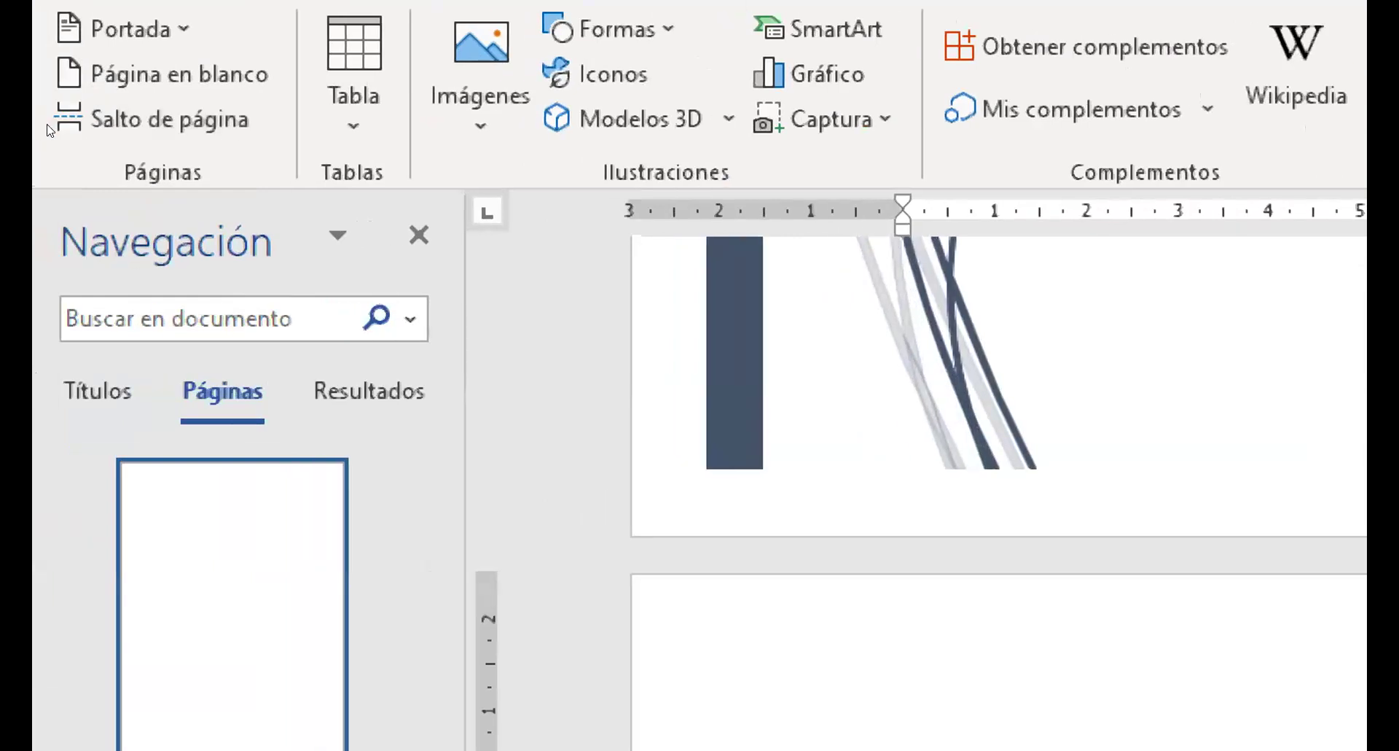
Insert four page breaks in succession on the blank pages that follow the cover page.
{"action": "left_click", "coordinate": [80, 126]}
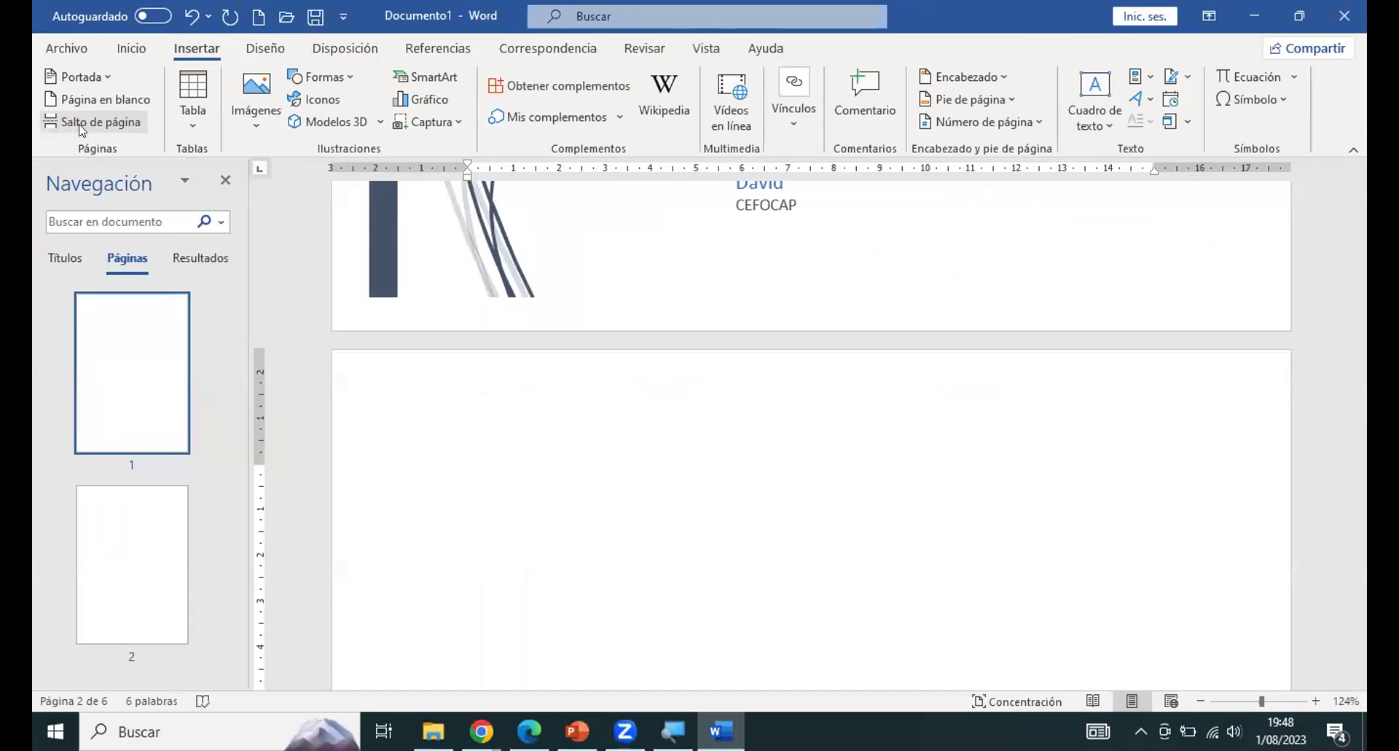
{"action": "left_click", "coordinate": [80, 125]}
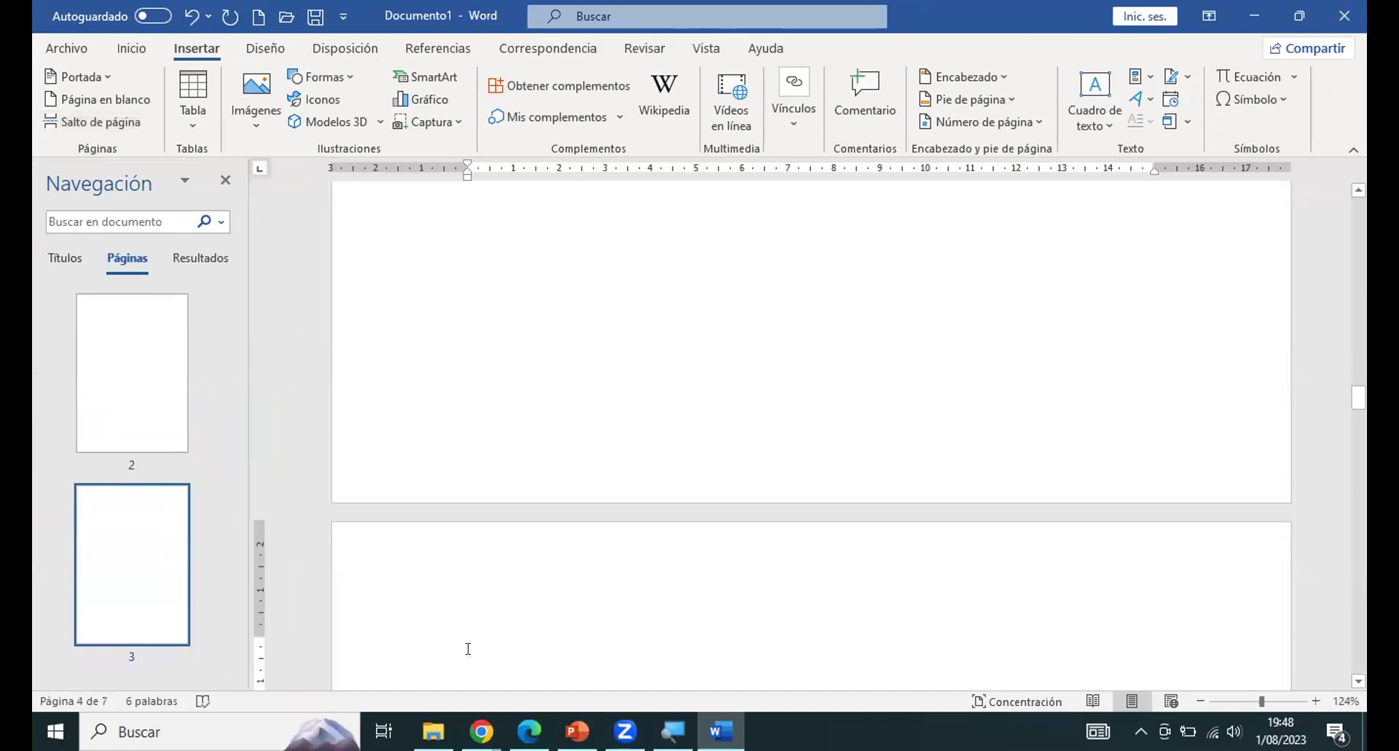
{"action": "scroll", "coordinate": [468, 647], "scroll_direction": "down", "scroll_amount": 3}
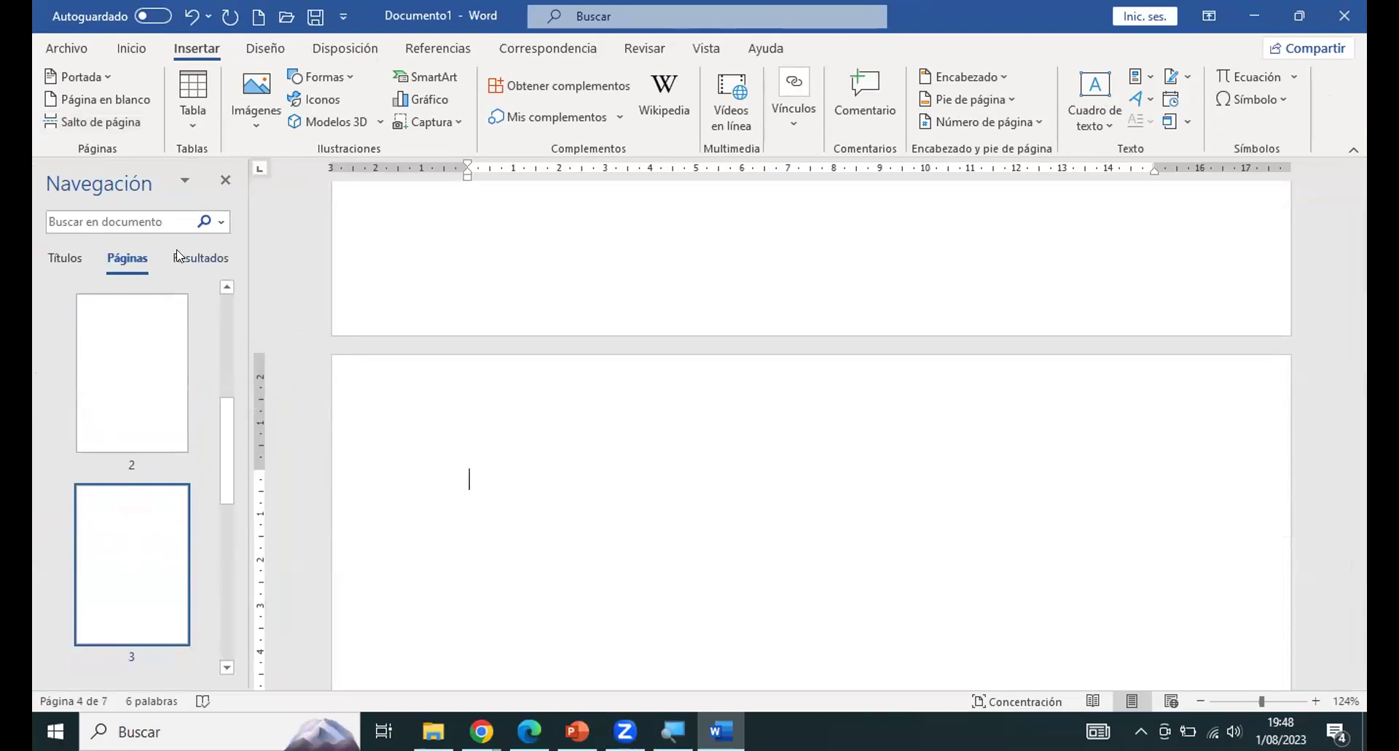
{"action": "left_click", "coordinate": [88, 123]}
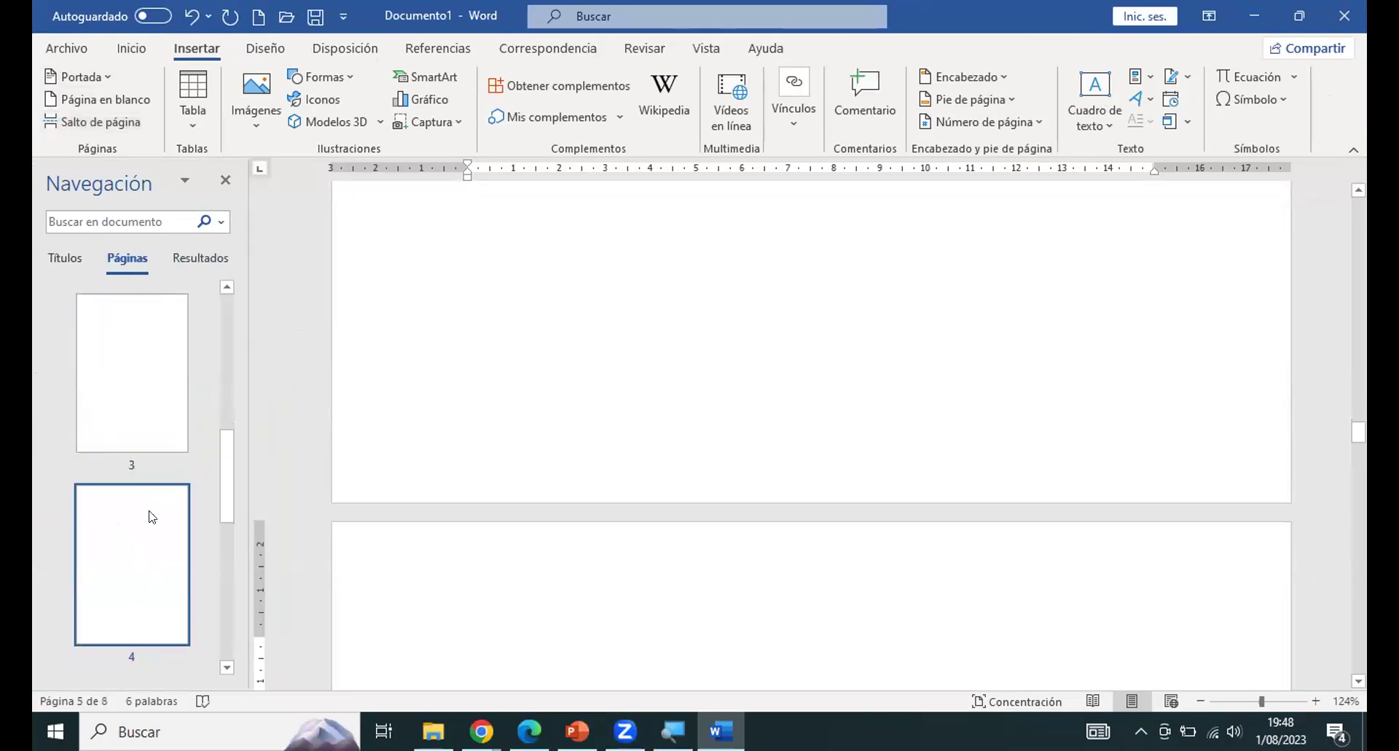
{"action": "scroll", "coordinate": [484, 639], "scroll_direction": "down", "scroll_amount": 2}
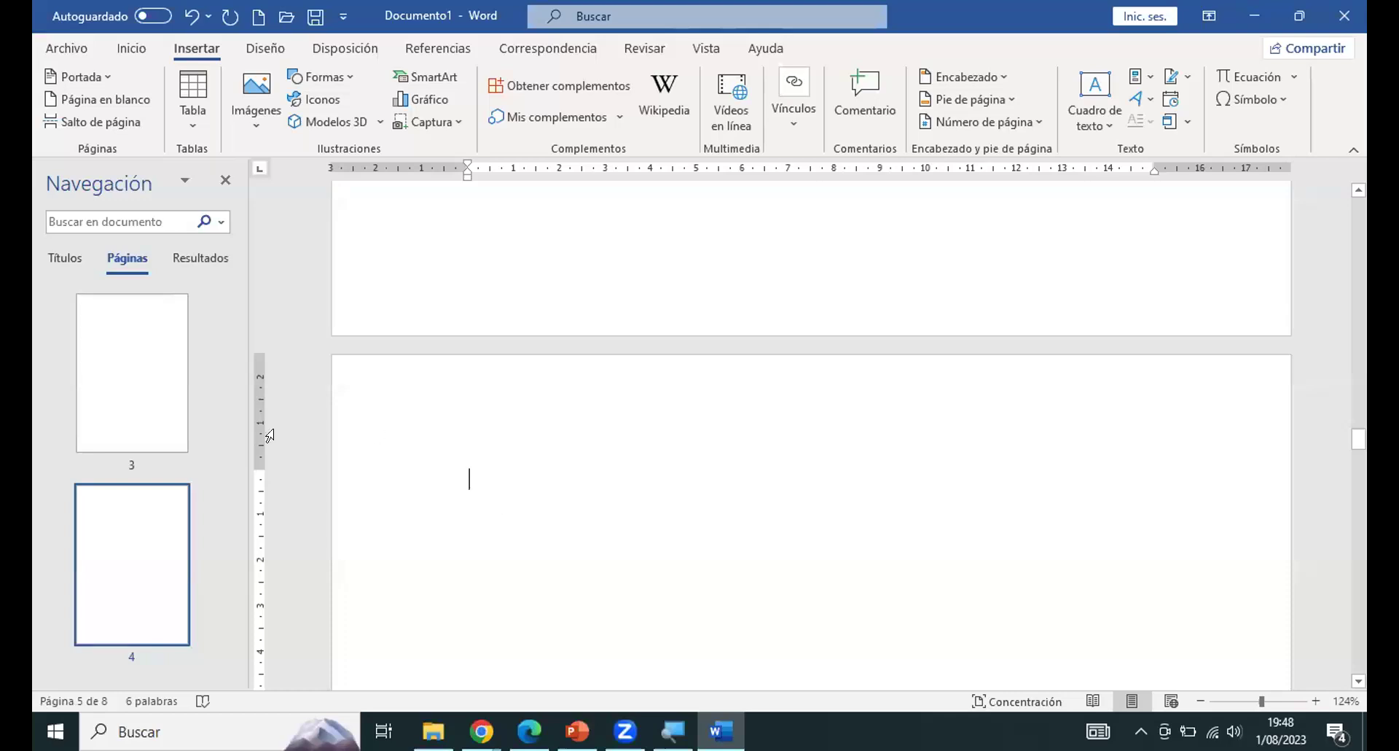
{"action": "left_click", "coordinate": [76, 123]}
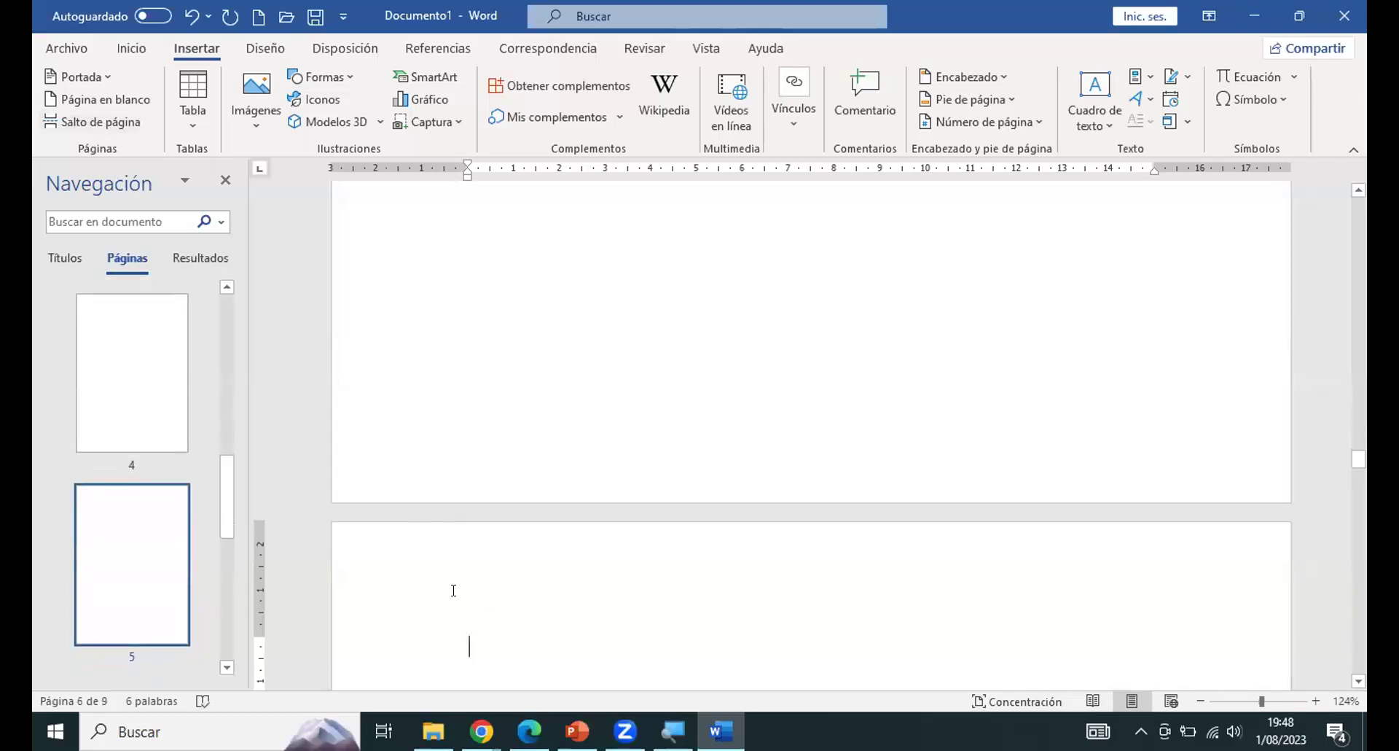
{"action": "scroll", "coordinate": [453, 590], "scroll_direction": "down", "scroll_amount": 3}
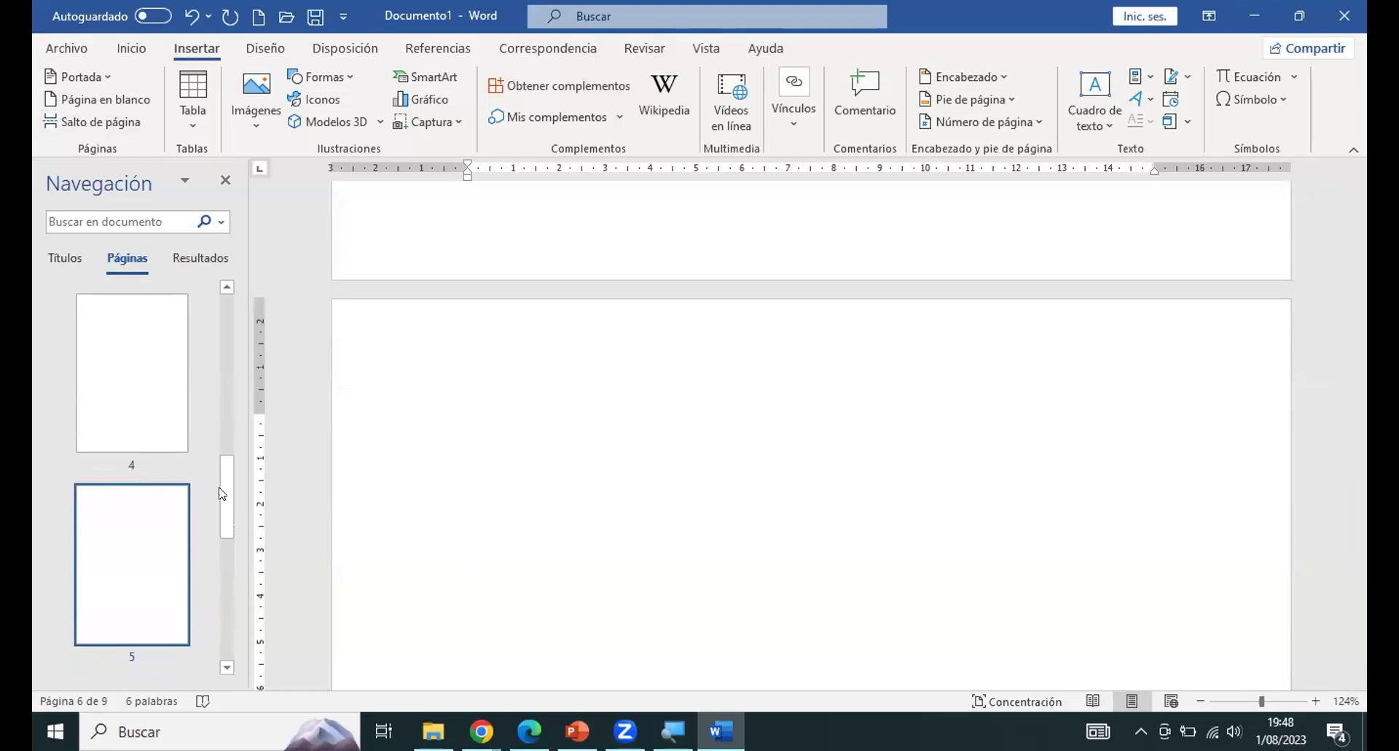
Widen the navigation pane to show the page thumbnails in two columns, and narrow it back to a single column.
{"action": "left_click_drag", "start_coordinate": [226, 499], "coordinate": [227, 313]}
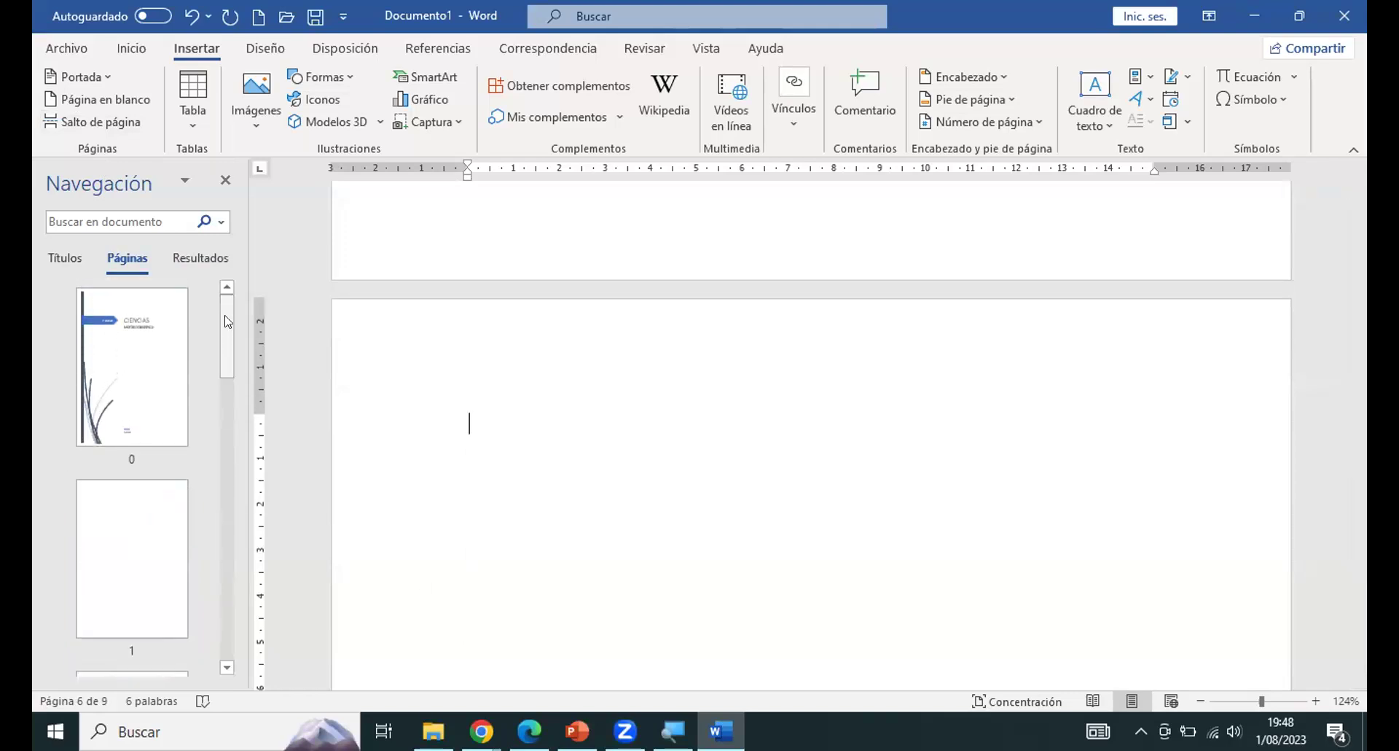
{"action": "left_click", "coordinate": [153, 510]}
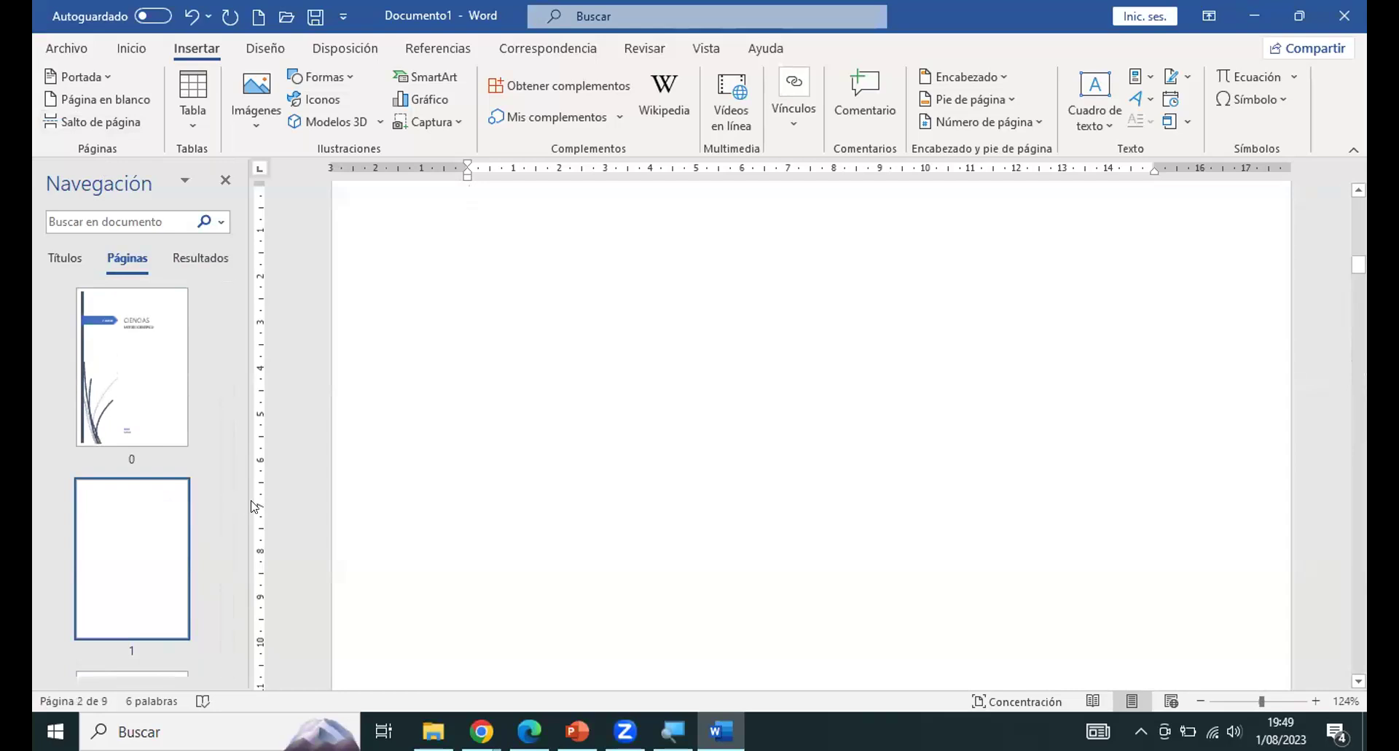
{"action": "left_click_drag", "start_coordinate": [252, 494], "coordinate": [324, 494]}
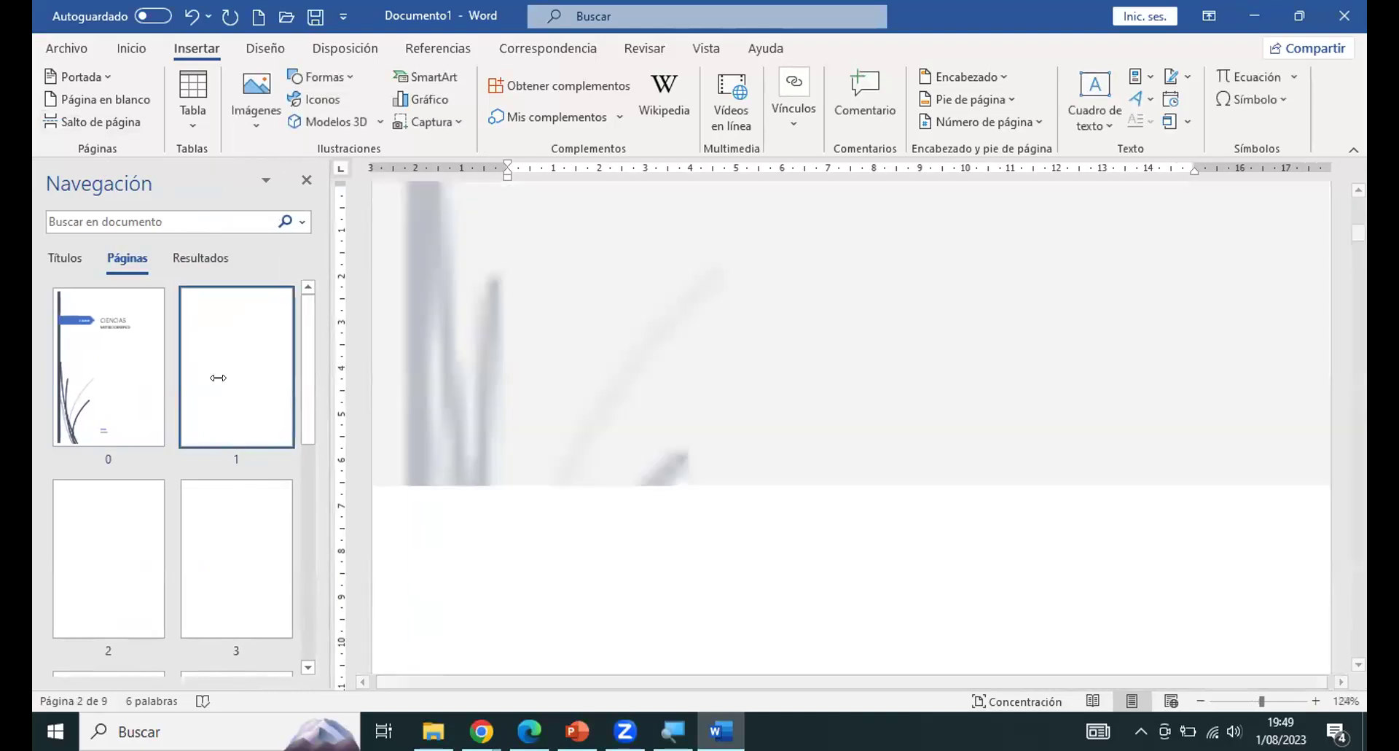
{"action": "left_click", "coordinate": [199, 528]}
{"action": "left_click", "coordinate": [79, 527]}
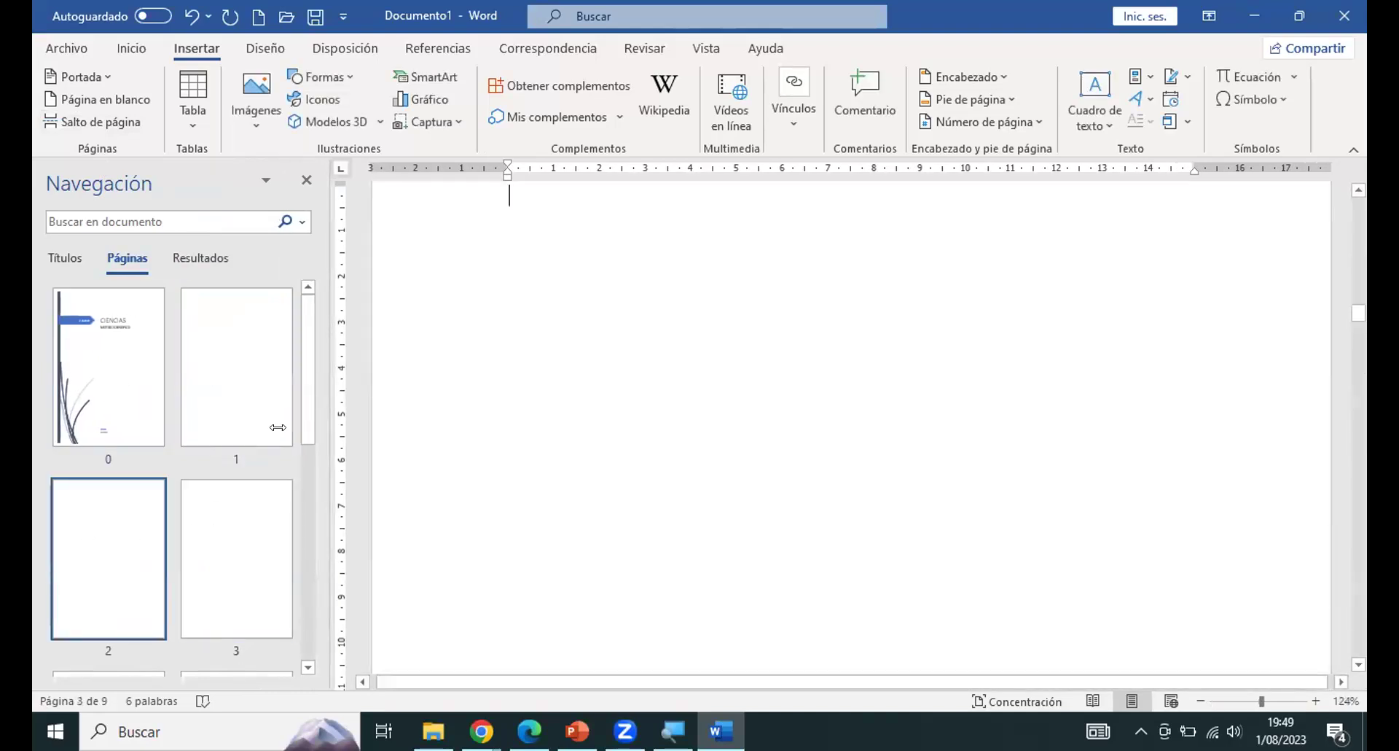
{"action": "left_click_drag", "start_coordinate": [323, 463], "coordinate": [406, 467]}
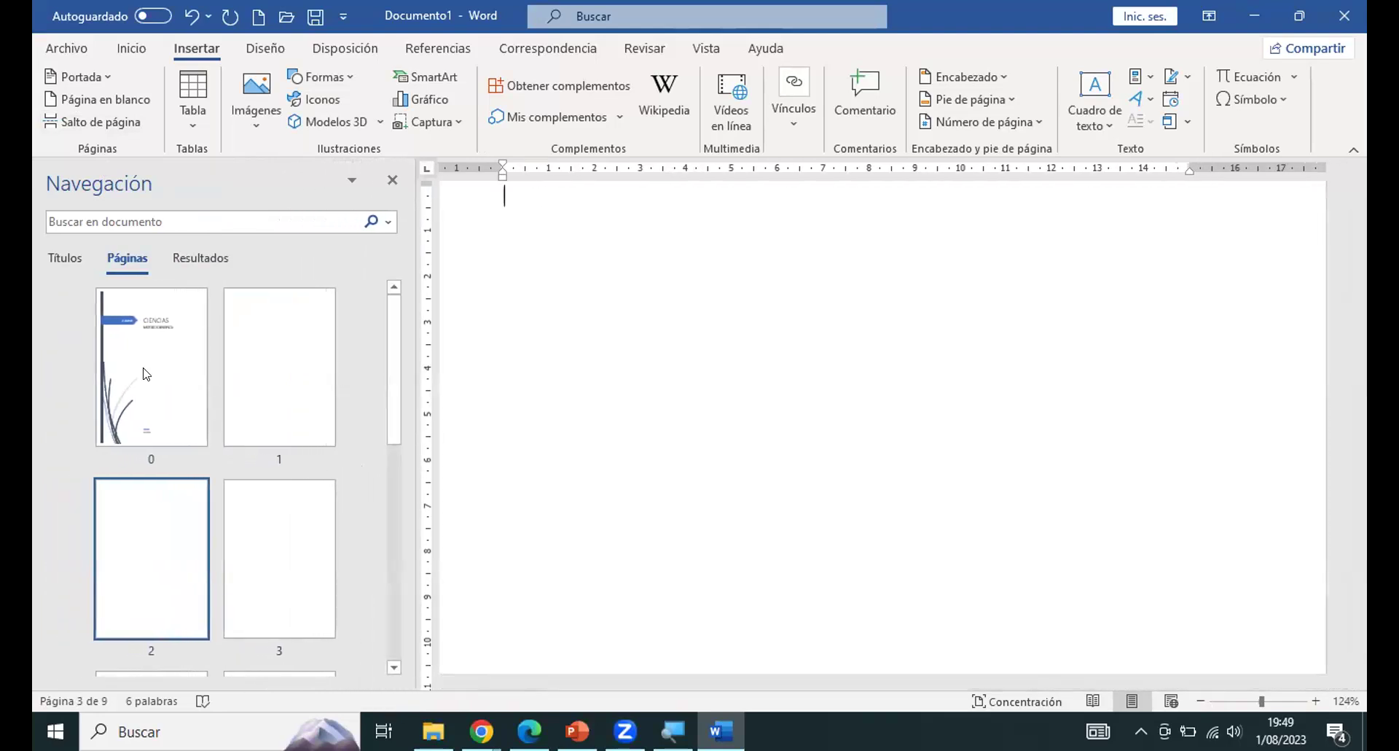
{"action": "left_click_drag", "start_coordinate": [406, 465], "coordinate": [262, 459]}
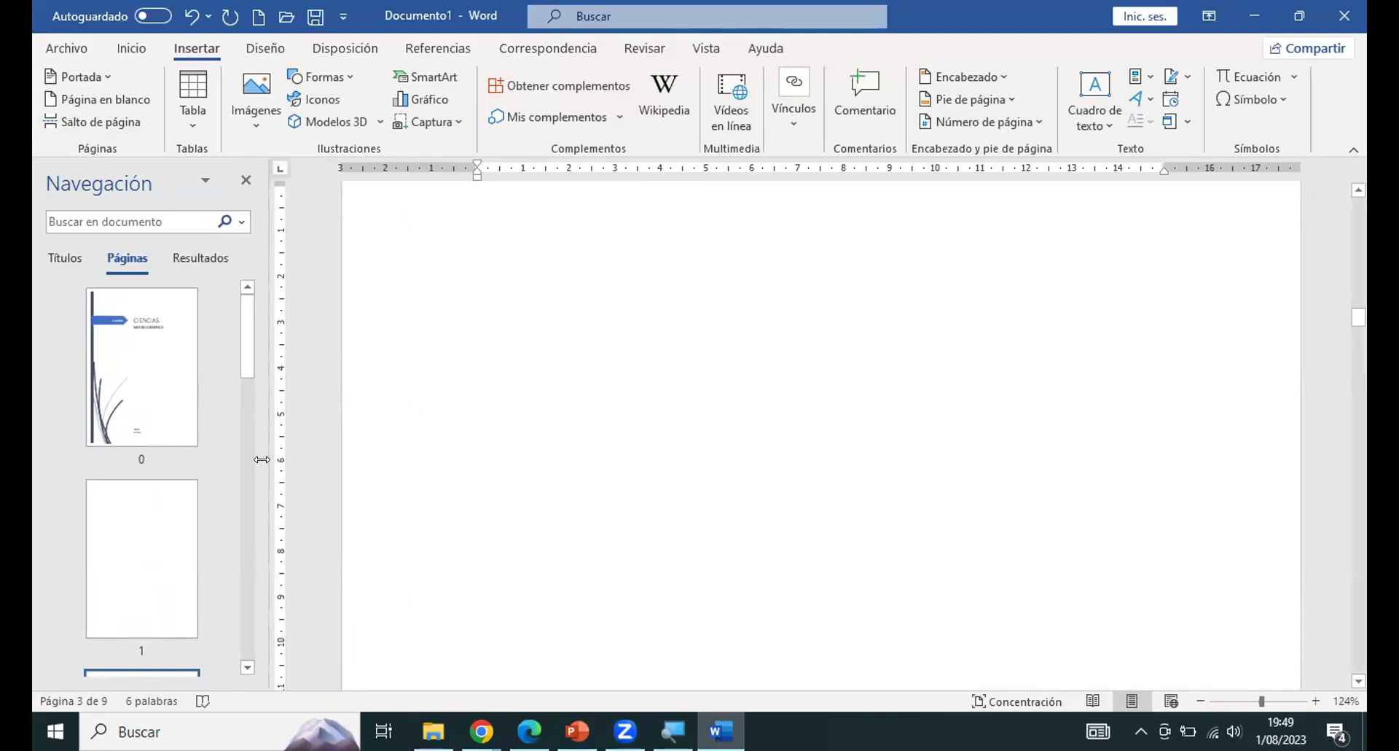
Move between the cover page and page 1 using the page thumbnails, ending at the beginning of page 1.
{"action": "left_click", "coordinate": [139, 398]}
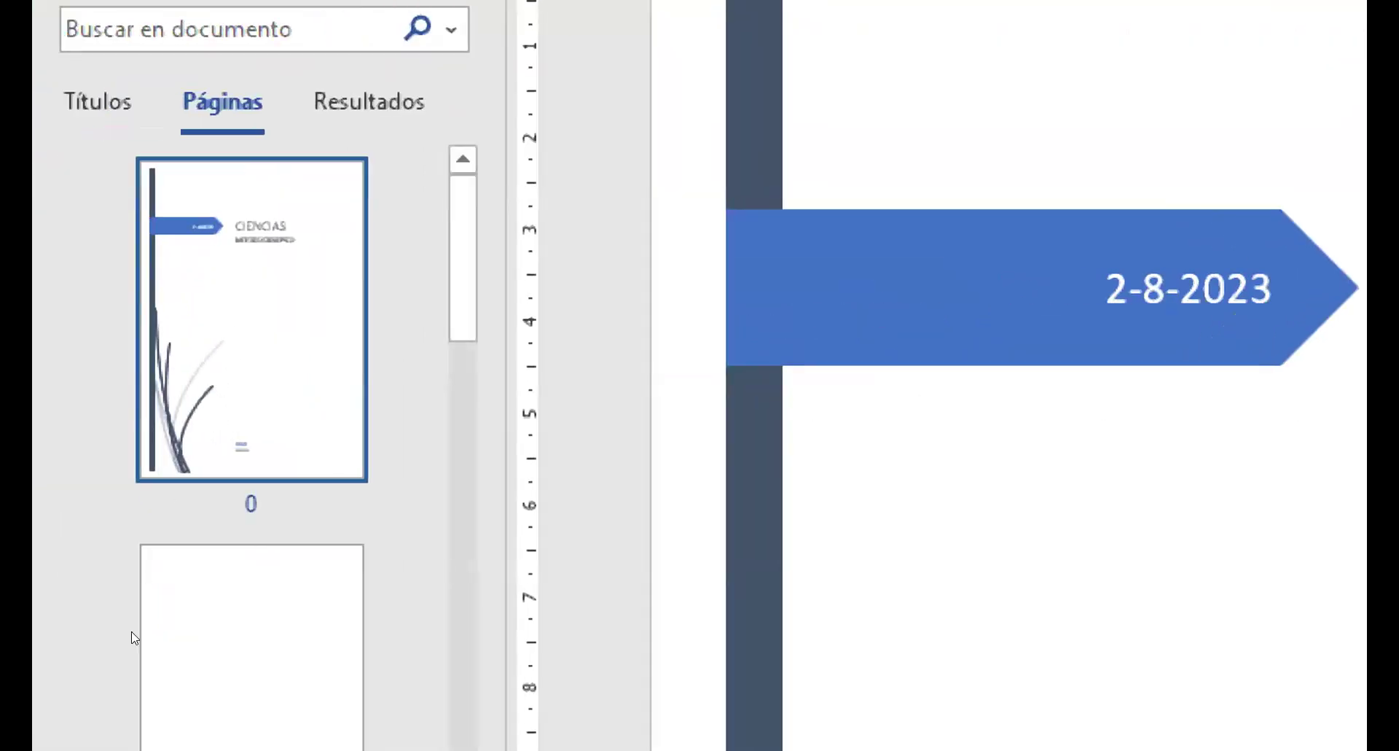
{"action": "left_click", "coordinate": [153, 722]}
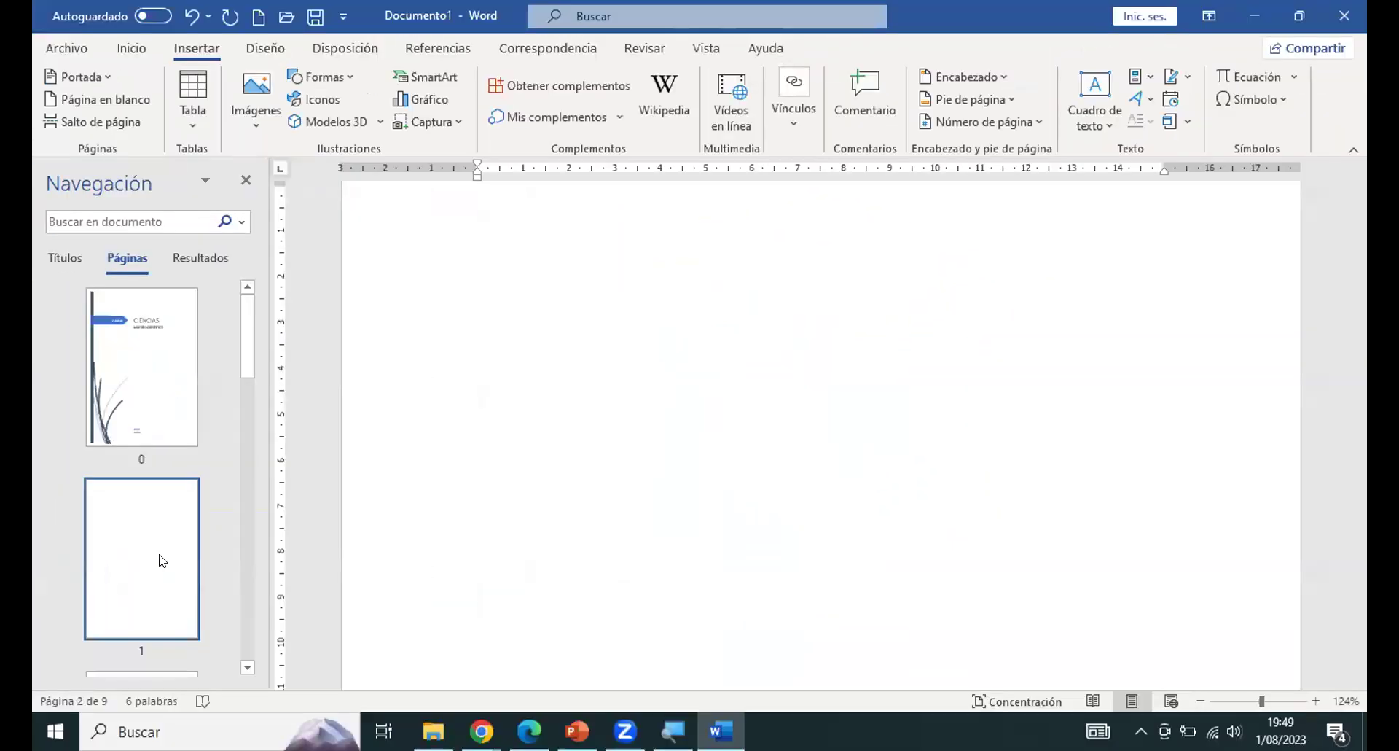
{"action": "scroll", "coordinate": [156, 491], "scroll_direction": "down", "scroll_amount": 3}
{"action": "left_click", "coordinate": [145, 405]}
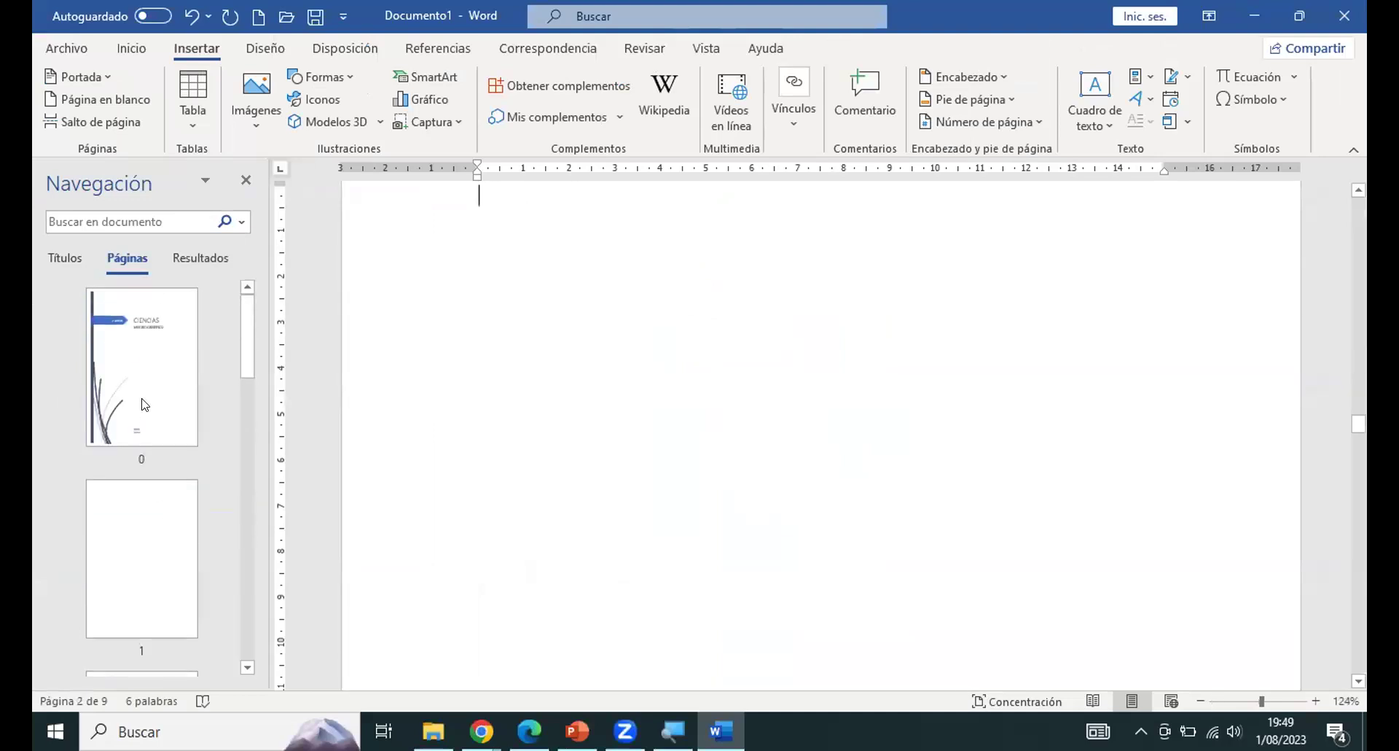
{"action": "left_click", "coordinate": [132, 515]}
{"action": "scroll", "coordinate": [139, 466], "scroll_direction": "down", "scroll_amount": 3}
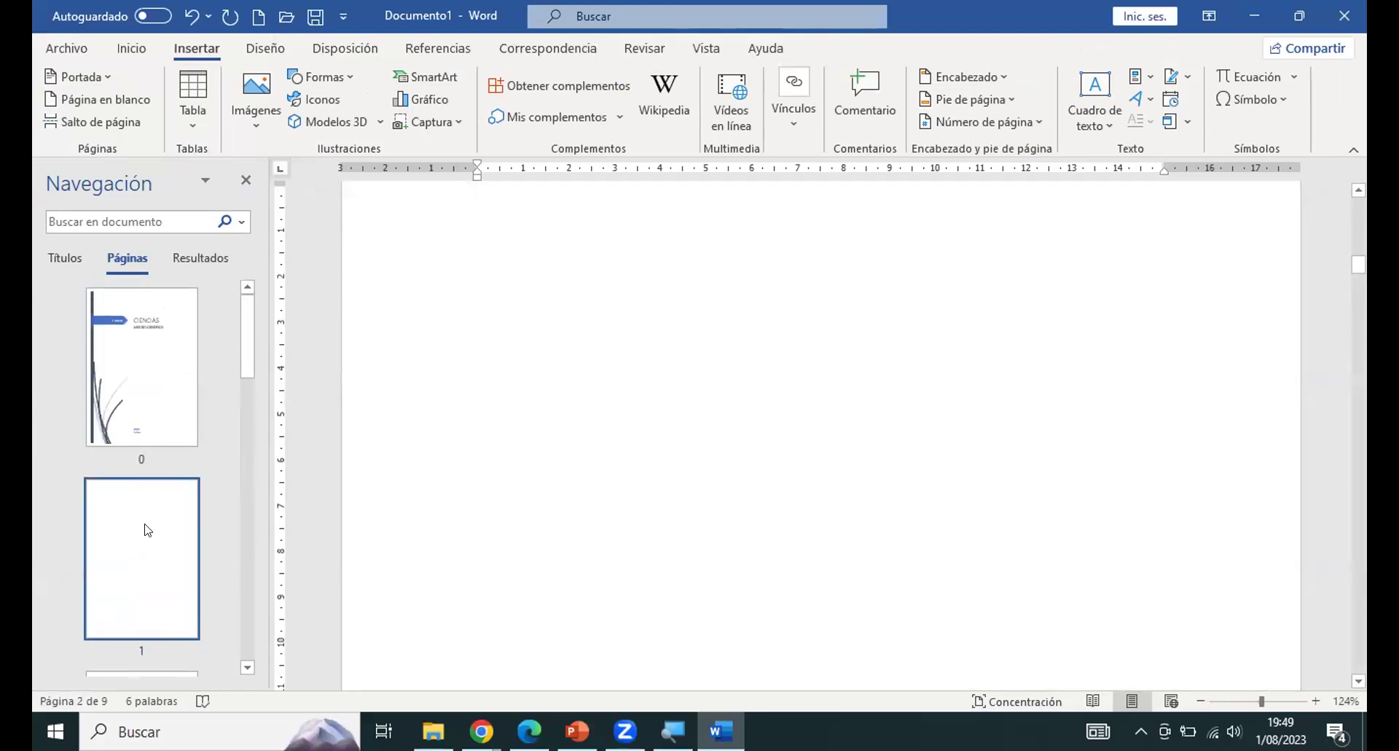
{"action": "scroll", "coordinate": [416, 445], "scroll_direction": "up", "scroll_amount": 2}
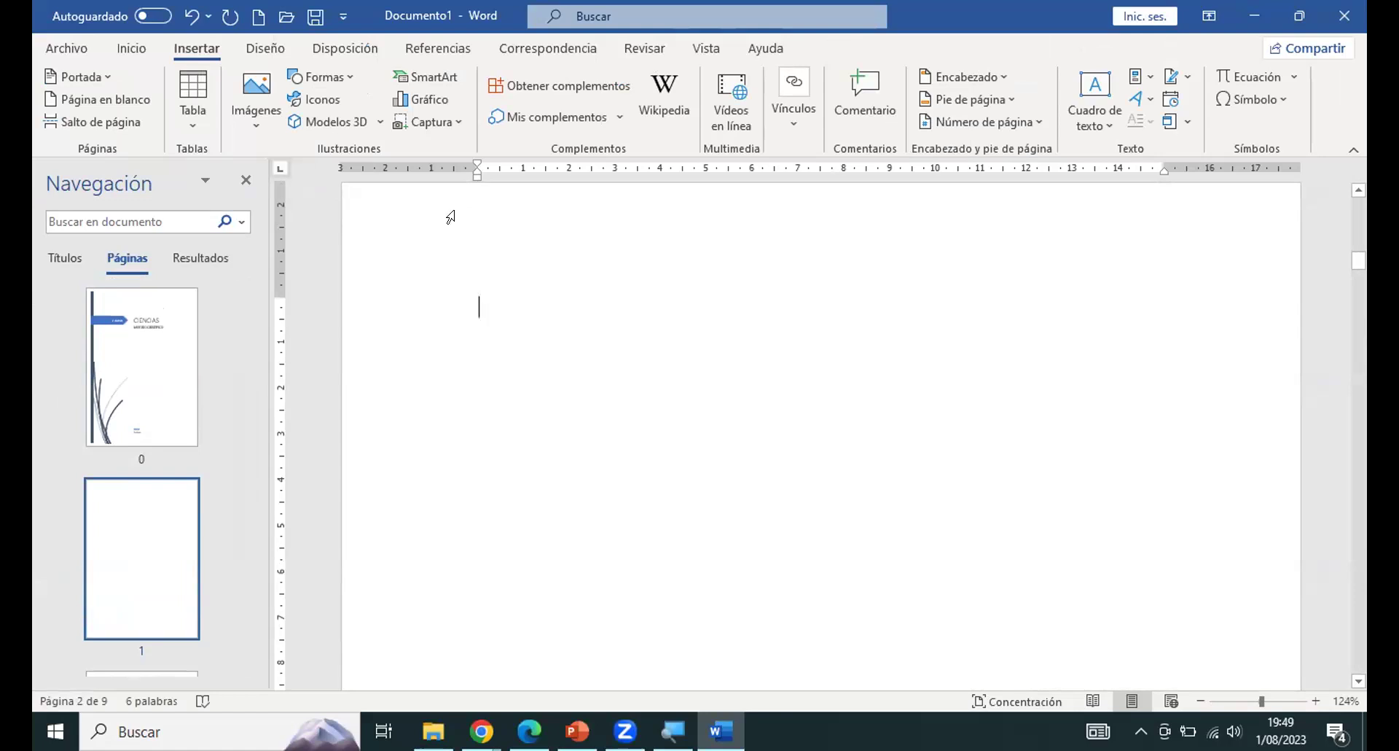
Switch to Microsoft Edge and restore its maximized window to a smaller floating size.
{"action": "mouse_move", "coordinate": [530, 731]}
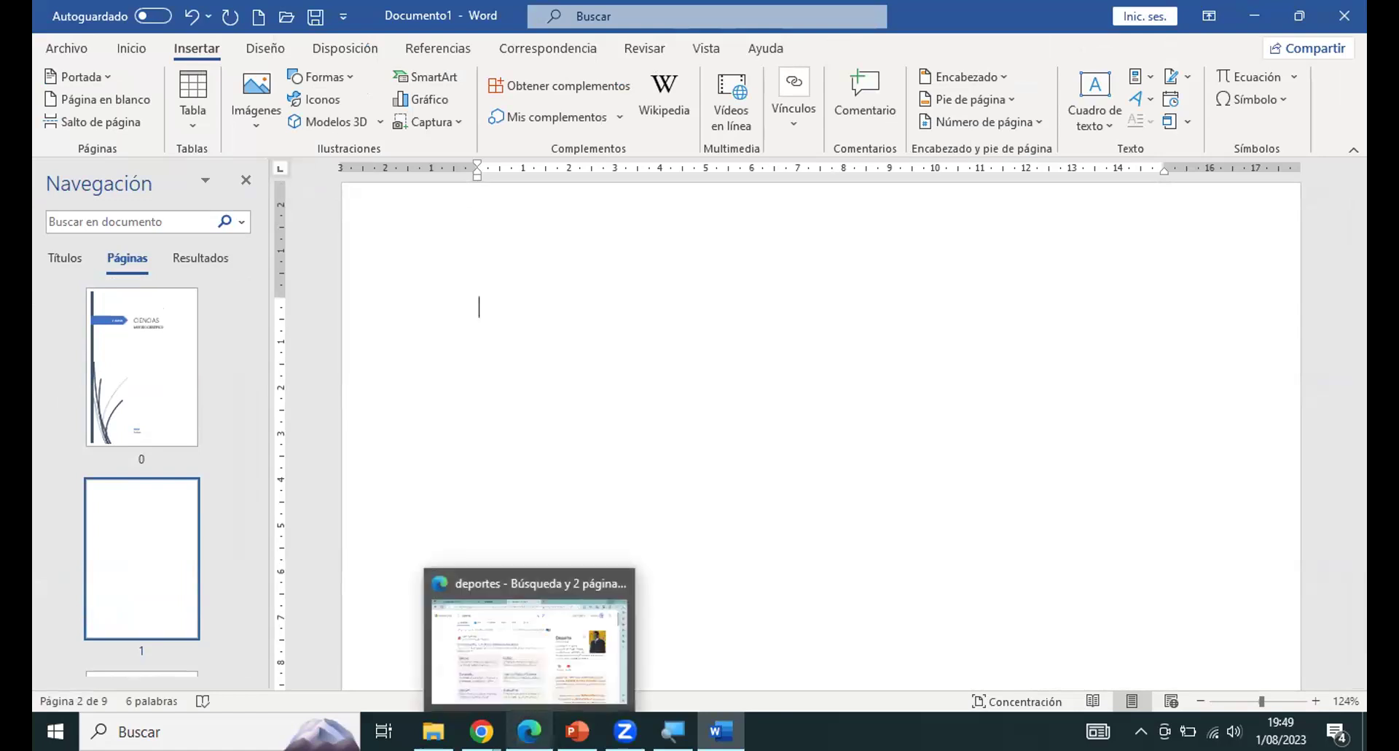
{"action": "left_click", "coordinate": [535, 639]}
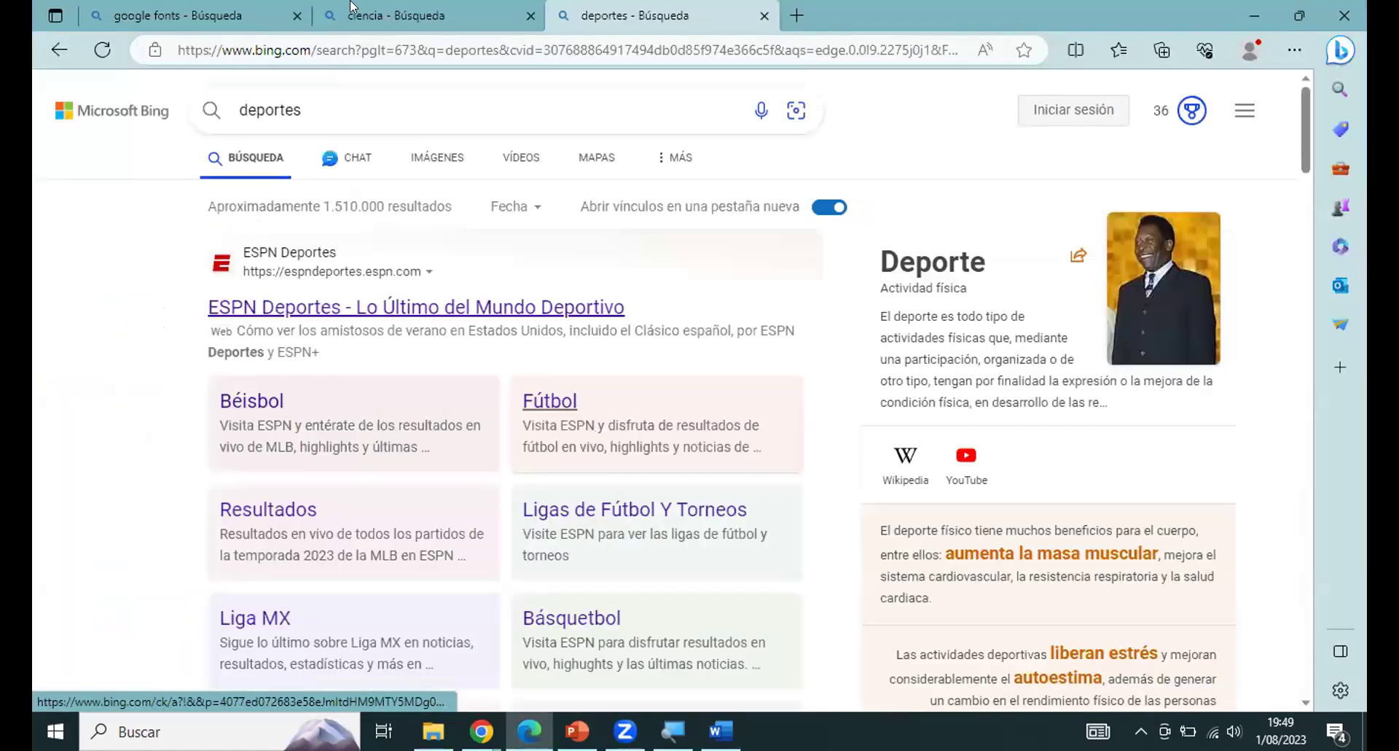
{"action": "double_click", "coordinate": [909, 9]}
Return to the Word document and display the Office Clipboard pane.
{"action": "left_click", "coordinate": [1185, 19]}
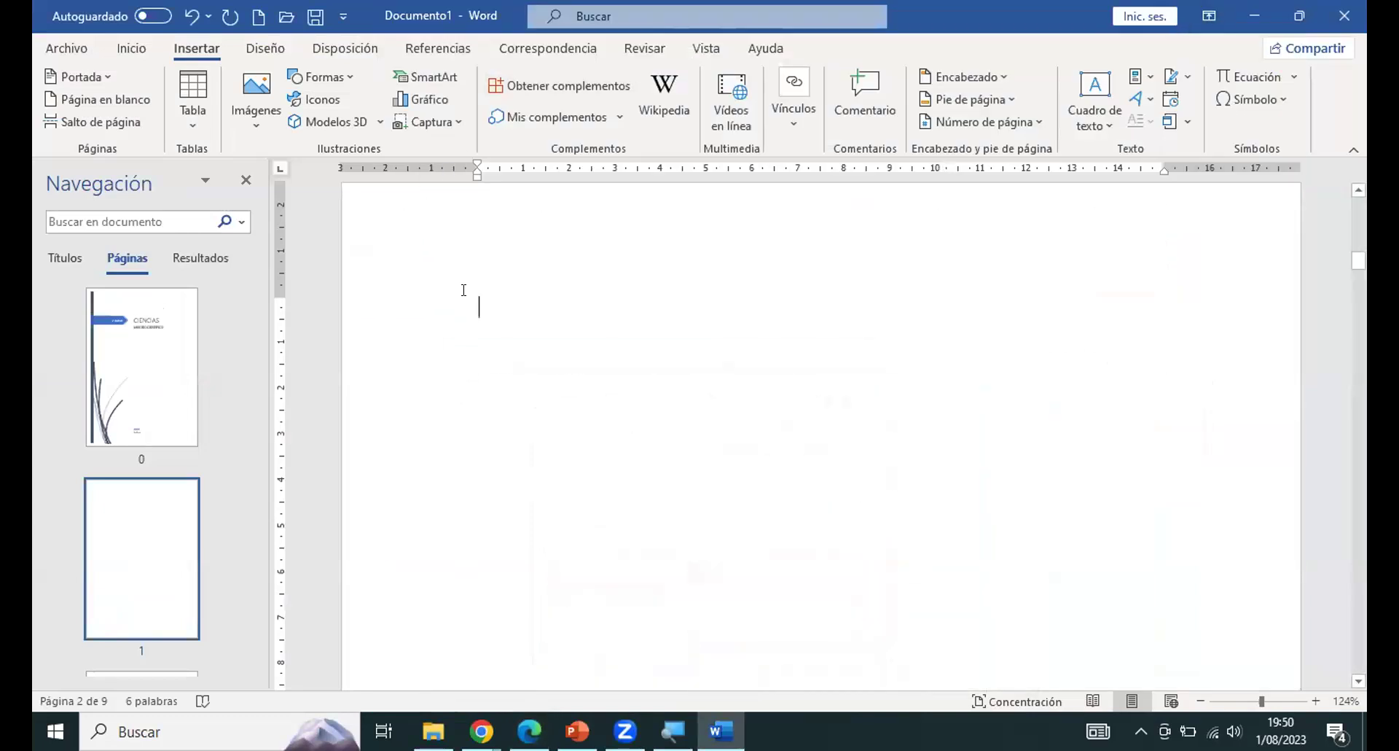
{"action": "left_click", "coordinate": [132, 48]}
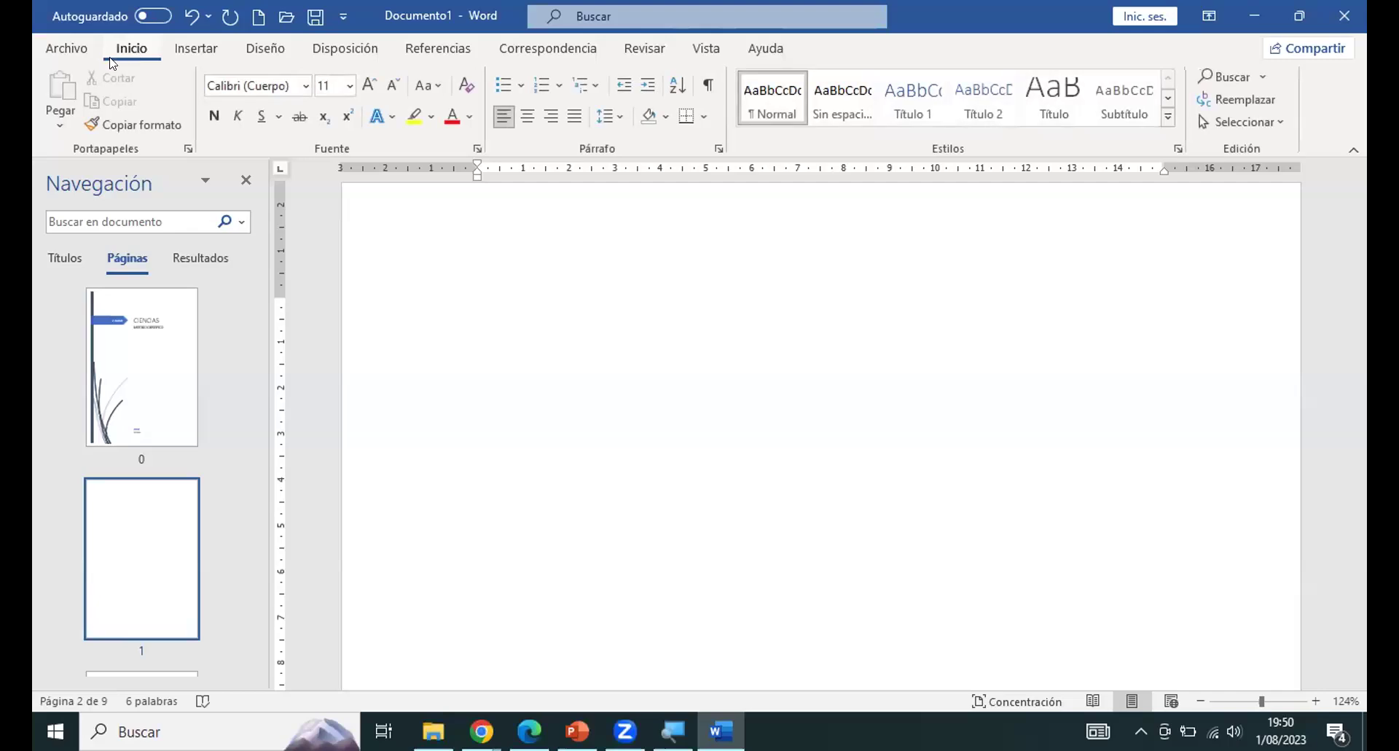
{"action": "left_click", "coordinate": [189, 148]}
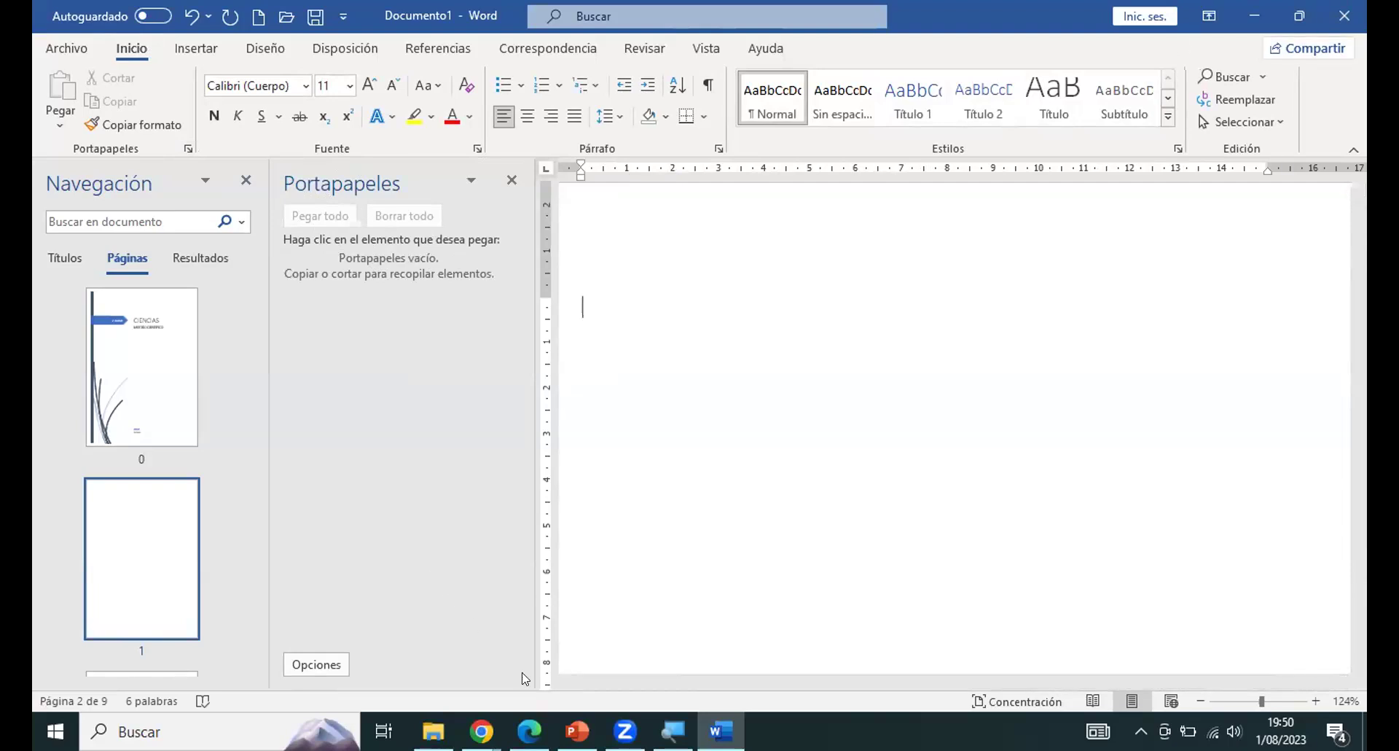
Switch to Edge, open the concepto.de article from the "ciencia" search results, and move the browser window aside to expose Word's clipboard list.
{"action": "left_click", "coordinate": [530, 730]}
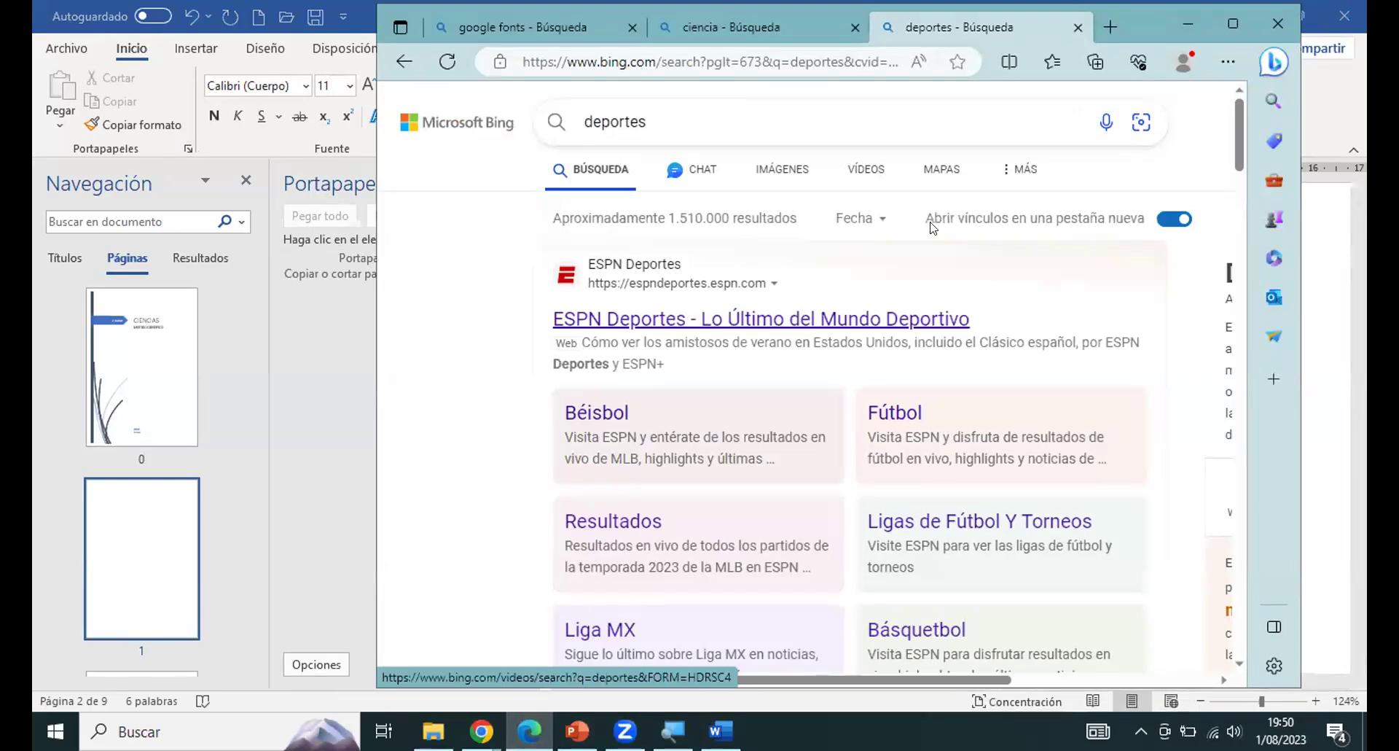
{"action": "left_click", "coordinate": [777, 31]}
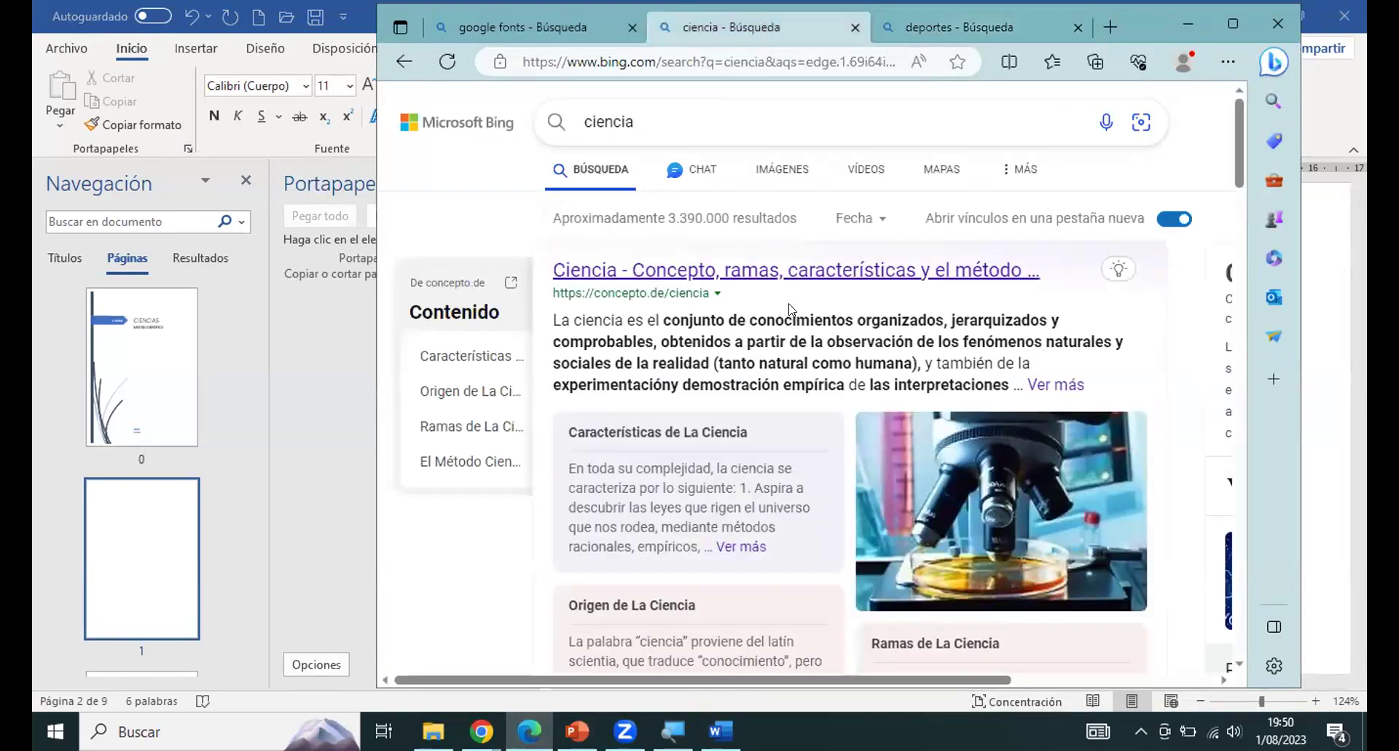
{"action": "scroll", "coordinate": [787, 306], "scroll_direction": "down", "scroll_amount": 5}
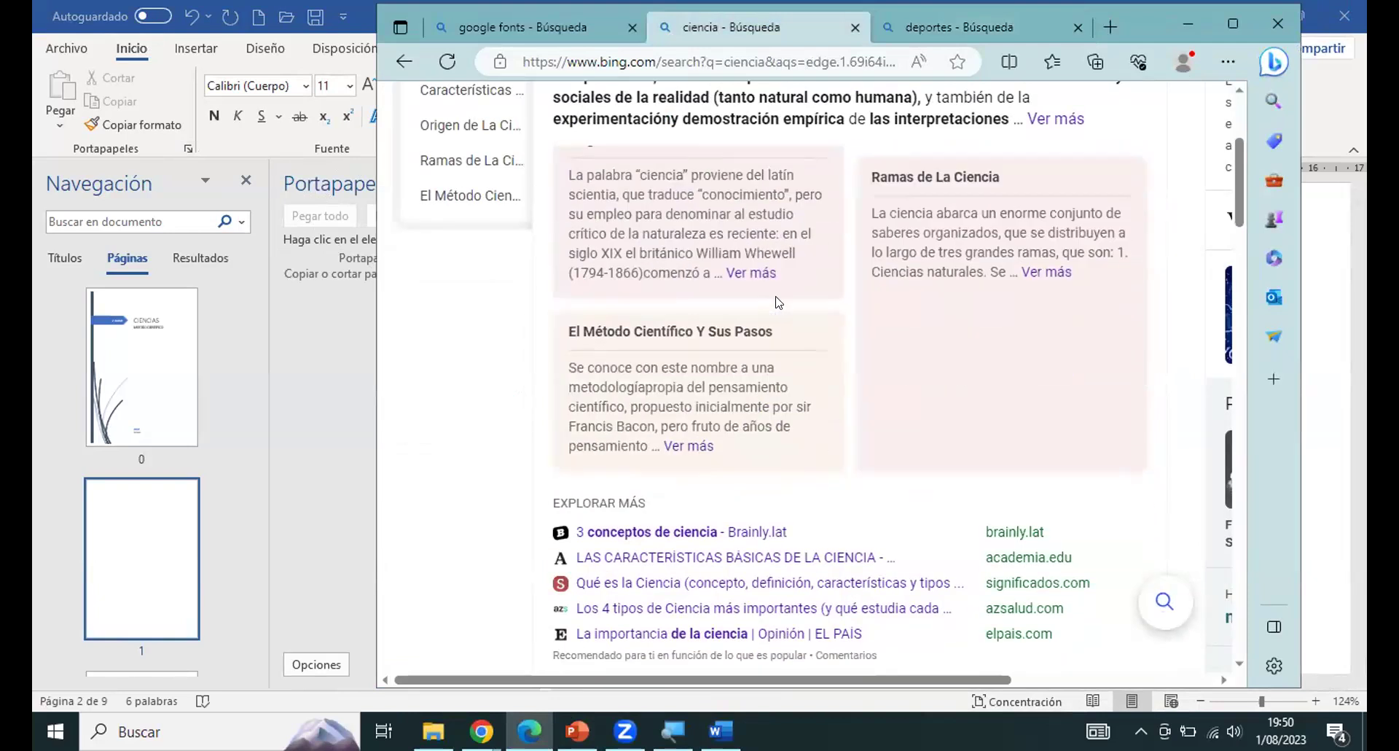
{"action": "scroll", "coordinate": [778, 290], "scroll_direction": "up", "scroll_amount": 5}
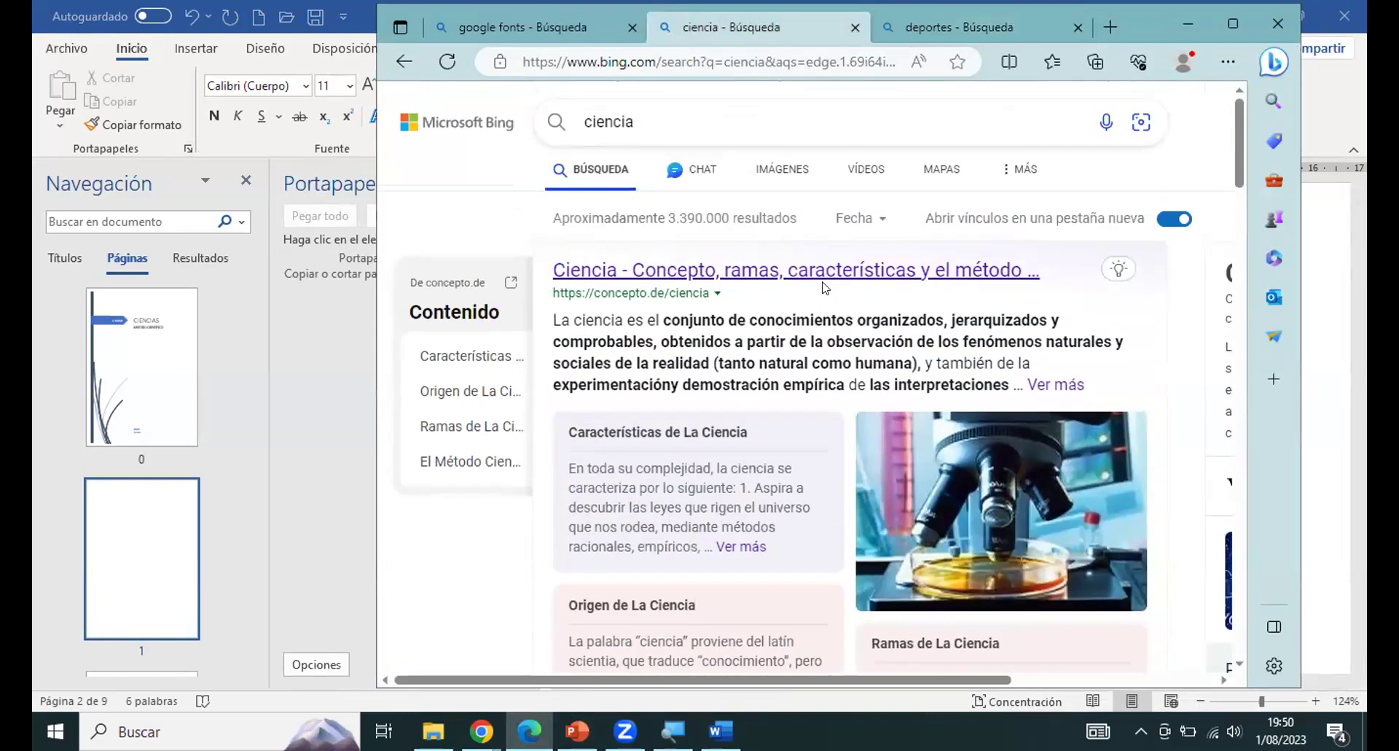
{"action": "left_click", "coordinate": [784, 269]}
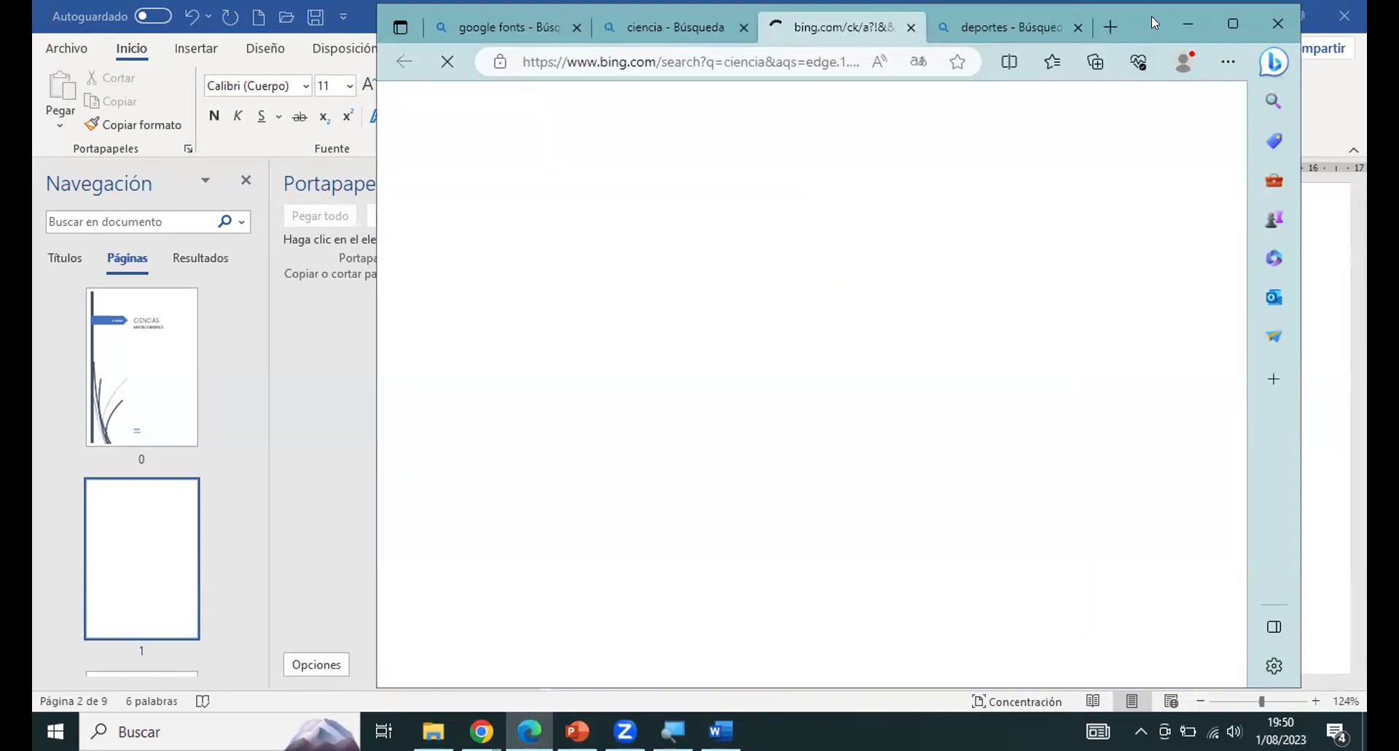
{"action": "left_click_drag", "start_coordinate": [1151, 16], "coordinate": [1216, 15]}
{"action": "double_click", "coordinate": [1119, 9]}
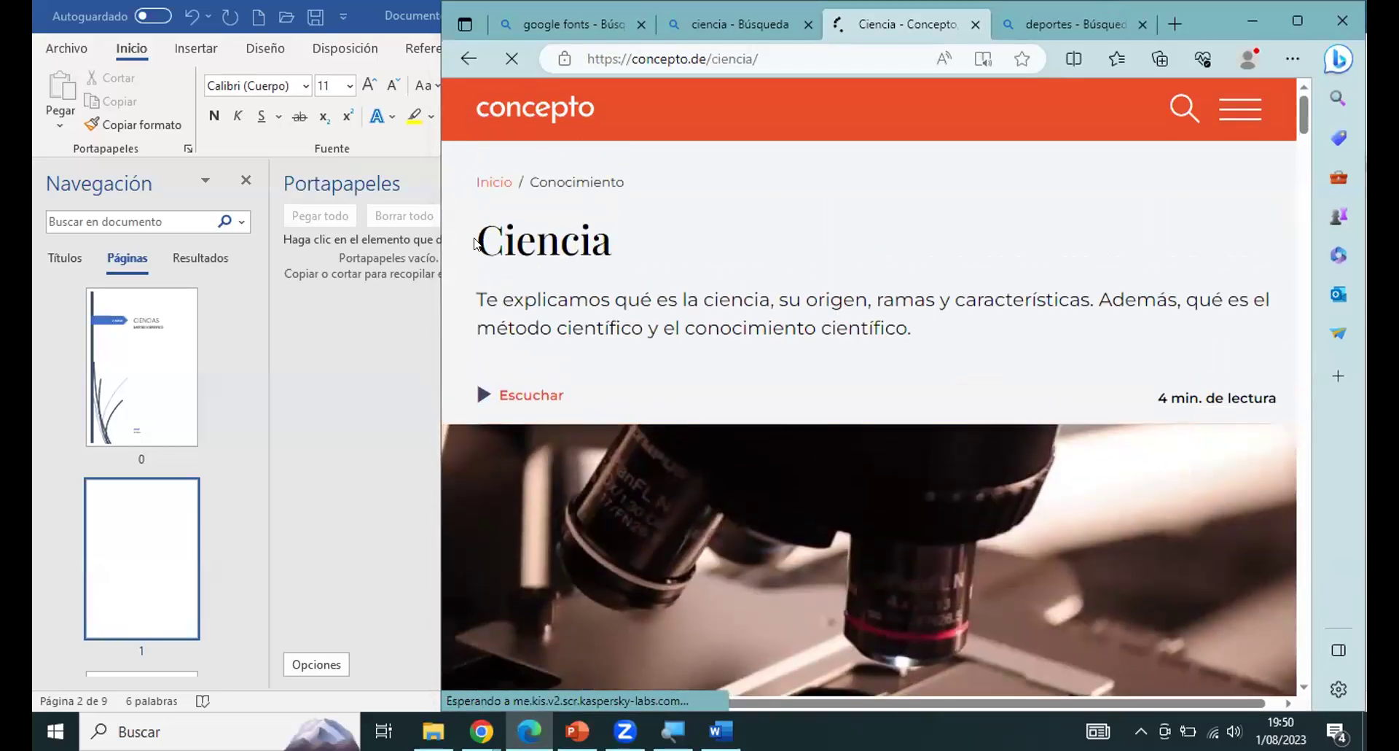
{"action": "left_click_drag", "start_coordinate": [479, 234], "coordinate": [611, 240]}
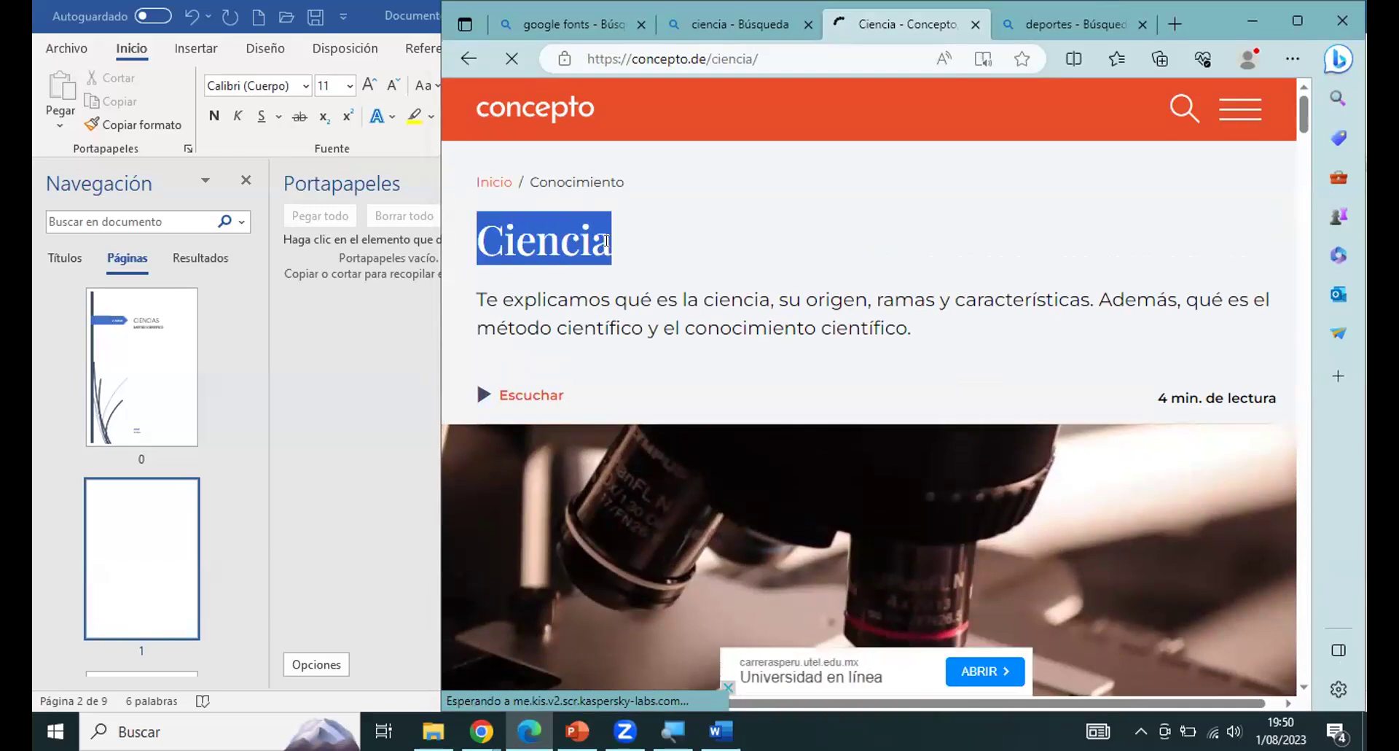
{"action": "right_click", "coordinate": [565, 244]}
{"action": "left_click", "coordinate": [501, 235]}
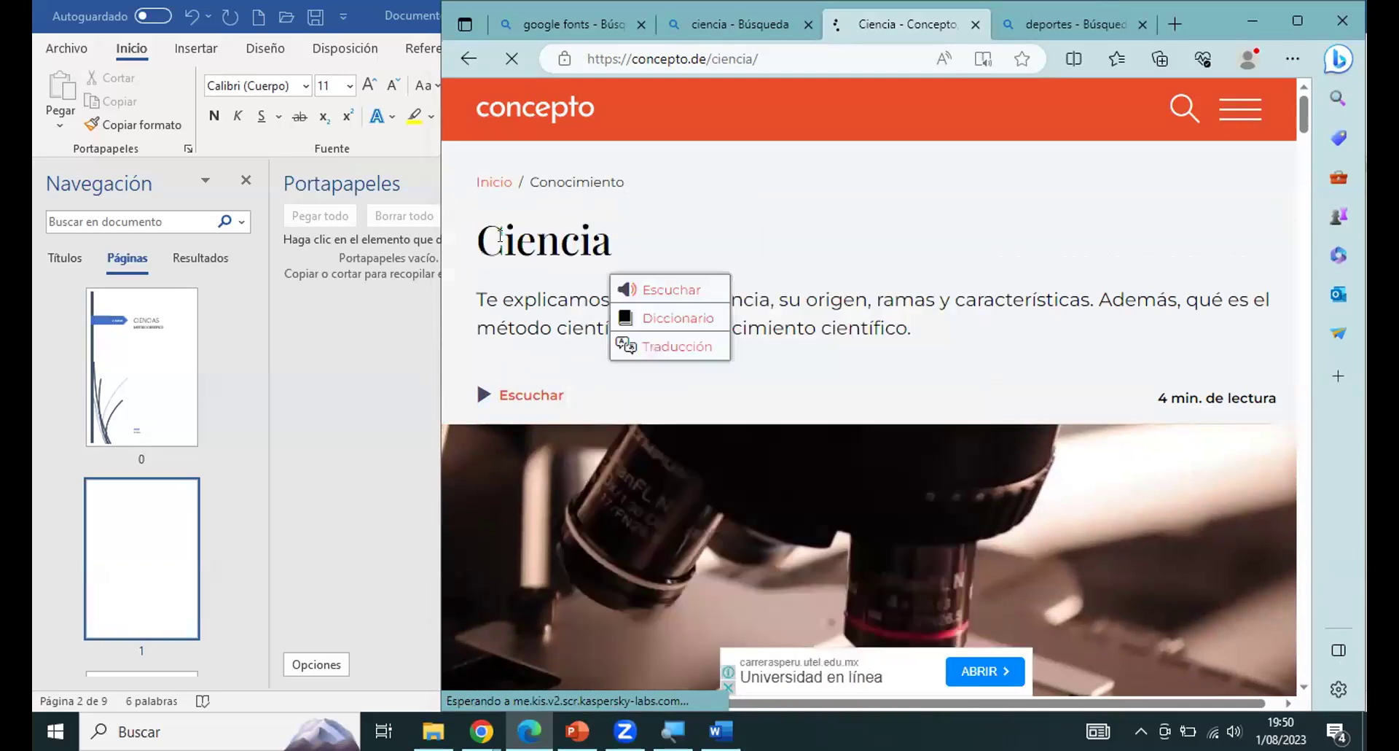
{"action": "left_click_drag", "start_coordinate": [479, 236], "coordinate": [602, 243]}
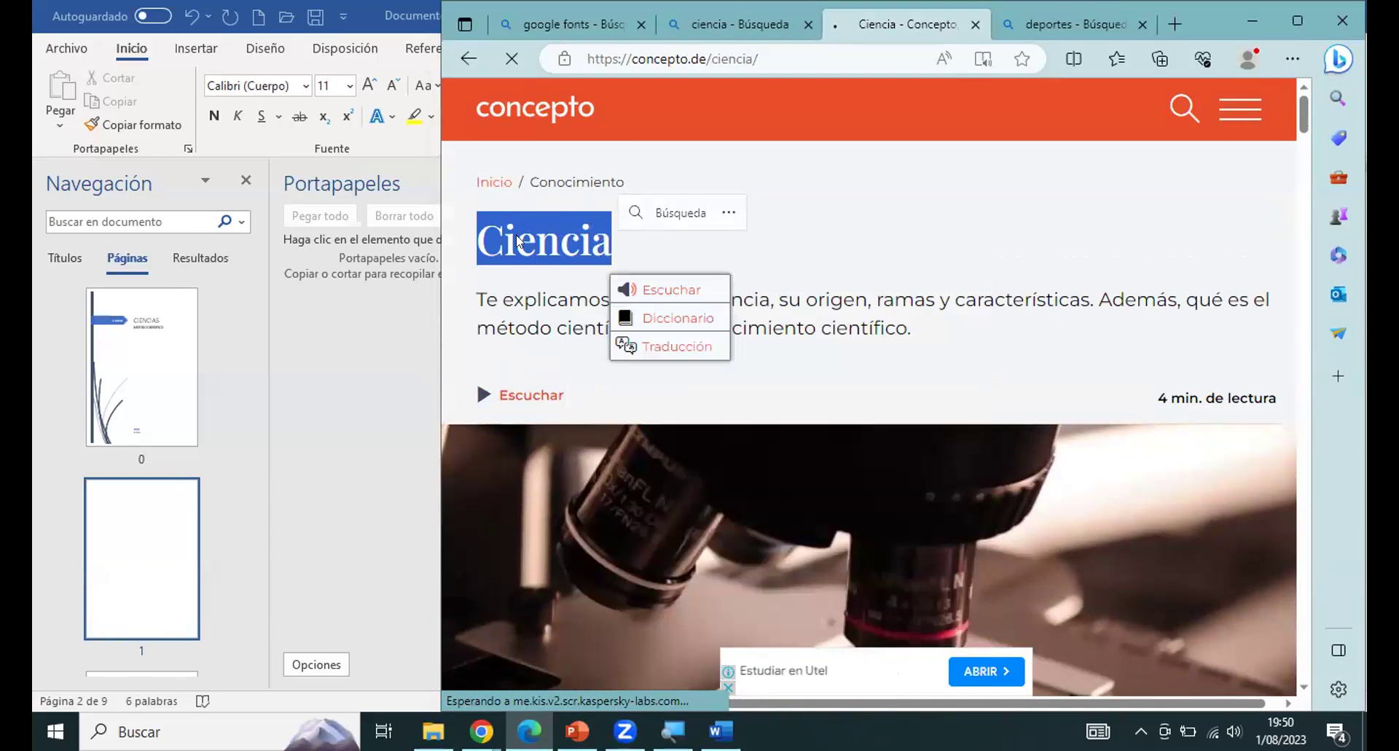
{"action": "left_click", "coordinate": [479, 235]}
Copy the article's main title "Ciencia" to the clipboard.
{"action": "left_click_drag", "start_coordinate": [479, 235], "coordinate": [612, 242]}
{"action": "right_click", "coordinate": [554, 235]}
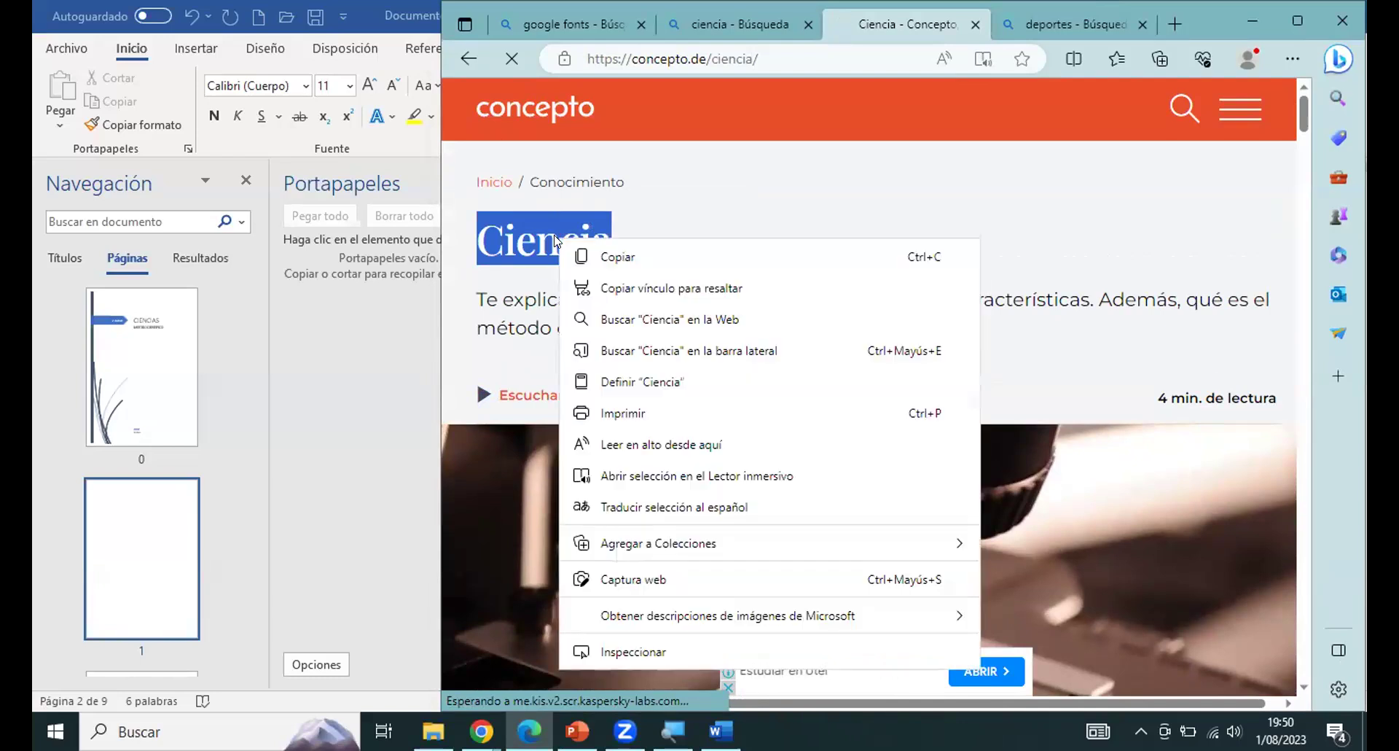
{"action": "left_click", "coordinate": [597, 249]}
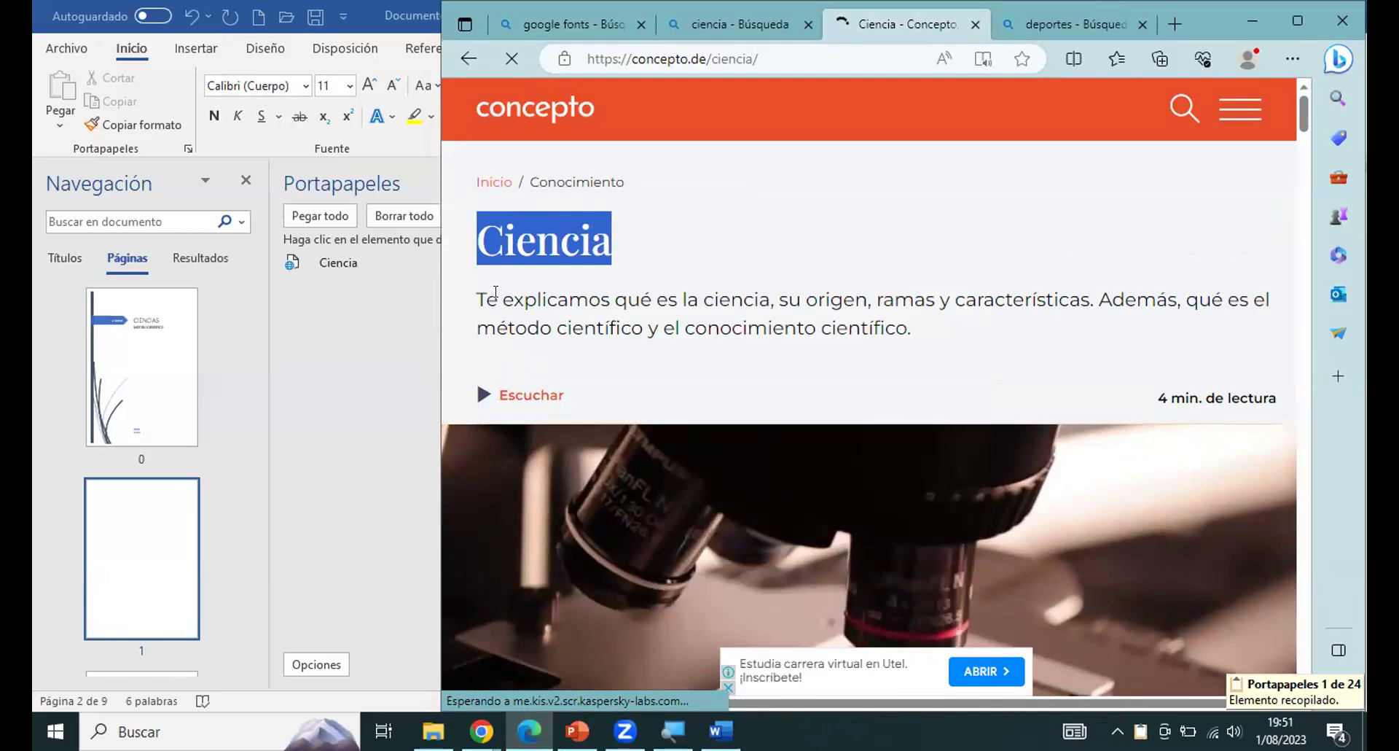
Copy the introductory paragraph below the article title, starting with "Te explicamos qué es la ciencia".
{"action": "left_click", "coordinate": [467, 302]}
{"action": "left_click_drag", "start_coordinate": [481, 294], "coordinate": [912, 332]}
{"action": "right_click", "coordinate": [750, 312]}
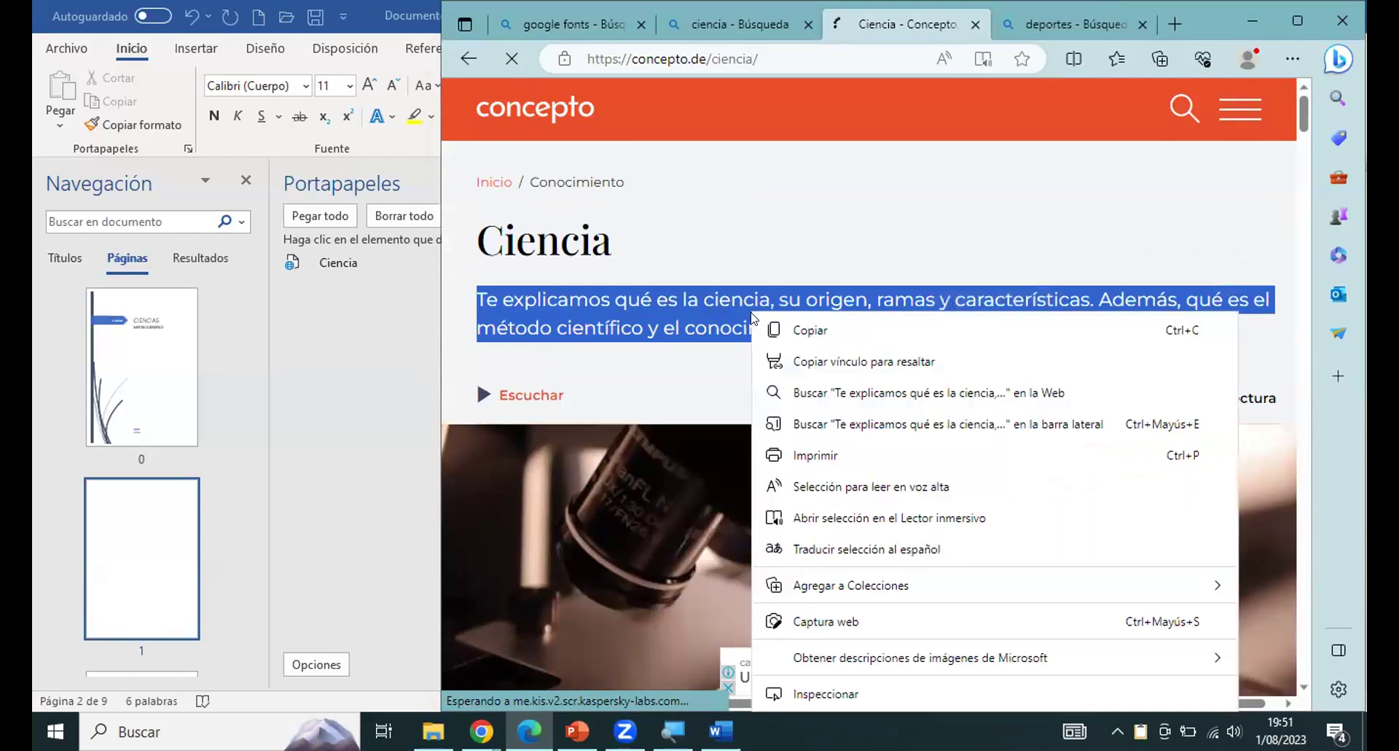
{"action": "left_click", "coordinate": [793, 328]}
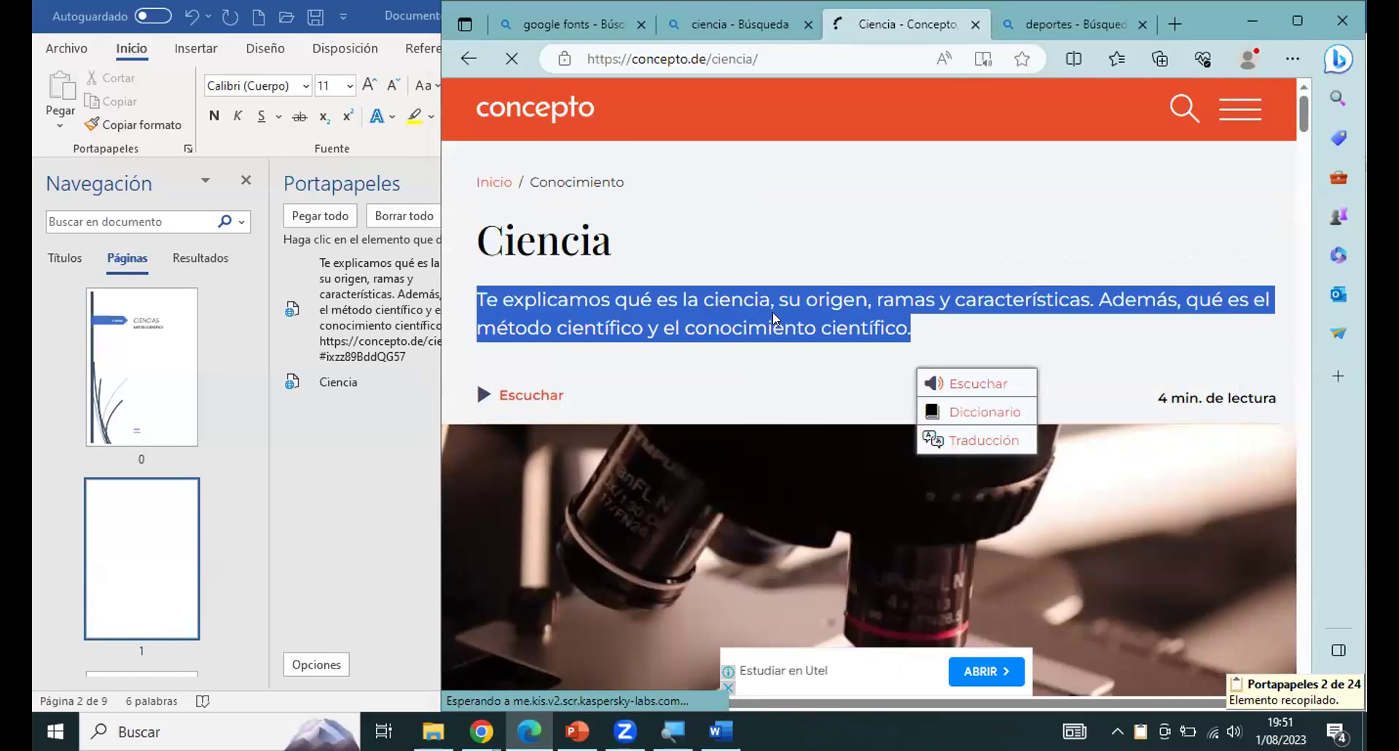
Copy the section heading "¿Qué es la ciencia?" from further down the article.
{"action": "scroll", "coordinate": [773, 312], "scroll_direction": "down", "scroll_amount": 10}
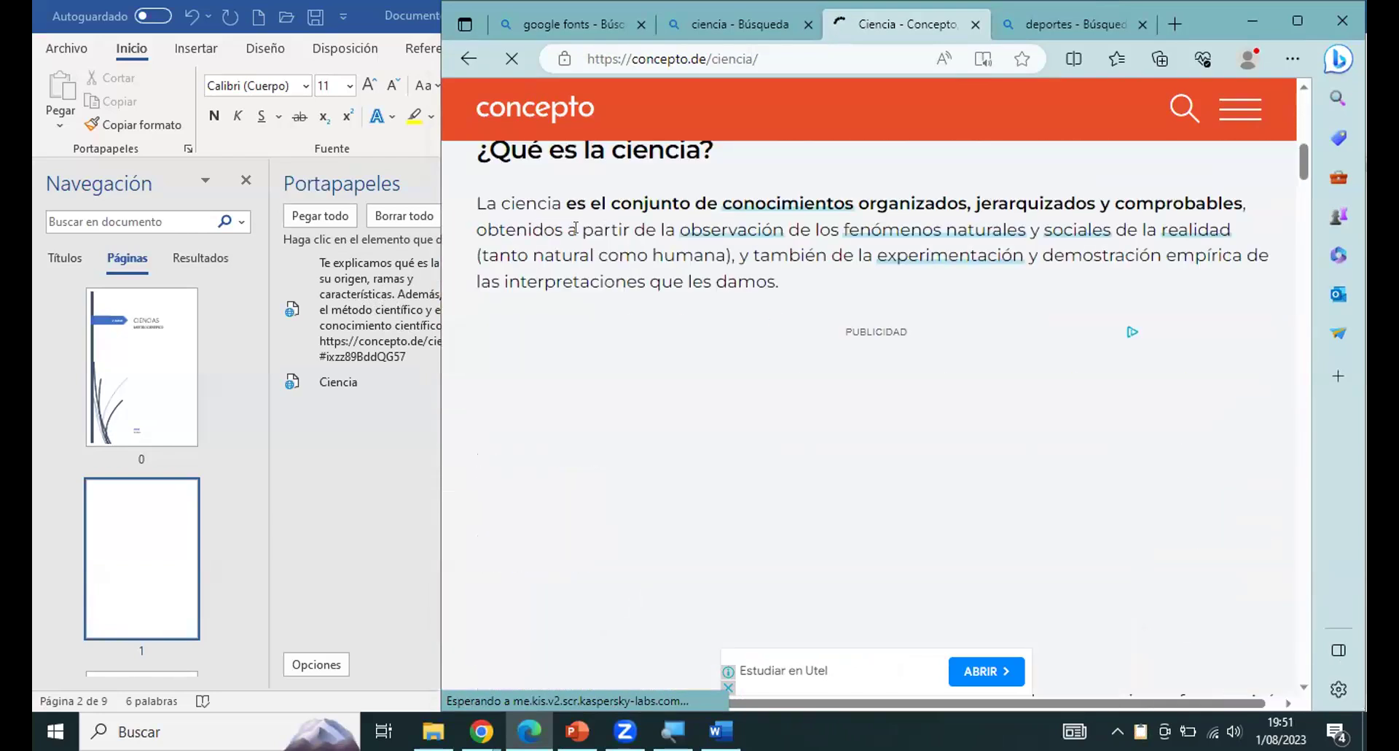
{"action": "scroll", "coordinate": [528, 231], "scroll_direction": "up", "scroll_amount": 1}
{"action": "left_click_drag", "start_coordinate": [477, 241], "coordinate": [715, 245]}
{"action": "right_click", "coordinate": [635, 243]}
{"action": "left_click", "coordinate": [678, 259]}
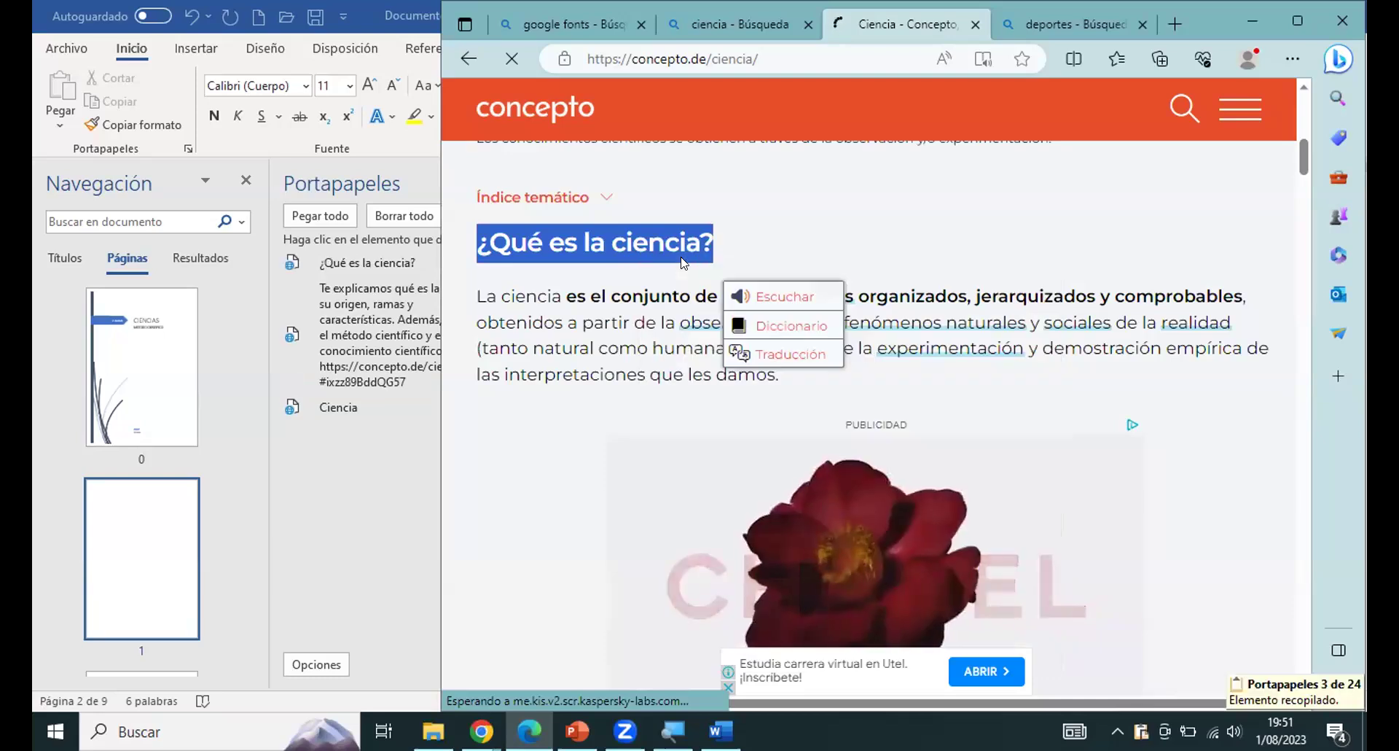
Copy the definition paragraph below the heading "¿Qué es la ciencia?".
{"action": "left_click_drag", "start_coordinate": [478, 294], "coordinate": [777, 374]}
{"action": "right_click", "coordinate": [613, 300]}
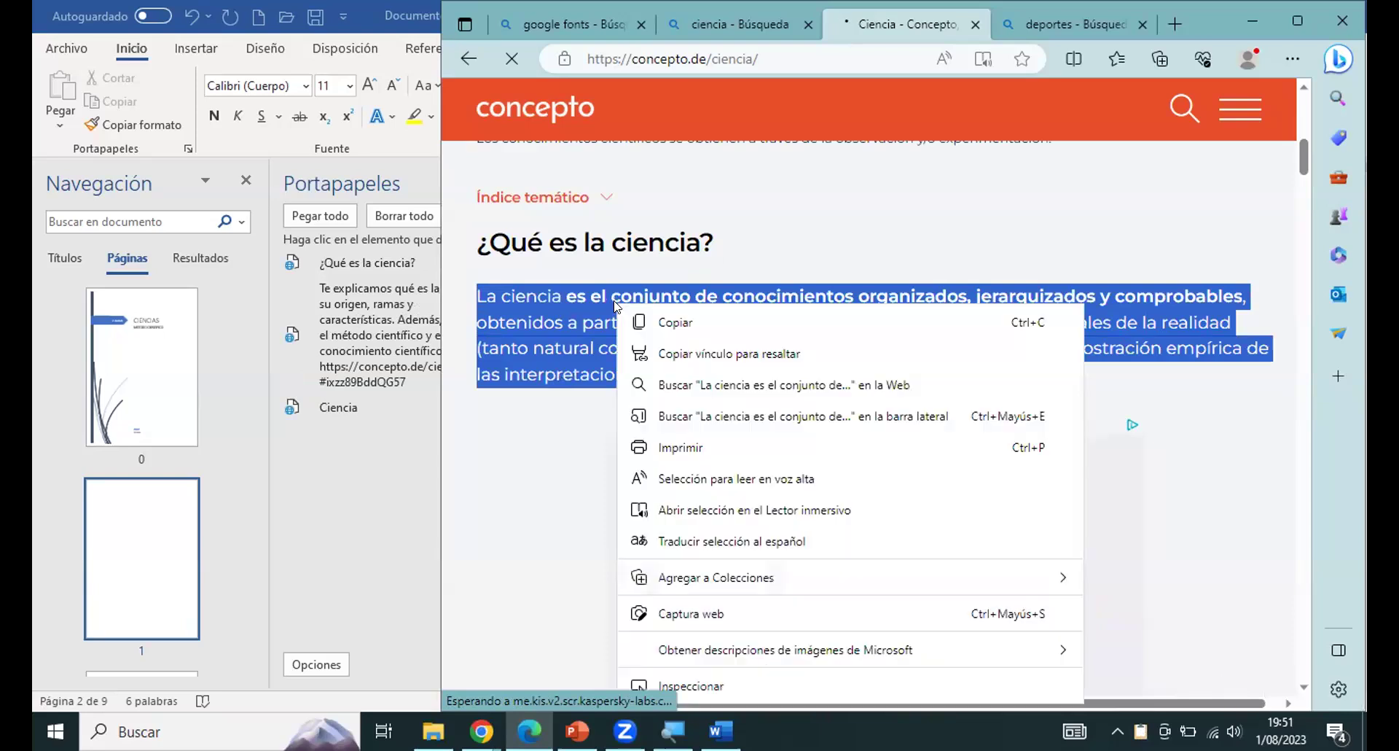
{"action": "left_click", "coordinate": [664, 319]}
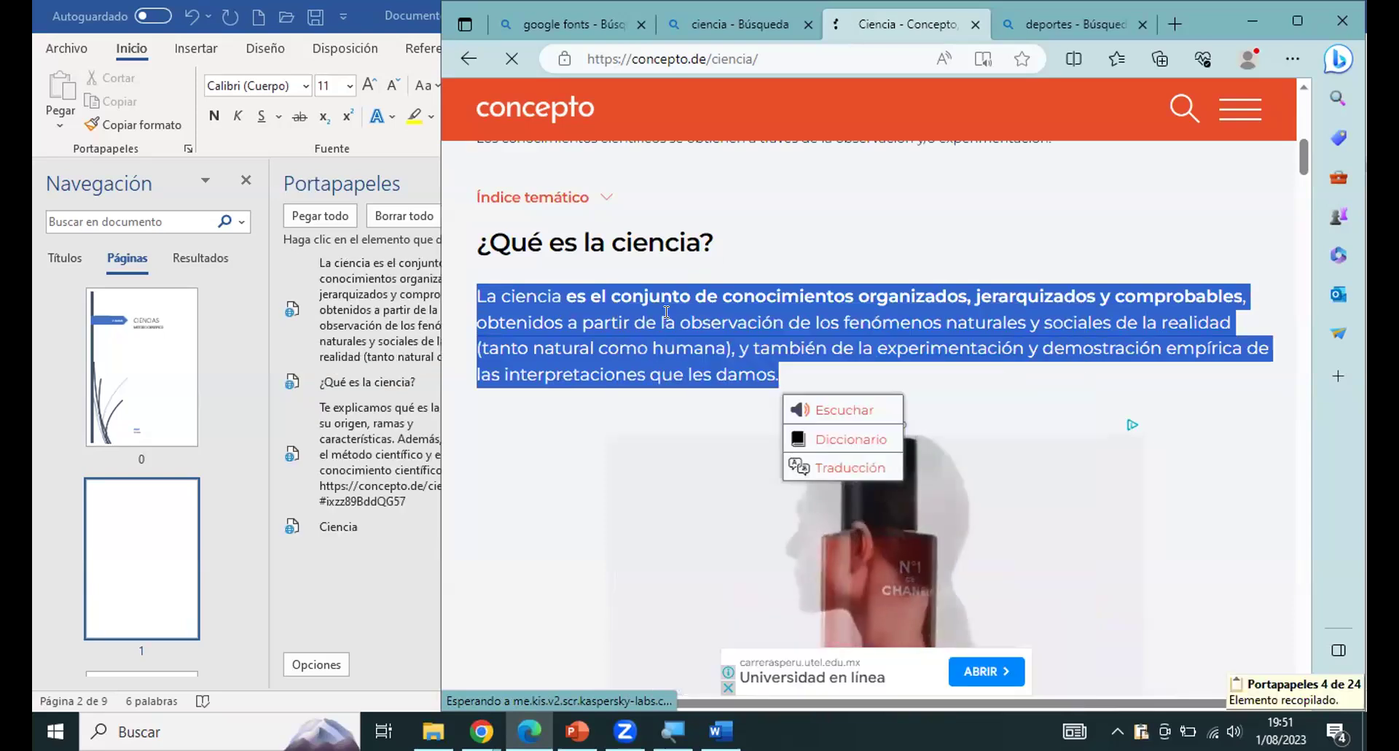
Return to Word and paste the collected "Ciencia" title and the introductory paragraph onto page 1.
{"action": "left_click", "coordinate": [1239, 23]}
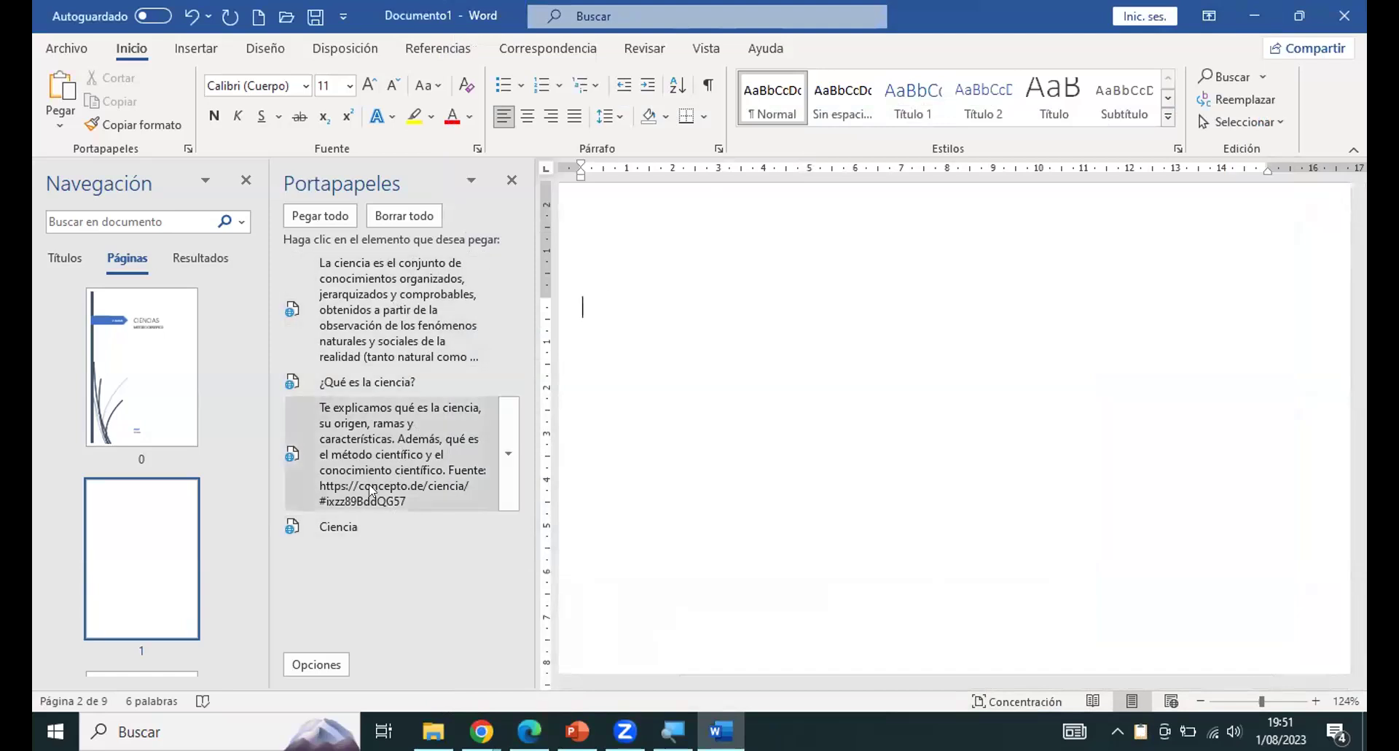
{"action": "left_click", "coordinate": [338, 527]}
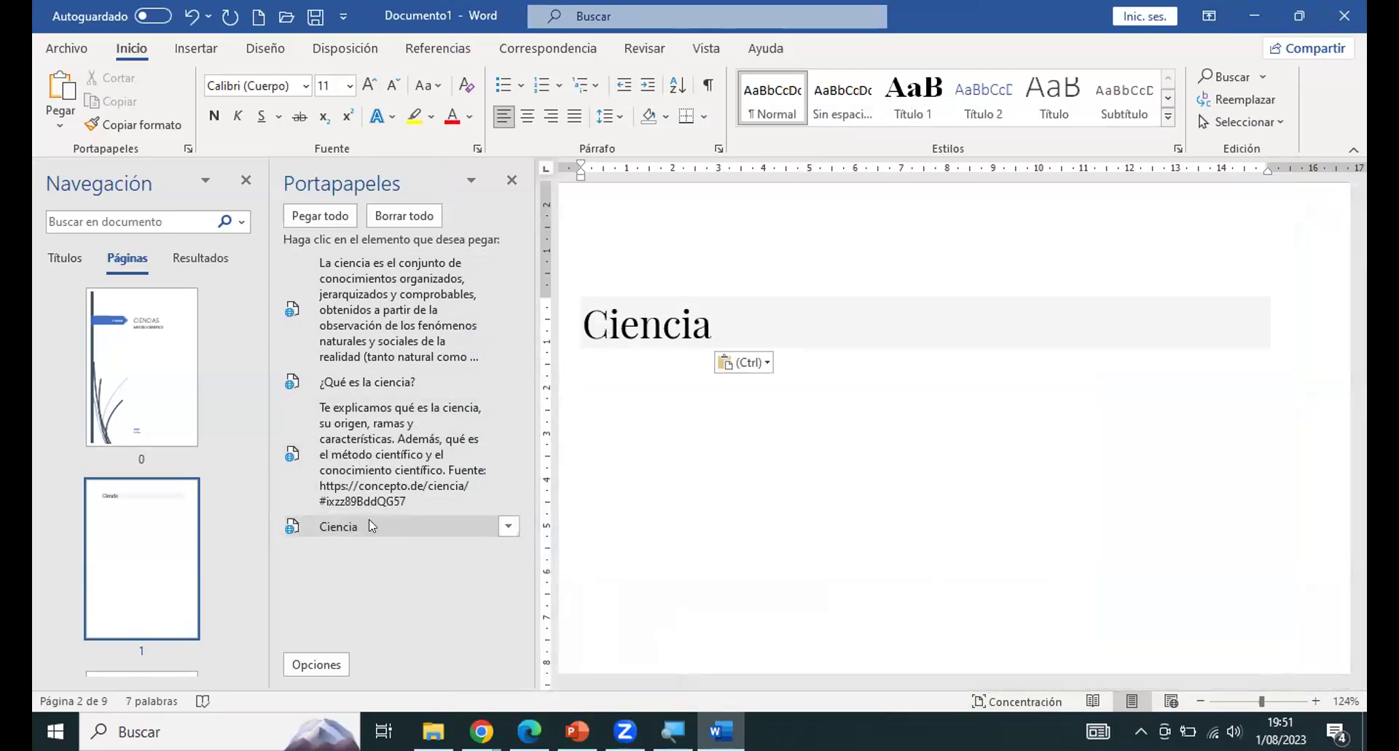
{"action": "left_click", "coordinate": [369, 440]}
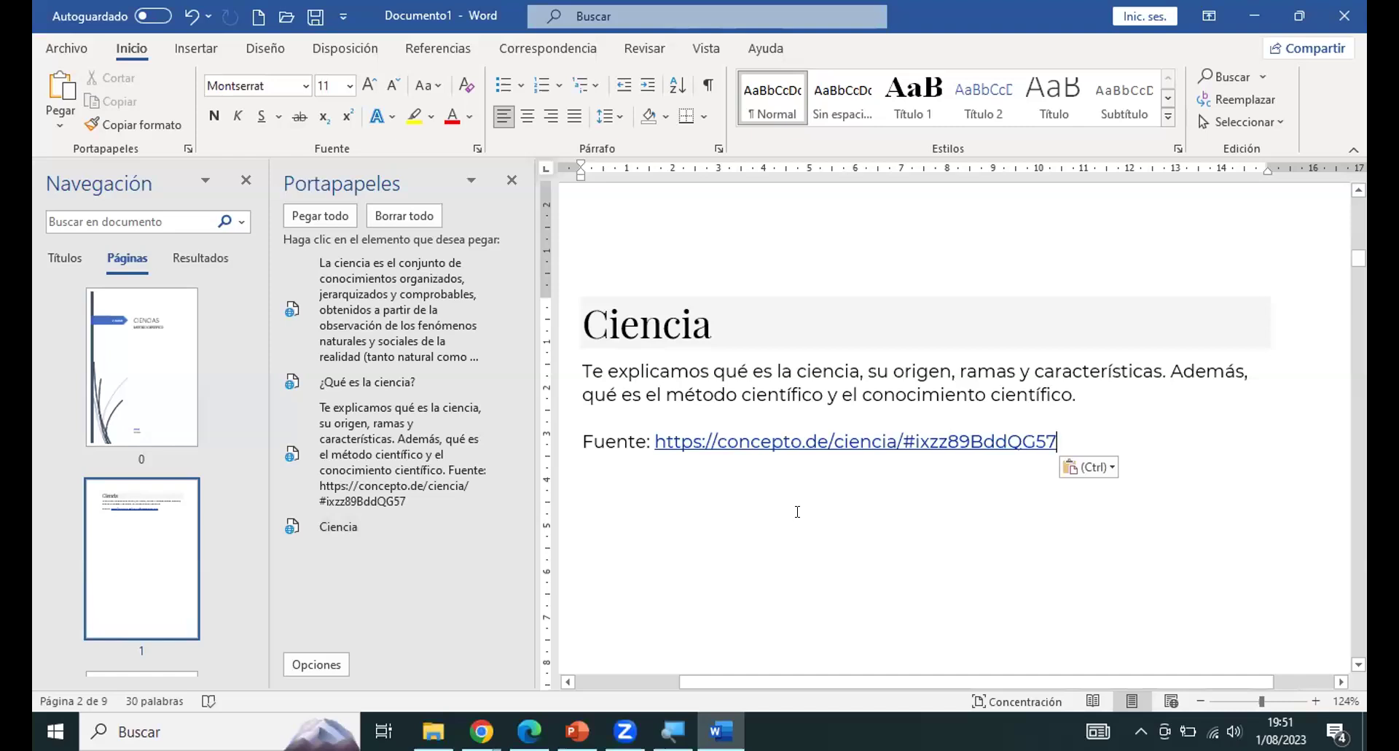
Delete the "Fuente" source line with the link below the pasted introductory paragraph.
{"action": "left_click", "coordinate": [551, 448]}
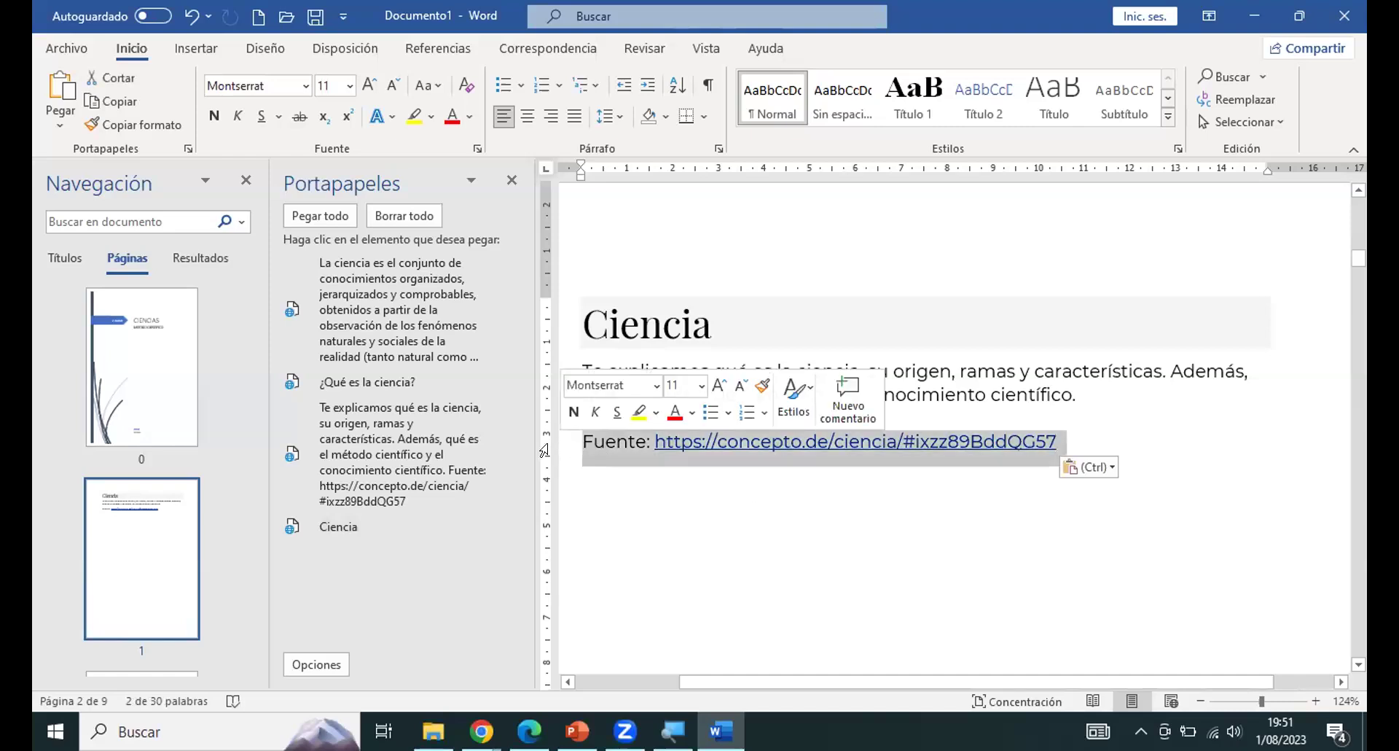
{"action": "left_click", "coordinate": [578, 447]}
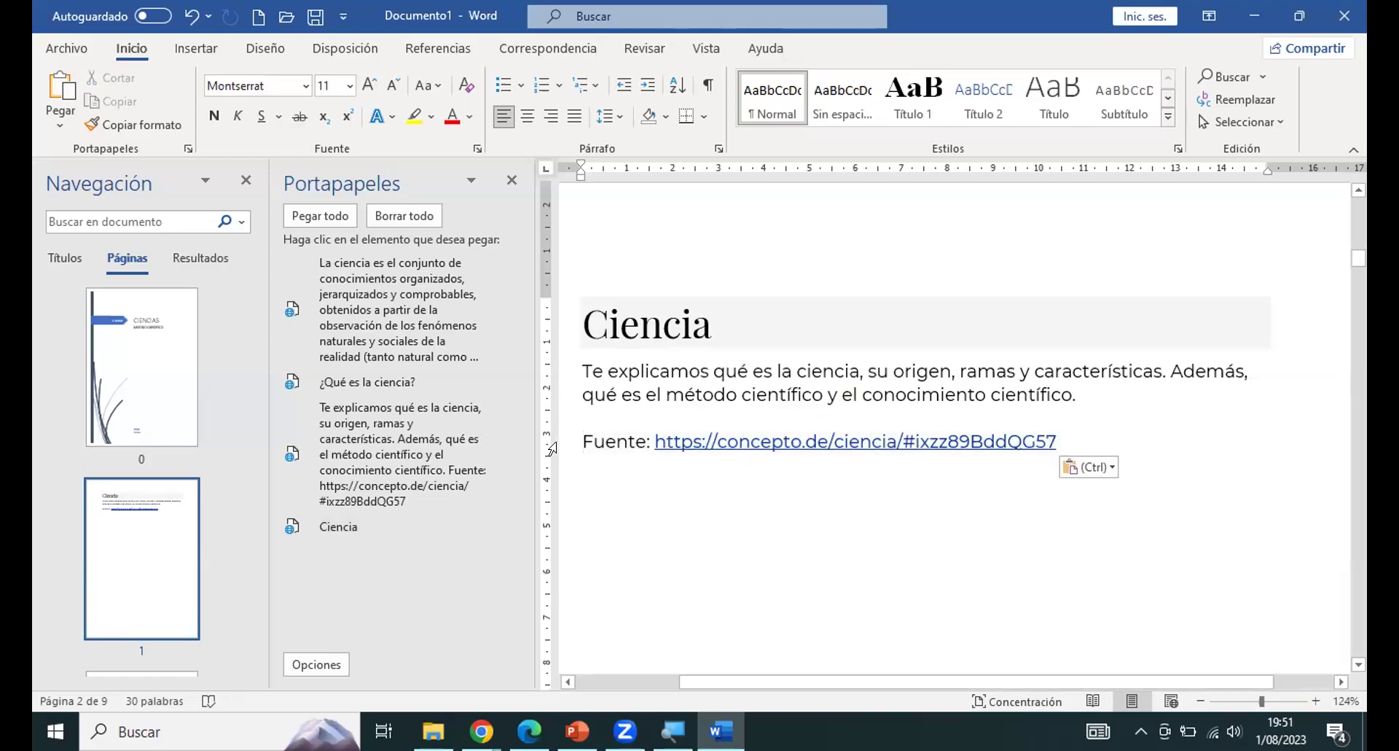
{"action": "left_click", "coordinate": [552, 449]}
{"action": "key", "text": "Delete"}
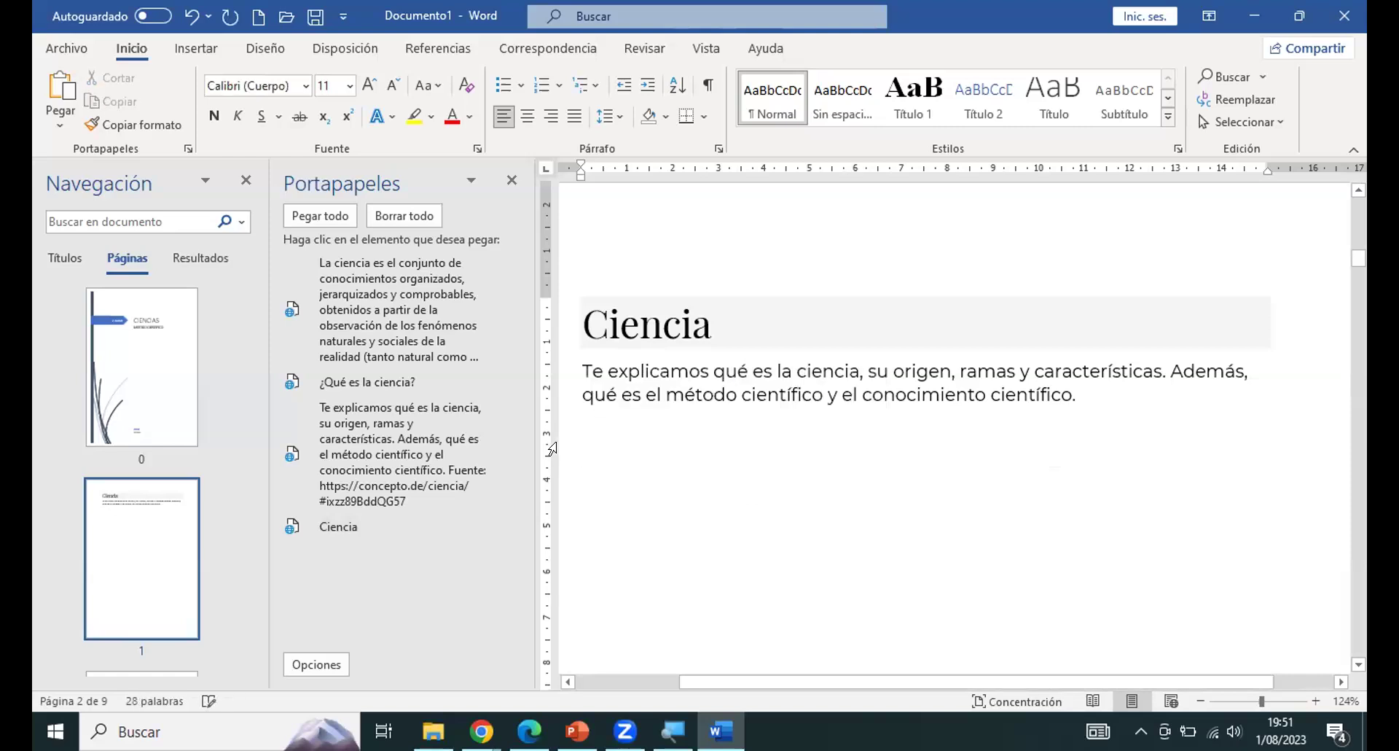
Paste the collected heading "¿Qué es la ciencia?" and its definition paragraph below the introduction, and delete the "Fuente" line that comes with them.
{"action": "left_click", "coordinate": [384, 382]}
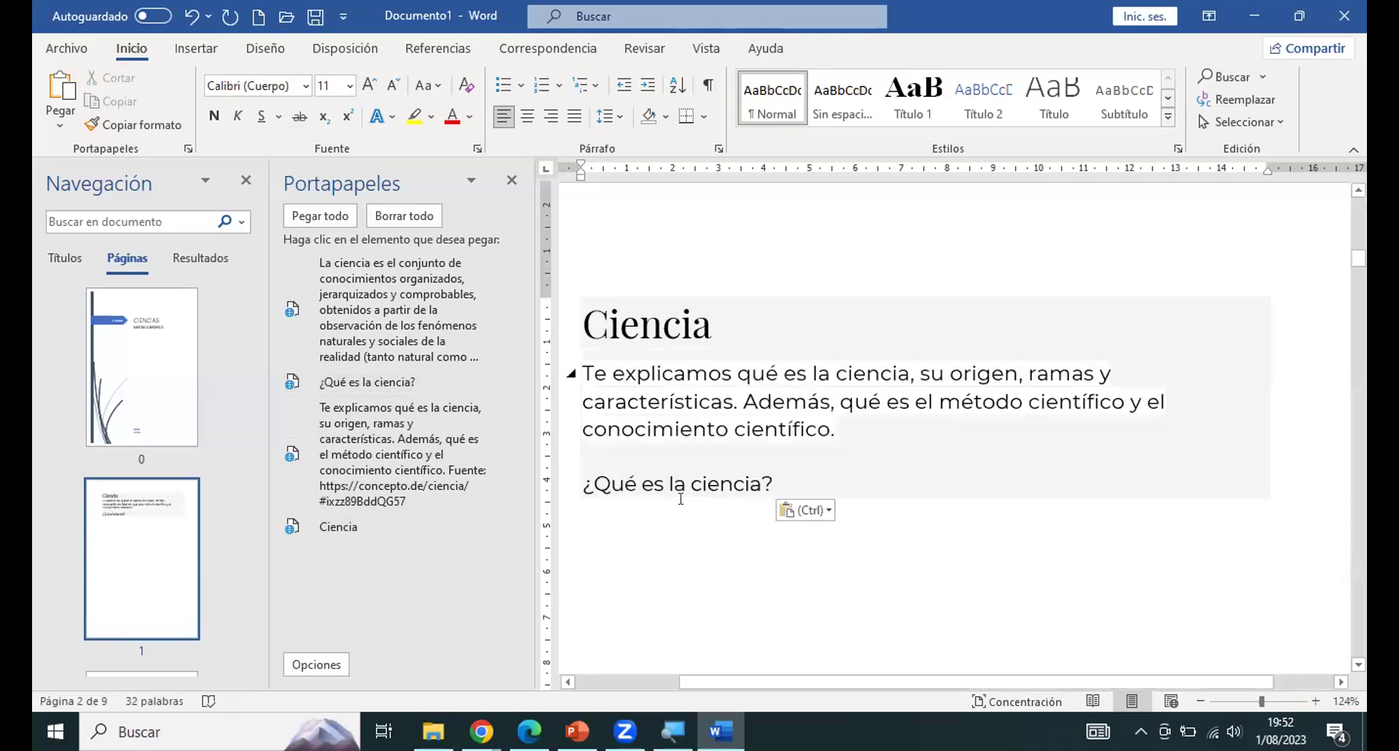
{"action": "left_click", "coordinate": [411, 330]}
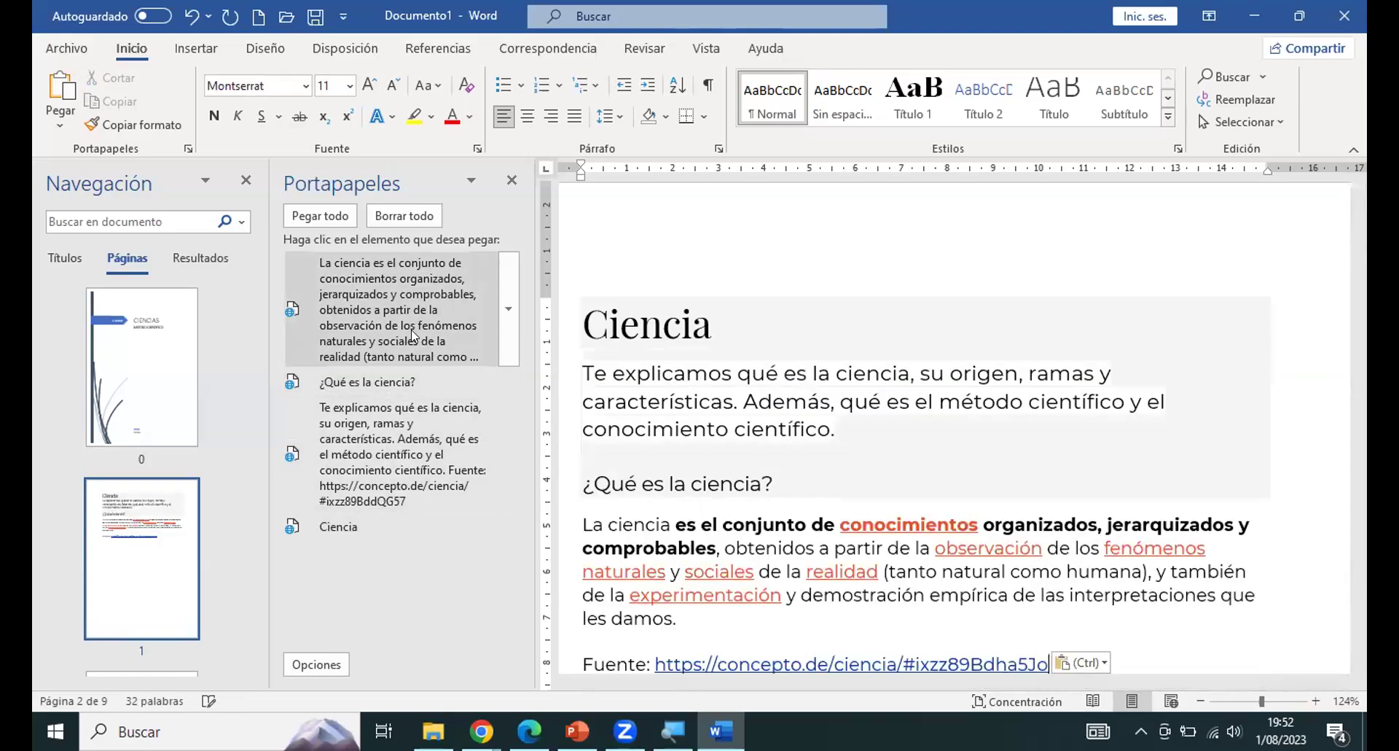
{"action": "scroll", "coordinate": [670, 515], "scroll_direction": "down", "scroll_amount": 1}
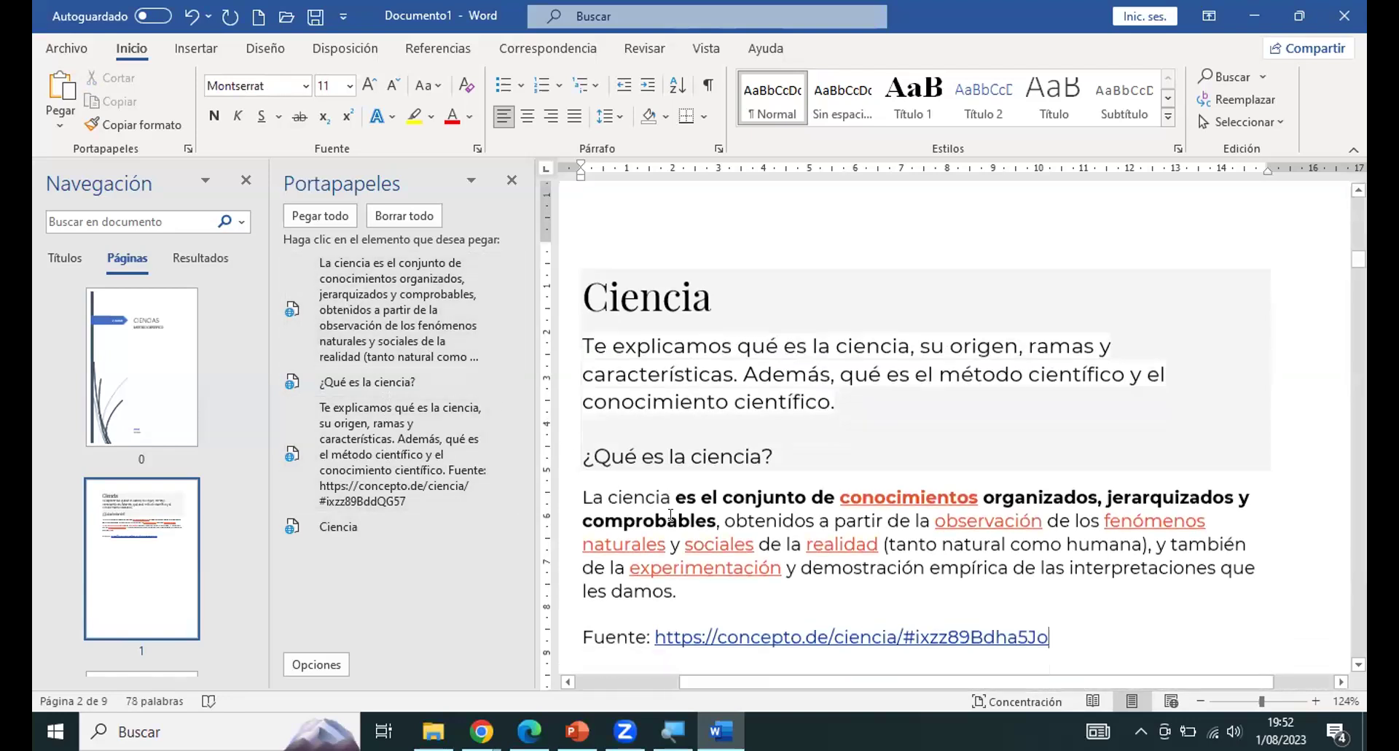
{"action": "scroll", "coordinate": [670, 514], "scroll_direction": "down", "scroll_amount": 3}
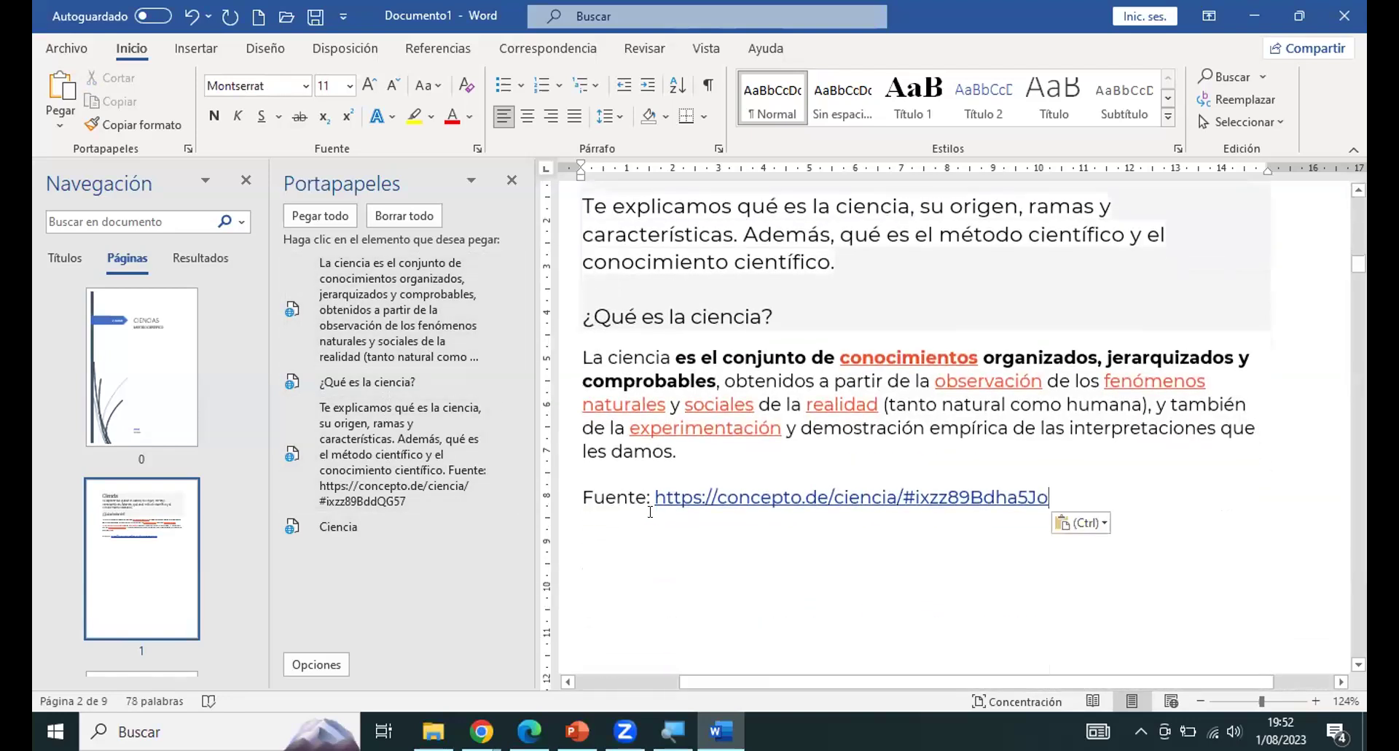
{"action": "left_click", "coordinate": [555, 506]}
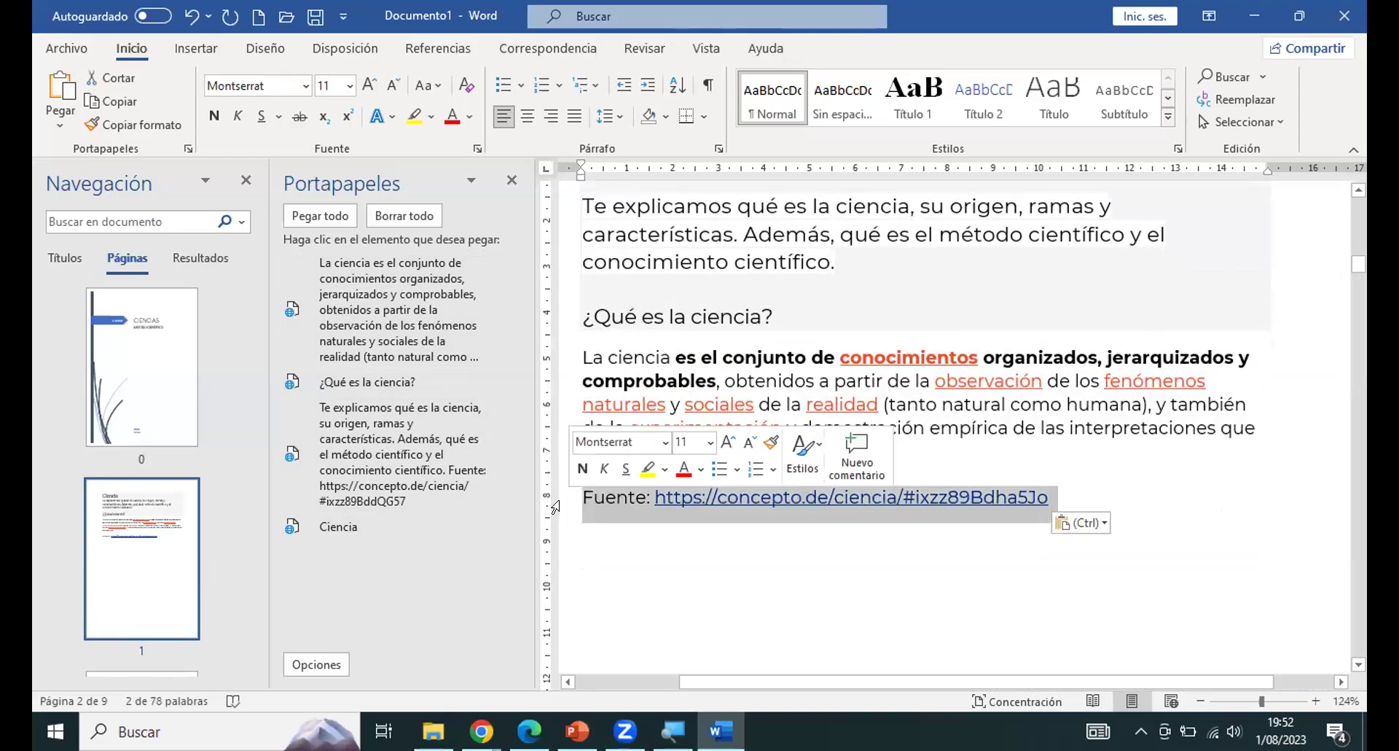
{"action": "key", "text": "Delete"}
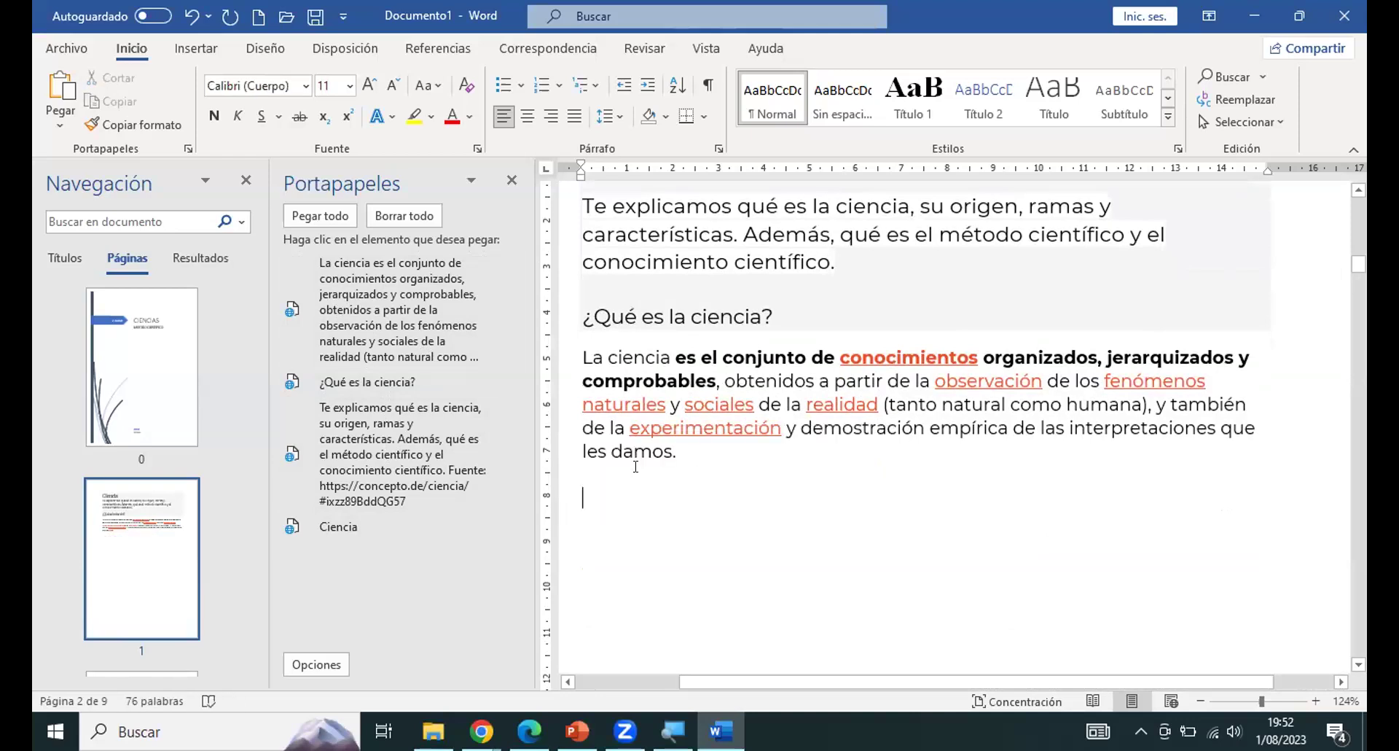
{"action": "scroll", "coordinate": [635, 466], "scroll_direction": "up", "scroll_amount": 2}
{"action": "scroll", "coordinate": [636, 466], "scroll_direction": "down", "scroll_amount": 1}
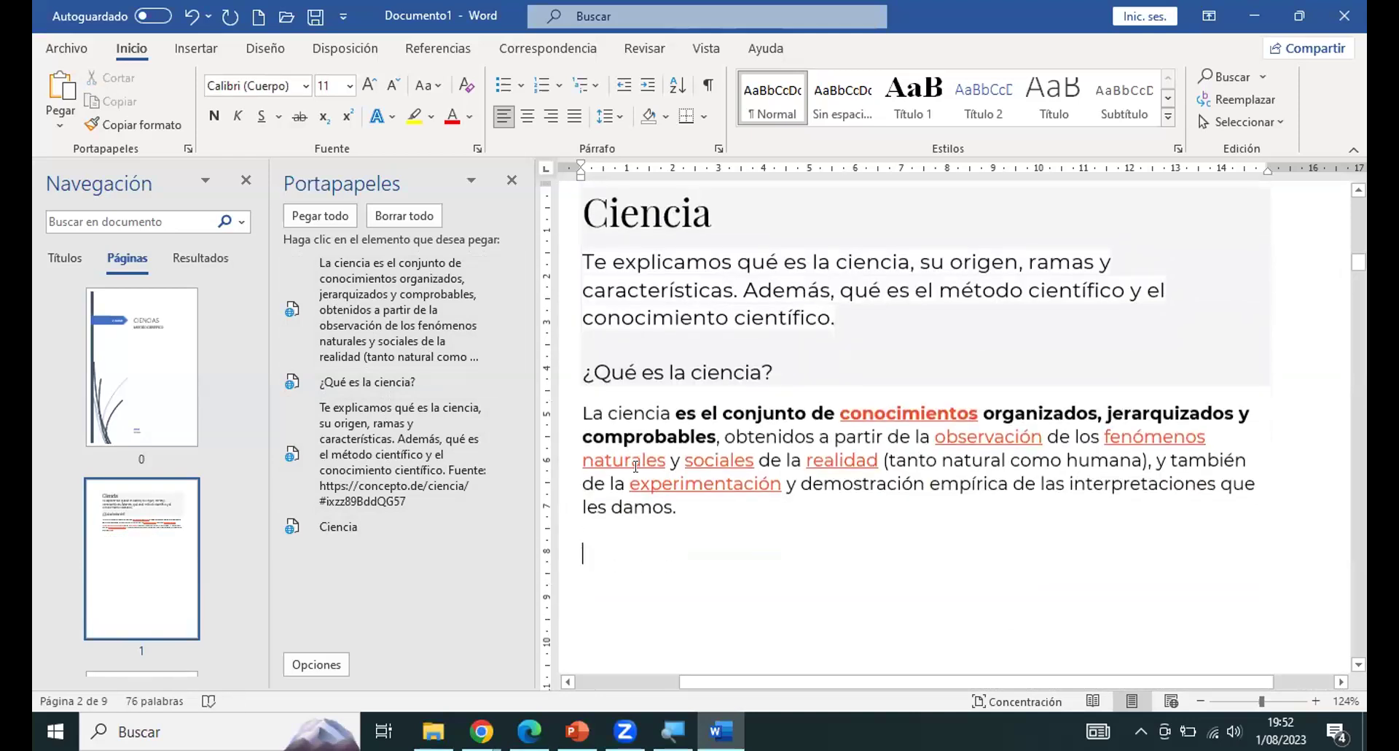
Switch to the concepto.de page in Edge and copy the three paragraphs from "Estos conocimientos, además" to "Antigüedad clásica".
{"action": "left_click", "coordinate": [529, 731]}
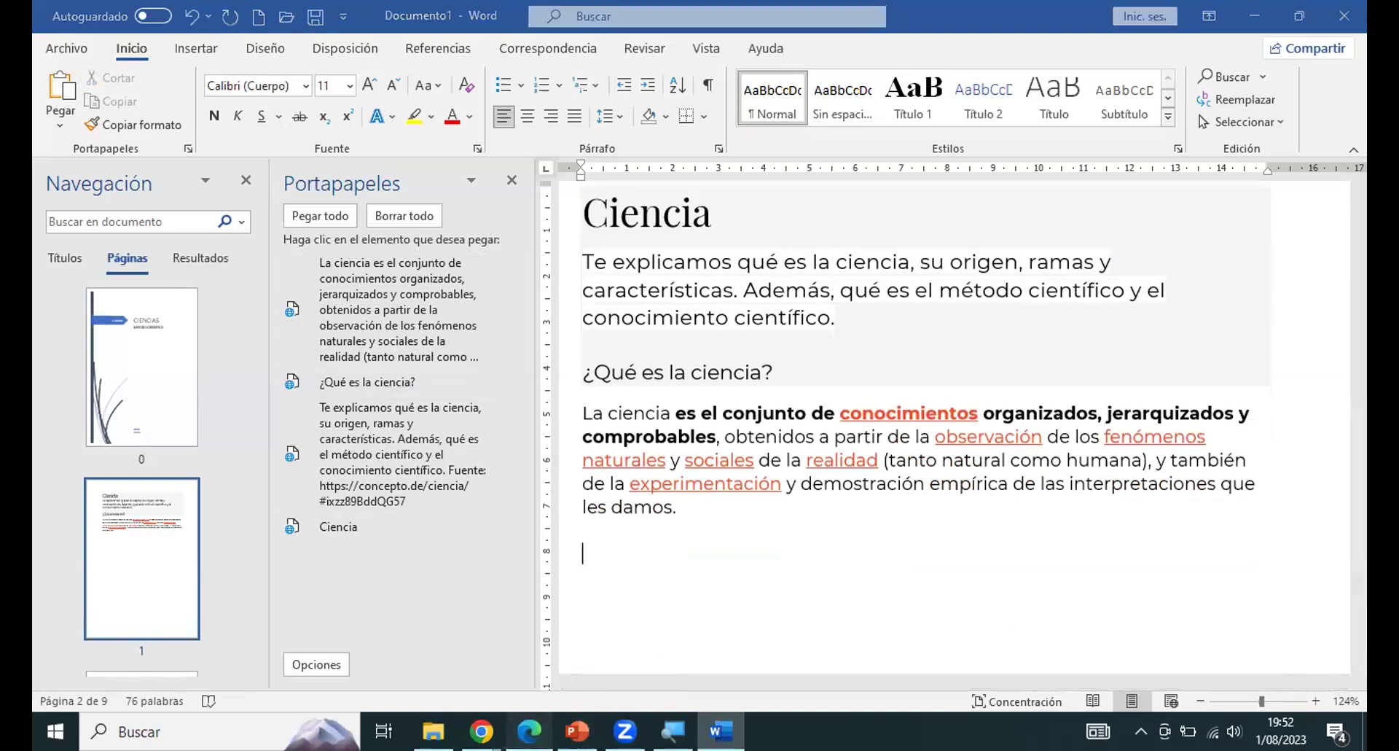
{"action": "scroll", "coordinate": [762, 466], "scroll_direction": "down", "scroll_amount": 12}
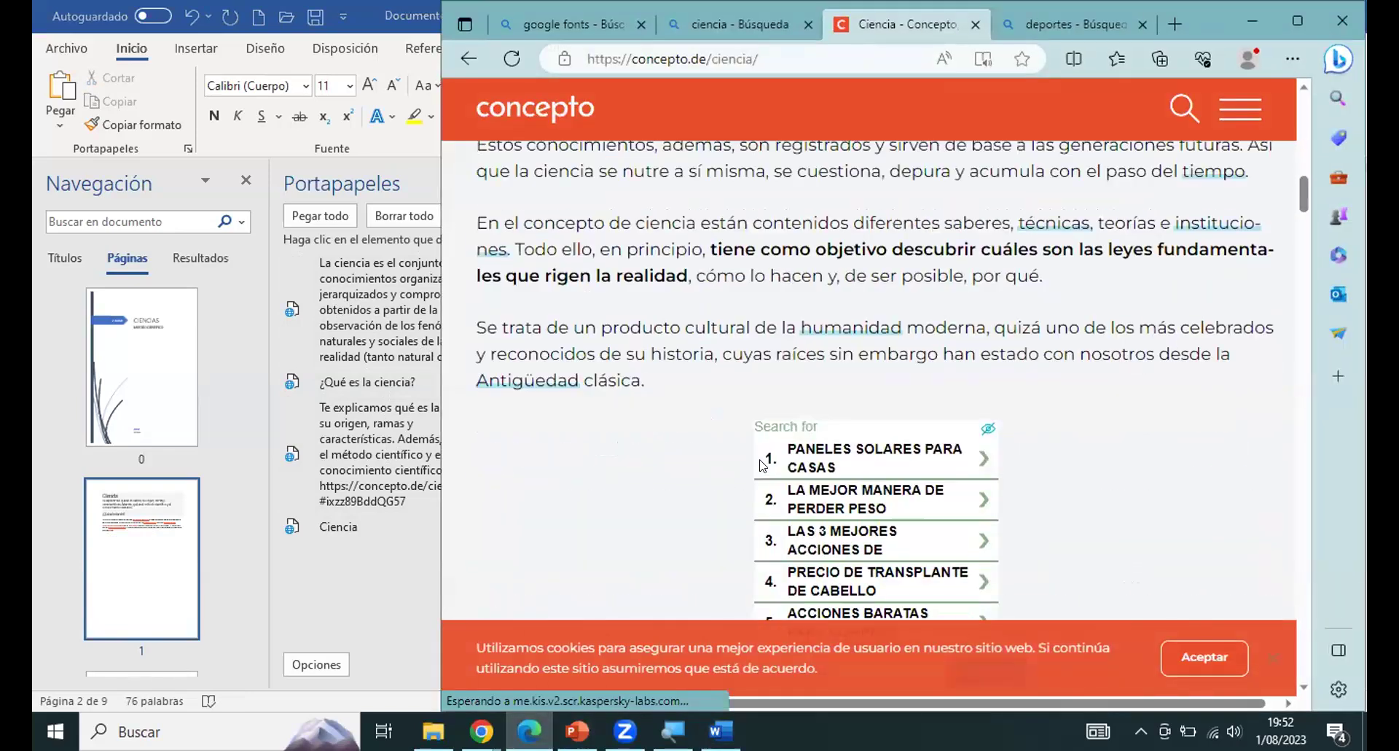
{"action": "scroll", "coordinate": [486, 240], "scroll_direction": "up", "scroll_amount": 2}
{"action": "left_click_drag", "start_coordinate": [472, 234], "coordinate": [651, 469]}
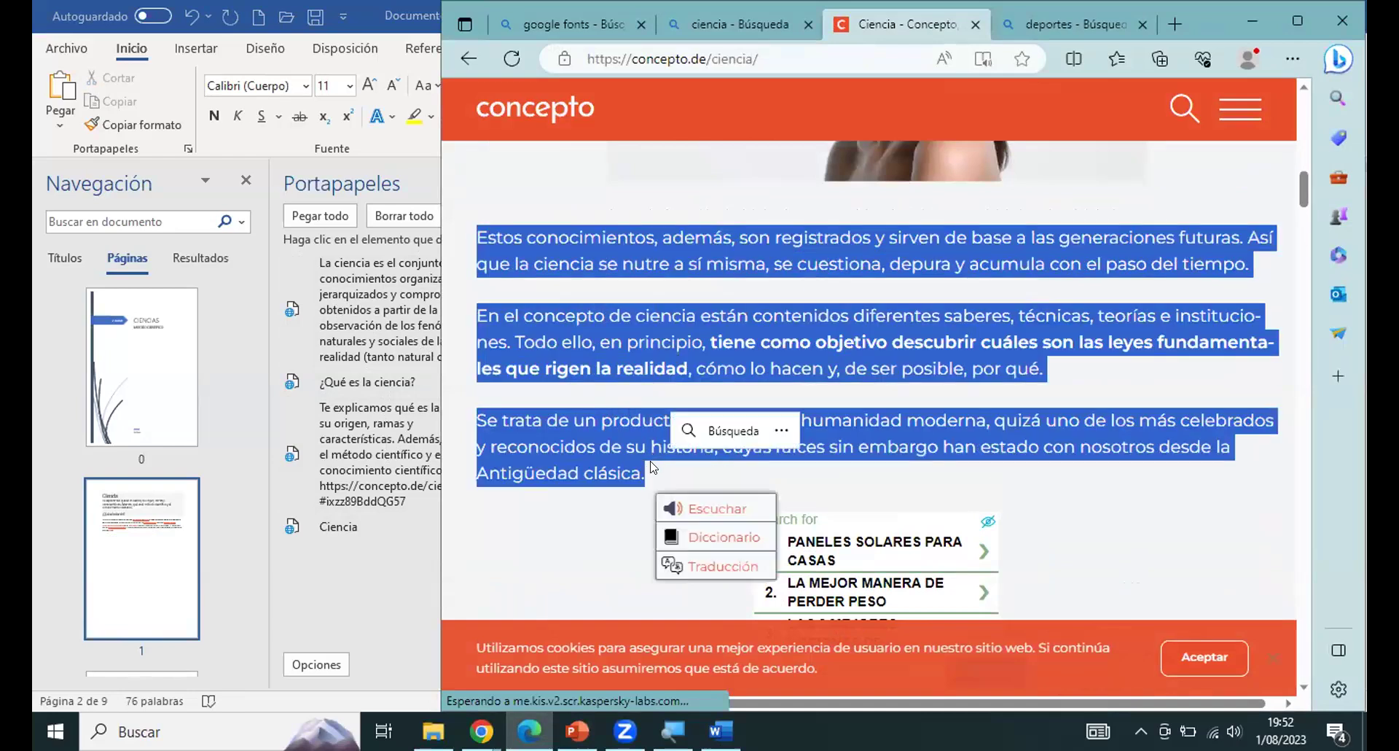
{"action": "right_click", "coordinate": [616, 343]}
{"action": "left_click", "coordinate": [659, 326]}
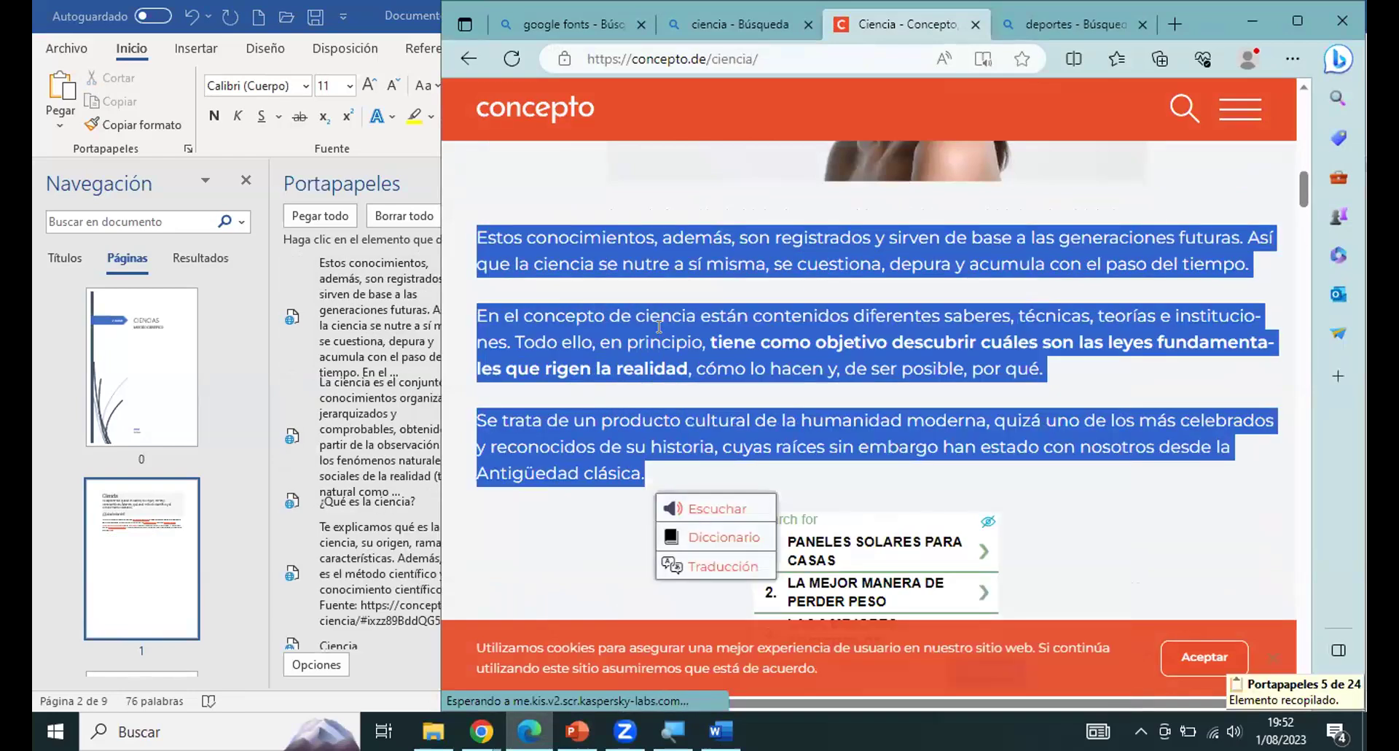
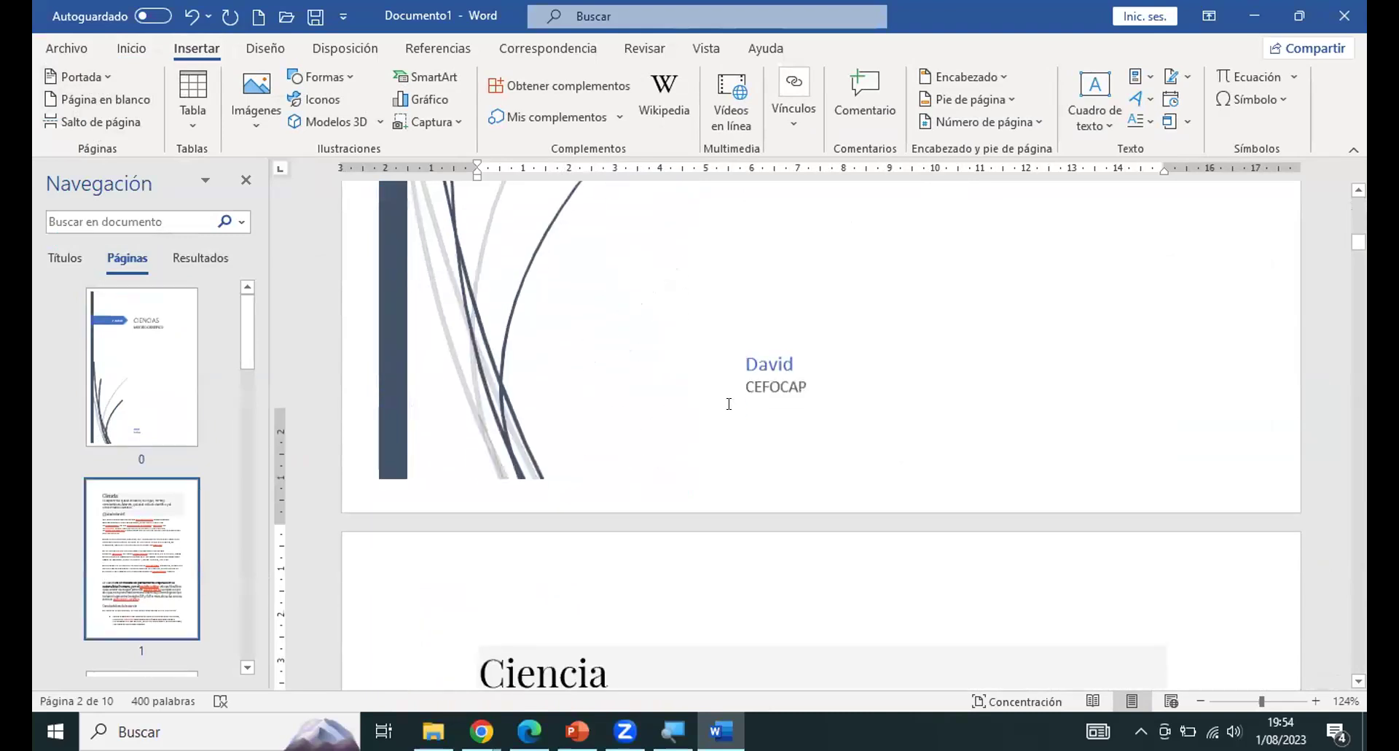
Remove the empty lines above the paragraph beginning "La ciencia es un modelo de pensamiento" on page 1.
{"action": "scroll", "coordinate": [728, 403], "scroll_direction": "up", "scroll_amount": 3}
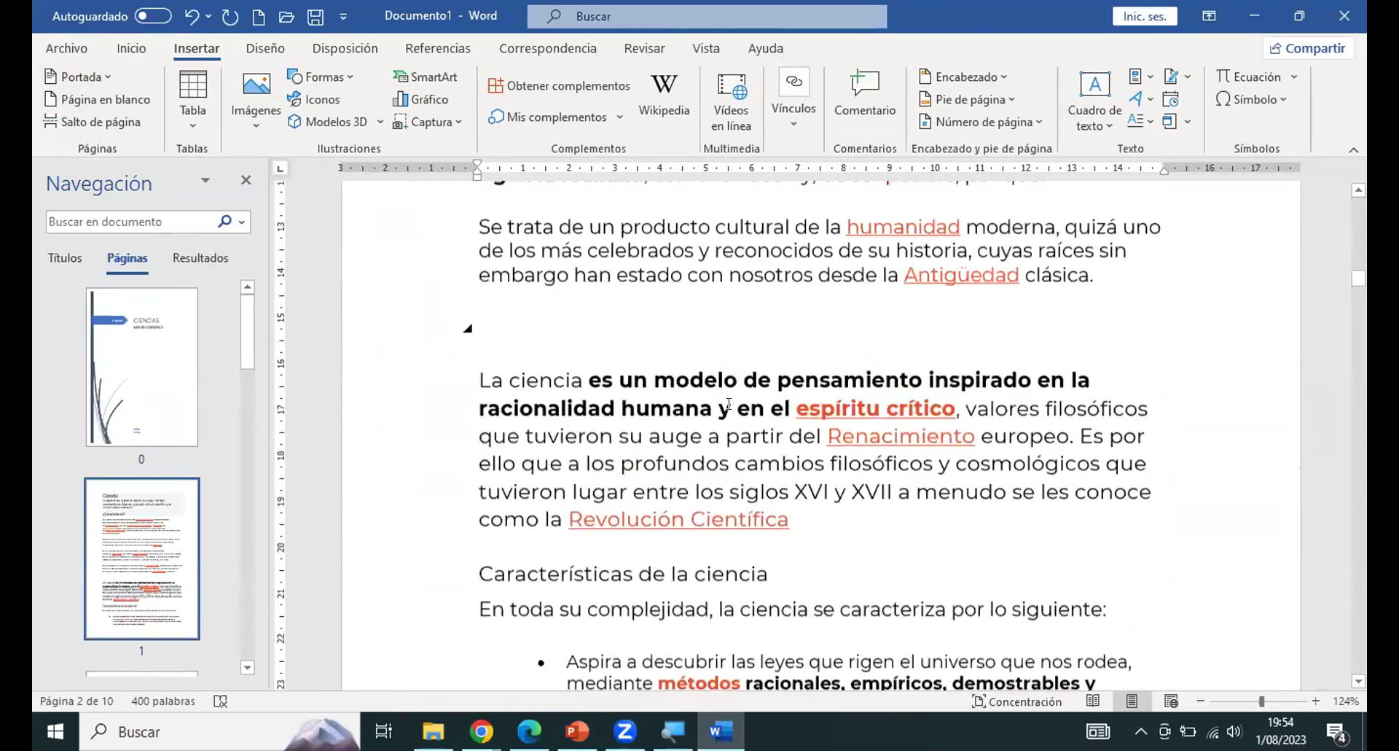
{"action": "left_click", "coordinate": [483, 357]}
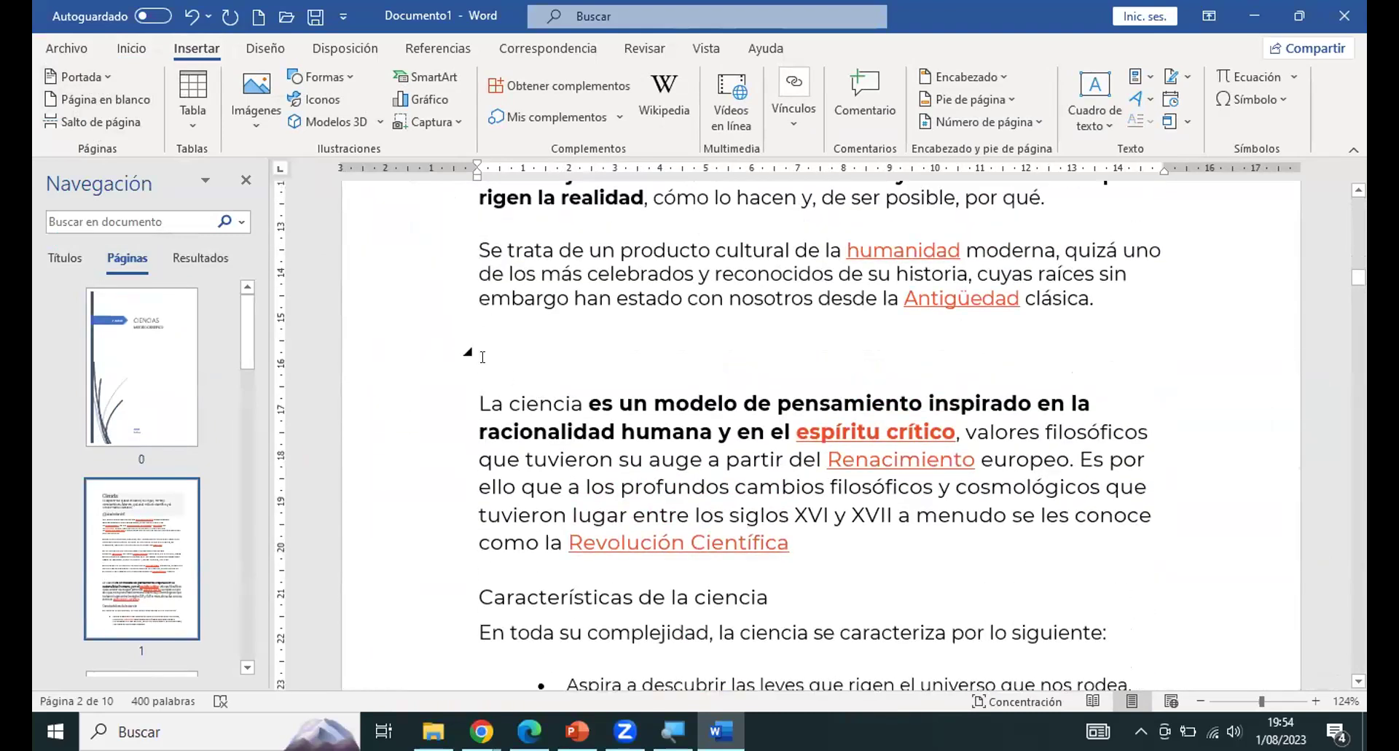
{"action": "key", "text": "BackSpace"}
{"action": "key", "text": "Delete"}
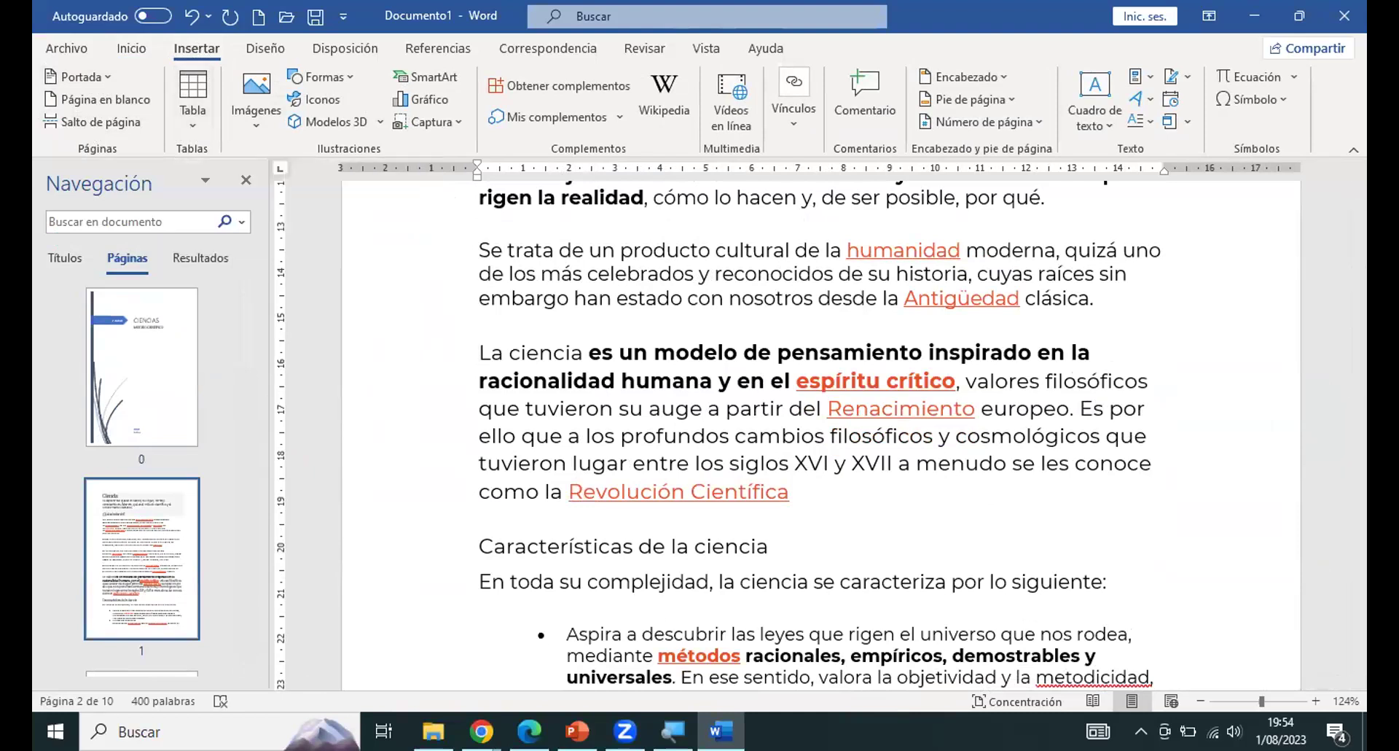
Open the document "taller word" without updating its linked data, view its page thumbnails, and return to Documento1.
{"action": "left_click", "coordinate": [434, 731]}
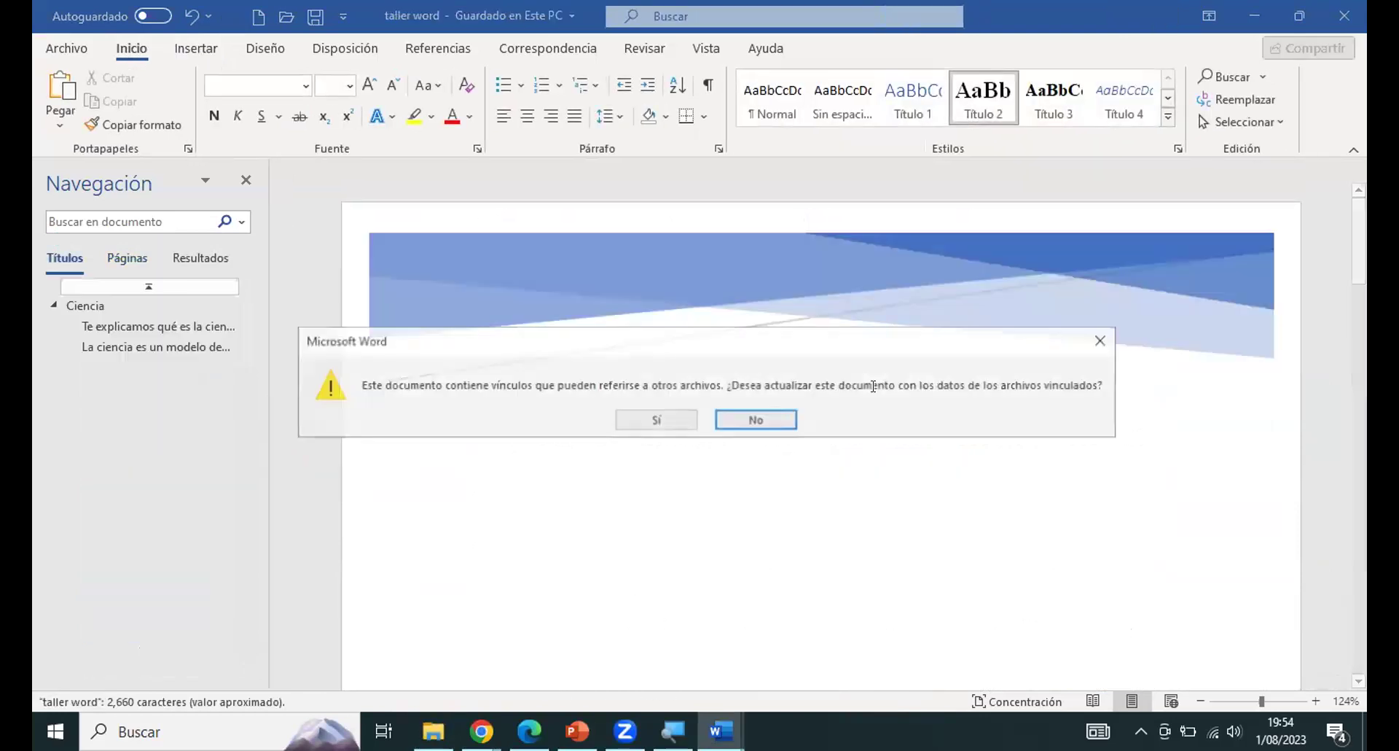
{"action": "left_click", "coordinate": [756, 419]}
{"action": "left_click", "coordinate": [122, 261]}
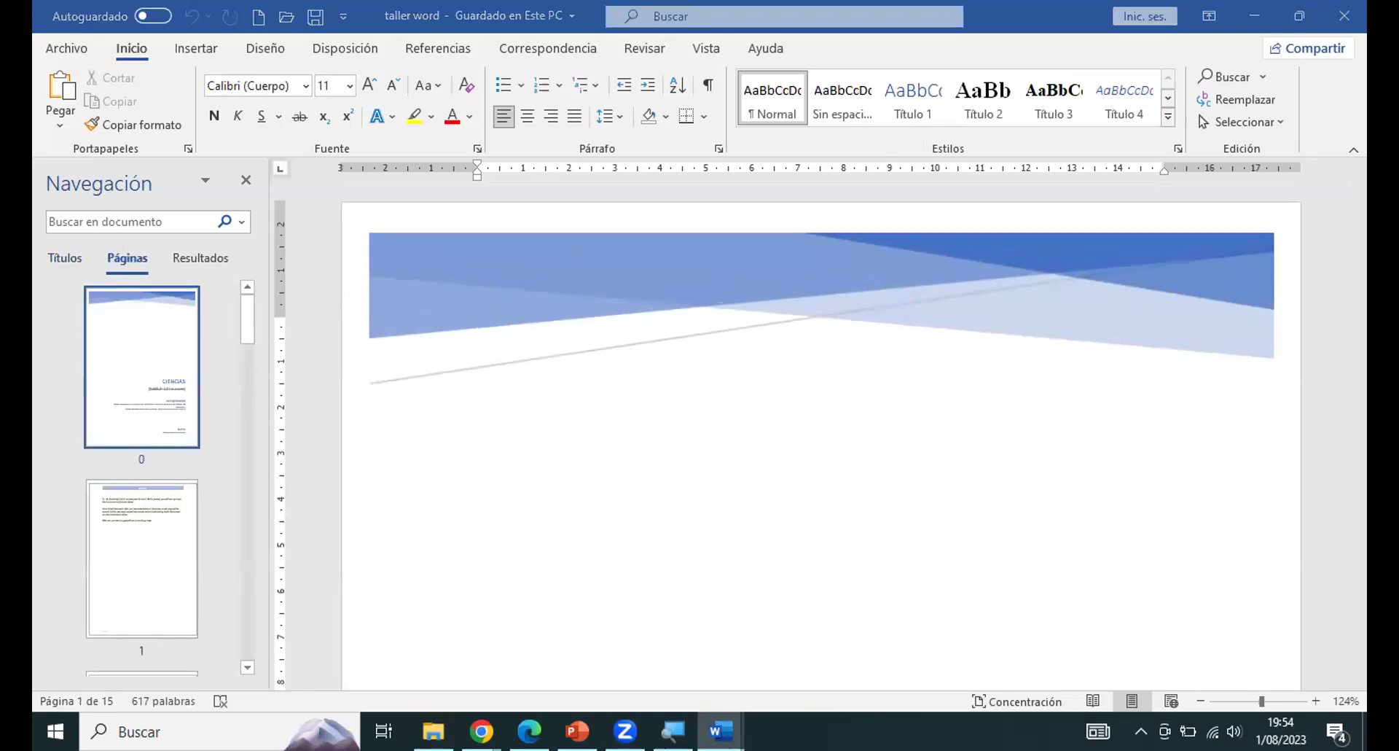
{"action": "key", "text": "alt+Tab"}
{"action": "key", "text": "alt+Tab"}
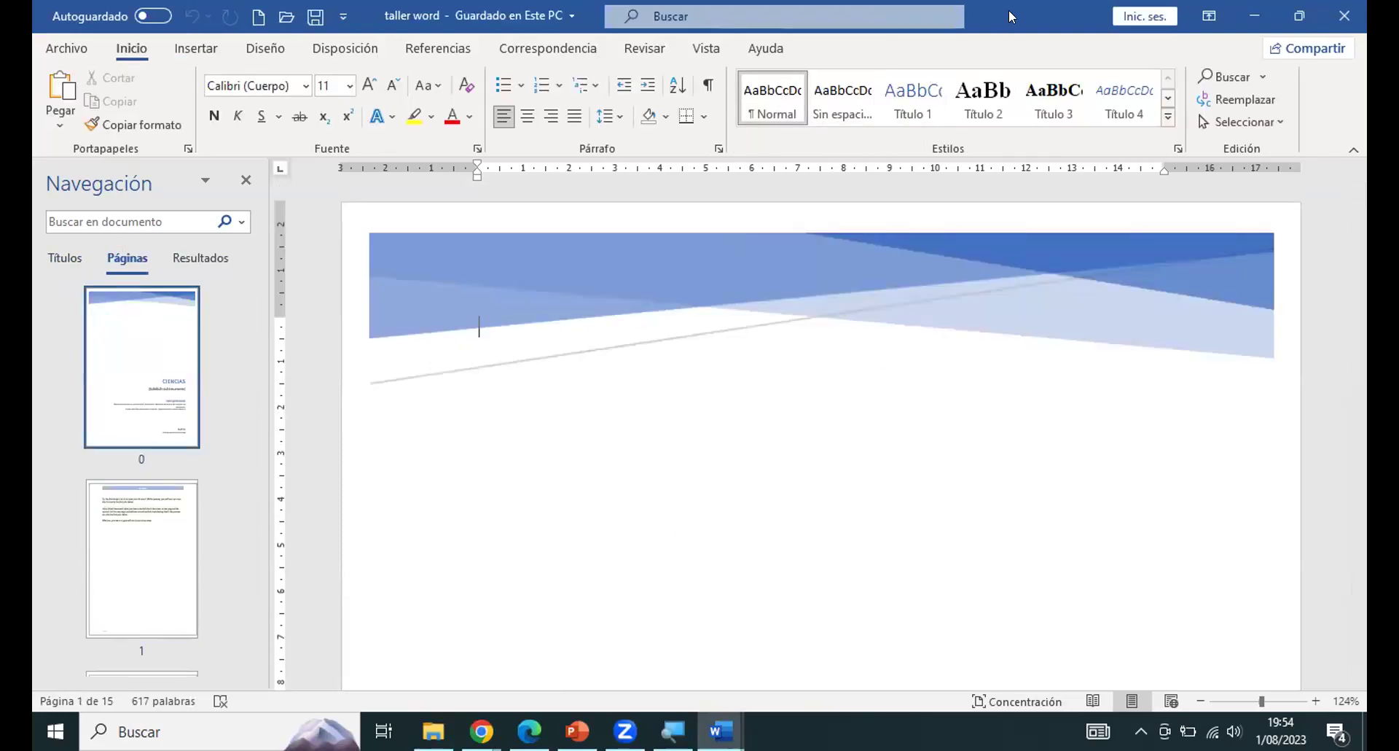
{"action": "key", "text": "alt+Tab"}
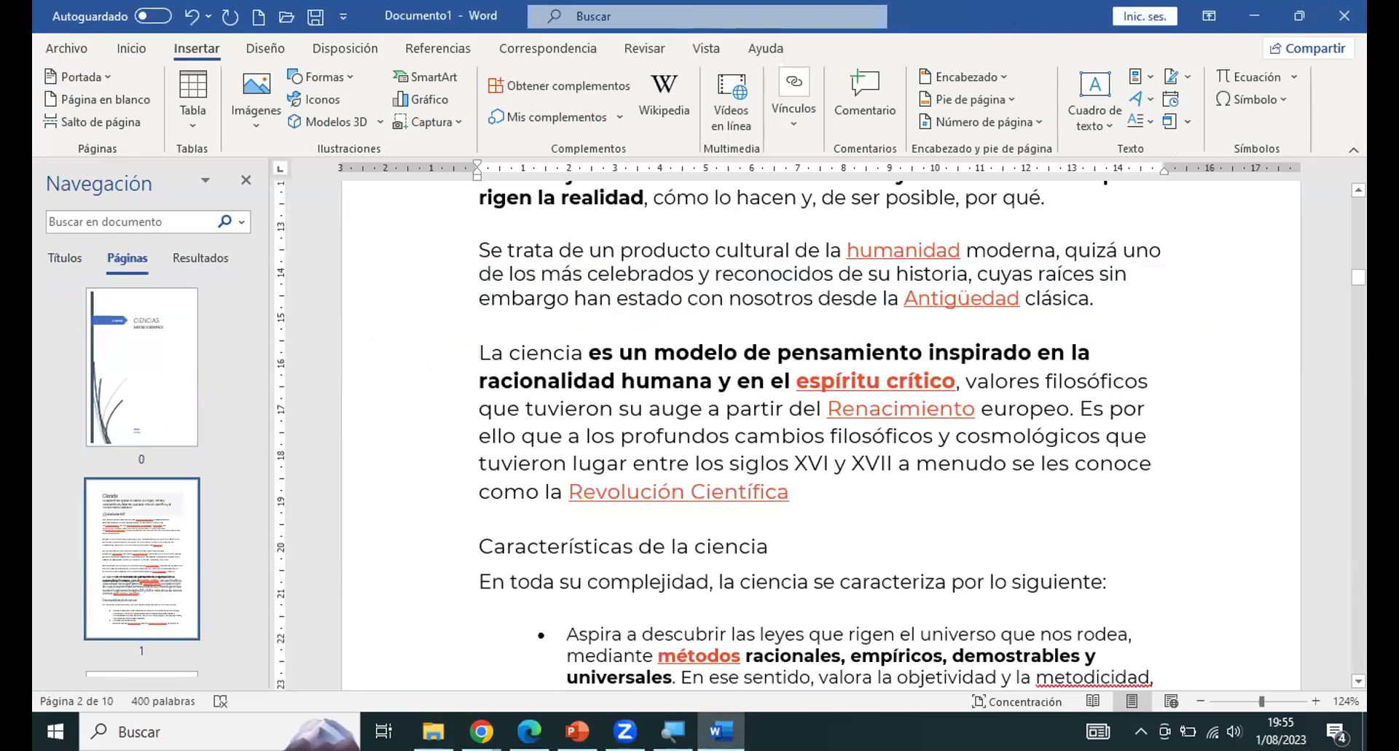
{"action": "key", "text": "super+e"}
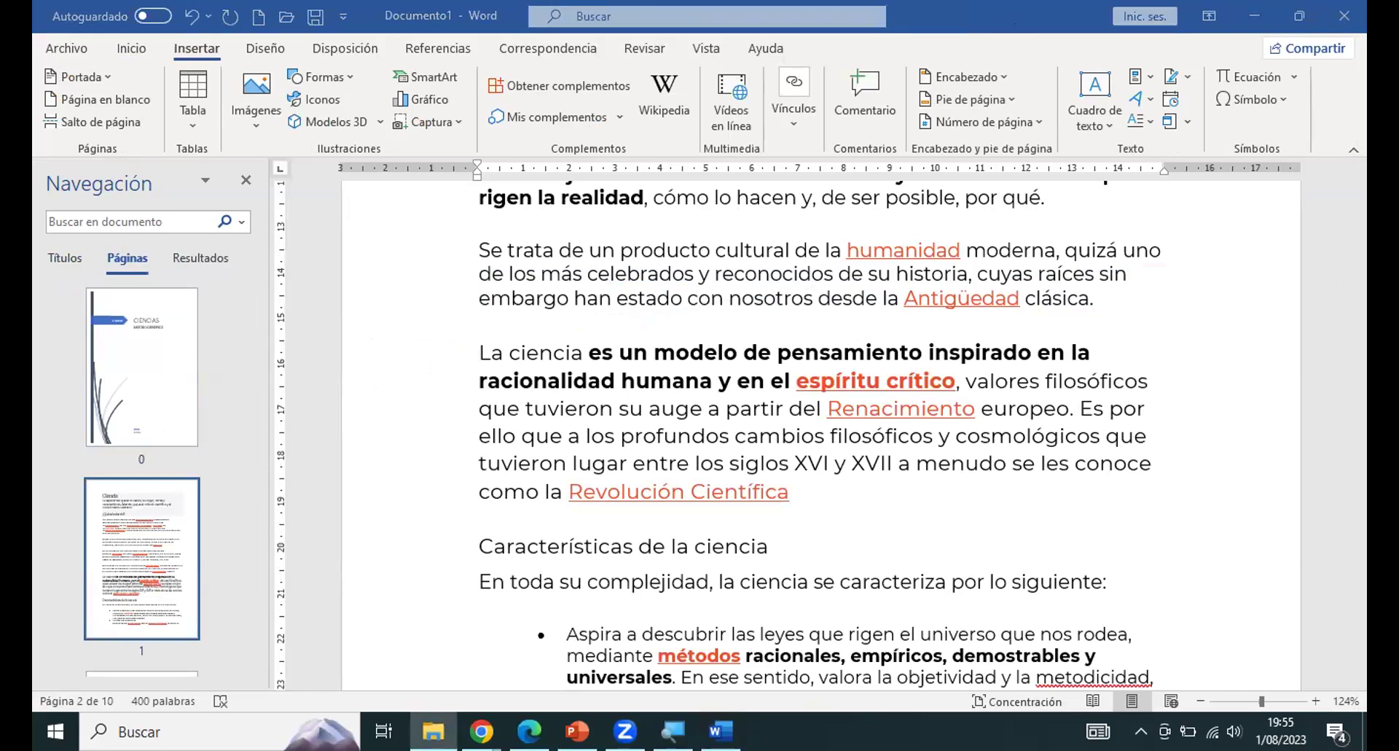
{"action": "key", "text": "alt+Tab"}
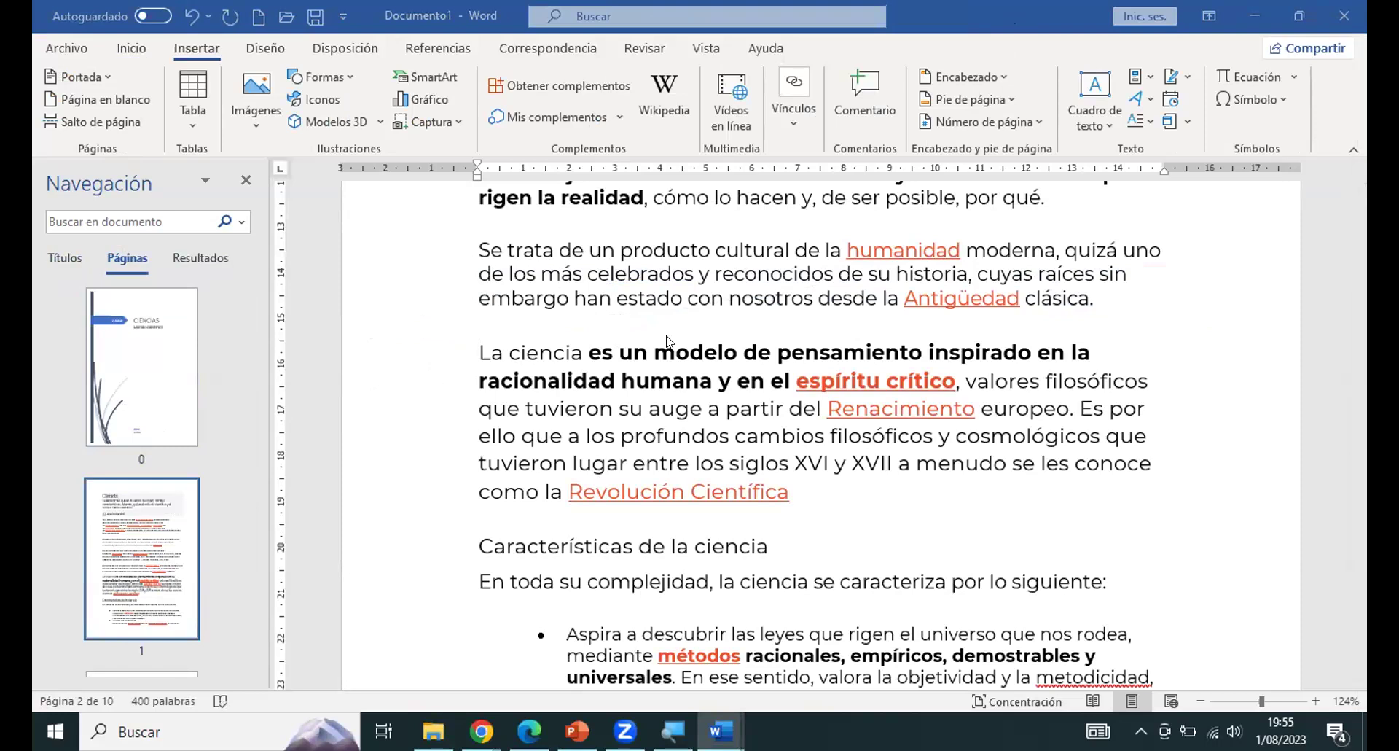
Insert a table with 3 columns and 7 rows at the top of blank page 3.
{"action": "left_click", "coordinate": [442, 259]}
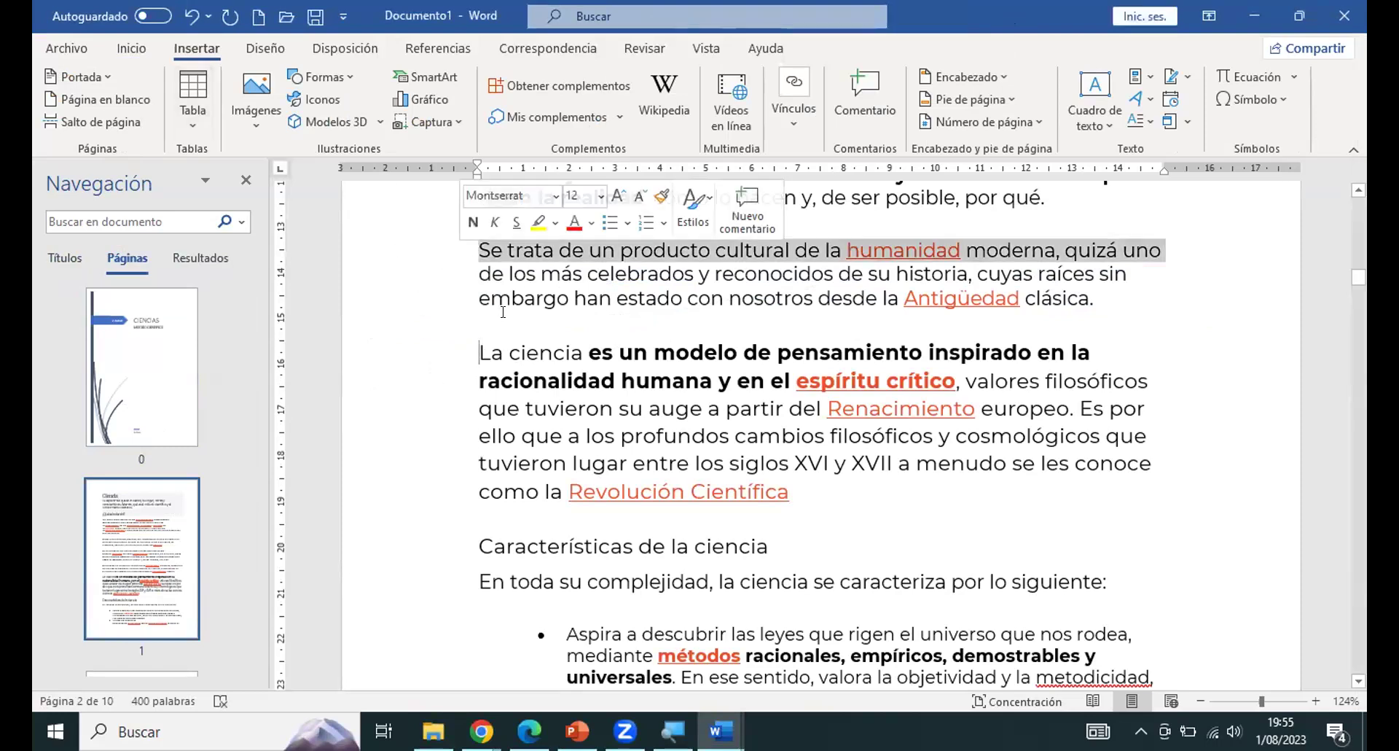
{"action": "scroll", "coordinate": [656, 354], "scroll_direction": "down", "scroll_amount": 15}
{"action": "left_click", "coordinate": [684, 347]}
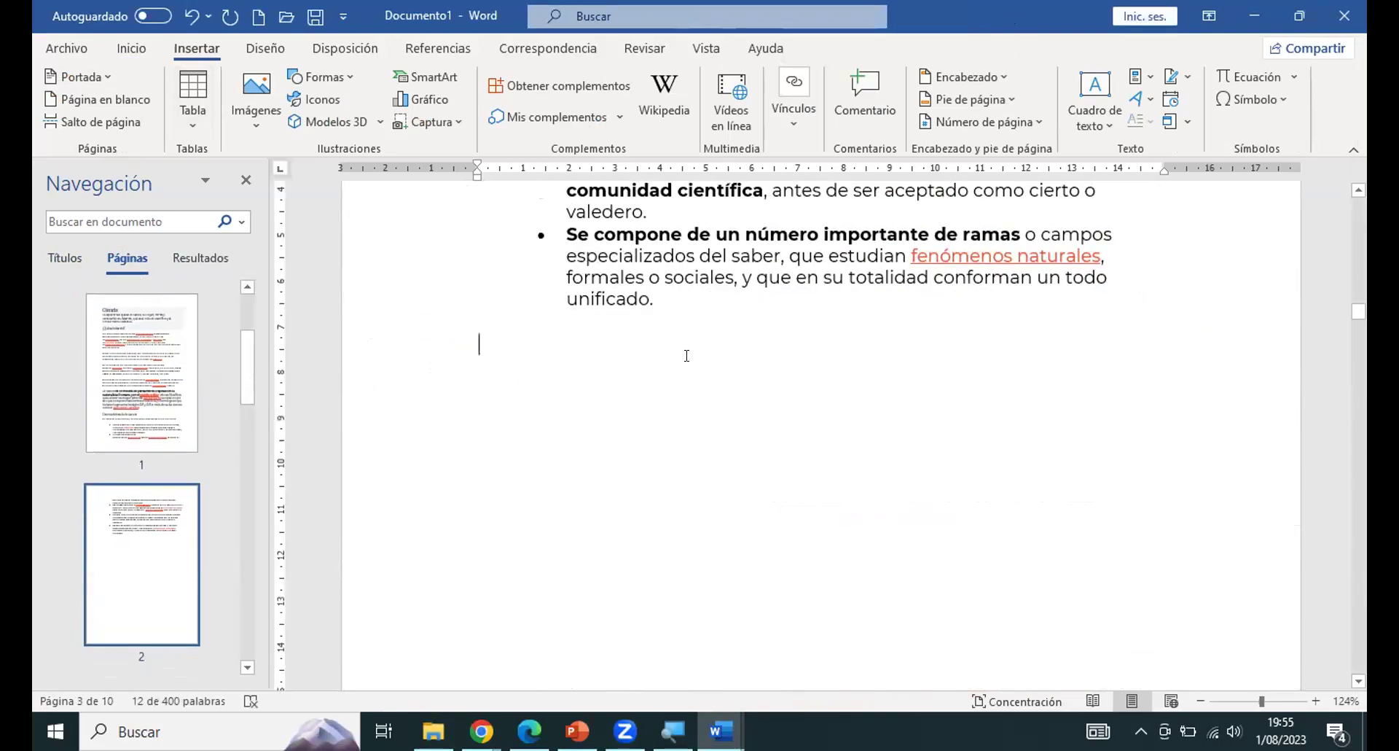
{"action": "scroll", "coordinate": [143, 381], "scroll_direction": "down", "scroll_amount": 3}
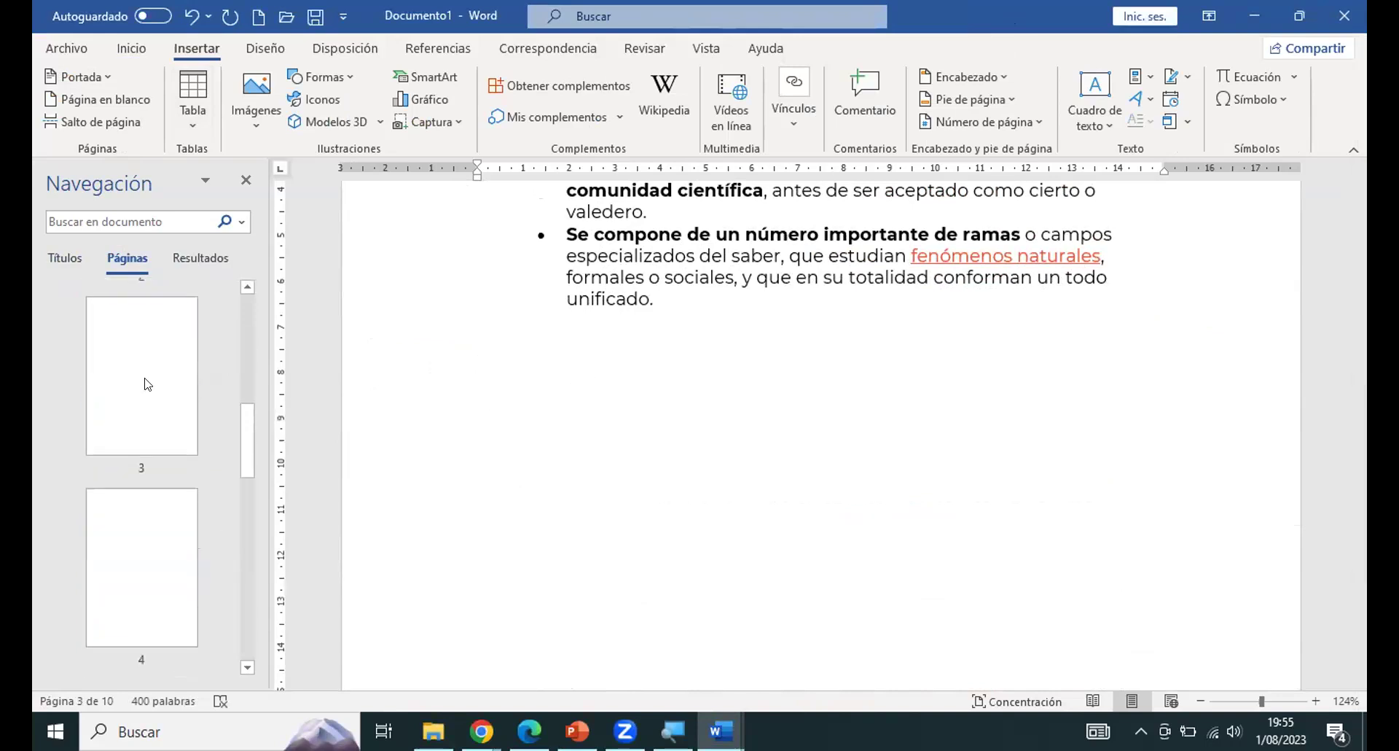
{"action": "scroll", "coordinate": [146, 450], "scroll_direction": "down", "scroll_amount": 3}
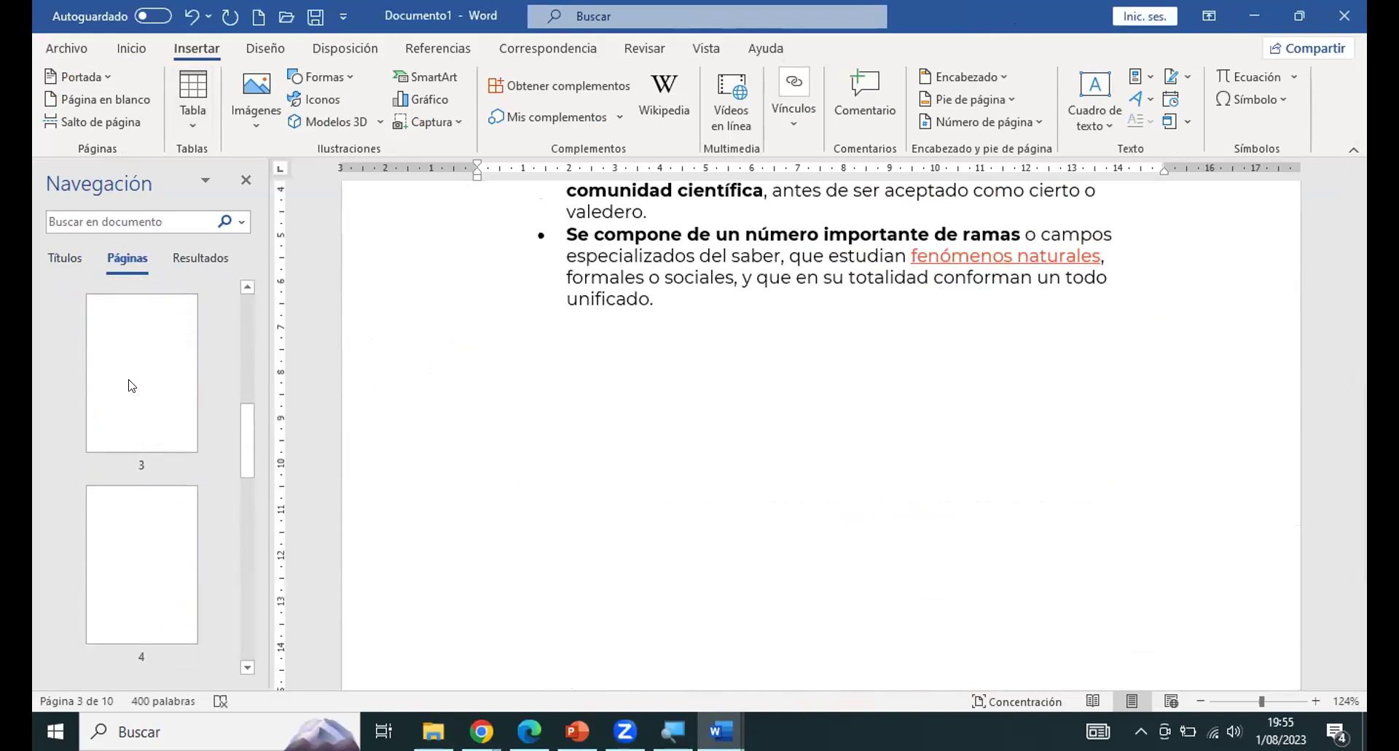
{"action": "left_click", "coordinate": [129, 383]}
{"action": "left_click", "coordinate": [480, 293]}
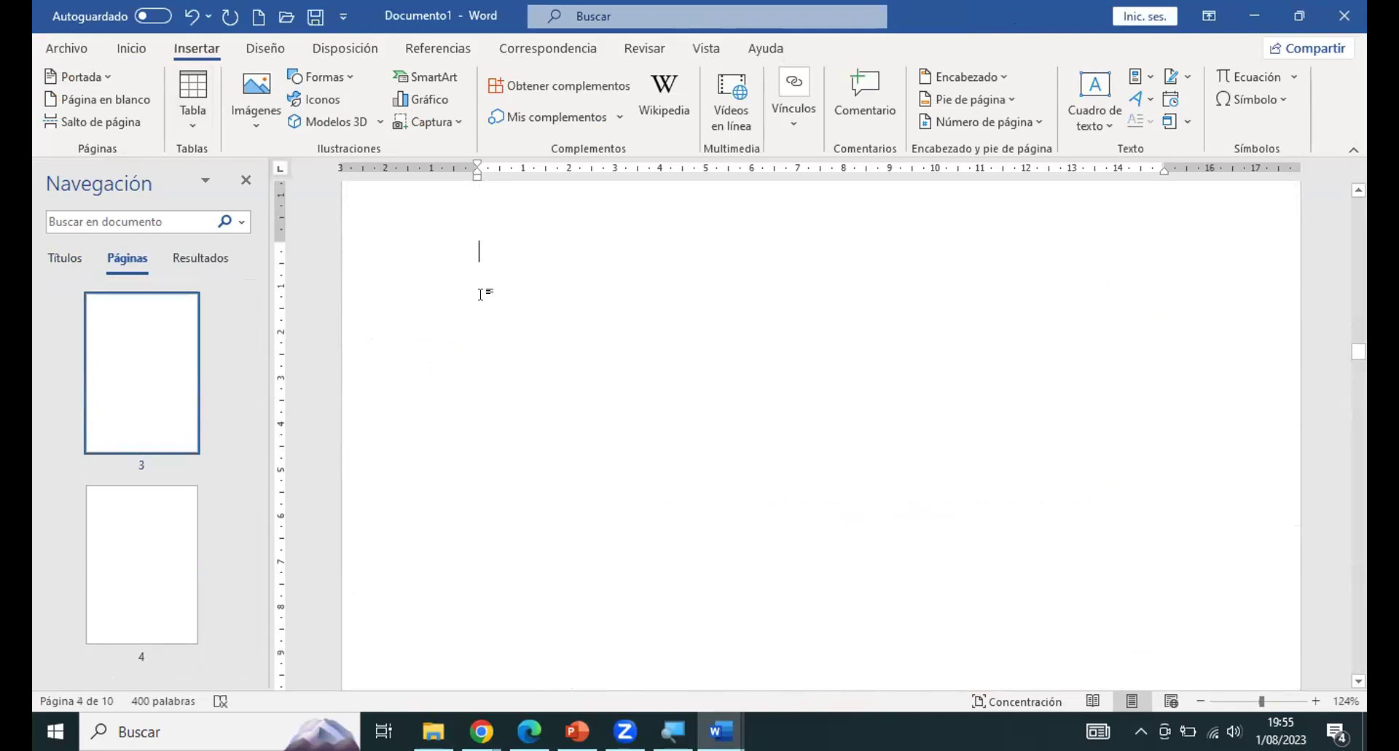
{"action": "scroll", "coordinate": [481, 294], "scroll_direction": "up", "scroll_amount": 1}
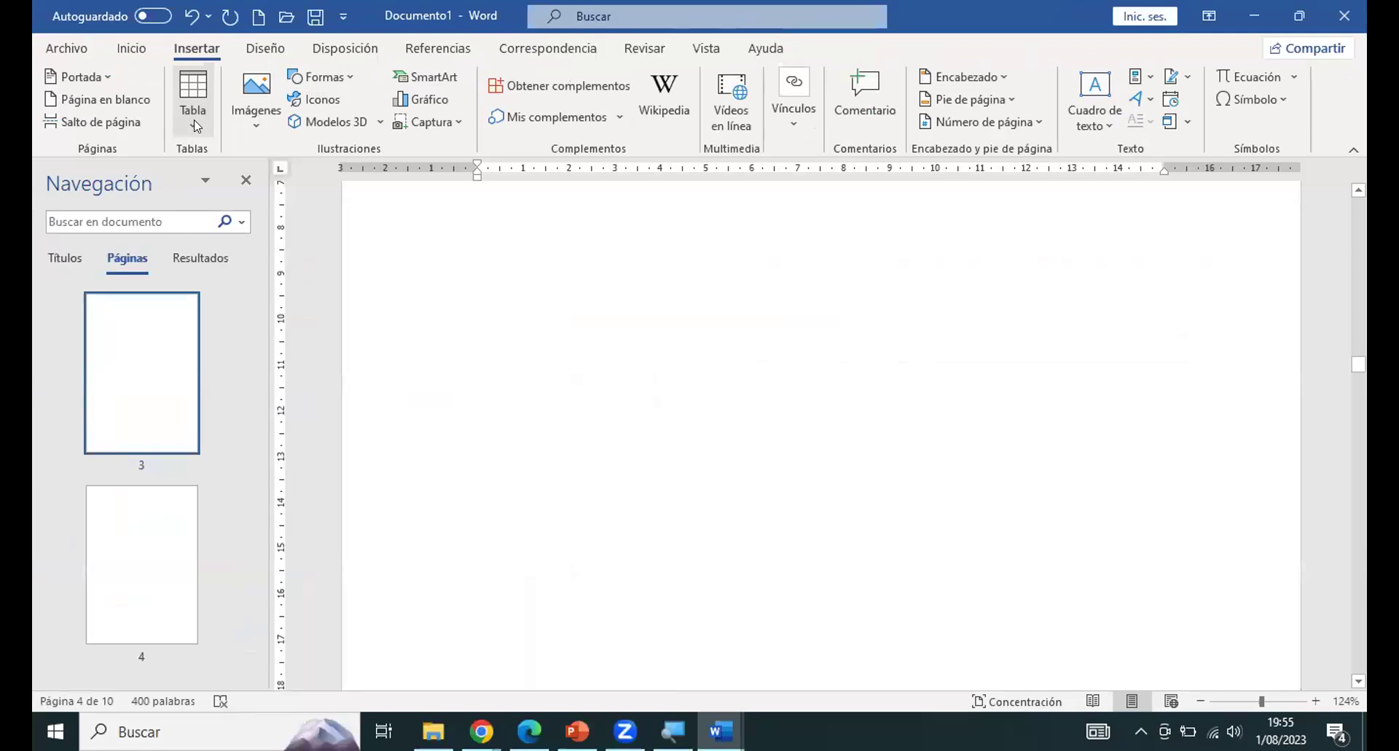
{"action": "left_click", "coordinate": [355, 240]}
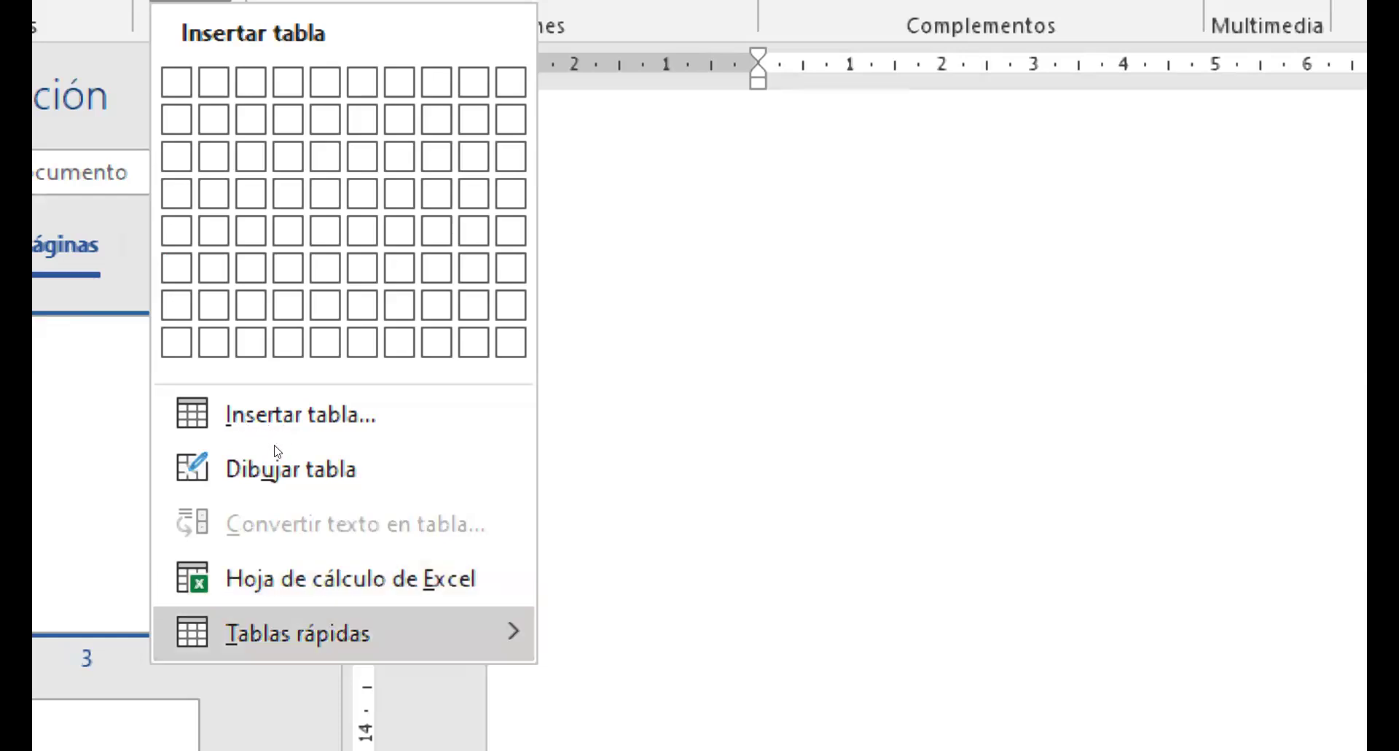
{"action": "mouse_move", "coordinate": [276, 450]}
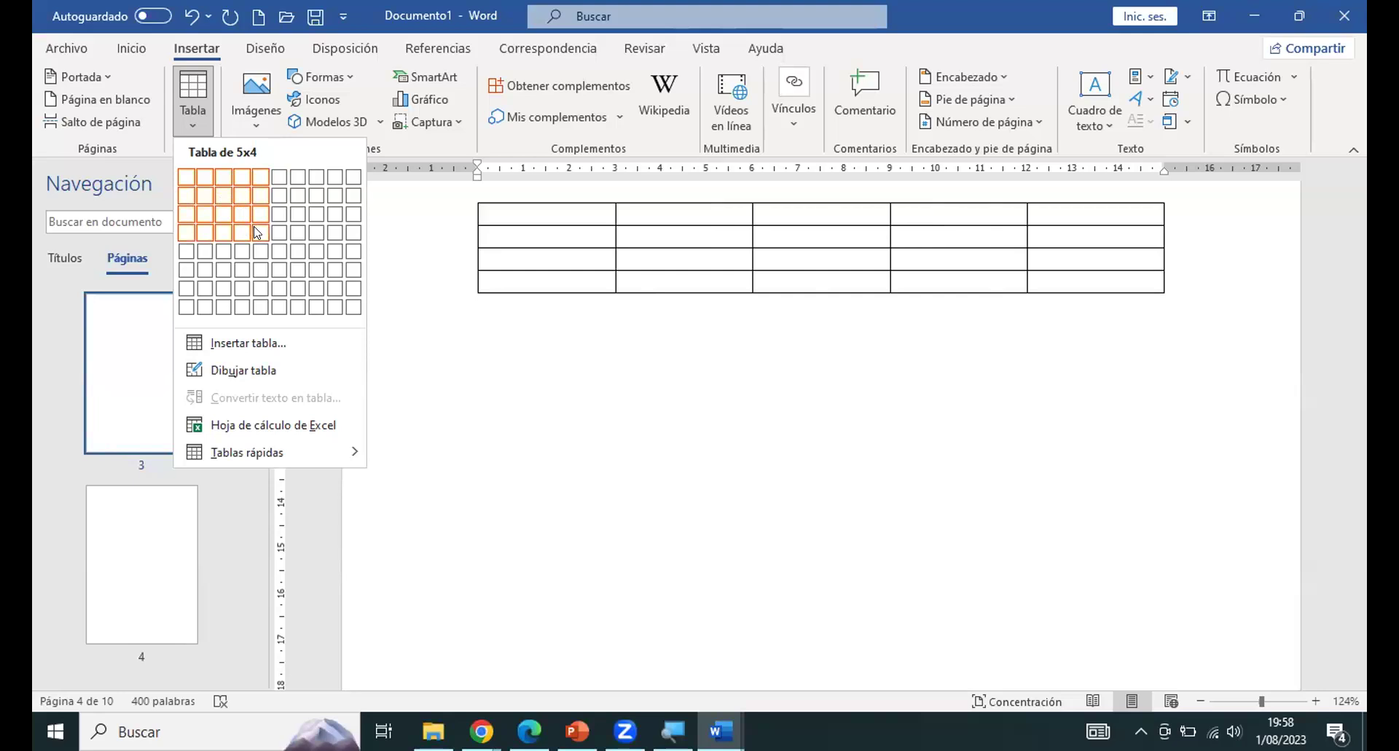
{"action": "left_click", "coordinate": [224, 288]}
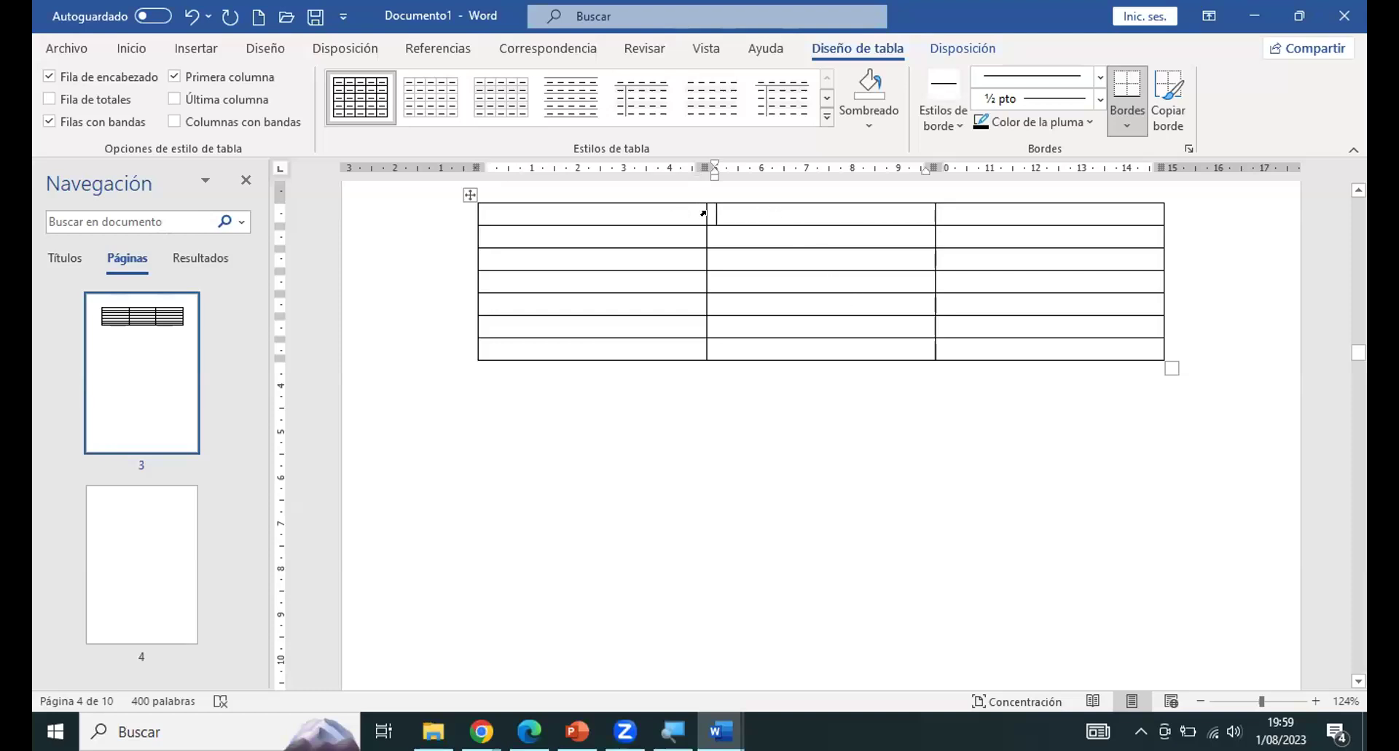
Apply the dark grid table style with black header row, black first column and grey banded rows to the table.
{"action": "left_click", "coordinate": [827, 216]}
{"action": "left_click", "coordinate": [946, 212]}
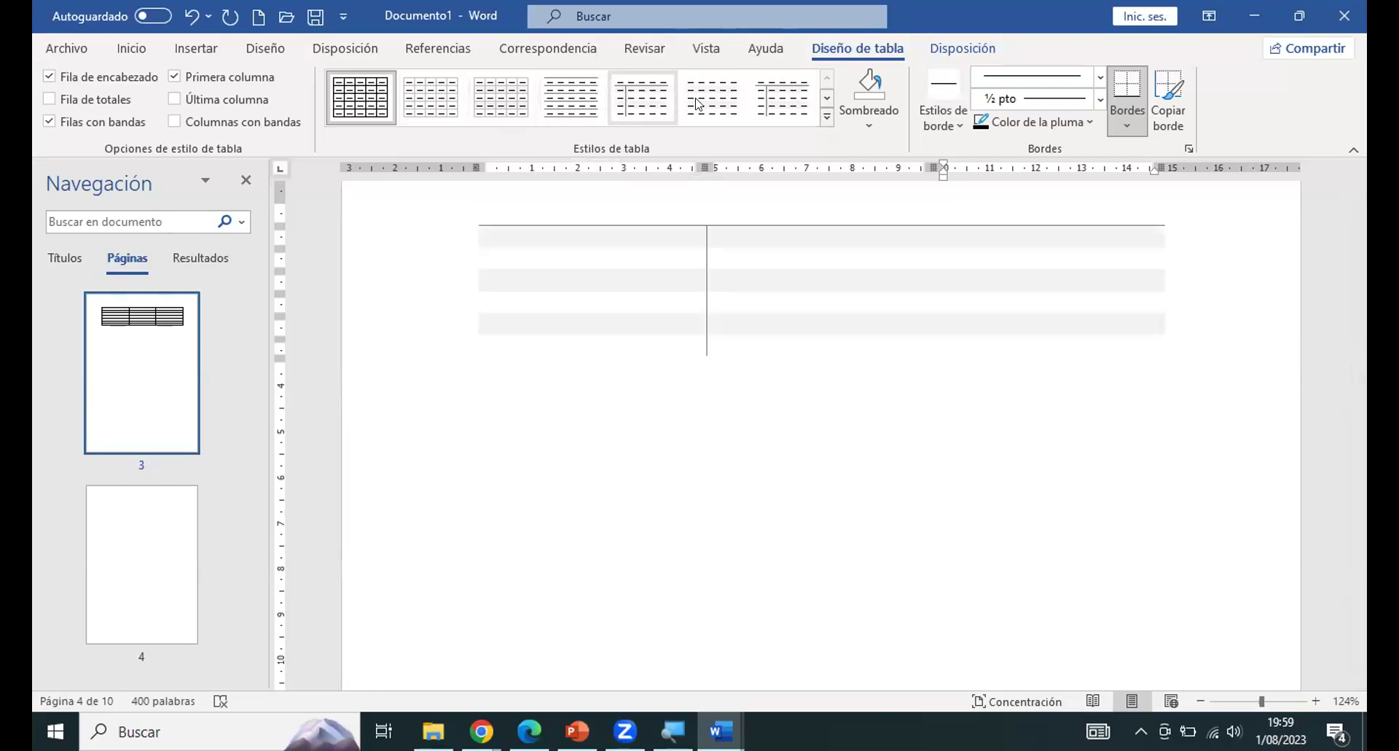
{"action": "left_click", "coordinate": [826, 118]}
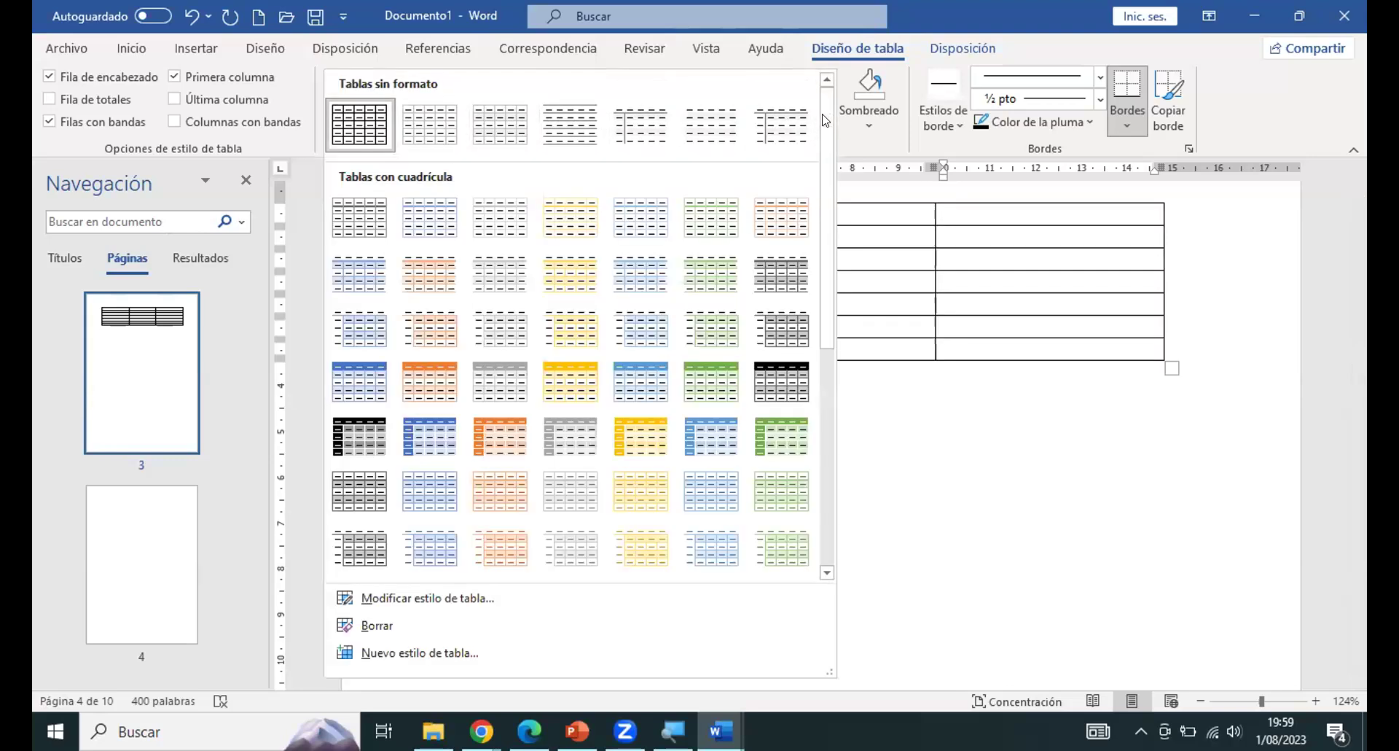
{"action": "scroll", "coordinate": [769, 198], "scroll_direction": "down", "scroll_amount": 1}
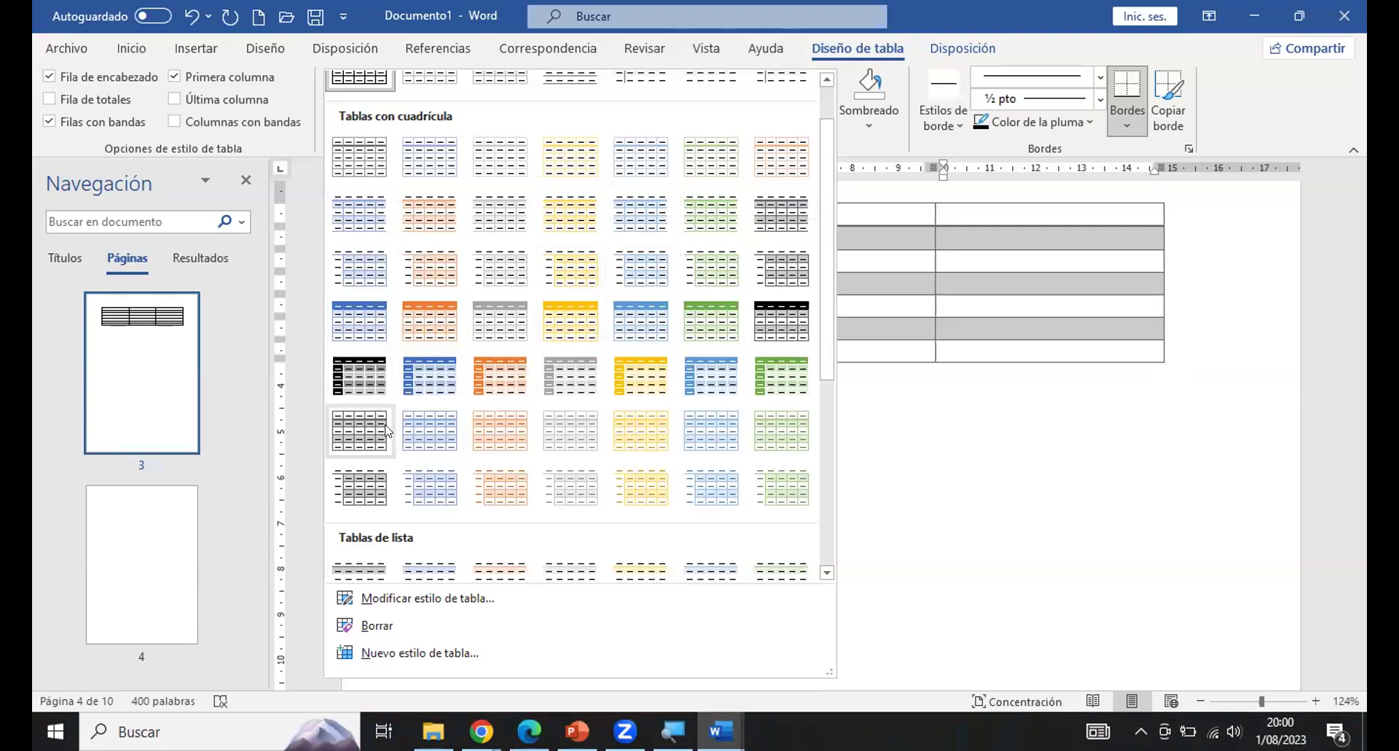
{"action": "left_click", "coordinate": [351, 374]}
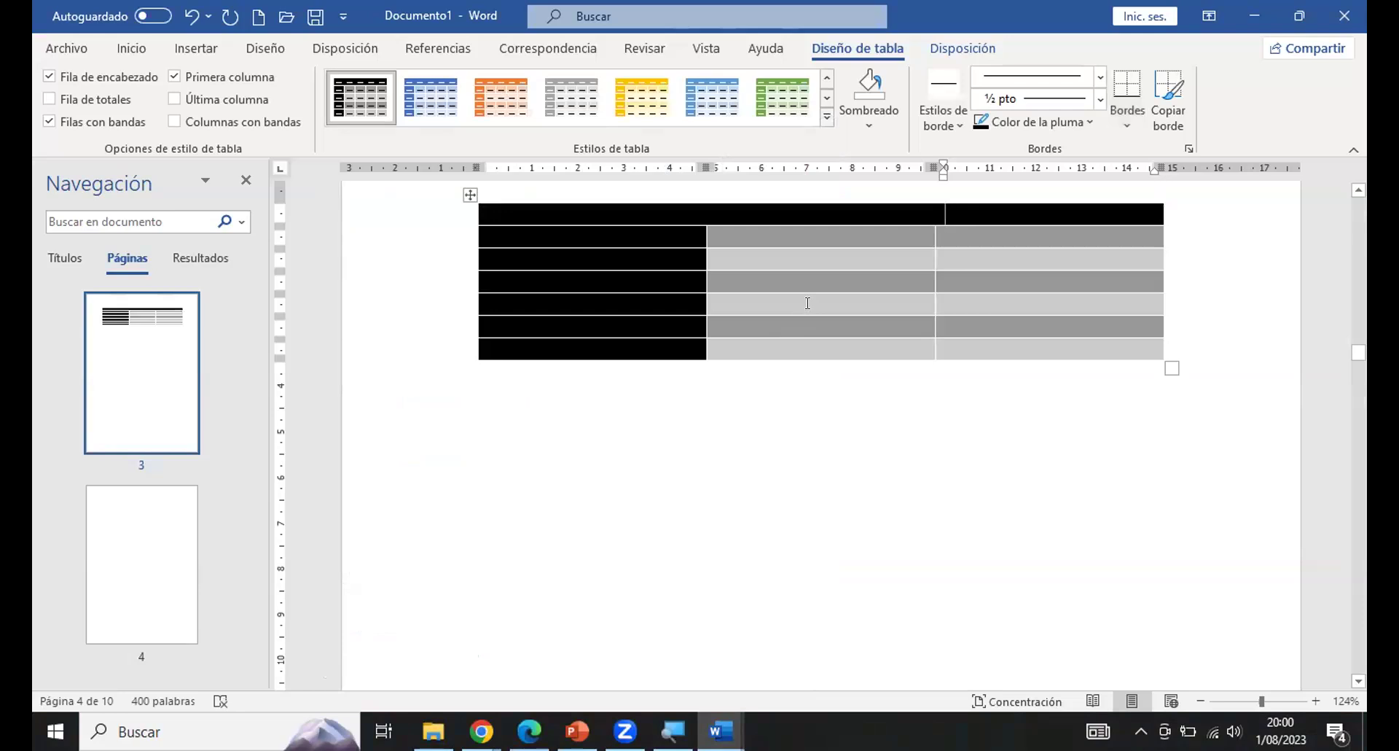
{"action": "left_click", "coordinate": [615, 426]}
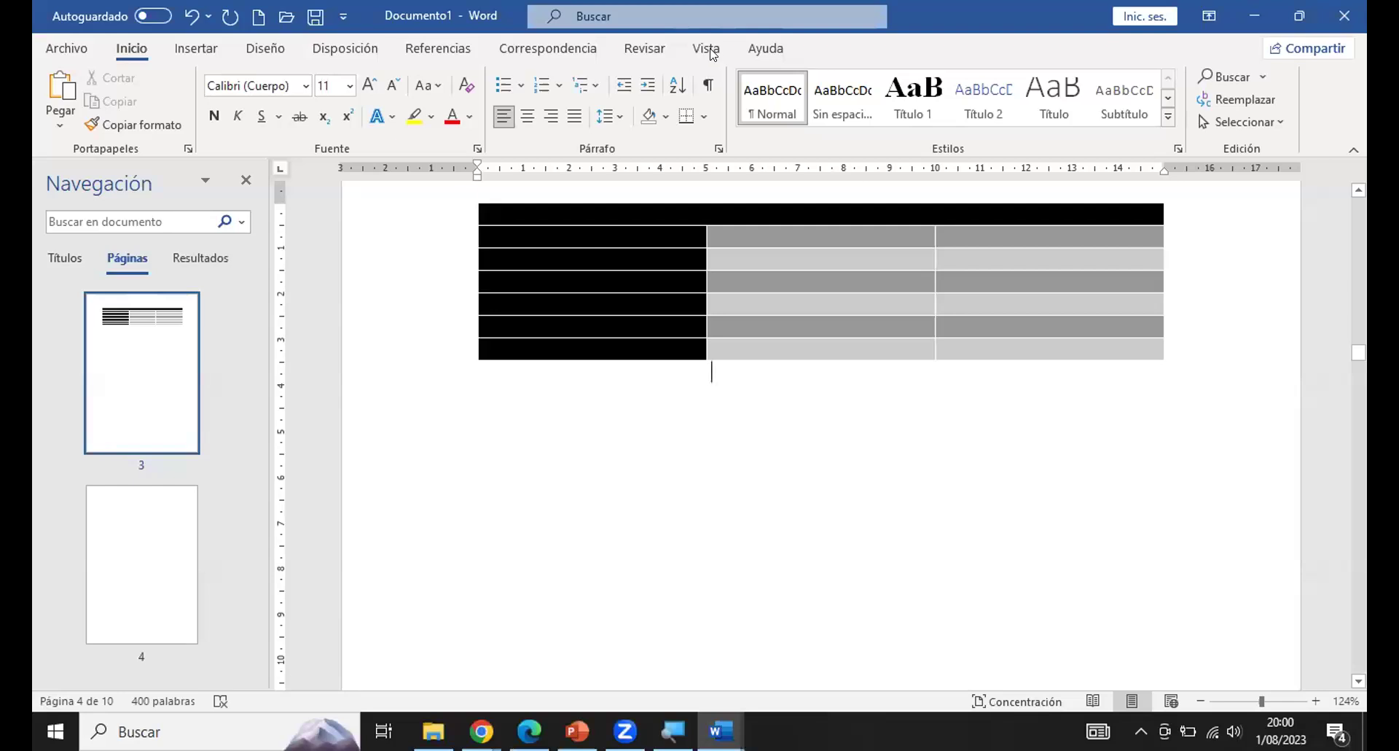
{"action": "left_click", "coordinate": [751, 281]}
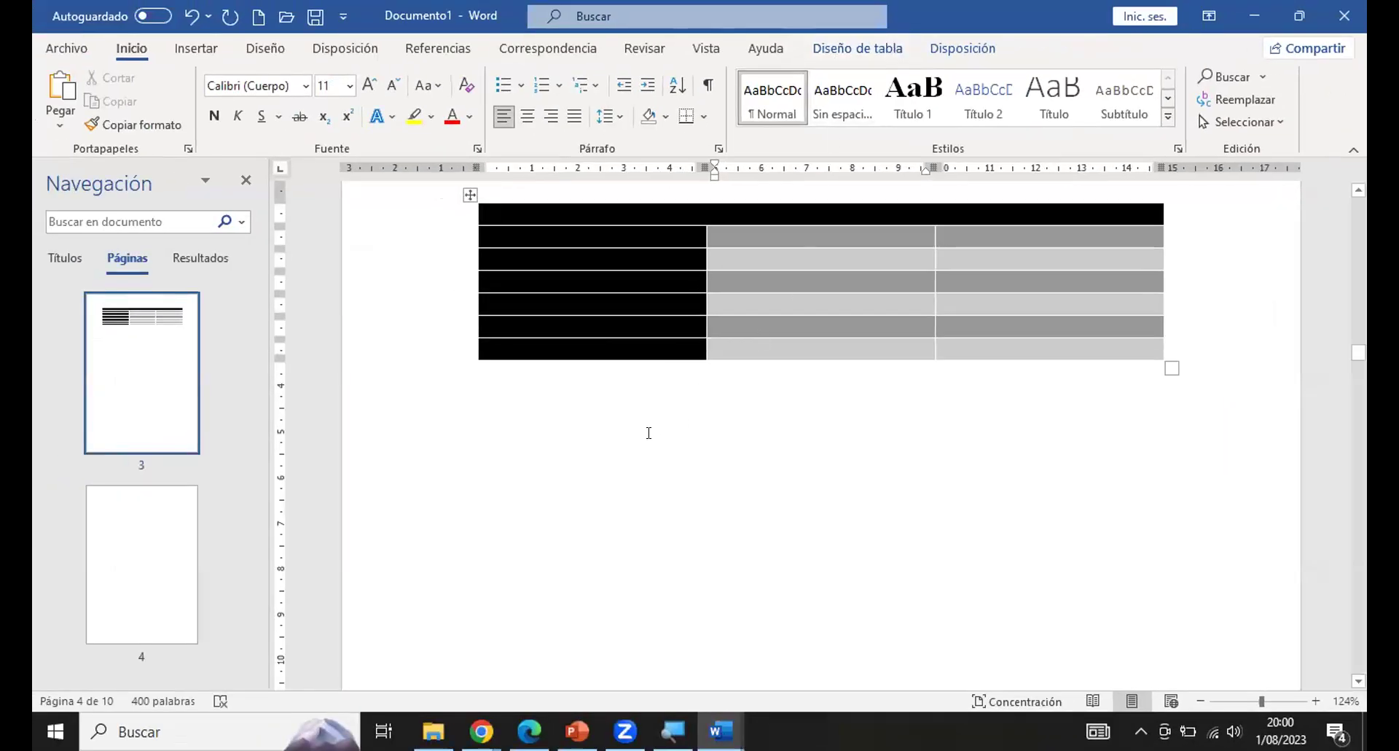
{"action": "left_click", "coordinate": [648, 432]}
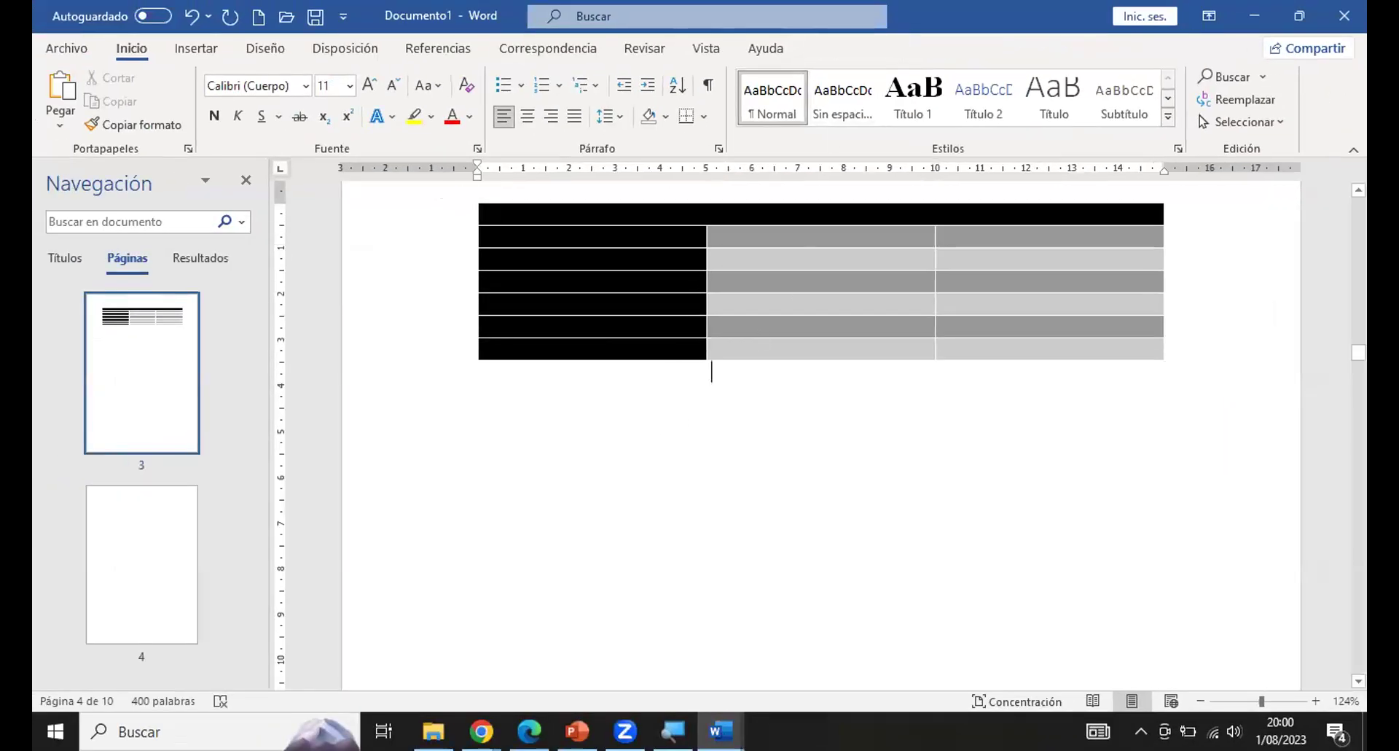
{"action": "key", "text": "Down"}
{"action": "scroll", "coordinate": [698, 349], "scroll_direction": "up", "scroll_amount": 1}
{"action": "scroll", "coordinate": [698, 349], "scroll_direction": "up", "scroll_amount": 1}
{"action": "key", "text": "Up"}
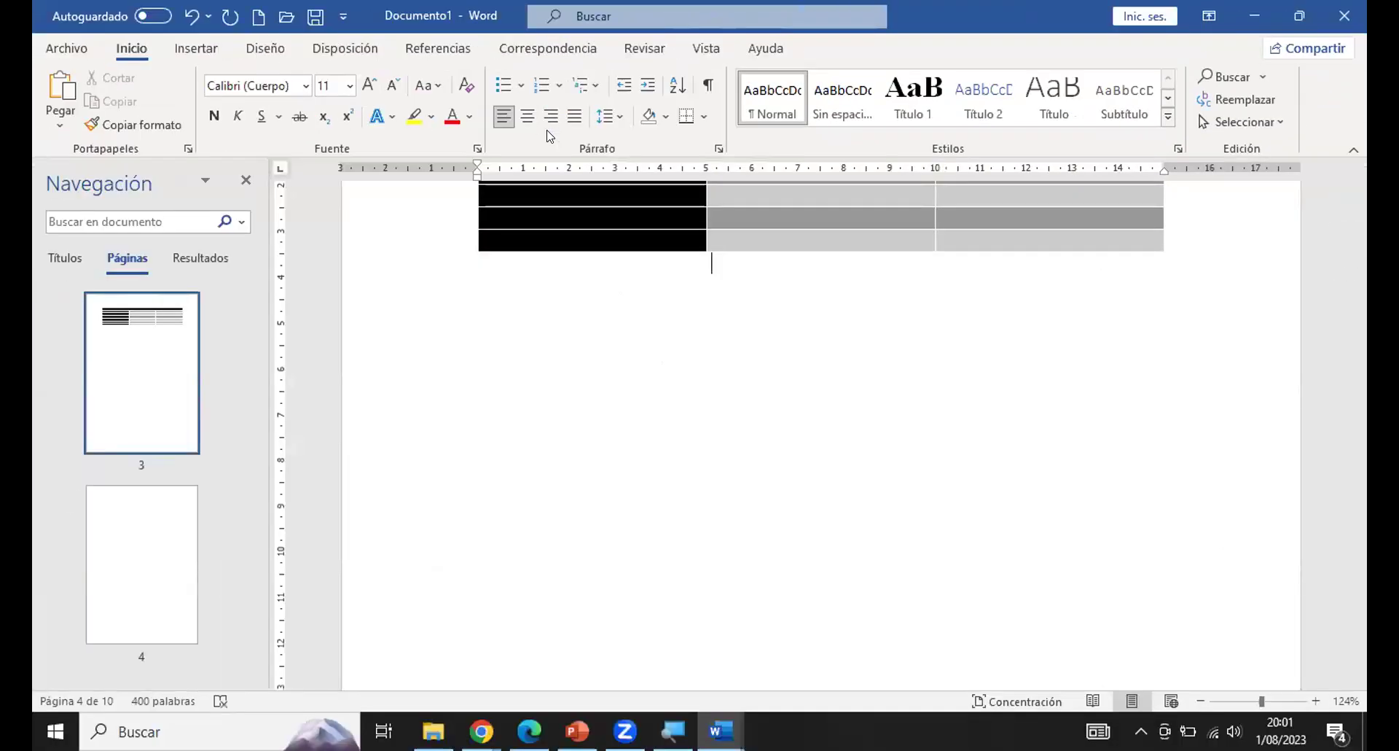
{"action": "key", "text": "Page_Down"}
{"action": "key", "text": "Page_Up"}
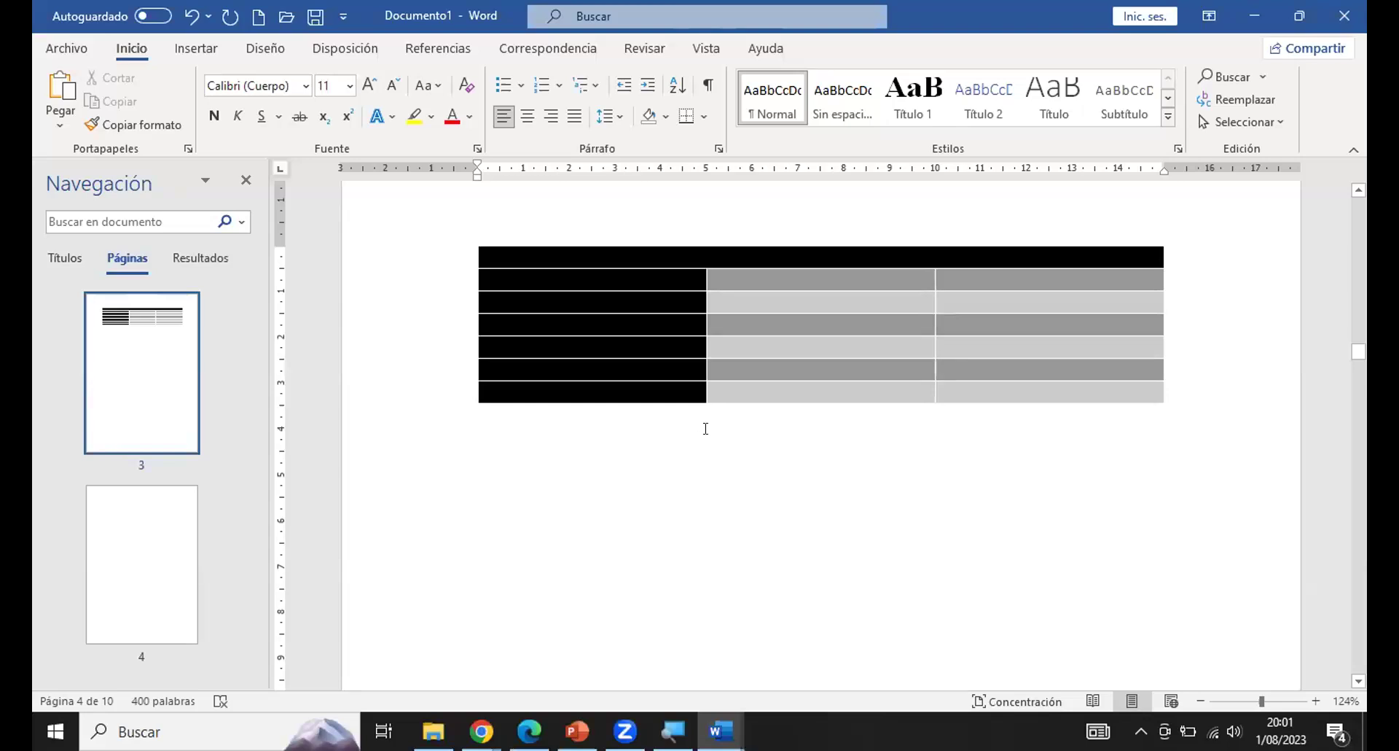
Insert a table with 6 columns and 5 rows at the top of blank page 4.
{"action": "scroll", "coordinate": [152, 419], "scroll_direction": "down", "scroll_amount": 10}
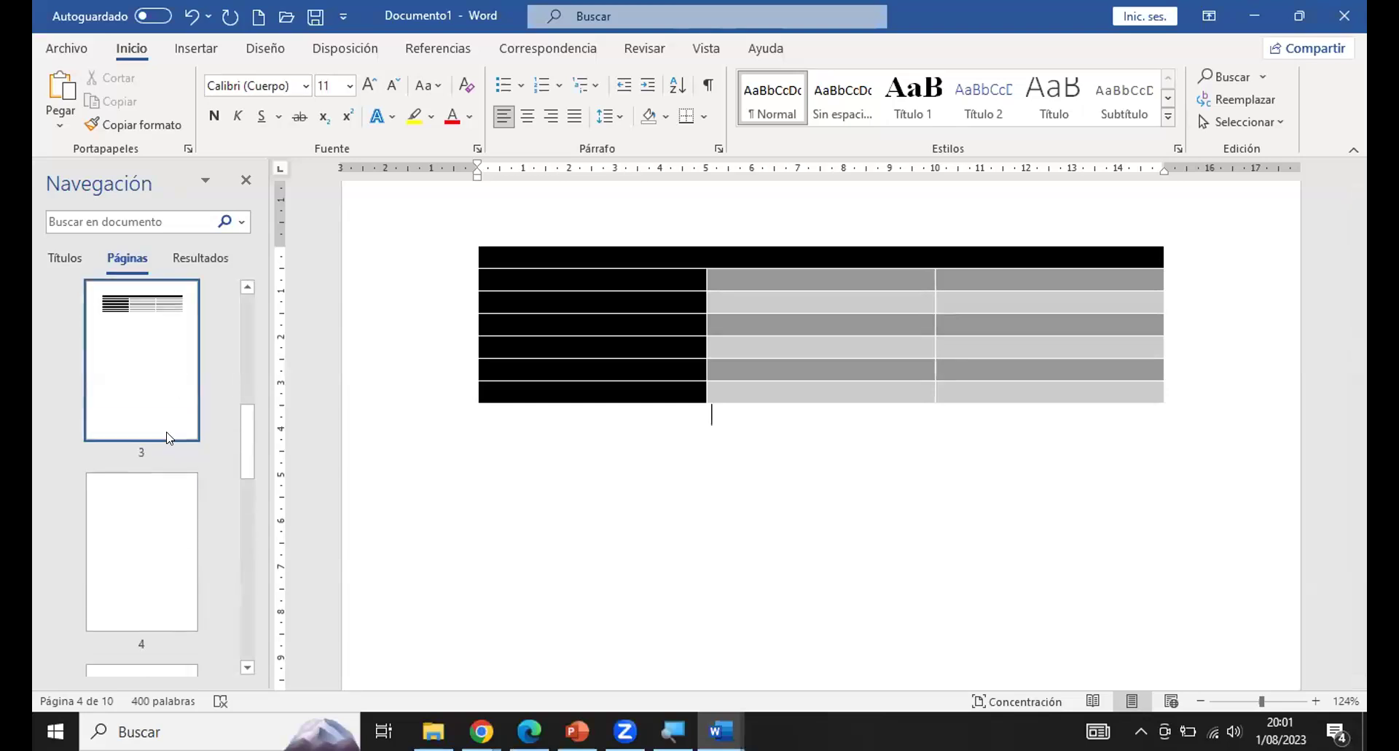
{"action": "left_click", "coordinate": [146, 512]}
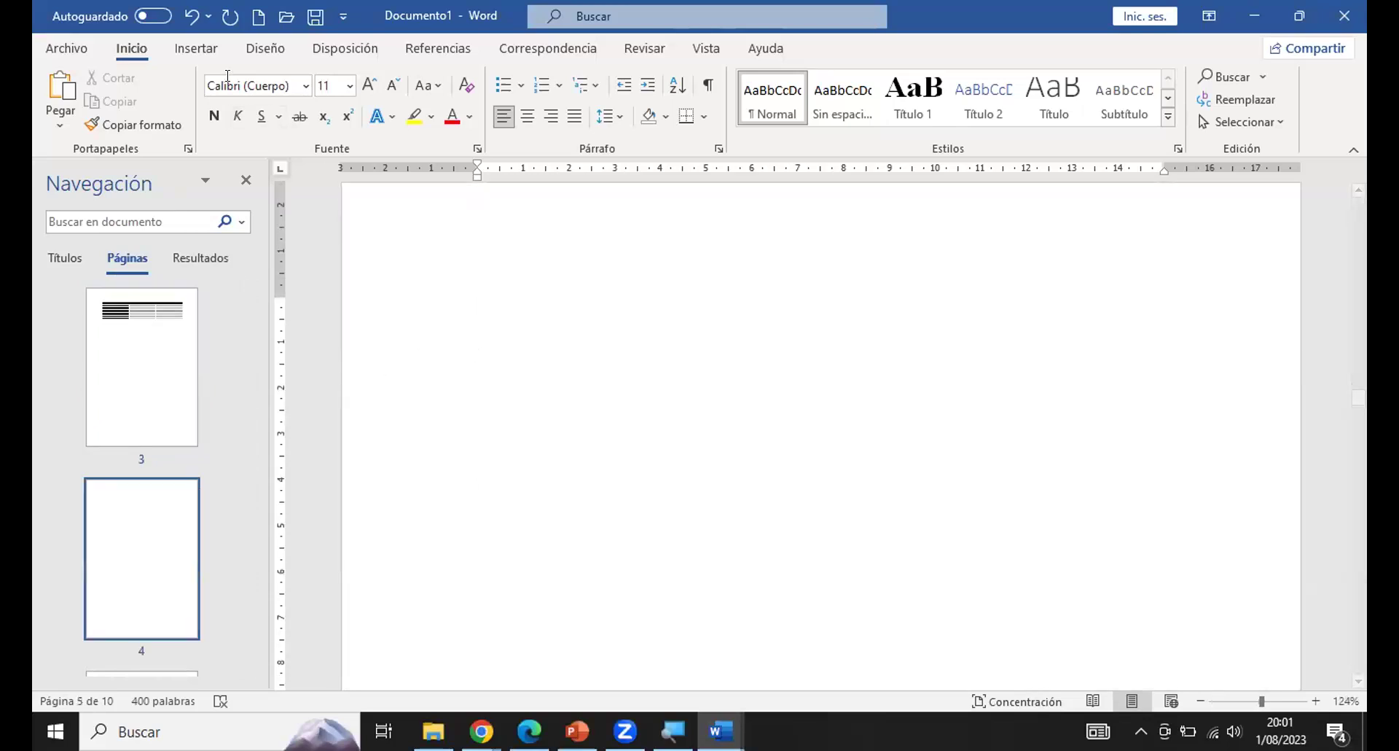
{"action": "left_click", "coordinate": [192, 51]}
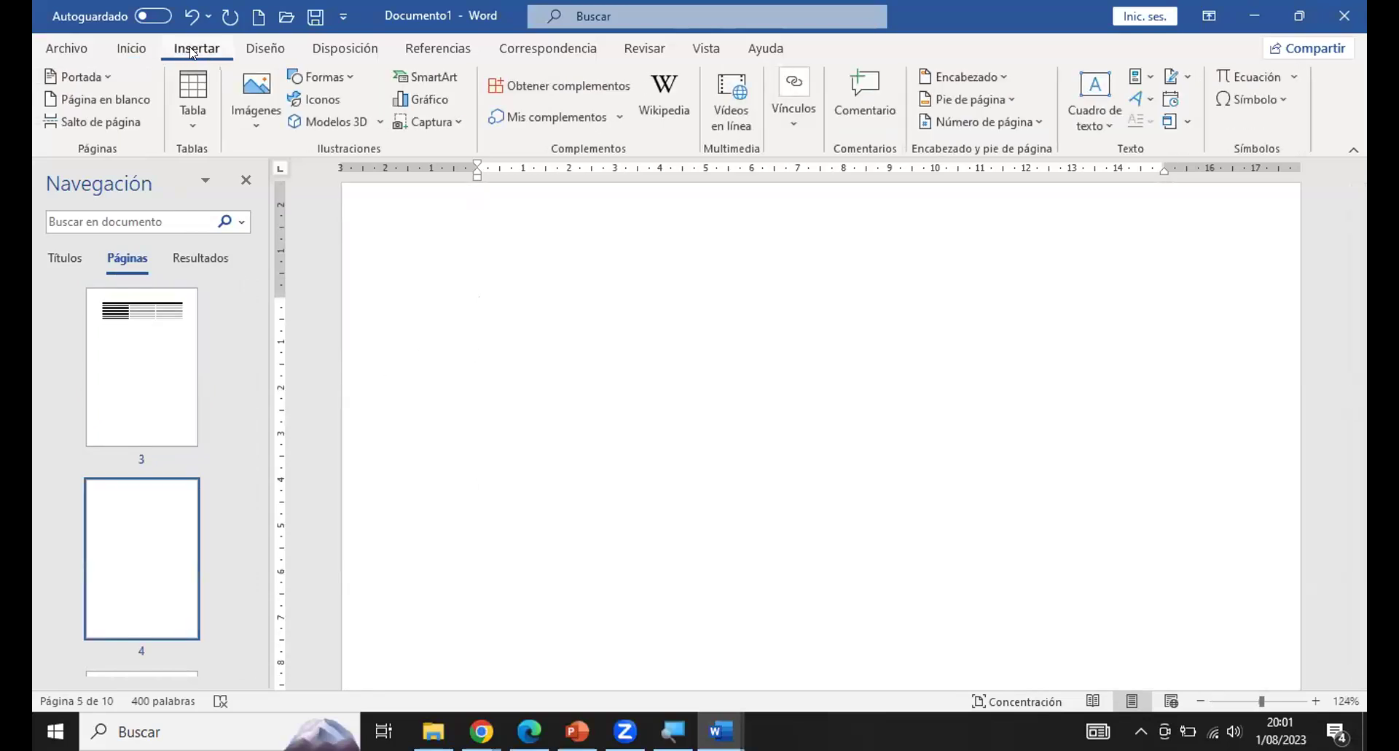
{"action": "left_click", "coordinate": [188, 120]}
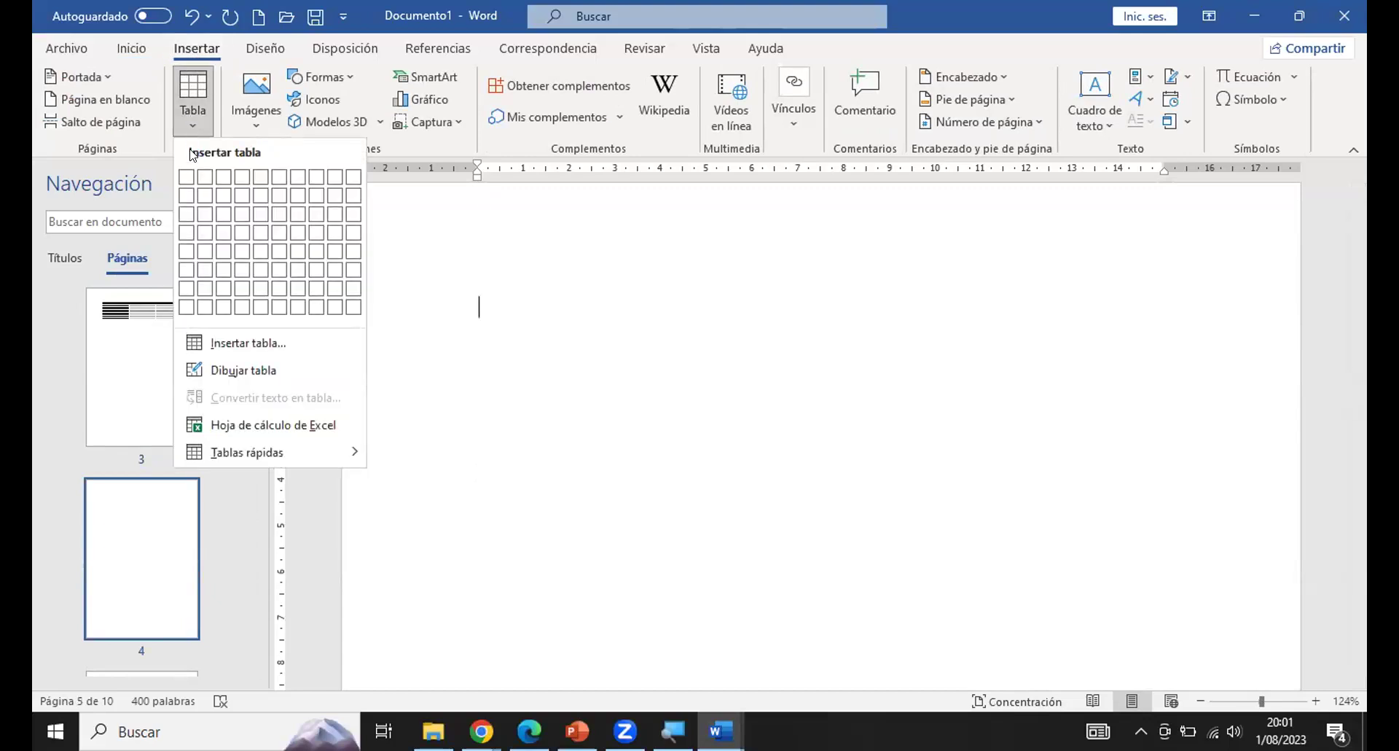
{"action": "left_click", "coordinate": [270, 254]}
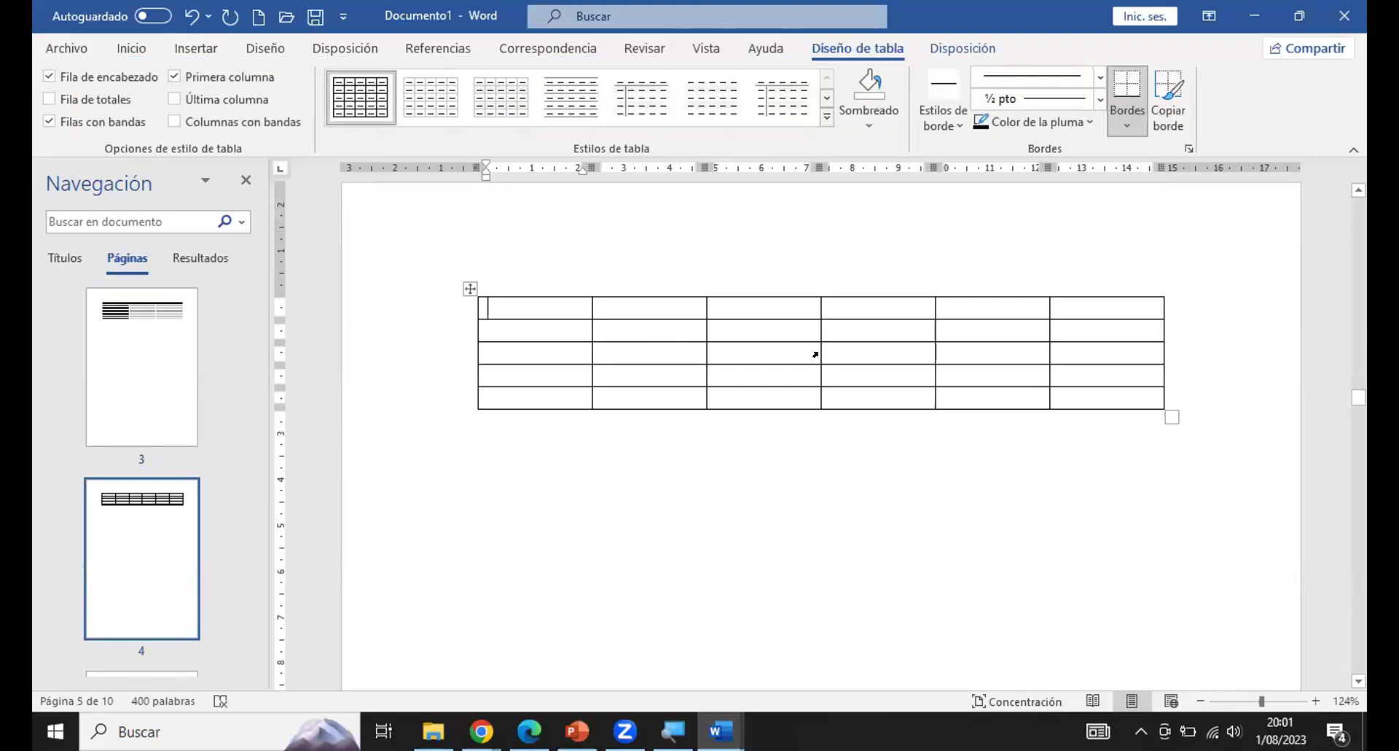
Select the whole table on page 4 and remove all of its borders.
{"action": "left_click", "coordinate": [467, 288]}
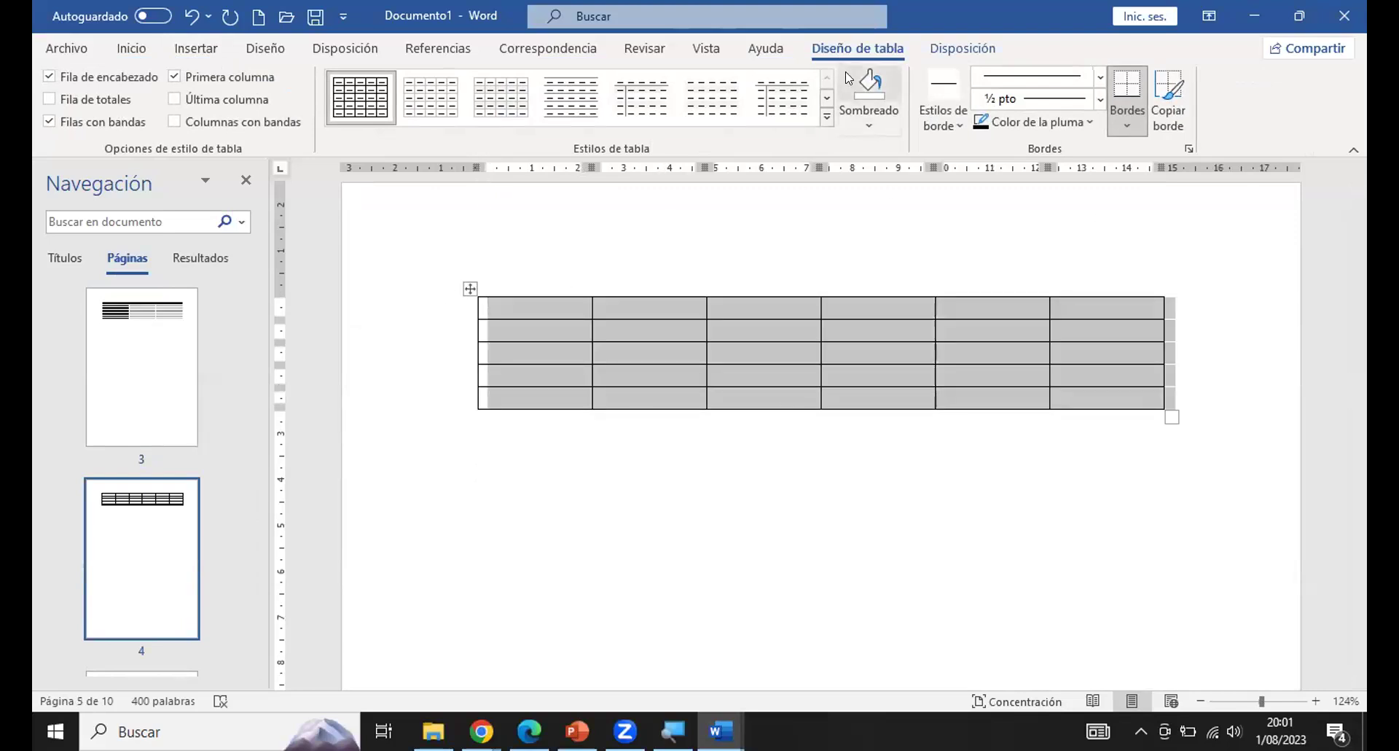
{"action": "left_click", "coordinate": [1090, 122]}
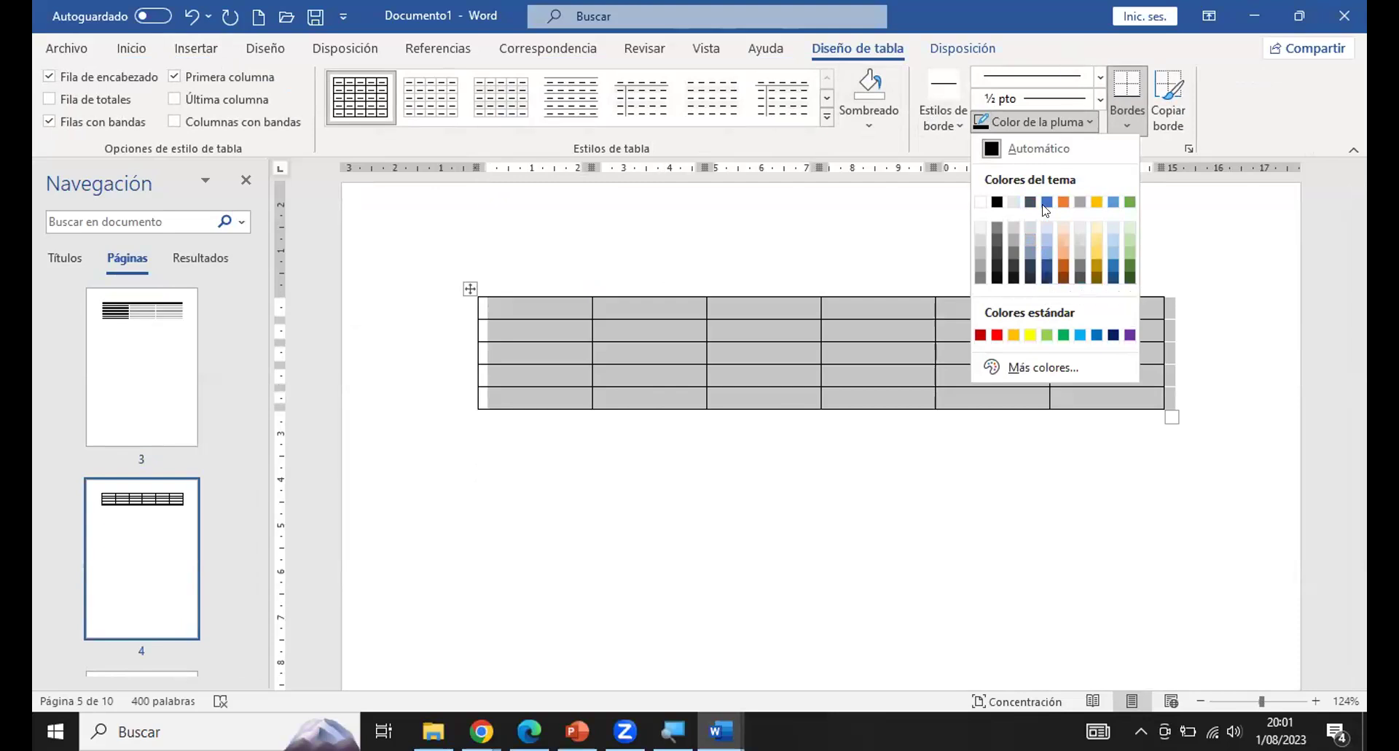
{"action": "left_click", "coordinate": [1092, 47]}
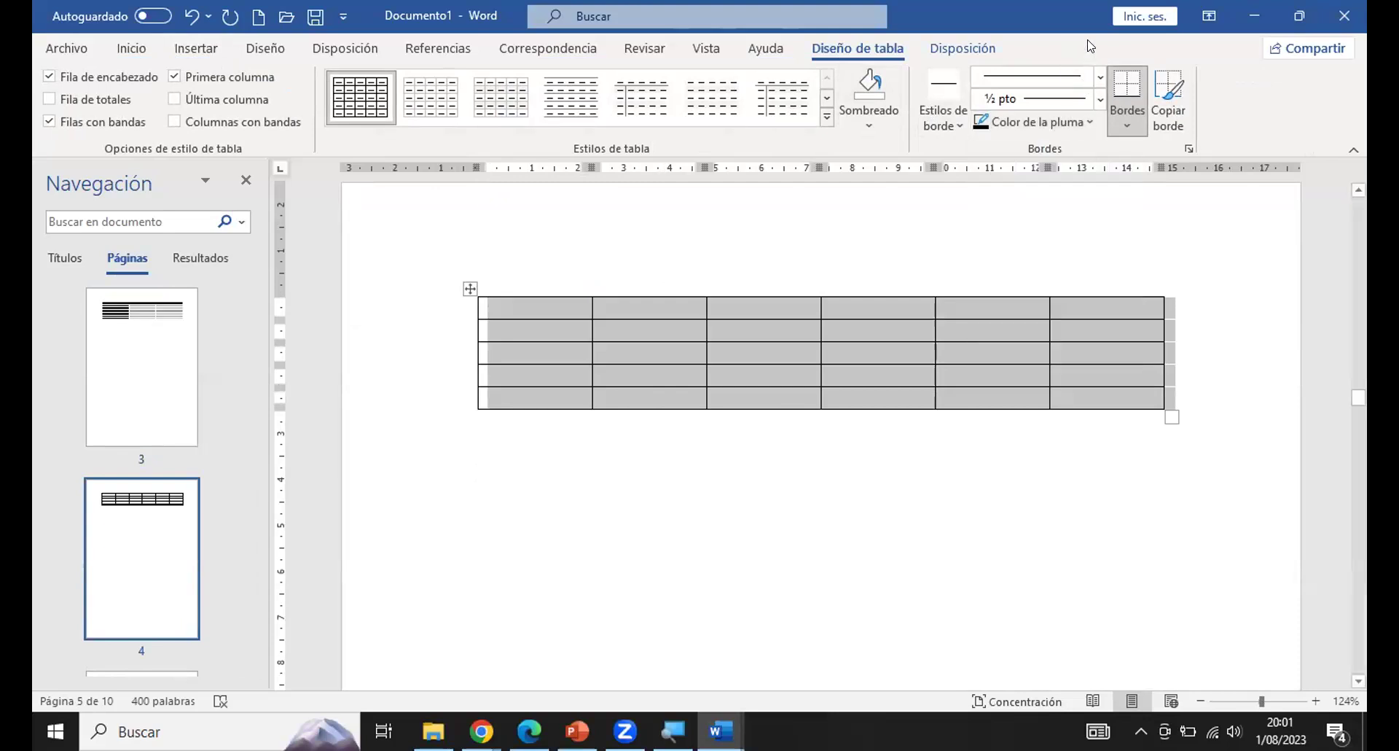
{"action": "left_click", "coordinate": [1126, 125]}
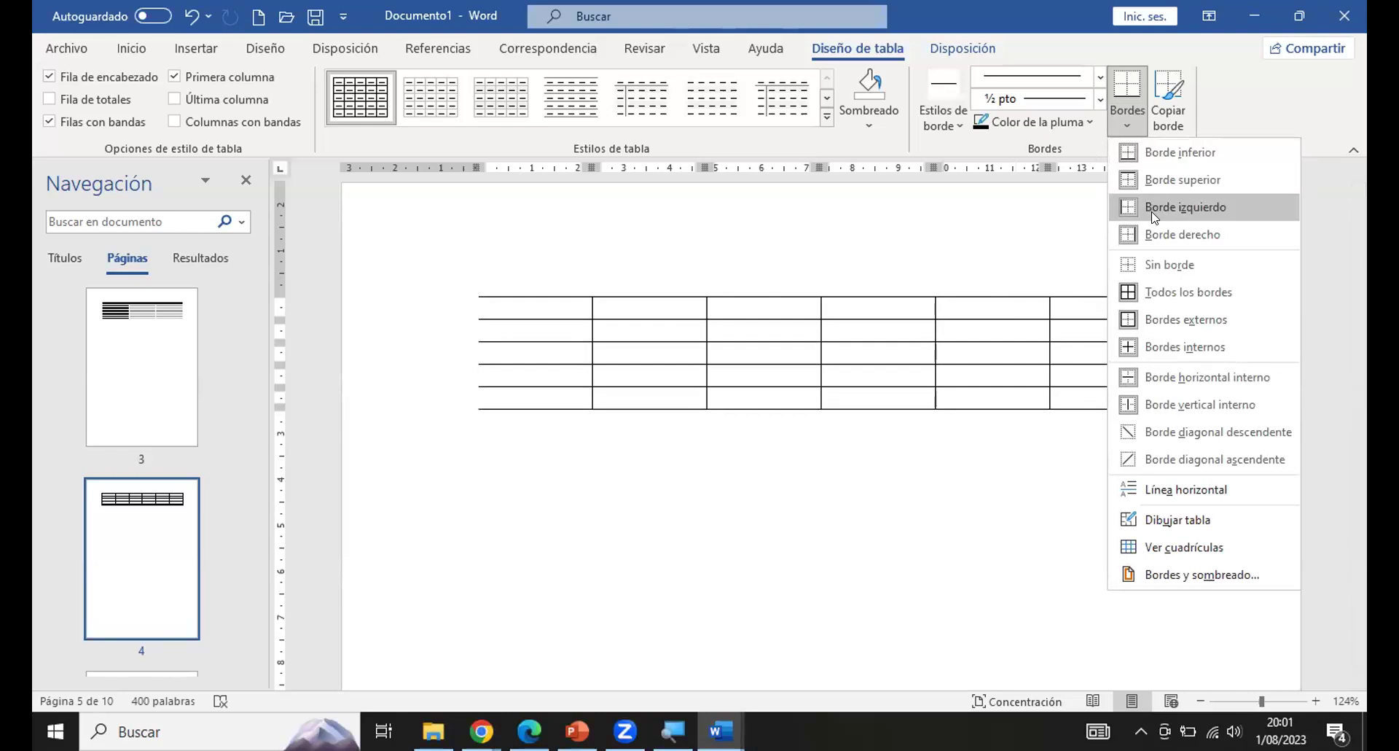
{"action": "left_click", "coordinate": [1169, 265]}
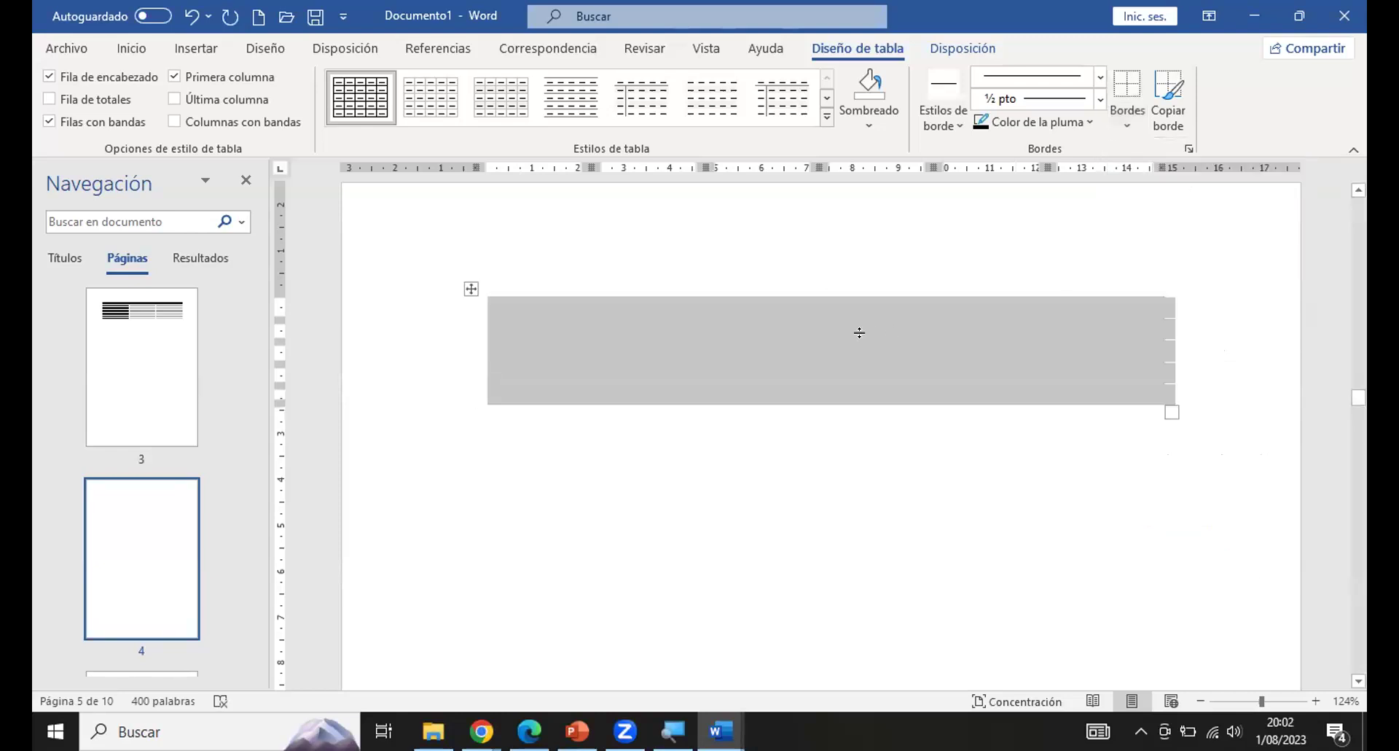
Add the bottom, top, left and right borders to the borderless table, one at a time.
{"action": "left_click", "coordinate": [1127, 127]}
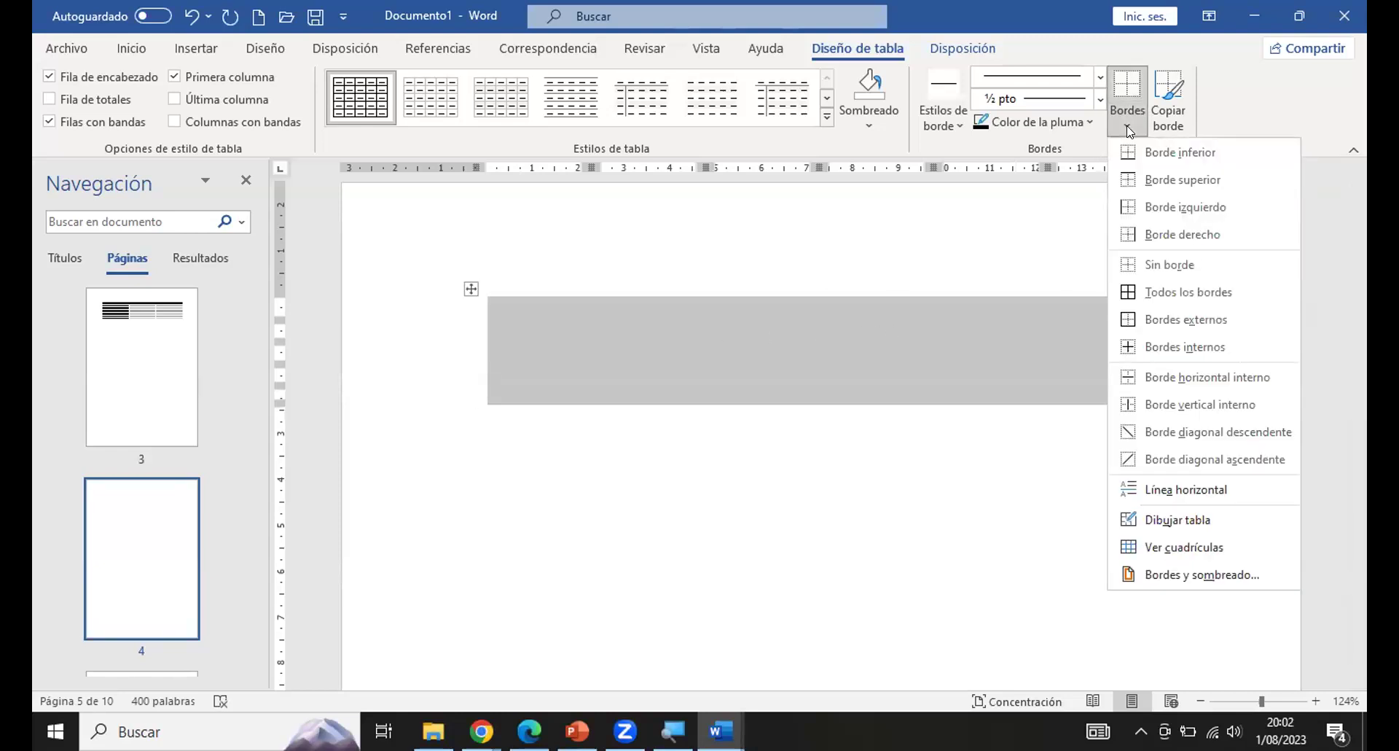
{"action": "left_click", "coordinate": [1143, 152]}
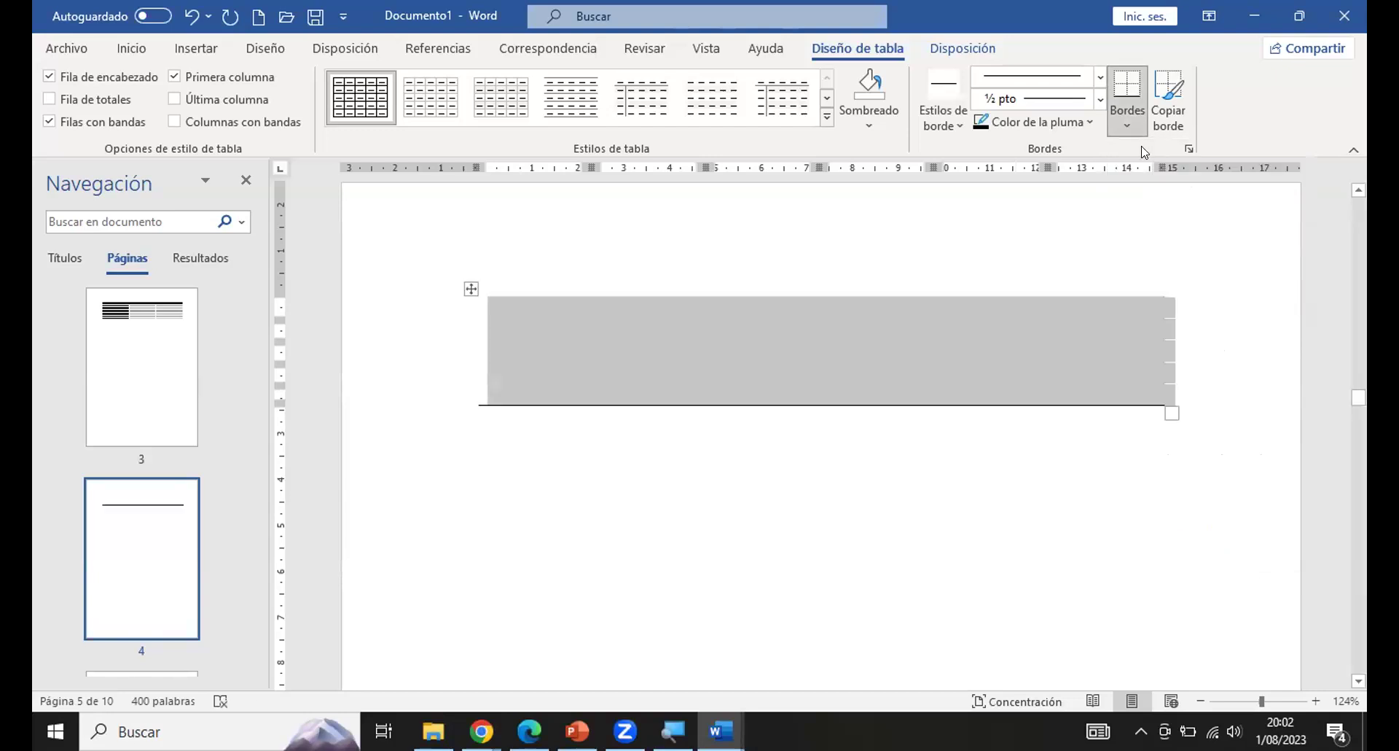
{"action": "left_click", "coordinate": [1128, 115]}
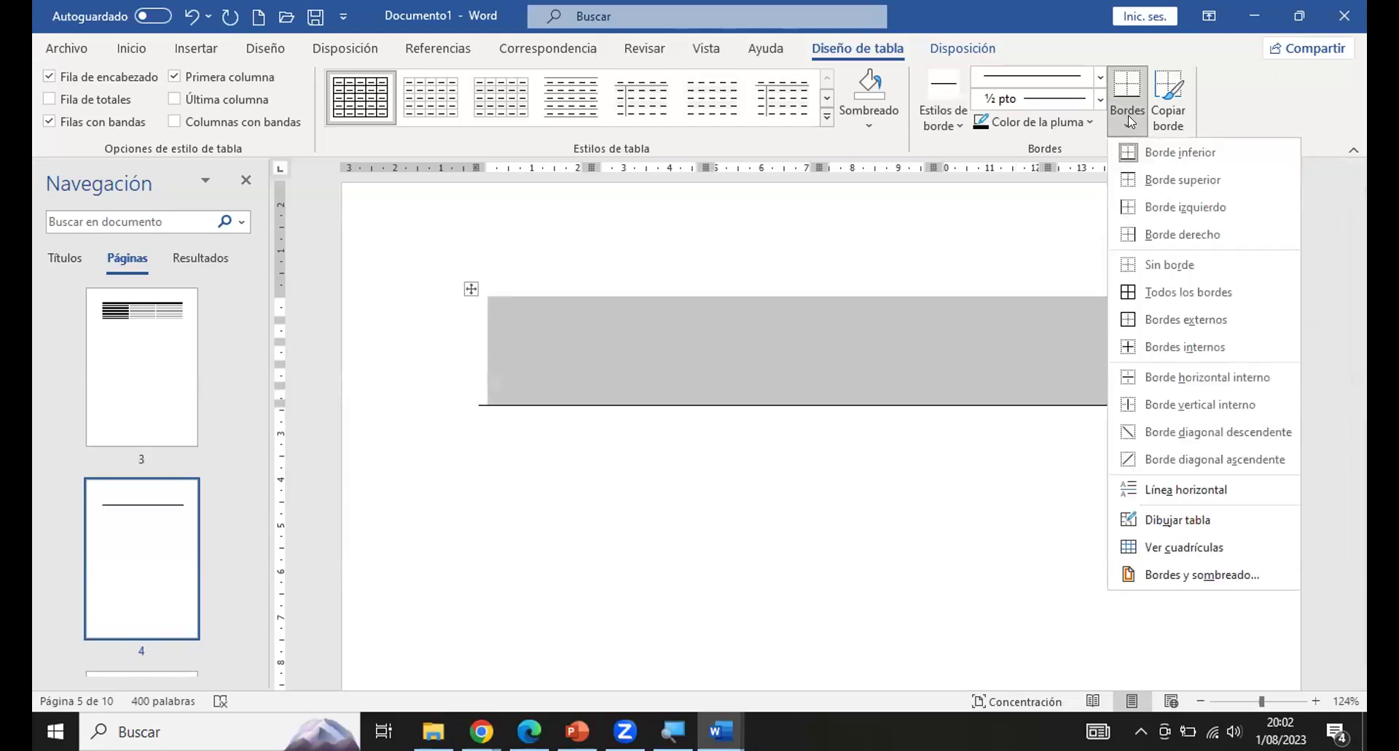
{"action": "left_click", "coordinate": [1146, 180]}
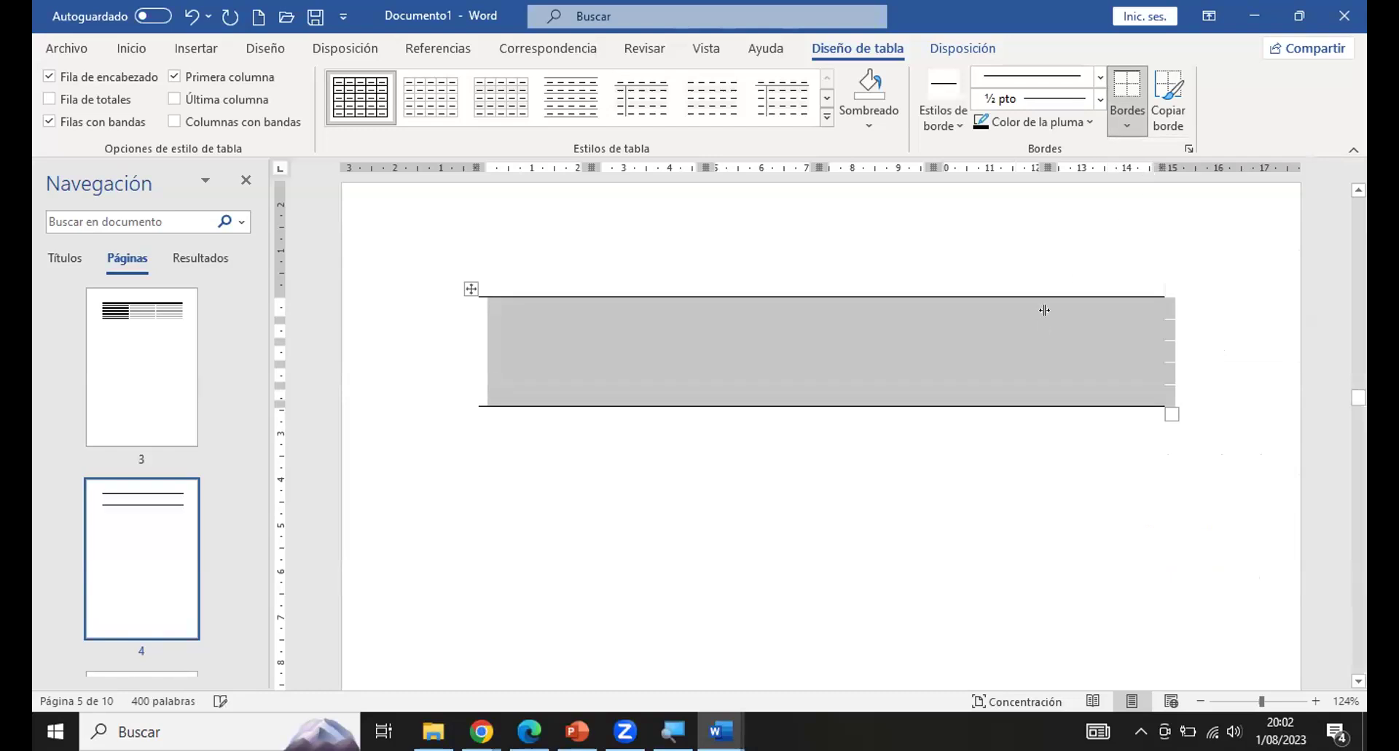
{"action": "left_click", "coordinate": [1122, 120]}
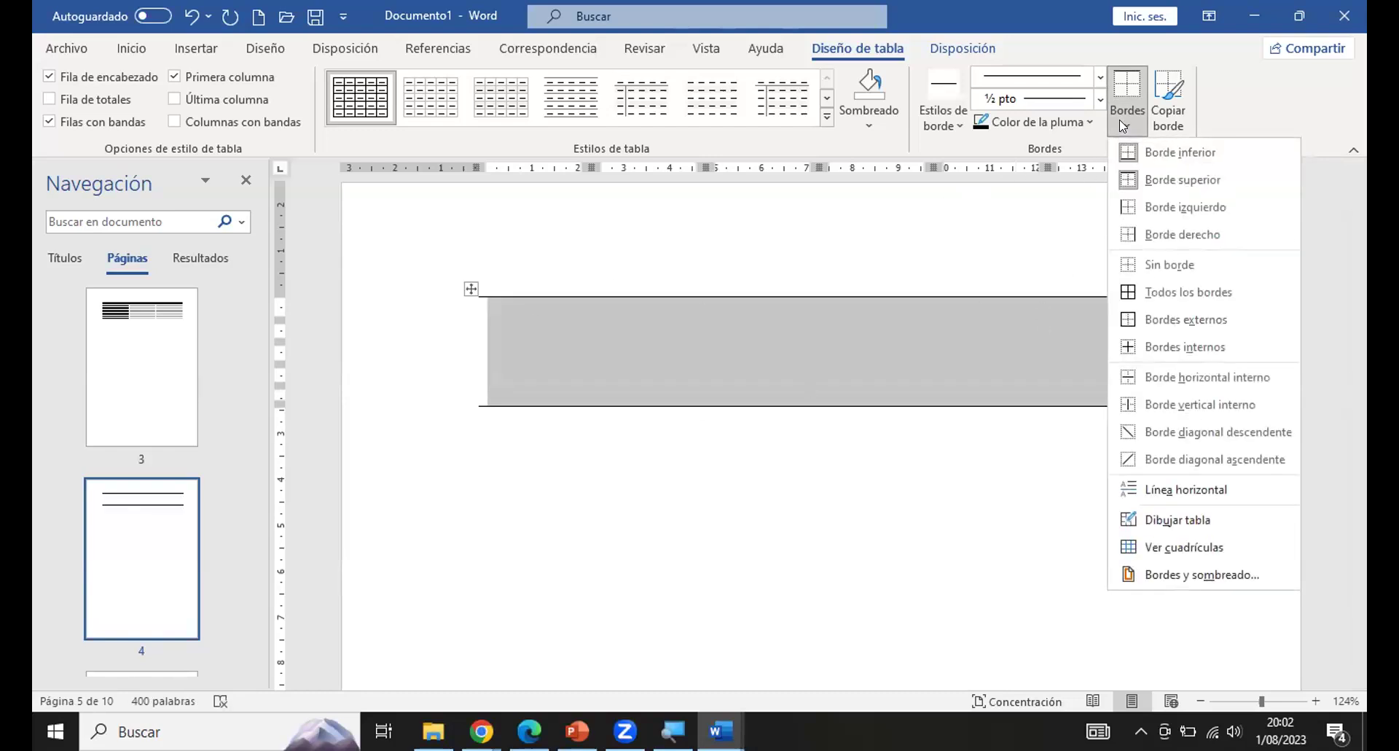
{"action": "left_click", "coordinate": [1150, 207]}
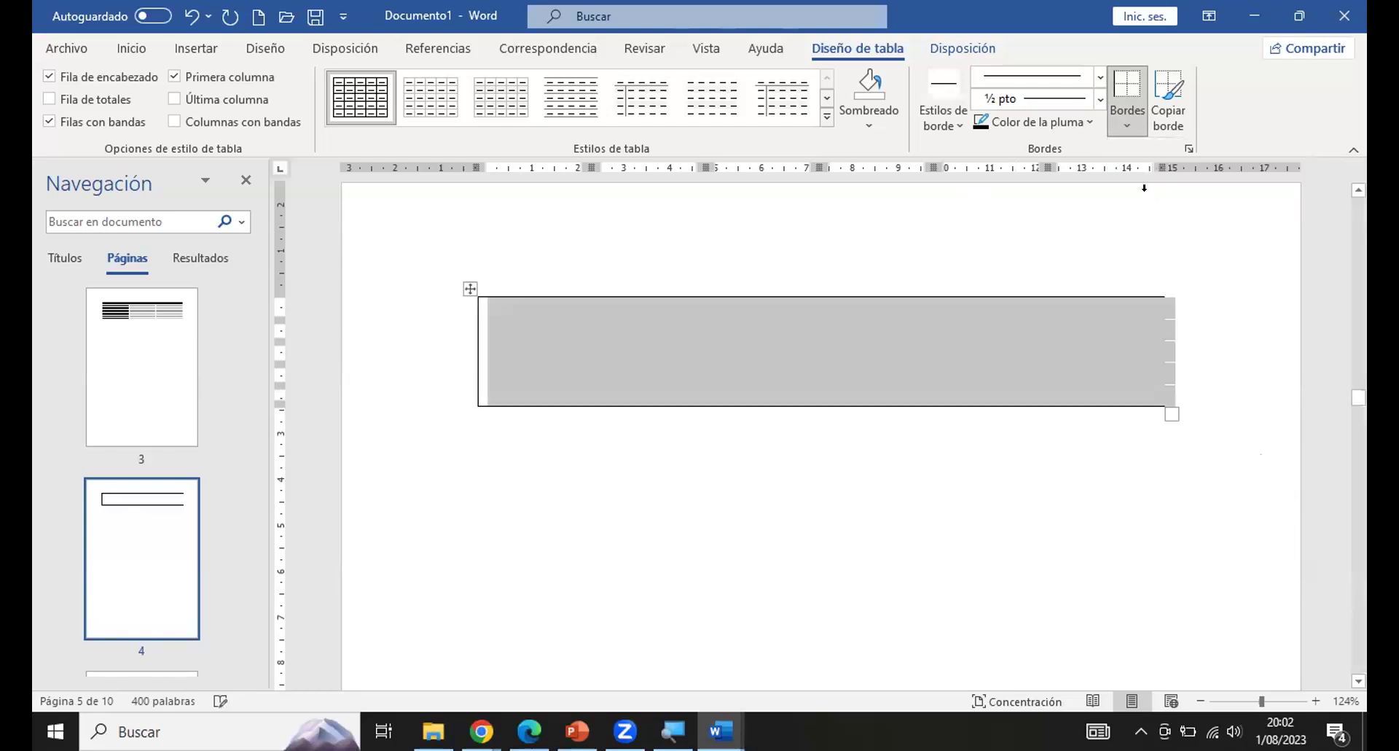
{"action": "left_click", "coordinate": [1127, 122]}
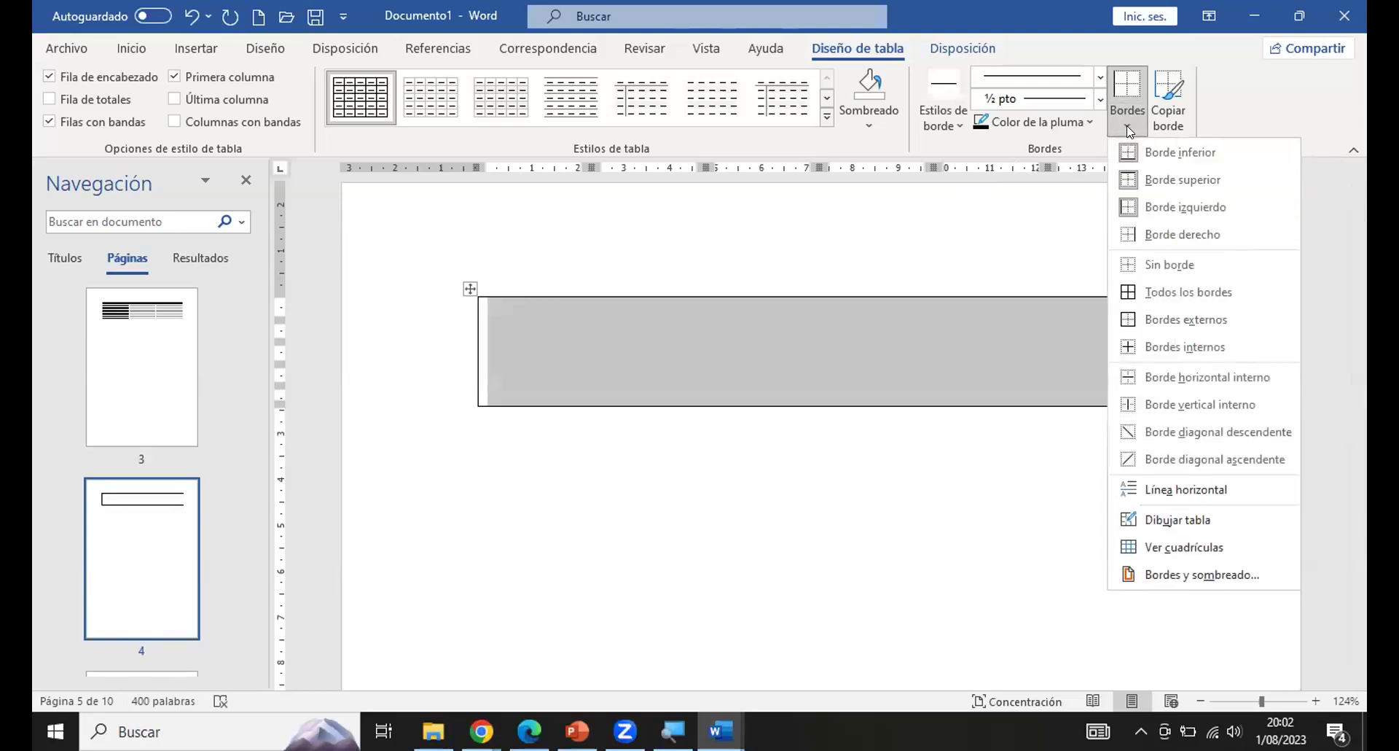
{"action": "left_click", "coordinate": [1163, 231]}
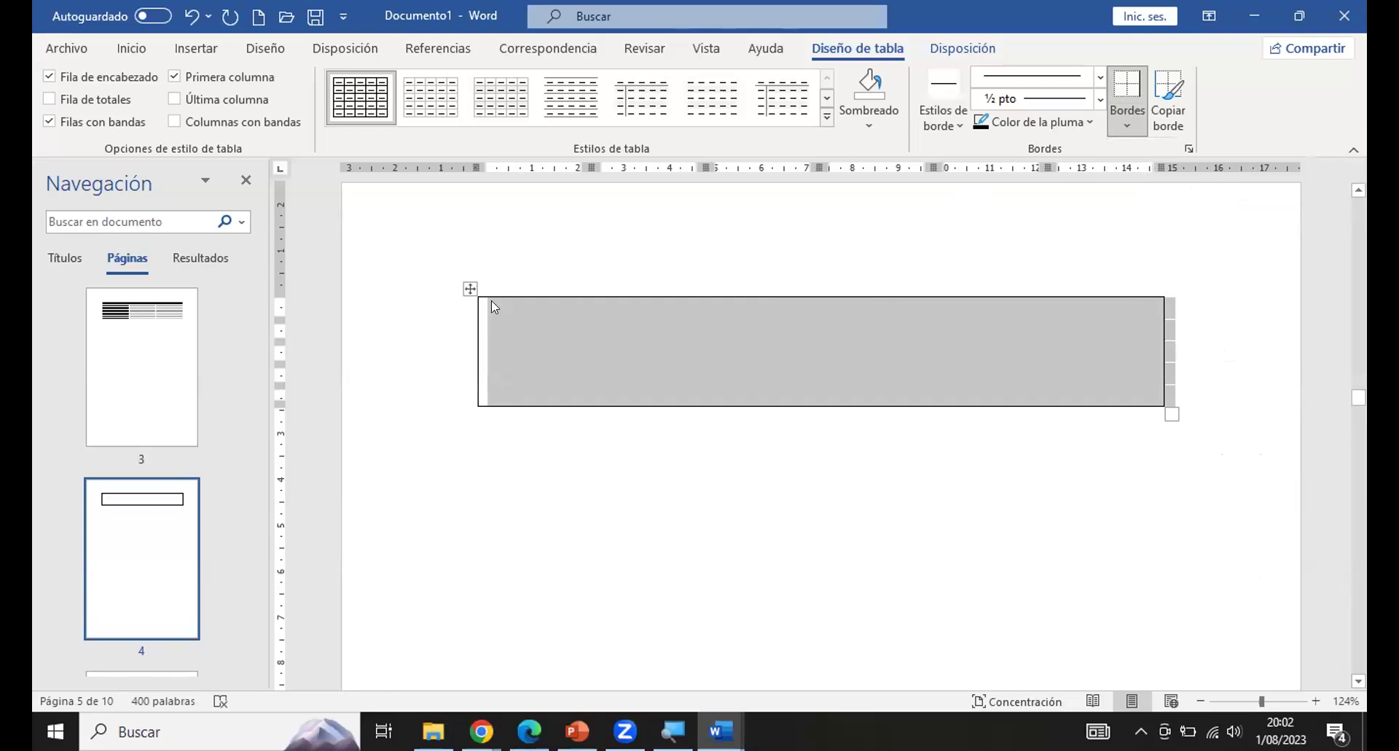
Apply all borders to the selected table and turn on the display of table gridlines.
{"action": "left_click", "coordinate": [1125, 129]}
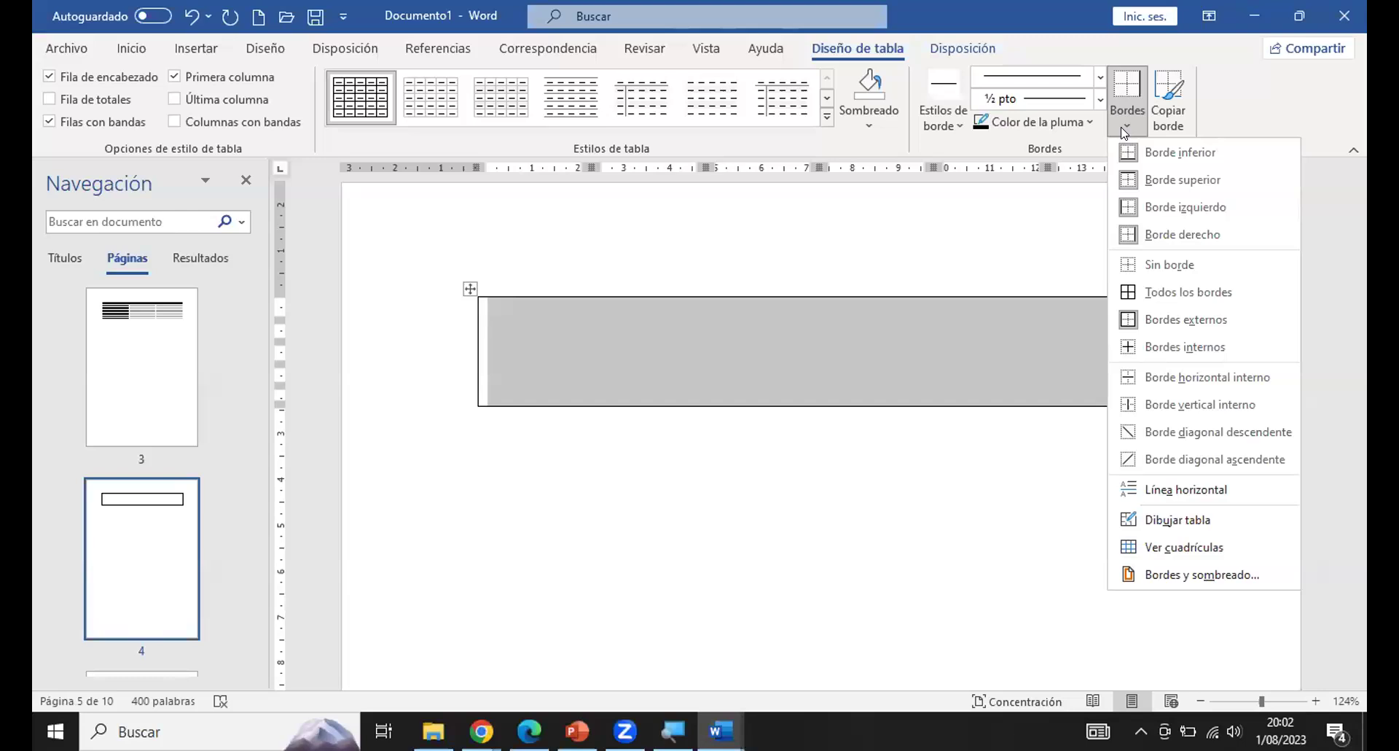
{"action": "left_click", "coordinate": [1187, 290]}
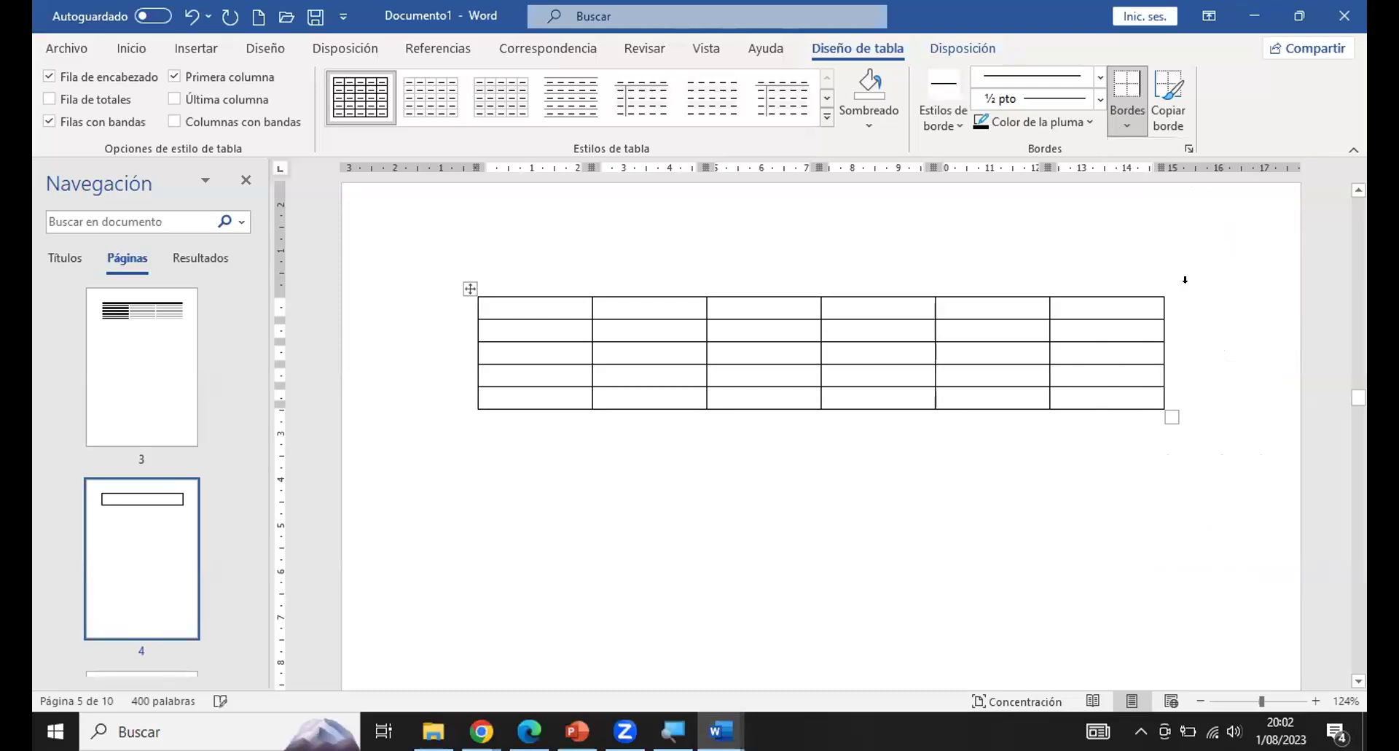
{"action": "left_click", "coordinate": [1123, 128]}
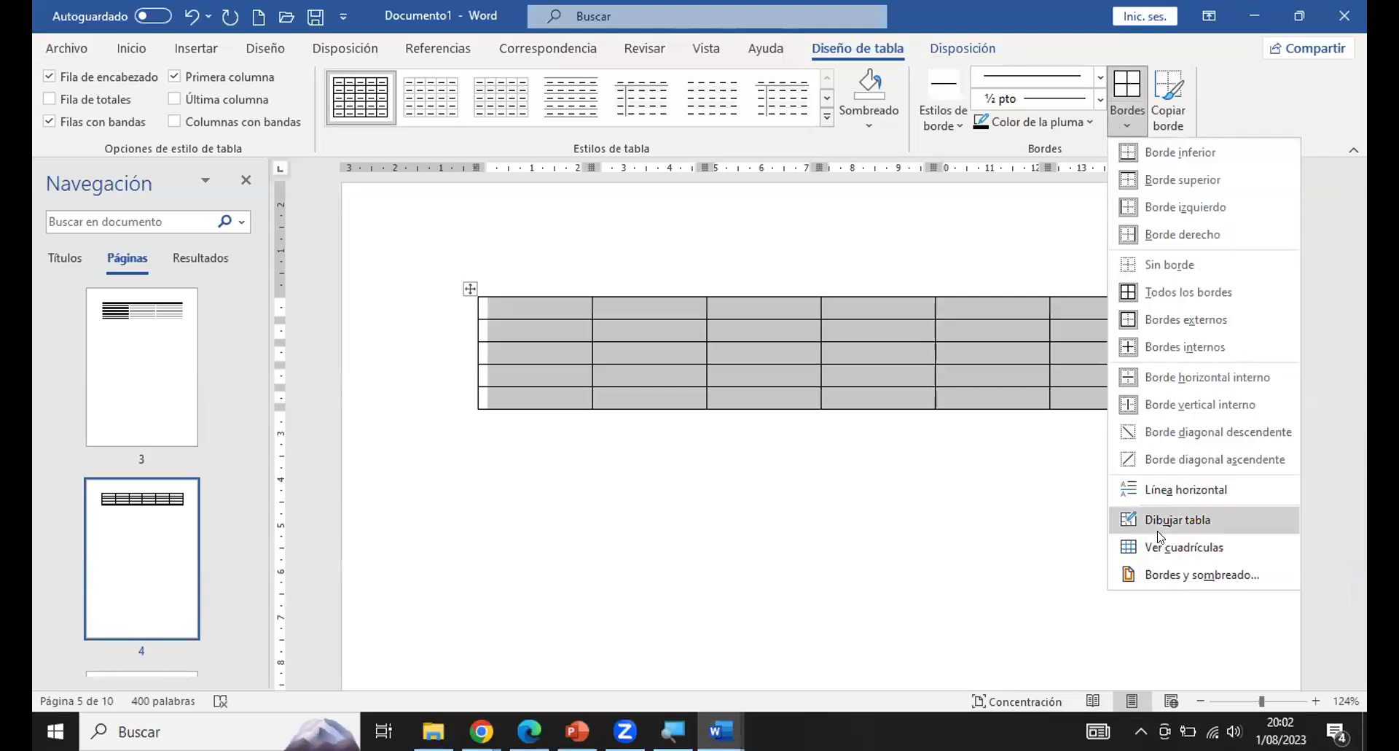
{"action": "left_click", "coordinate": [1179, 546]}
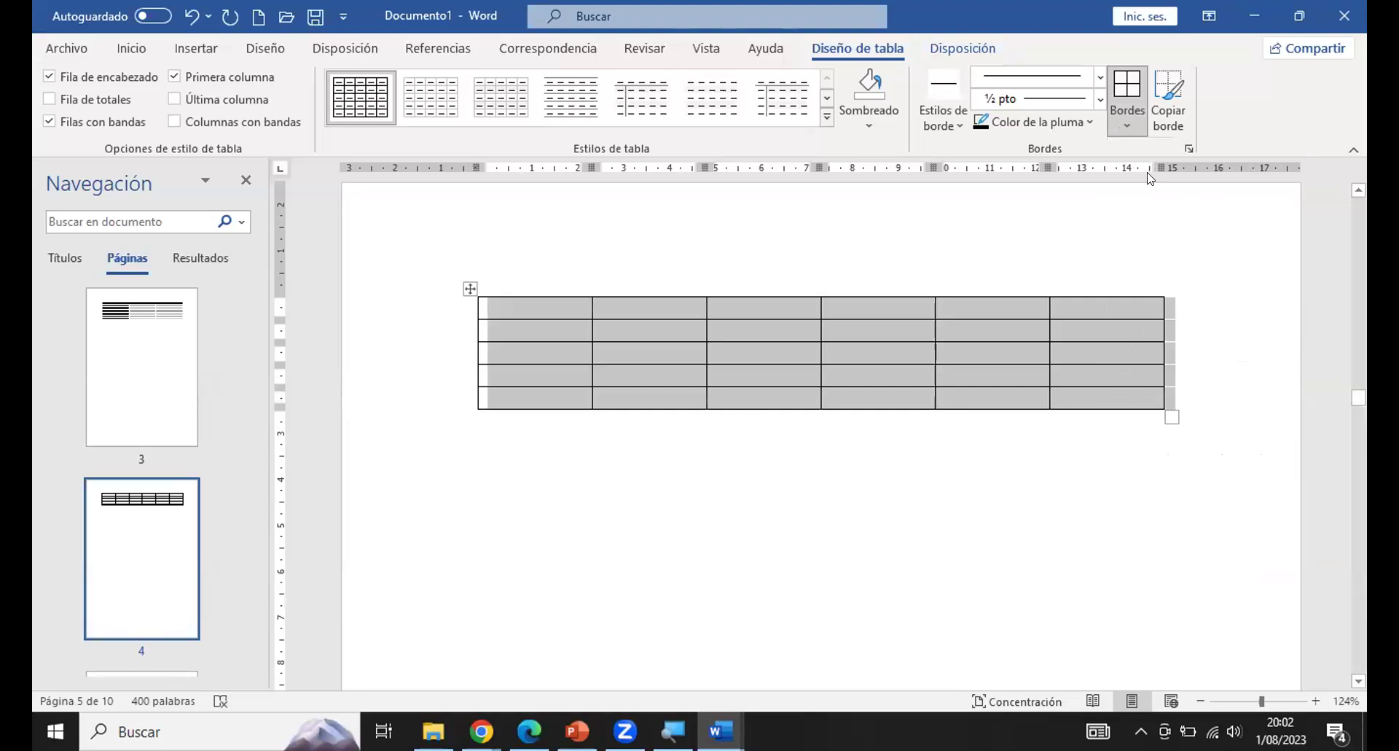
{"action": "left_click", "coordinate": [1131, 125]}
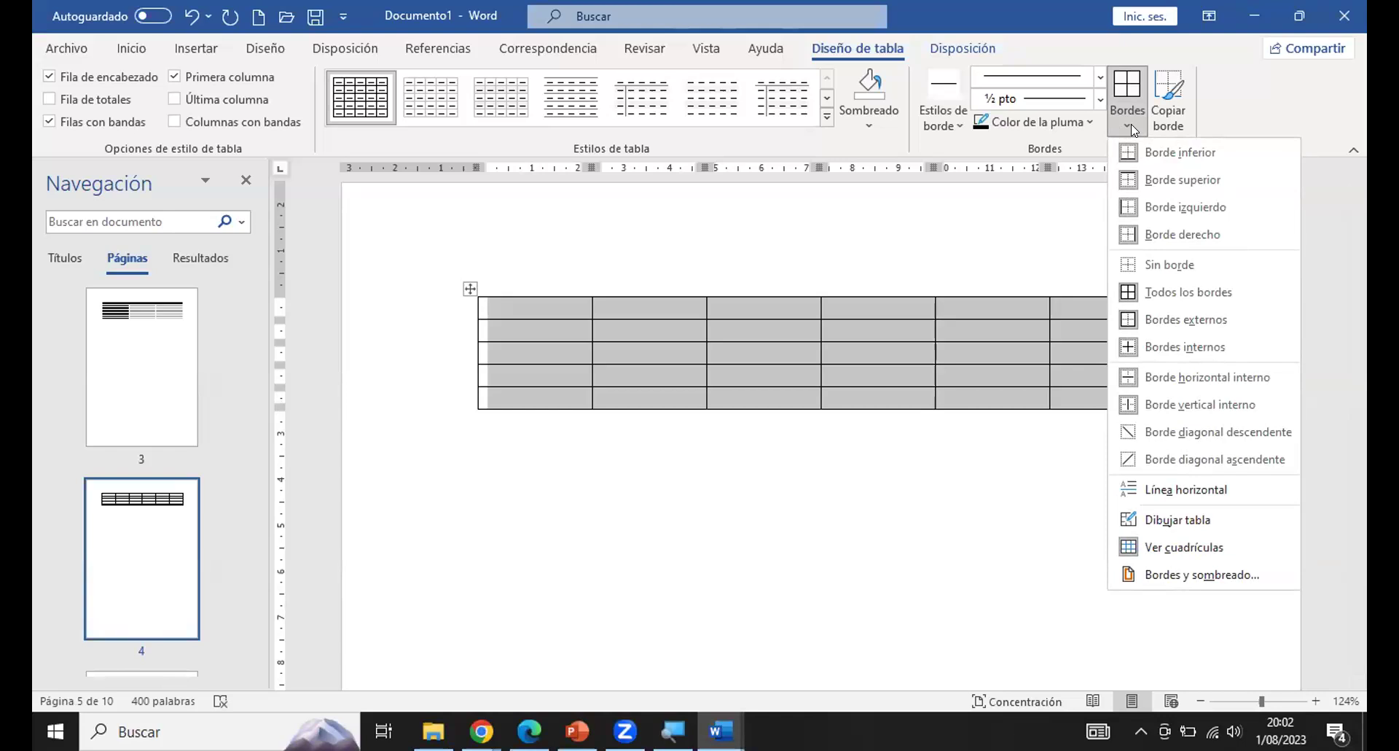
{"action": "left_click", "coordinate": [1166, 575]}
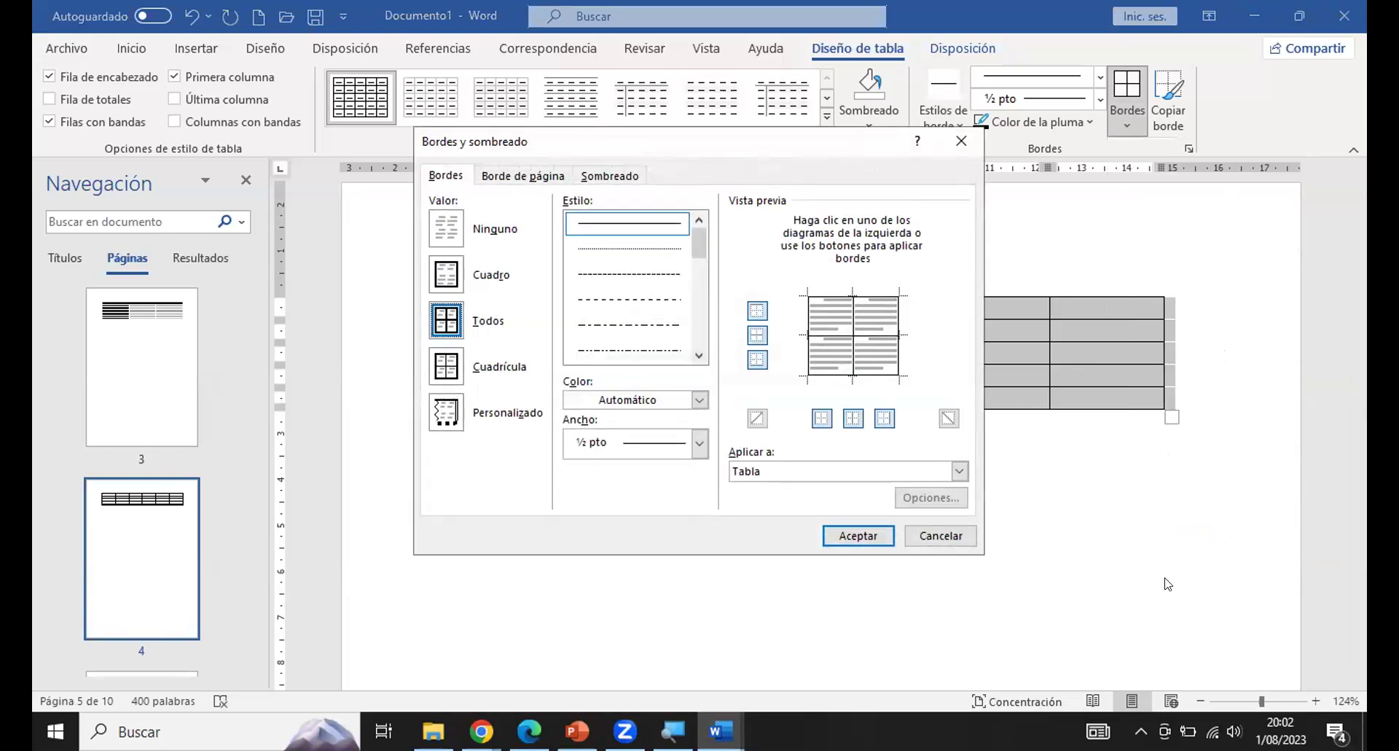
{"action": "left_click", "coordinate": [959, 149]}
Open the borders and shading settings for the selected page 4 table and choose the double-line border style.
{"action": "left_click", "coordinate": [1121, 118]}
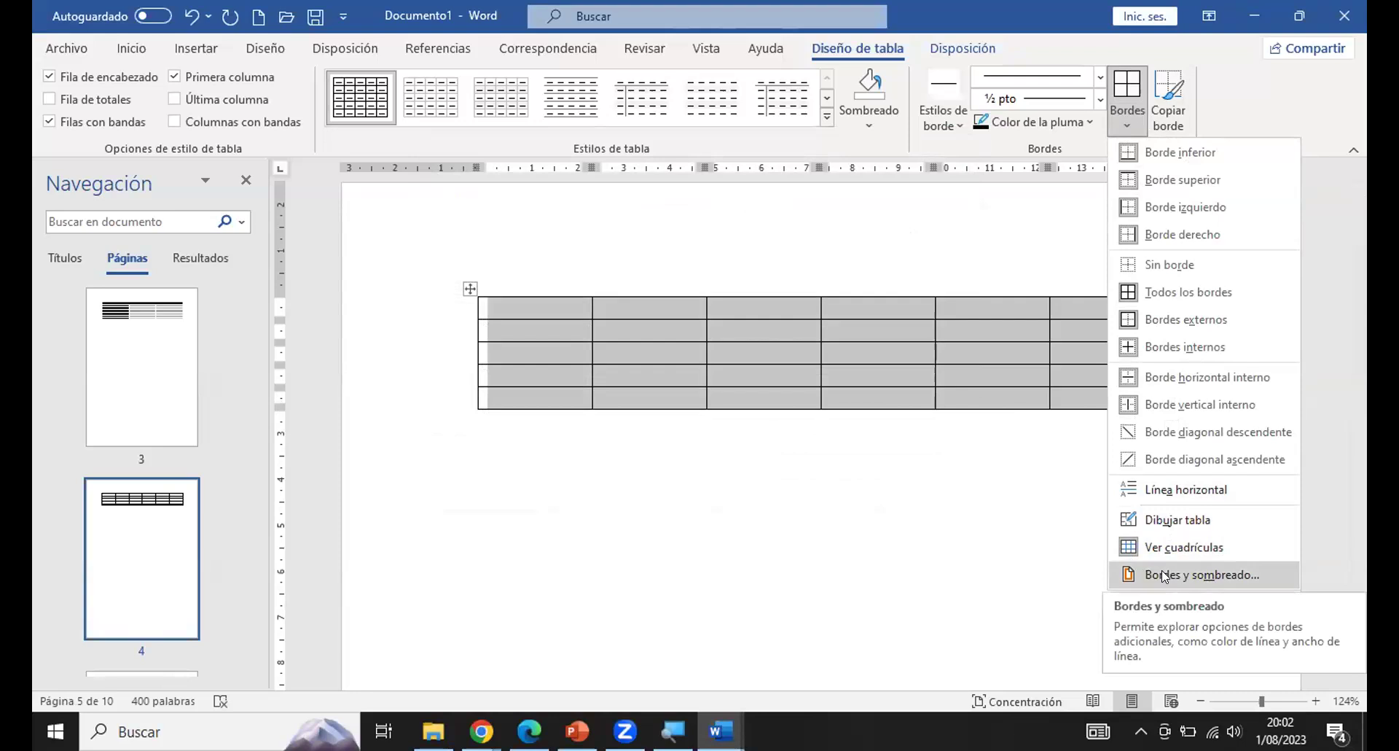
{"action": "left_click", "coordinate": [1162, 572]}
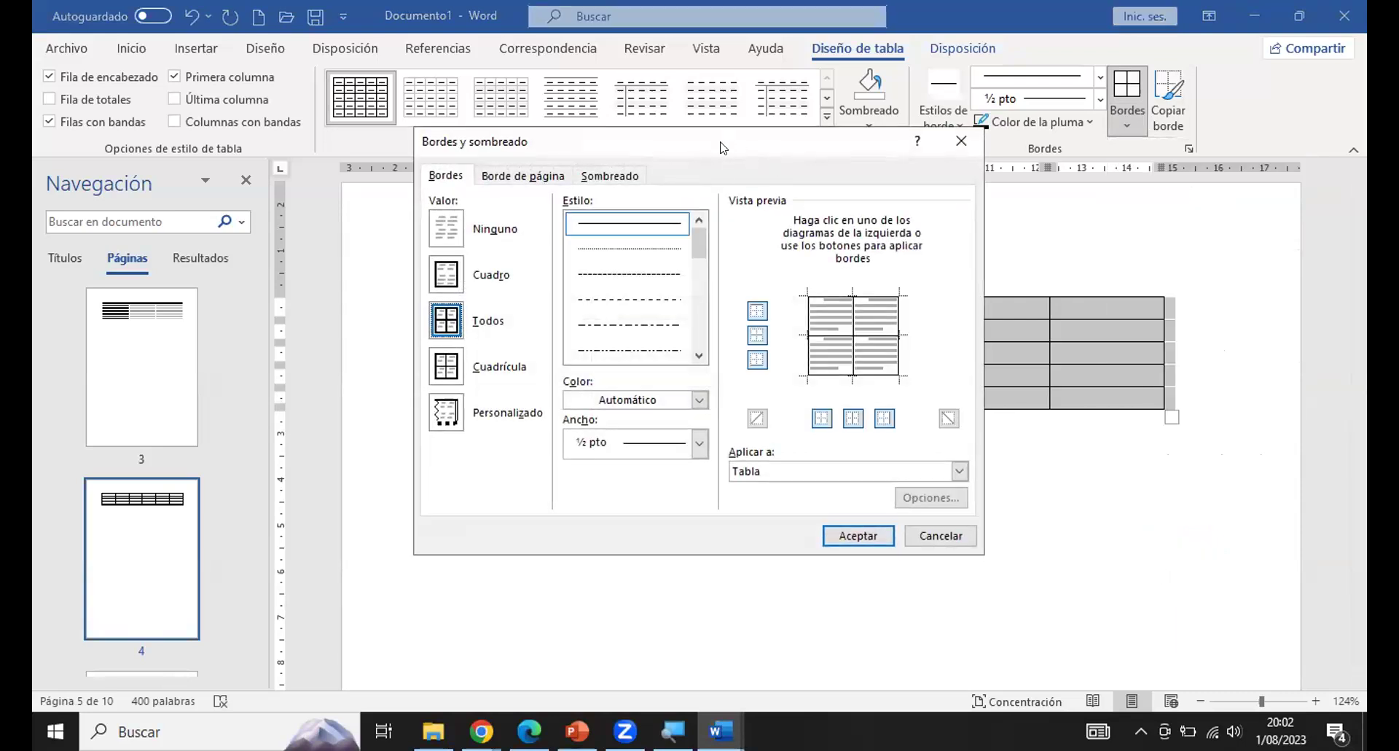
{"action": "left_click_drag", "start_coordinate": [720, 147], "coordinate": [811, 207]}
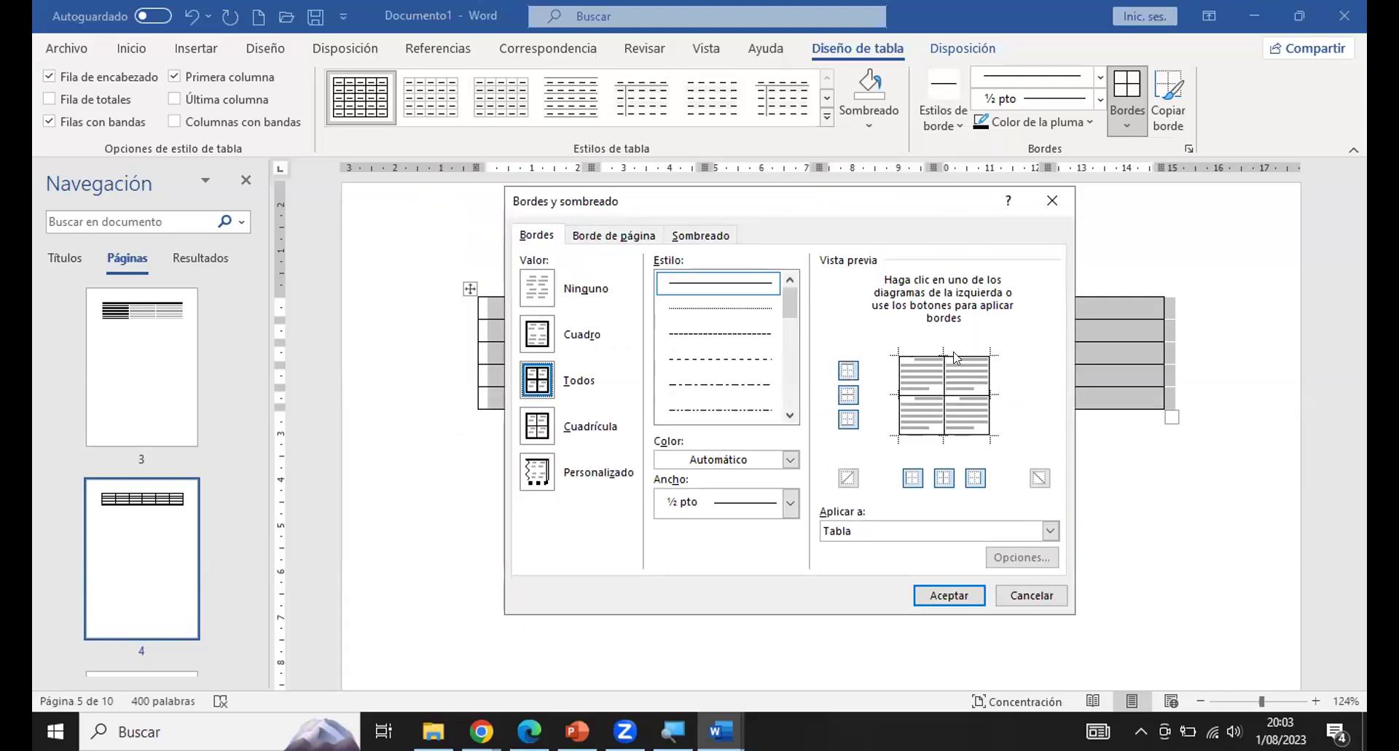
{"action": "left_click", "coordinate": [740, 309]}
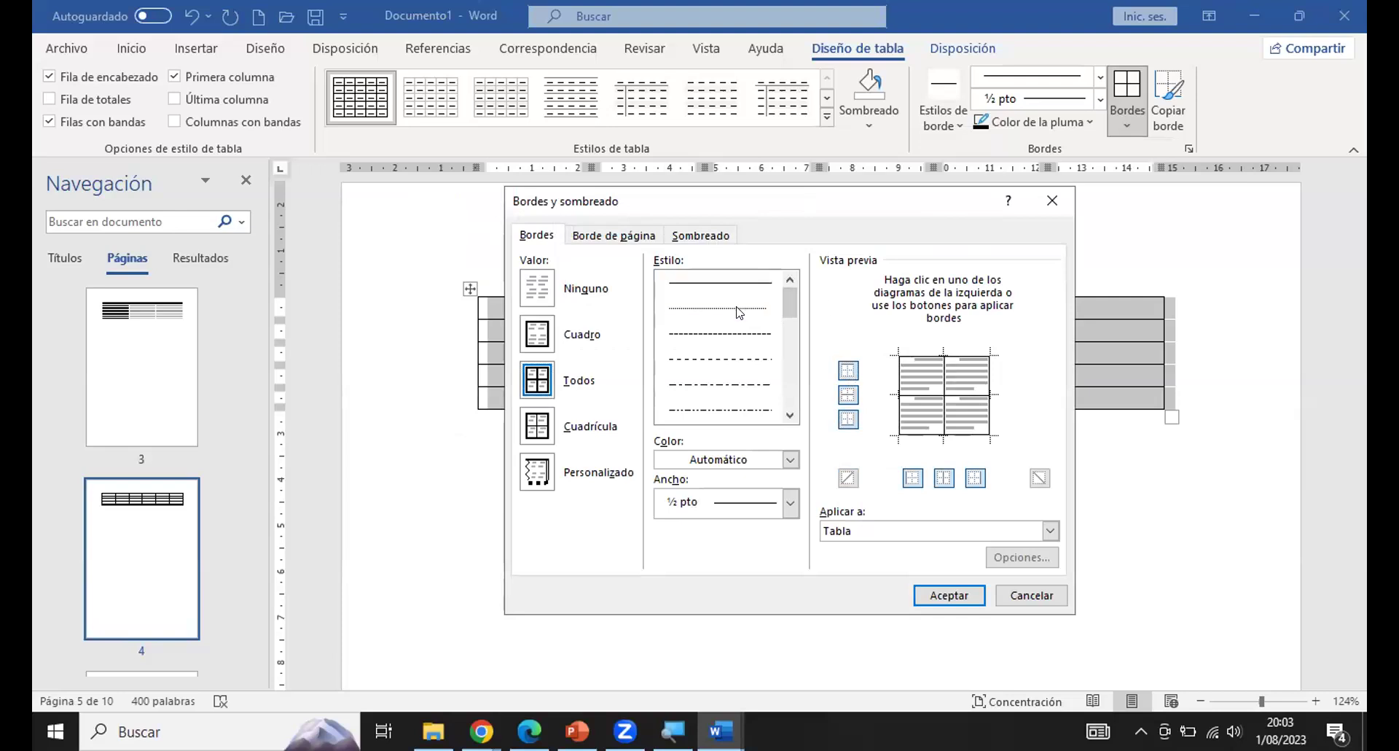
{"action": "scroll", "coordinate": [787, 314], "scroll_direction": "down", "scroll_amount": 1}
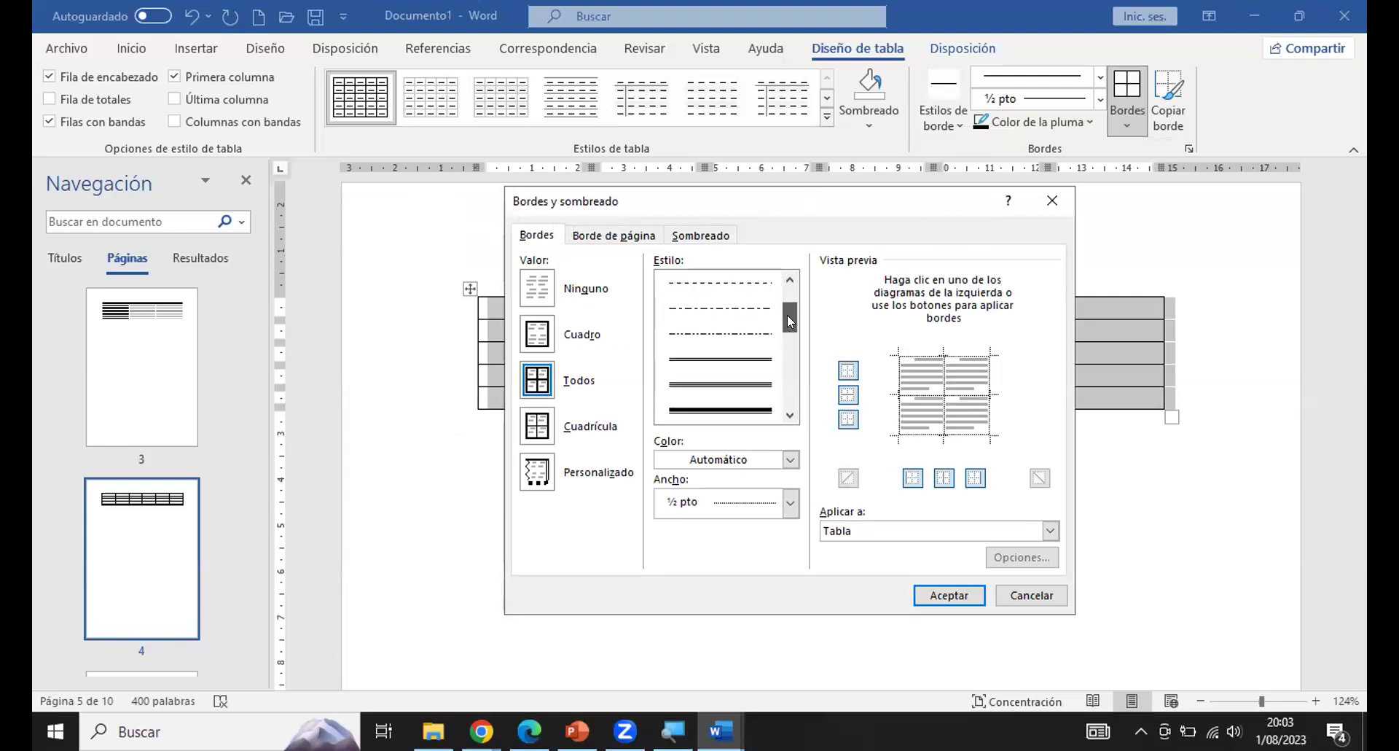
{"action": "left_click", "coordinate": [718, 410]}
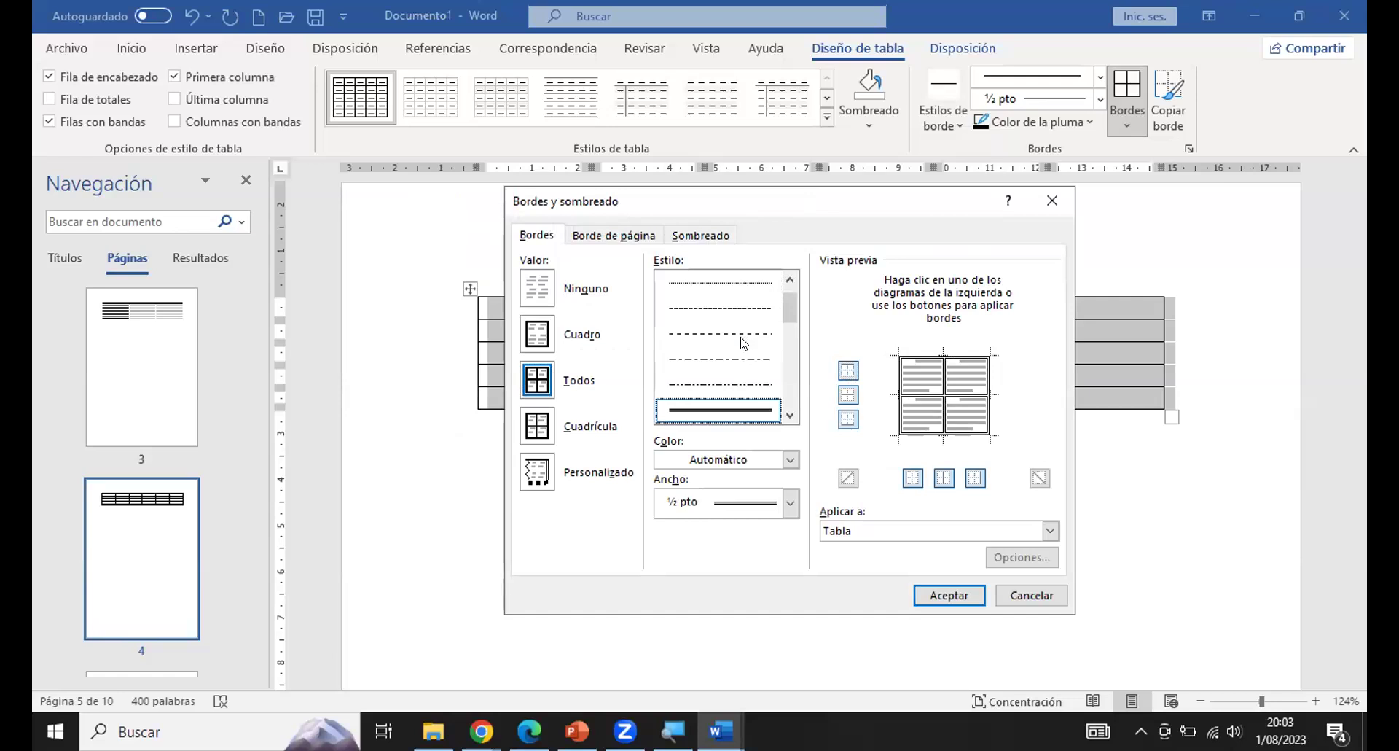
{"action": "scroll", "coordinate": [743, 337], "scroll_direction": "down", "scroll_amount": 1}
{"action": "scroll", "coordinate": [726, 355], "scroll_direction": "up", "scroll_amount": 3}
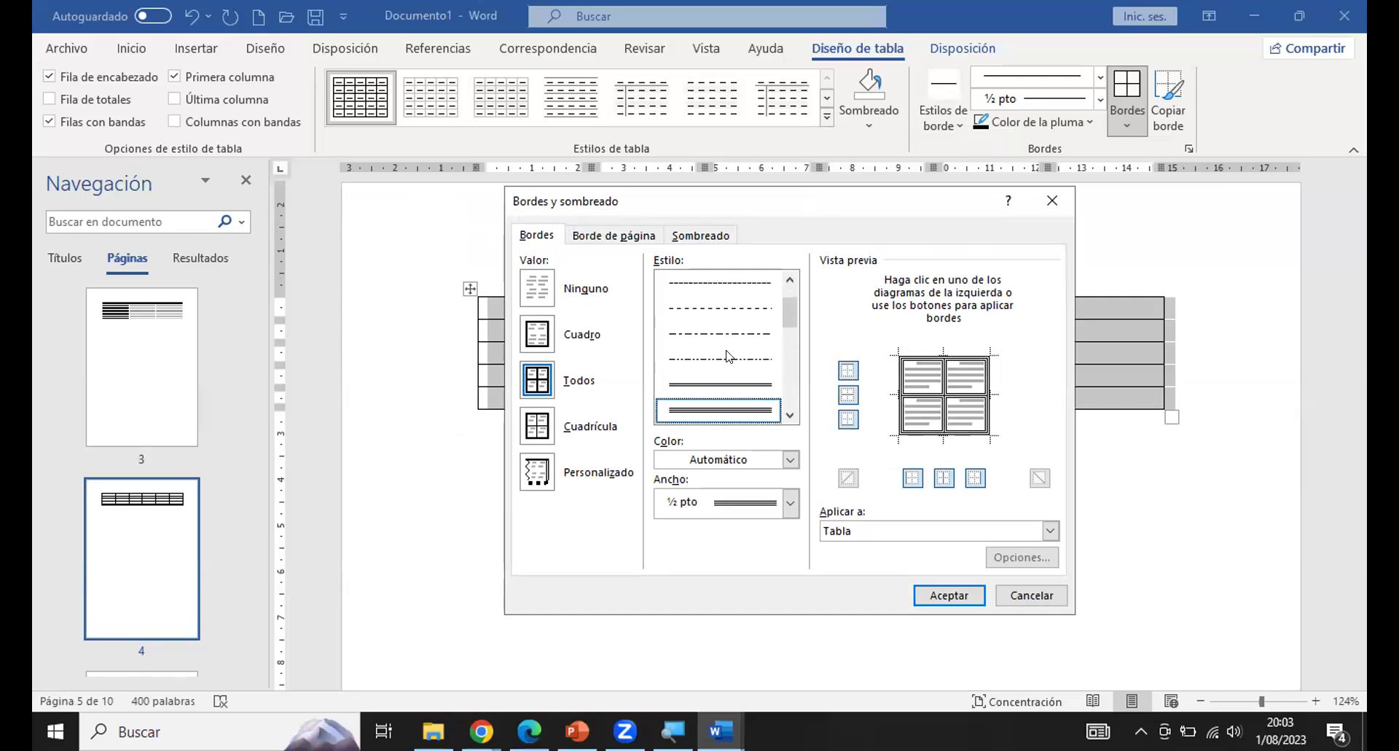
{"action": "scroll", "coordinate": [755, 326], "scroll_direction": "up", "scroll_amount": 1}
{"action": "scroll", "coordinate": [758, 317], "scroll_direction": "down", "scroll_amount": 2}
{"action": "scroll", "coordinate": [759, 320], "scroll_direction": "down", "scroll_amount": 2}
{"action": "scroll", "coordinate": [758, 321], "scroll_direction": "up", "scroll_amount": 2}
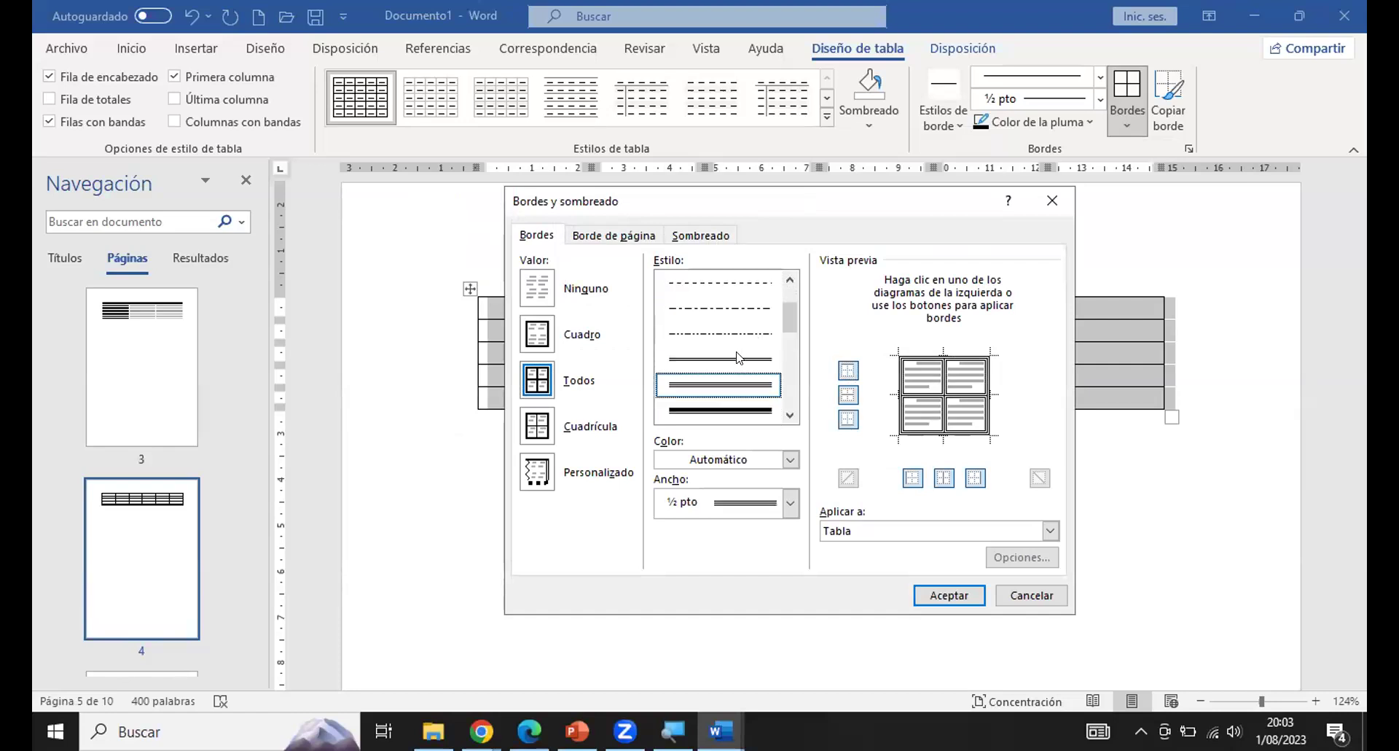
{"action": "left_click", "coordinate": [740, 357]}
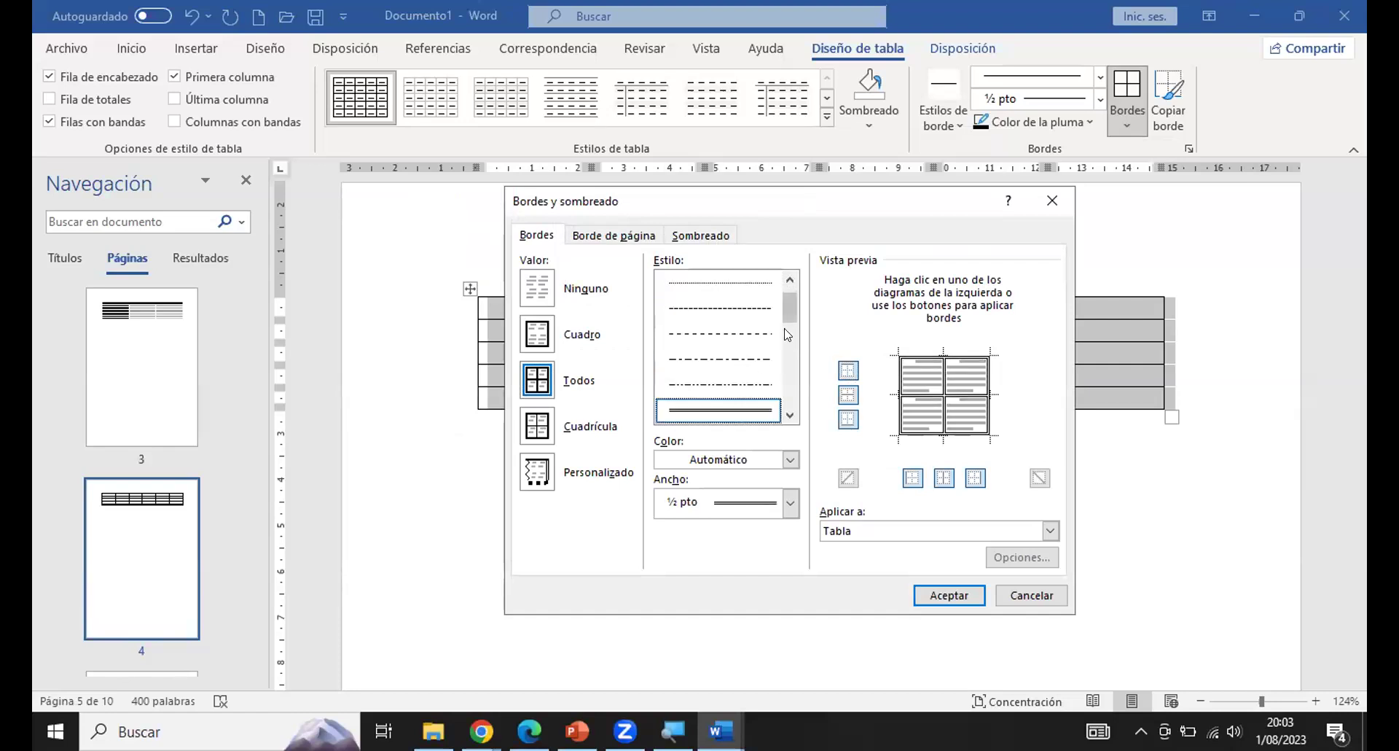
Set the colour of the table's double-line borders to dark green.
{"action": "left_click_drag", "start_coordinate": [817, 193], "coordinate": [767, 272]}
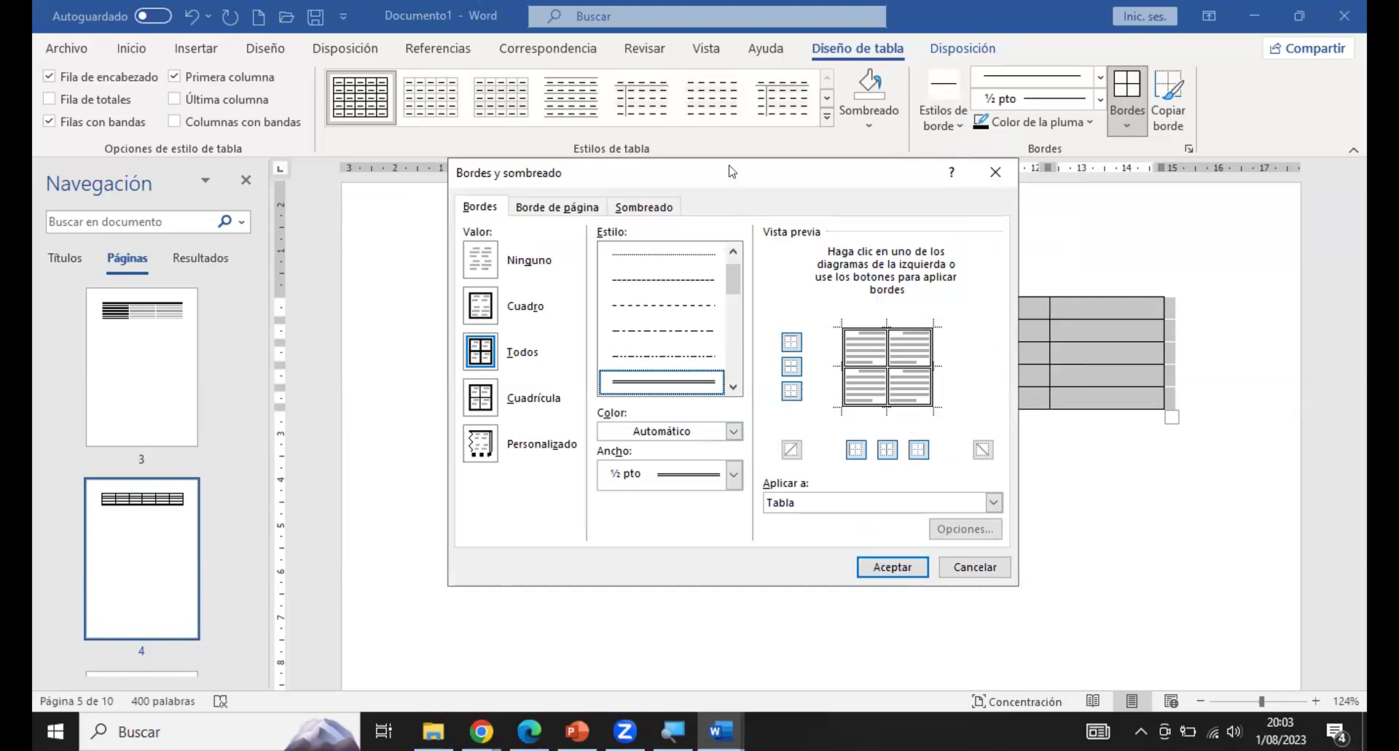
{"action": "left_click_drag", "start_coordinate": [731, 171], "coordinate": [490, 137]}
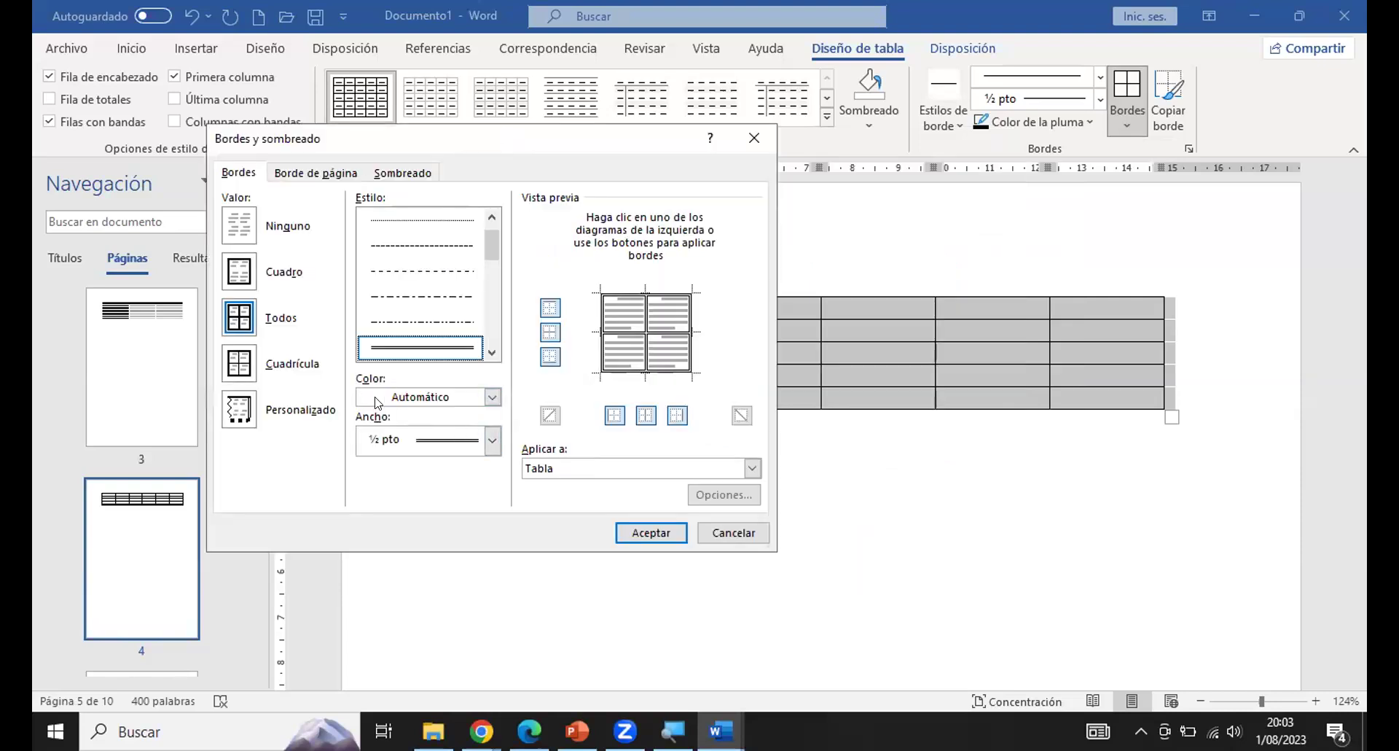
{"action": "left_click", "coordinate": [492, 398]}
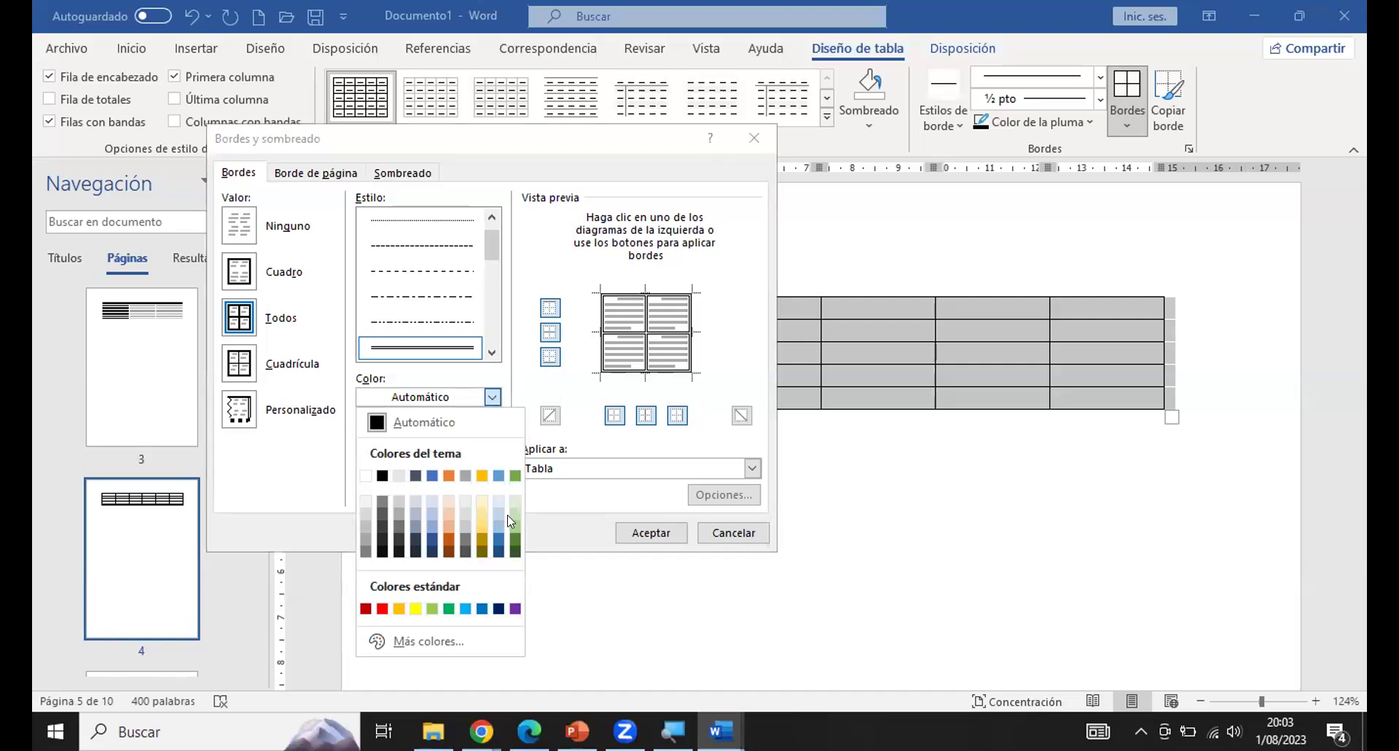
{"action": "key", "text": "Return"}
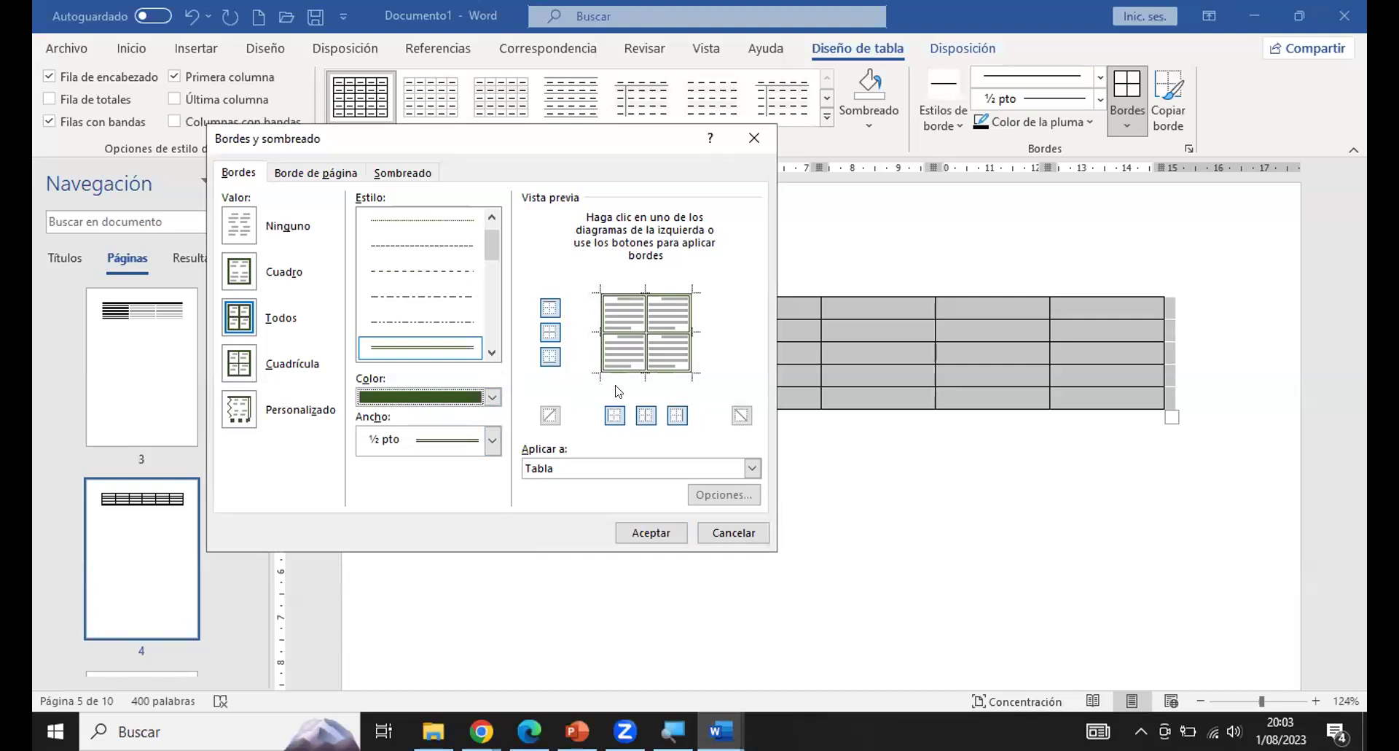
Remove all horizontal and vertical borders from the table's border preview, one at a time.
{"action": "left_click", "coordinate": [551, 309]}
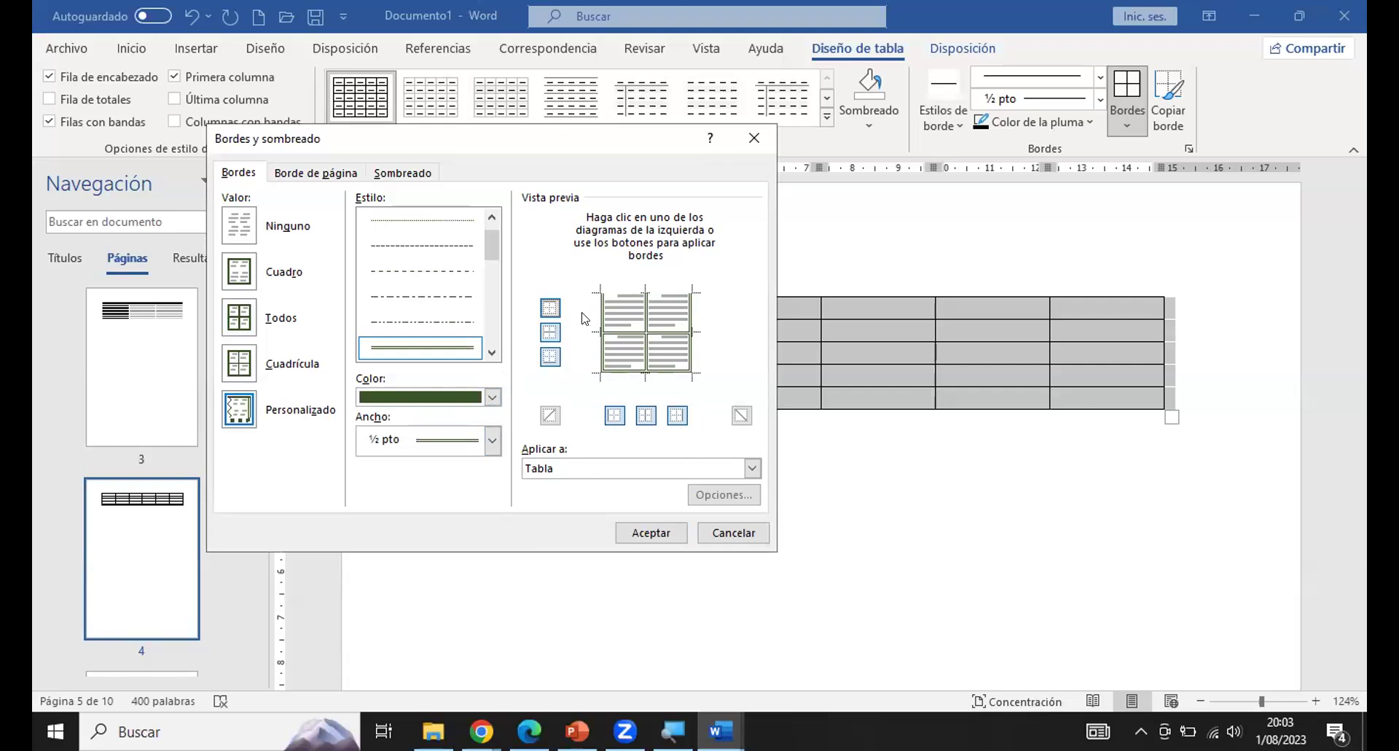
{"action": "left_click", "coordinate": [543, 338]}
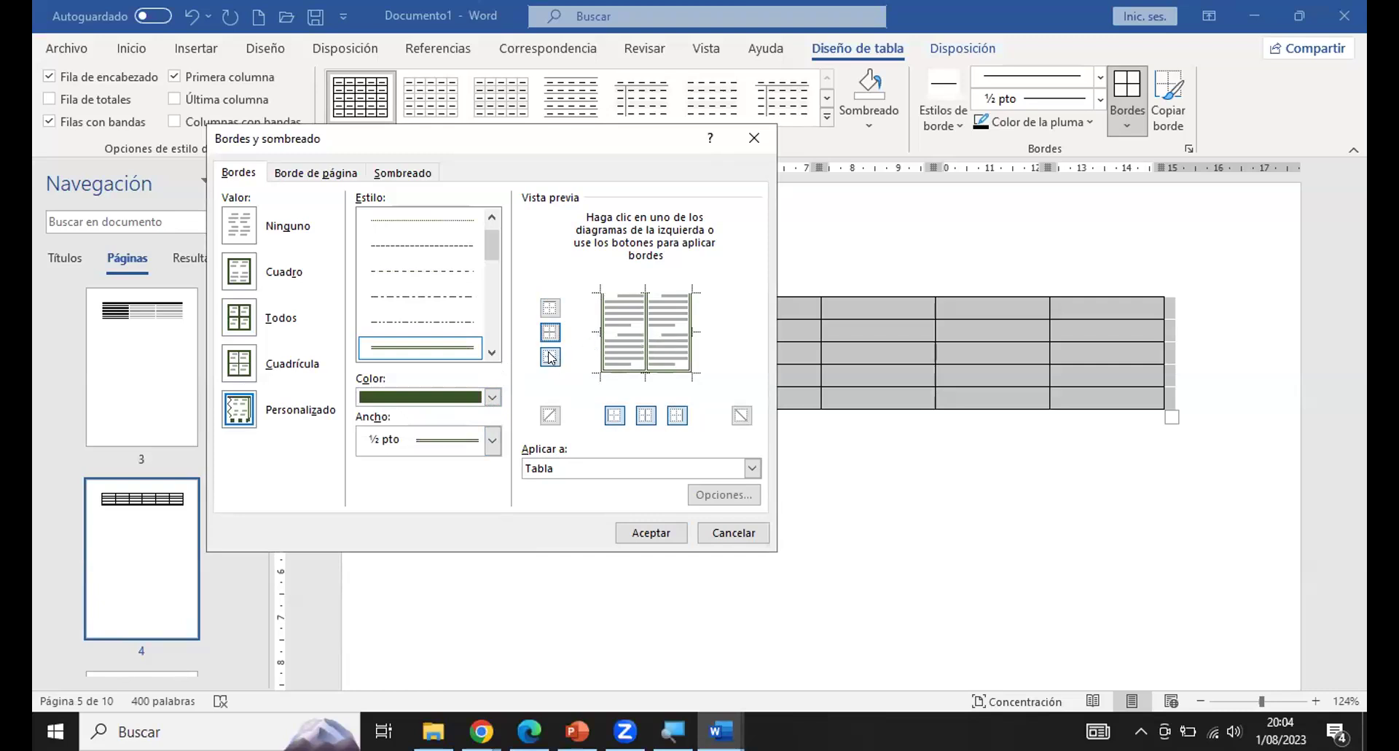
{"action": "left_click", "coordinate": [602, 370]}
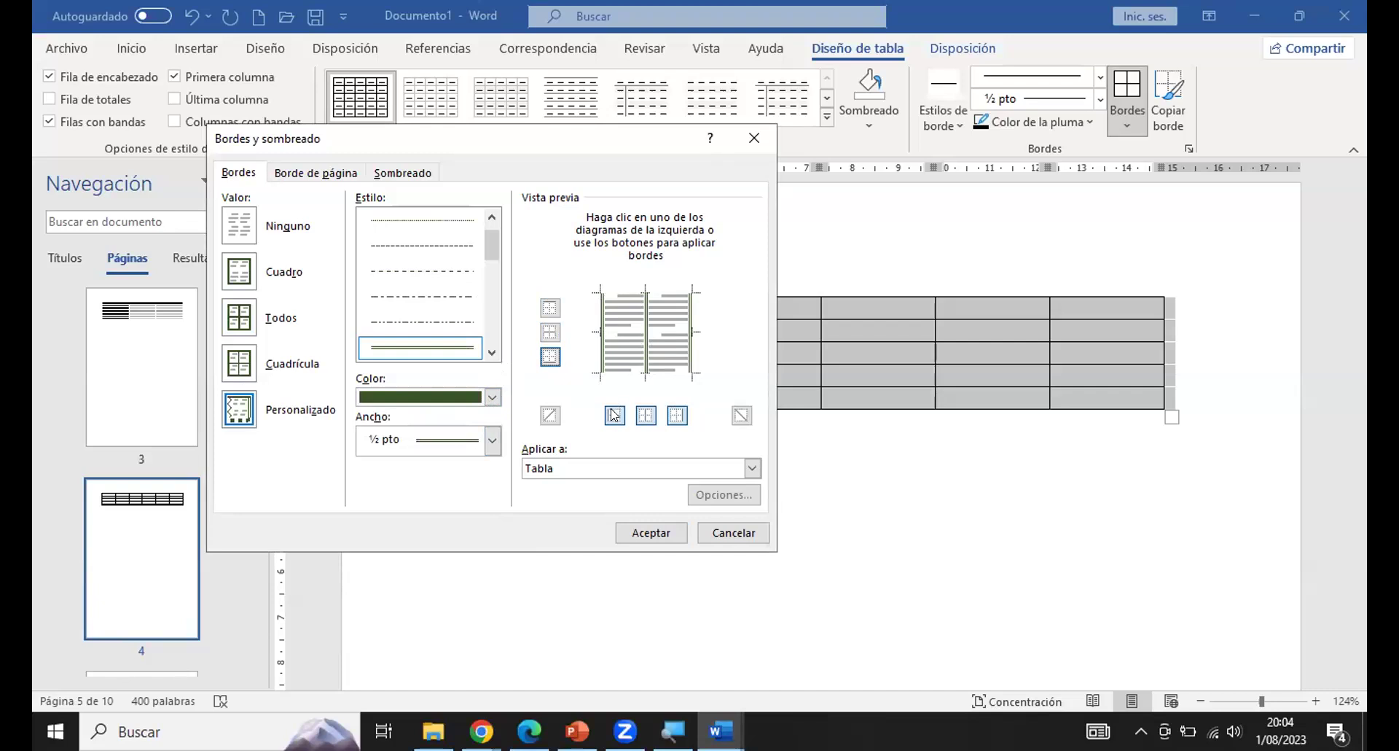
{"action": "left_click", "coordinate": [612, 335]}
{"action": "left_click", "coordinate": [644, 415]}
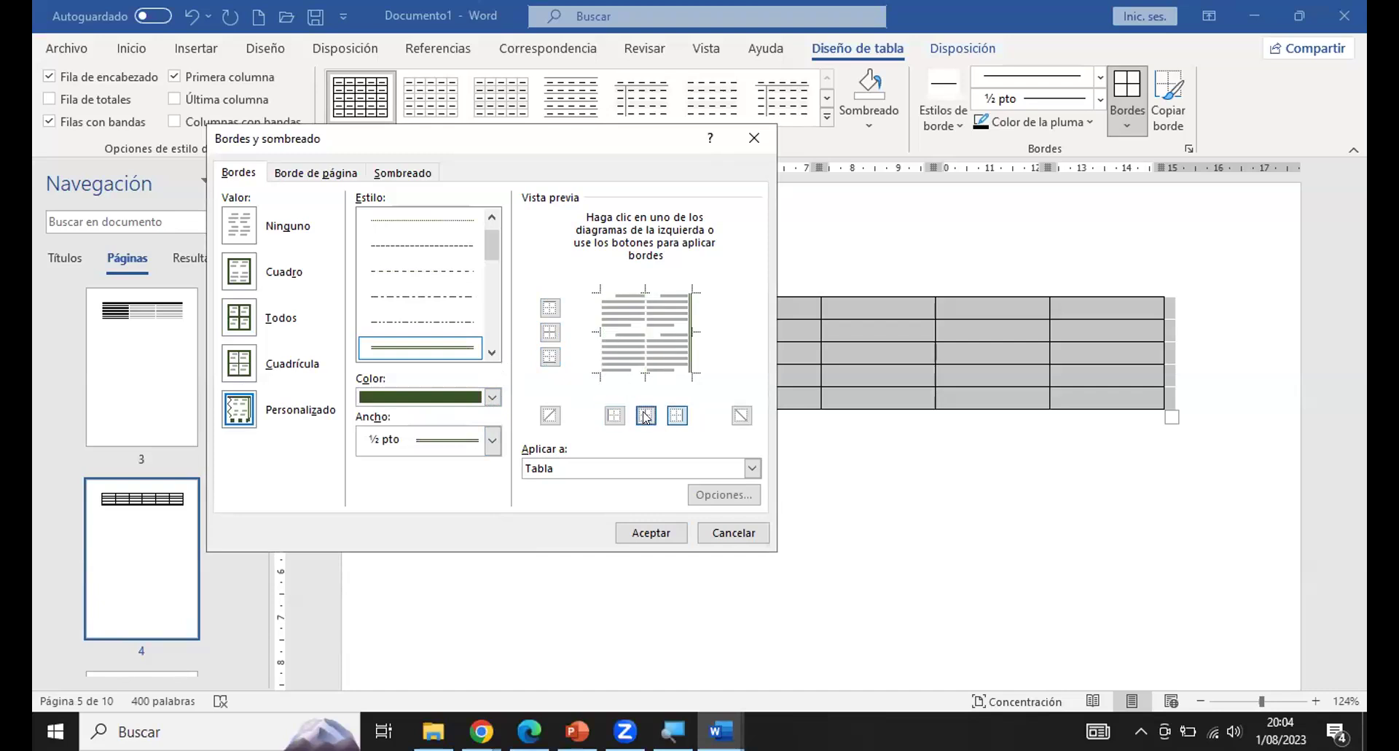
{"action": "left_click", "coordinate": [676, 415]}
Try border widths of ¾ pt, 1½ pt and 2¼ pt, and settle on 1½ pt.
{"action": "left_click", "coordinate": [492, 440]}
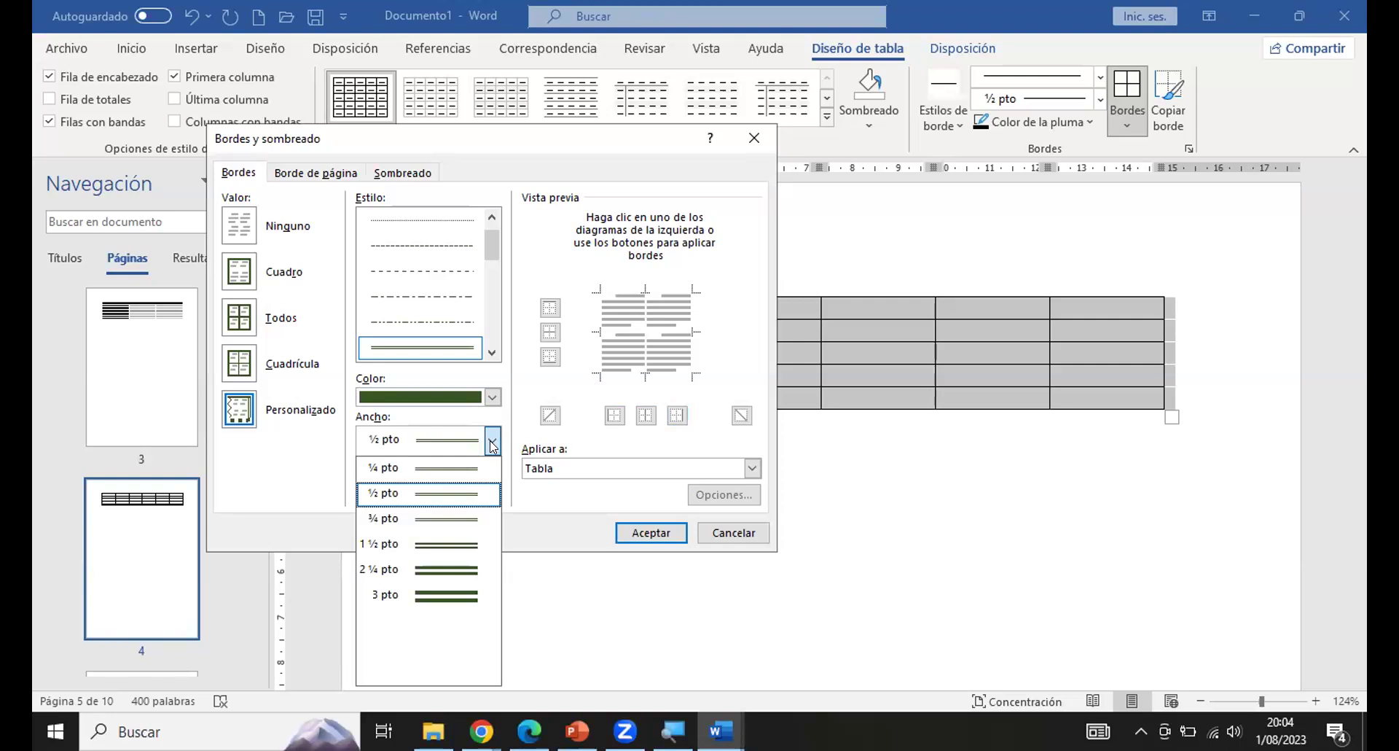
{"action": "left_click", "coordinate": [447, 519]}
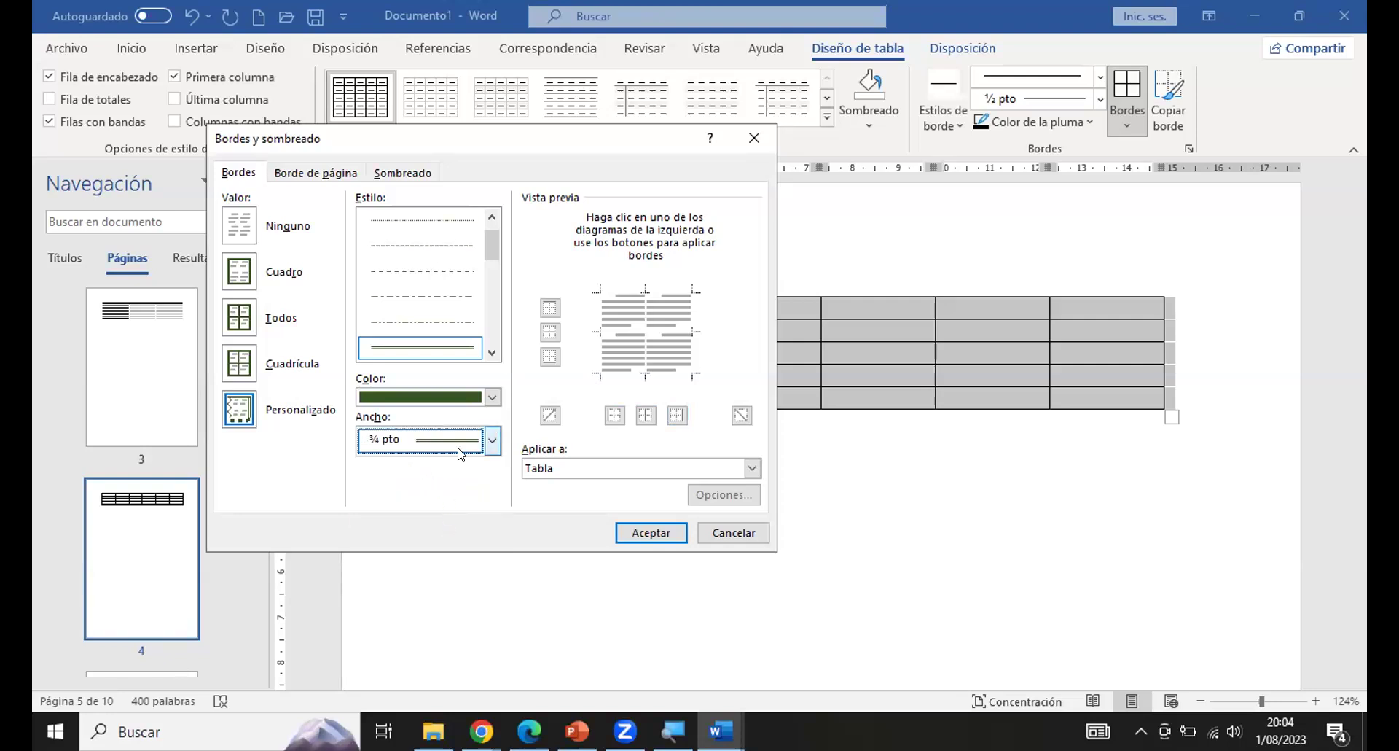
{"action": "left_click", "coordinate": [493, 441]}
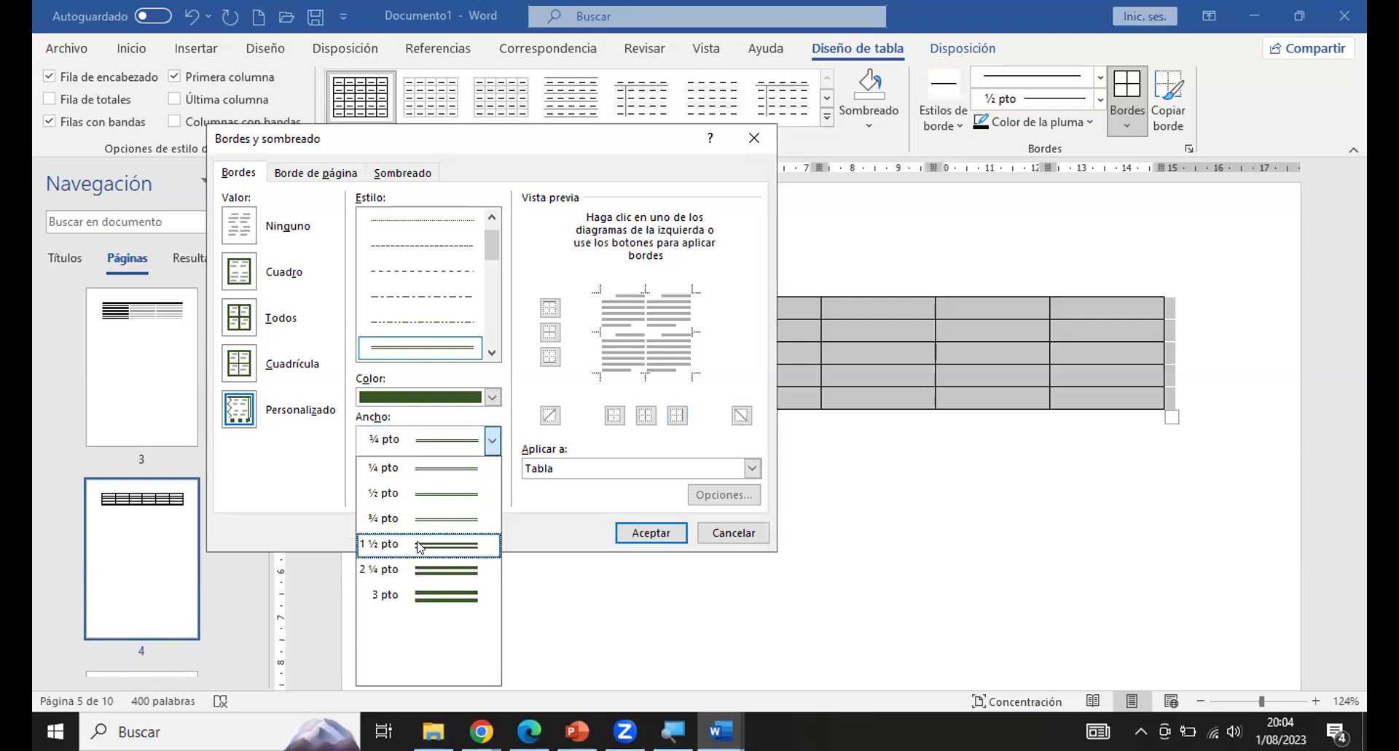
{"action": "left_click", "coordinate": [421, 545]}
{"action": "left_click", "coordinate": [493, 442]}
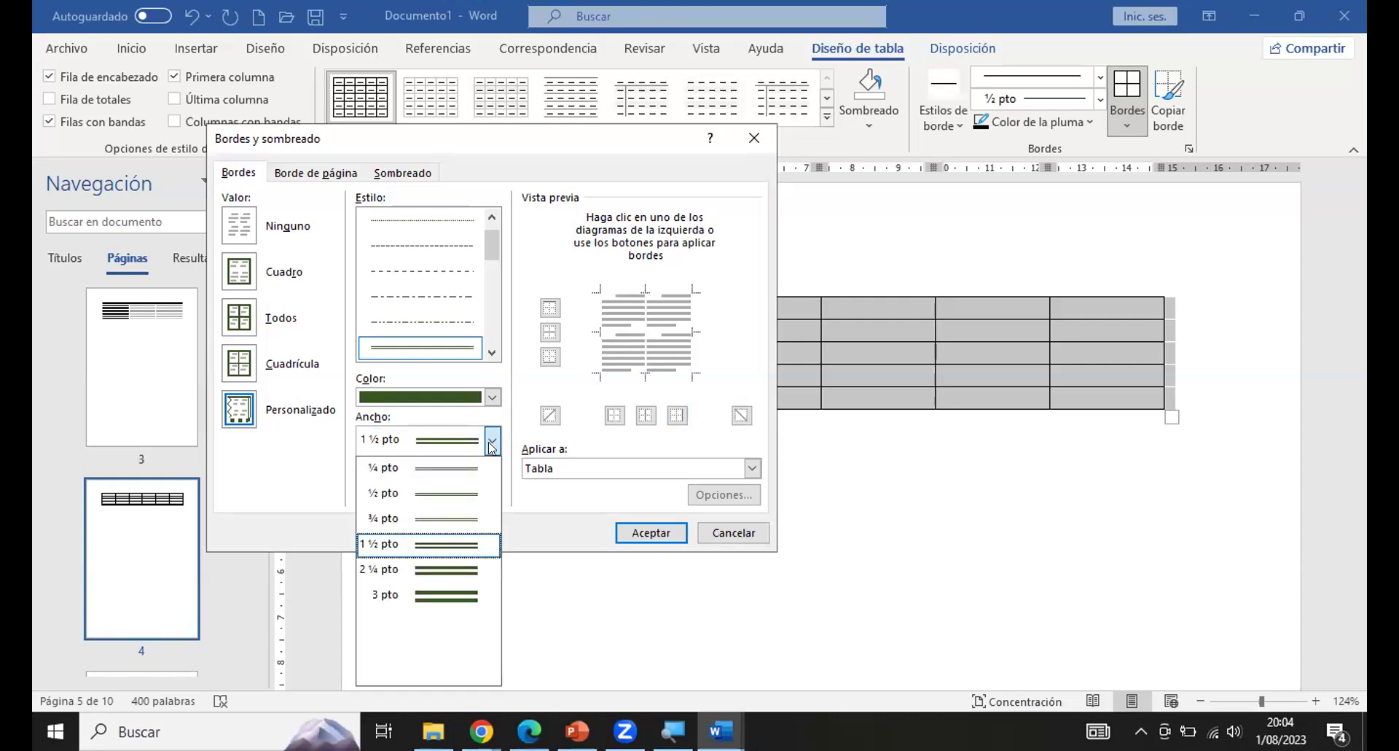
{"action": "left_click", "coordinate": [428, 570]}
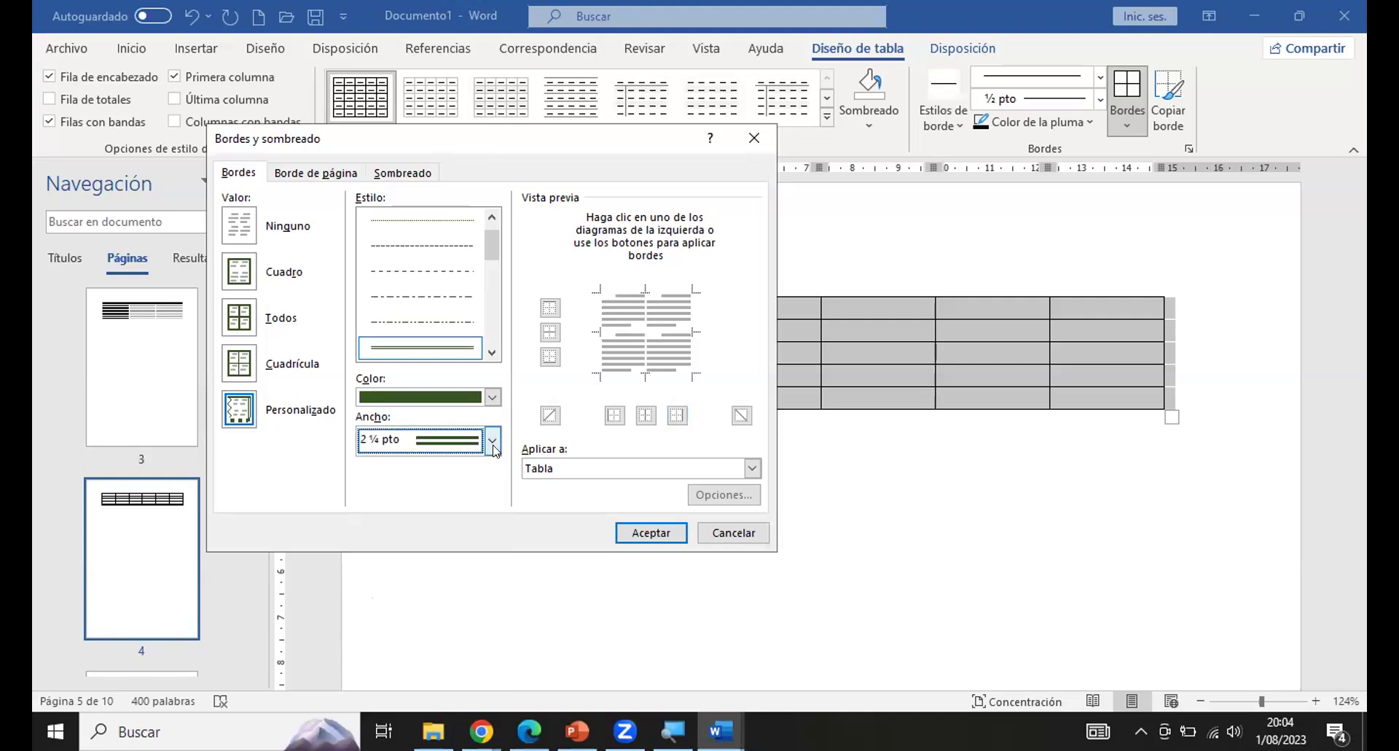
{"action": "left_click", "coordinate": [492, 440]}
{"action": "left_click", "coordinate": [434, 543]}
Add the outer and inner borders back one by one in the preview and apply them to the table.
{"action": "left_click", "coordinate": [544, 314]}
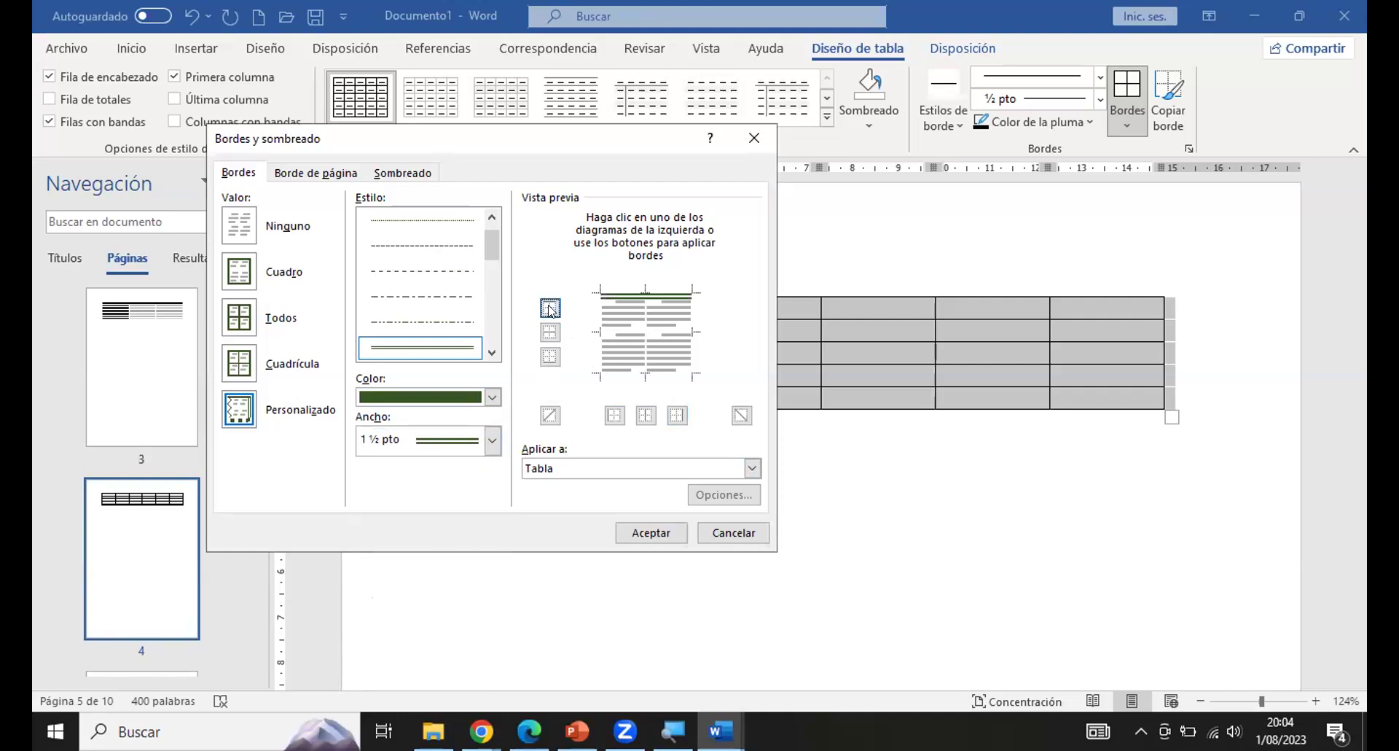
{"action": "left_click", "coordinate": [550, 334]}
{"action": "left_click", "coordinate": [551, 357]}
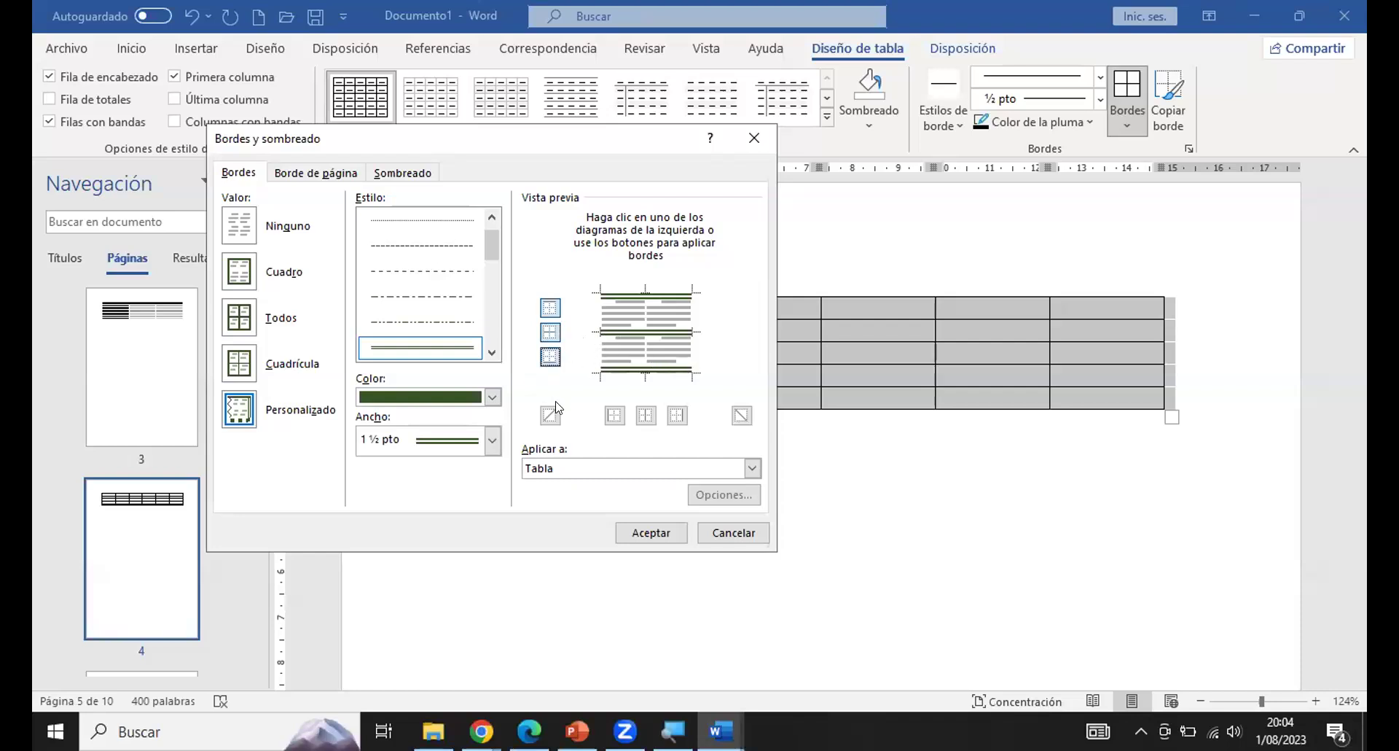
{"action": "left_click", "coordinate": [616, 416]}
{"action": "left_click", "coordinate": [646, 416]}
{"action": "left_click", "coordinate": [677, 415]}
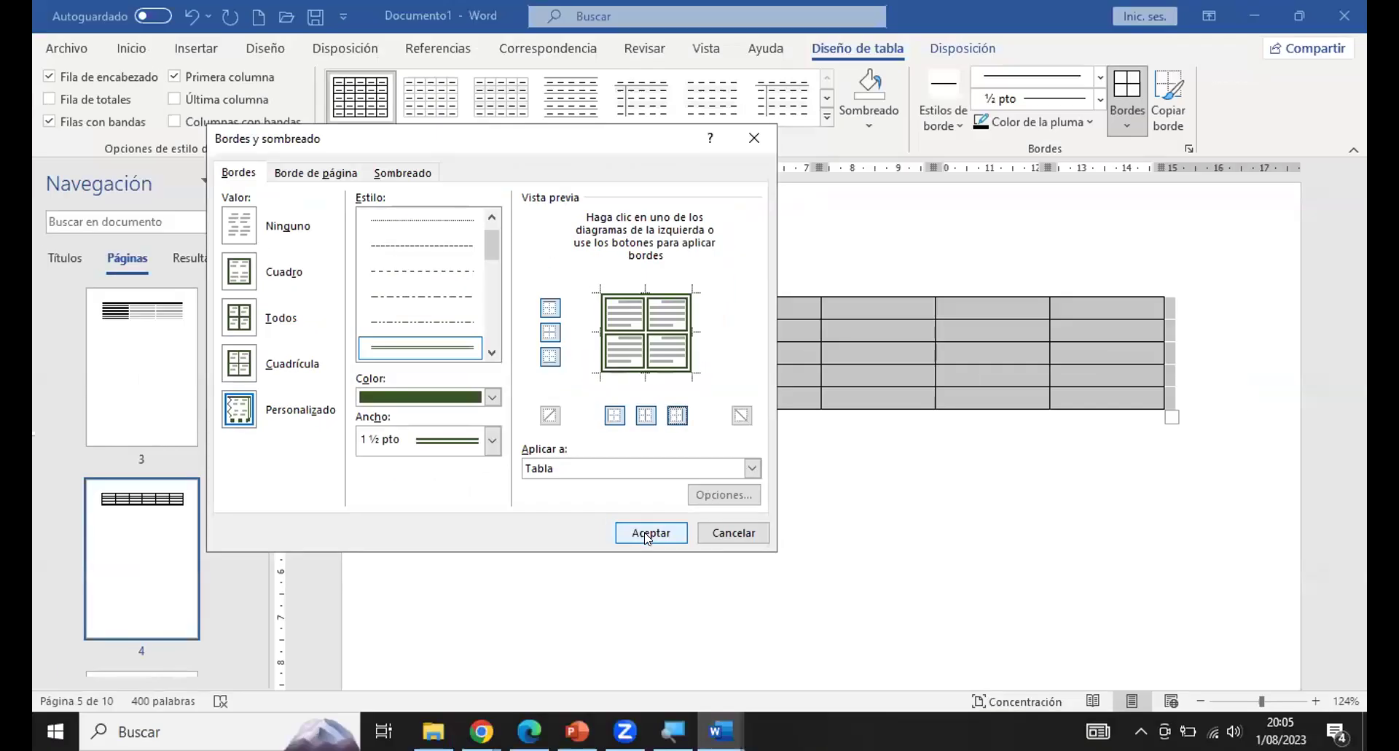
{"action": "left_click", "coordinate": [646, 537]}
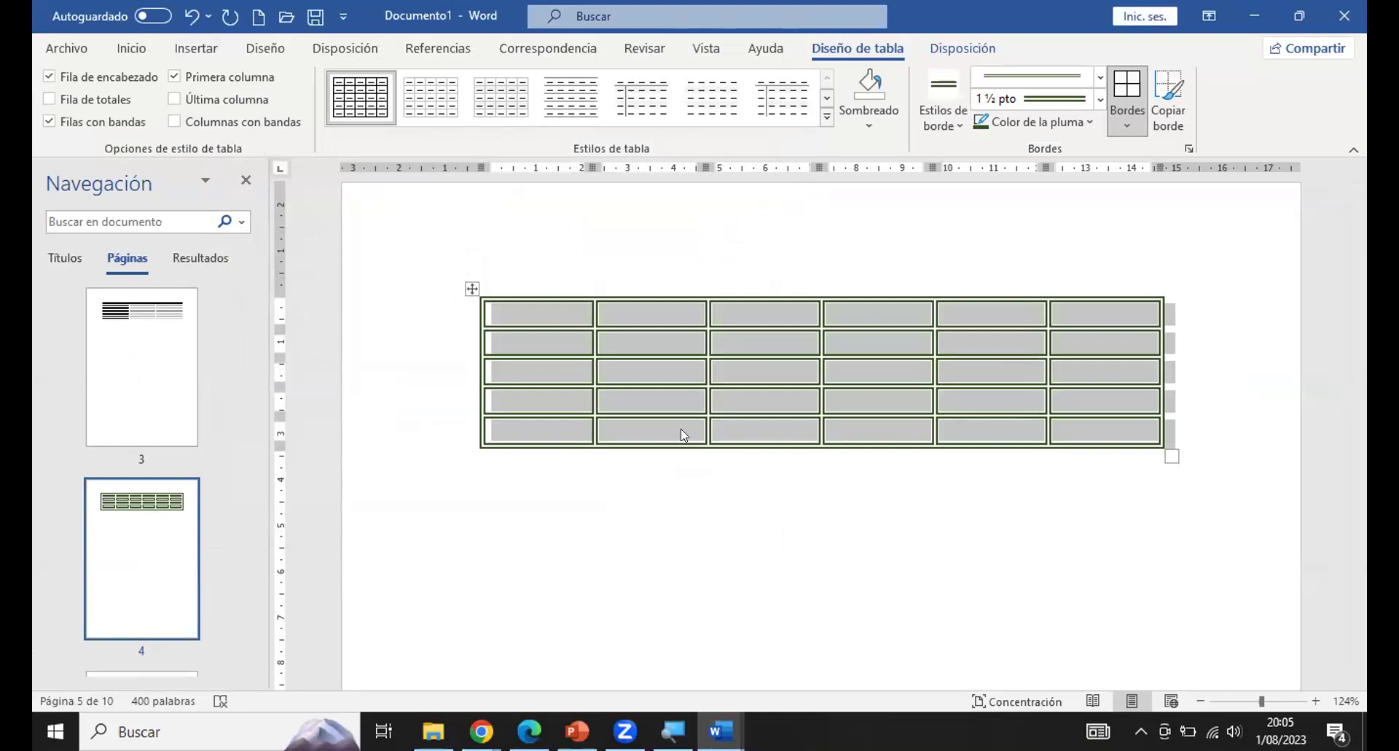
Move the green-bordered table slightly up and resize it to about 15 cm wide and 5 cm tall.
{"action": "left_click", "coordinate": [782, 367]}
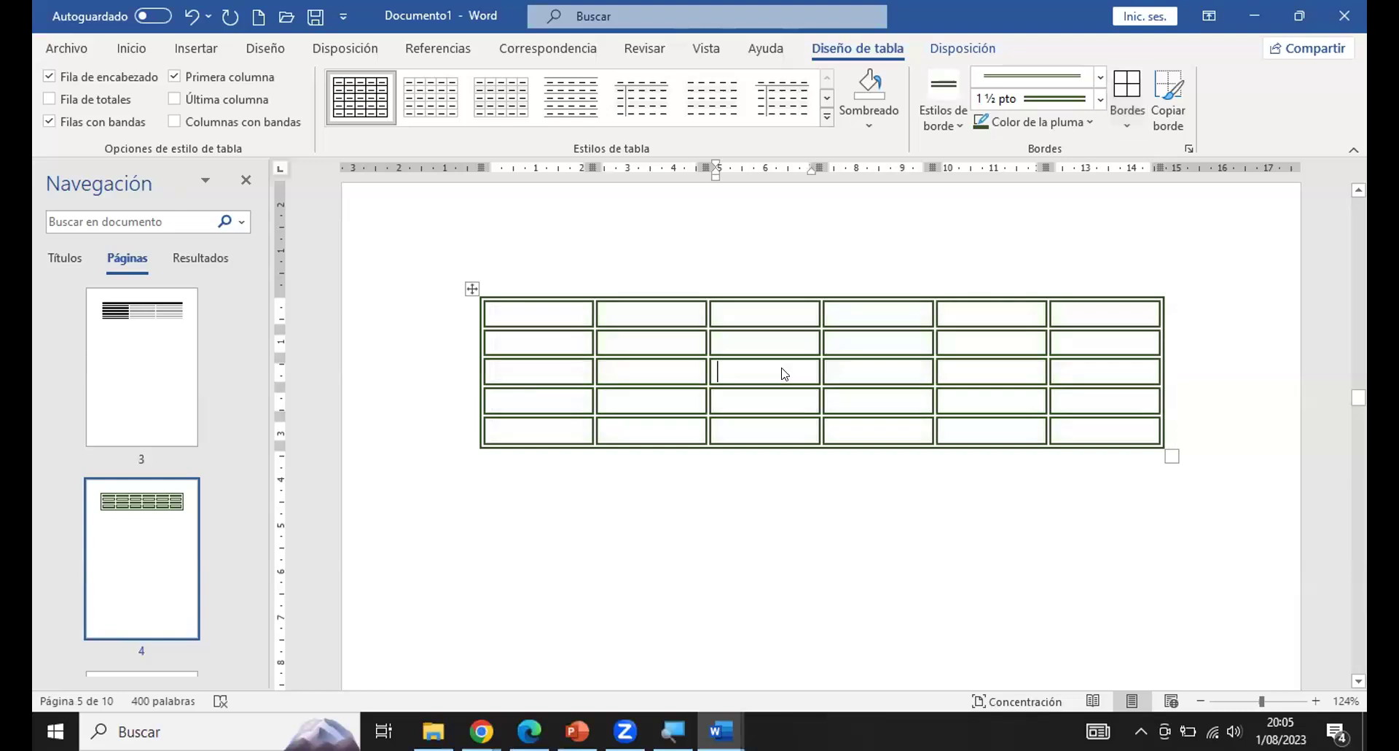
{"action": "left_click", "coordinate": [471, 286]}
{"action": "left_click_drag", "start_coordinate": [471, 287], "coordinate": [457, 259]}
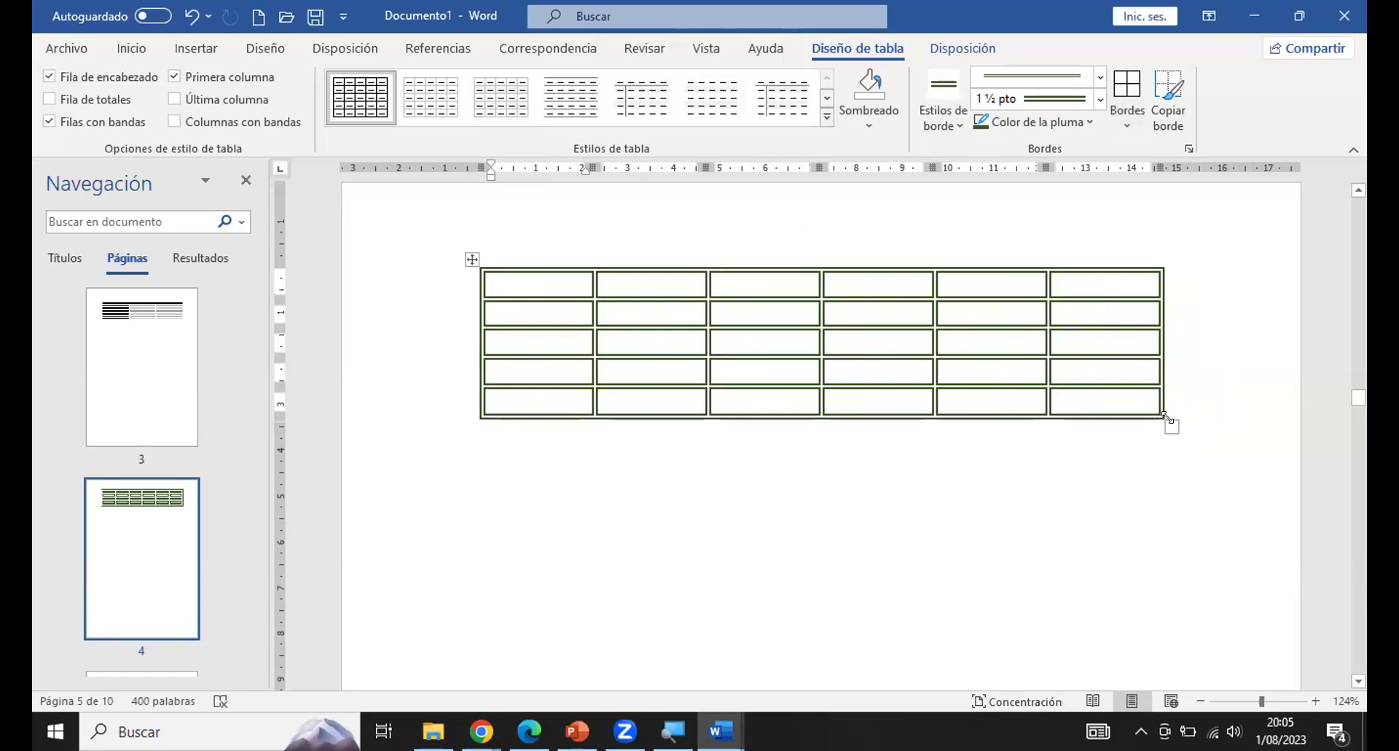
{"action": "left_click_drag", "start_coordinate": [1166, 415], "coordinate": [955, 419]}
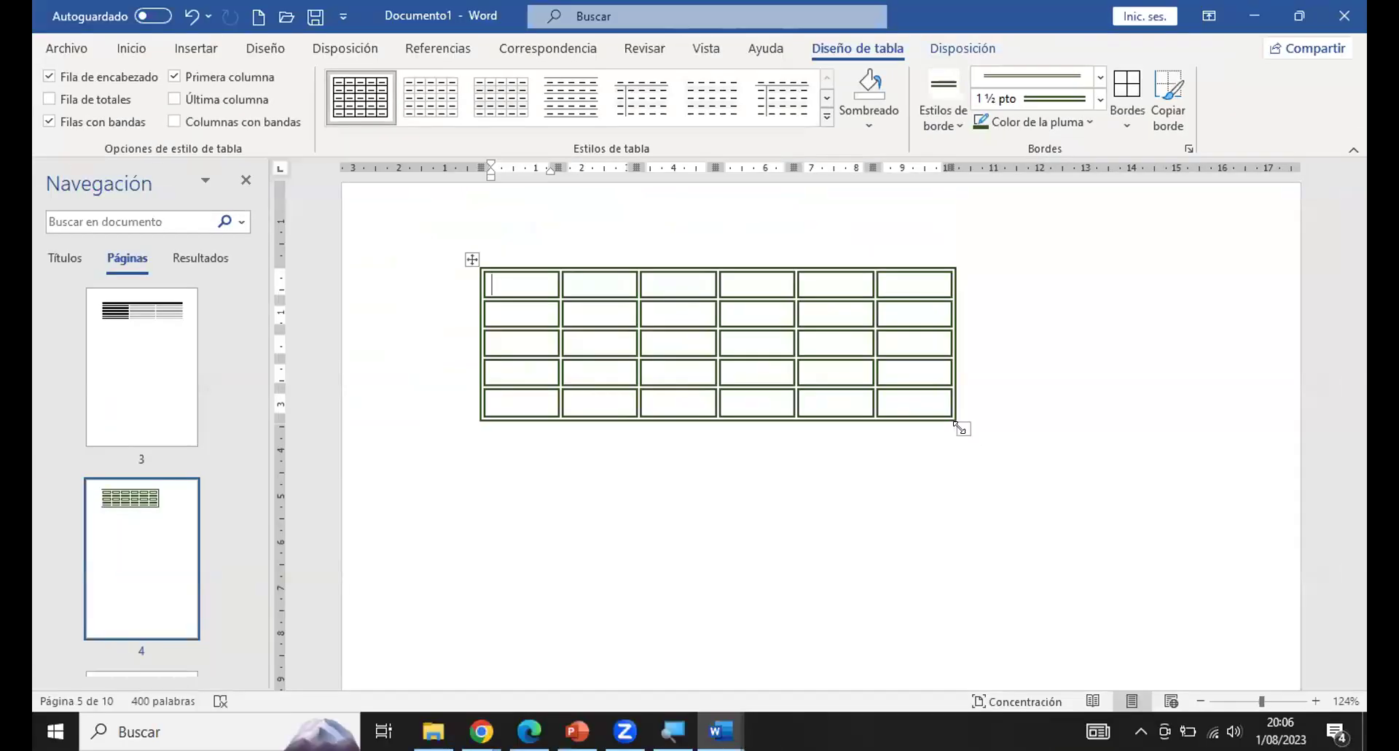
{"action": "left_click_drag", "start_coordinate": [959, 427], "coordinate": [1174, 529]}
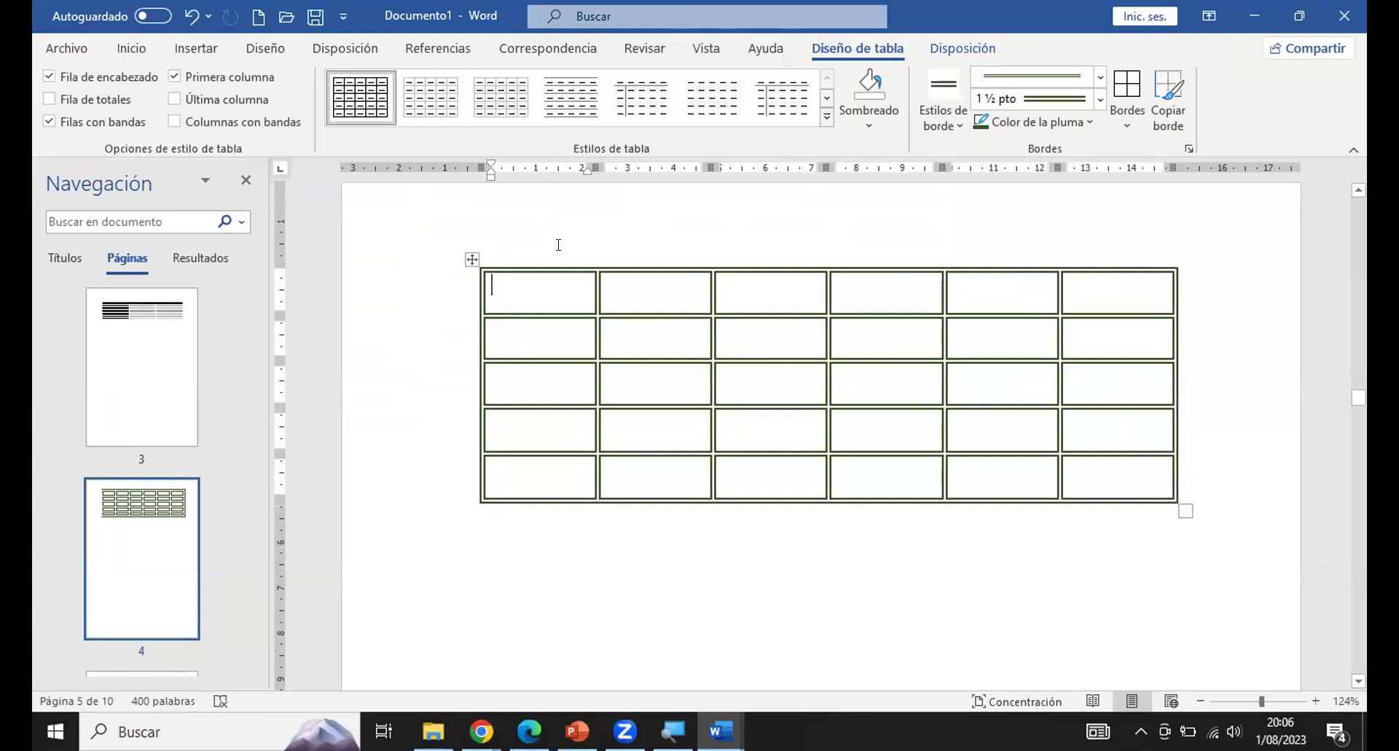
Enlarge the black and grey table on page 3 to about 17 cm wide and select the whole table.
{"action": "left_click", "coordinate": [165, 347]}
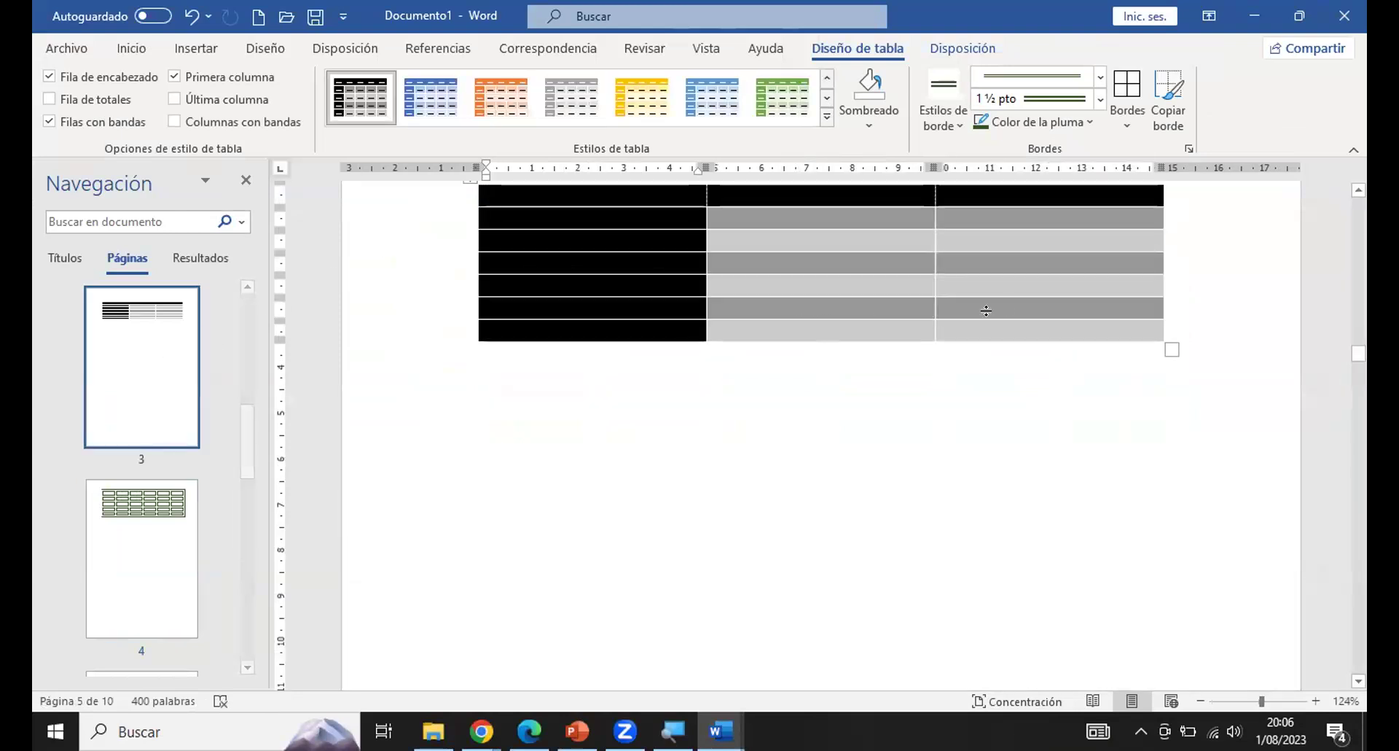
{"action": "scroll", "coordinate": [1227, 325], "scroll_direction": "up", "scroll_amount": 2}
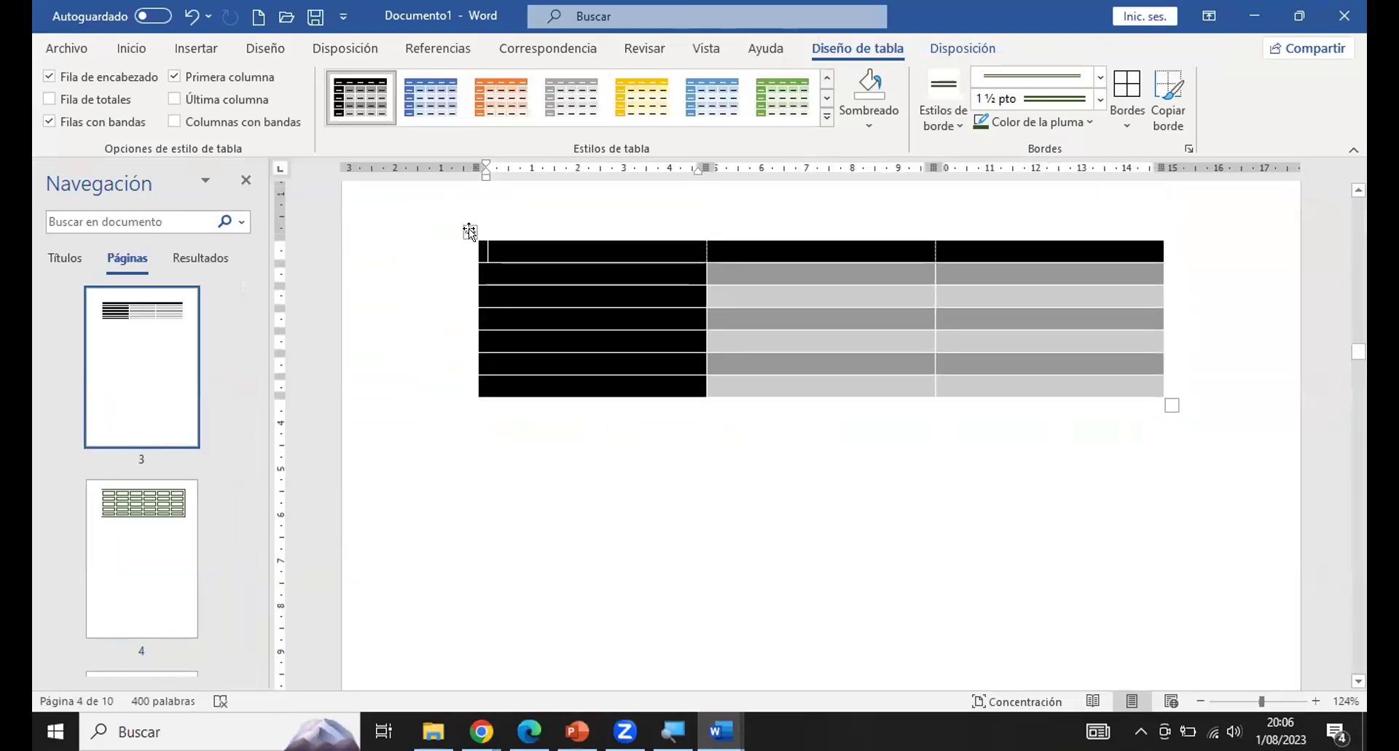
{"action": "left_click_drag", "start_coordinate": [1170, 402], "coordinate": [1248, 501]}
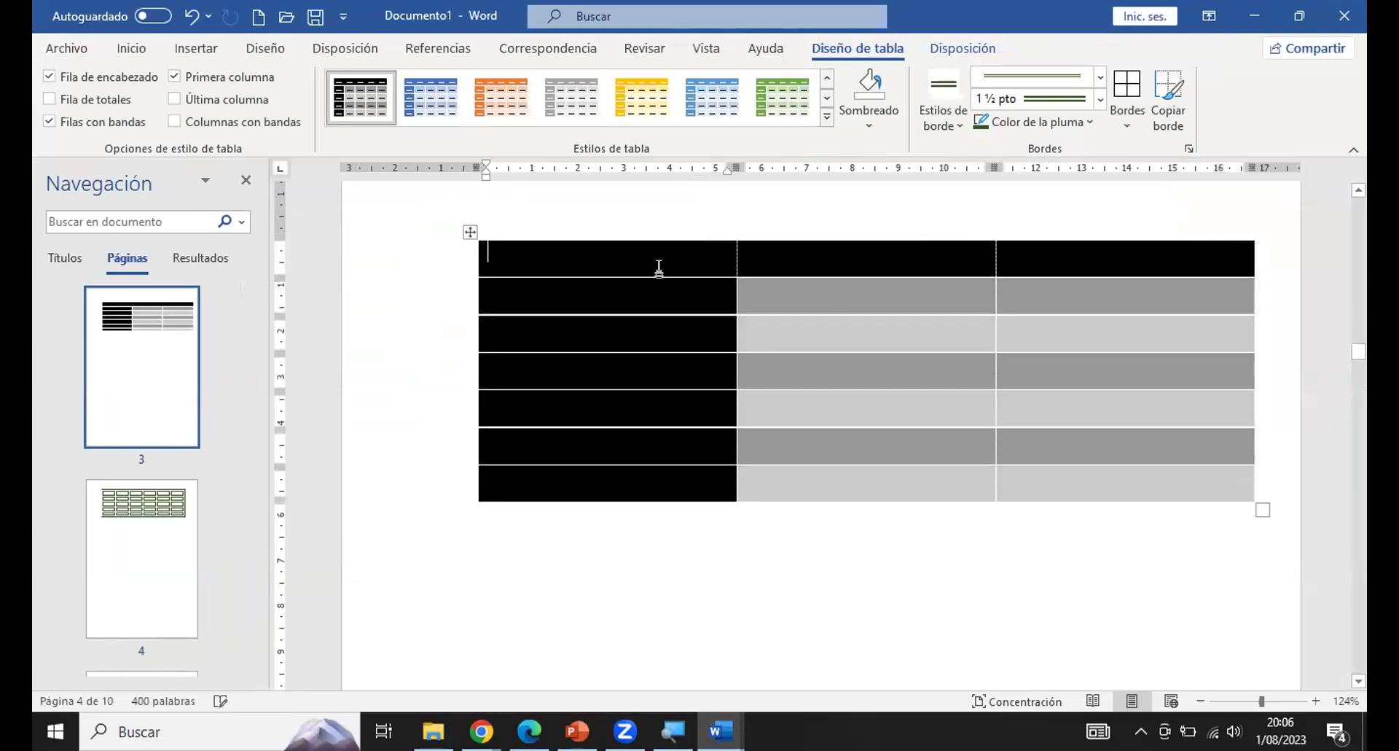
{"action": "left_click", "coordinate": [470, 232]}
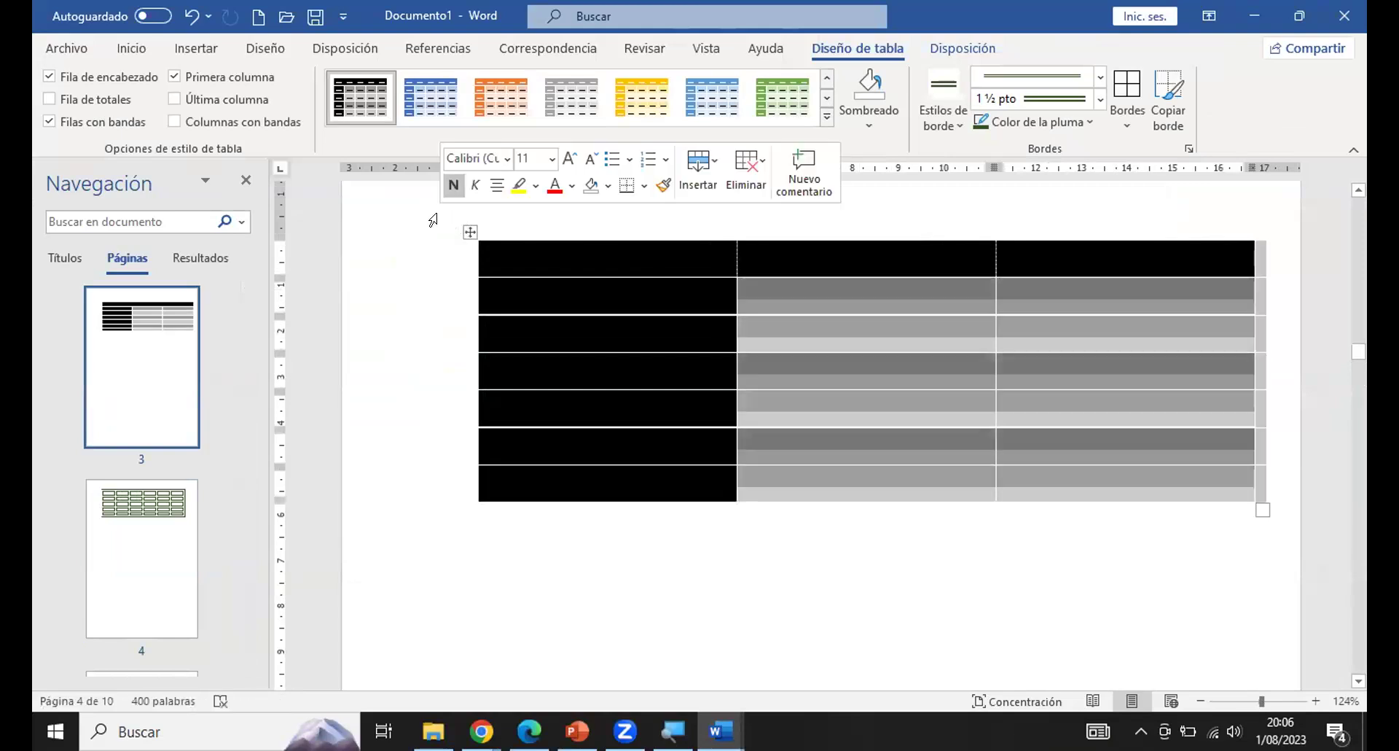
{"action": "left_click", "coordinate": [466, 228]}
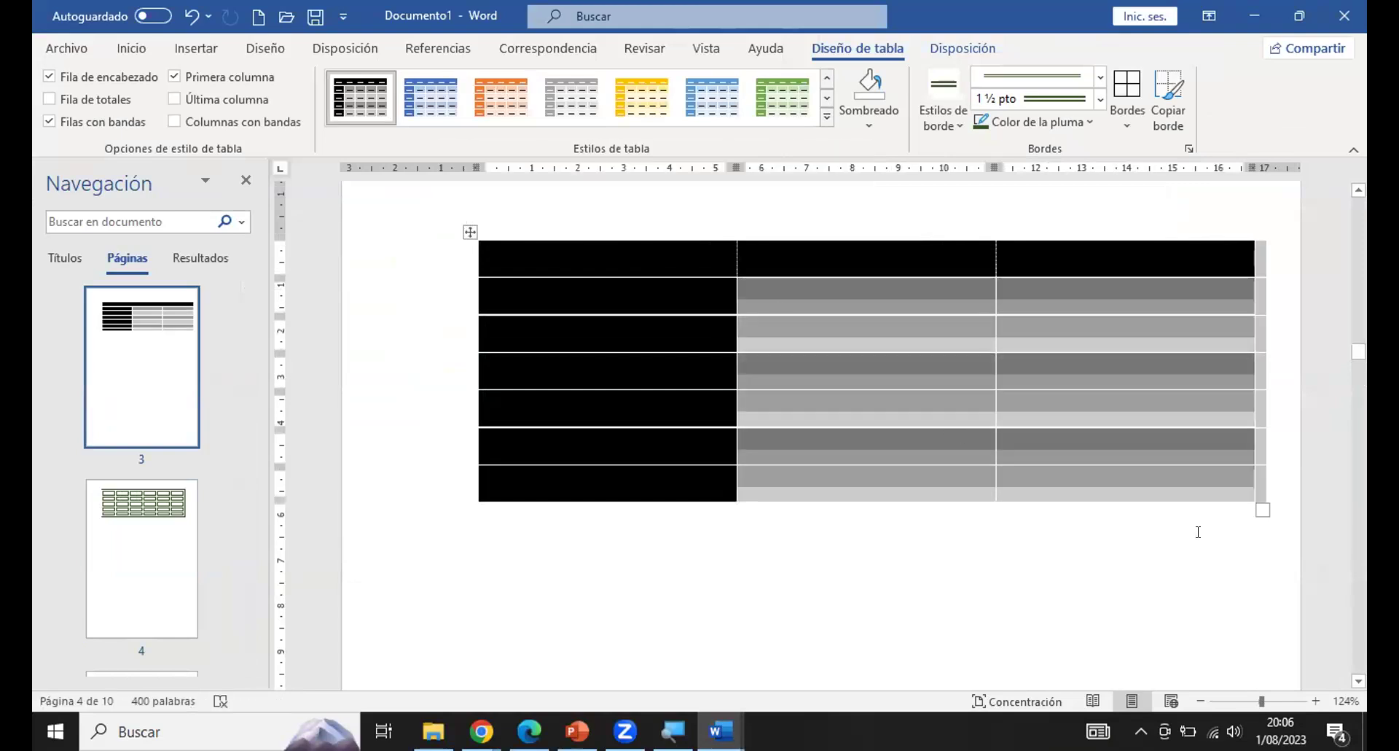
Shade the whole green-bordered table on page 4 with Verde, Énfasis 6, Claro 60%.
{"action": "left_click", "coordinate": [161, 513]}
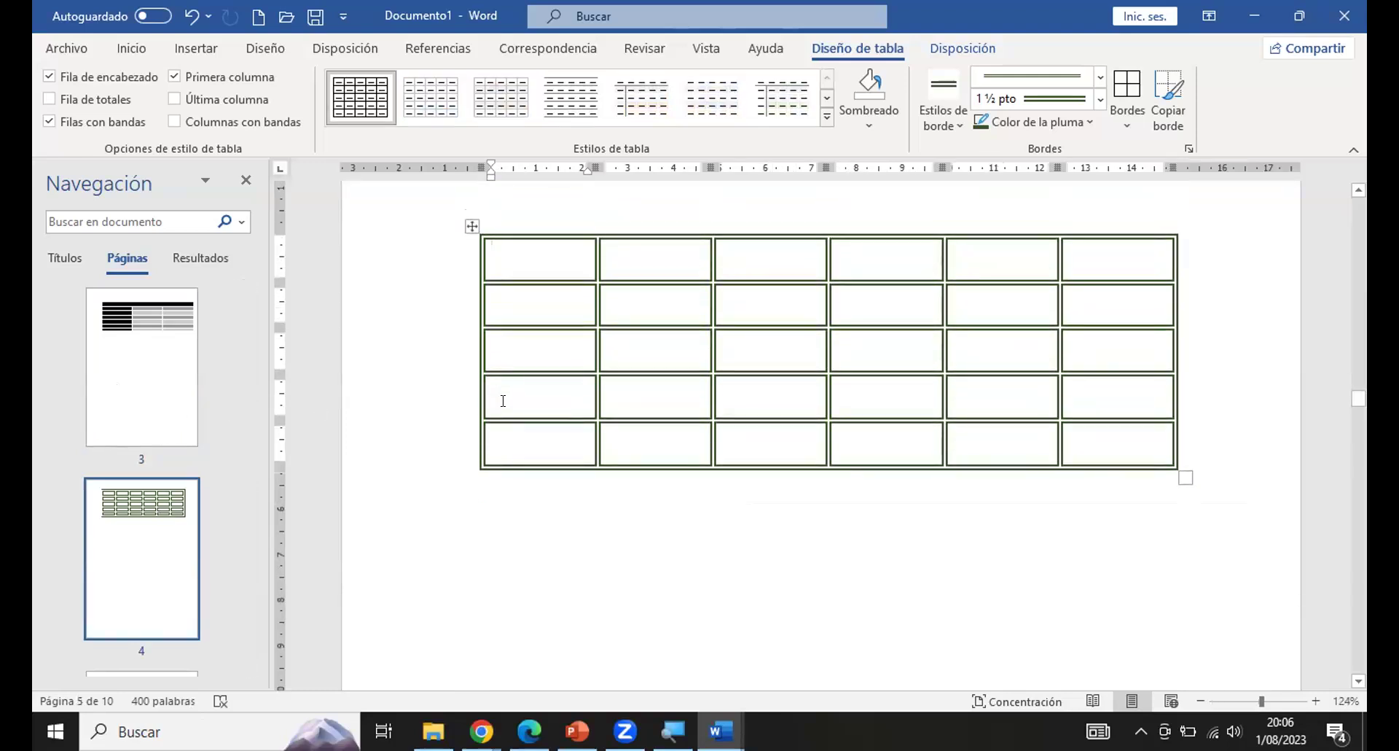
{"action": "left_click", "coordinate": [466, 227]}
{"action": "left_click", "coordinate": [869, 127]}
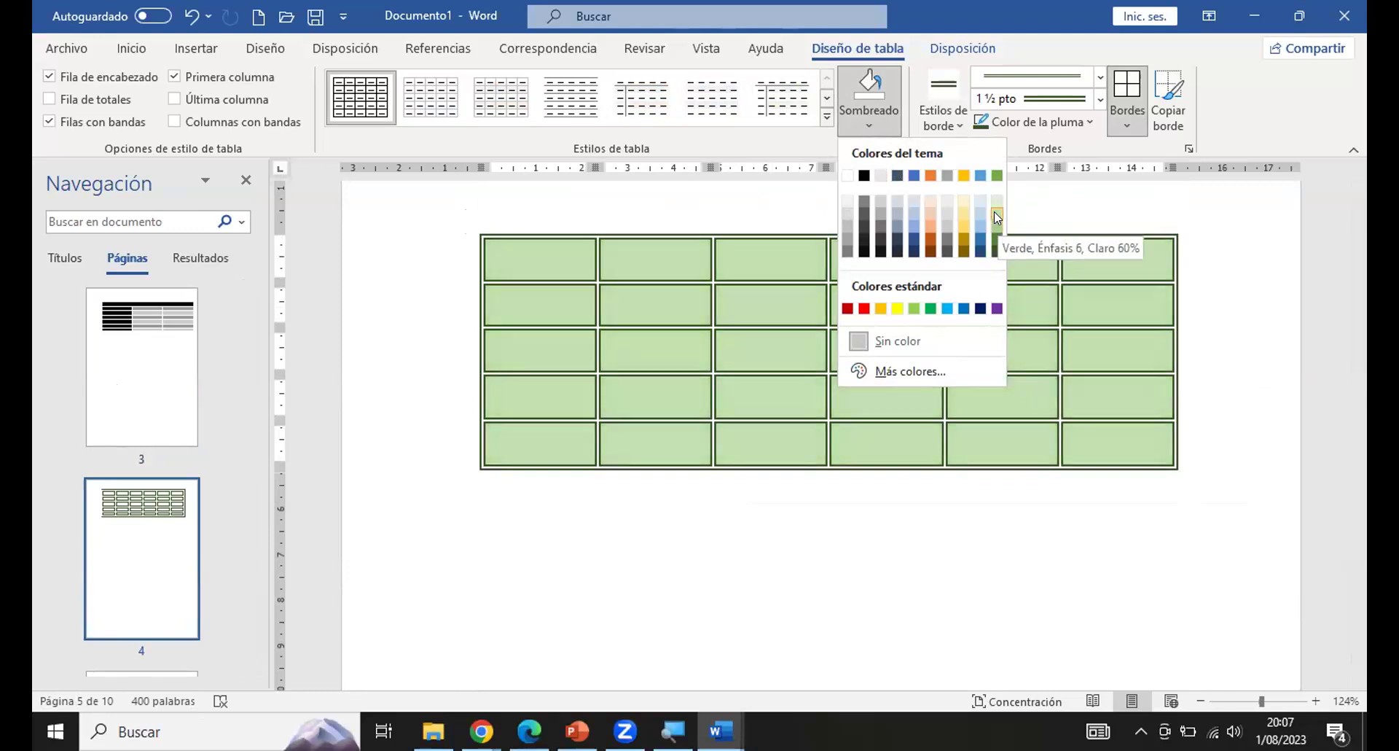
{"action": "left_click", "coordinate": [994, 211]}
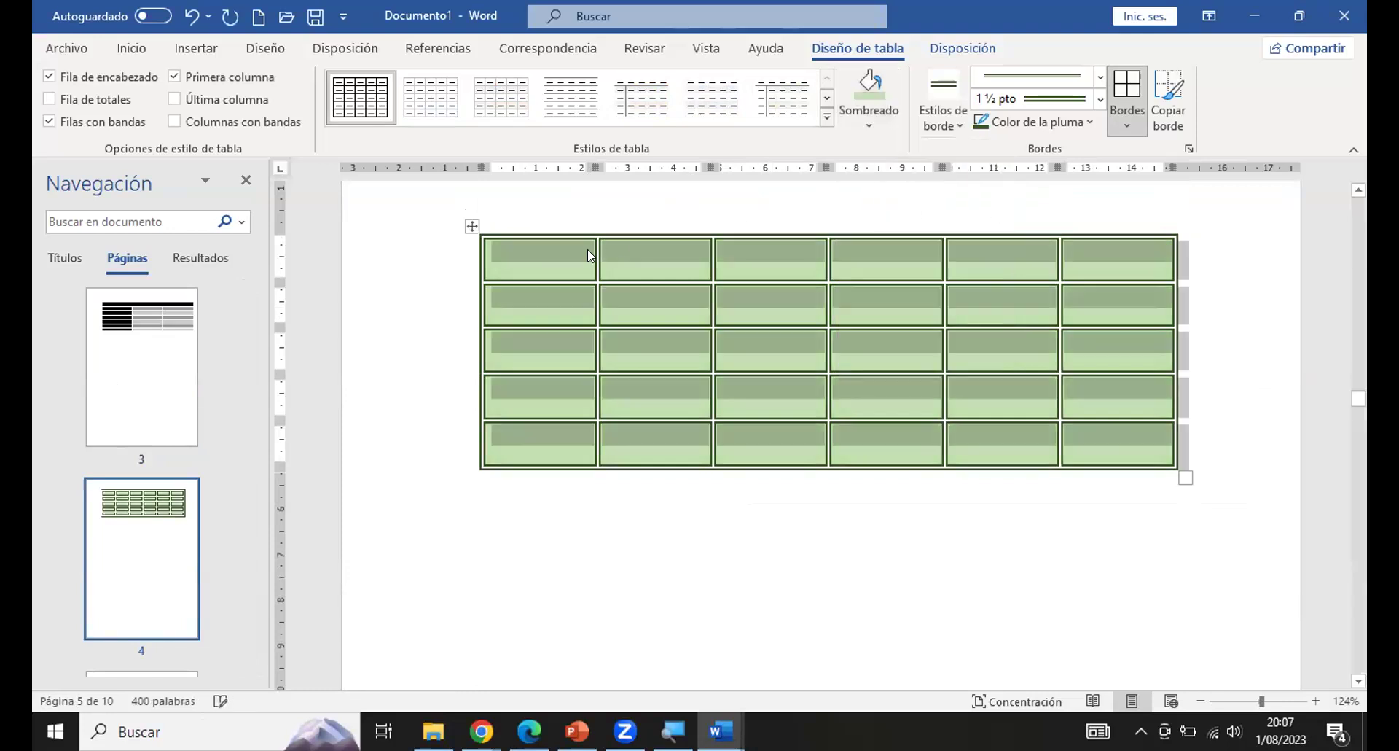
{"action": "left_click", "coordinate": [569, 259]}
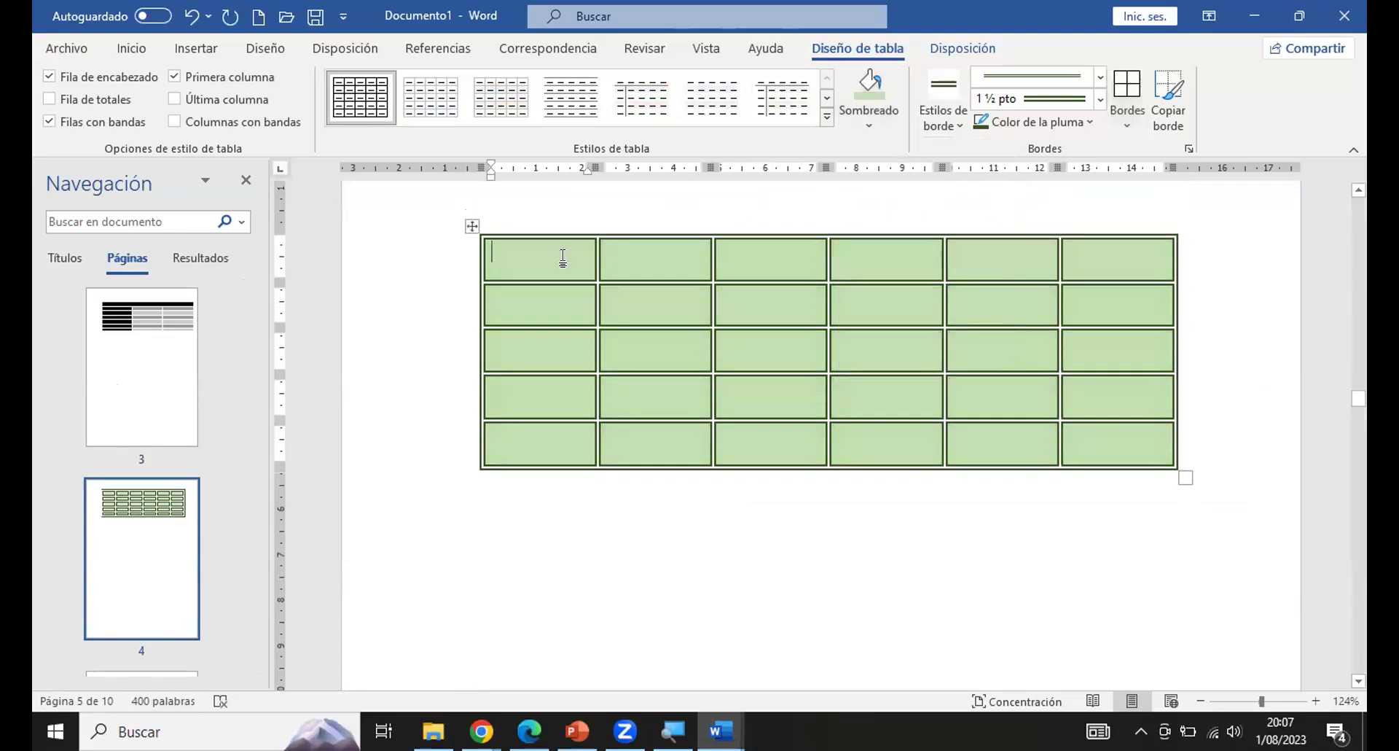
{"action": "left_click", "coordinate": [637, 258]}
{"action": "left_click", "coordinate": [784, 257]}
{"action": "left_click", "coordinate": [962, 251]}
{"action": "left_click", "coordinate": [1088, 264]}
{"action": "left_click", "coordinate": [514, 249]}
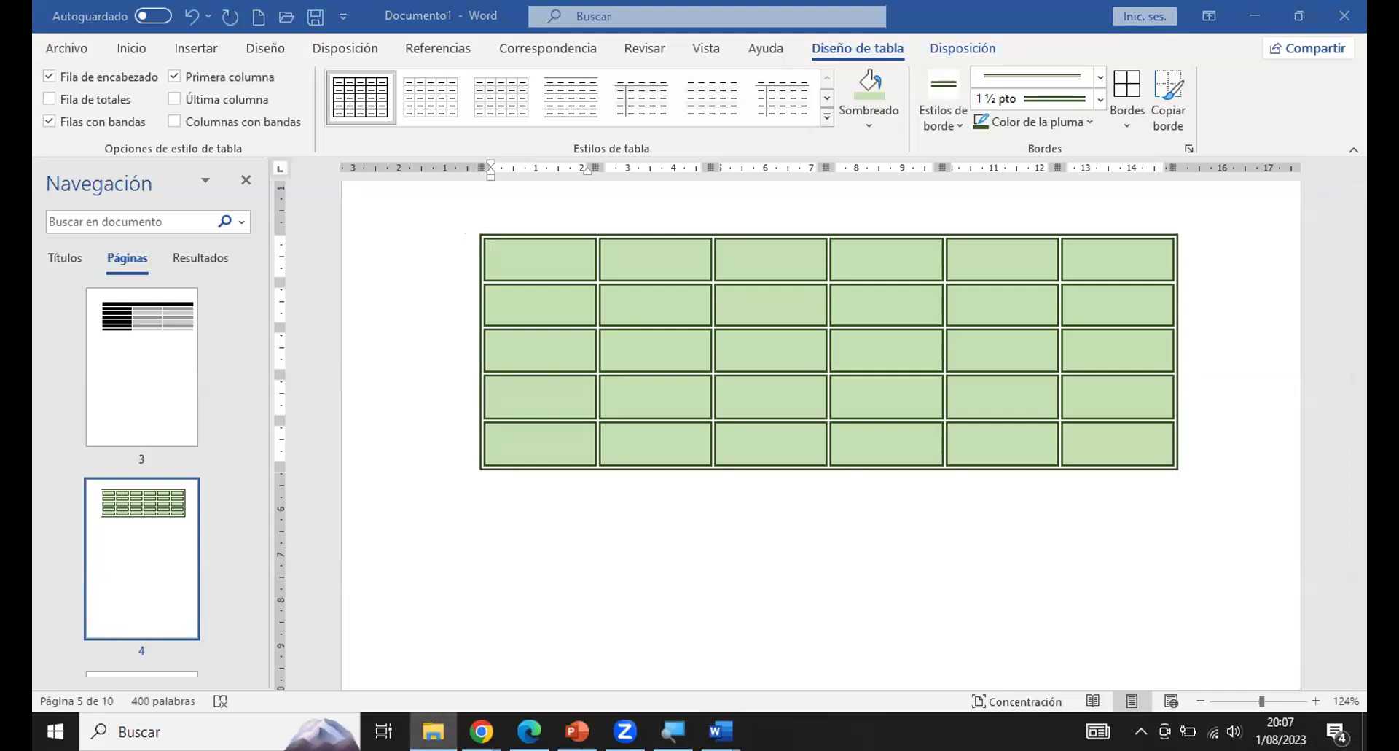
Switch to the PARRAFOS-TABLAS document, examine its examples of inserting, resizing and formatting tables, and return to Documento1.
{"action": "key", "text": "alt+Tab"}
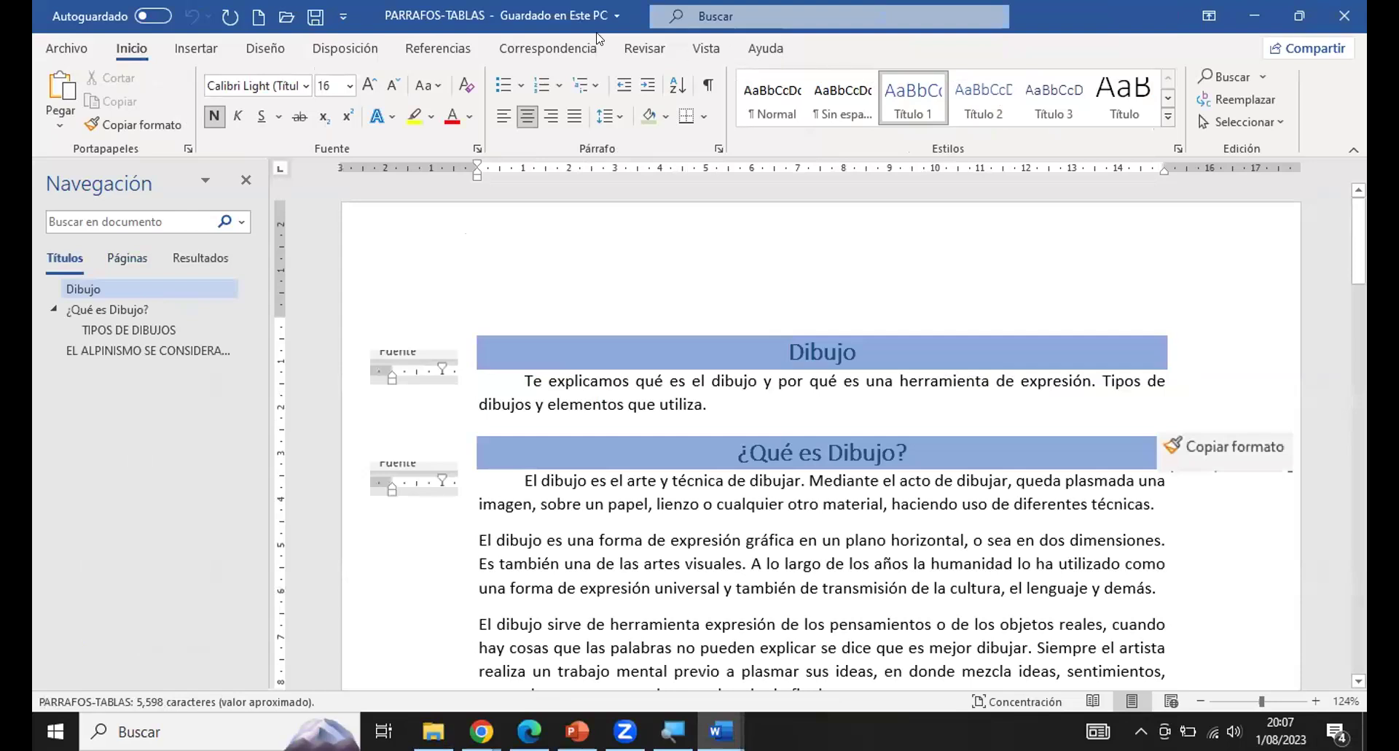
{"action": "scroll", "coordinate": [841, 343], "scroll_direction": "down", "scroll_amount": 8}
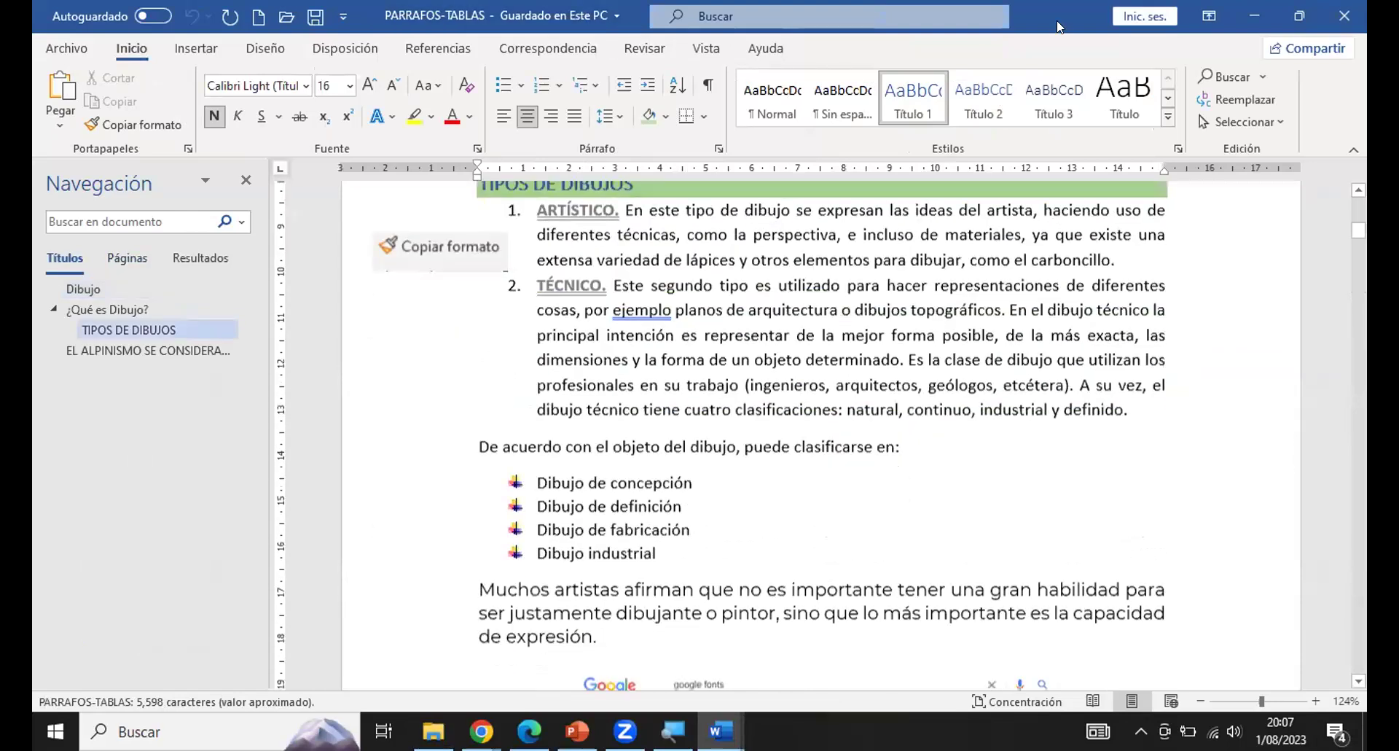
{"action": "scroll", "coordinate": [841, 343], "scroll_direction": "up", "scroll_amount": 8}
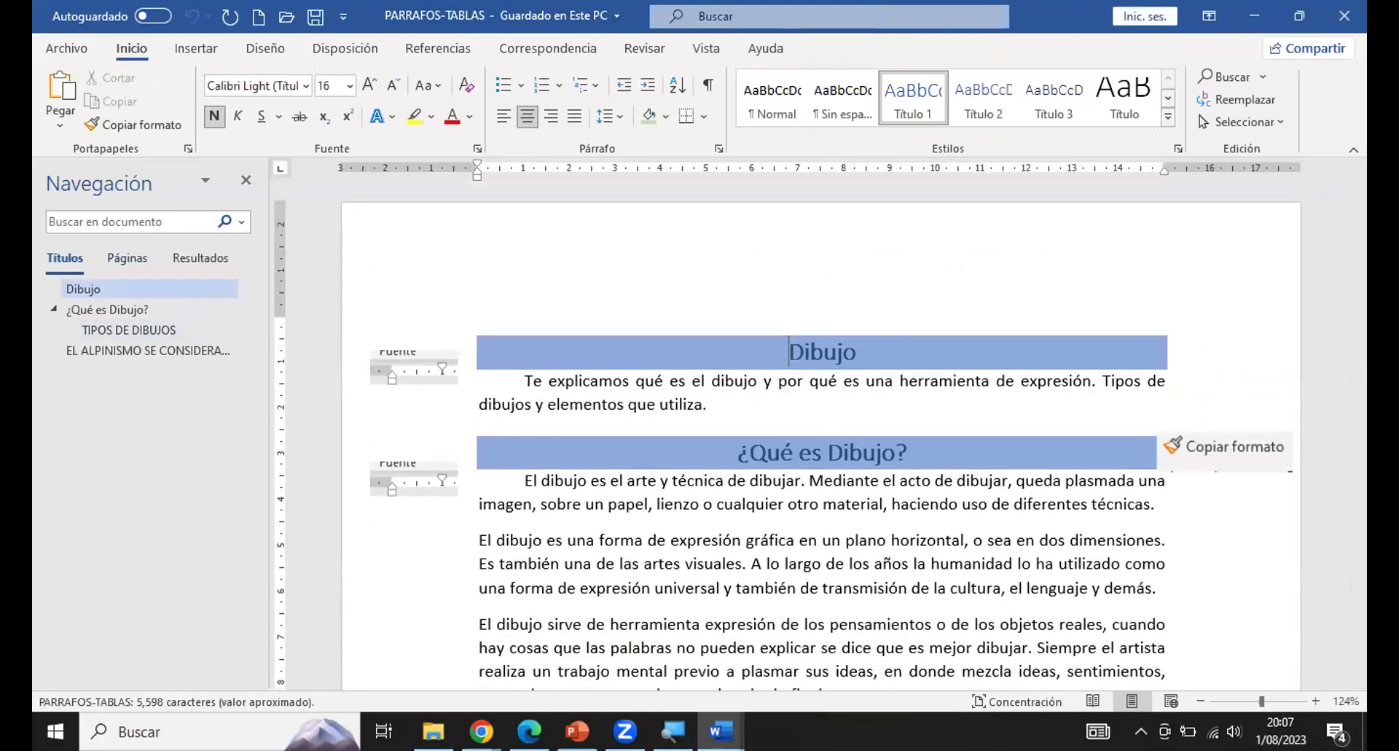
{"action": "key", "text": "alt+Tab"}
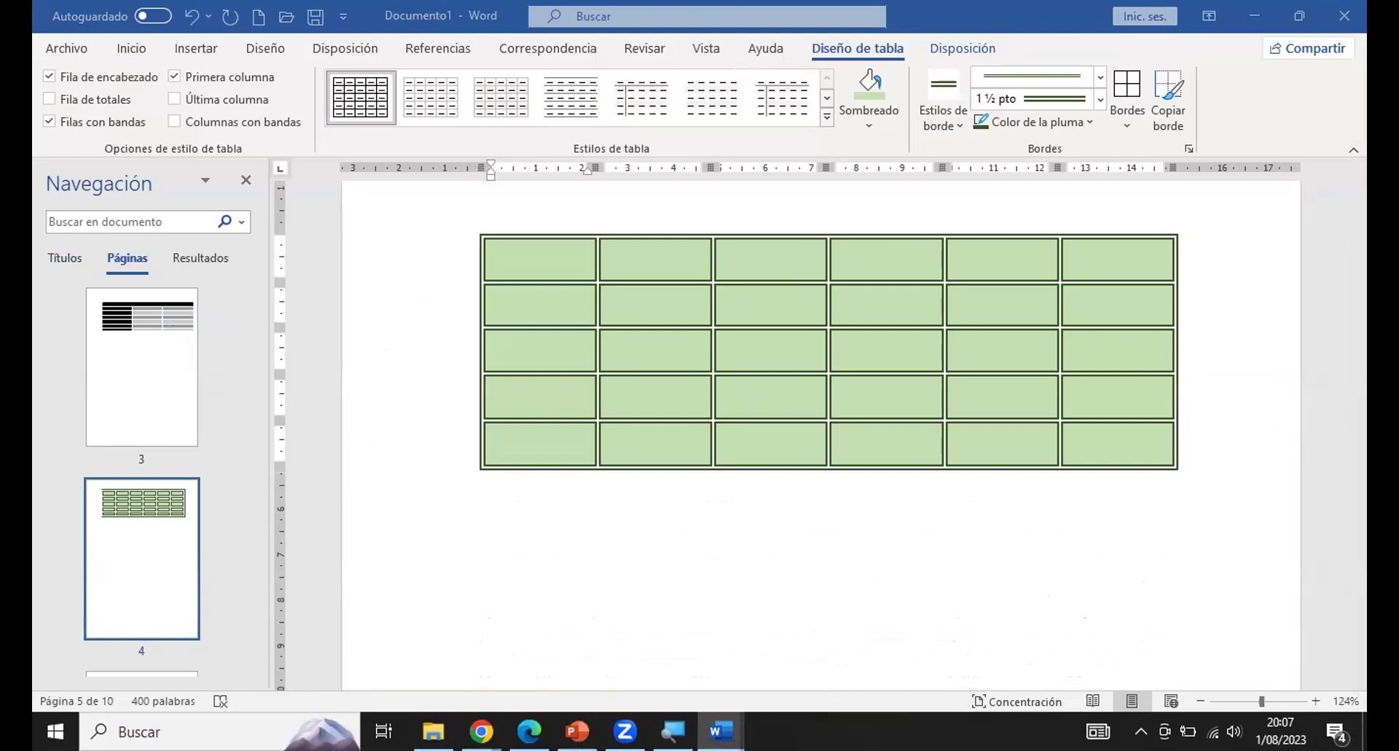
{"action": "key", "text": "alt+Tab"}
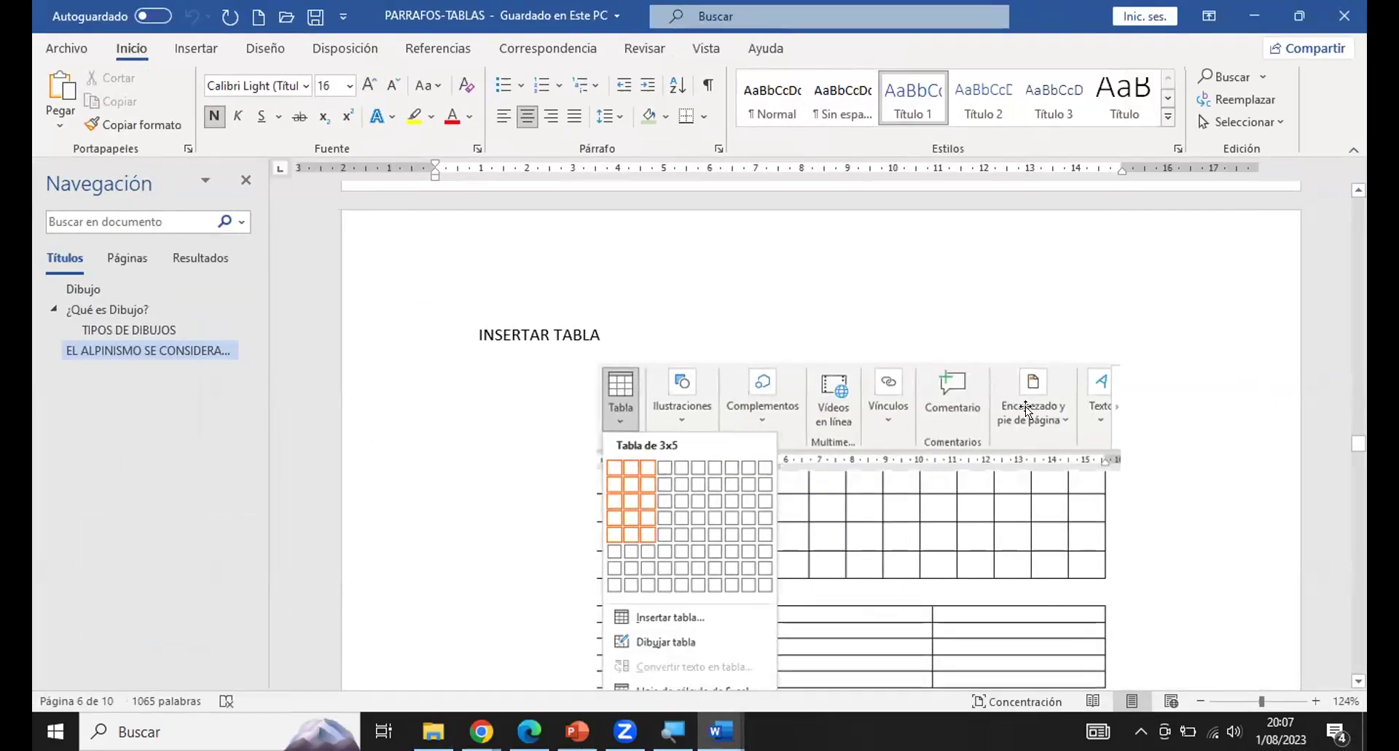
{"action": "scroll", "coordinate": [1077, 382], "scroll_direction": "down", "scroll_amount": 3}
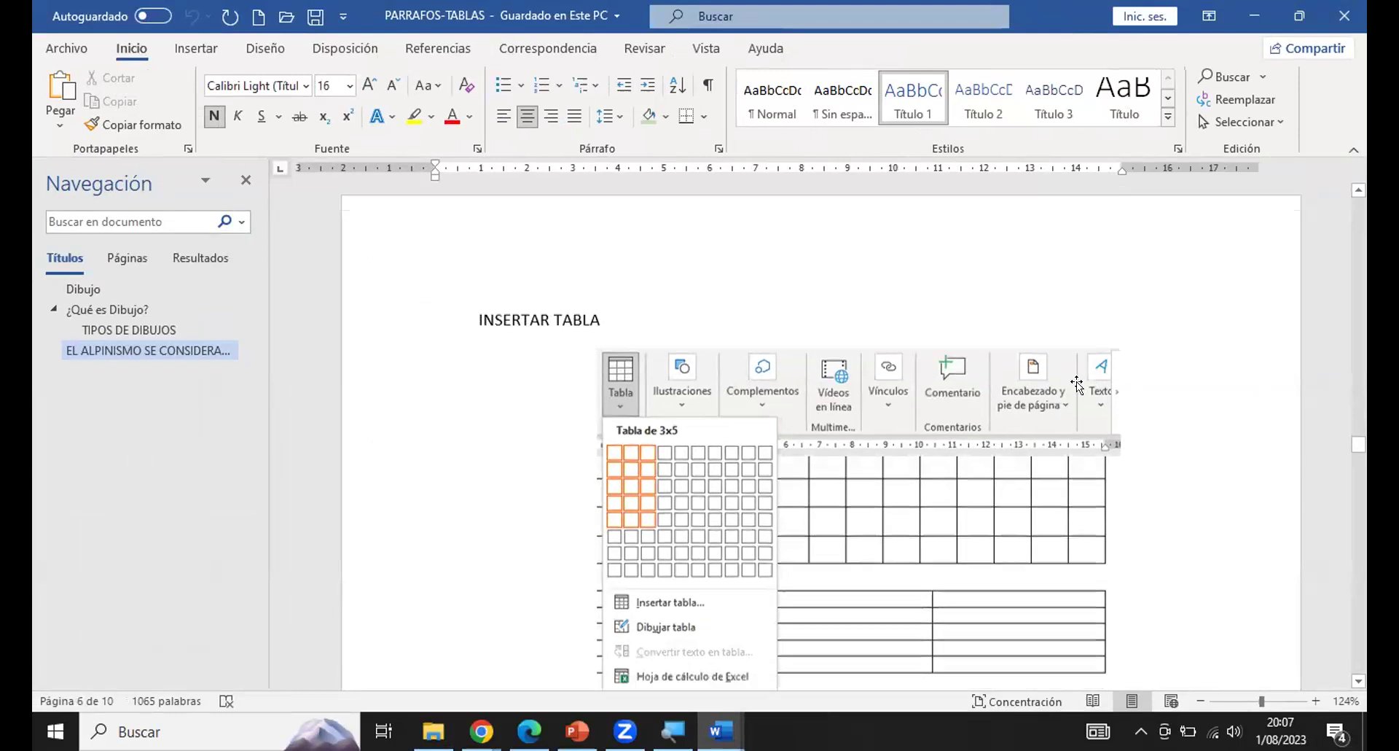
{"action": "scroll", "coordinate": [1080, 382], "scroll_direction": "down", "scroll_amount": 15}
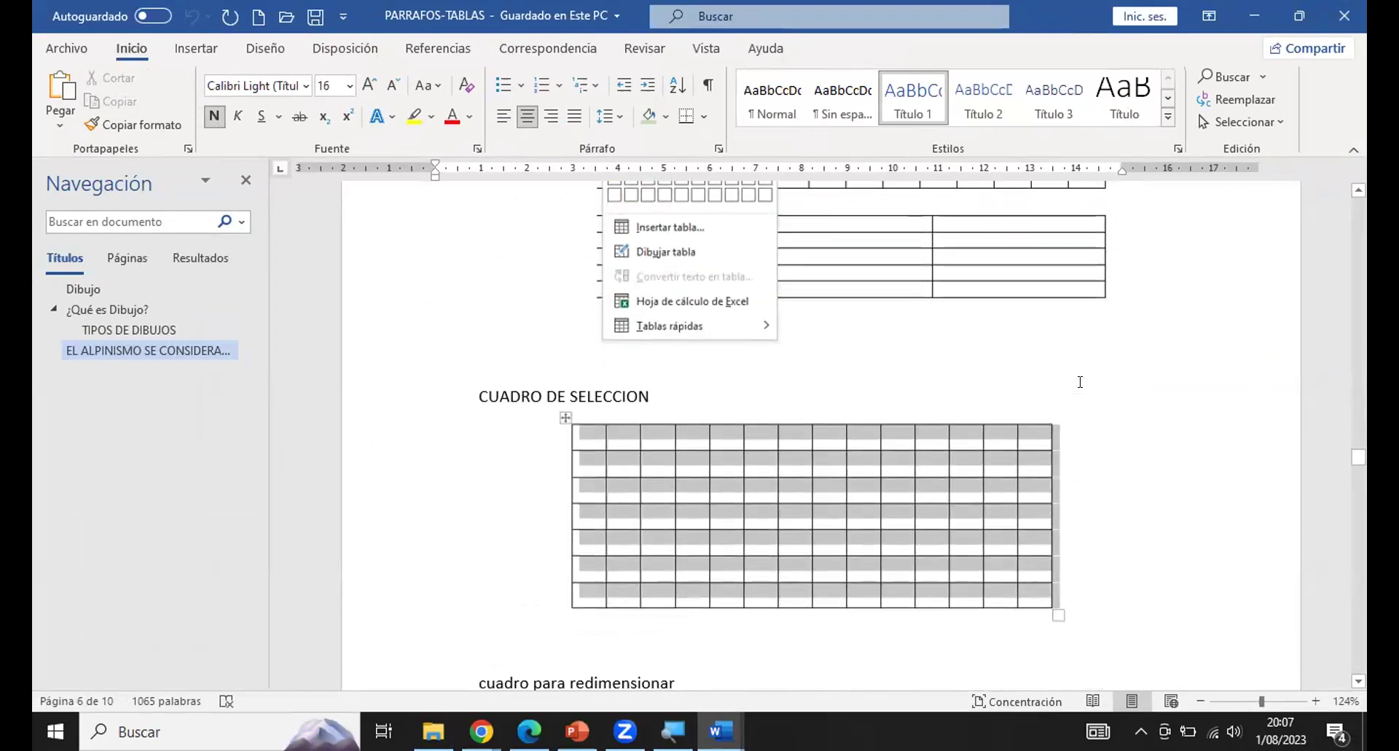
{"action": "scroll", "coordinate": [1049, 399], "scroll_direction": "down", "scroll_amount": 10}
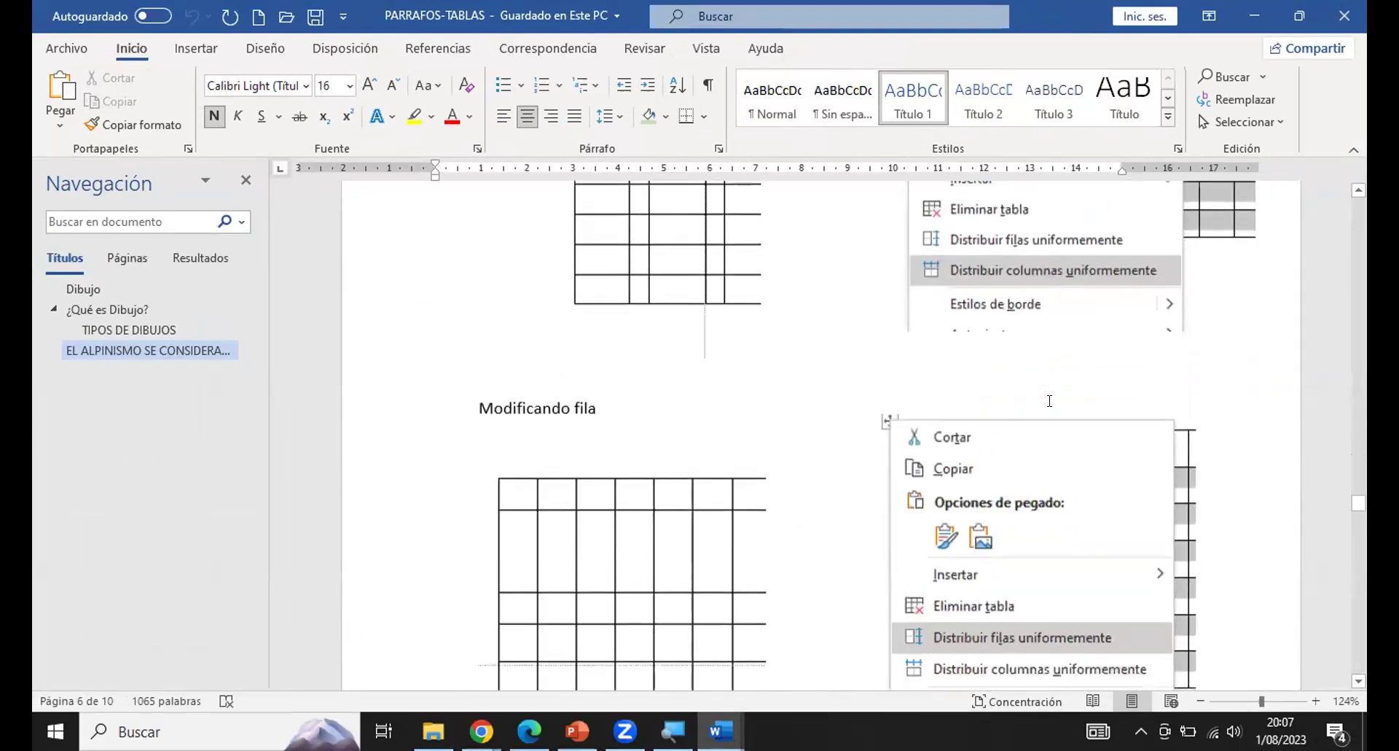
{"action": "scroll", "coordinate": [1049, 27], "scroll_direction": "down", "scroll_amount": 1}
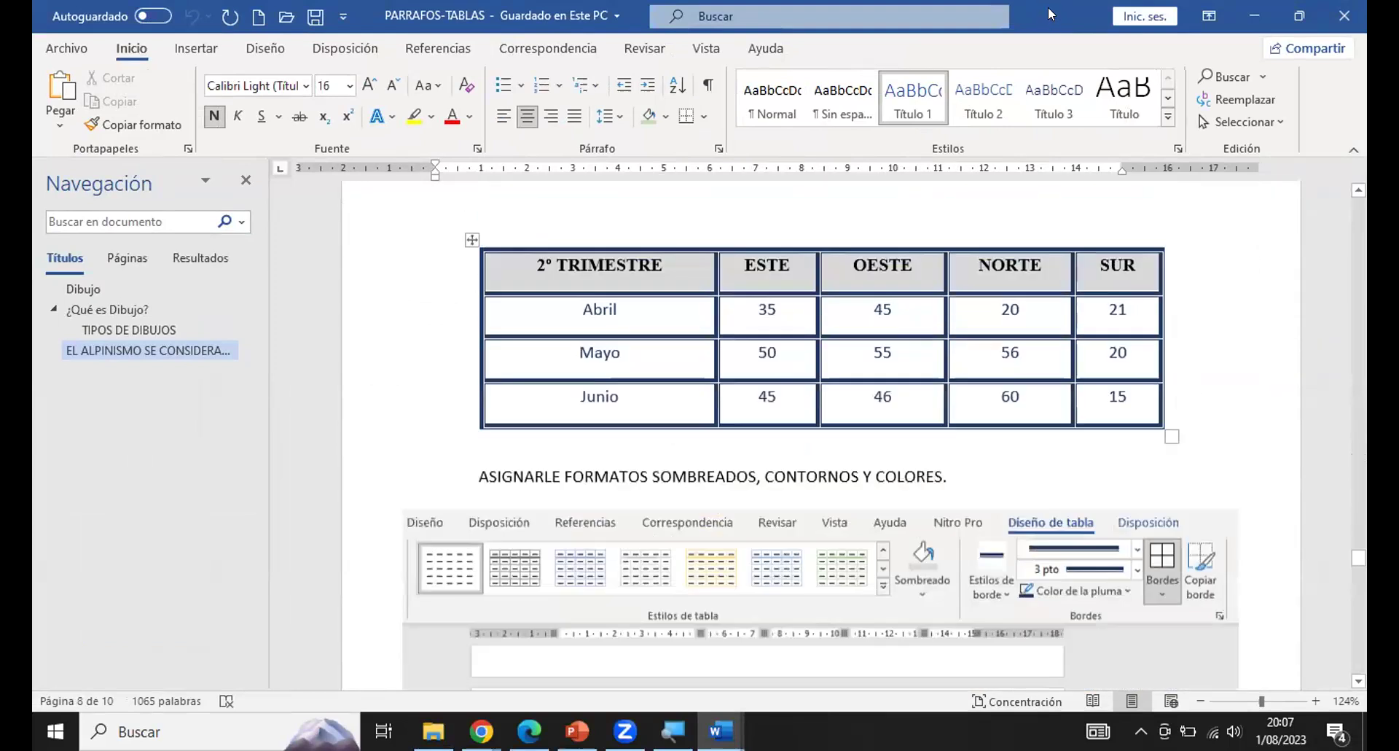
{"action": "scroll", "coordinate": [1050, 27], "scroll_direction": "up", "scroll_amount": 2}
{"action": "double_click", "coordinate": [1122, 31]}
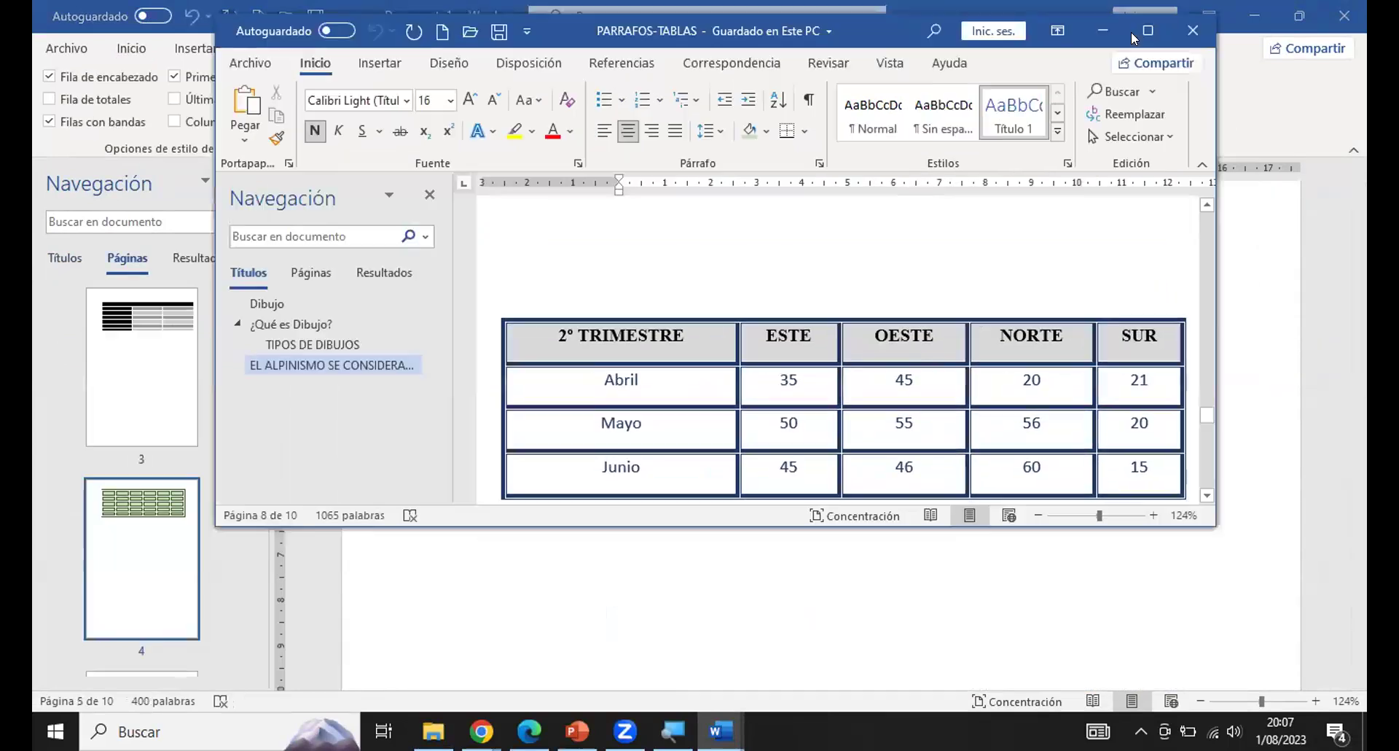
{"action": "key", "text": "super+Up"}
{"action": "scroll", "coordinate": [995, 19], "scroll_direction": "down", "scroll_amount": 6}
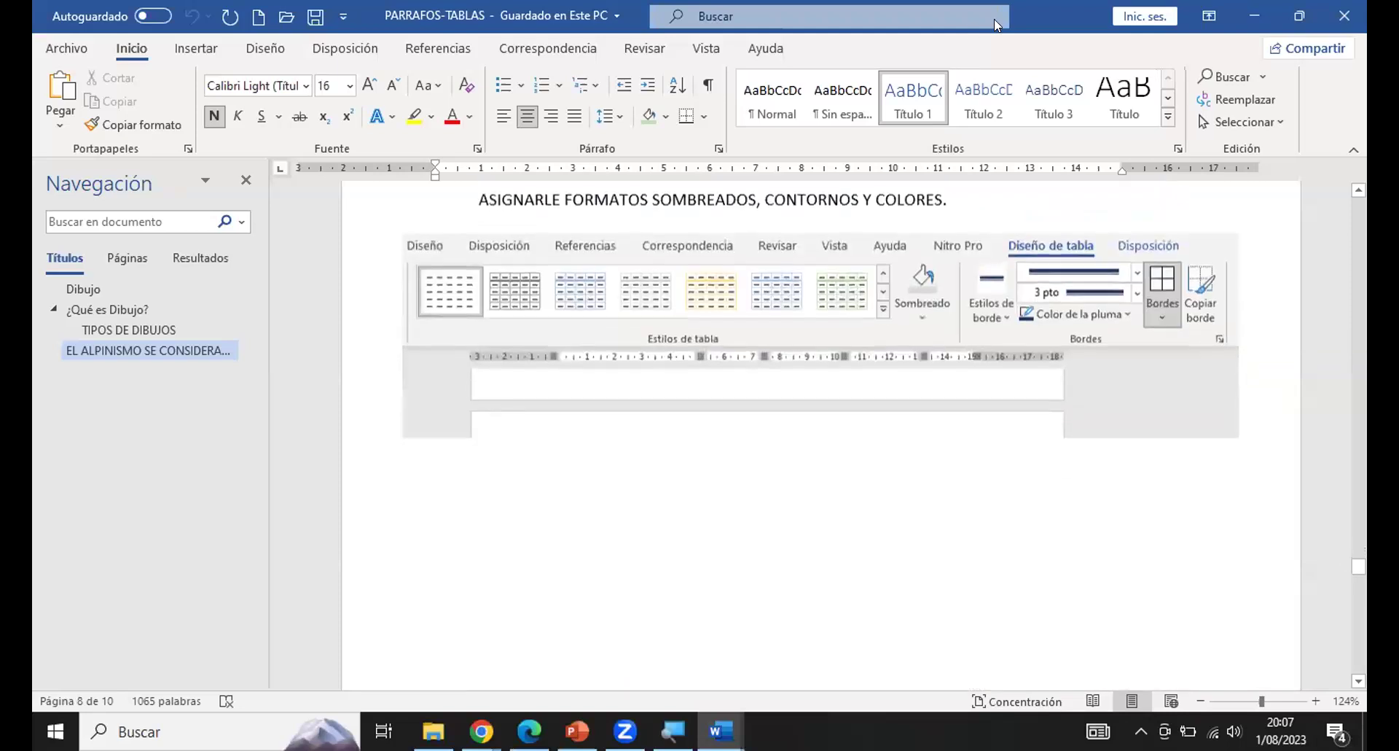
{"action": "scroll", "coordinate": [1035, 6], "scroll_direction": "up", "scroll_amount": 2}
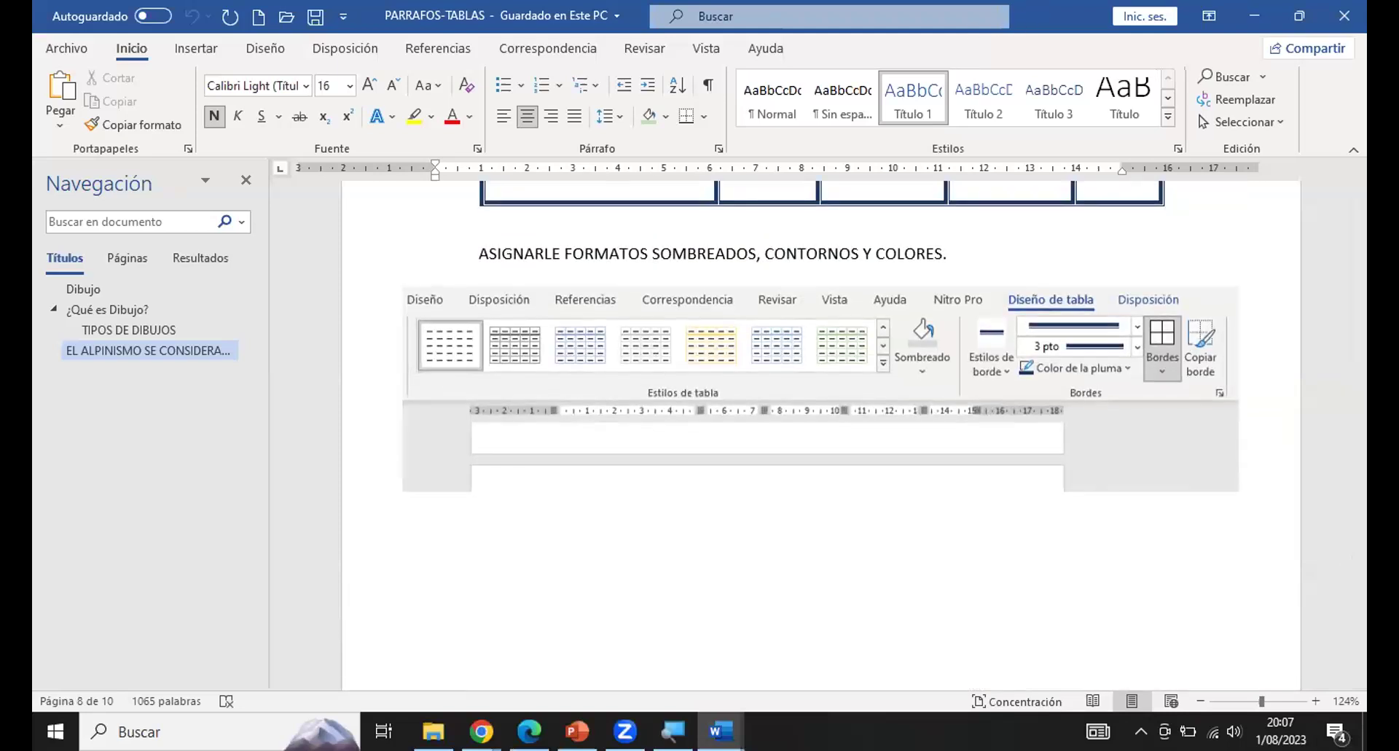
{"action": "key", "text": "alt+Tab"}
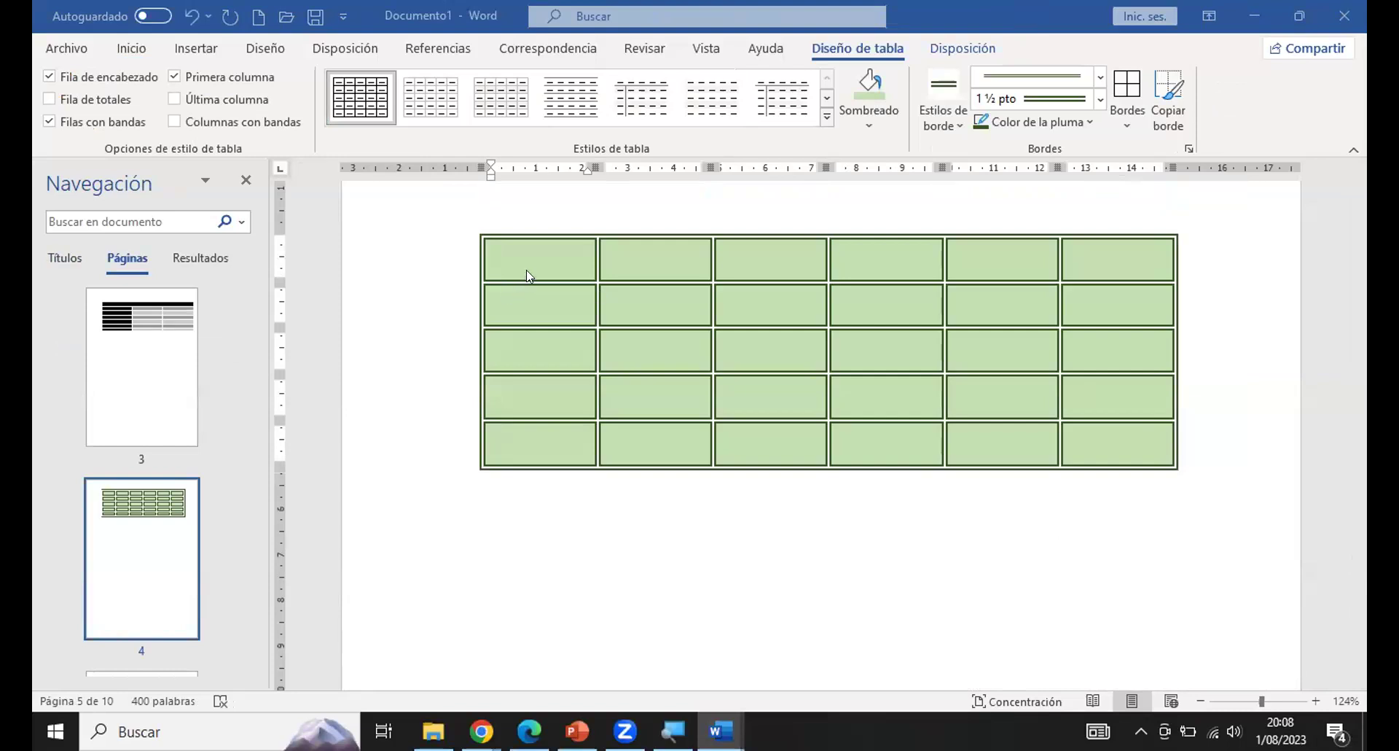
Enter MES as the heading in the first cell of the green table.
{"action": "left_click", "coordinate": [573, 255]}
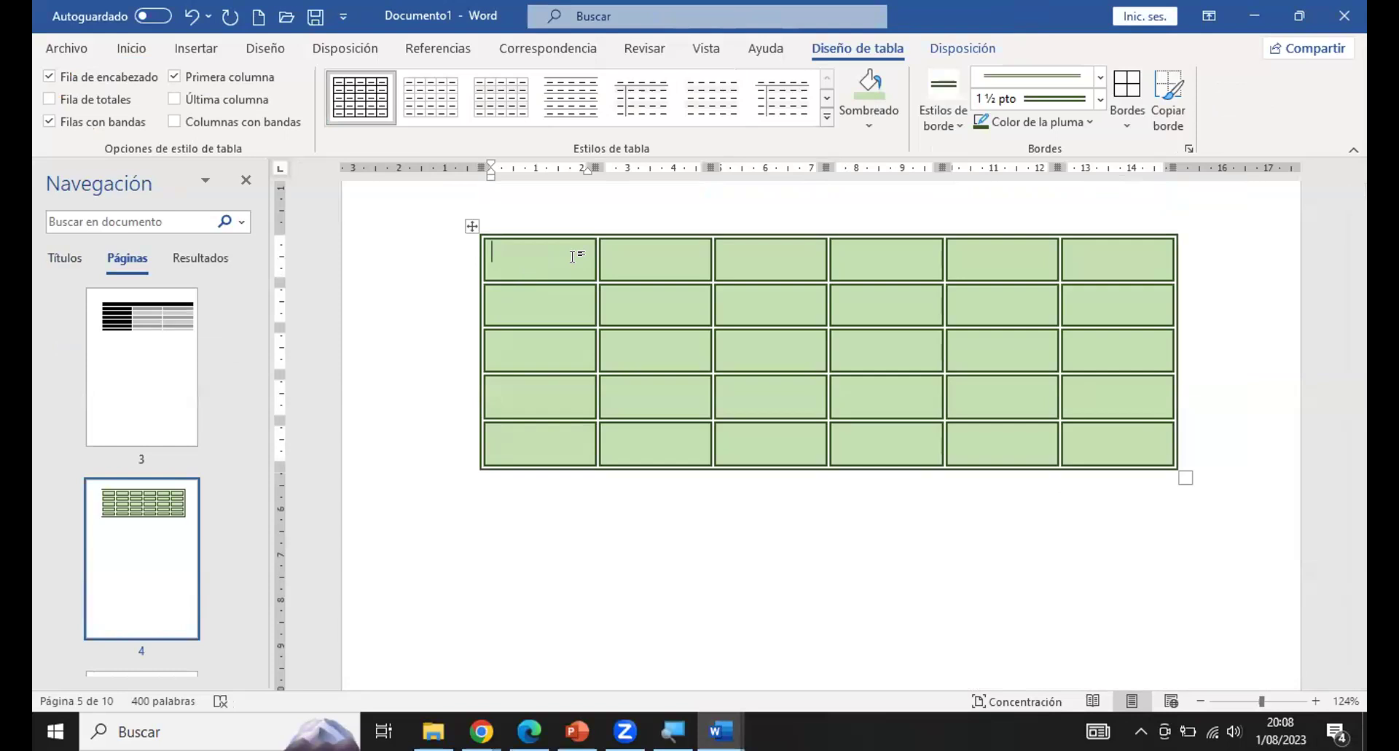
{"action": "type", "text": "MES"}
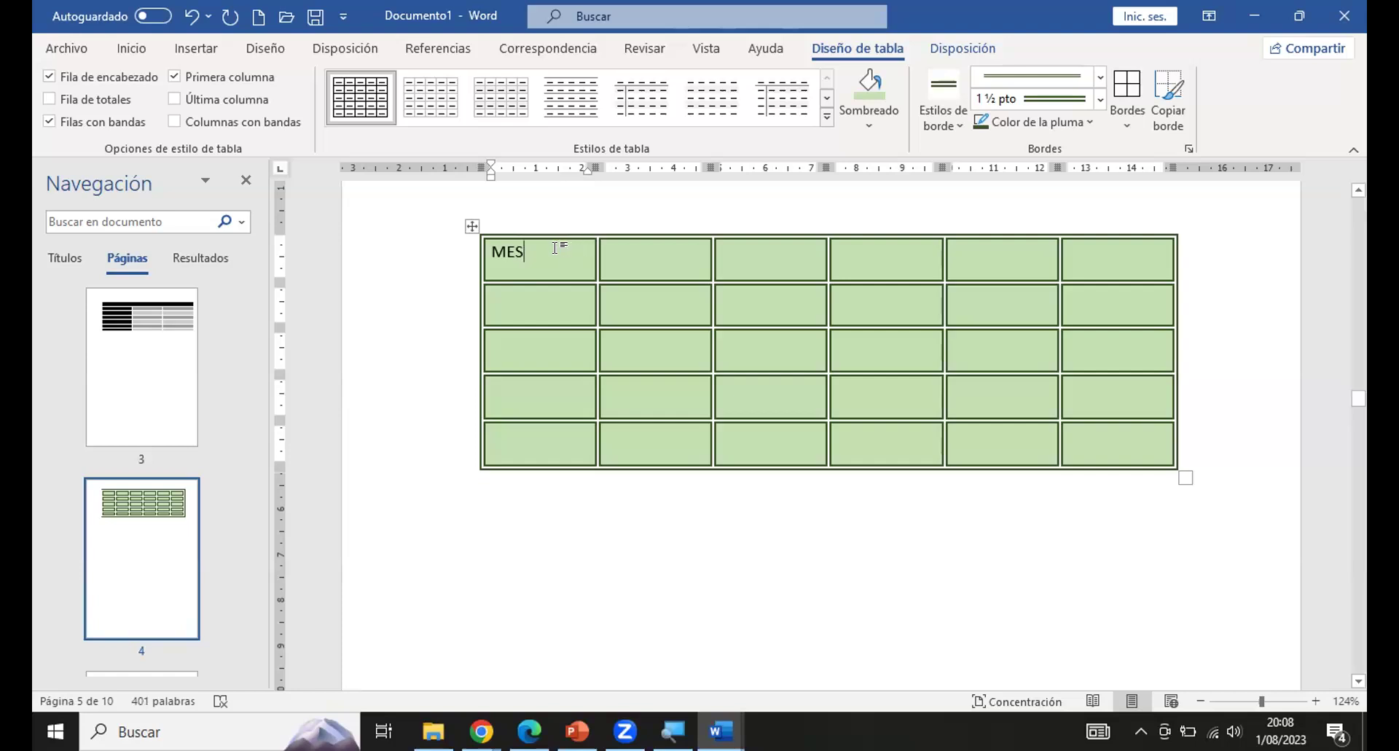
{"action": "left_click", "coordinate": [654, 251]}
{"action": "left_click", "coordinate": [540, 304]}
{"action": "left_click", "coordinate": [526, 250]}
Shade the green table's header row in a darker green.
{"action": "left_click", "coordinate": [460, 269]}
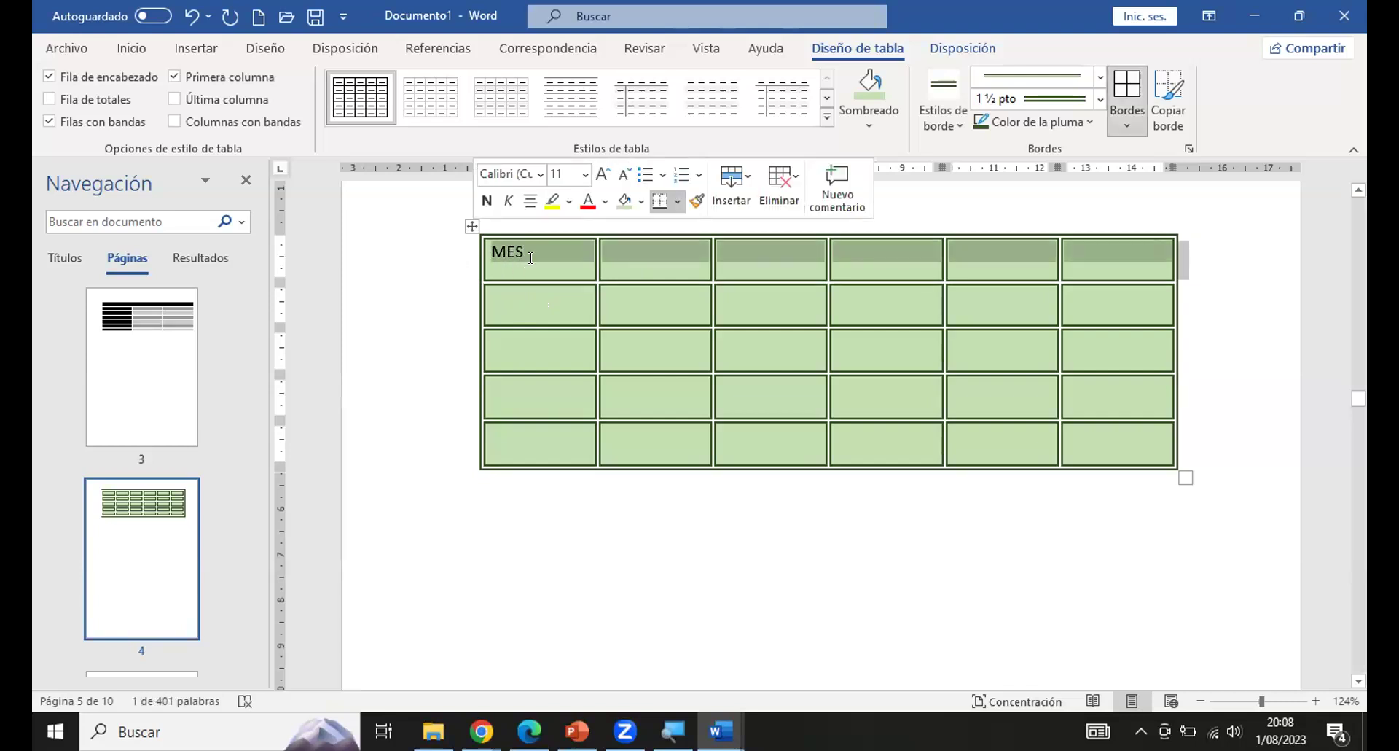
{"action": "left_click", "coordinate": [882, 116]}
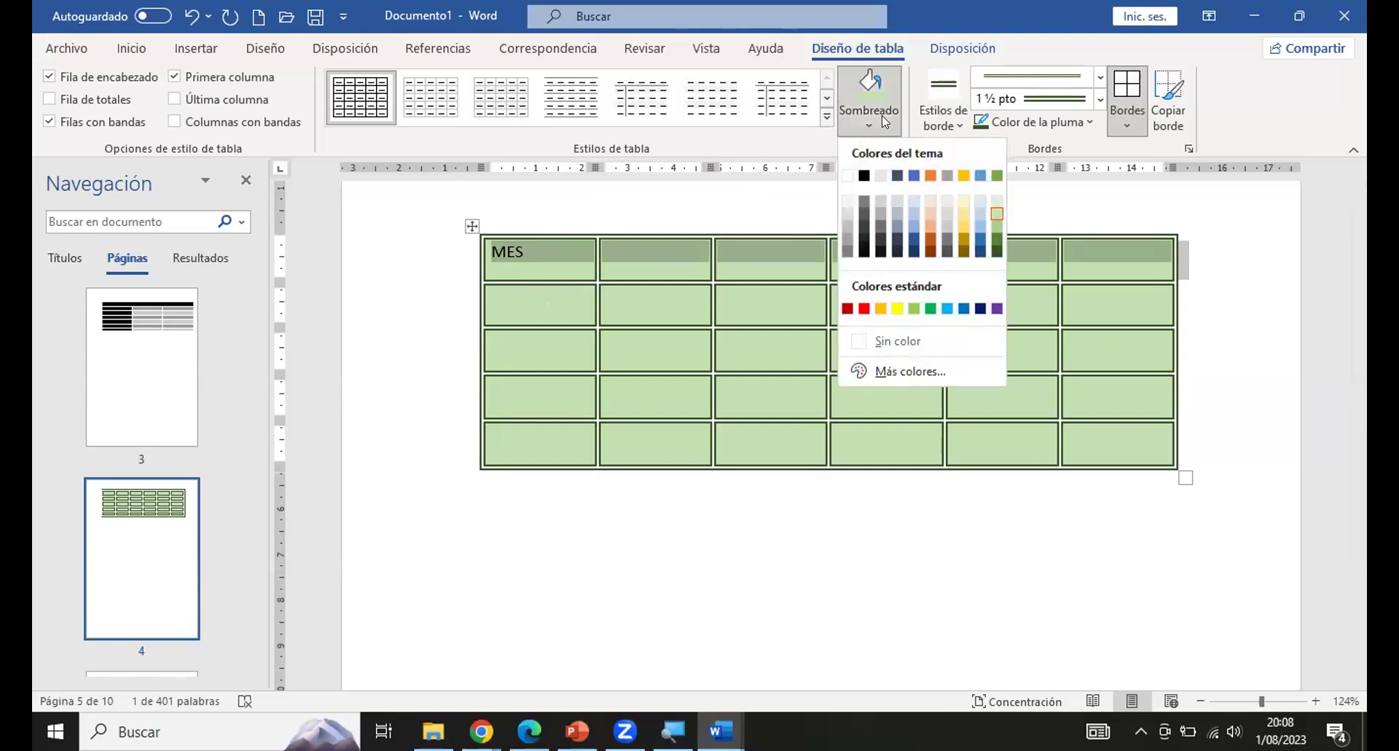
{"action": "left_click", "coordinate": [996, 238]}
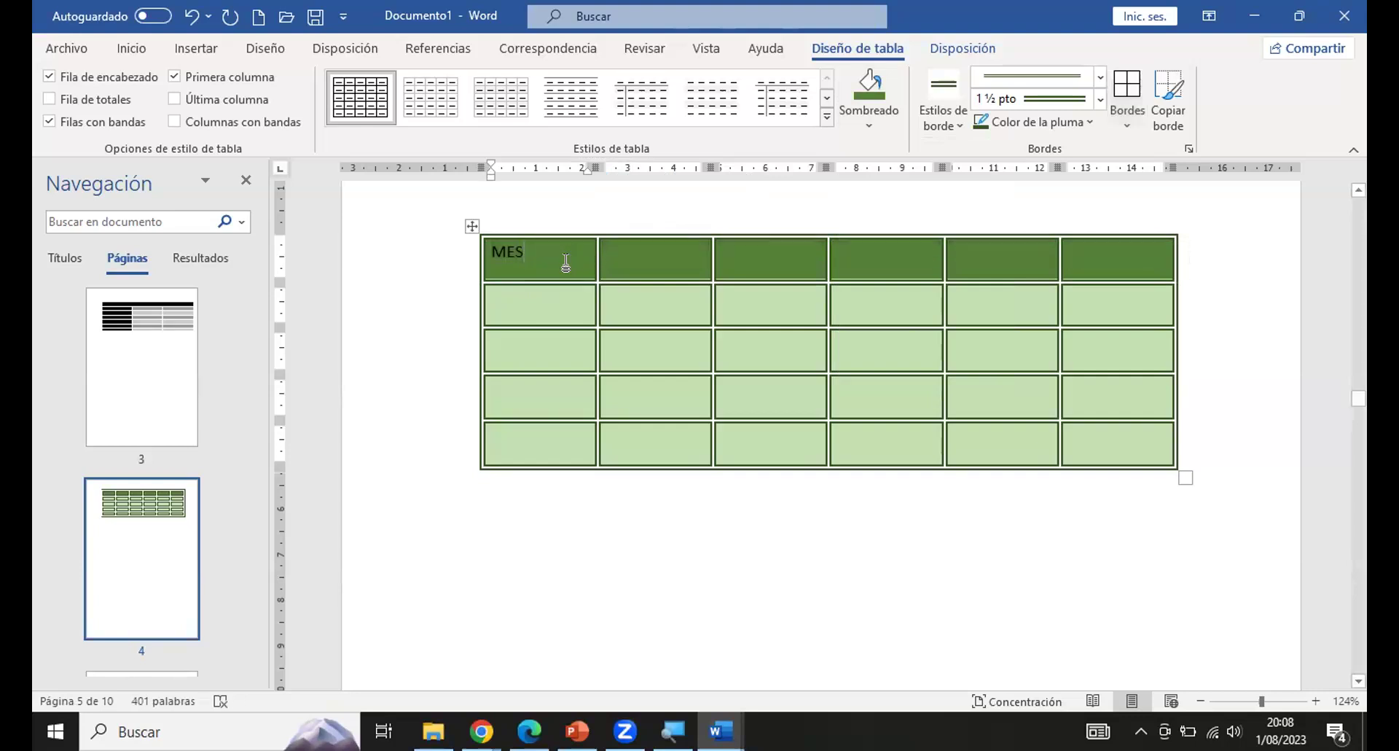
{"action": "left_click", "coordinate": [576, 307]}
{"action": "left_click_drag", "start_coordinate": [575, 306], "coordinate": [1088, 438]}
{"action": "left_click", "coordinate": [543, 250]}
Fill the cells under MES with ENERO, FEBRERO, MARZO and ABRIL.
{"action": "left_click", "coordinate": [554, 304]}
{"action": "type", "text": "ENERO"}
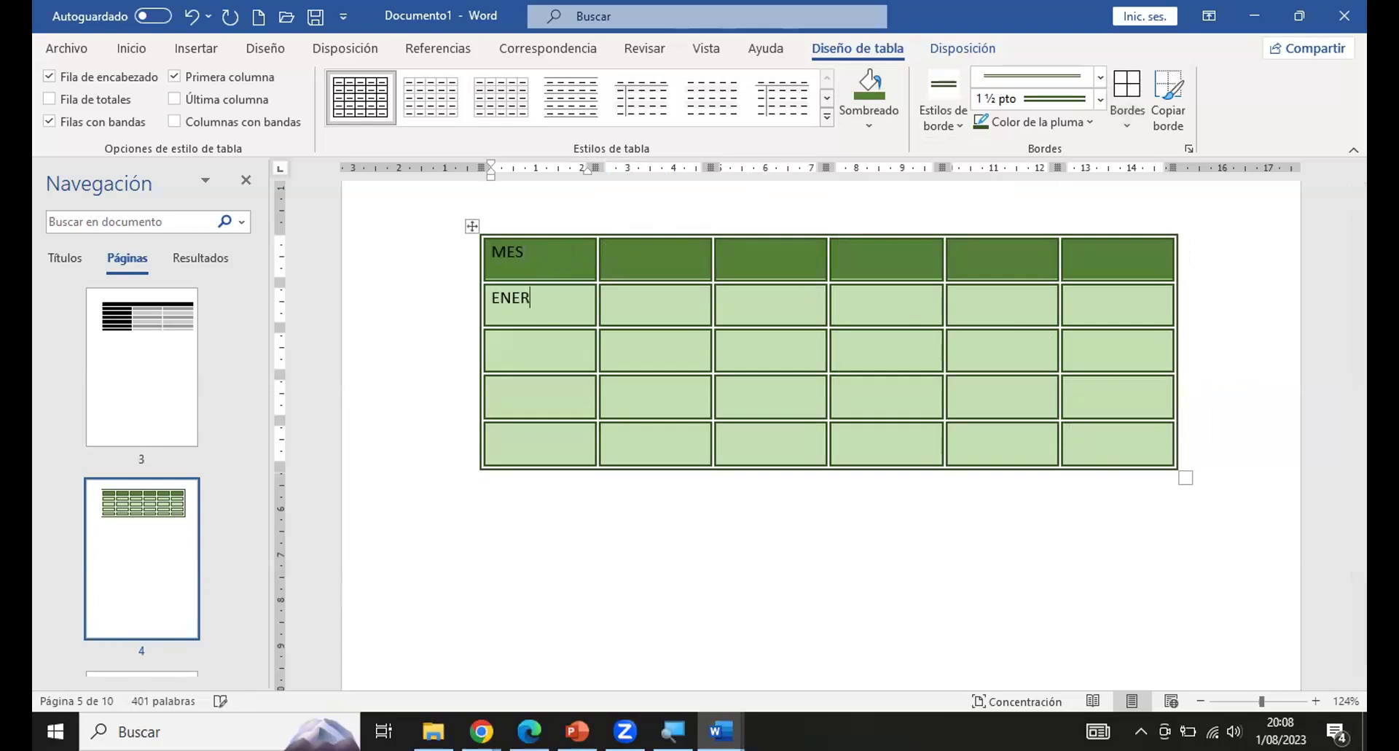
{"action": "left_click", "coordinate": [548, 350]}
{"action": "type", "text": "FEBRE"}
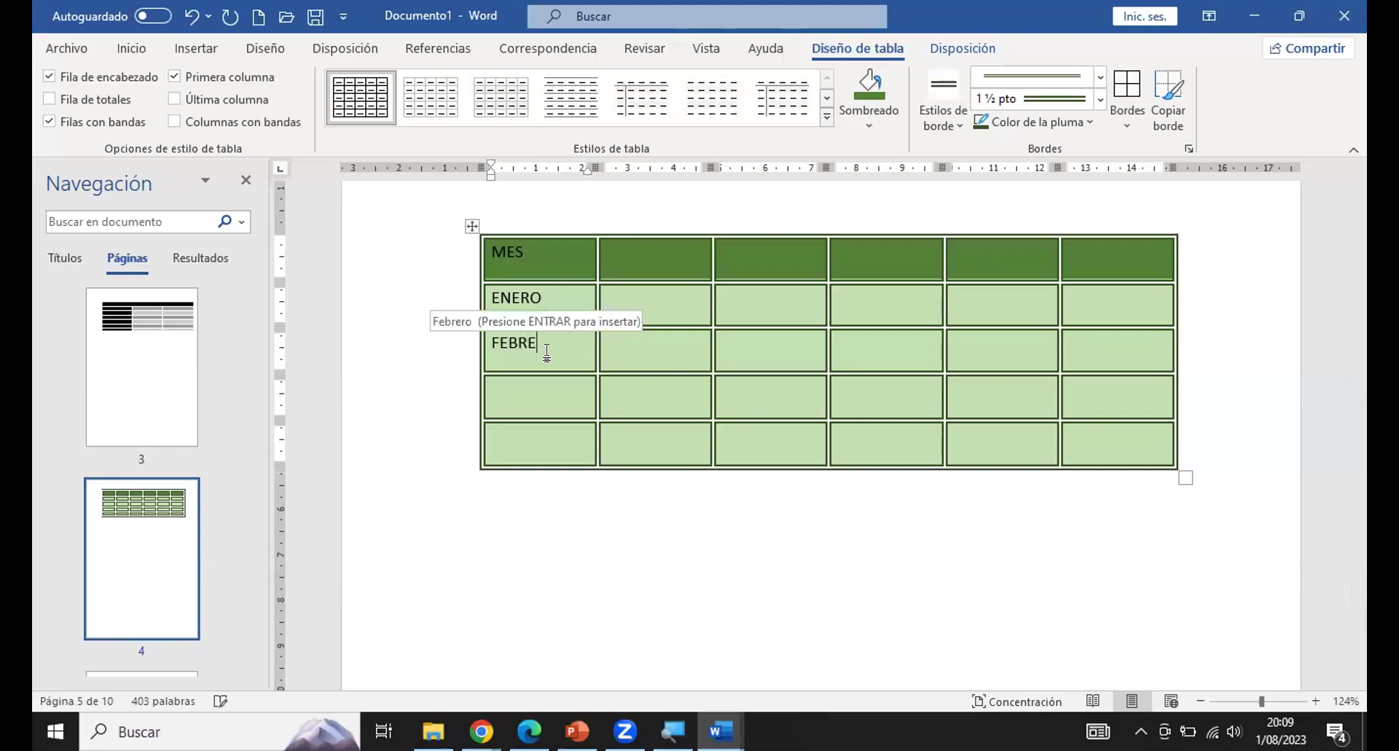
{"action": "type", "text": "RO"}
{"action": "left_click", "coordinate": [540, 393]}
{"action": "type", "text": "MARZO"}
{"action": "left_click", "coordinate": [518, 428]}
{"action": "type", "text": "ABRIL"}
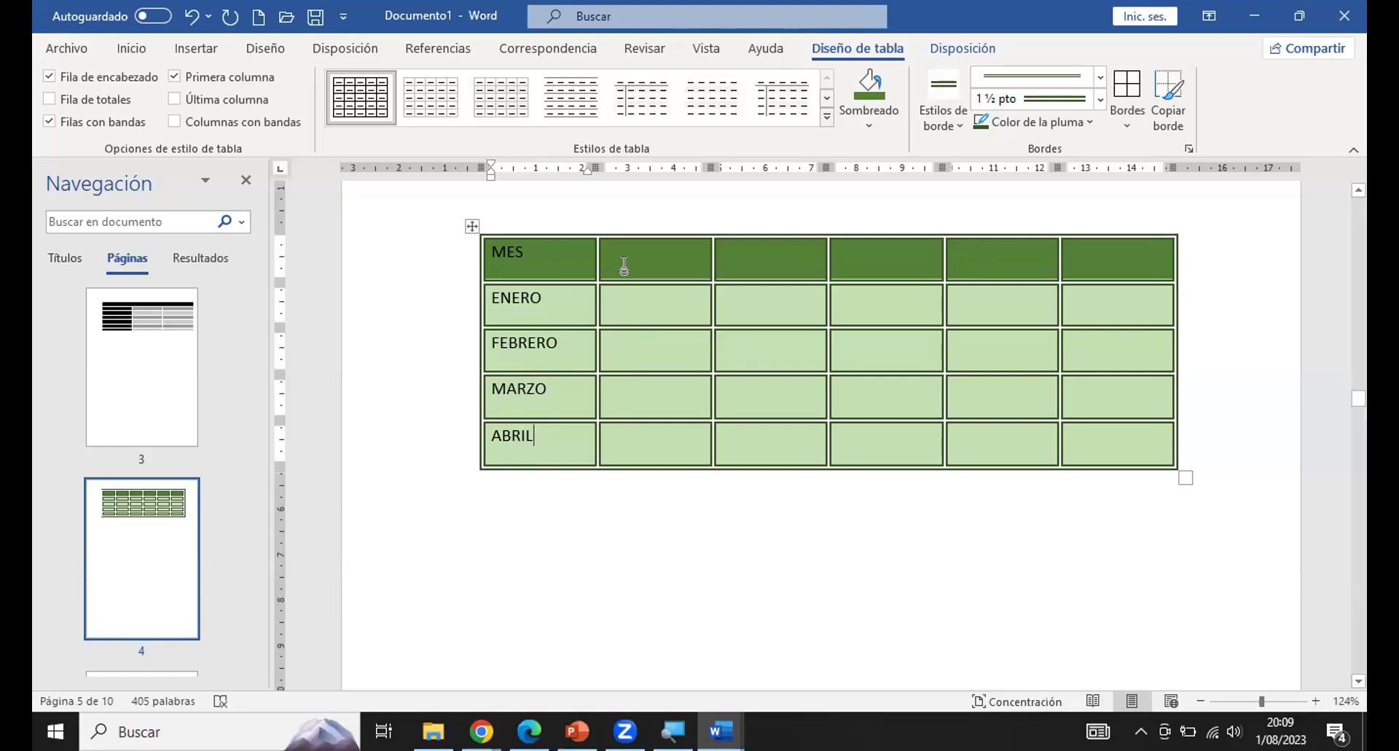
{"action": "left_click", "coordinate": [650, 252]}
{"action": "left_click", "coordinate": [540, 248]}
{"action": "left_click", "coordinate": [547, 435]}
{"action": "left_click", "coordinate": [679, 249]}
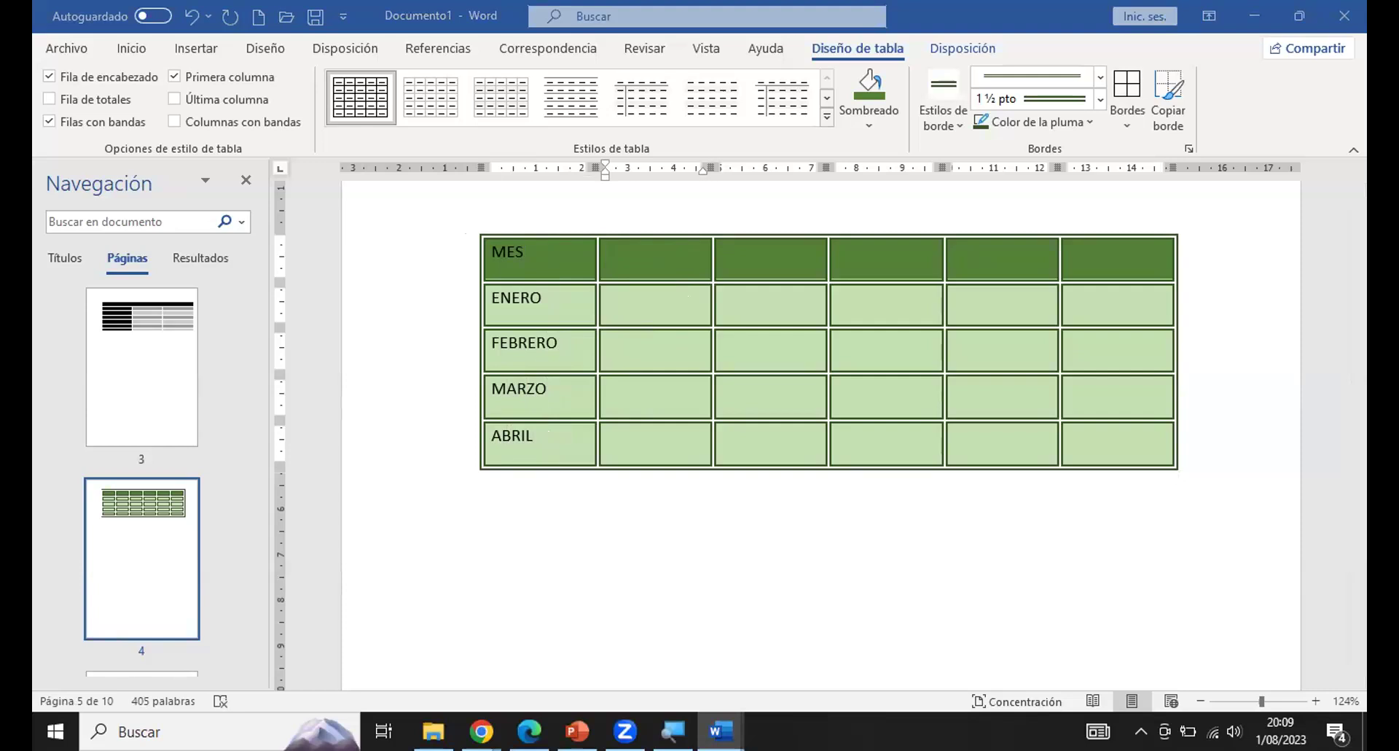
{"action": "left_click", "coordinate": [671, 250]}
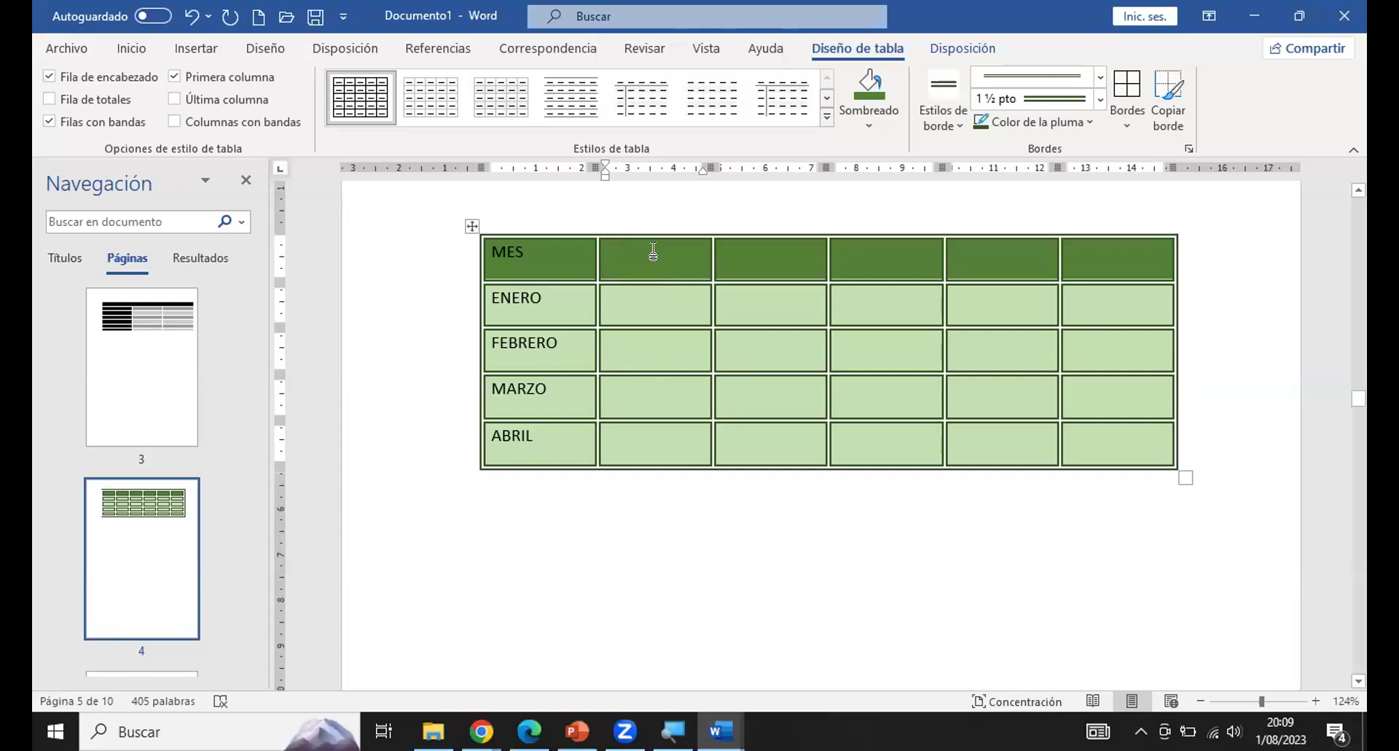
{"action": "type", "text": "VENTAS"}
{"action": "left_click", "coordinate": [672, 297]}
{"action": "left_click_drag", "start_coordinate": [670, 252], "coordinate": [596, 246]}
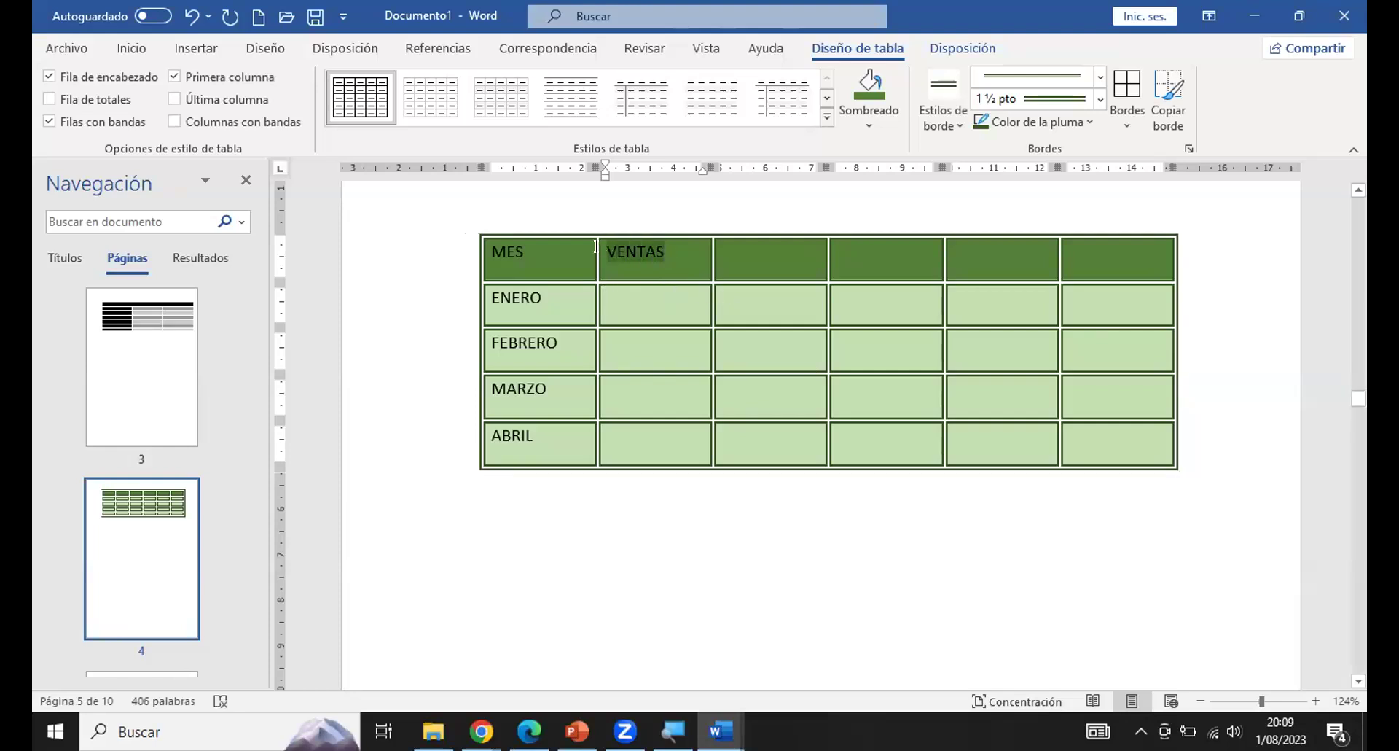
{"action": "key", "text": "ctrl+x"}
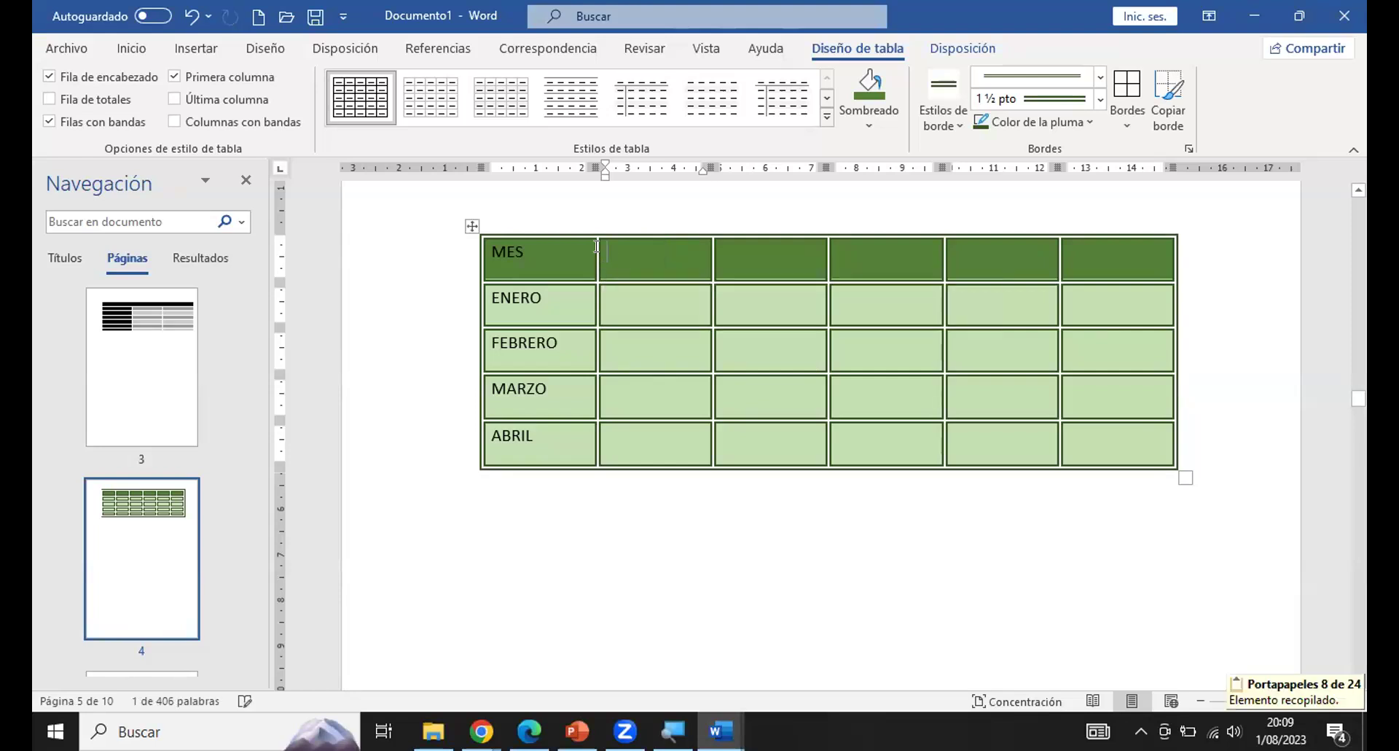
Head the second column PRODUCTOS and enter LAPTOP in the ENERO row.
{"action": "type", "text": "PRO"}
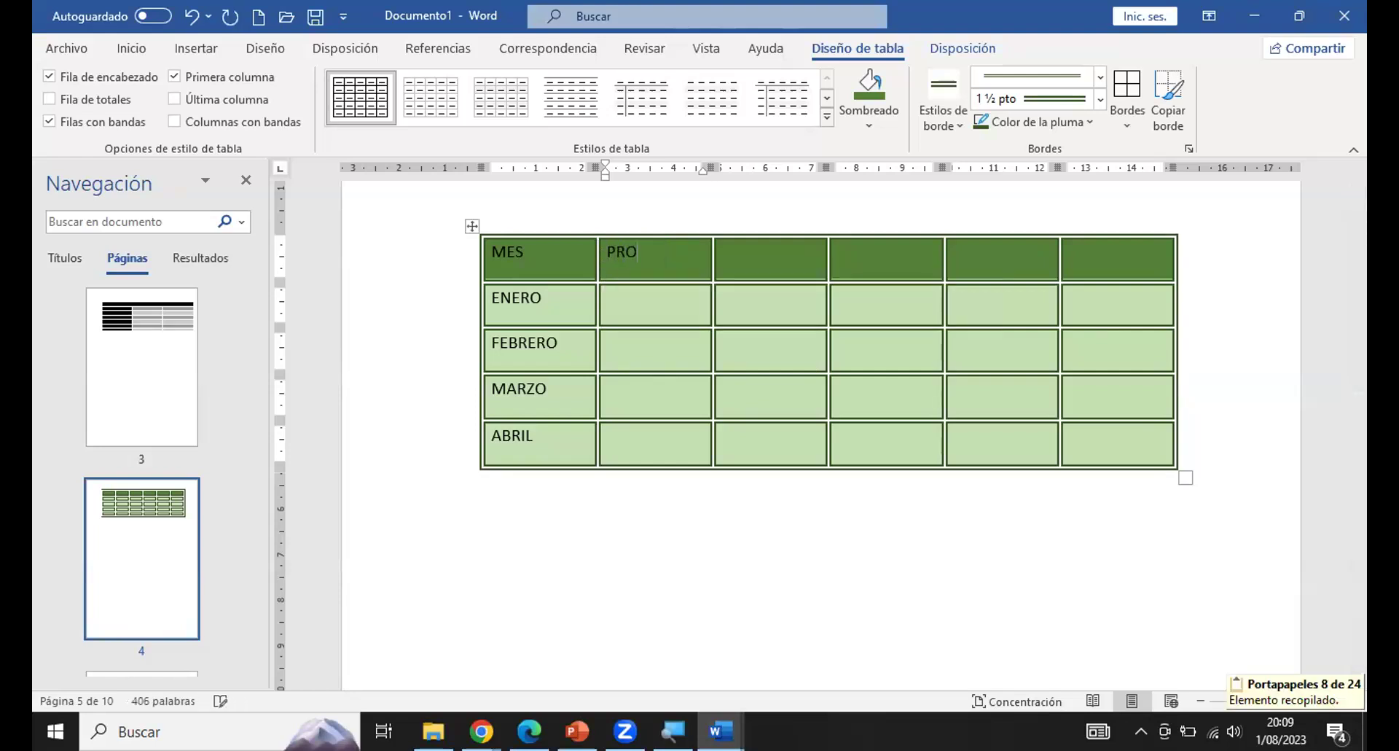
{"action": "type", "text": "DUCTOS"}
{"action": "left_click", "coordinate": [653, 303]}
{"action": "type", "text": "LAO"}
{"action": "key", "text": "BackSpace"}
{"action": "type", "text": "PTOP"}
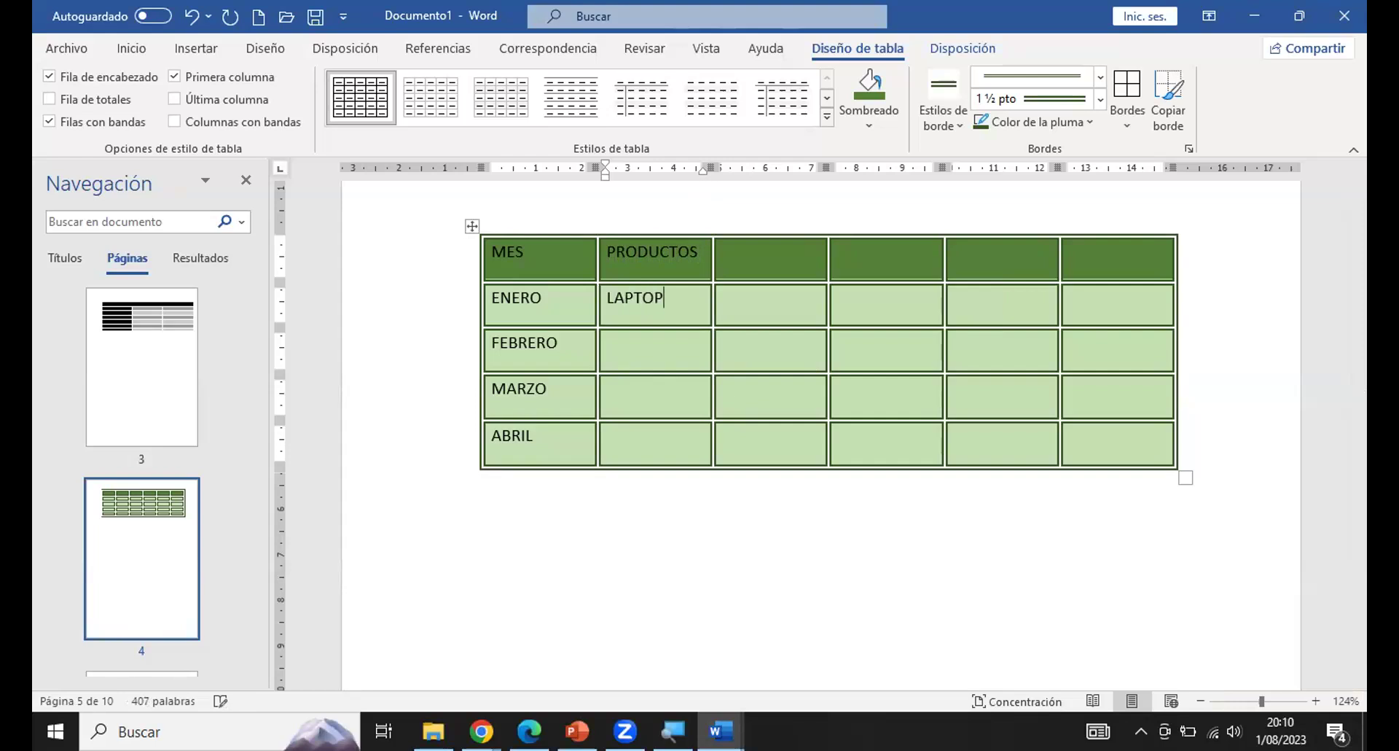
Enter MONITOR, PC and TECLADO under PRODUCTOS for FEBRERO, MARZO and ABRIL.
{"action": "left_click", "coordinate": [617, 338]}
{"action": "type", "text": "MONITOR"}
{"action": "left_click", "coordinate": [657, 390]}
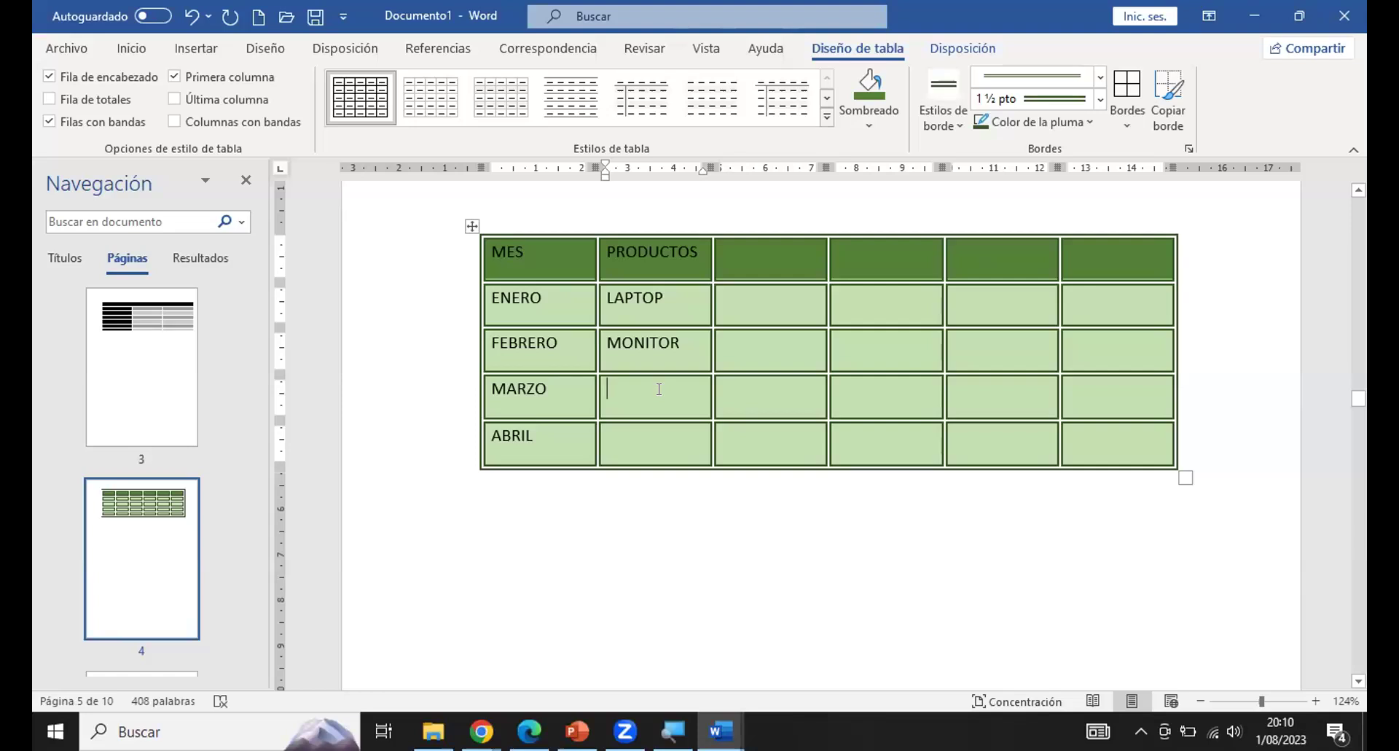
{"action": "type", "text": "PC"}
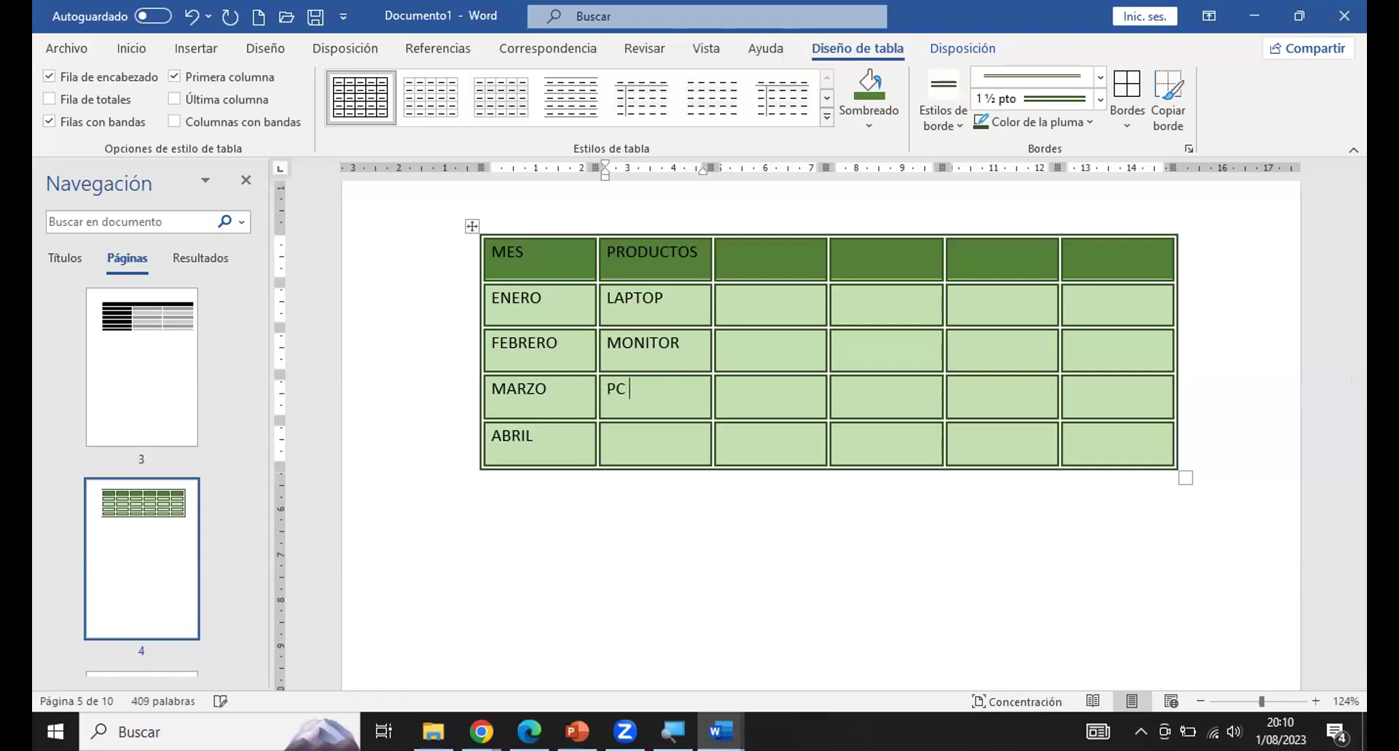
{"action": "left_click", "coordinate": [649, 444]}
{"action": "type", "text": "TECLADO"}
{"action": "left_click", "coordinate": [775, 302]}
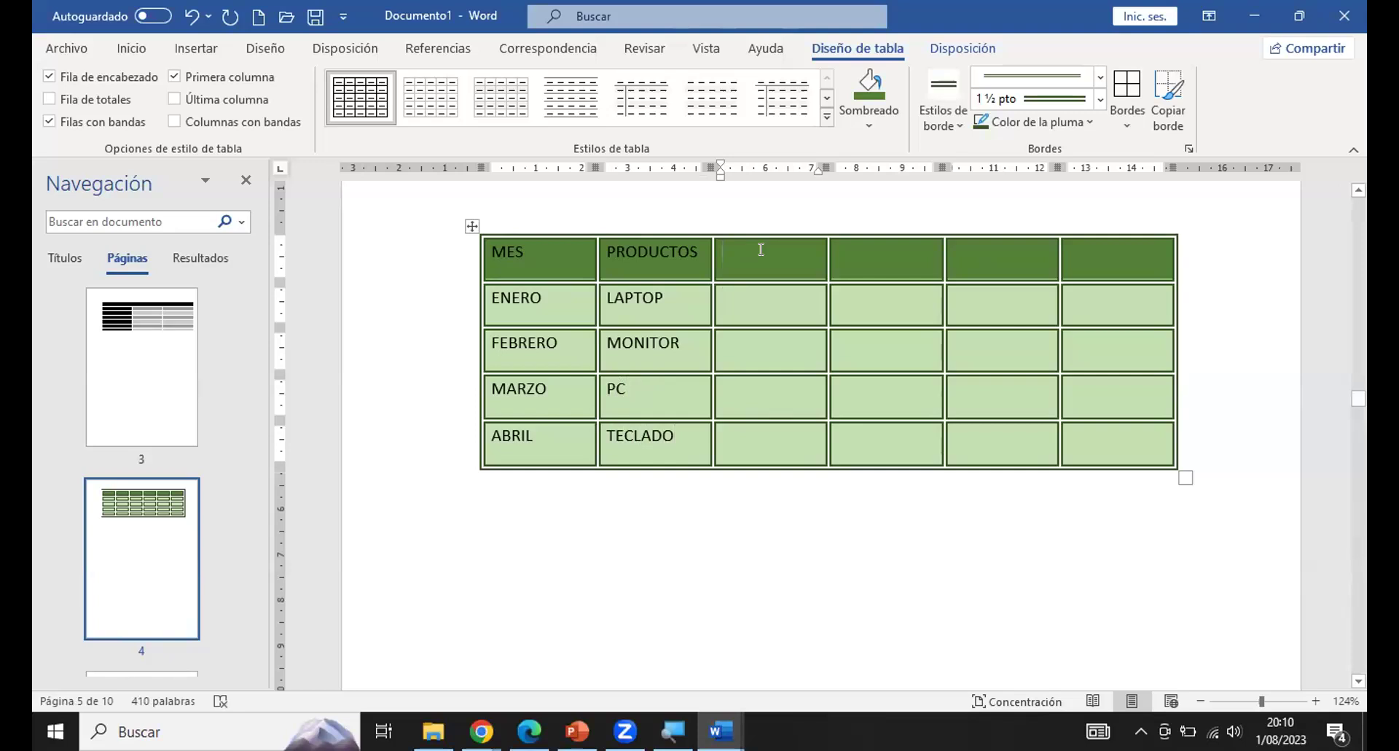
Head the third column VENTAS and enter 230, 250, 450 and 154 for ENERO through ABRIL.
{"action": "type", "text": "VENTAS"}
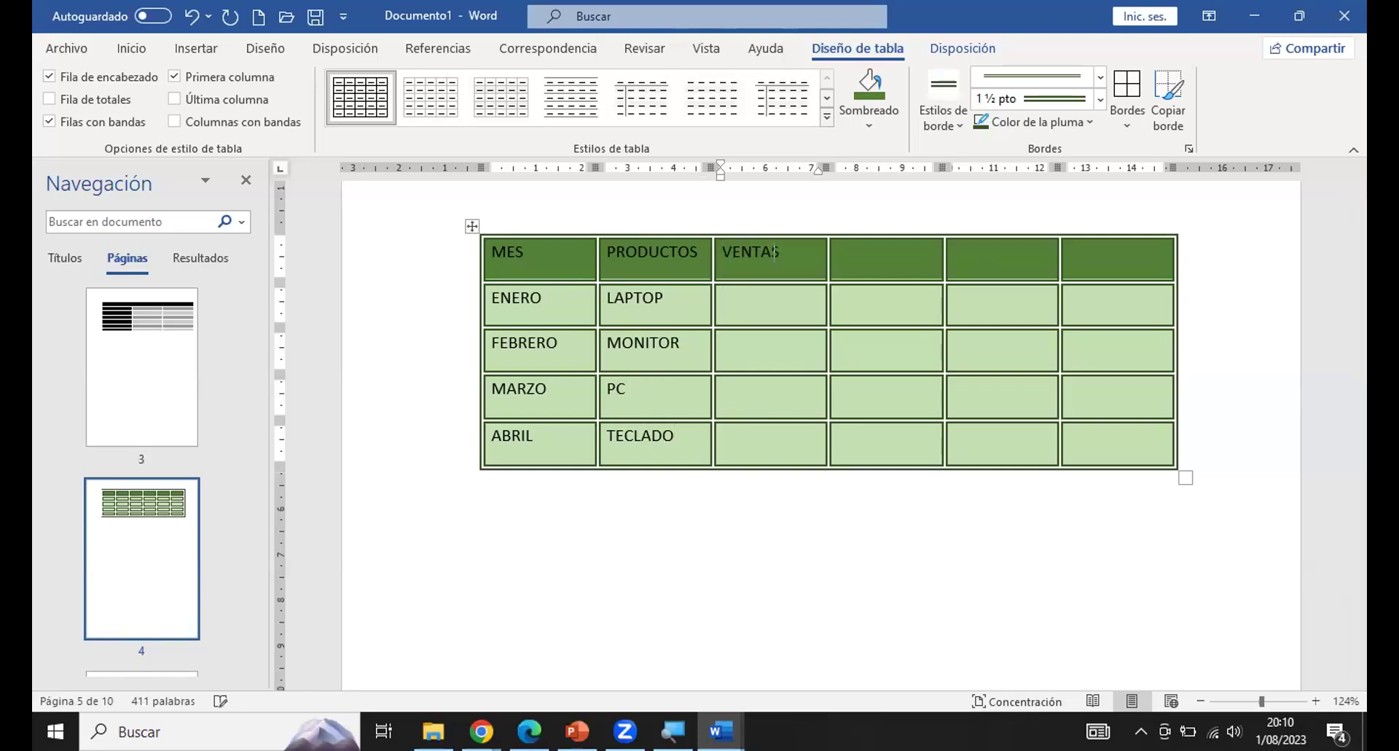
{"action": "left_click", "coordinate": [784, 304]}
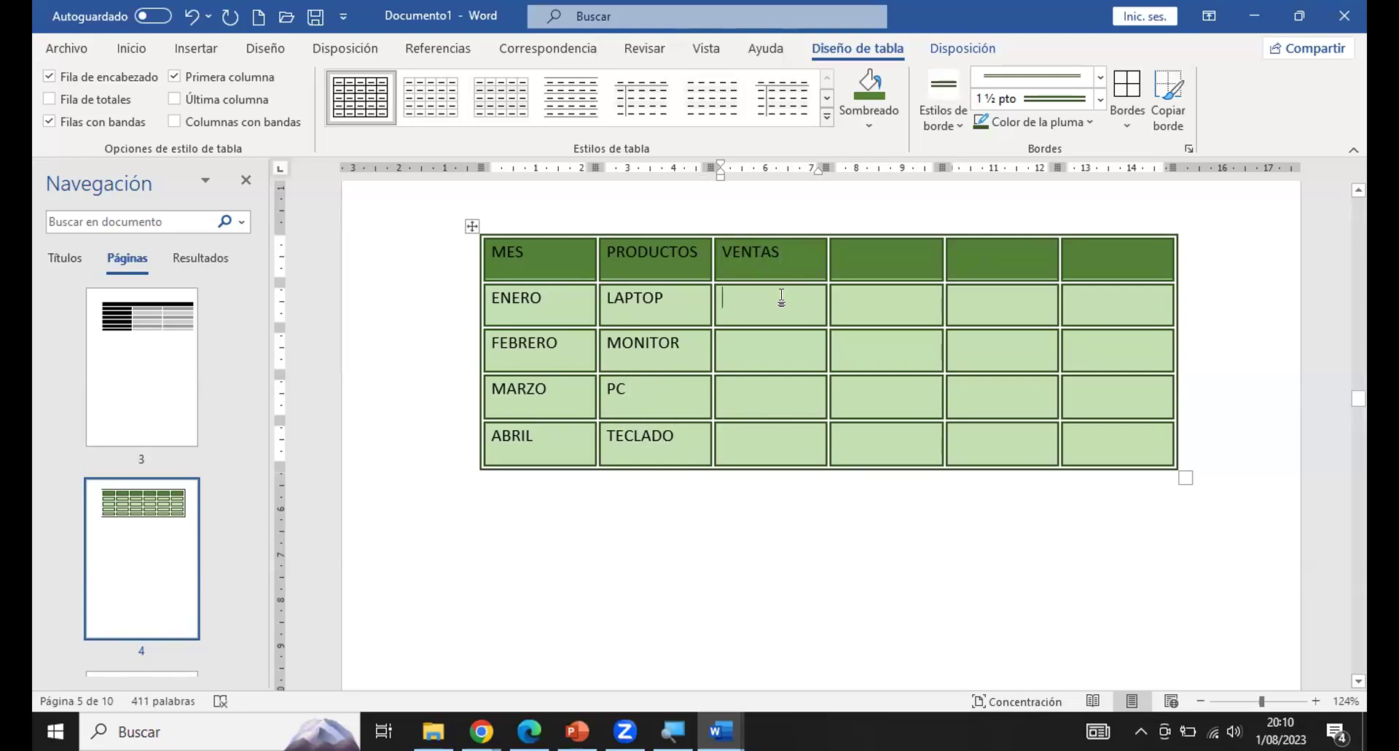
{"action": "type", "text": "230"}
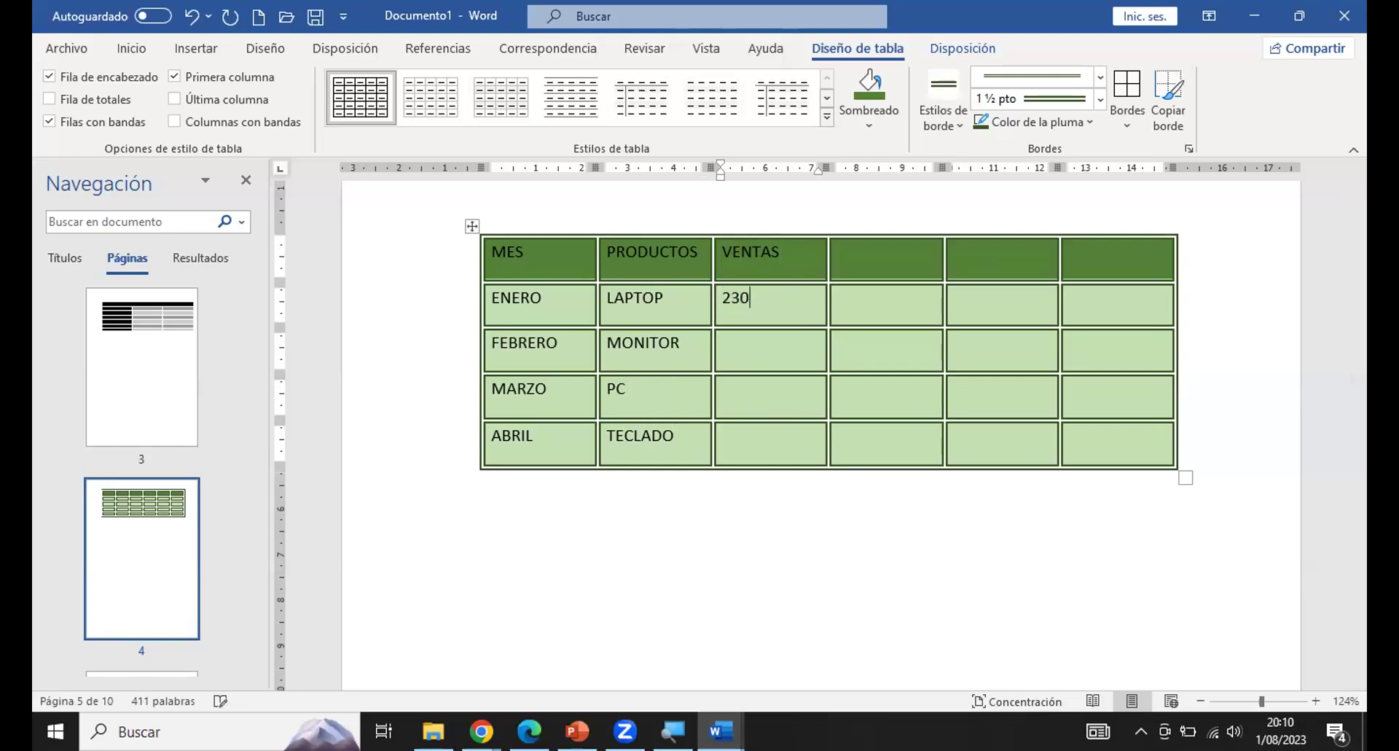
{"action": "left_click", "coordinate": [777, 341]}
{"action": "type", "text": "250"}
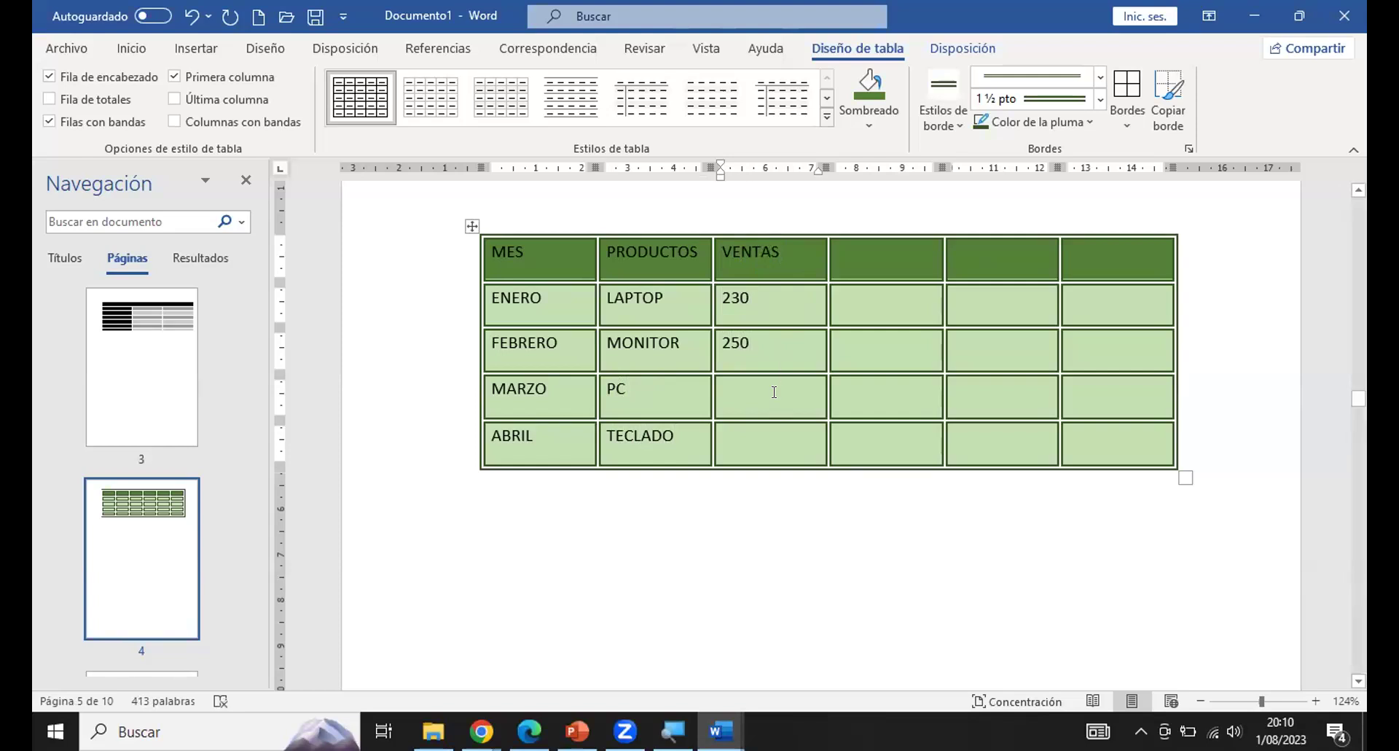
{"action": "type", "text": "450"}
{"action": "left_click", "coordinate": [745, 432]}
{"action": "type", "text": "154"}
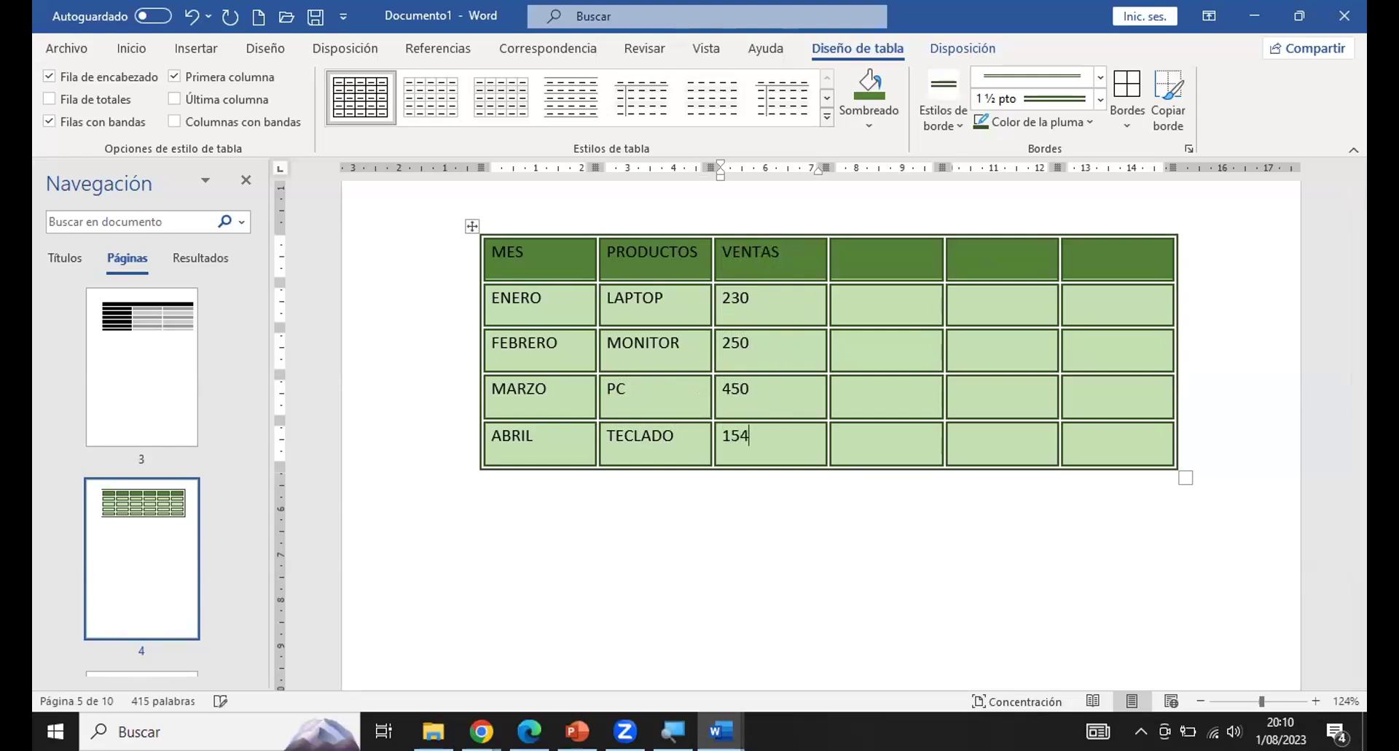
{"action": "left_click", "coordinate": [924, 298]}
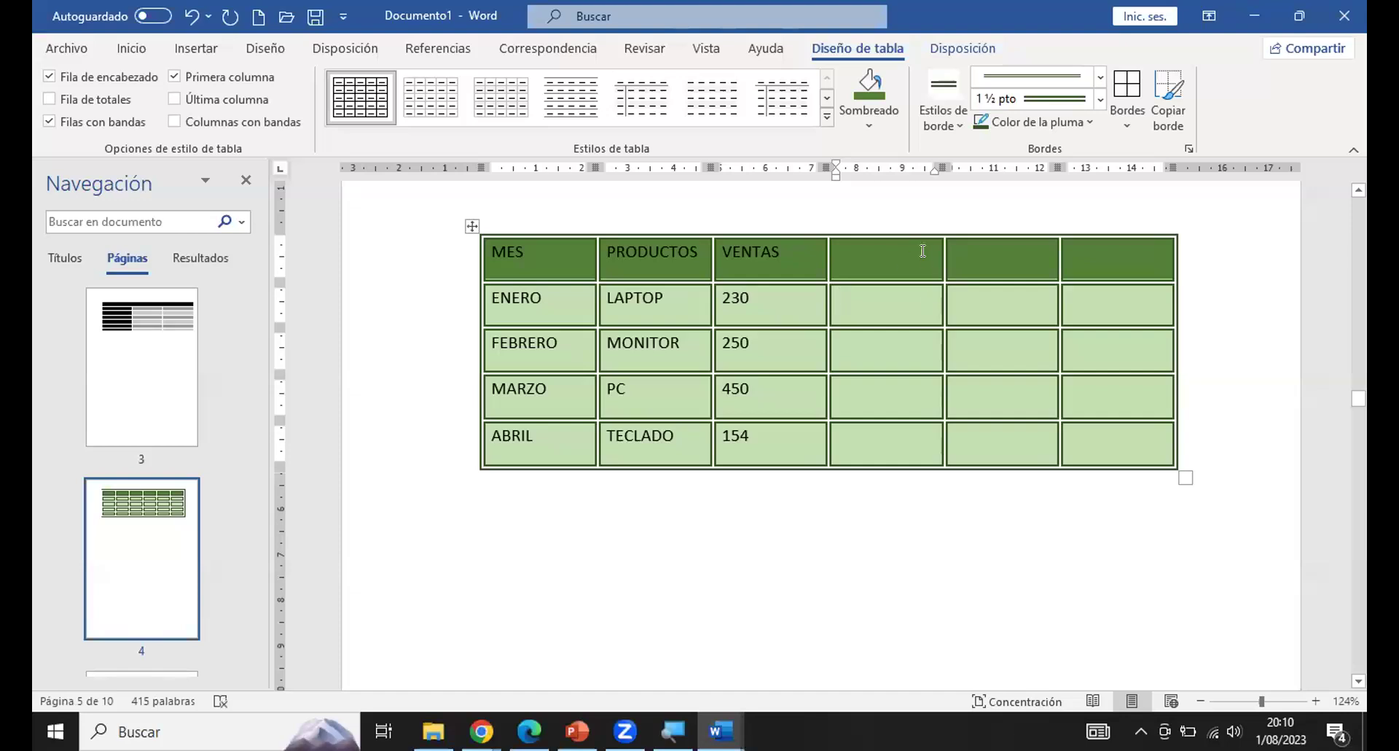
{"action": "left_click", "coordinate": [1019, 251]}
{"action": "left_click_drag", "start_coordinate": [1109, 246], "coordinate": [1112, 395]}
{"action": "left_click", "coordinate": [895, 306]}
{"action": "mouse_move", "coordinate": [575, 251]}
{"action": "left_mouse_down"}
{"action": "mouse_move", "coordinate": [722, 300]}
{"action": "mouse_move", "coordinate": [745, 437]}
{"action": "left_mouse_up"}
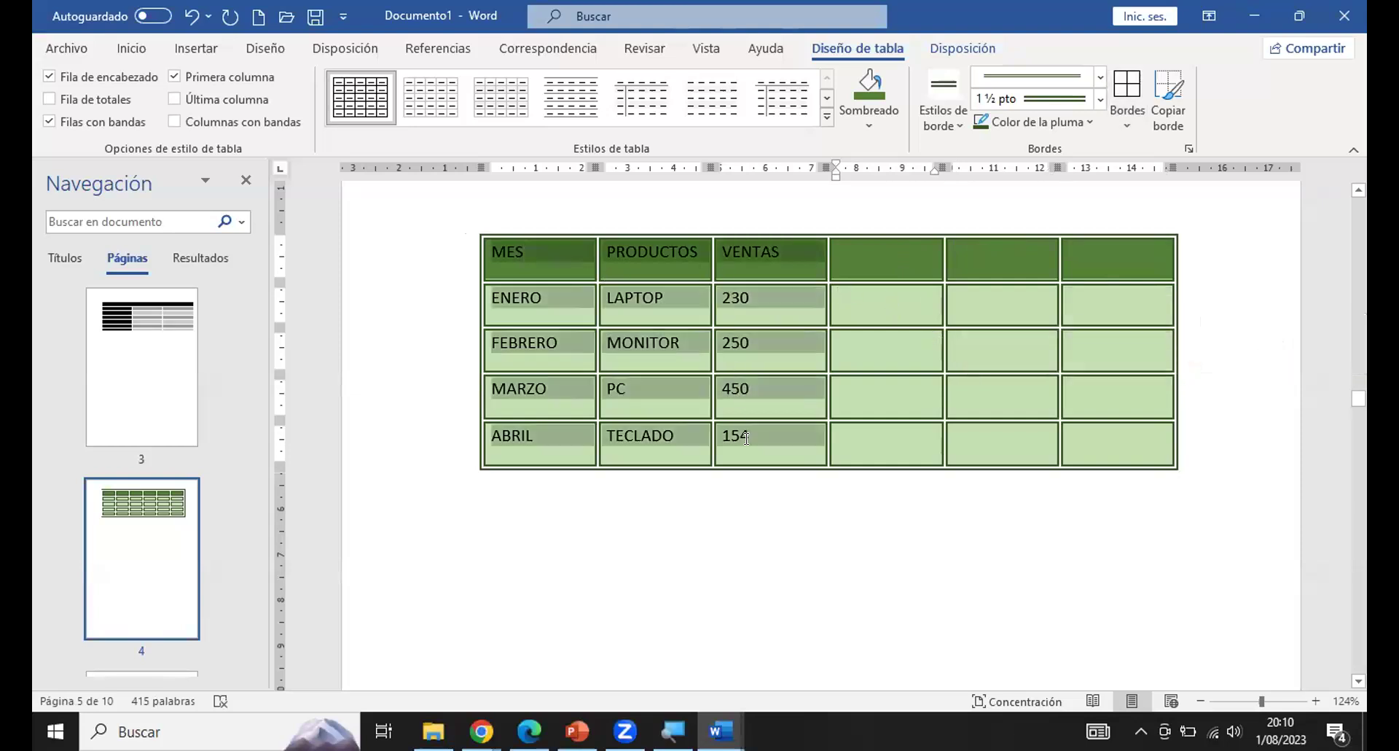
{"action": "left_click", "coordinate": [874, 306]}
{"action": "left_click_drag", "start_coordinate": [1109, 248], "coordinate": [1107, 437]}
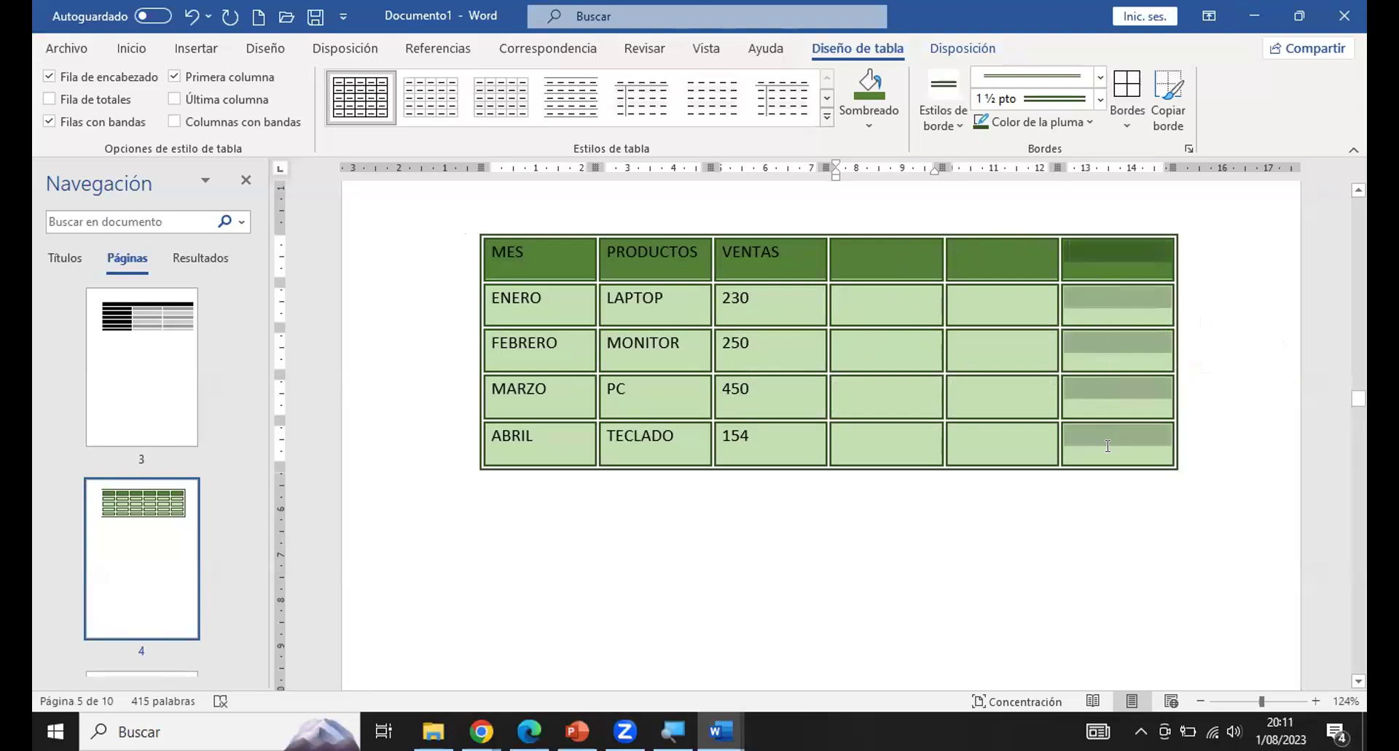
{"action": "left_click", "coordinate": [1026, 350]}
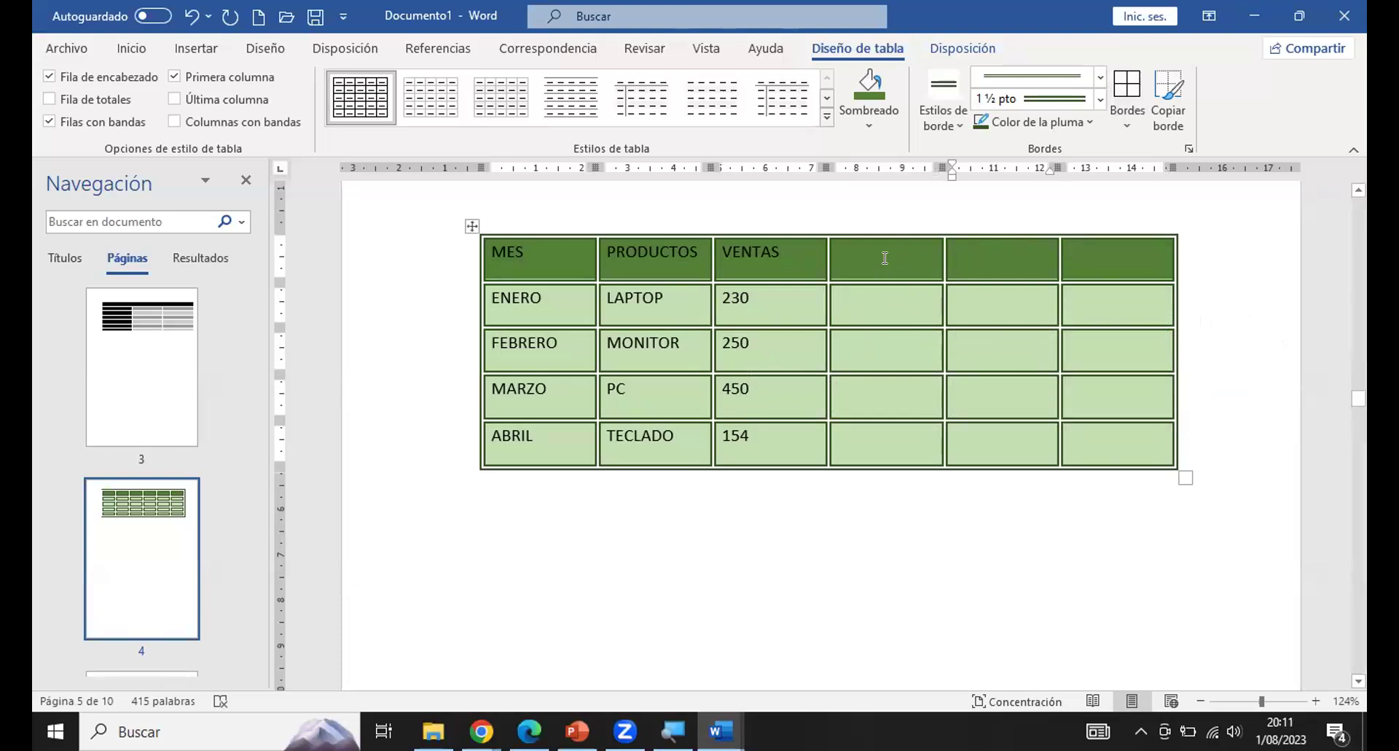
{"action": "left_click", "coordinate": [1082, 267]}
Delete the empty last column of the green table.
{"action": "left_click_drag", "start_coordinate": [1110, 261], "coordinate": [1120, 440]}
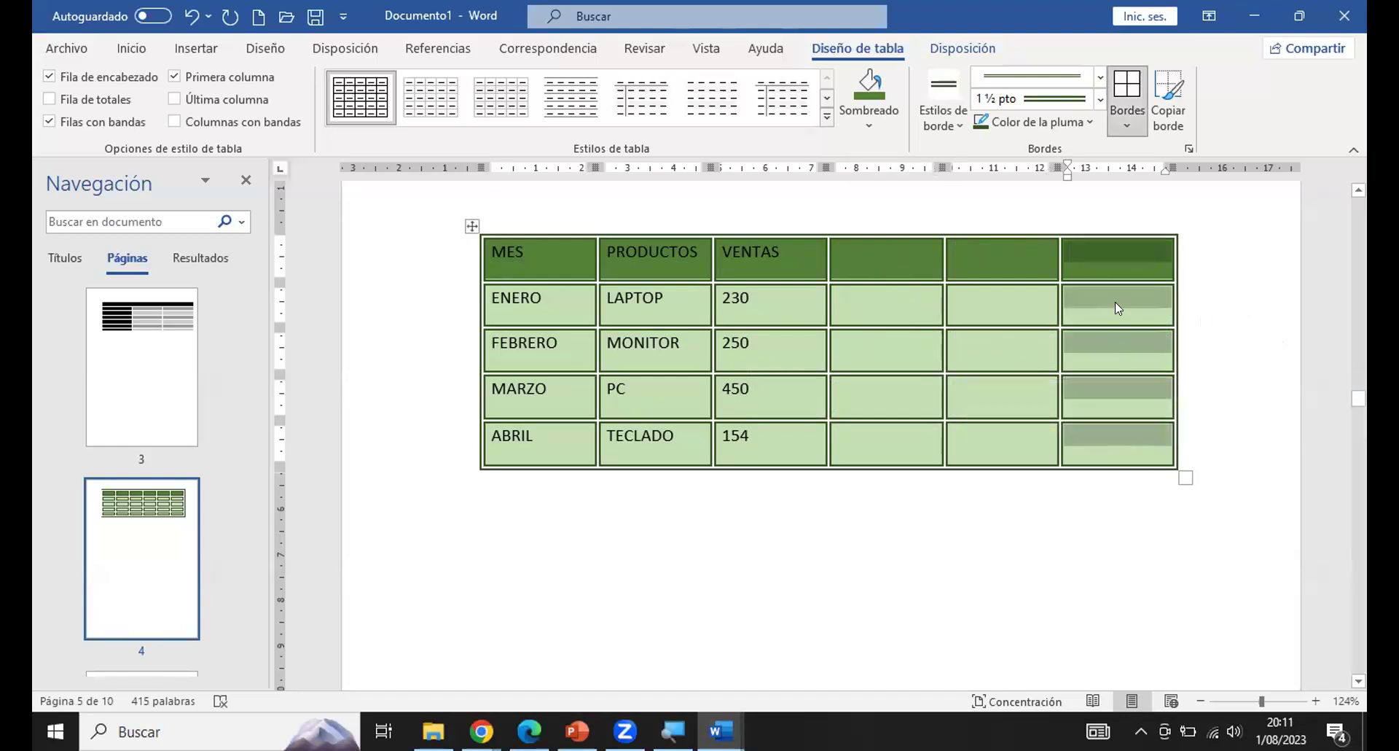
{"action": "left_click_drag", "start_coordinate": [1113, 258], "coordinate": [1119, 441]}
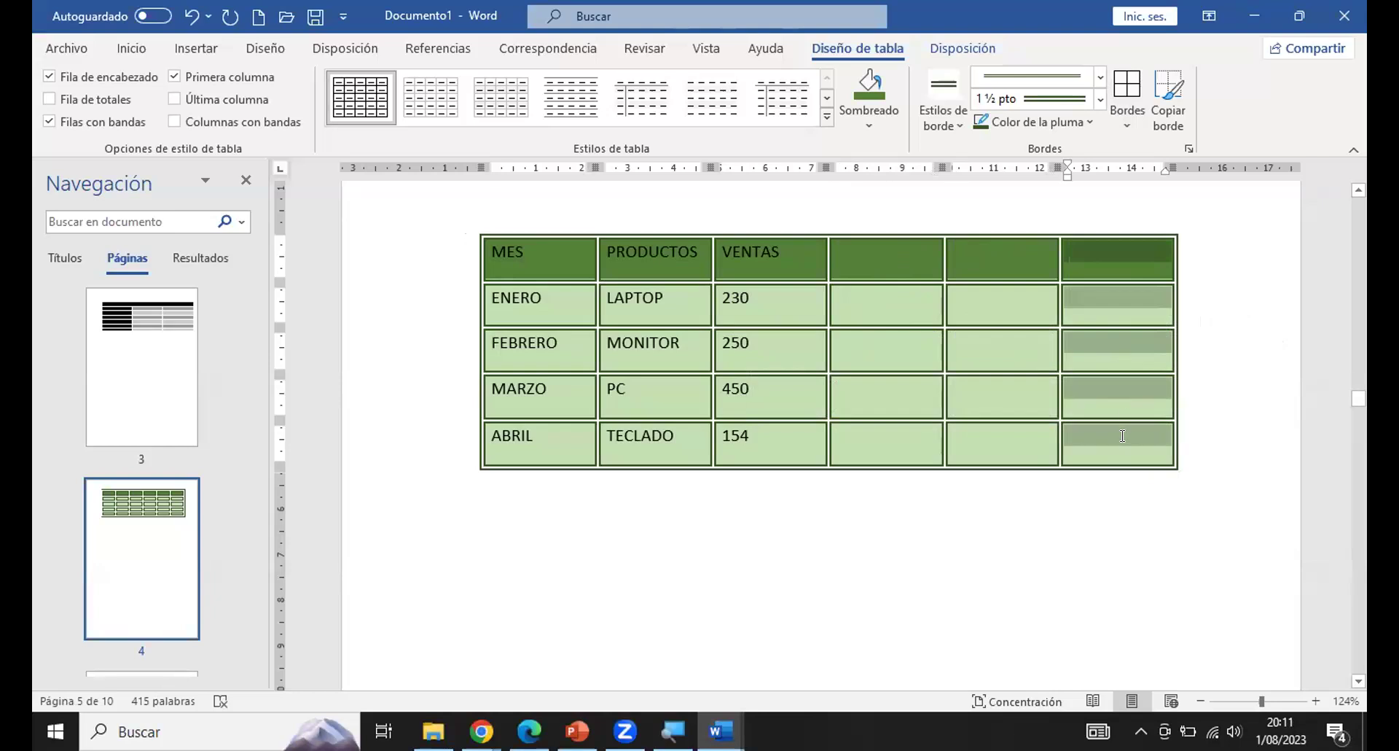
{"action": "right_click", "coordinate": [1105, 301]}
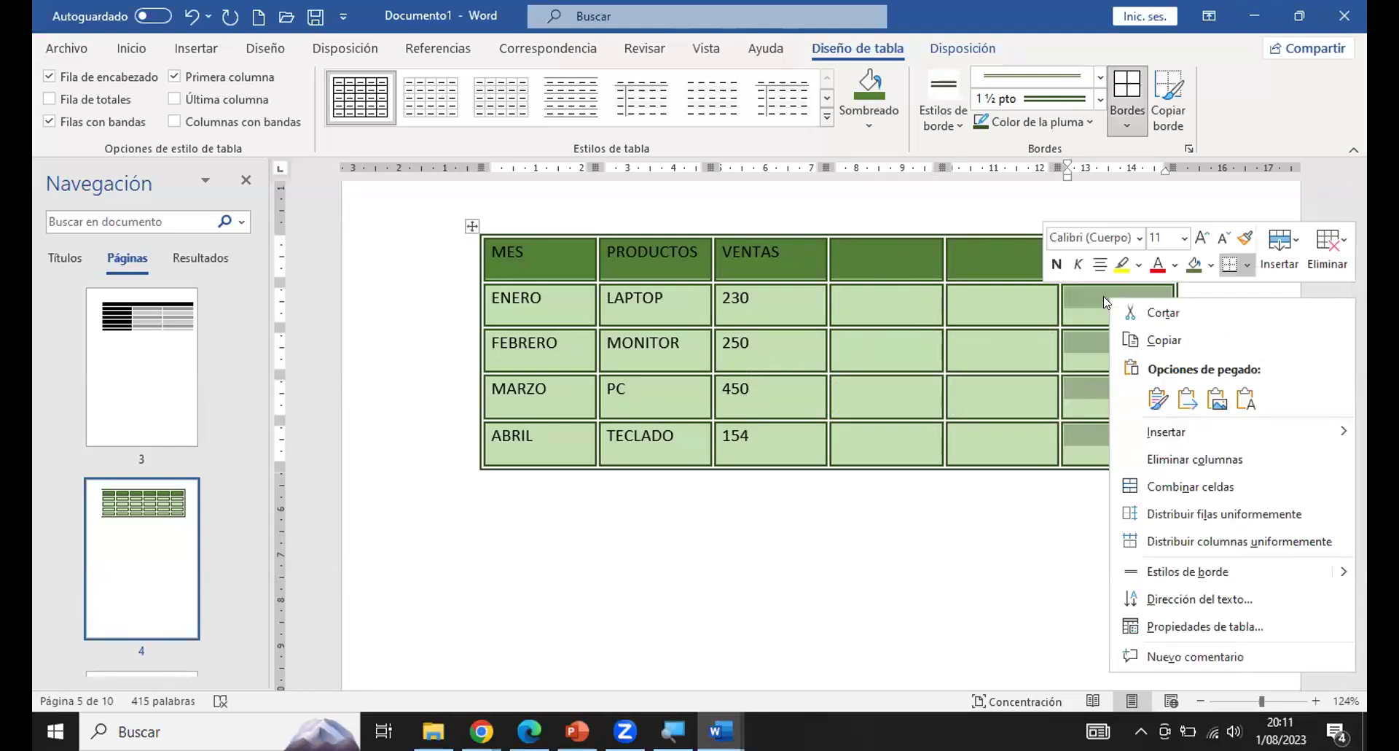
{"action": "left_click", "coordinate": [1195, 459]}
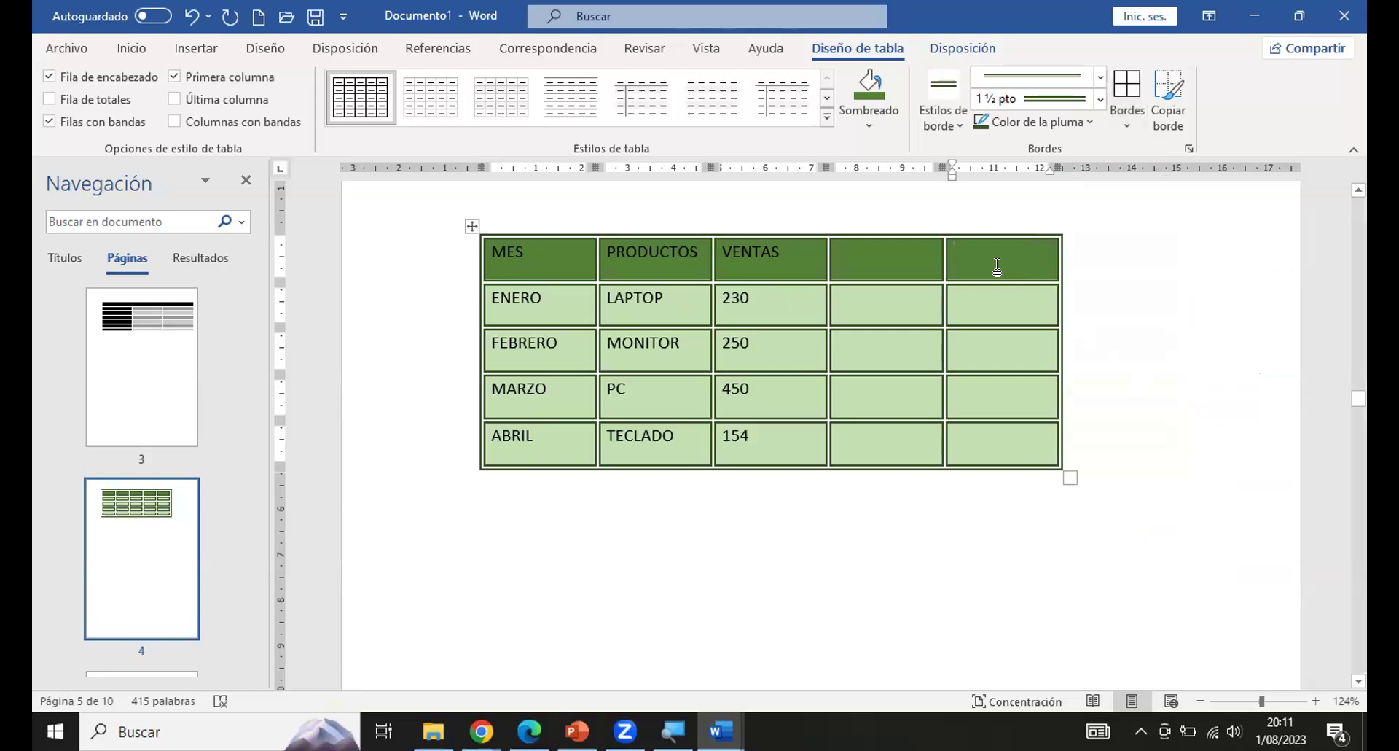
Delete the two remaining empty columns after VENTAS, one at a time.
{"action": "left_click_drag", "start_coordinate": [993, 264], "coordinate": [995, 434]}
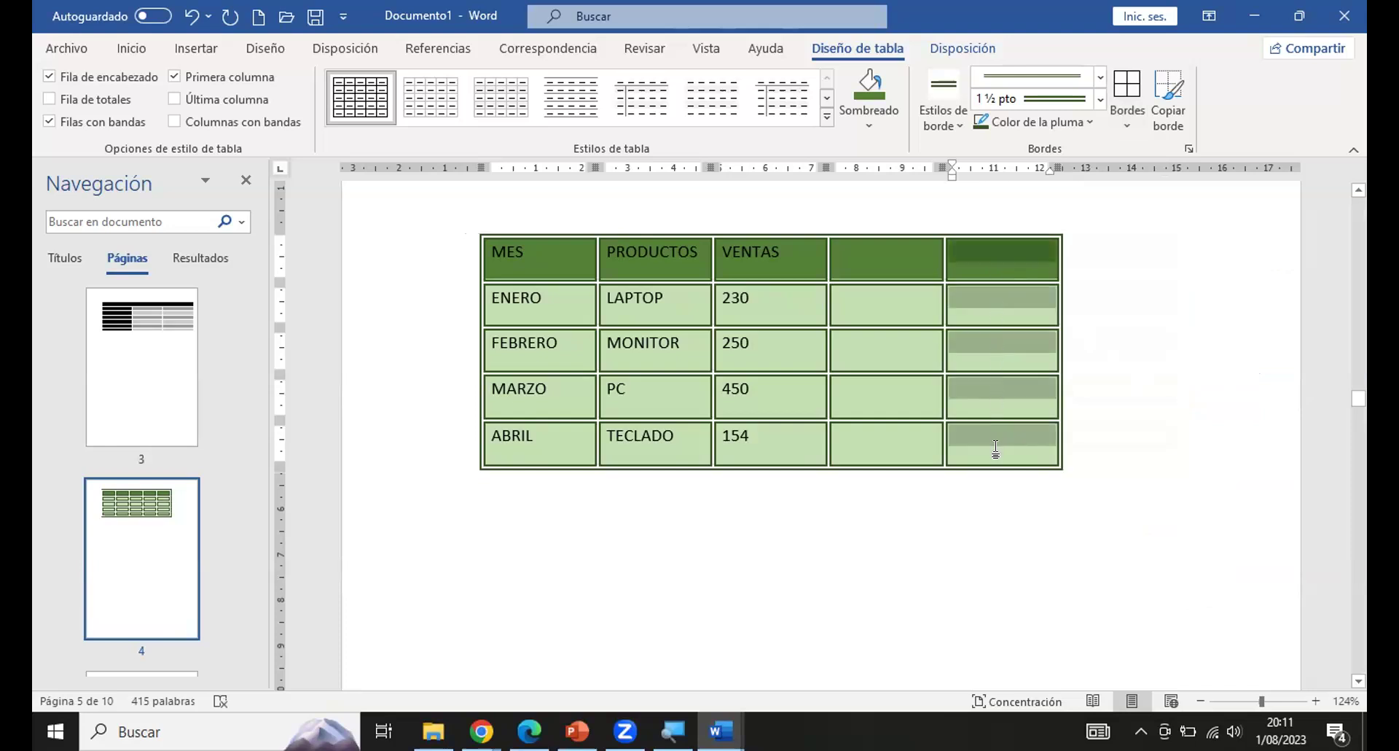
{"action": "right_click", "coordinate": [986, 240]}
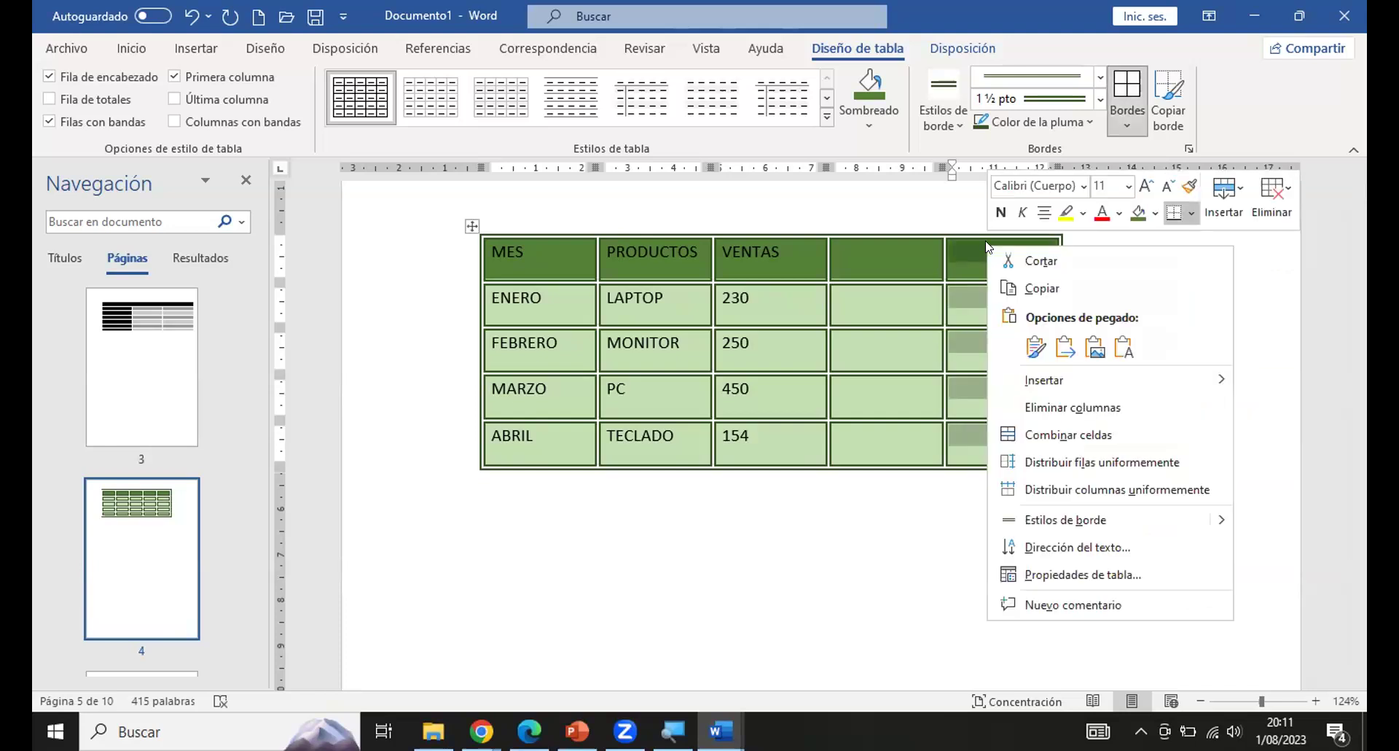
{"action": "left_click", "coordinate": [1073, 408]}
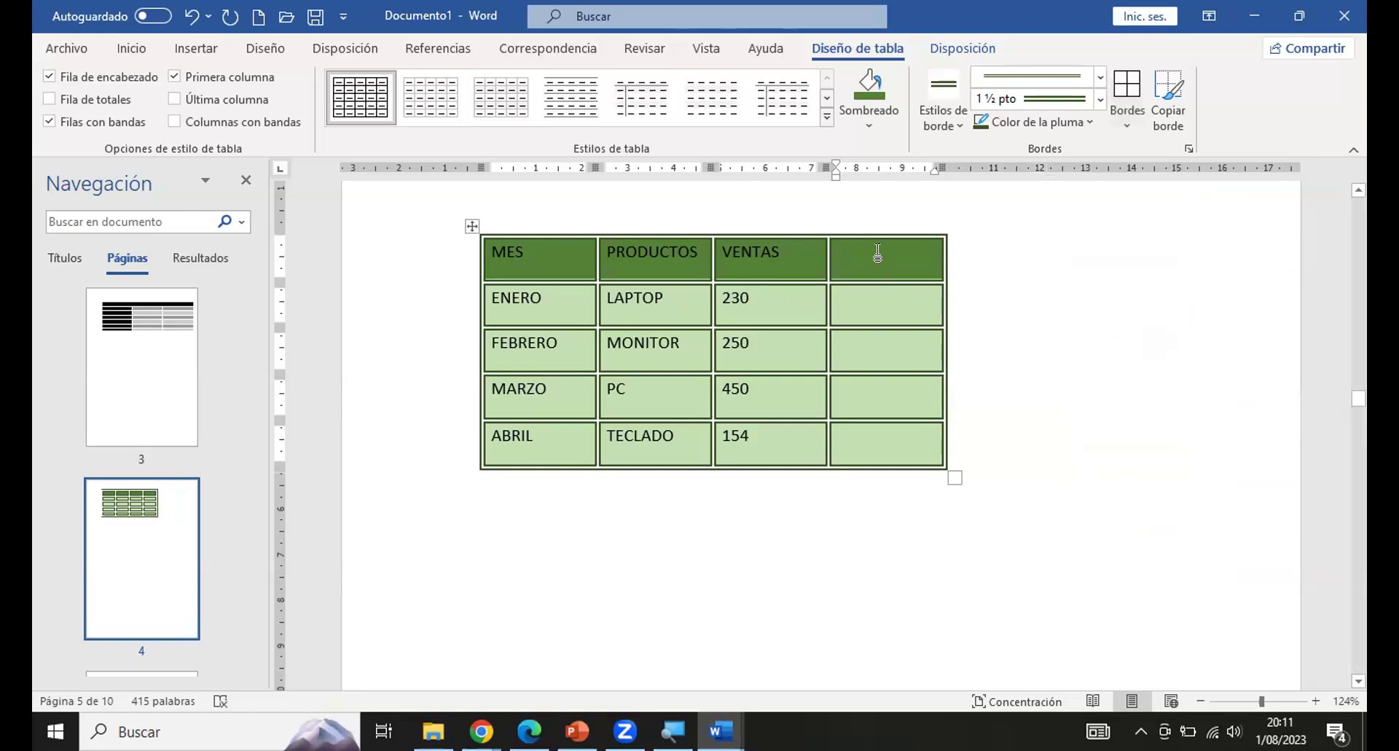
{"action": "left_click_drag", "start_coordinate": [877, 252], "coordinate": [878, 446]}
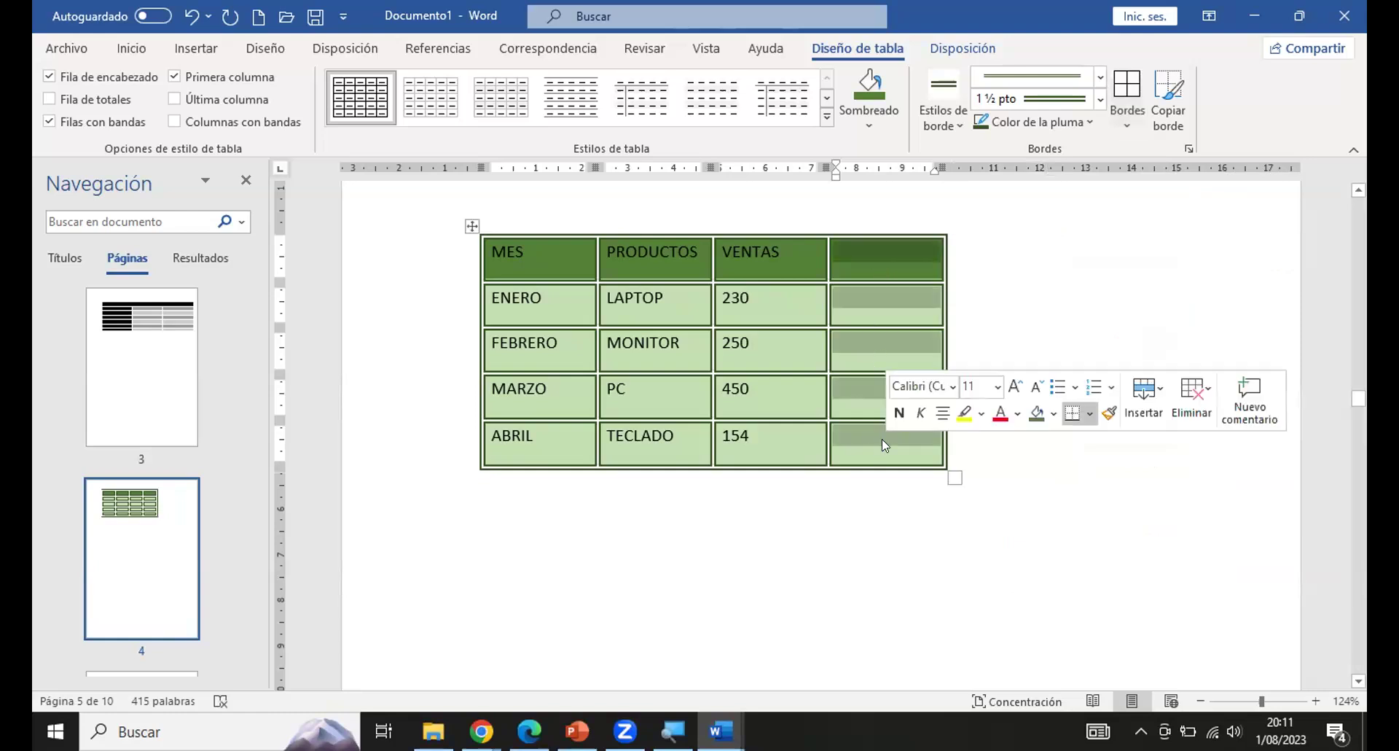
{"action": "right_click", "coordinate": [876, 252]}
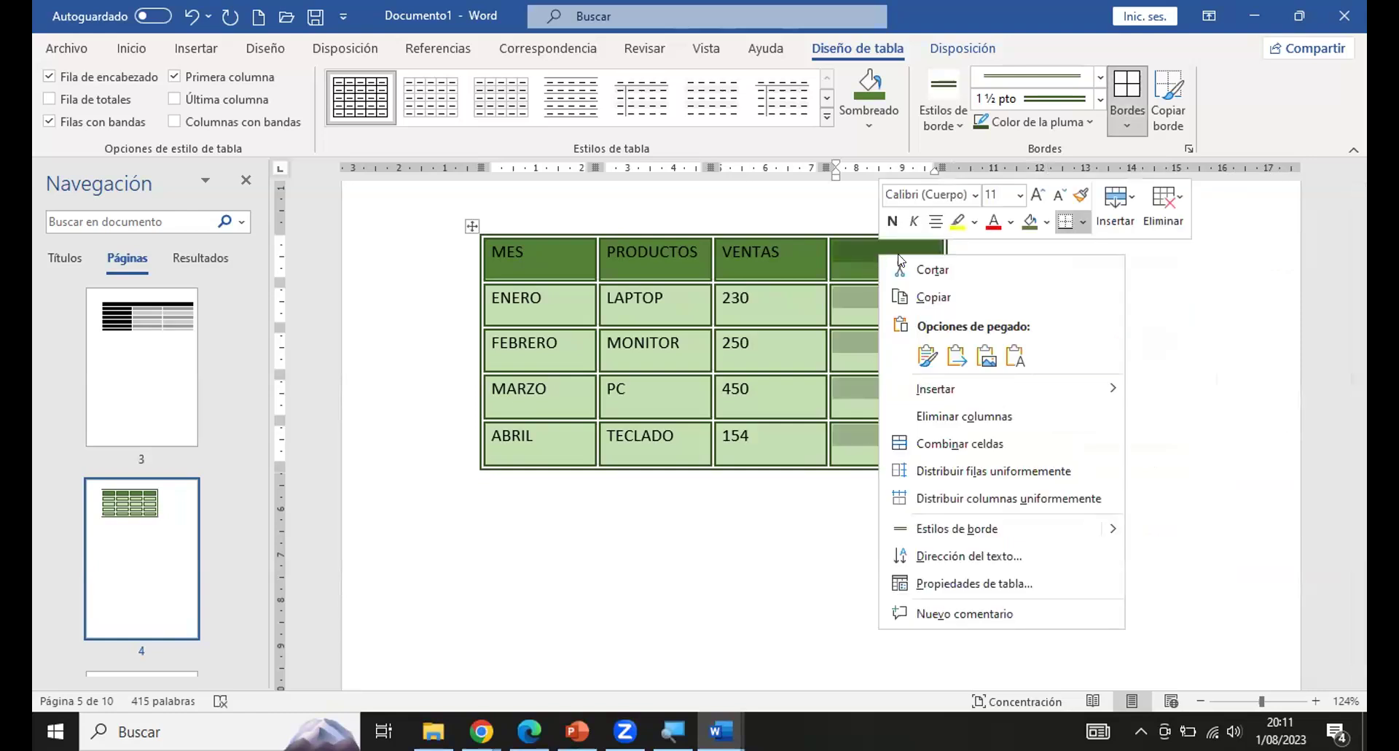
{"action": "left_click", "coordinate": [939, 416]}
Enlarge the three-column table so it spans nearly the full text width with slightly taller rows.
{"action": "left_click", "coordinate": [846, 475]}
{"action": "left_click_drag", "start_coordinate": [846, 475], "coordinate": [1153, 498]}
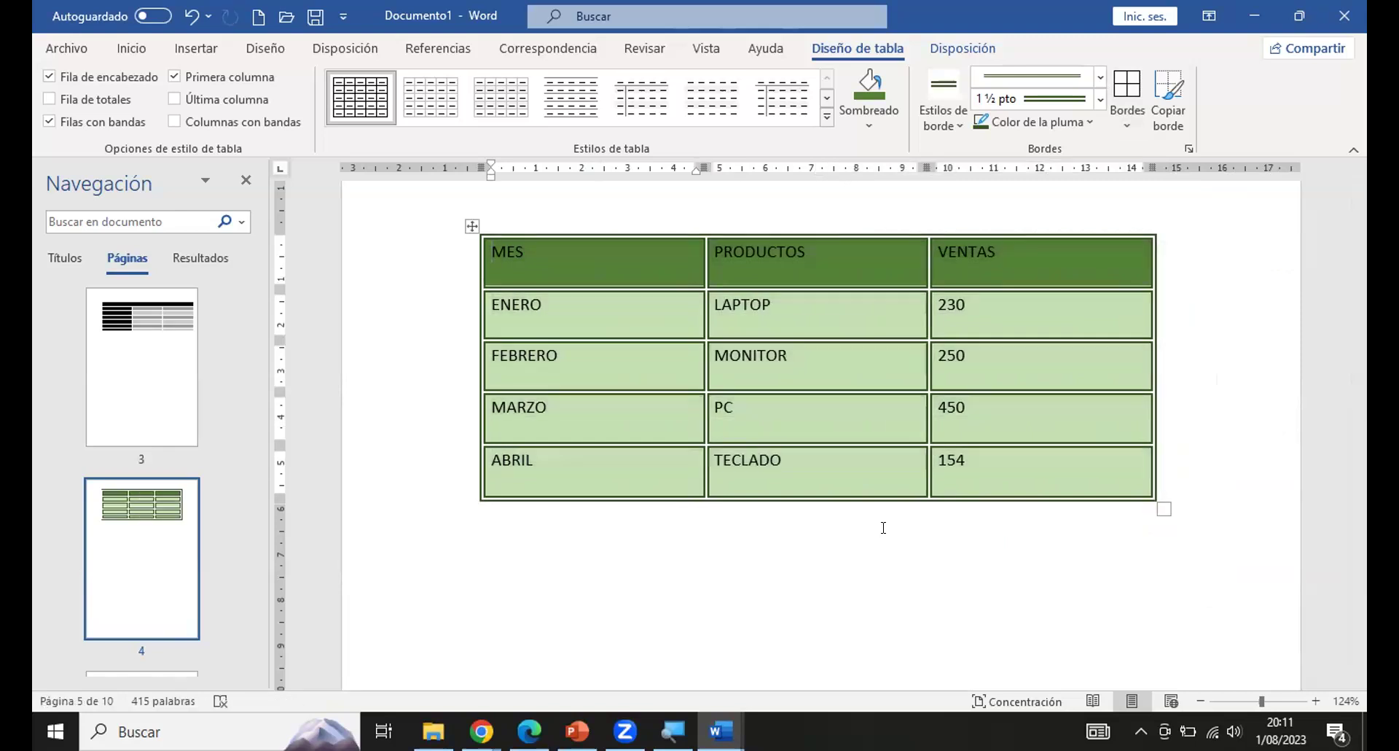
{"action": "left_click", "coordinate": [800, 268]}
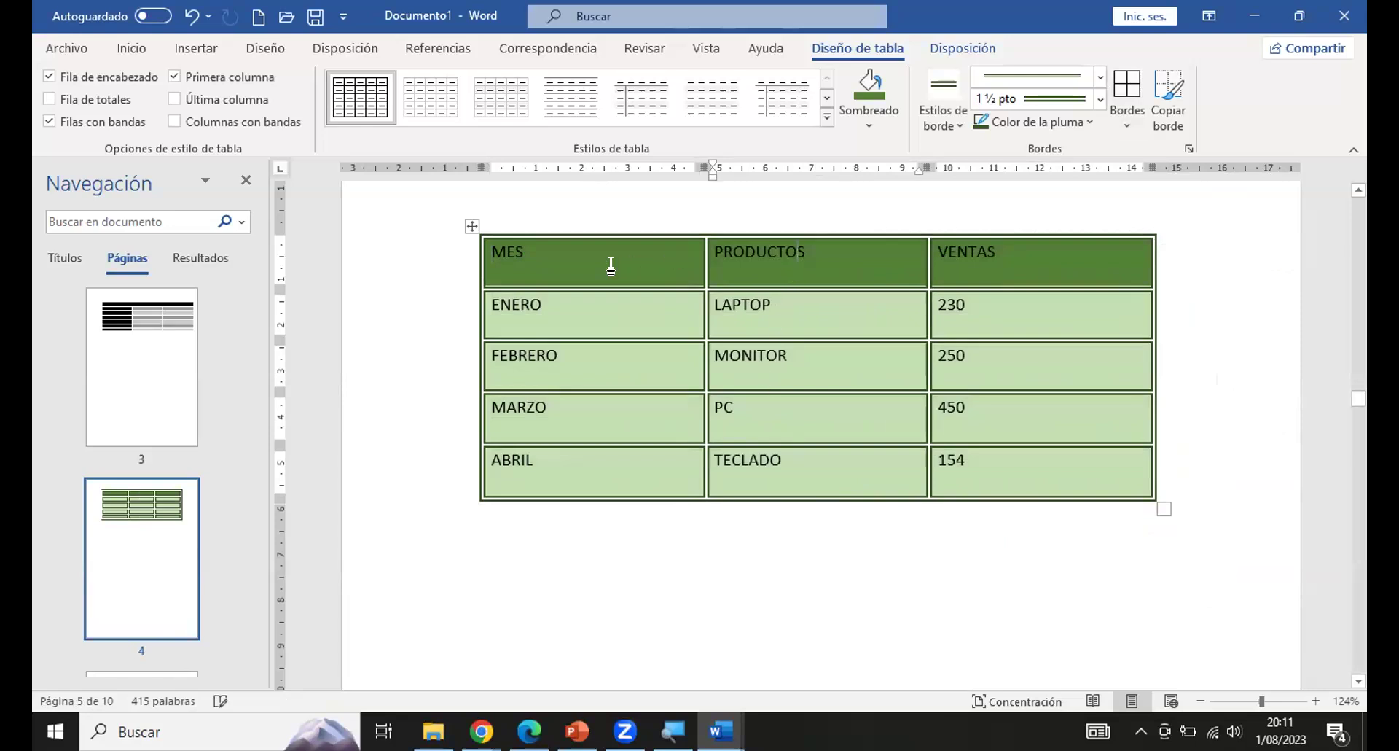
Centre the text of the table's header row and make it bold.
{"action": "left_click", "coordinate": [455, 265]}
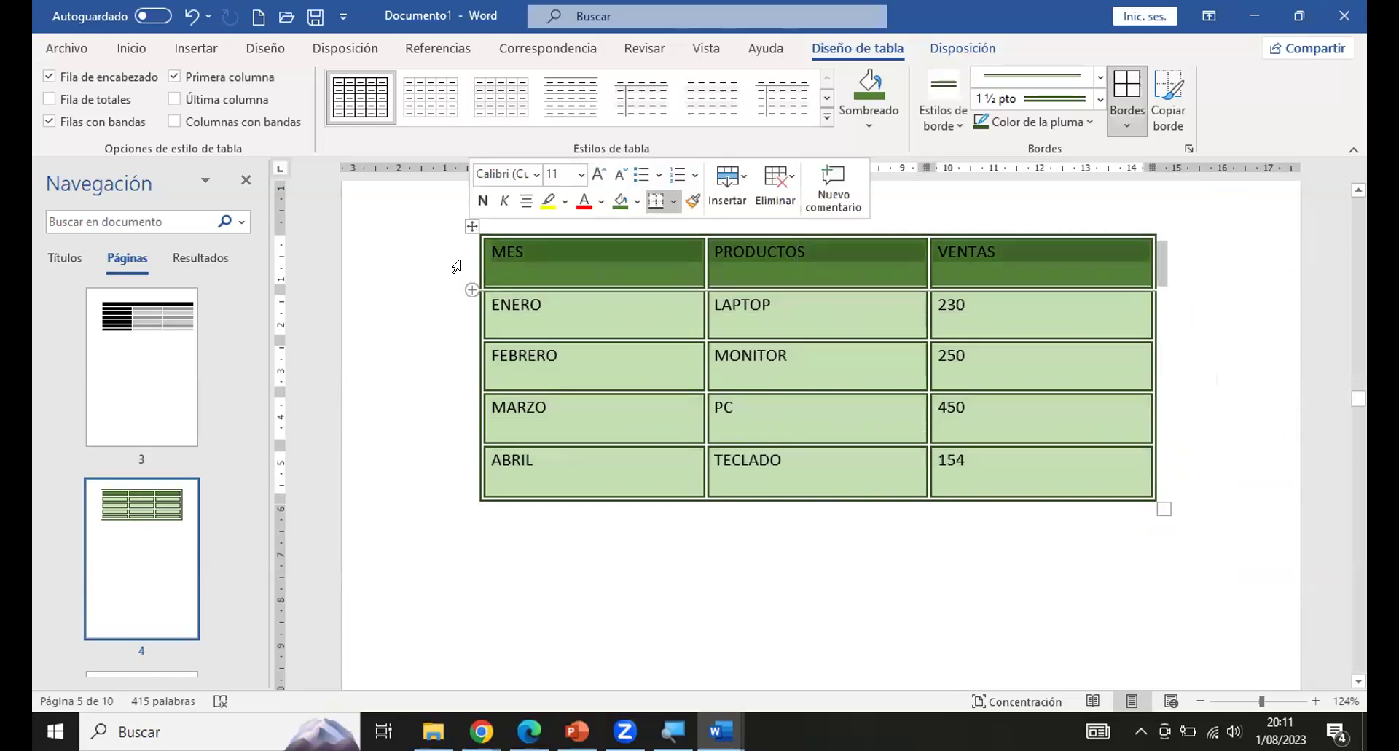
{"action": "left_click", "coordinate": [561, 268]}
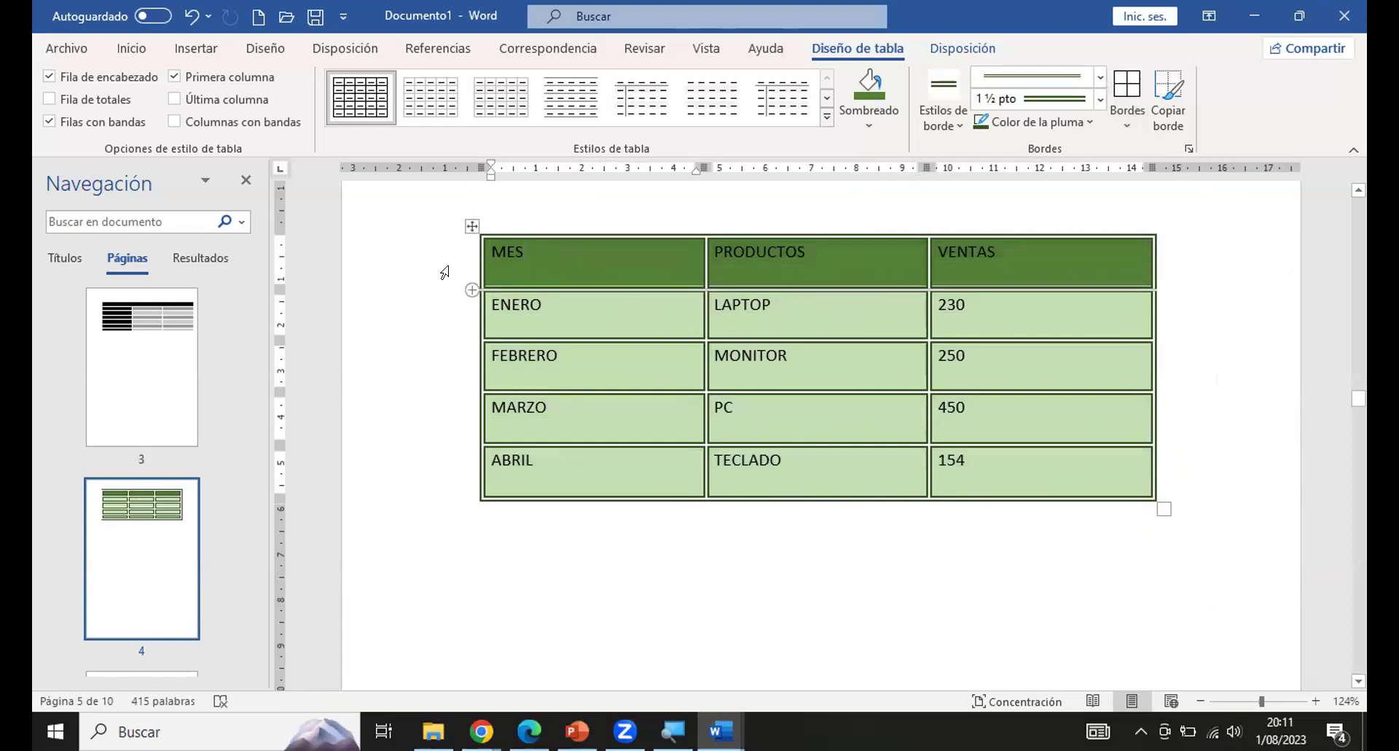
{"action": "left_click", "coordinate": [445, 273]}
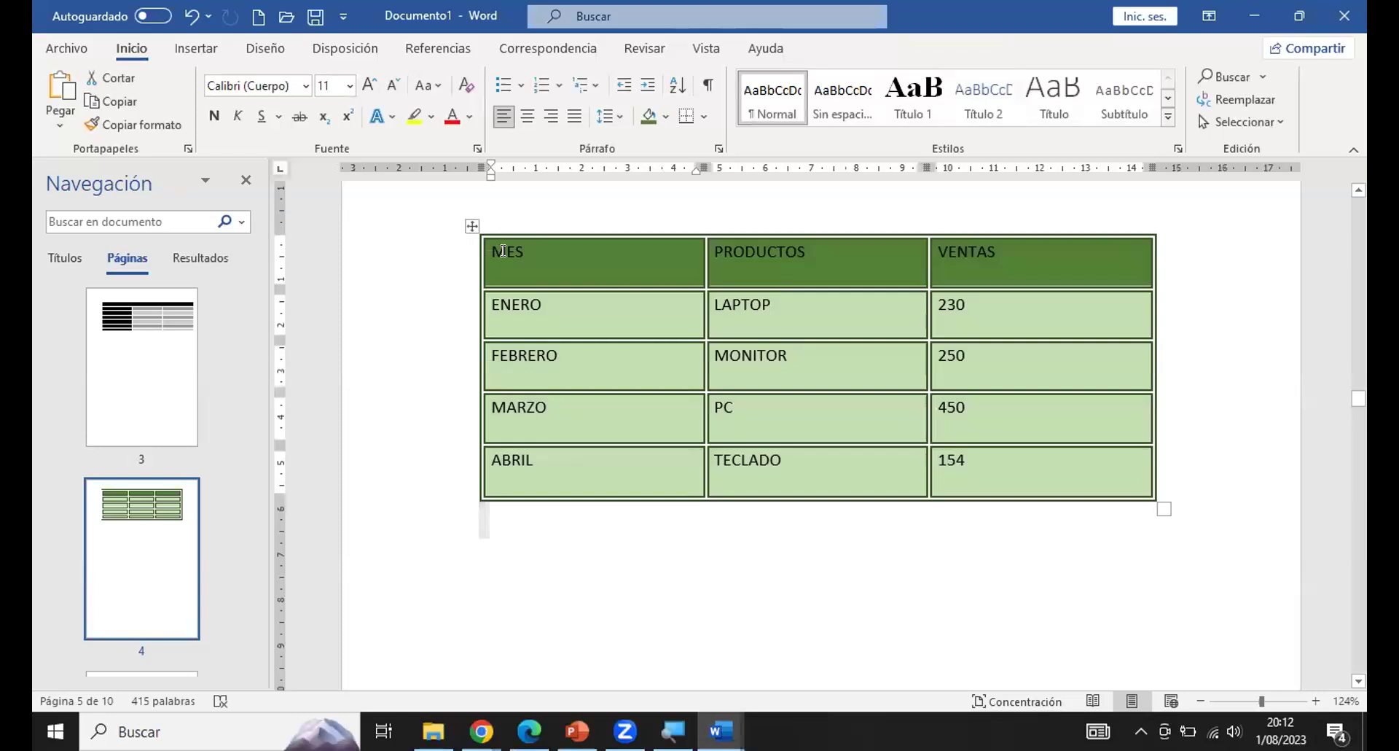
{"action": "left_click", "coordinate": [445, 262]}
{"action": "left_click", "coordinate": [451, 261]}
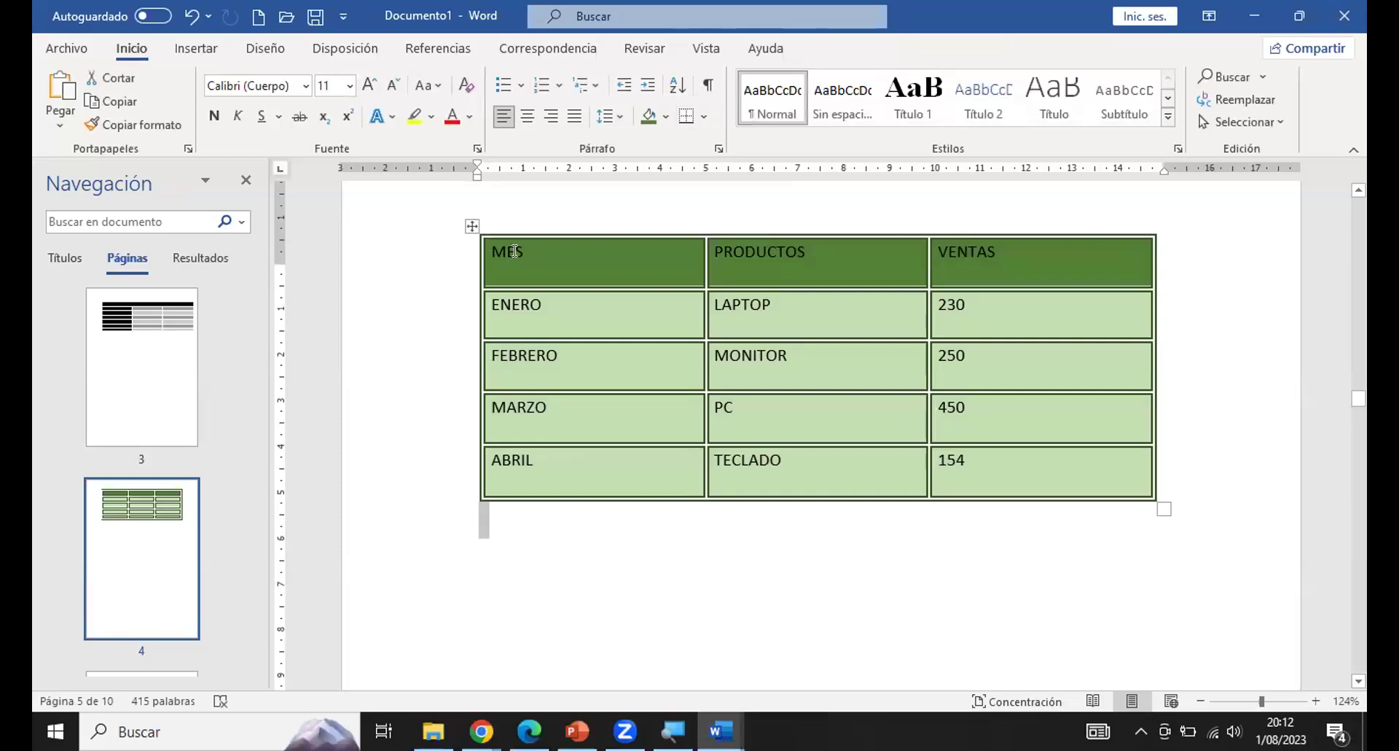
{"action": "left_click", "coordinate": [453, 260]}
{"action": "left_click", "coordinate": [457, 261]}
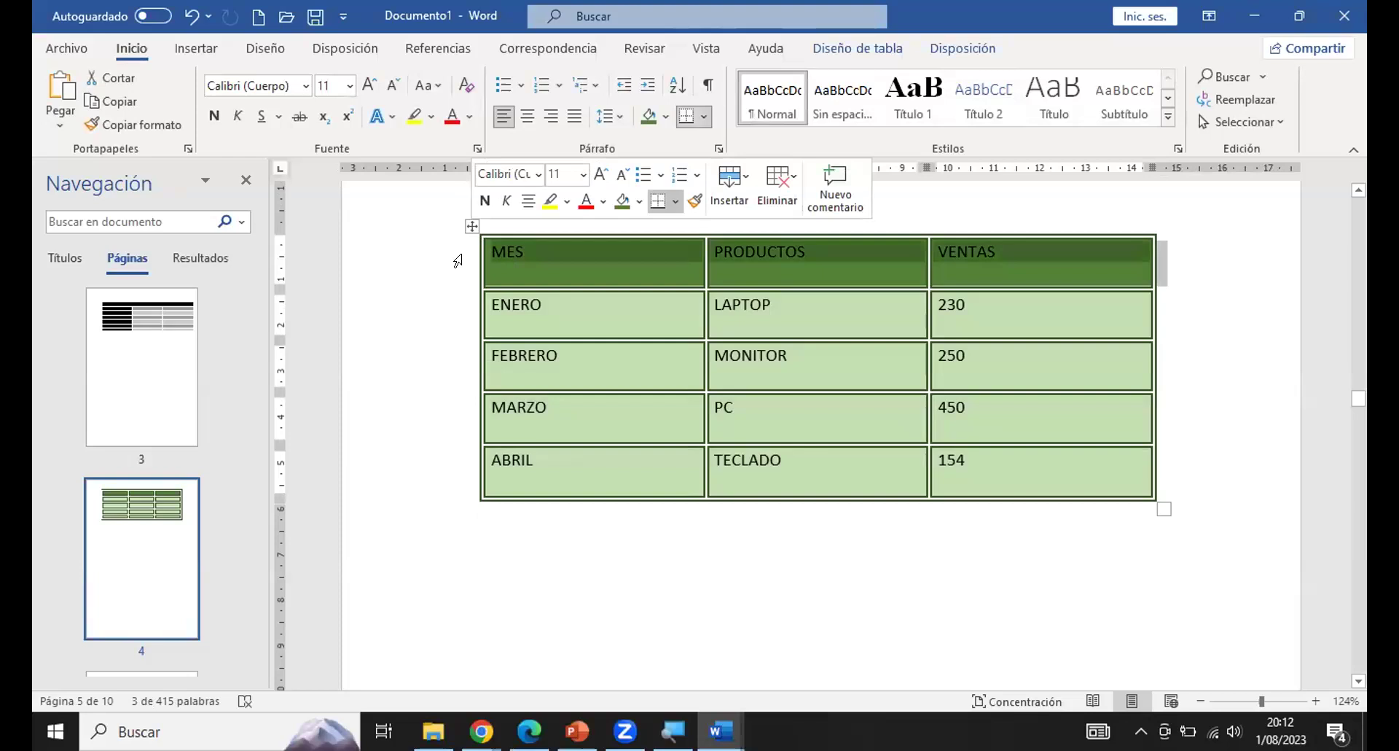
{"action": "left_click", "coordinate": [528, 120]}
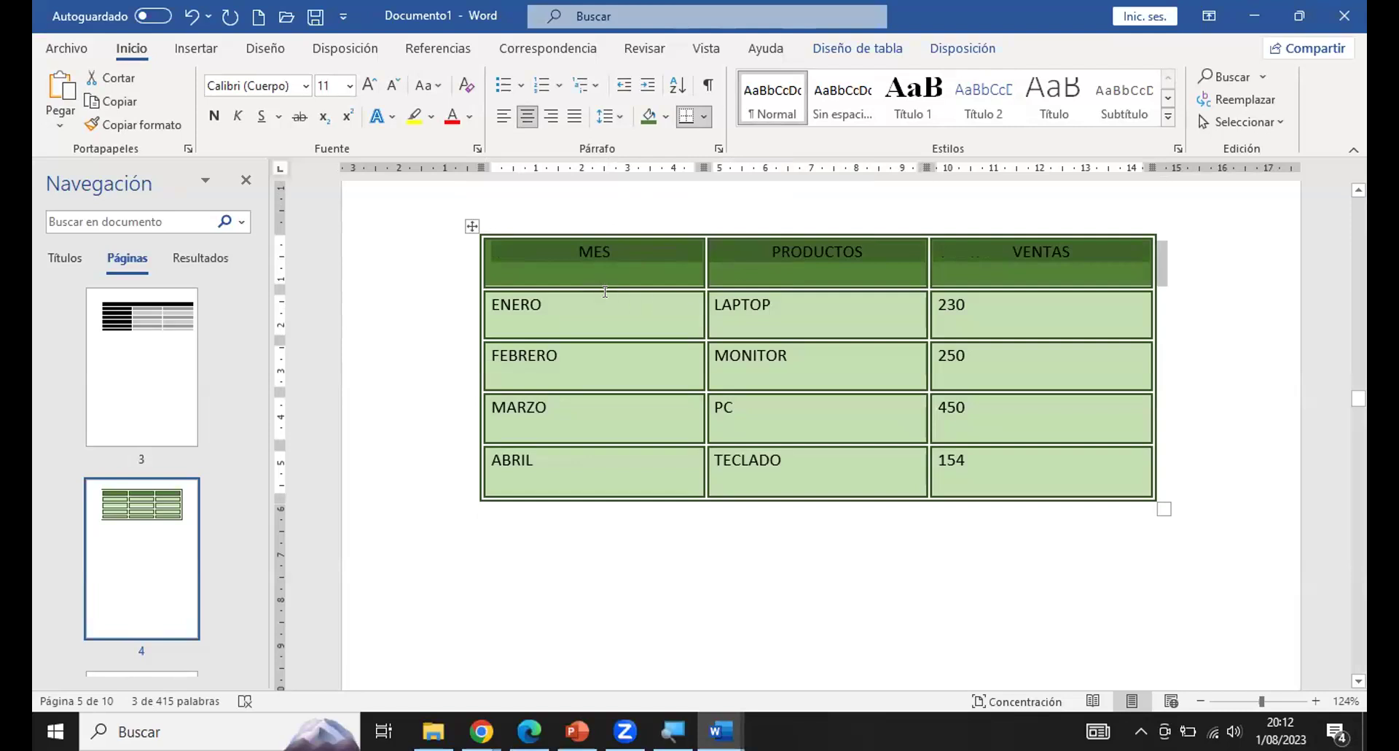
{"action": "left_click", "coordinate": [212, 117]}
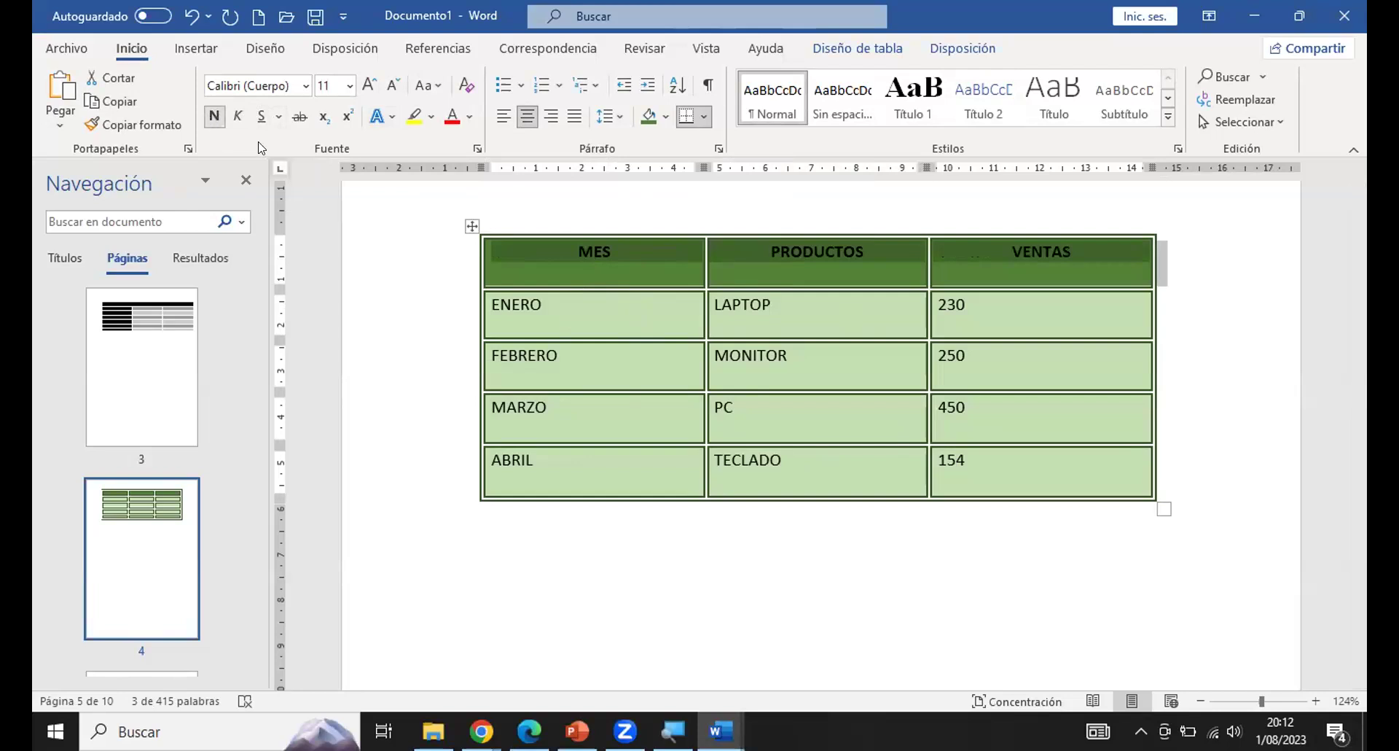
Enlarge the header row text to 18 pt and set its font to Arial Black.
{"action": "left_click", "coordinate": [368, 86]}
{"action": "left_click", "coordinate": [368, 86]}
{"action": "left_click", "coordinate": [368, 86]}
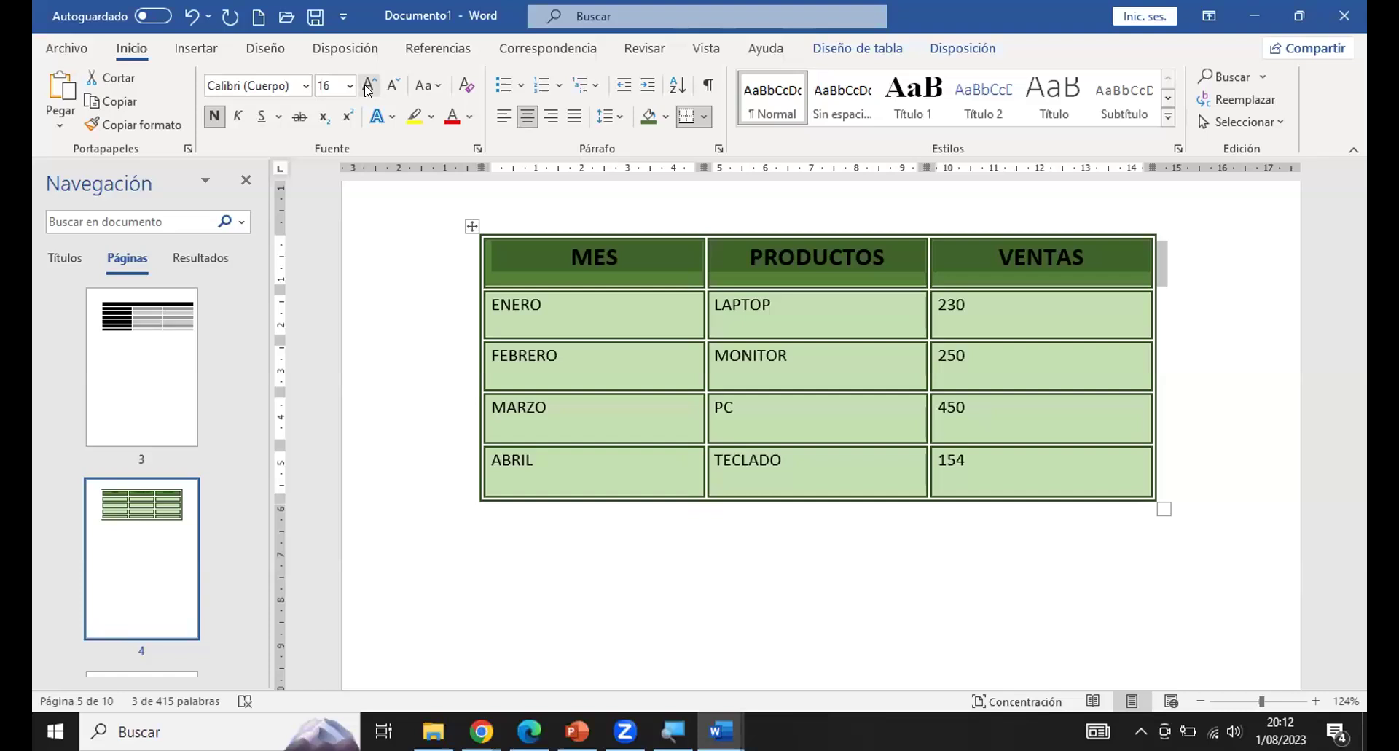
{"action": "left_click", "coordinate": [368, 86]}
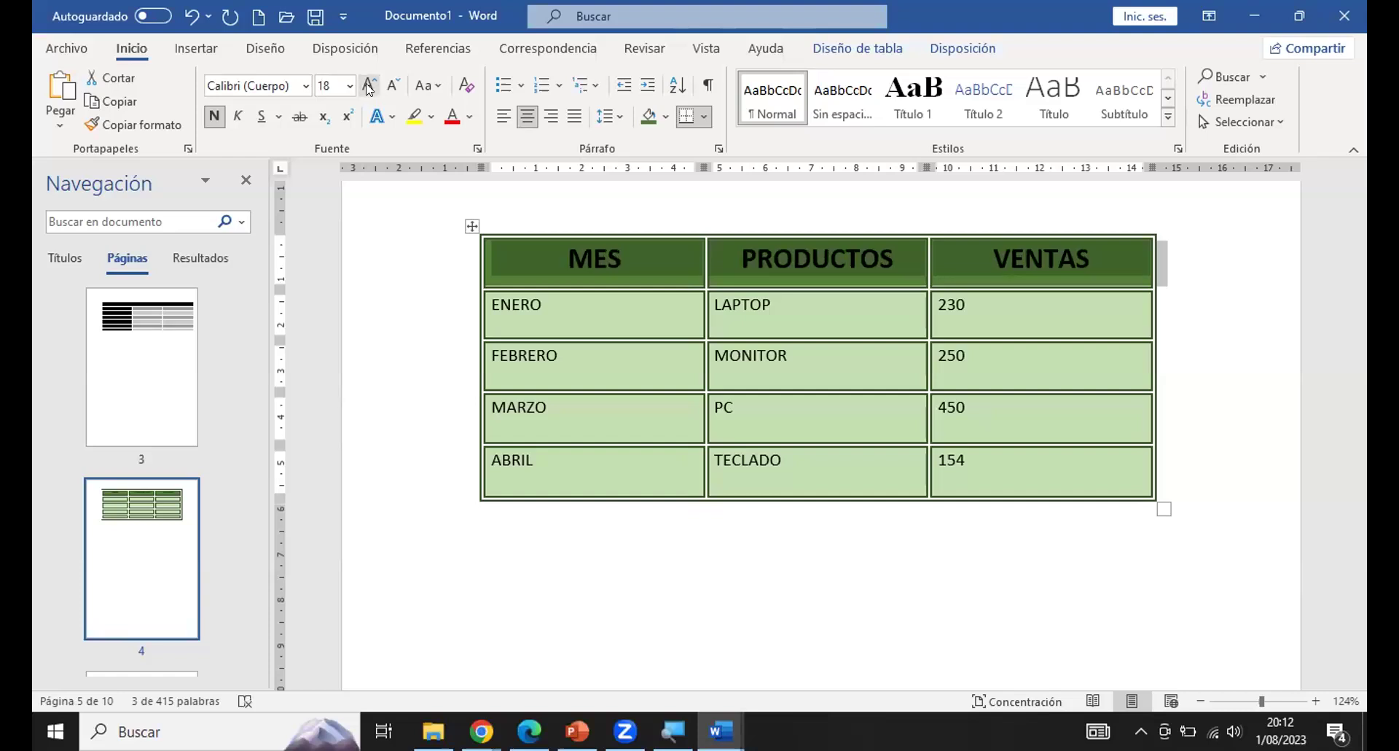
{"action": "left_click", "coordinate": [305, 87]}
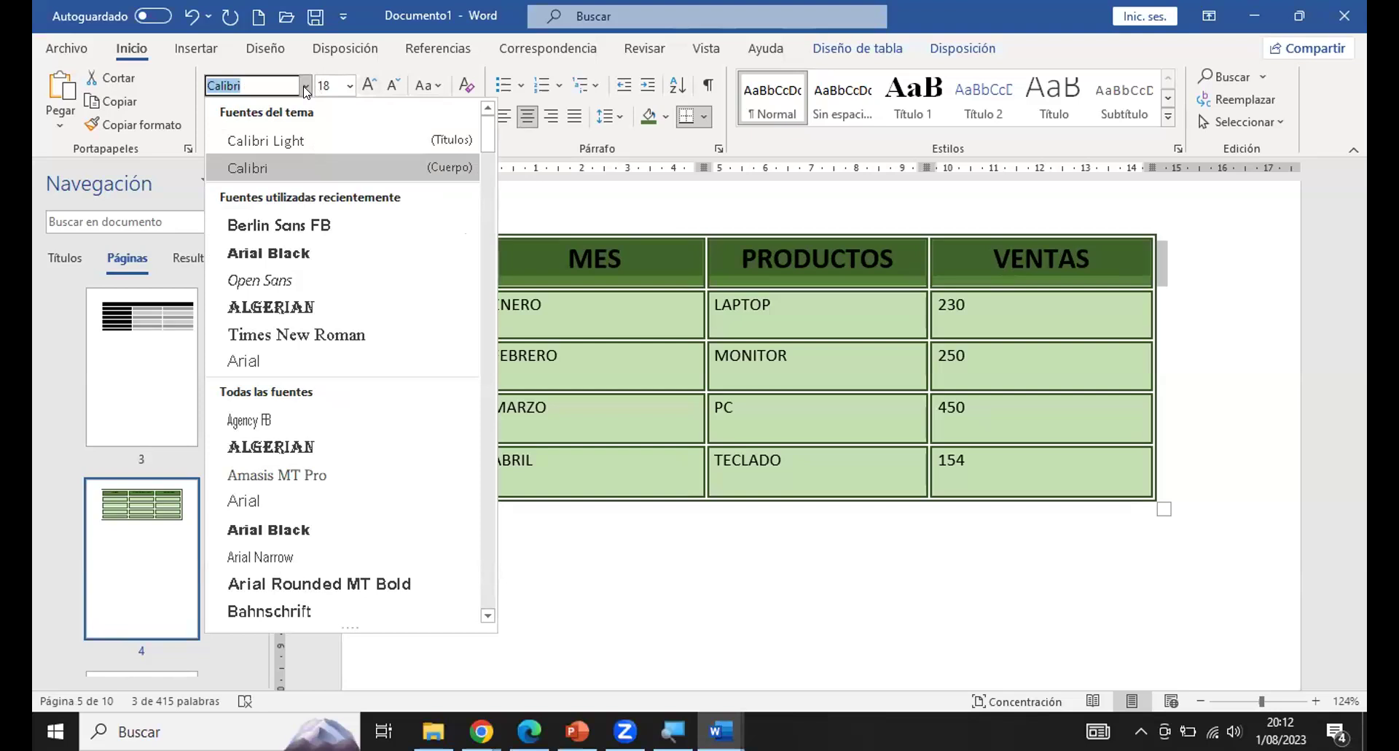
{"action": "left_click", "coordinate": [282, 252]}
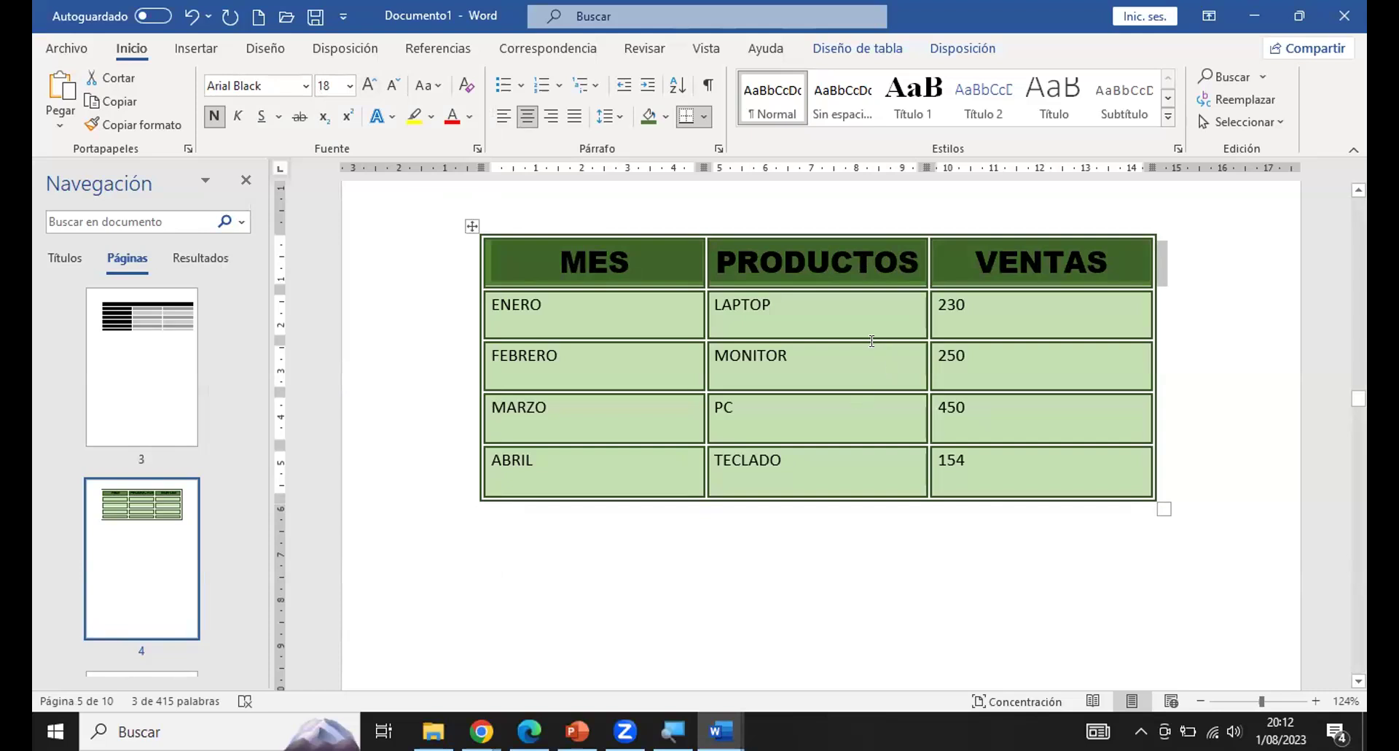
Centre the four sales figures in the VENTAS column.
{"action": "left_click", "coordinate": [828, 312]}
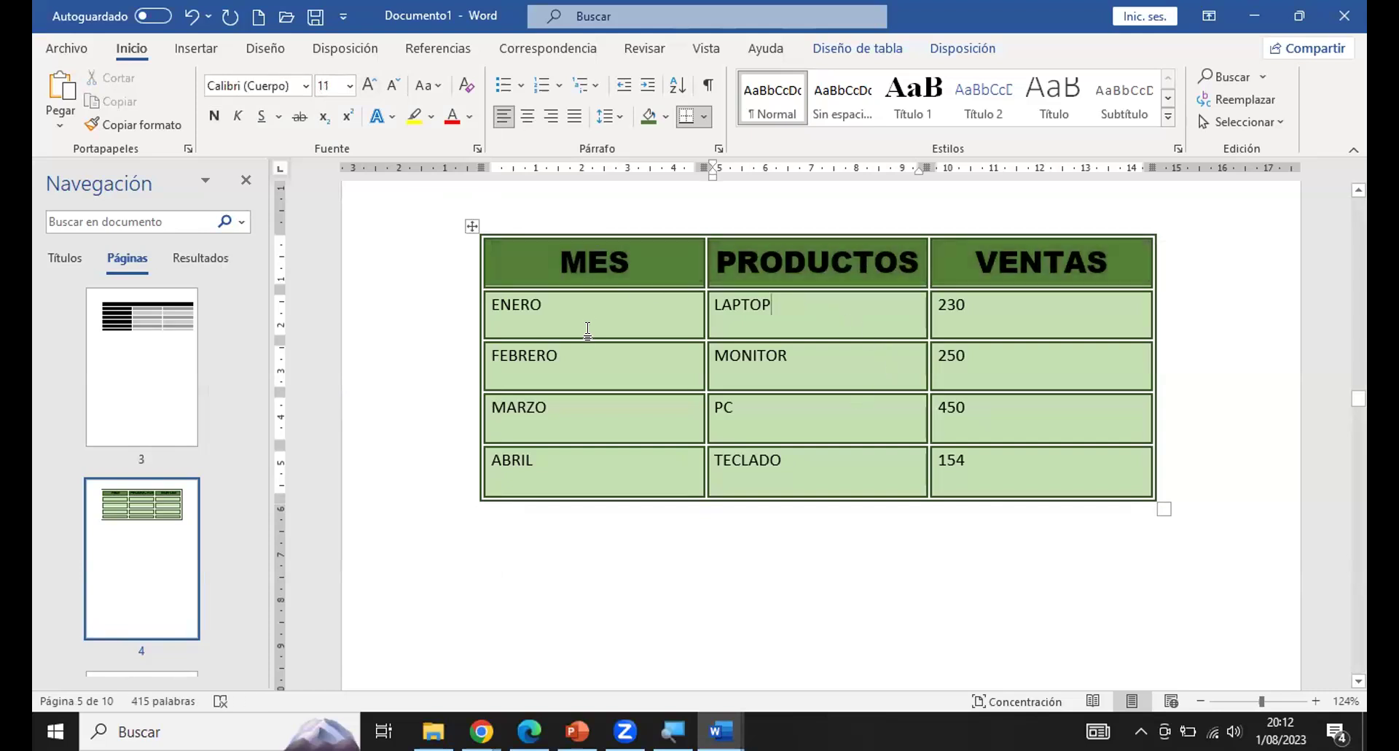
{"action": "left_click_drag", "start_coordinate": [995, 304], "coordinate": [1003, 469]}
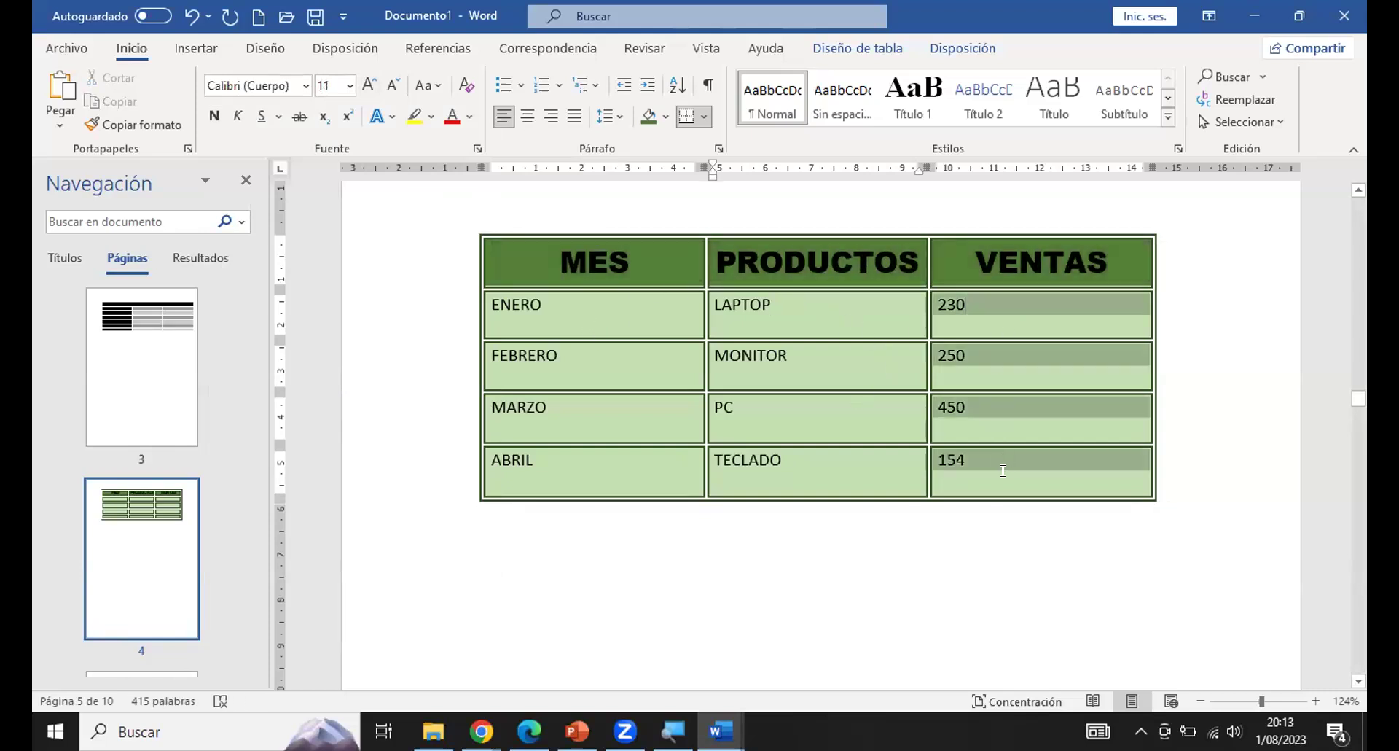
{"action": "left_click", "coordinate": [527, 116]}
{"action": "left_click", "coordinate": [1009, 309]}
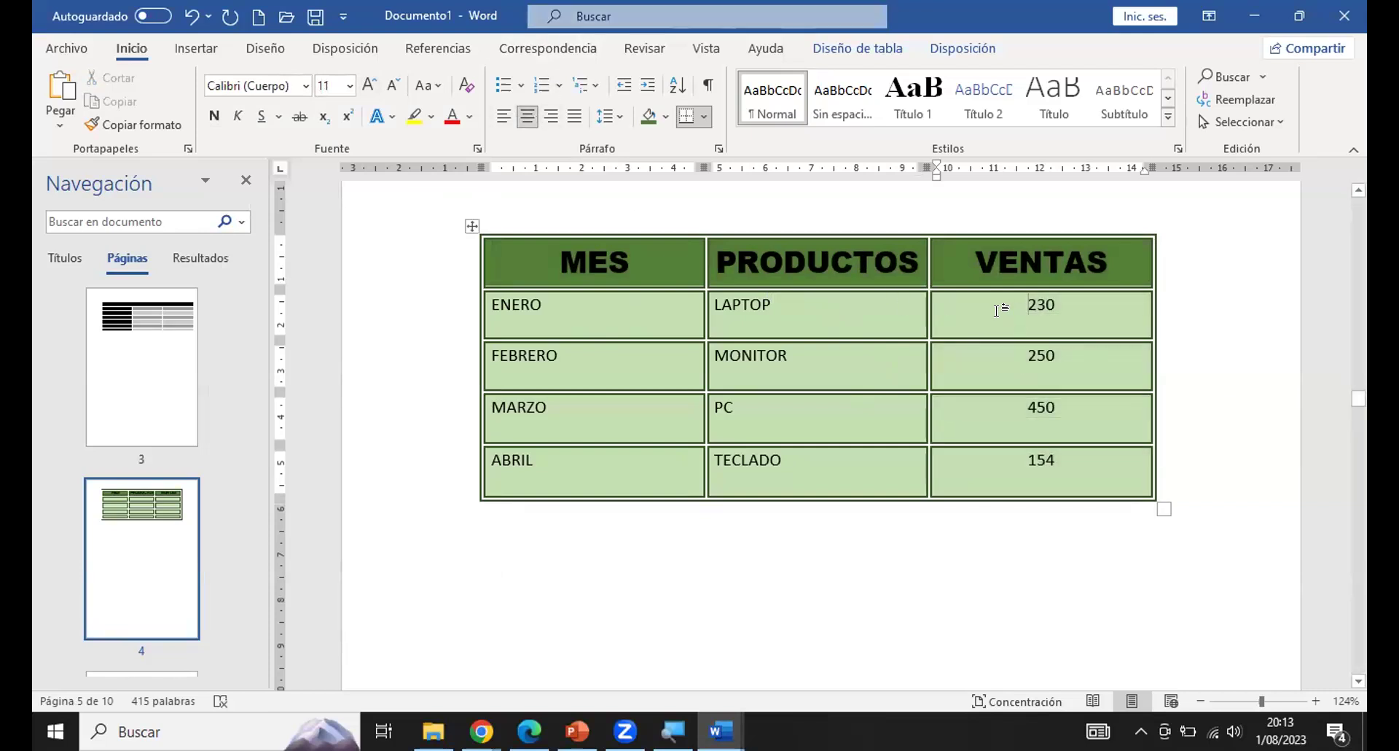
{"action": "left_click", "coordinate": [196, 49]}
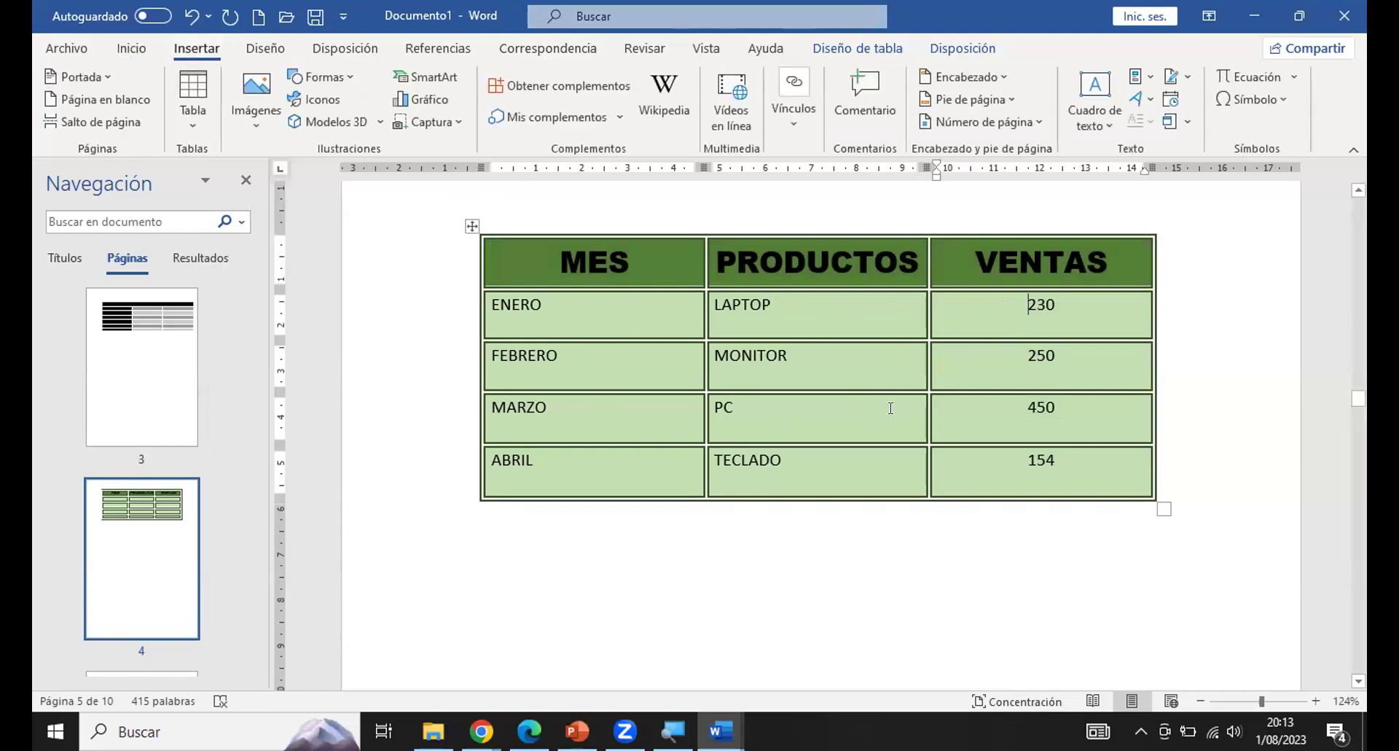
{"action": "scroll", "coordinate": [891, 406], "scroll_direction": "up", "scroll_amount": 3}
{"action": "scroll", "coordinate": [890, 406], "scroll_direction": "down", "scroll_amount": 2}
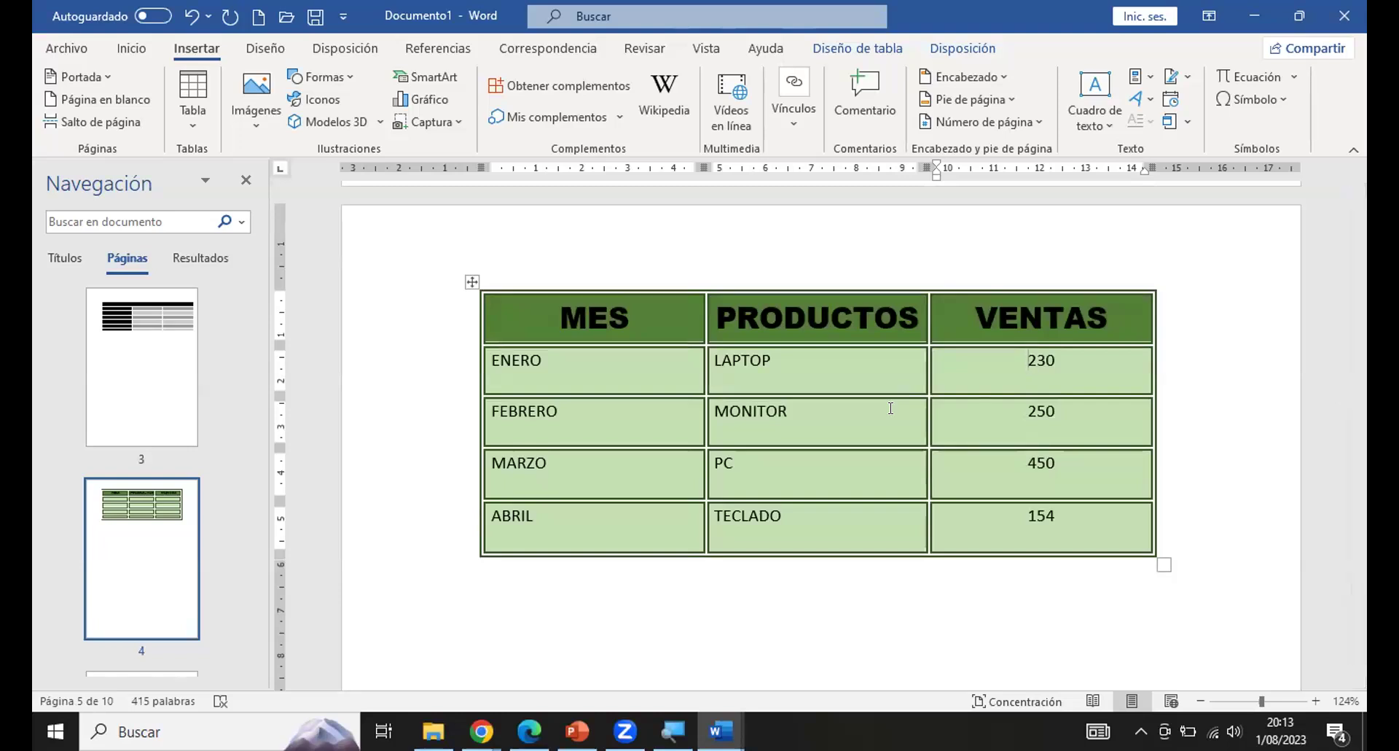
{"action": "left_click", "coordinate": [857, 50]}
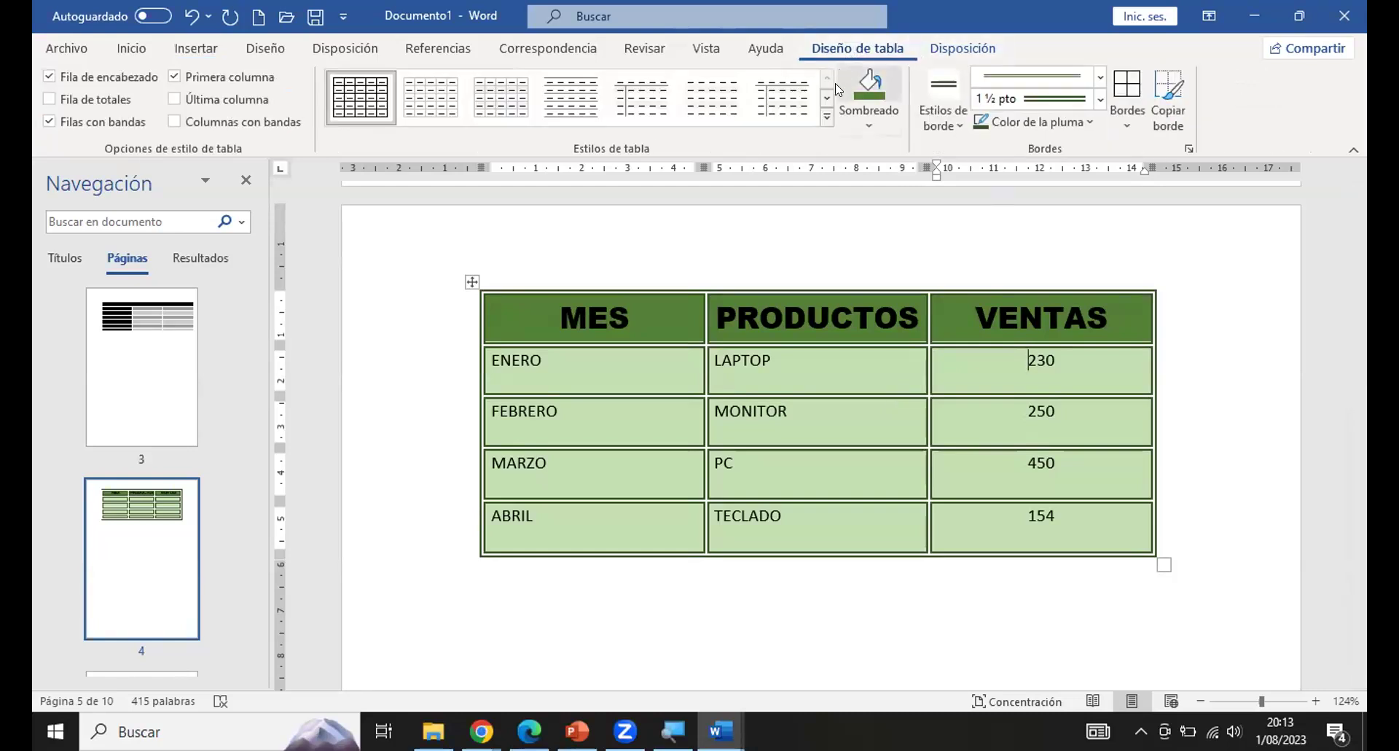
{"action": "left_click", "coordinate": [1091, 123]}
{"action": "left_click", "coordinate": [1091, 123]}
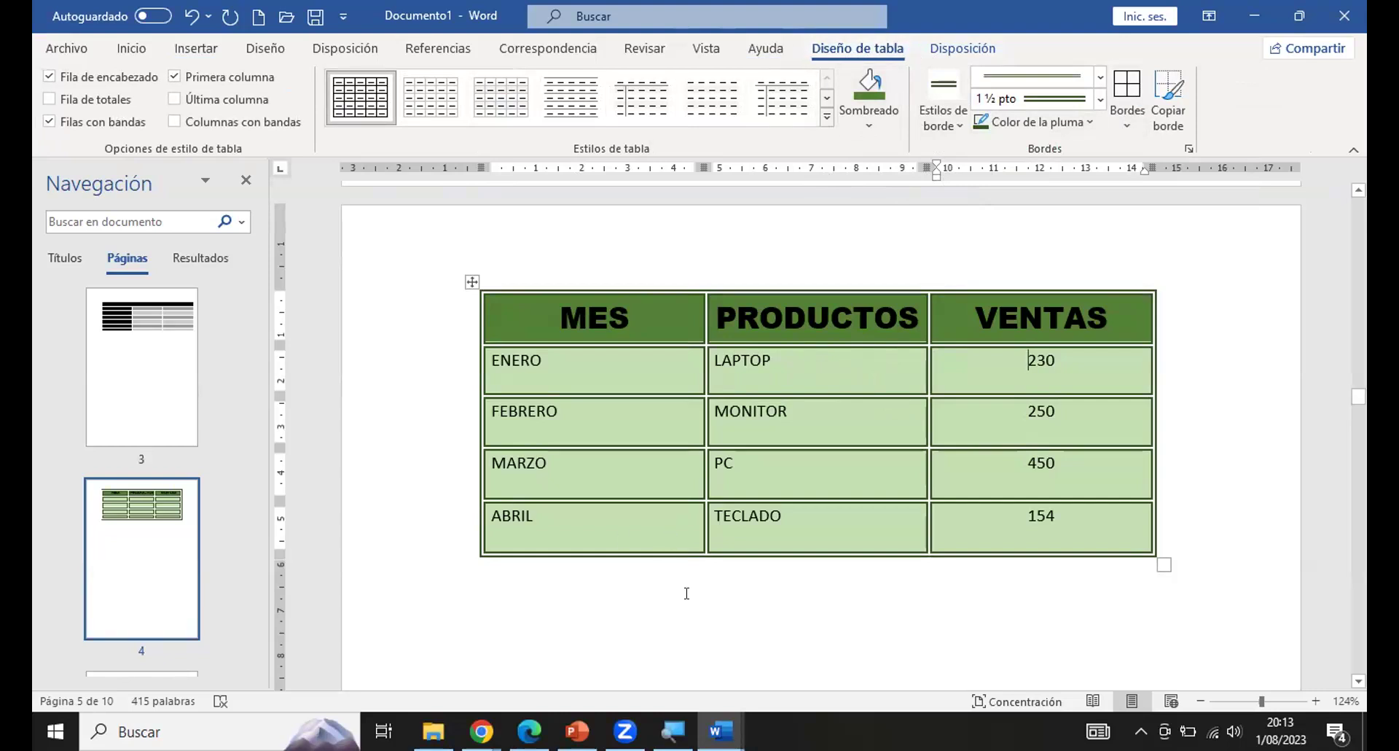
Insert an Excel spreadsheet below the green MES, PRODUCTOS, VENTAS table and dismiss the Office activation wizard.
{"action": "left_click", "coordinate": [710, 603]}
{"action": "left_click", "coordinate": [193, 46]}
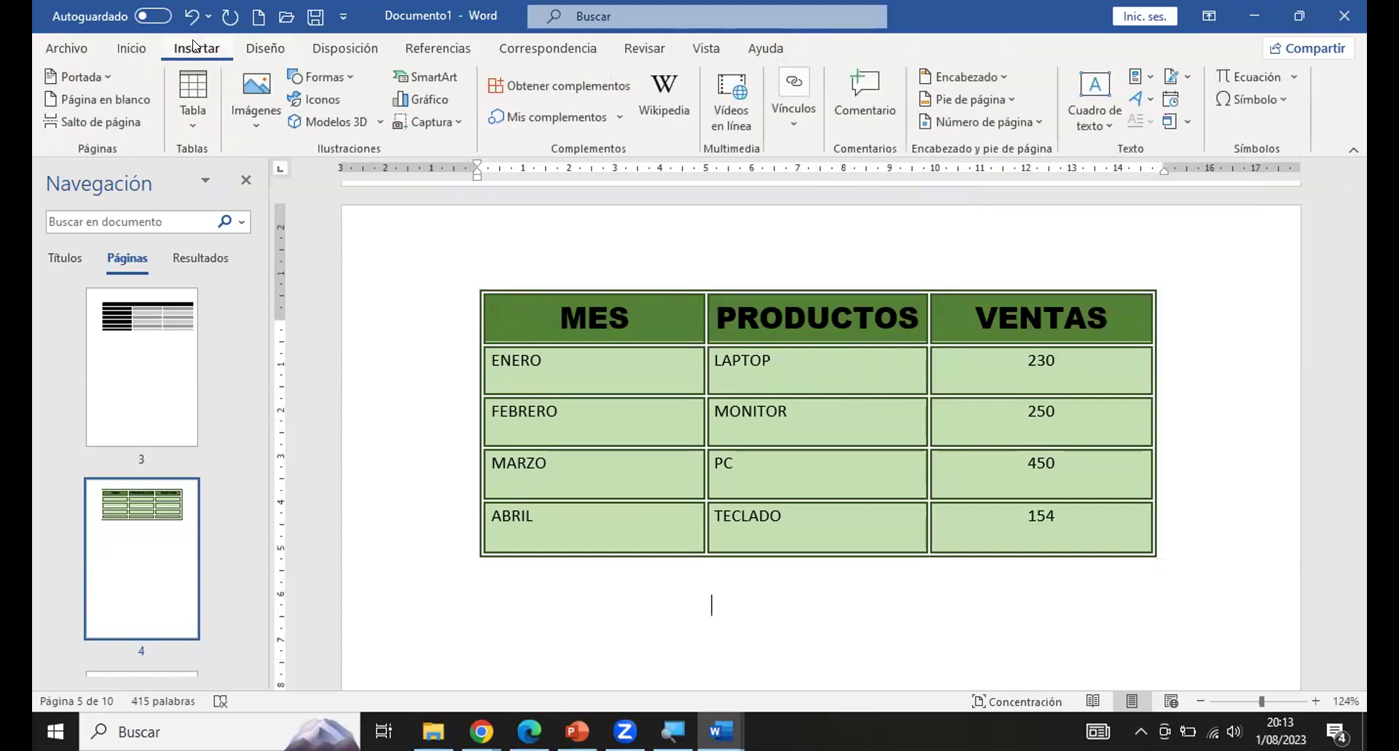
{"action": "scroll", "coordinate": [459, 391], "scroll_direction": "down", "scroll_amount": 3}
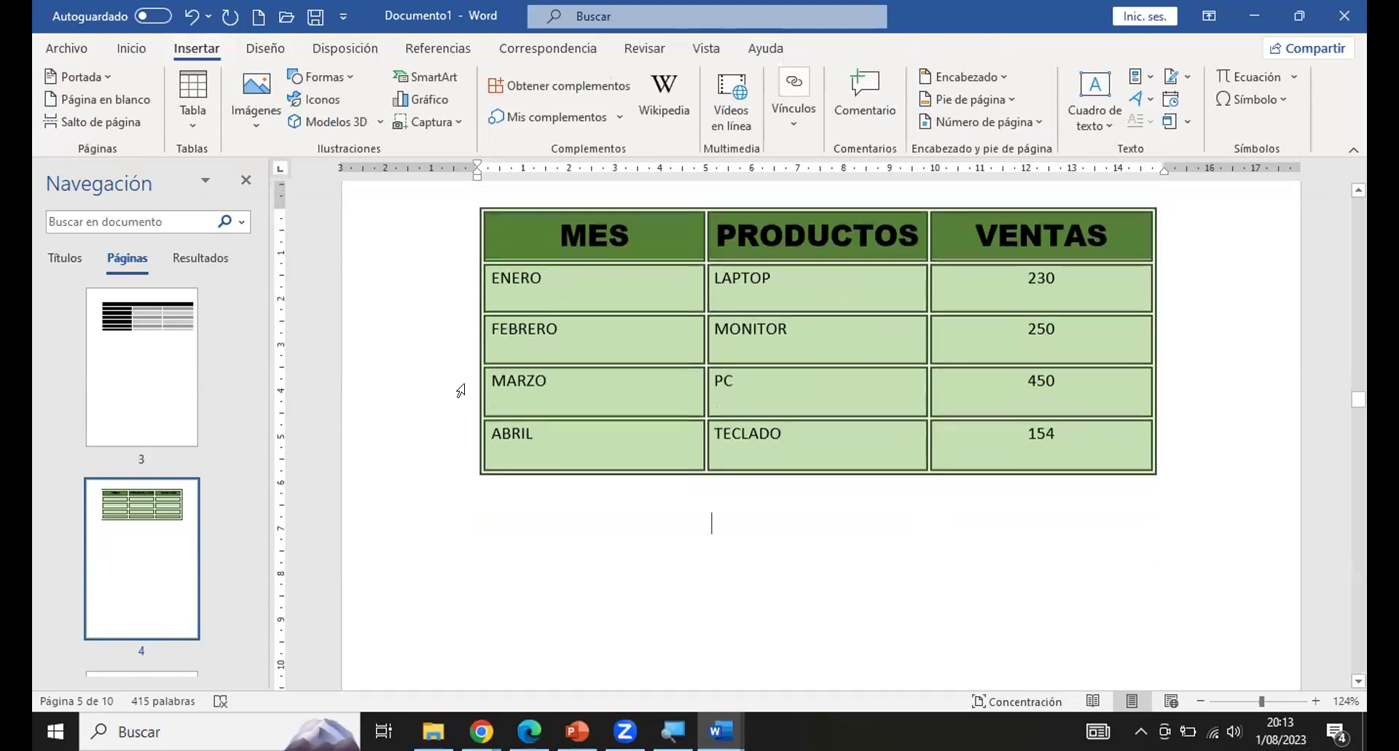
{"action": "scroll", "coordinate": [584, 372], "scroll_direction": "up", "scroll_amount": 2}
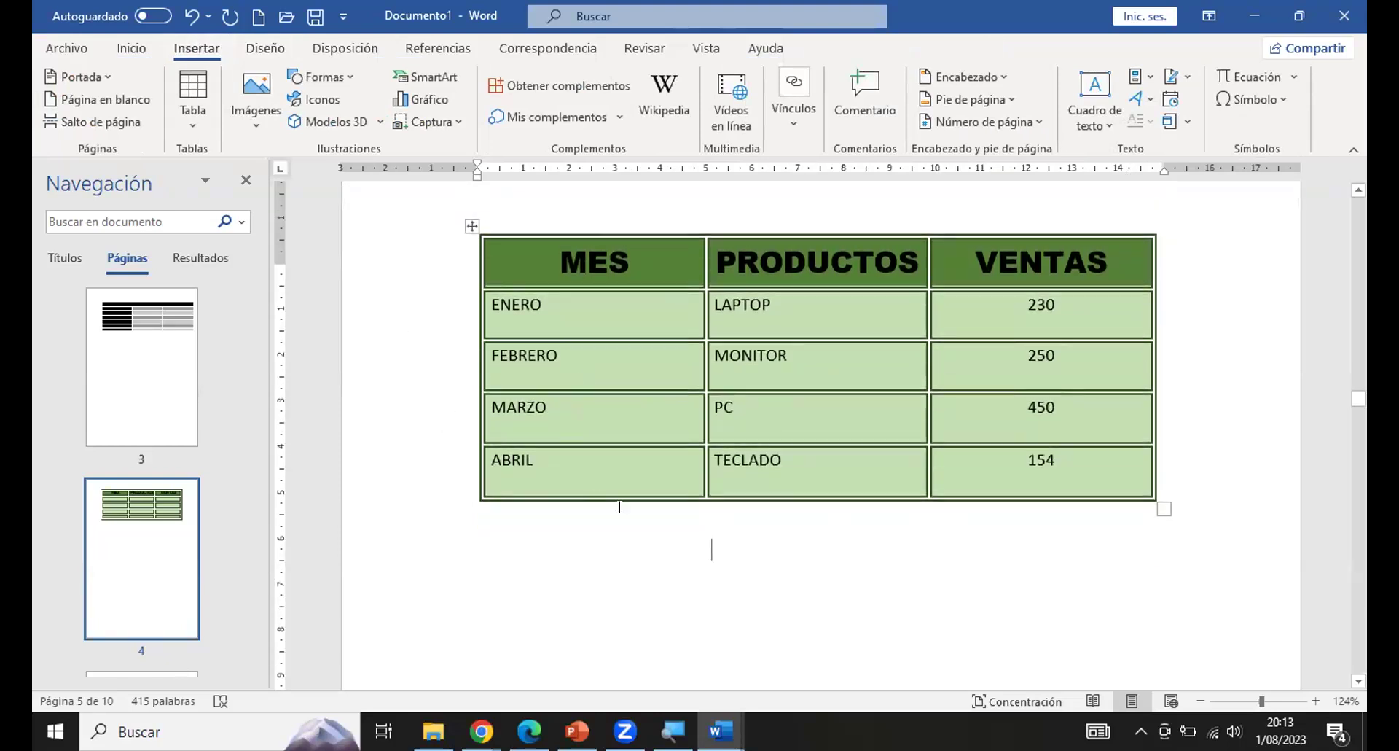
{"action": "scroll", "coordinate": [616, 489], "scroll_direction": "down", "scroll_amount": 20}
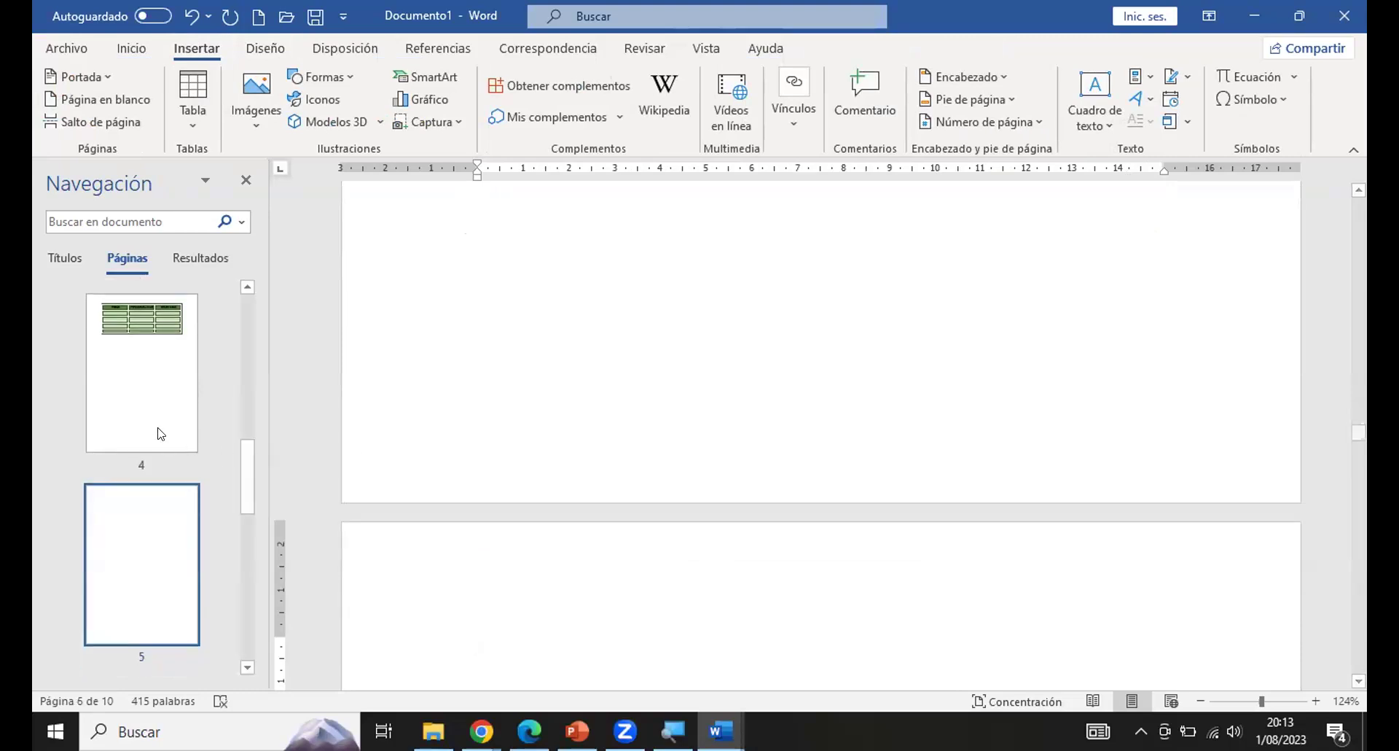
{"action": "left_click", "coordinate": [191, 408]}
{"action": "scroll", "coordinate": [587, 459], "scroll_direction": "down", "scroll_amount": 2}
{"action": "left_click", "coordinate": [594, 444]}
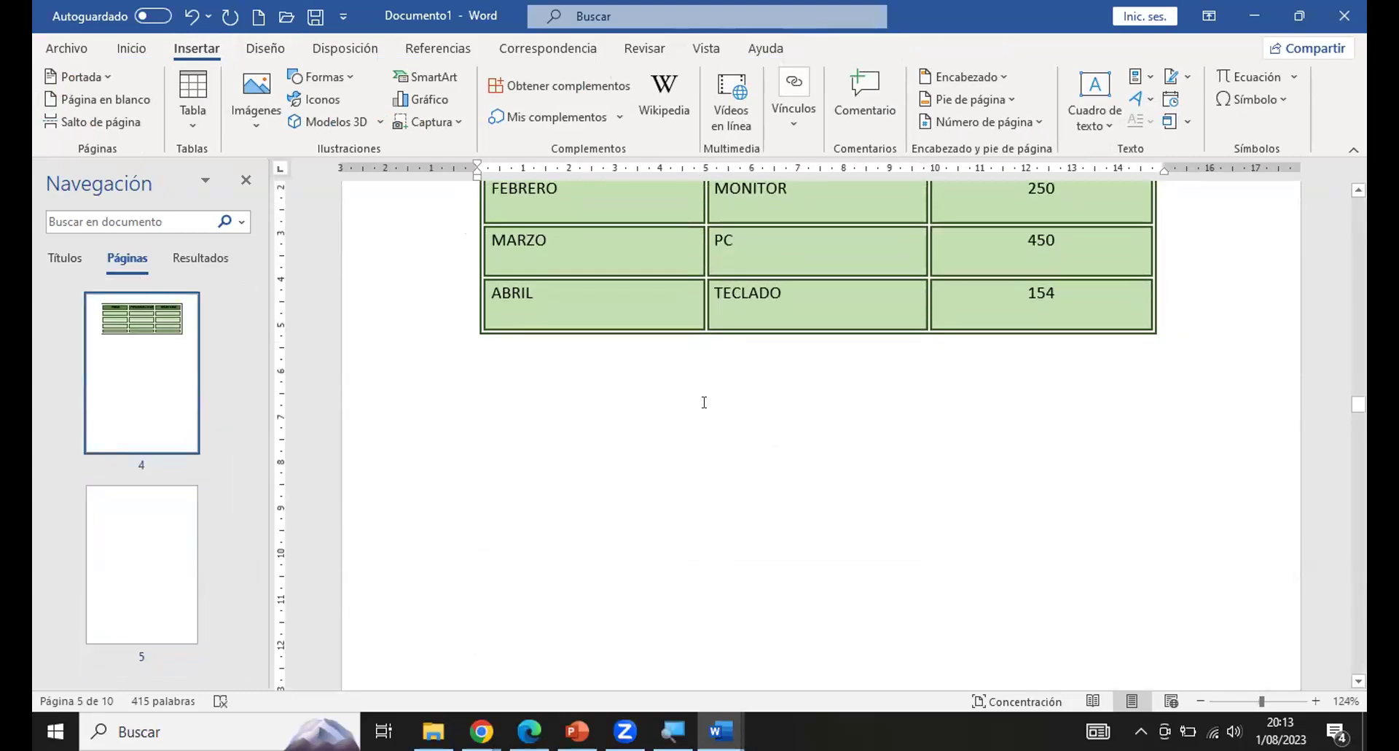
{"action": "left_click", "coordinate": [193, 124]}
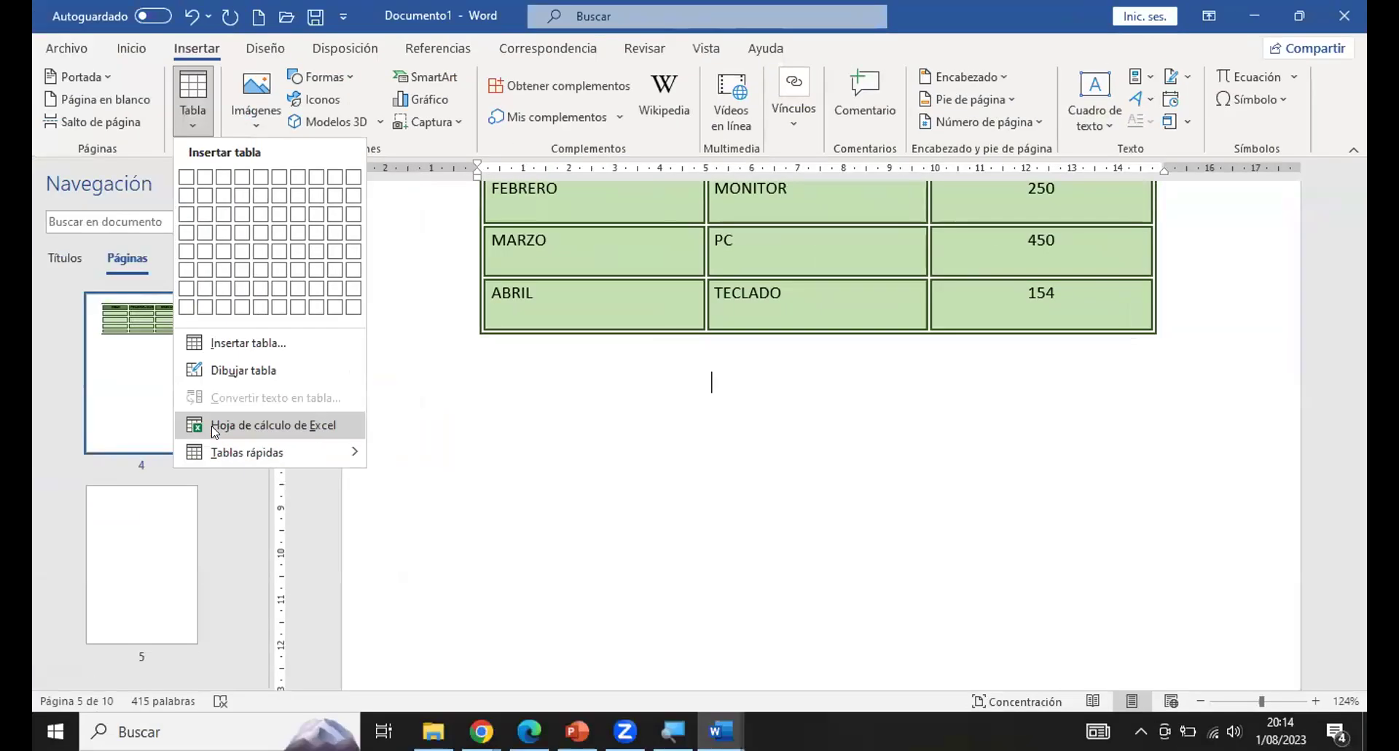
{"action": "left_click", "coordinate": [211, 426]}
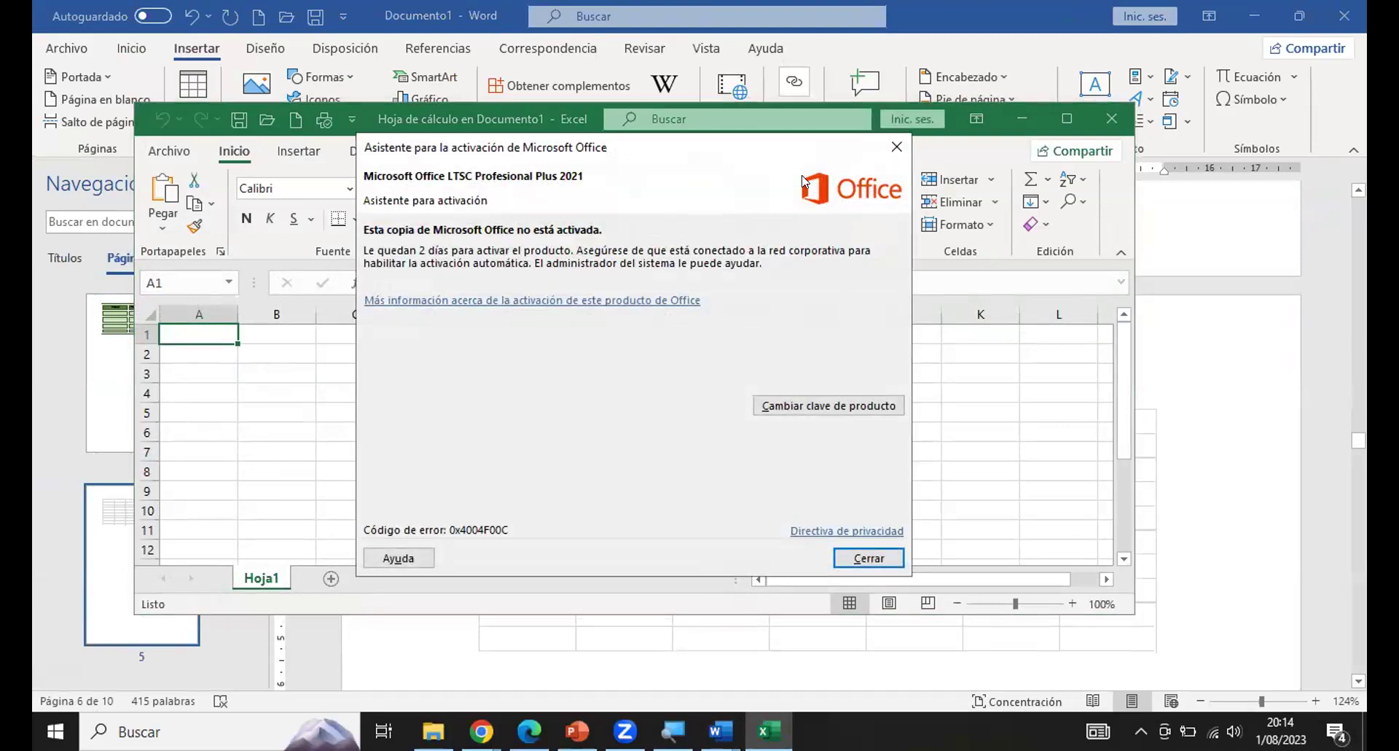
{"action": "left_click", "coordinate": [897, 147]}
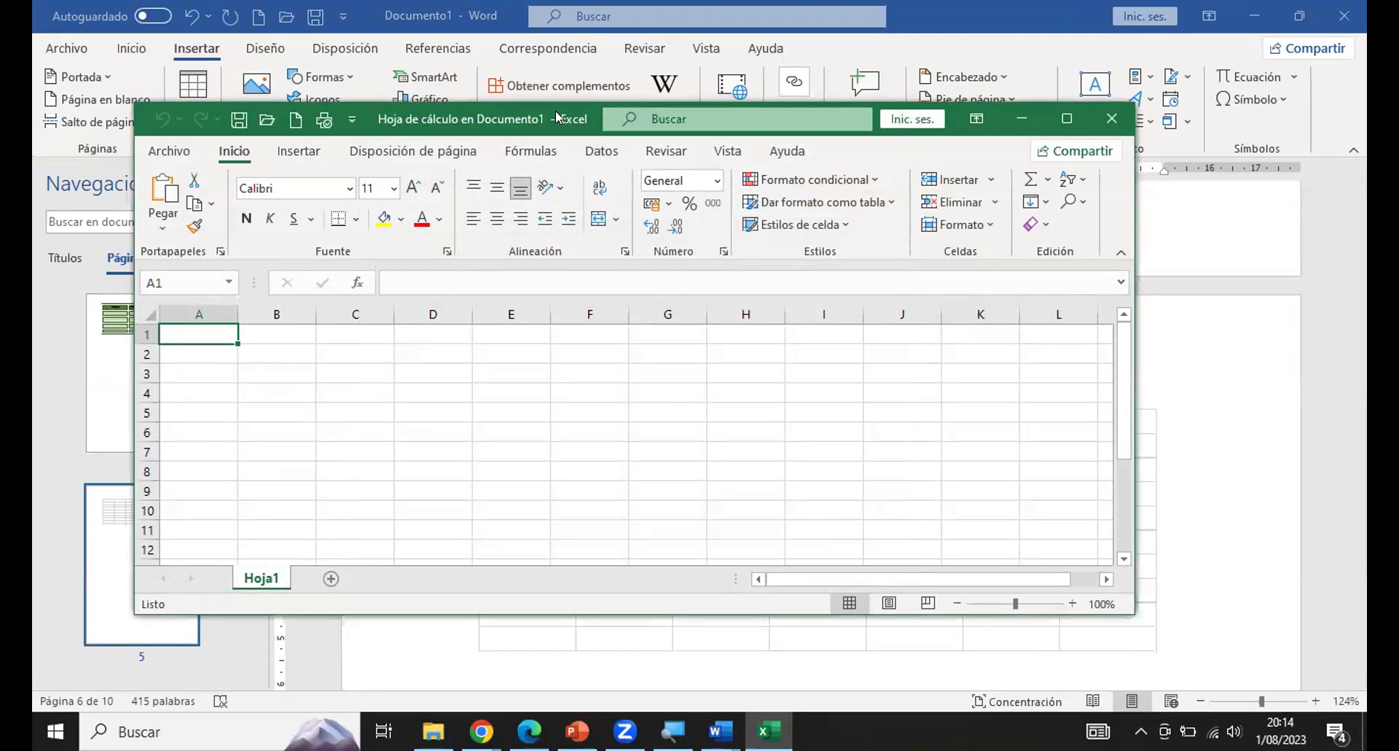
Select cells A1:F7 in the embedded spreadsheet, then reposition and shrink its window to uncover the grid in the document.
{"action": "left_click_drag", "start_coordinate": [558, 117], "coordinate": [682, 134]}
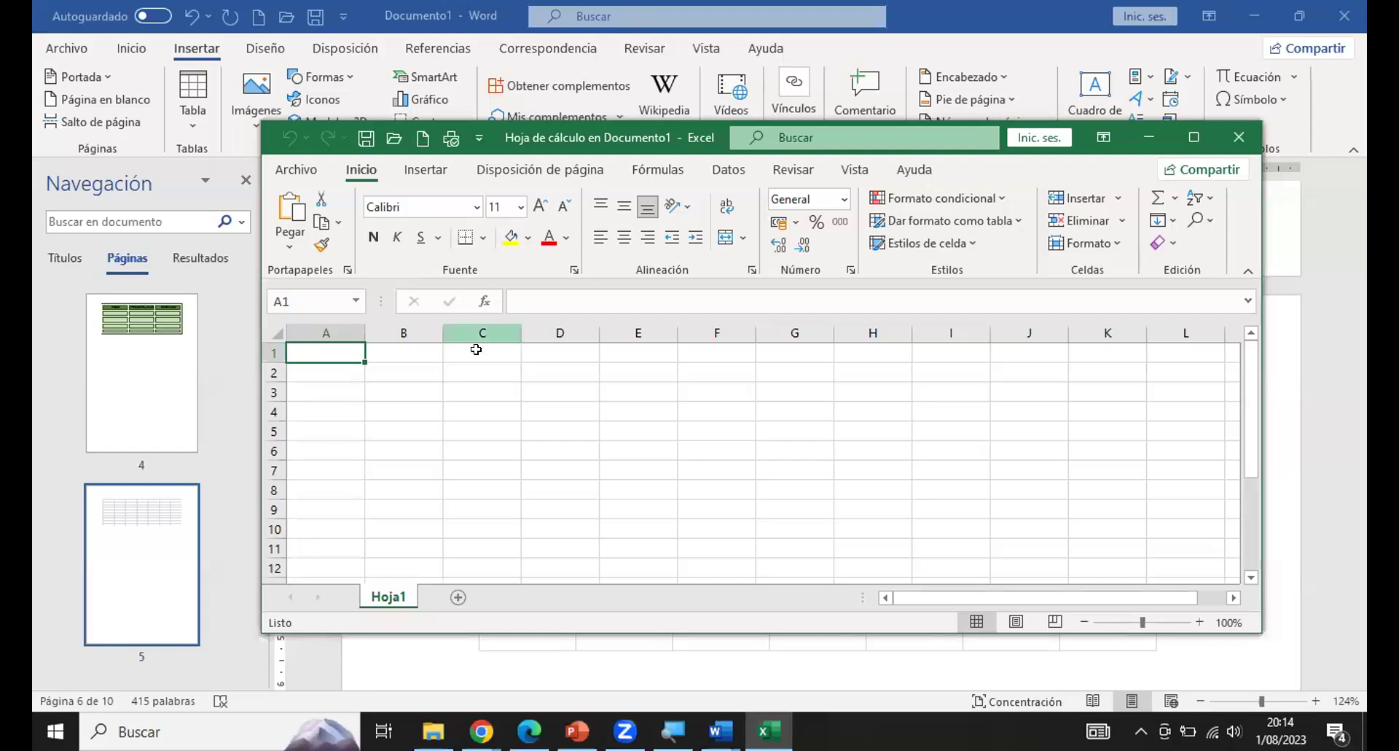
{"action": "left_click", "coordinate": [428, 386]}
{"action": "mouse_move", "coordinate": [373, 370]}
{"action": "left_mouse_down"}
{"action": "mouse_move", "coordinate": [709, 388]}
{"action": "mouse_move", "coordinate": [750, 400]}
{"action": "mouse_move", "coordinate": [753, 465]}
{"action": "mouse_move", "coordinate": [732, 452]}
{"action": "left_mouse_up"}
{"action": "left_click_drag", "start_coordinate": [328, 349], "coordinate": [711, 466]}
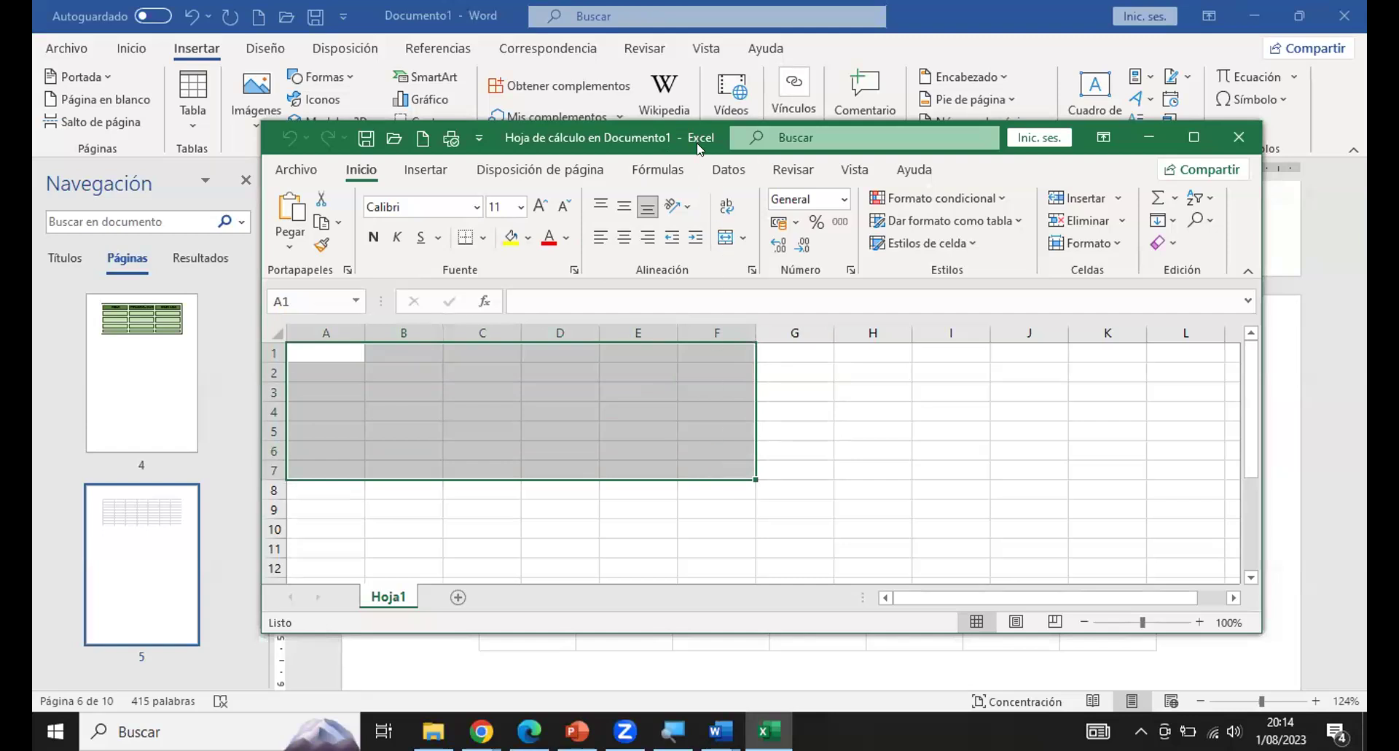
{"action": "left_click_drag", "start_coordinate": [697, 148], "coordinate": [720, 514]}
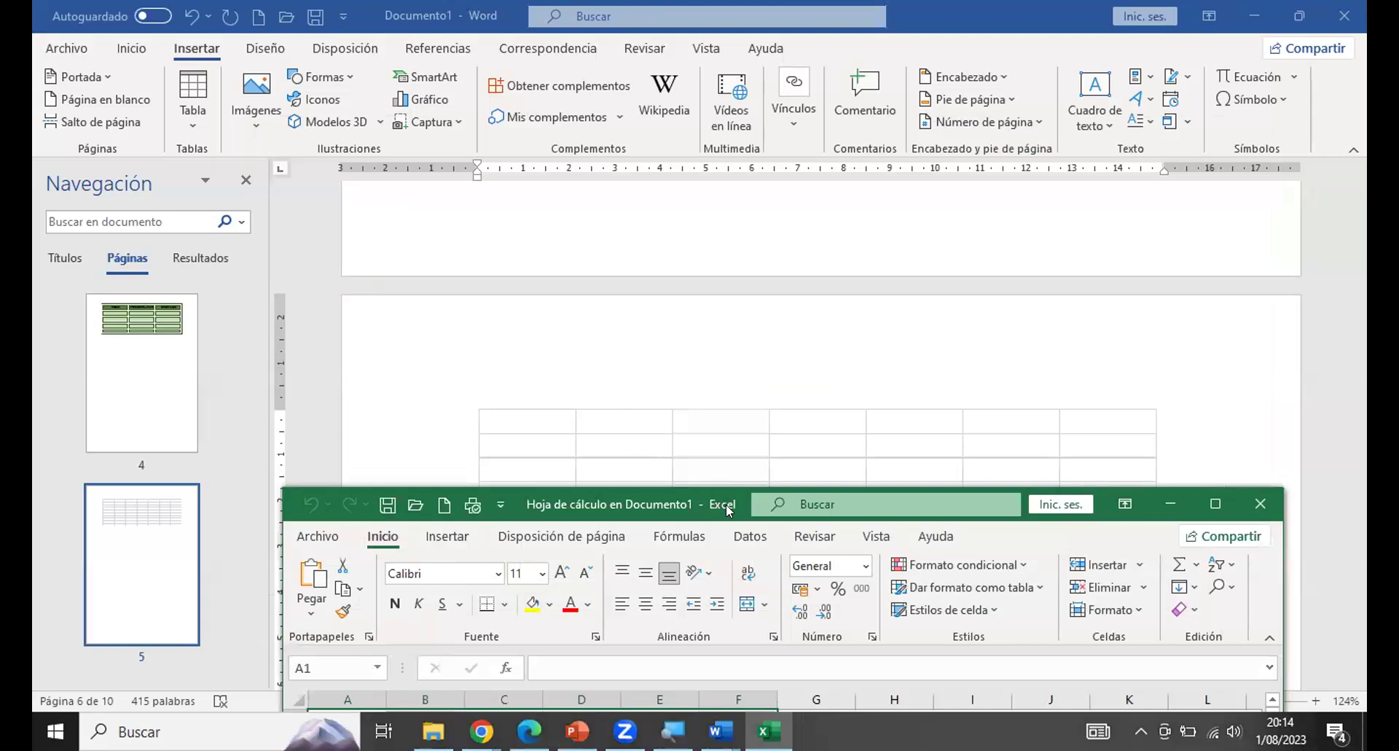
{"action": "left_click_drag", "start_coordinate": [727, 510], "coordinate": [615, 43]}
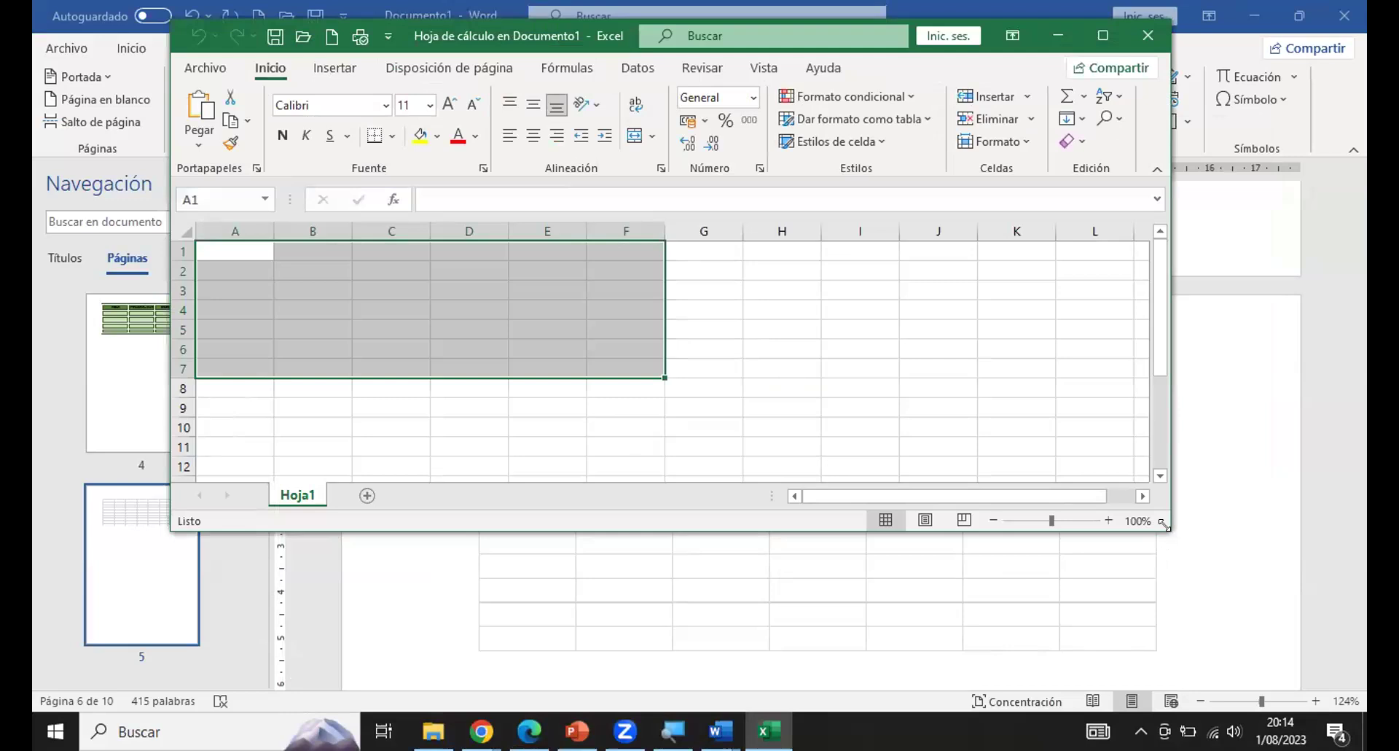
{"action": "left_click_drag", "start_coordinate": [1164, 524], "coordinate": [932, 416]}
{"action": "left_click", "coordinate": [776, 34]}
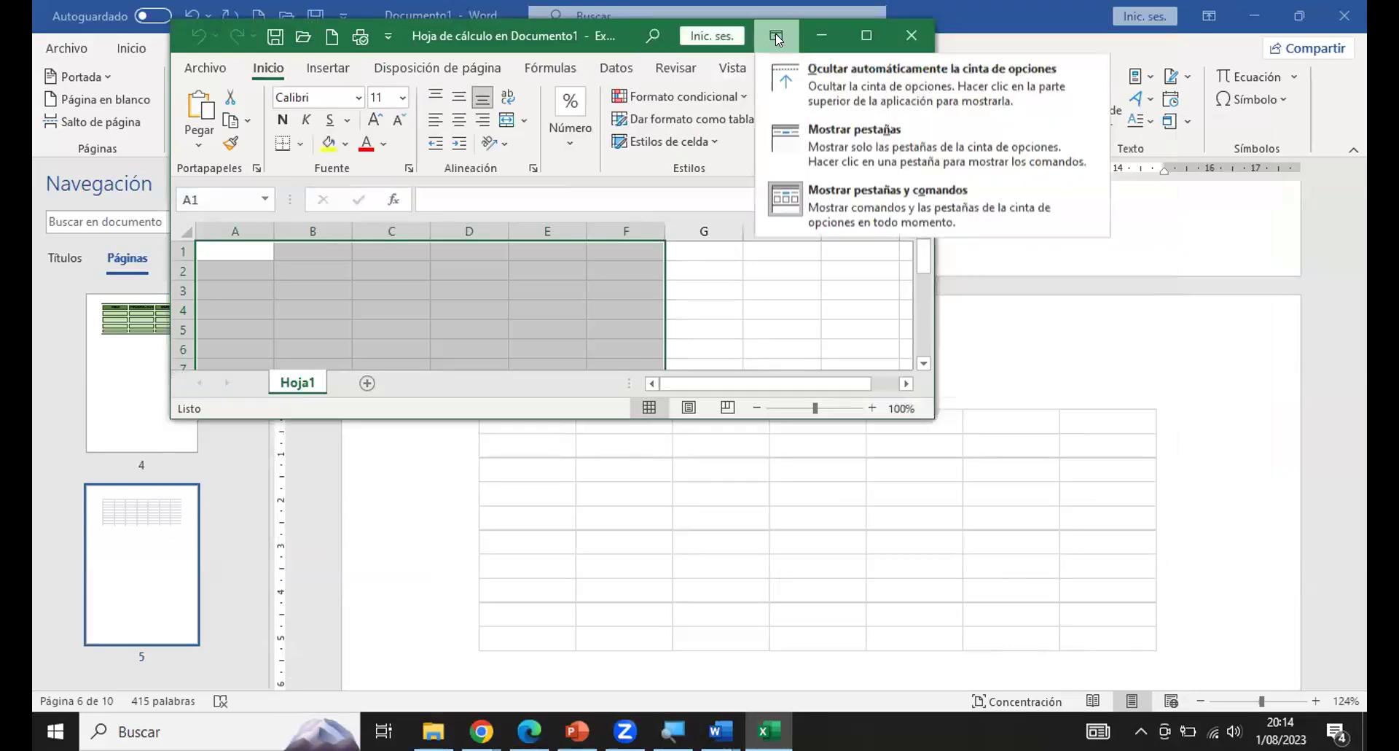
{"action": "left_click", "coordinate": [790, 70]}
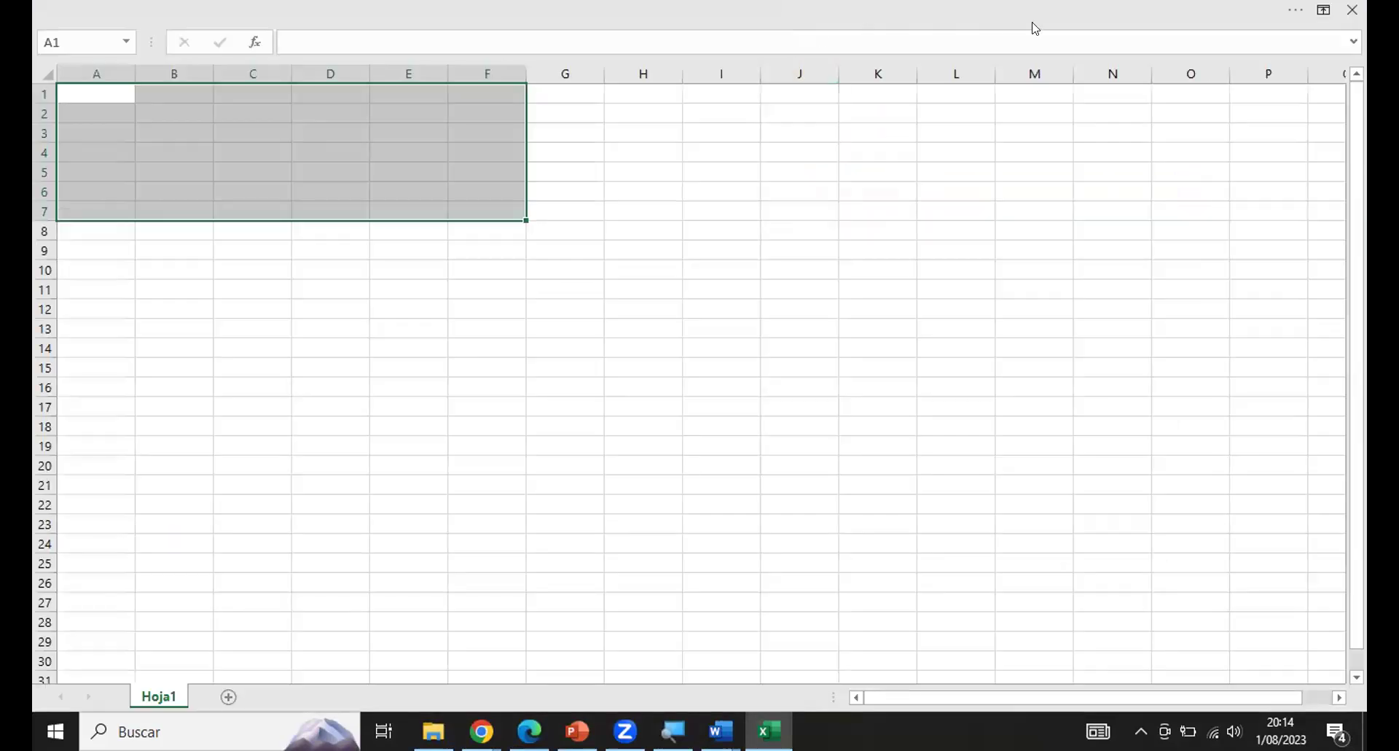
{"action": "left_click", "coordinate": [1070, 3]}
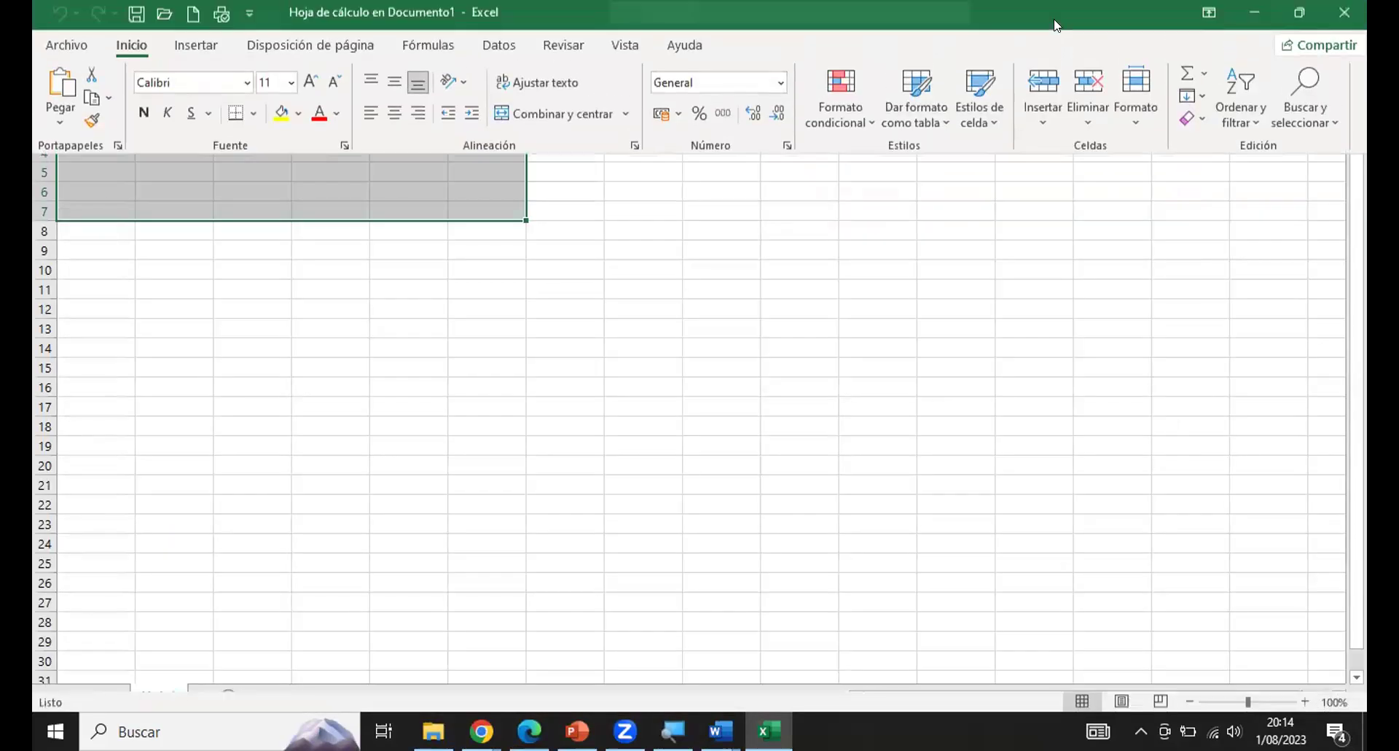
{"action": "left_click", "coordinate": [1211, 16]}
{"action": "left_click", "coordinate": [1117, 57]}
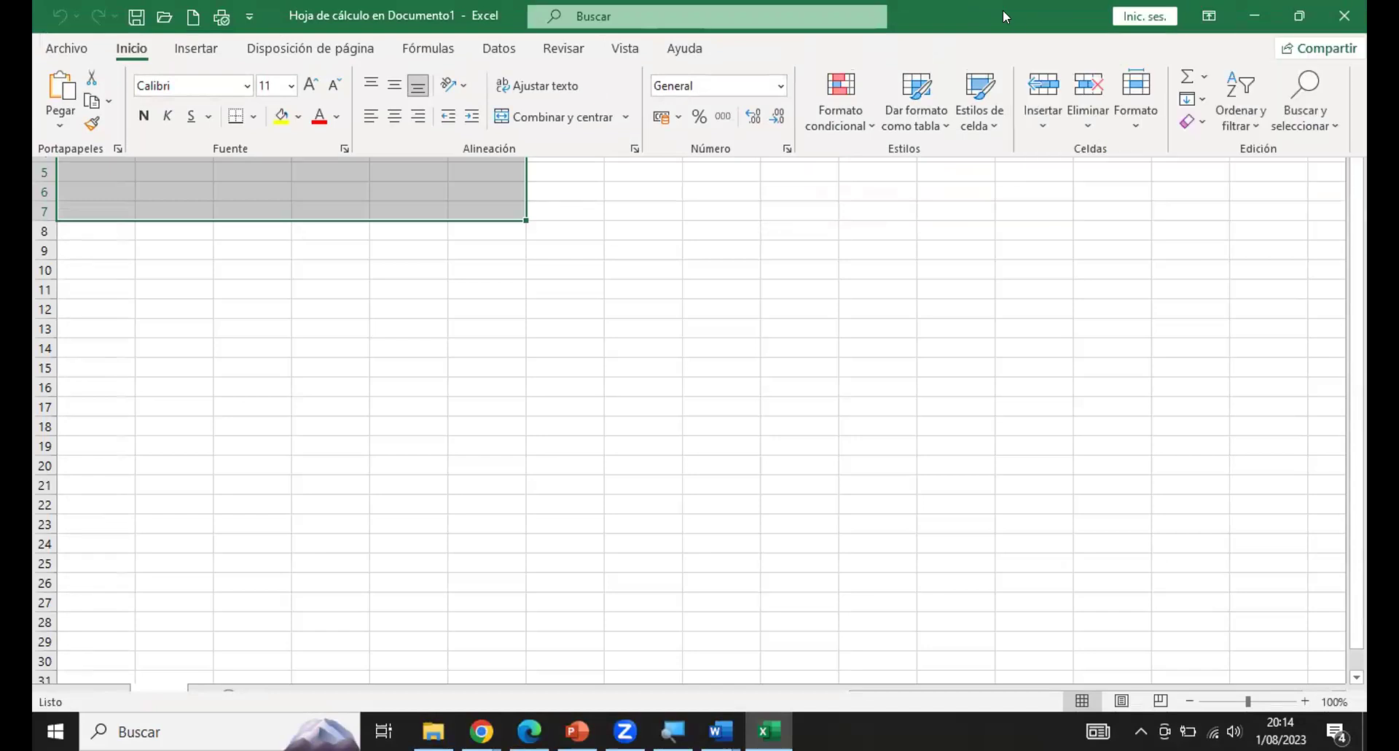
{"action": "left_click", "coordinate": [1283, 15]}
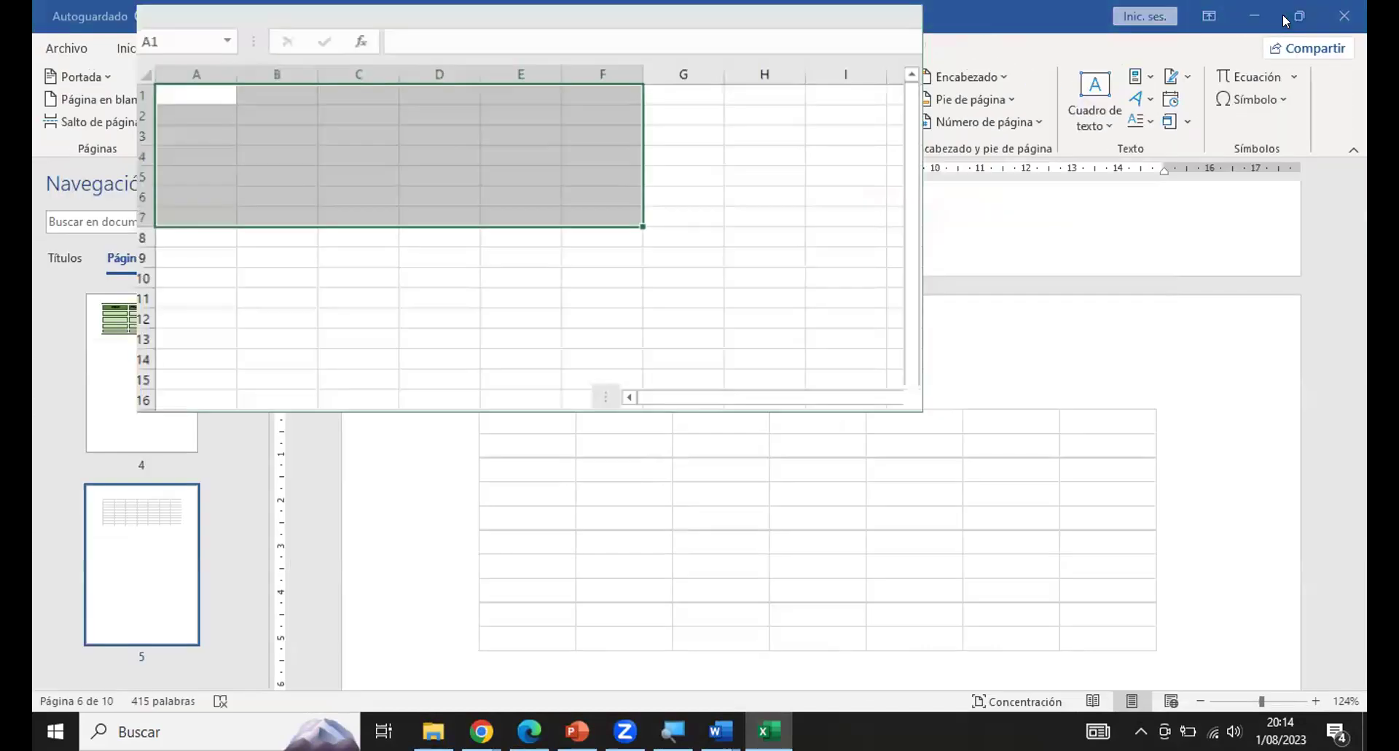
Move the small spreadsheet window clear of the inserted grid in the document, keeping its whole sheet visible.
{"action": "left_click_drag", "start_coordinate": [680, 32], "coordinate": [530, 19]}
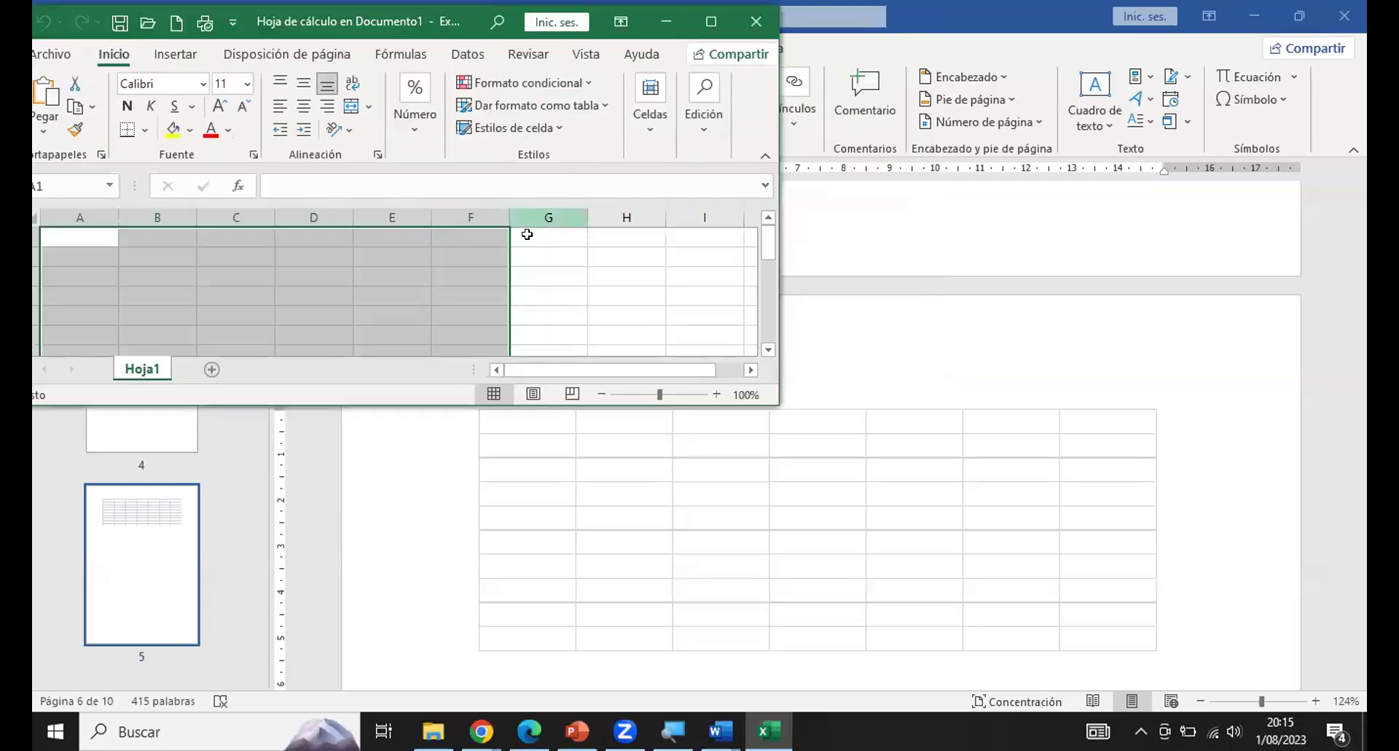
{"action": "left_click", "coordinate": [404, 291]}
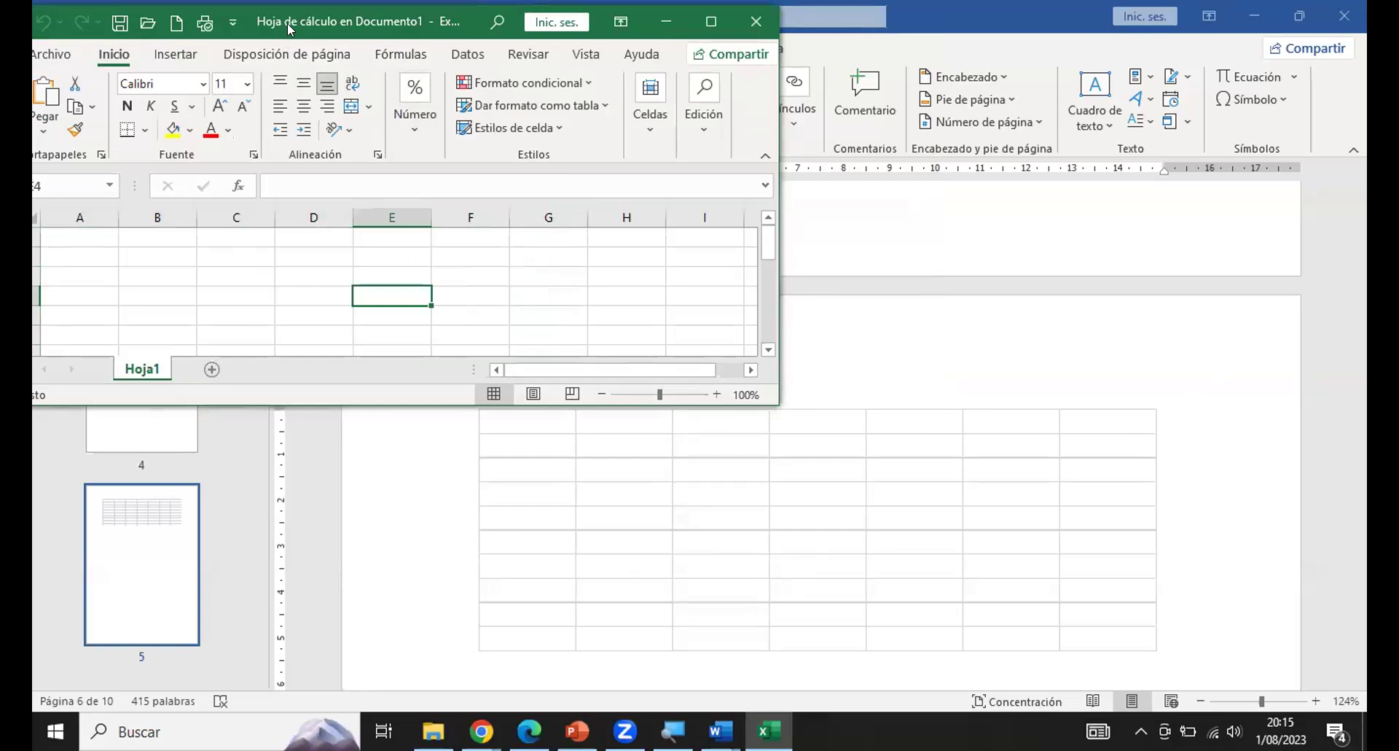
{"action": "left_click_drag", "start_coordinate": [289, 28], "coordinate": [315, 26]}
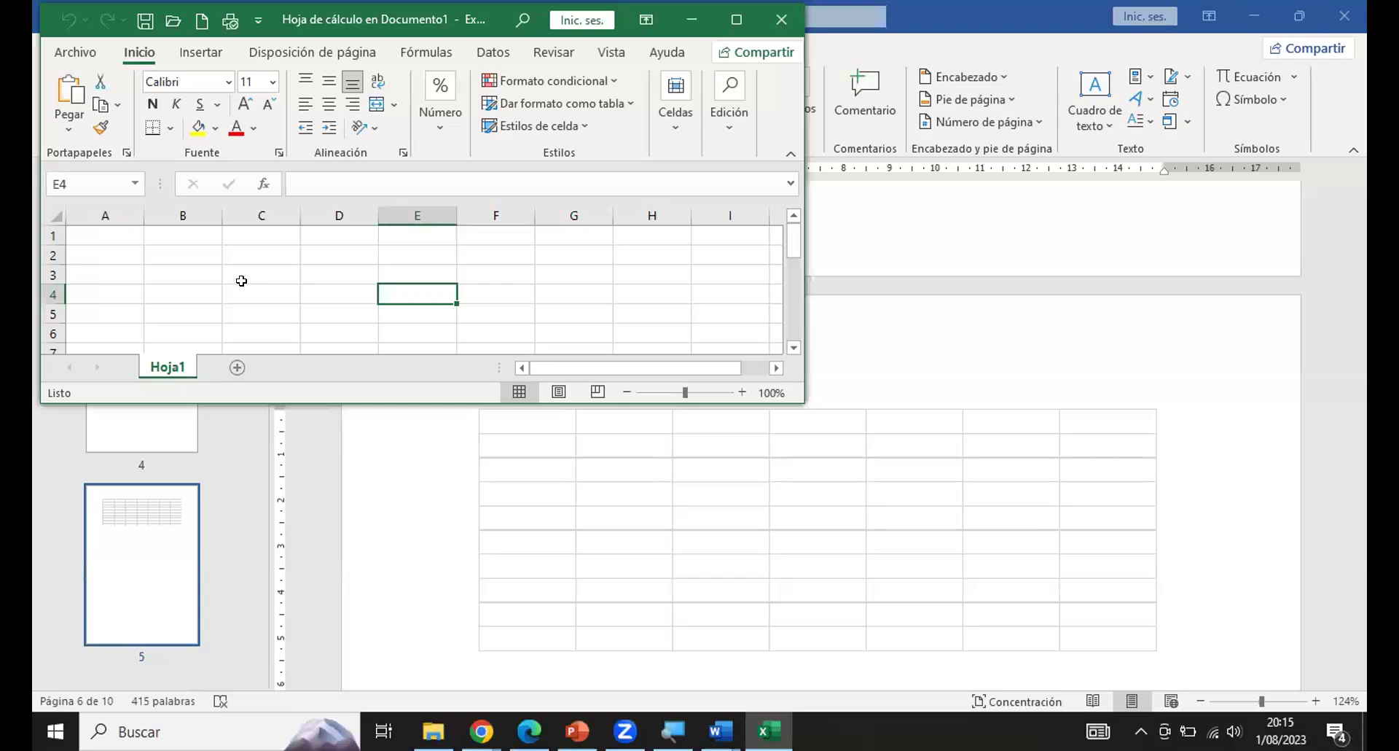
Enter the heading PRODUCTOS in cell A1 of the embedded spreadsheet.
{"action": "left_click_drag", "start_coordinate": [241, 291], "coordinate": [241, 278]}
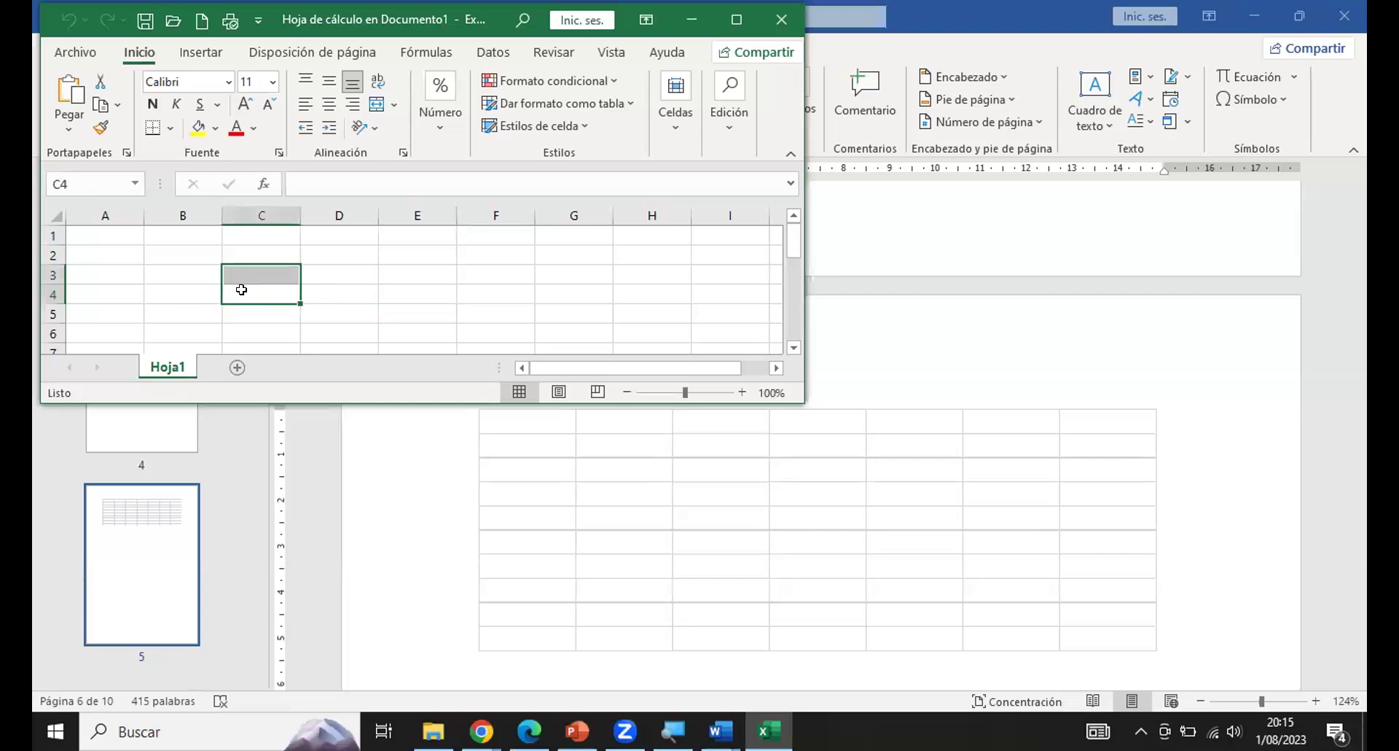
{"action": "left_click", "coordinate": [117, 230]}
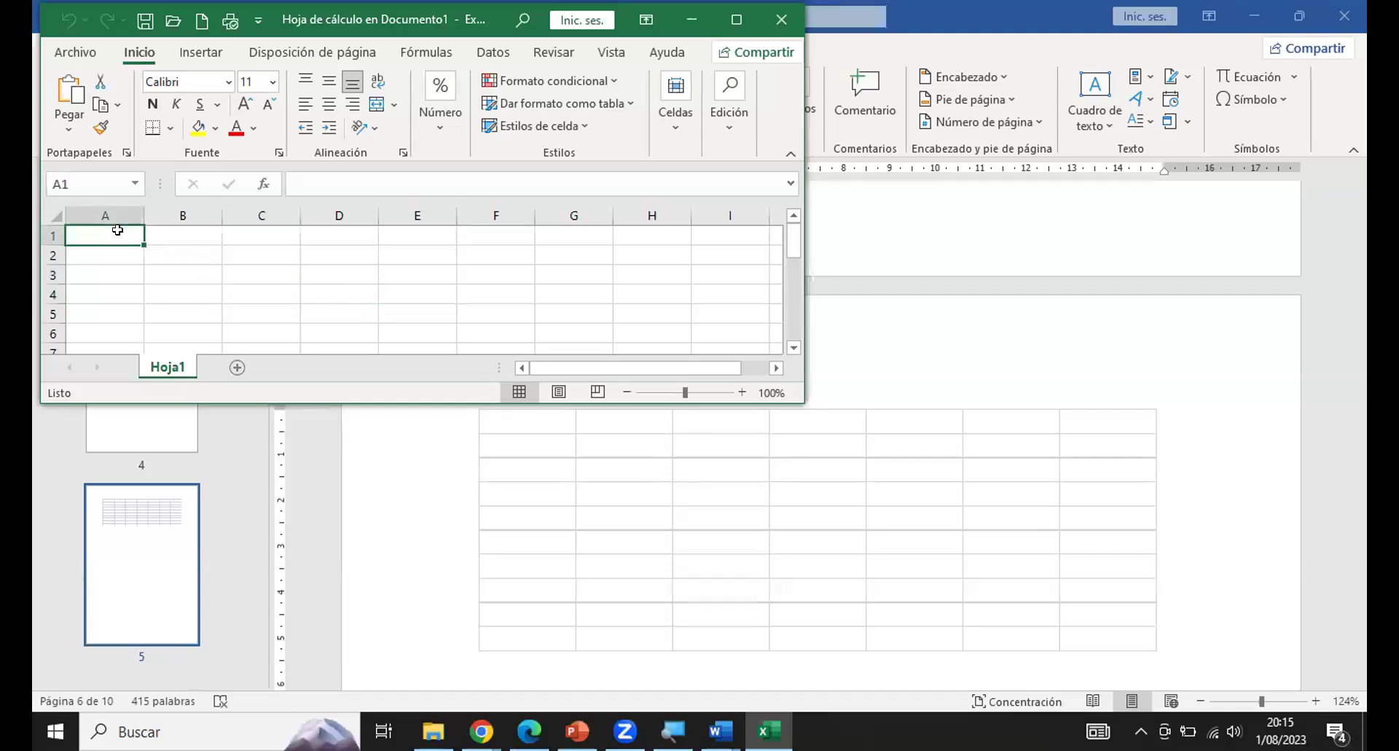
{"action": "type", "text": "PRO"}
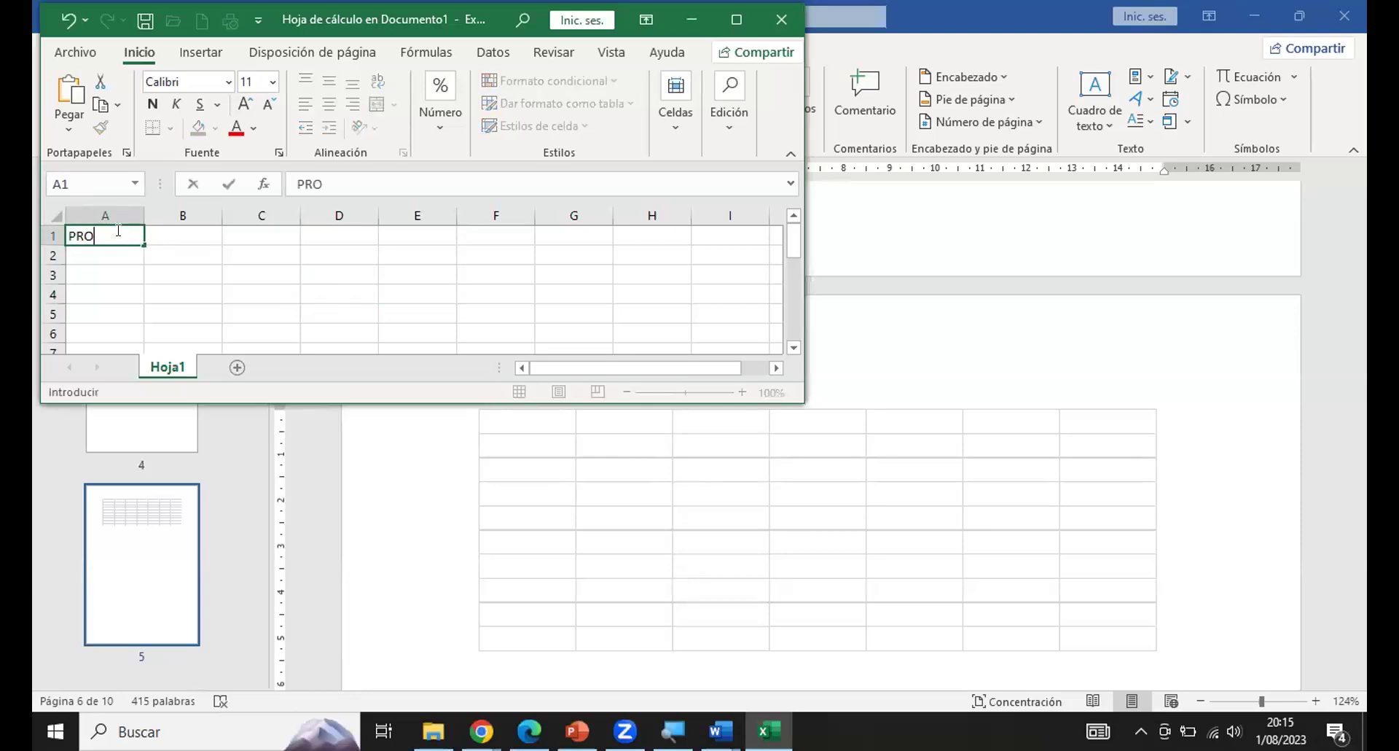
{"action": "type", "text": "DUCTOS"}
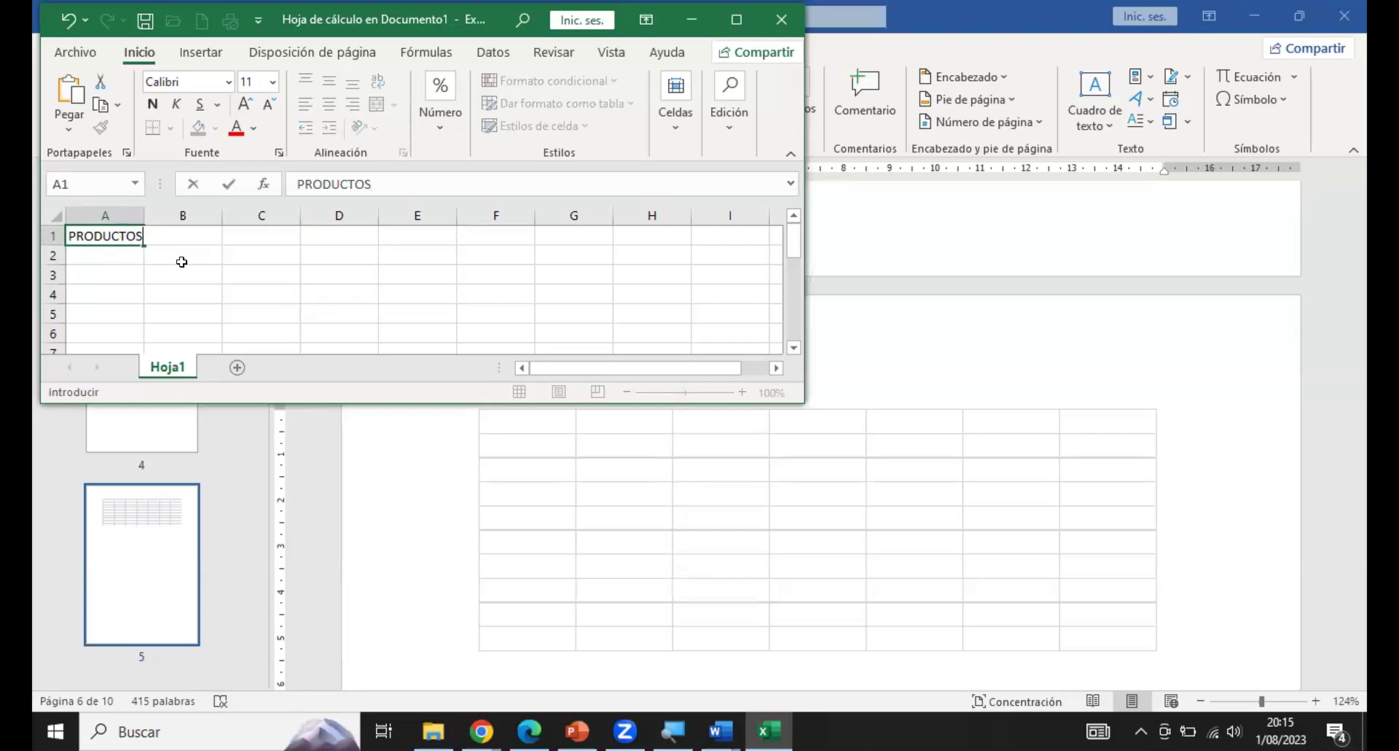
{"action": "key", "text": "F2"}
{"action": "left_click", "coordinate": [180, 234]}
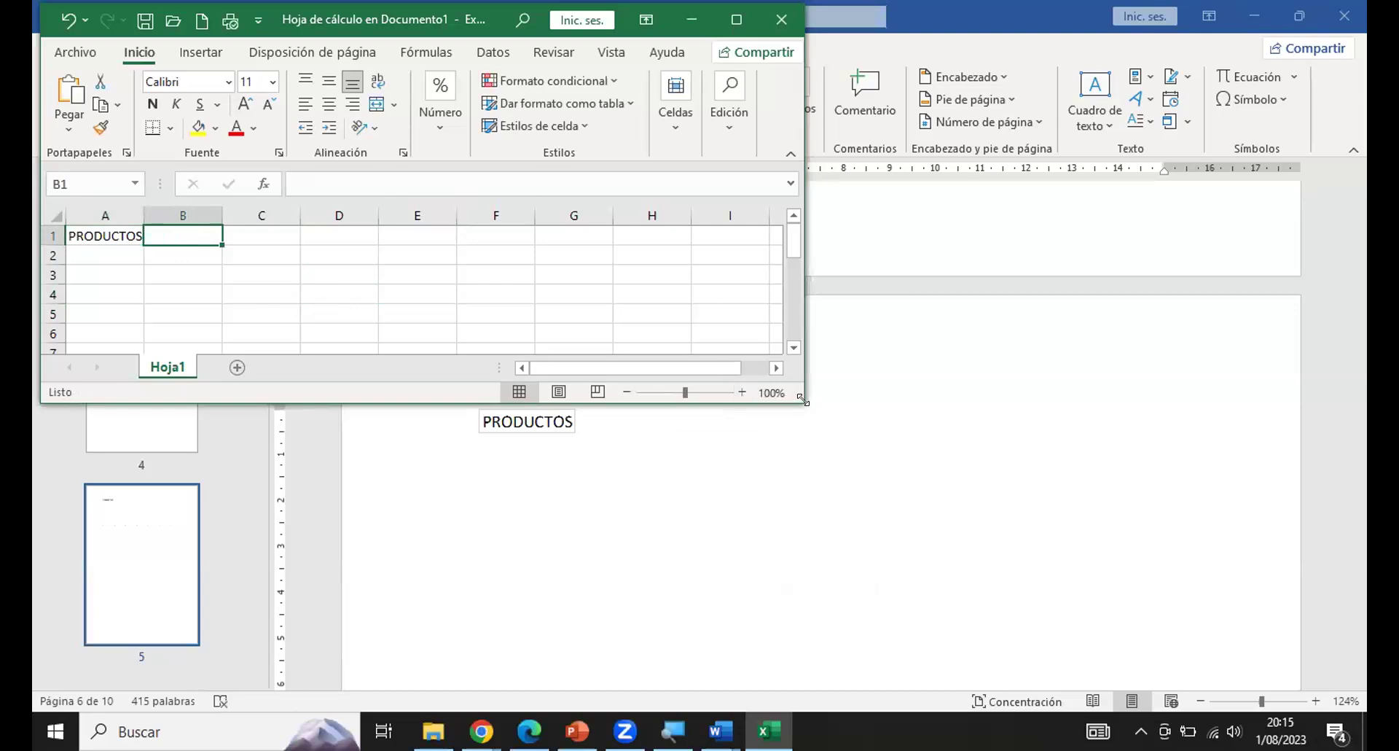
Arrange the spreadsheet and Documento1 windows side by side, each filling half the screen, and close the document's navigation pane.
{"action": "left_click_drag", "start_coordinate": [803, 399], "coordinate": [838, 357]}
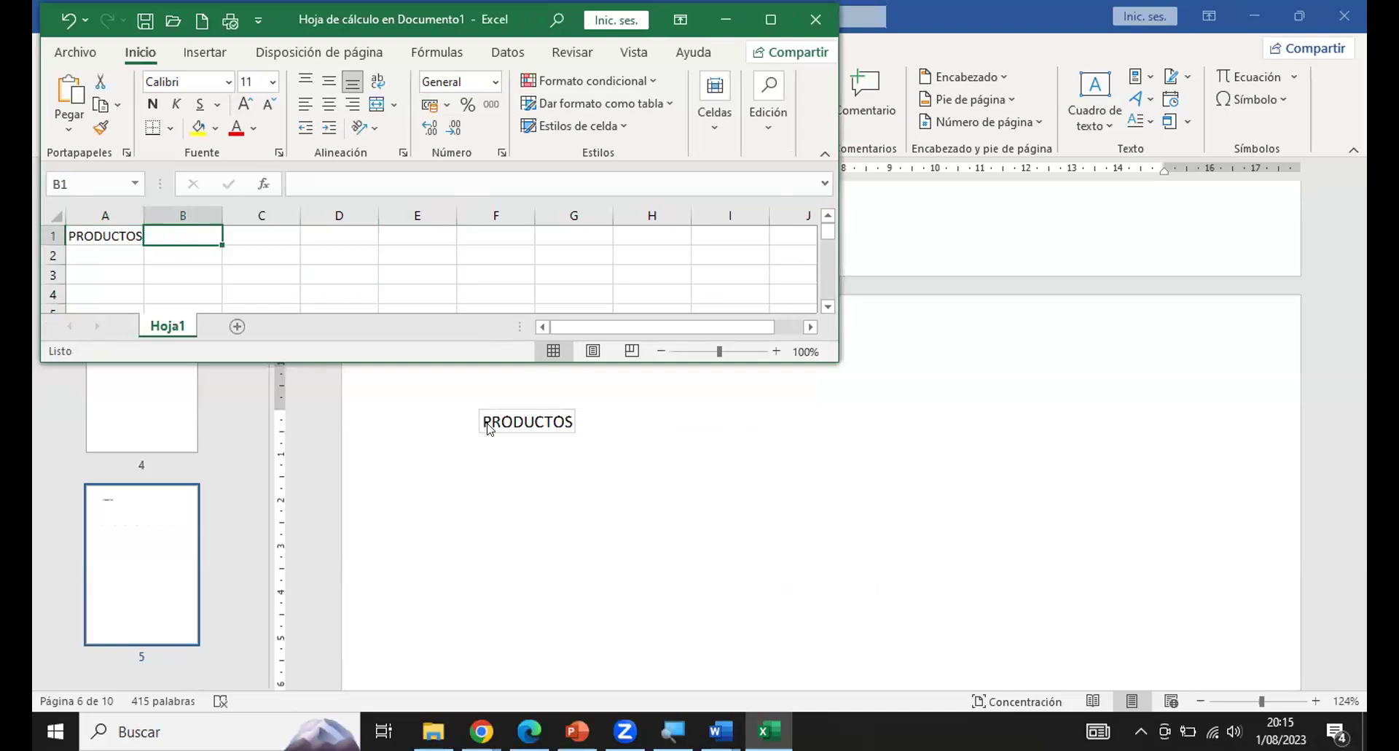
{"action": "left_click", "coordinate": [117, 232]}
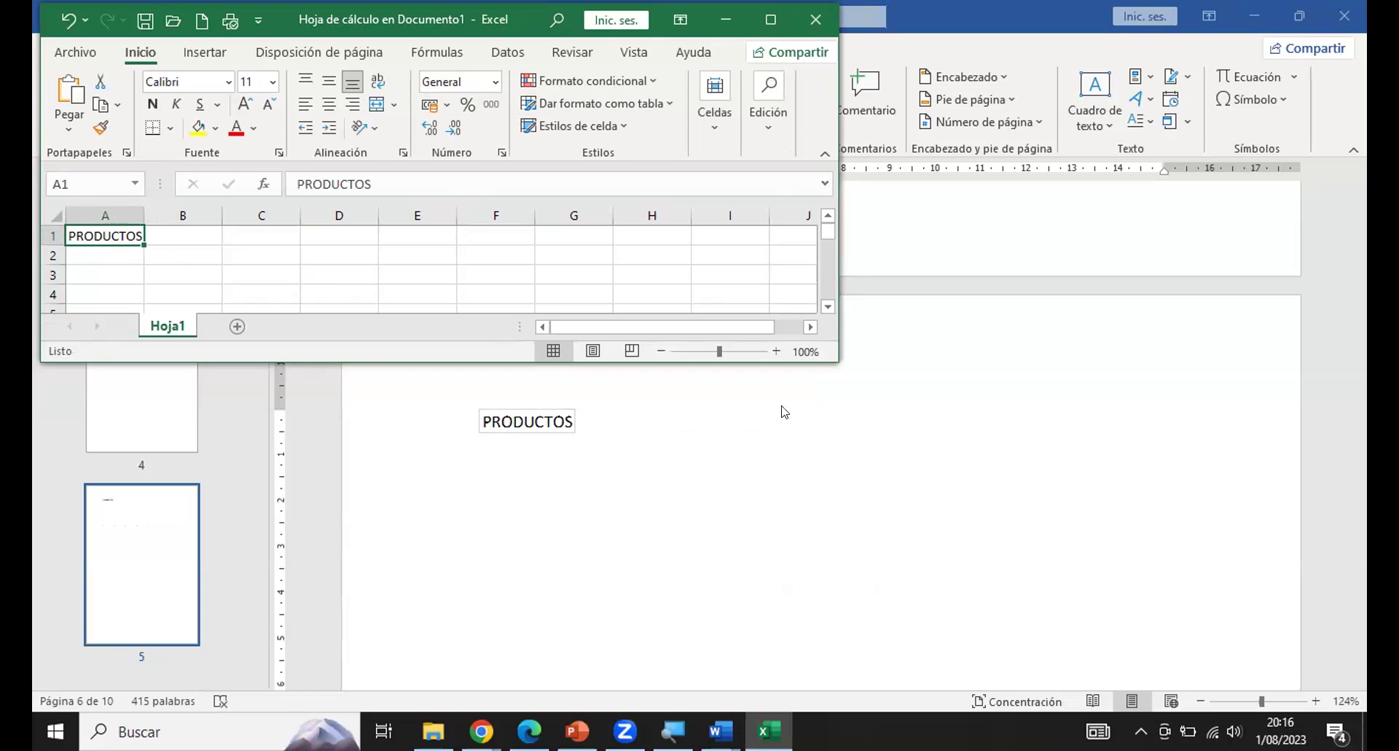
{"action": "left_click", "coordinate": [976, 17]}
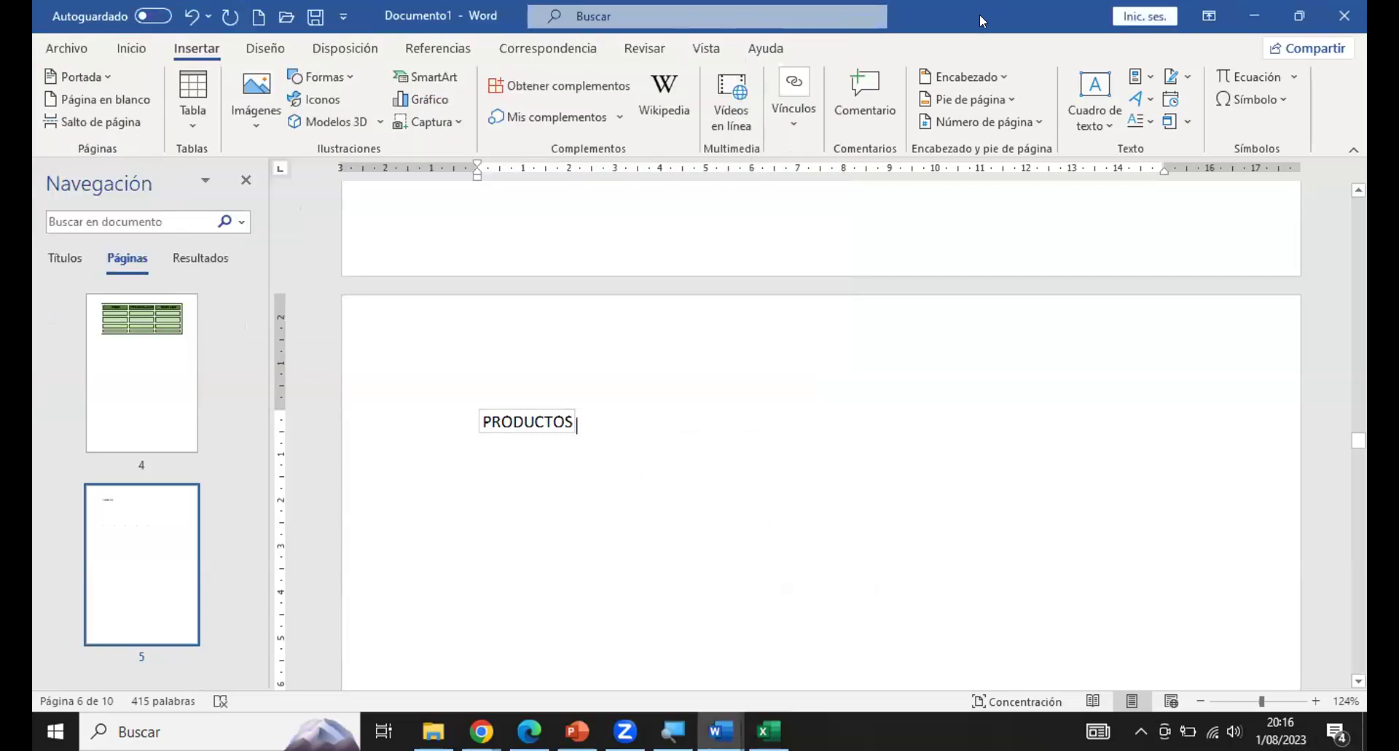
{"action": "double_click", "coordinate": [979, 14]}
{"action": "left_click", "coordinate": [328, 11]}
{"action": "left_click_drag", "start_coordinate": [328, 11], "coordinate": [41, 132]}
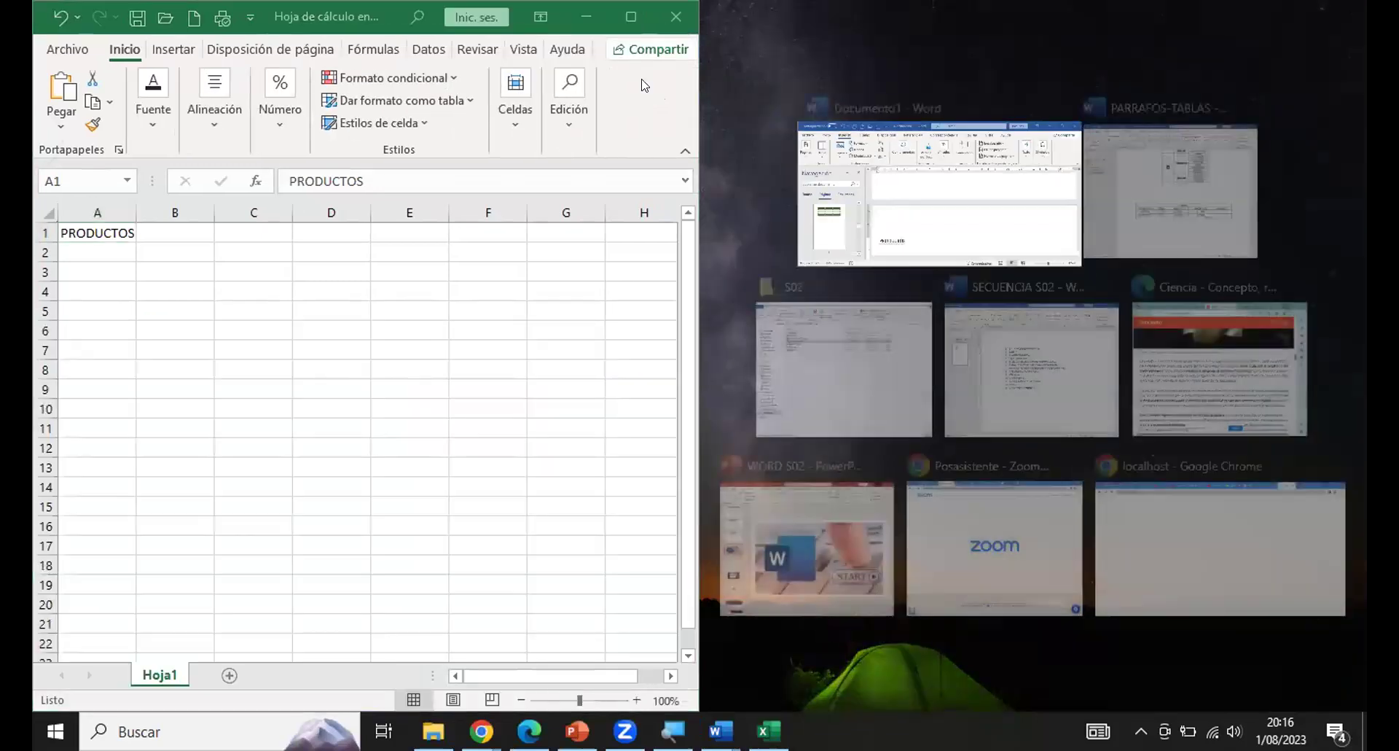
{"action": "left_click", "coordinate": [838, 219]}
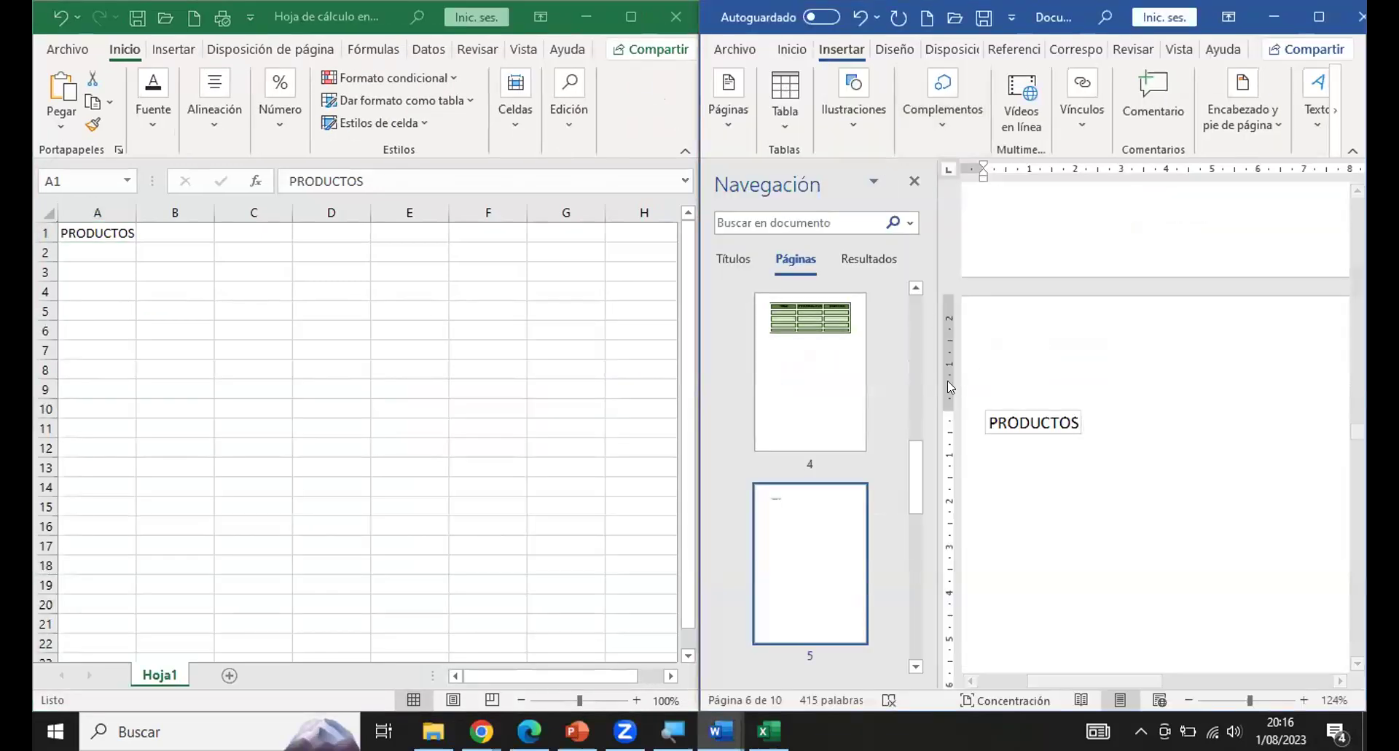
{"action": "left_click", "coordinate": [915, 182]}
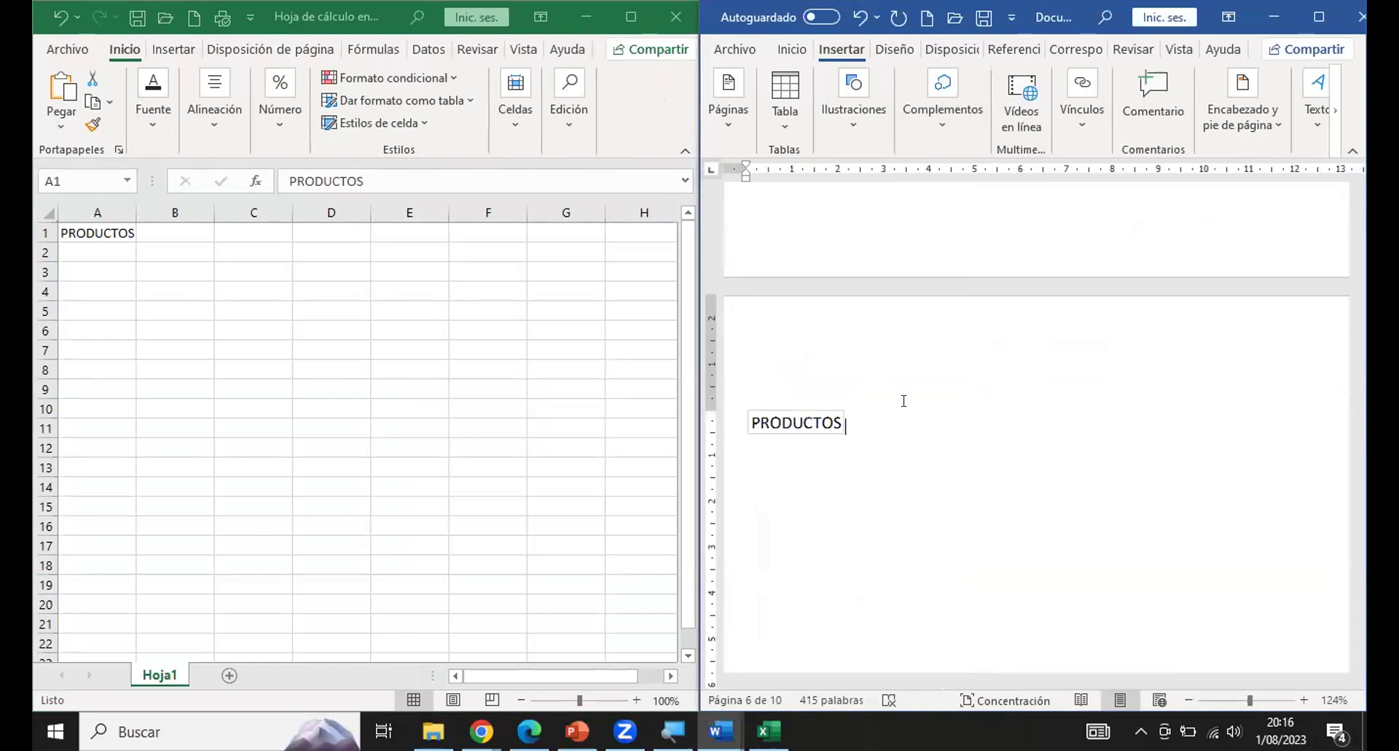
Enter the heading VENTAS in cell B1 of the embedded spreadsheet.
{"action": "left_click", "coordinate": [191, 230]}
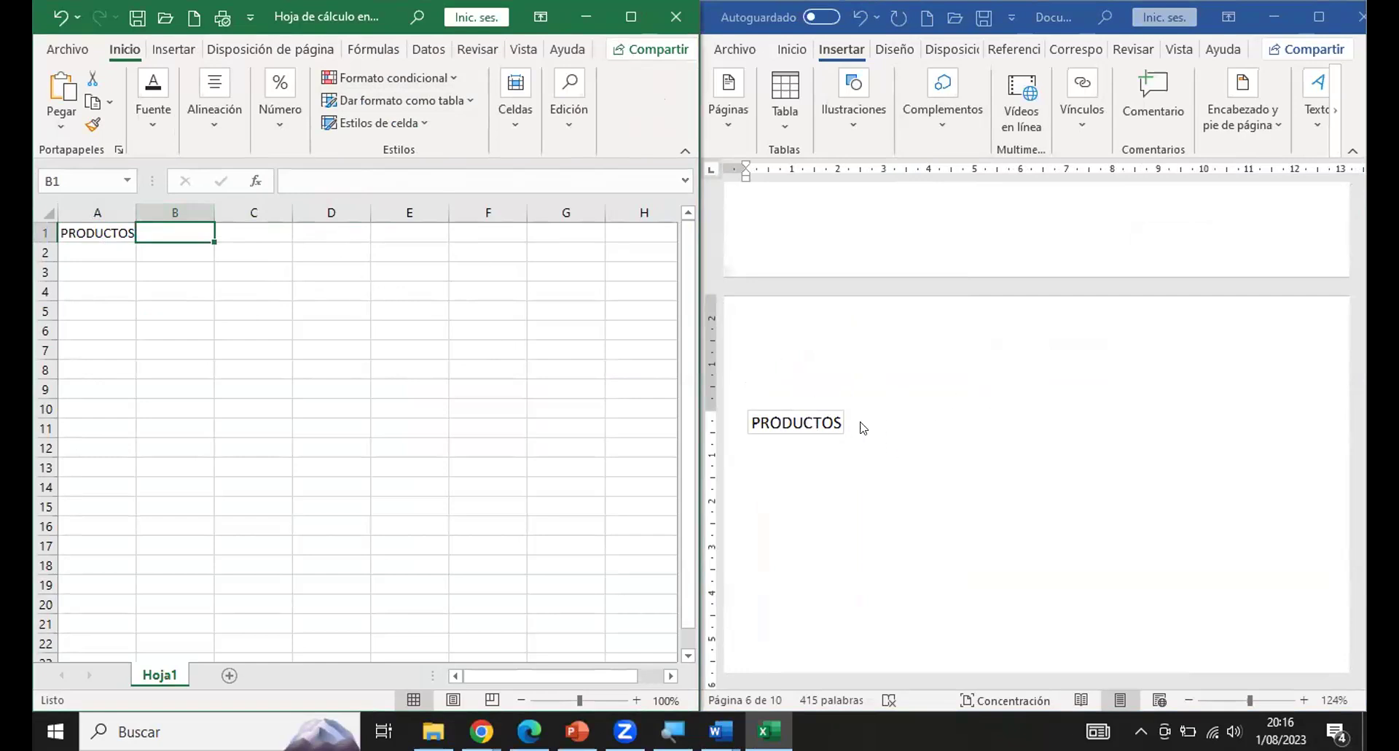
{"action": "left_click", "coordinate": [835, 52]}
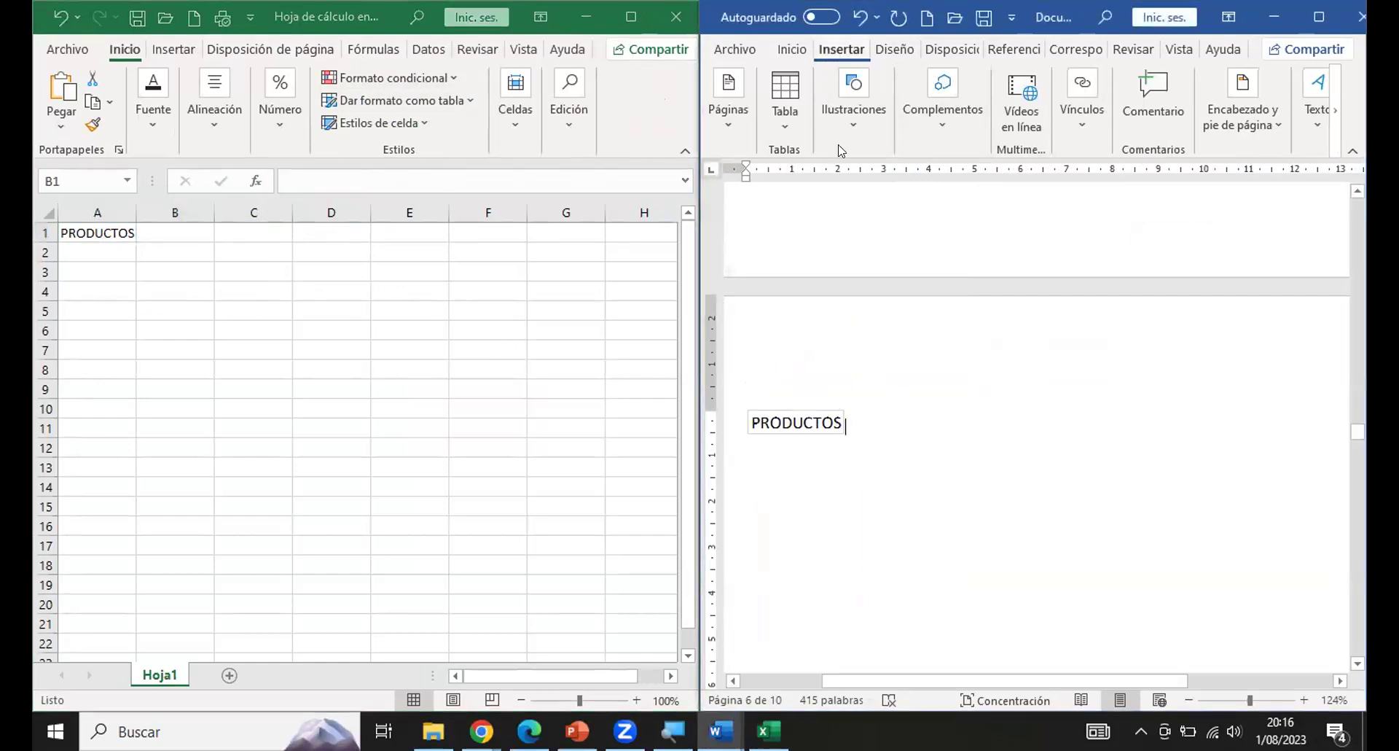
{"action": "left_click", "coordinate": [166, 232]}
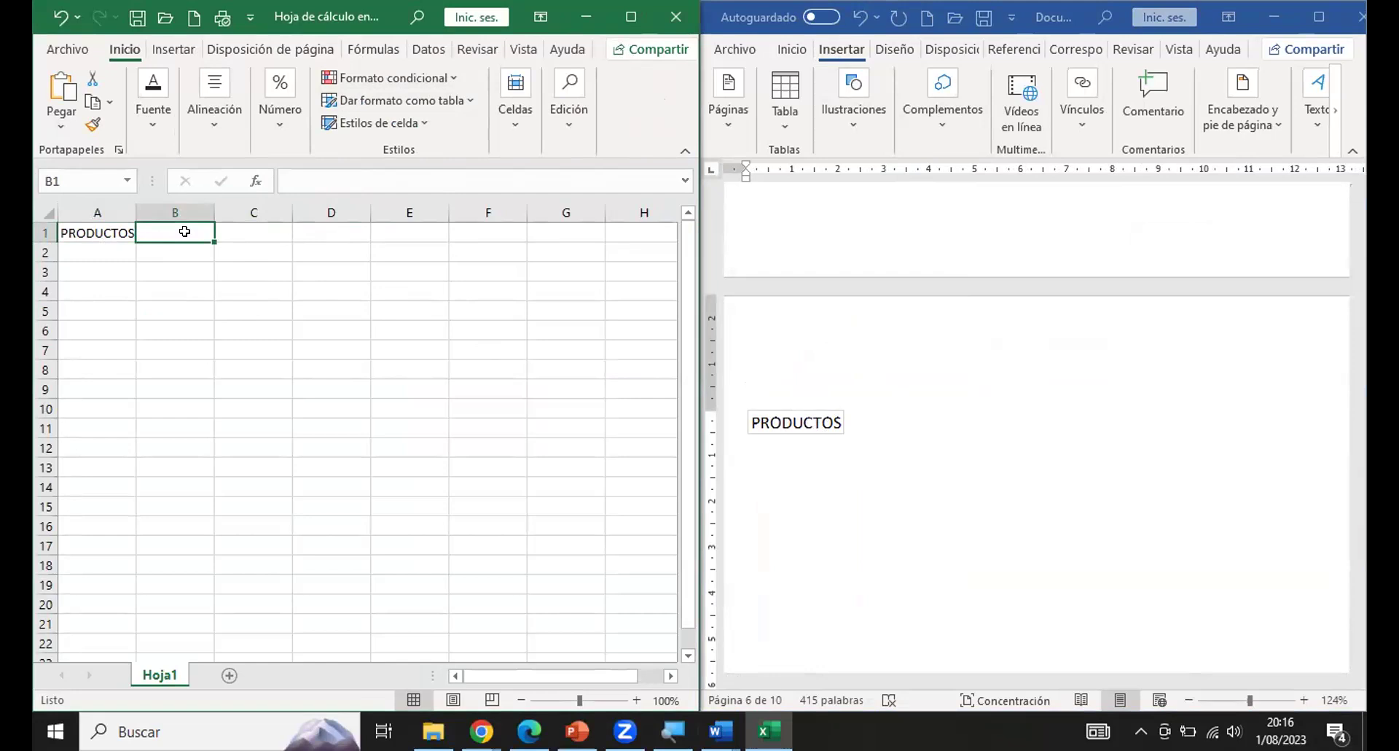
{"action": "type", "text": "VENTAS"}
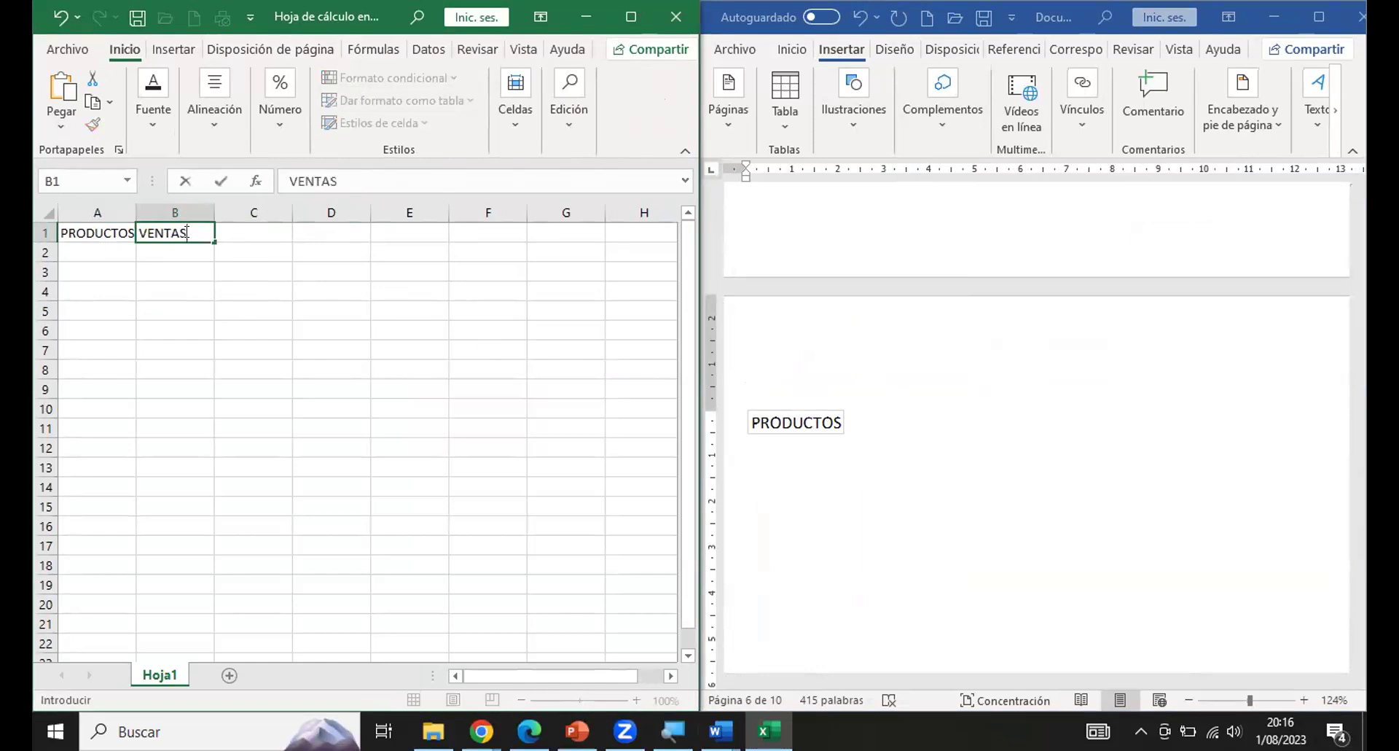
Enter the heading CANTIDAD DE PRODUCTOS in cell C1 of the embedded spreadsheet.
{"action": "left_click", "coordinate": [243, 231]}
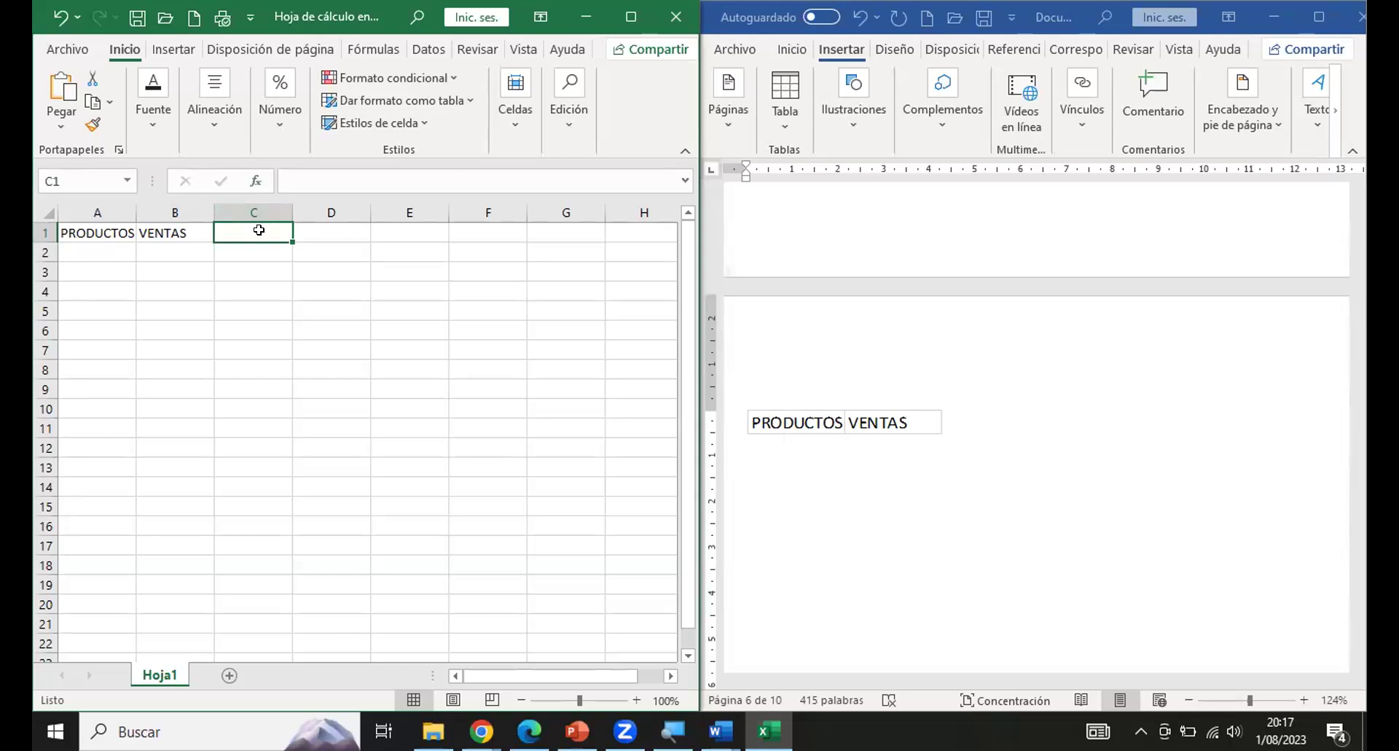
{"action": "type", "text": "CANTI"}
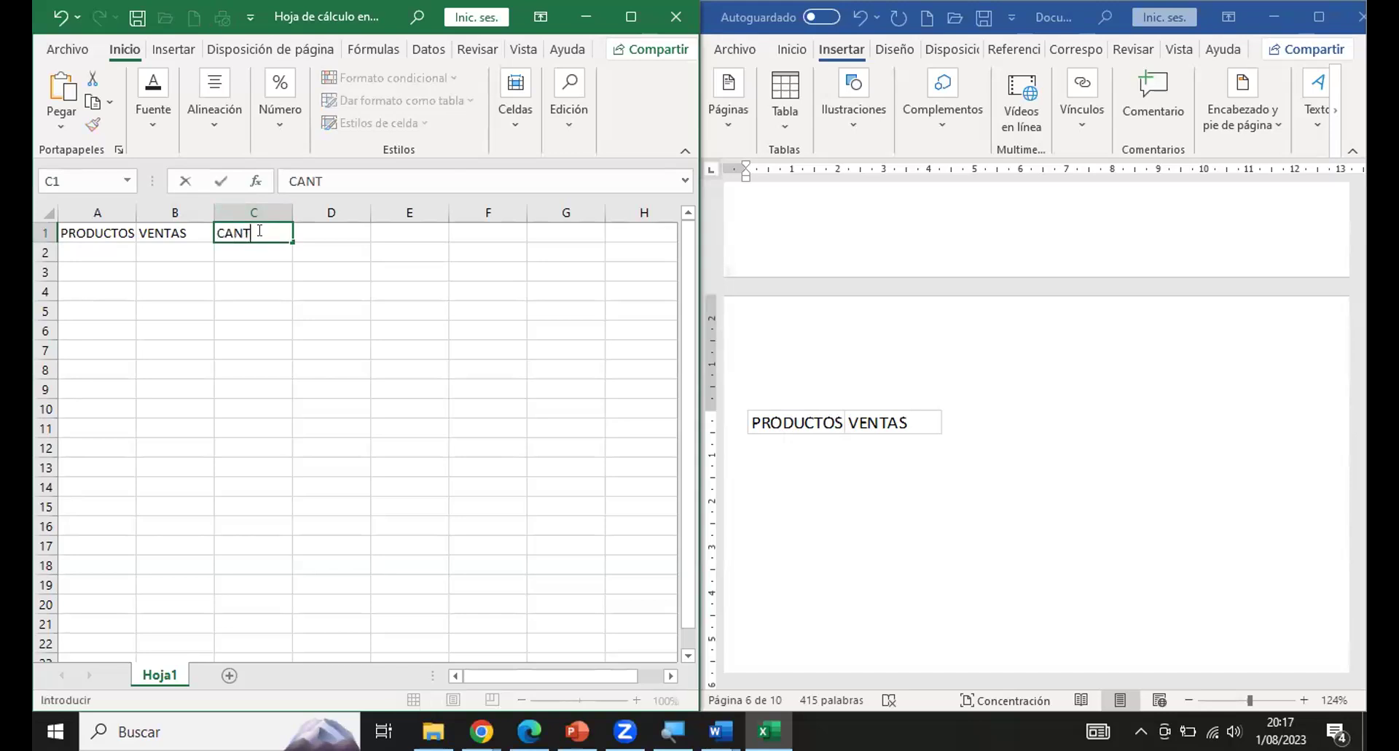
{"action": "key", "text": "BackSpace"}
{"action": "type", "text": "IDAD DE PRO"}
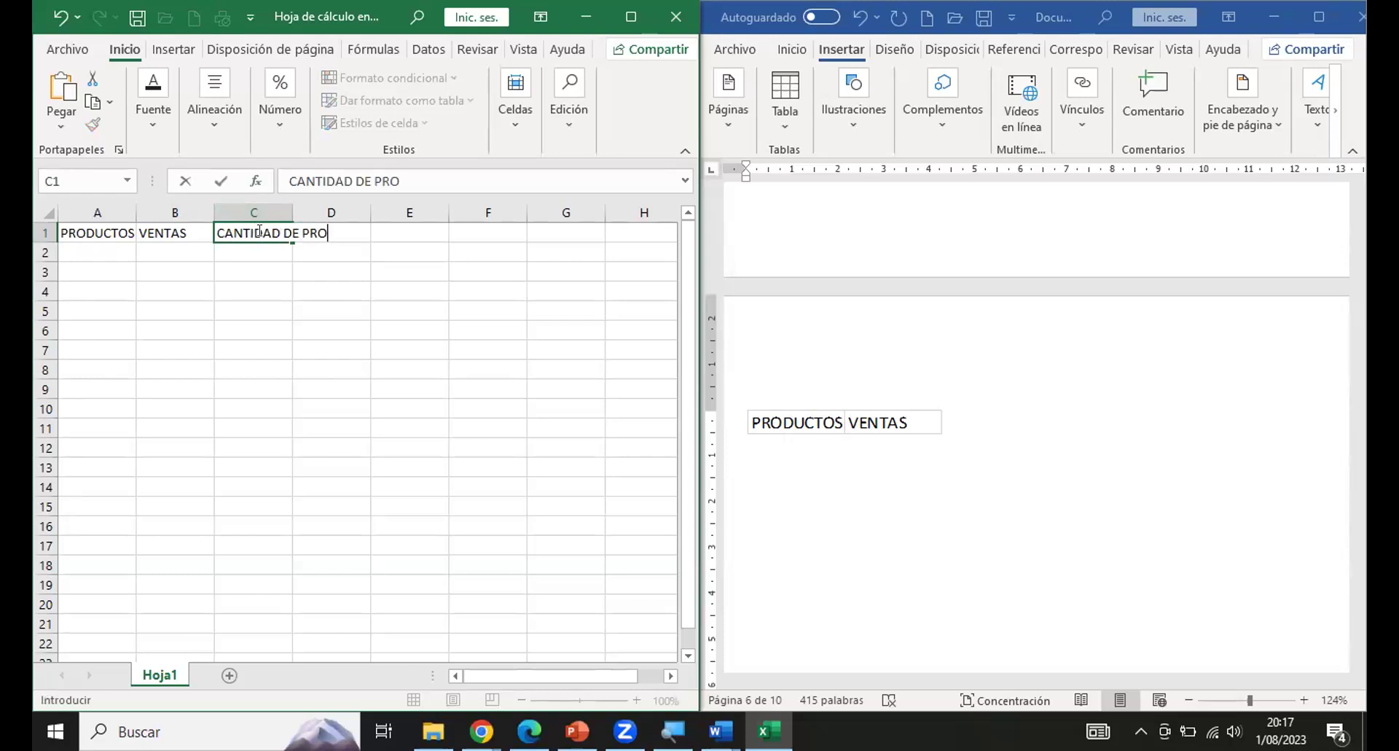
{"action": "type", "text": "DUCTOS"}
{"action": "key", "text": "Return"}
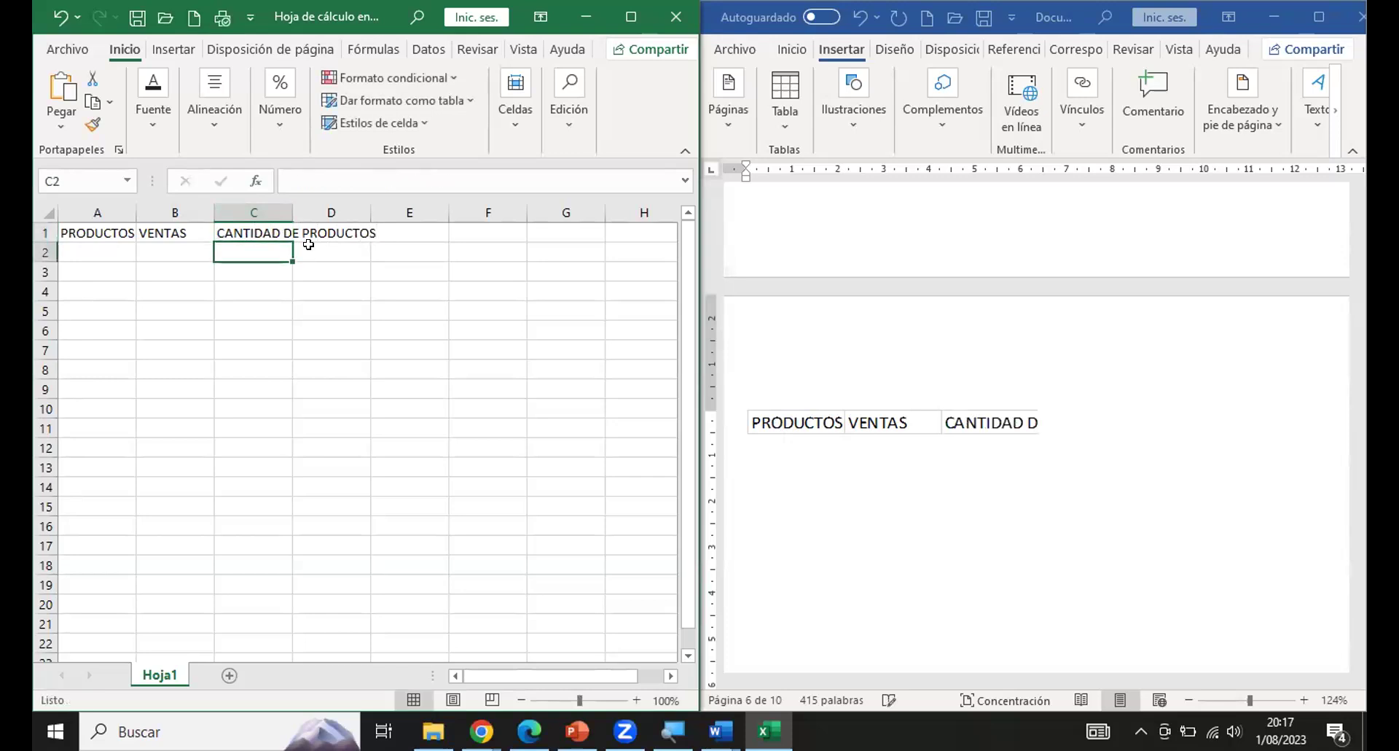
Auto-fit column C of the embedded spreadsheet to the width of its heading.
{"action": "left_click", "coordinate": [272, 227]}
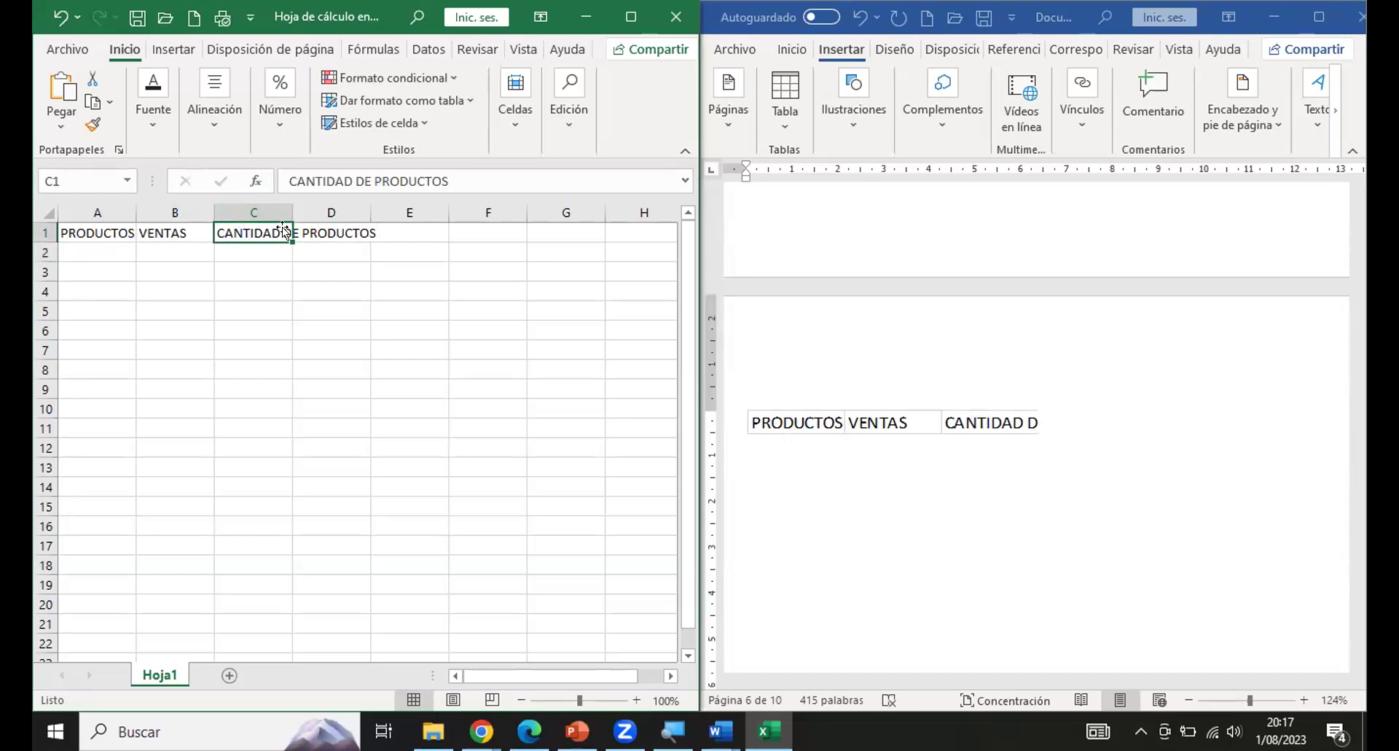
{"action": "key", "text": "Down"}
{"action": "key", "text": "Down"}
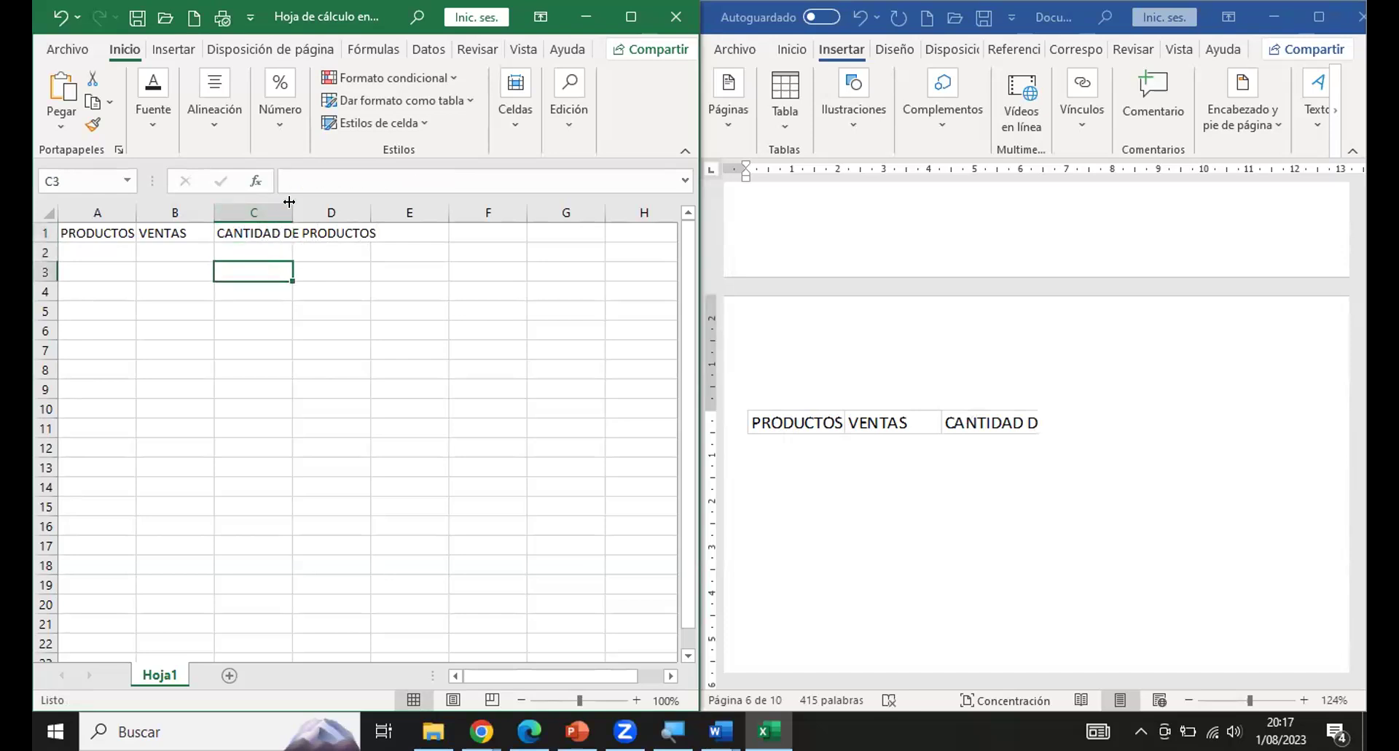
{"action": "double_click", "coordinate": [290, 202]}
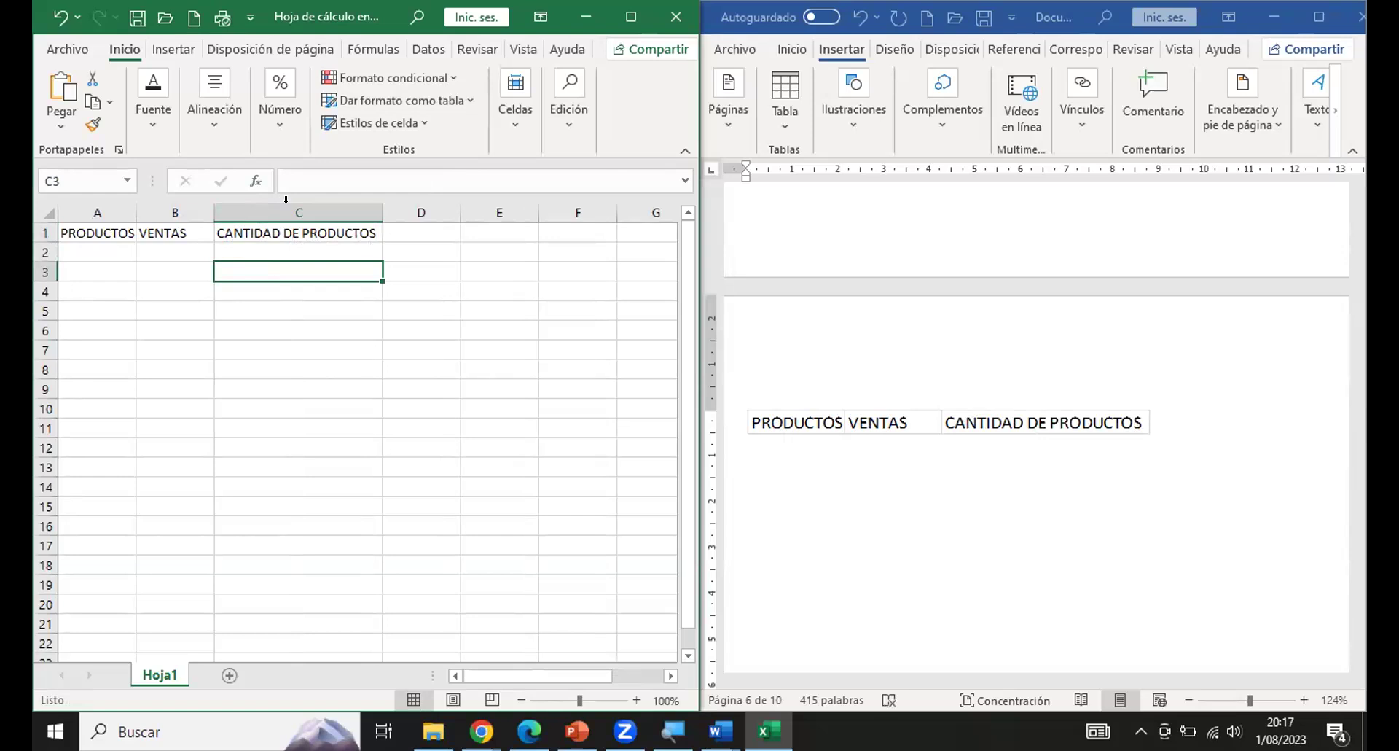
{"action": "left_click", "coordinate": [330, 233]}
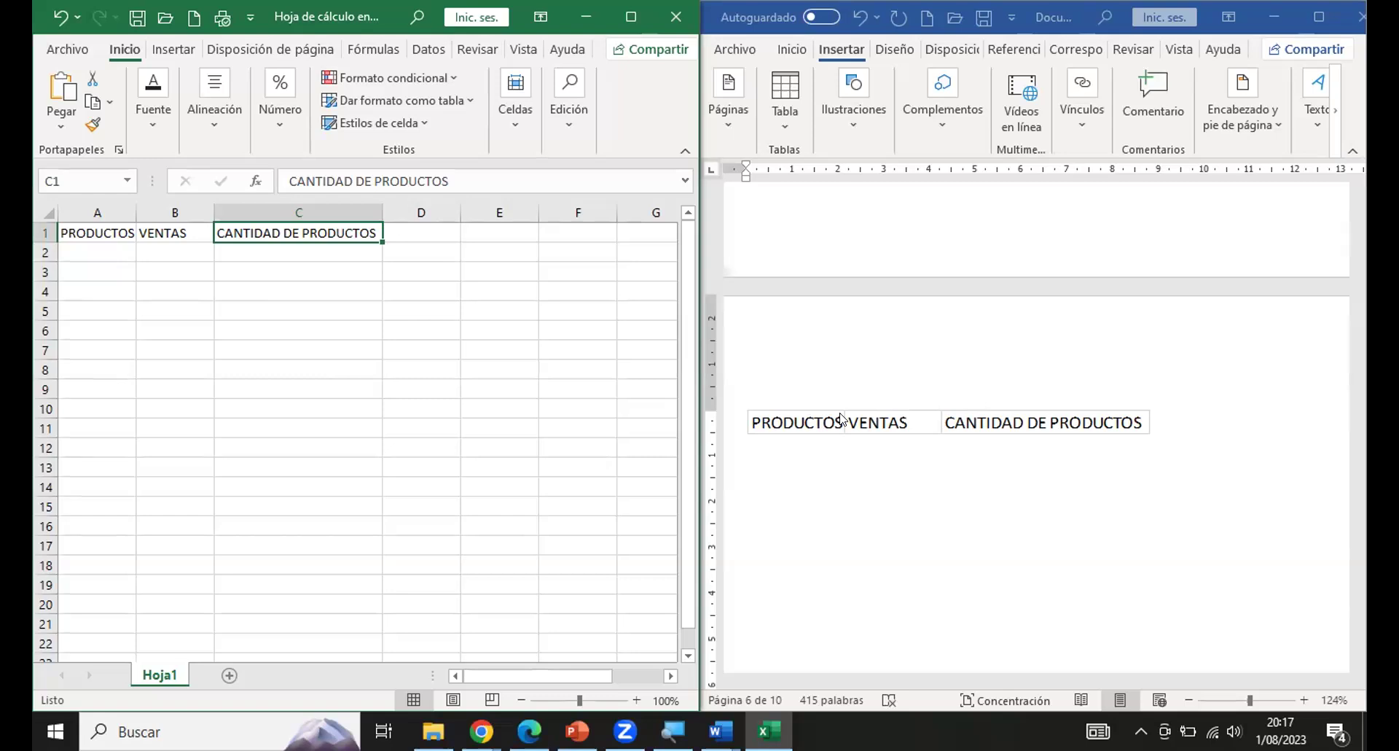
Fill cells A2:A4 under PRODUCTOS with LAPTOS, MONITORES and TECLADOS.
{"action": "left_click", "coordinate": [247, 253]}
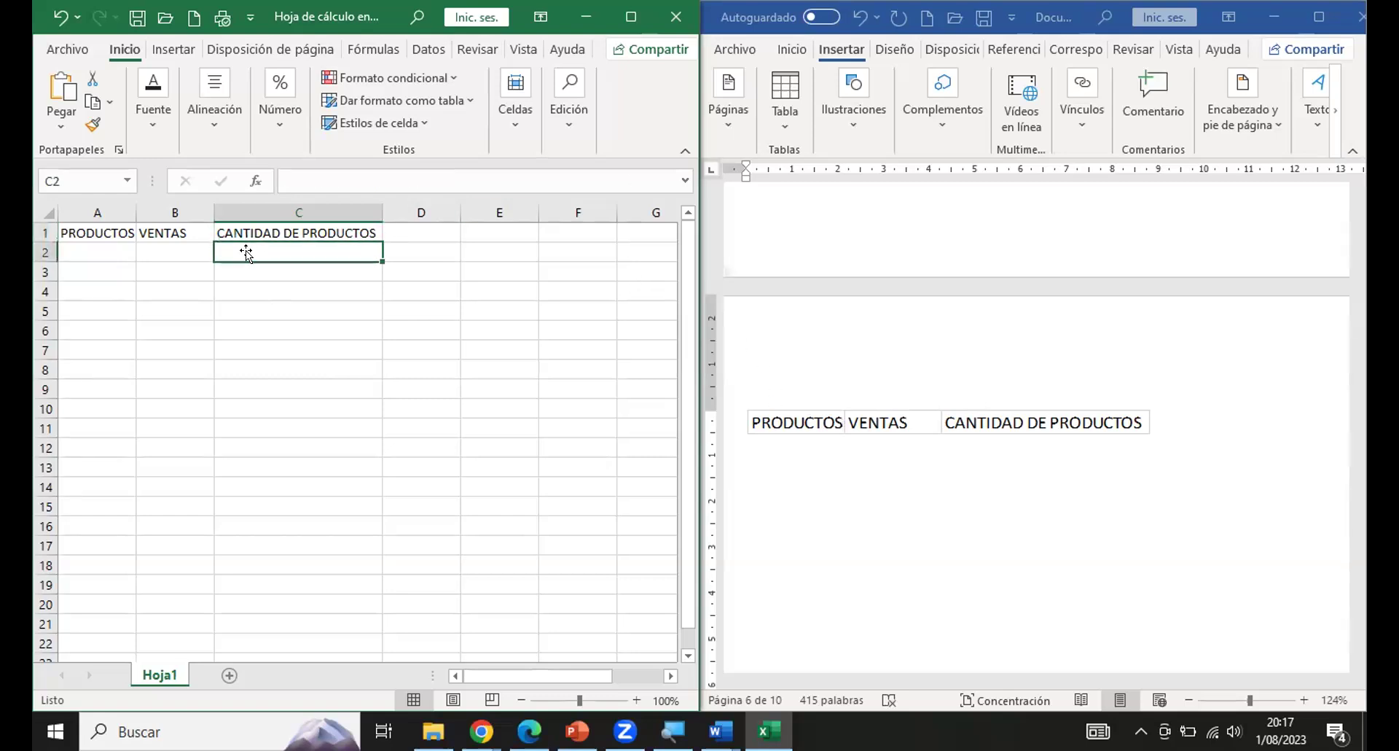
{"action": "left_click", "coordinate": [95, 253]}
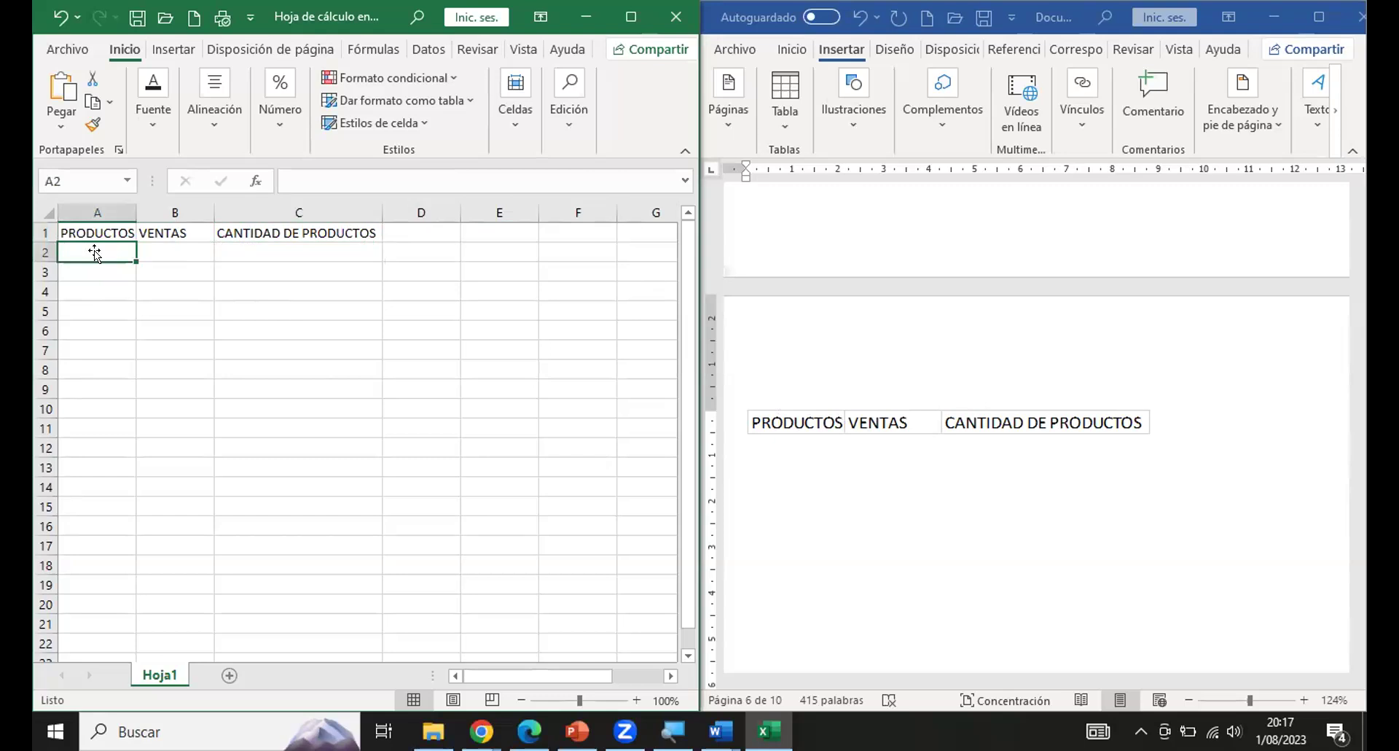
{"action": "type", "text": "LAPT"}
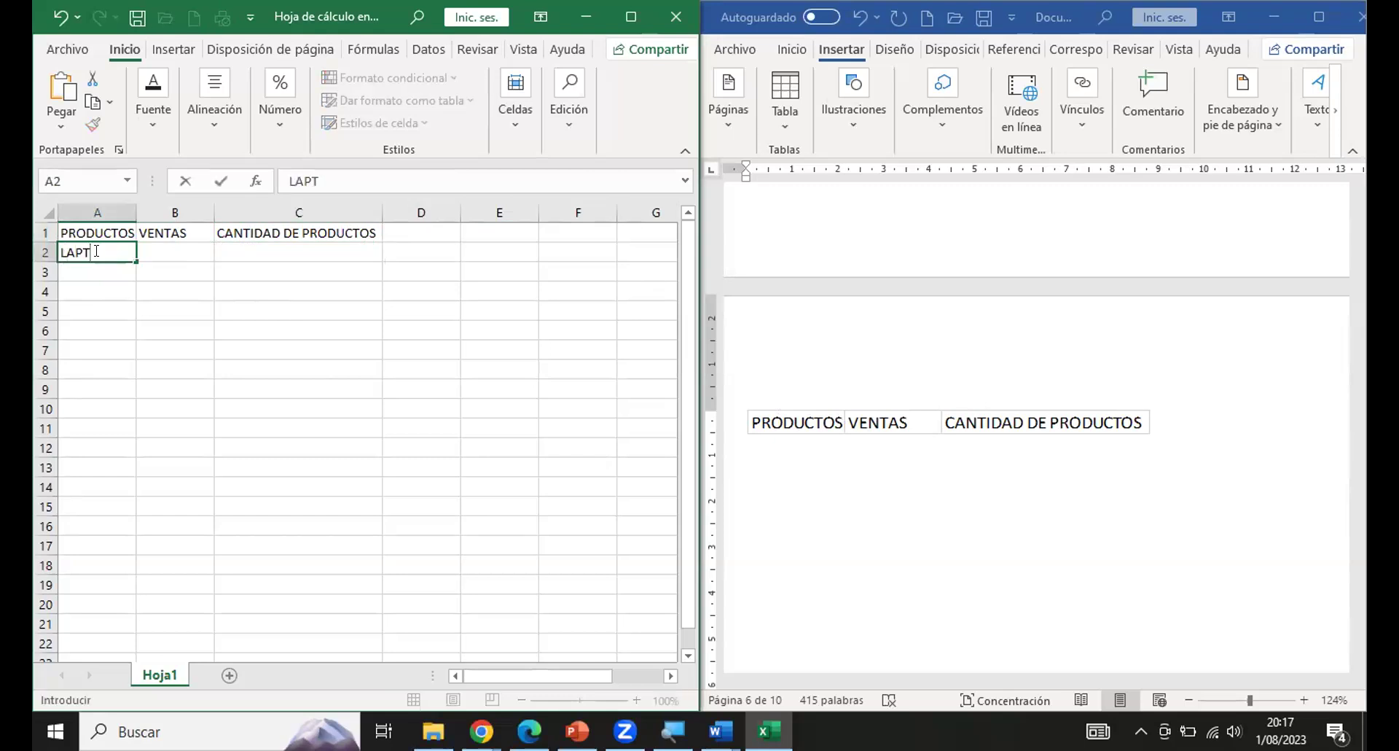
{"action": "type", "text": "OS"}
{"action": "left_click", "coordinate": [106, 273]}
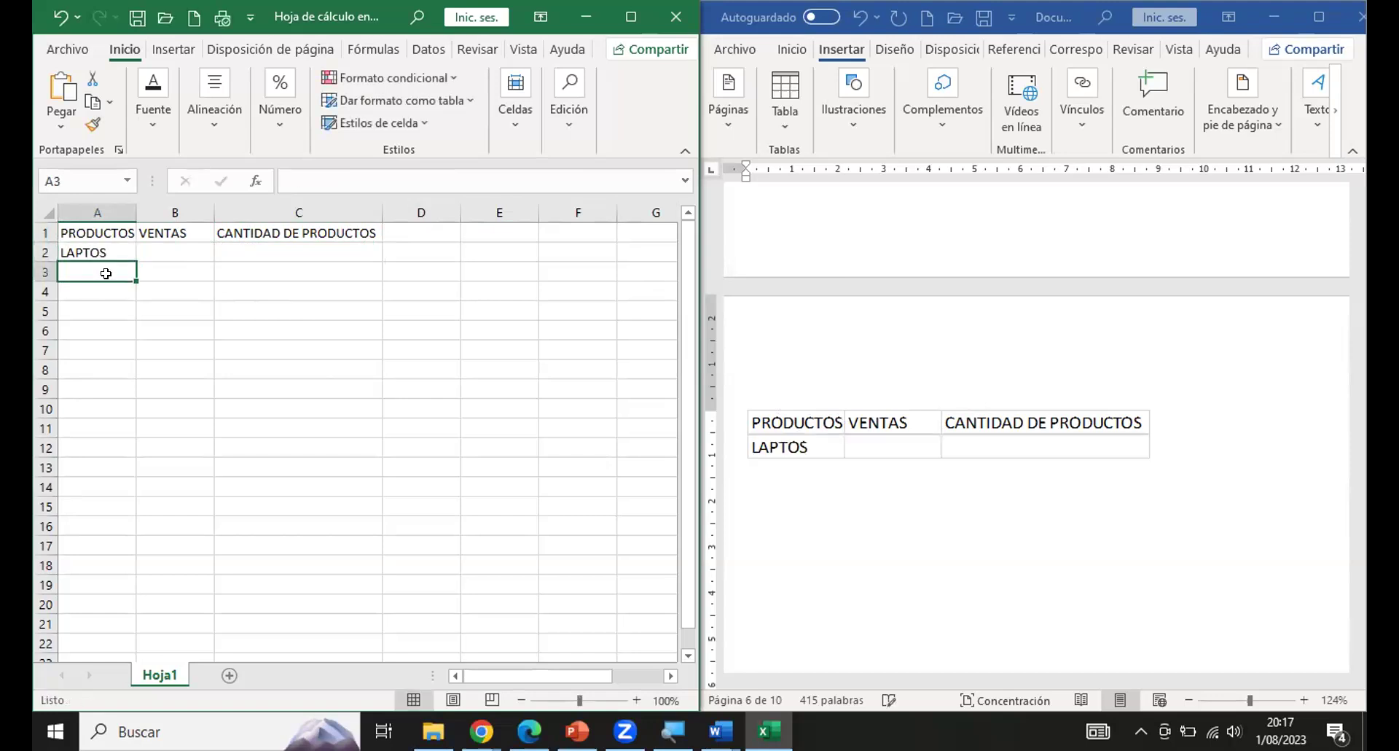
{"action": "type", "text": "MONI"}
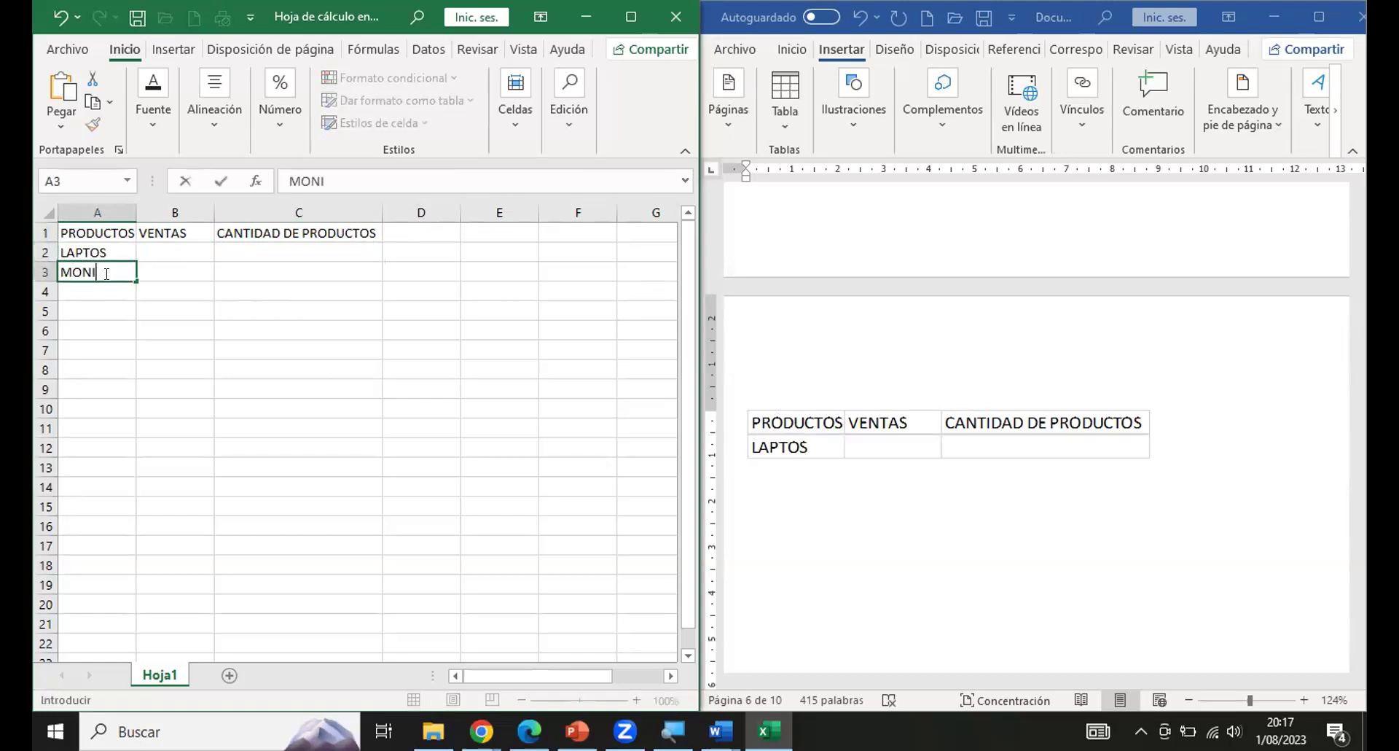
{"action": "type", "text": "TORES"}
{"action": "left_click", "coordinate": [101, 288]}
{"action": "type", "text": "TECLADOS"}
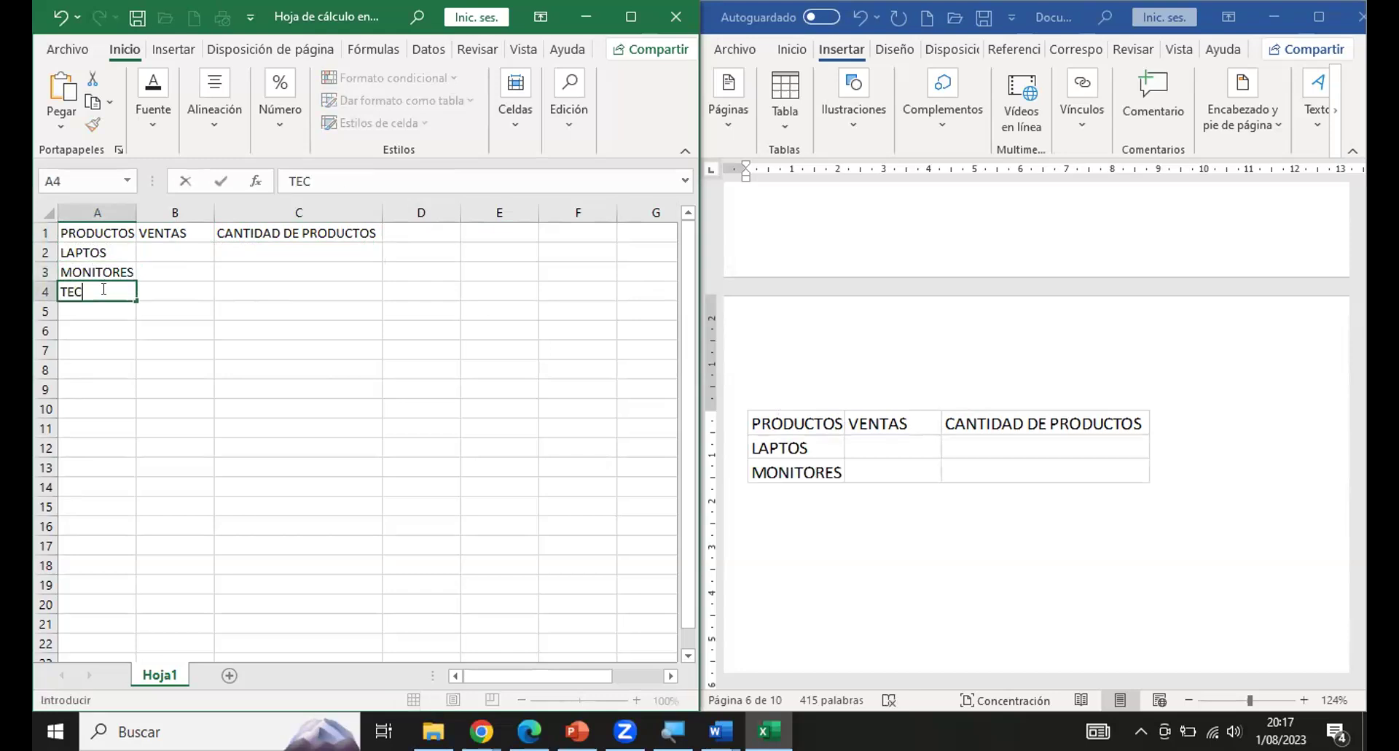
Enter the VENTAS values 1254 for LAPTOS, 4568 for MONITORES and 1452 for TECLADOS in cells B2:B4.
{"action": "left_click", "coordinate": [167, 249]}
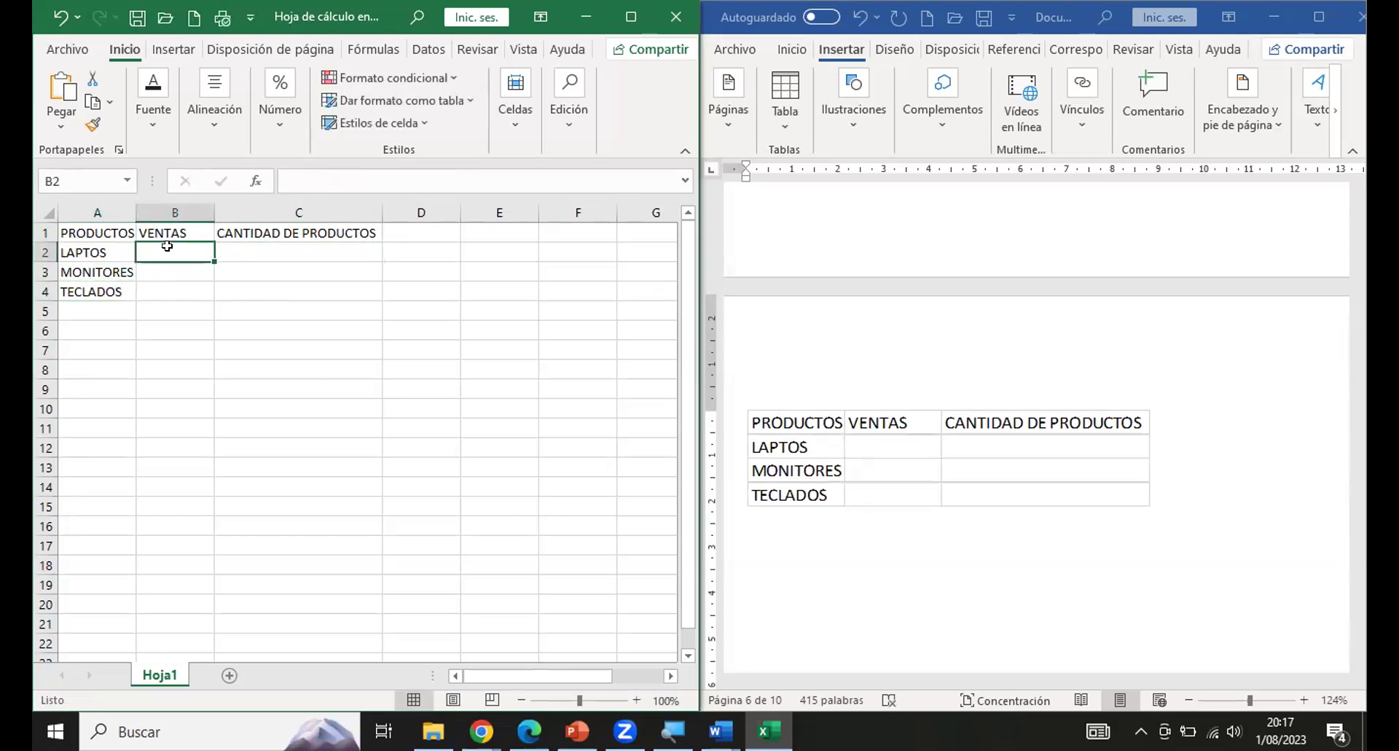
{"action": "type", "text": "1254"}
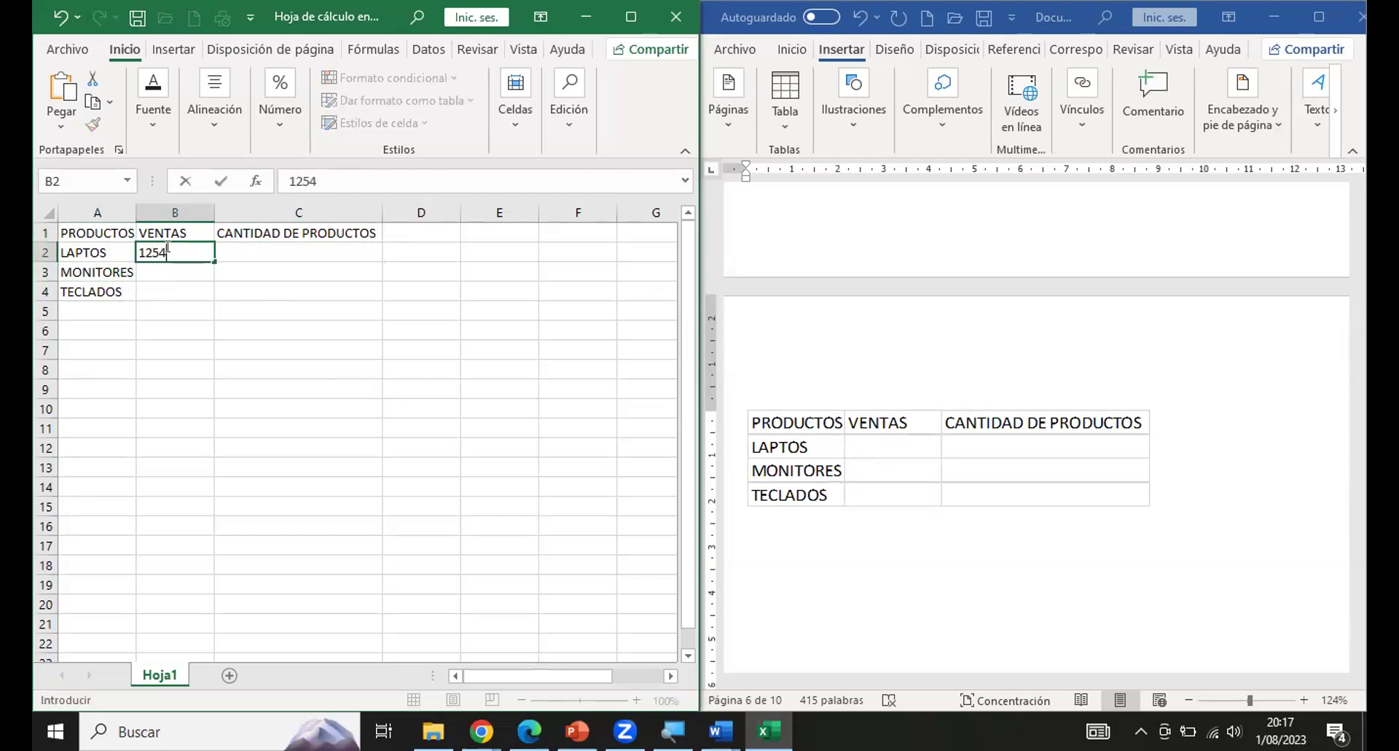
{"action": "key", "text": "Return"}
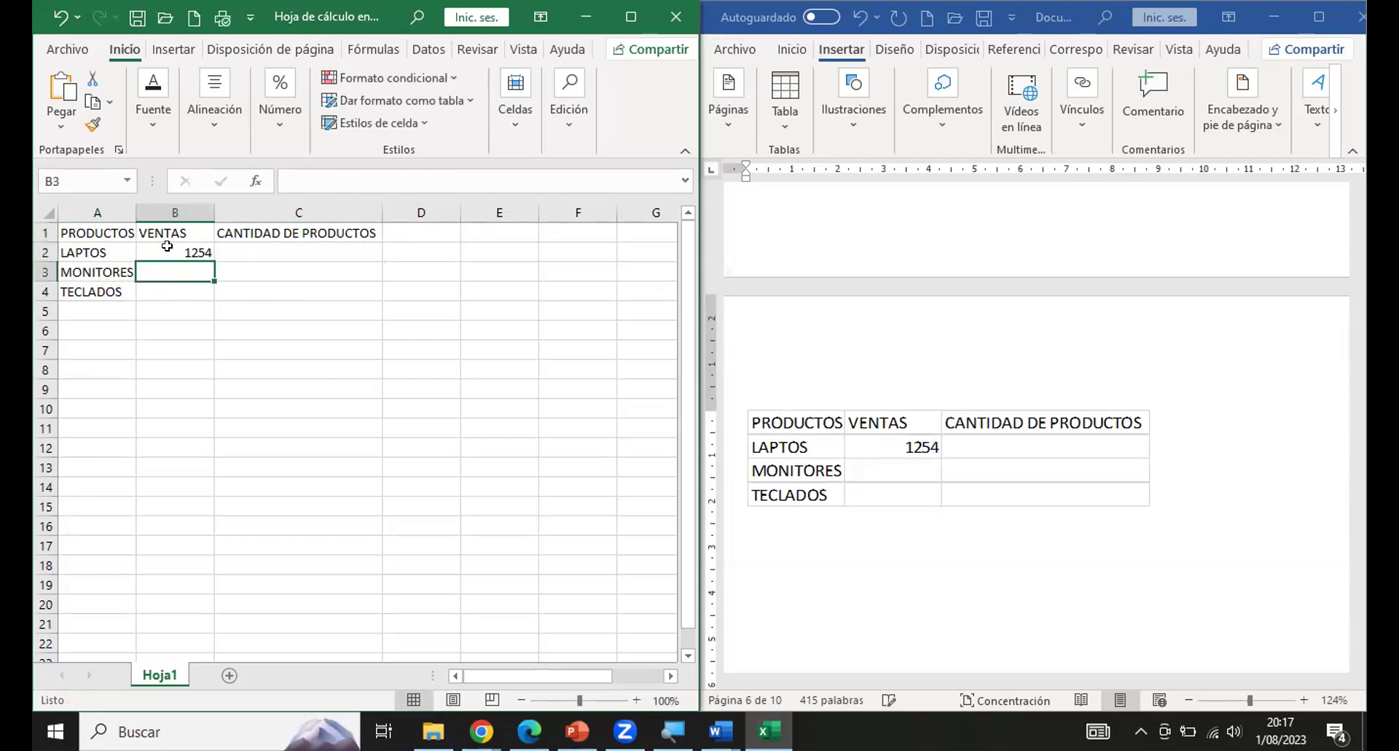
{"action": "type", "text": "456"}
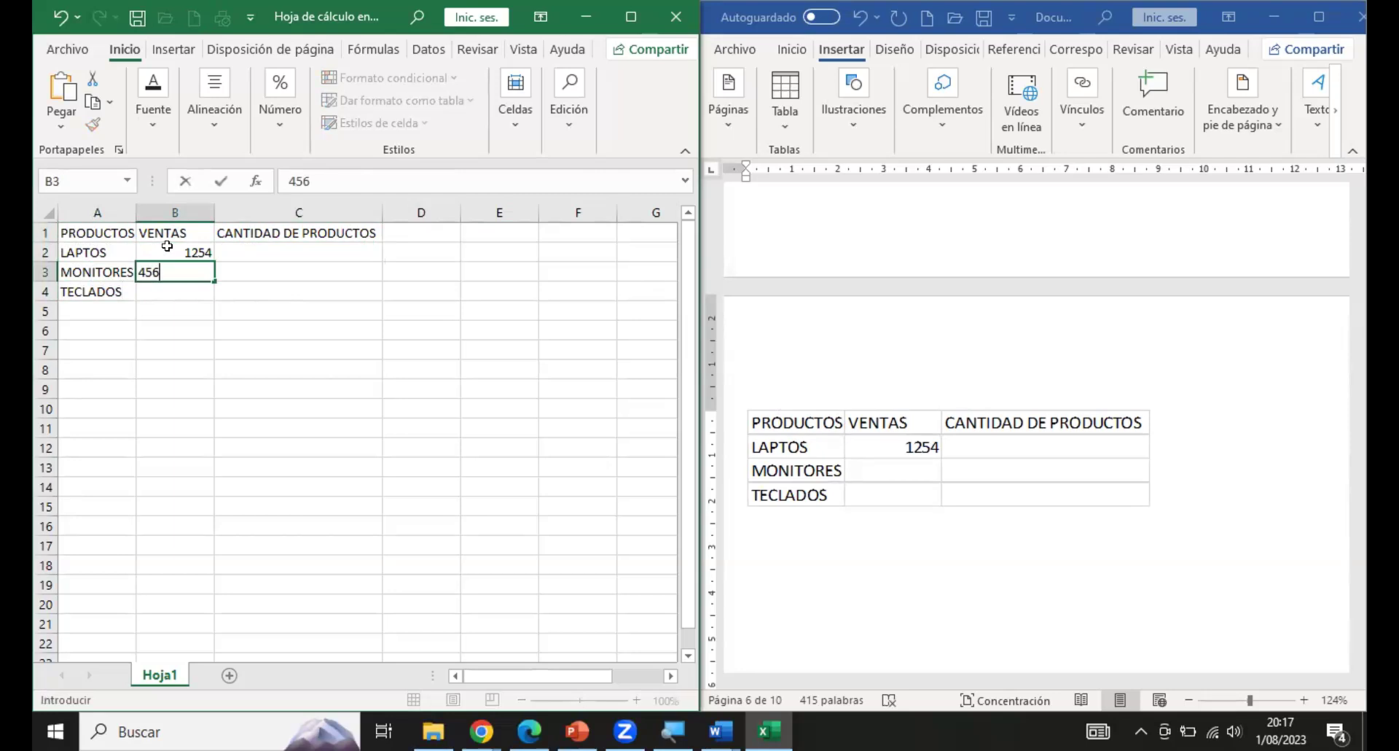
{"action": "type", "text": "8"}
{"action": "key", "text": "Return"}
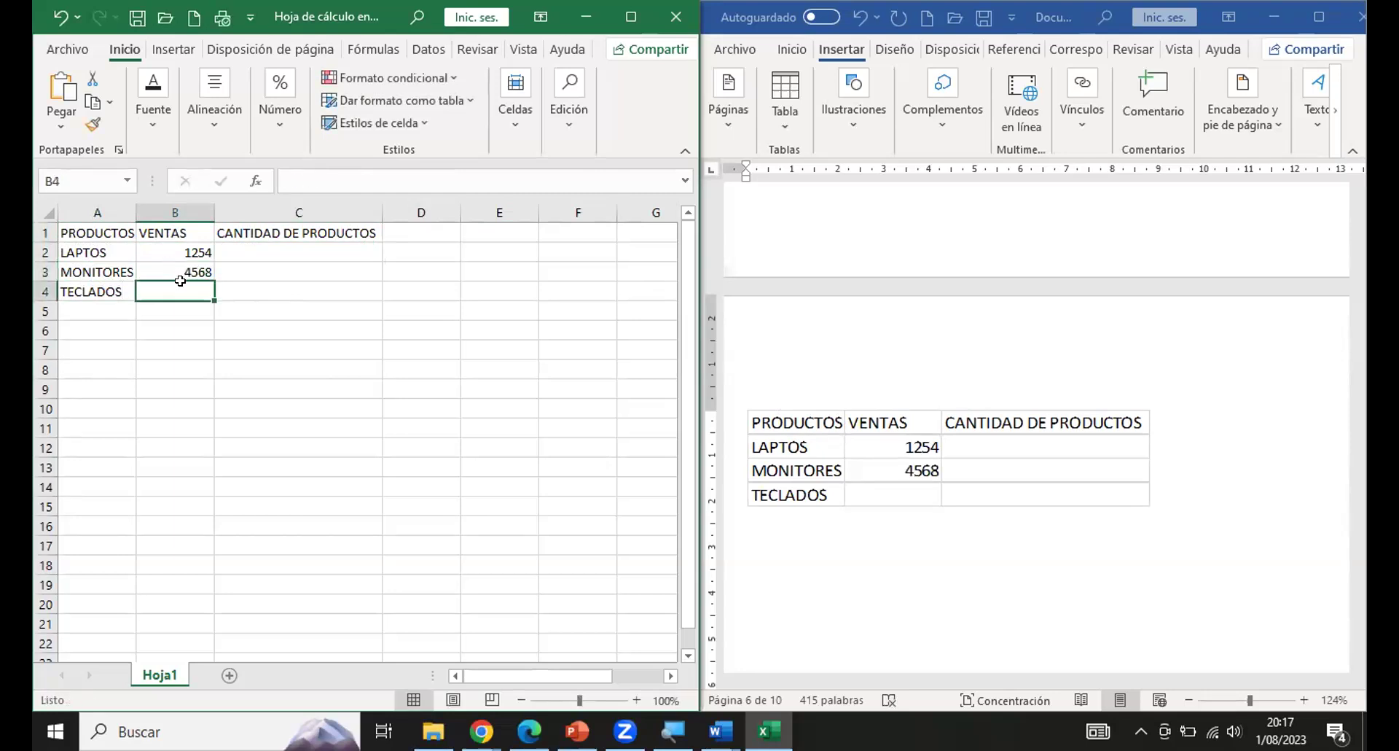
{"action": "type", "text": "1452"}
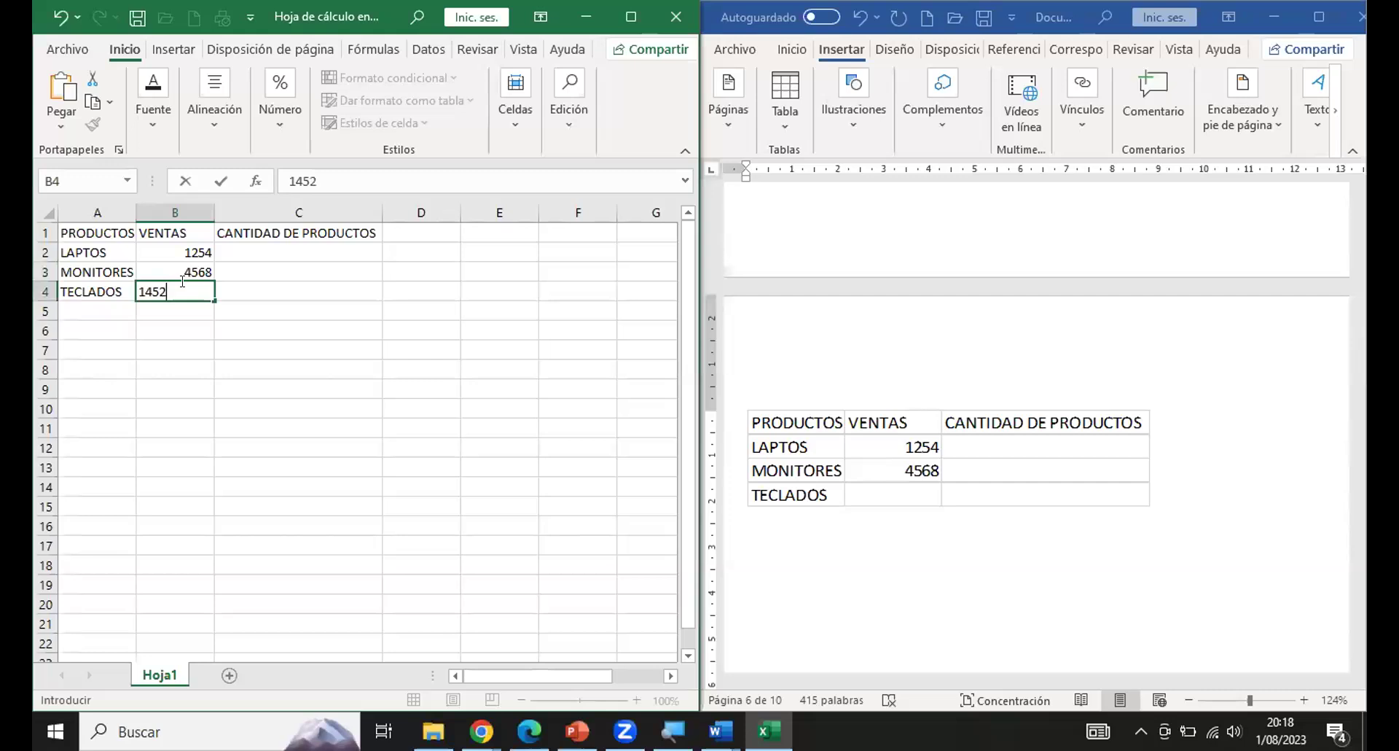
{"action": "key", "text": "Return"}
{"action": "left_click", "coordinate": [180, 280]}
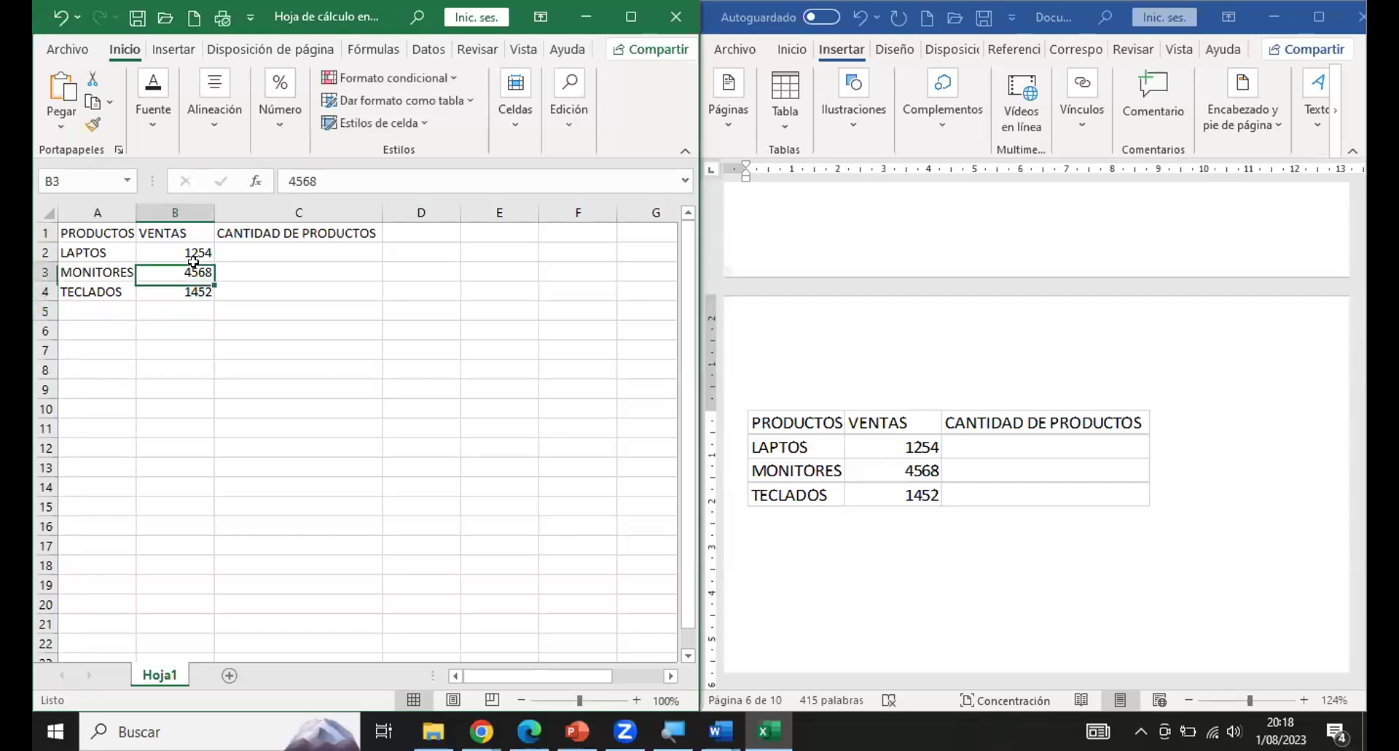
Enter the quantities 20, 12 and 10 in cells C2:C4 under CANTIDAD DE PRODUCTOS.
{"action": "left_click", "coordinate": [298, 248]}
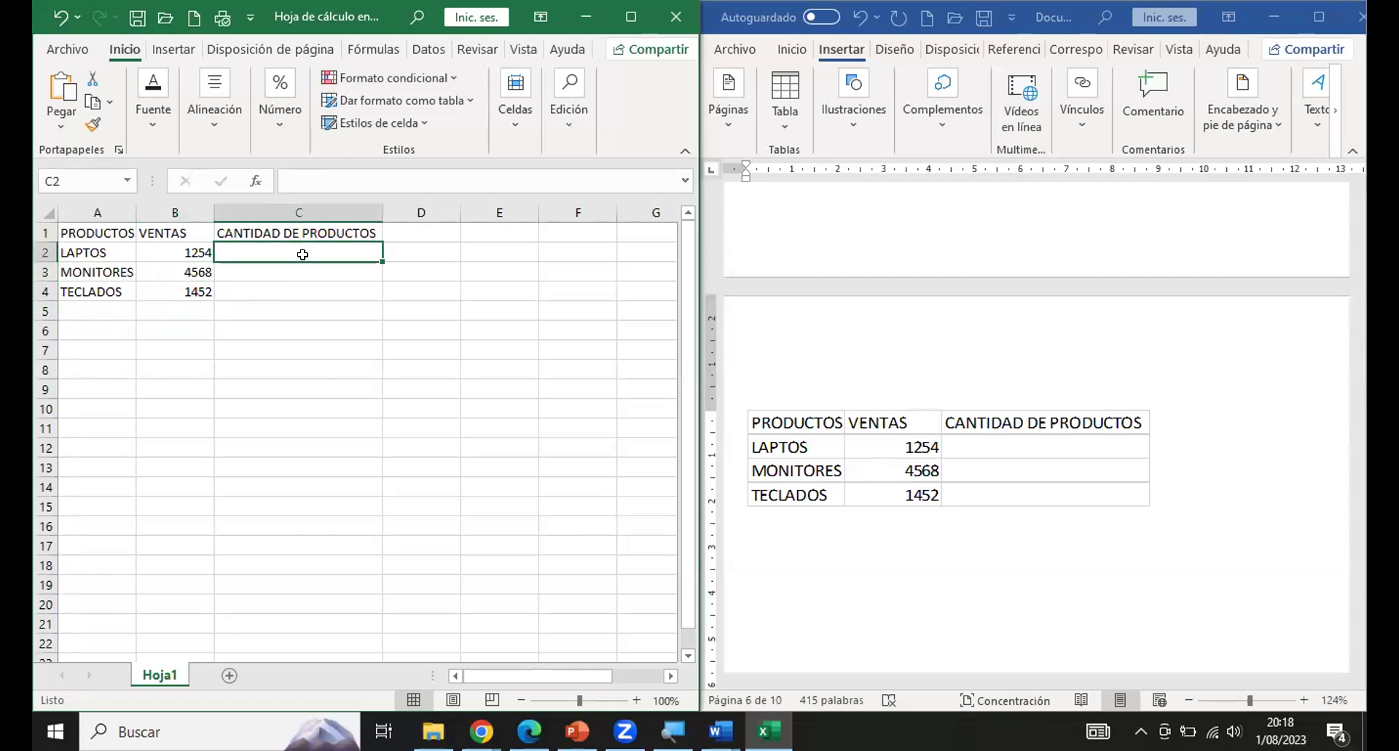
{"action": "type", "text": "20"}
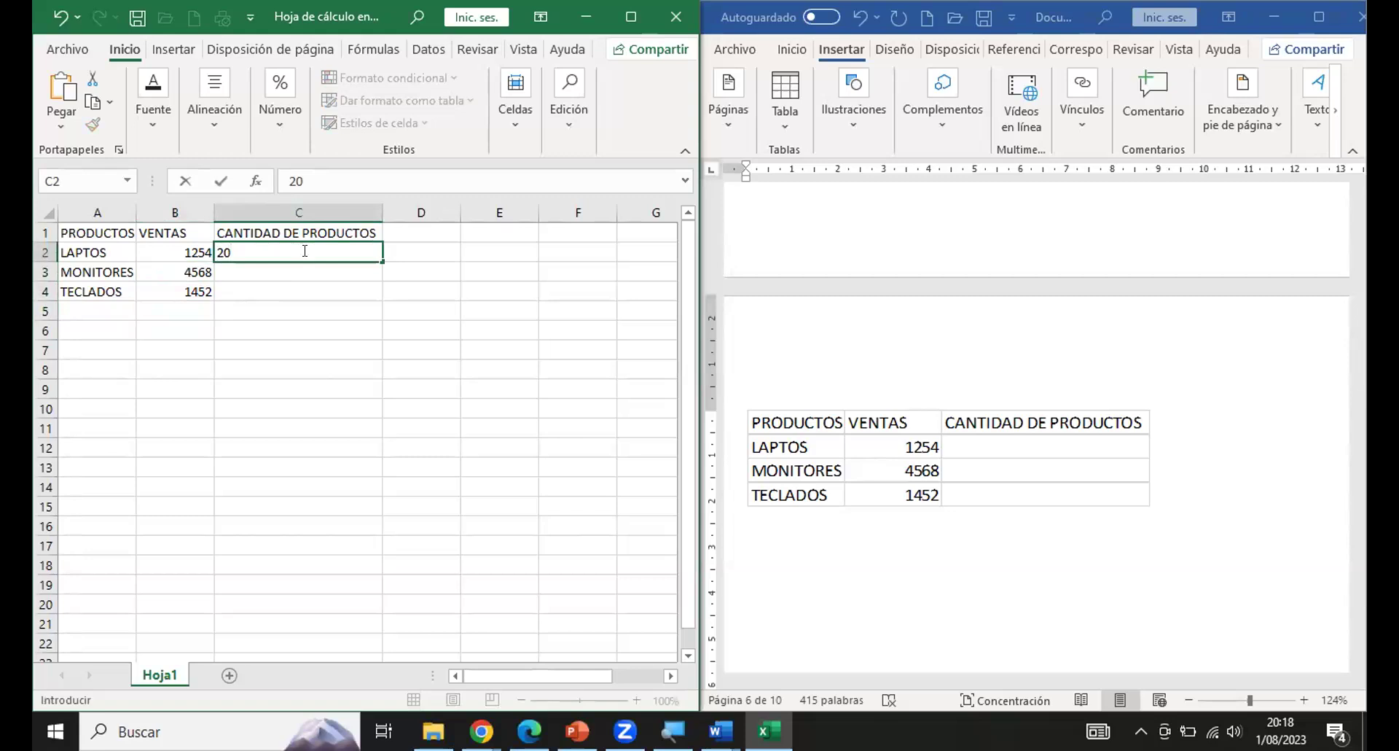
{"action": "key", "text": "Return"}
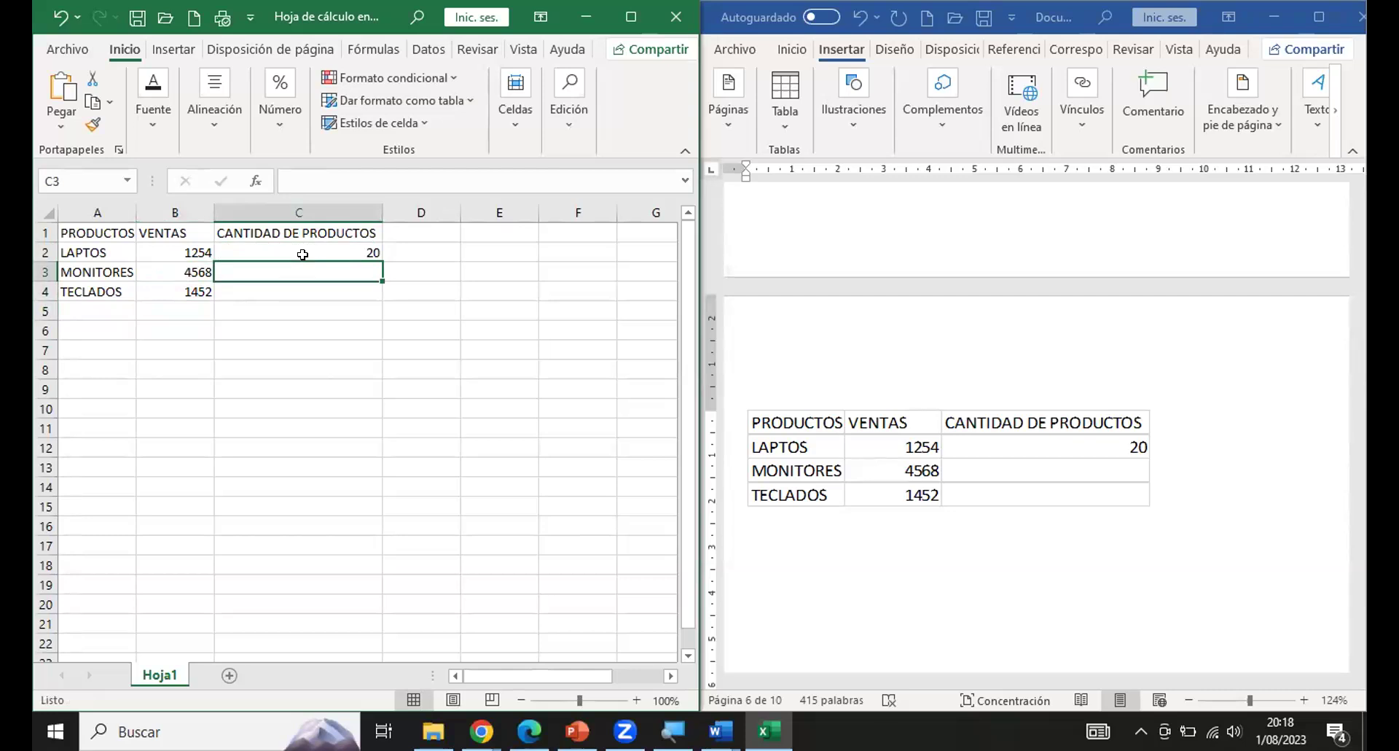
{"action": "type", "text": "12"}
{"action": "key", "text": "Return"}
{"action": "type", "text": "10"}
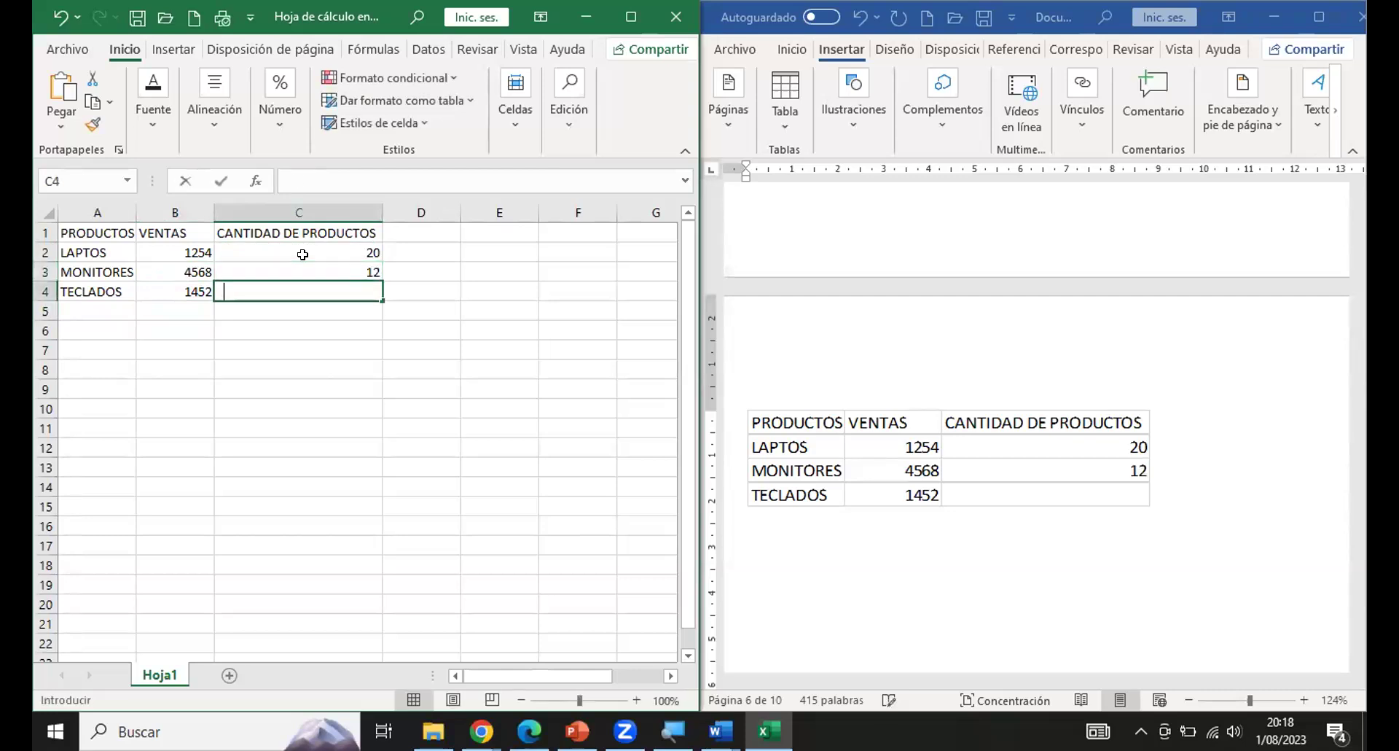
{"action": "key", "text": "Return"}
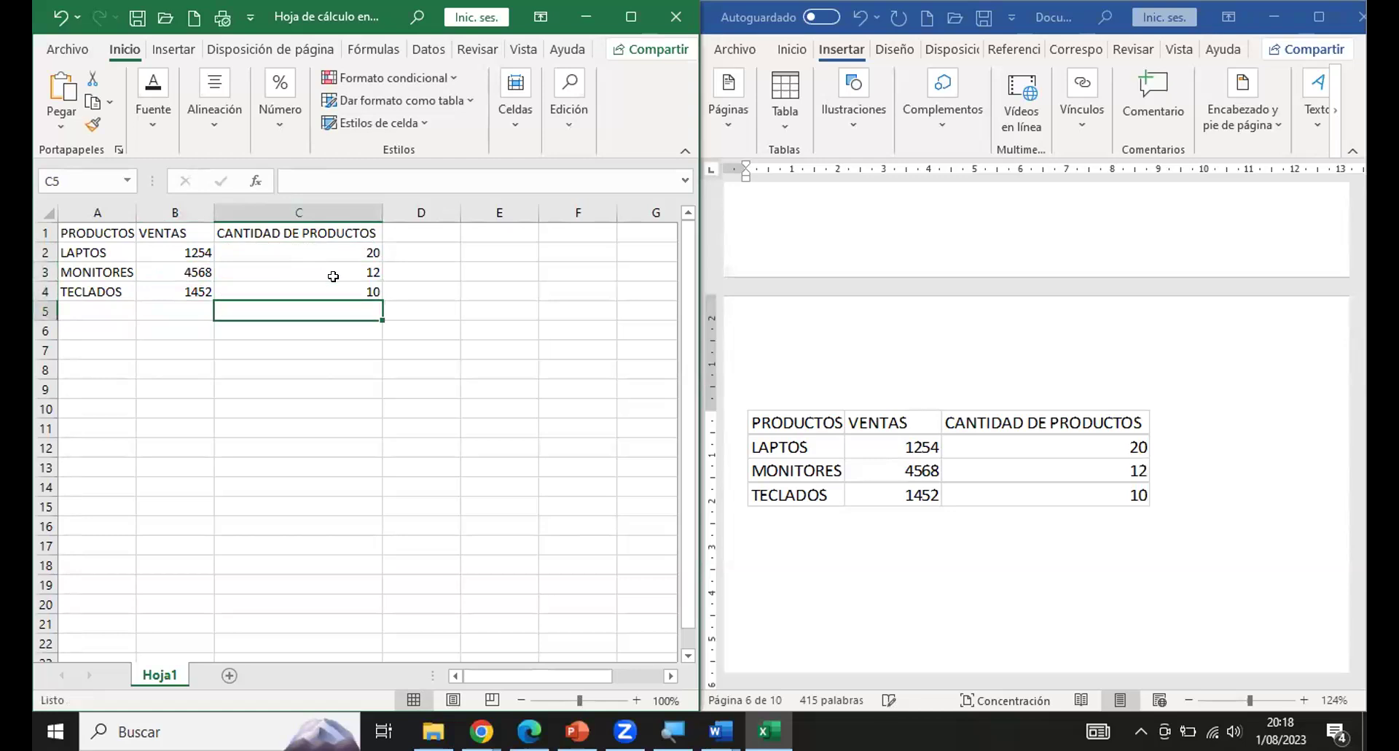
Add the heading INGRESOS in cell D1 of the embedded spreadsheet.
{"action": "left_click", "coordinate": [437, 227]}
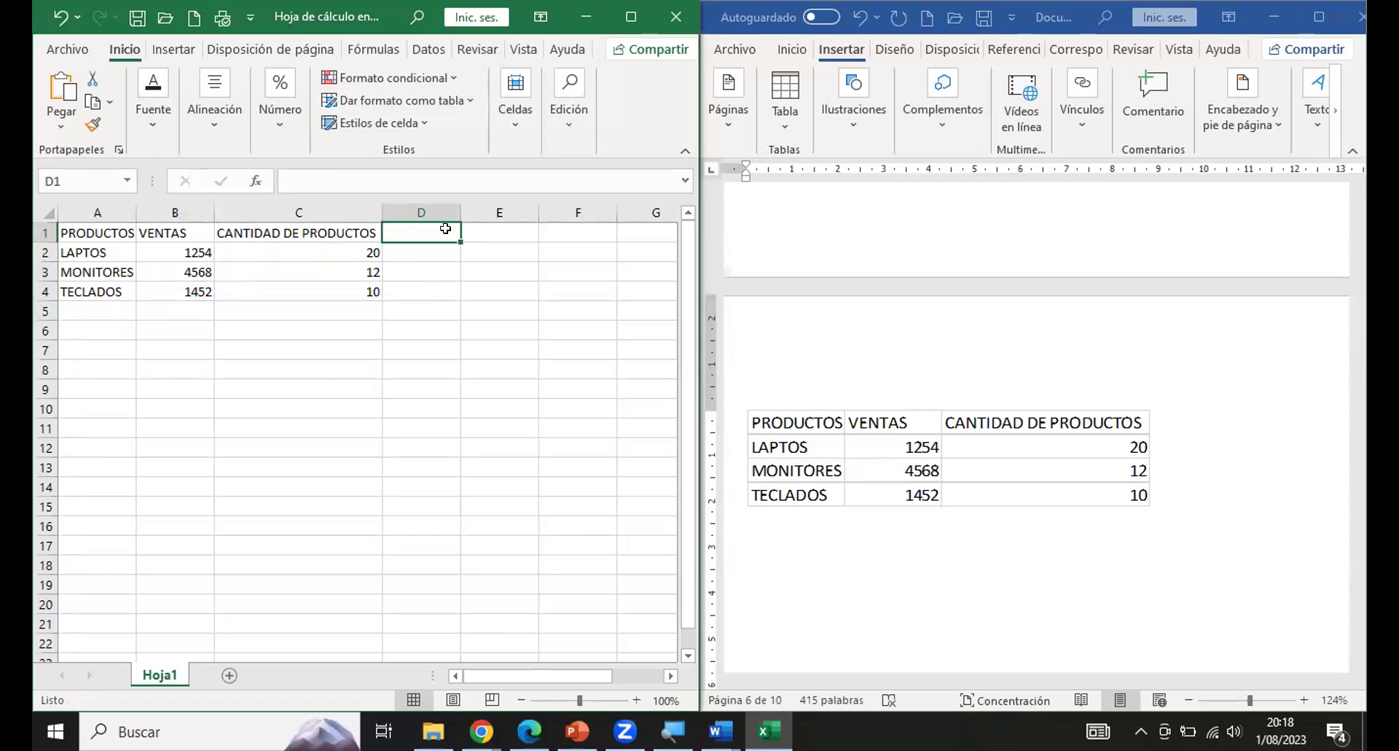
{"action": "type", "text": "IN"}
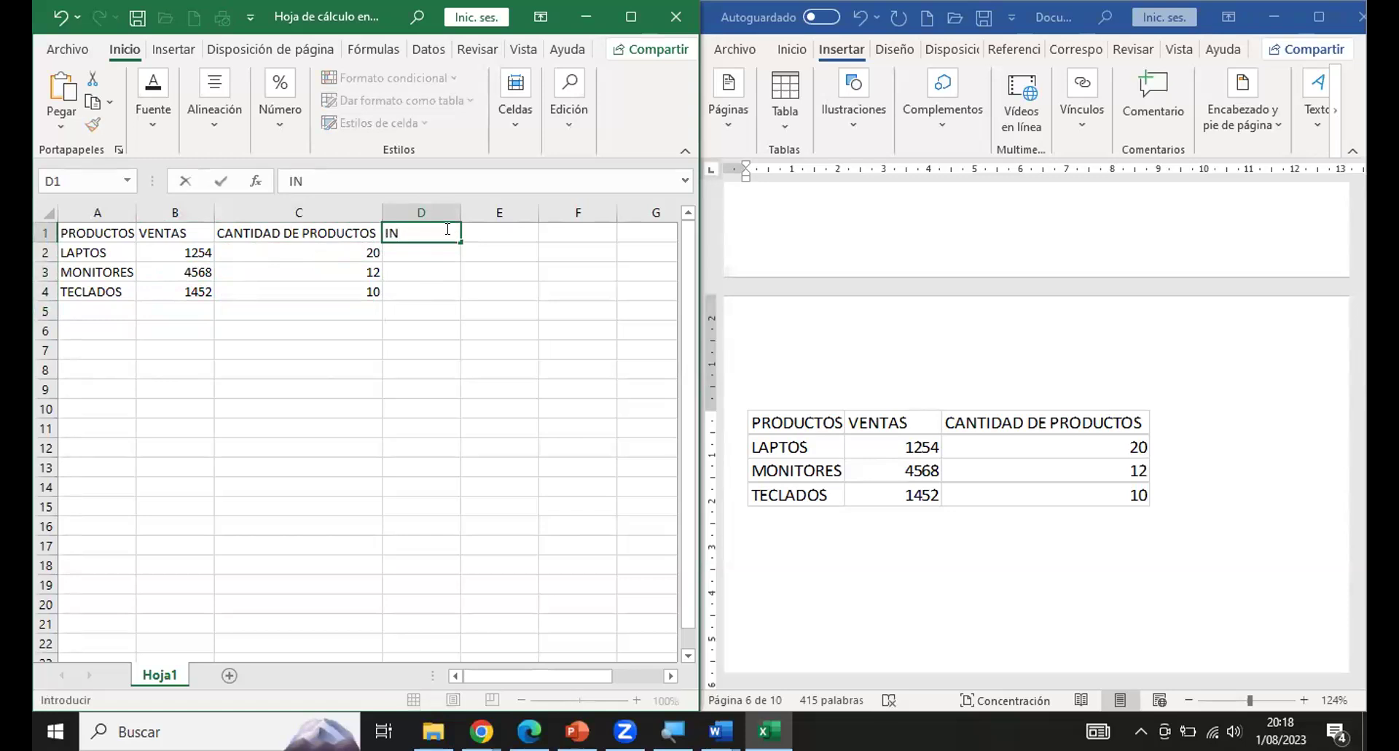
{"action": "type", "text": "GRESOS"}
{"action": "left_click", "coordinate": [429, 249]}
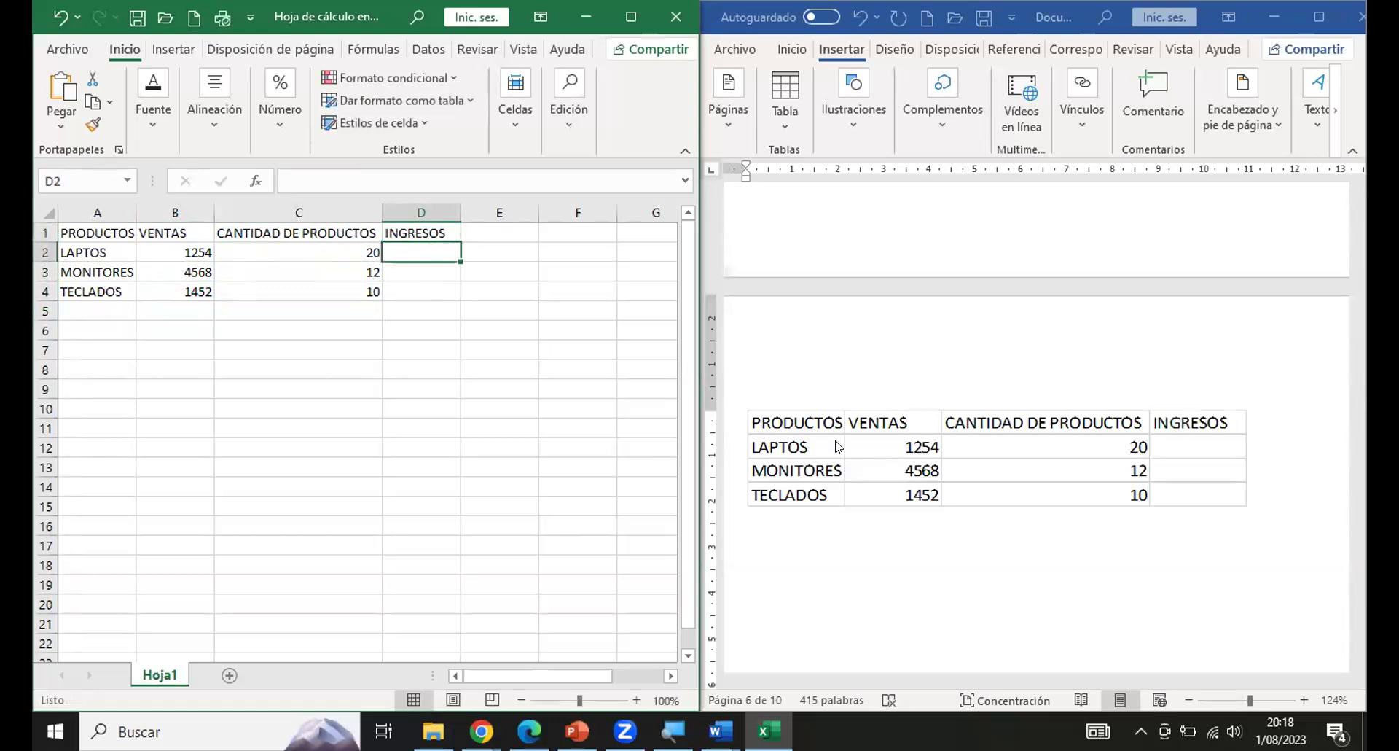
Center the header row A1:D1 of the embedded spreadsheet horizontally.
{"action": "left_click", "coordinate": [278, 231]}
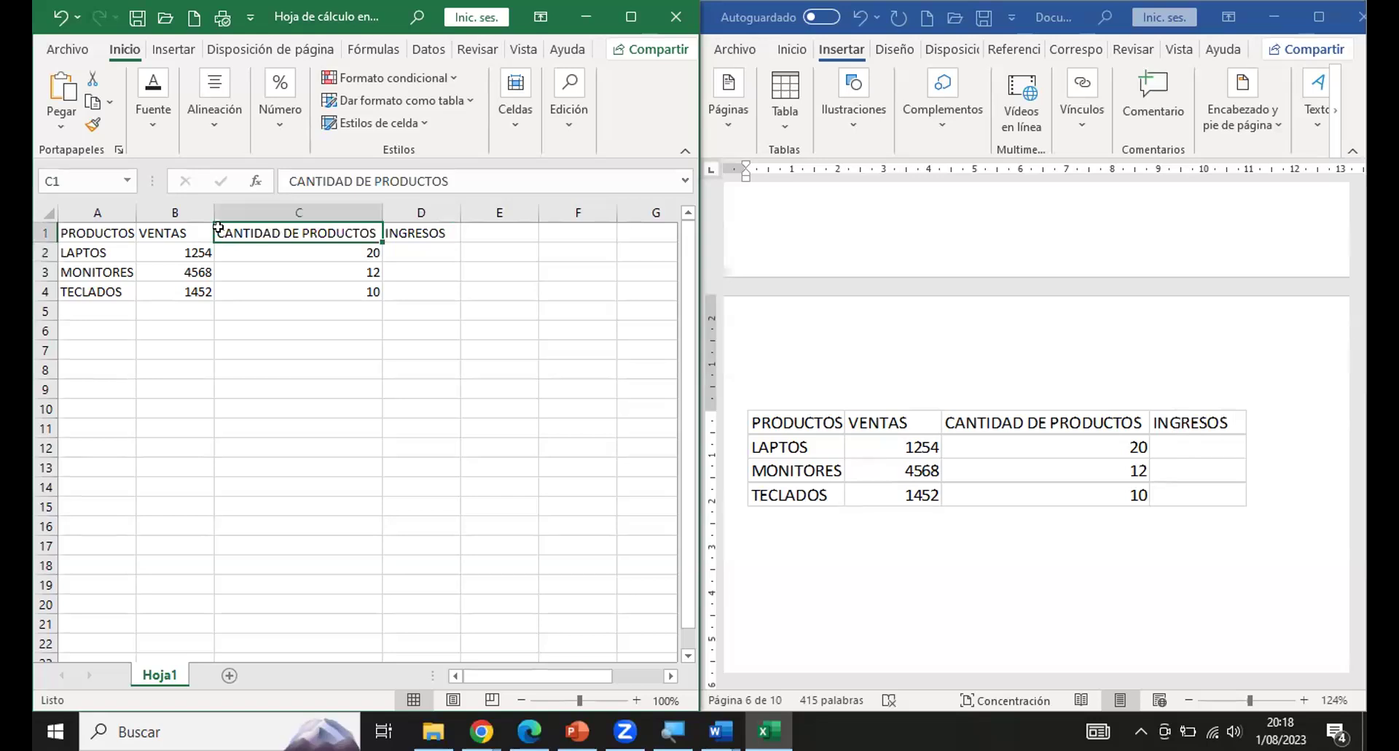
{"action": "left_click", "coordinate": [81, 229]}
{"action": "left_click_drag", "start_coordinate": [89, 229], "coordinate": [415, 280]}
{"action": "left_click", "coordinate": [265, 248]}
{"action": "left_click_drag", "start_coordinate": [107, 232], "coordinate": [401, 228]}
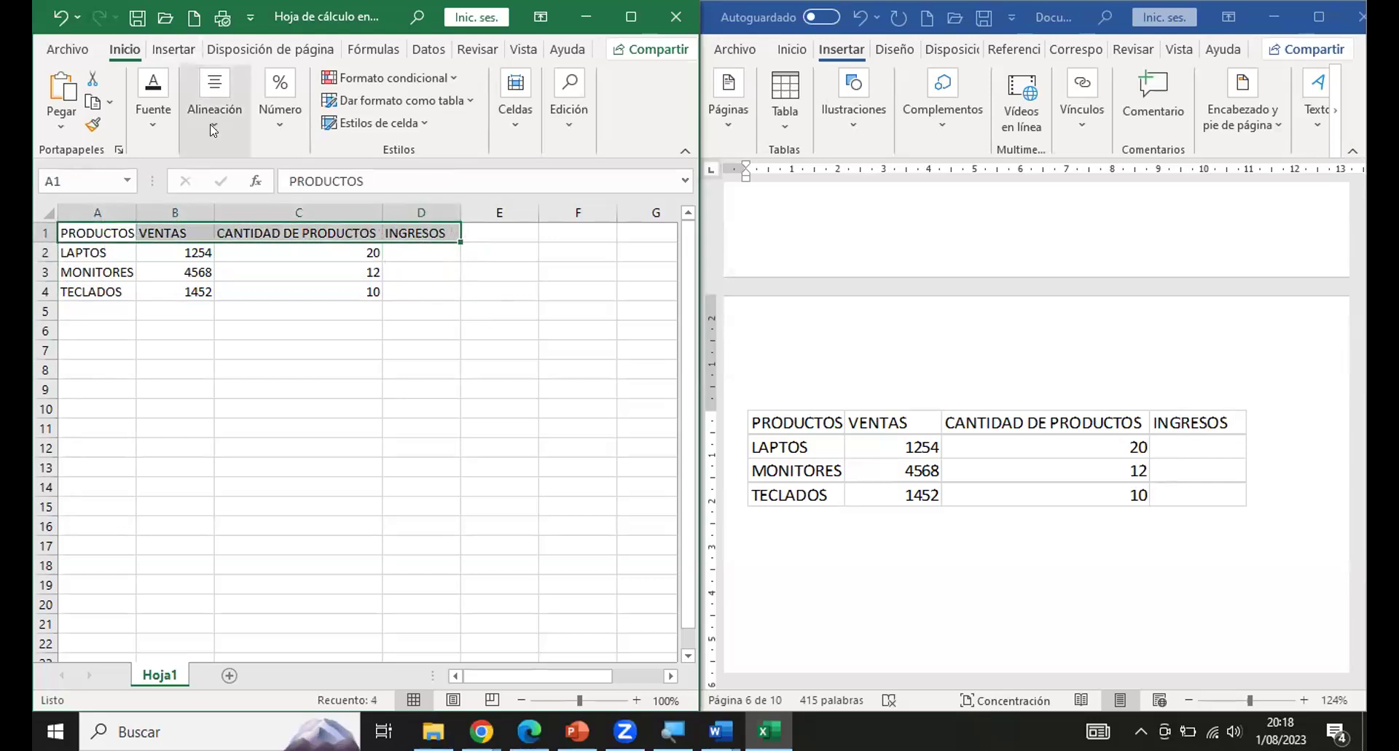
{"action": "left_click", "coordinate": [211, 122]}
{"action": "left_click", "coordinate": [222, 208]}
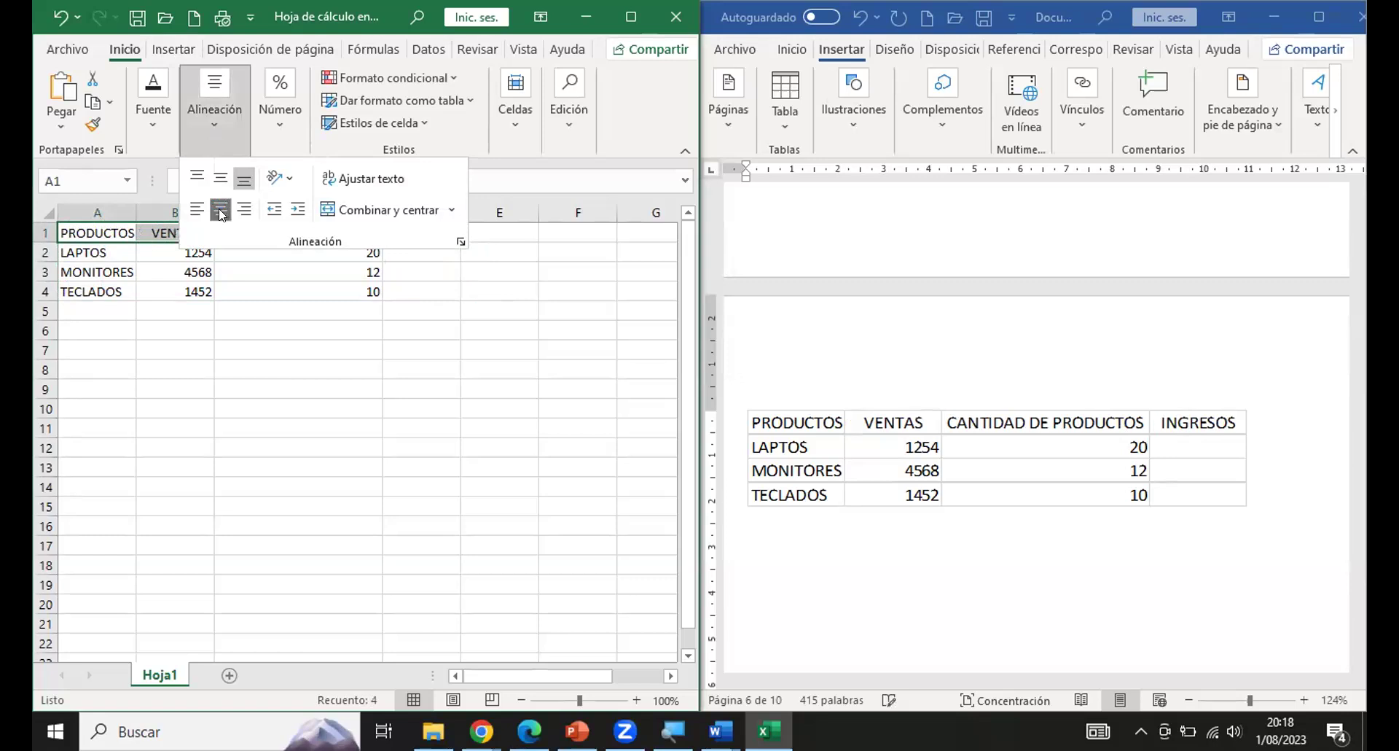
{"action": "left_click", "coordinate": [206, 127]}
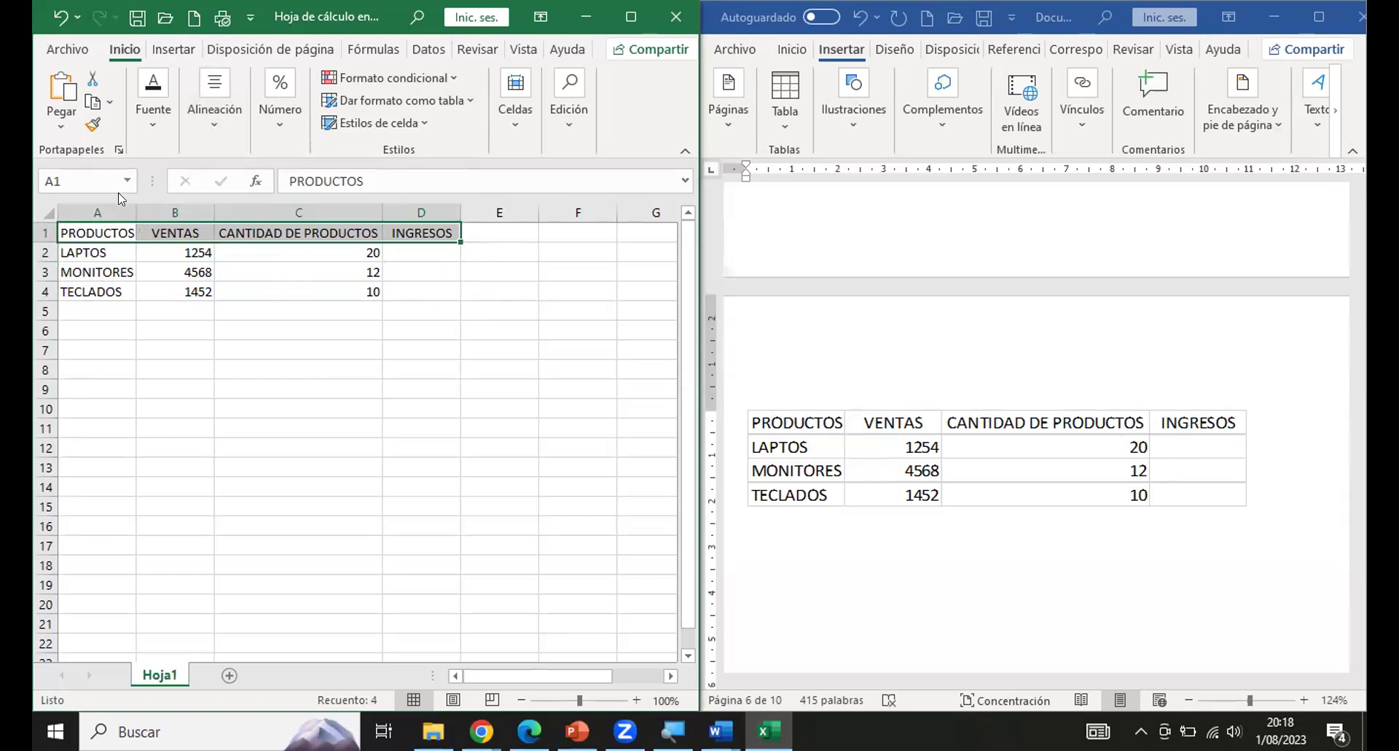
Make the headings in A1:D1 bold and give them a very dark gray theme font color.
{"action": "left_click", "coordinate": [156, 109]}
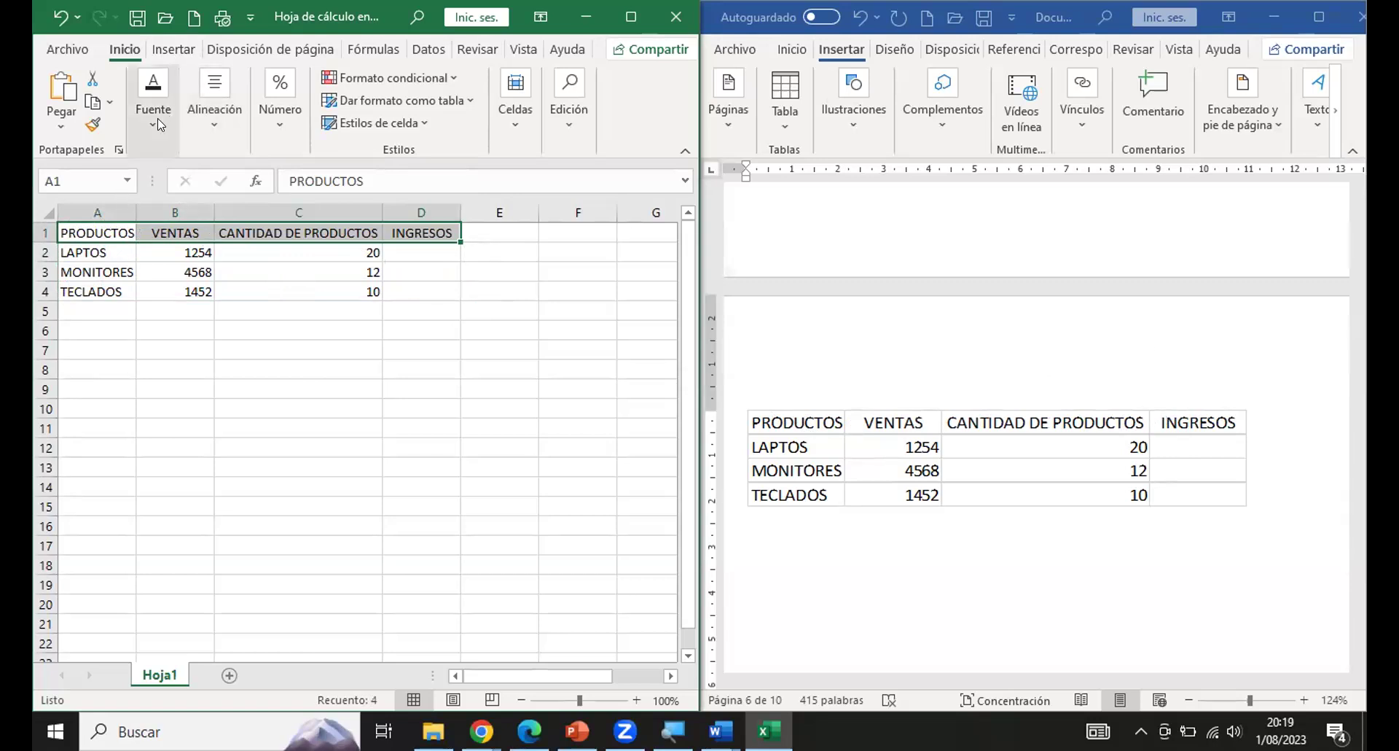
{"action": "left_click", "coordinate": [145, 210]}
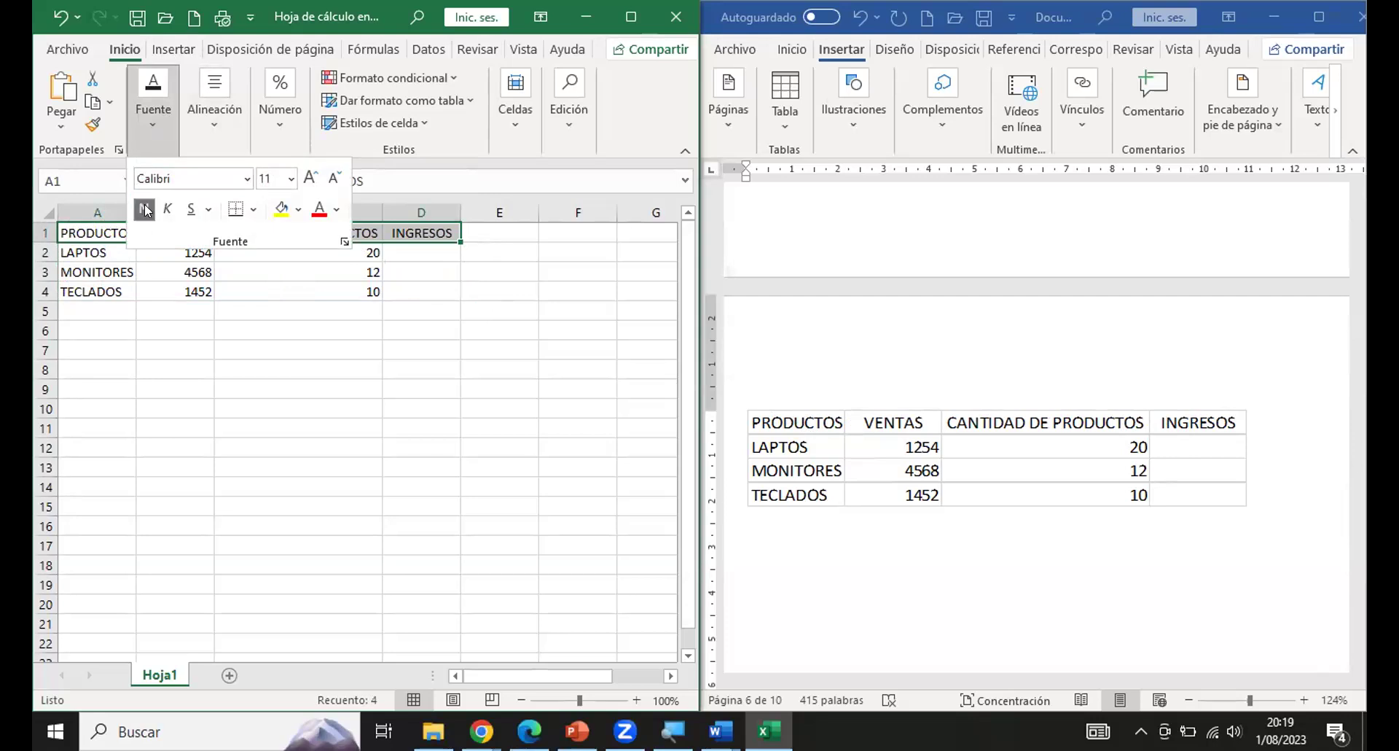
{"action": "left_click", "coordinate": [337, 210]}
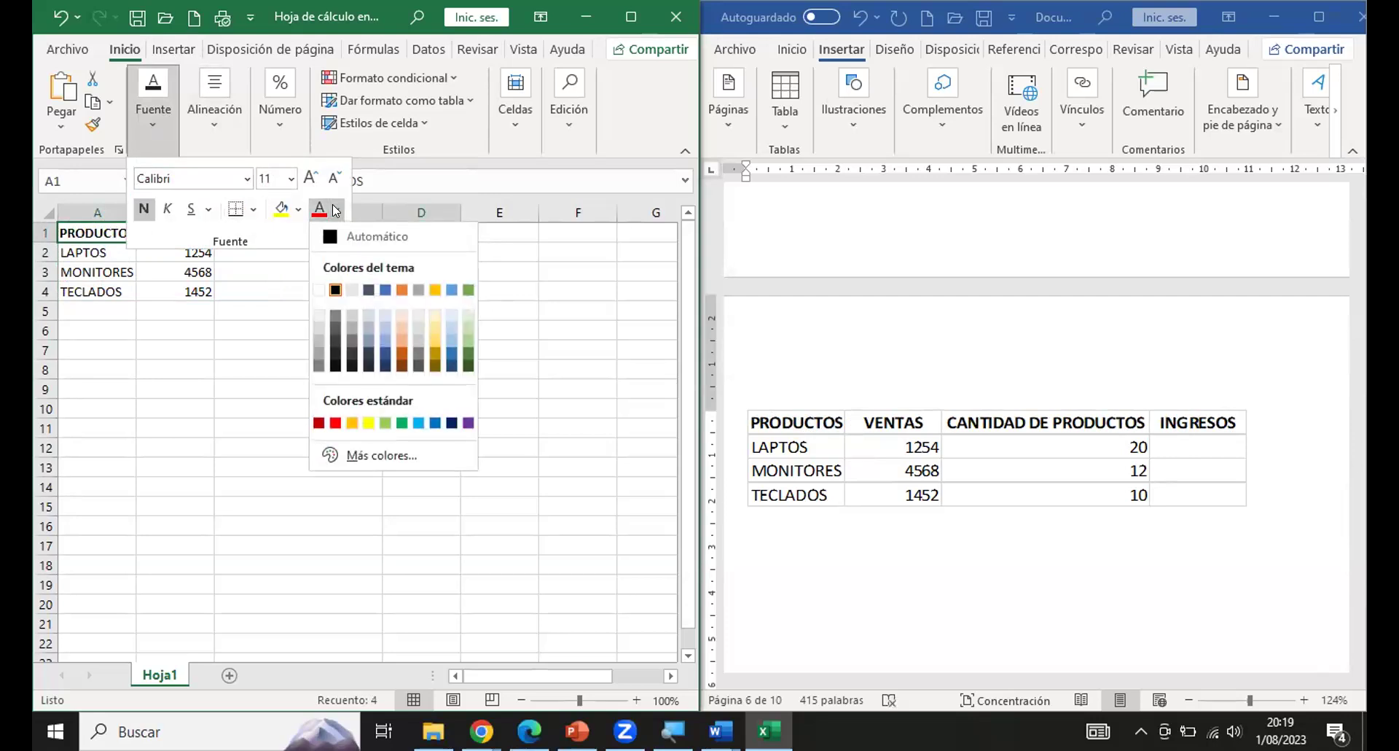
{"action": "left_click", "coordinate": [352, 362]}
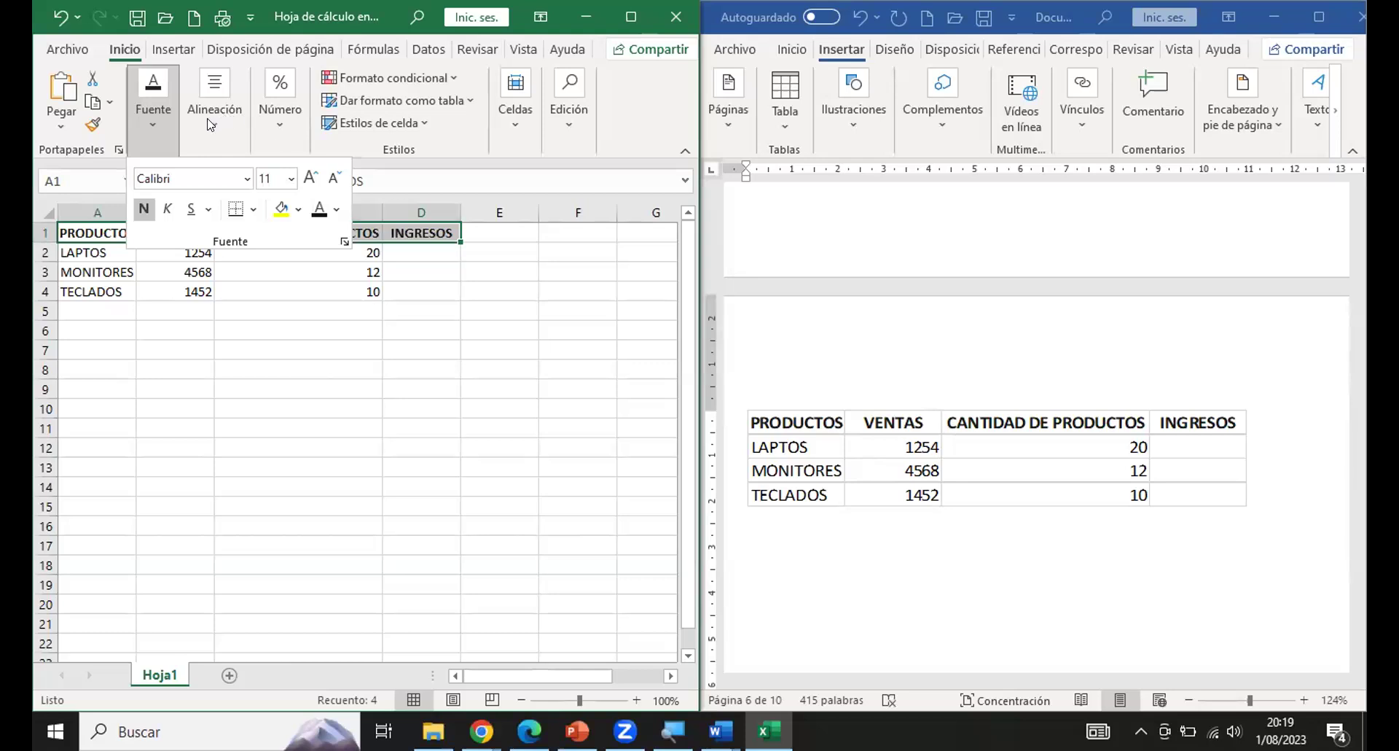
{"action": "left_click", "coordinate": [143, 125]}
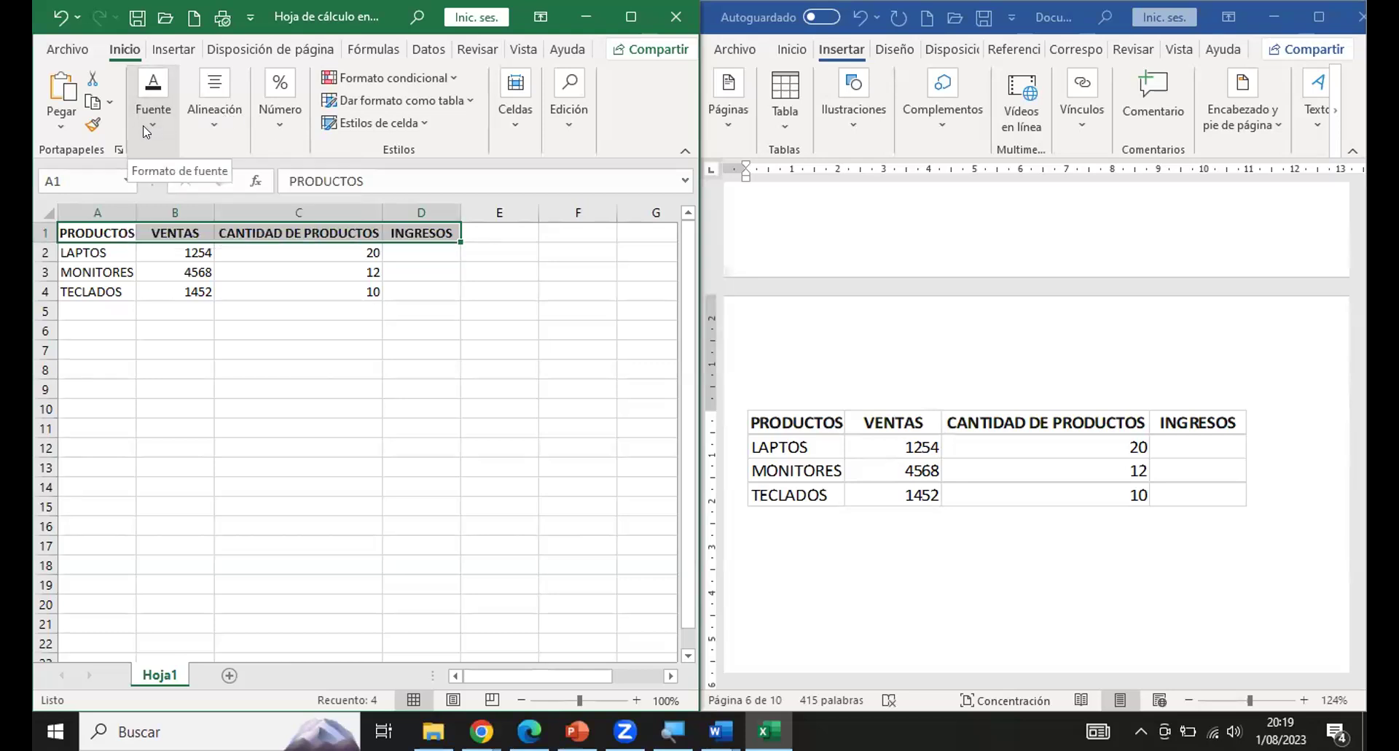
{"action": "left_click", "coordinate": [184, 250]}
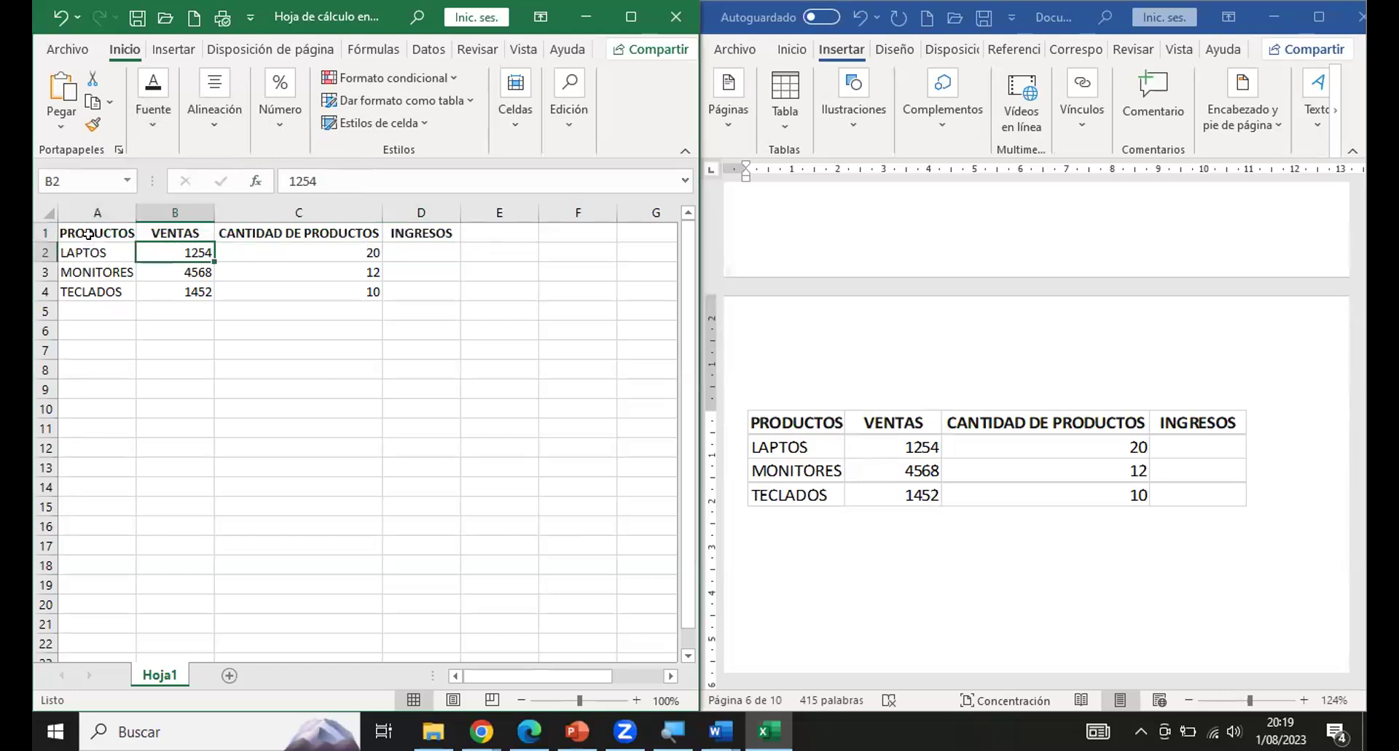
Enter the formula =B2*C2 in cell D2 to calculate the INGRESOS for LAPTOS.
{"action": "left_click", "coordinate": [416, 248]}
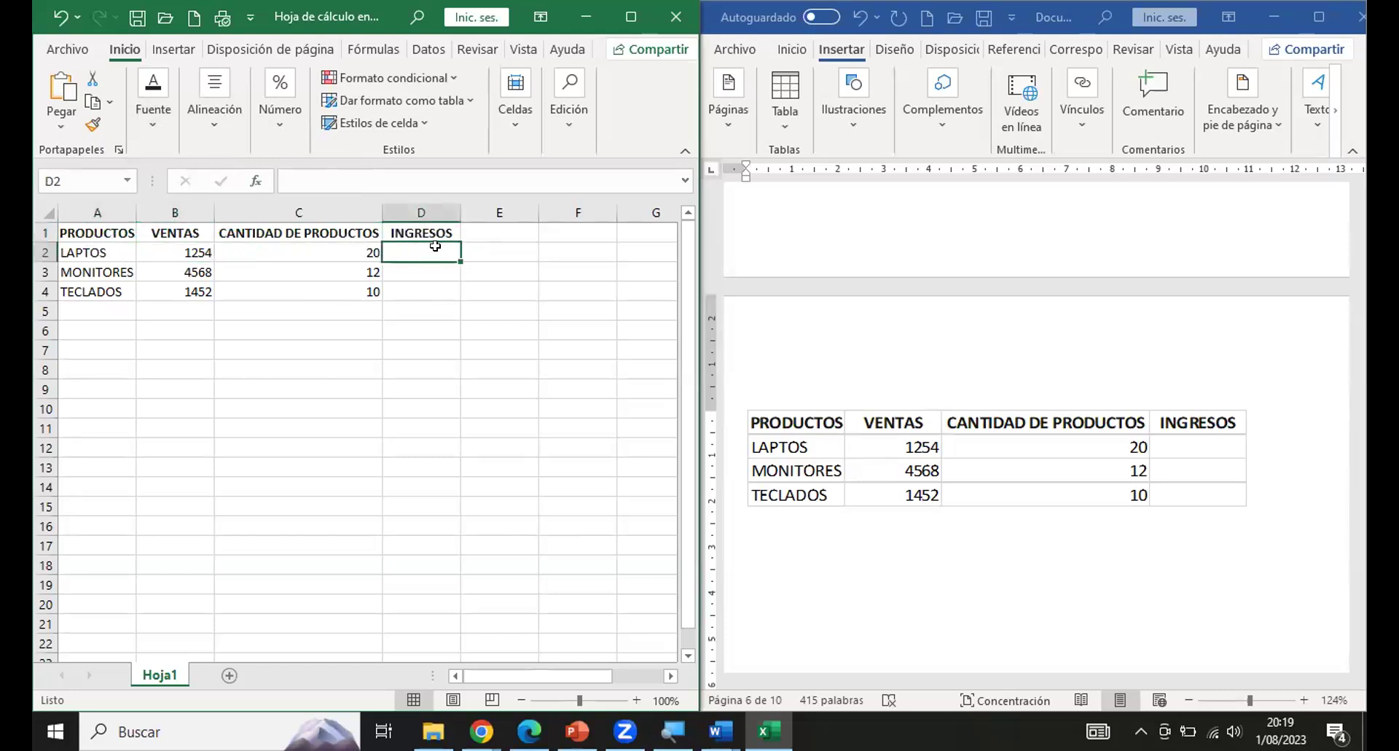
{"action": "left_click", "coordinate": [197, 246]}
{"action": "left_click", "coordinate": [313, 247]}
{"action": "left_click", "coordinate": [412, 248]}
{"action": "type", "text": "="}
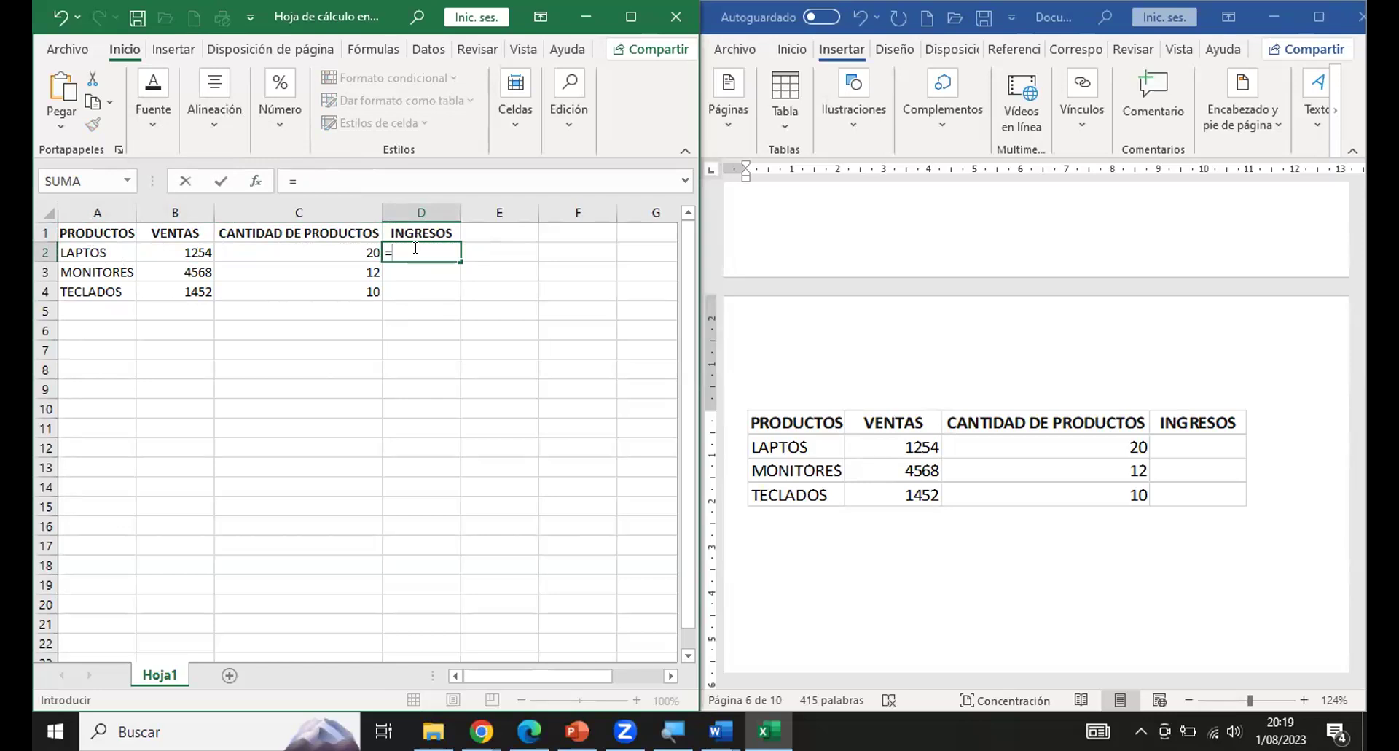
{"action": "left_click", "coordinate": [186, 250]}
{"action": "type", "text": "*"}
{"action": "left_click", "coordinate": [276, 248]}
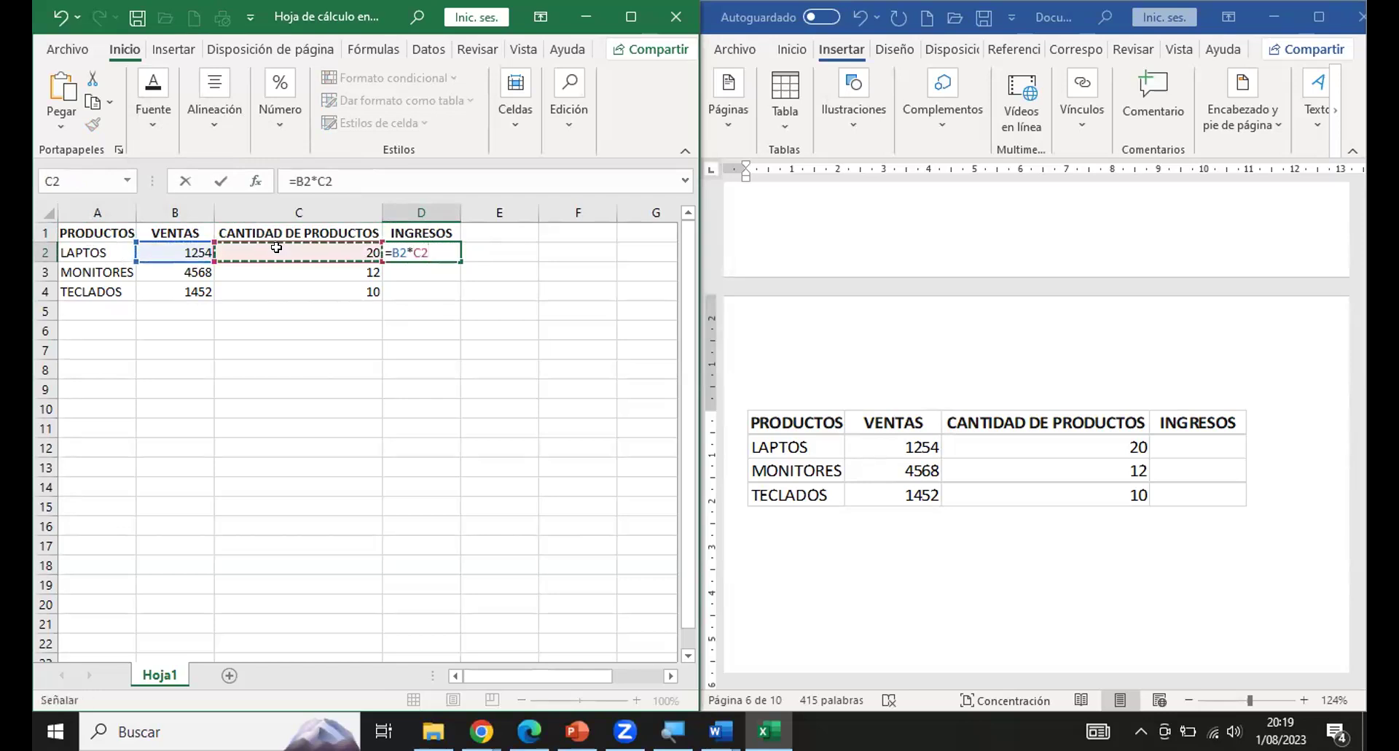
{"action": "key", "text": "Return"}
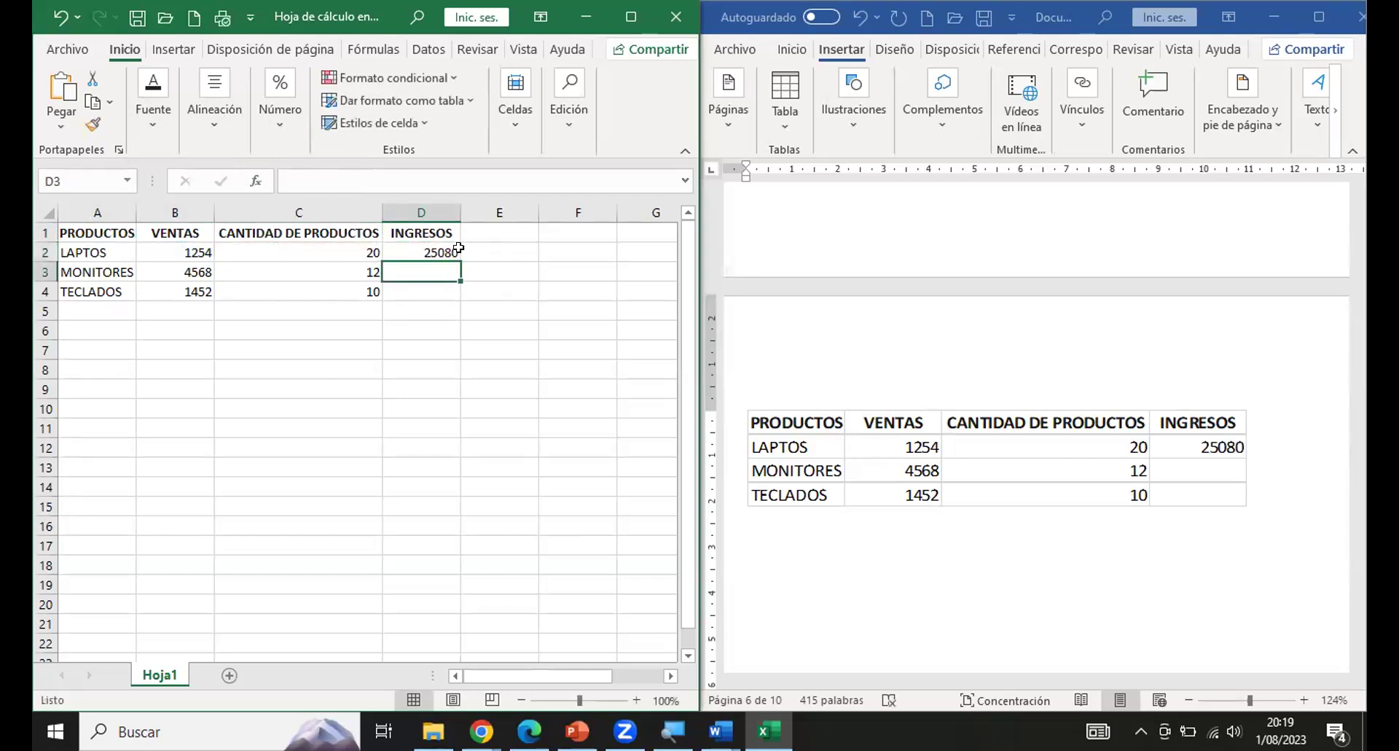
Fill the INGRESOS formula from D2 down through D4 for MONITORES and TECLADOS.
{"action": "left_click", "coordinate": [450, 250]}
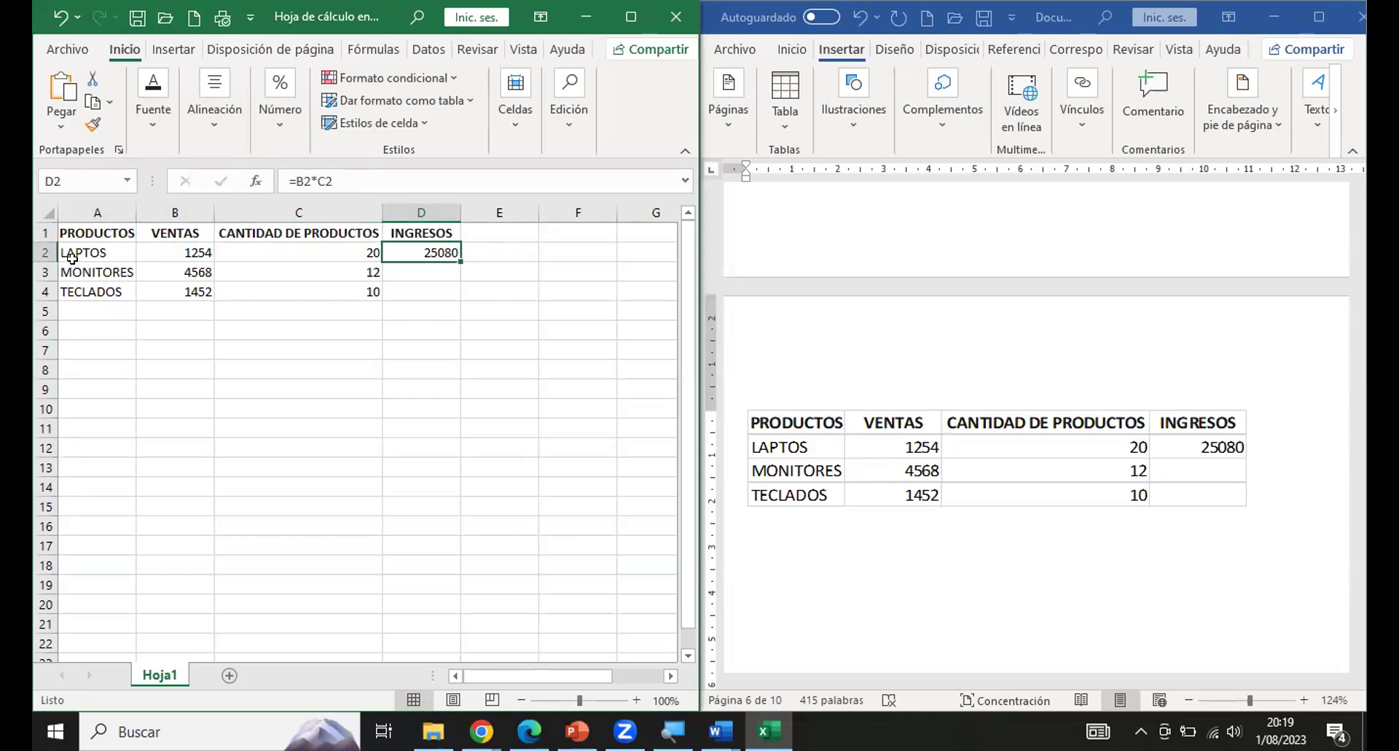
{"action": "left_click_drag", "start_coordinate": [459, 259], "coordinate": [454, 290]}
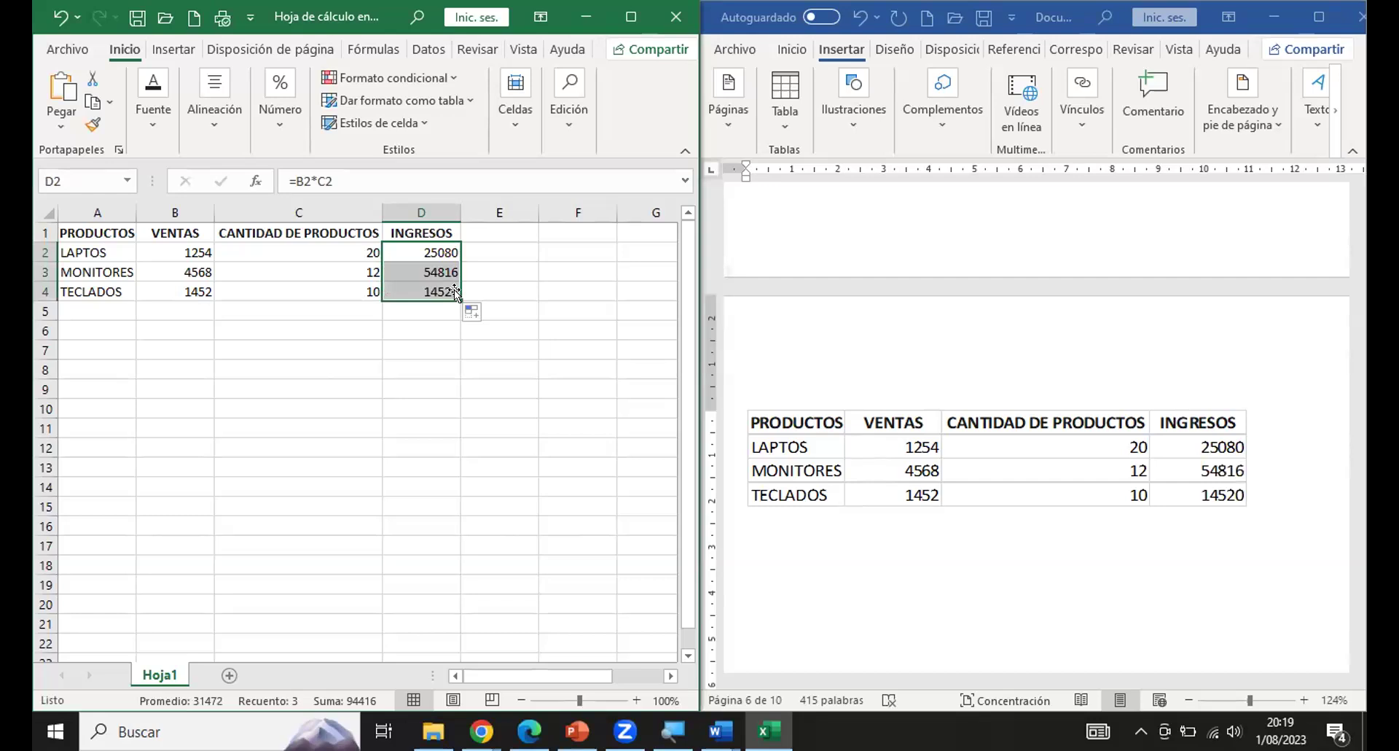
{"action": "left_click", "coordinate": [432, 268]}
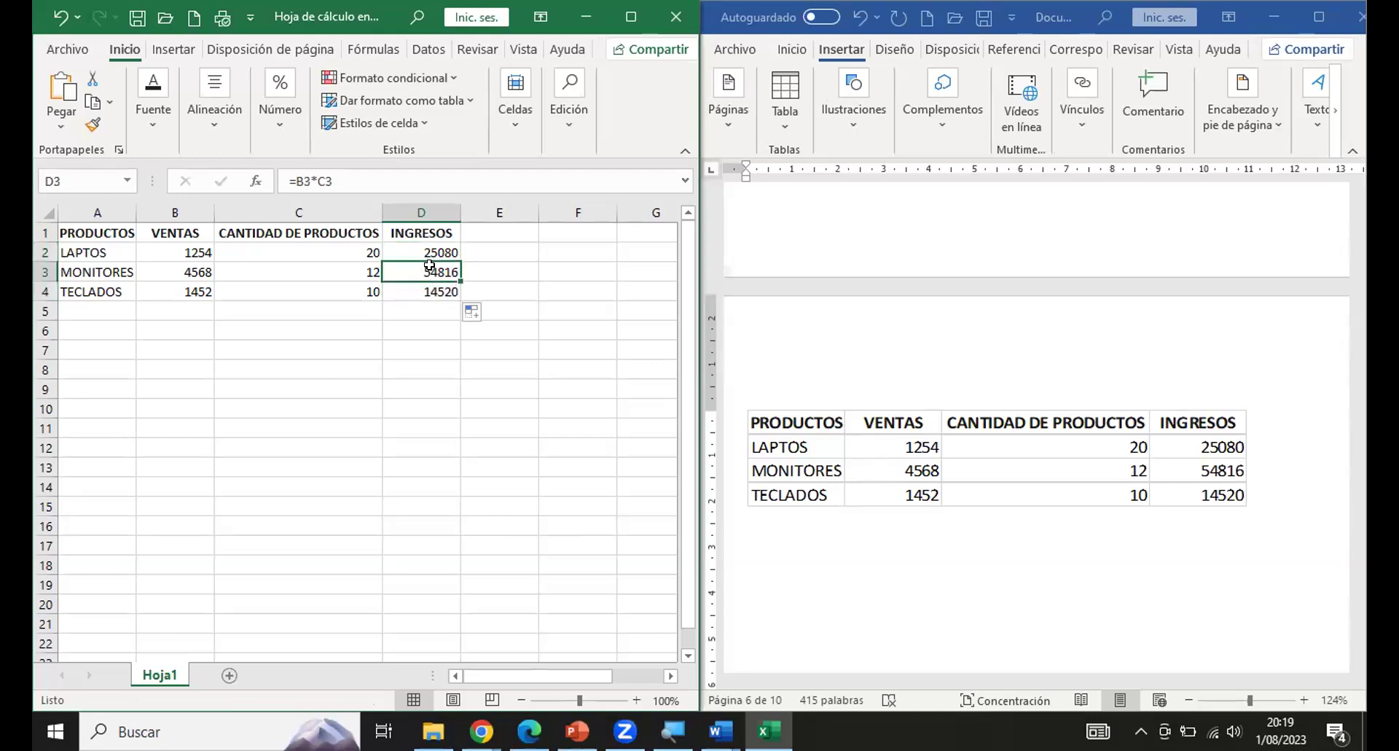
Choose the Moneda number format for the VENTAS values in B2:B4 in the cell format settings.
{"action": "left_click_drag", "start_coordinate": [187, 253], "coordinate": [182, 288]}
{"action": "left_click", "coordinate": [277, 124]}
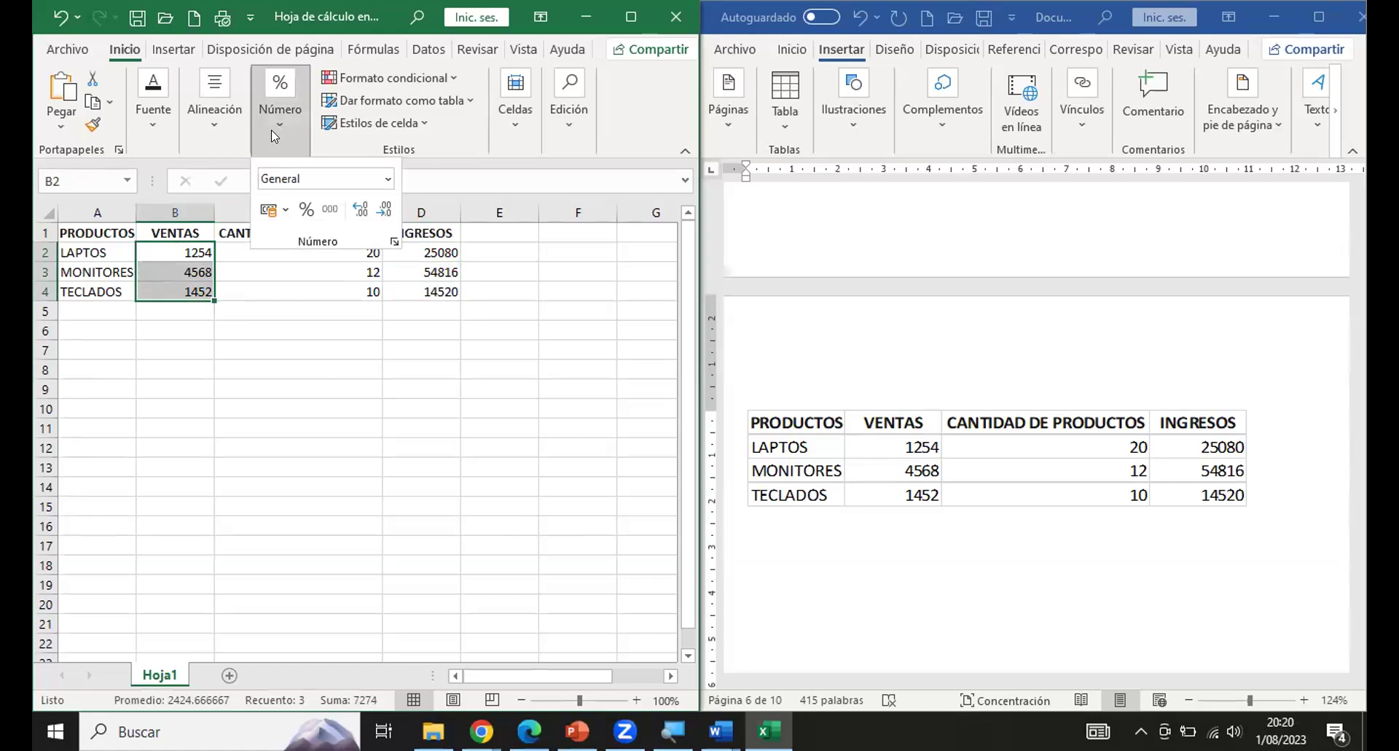
{"action": "left_click", "coordinate": [395, 241]}
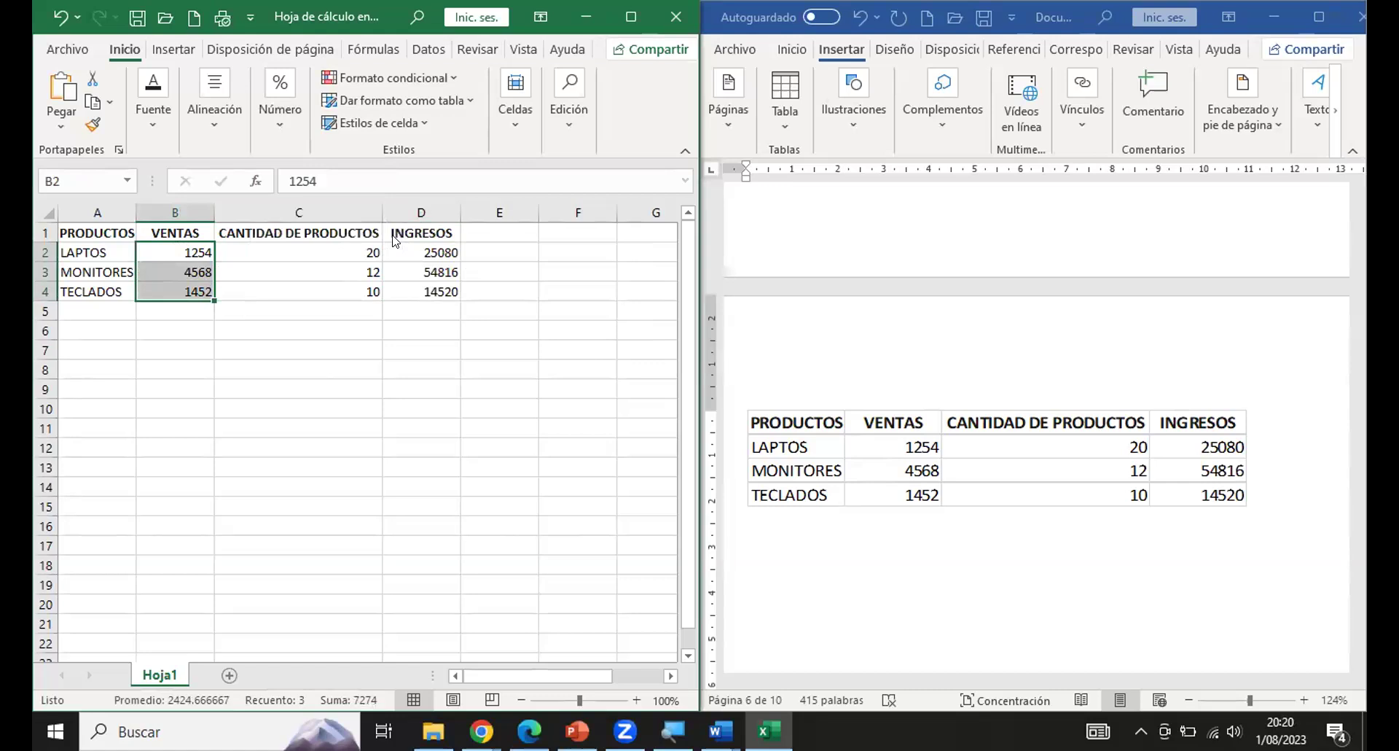
{"action": "key", "text": "ctrl+1"}
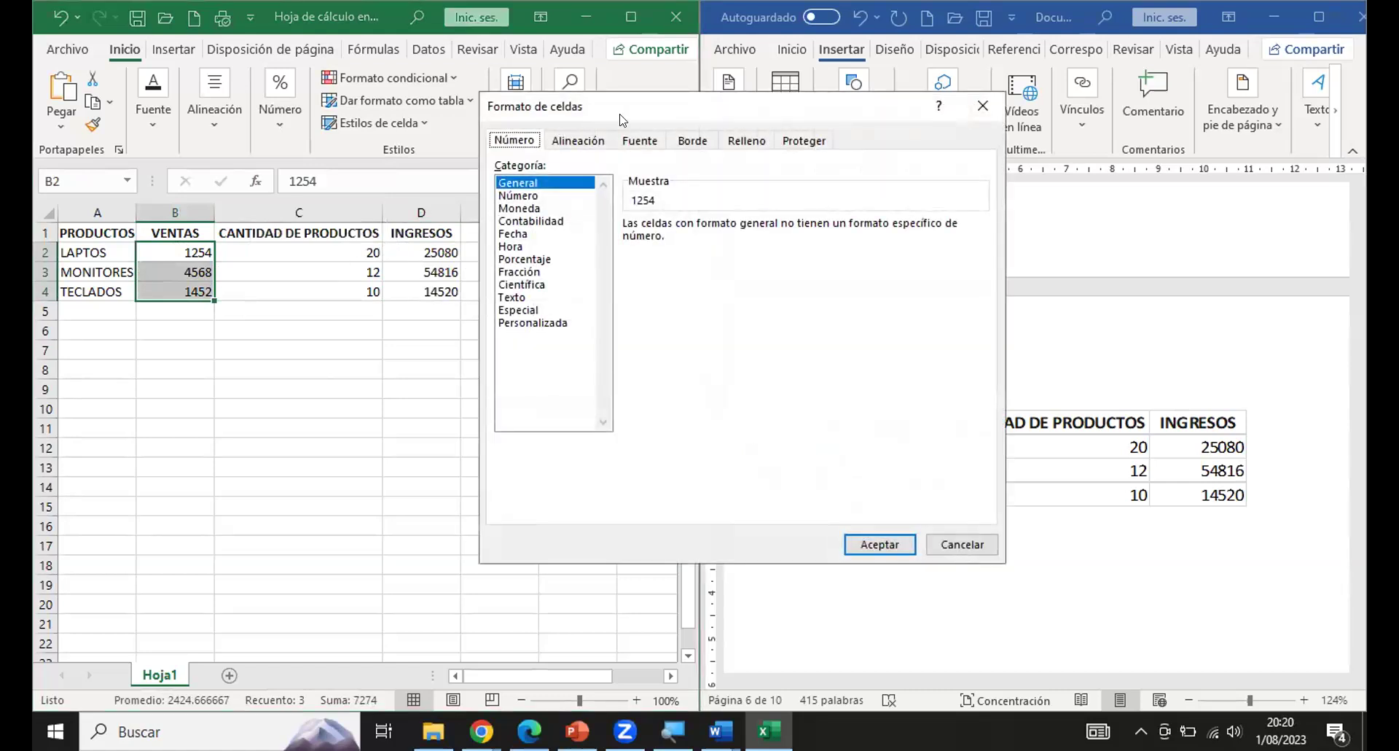
{"action": "left_click_drag", "start_coordinate": [634, 108], "coordinate": [550, 101]}
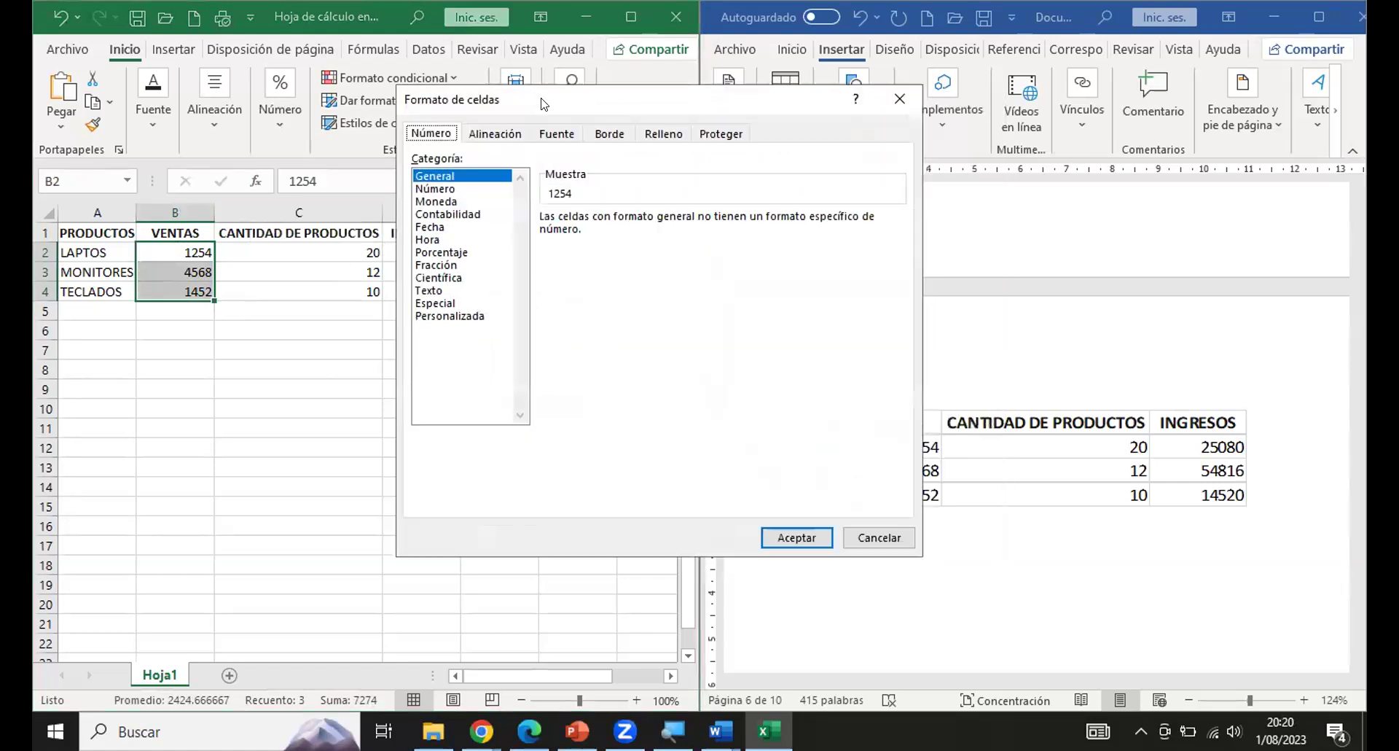
{"action": "left_click", "coordinate": [429, 202]}
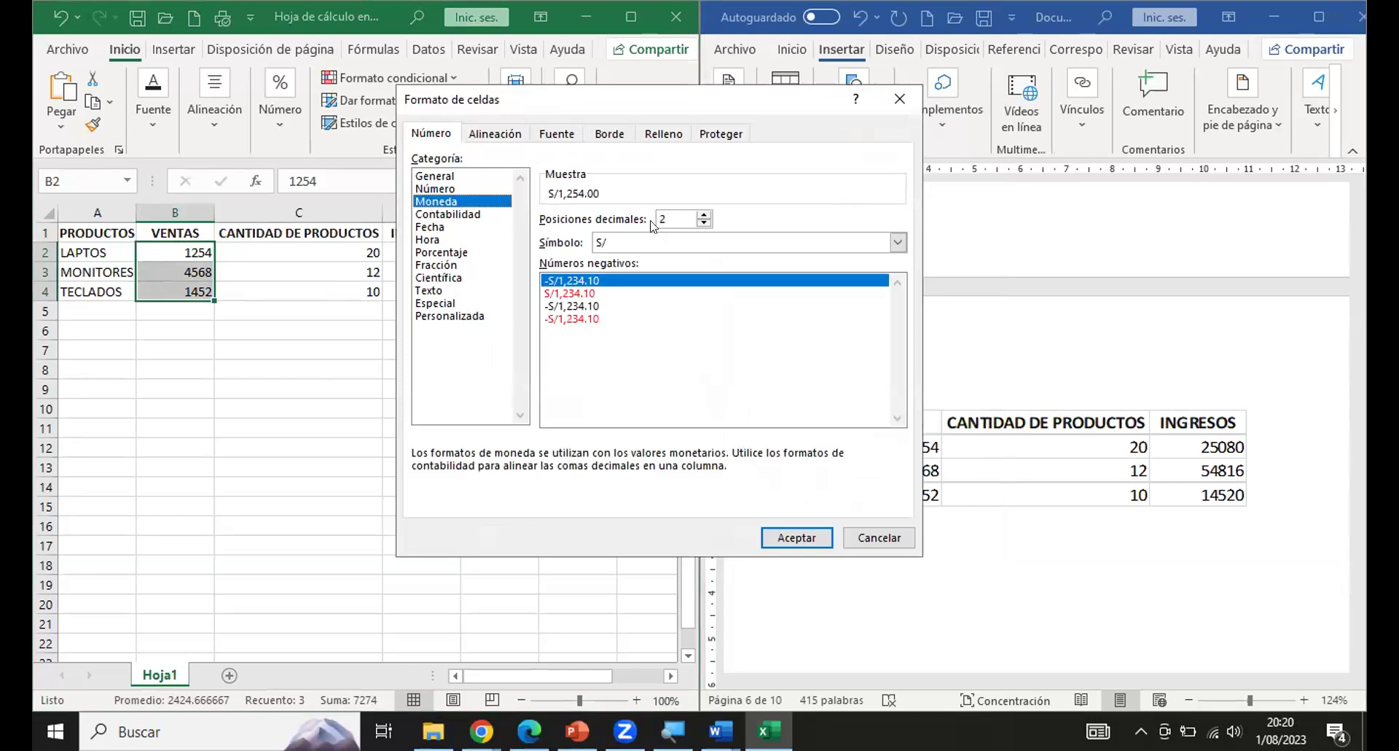
Apply the S/ currency format with one decimal place to the VENTAS values in B2:B4.
{"action": "left_click", "coordinate": [702, 223]}
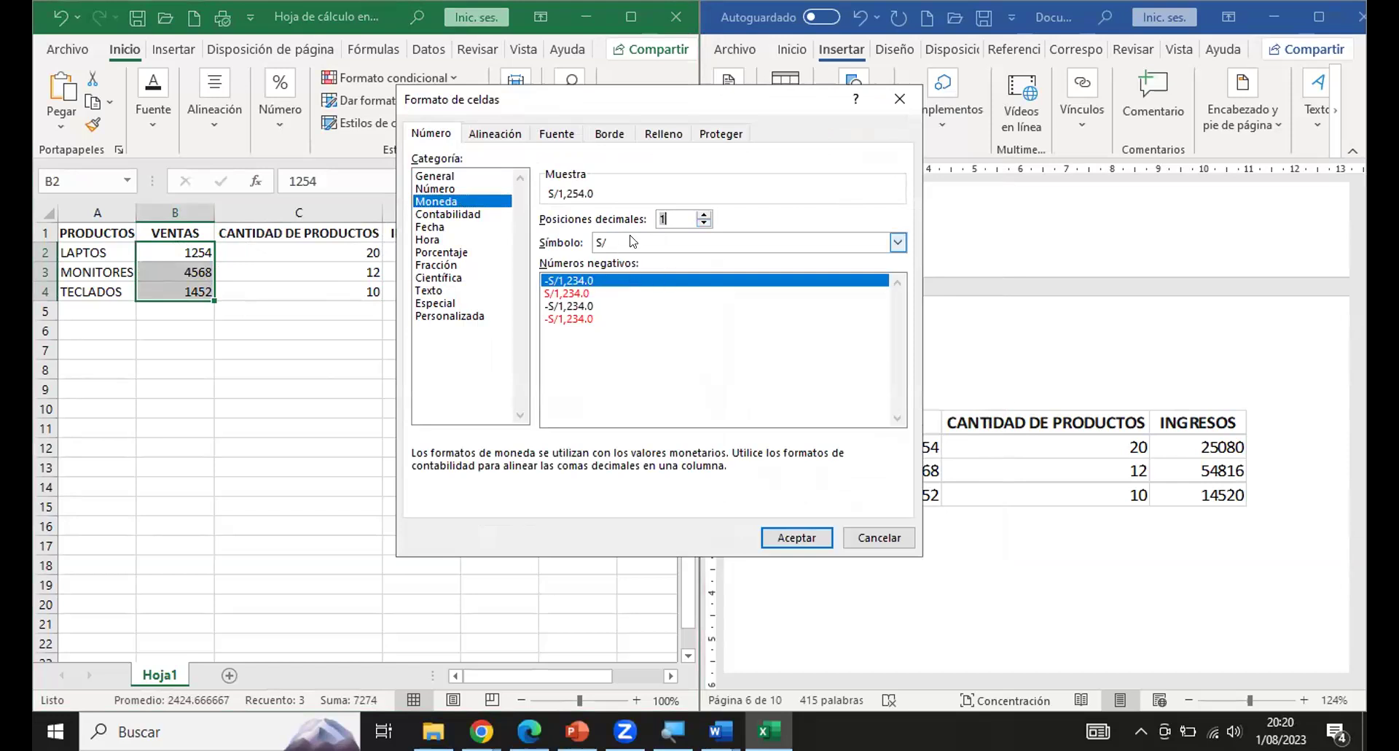
{"action": "left_click", "coordinate": [773, 541]}
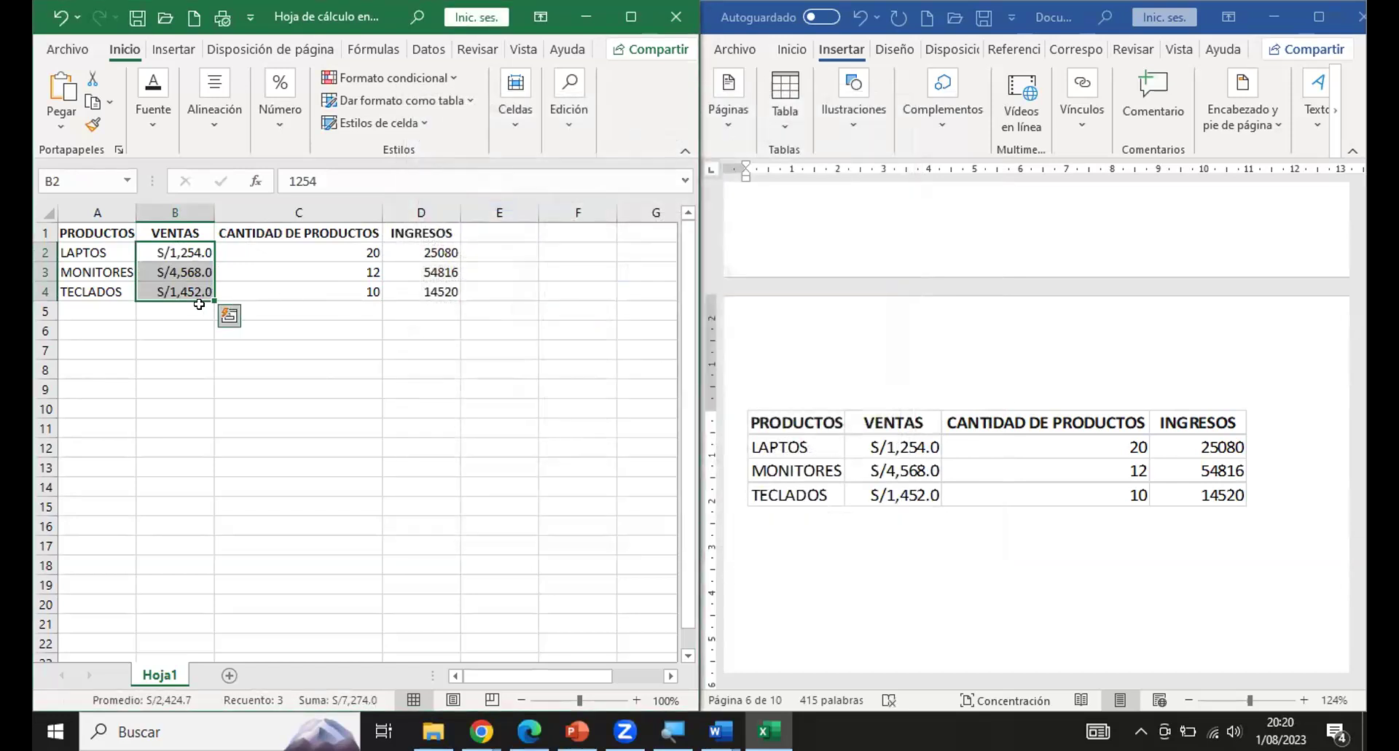
{"action": "left_click", "coordinate": [200, 260]}
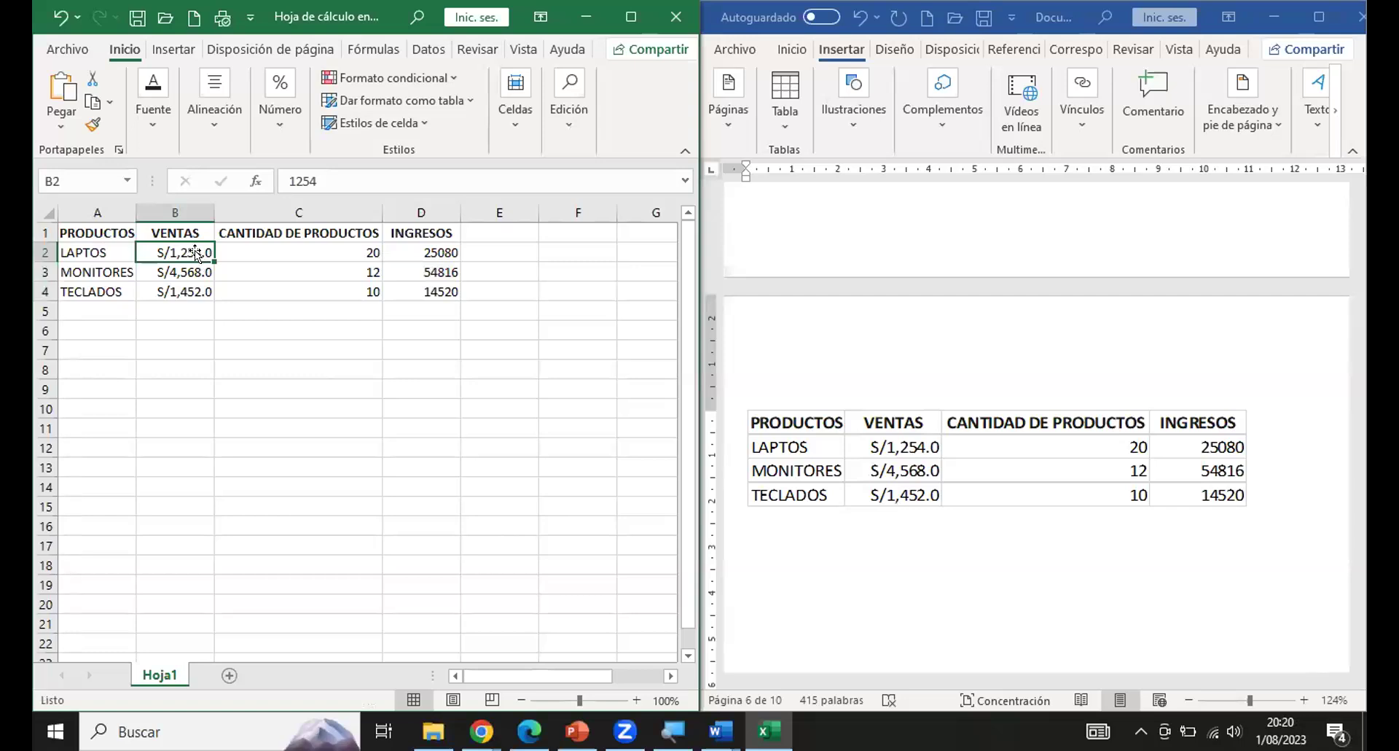
Copy the currency formatting of cell B2 onto the INGRESOS values in D2:D4.
{"action": "left_click_drag", "start_coordinate": [186, 249], "coordinate": [186, 291]}
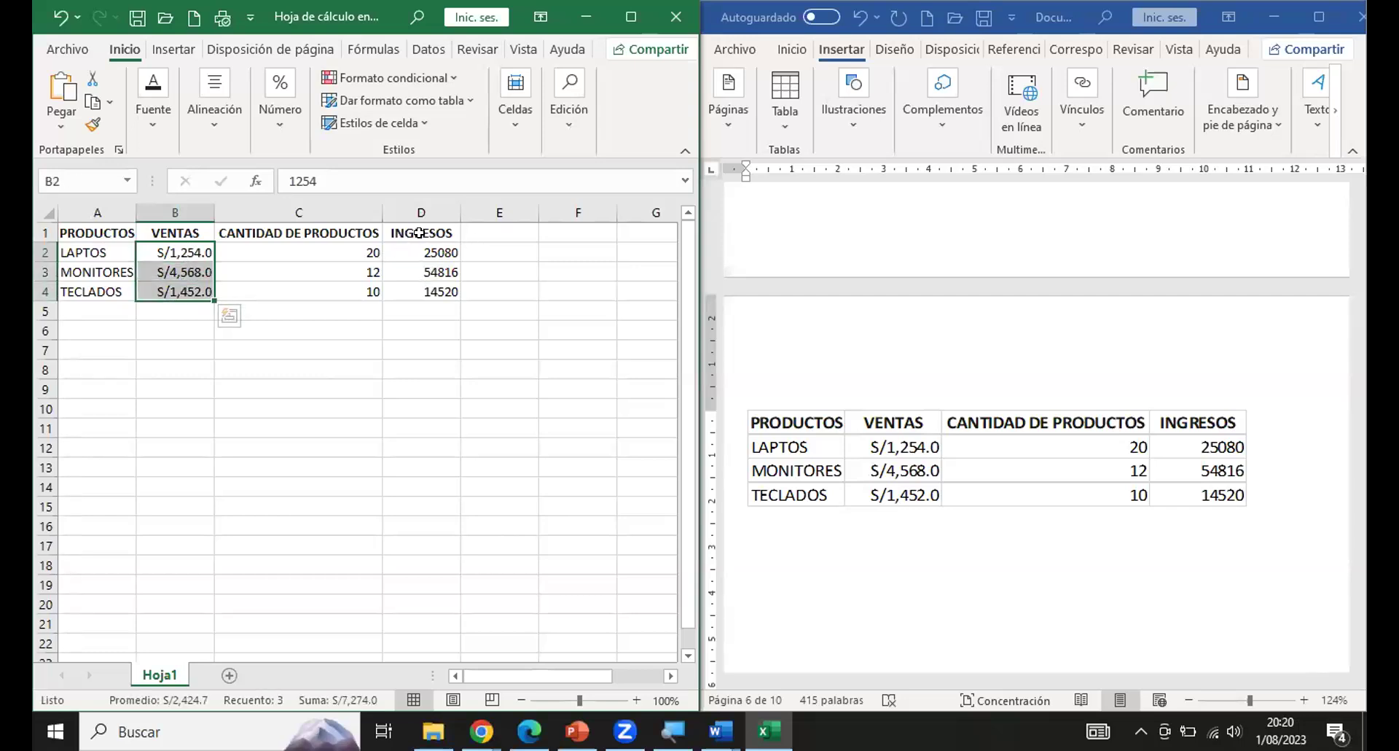
{"action": "left_click", "coordinate": [187, 271]}
{"action": "left_click", "coordinate": [185, 248]}
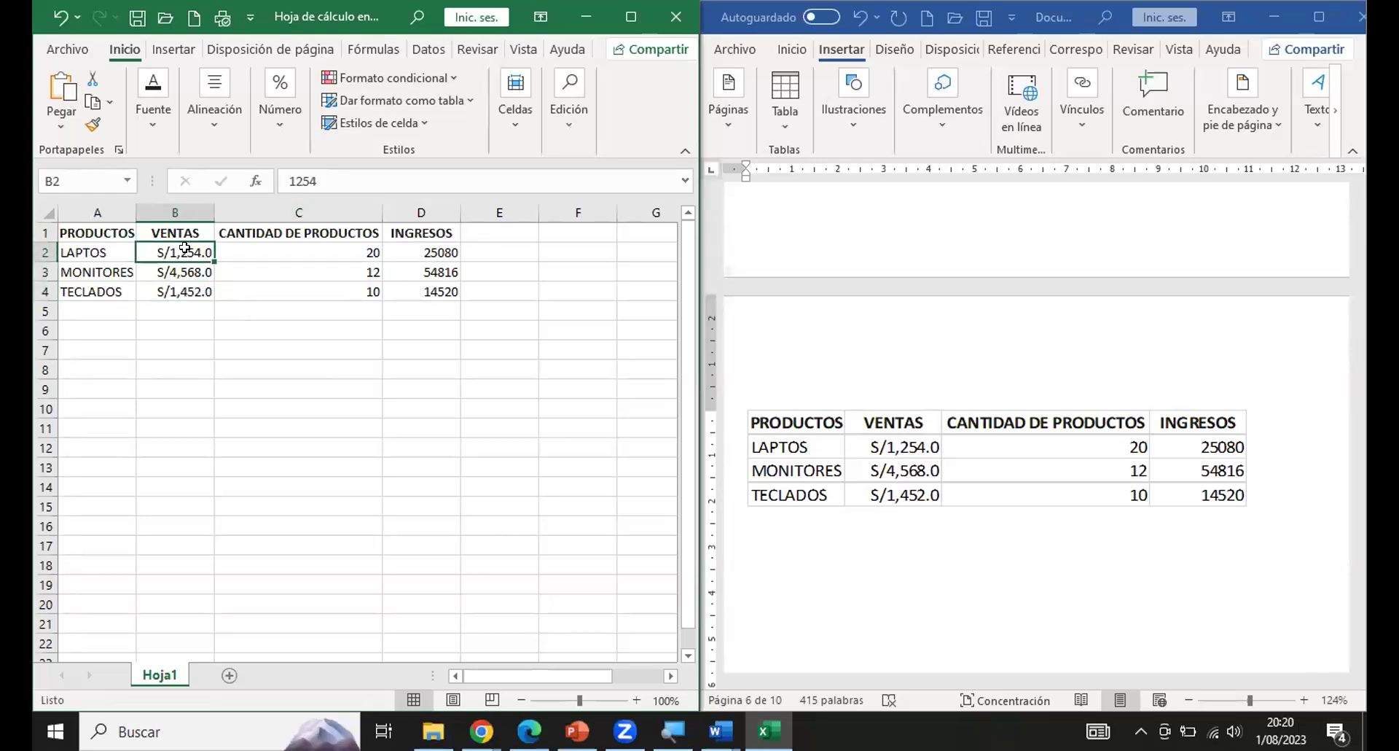
{"action": "left_click", "coordinate": [91, 127]}
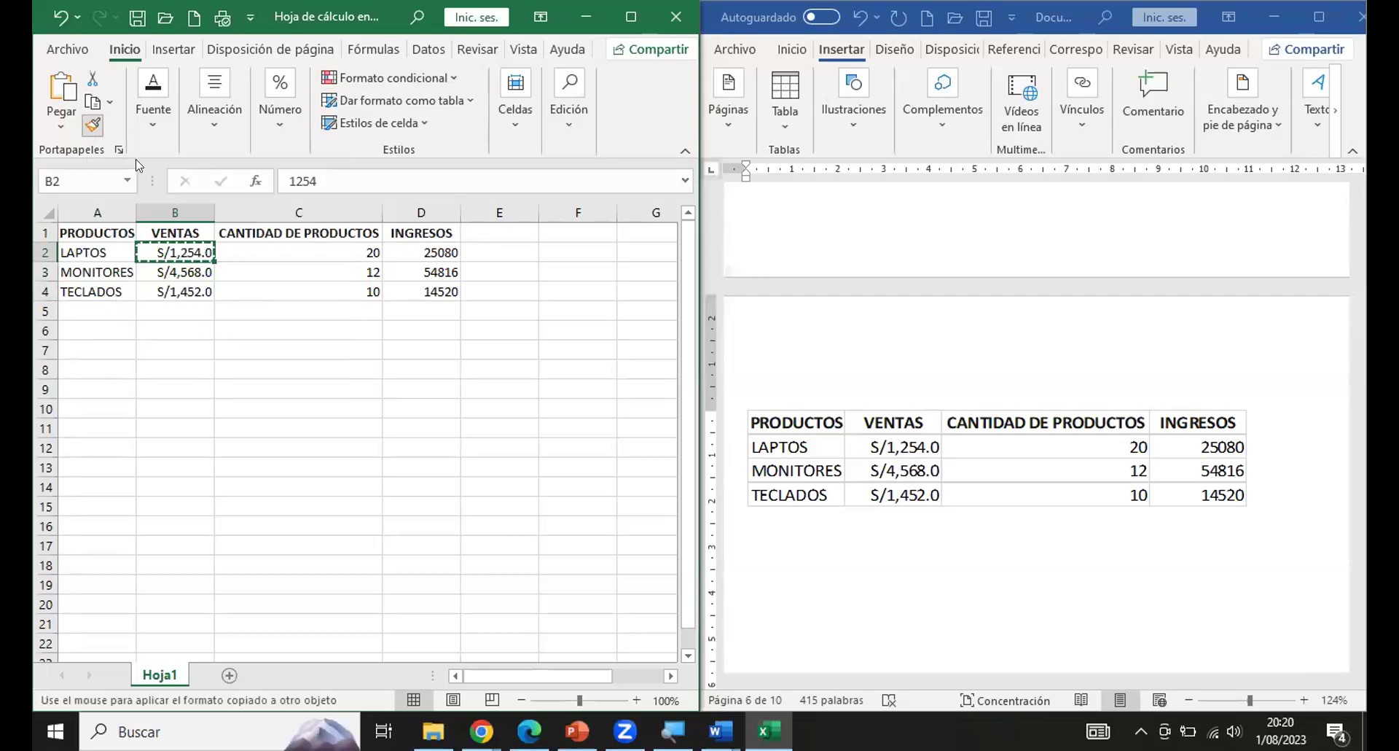
{"action": "left_click_drag", "start_coordinate": [441, 250], "coordinate": [438, 287]}
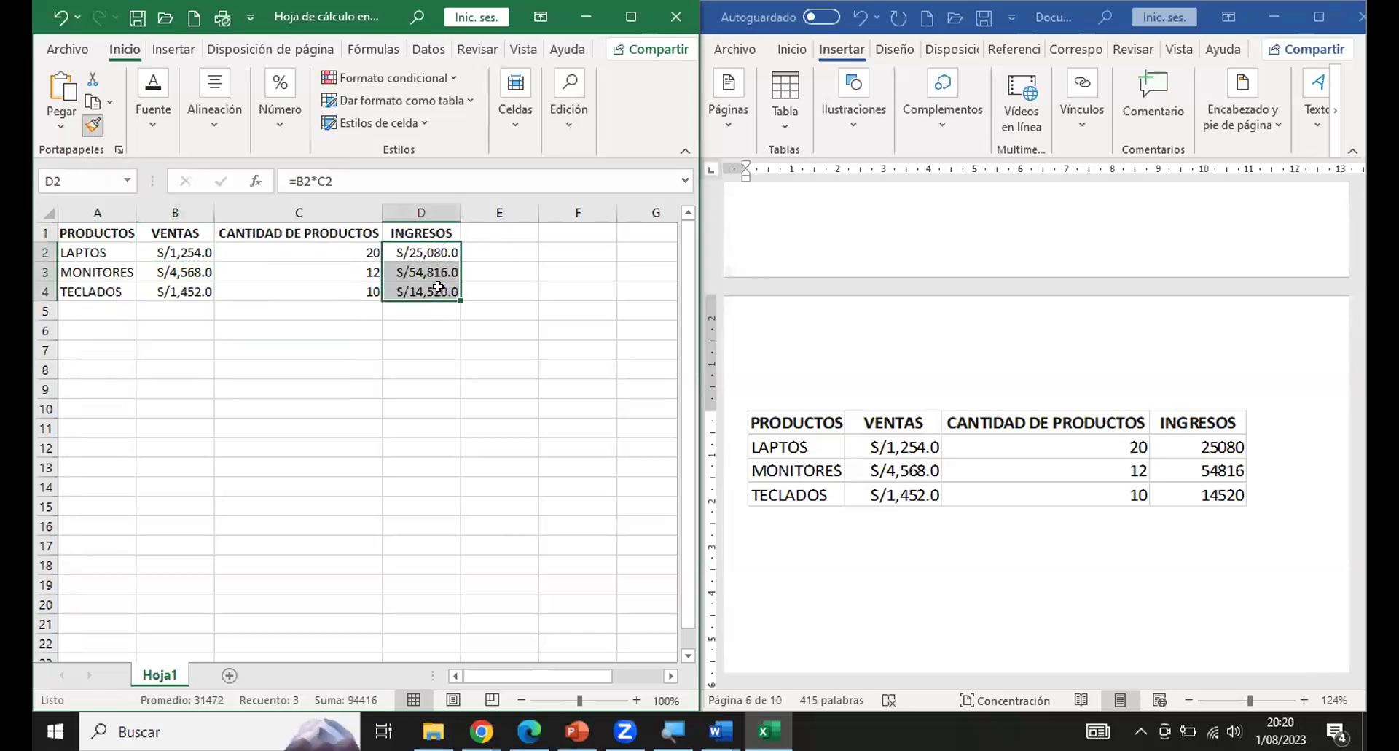
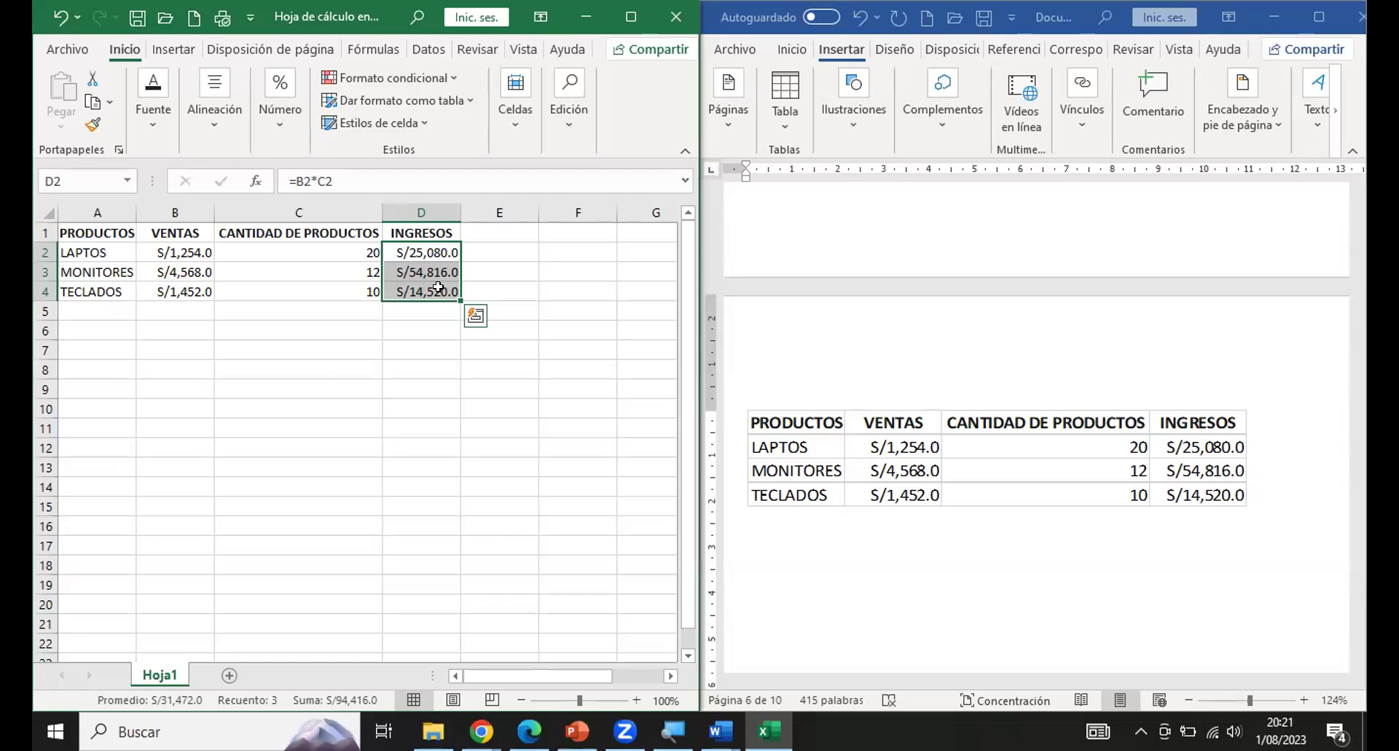
Fill the header row A1:D1 with a light grey theme colour.
{"action": "left_click", "coordinate": [336, 272]}
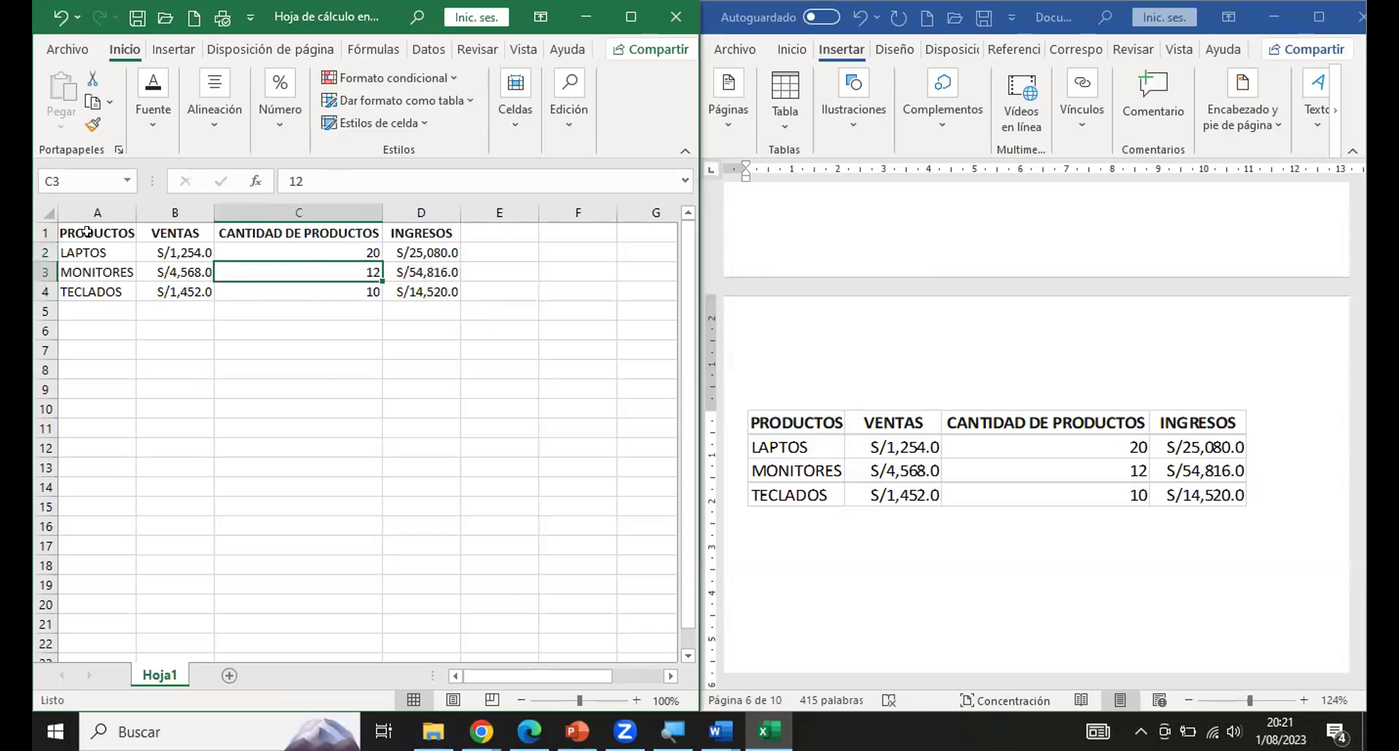
{"action": "left_click", "coordinate": [95, 231]}
{"action": "left_click_drag", "start_coordinate": [282, 233], "coordinate": [438, 231]}
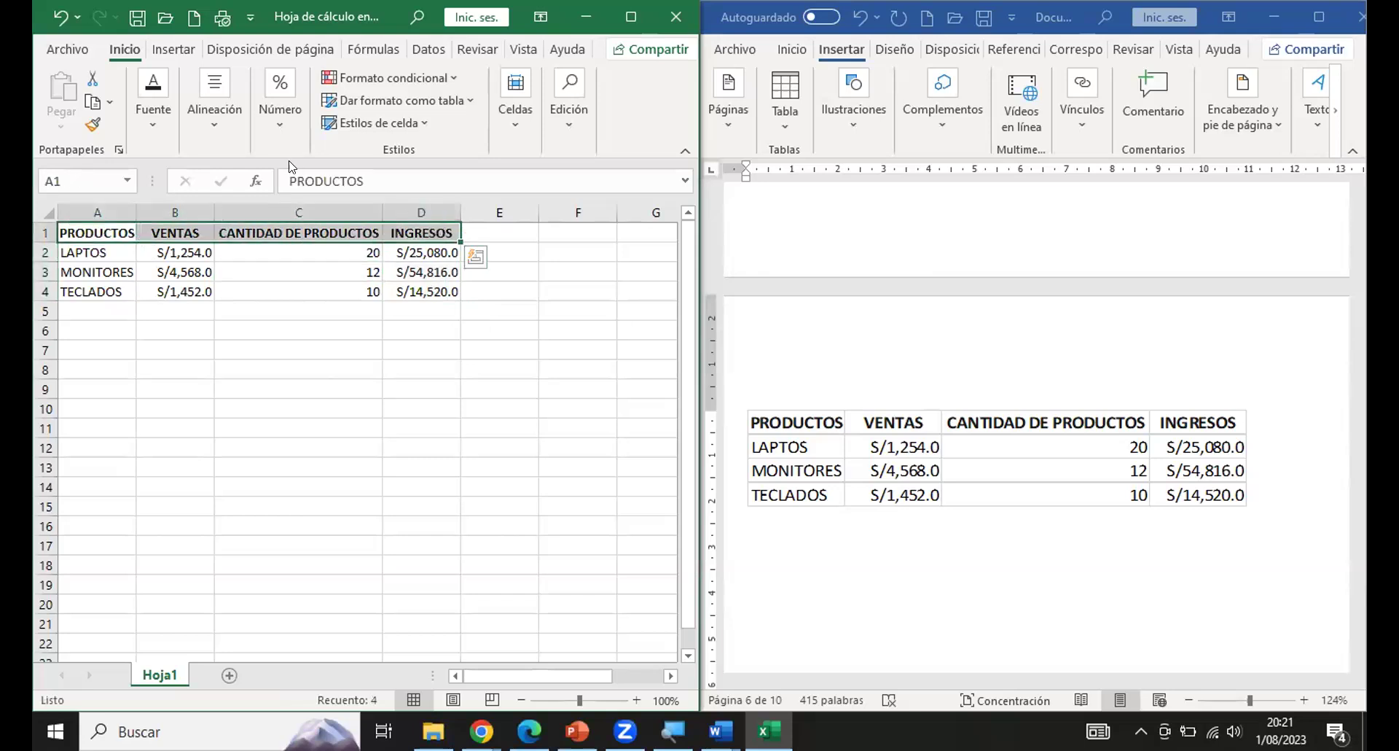
{"action": "left_click", "coordinate": [220, 127]}
{"action": "left_click", "coordinate": [162, 127]}
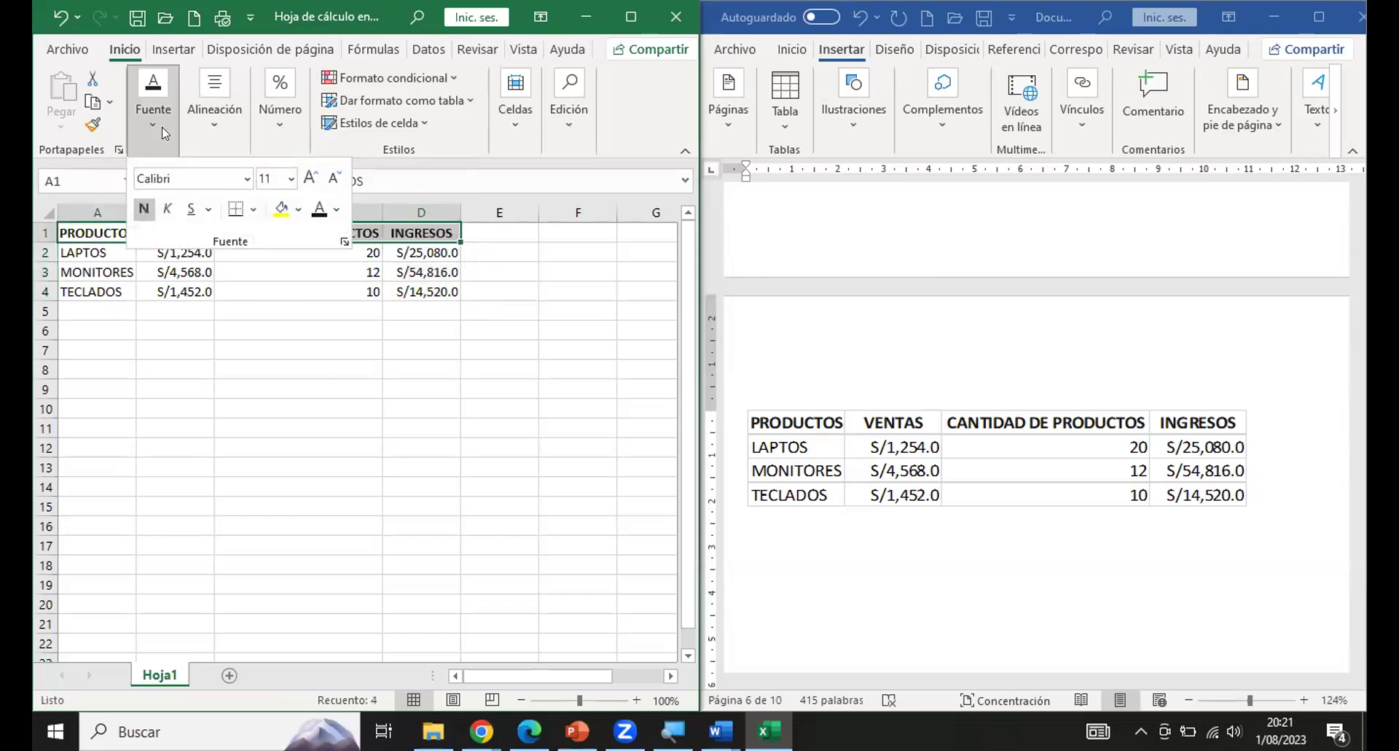
{"action": "left_click", "coordinate": [299, 208]}
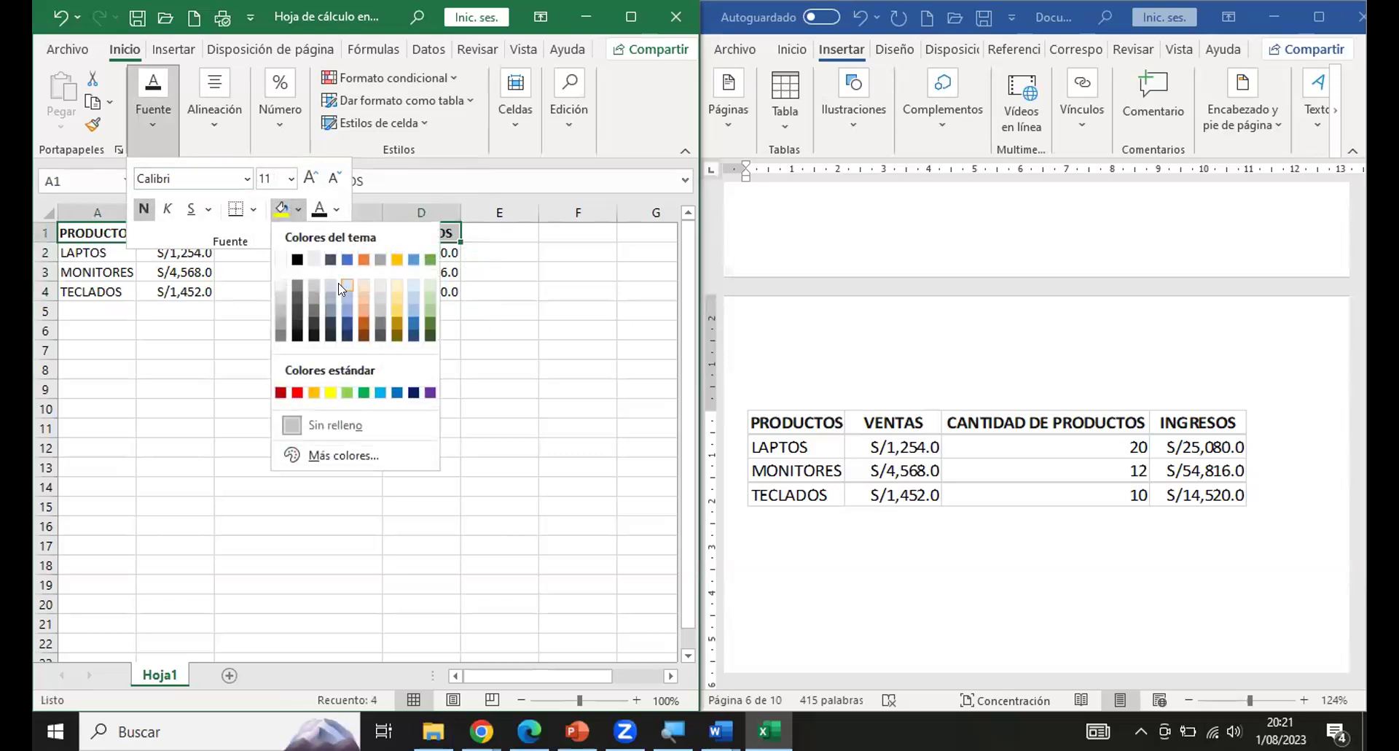
{"action": "left_click", "coordinate": [314, 284]}
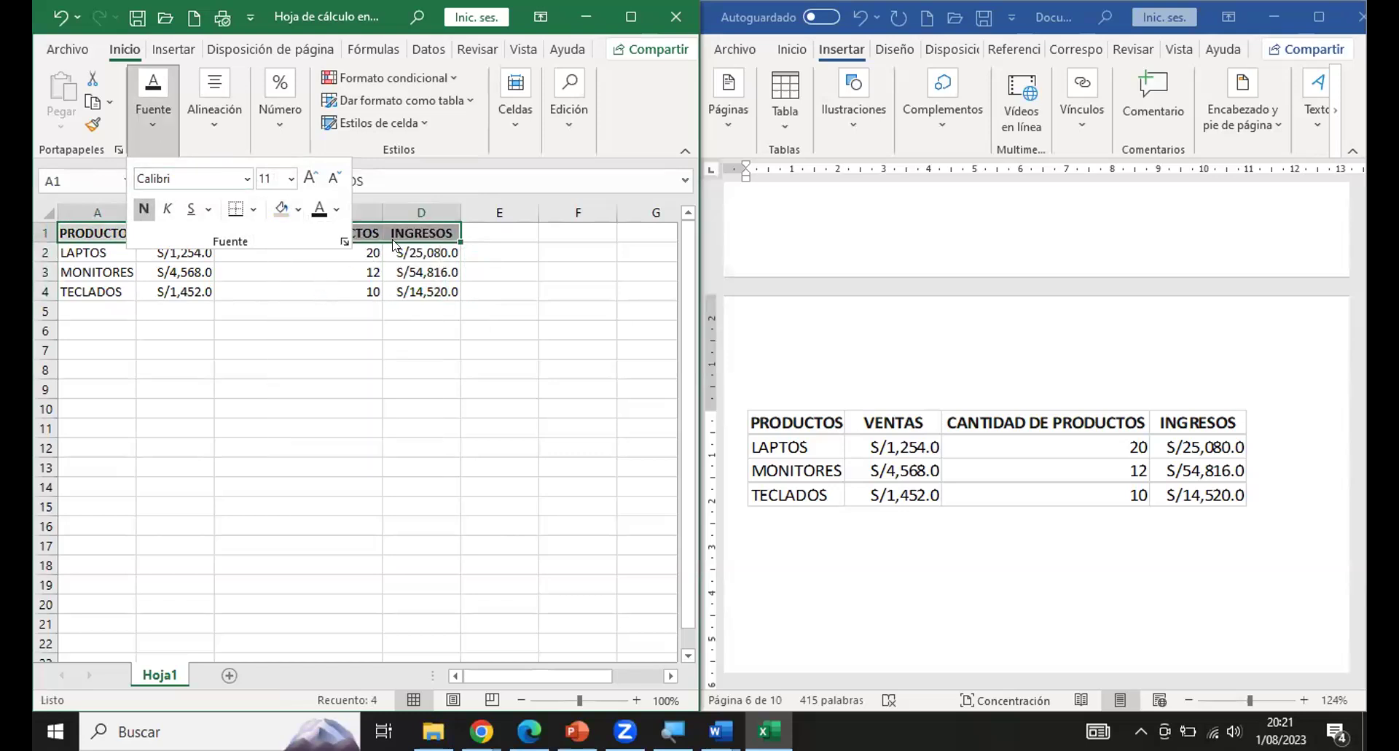
{"action": "key", "text": "Escape"}
{"action": "left_click", "coordinate": [306, 264]}
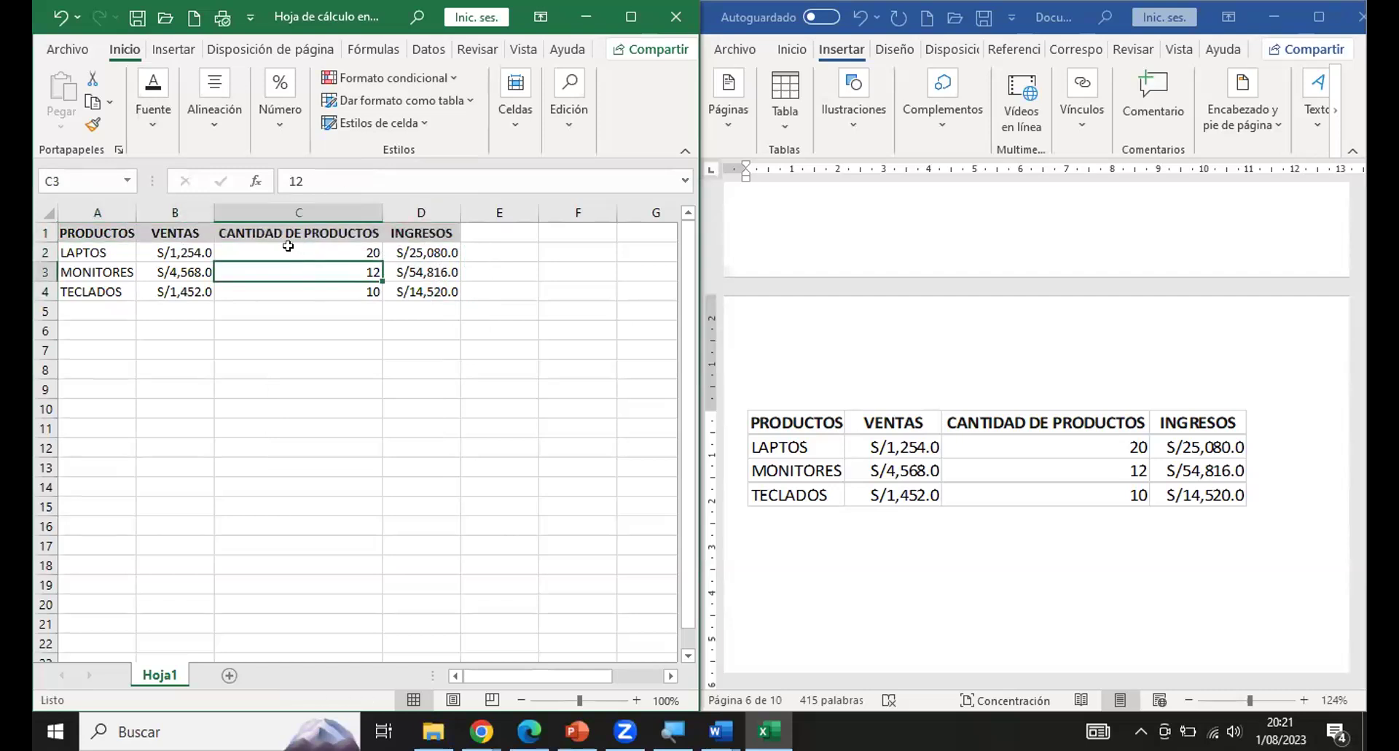
{"action": "left_click", "coordinate": [102, 248]}
{"action": "left_click_drag", "start_coordinate": [102, 247], "coordinate": [408, 267]}
{"action": "left_click_drag", "start_coordinate": [117, 242], "coordinate": [307, 235]}
{"action": "left_click", "coordinate": [822, 349]}
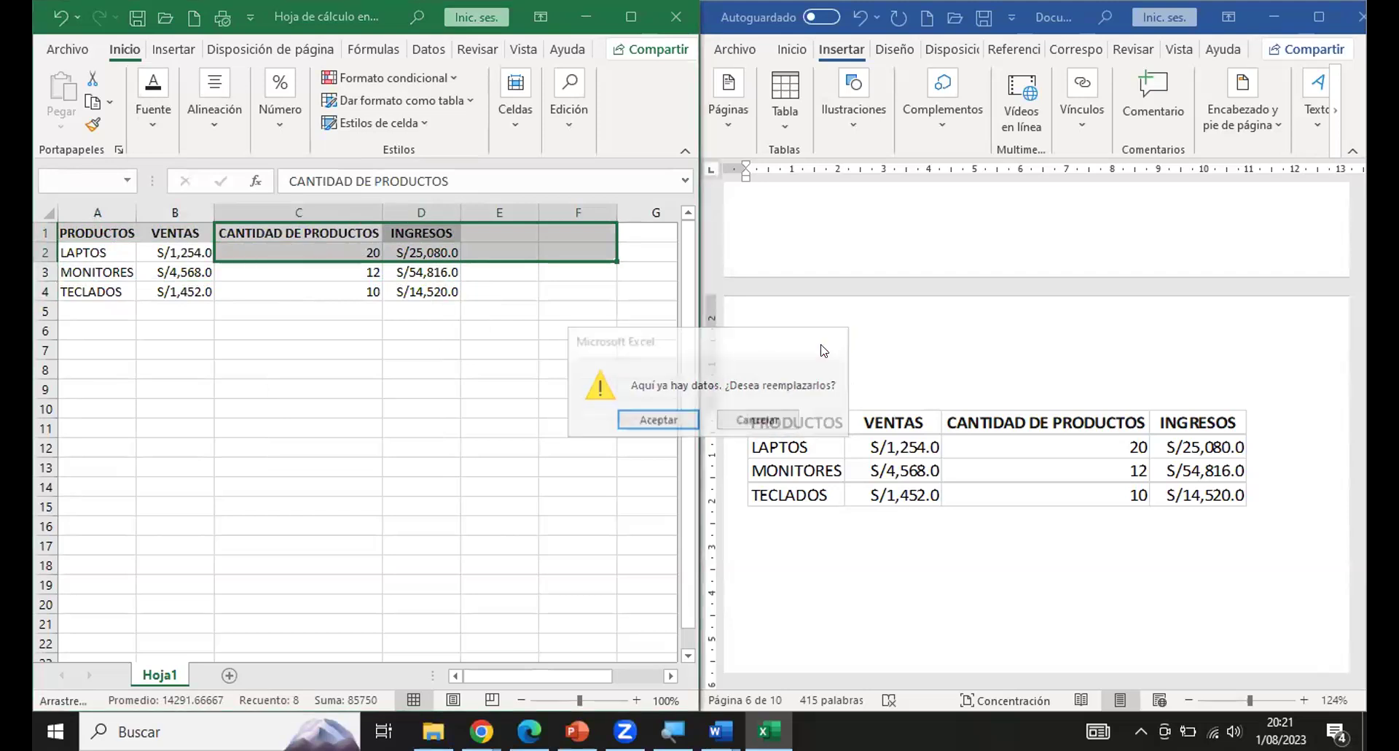
Apply double-line borders to the outline and interior of the whole table A1:D4.
{"action": "left_click_drag", "start_coordinate": [85, 225], "coordinate": [402, 290]}
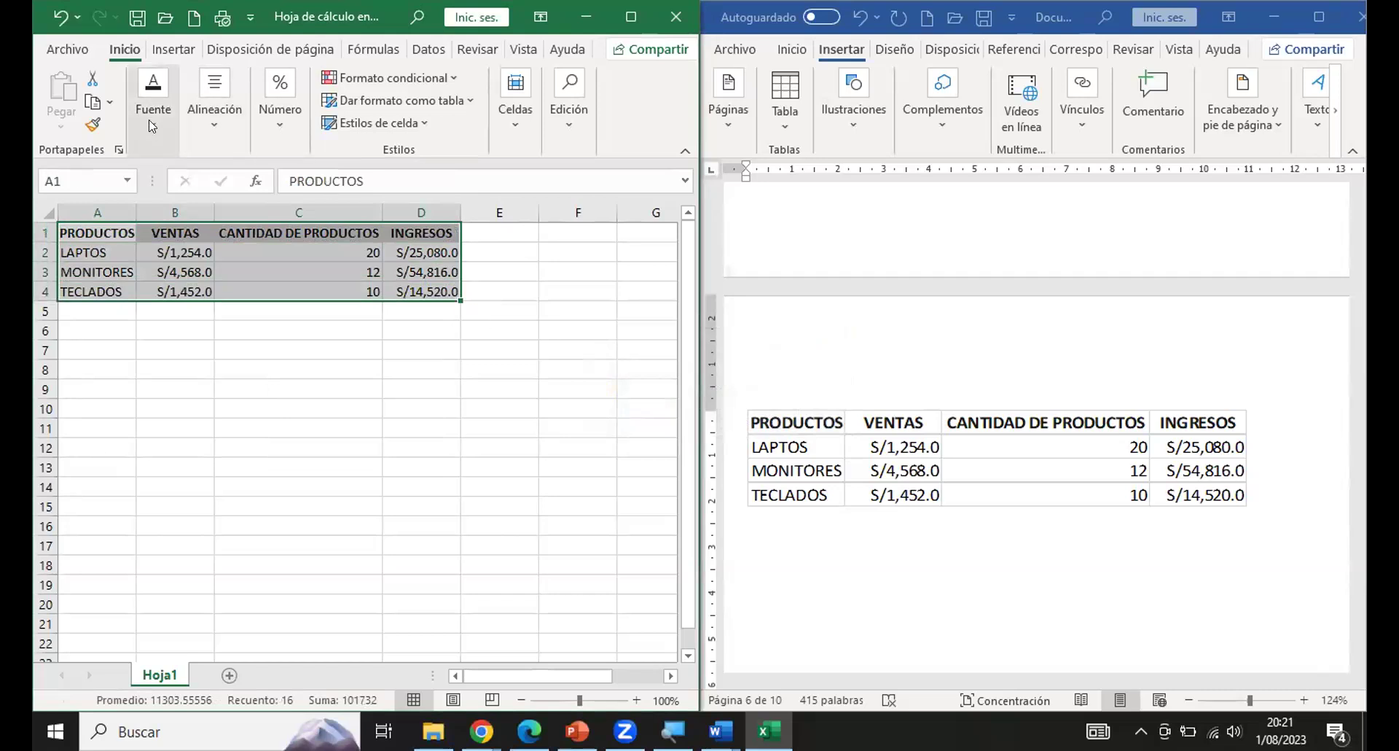
{"action": "left_click", "coordinate": [149, 119]}
{"action": "left_click", "coordinate": [255, 211]}
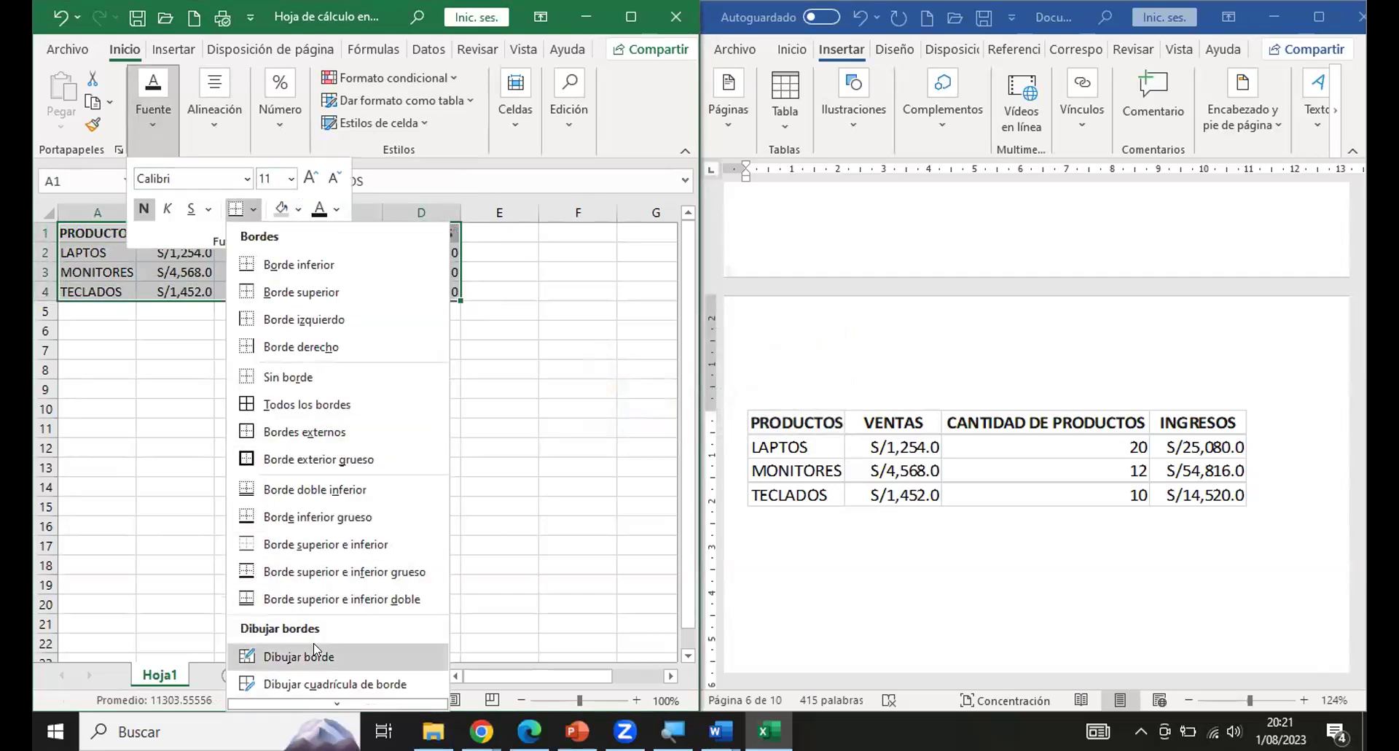
{"action": "scroll", "coordinate": [313, 643], "scroll_direction": "down", "scroll_amount": 3}
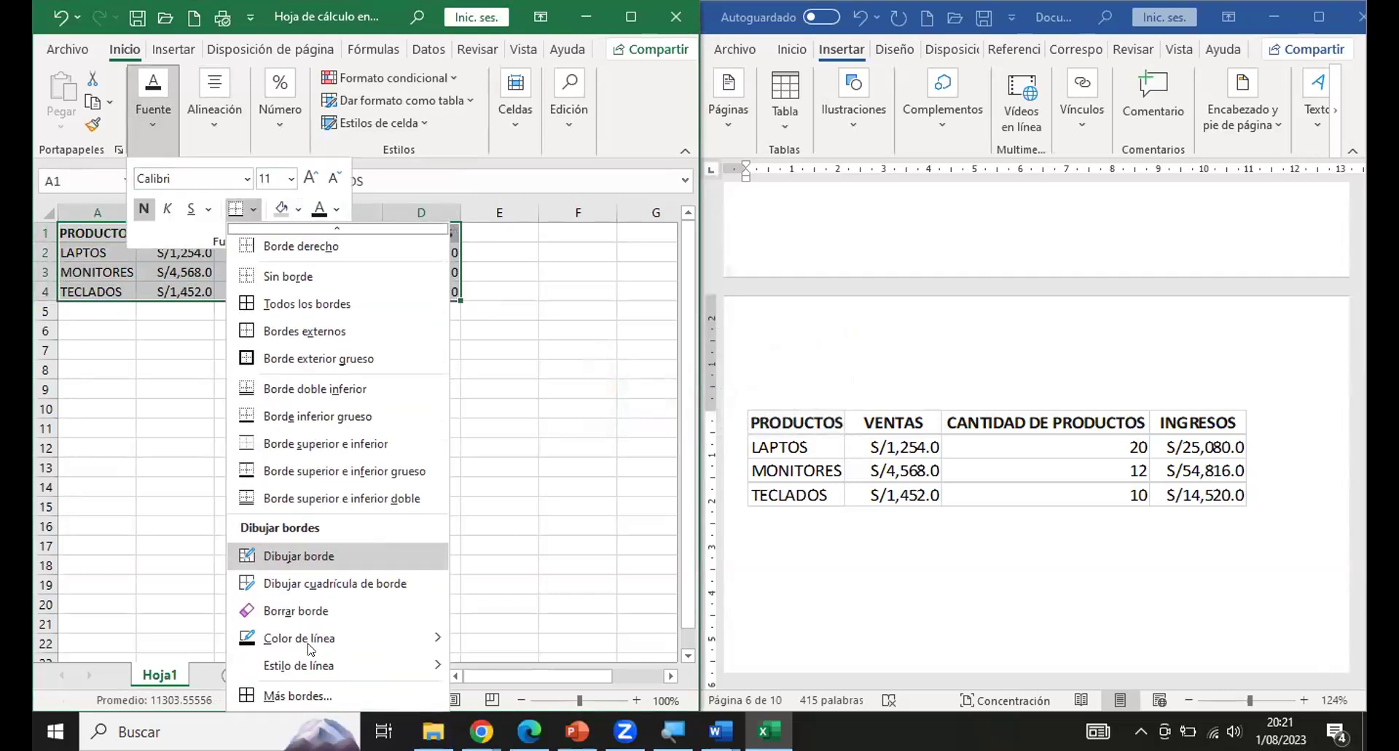
{"action": "left_click", "coordinate": [301, 694]}
{"action": "left_click_drag", "start_coordinate": [565, 105], "coordinate": [731, 48]}
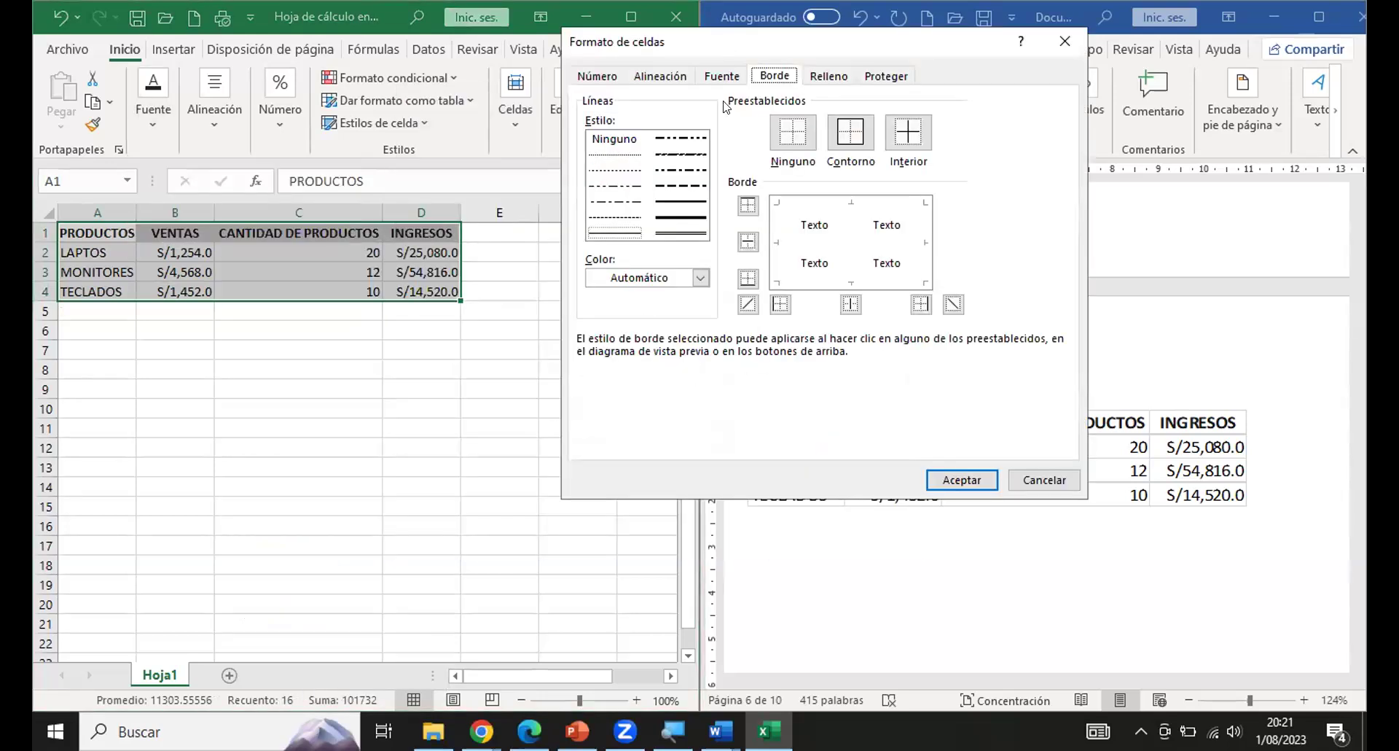
{"action": "left_click", "coordinate": [679, 234]}
{"action": "left_click", "coordinate": [851, 132]}
{"action": "left_click", "coordinate": [908, 132]}
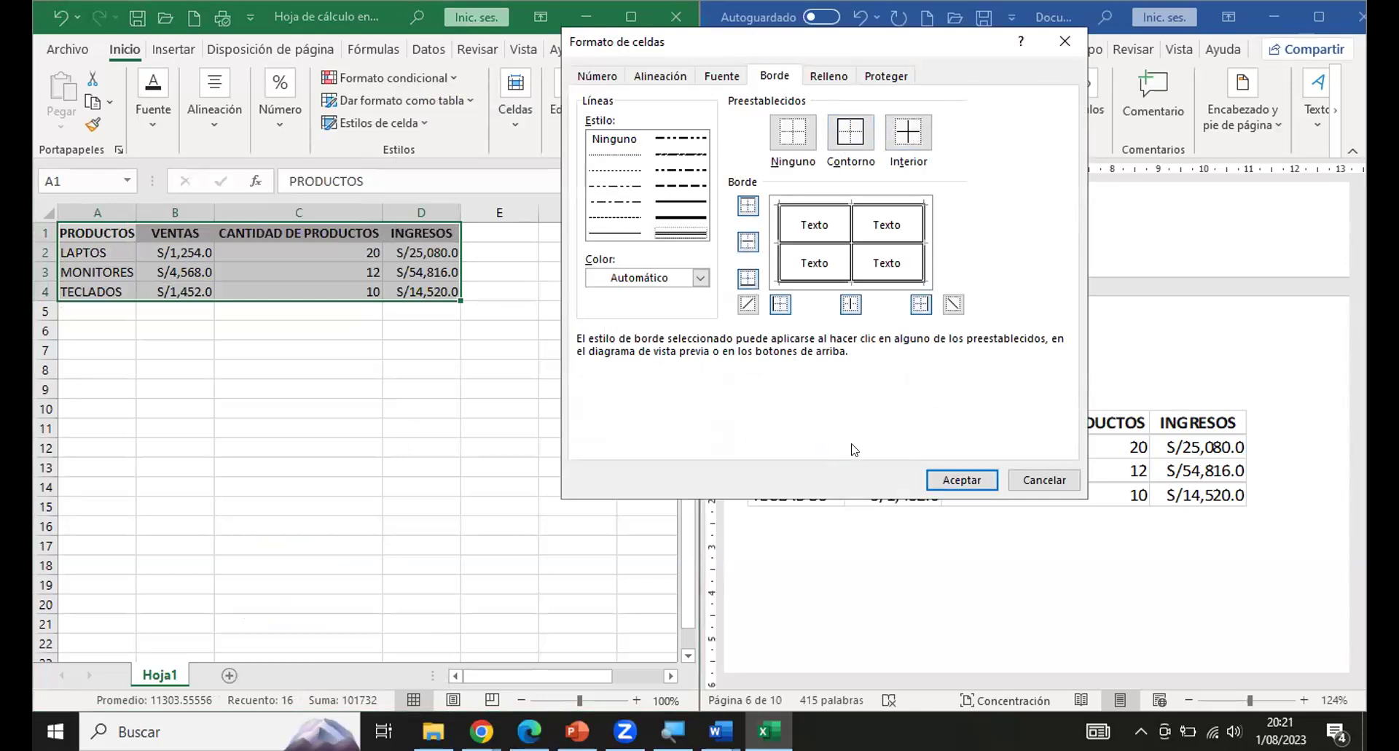
{"action": "left_click", "coordinate": [962, 480]}
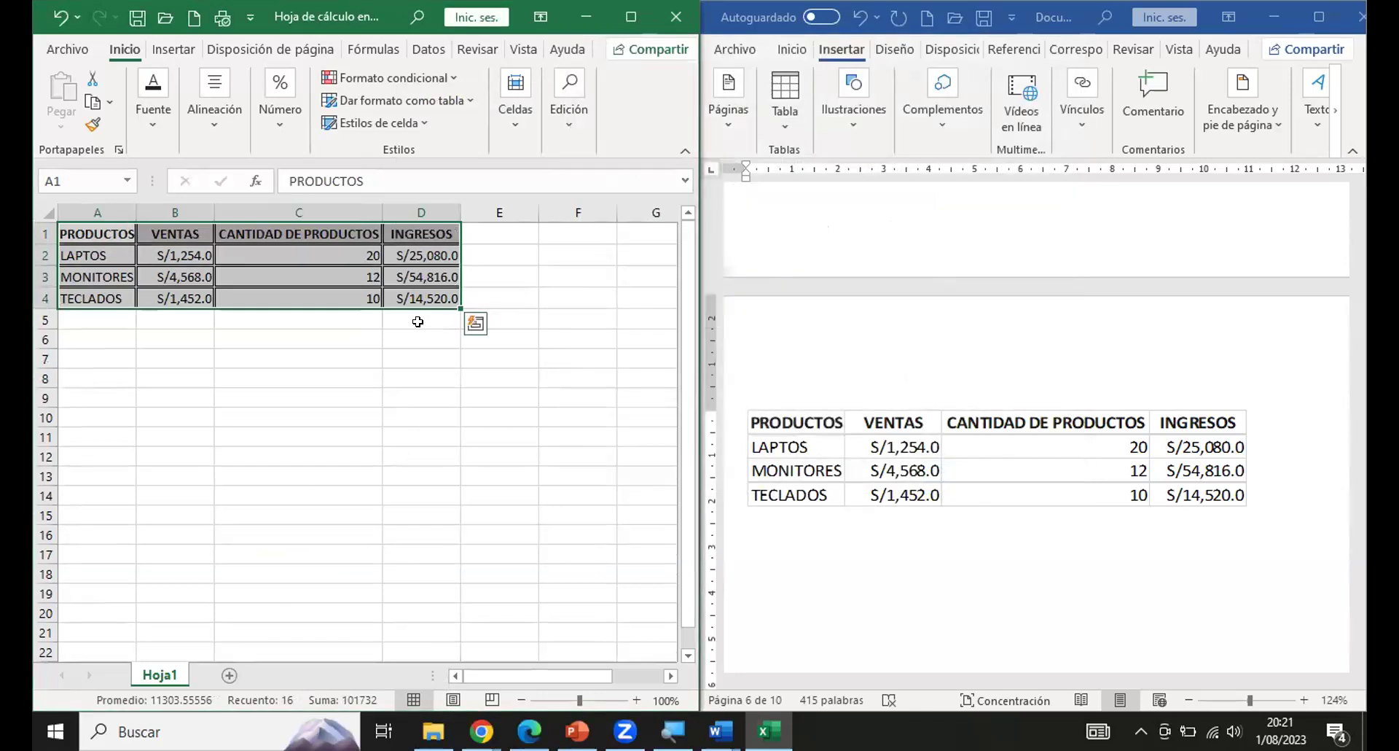
{"action": "left_click", "coordinate": [416, 321]}
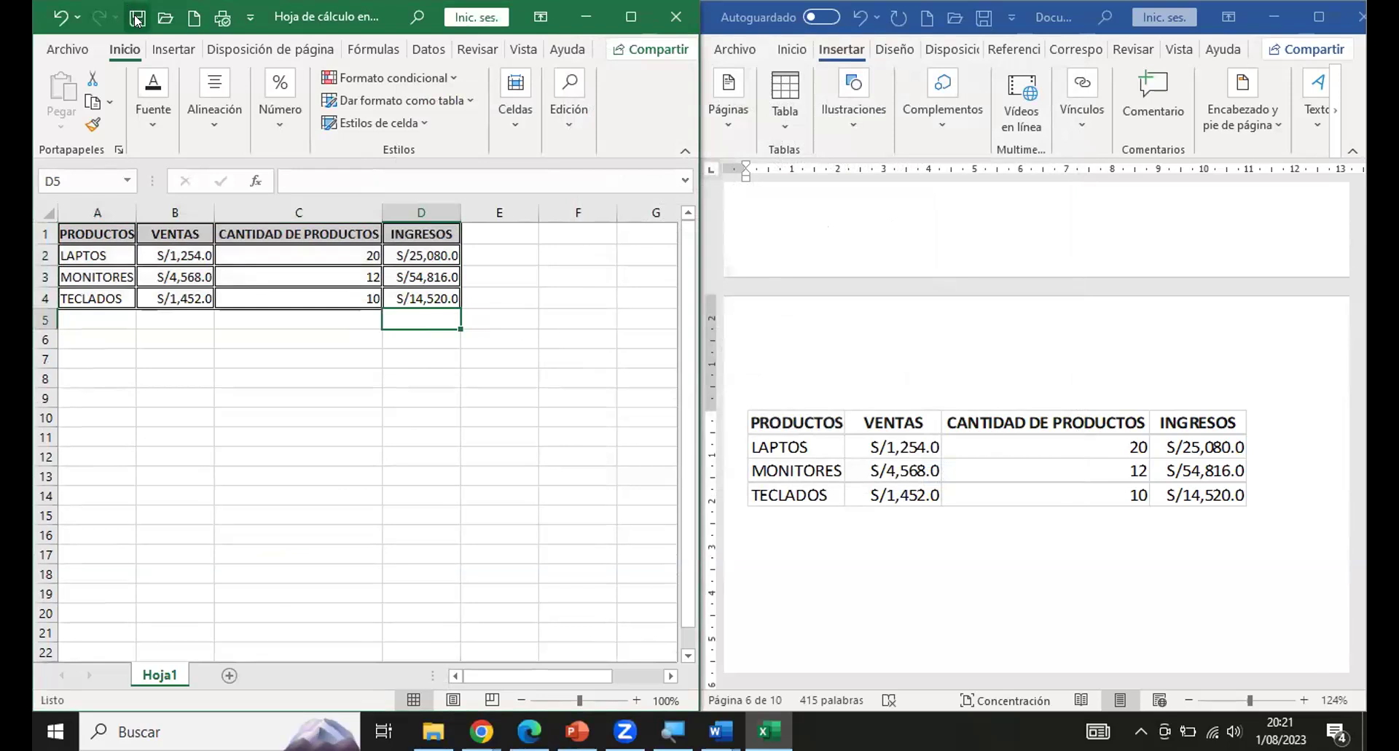
Close the separate window of the embedded worksheet and maximize the Word document.
{"action": "left_click", "coordinate": [675, 17]}
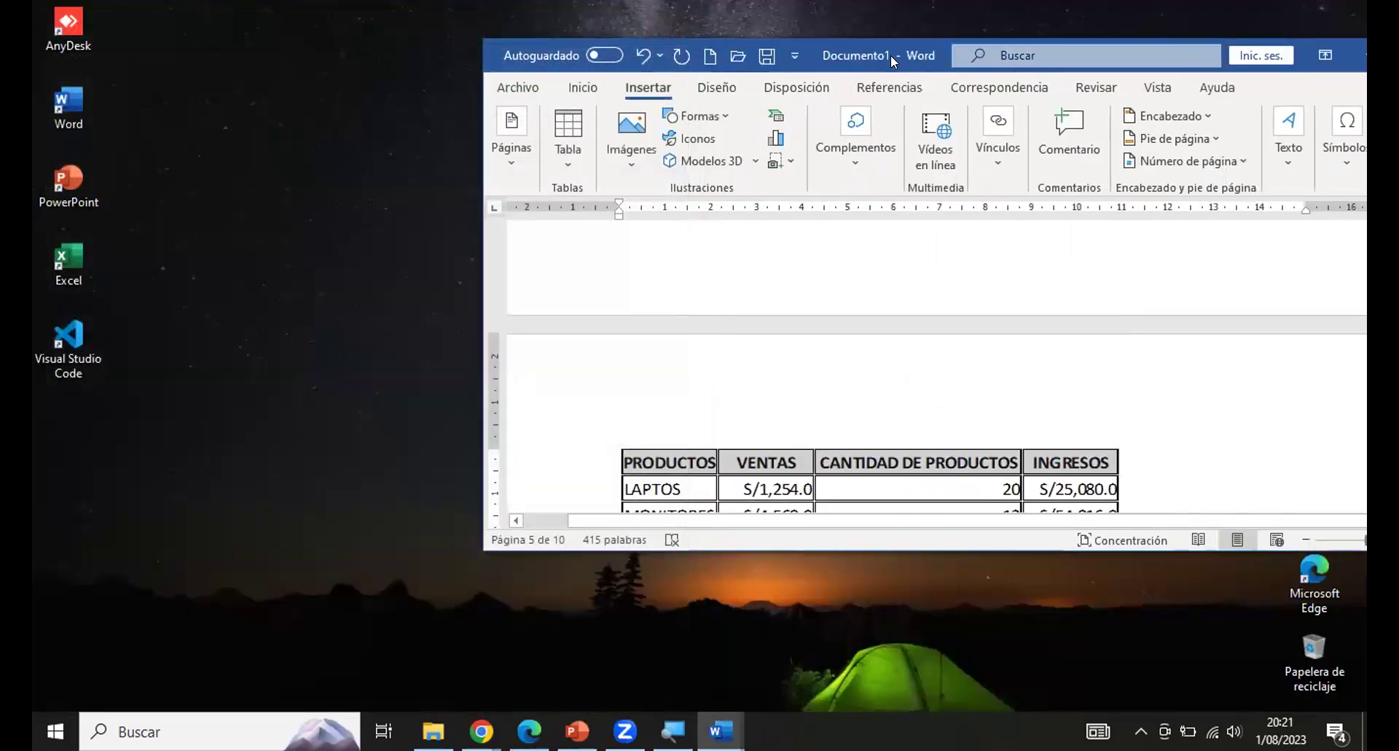
{"action": "left_click_drag", "start_coordinate": [880, 69], "coordinate": [576, 6]}
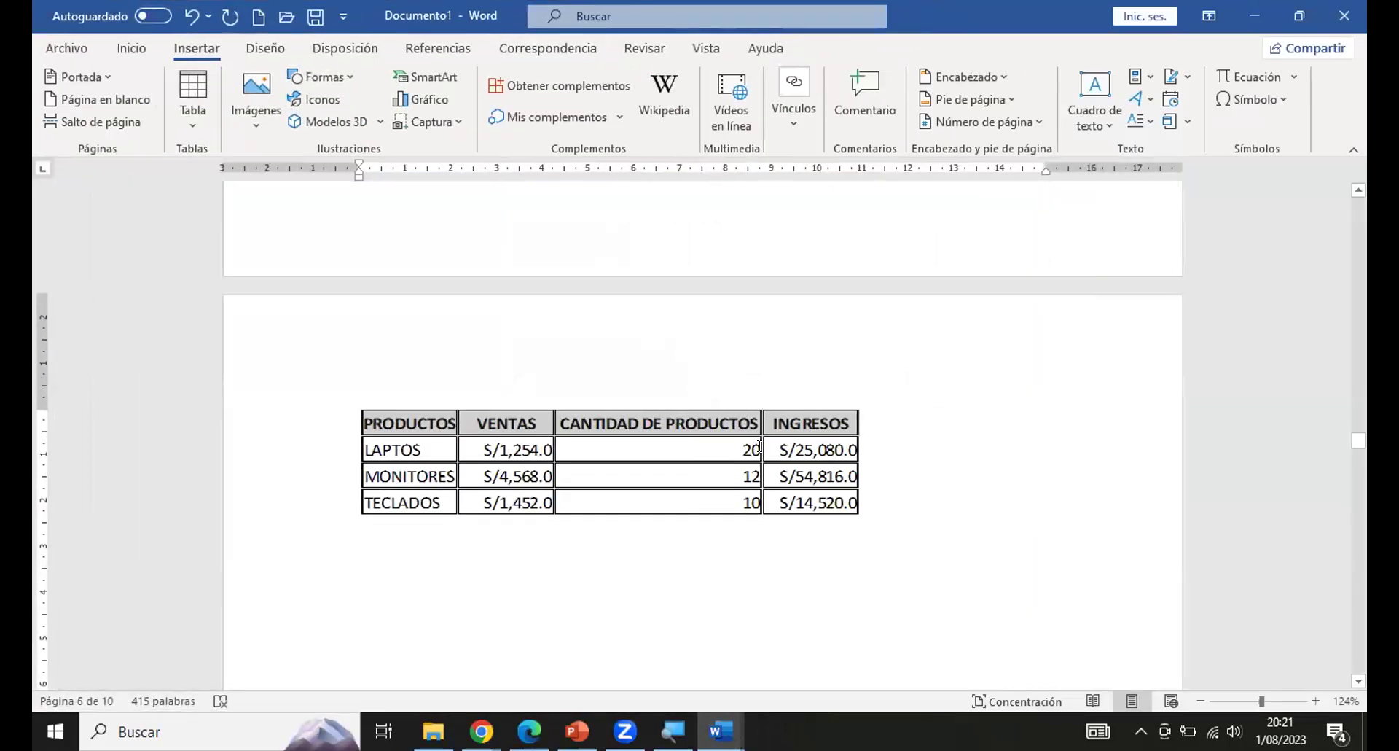
Enlarge the embedded worksheet table on page 6 to a width of about 13.5 cm.
{"action": "left_click", "coordinate": [736, 459]}
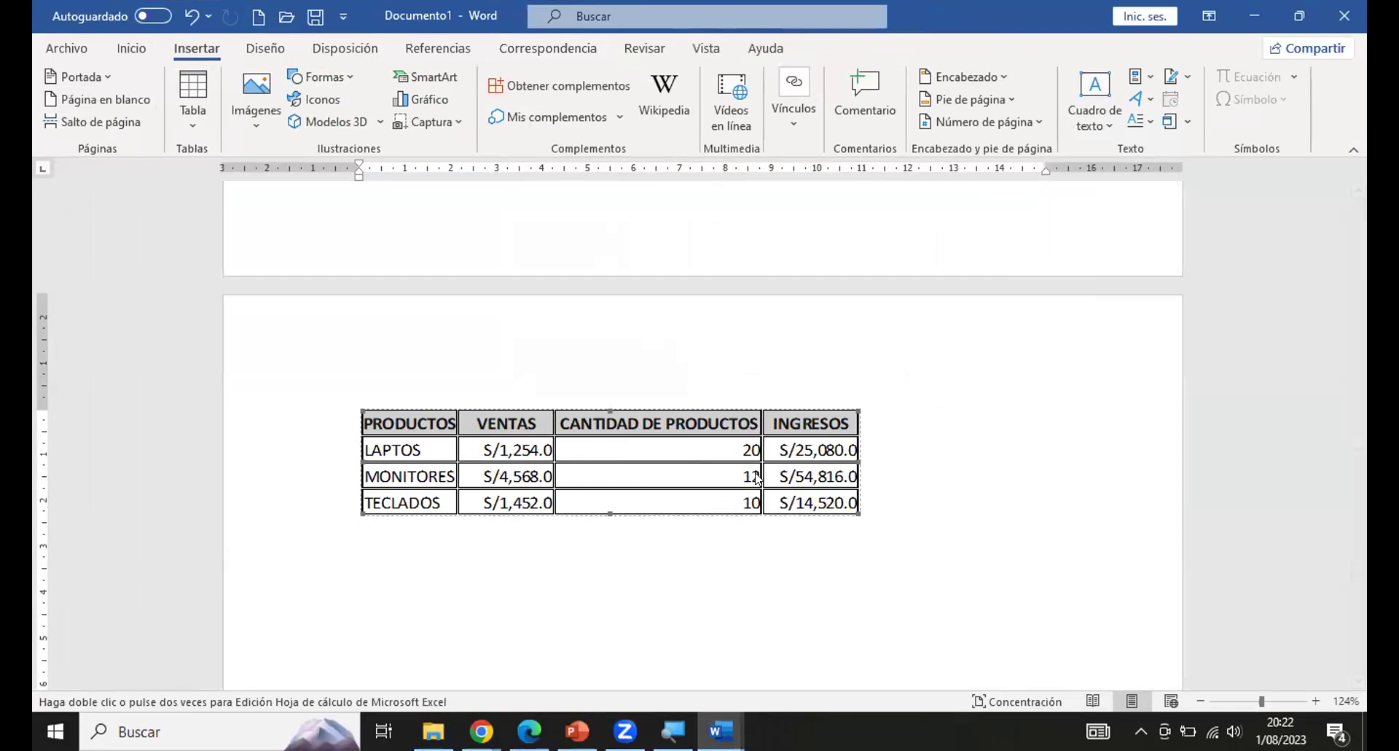
{"action": "scroll", "coordinate": [685, 483], "scroll_direction": "up", "scroll_amount": 3}
{"action": "scroll", "coordinate": [685, 483], "scroll_direction": "down", "scroll_amount": 3}
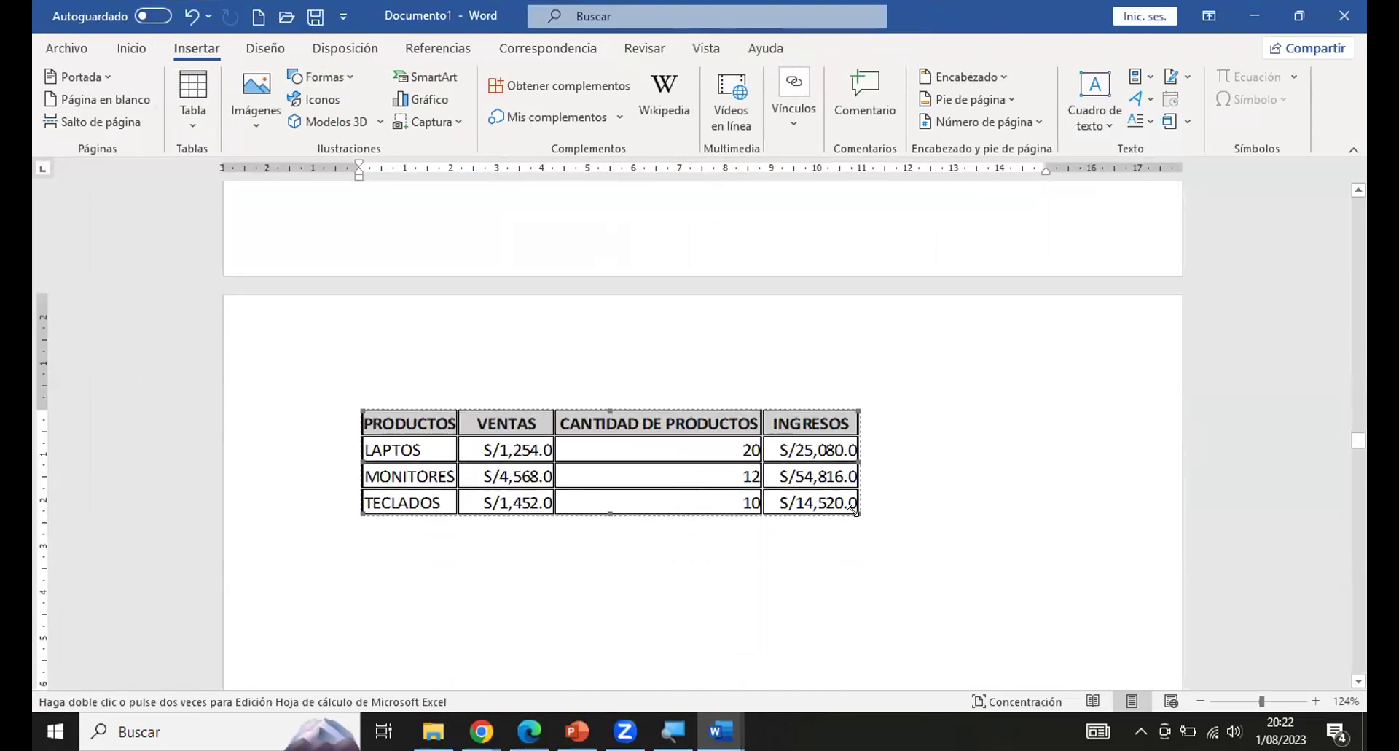
{"action": "left_click_drag", "start_coordinate": [855, 508], "coordinate": [884, 538]}
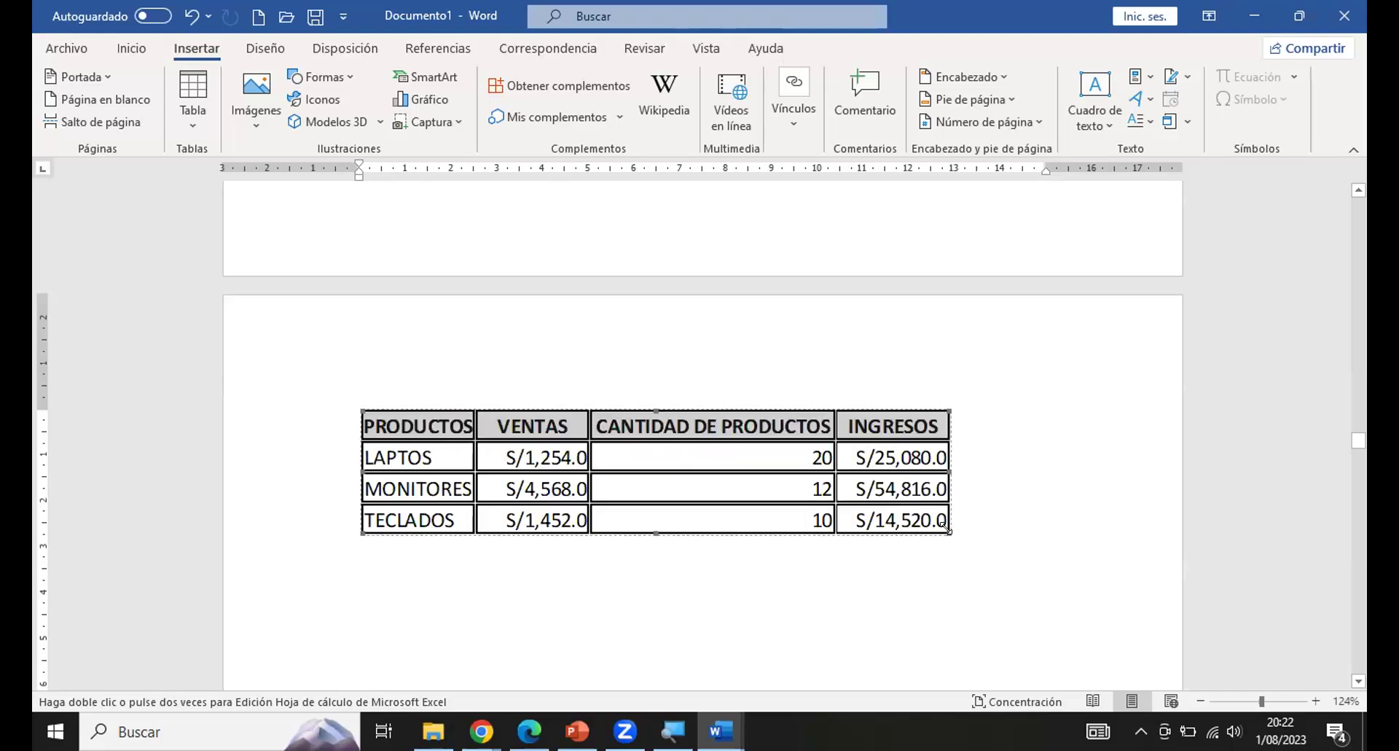
{"action": "left_click_drag", "start_coordinate": [948, 529], "coordinate": [982, 540]}
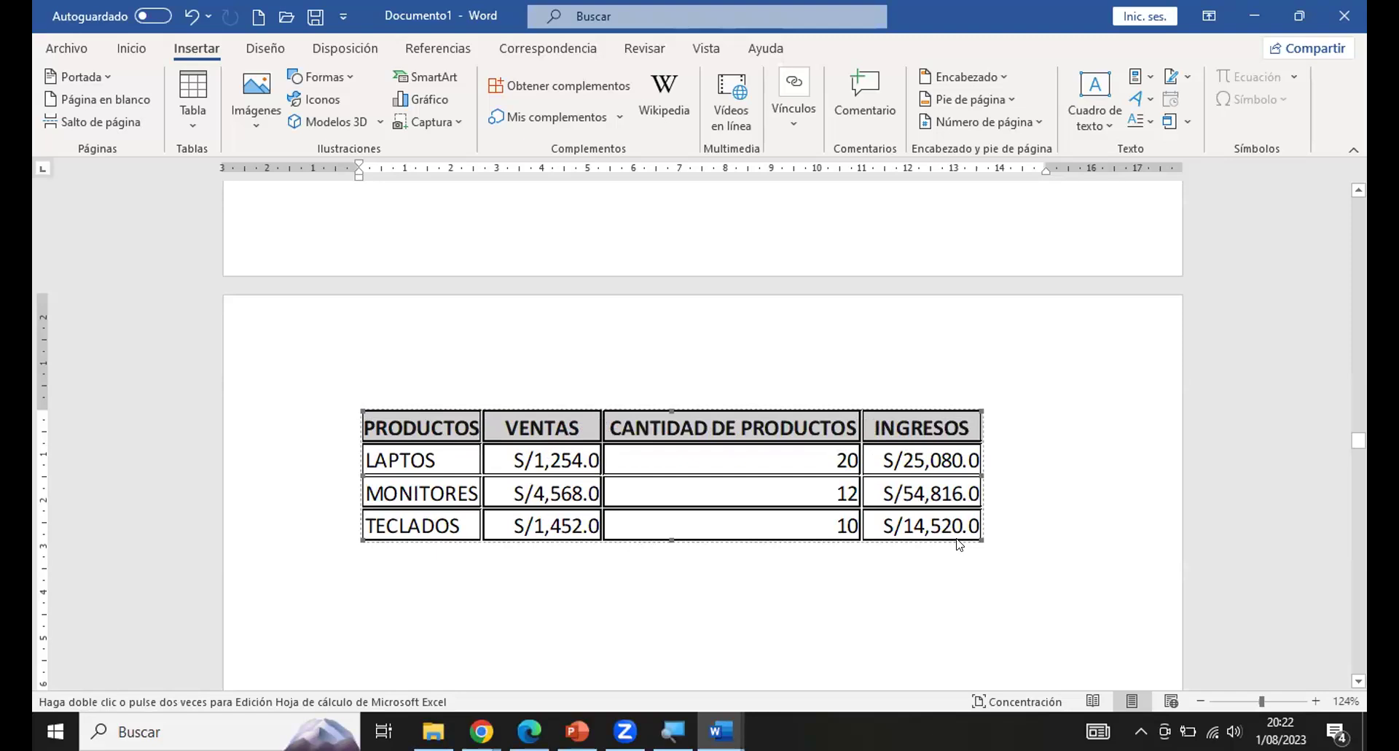
Edit the embedded worksheet in place to centre the quantities in C2:C4 horizontally, and return to the document.
{"action": "double_click", "coordinate": [747, 463]}
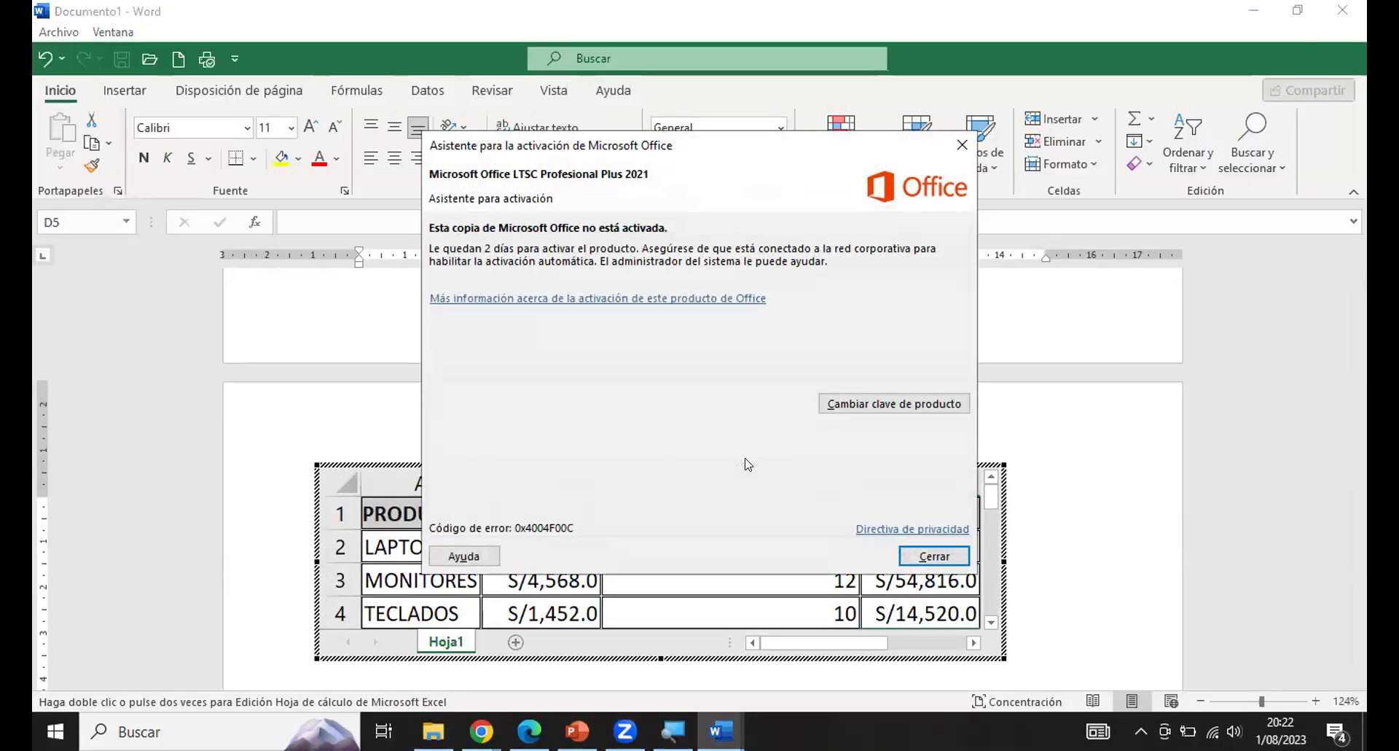
{"action": "left_click", "coordinate": [957, 146]}
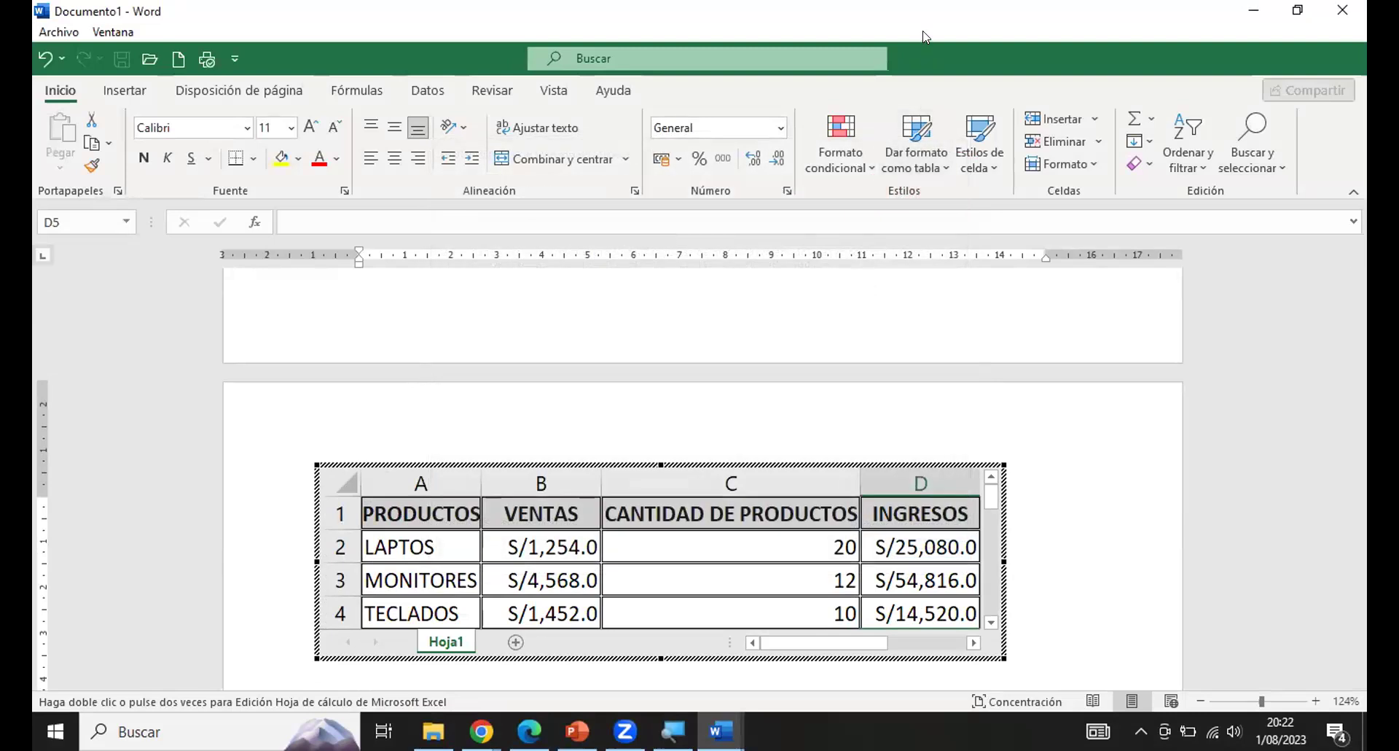
{"action": "left_click", "coordinate": [838, 543]}
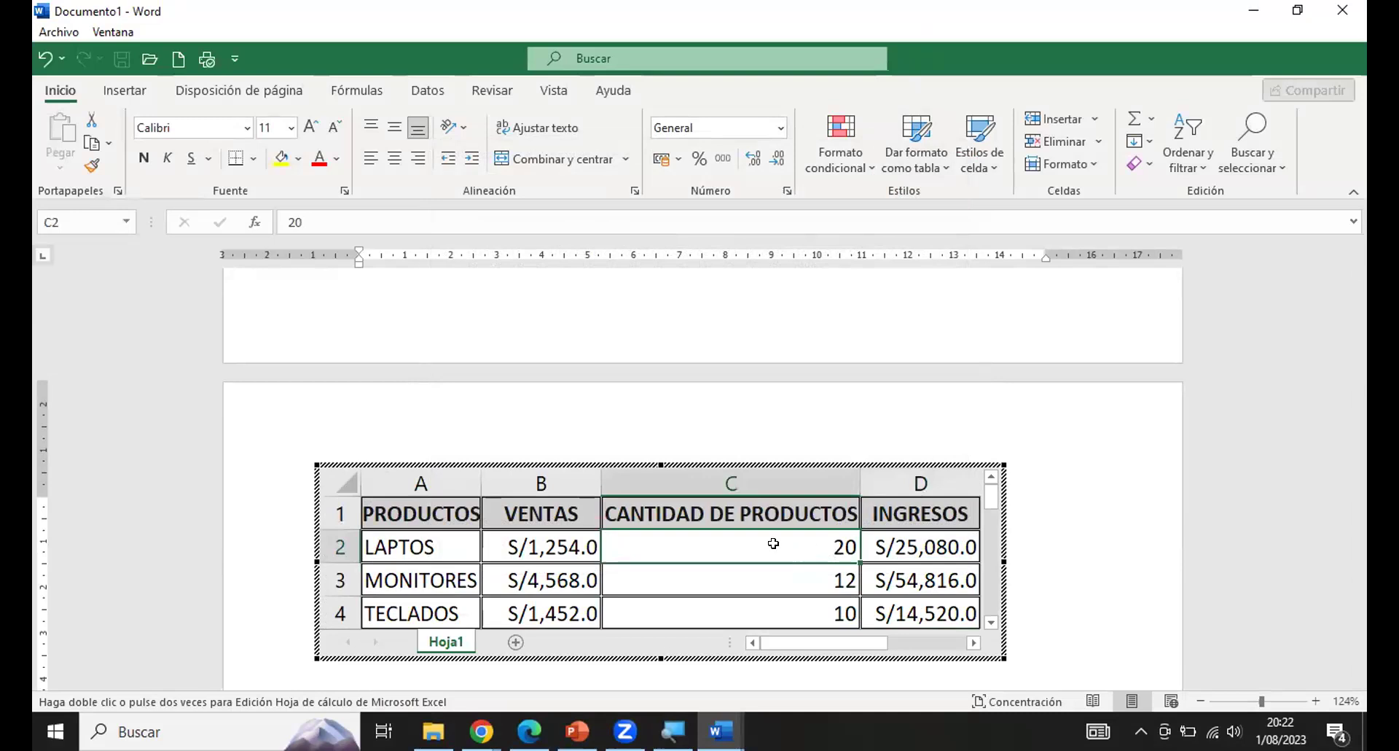
{"action": "left_click_drag", "start_coordinate": [778, 556], "coordinate": [772, 612]}
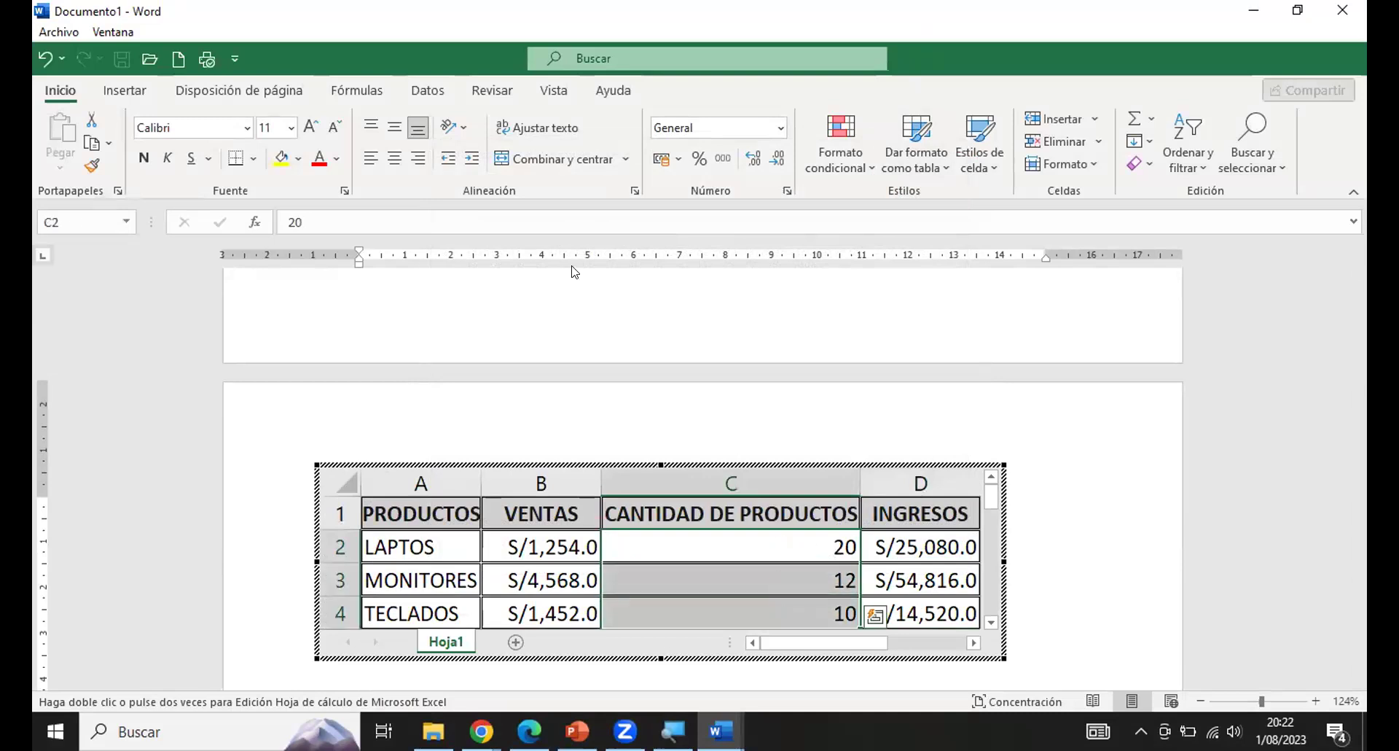
{"action": "left_click", "coordinate": [394, 156]}
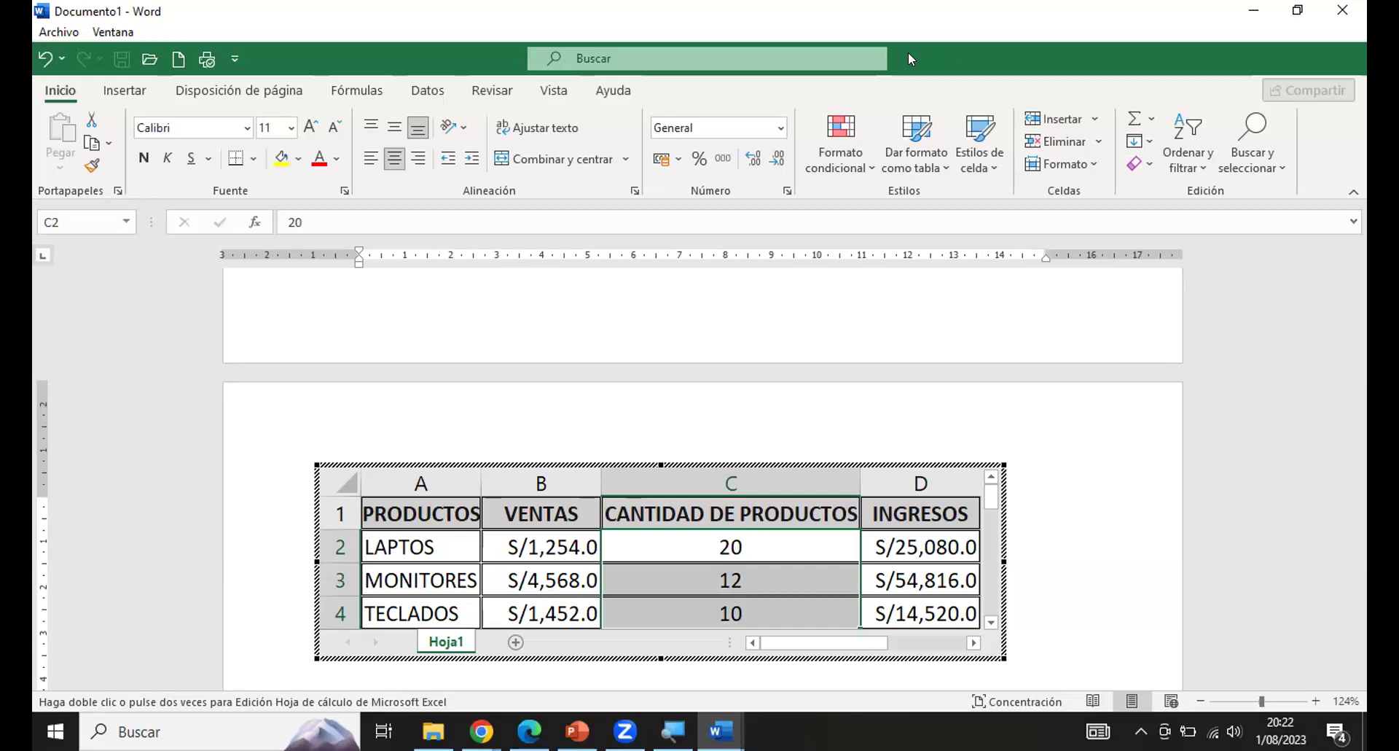
{"action": "left_click", "coordinate": [1096, 438]}
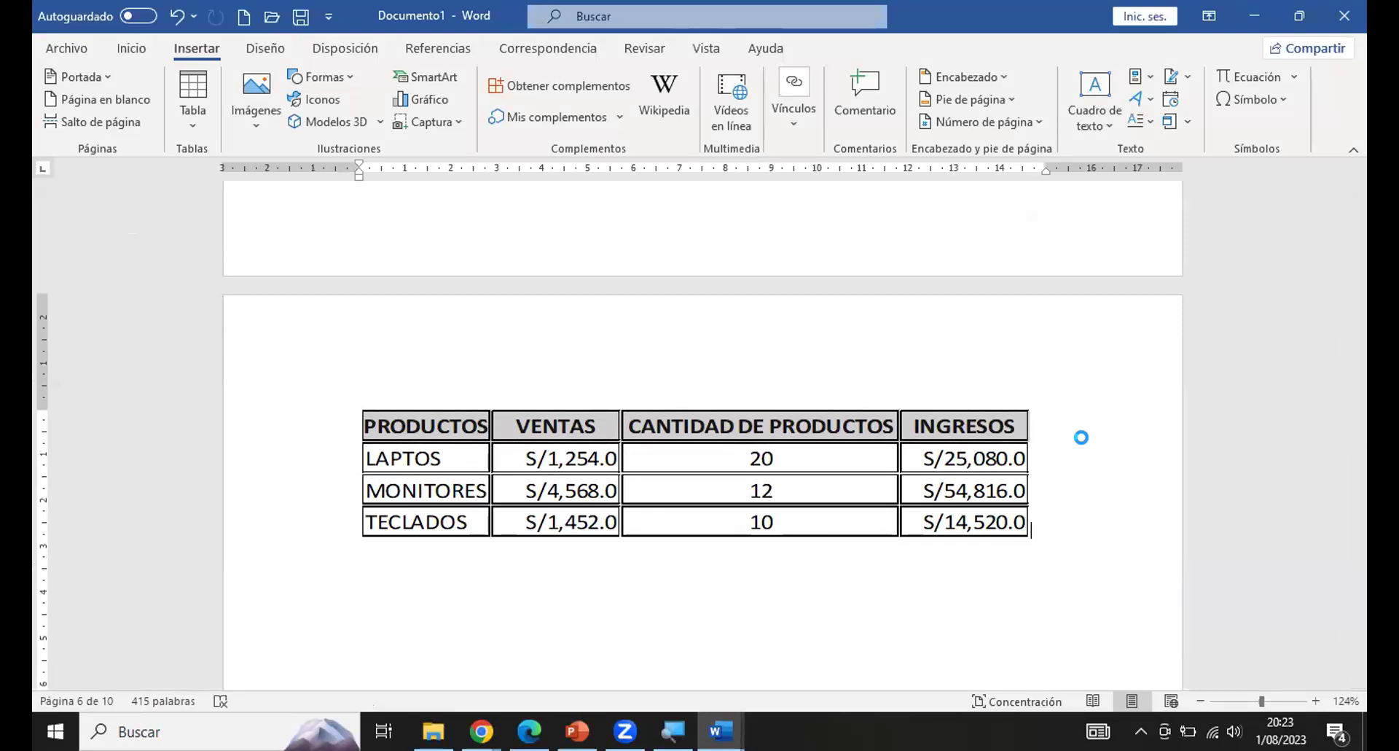
{"action": "scroll", "coordinate": [1063, 400], "scroll_direction": "up", "scroll_amount": 3}
{"action": "scroll", "coordinate": [1062, 398], "scroll_direction": "up", "scroll_amount": 7}
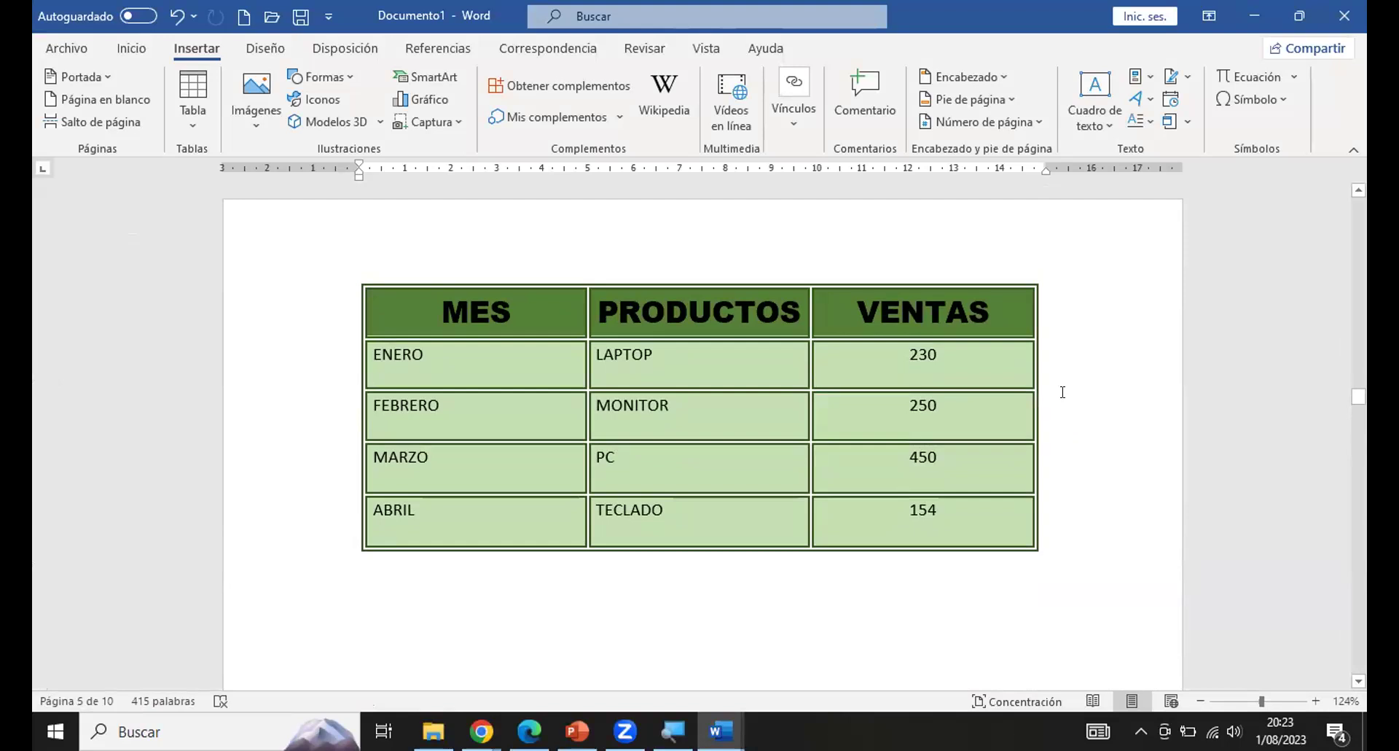
Place the text cursor on the empty line just below the embedded worksheet table on page 6.
{"action": "scroll", "coordinate": [1062, 393], "scroll_direction": "up", "scroll_amount": 10}
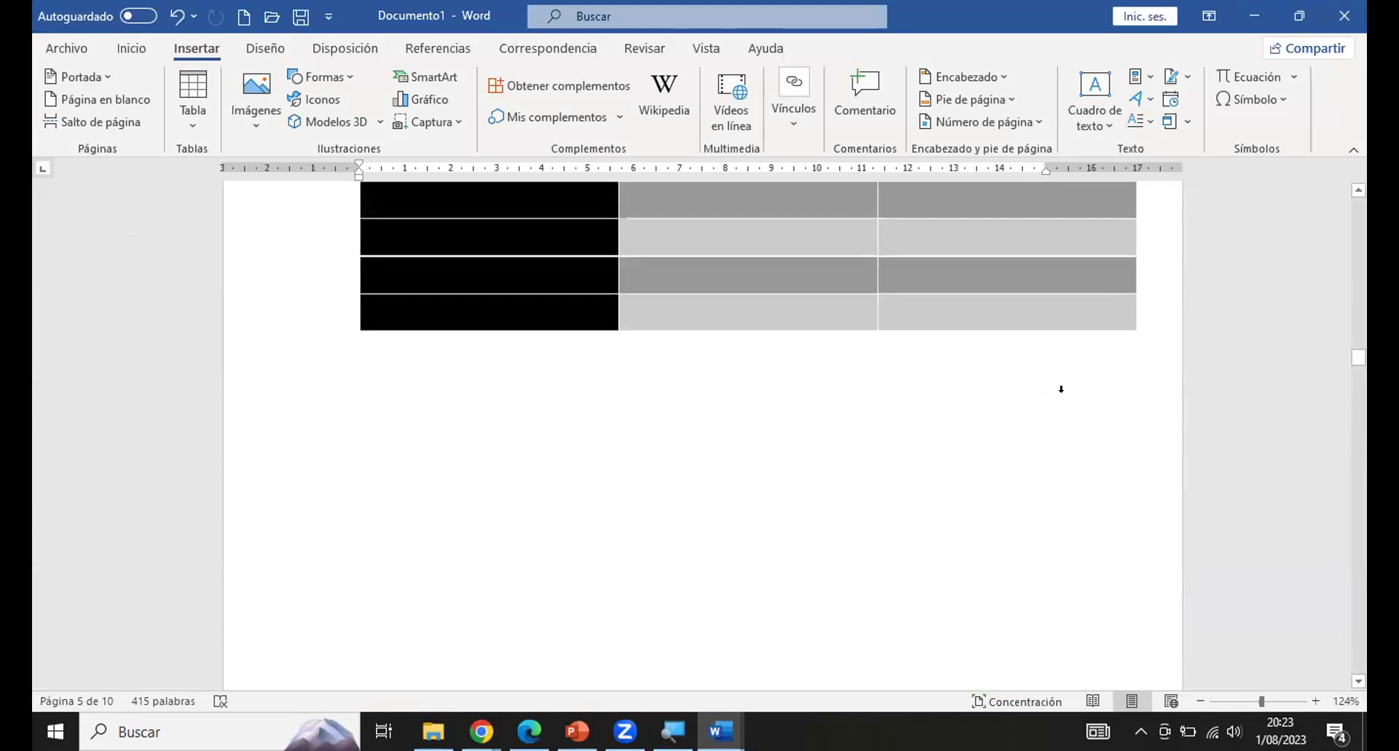
{"action": "scroll", "coordinate": [1062, 389], "scroll_direction": "up", "scroll_amount": 15}
{"action": "scroll", "coordinate": [1056, 374], "scroll_direction": "down", "scroll_amount": 15}
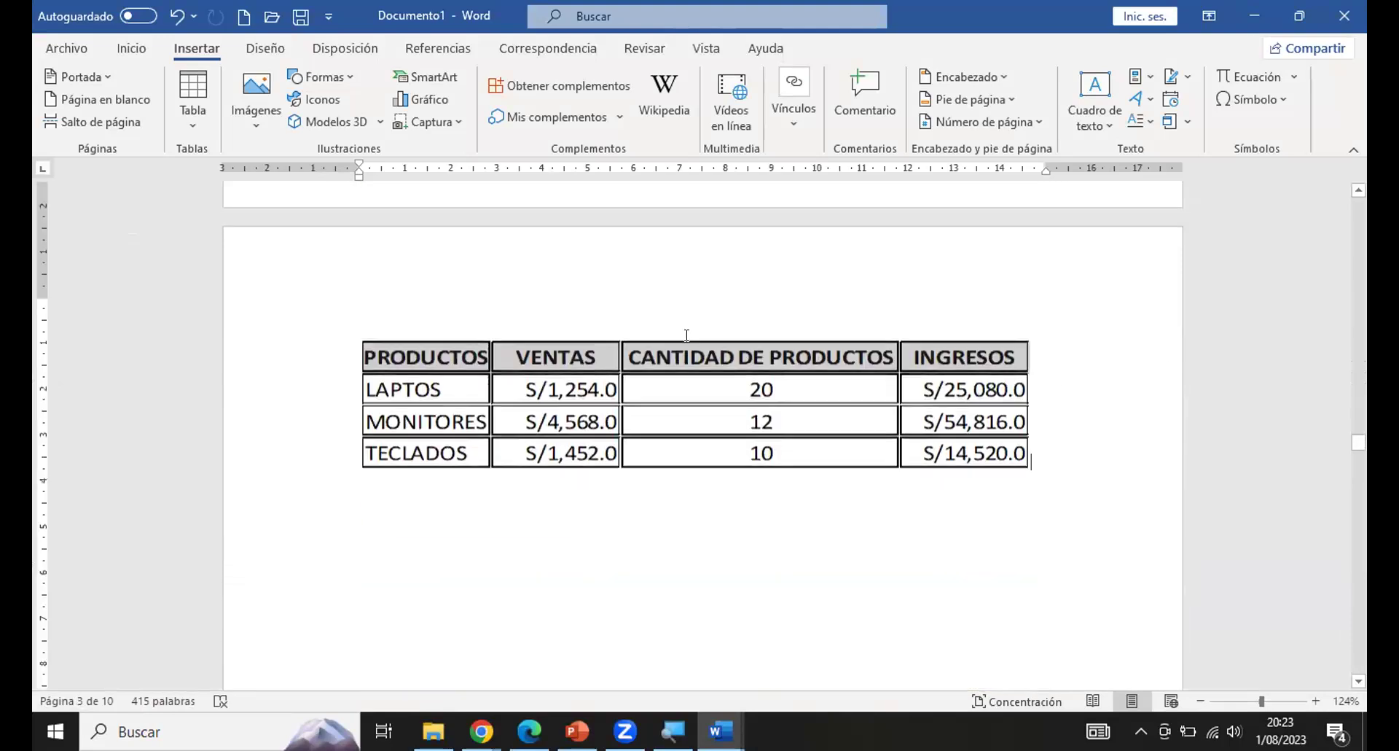
{"action": "scroll", "coordinate": [686, 335], "scroll_direction": "down", "scroll_amount": 1}
{"action": "left_click", "coordinate": [634, 383]}
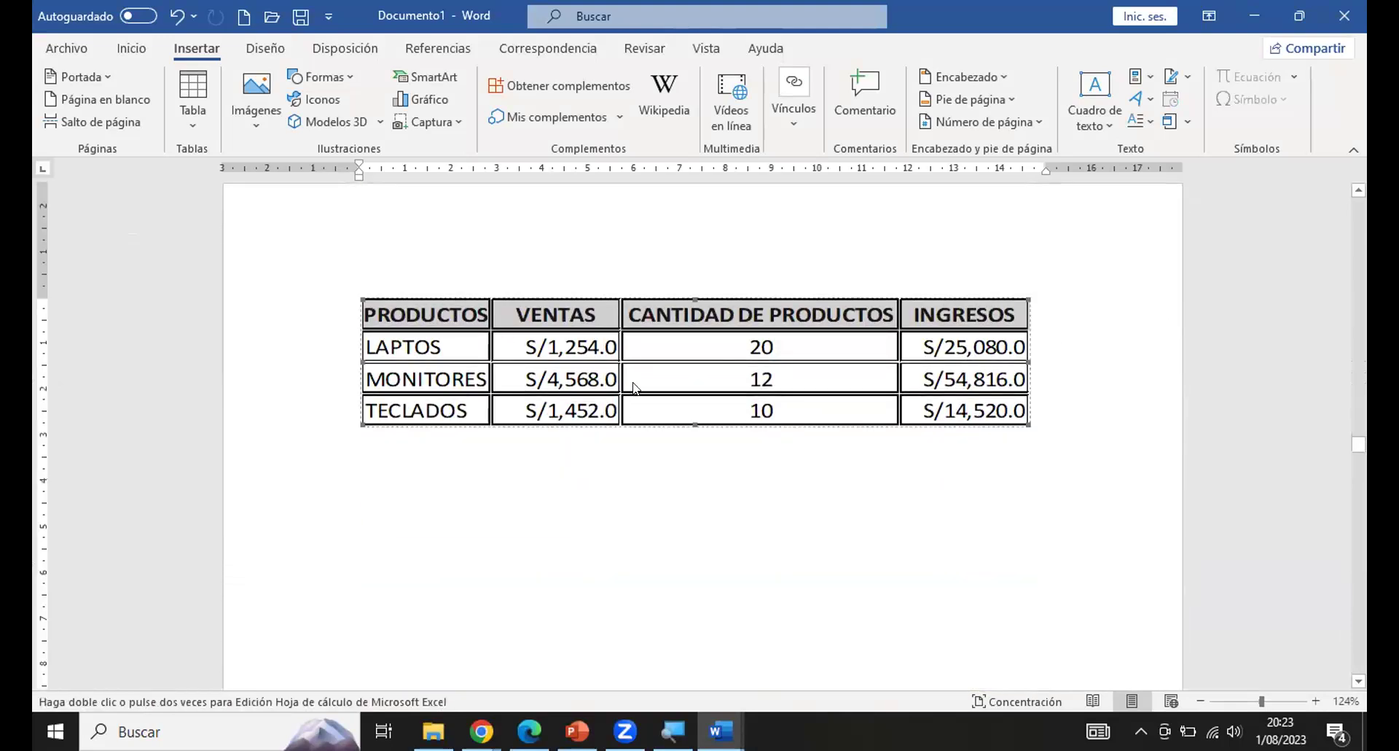
{"action": "left_click", "coordinate": [789, 450]}
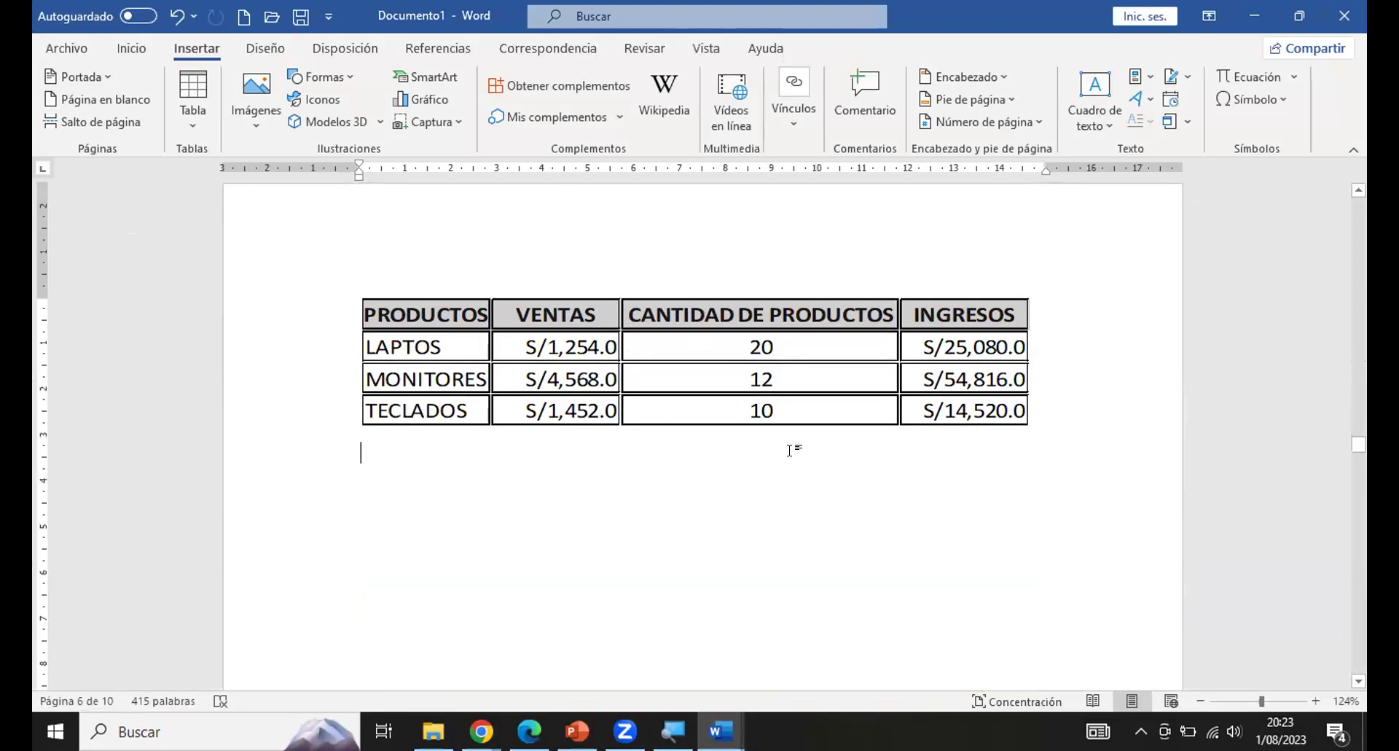
Insert the built-in quick table Calendario 2 below the embedded worksheet table.
{"action": "left_click", "coordinate": [205, 121]}
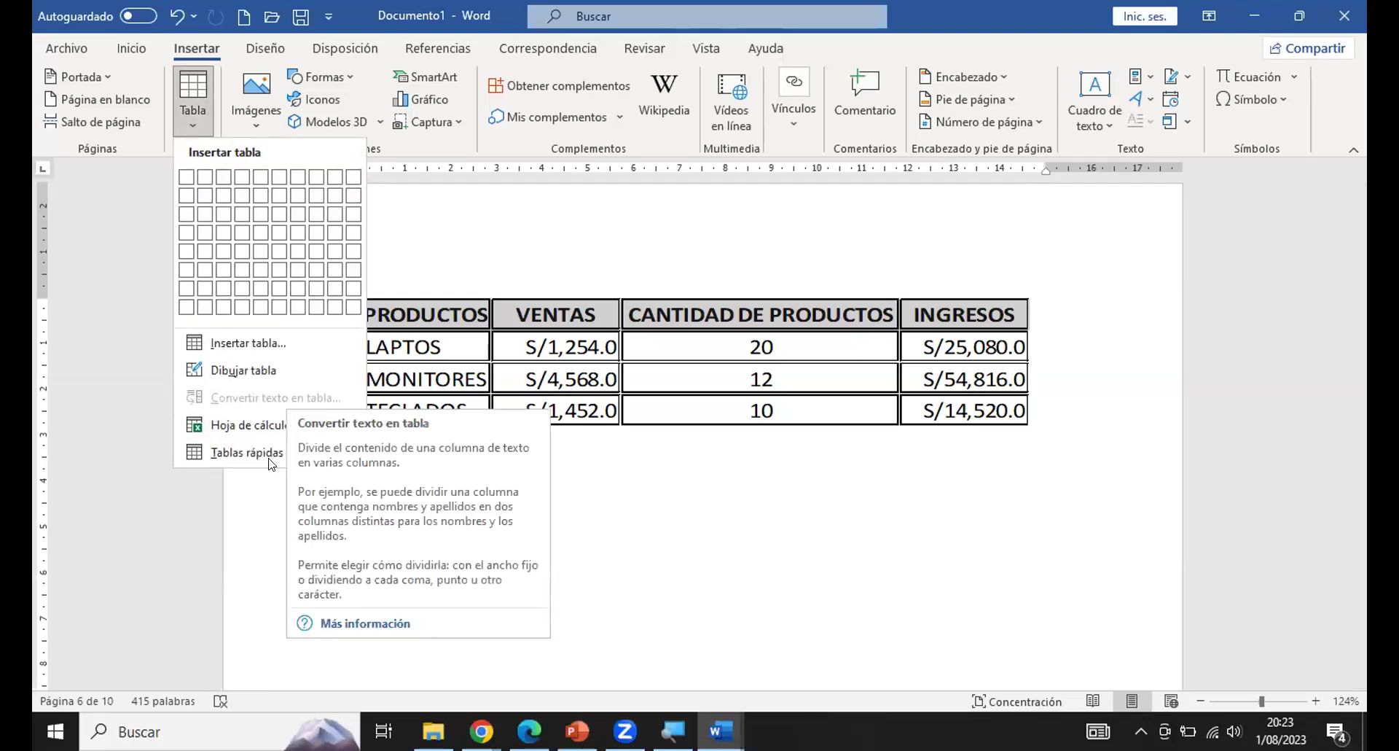
{"action": "mouse_move", "coordinate": [245, 455]}
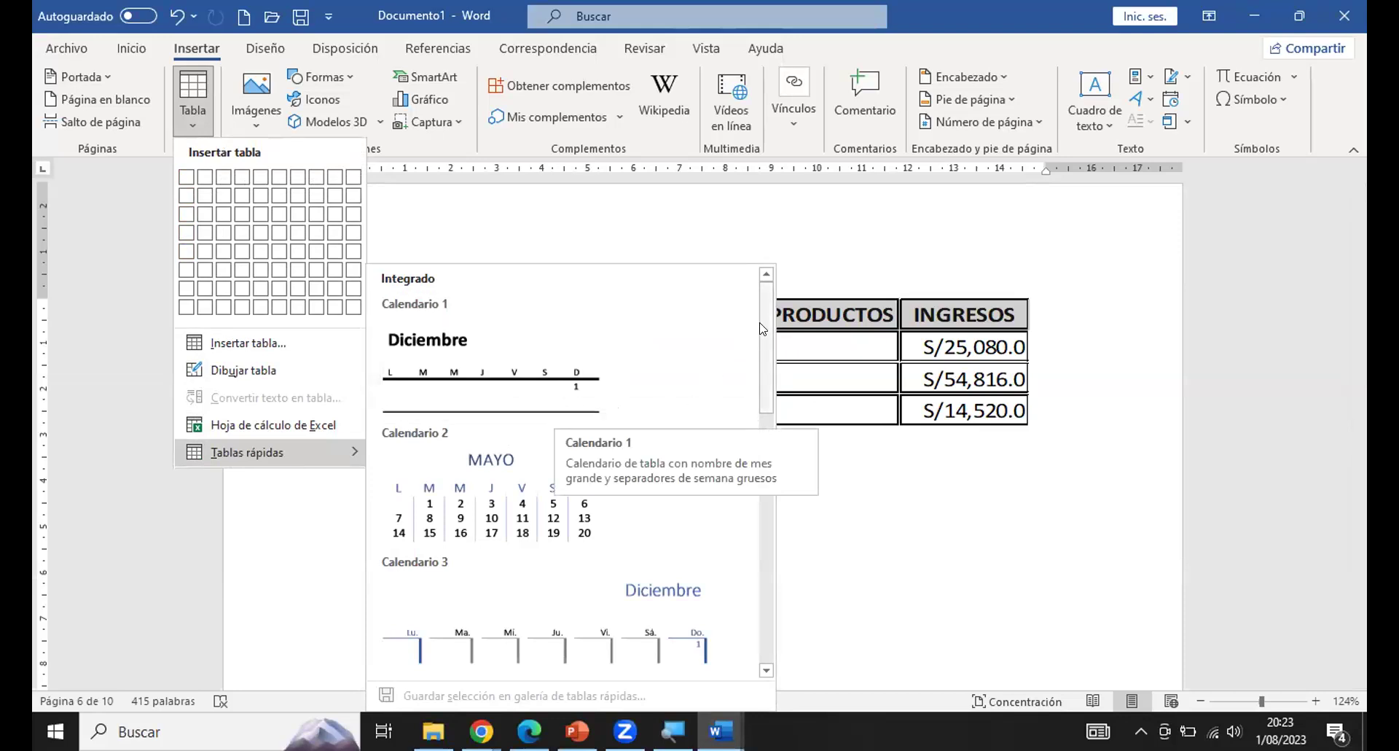
{"action": "left_click_drag", "start_coordinate": [761, 326], "coordinate": [748, 570]}
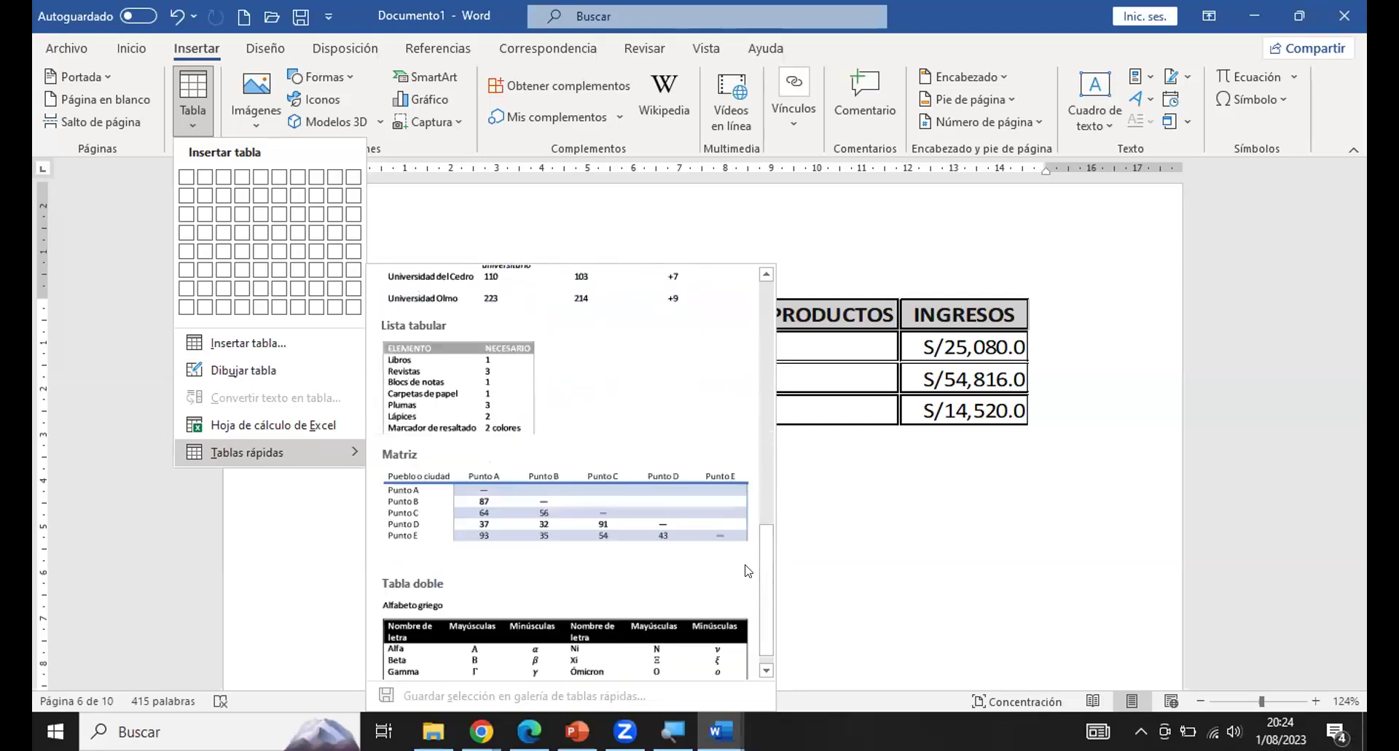
{"action": "scroll", "coordinate": [717, 518], "scroll_direction": "down", "scroll_amount": 1}
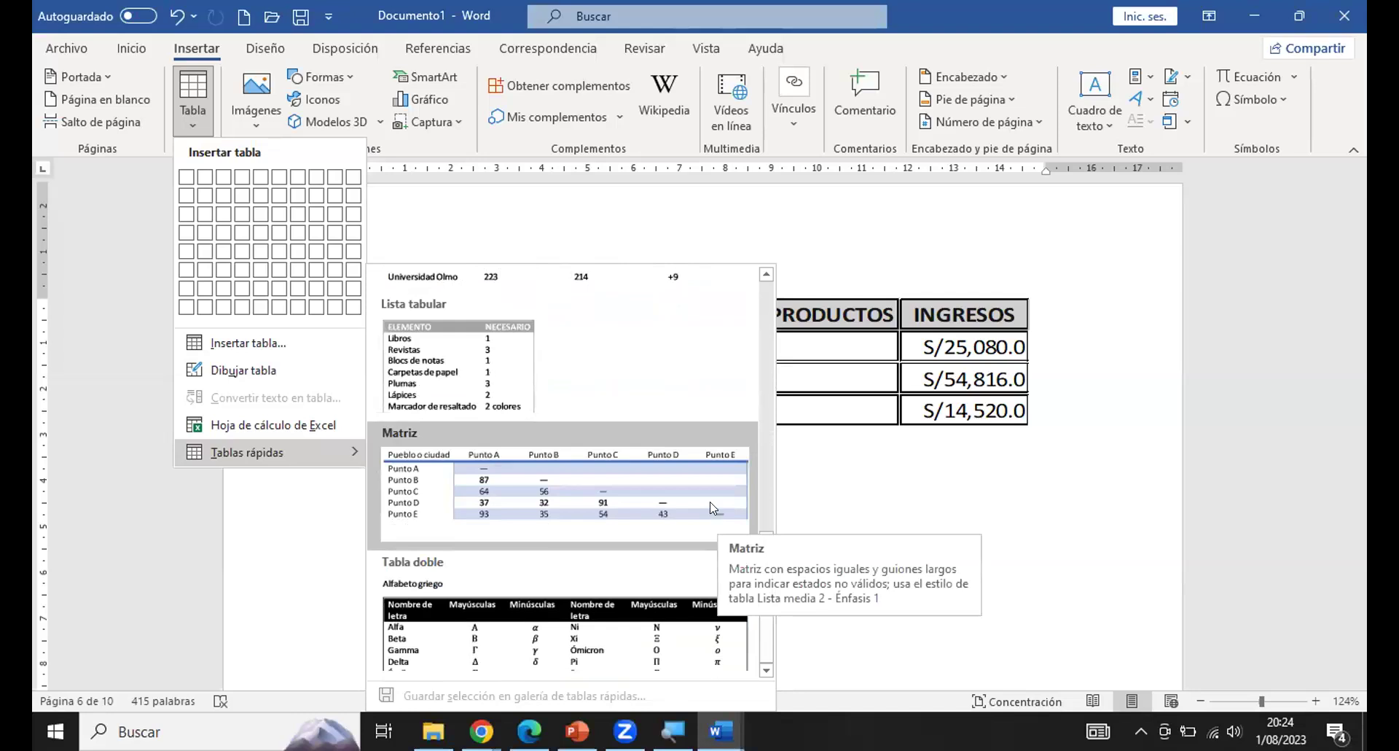
{"action": "scroll", "coordinate": [710, 503], "scroll_direction": "up", "scroll_amount": 10}
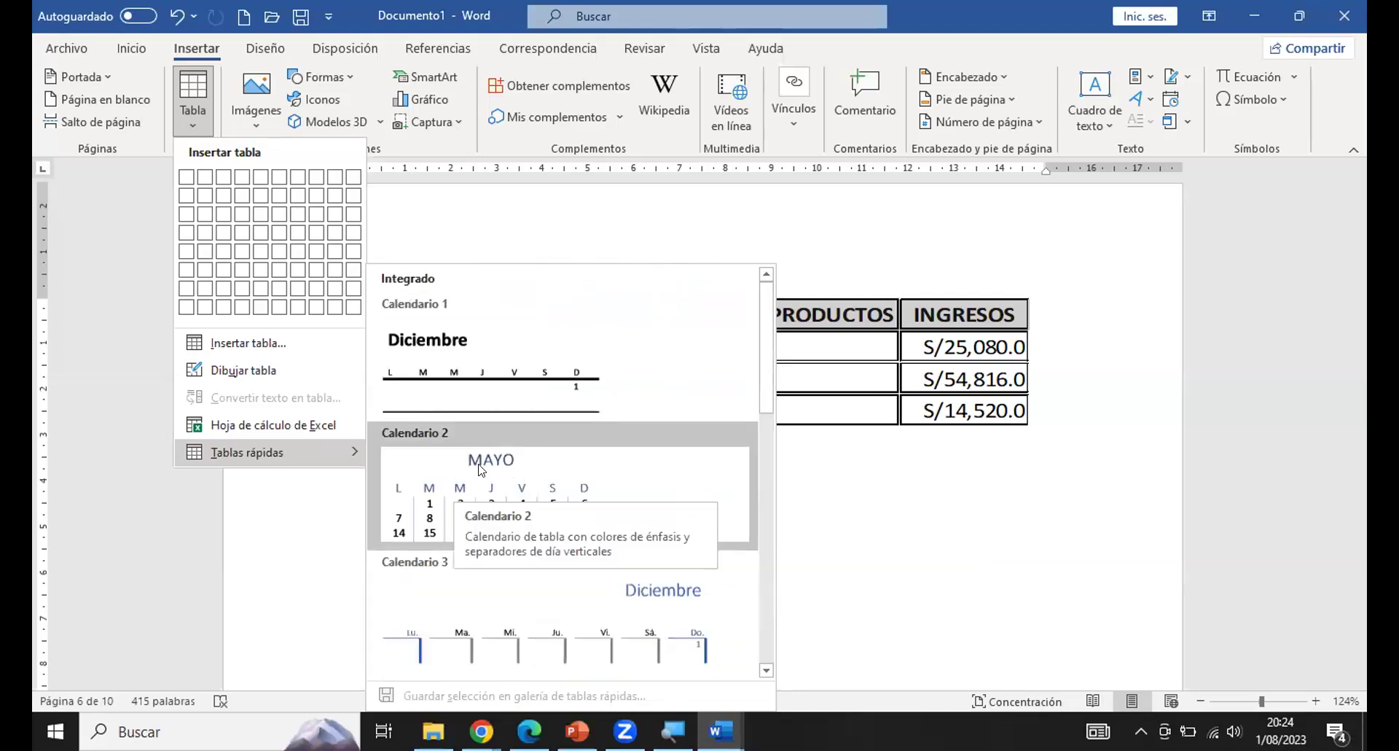
{"action": "key", "text": "Escape"}
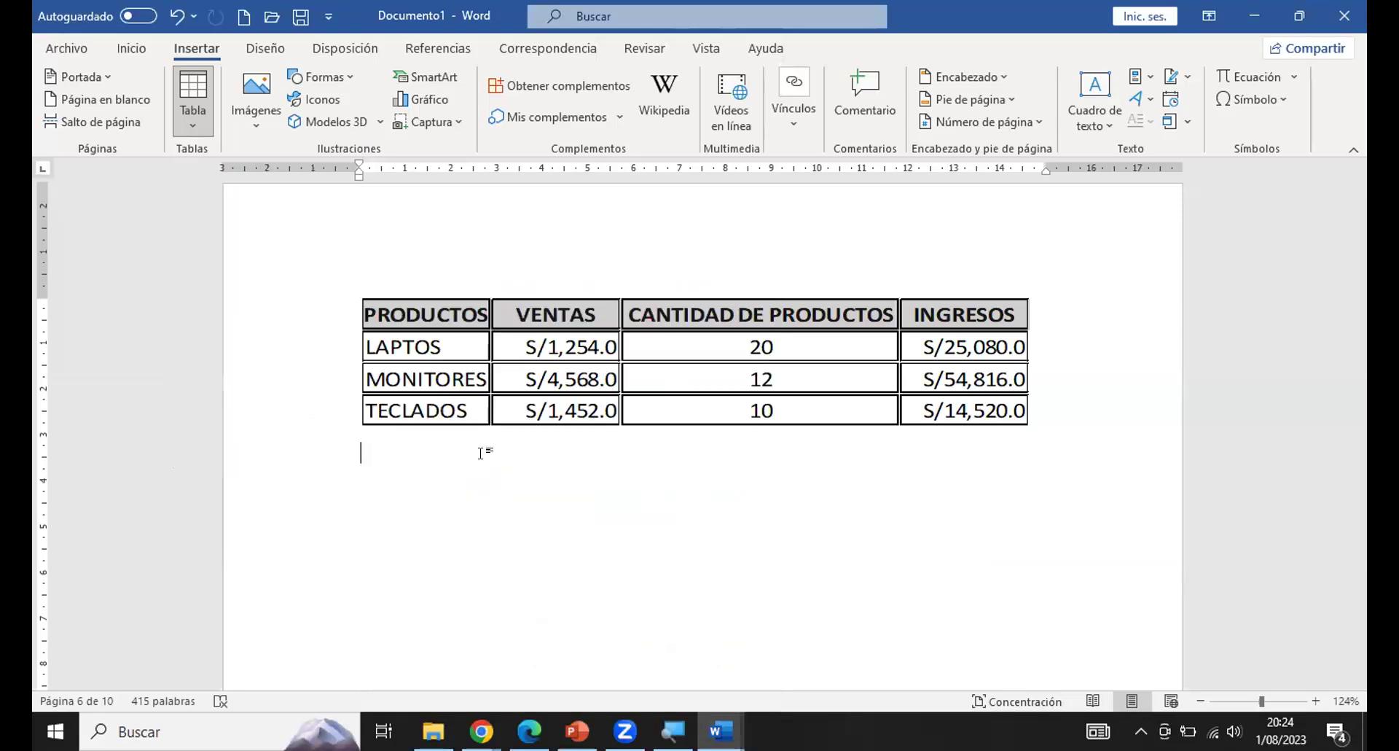
{"action": "scroll", "coordinate": [474, 453], "scroll_direction": "down", "scroll_amount": 1}
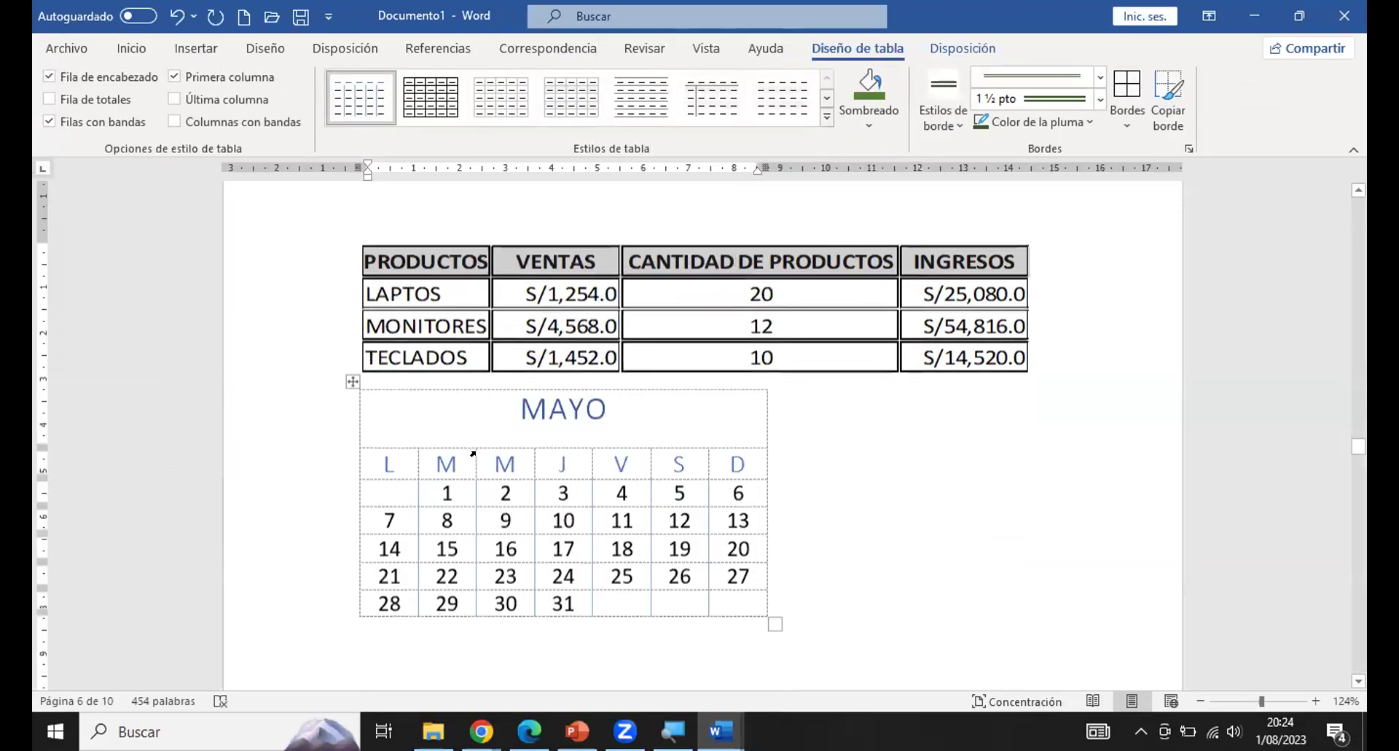
{"action": "scroll", "coordinate": [473, 453], "scroll_direction": "down", "scroll_amount": 1}
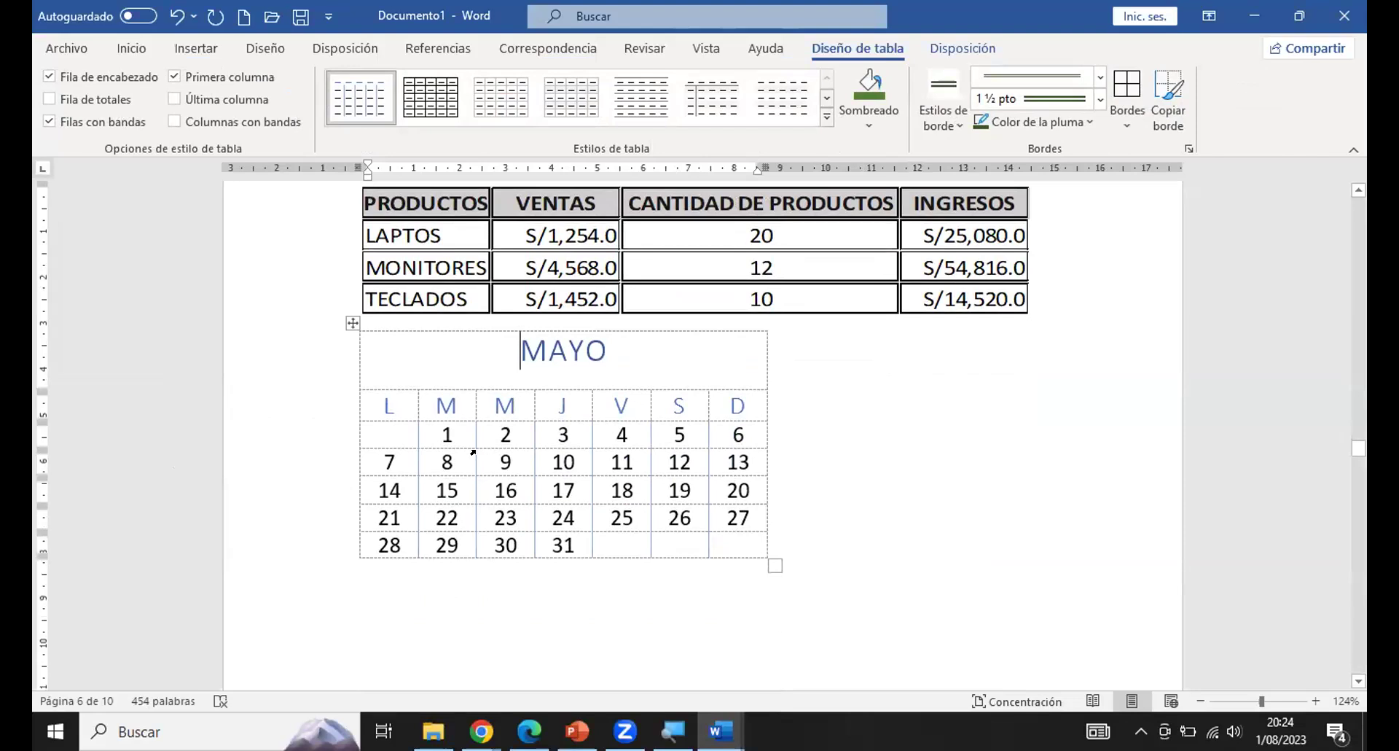
{"action": "key", "text": "ctrl+End"}
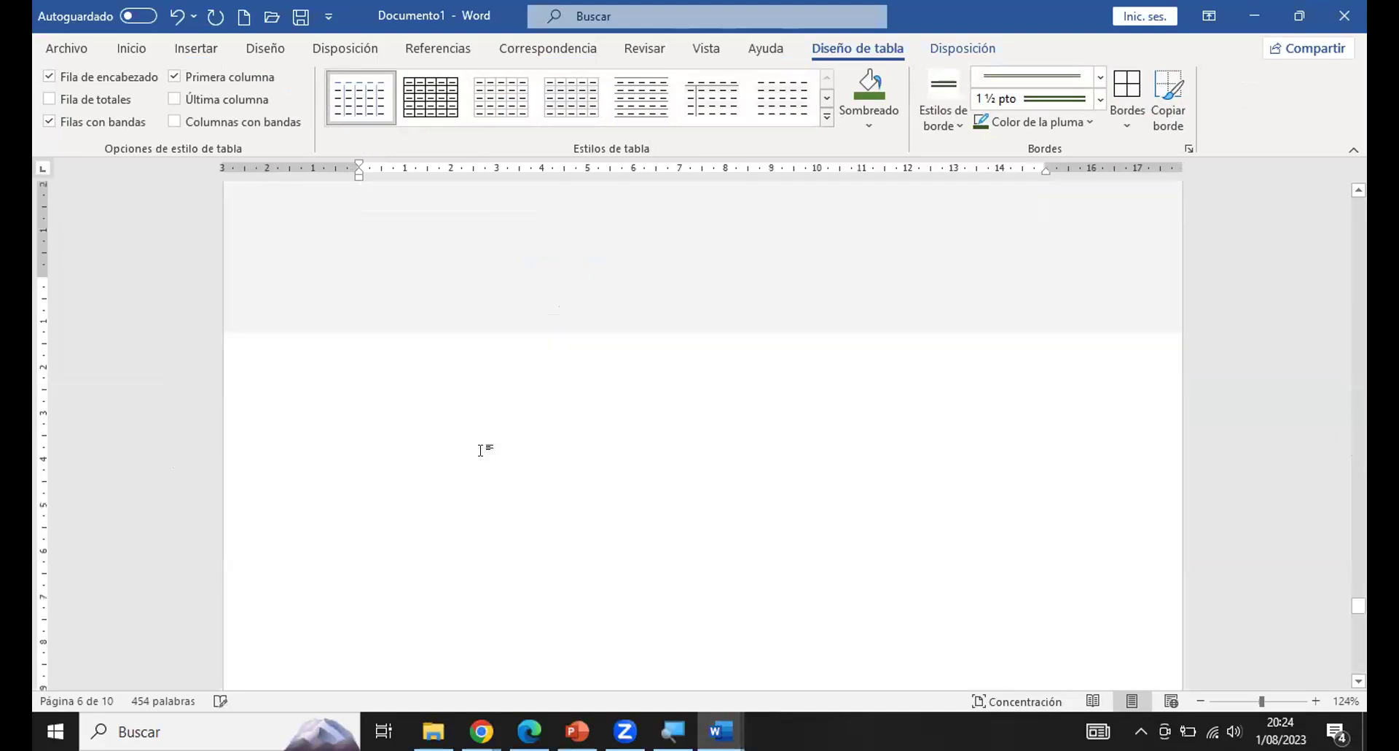
{"action": "scroll", "coordinate": [481, 450], "scroll_direction": "up", "scroll_amount": 3}
{"action": "scroll", "coordinate": [481, 450], "scroll_direction": "up", "scroll_amount": 10}
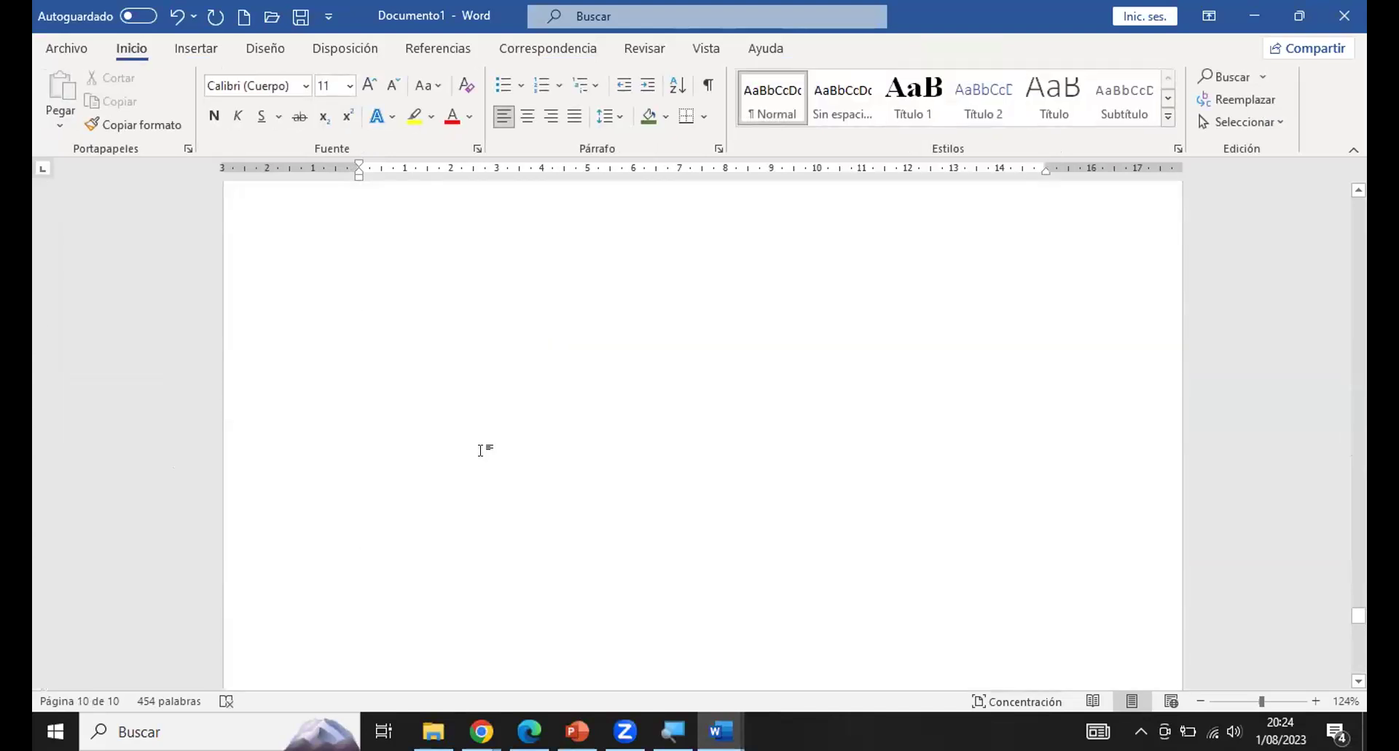
{"action": "scroll", "coordinate": [481, 450], "scroll_direction": "up", "scroll_amount": 10}
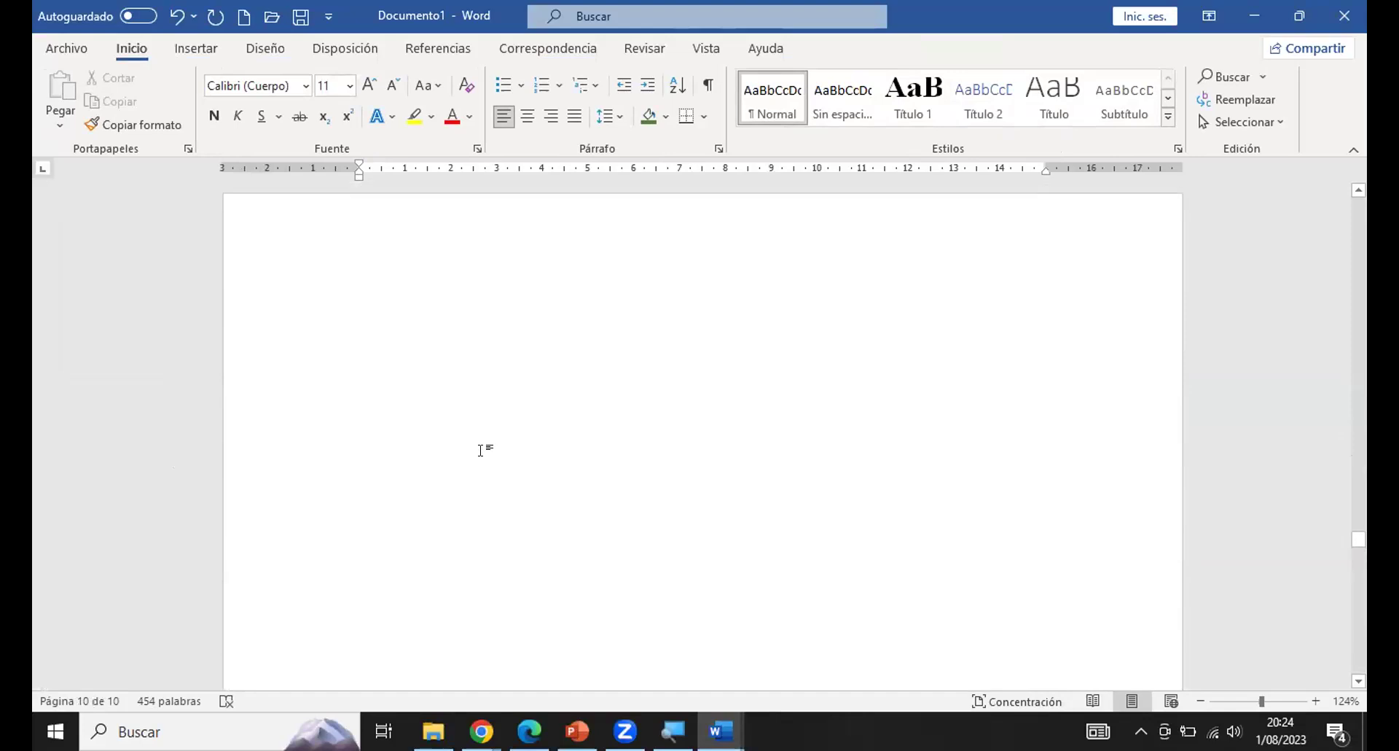
{"action": "scroll", "coordinate": [481, 451], "scroll_direction": "up", "scroll_amount": 10}
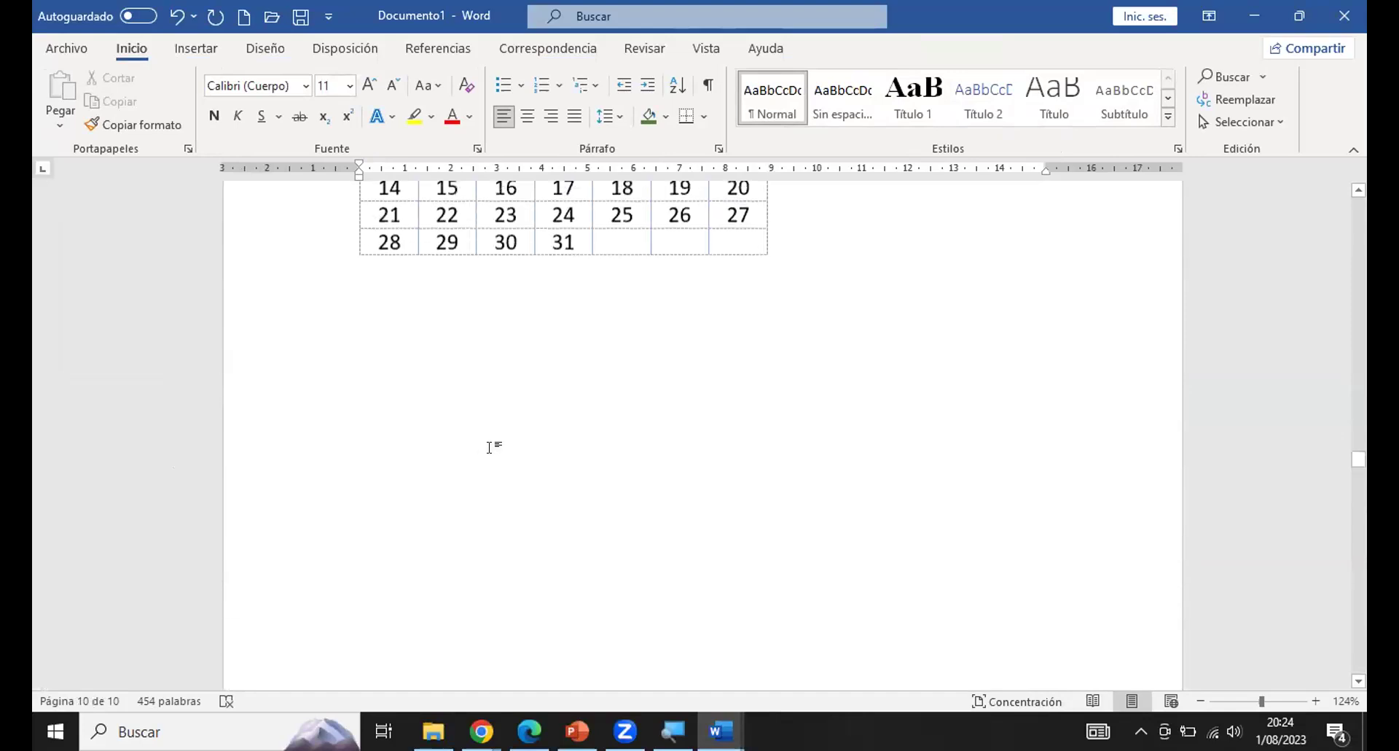
Show the navigation pane and go to the page that holds the MAYO calendar.
{"action": "left_click", "coordinate": [705, 47]}
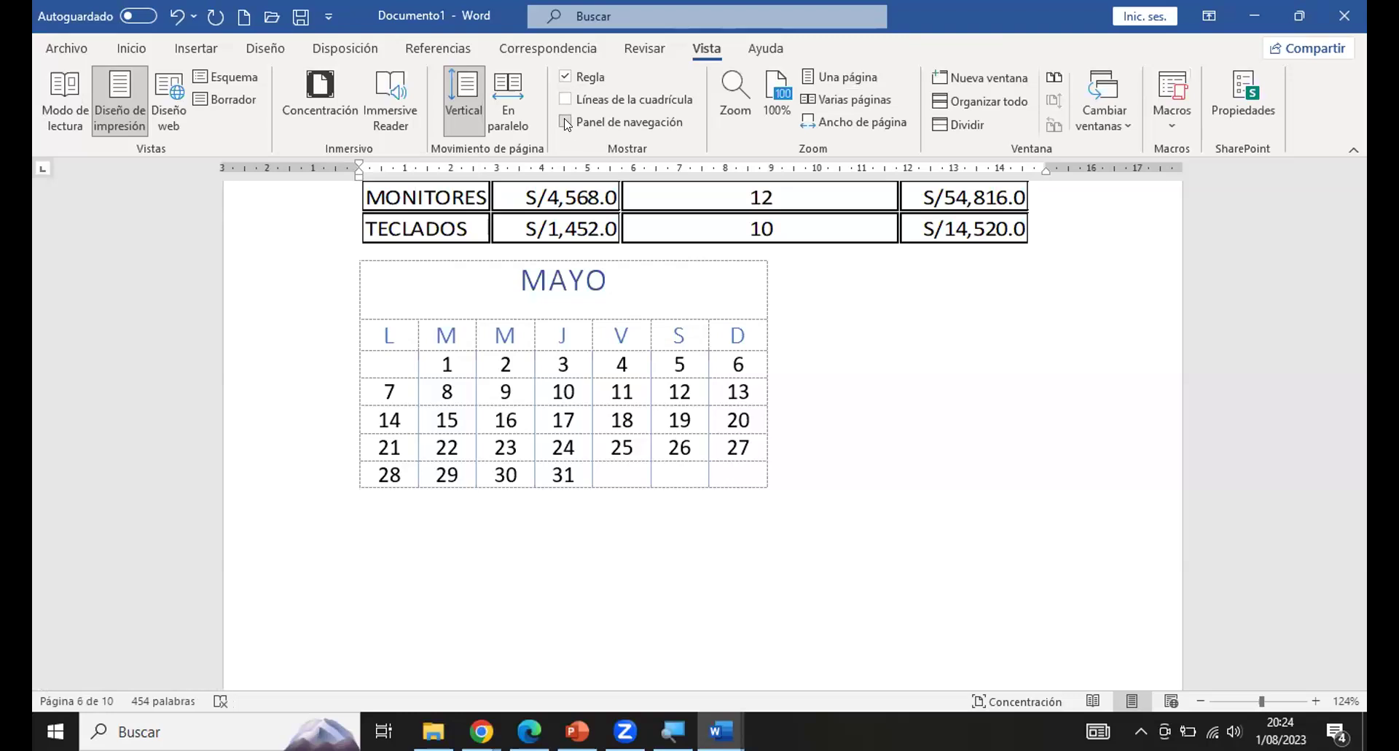
{"action": "left_click", "coordinate": [565, 123]}
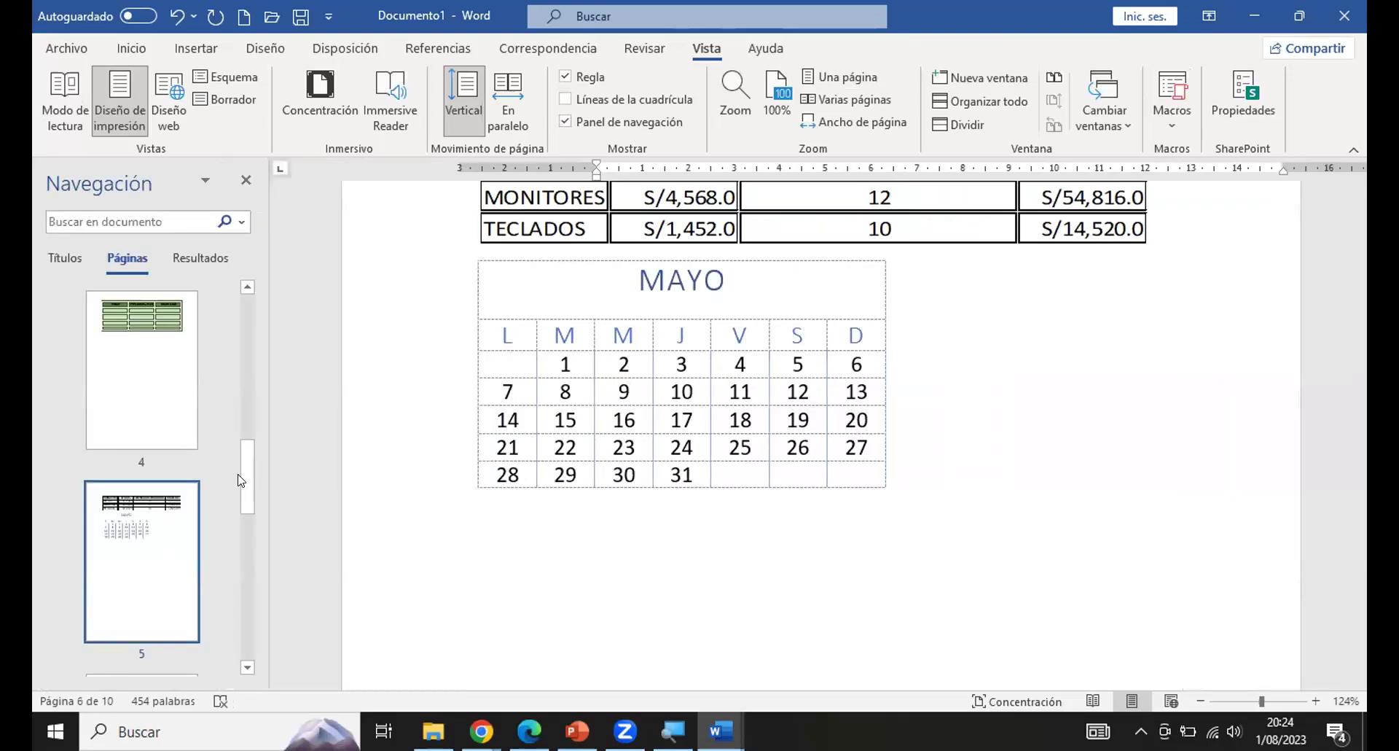
{"action": "left_click", "coordinate": [178, 474]}
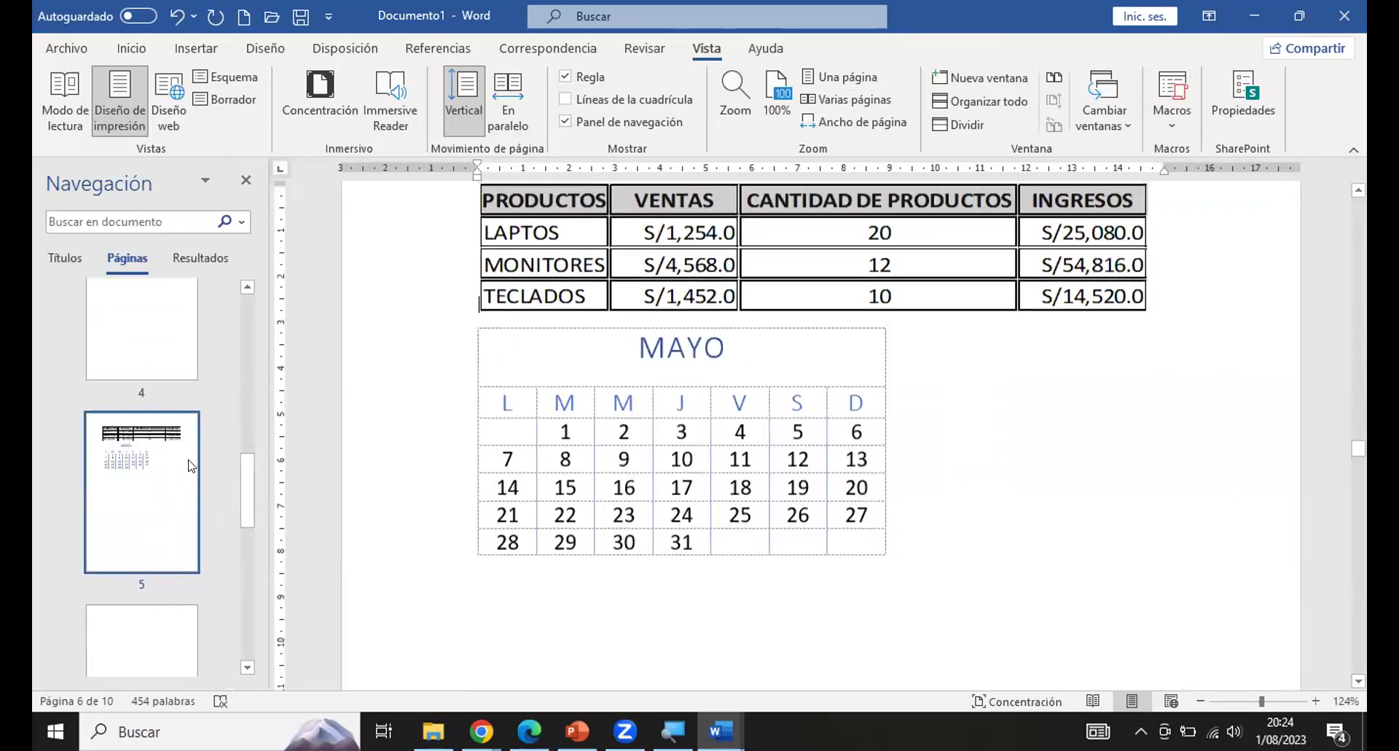
Set the pen colour to theme blue and paint a 1 ½ pt double border along the calendar's upper edge.
{"action": "left_click", "coordinate": [736, 435]}
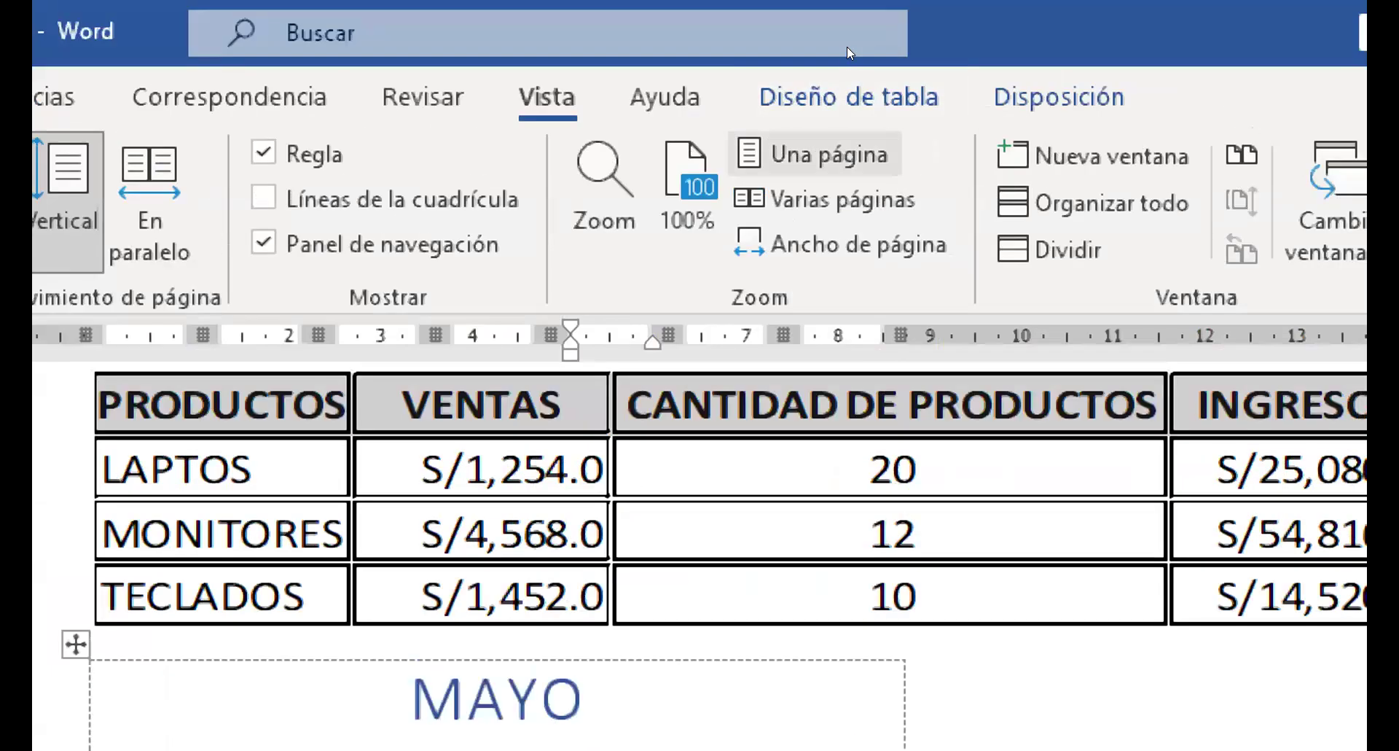
{"action": "left_click", "coordinate": [860, 48]}
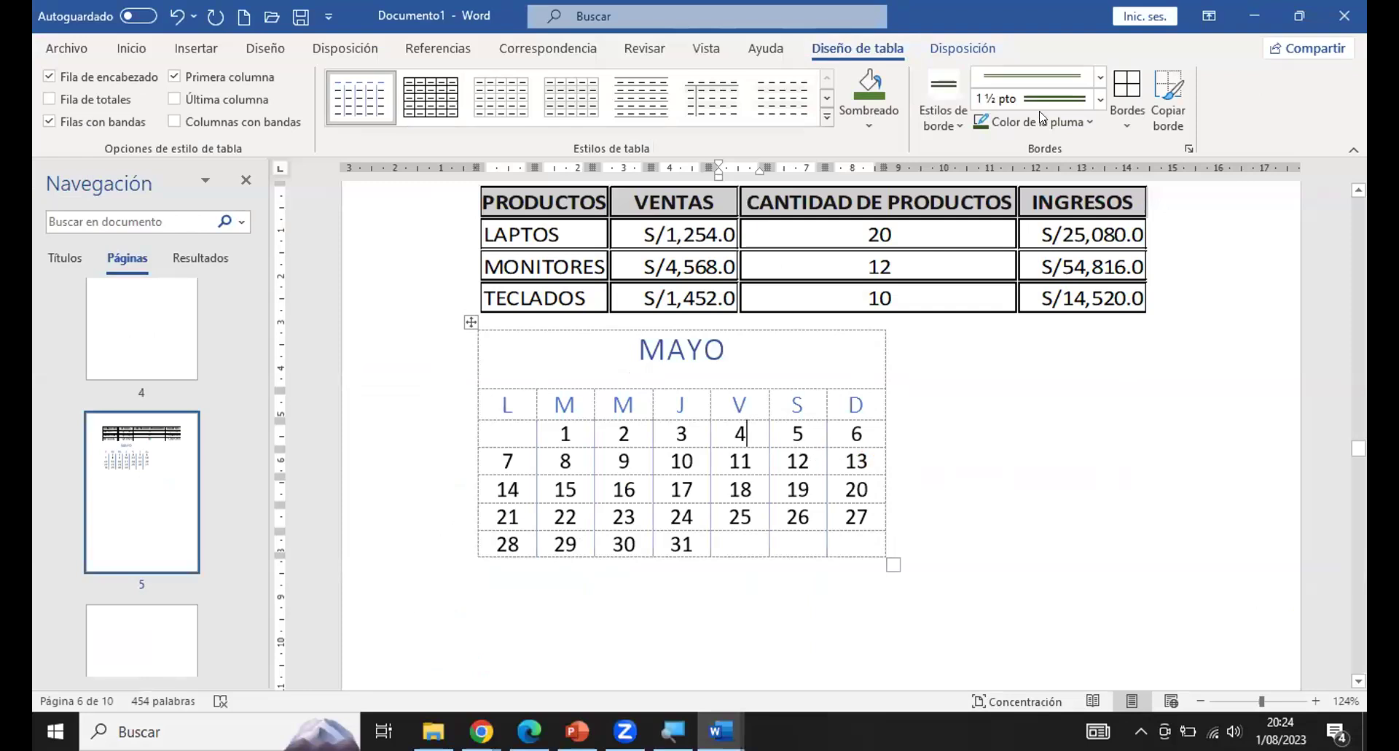
{"action": "left_click", "coordinate": [1082, 124]}
{"action": "left_click", "coordinate": [1045, 202]}
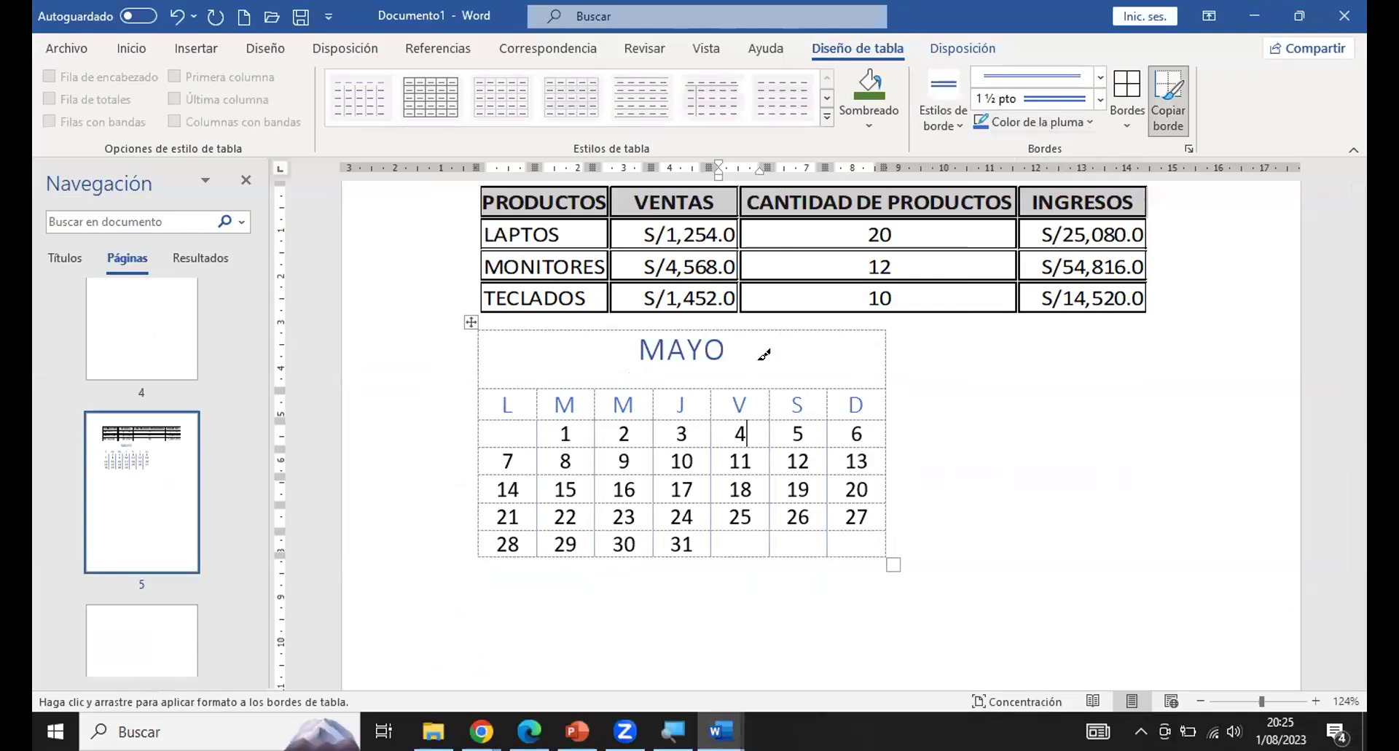
{"action": "left_click", "coordinate": [655, 318]}
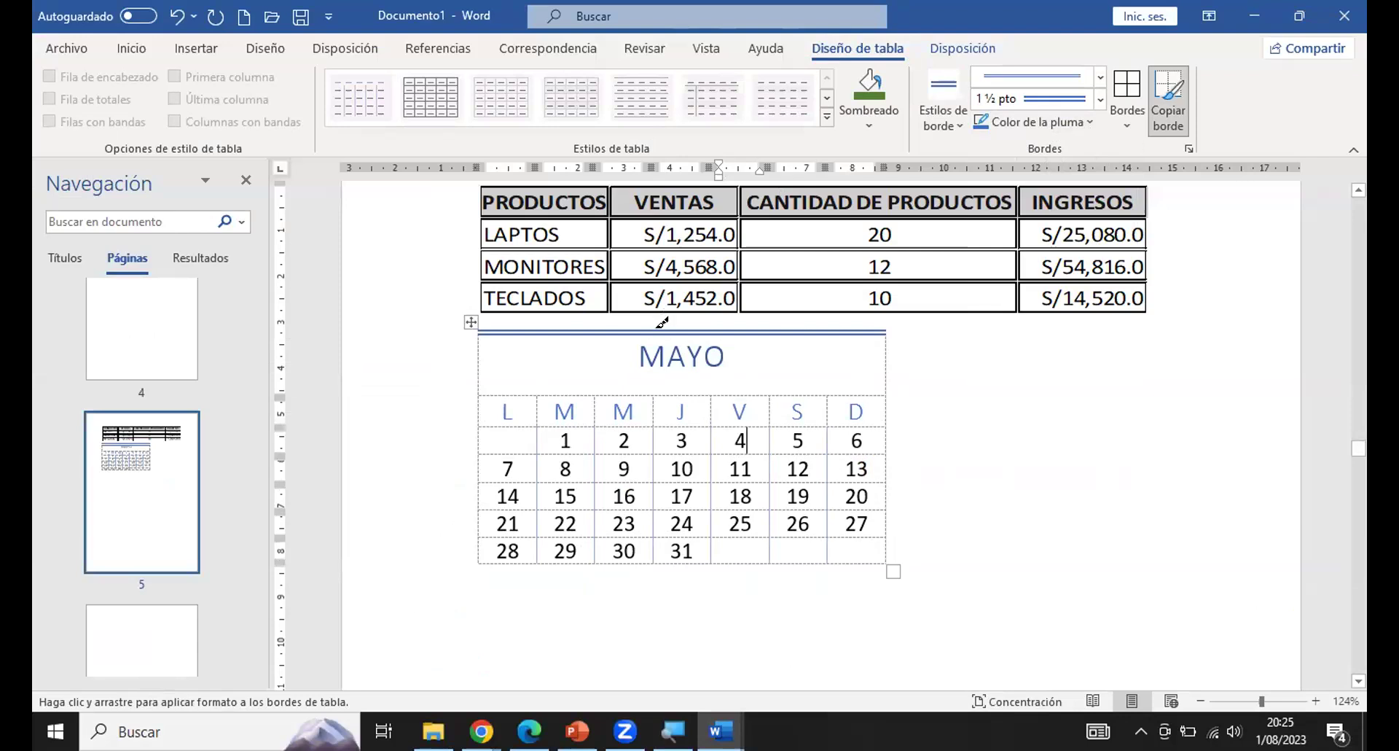
Paint the blue double border on the left and right edges of the calendar's MAYO heading.
{"action": "left_click", "coordinate": [1090, 124]}
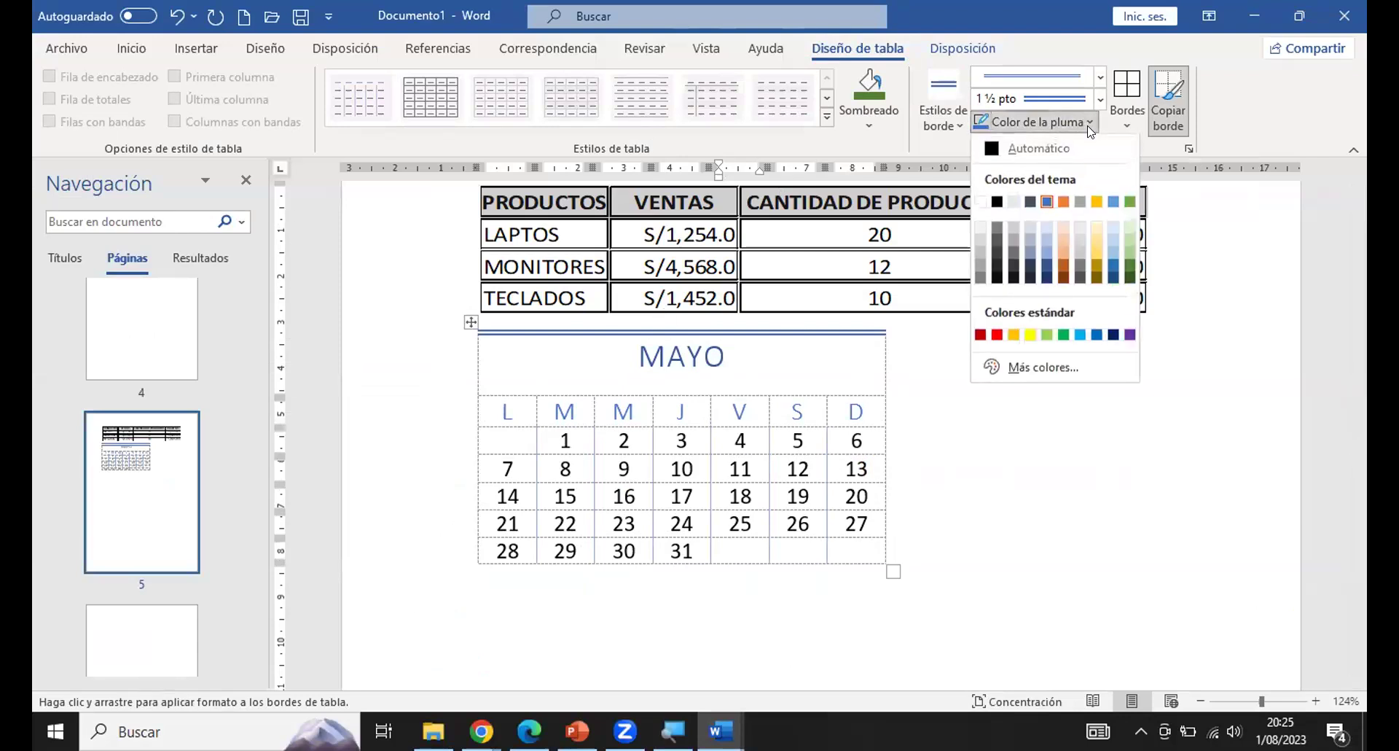
{"action": "left_click", "coordinate": [1089, 124]}
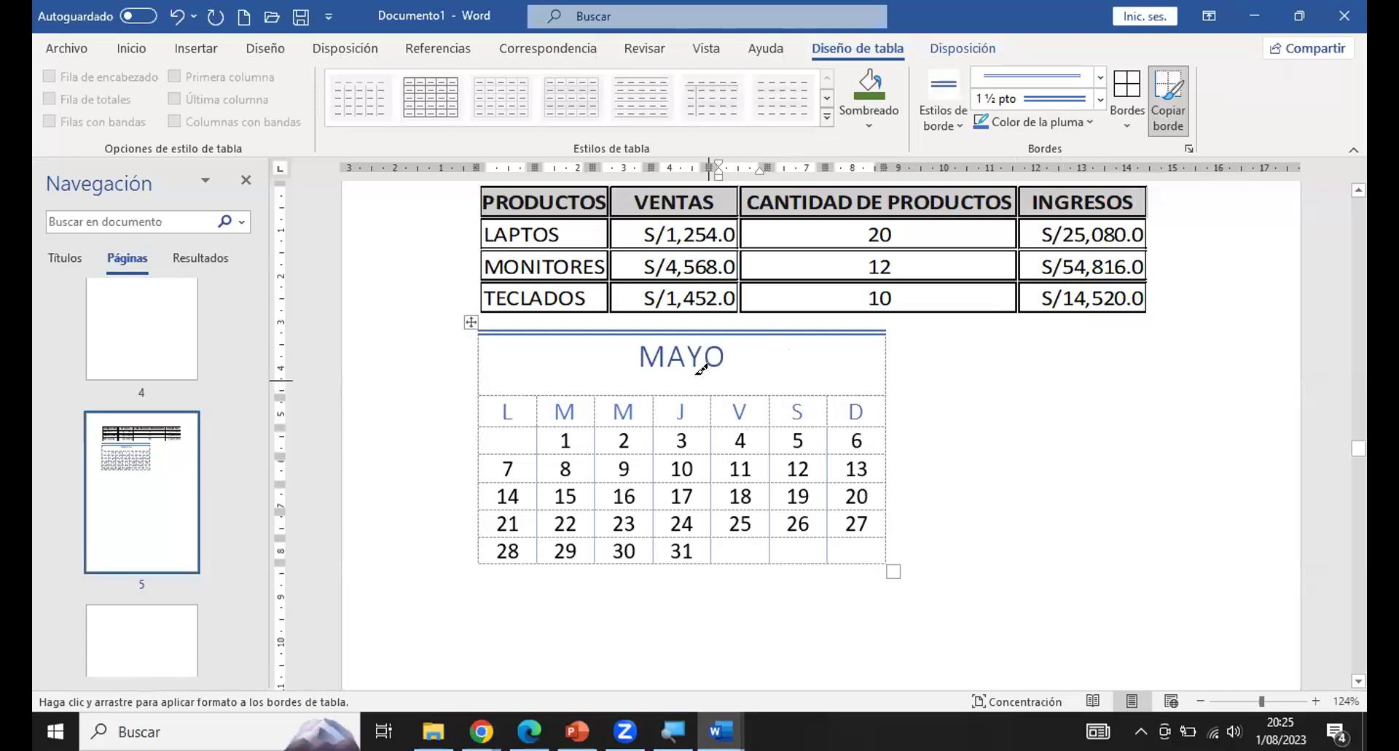
{"action": "left_click", "coordinate": [479, 359]}
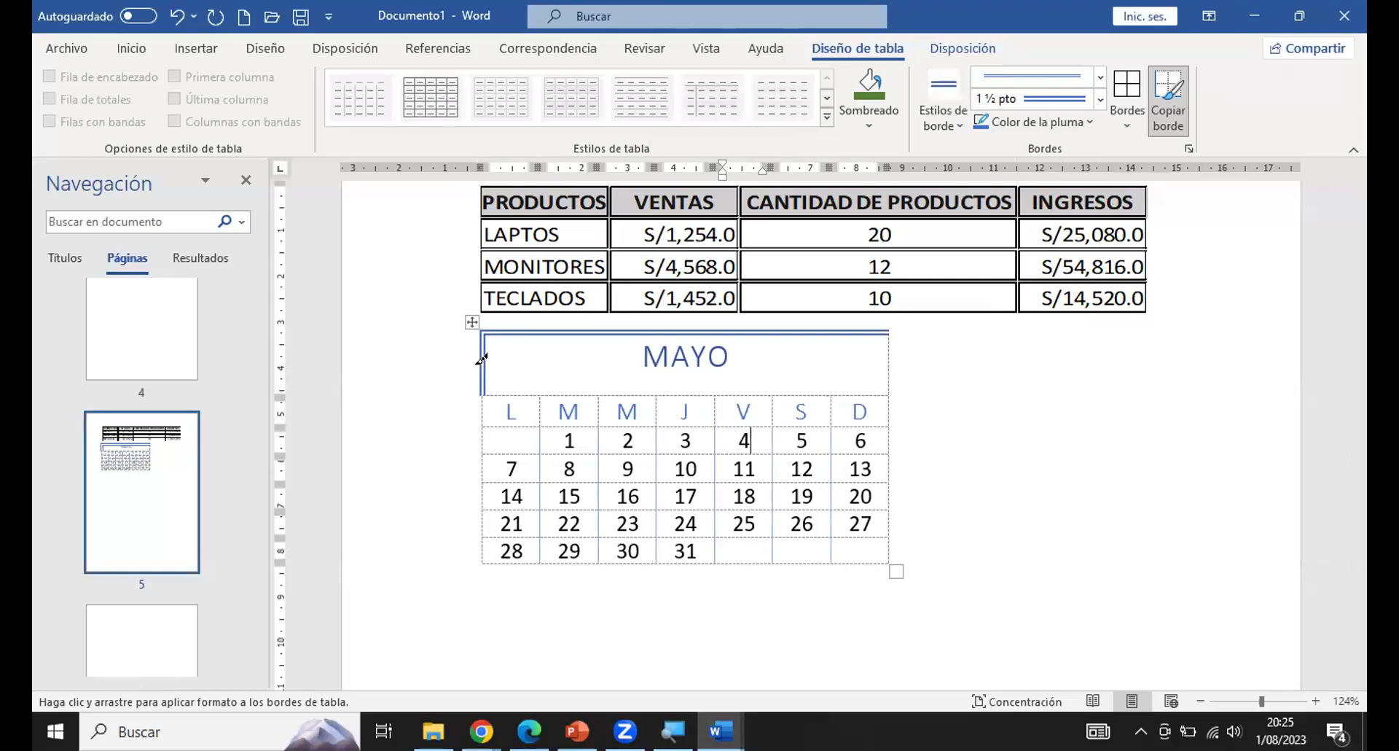
Paint blue double border segments under the MAYO heading, above the L, first M and J day columns.
{"action": "left_click", "coordinate": [716, 379]}
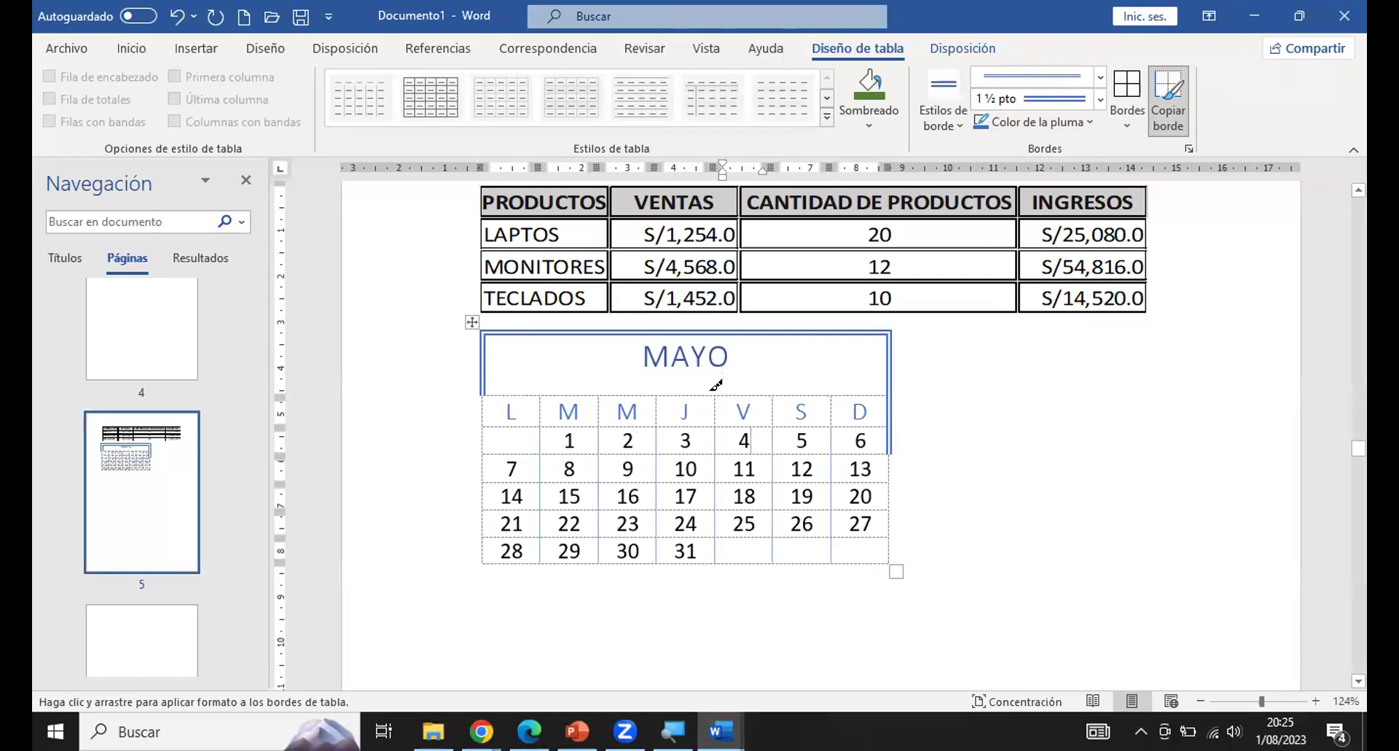
{"action": "left_click", "coordinate": [700, 386]}
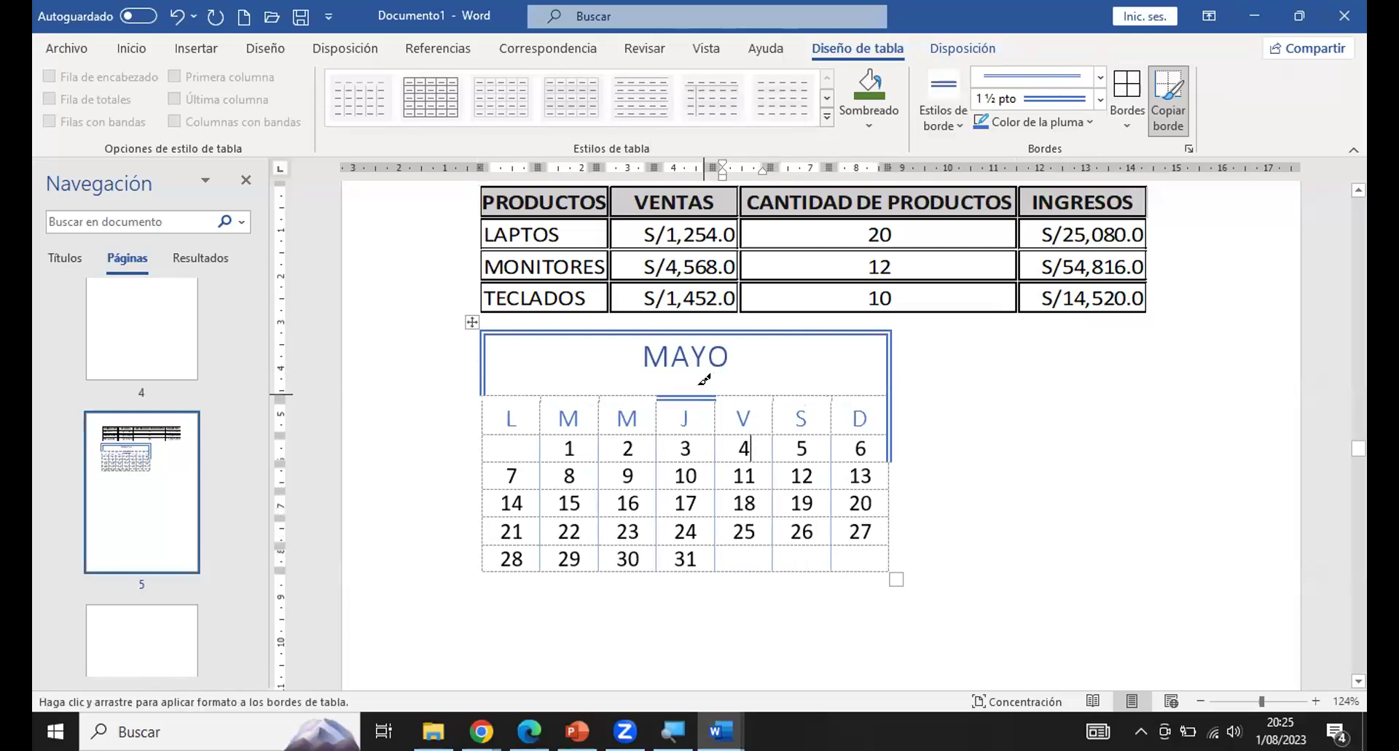
{"action": "left_click", "coordinate": [532, 384]}
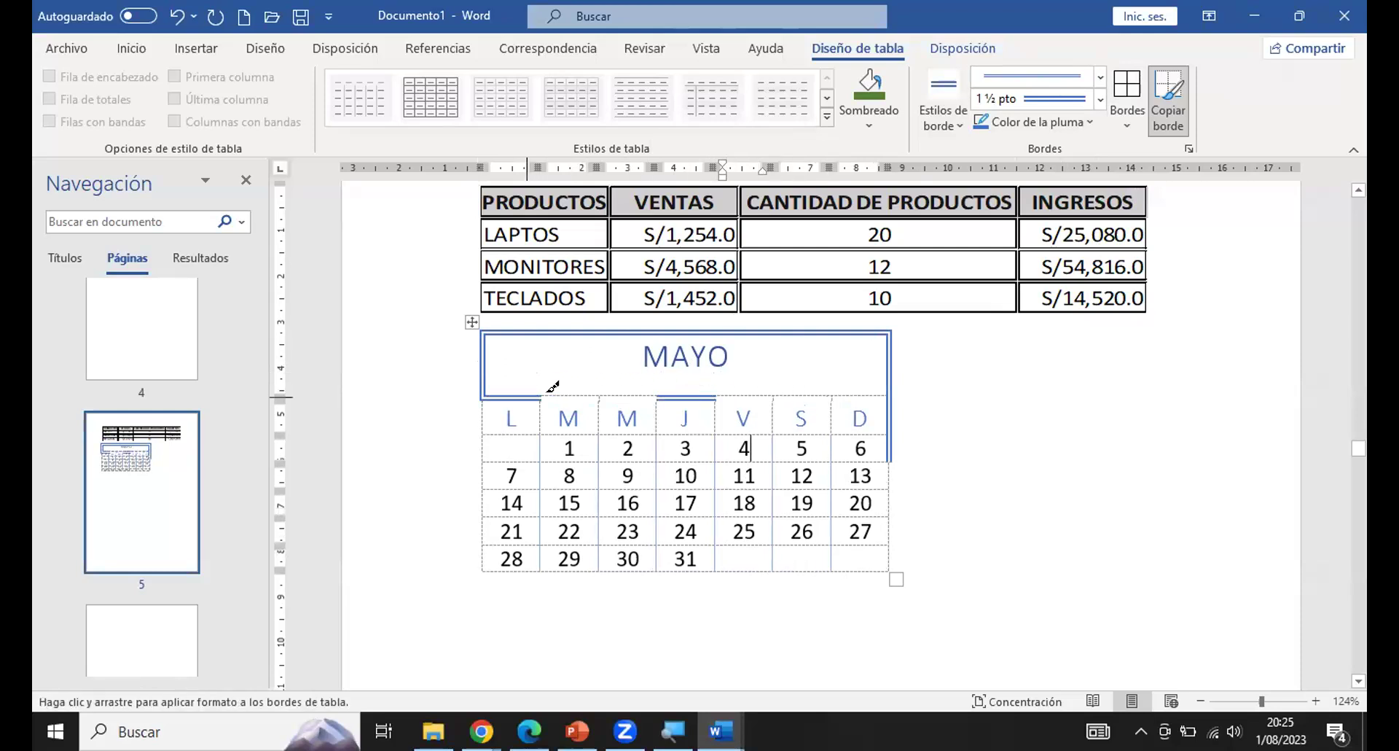
{"action": "left_click", "coordinate": [561, 382]}
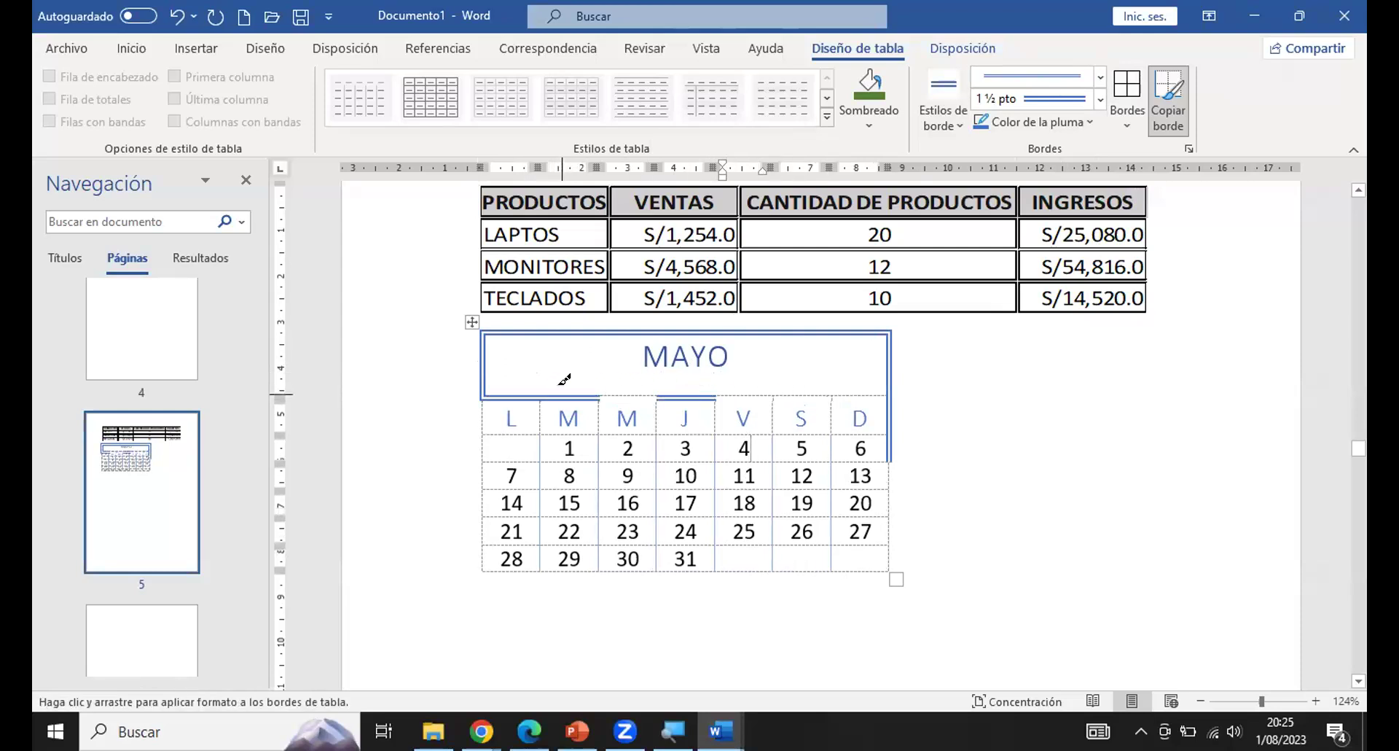
Extend the blue double border down the calendar's left edge to the last row and stop border painting.
{"action": "left_click", "coordinate": [482, 410]}
{"action": "left_click", "coordinate": [480, 447]}
{"action": "left_click_drag", "start_coordinate": [484, 457], "coordinate": [484, 567]}
{"action": "key", "text": "Escape"}
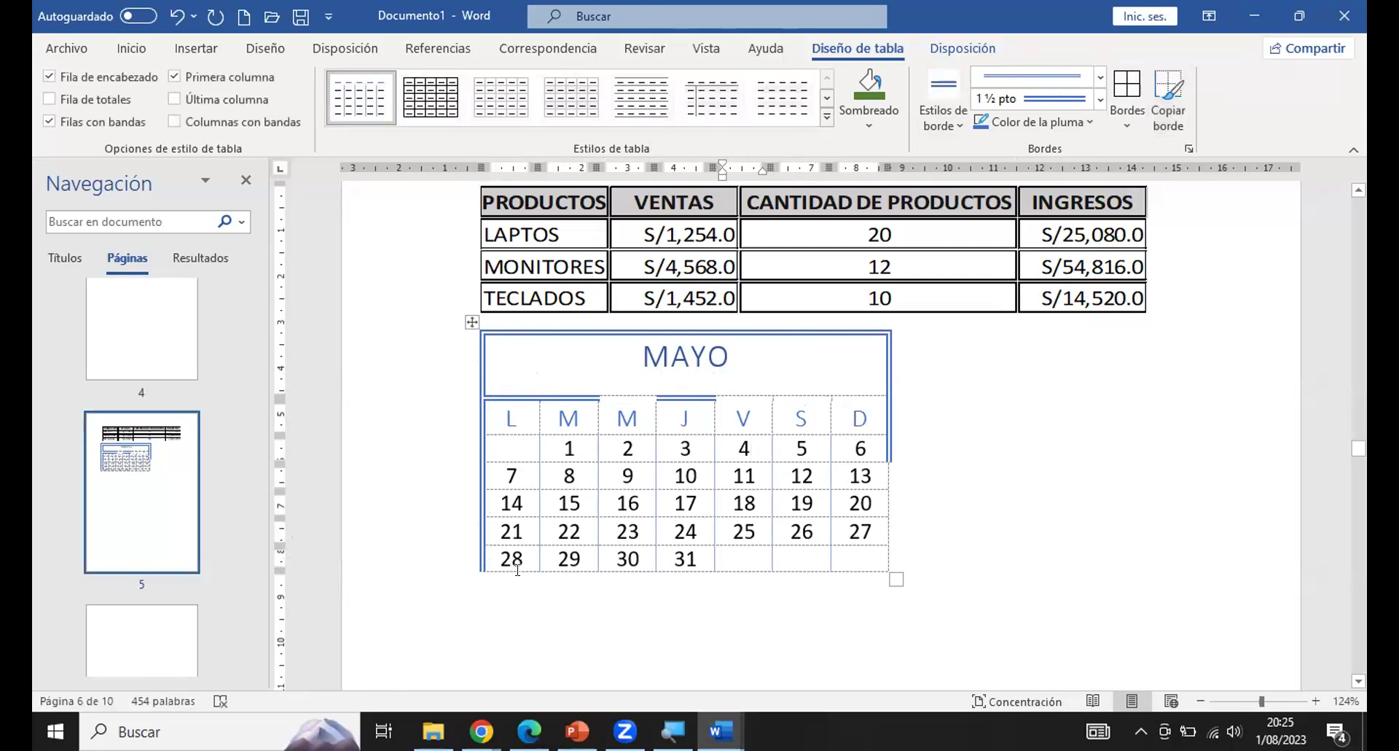
Resume border painting with the blue 1 ½ pt double line and outline the calendar's 13 cell on all sides.
{"action": "left_click", "coordinate": [720, 530]}
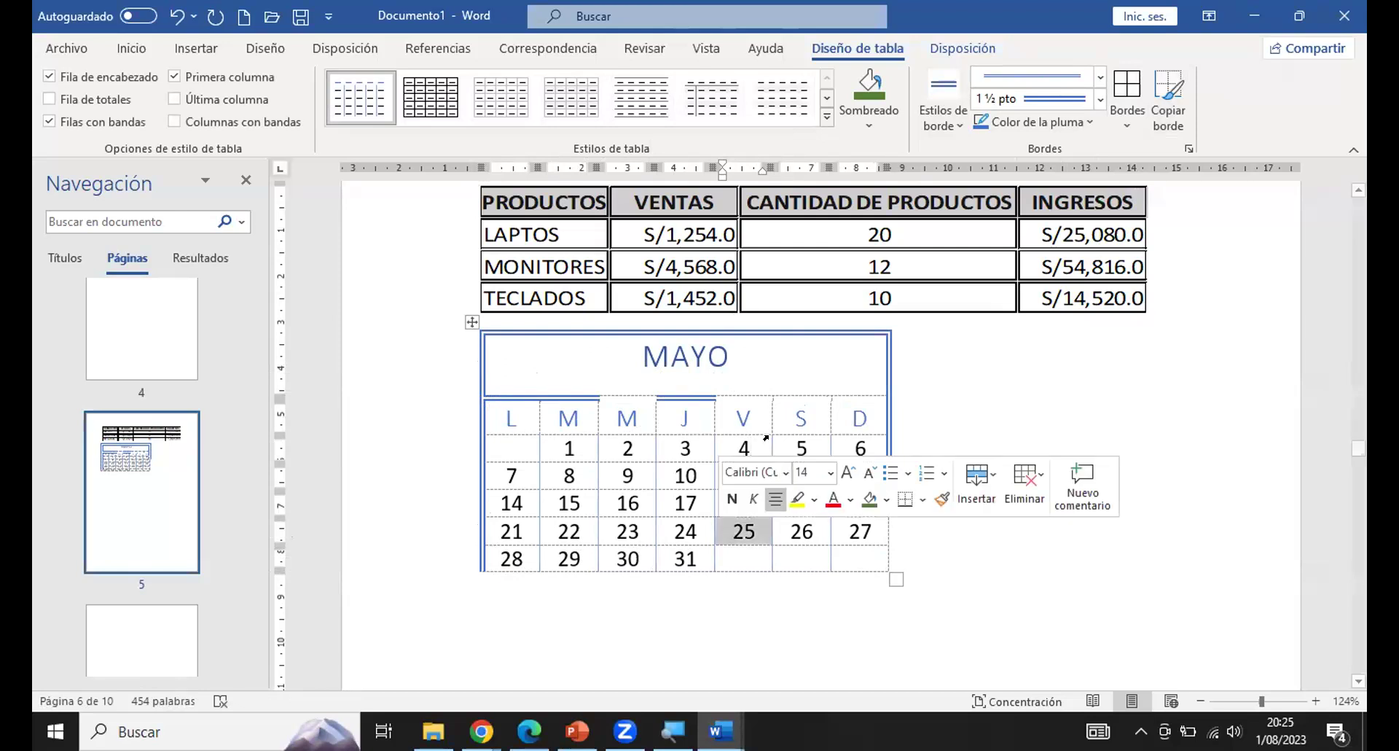
{"action": "left_click", "coordinate": [1091, 121]}
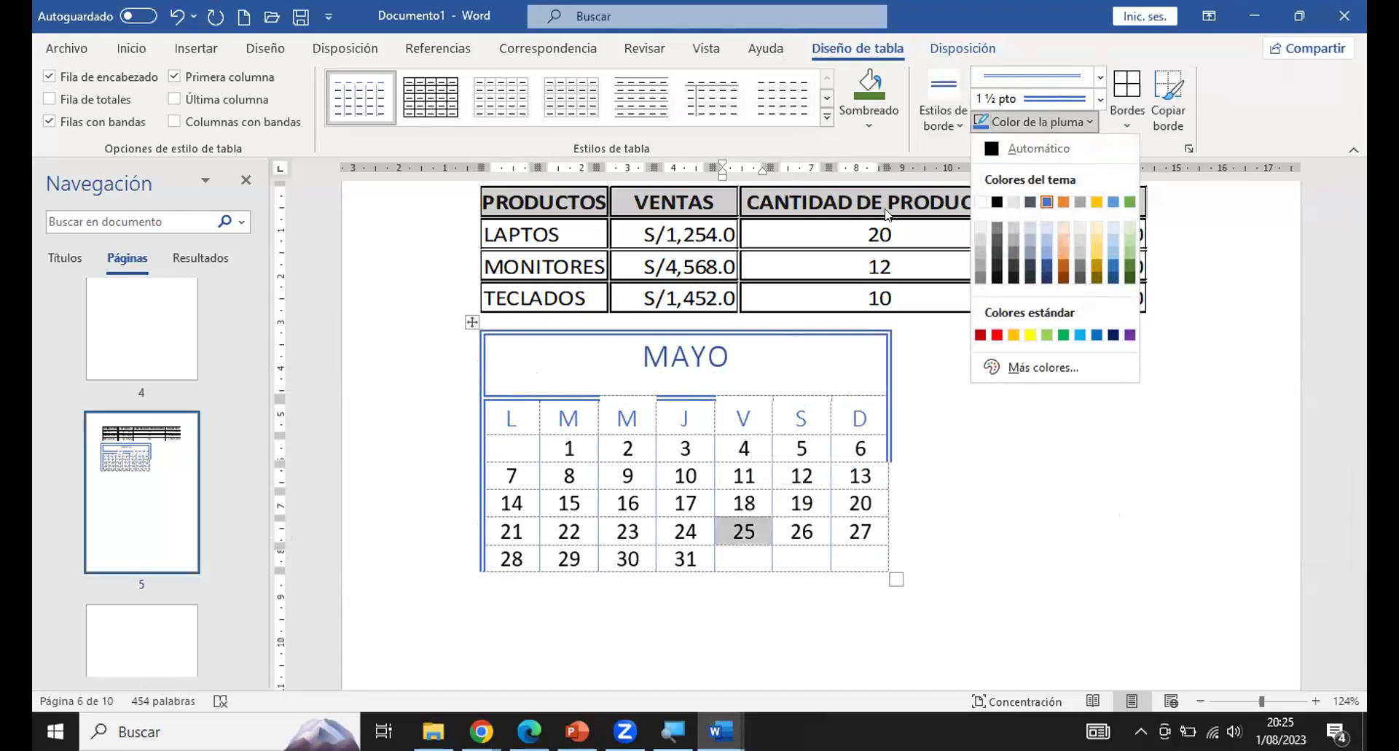
{"action": "left_click", "coordinate": [1000, 122]}
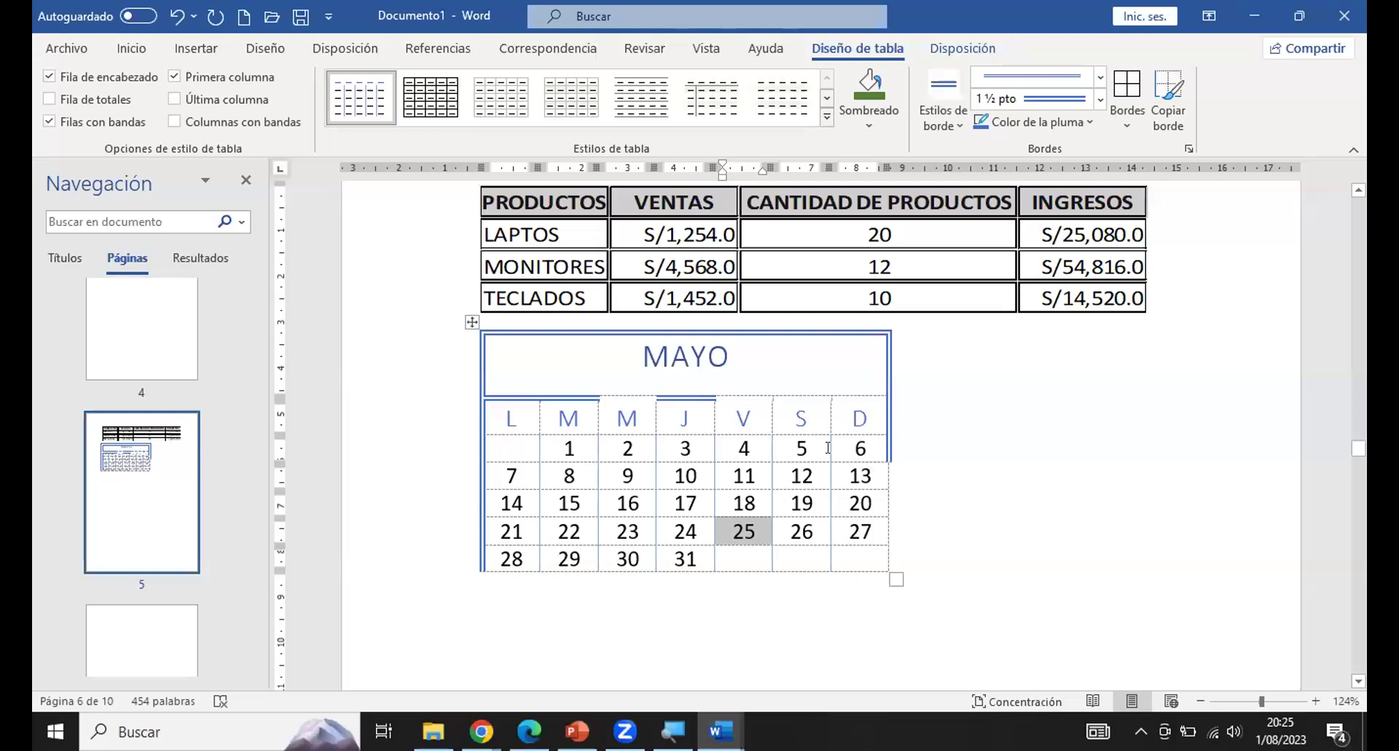
{"action": "left_click", "coordinate": [981, 122]}
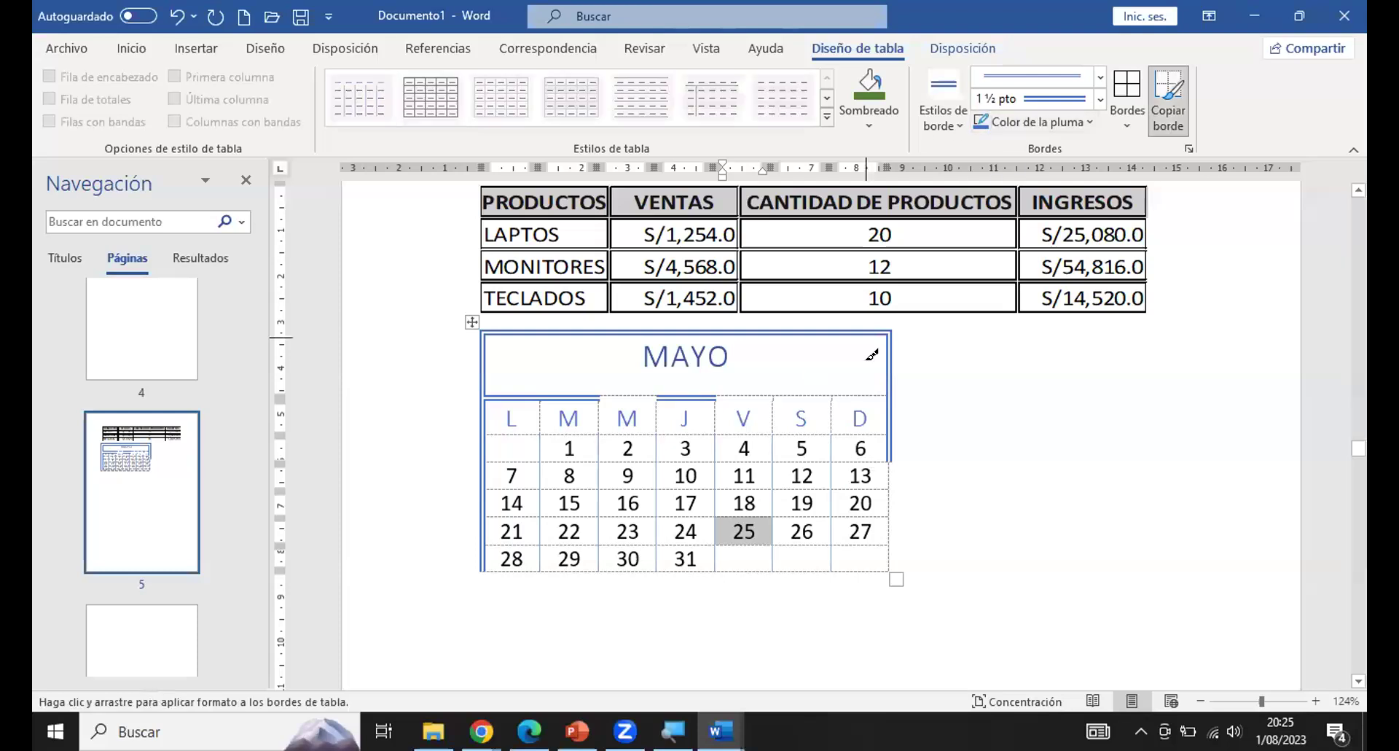
{"action": "left_click", "coordinate": [890, 478]}
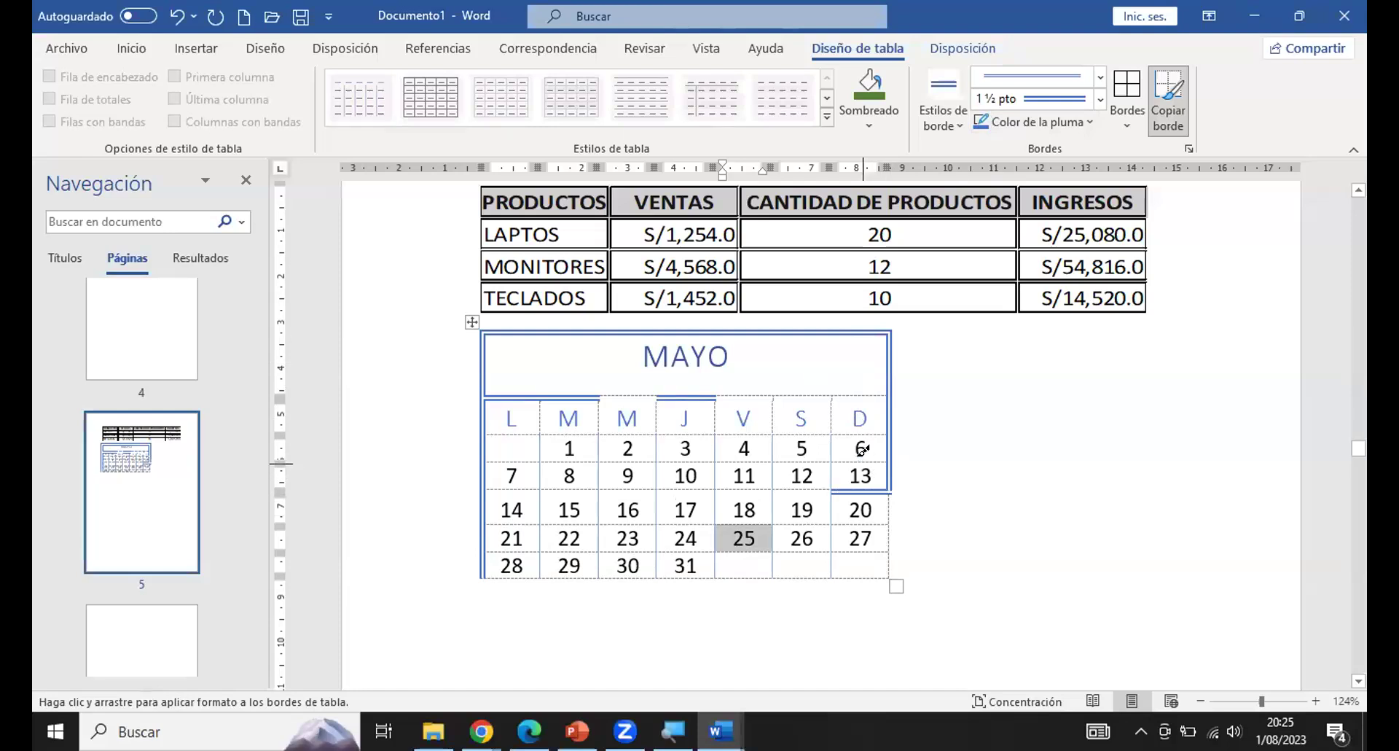
{"action": "left_click", "coordinate": [860, 458]}
{"action": "left_click", "coordinate": [832, 472]}
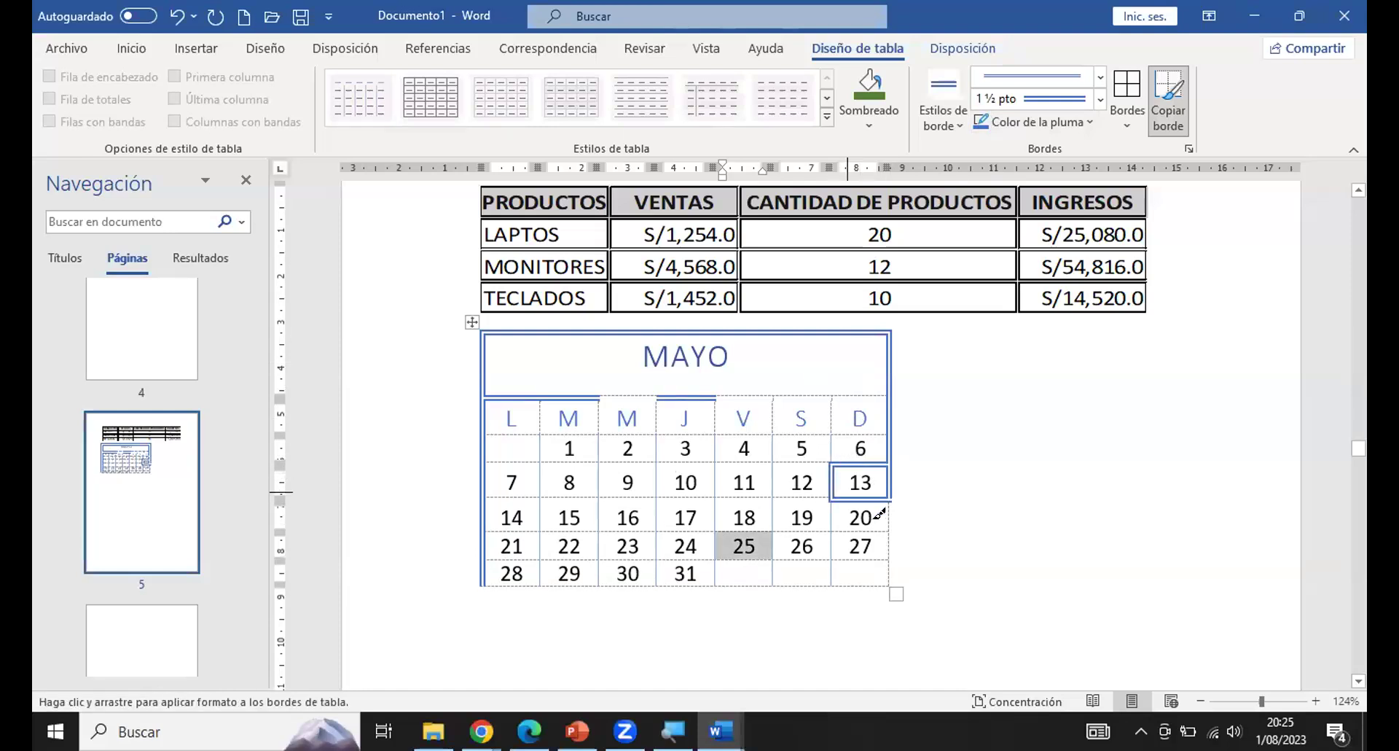
Extend the blue double border down the calendar's right edge from the 20 cell to the last row, and stop border painting.
{"action": "left_click", "coordinate": [887, 519]}
{"action": "mouse_move", "coordinate": [883, 529]}
{"action": "left_mouse_down"}
{"action": "mouse_move", "coordinate": [890, 562]}
{"action": "mouse_move", "coordinate": [865, 576]}
{"action": "left_mouse_up"}
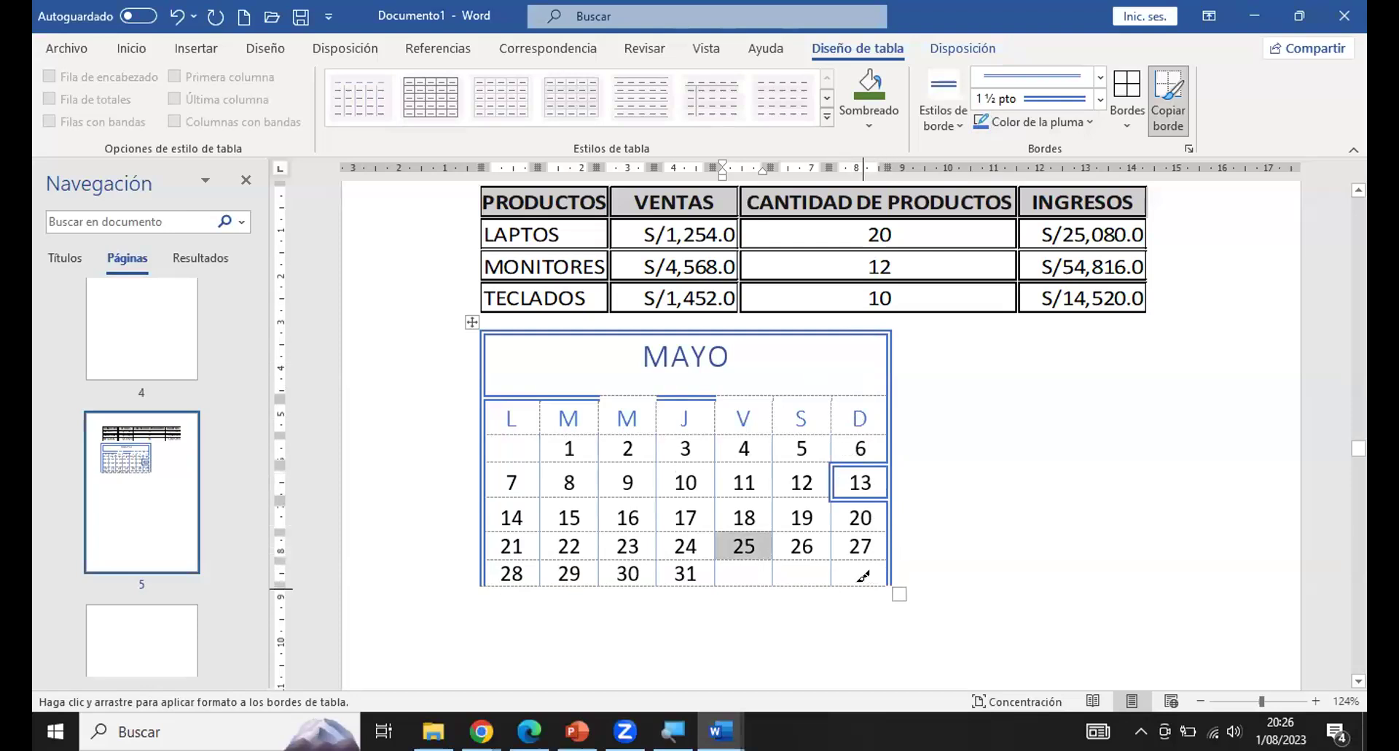
{"action": "key", "text": "Escape"}
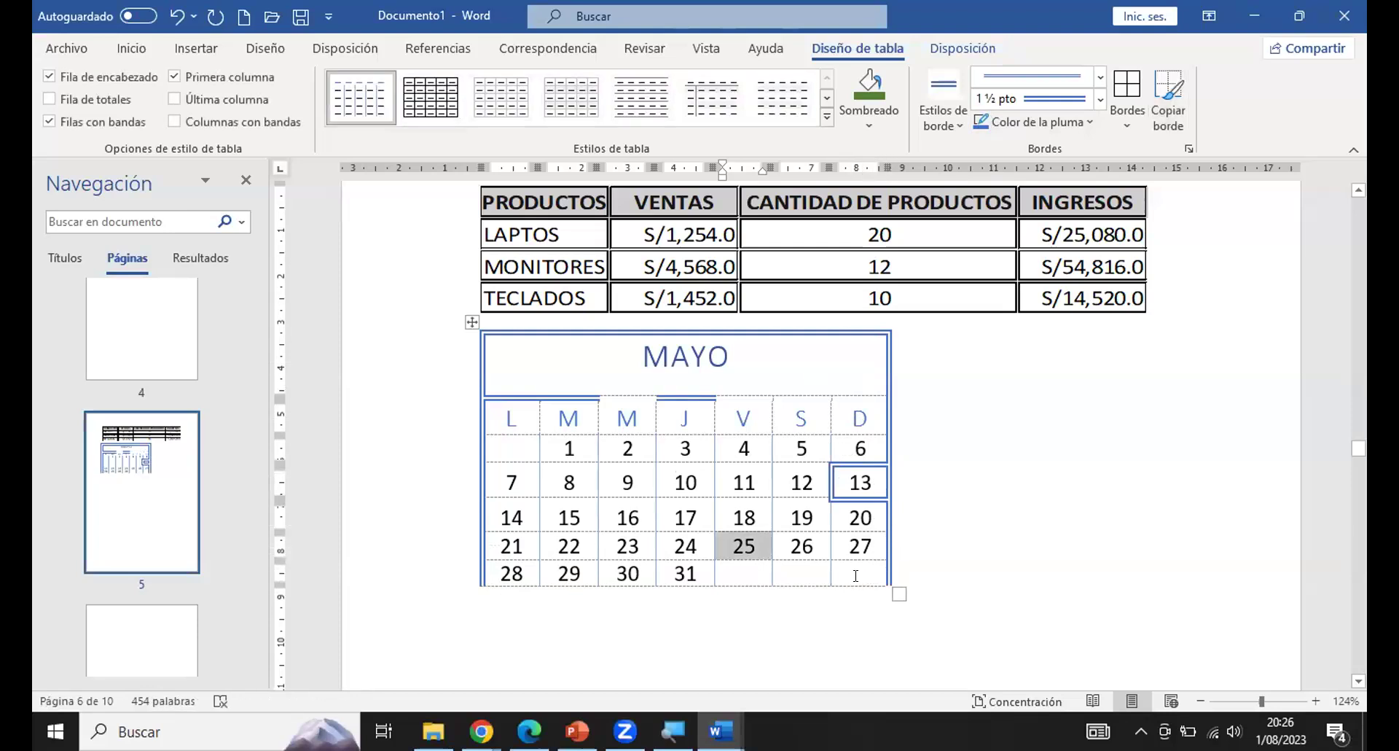
{"action": "left_click", "coordinate": [856, 575]}
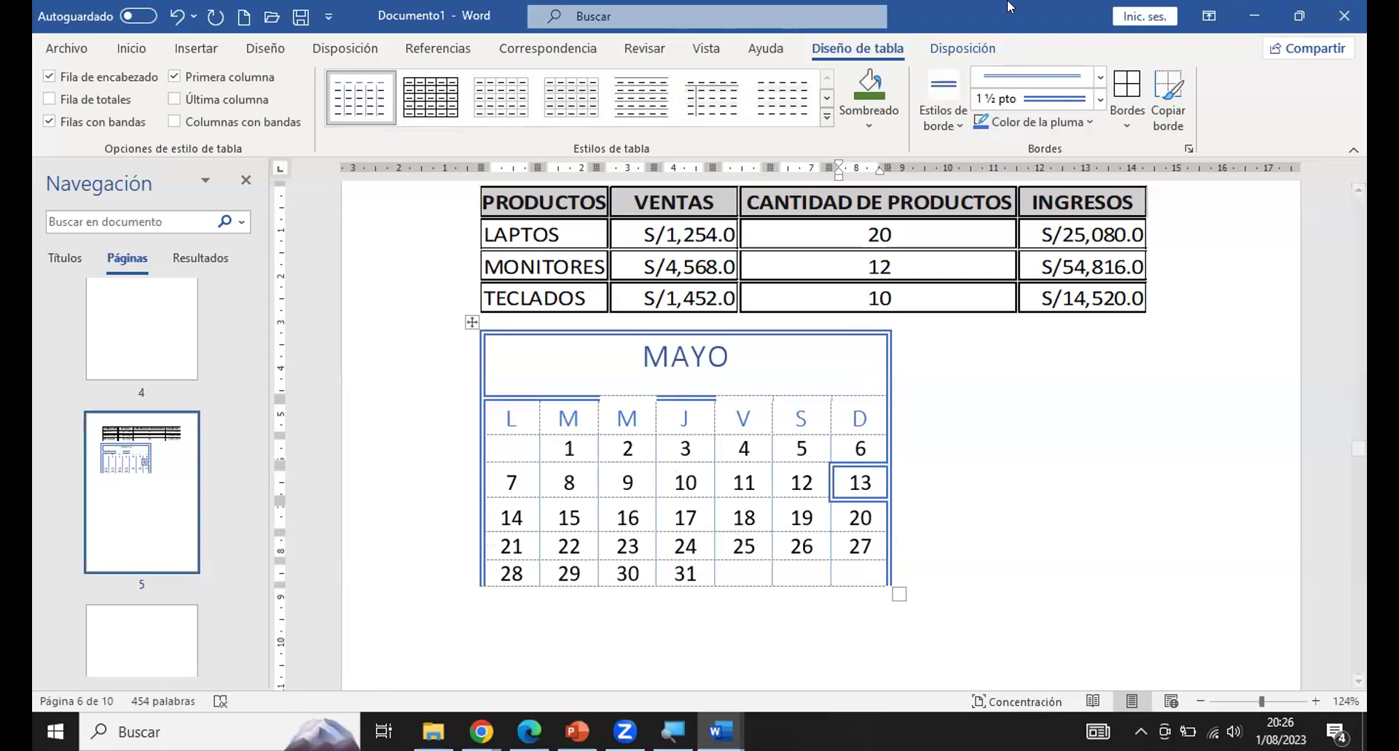
Insert the Lista tabular quick table on the blank last page of the document.
{"action": "scroll", "coordinate": [952, 479], "scroll_direction": "down", "scroll_amount": 1}
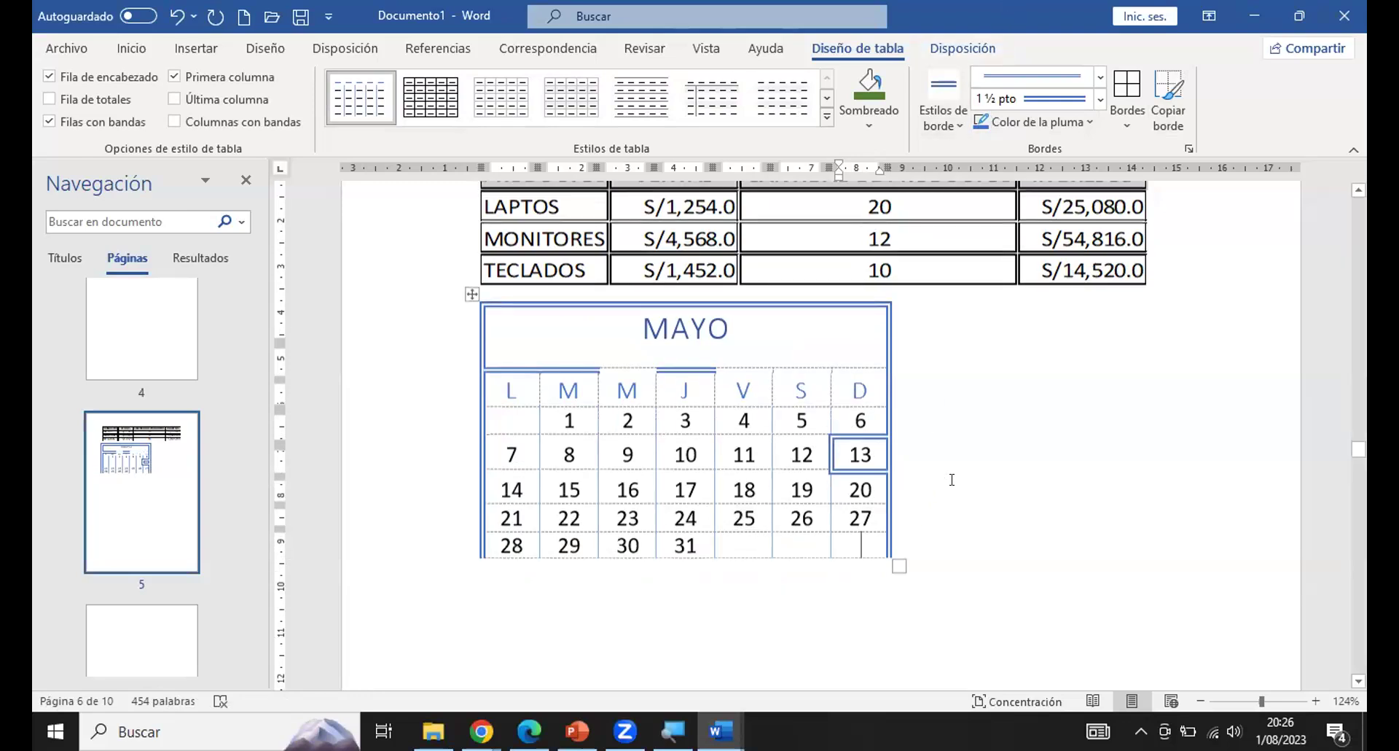
{"action": "scroll", "coordinate": [952, 479], "scroll_direction": "down", "scroll_amount": 3}
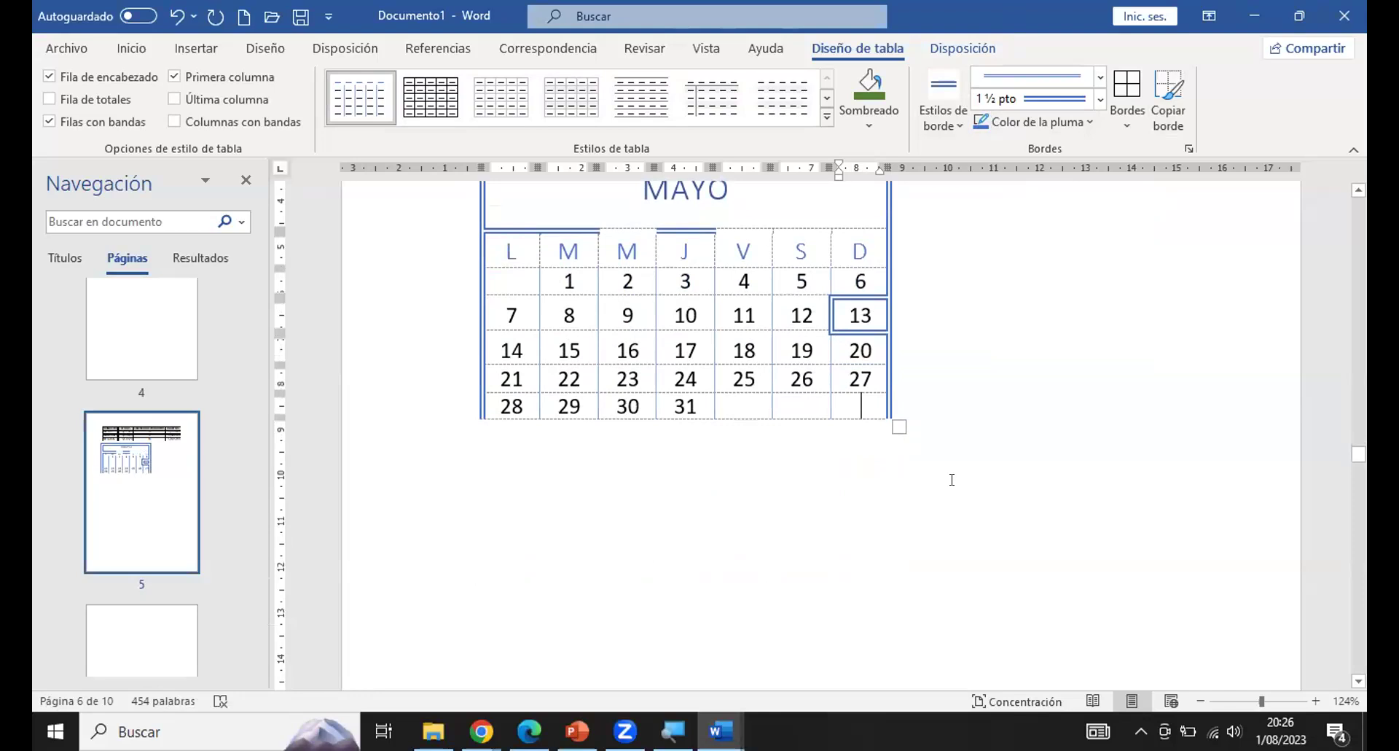
{"action": "key", "text": "ctrl+End"}
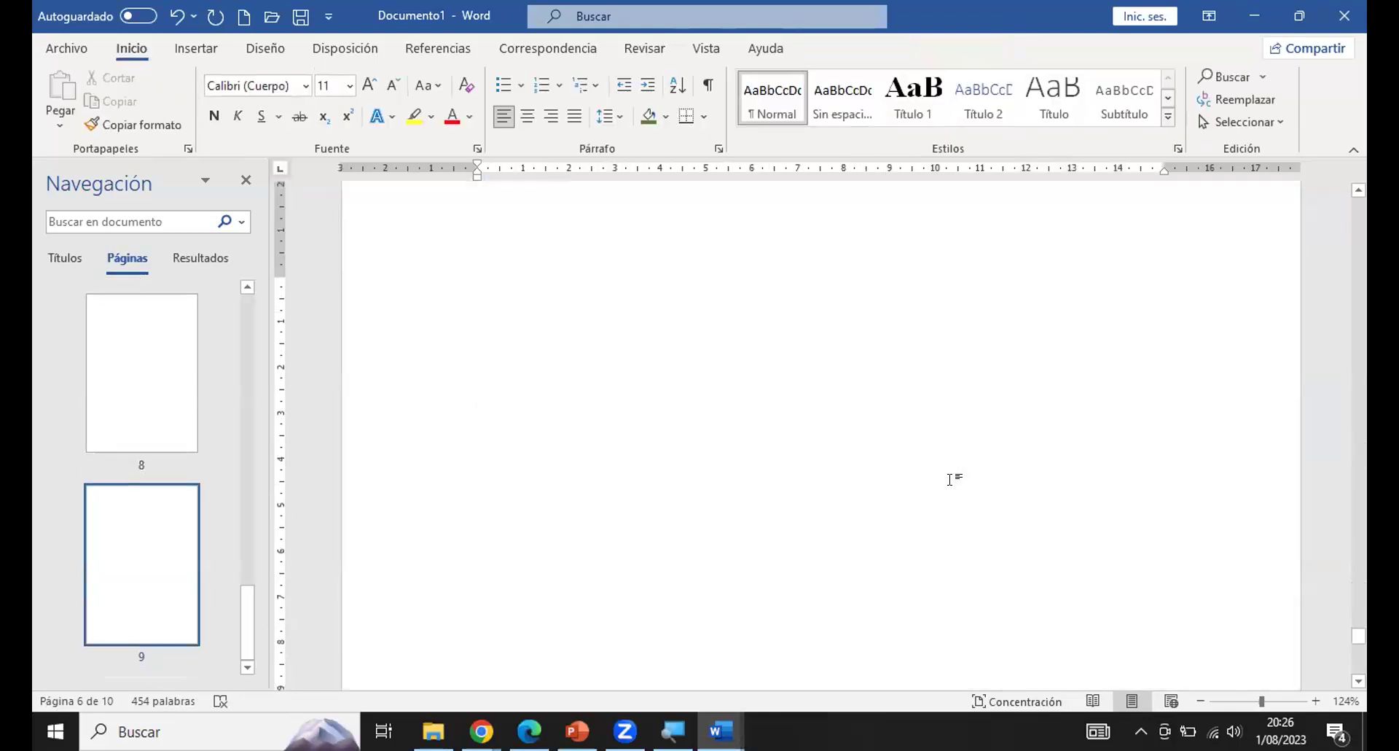
{"action": "left_click", "coordinate": [166, 497]}
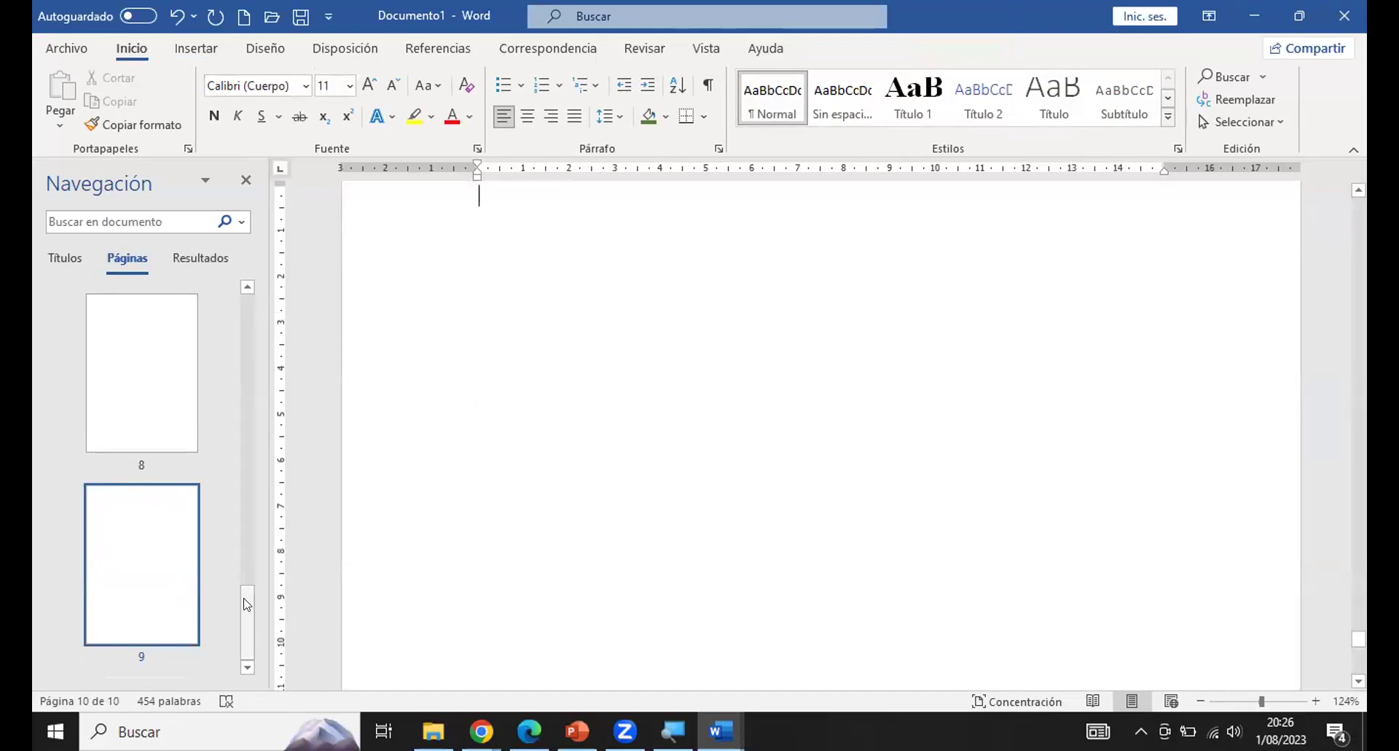
{"action": "left_click", "coordinate": [197, 49]}
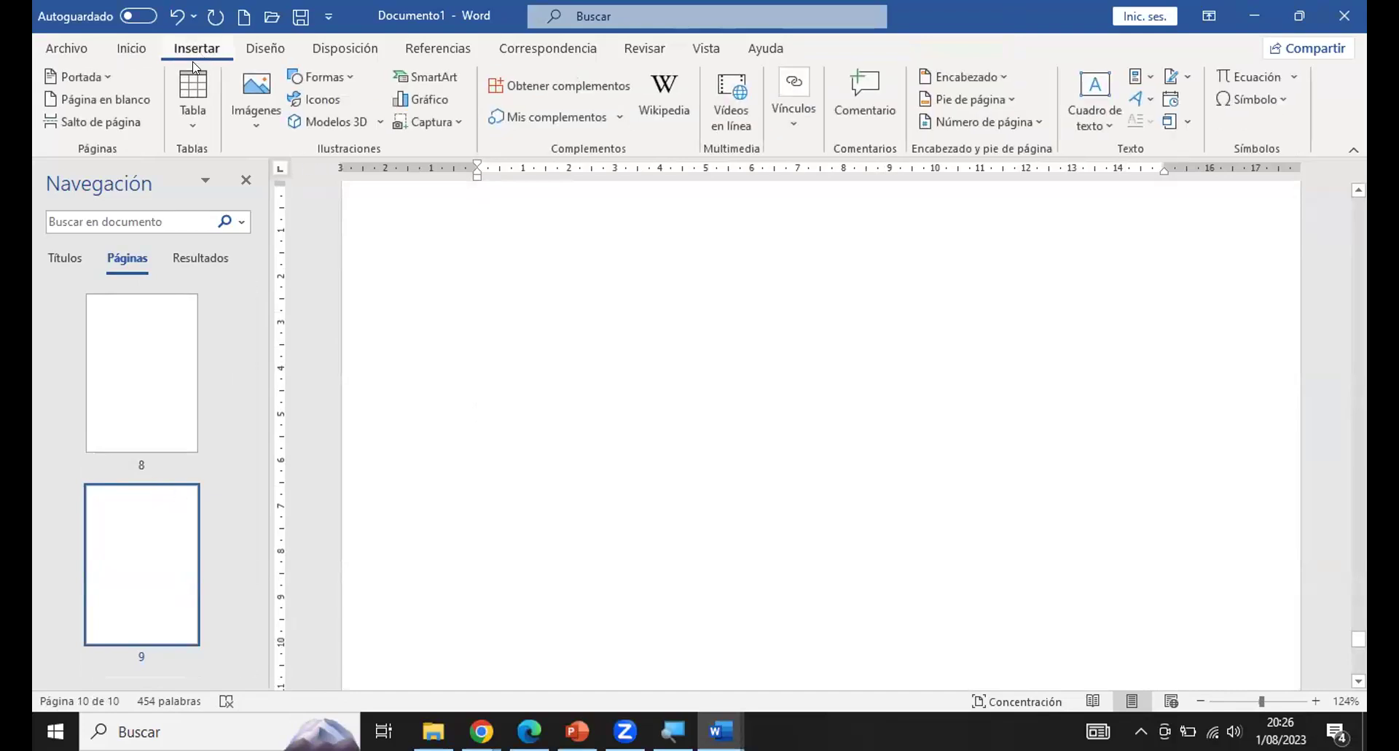
{"action": "left_click", "coordinate": [176, 119]}
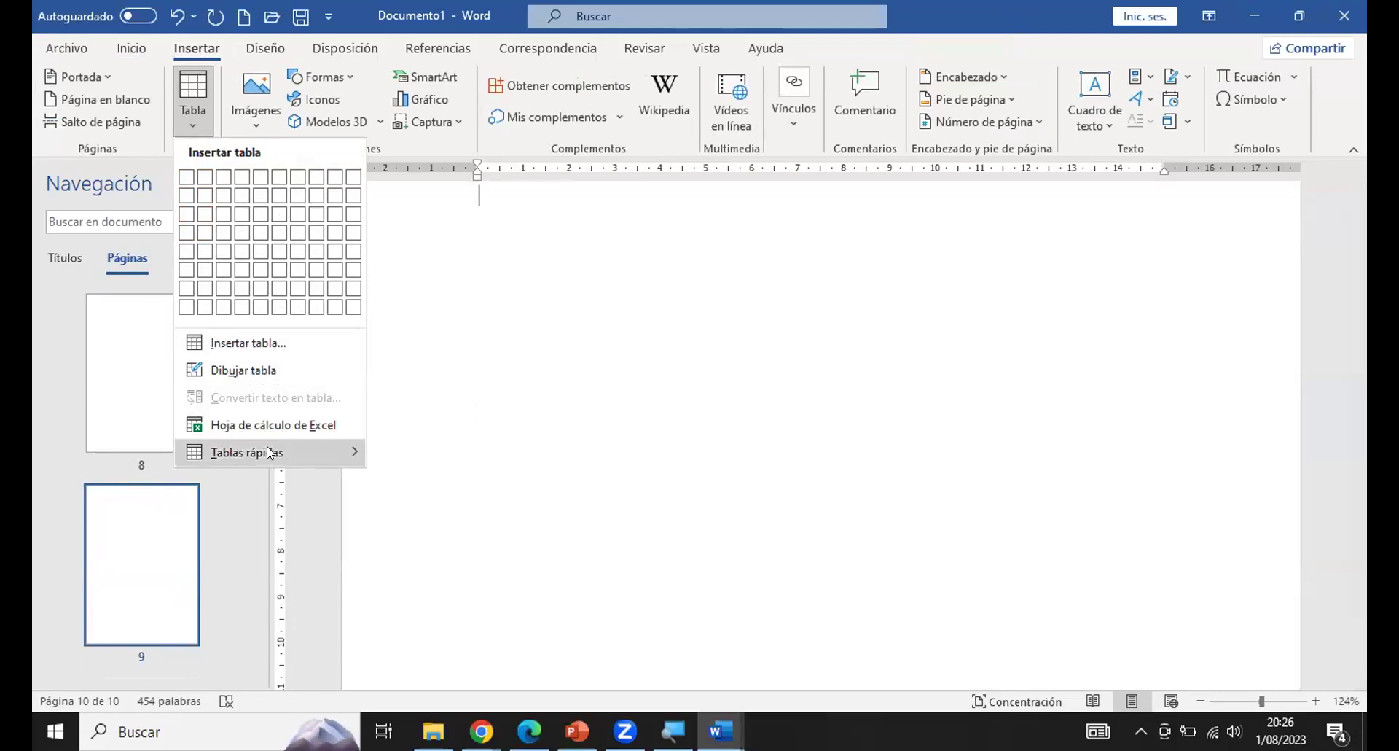
{"action": "mouse_move", "coordinate": [275, 451]}
{"action": "scroll", "coordinate": [588, 460], "scroll_direction": "down", "scroll_amount": 10}
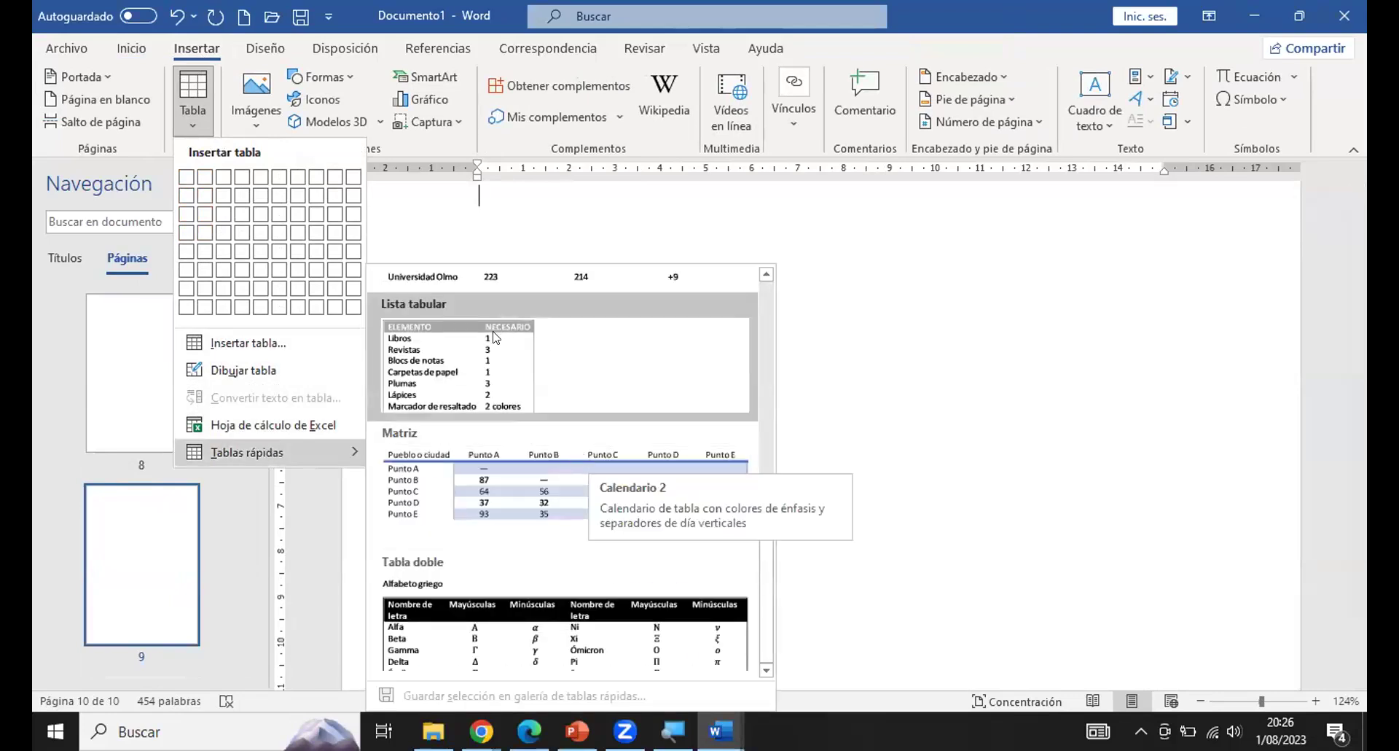
{"action": "left_click", "coordinate": [490, 367]}
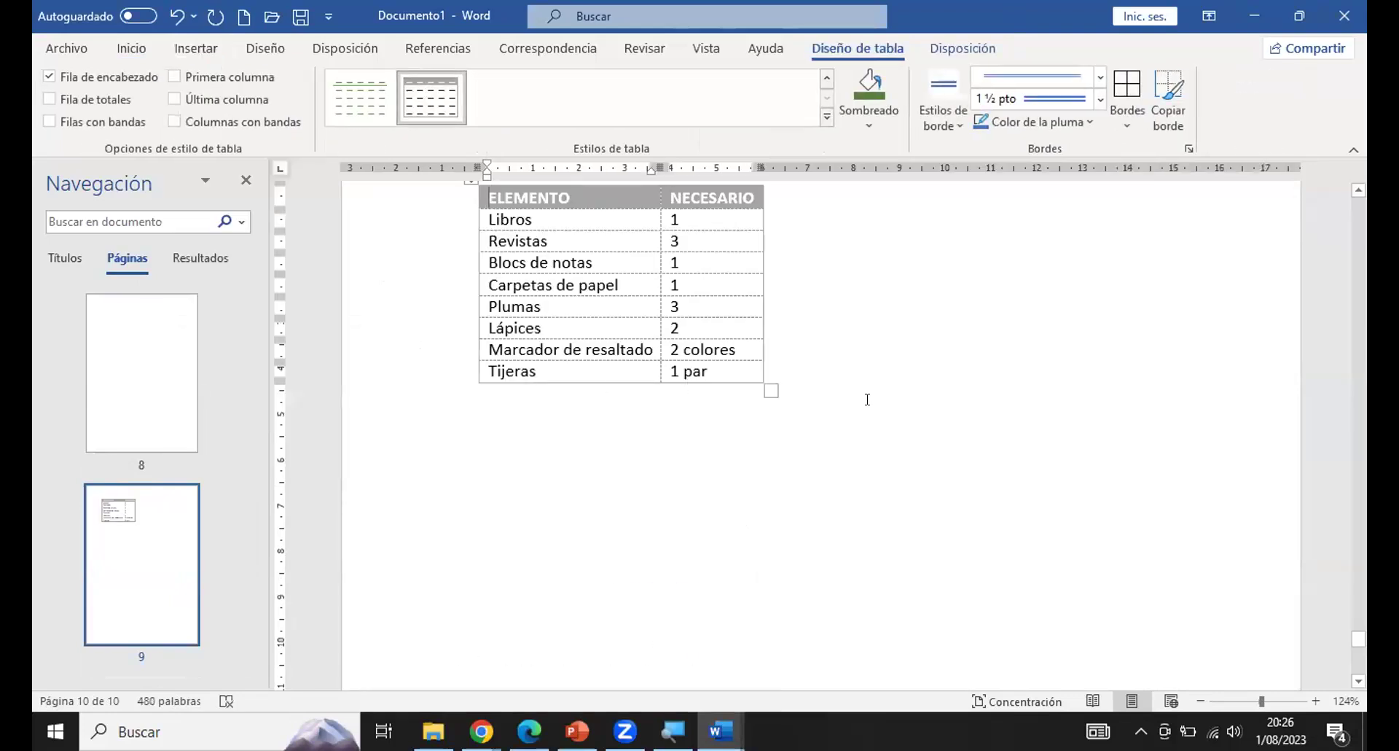
{"action": "scroll", "coordinate": [811, 417], "scroll_direction": "up", "scroll_amount": 3}
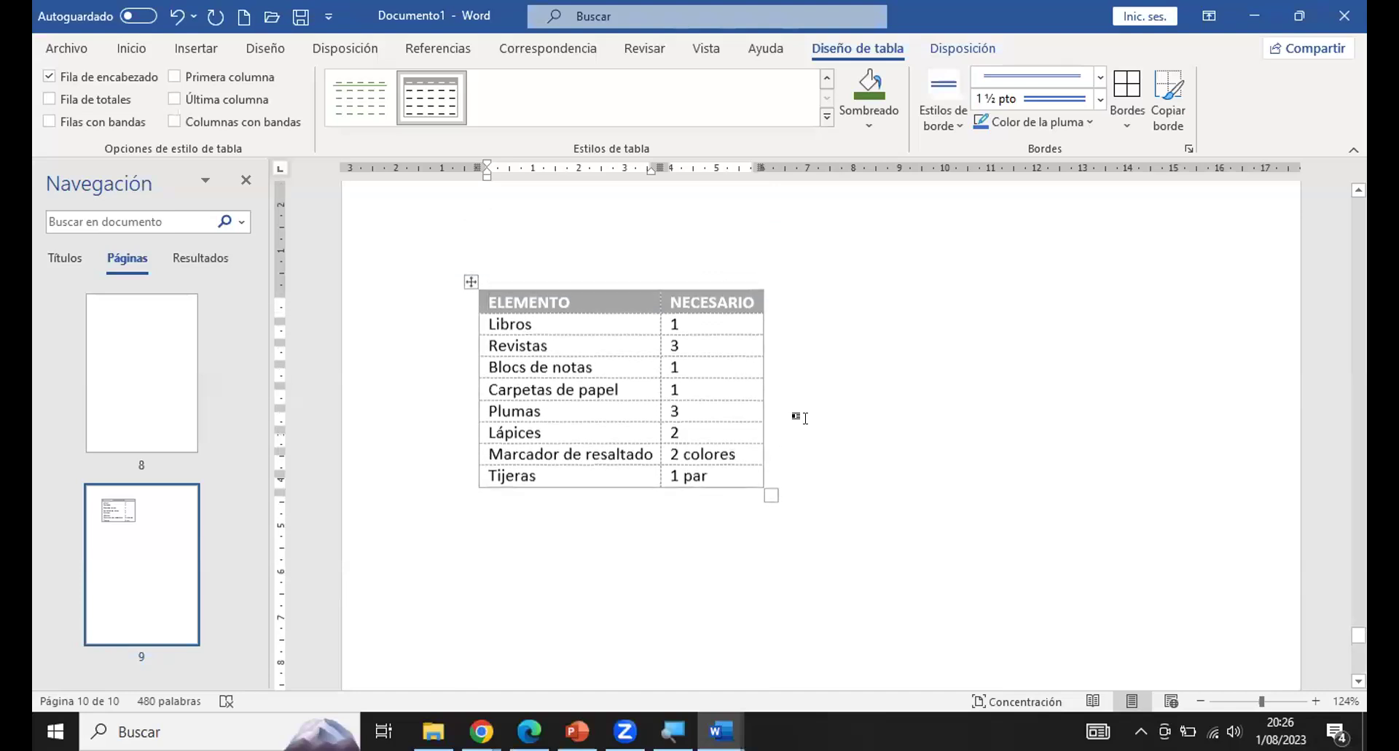
Move the ELEMENTO and NECESARIO table rightwards, nearer the middle of the page, and place the cursor in its NECESARIO column.
{"action": "left_click_drag", "start_coordinate": [469, 286], "coordinate": [572, 266]}
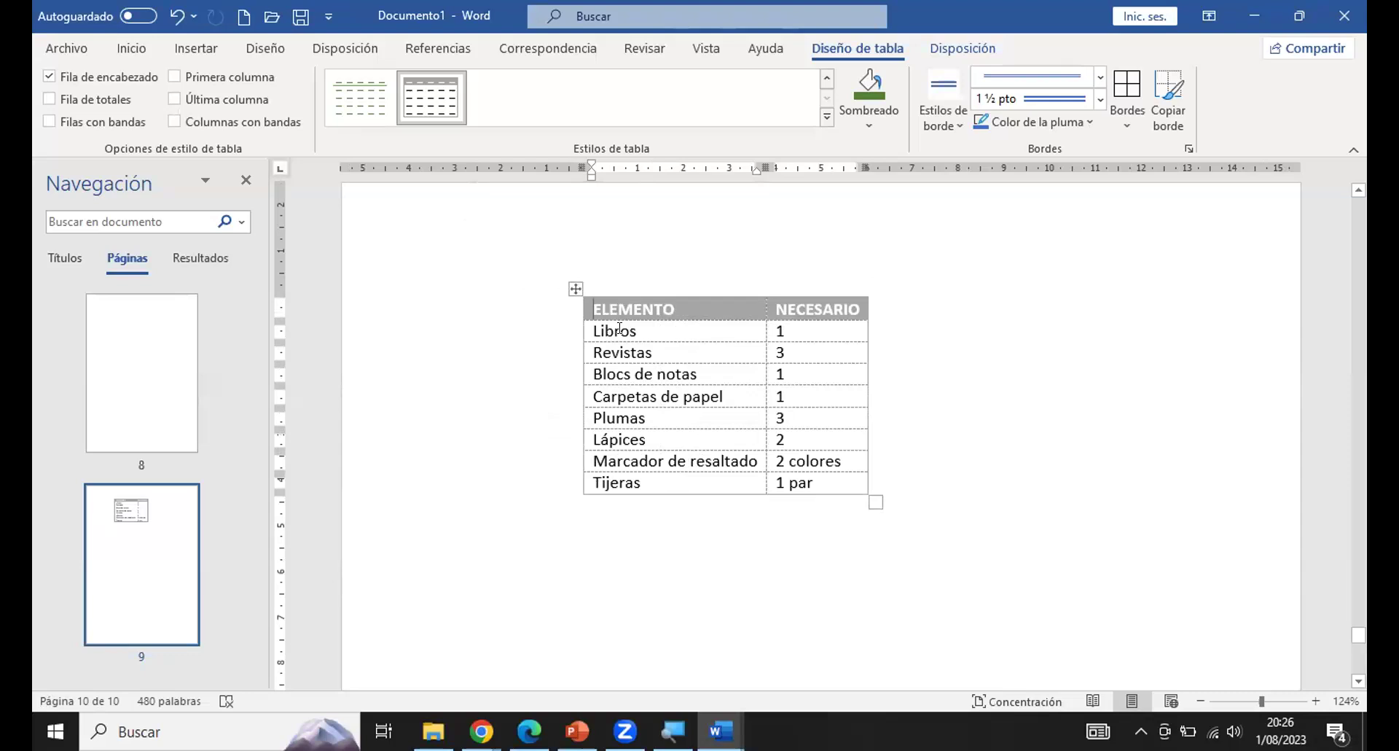
{"action": "left_click", "coordinate": [796, 352]}
{"action": "left_click", "coordinate": [796, 446]}
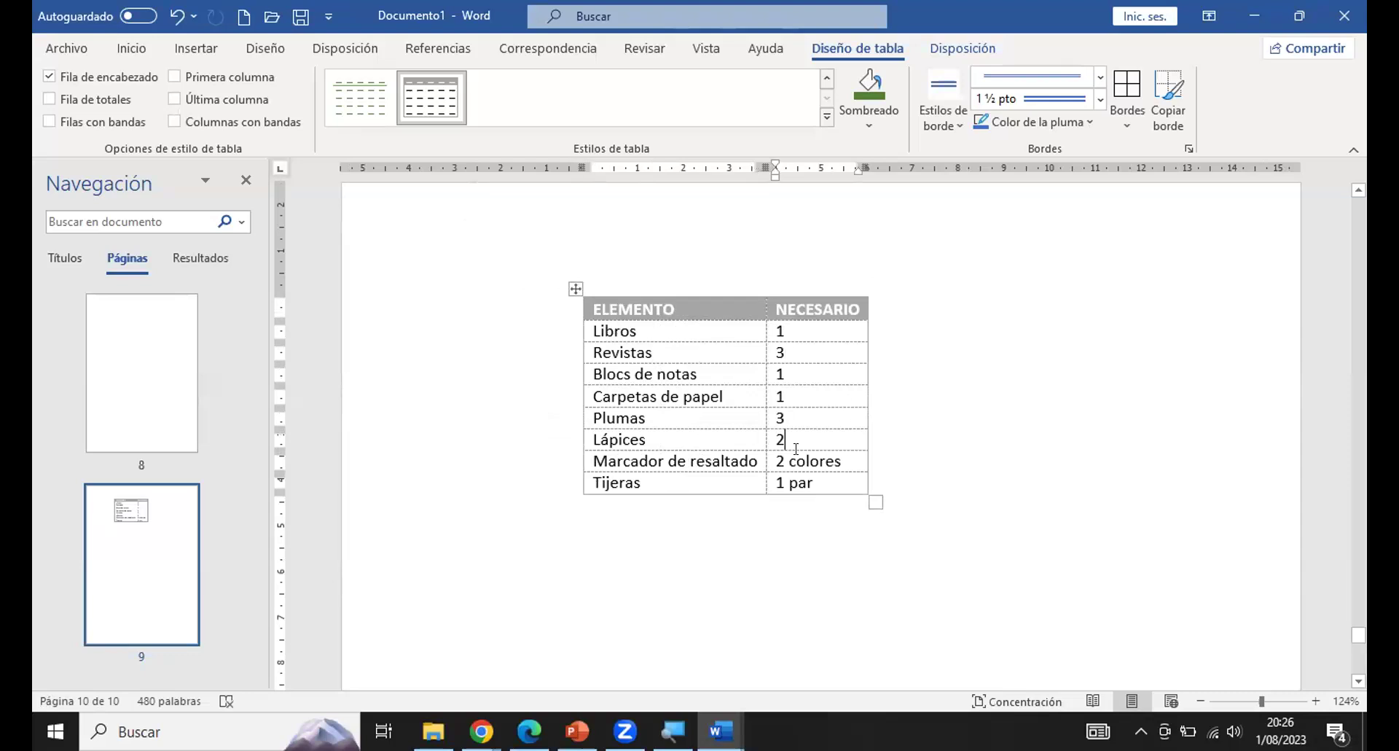
{"action": "left_click", "coordinate": [844, 329]}
Add one empty row below the Tijeras row of the item list, removing the extra line break inside it.
{"action": "left_click", "coordinate": [908, 482]}
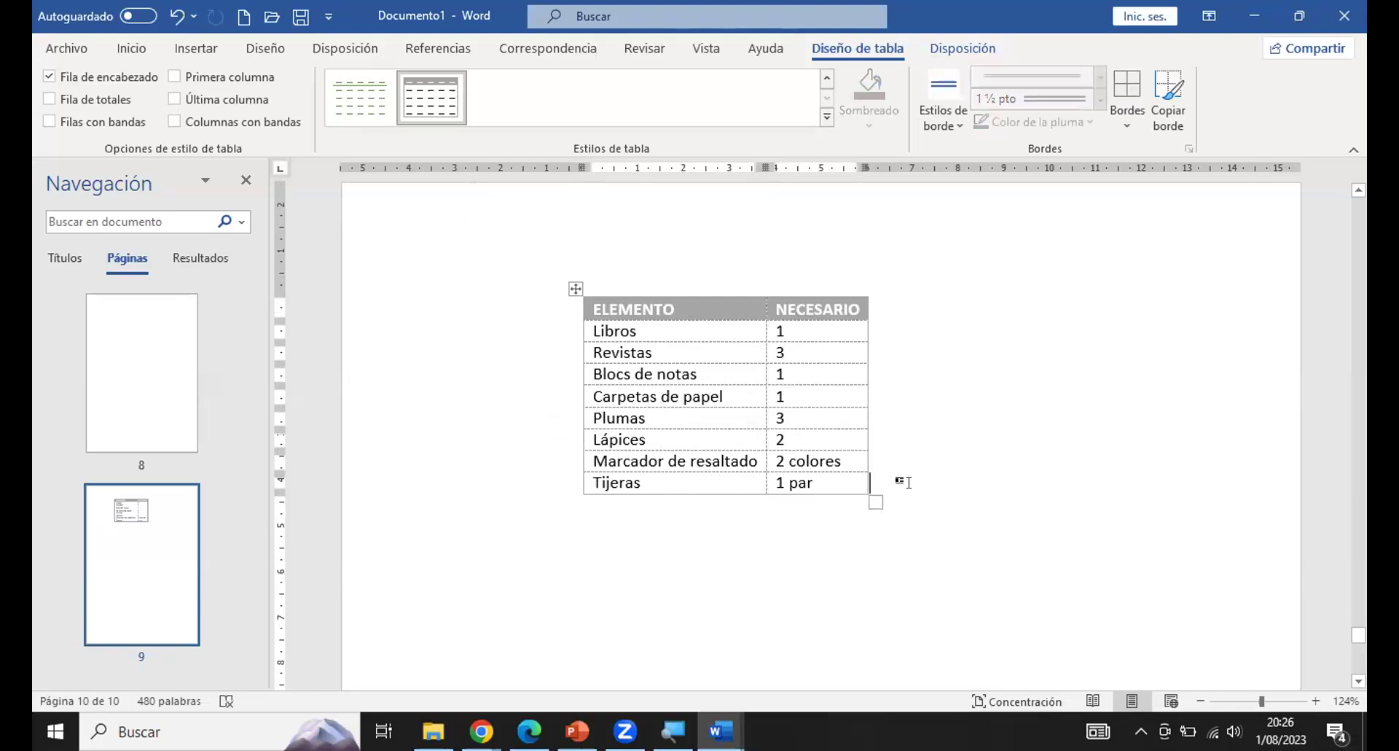
{"action": "key", "text": "Return"}
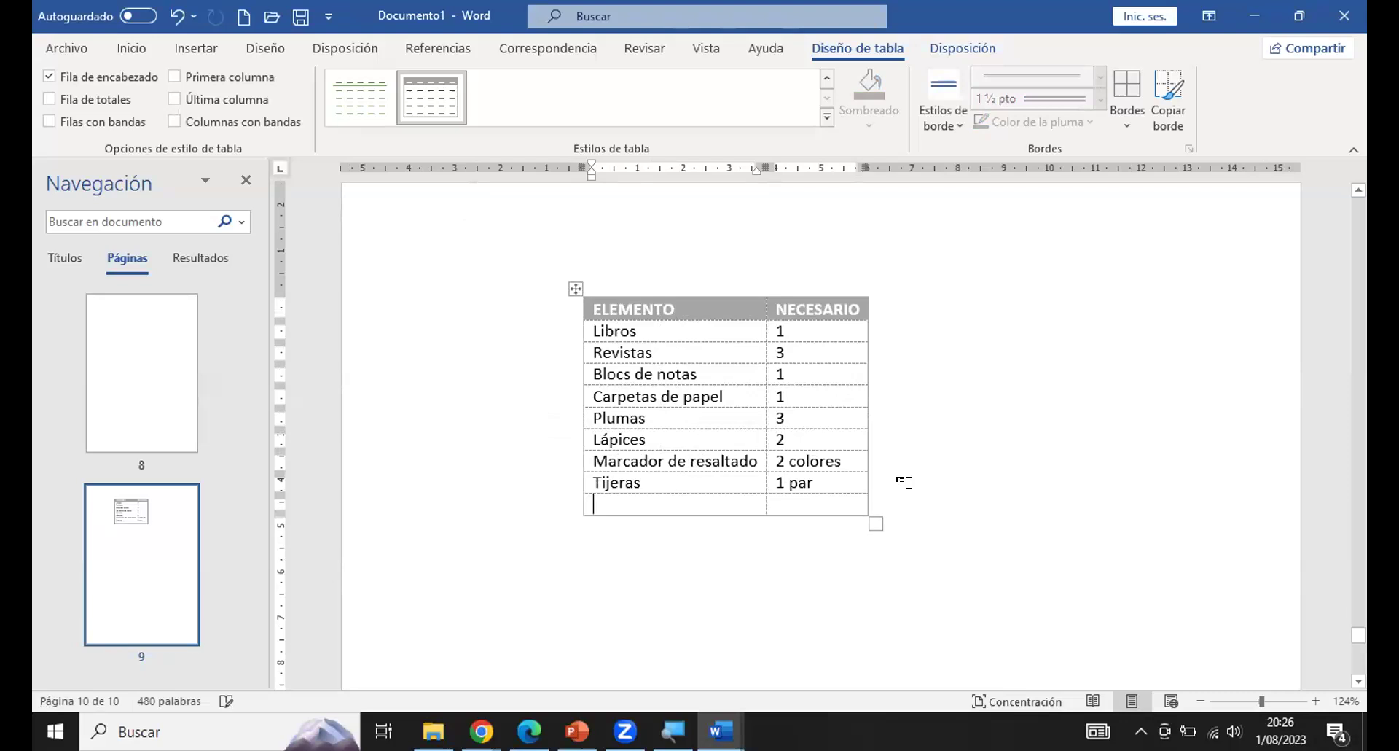
{"action": "key", "text": "Return"}
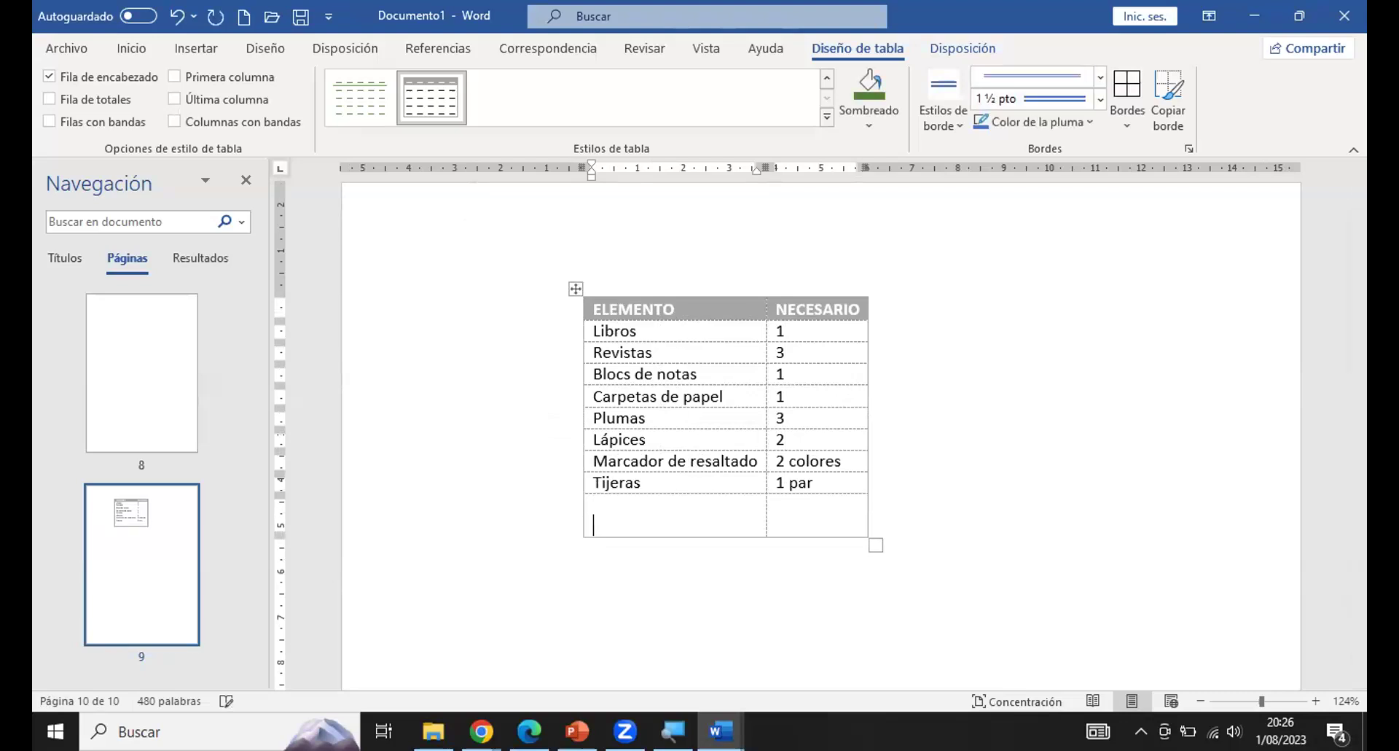
{"action": "key", "text": "BackSpace"}
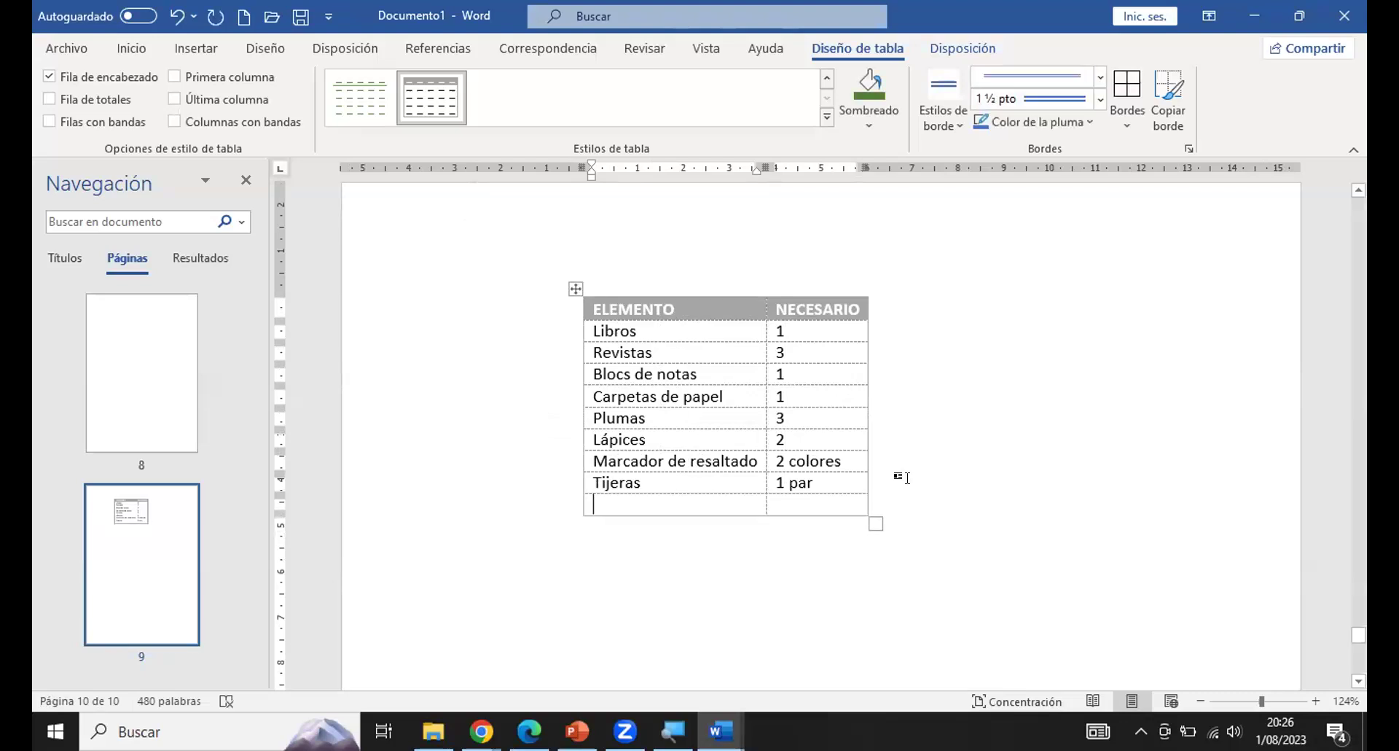
Insert the Tabla doble quick table with the Greek alphabet below the item list, at the end of the document.
{"action": "left_click", "coordinate": [132, 49]}
{"action": "left_click", "coordinate": [195, 50]}
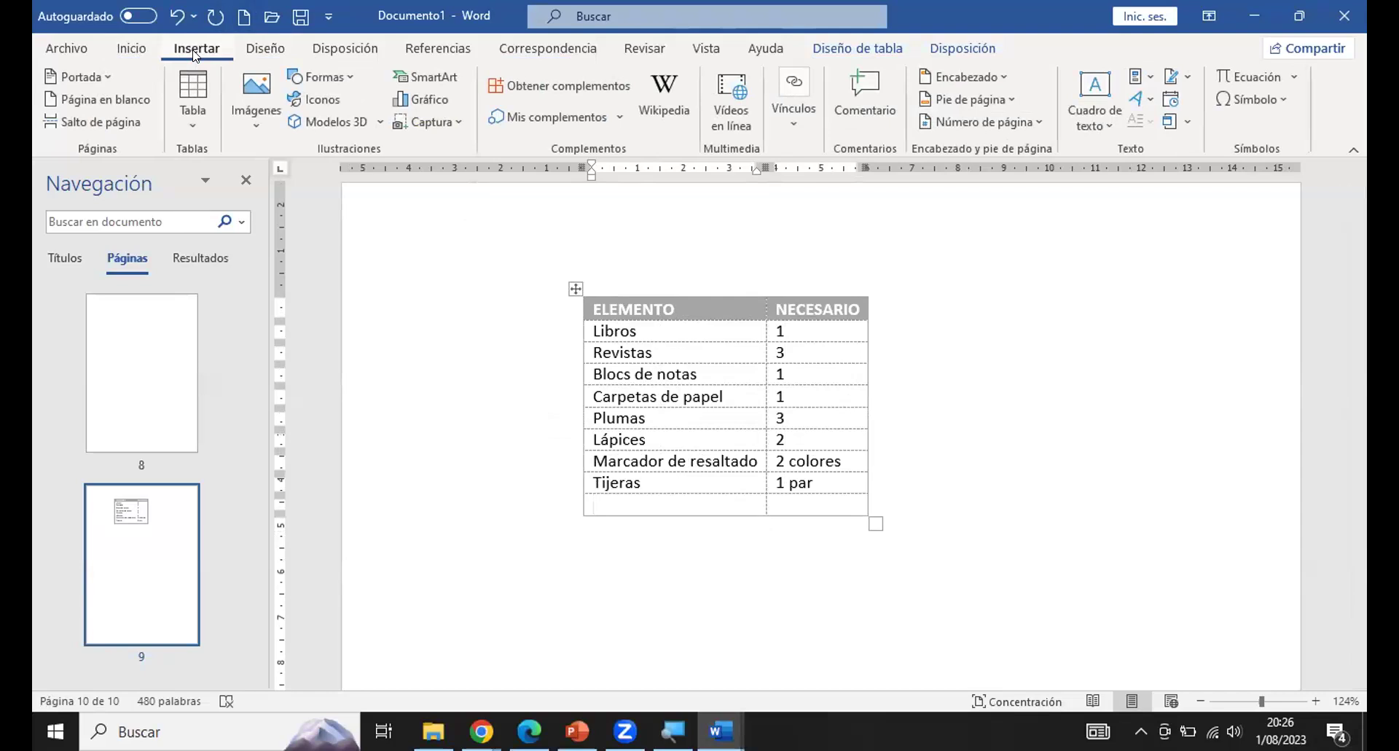
{"action": "key", "text": "ctrl+End"}
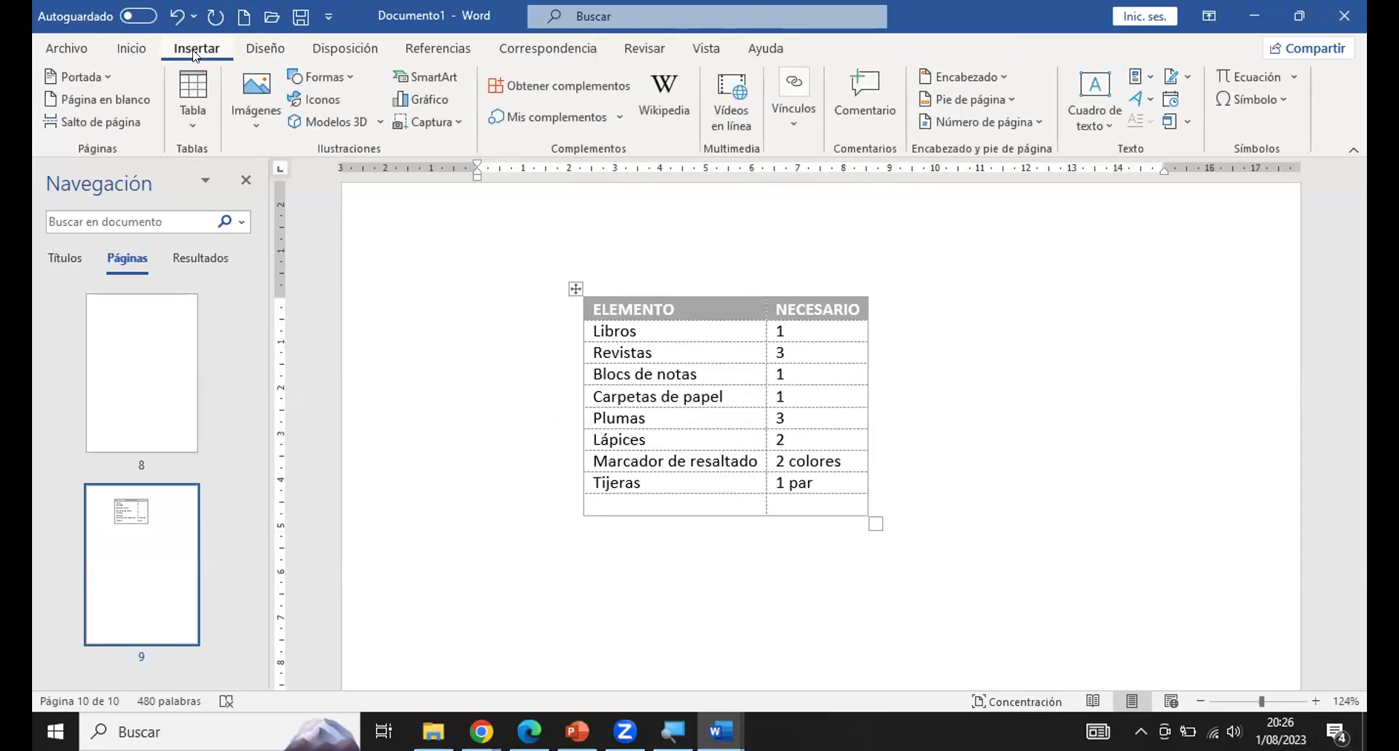
{"action": "left_click", "coordinate": [195, 113]}
{"action": "mouse_move", "coordinate": [261, 459]}
{"action": "scroll", "coordinate": [532, 474], "scroll_direction": "down", "scroll_amount": 10}
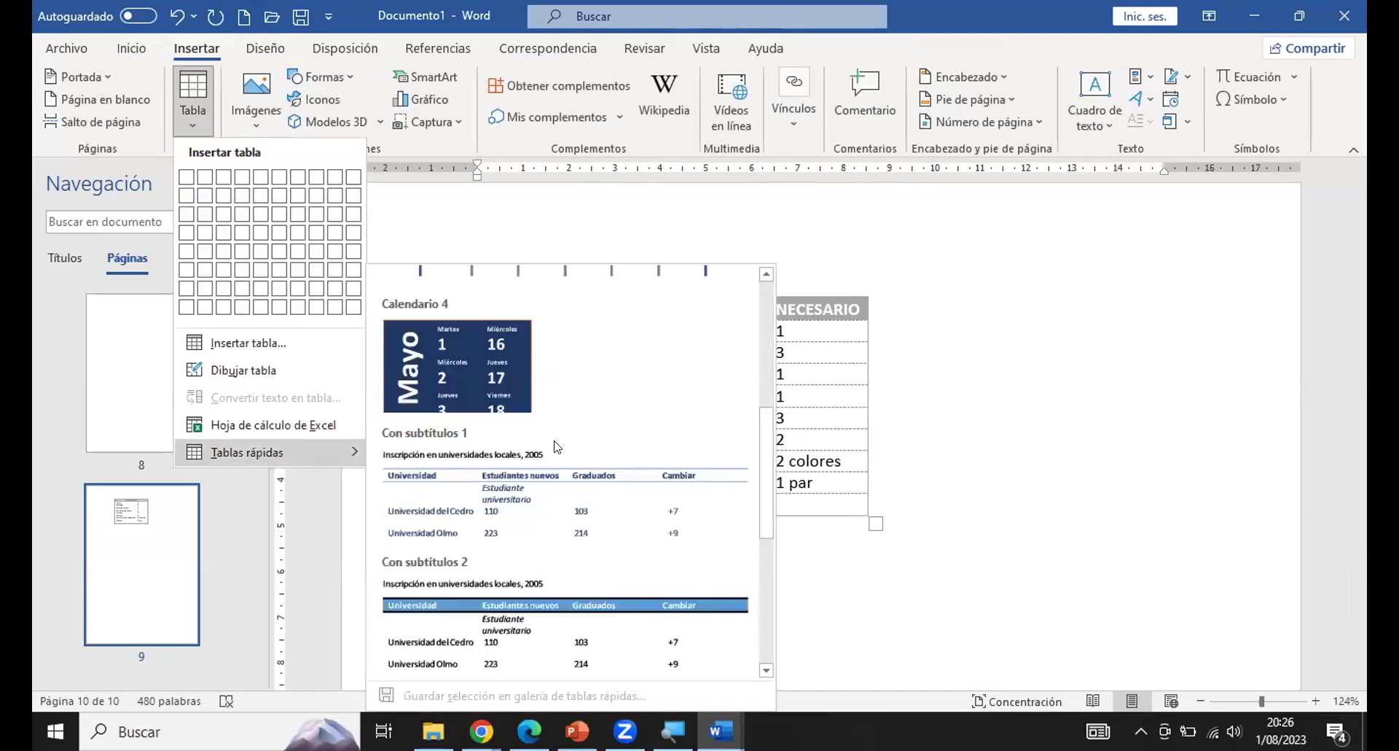
{"action": "left_click", "coordinate": [551, 646]}
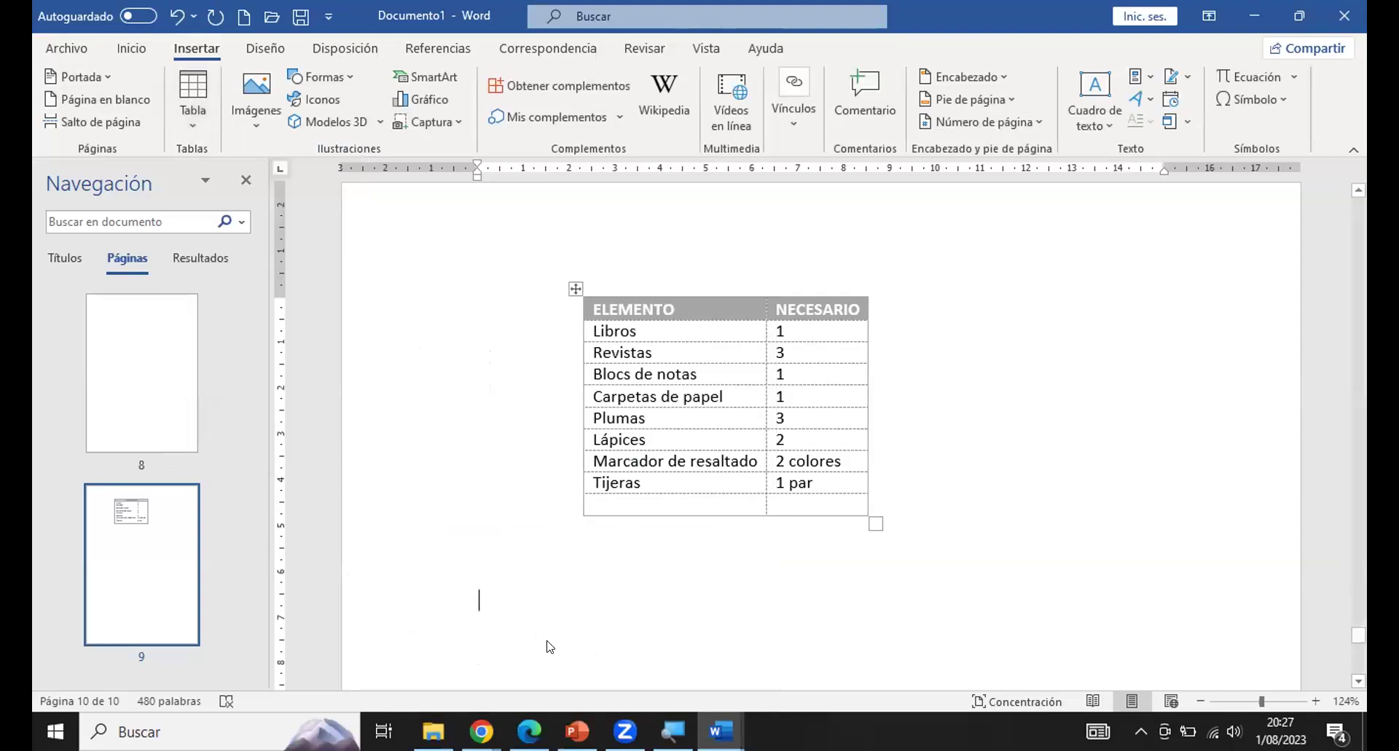
{"action": "scroll", "coordinate": [642, 504], "scroll_direction": "down", "scroll_amount": 5}
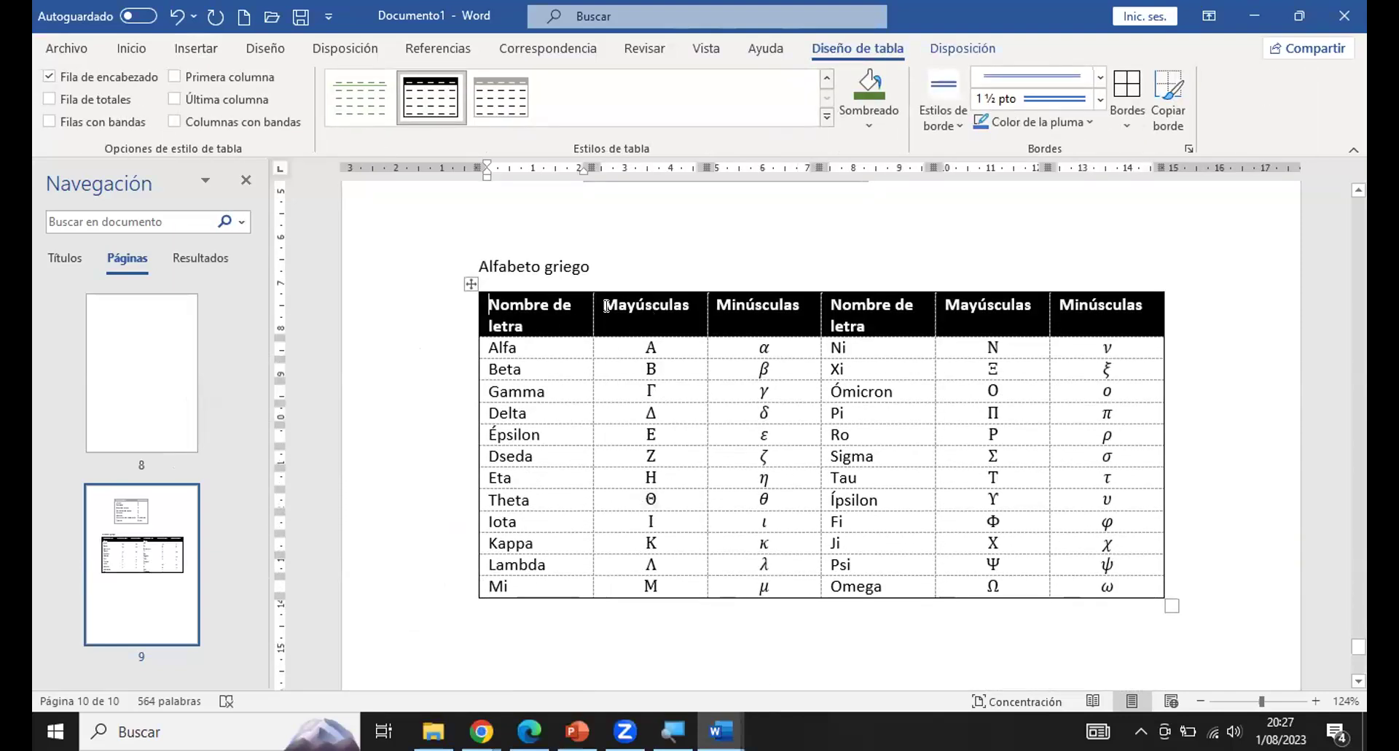
Look through the remaining quick table designs and examine the header cells of the Greek alphabet table.
{"action": "left_click", "coordinate": [194, 49]}
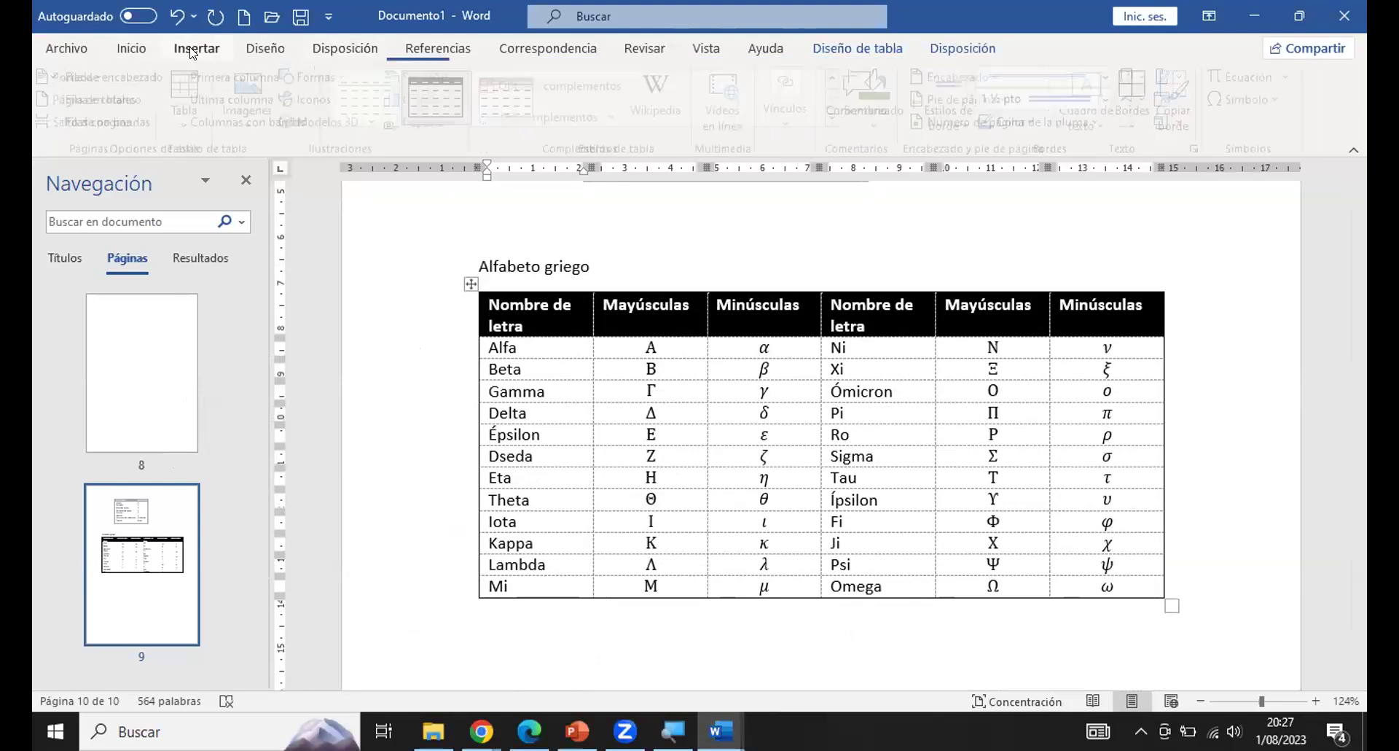
{"action": "left_click", "coordinate": [193, 99]}
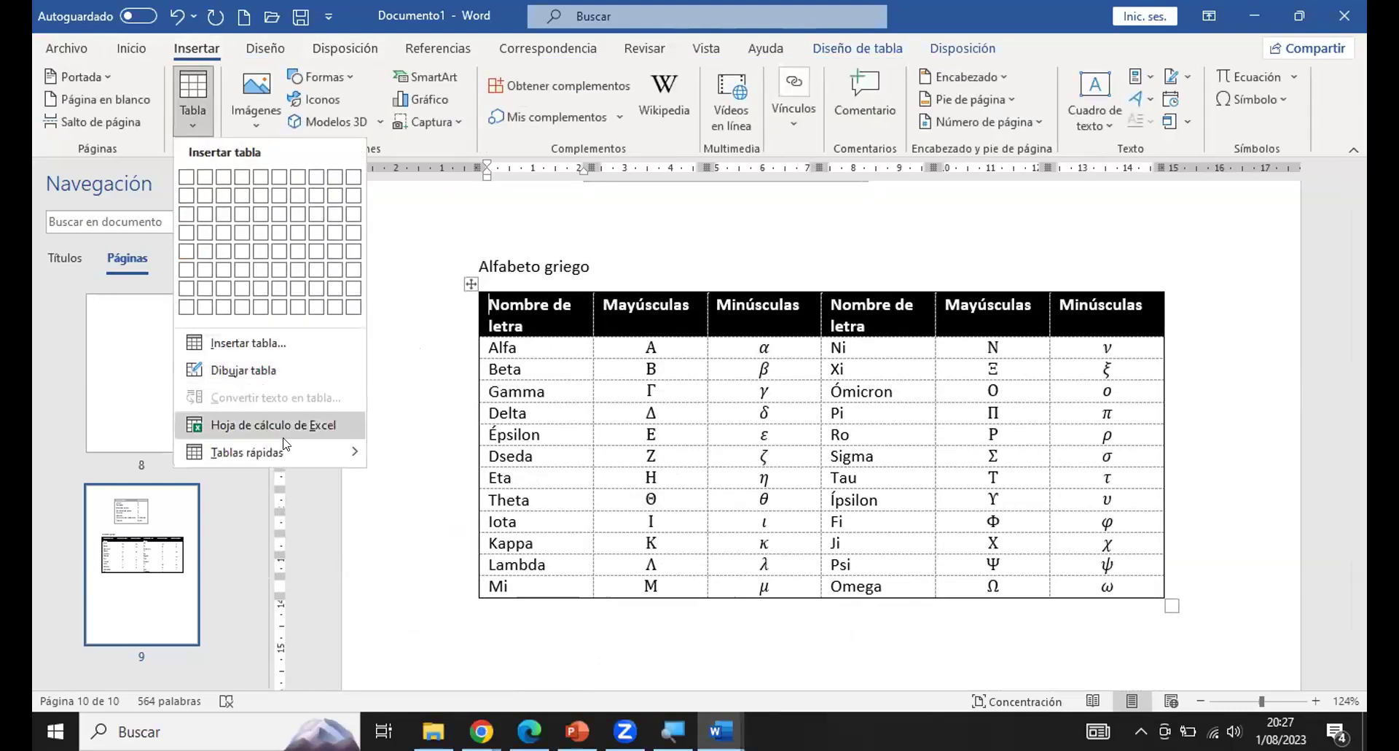
{"action": "mouse_move", "coordinate": [303, 451]}
{"action": "scroll", "coordinate": [560, 497], "scroll_direction": "down", "scroll_amount": 10}
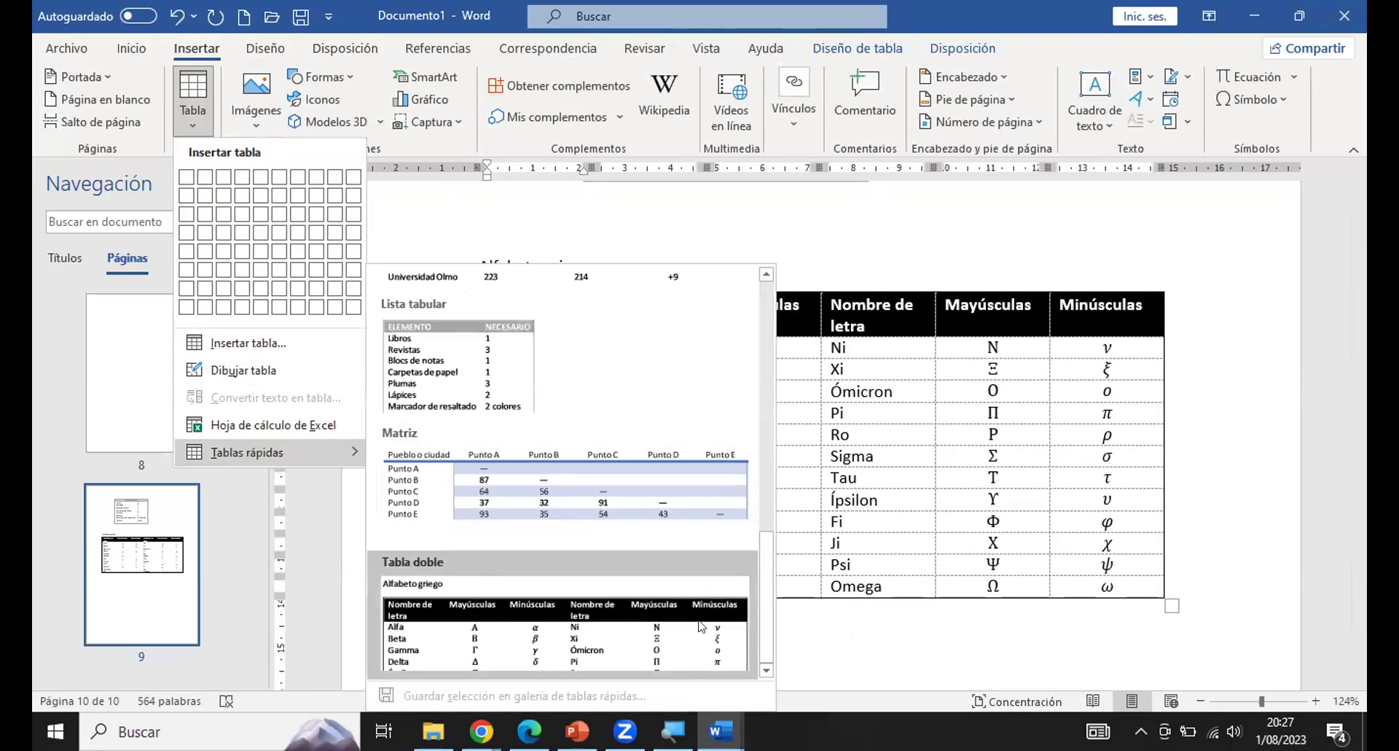
{"action": "left_click", "coordinate": [855, 628]}
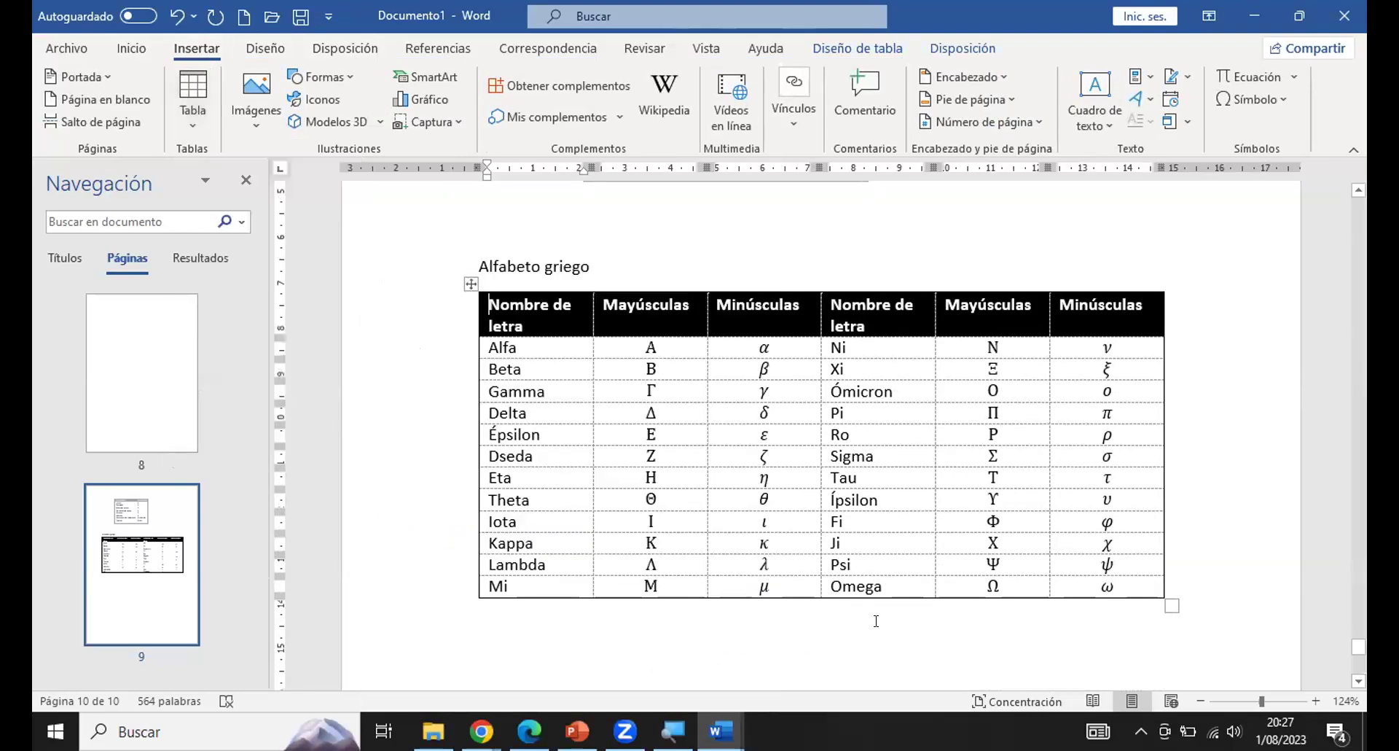
{"action": "left_click", "coordinate": [541, 244]}
{"action": "left_click", "coordinate": [541, 306]}
{"action": "triple_click", "coordinate": [508, 318]}
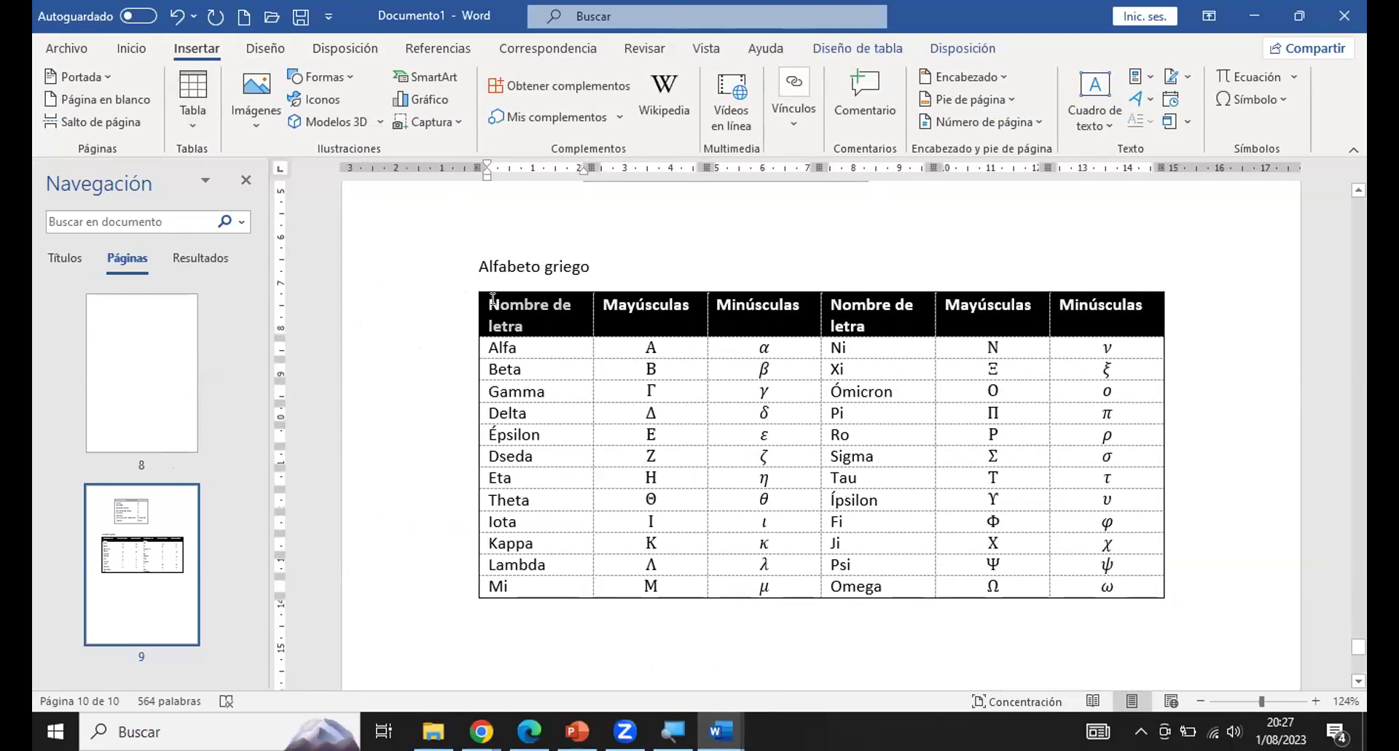
{"action": "left_click", "coordinate": [691, 305]}
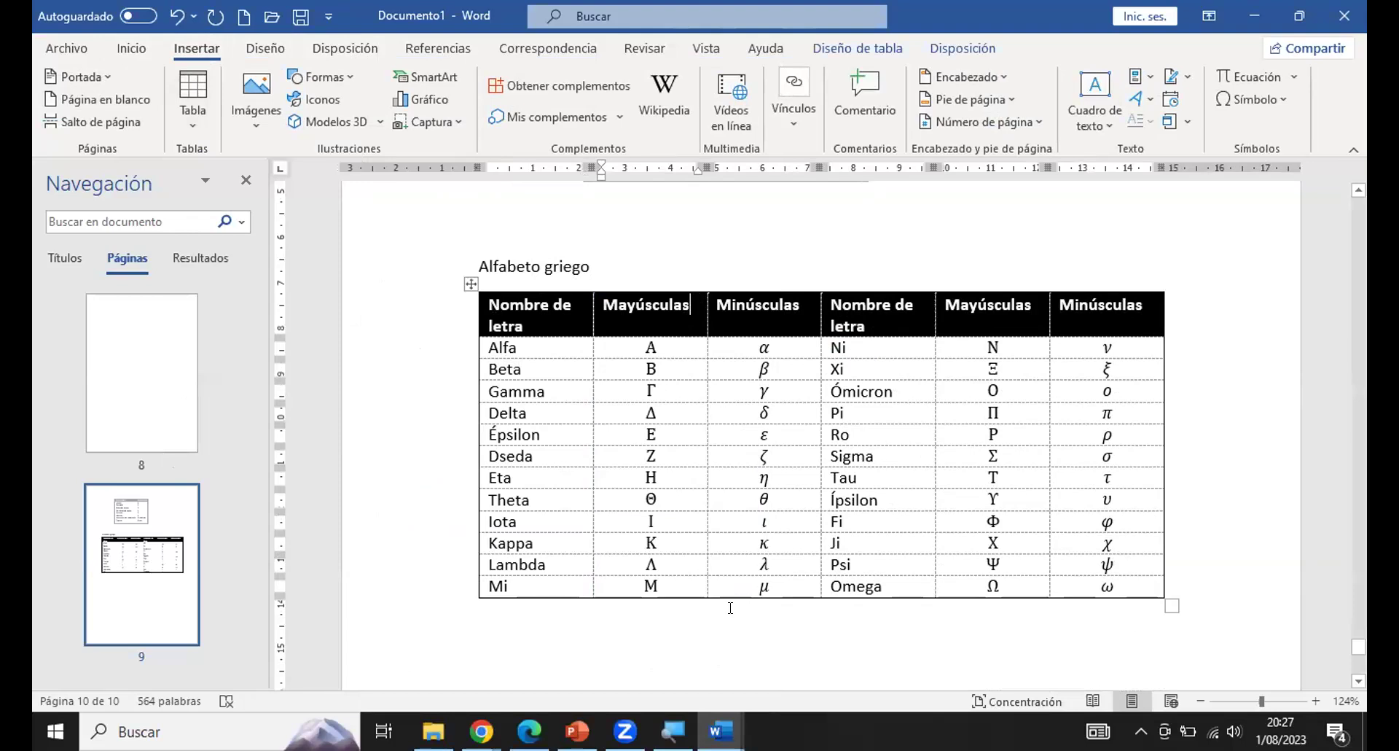
Insert two blank pages in front of the page holding the ELEMENTO list and the Greek alphabet table.
{"action": "left_click", "coordinate": [752, 624]}
{"action": "scroll", "coordinate": [747, 618], "scroll_direction": "down", "scroll_amount": 5}
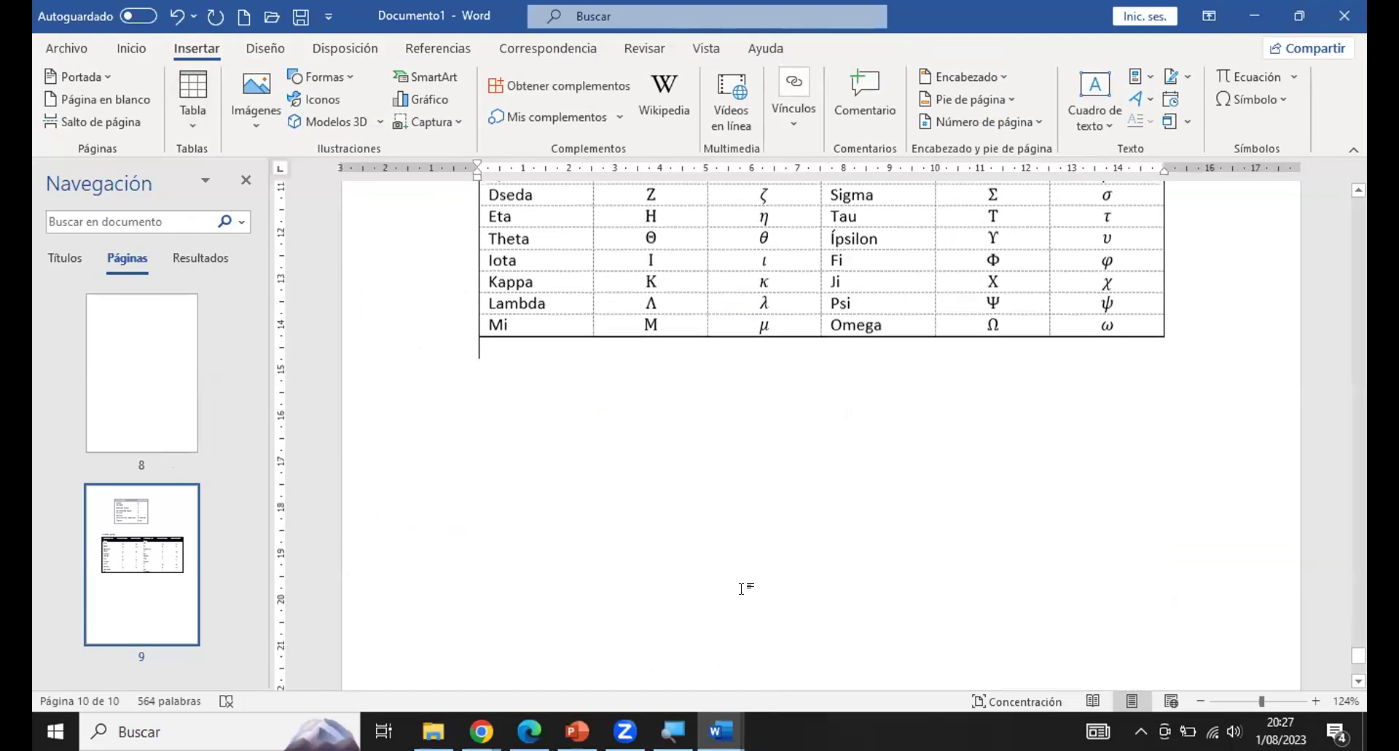
{"action": "left_click", "coordinate": [143, 597]}
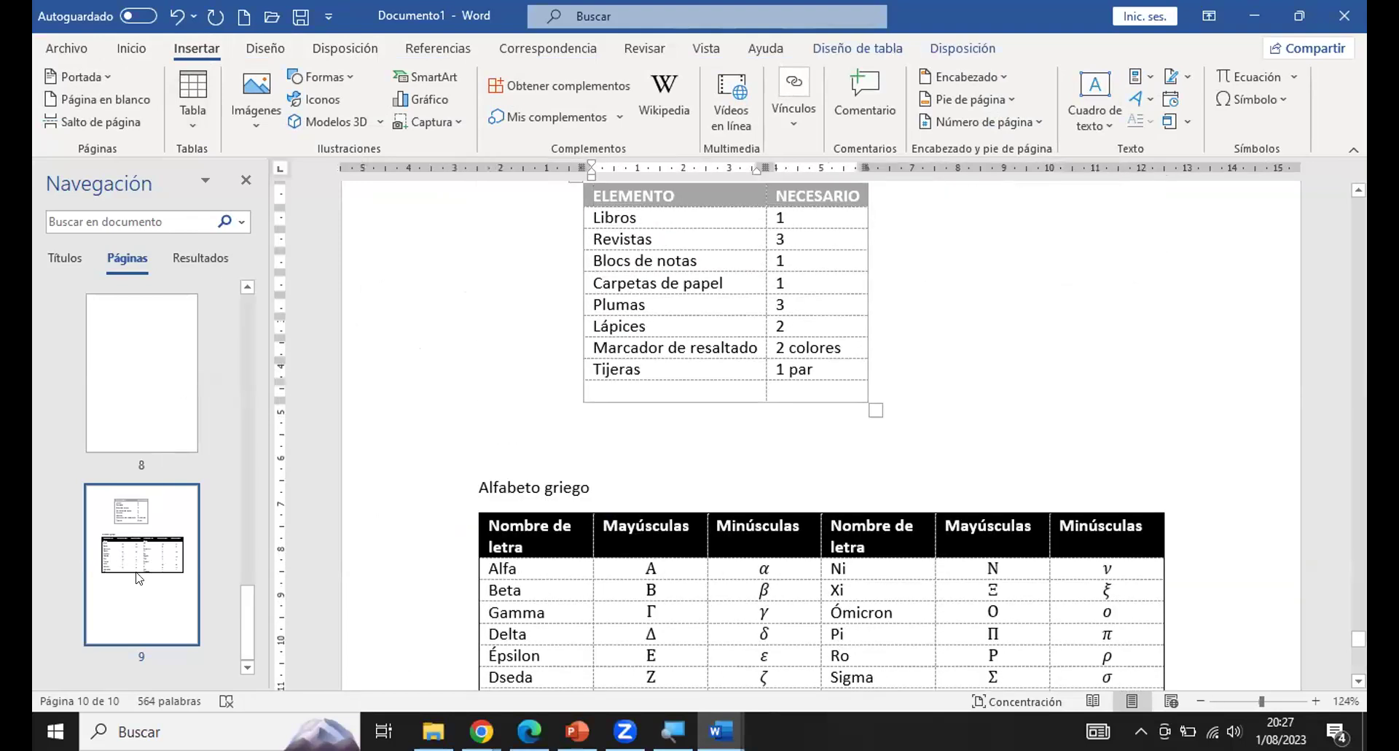
{"action": "left_click", "coordinate": [83, 102]}
{"action": "scroll", "coordinate": [117, 525], "scroll_direction": "down", "scroll_amount": 2}
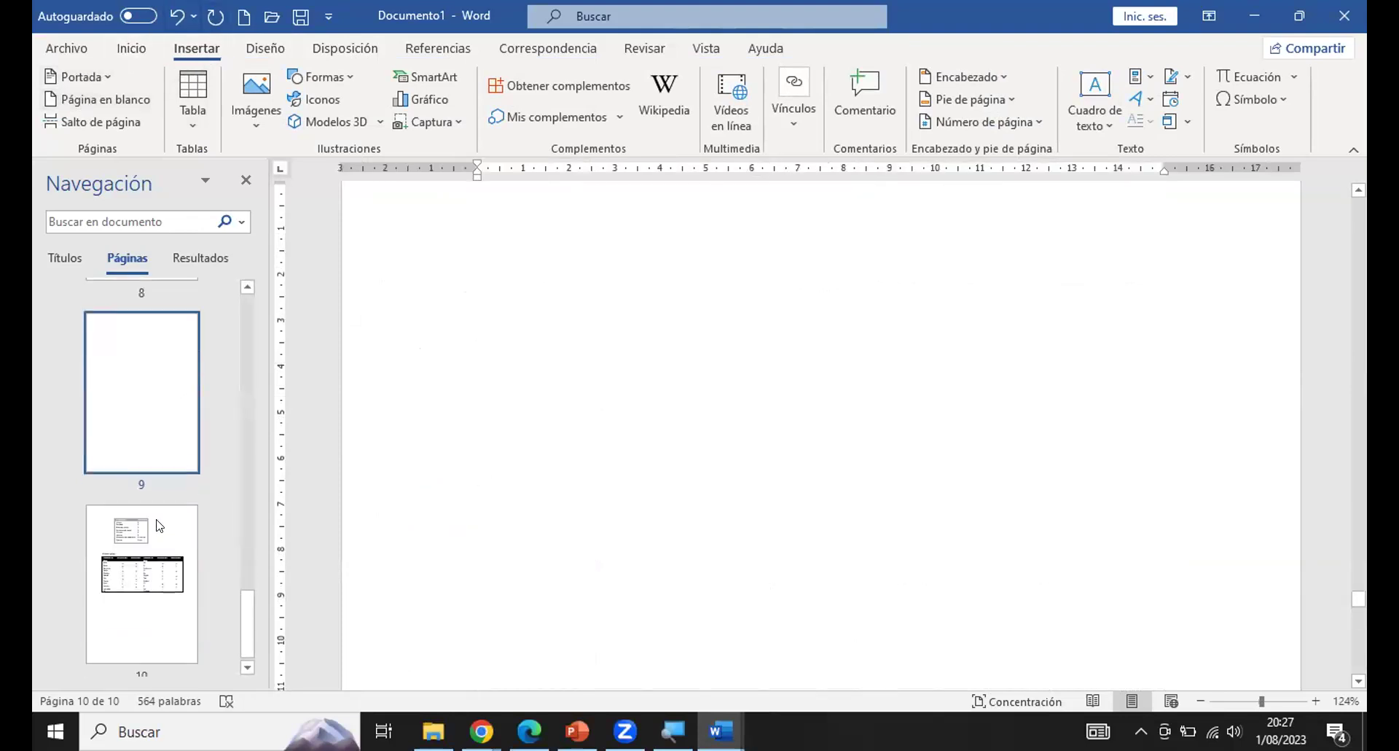
{"action": "left_click", "coordinate": [142, 545]}
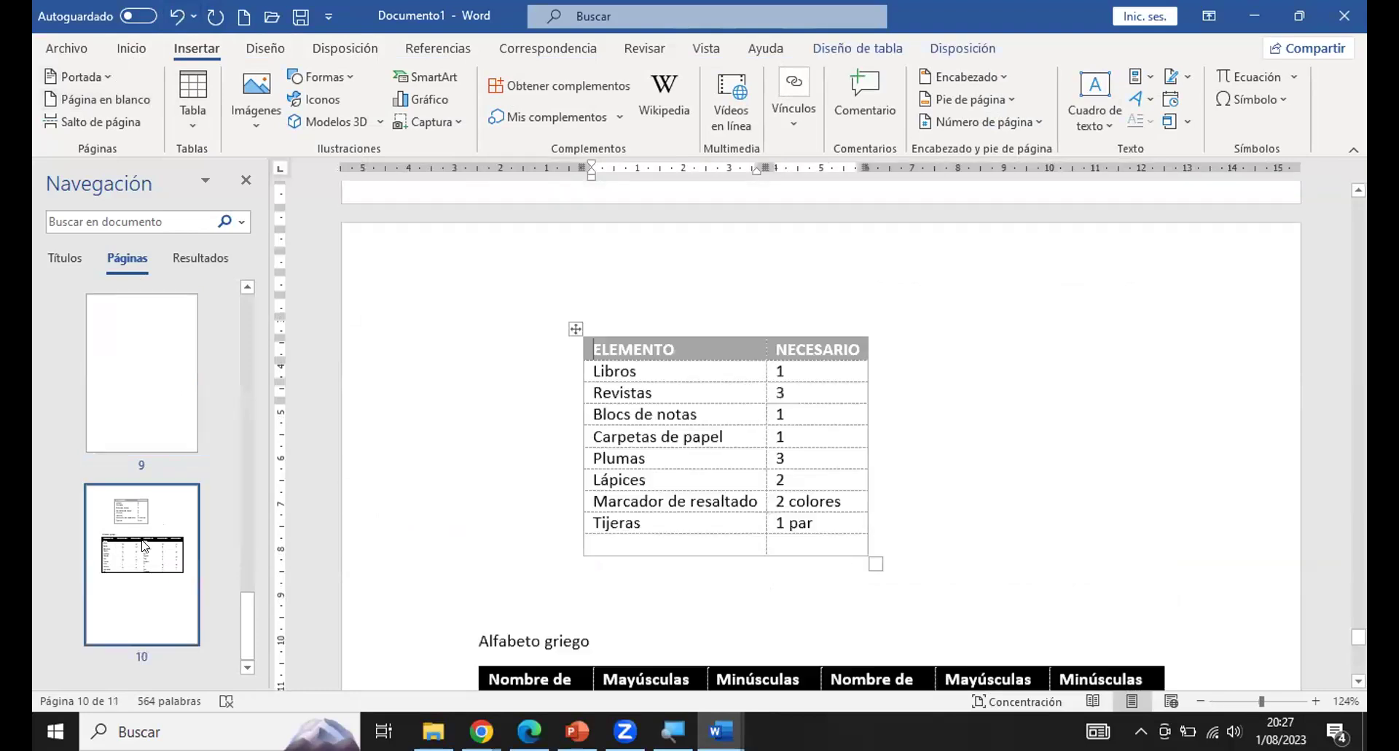
{"action": "left_click", "coordinate": [91, 102]}
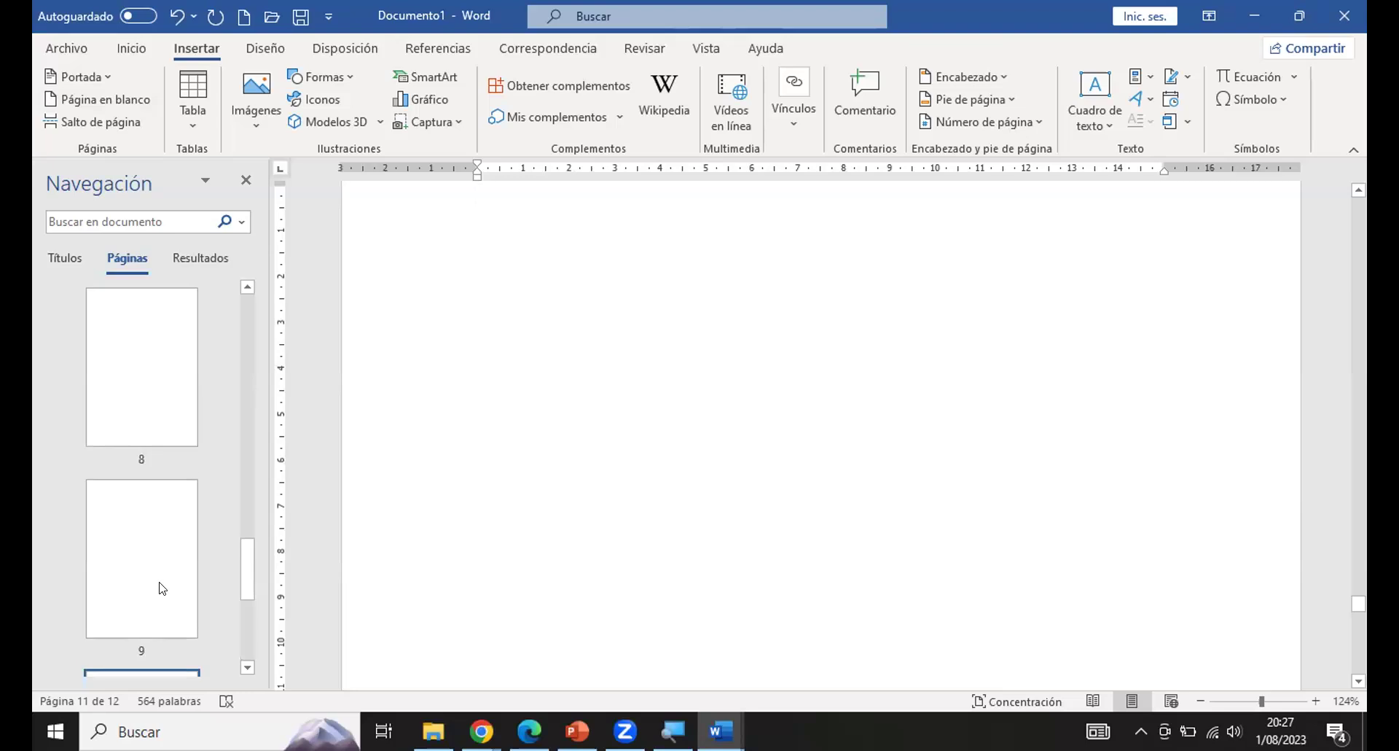
{"action": "scroll", "coordinate": [149, 384], "scroll_direction": "up", "scroll_amount": 2}
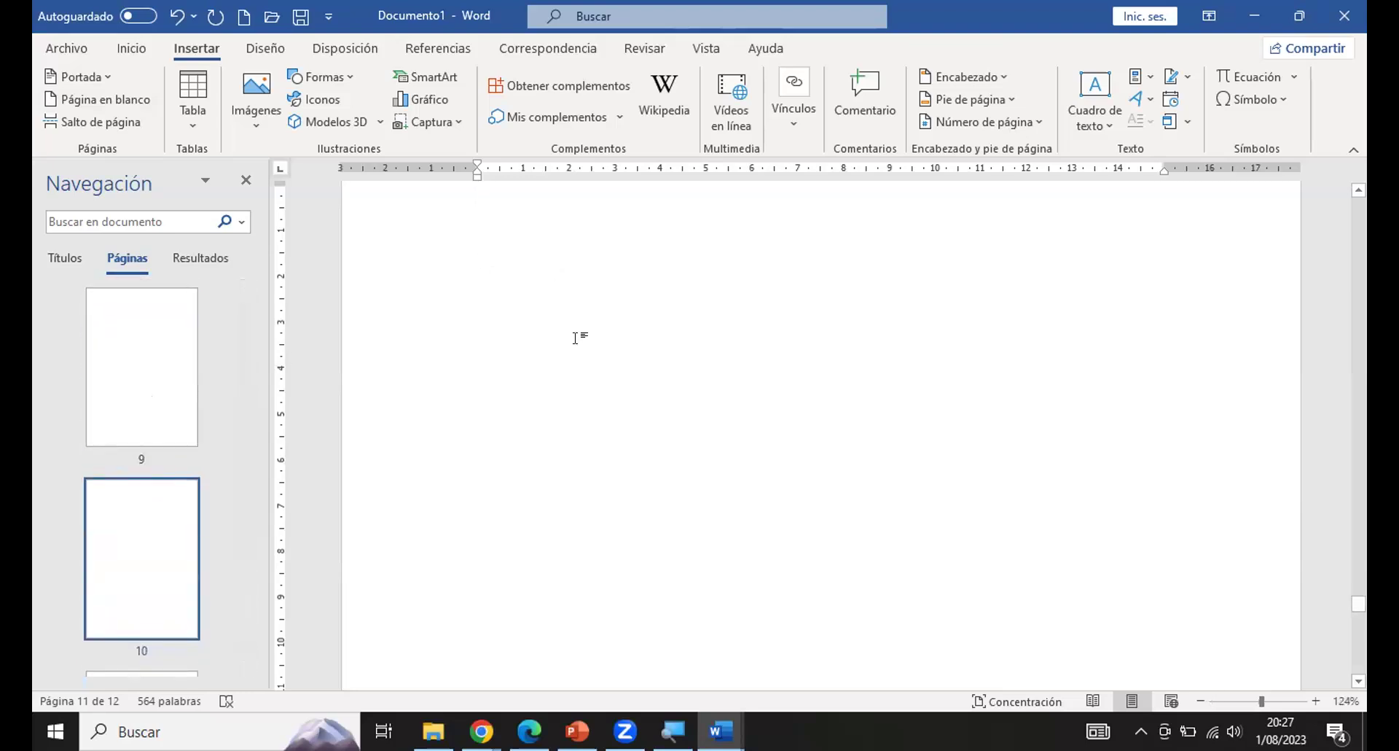
Open the dialog for inserting a picture from this device and move it nearer the middle of the page.
{"action": "left_click", "coordinate": [253, 126]}
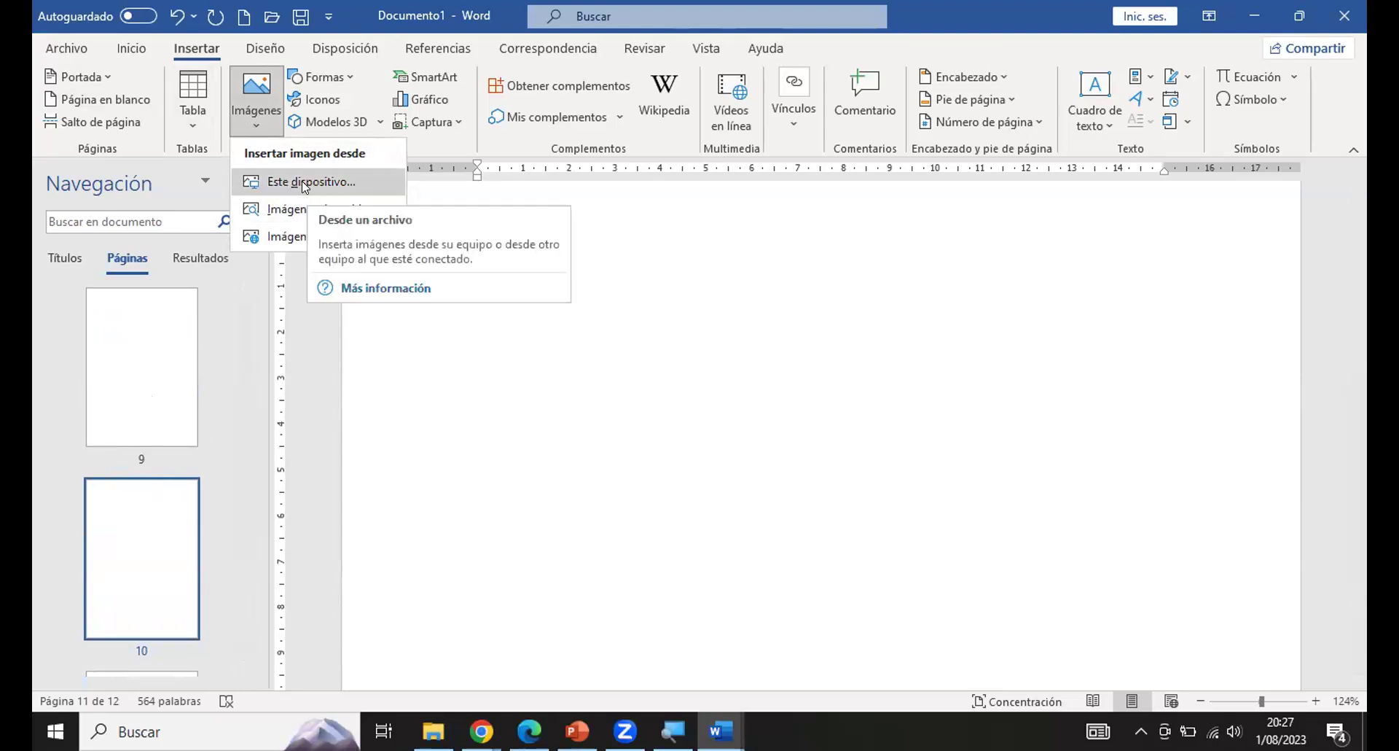
{"action": "left_click", "coordinate": [278, 183]}
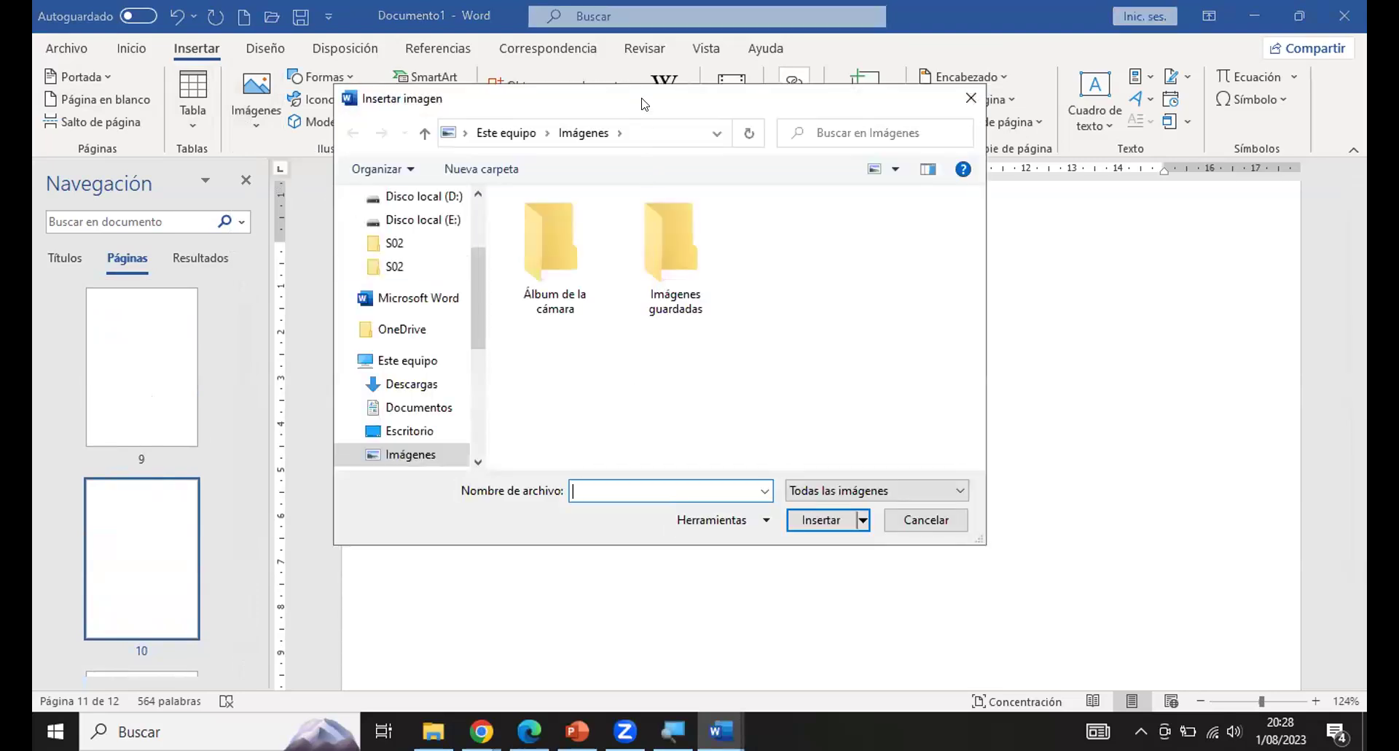
{"action": "left_click_drag", "start_coordinate": [641, 102], "coordinate": [724, 123]}
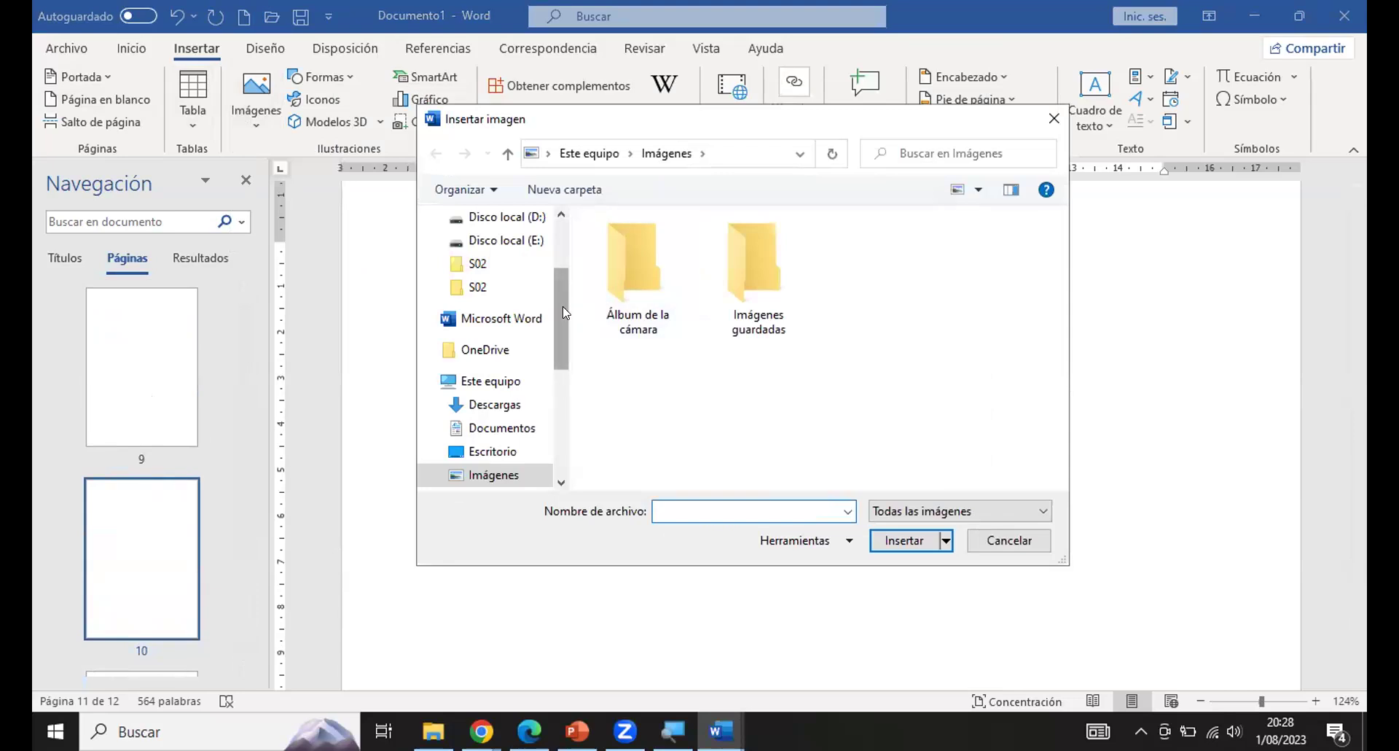
{"action": "left_click_drag", "start_coordinate": [562, 307], "coordinate": [563, 255]}
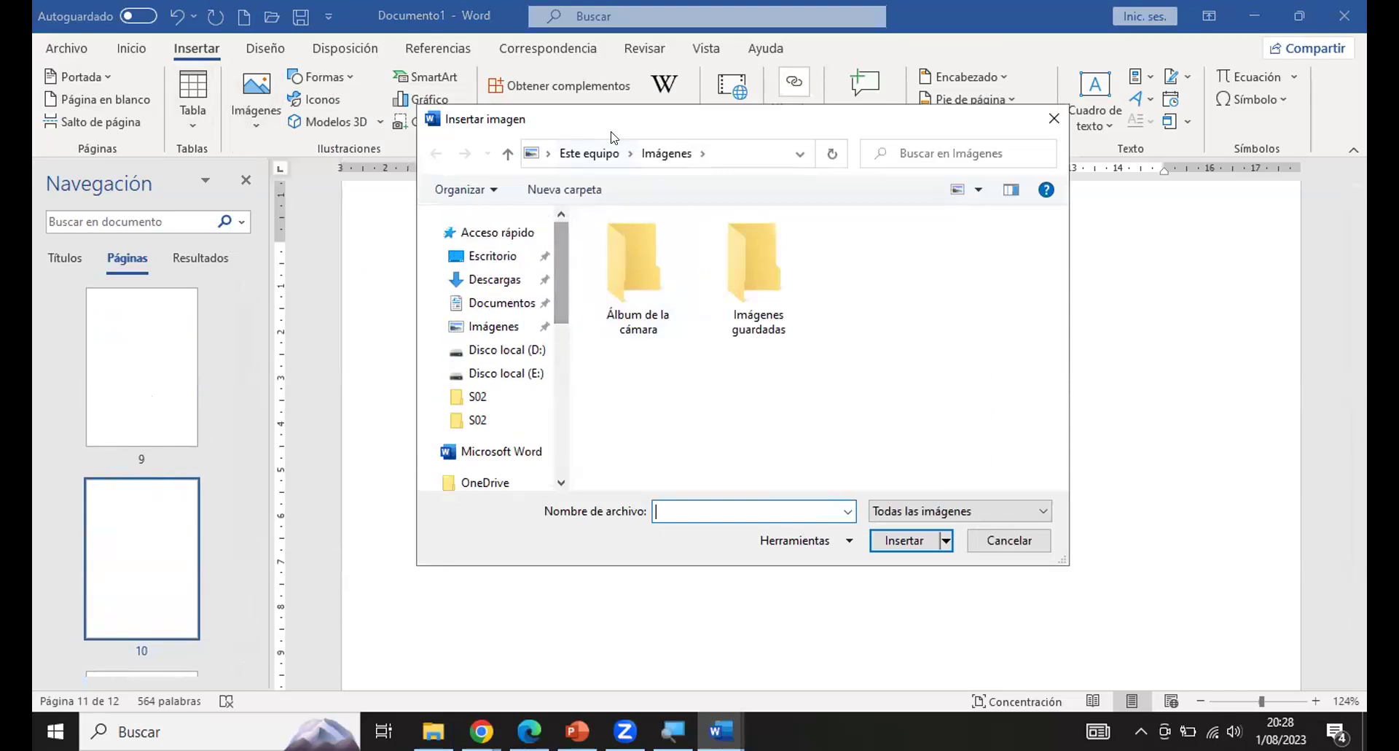
{"action": "left_click_drag", "start_coordinate": [515, 119], "coordinate": [460, 202]}
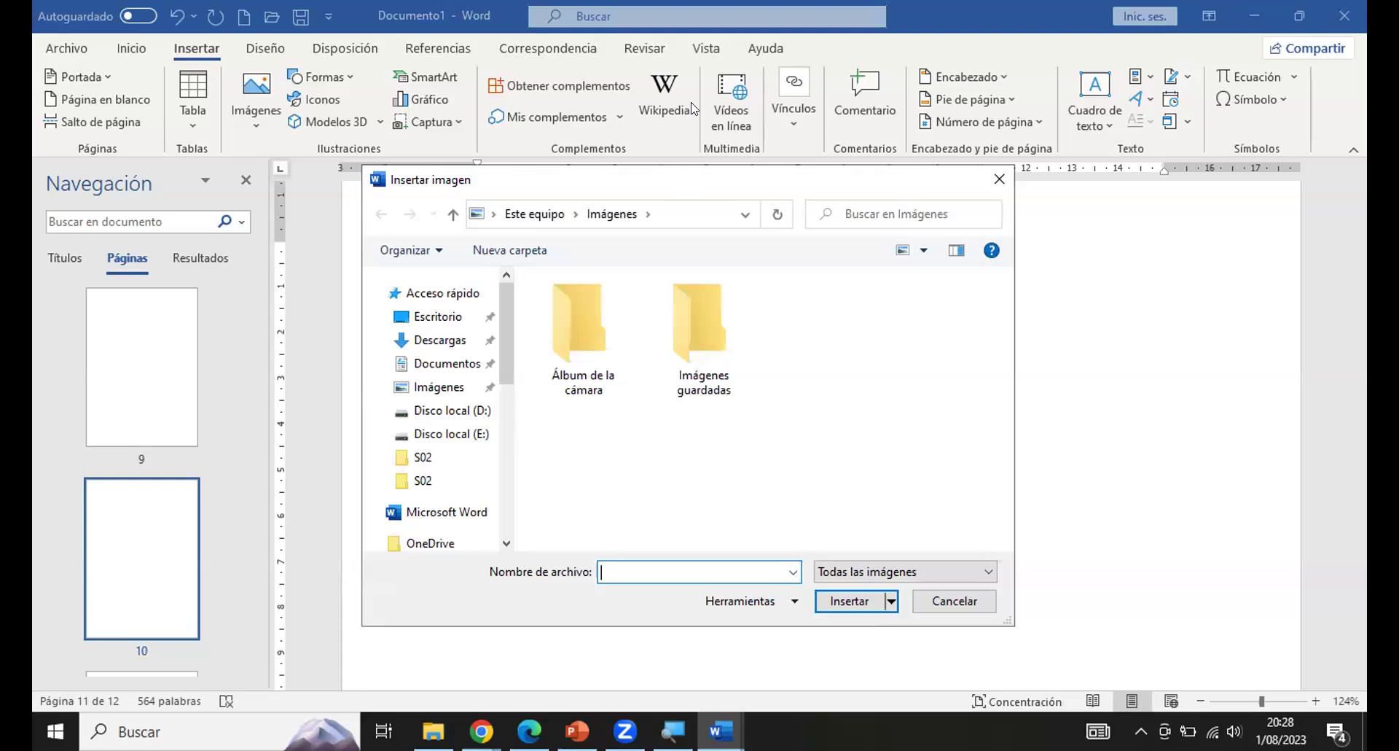
{"action": "left_click_drag", "start_coordinate": [694, 109], "coordinate": [694, 108]}
{"action": "left_click_drag", "start_coordinate": [521, 251], "coordinate": [524, 276]}
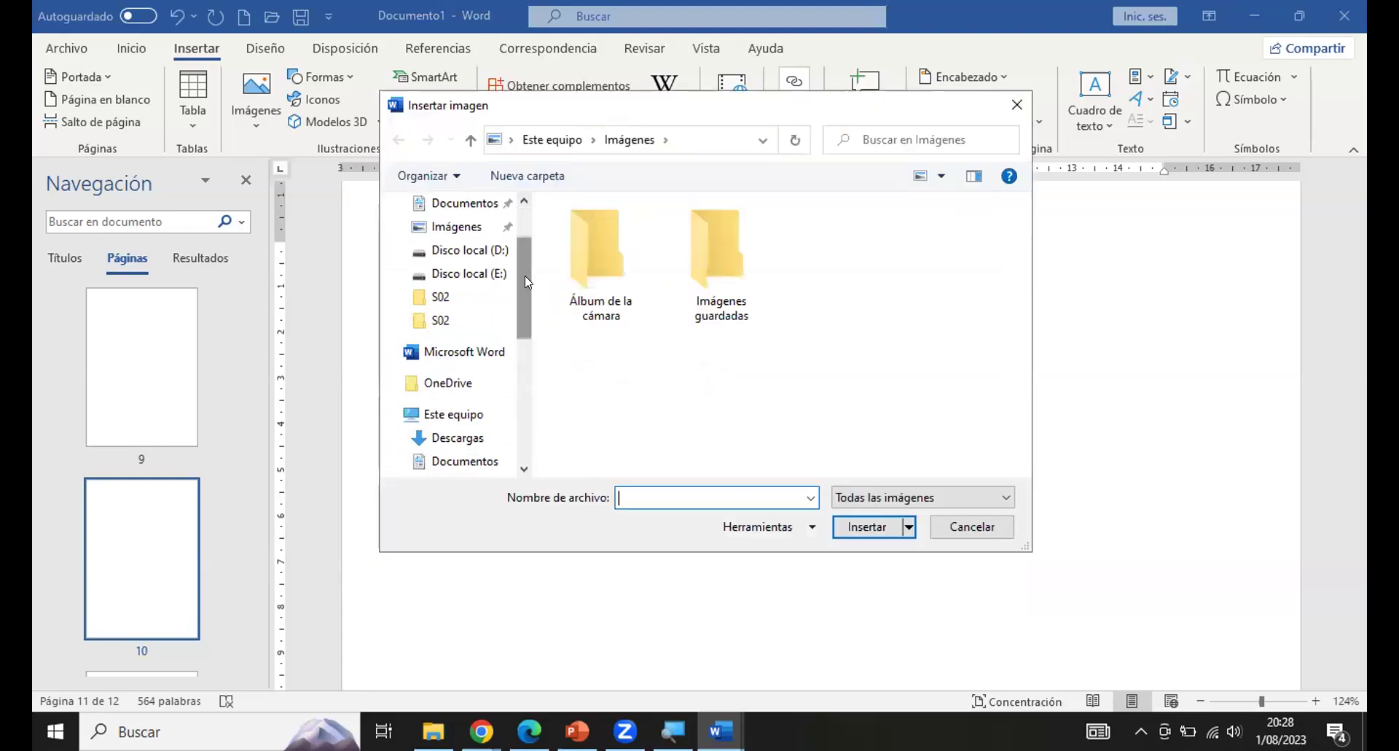
Look through the local drives C:, D:, E: and F: for picture files.
{"action": "left_click", "coordinate": [475, 253]}
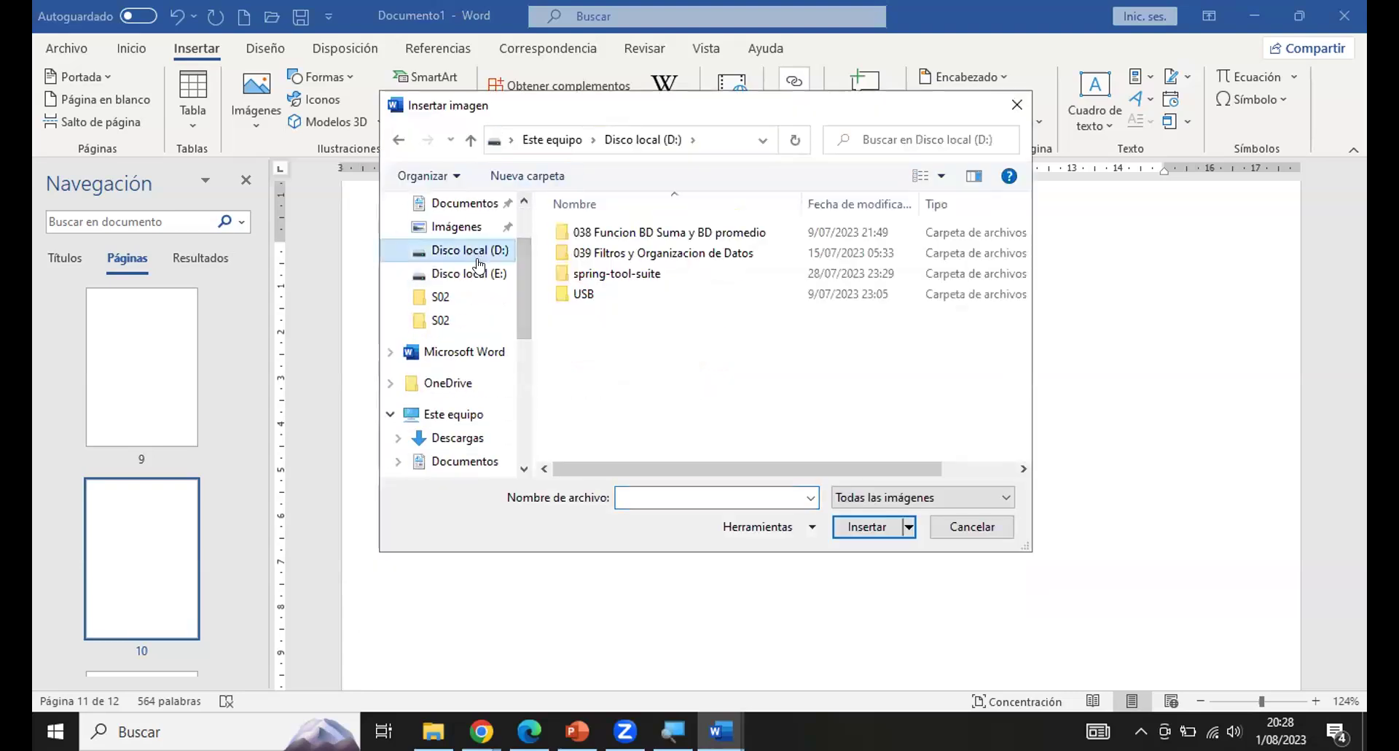
{"action": "left_click", "coordinate": [476, 275]}
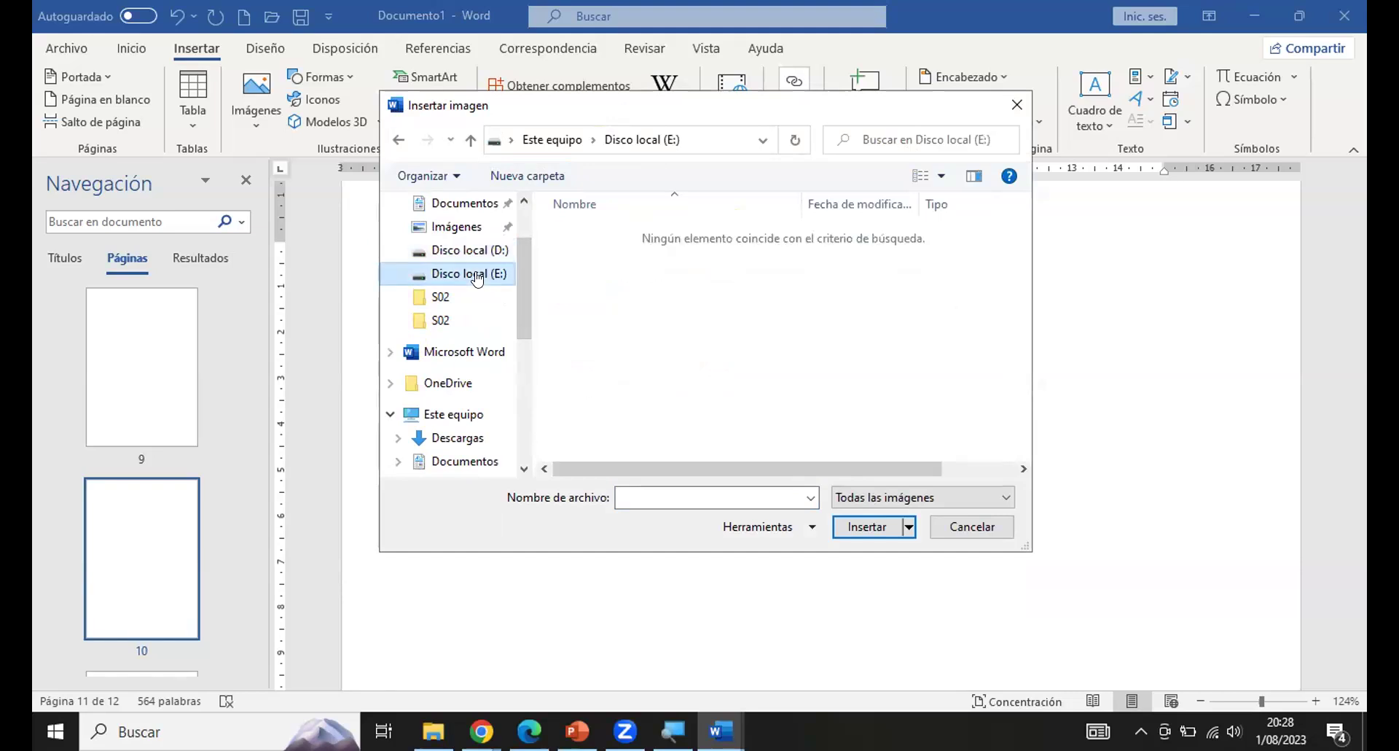
{"action": "left_click_drag", "start_coordinate": [517, 269], "coordinate": [525, 383]}
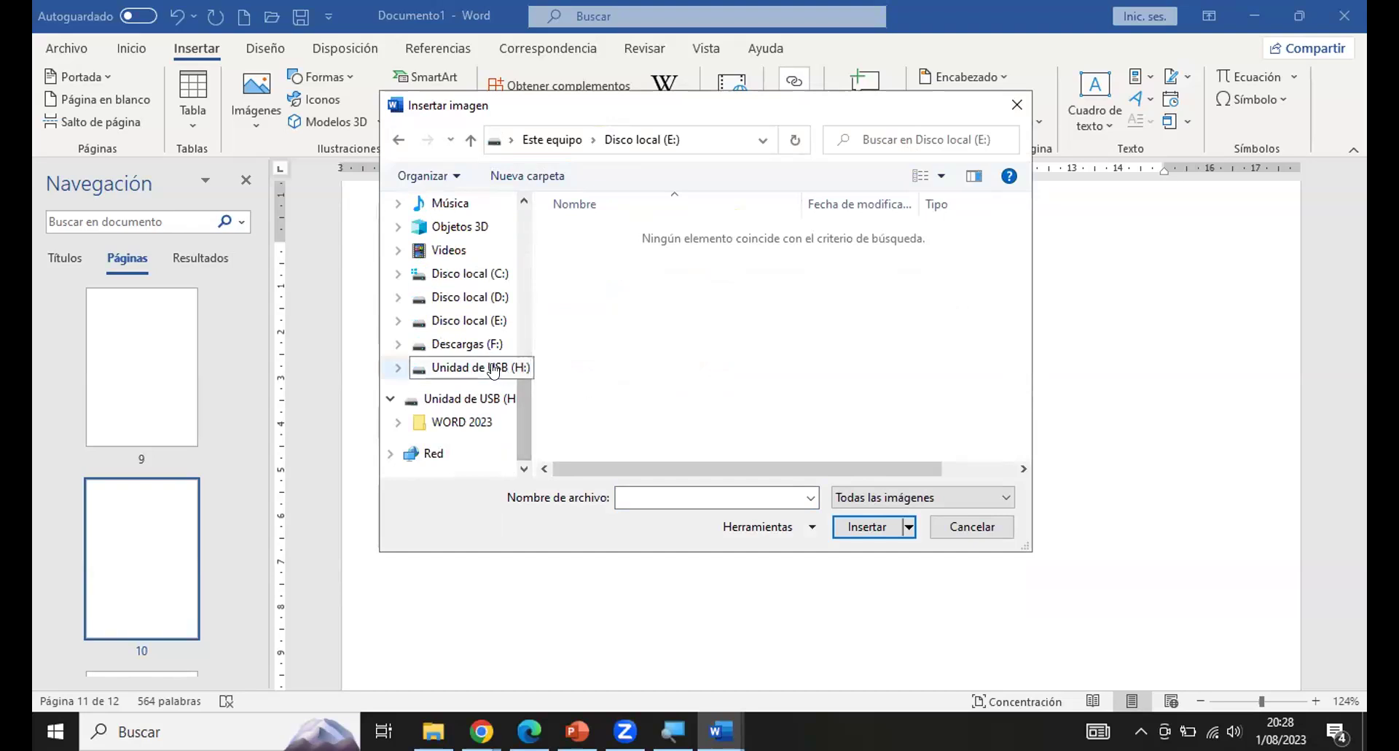
{"action": "left_click", "coordinate": [460, 275]}
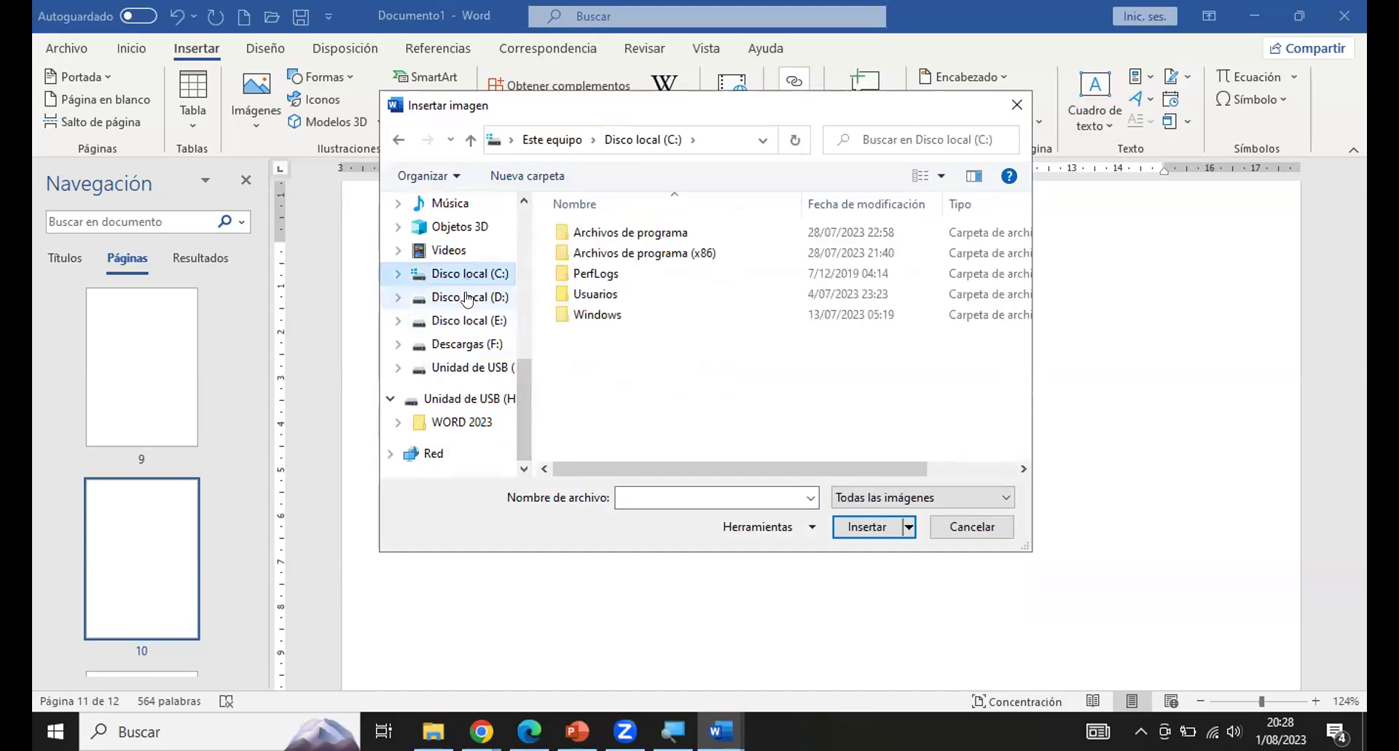
{"action": "left_click", "coordinate": [467, 298]}
{"action": "left_click", "coordinate": [461, 321]}
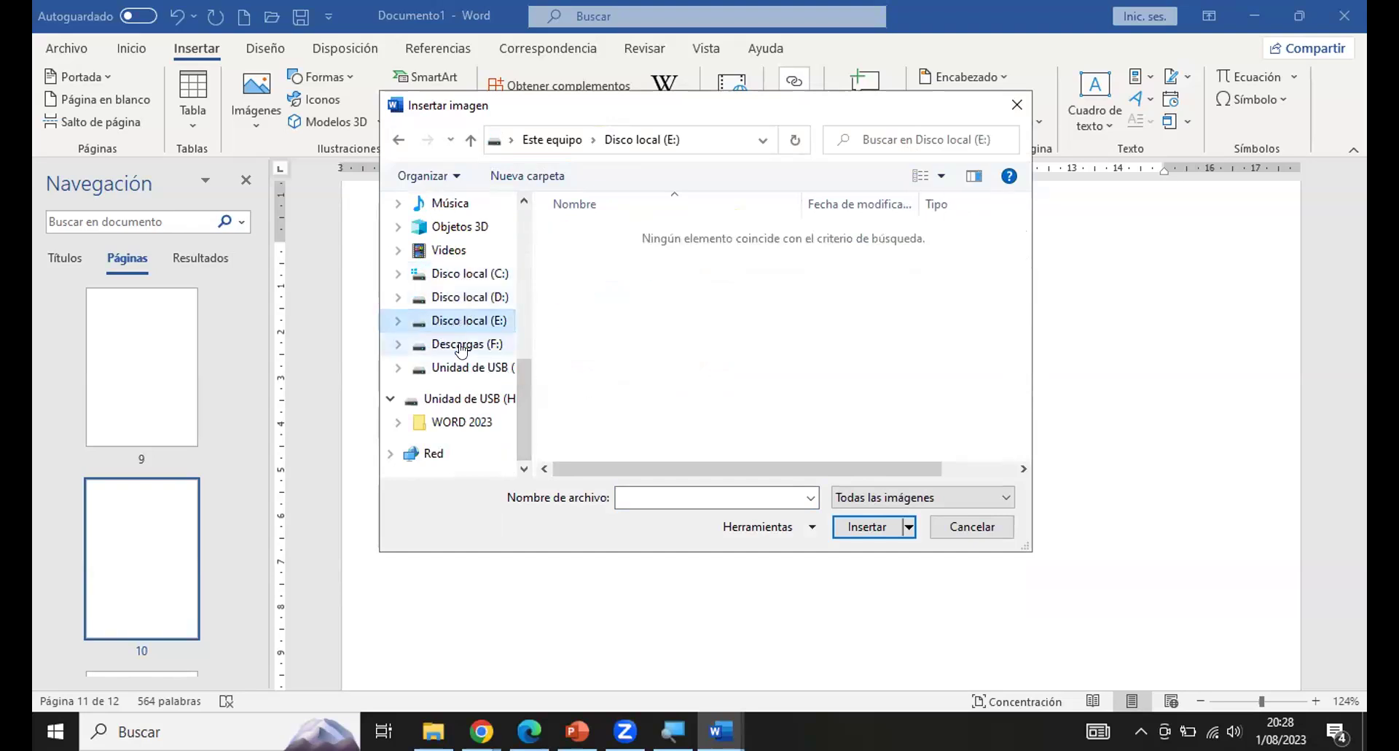
{"action": "left_click", "coordinate": [461, 347]}
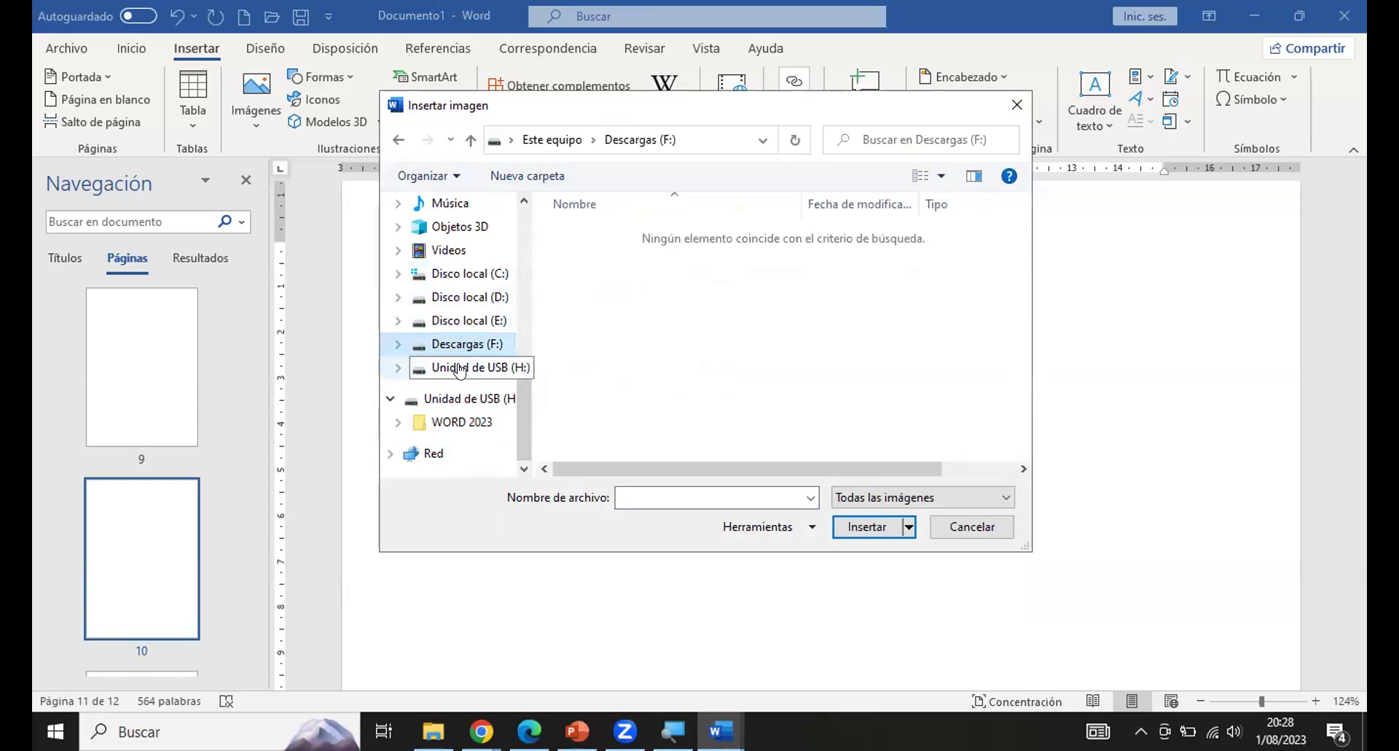
Open the IMAGENES folder on USB drive H:, inside WORD 2023, SESIONES, S02.
{"action": "left_click", "coordinate": [459, 368]}
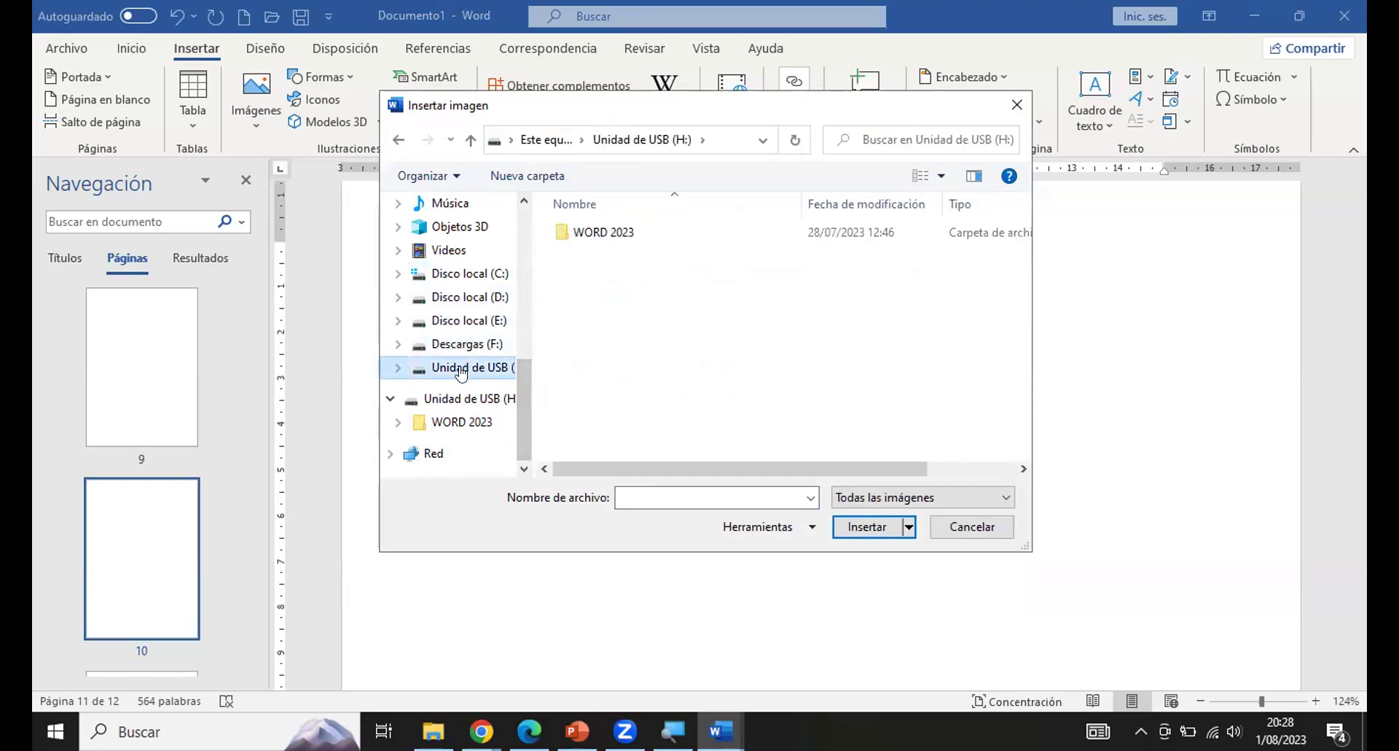
{"action": "double_click", "coordinate": [583, 234]}
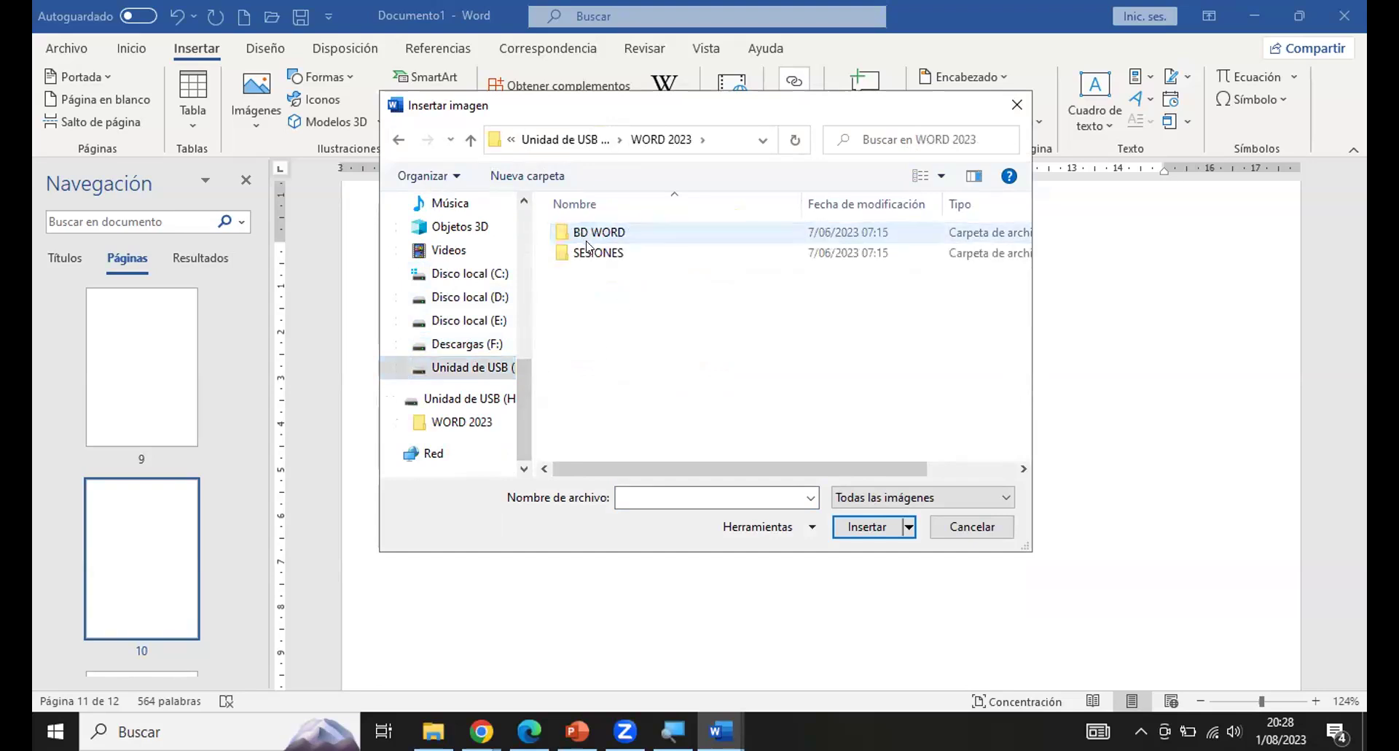
{"action": "double_click", "coordinate": [585, 253]}
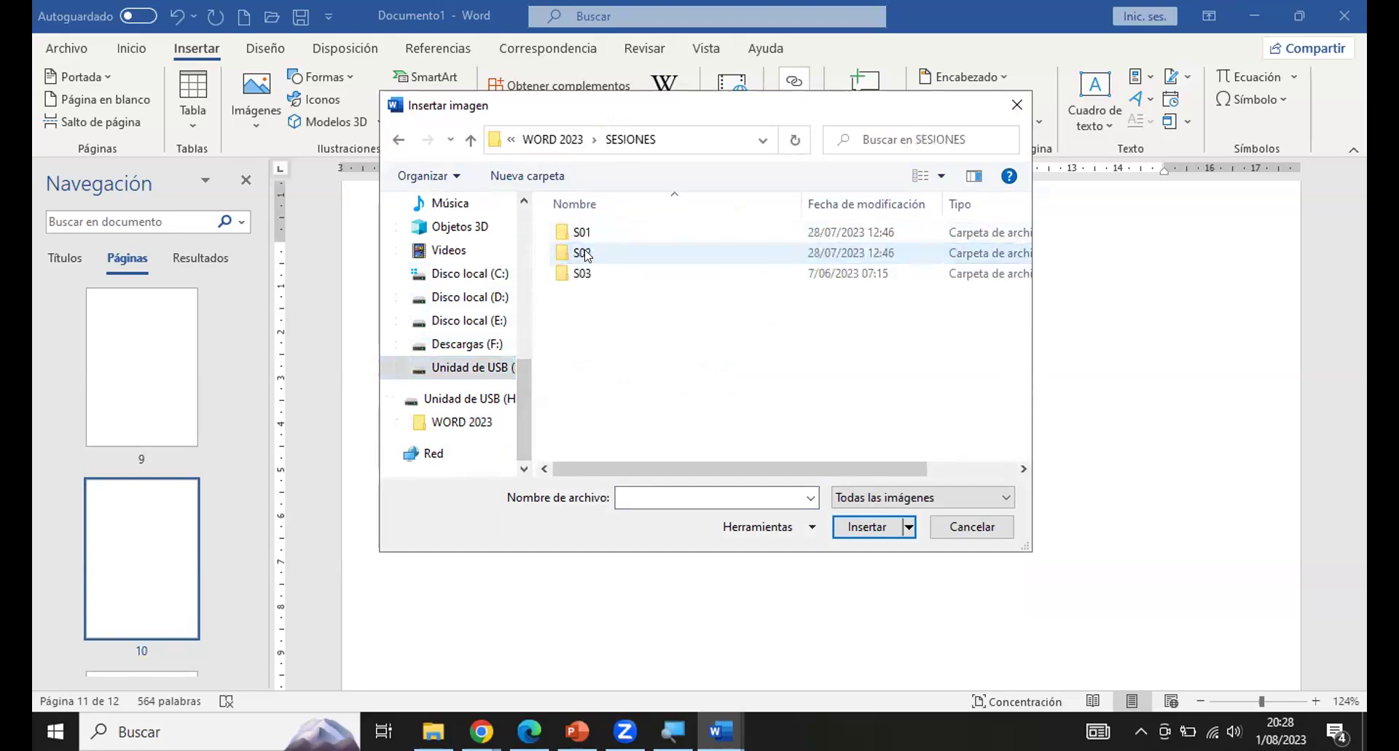
{"action": "double_click", "coordinate": [589, 252]}
{"action": "double_click", "coordinate": [602, 233]}
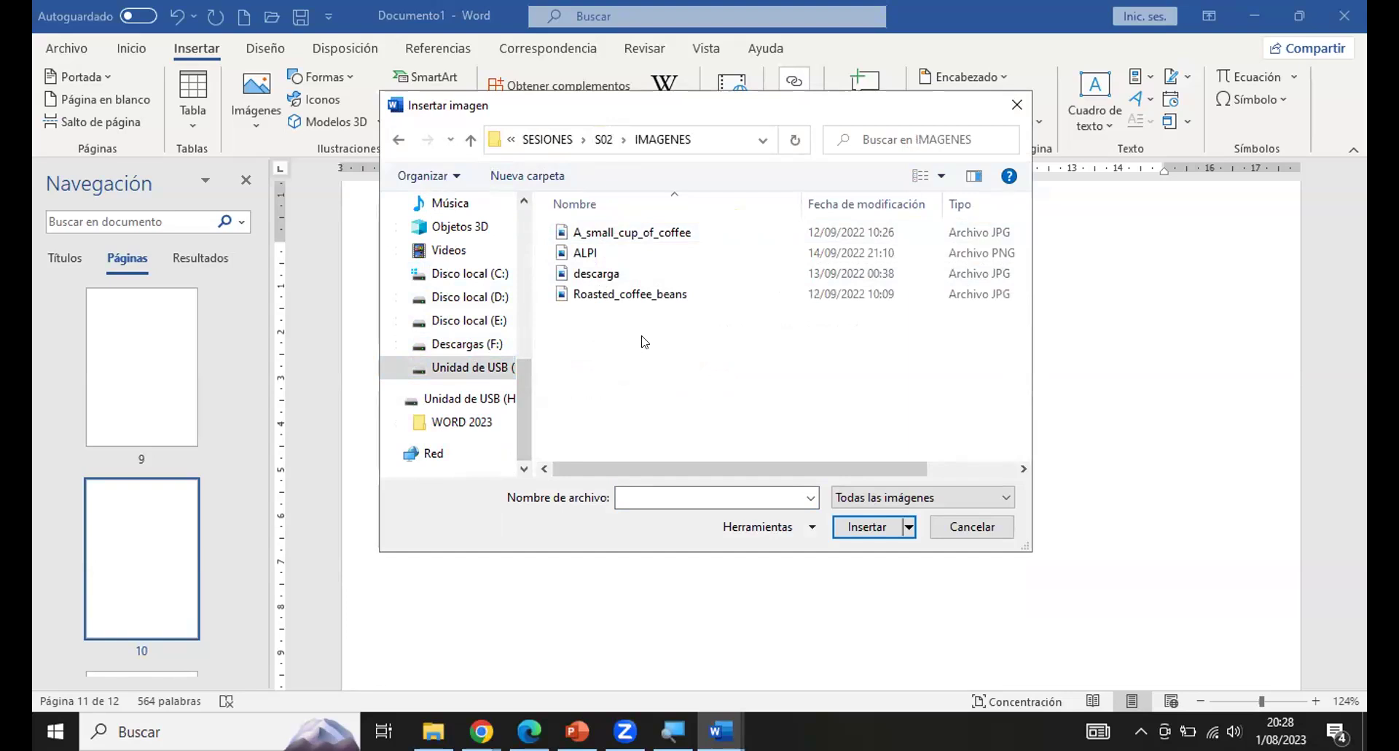
Display the picture files in the IMAGENES folder as large icons.
{"action": "left_click", "coordinate": [943, 178]}
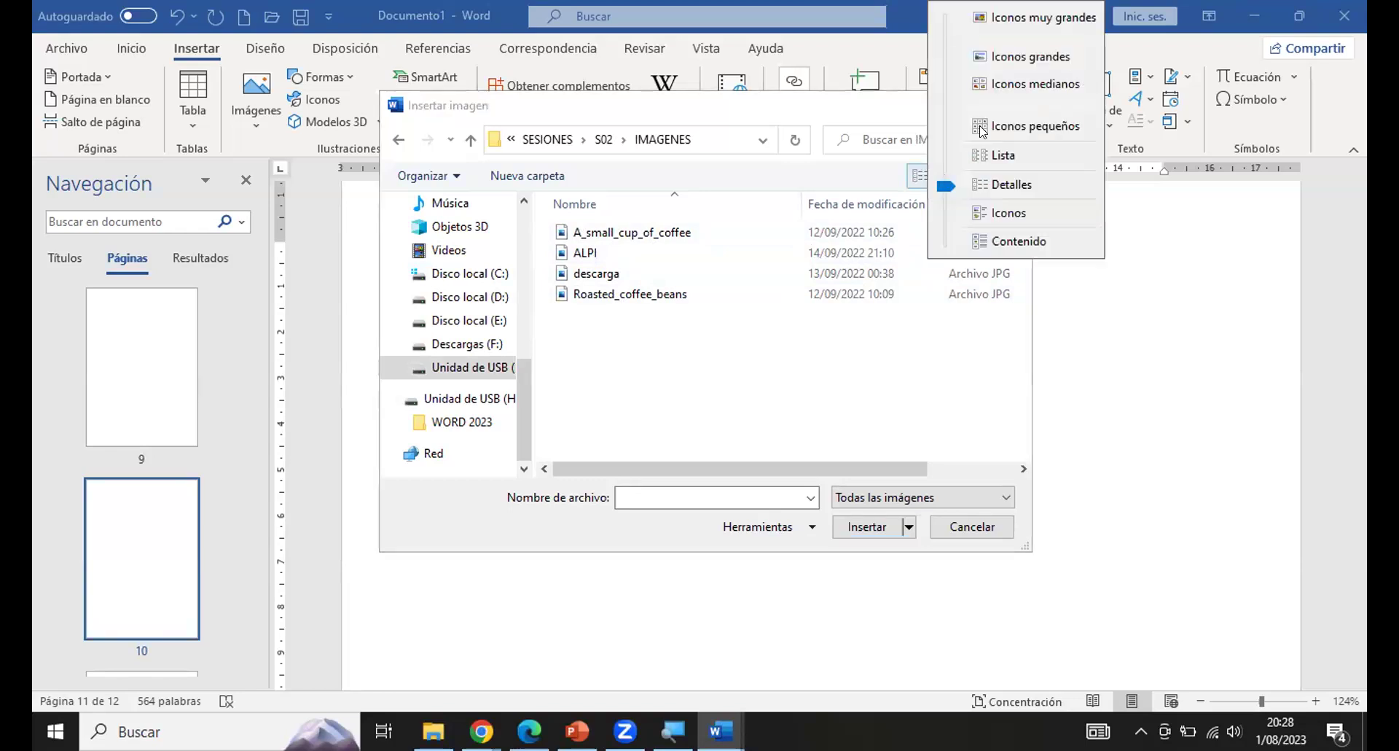
{"action": "left_click", "coordinate": [981, 56]}
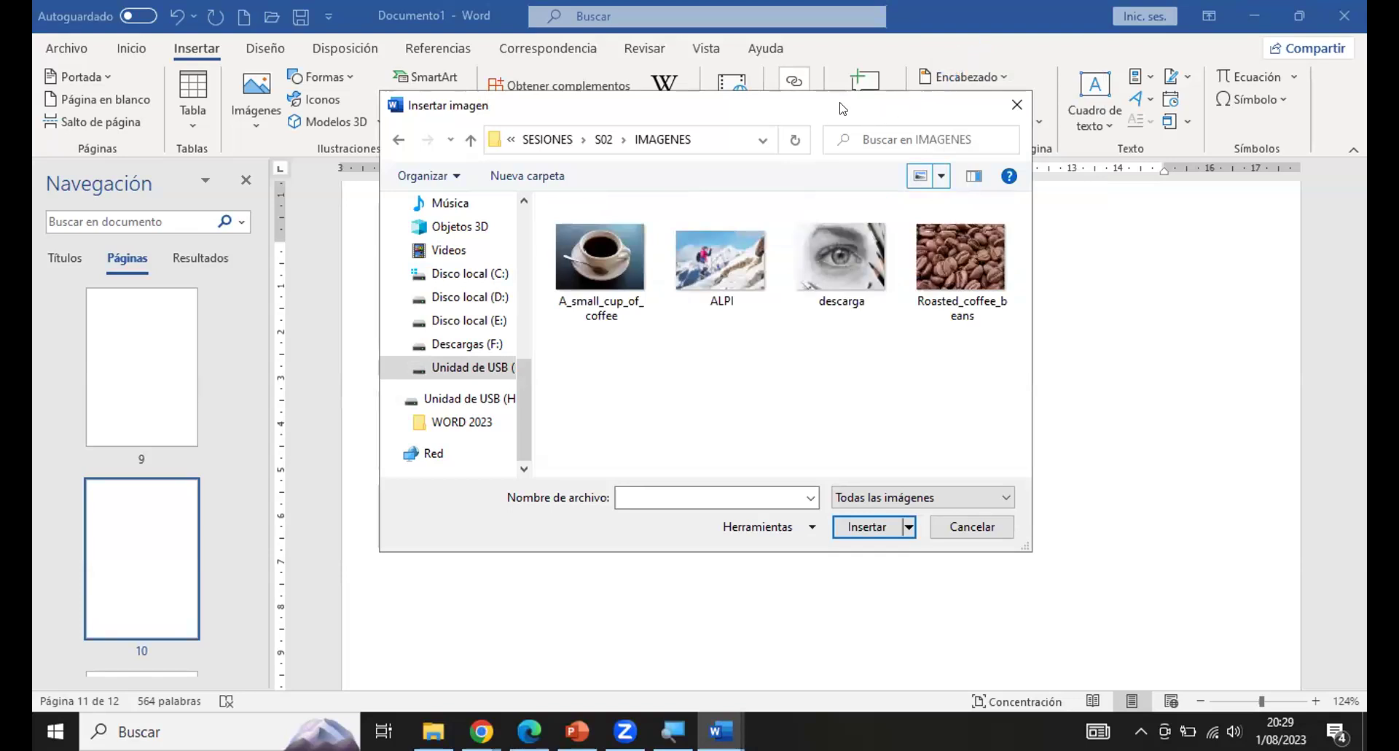
{"action": "left_click_drag", "start_coordinate": [844, 107], "coordinate": [793, 100]}
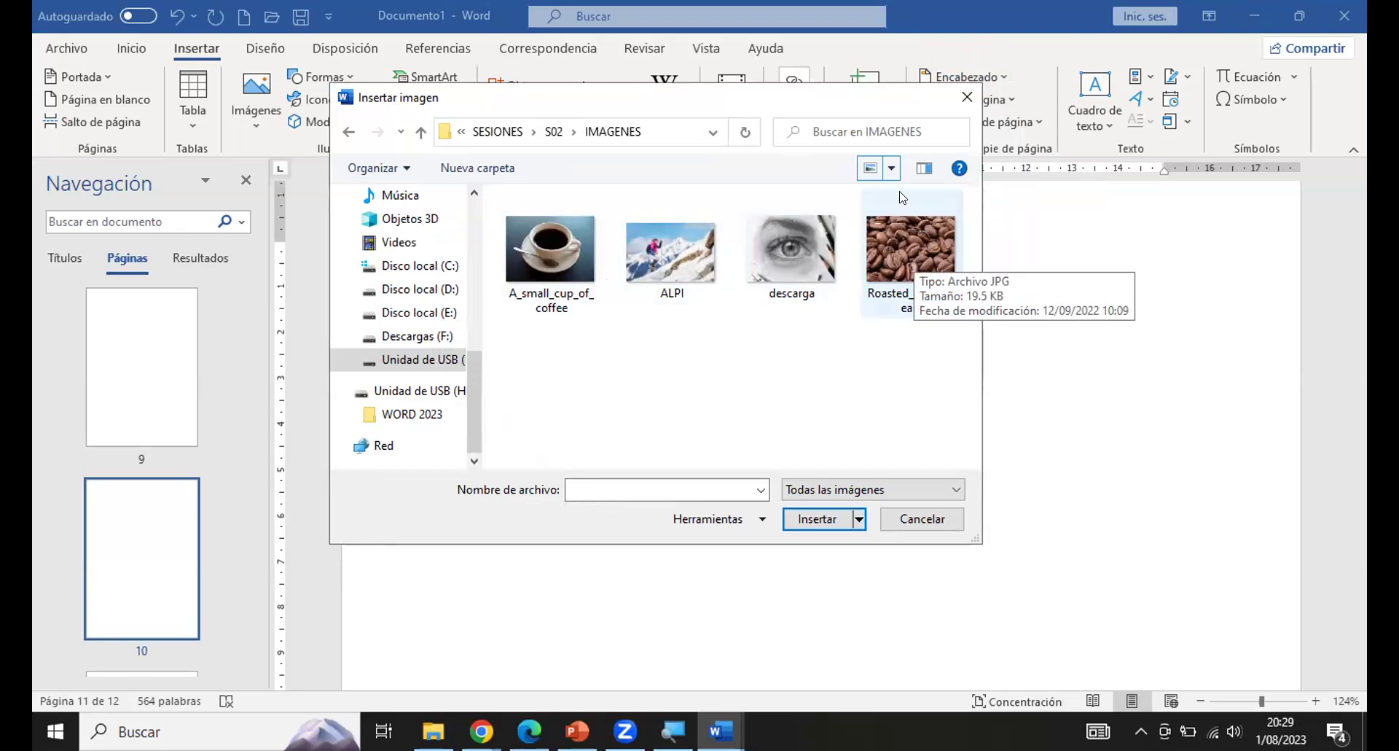
Try the very large icons view for the picture files and return to large icons.
{"action": "left_click", "coordinate": [893, 169]}
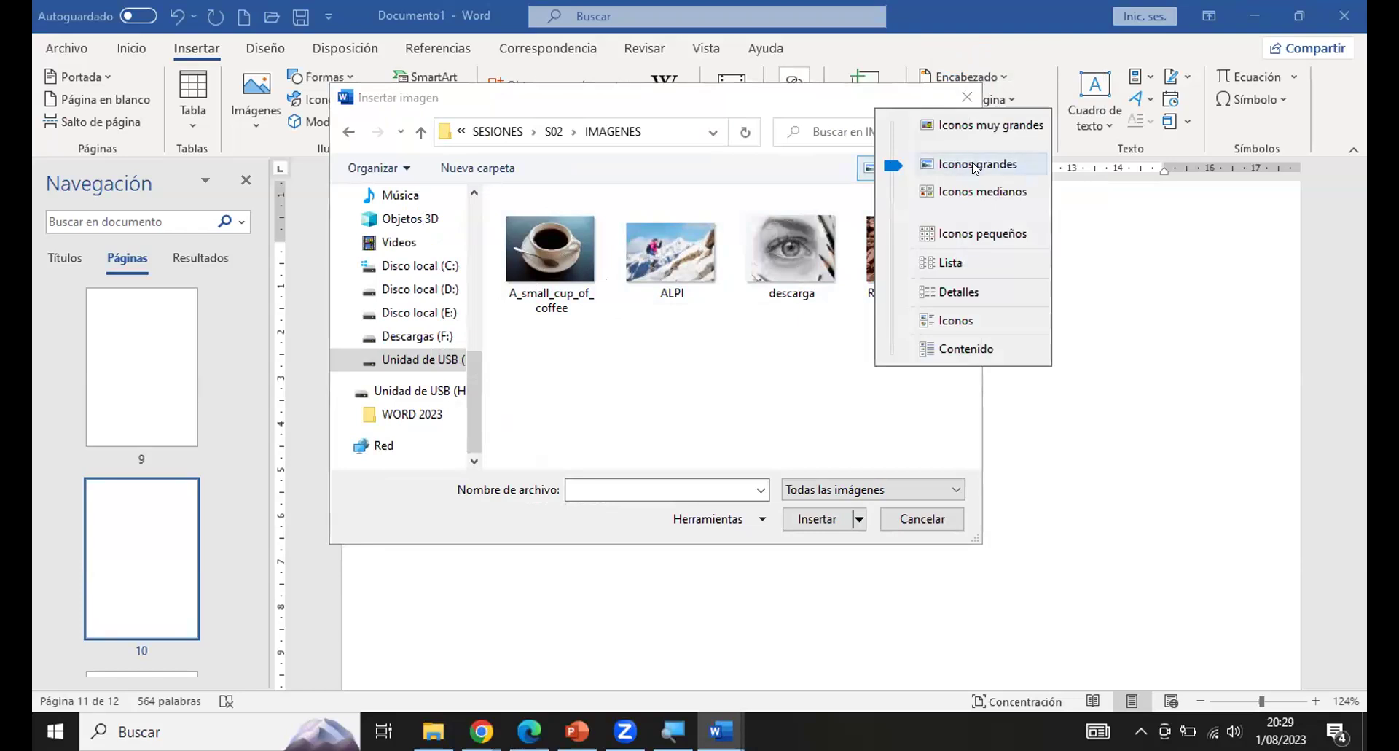
{"action": "left_click", "coordinate": [966, 124]}
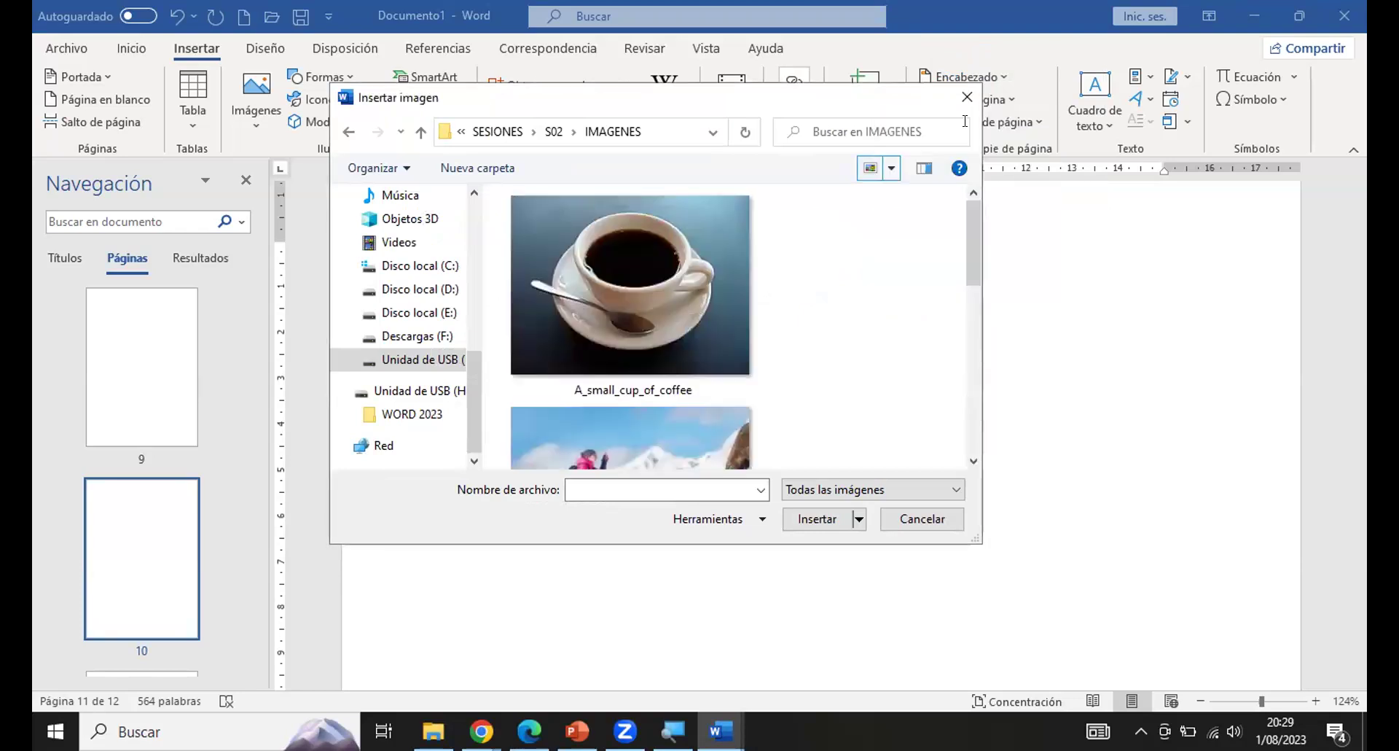
{"action": "mouse_move", "coordinate": [974, 237]}
{"action": "left_mouse_down"}
{"action": "mouse_move", "coordinate": [979, 410]}
{"action": "mouse_move", "coordinate": [976, 244]}
{"action": "left_mouse_up"}
{"action": "left_click", "coordinate": [884, 176]}
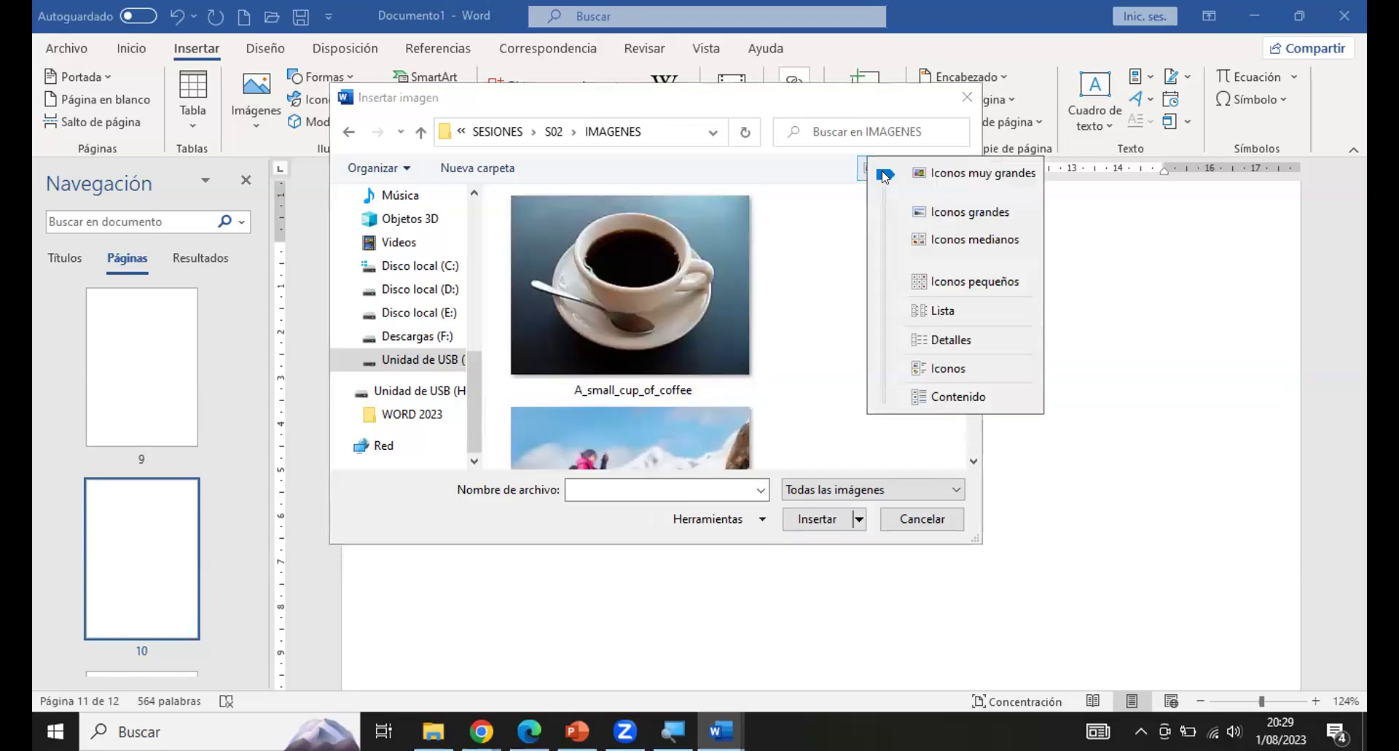
{"action": "left_click", "coordinate": [924, 211]}
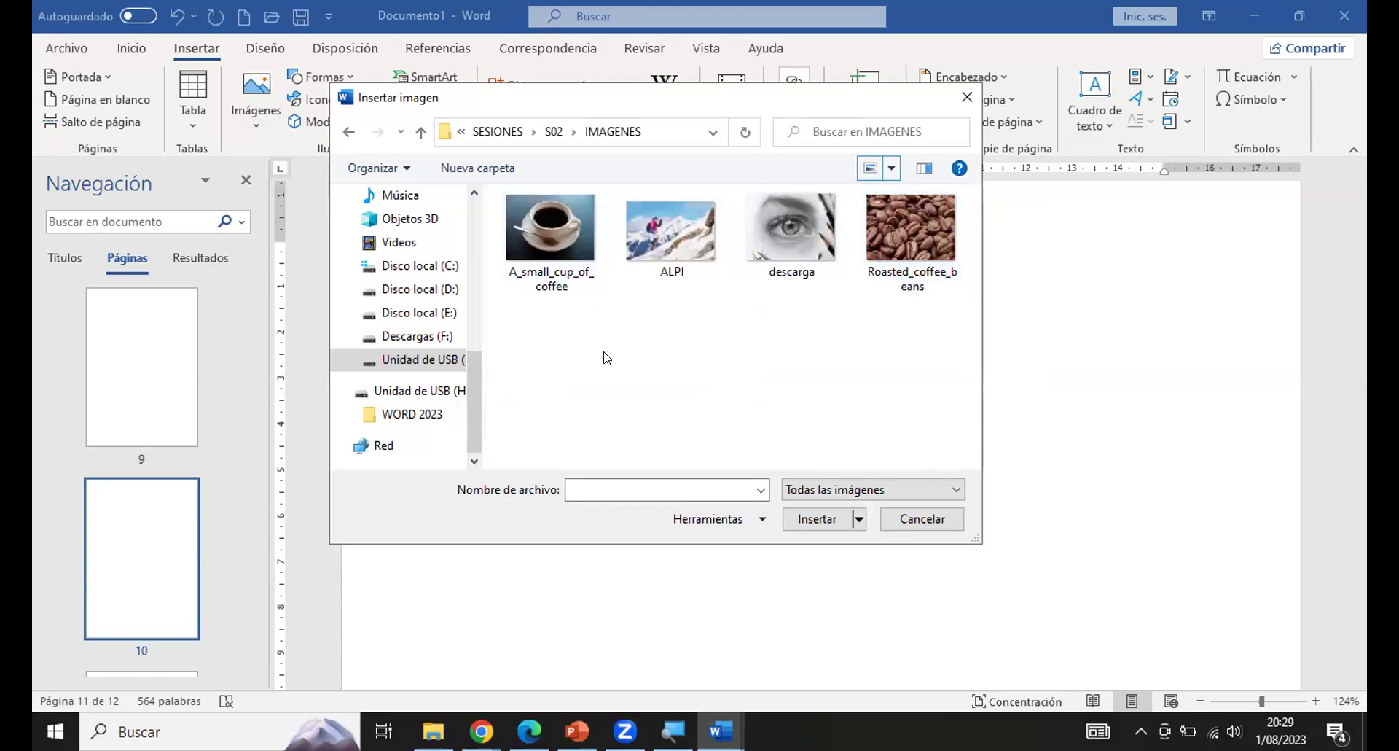
Browse the pictures in the folder and insert the ALPI mountain picture on the blank page.
{"action": "left_click", "coordinate": [669, 256]}
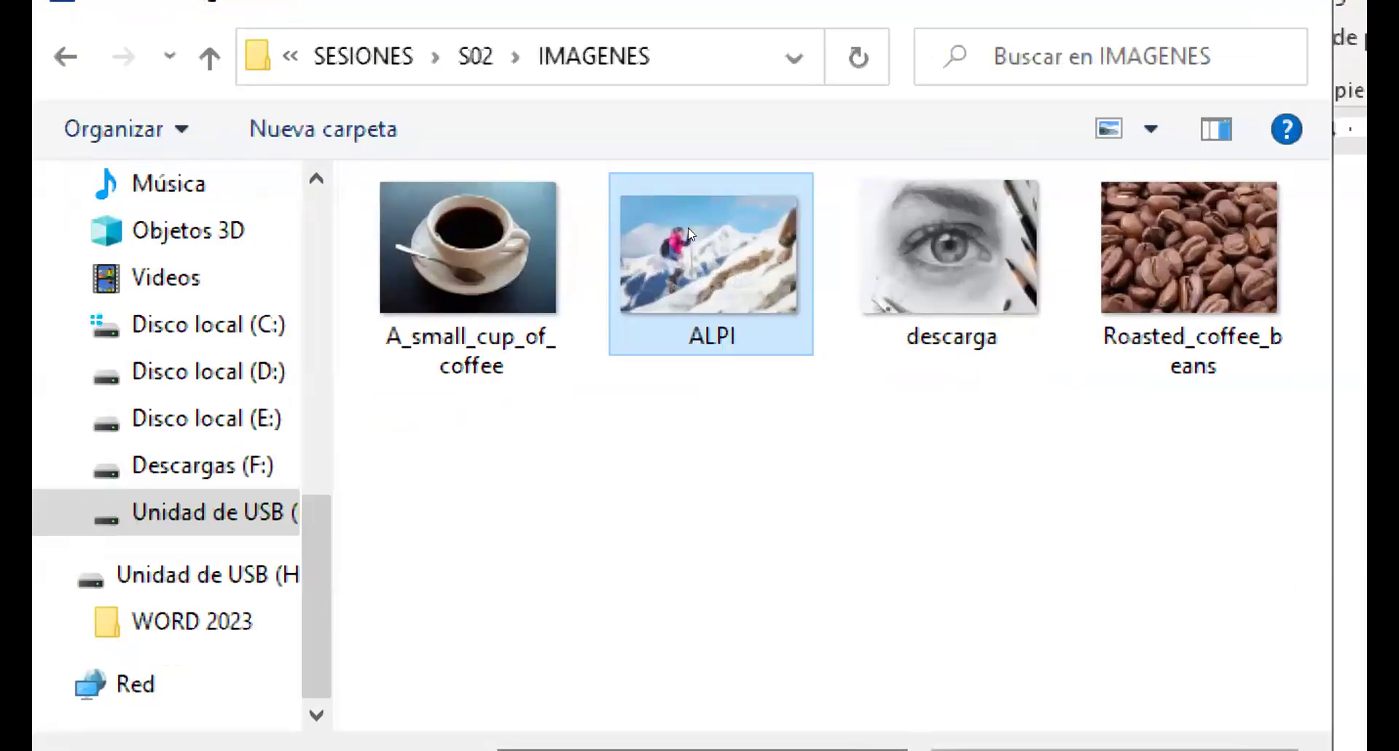
{"action": "key", "text": "Right"}
{"action": "key", "text": "Right"}
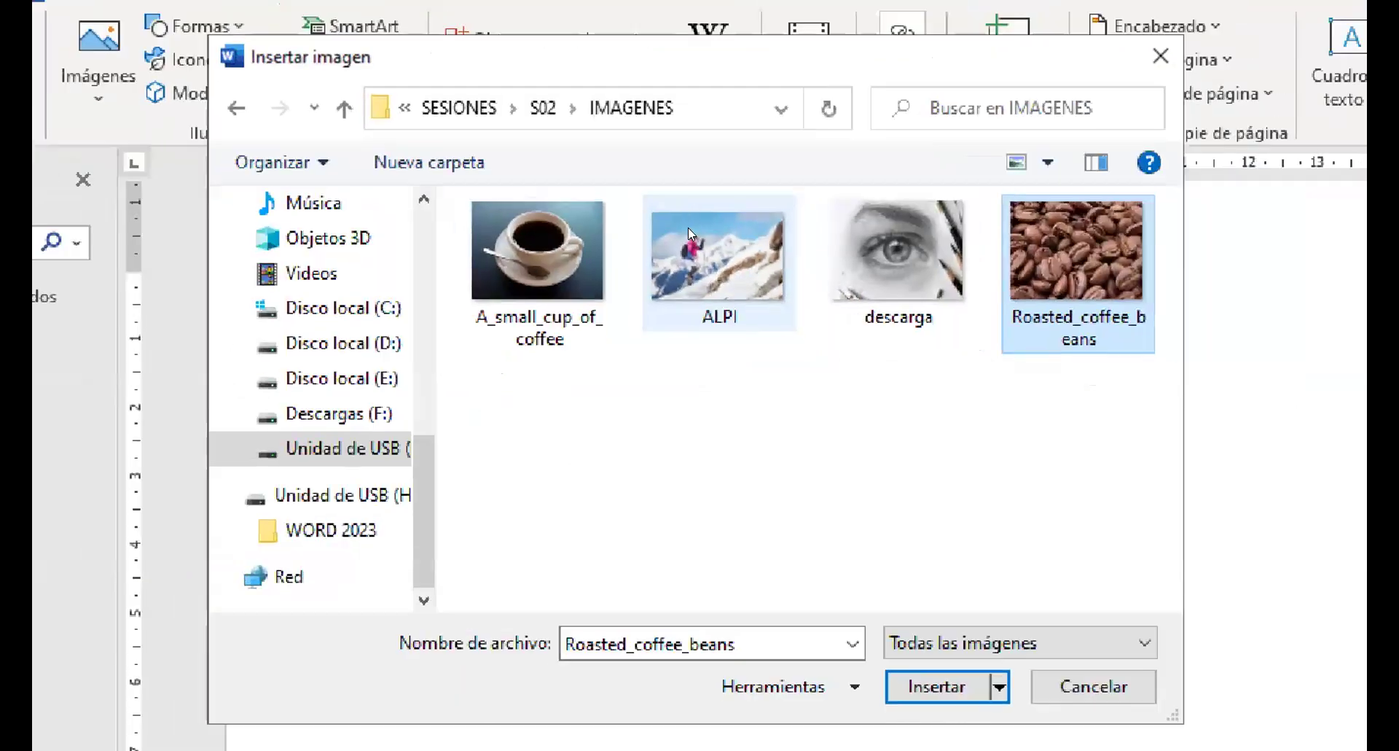
{"action": "key", "text": "Left"}
{"action": "key", "text": "Left"}
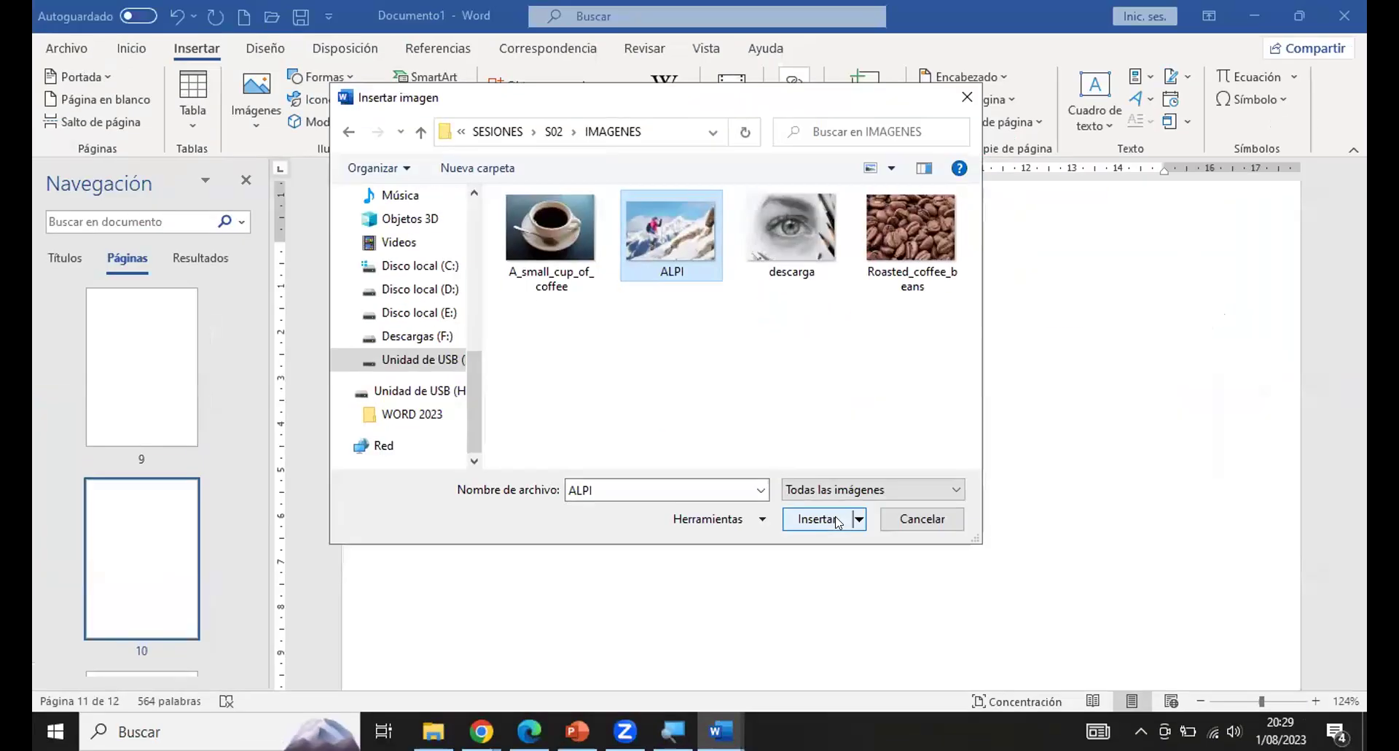
{"action": "left_click", "coordinate": [987, 455]}
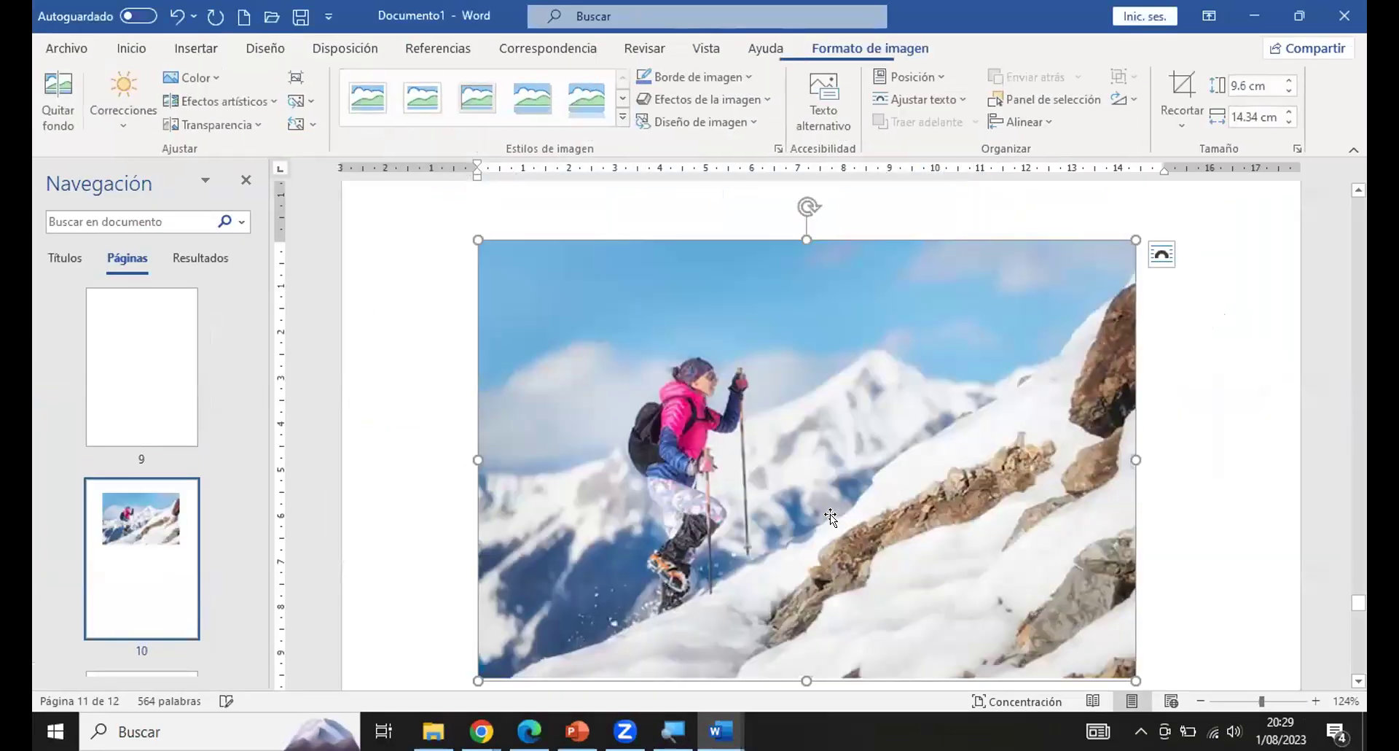
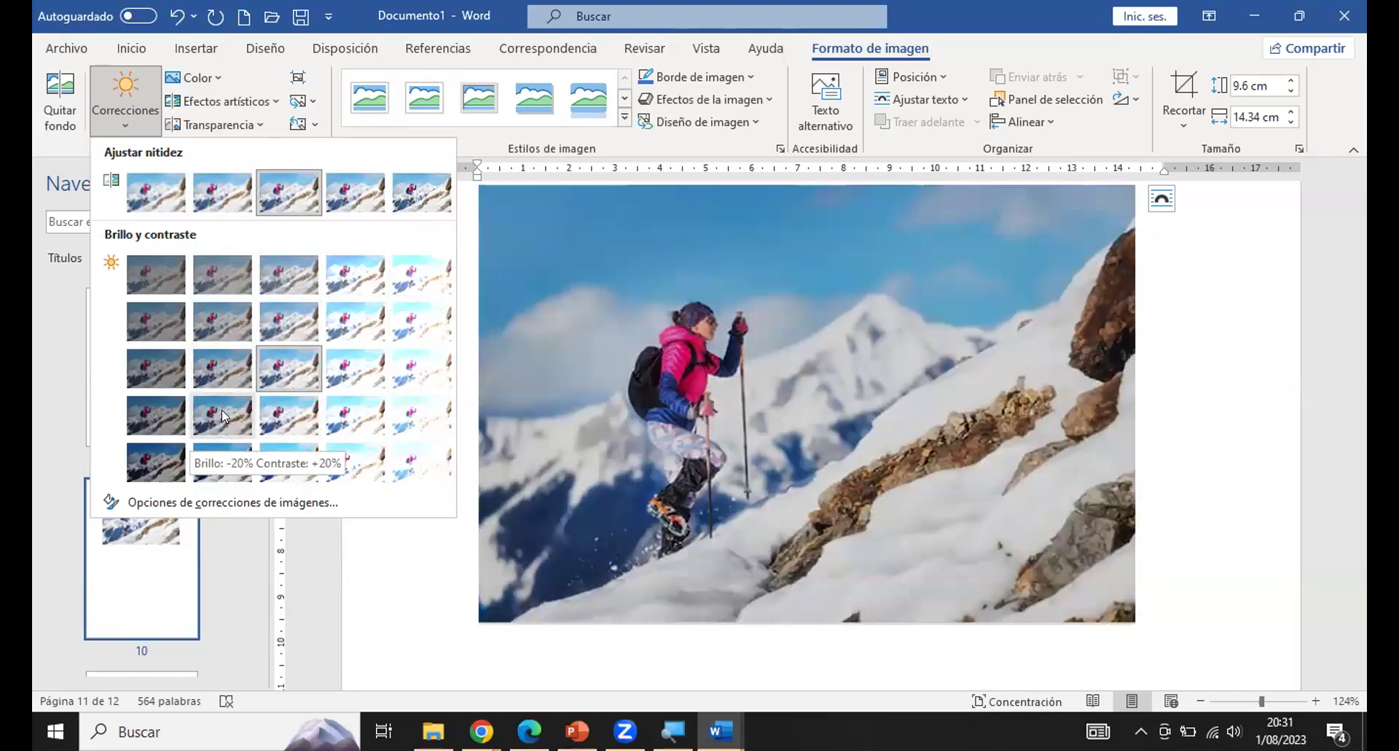
Apply the brightness -20% and contrast +20% correction to the mountain picture.
{"action": "left_click", "coordinate": [221, 410]}
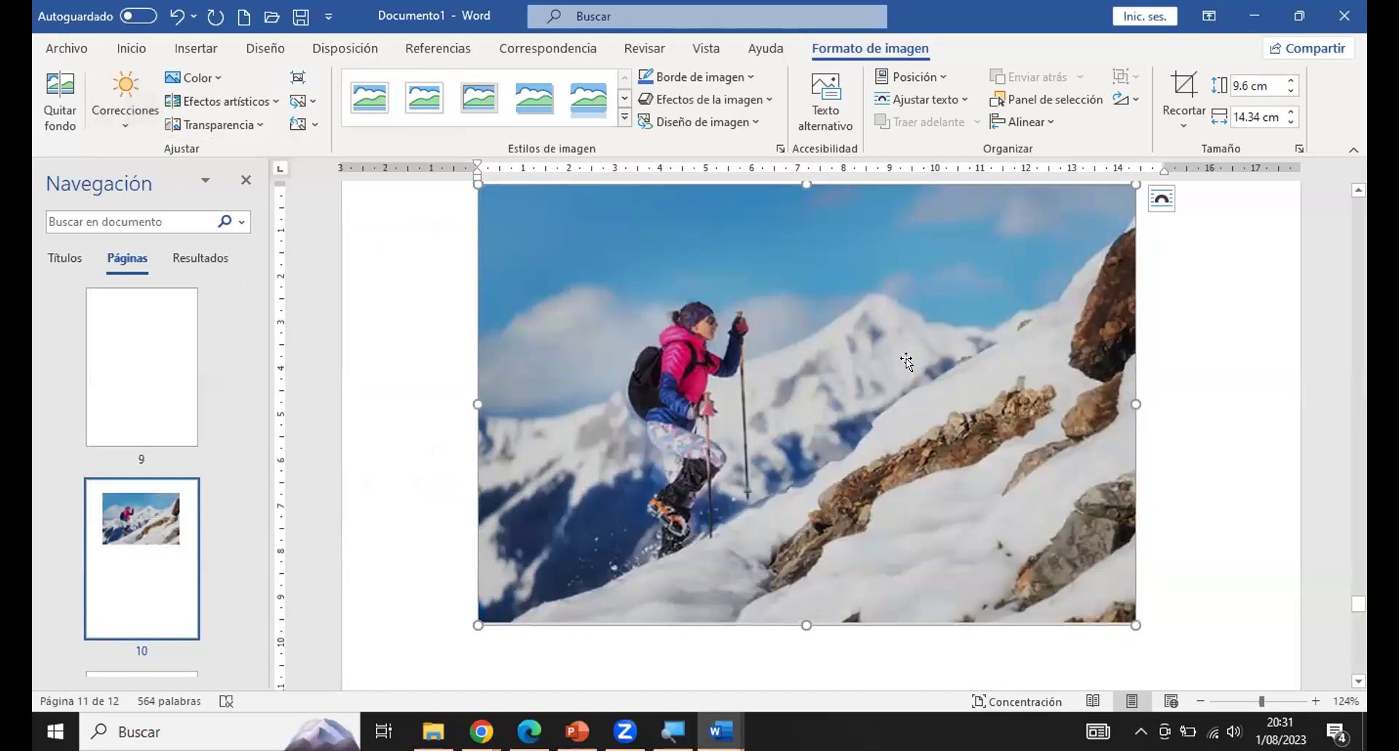
Recolor the mountain picture with Escala de grises and preview the other color variations.
{"action": "left_click", "coordinate": [212, 77]}
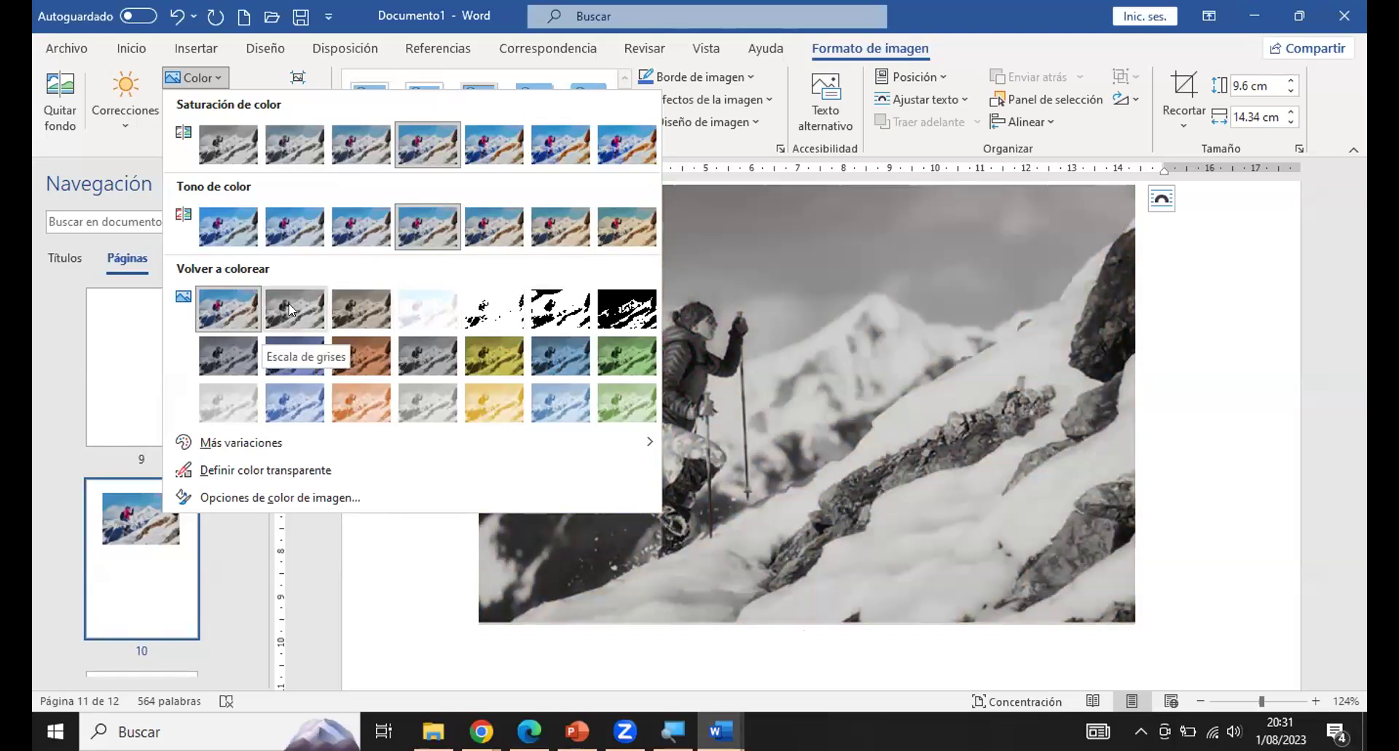
{"action": "left_click", "coordinate": [289, 304]}
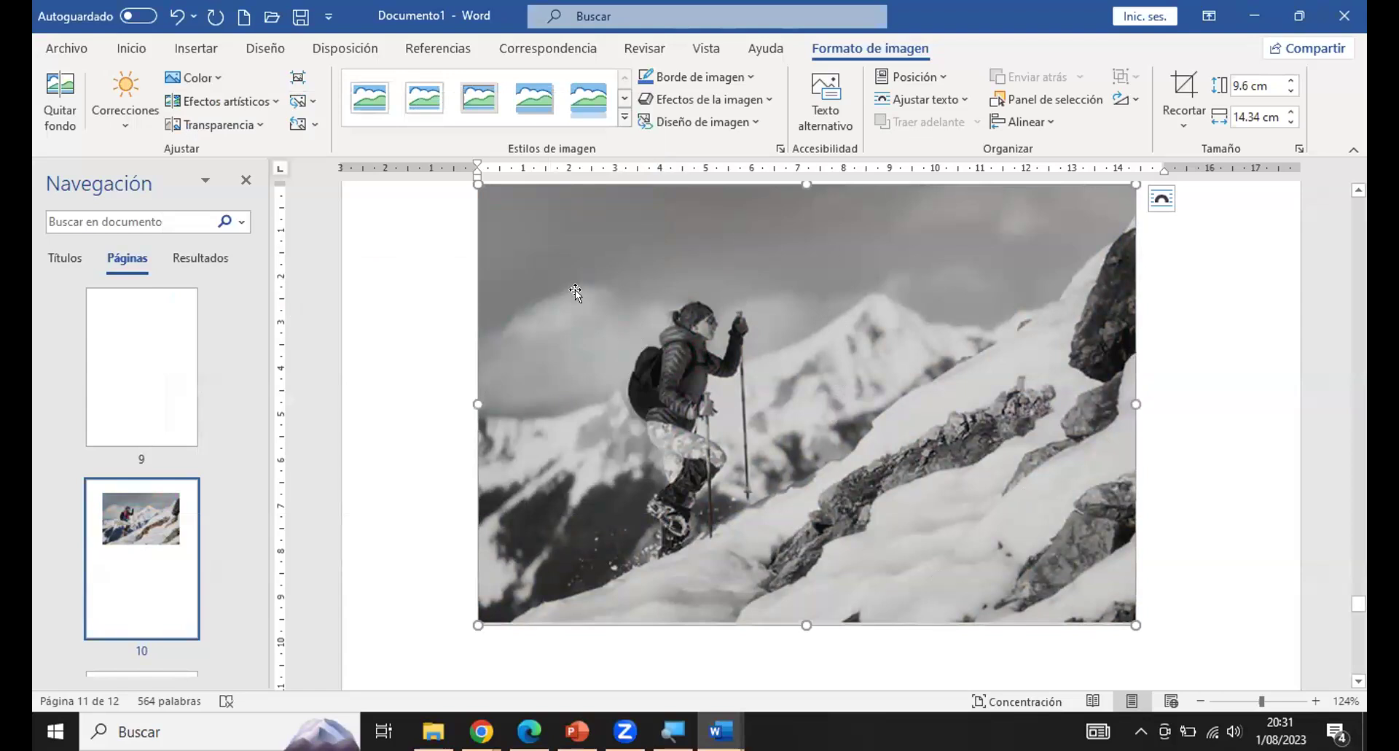
{"action": "left_click", "coordinate": [212, 81]}
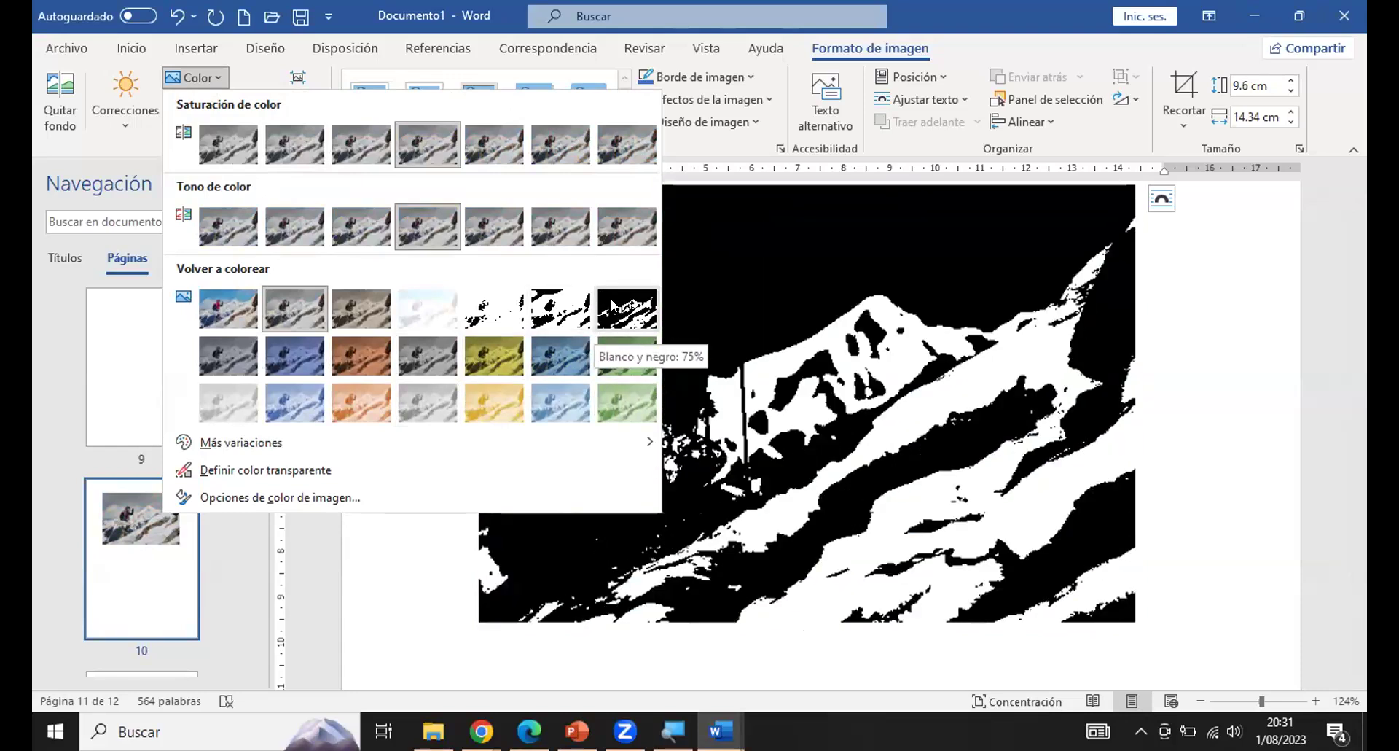
{"action": "left_click", "coordinate": [605, 226]}
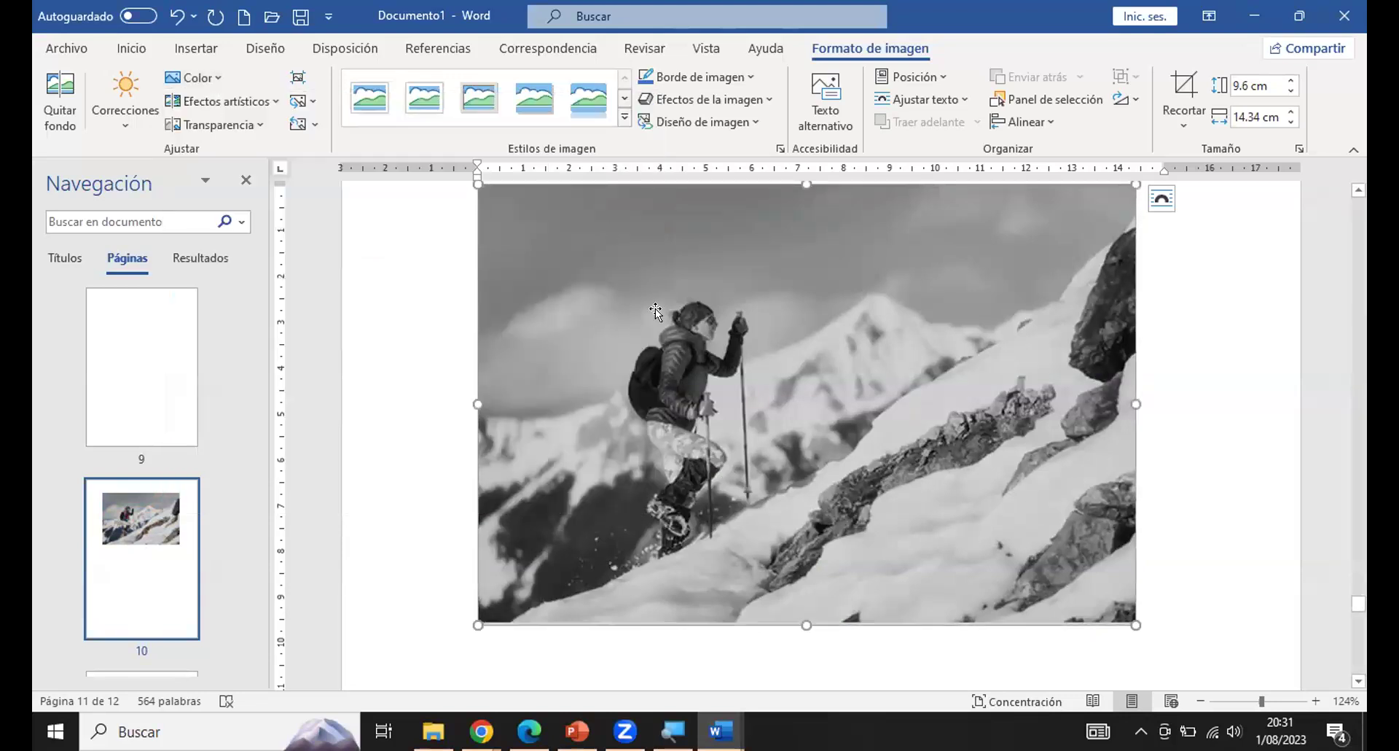
Preview artistic effects and transparency levels on the mountain picture, choosing the unaltered option for each.
{"action": "left_click", "coordinate": [274, 102]}
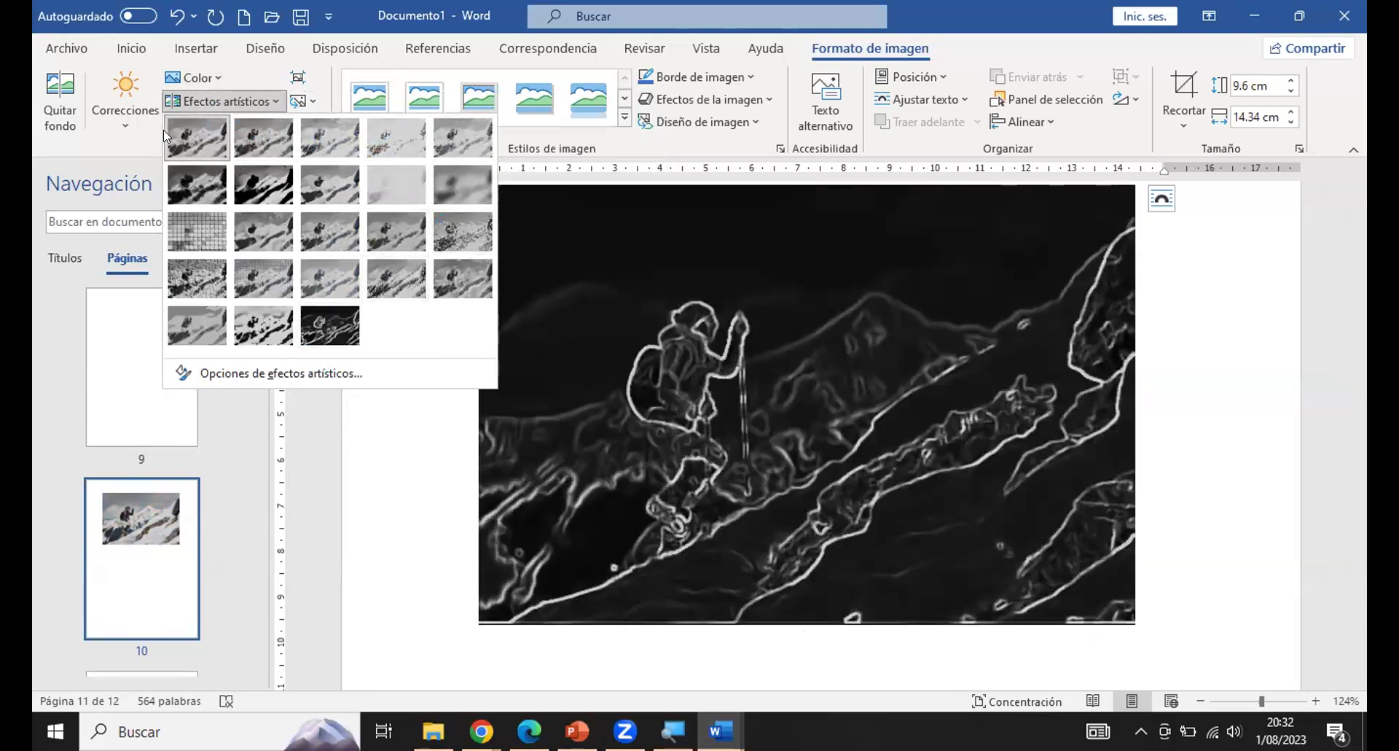
{"action": "left_click", "coordinate": [180, 137]}
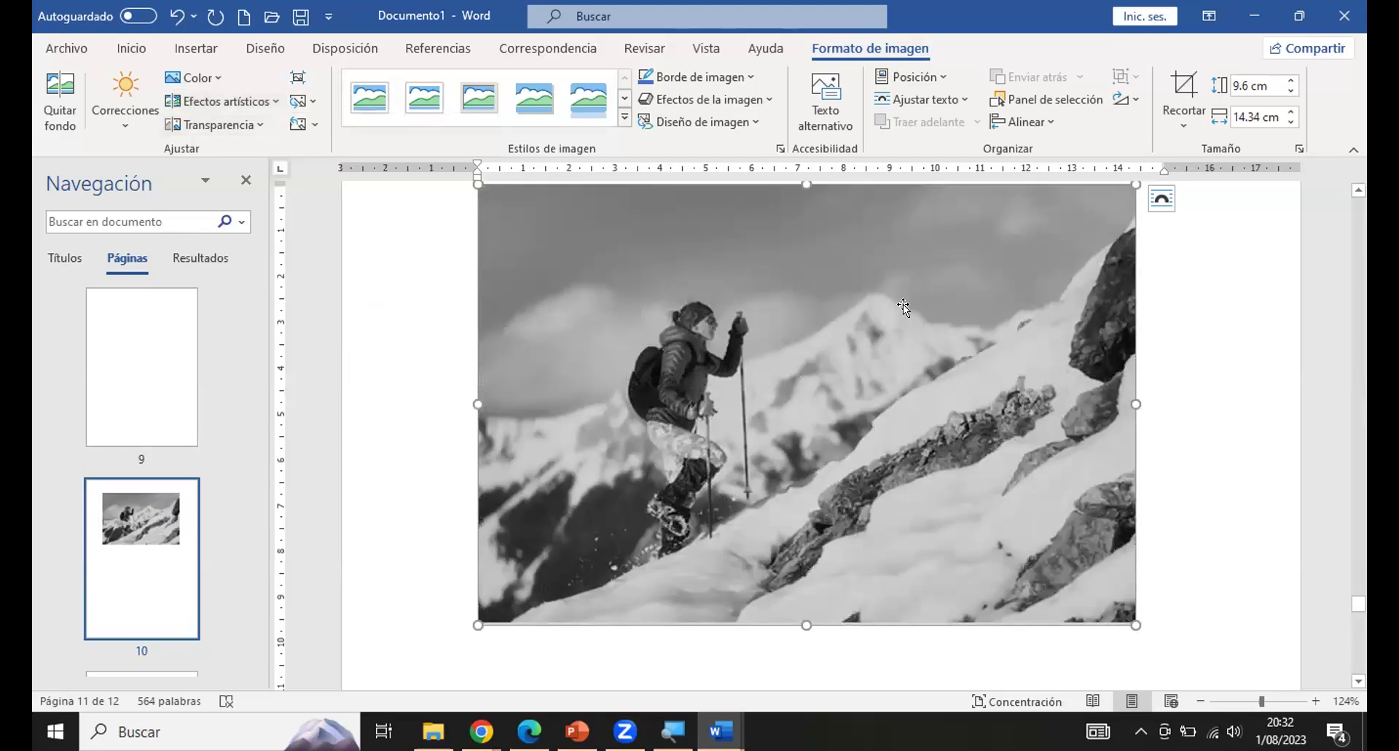
{"action": "left_click", "coordinate": [260, 125]}
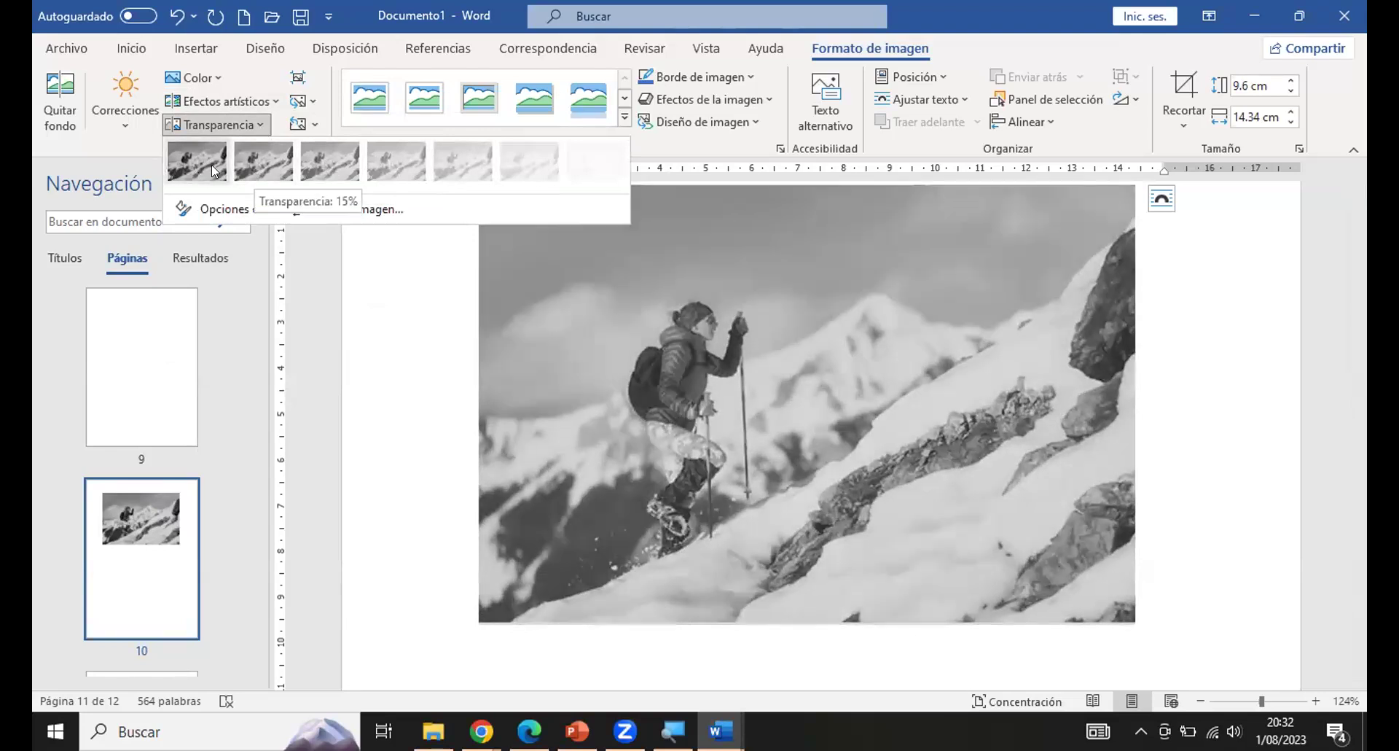
{"action": "left_click", "coordinate": [211, 165]}
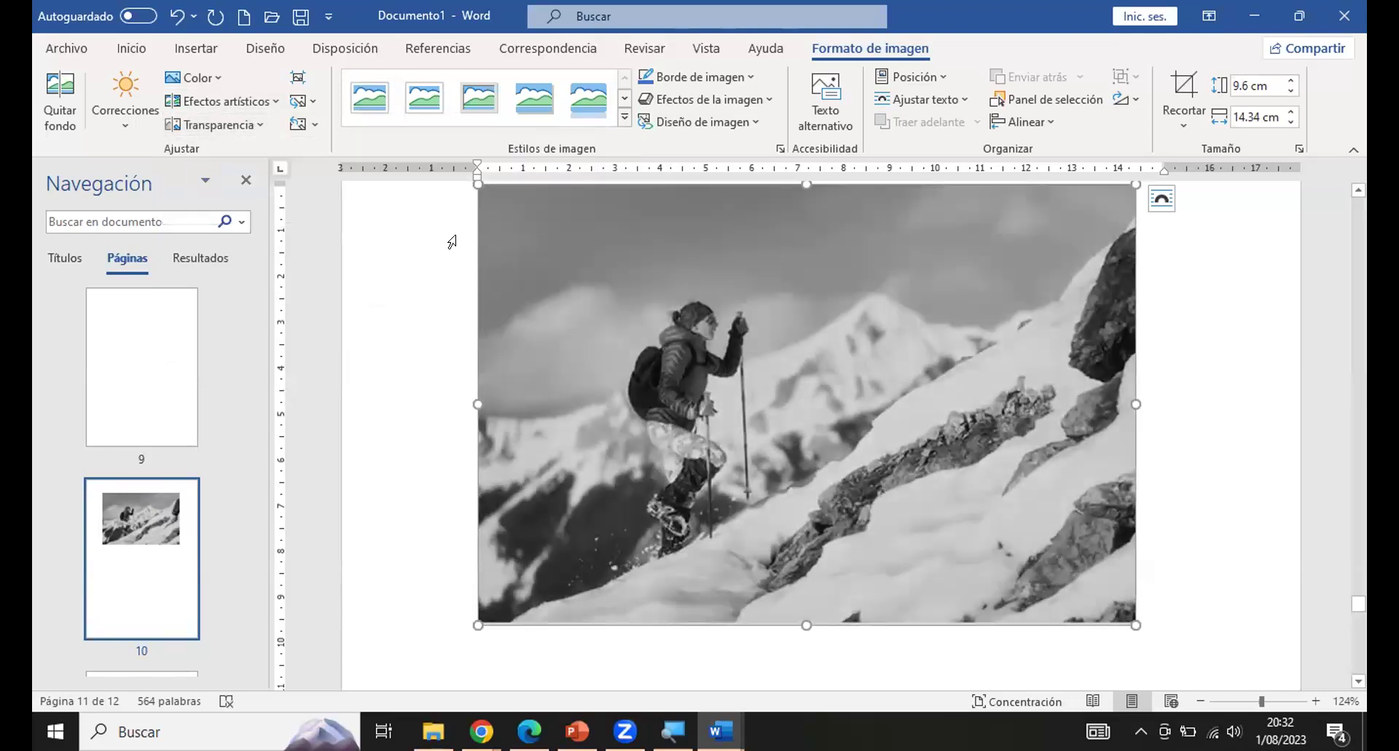
Try the Óvalo de bordes suaves picture style on the mountain picture.
{"action": "left_click", "coordinate": [624, 120]}
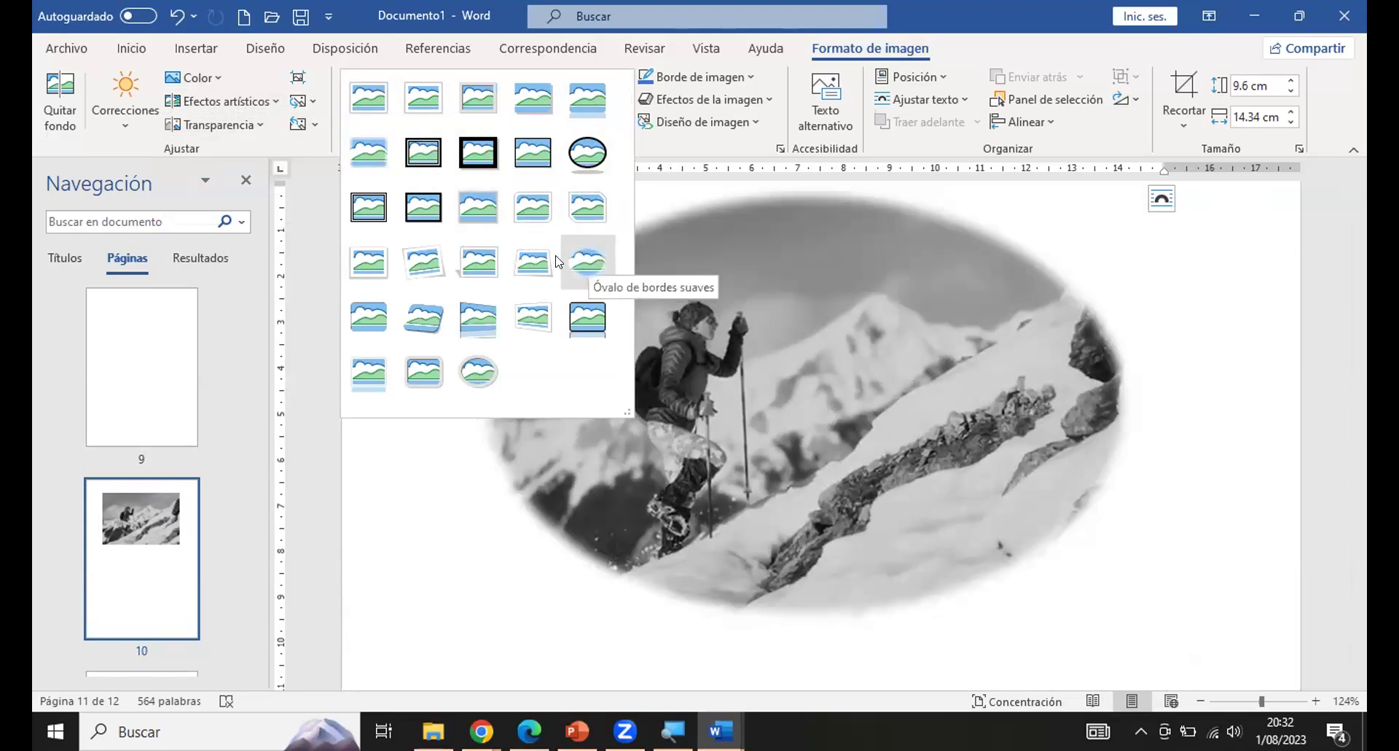
{"action": "left_click", "coordinate": [587, 260]}
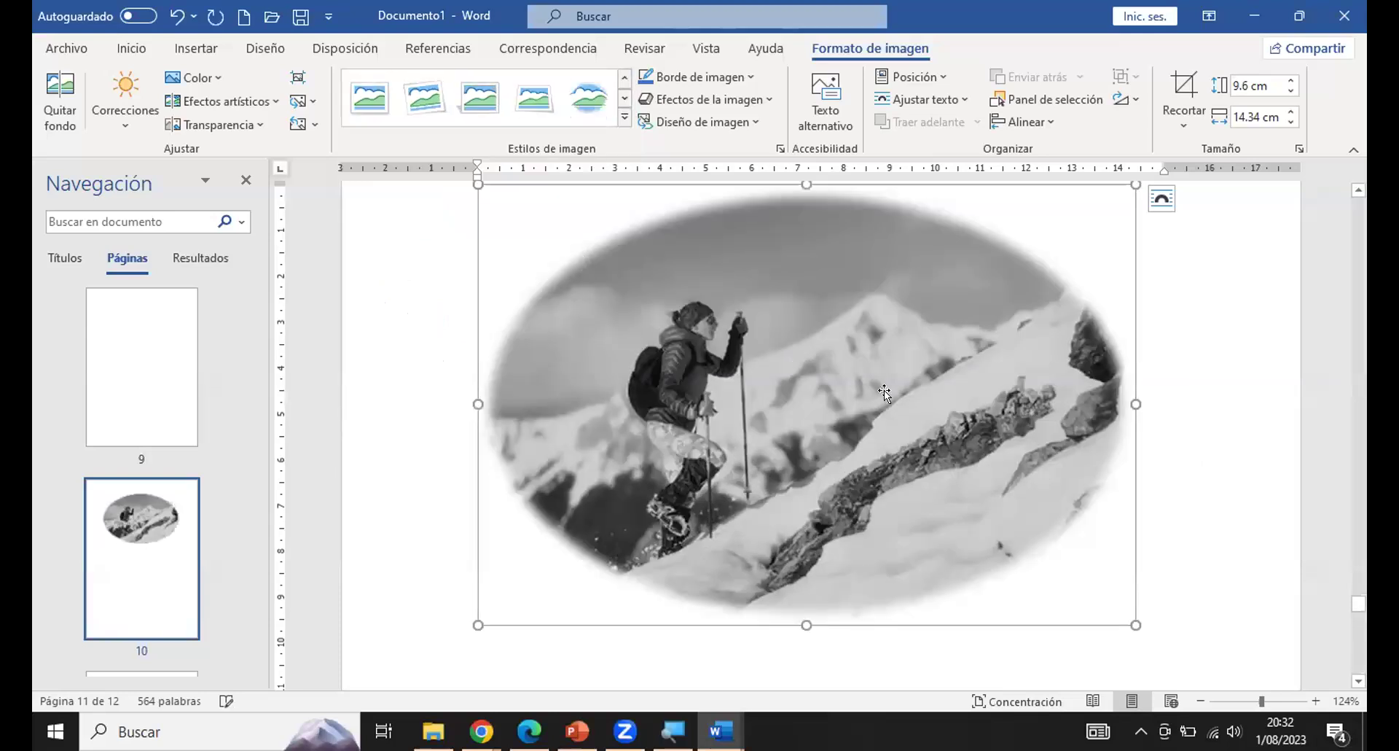
{"action": "left_click", "coordinate": [1170, 303]}
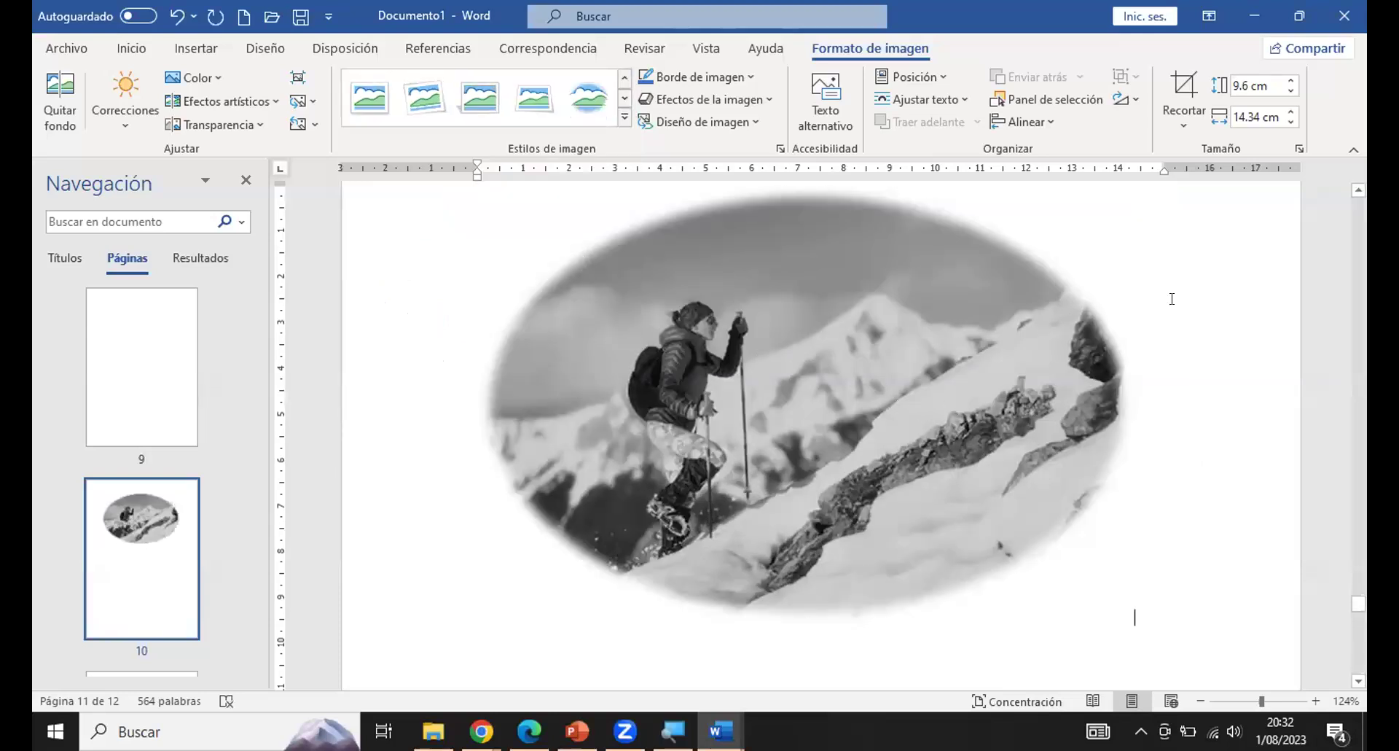
{"action": "left_click", "coordinate": [951, 335]}
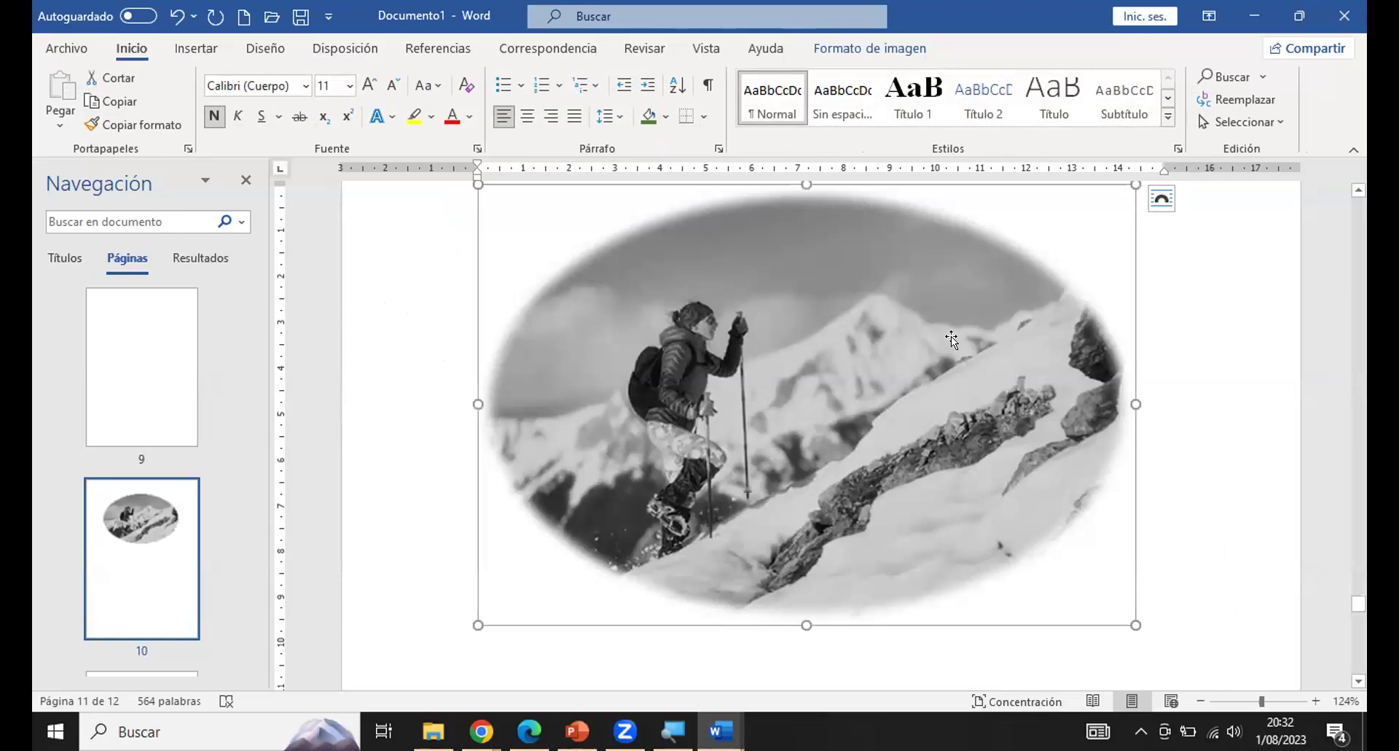
Apply the rectangular picture style with a soft drop shadow to the mountain picture.
{"action": "left_click", "coordinate": [882, 50]}
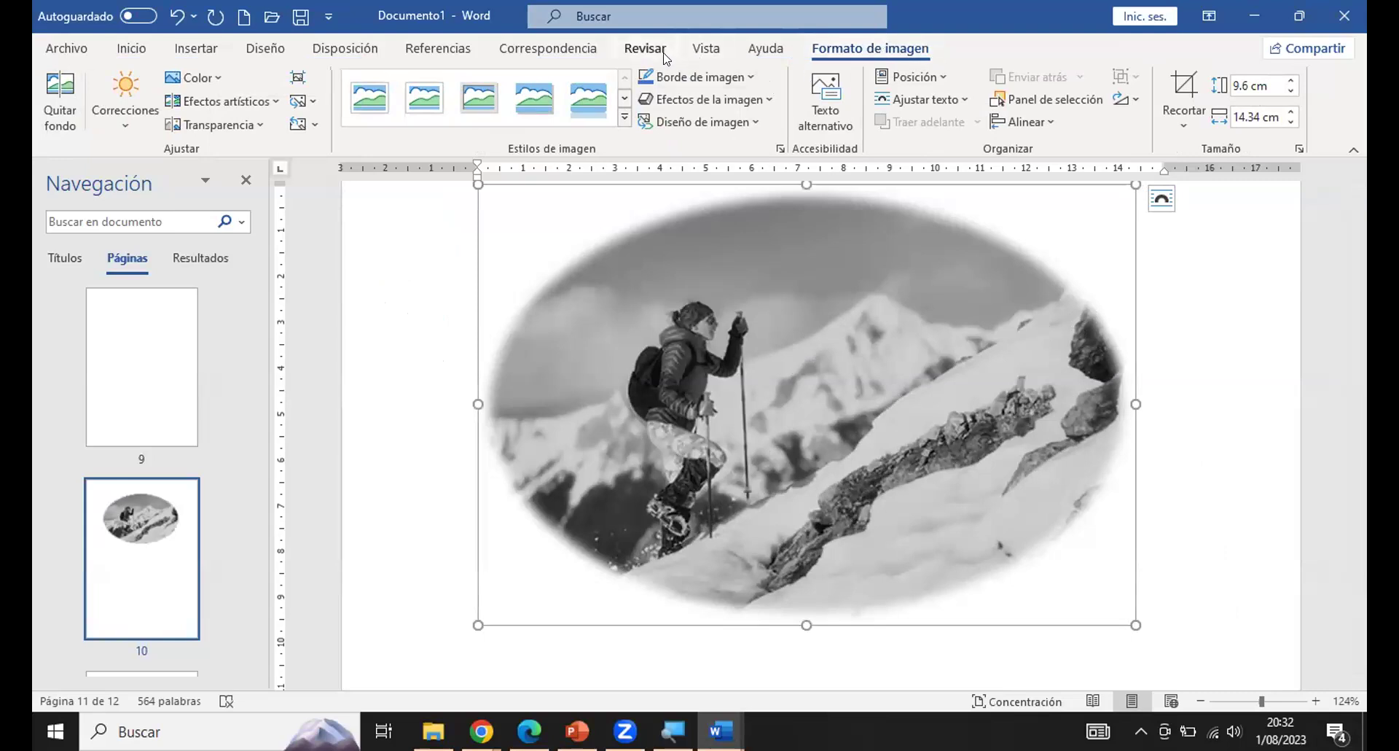
{"action": "left_click", "coordinate": [542, 93]}
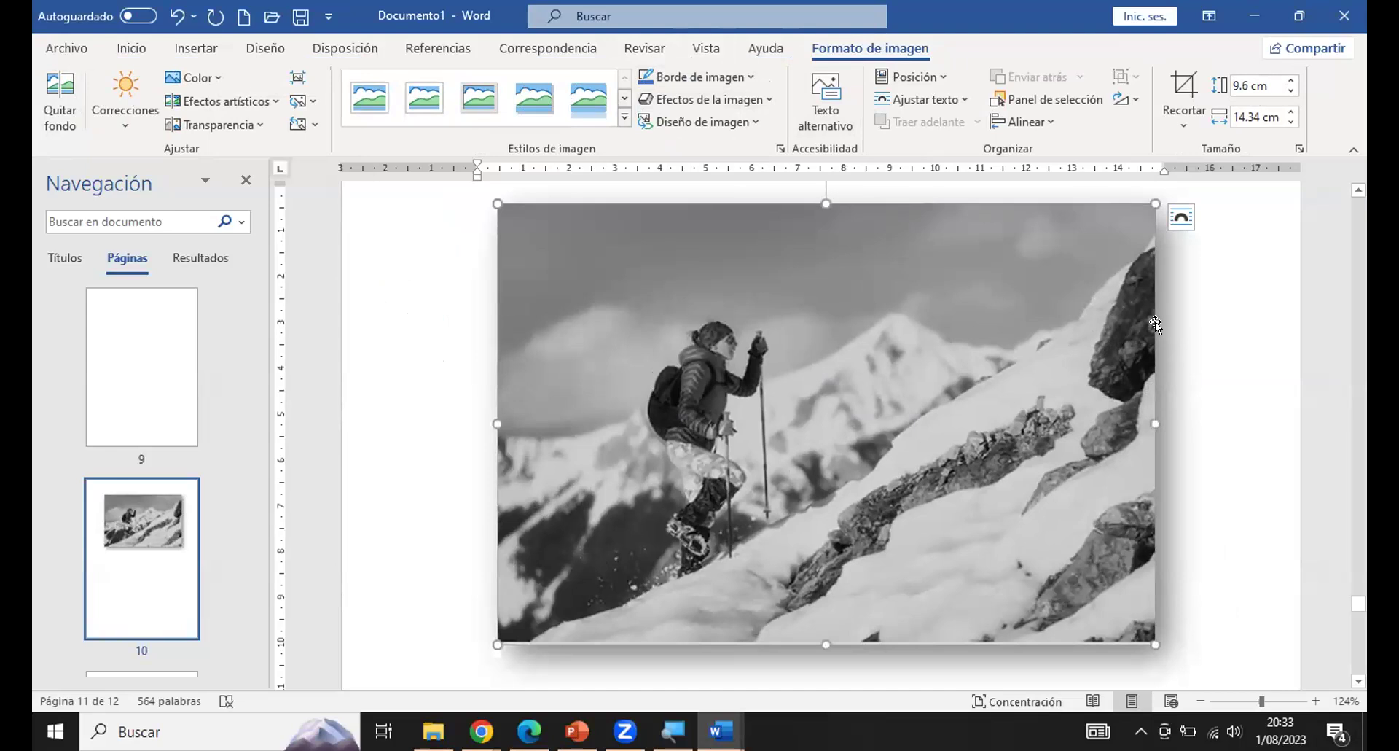
{"action": "scroll", "coordinate": [916, 365], "scroll_direction": "down", "scroll_amount": 3}
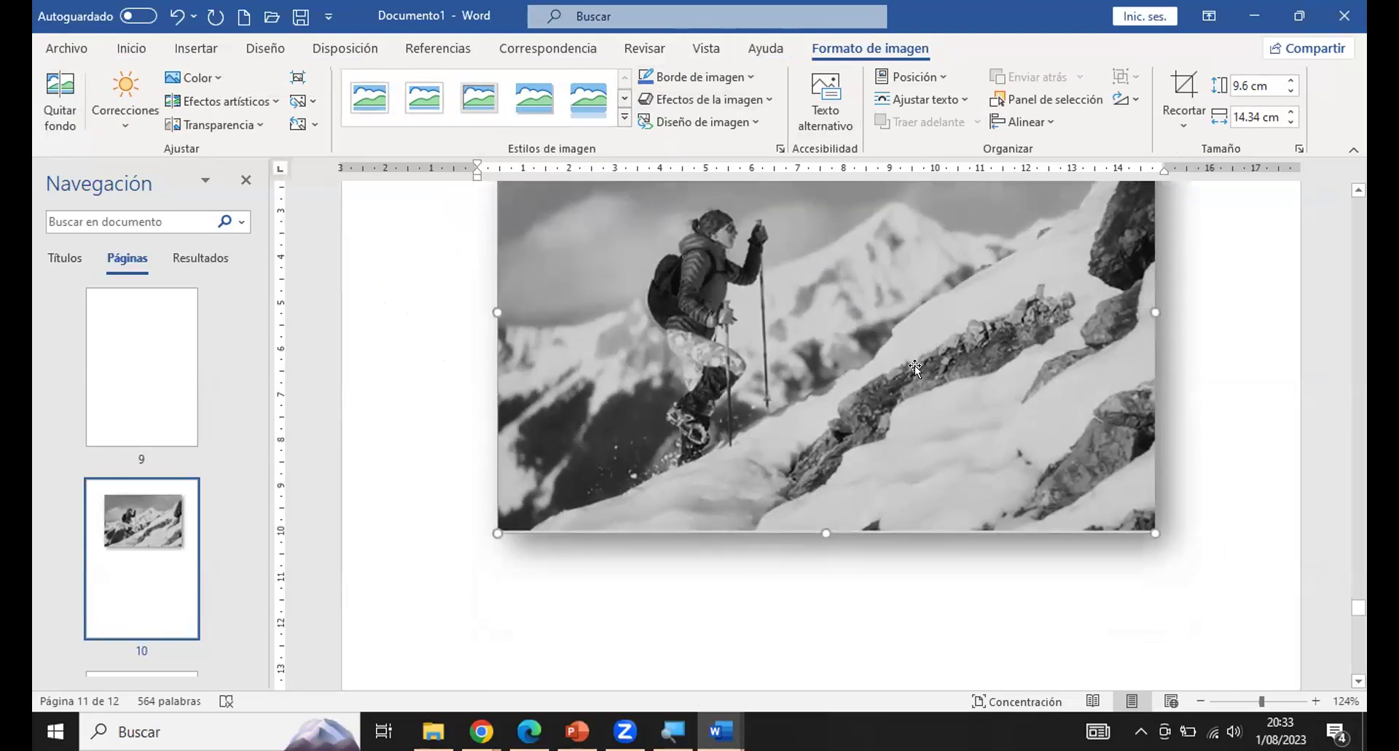
{"action": "scroll", "coordinate": [915, 366], "scroll_direction": "down", "scroll_amount": 8}
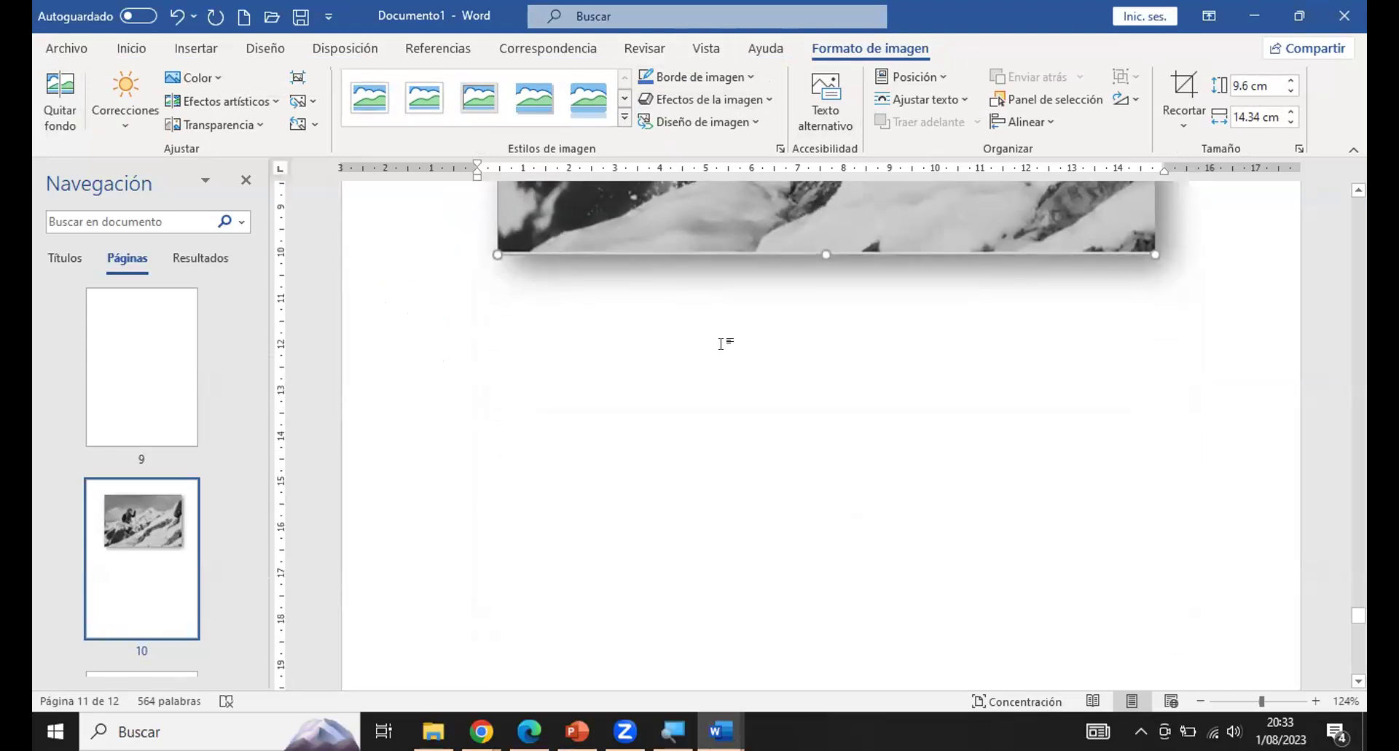
{"action": "scroll", "coordinate": [885, 353], "scroll_direction": "up", "scroll_amount": 2}
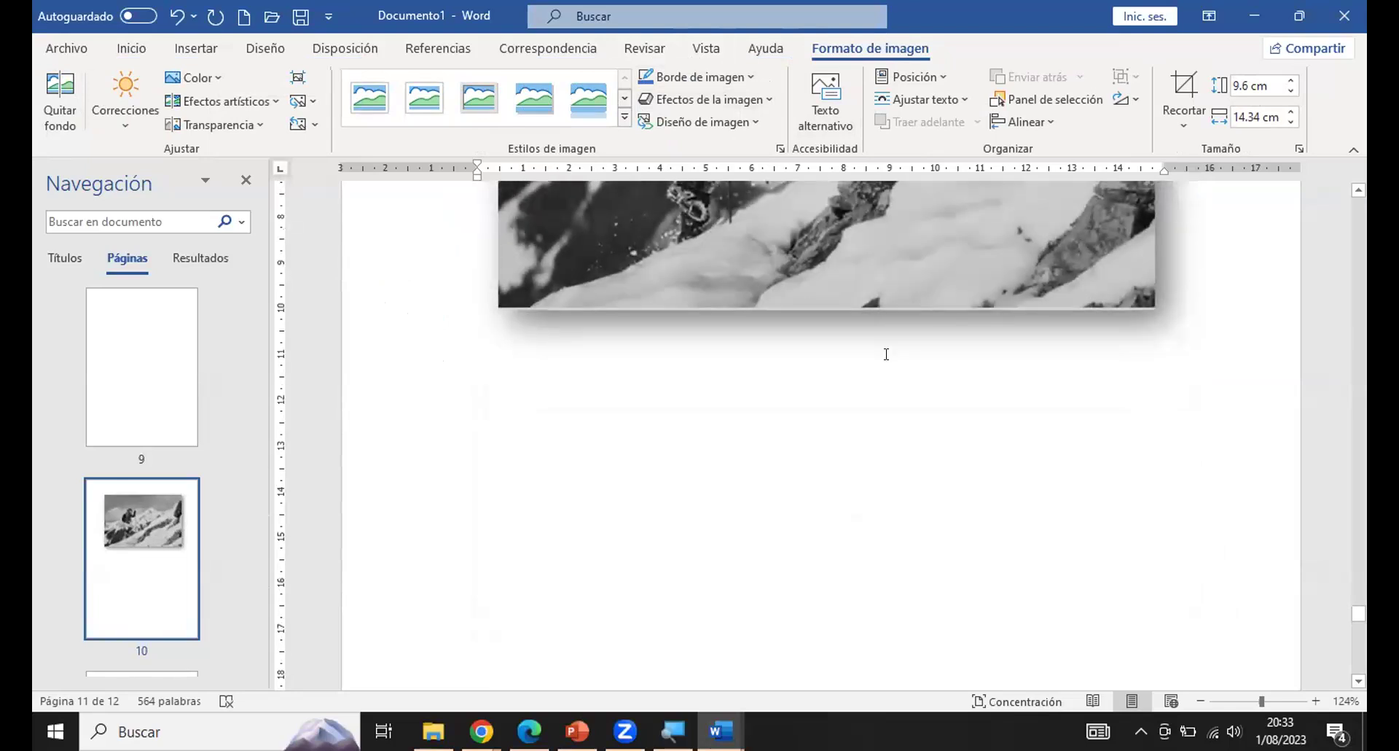
Insert a blank page ahead of the mountain picture and go to that new page.
{"action": "left_click", "coordinate": [887, 355]}
{"action": "key", "text": "Down"}
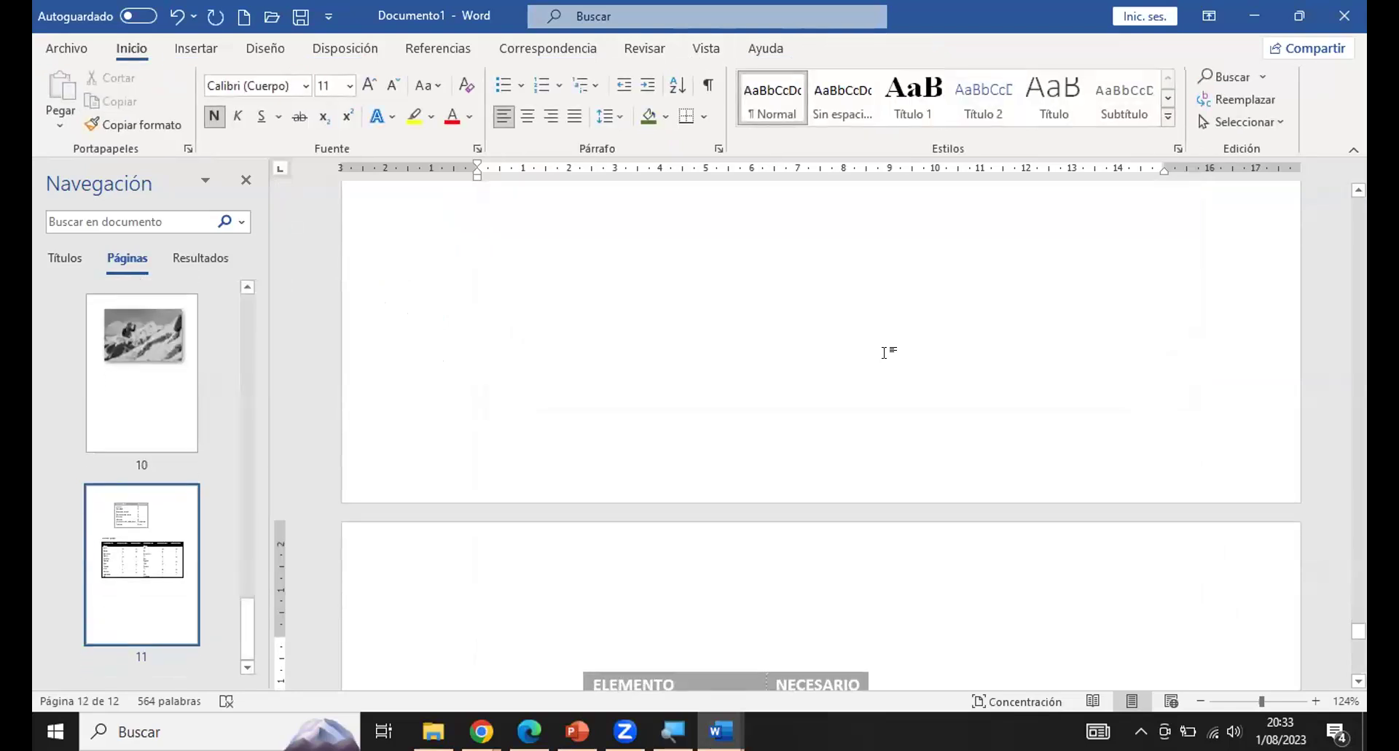
{"action": "left_click", "coordinate": [148, 370]}
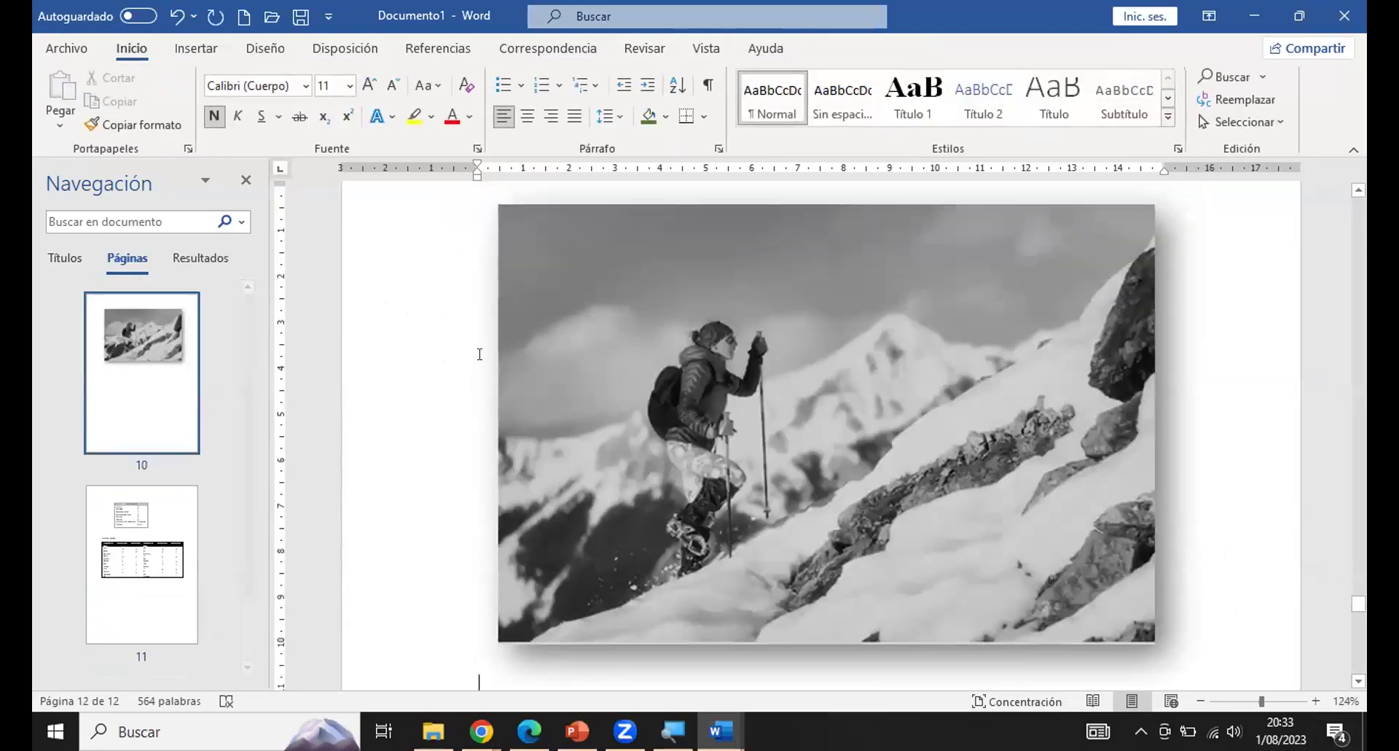
{"action": "left_click", "coordinate": [196, 48]}
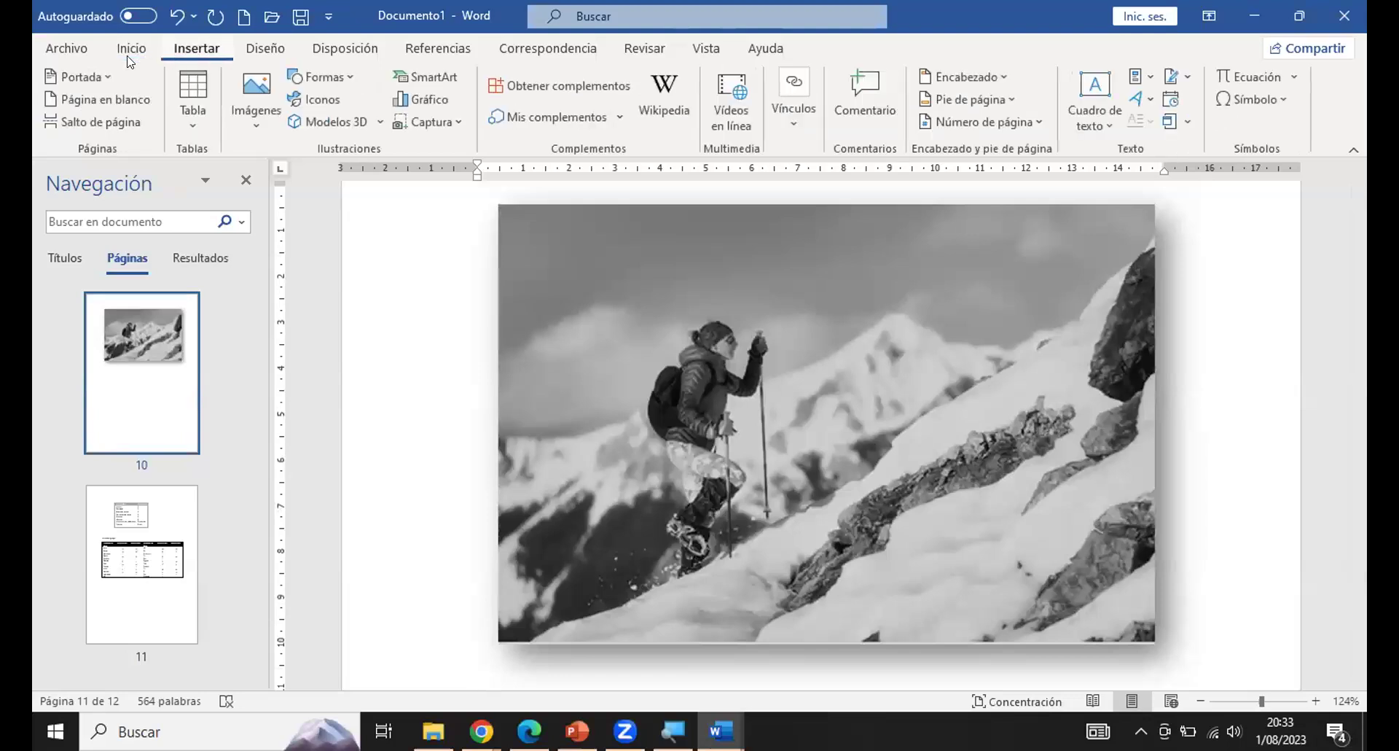
{"action": "left_click", "coordinate": [76, 100]}
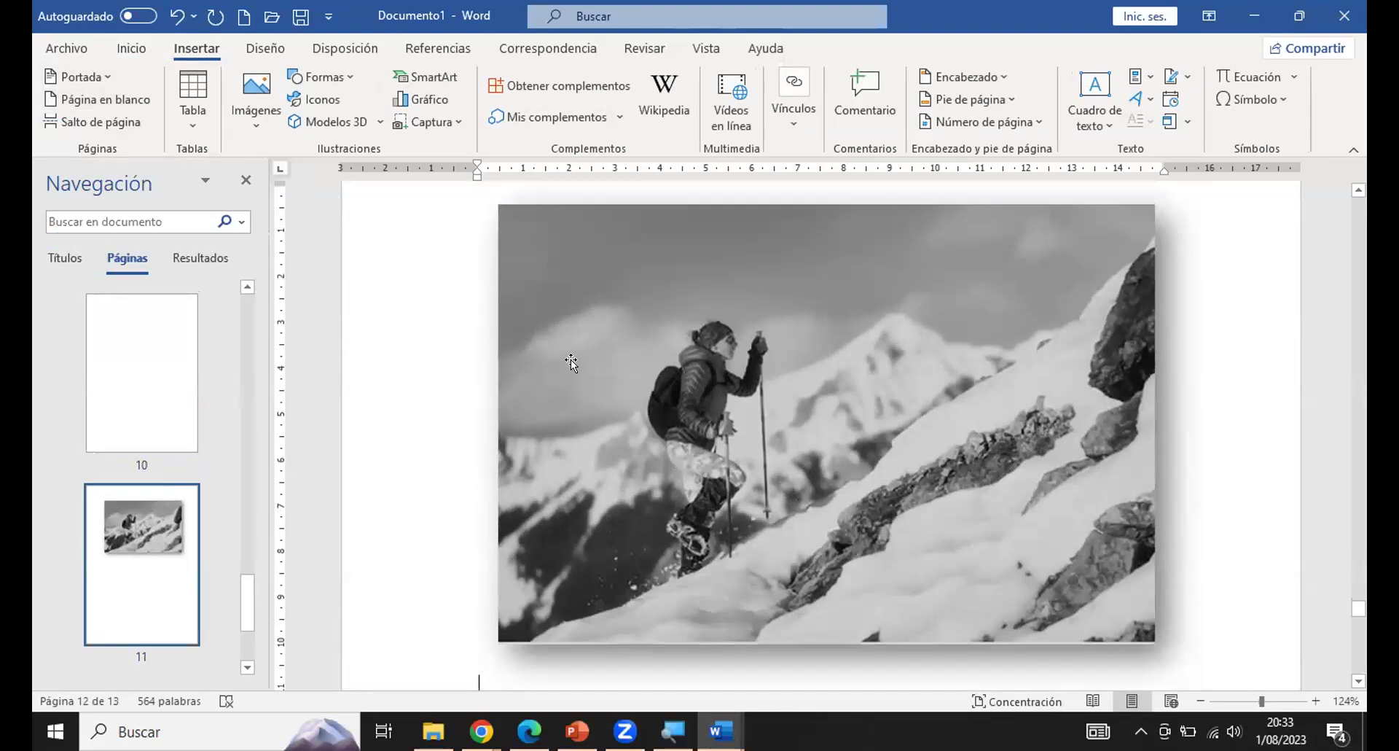
{"action": "left_click", "coordinate": [167, 370]}
{"action": "scroll", "coordinate": [681, 291], "scroll_direction": "up", "scroll_amount": 3}
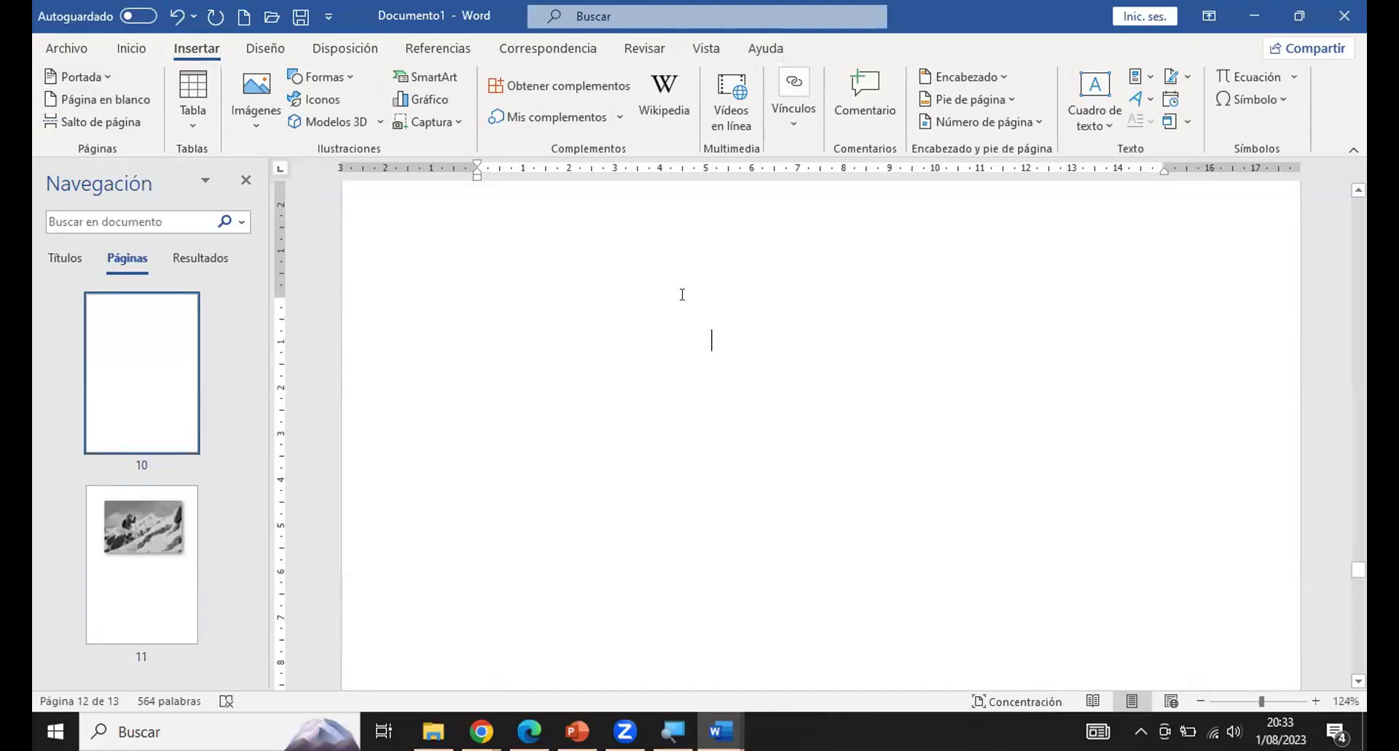
{"action": "scroll", "coordinate": [732, 292], "scroll_direction": "down", "scroll_amount": 1}
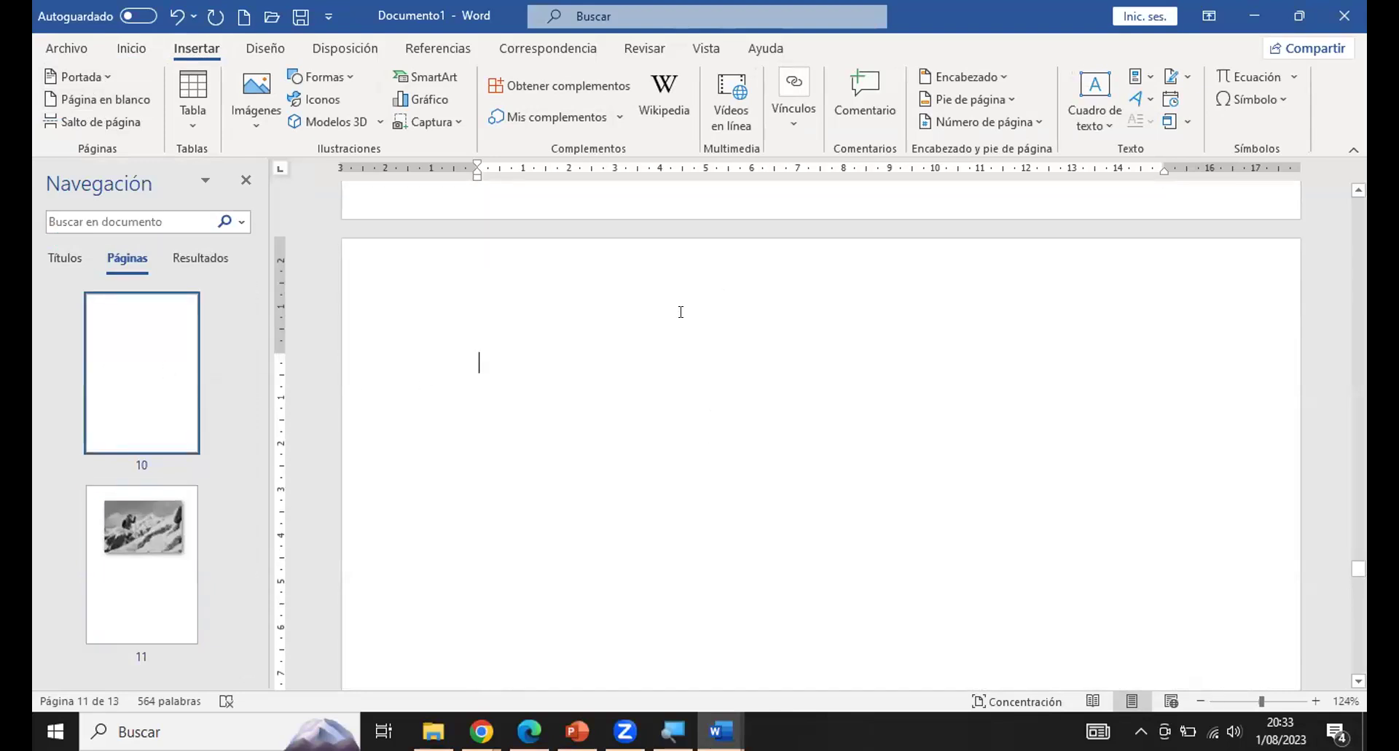
Insert the A_small_cup_of_coffee picture from this device and enlarge it to about 7.8 cm high by 10.4 cm wide.
{"action": "left_click", "coordinate": [254, 117]}
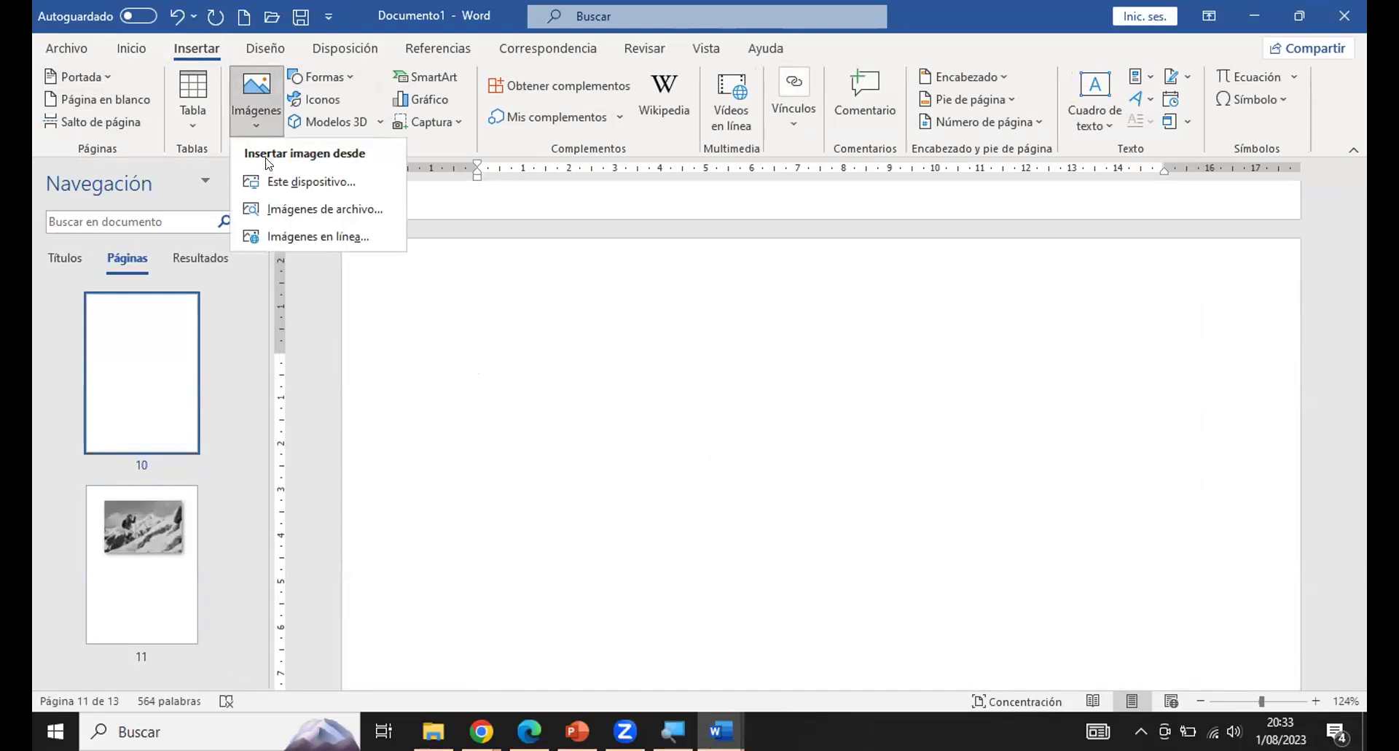
{"action": "left_click", "coordinate": [290, 182]}
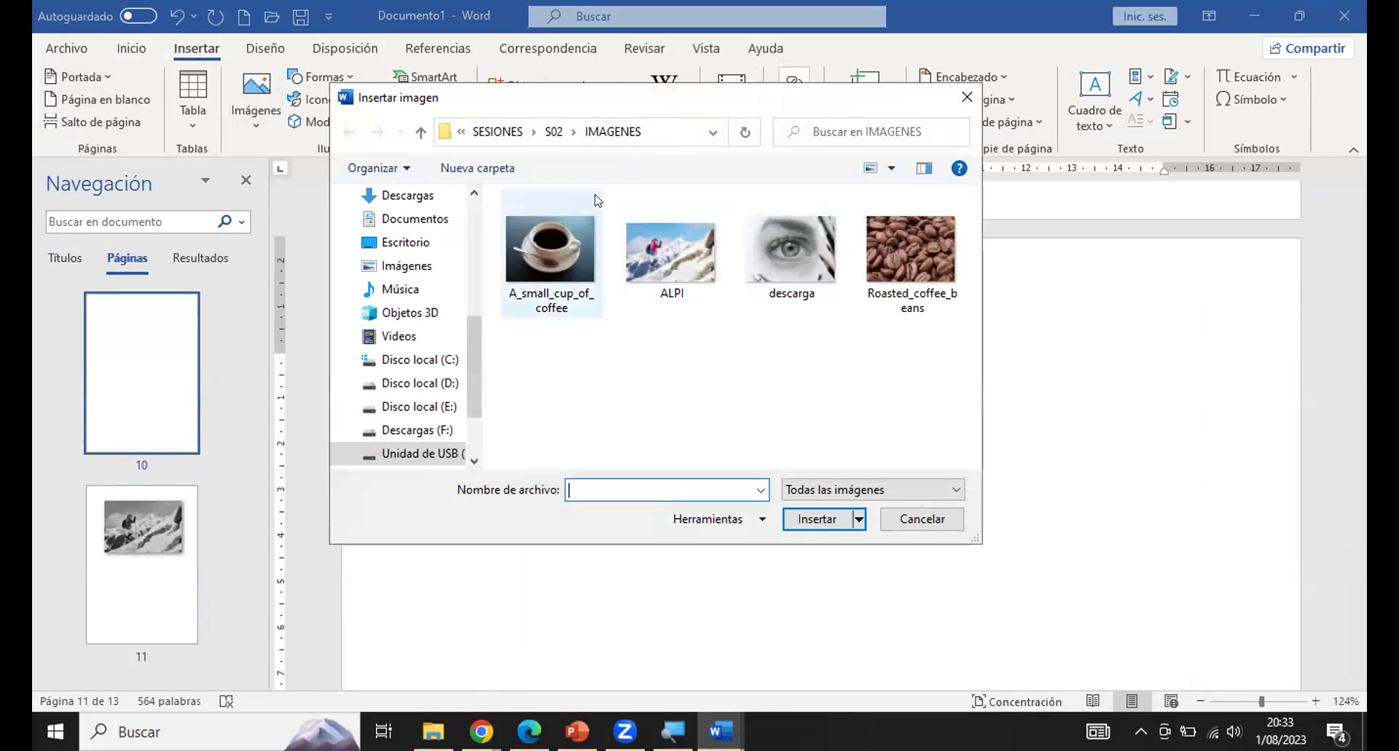
{"action": "left_click", "coordinate": [548, 248]}
{"action": "left_click", "coordinate": [815, 513]}
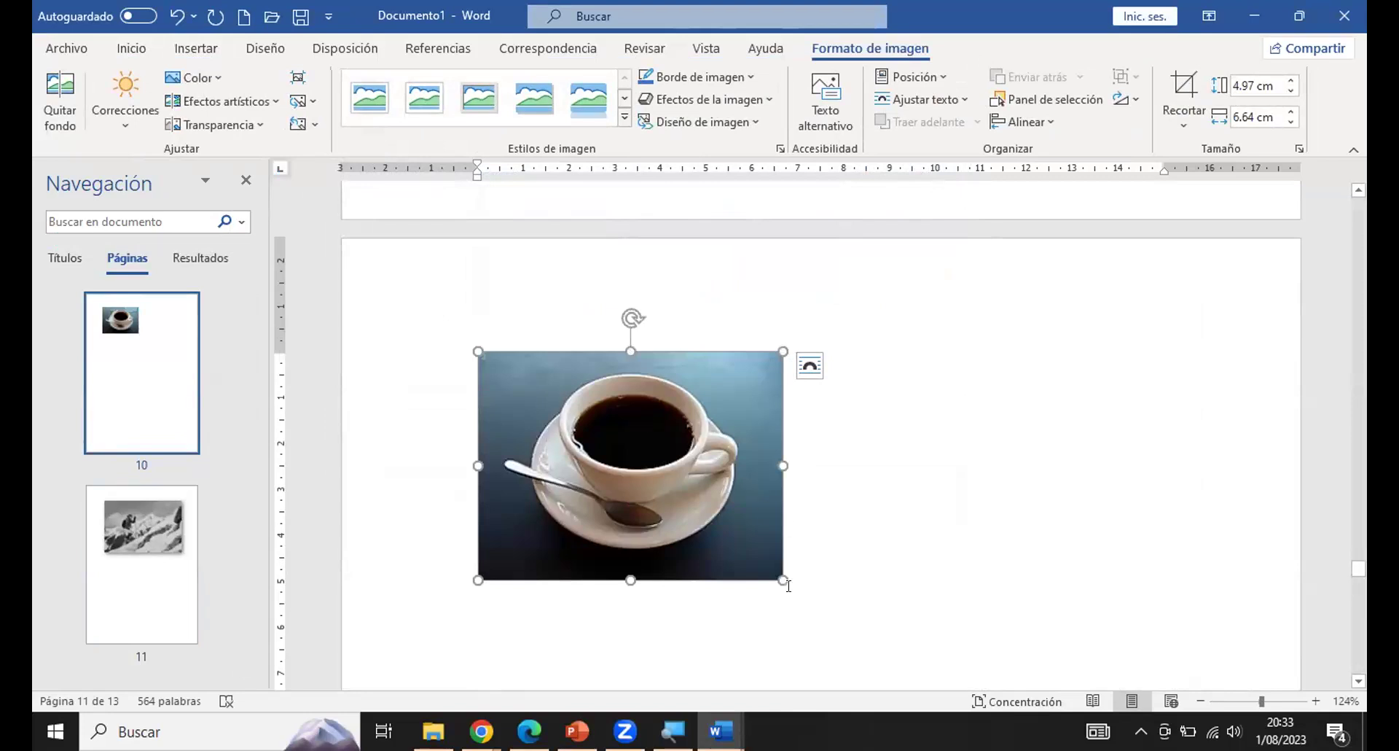
{"action": "left_click_drag", "start_coordinate": [778, 575], "coordinate": [951, 689]}
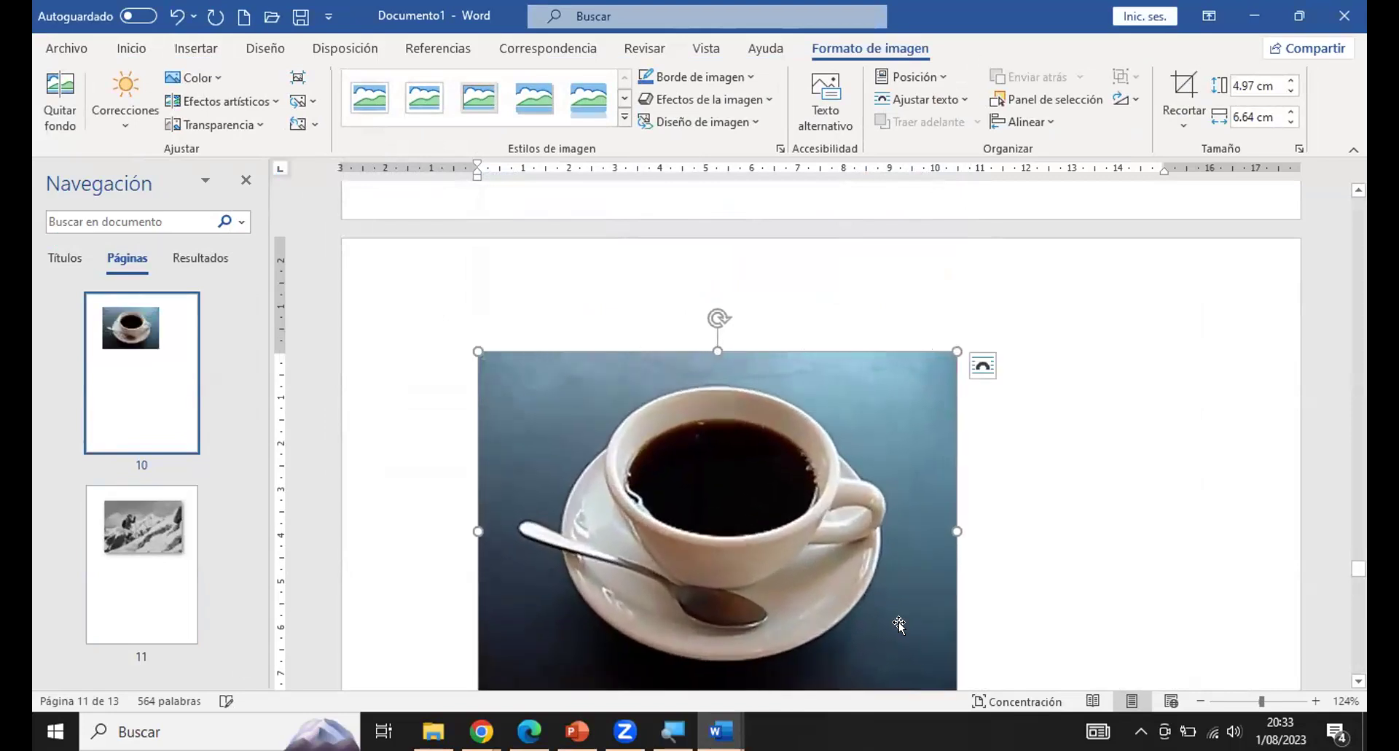
Set the coffee picture's text wrapping to Cuadrado and move the picture toward the middle of the page.
{"action": "left_click", "coordinate": [977, 369]}
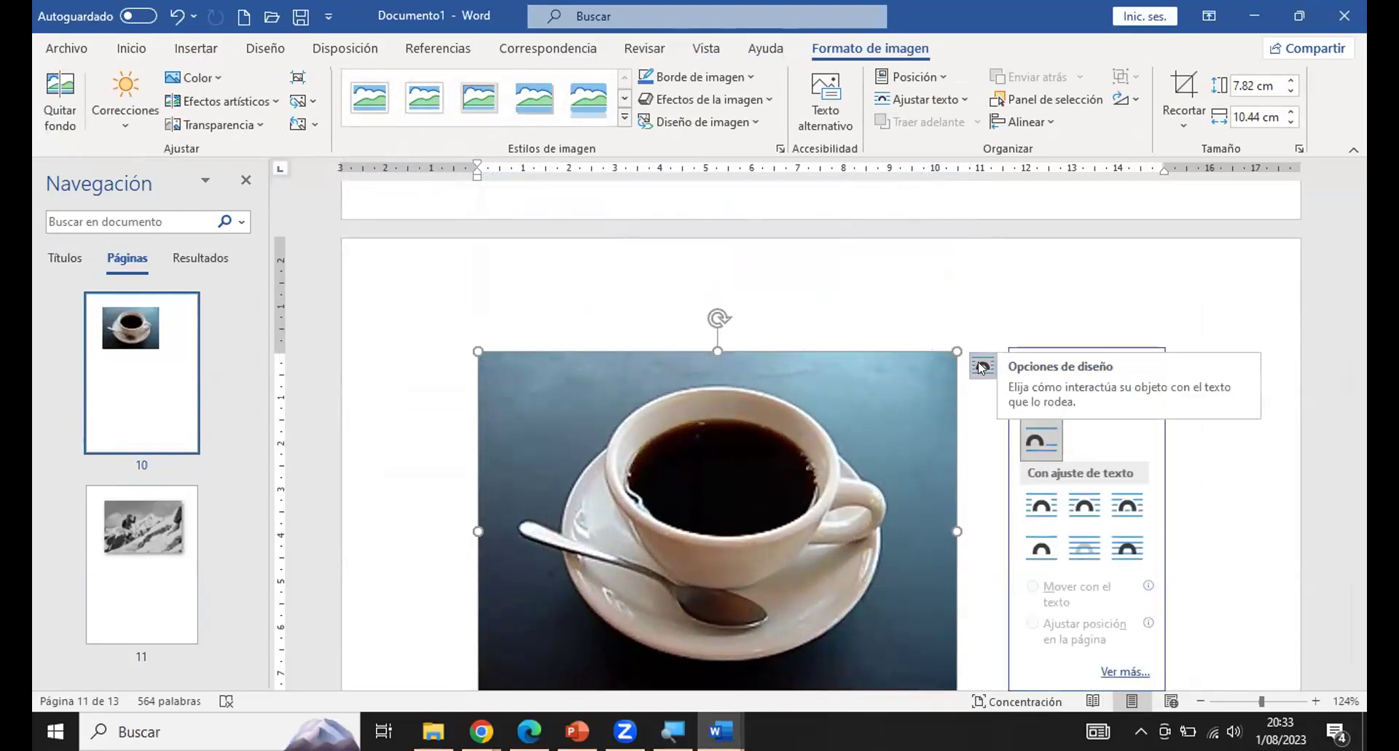
{"action": "left_click", "coordinate": [1085, 505]}
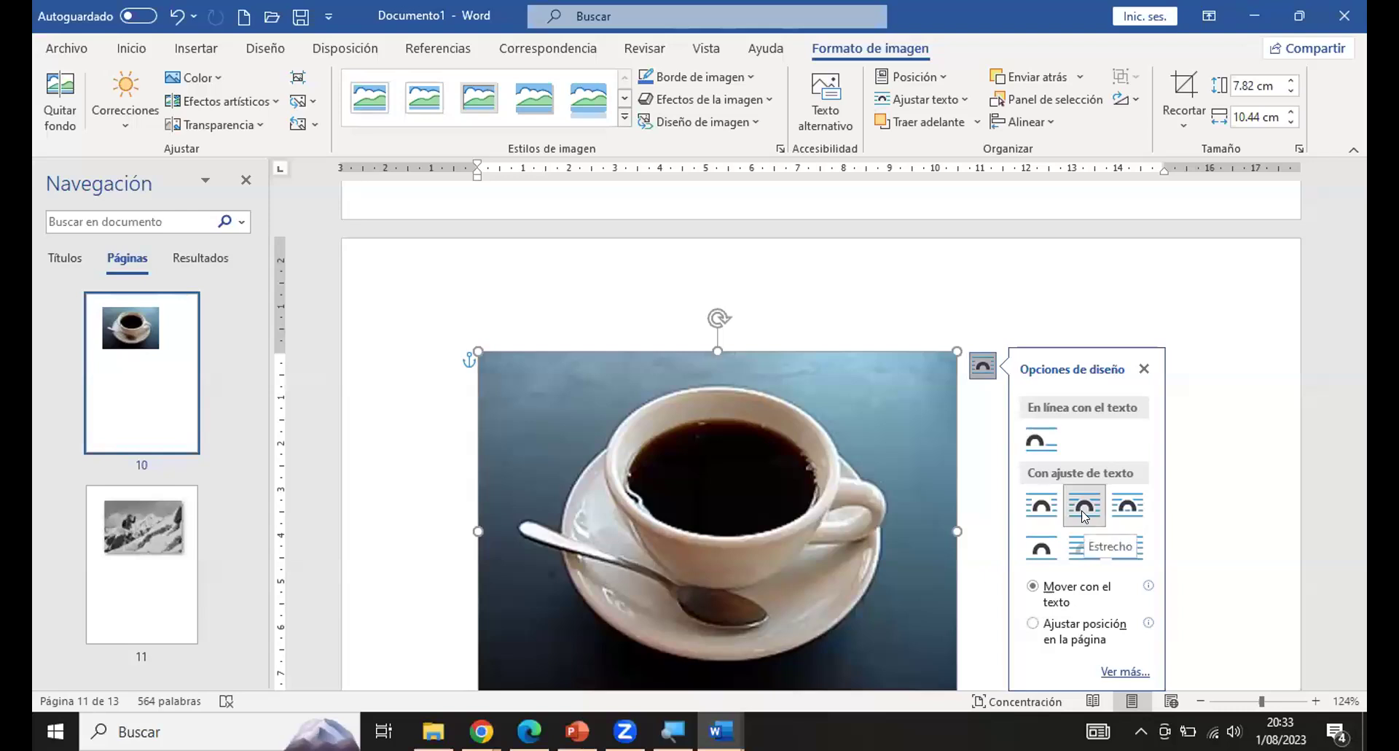
{"action": "left_click", "coordinate": [1049, 510]}
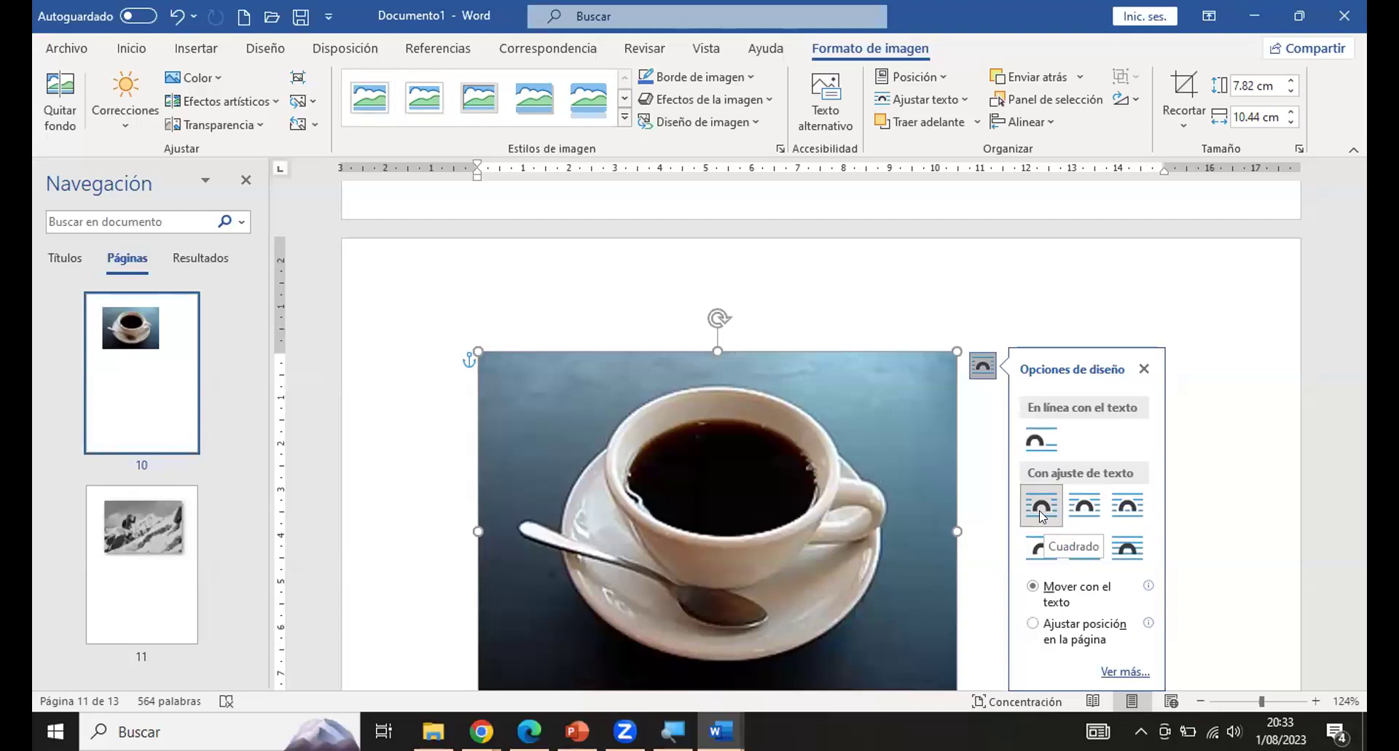
{"action": "left_click_drag", "start_coordinate": [700, 423], "coordinate": [813, 403]}
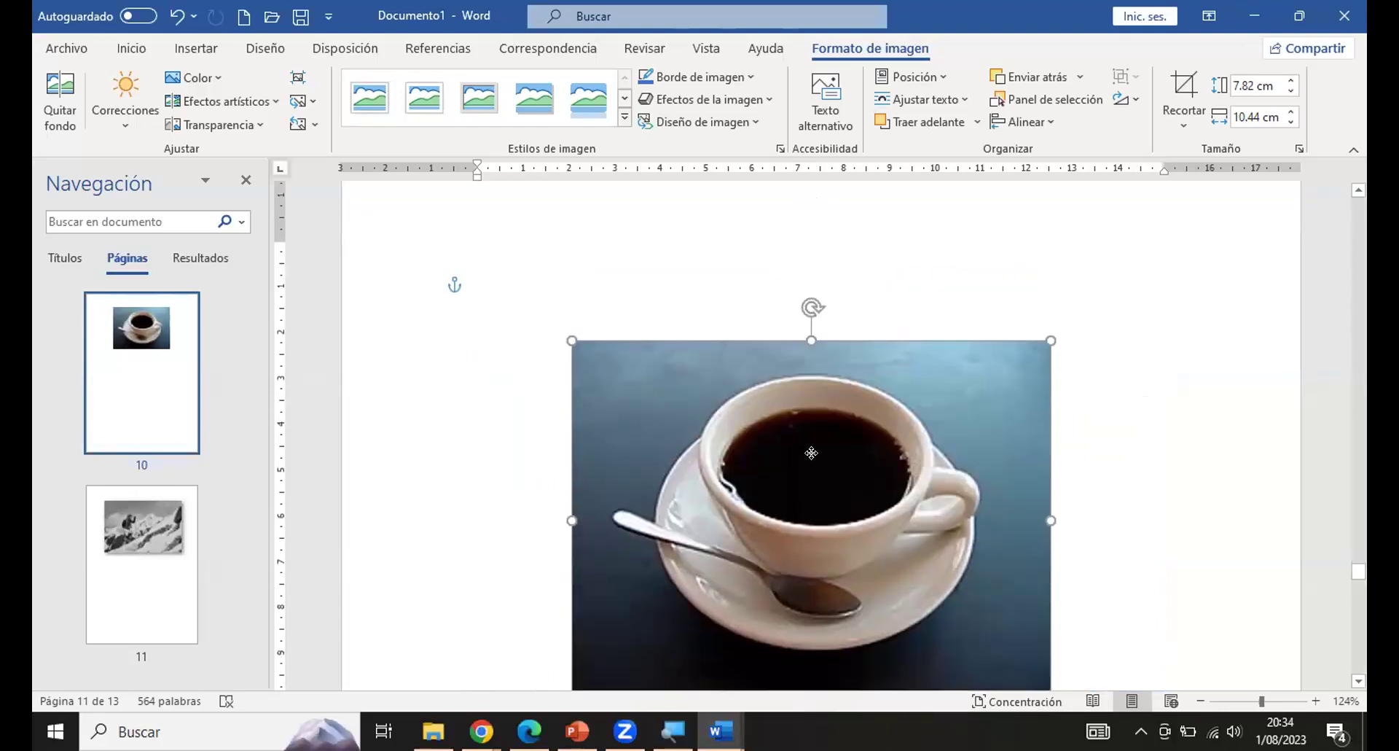
{"action": "scroll", "coordinate": [811, 452], "scroll_direction": "down", "scroll_amount": 2}
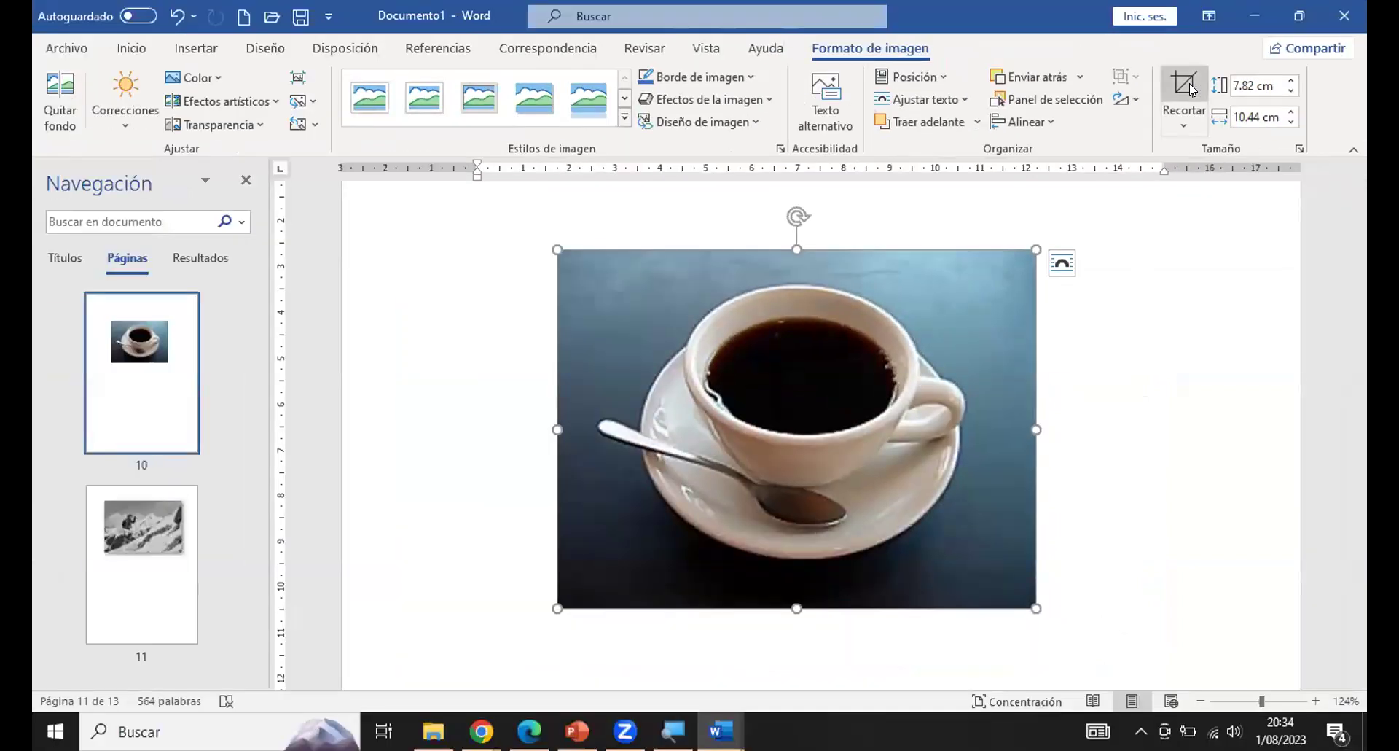
Crop the coffee picture on all four sides close to the cup and saucer, to about 6.19 cm high by 8.35 cm wide.
{"action": "left_click", "coordinate": [1191, 89]}
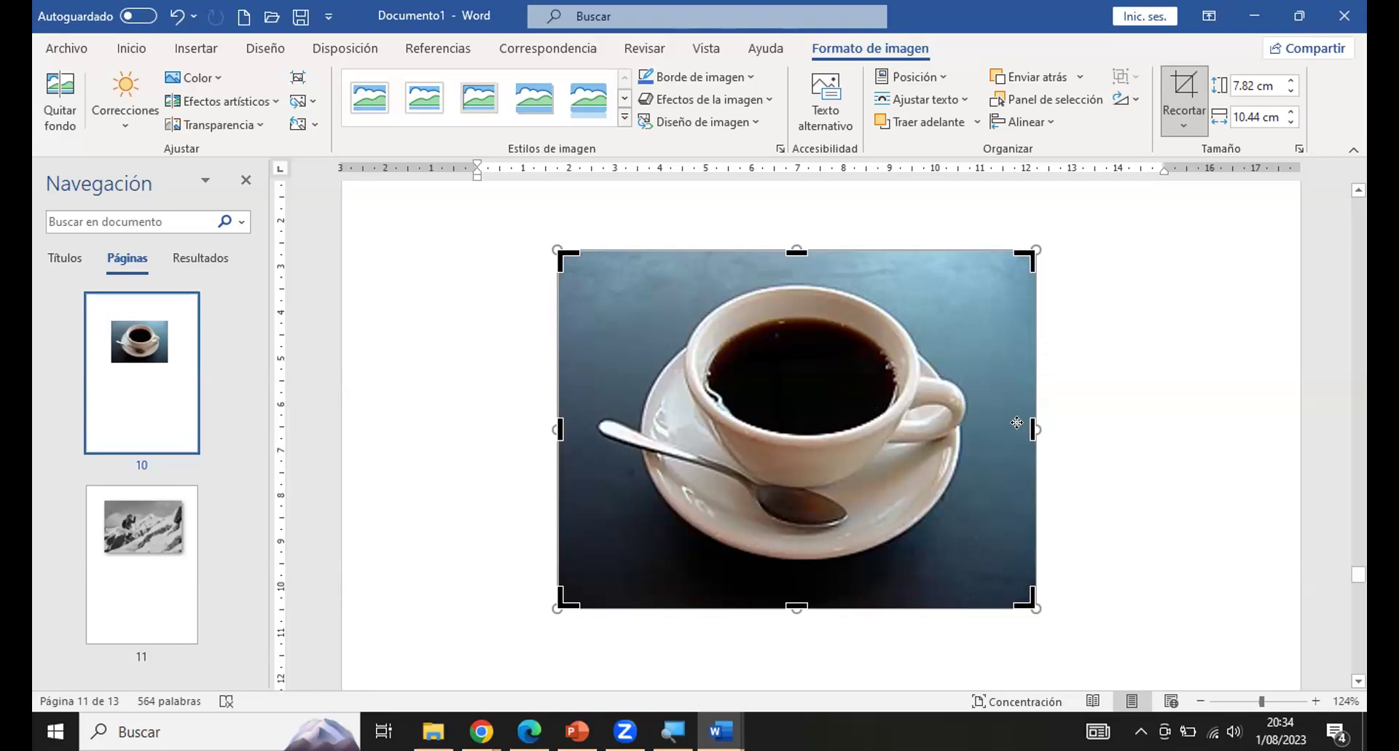
{"action": "left_click_drag", "start_coordinate": [1032, 423], "coordinate": [973, 423]}
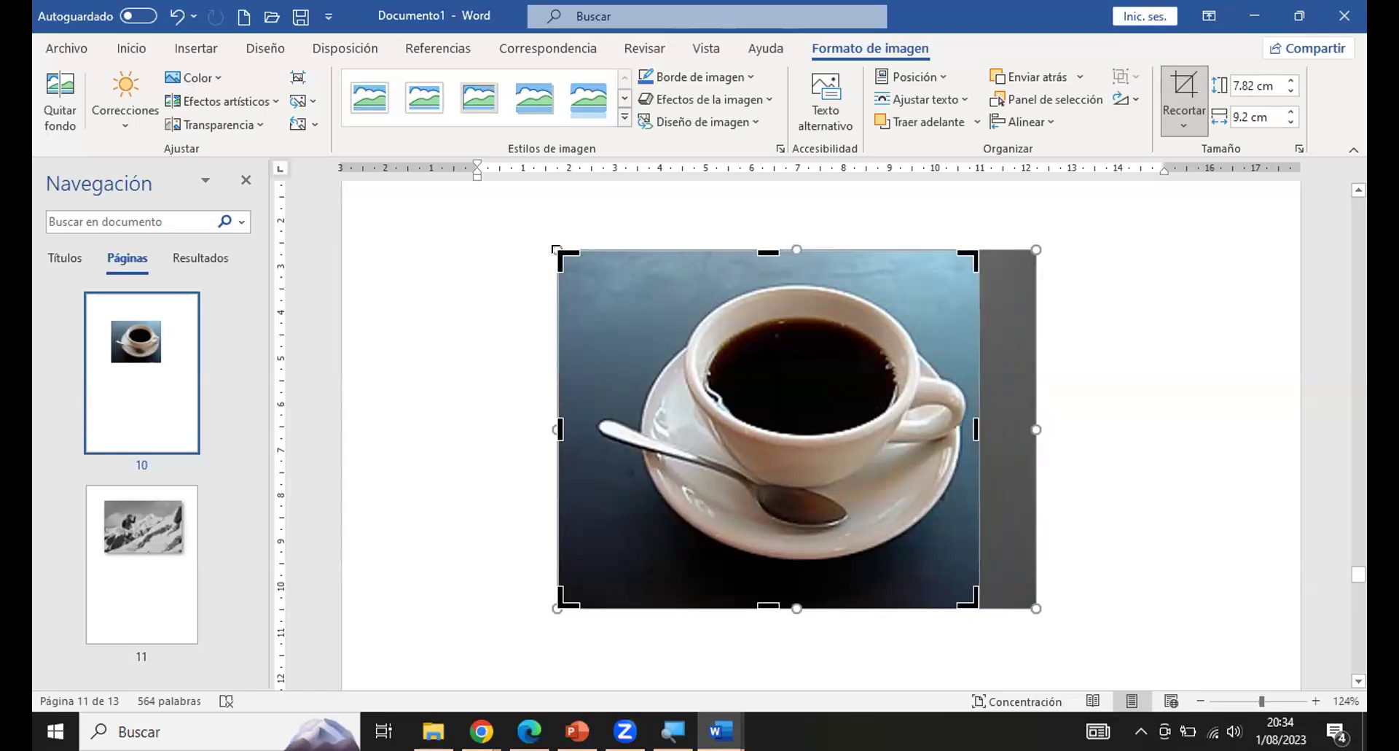
{"action": "left_click_drag", "start_coordinate": [554, 248], "coordinate": [582, 273]}
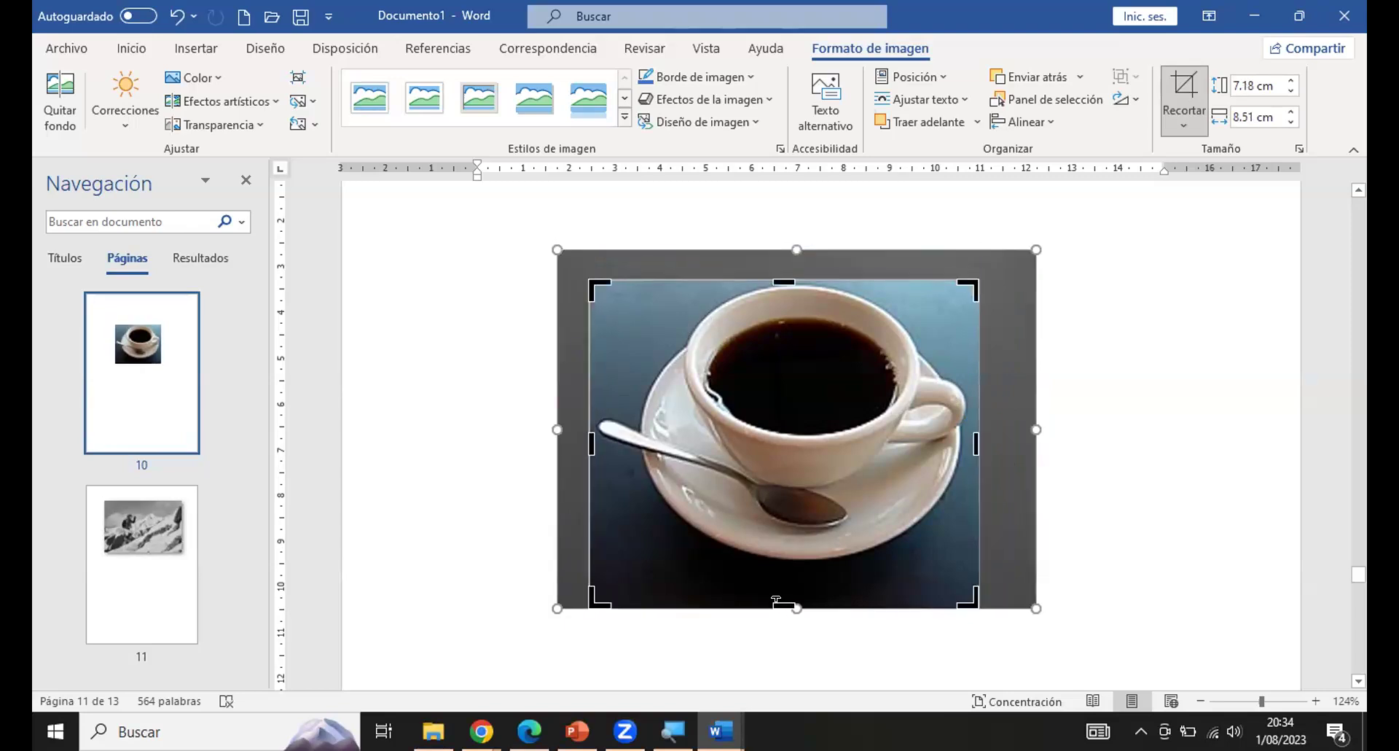
{"action": "left_click_drag", "start_coordinate": [777, 598], "coordinate": [774, 559]}
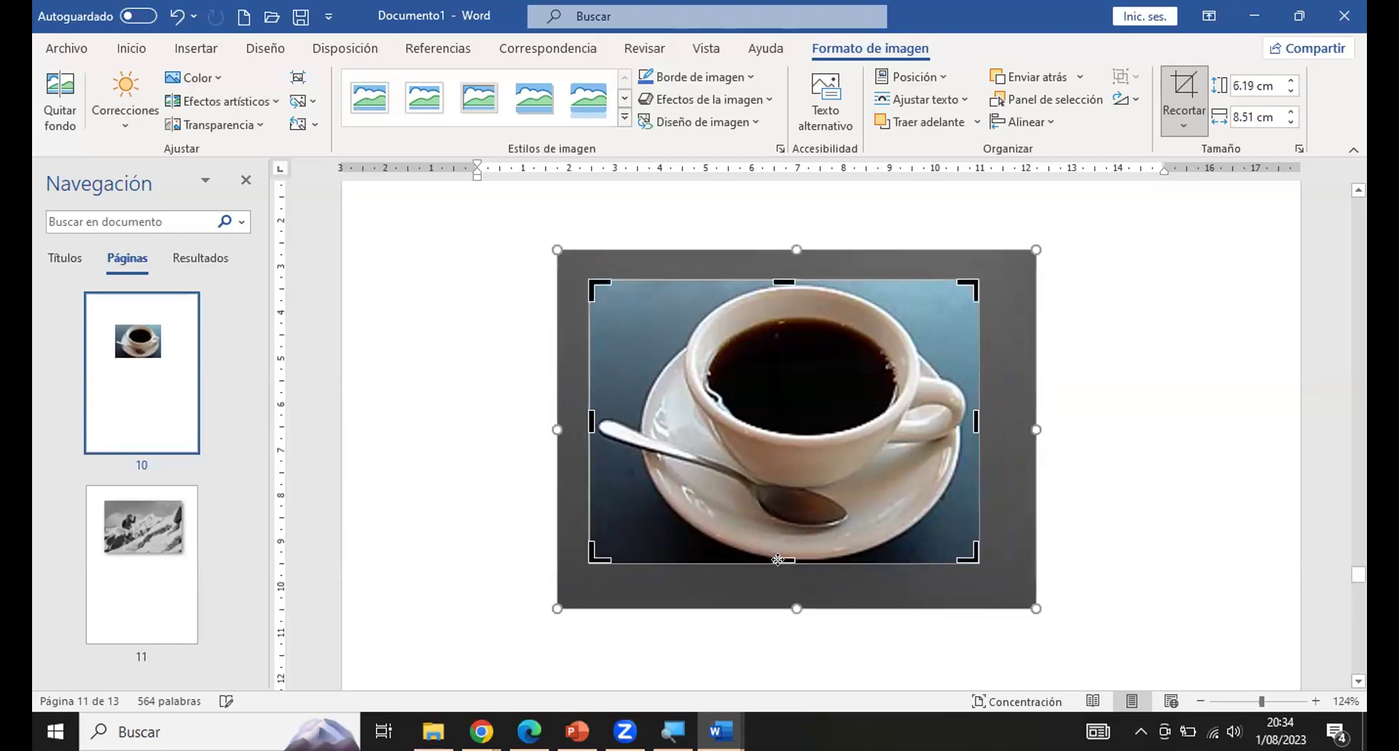
{"action": "left_click_drag", "start_coordinate": [971, 417], "coordinate": [969, 418]}
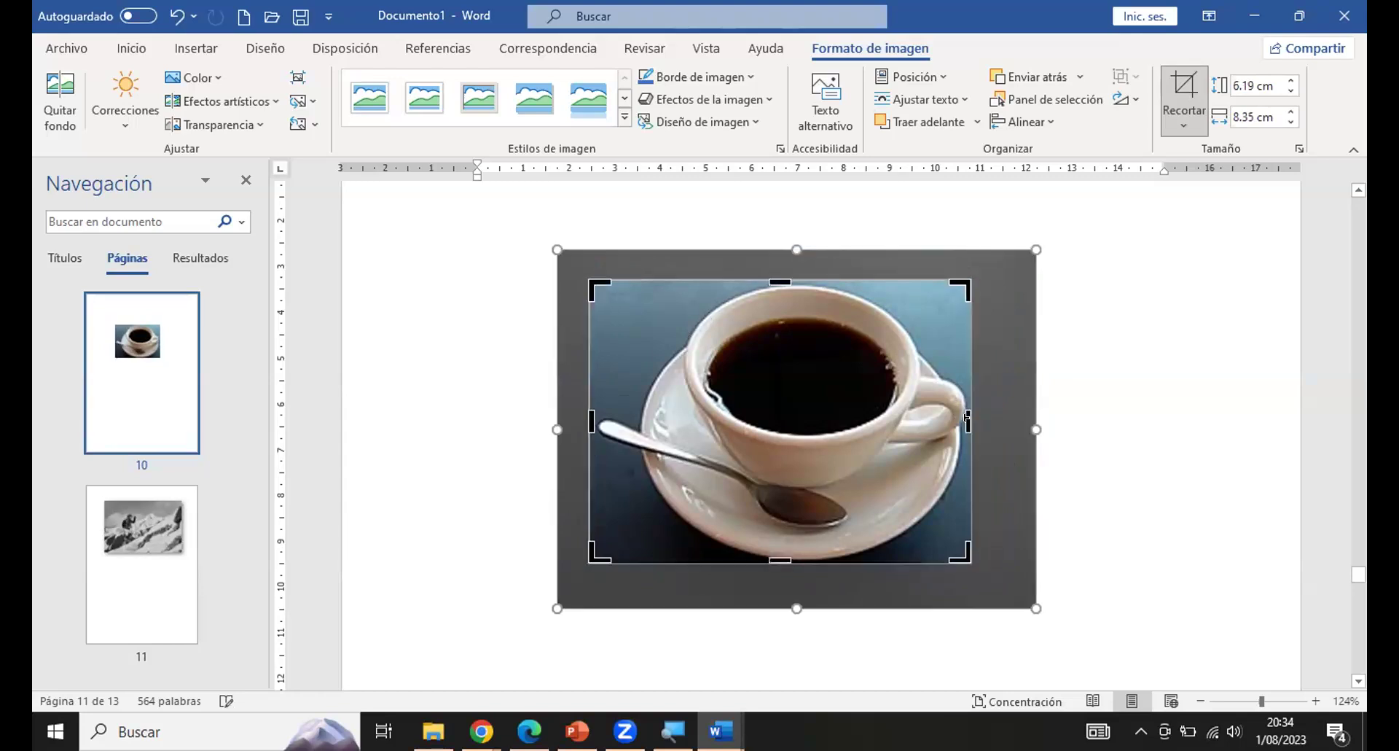
{"action": "left_click", "coordinate": [1183, 86]}
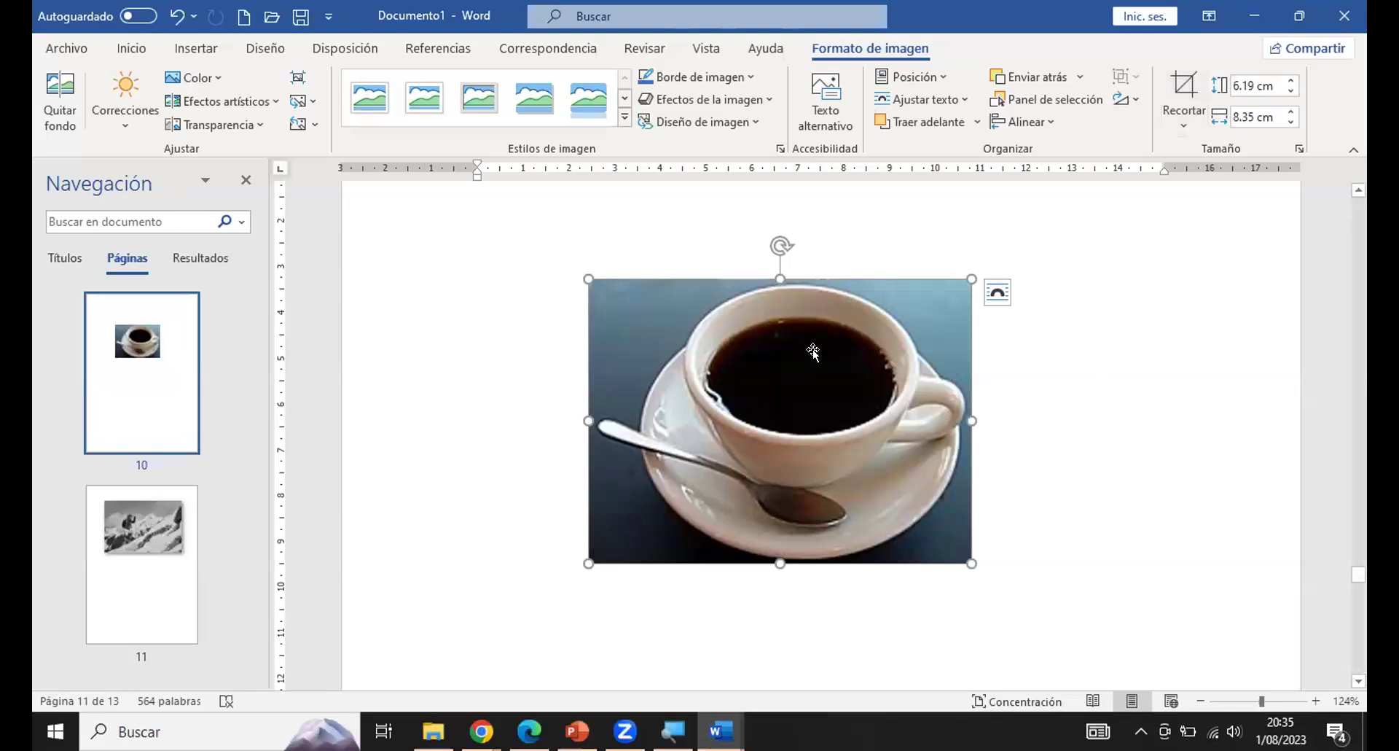
Position the cropped coffee picture at the top center of the page with text wrapping.
{"action": "left_click_drag", "start_coordinate": [851, 341], "coordinate": [858, 334]}
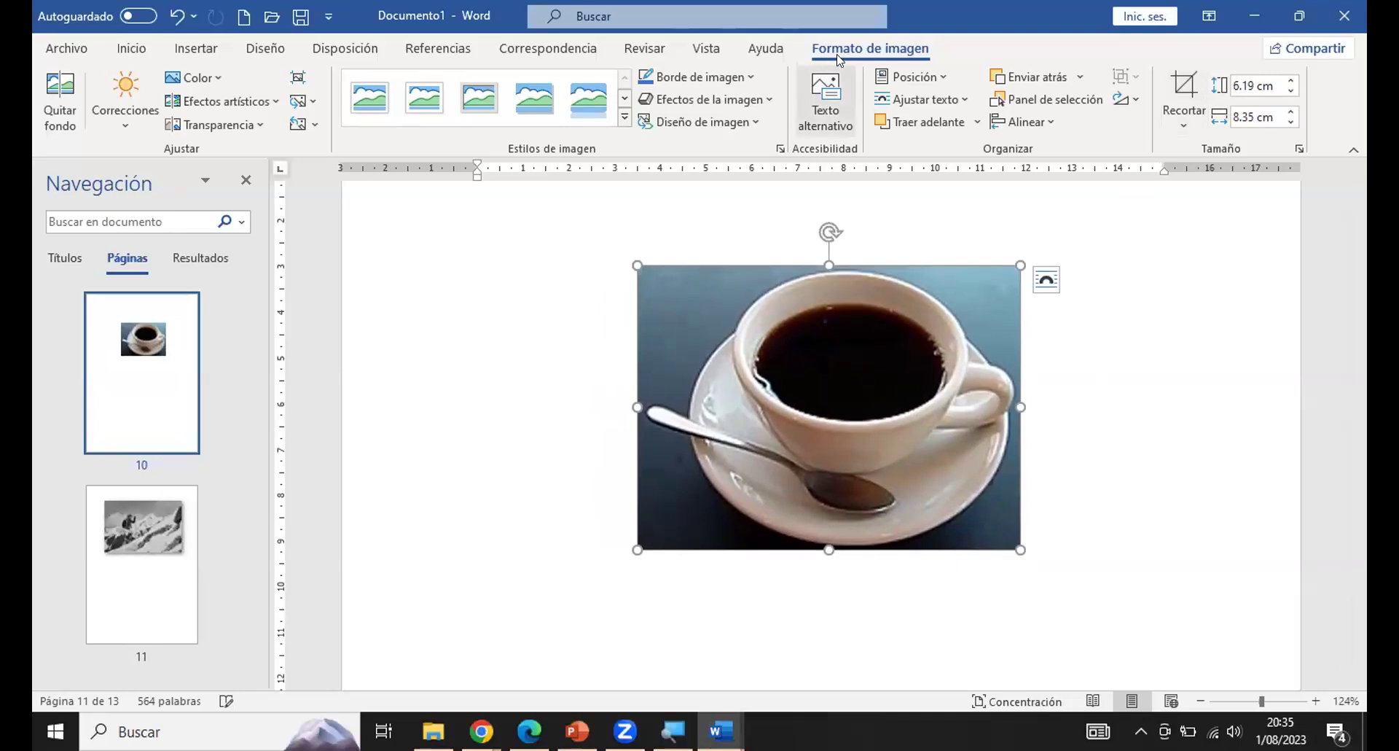
{"action": "left_click", "coordinate": [933, 72]}
{"action": "left_click", "coordinate": [962, 238]}
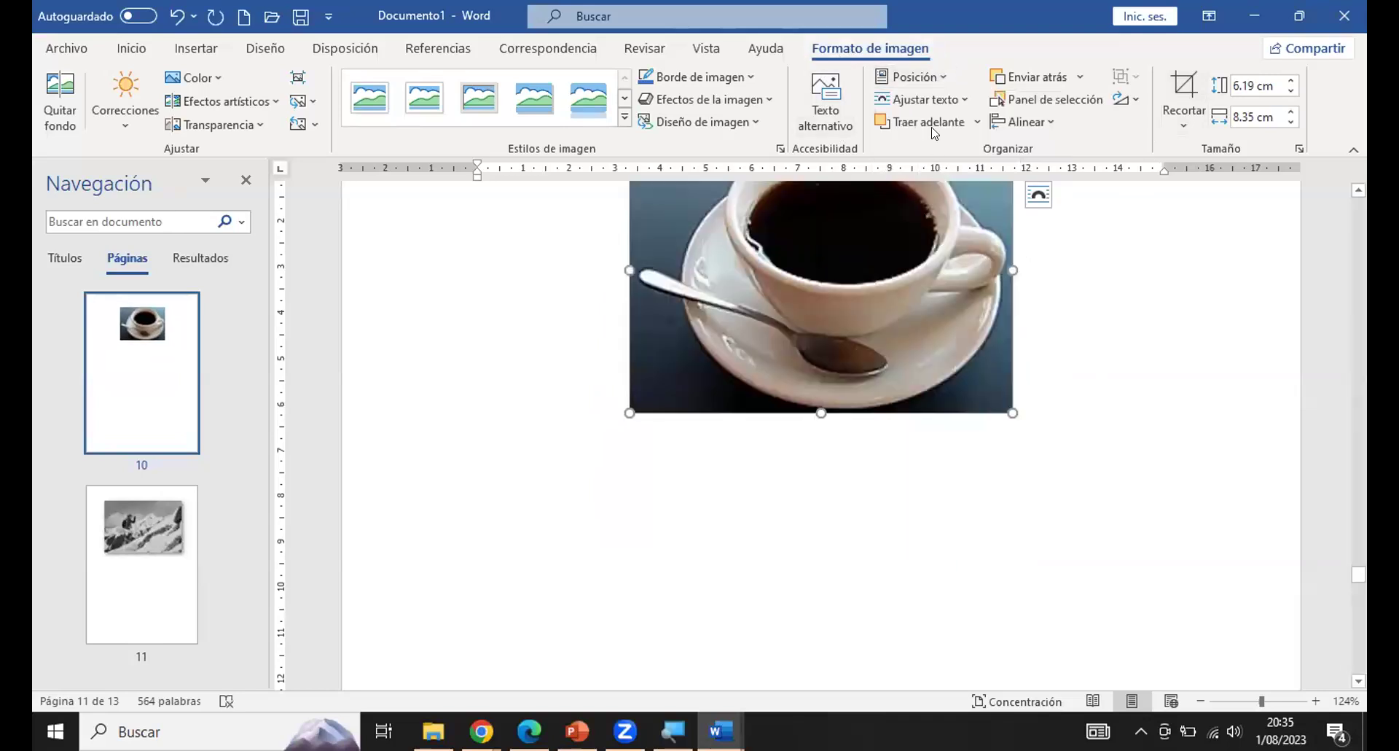
{"action": "left_click", "coordinate": [933, 72]}
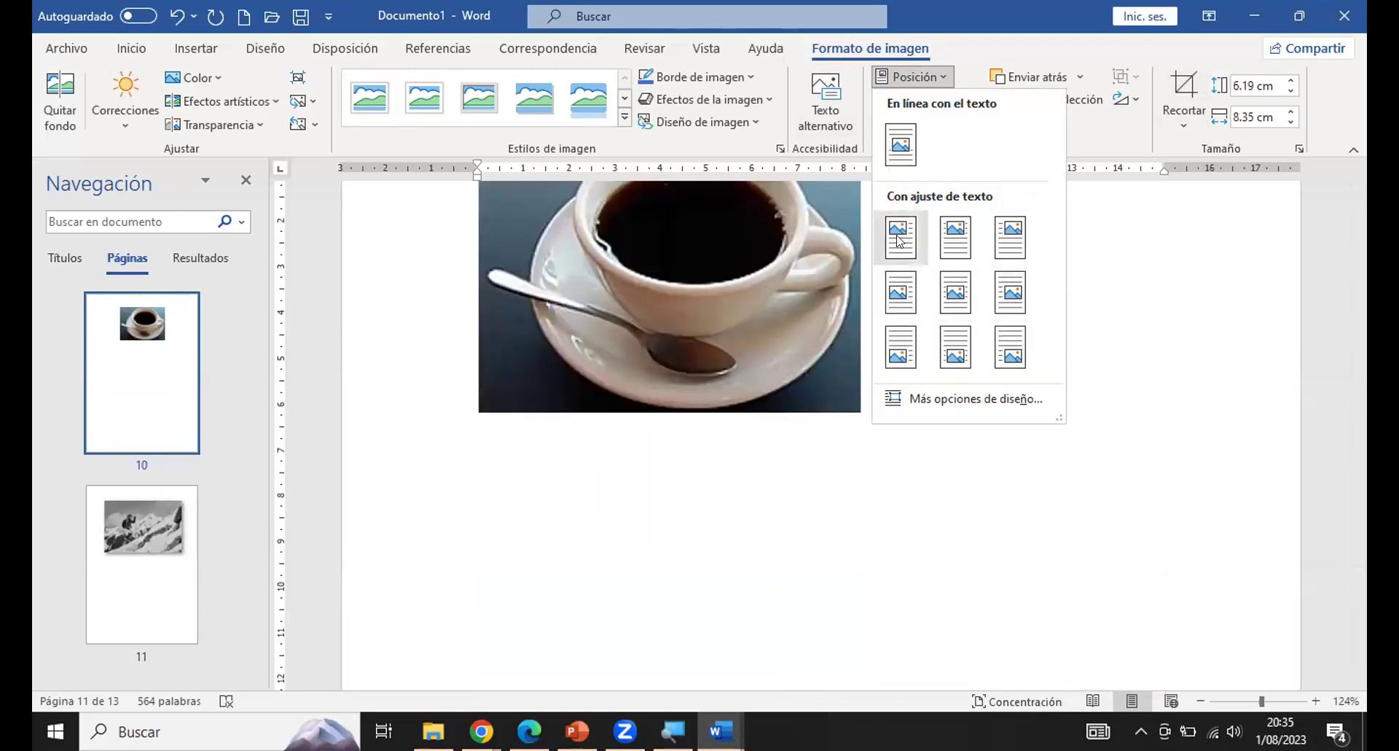
{"action": "left_click", "coordinate": [954, 236]}
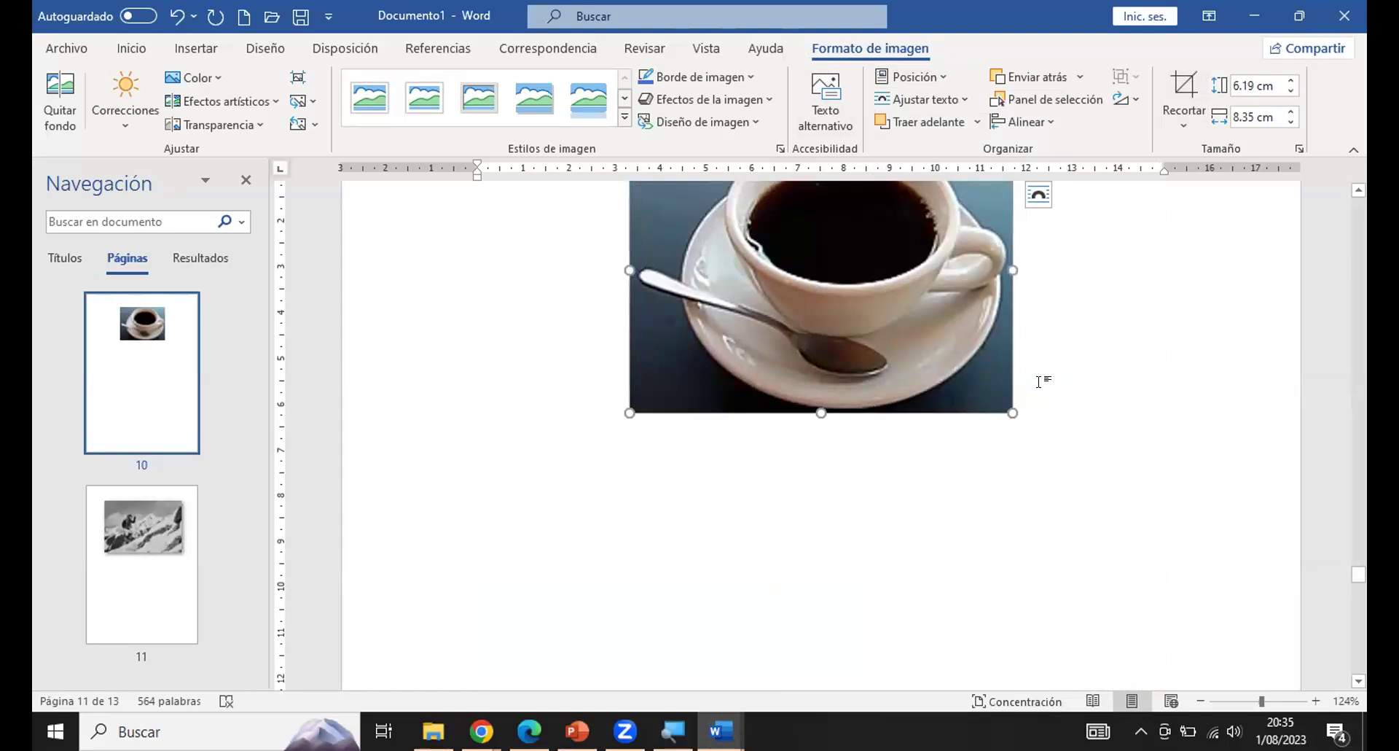
{"action": "scroll", "coordinate": [1042, 376], "scroll_direction": "up", "scroll_amount": 3}
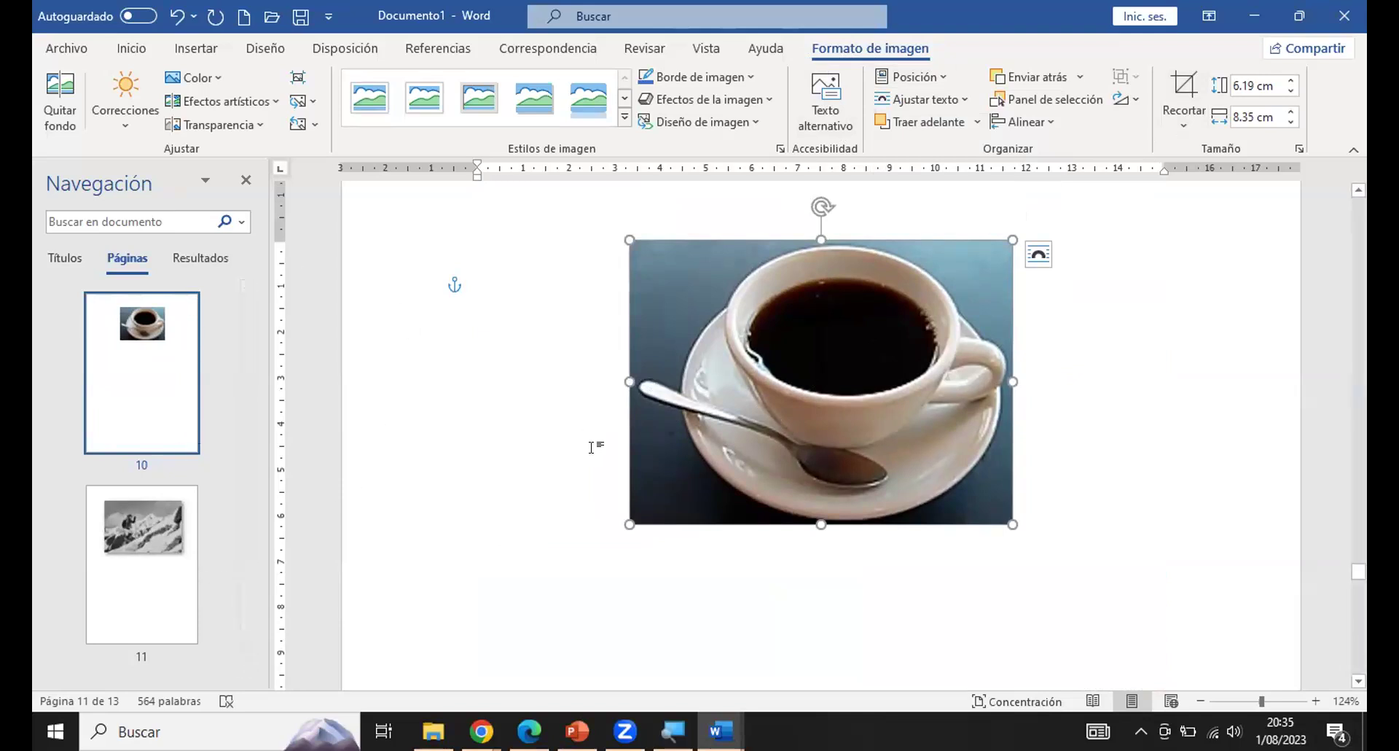
Insert five blank pages ahead of the coffee picture.
{"action": "left_click", "coordinate": [182, 46]}
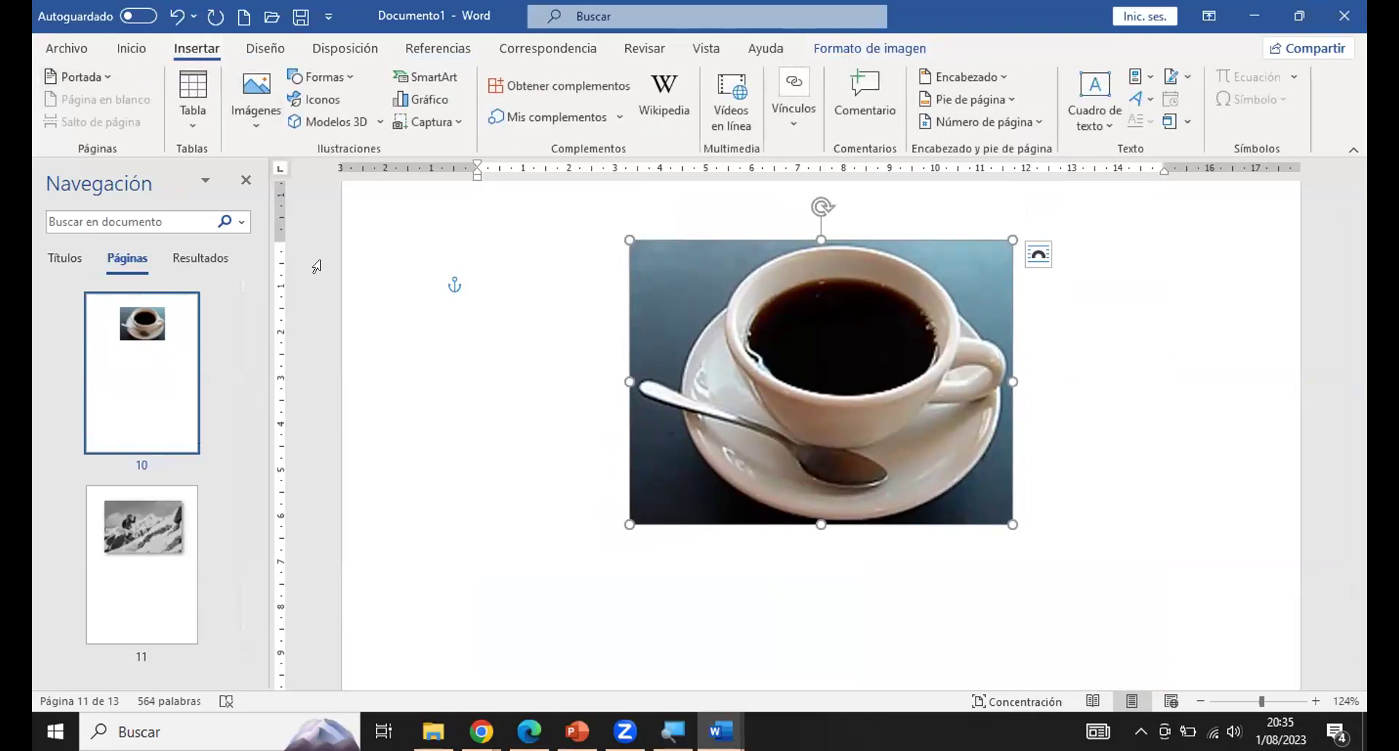
{"action": "left_click_drag", "start_coordinate": [431, 313], "coordinate": [499, 339]}
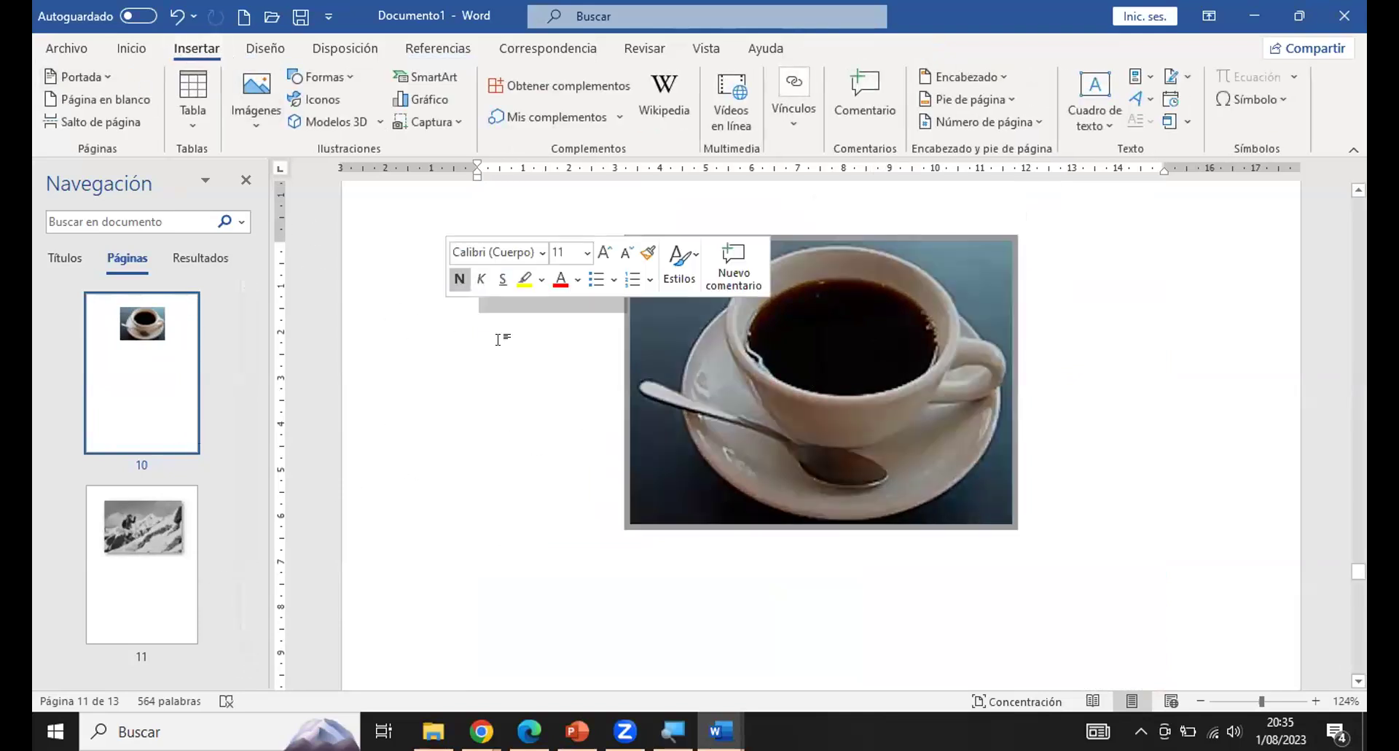
{"action": "left_click", "coordinate": [87, 99]}
{"action": "left_click", "coordinate": [88, 99]}
{"action": "left_click", "coordinate": [88, 99]}
{"action": "left_click", "coordinate": [87, 100]}
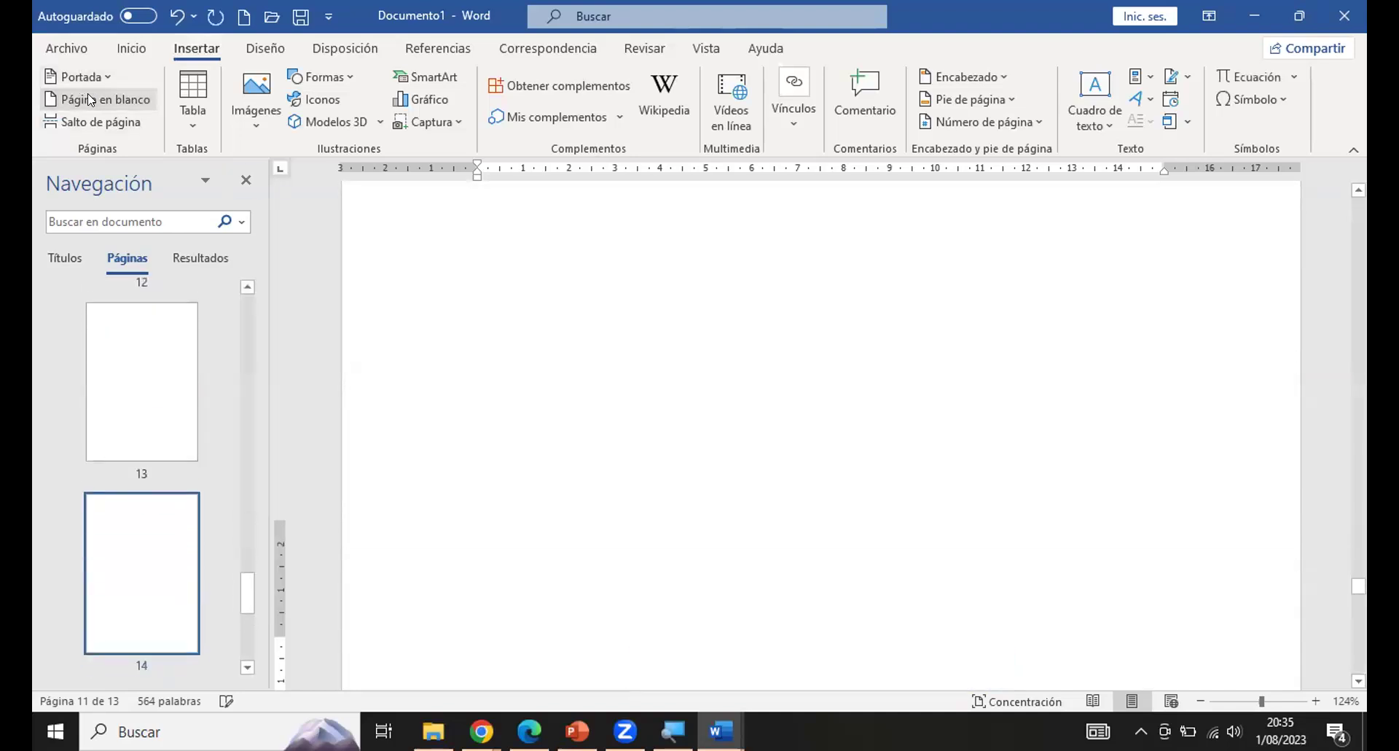
{"action": "left_click", "coordinate": [87, 99]}
Go to the blank page with thumbnail number 6 and start inserting a picture from online images.
{"action": "scroll", "coordinate": [362, 400], "scroll_direction": "up", "scroll_amount": 5}
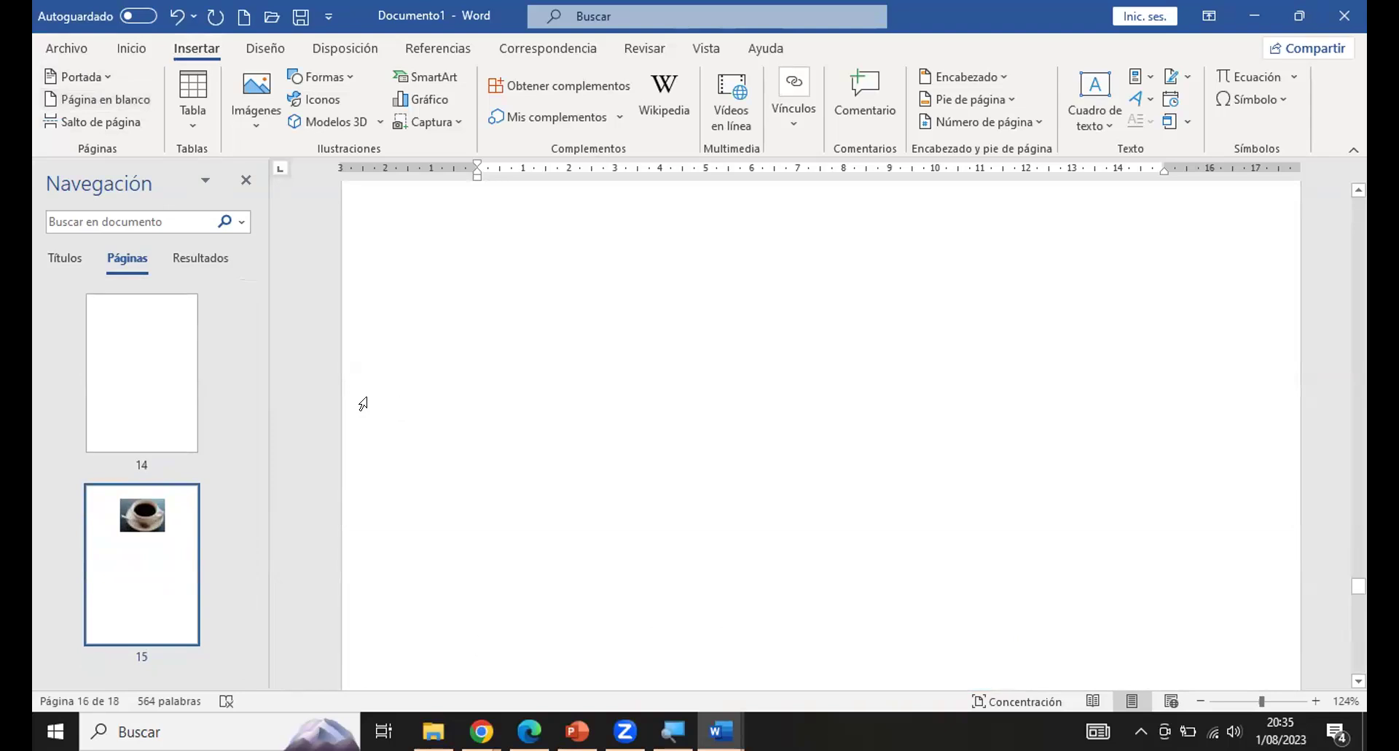
{"action": "scroll", "coordinate": [224, 397], "scroll_direction": "up", "scroll_amount": 5}
{"action": "scroll", "coordinate": [183, 379], "scroll_direction": "up", "scroll_amount": 5}
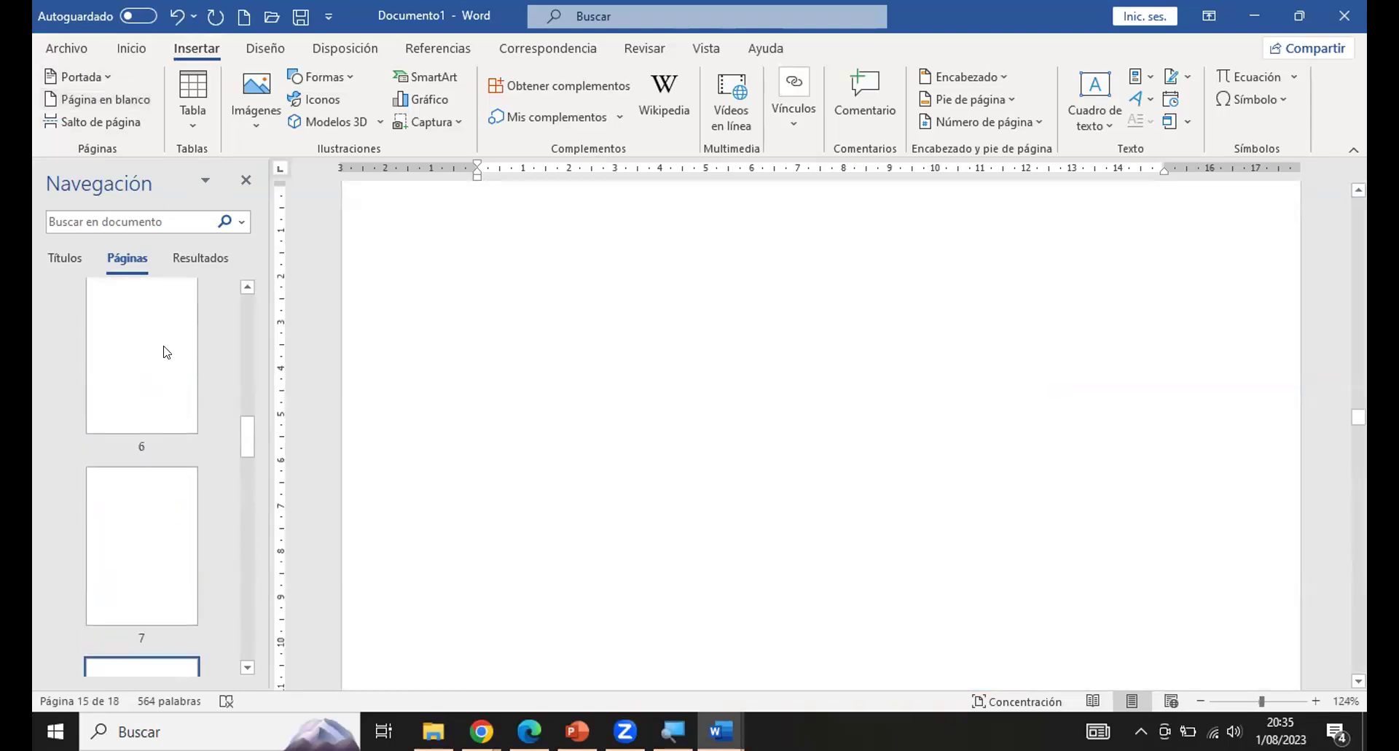
{"action": "scroll", "coordinate": [166, 351], "scroll_direction": "down", "scroll_amount": 2}
{"action": "left_click", "coordinate": [151, 422]}
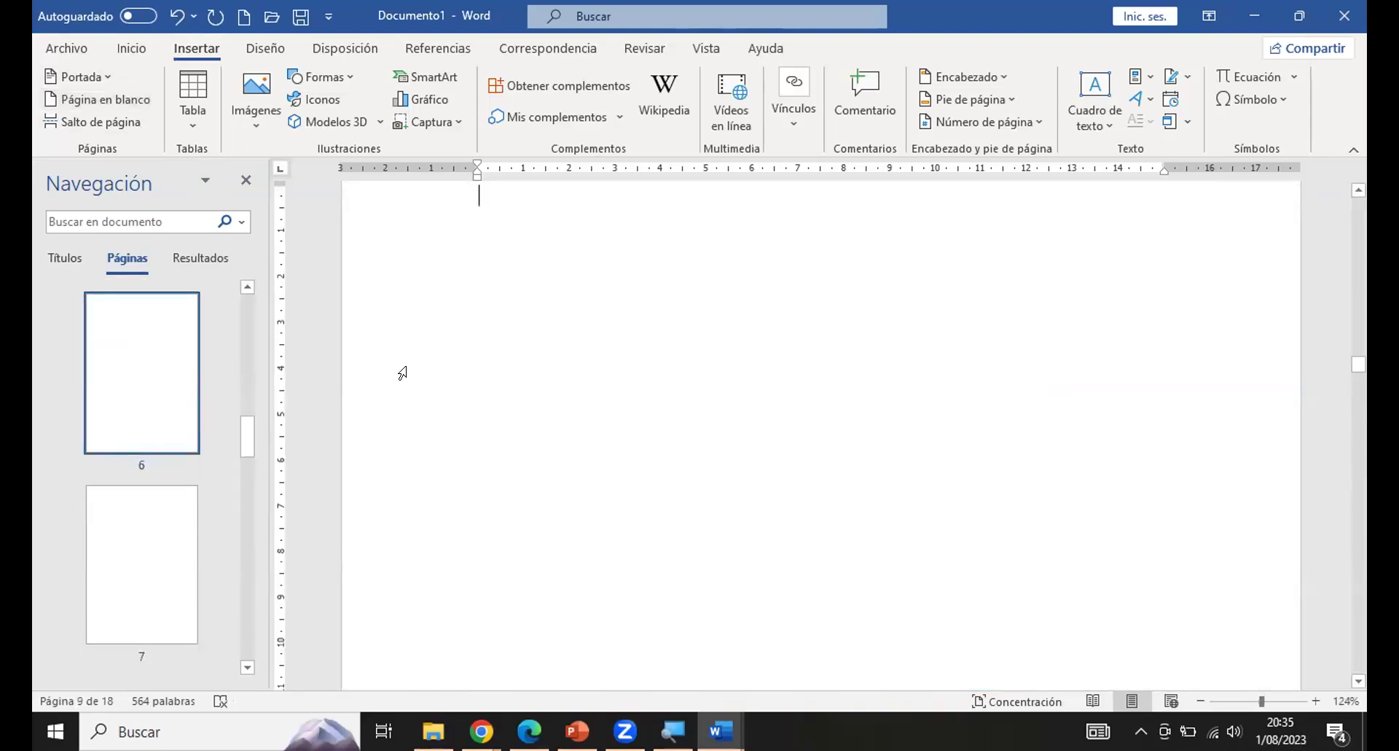
{"action": "left_click", "coordinate": [246, 134]}
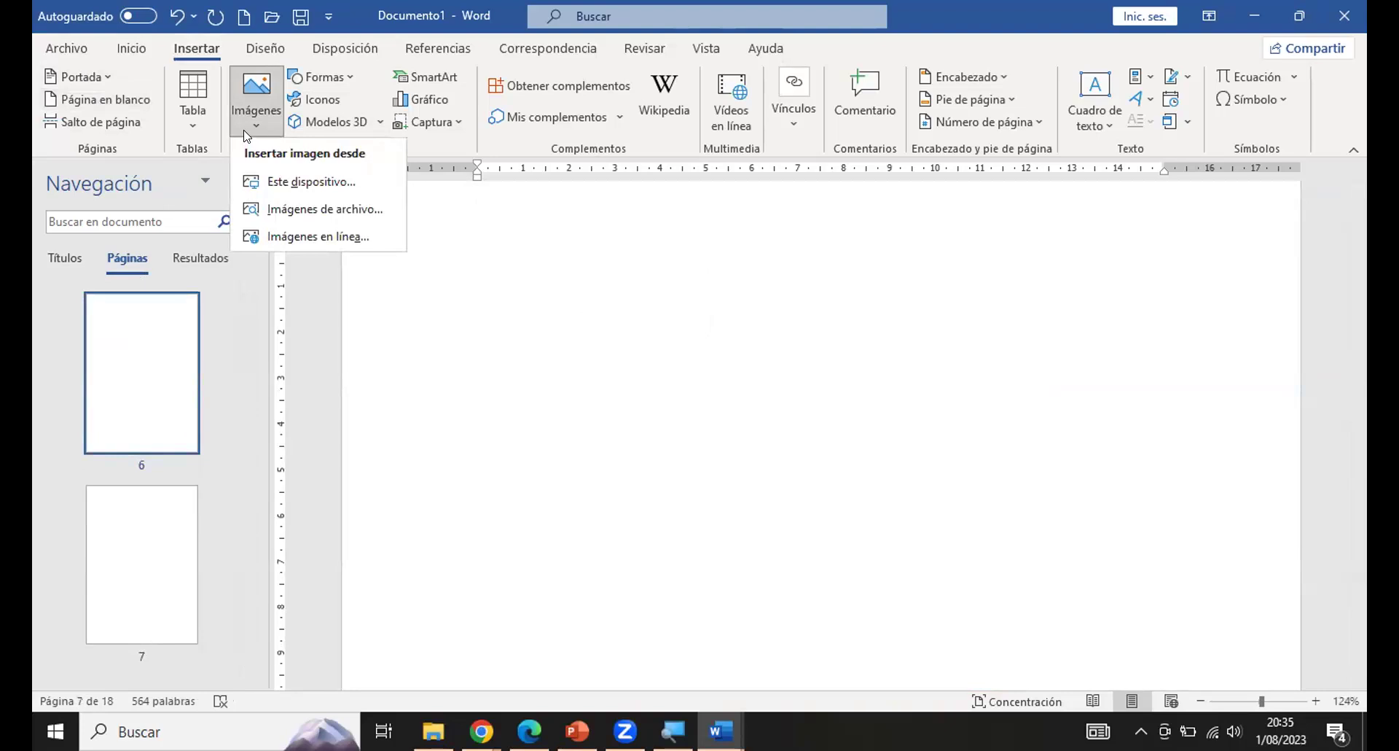
{"action": "left_click", "coordinate": [288, 236]}
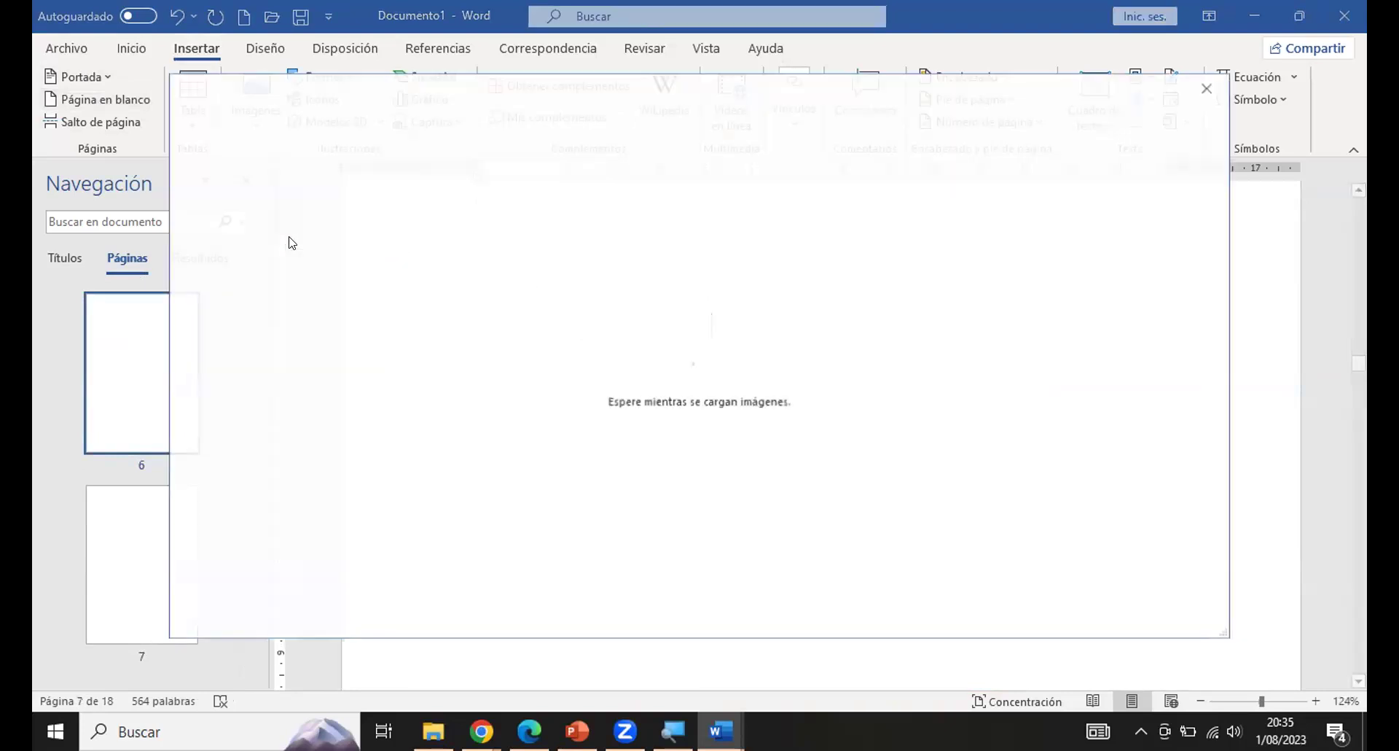
Look through the Bing image categories available for online pictures.
{"action": "left_click_drag", "start_coordinate": [714, 87], "coordinate": [746, 87]}
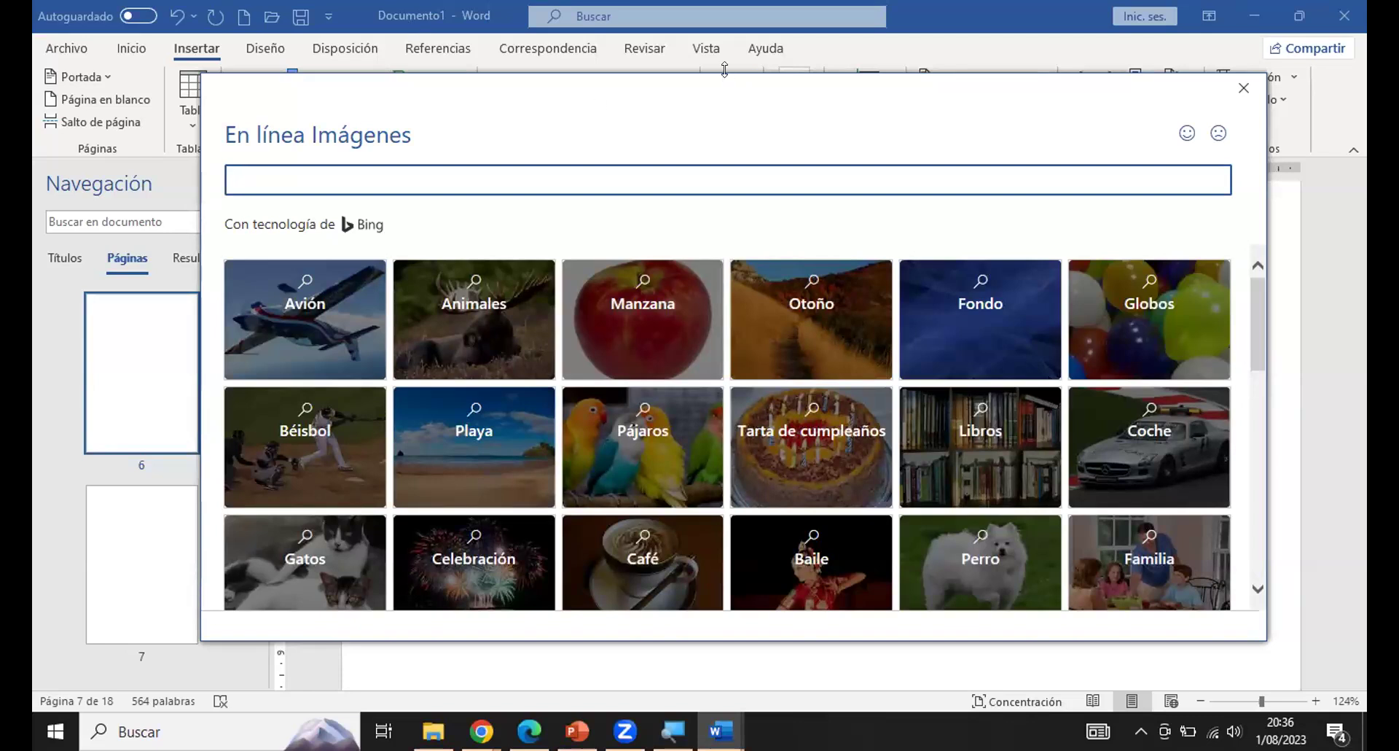
{"action": "mouse_move", "coordinate": [724, 71]}
{"action": "left_mouse_down"}
{"action": "mouse_move", "coordinate": [735, 39]}
{"action": "mouse_move", "coordinate": [696, 72]}
{"action": "left_mouse_up"}
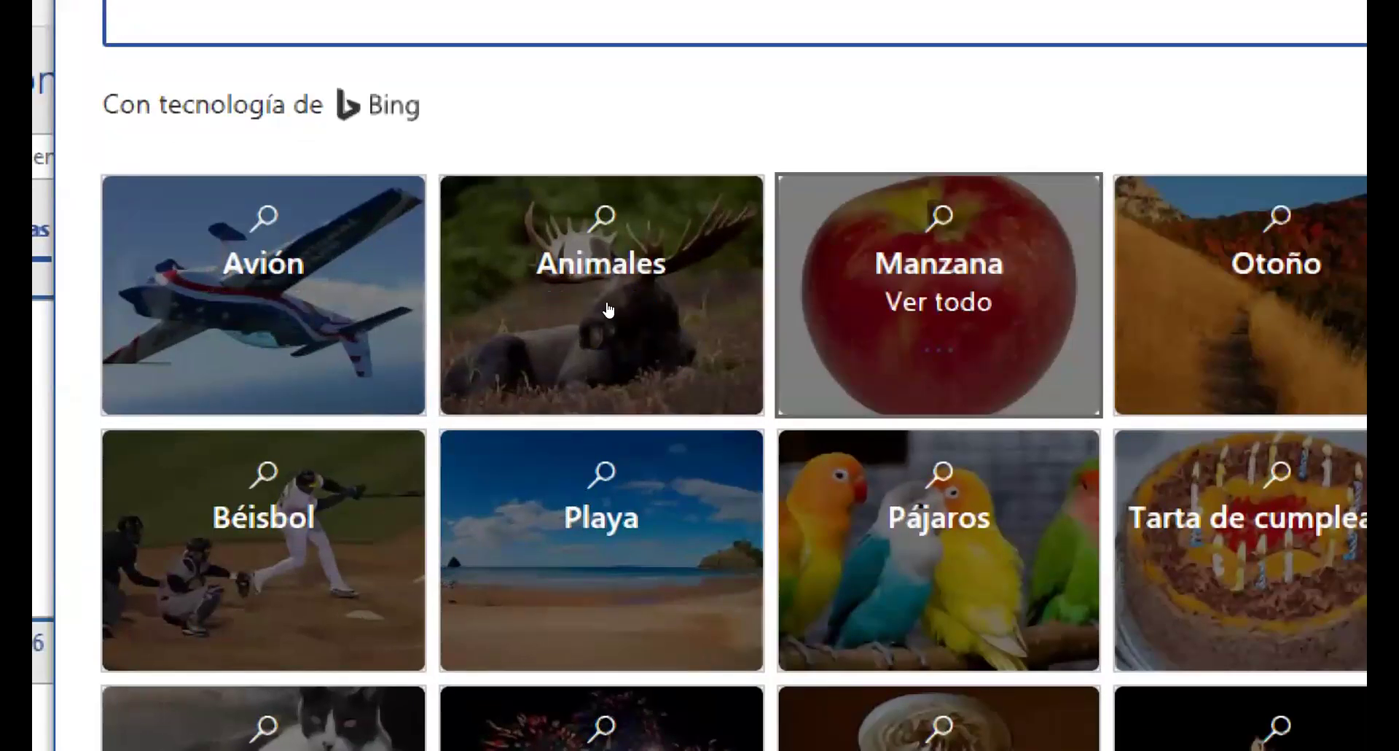
{"action": "key", "text": "Right"}
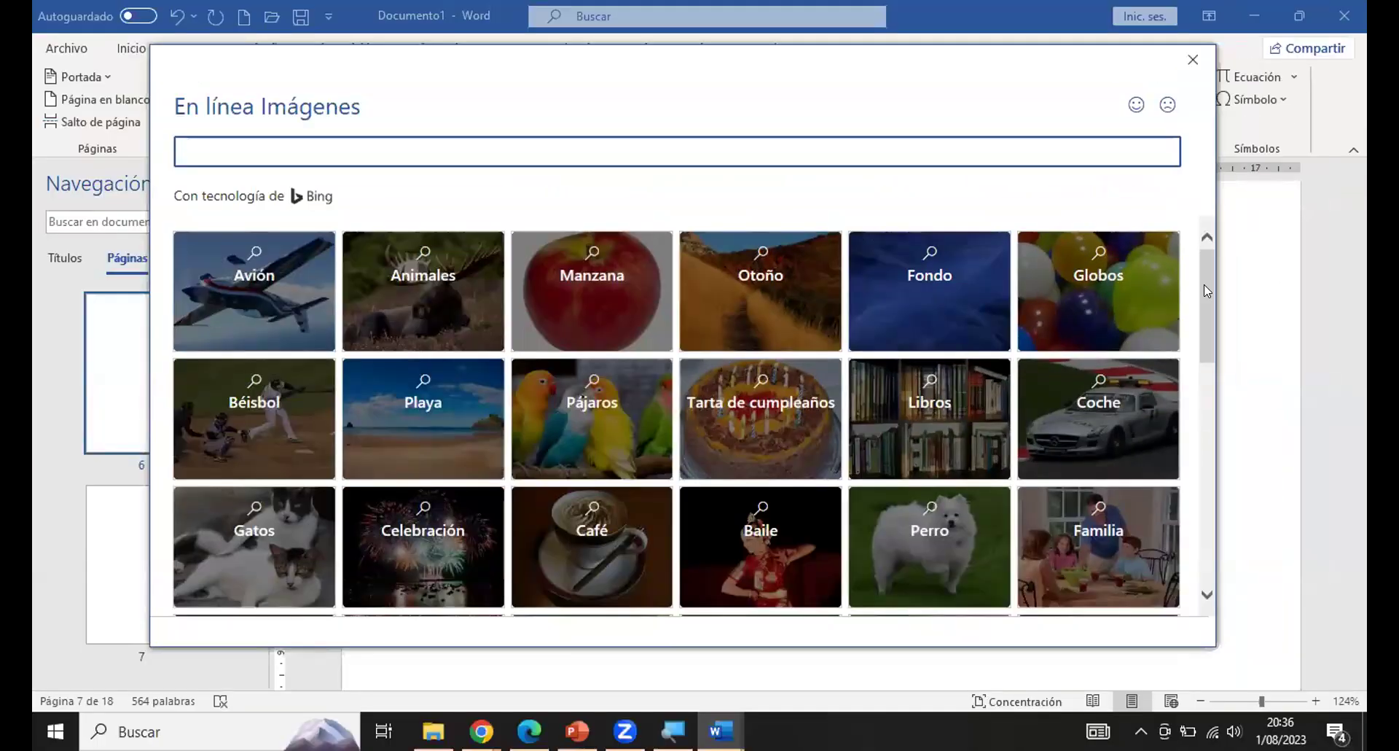
{"action": "left_click_drag", "start_coordinate": [1204, 284], "coordinate": [1196, 338]}
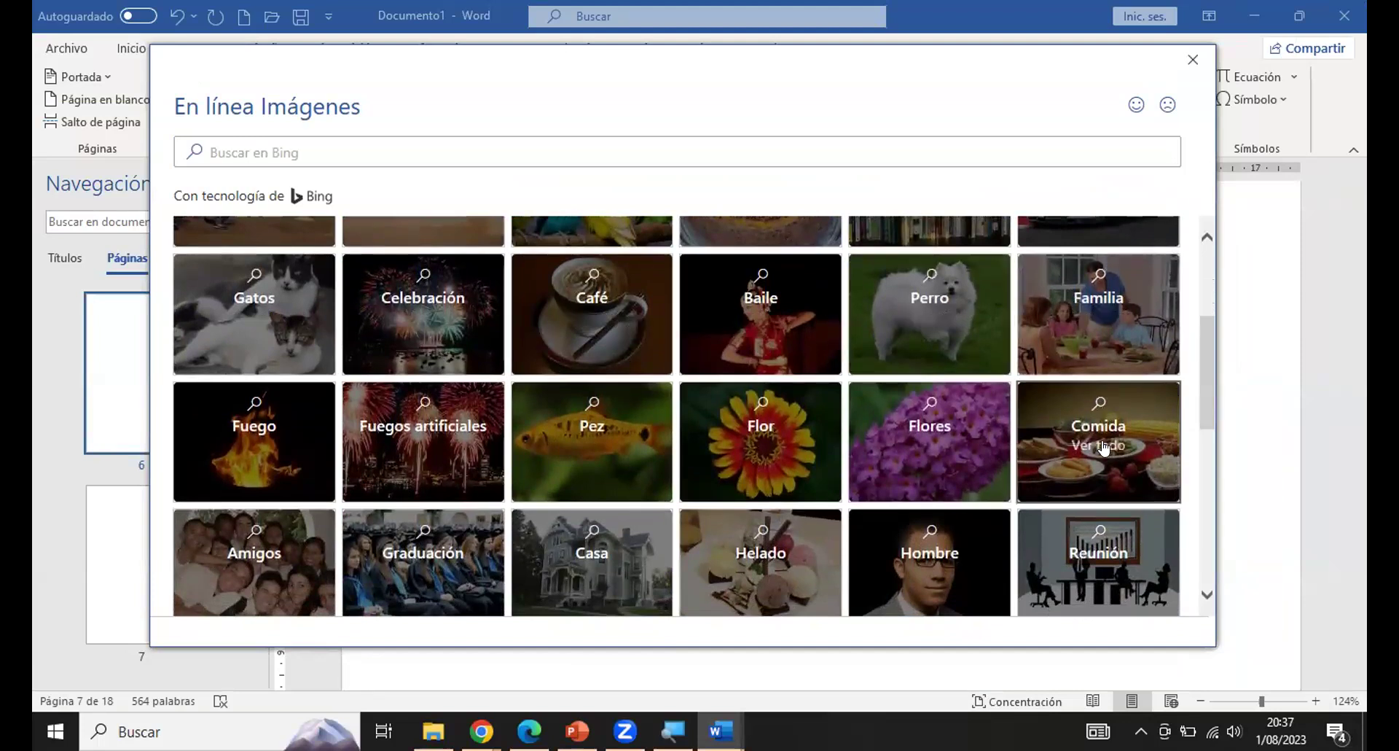
{"action": "scroll", "coordinate": [1101, 446], "scroll_direction": "down", "scroll_amount": 3}
{"action": "scroll", "coordinate": [949, 397], "scroll_direction": "down", "scroll_amount": 3}
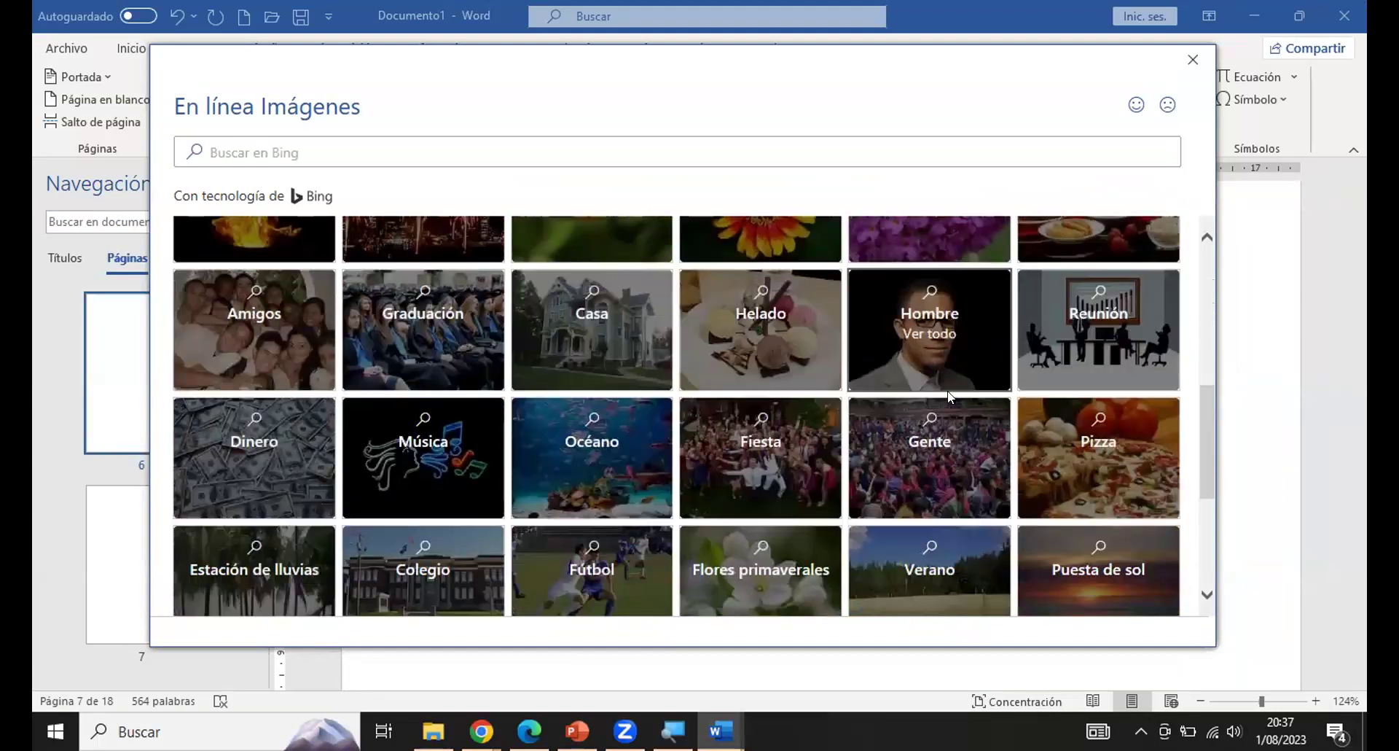
{"action": "scroll", "coordinate": [949, 397], "scroll_direction": "down", "scroll_amount": 3}
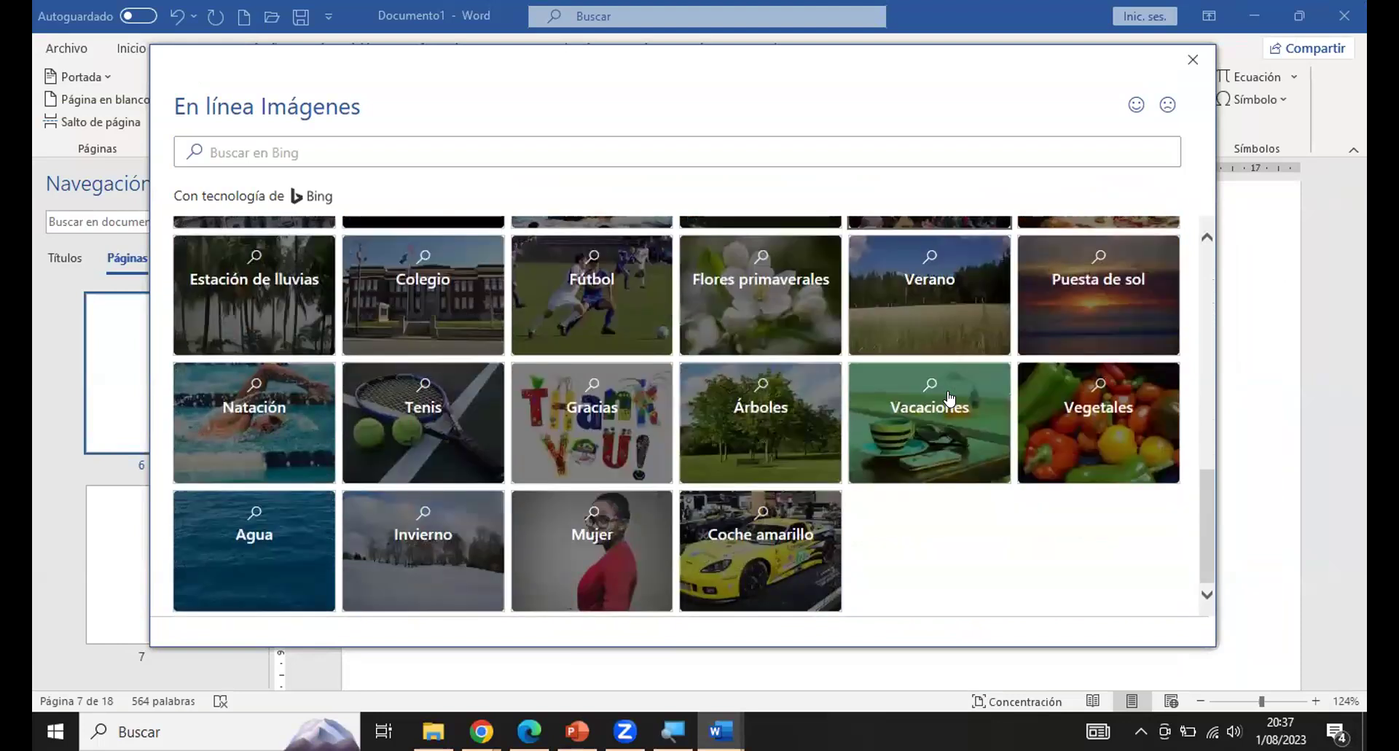
{"action": "scroll", "coordinate": [949, 397], "scroll_direction": "up", "scroll_amount": 9}
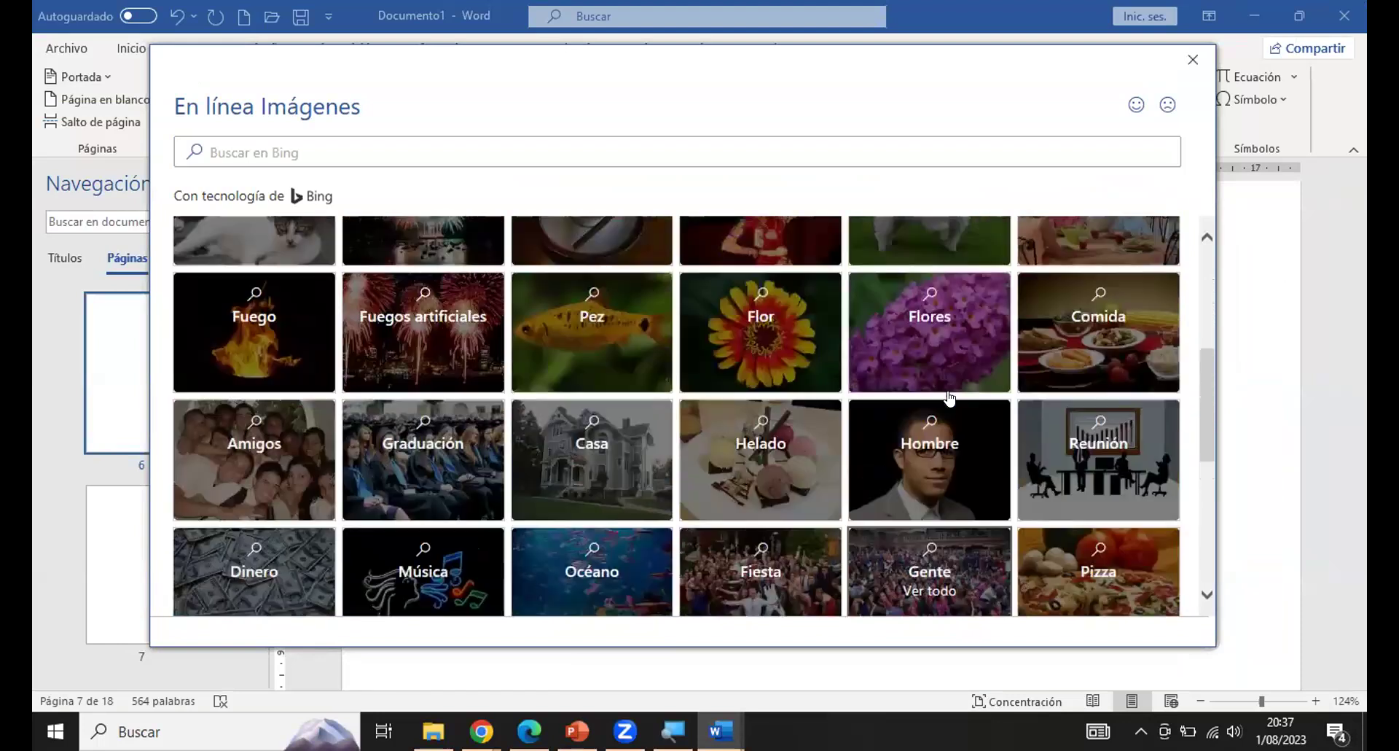
{"action": "scroll", "coordinate": [947, 391], "scroll_direction": "up", "scroll_amount": 4}
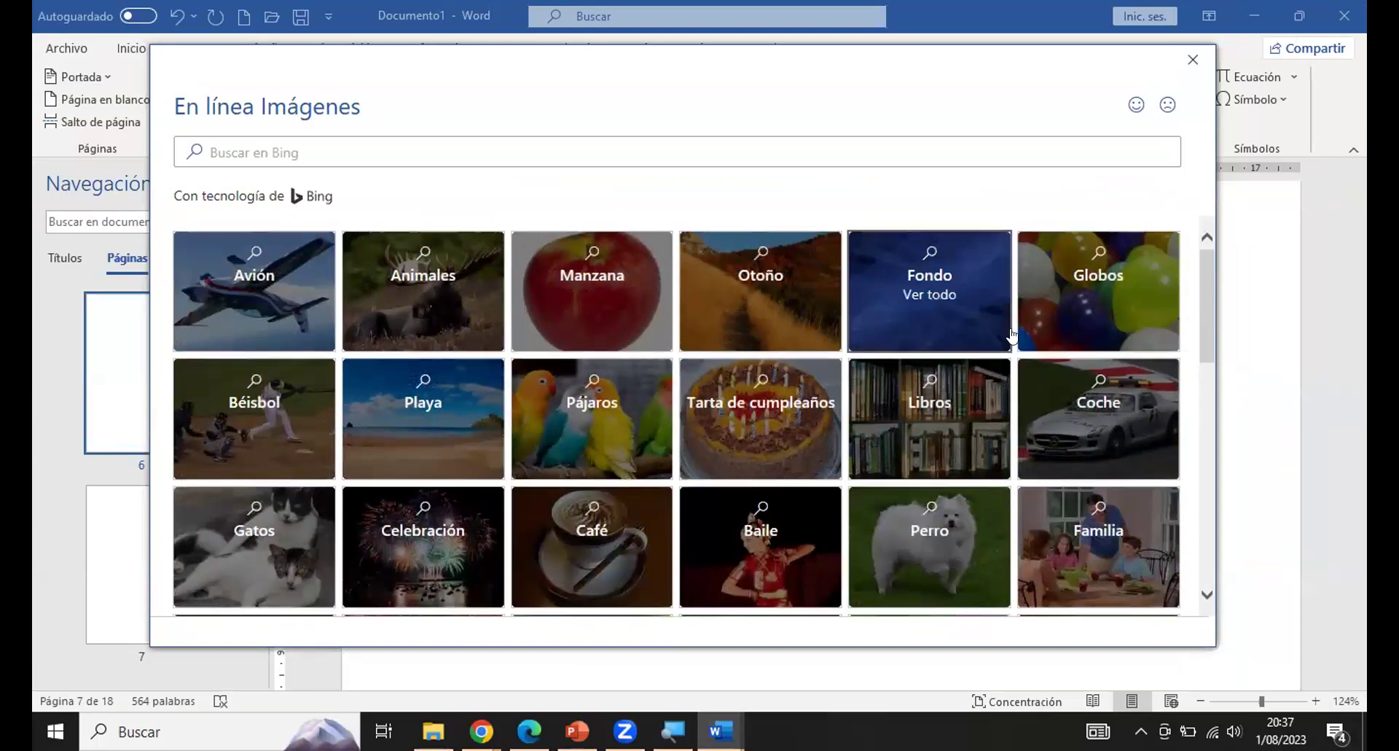
{"action": "scroll", "coordinate": [1009, 341], "scroll_direction": "down", "scroll_amount": 2}
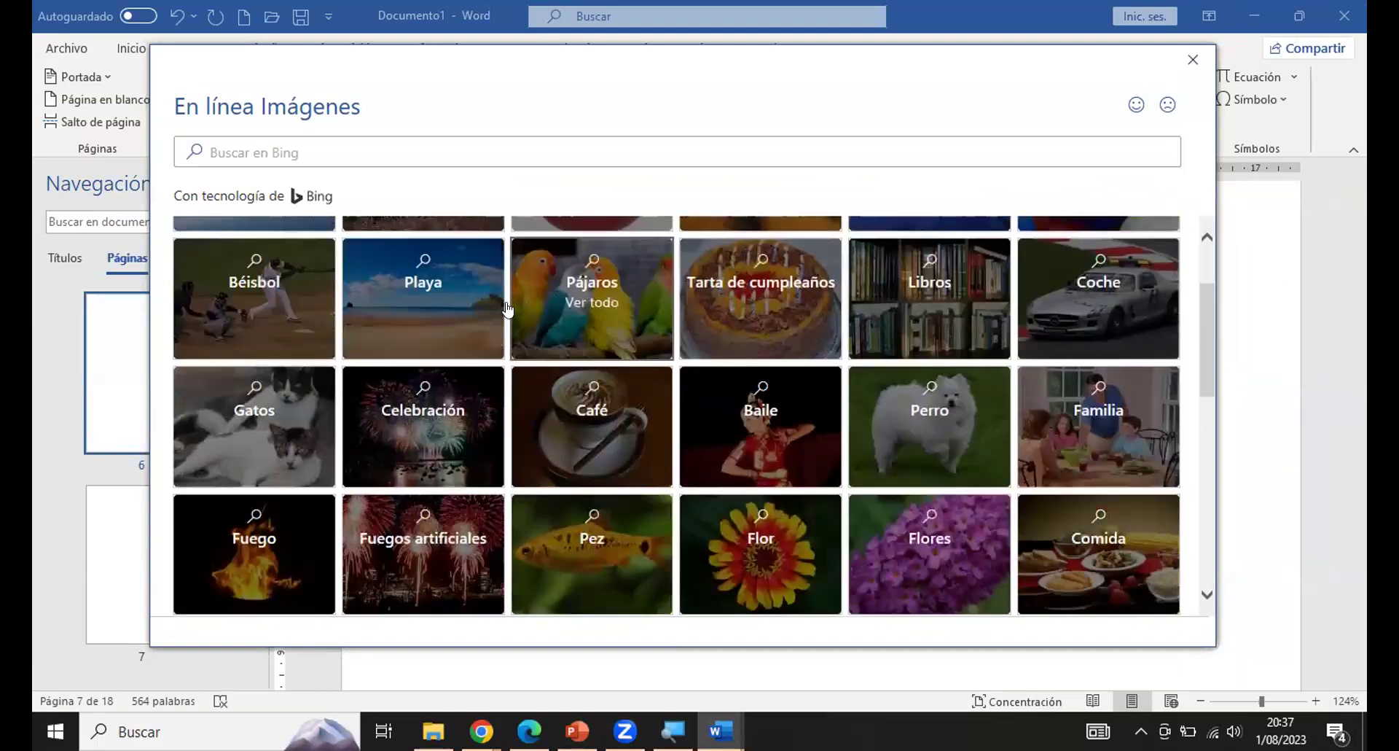
Open the Playa category of online pictures and select the green rocky coastline and the beached boats.
{"action": "left_click", "coordinate": [425, 300]}
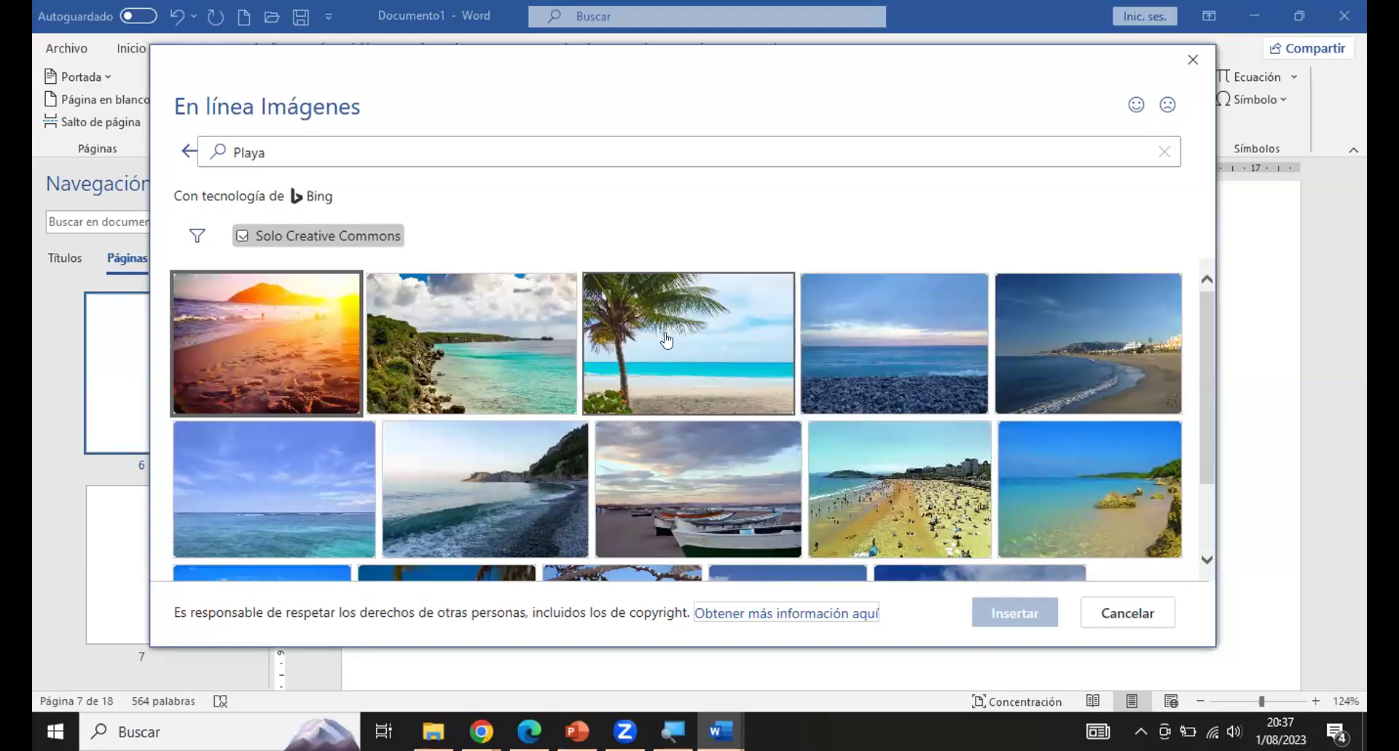
{"action": "left_click", "coordinate": [473, 349]}
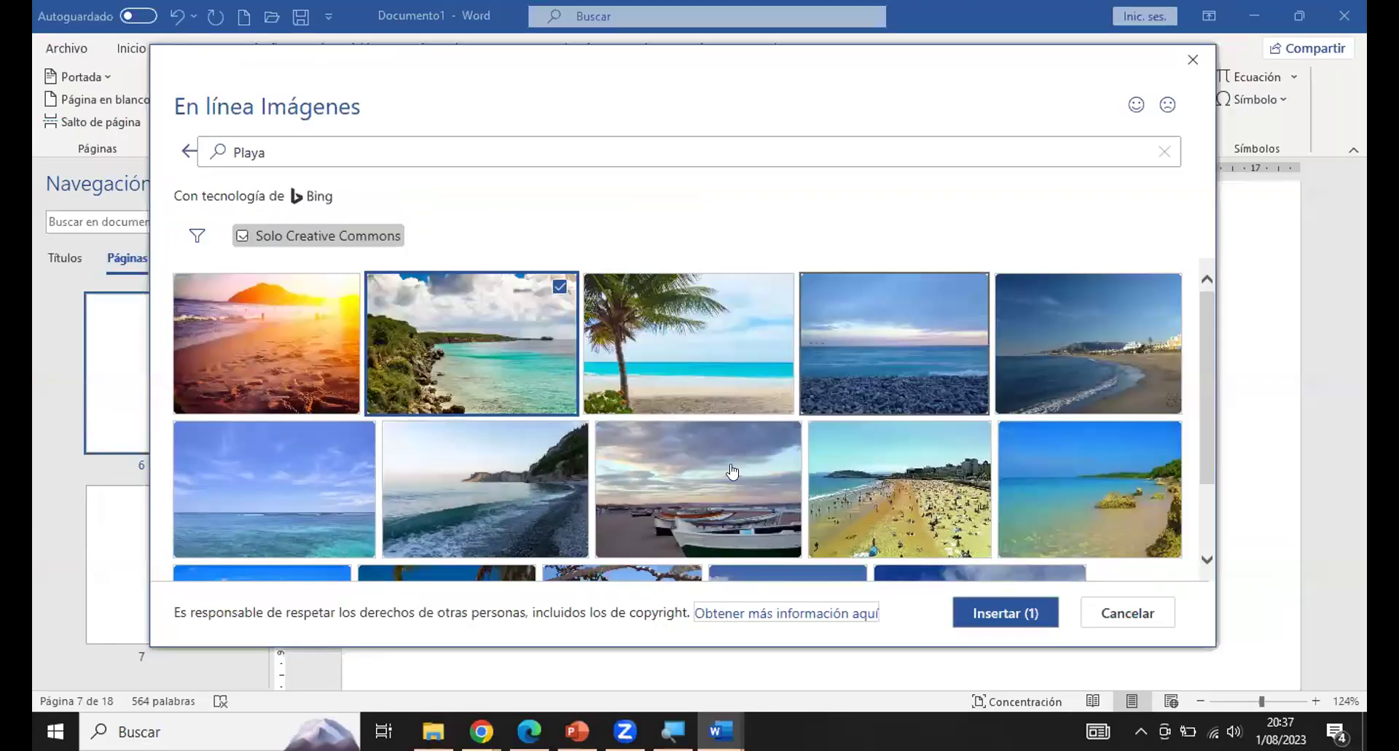
{"action": "left_click", "coordinate": [729, 472]}
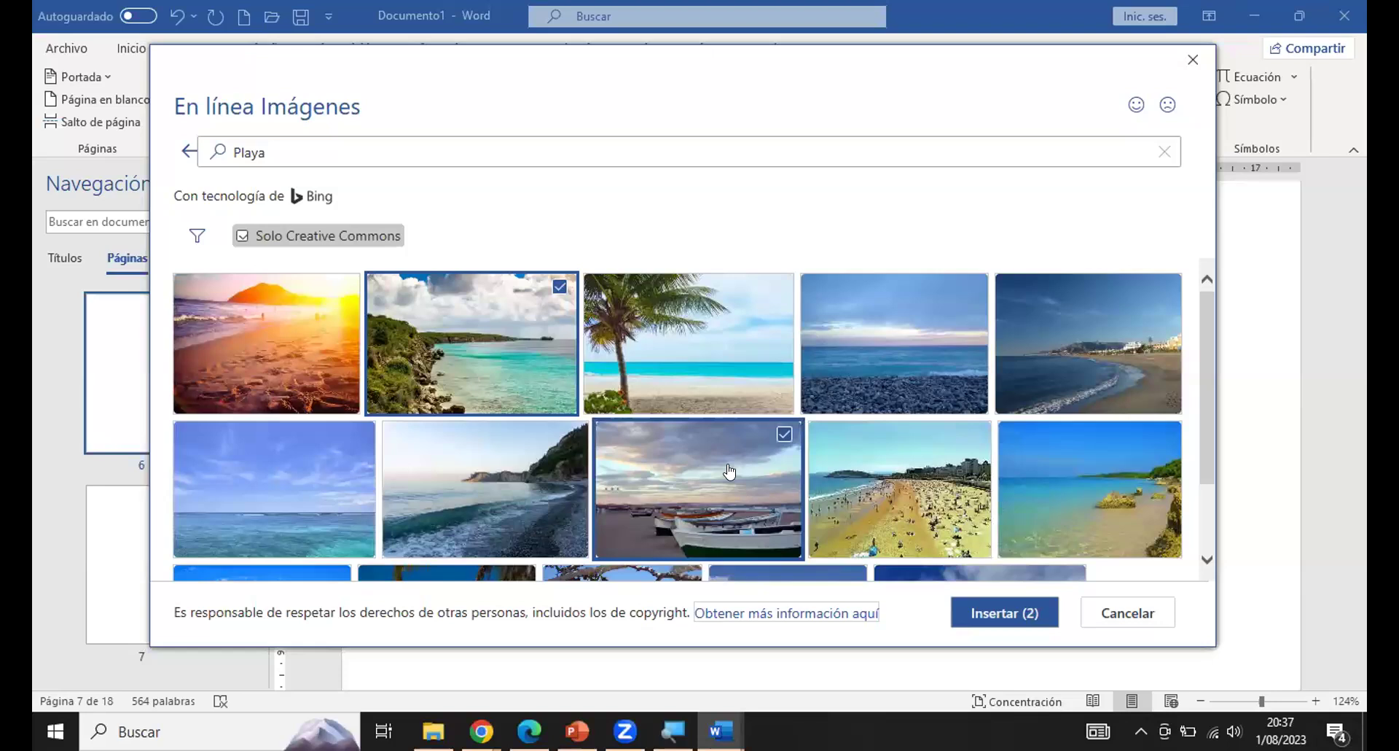
{"action": "left_click", "coordinate": [1017, 617]}
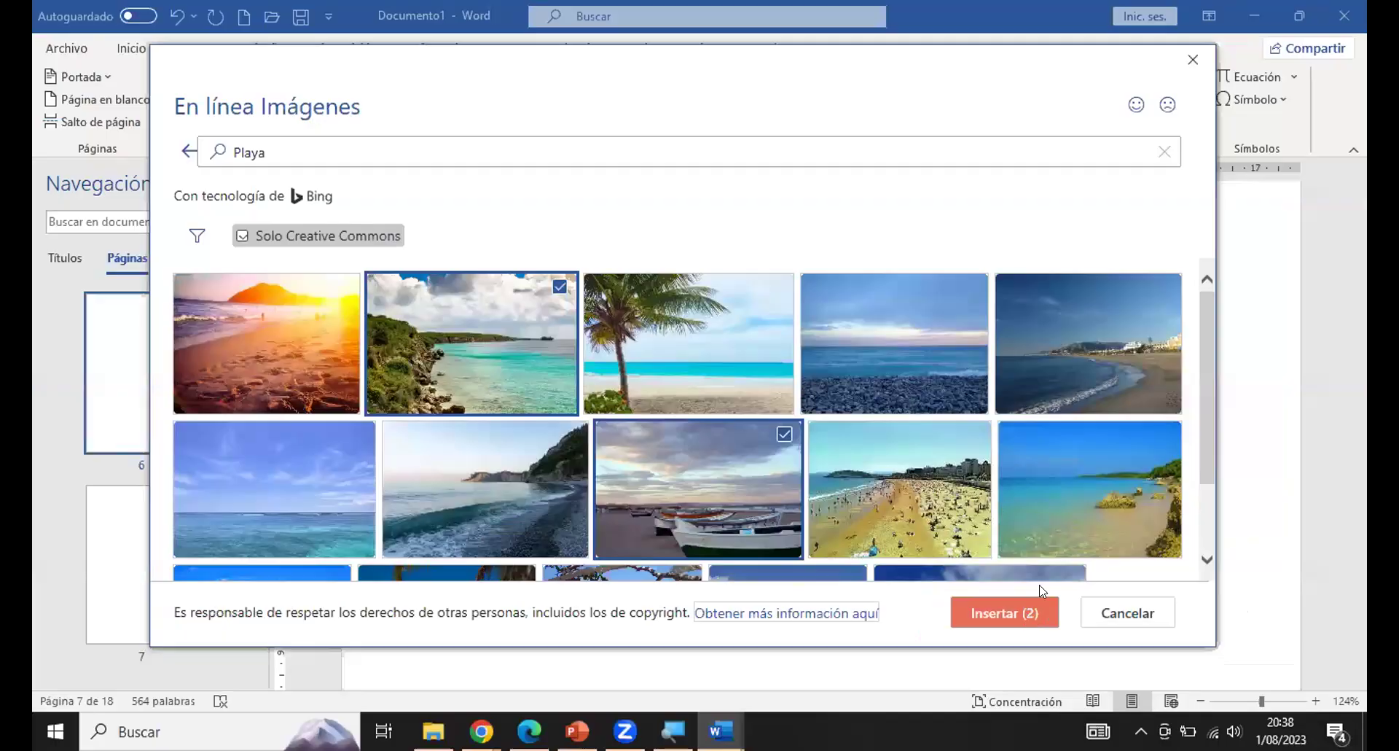
Add the blue-sky beach with green hills, the rock cliffs and the sunset pictures to the selection, and insert all five.
{"action": "left_click_drag", "start_coordinate": [1202, 373], "coordinate": [1201, 442]}
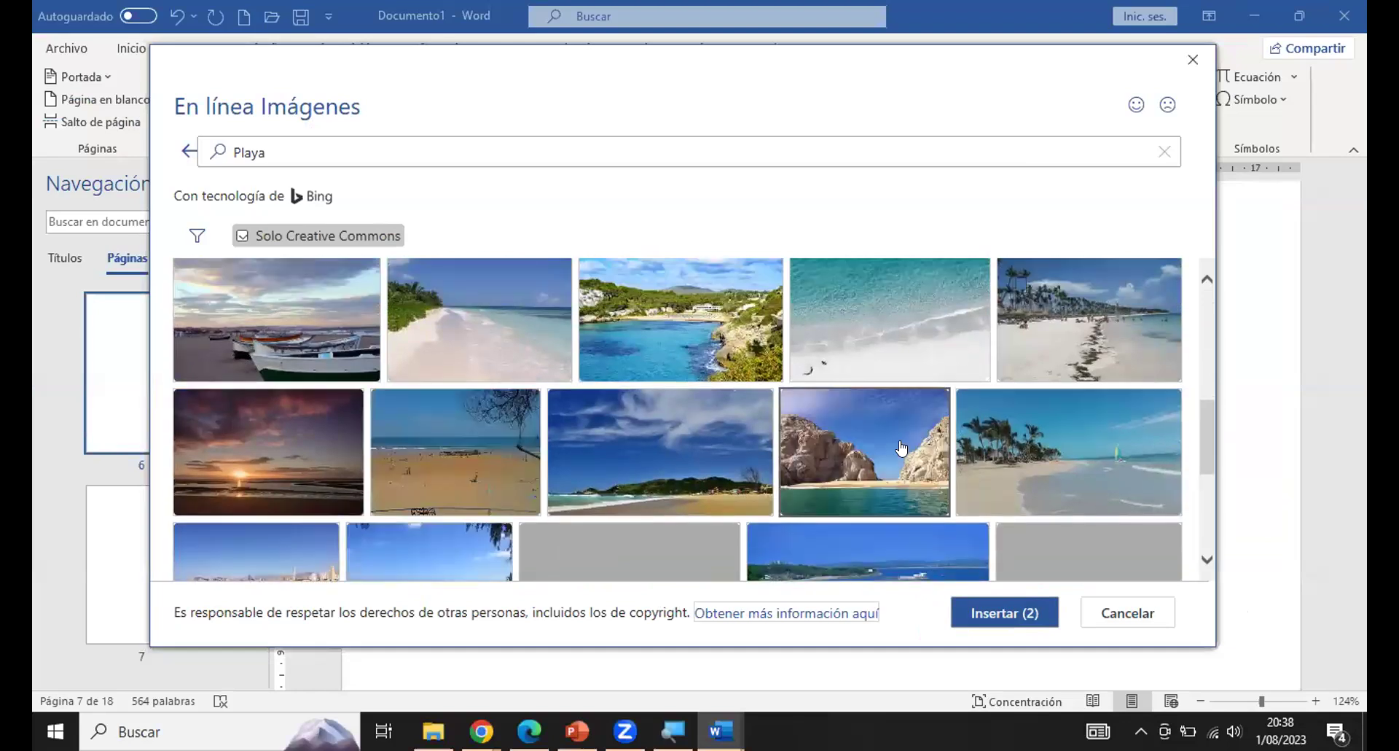
{"action": "left_click", "coordinate": [726, 446]}
{"action": "left_click", "coordinate": [886, 428]}
{"action": "left_click", "coordinate": [306, 437]}
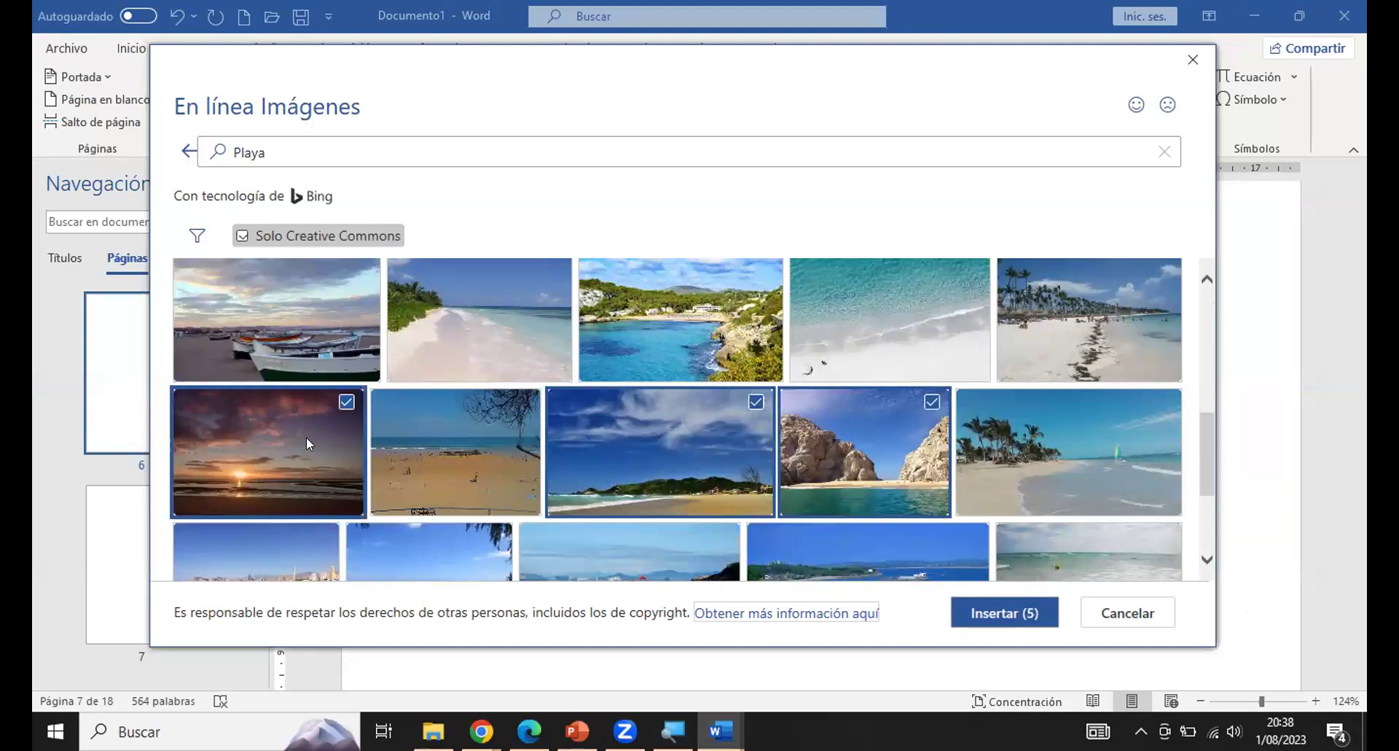
{"action": "scroll", "coordinate": [838, 365], "scroll_direction": "down", "scroll_amount": 1}
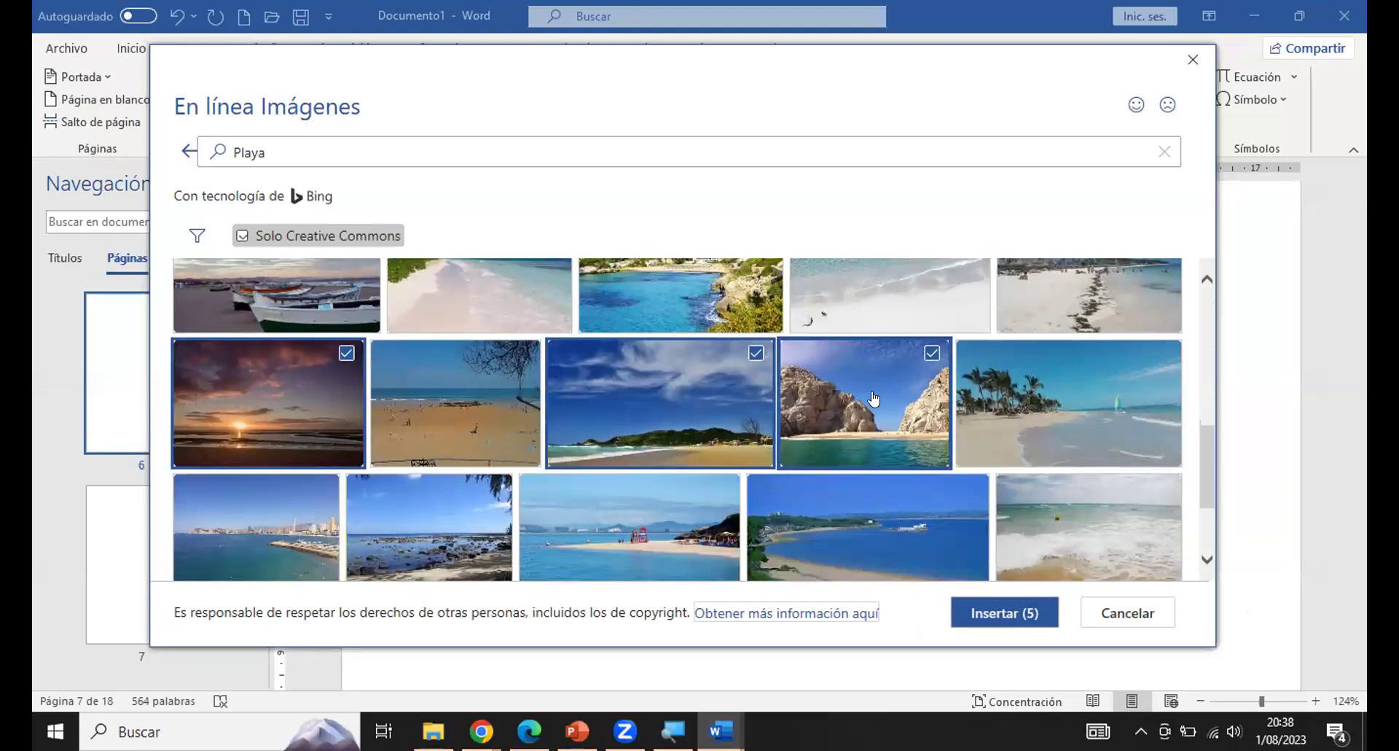
{"action": "left_click", "coordinate": [1002, 616]}
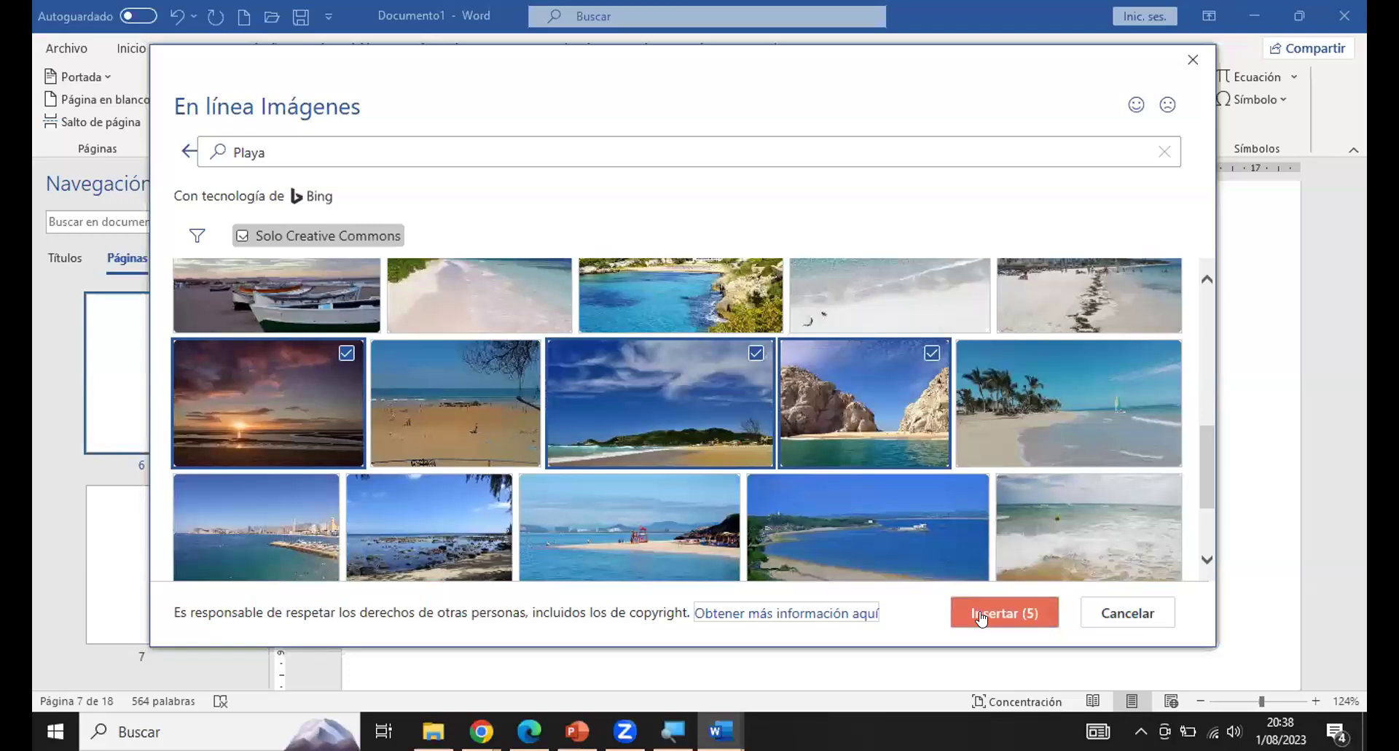
{"action": "left_click", "coordinate": [981, 618]}
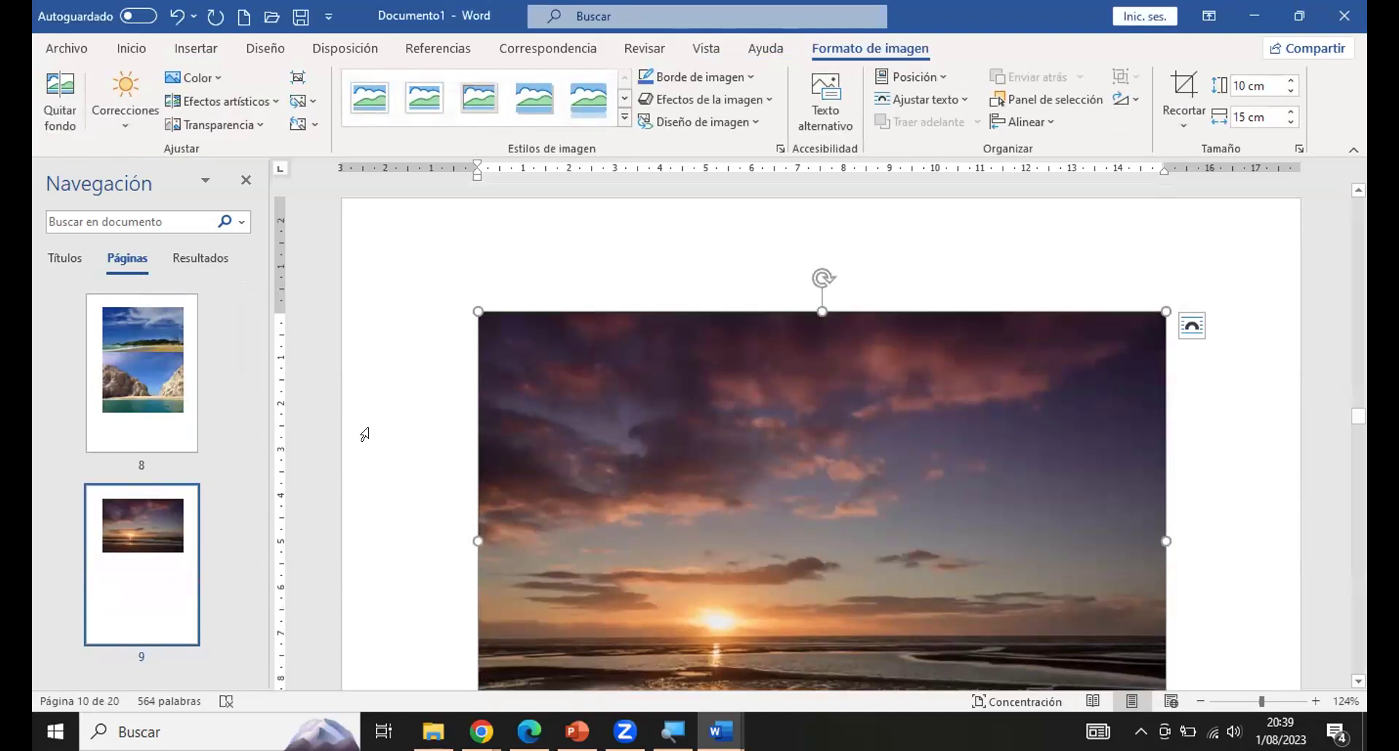
Review the inserted beach pictures on thumbnail pages 7 to 9, selecting each one from the coastline to the sunset.
{"action": "scroll", "coordinate": [190, 429], "scroll_direction": "up", "scroll_amount": 3}
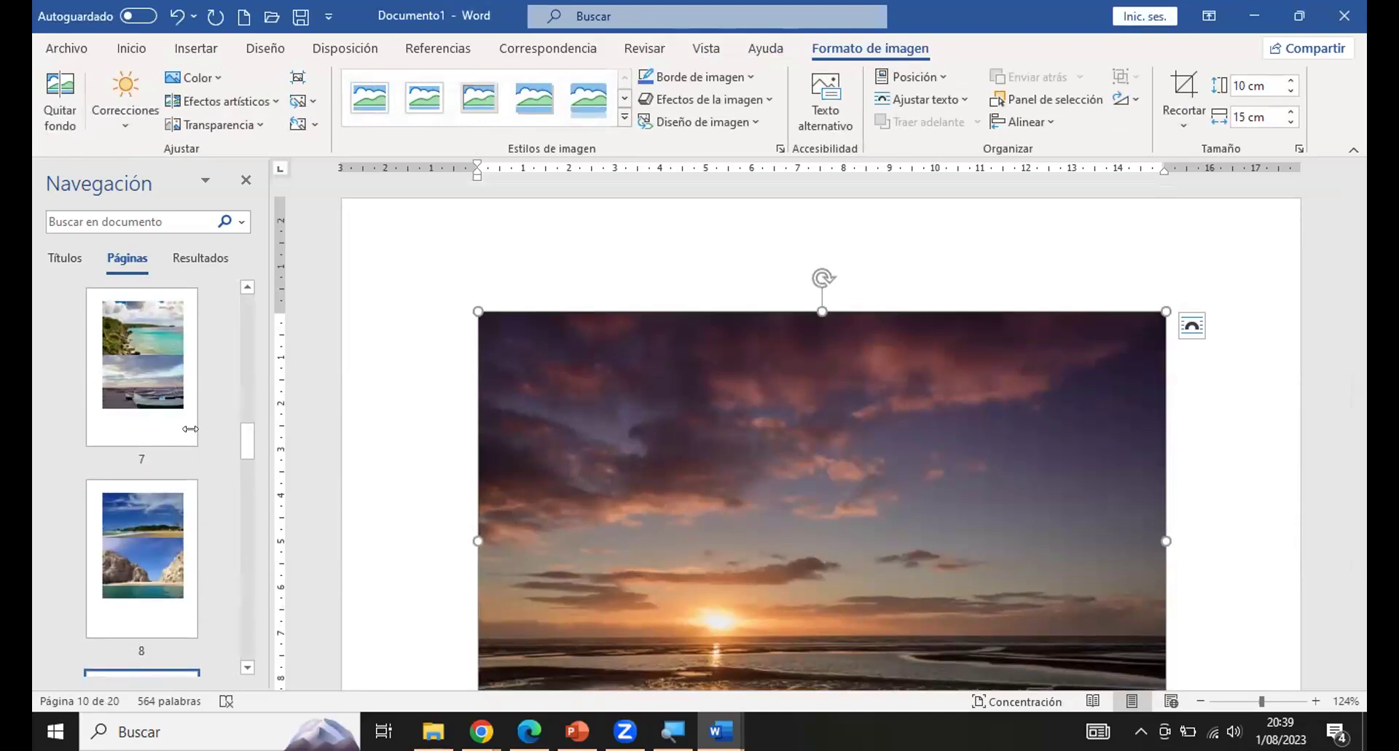
{"action": "left_click", "coordinate": [144, 353]}
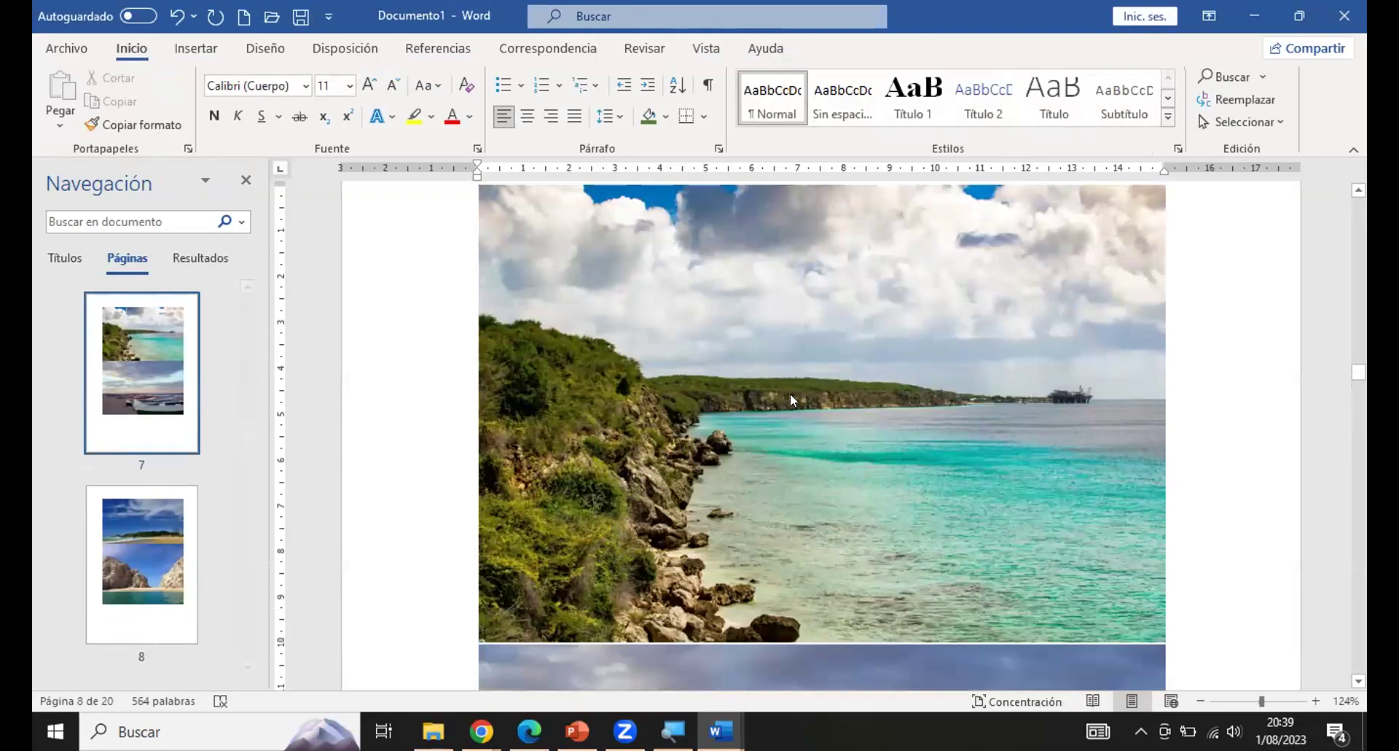
{"action": "left_click", "coordinate": [804, 397]}
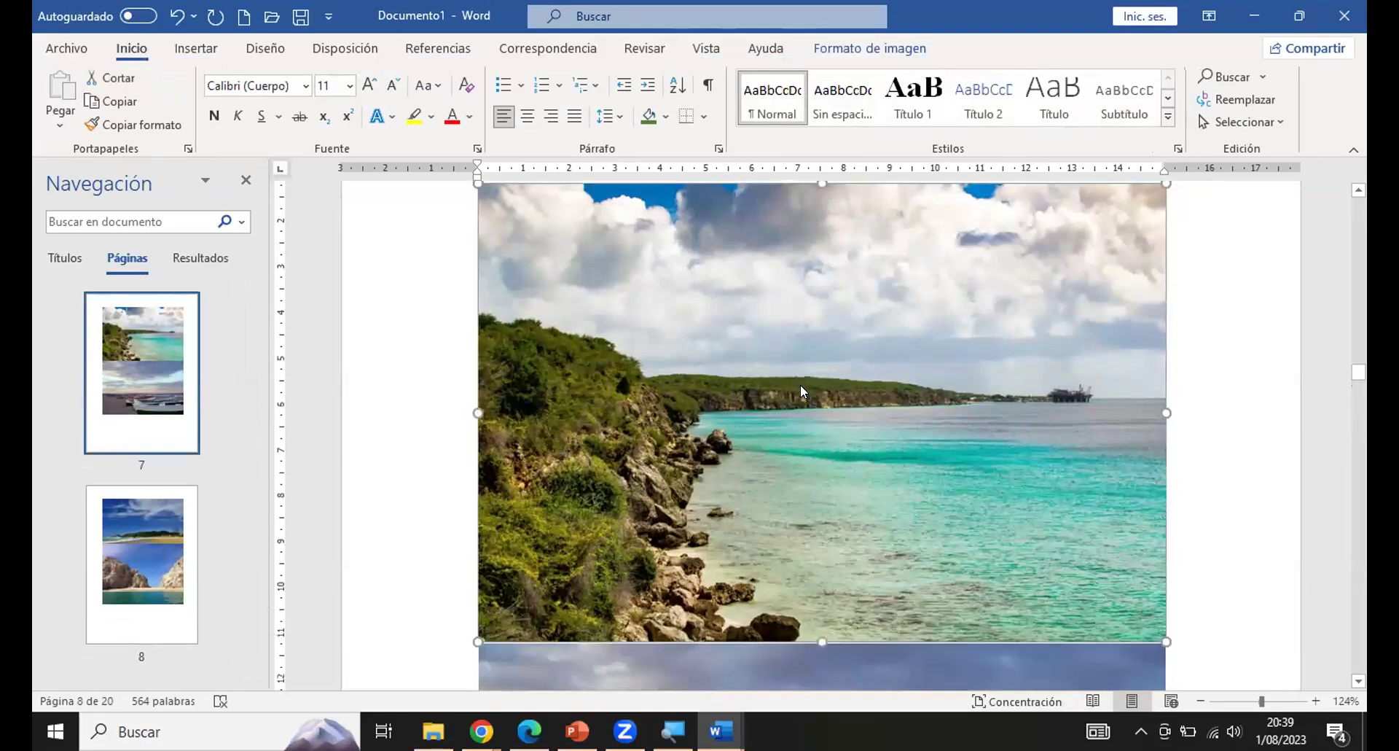
{"action": "scroll", "coordinate": [800, 391], "scroll_direction": "down", "scroll_amount": 3}
{"action": "scroll", "coordinate": [800, 385], "scroll_direction": "down", "scroll_amount": 2}
{"action": "left_click", "coordinate": [792, 397]}
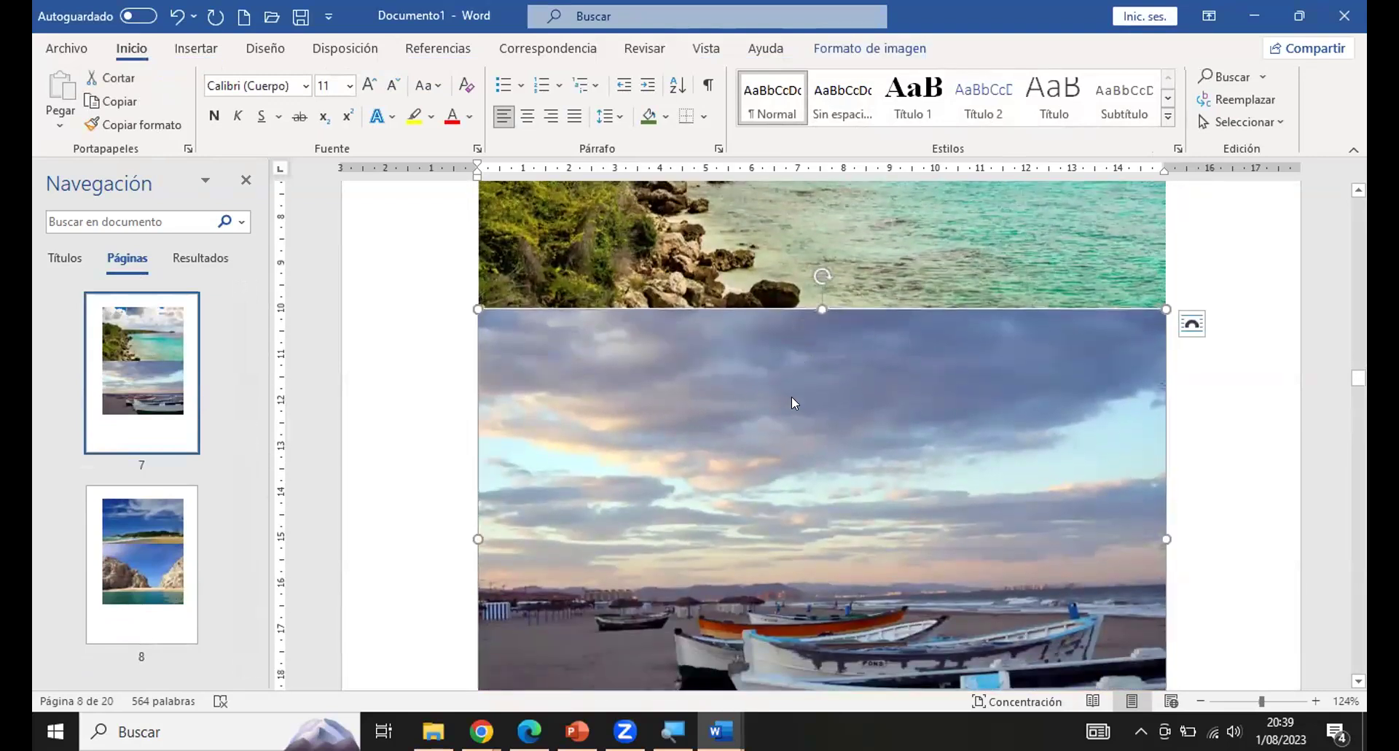
{"action": "scroll", "coordinate": [708, 422], "scroll_direction": "down", "scroll_amount": 5}
{"action": "scroll", "coordinate": [709, 419], "scroll_direction": "down", "scroll_amount": 3}
{"action": "left_click", "coordinate": [710, 417]}
{"action": "scroll", "coordinate": [710, 417], "scroll_direction": "down", "scroll_amount": 5}
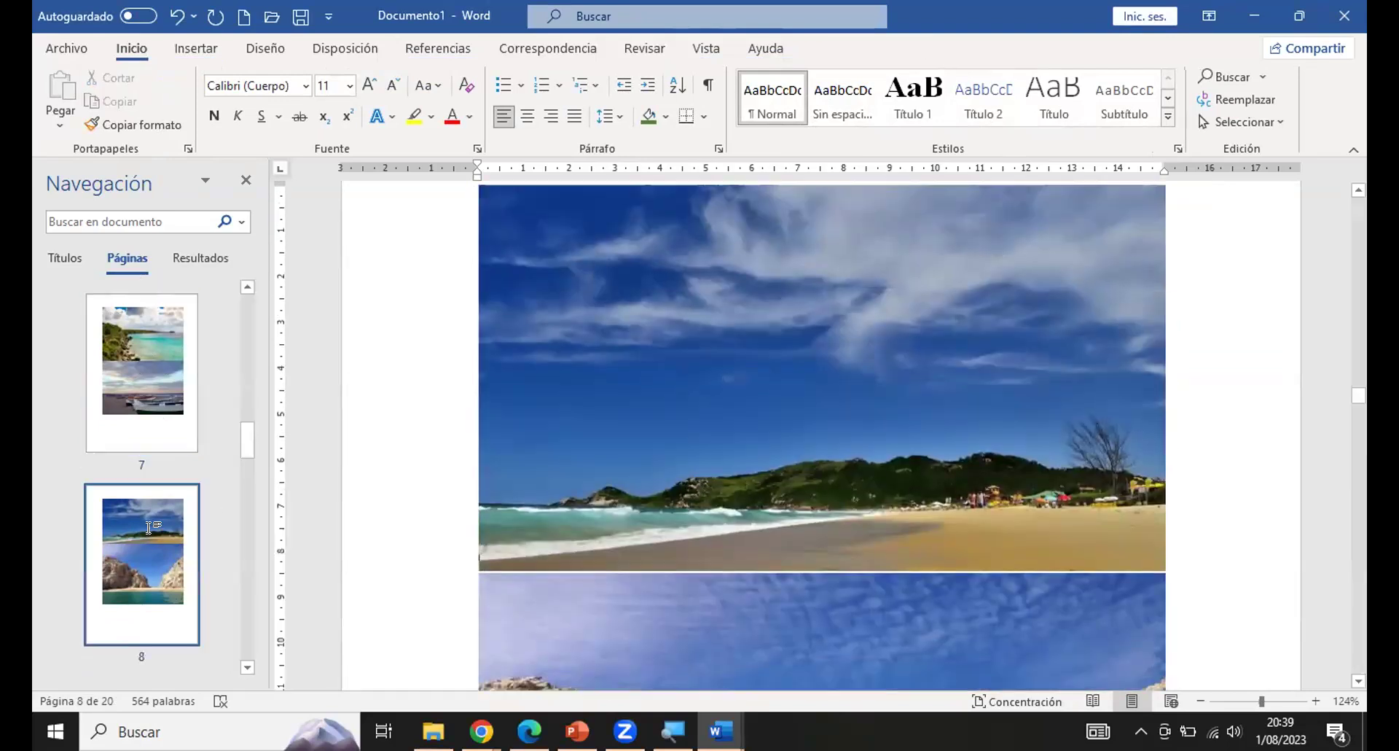
{"action": "left_click", "coordinate": [711, 383]}
{"action": "scroll", "coordinate": [764, 372], "scroll_direction": "down", "scroll_amount": 3}
{"action": "left_click", "coordinate": [1070, 449]}
{"action": "scroll", "coordinate": [1070, 450], "scroll_direction": "down", "scroll_amount": 8}
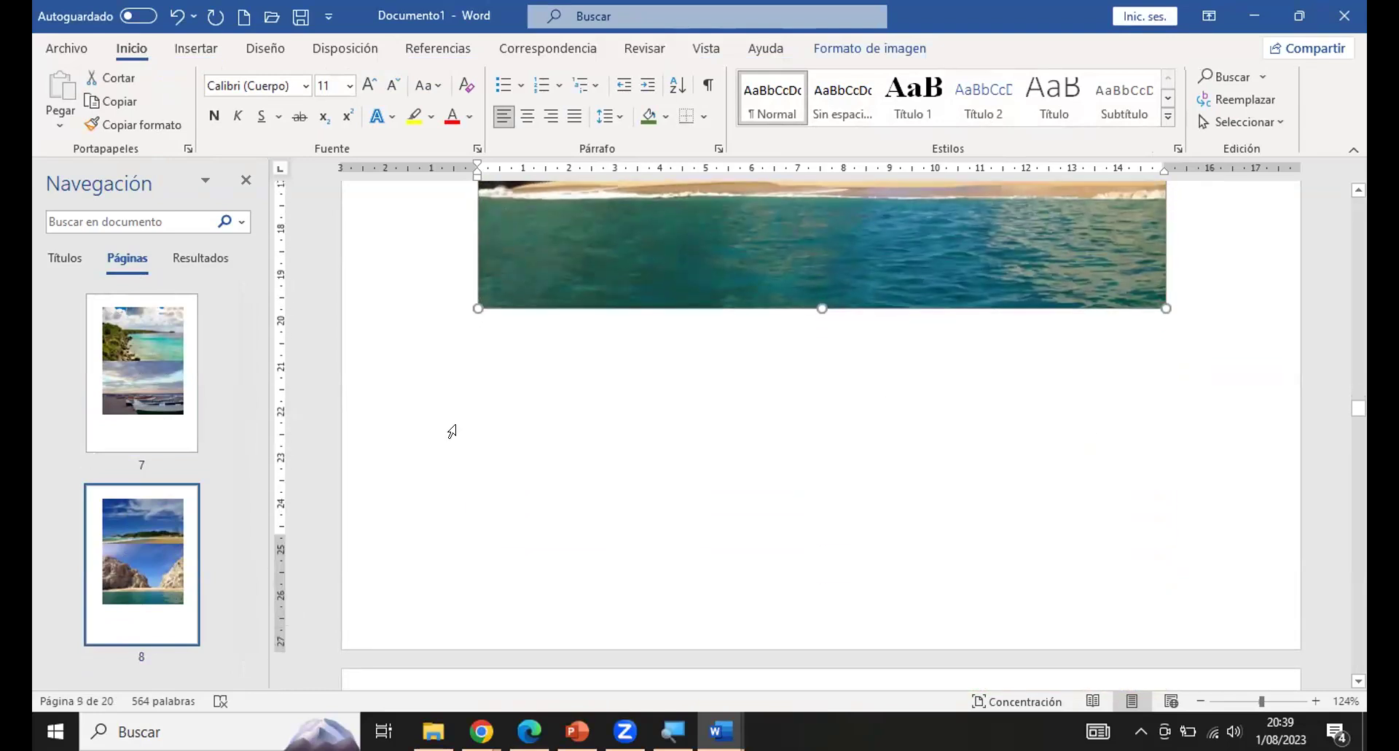
{"action": "scroll", "coordinate": [206, 447], "scroll_direction": "down", "scroll_amount": 5}
{"action": "scroll", "coordinate": [139, 474], "scroll_direction": "up", "scroll_amount": 3}
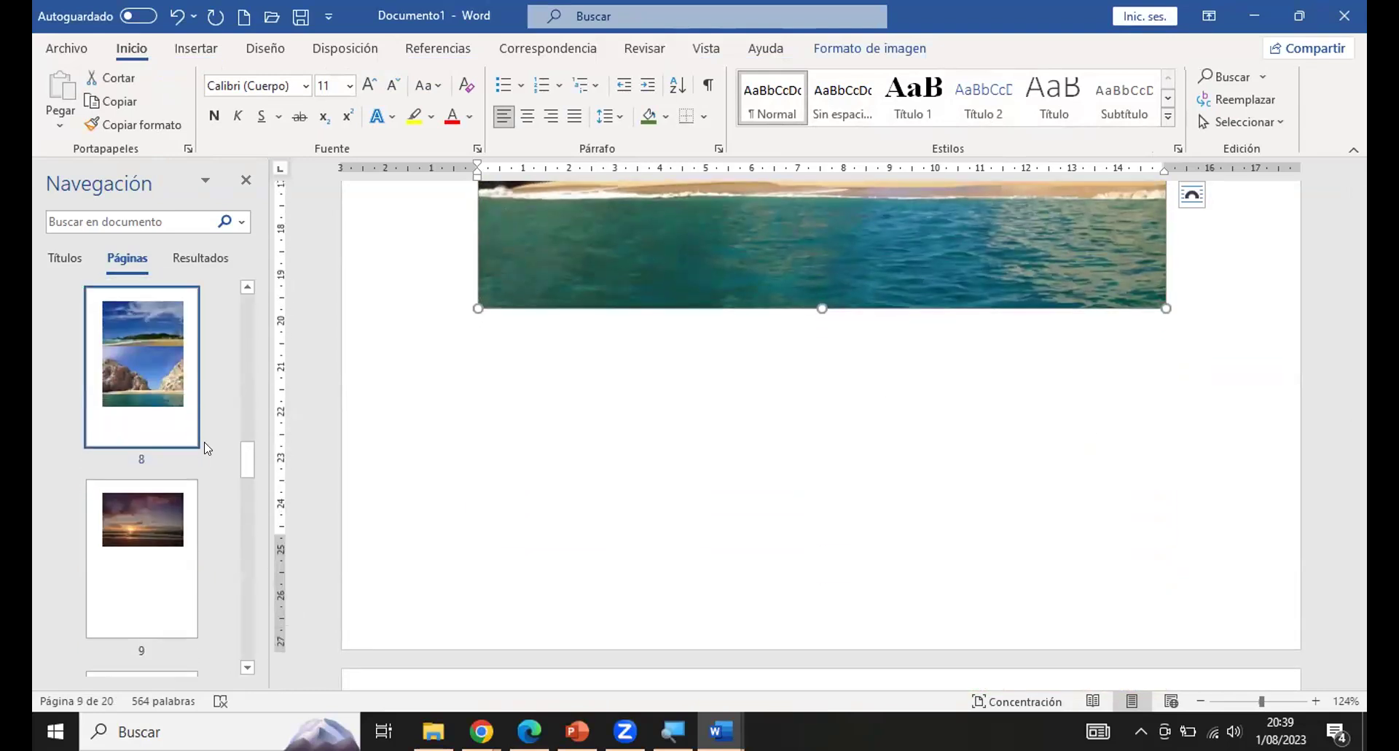
{"action": "left_click", "coordinate": [130, 501]}
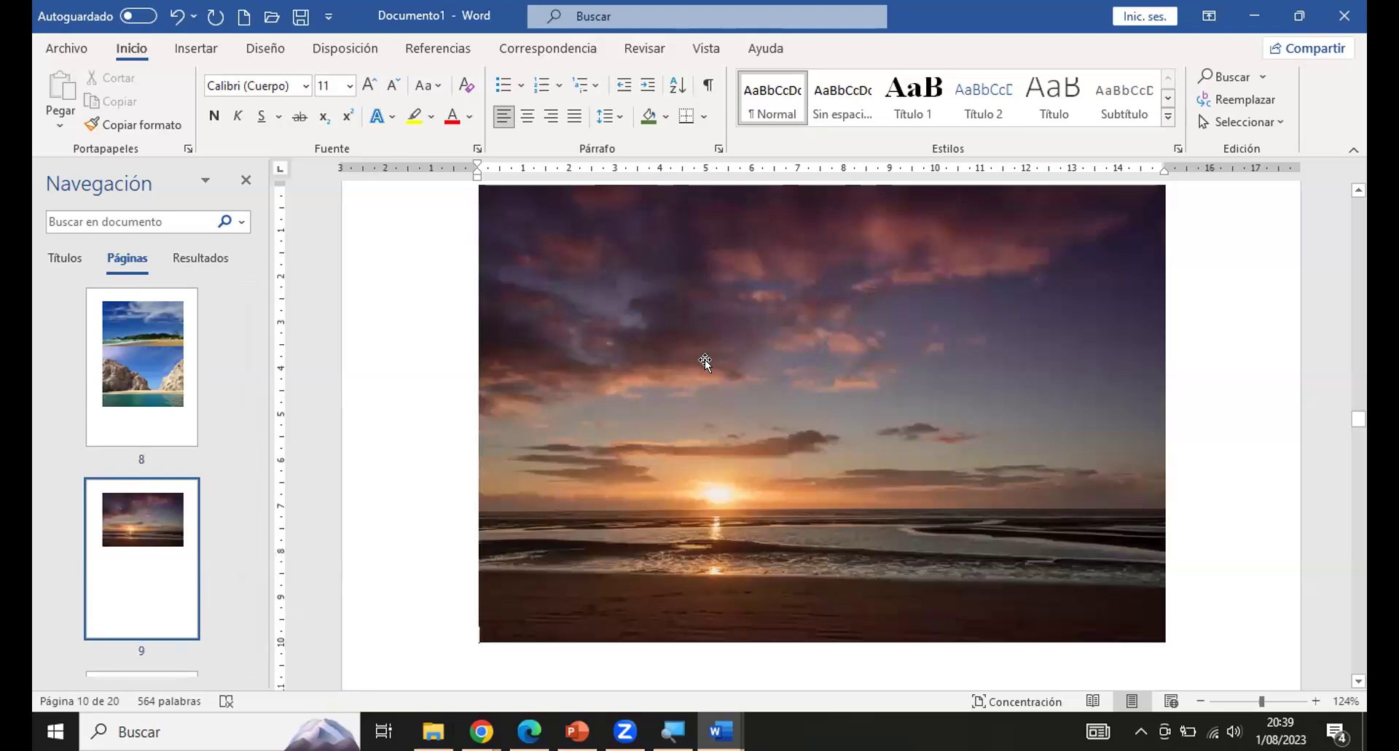
{"action": "left_click", "coordinate": [947, 368]}
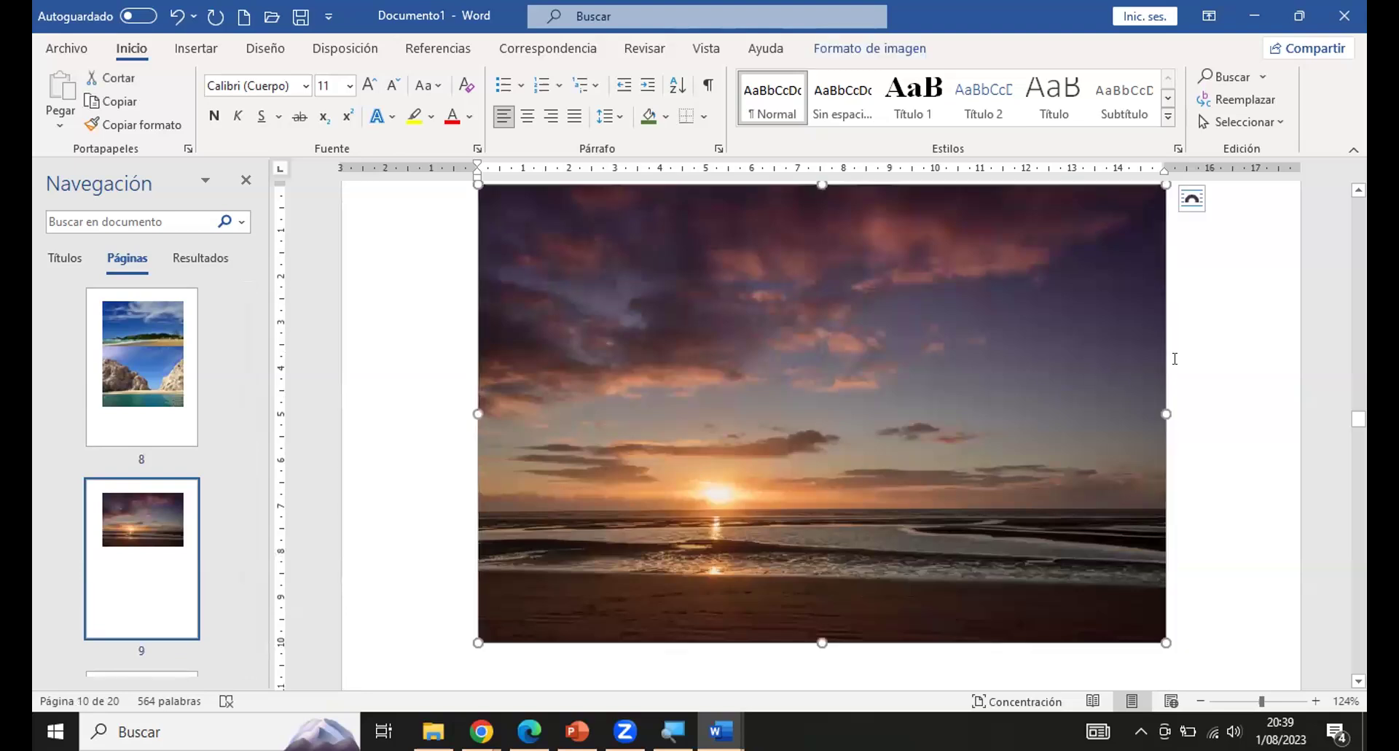
Look back through the inserted pictures from the sunset up to the beached boats and return to the sunset page.
{"action": "scroll", "coordinate": [1175, 364], "scroll_direction": "up", "scroll_amount": 4}
{"action": "scroll", "coordinate": [1177, 372], "scroll_direction": "up", "scroll_amount": 10}
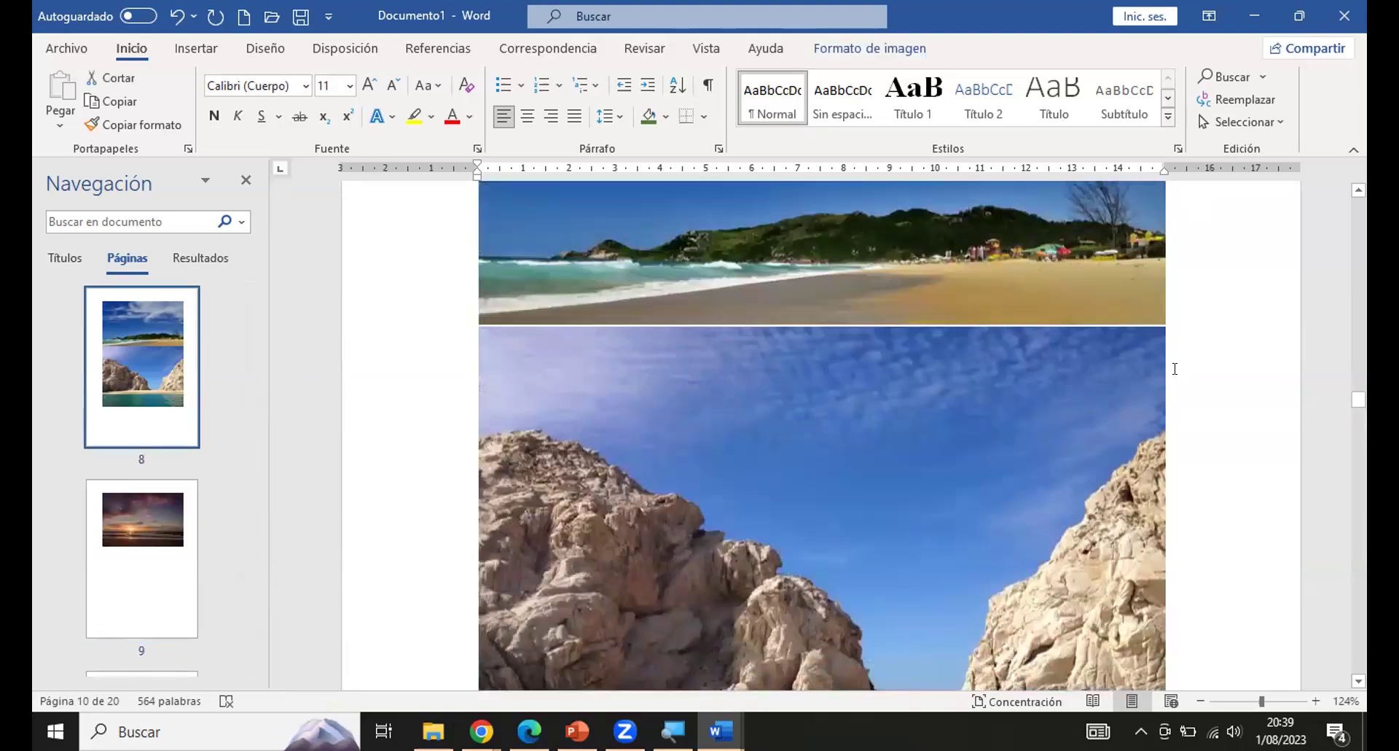
{"action": "scroll", "coordinate": [1181, 375], "scroll_direction": "down", "scroll_amount": 10}
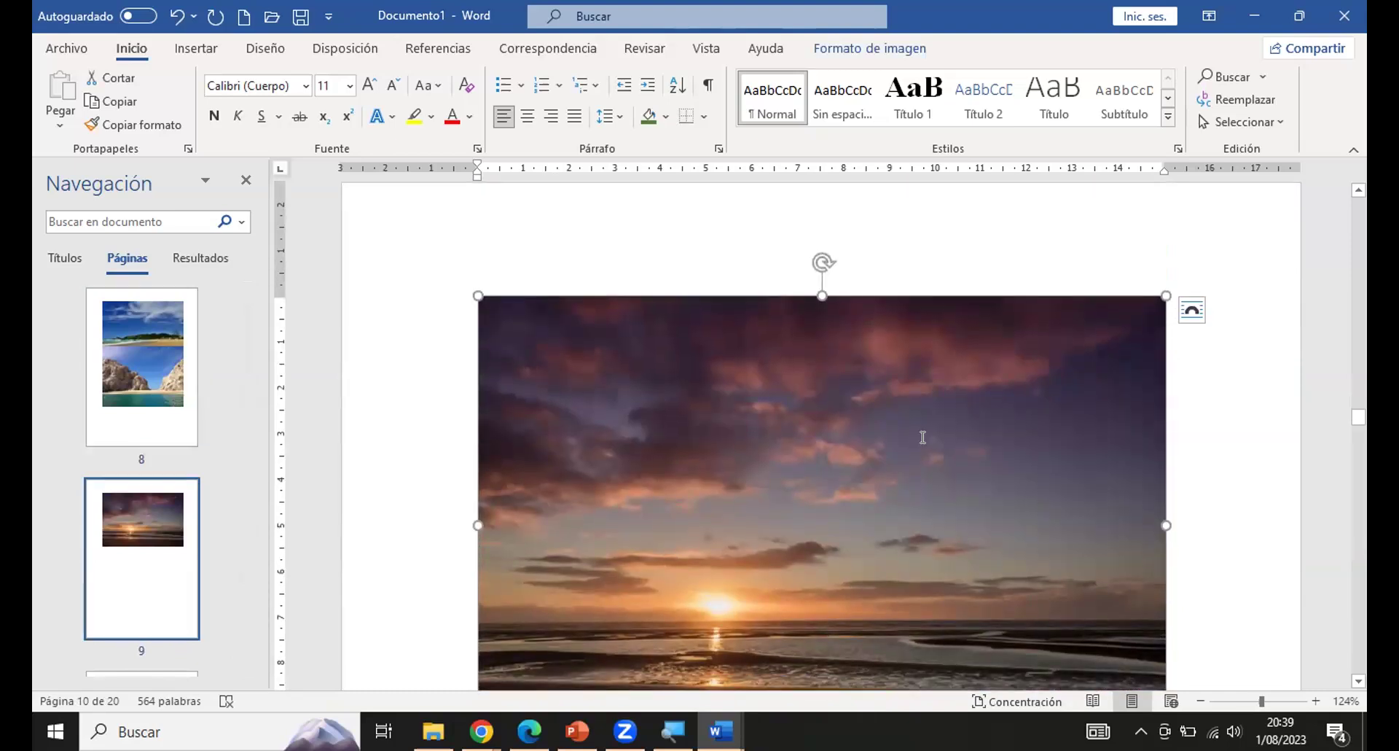
{"action": "scroll", "coordinate": [922, 437], "scroll_direction": "down", "scroll_amount": 2}
{"action": "scroll", "coordinate": [922, 430], "scroll_direction": "up", "scroll_amount": 2}
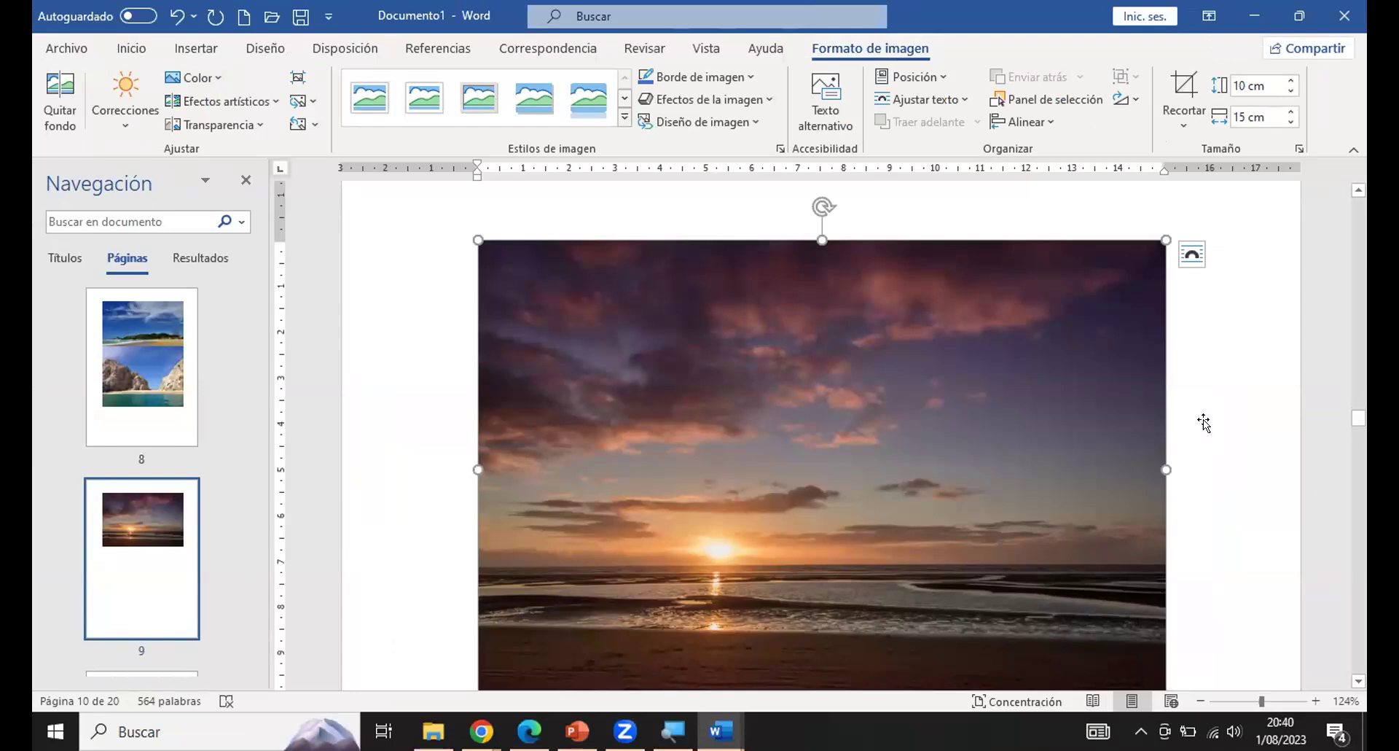
{"action": "scroll", "coordinate": [1203, 421], "scroll_direction": "down", "scroll_amount": 15}
{"action": "scroll", "coordinate": [1208, 421], "scroll_direction": "up", "scroll_amount": 3}
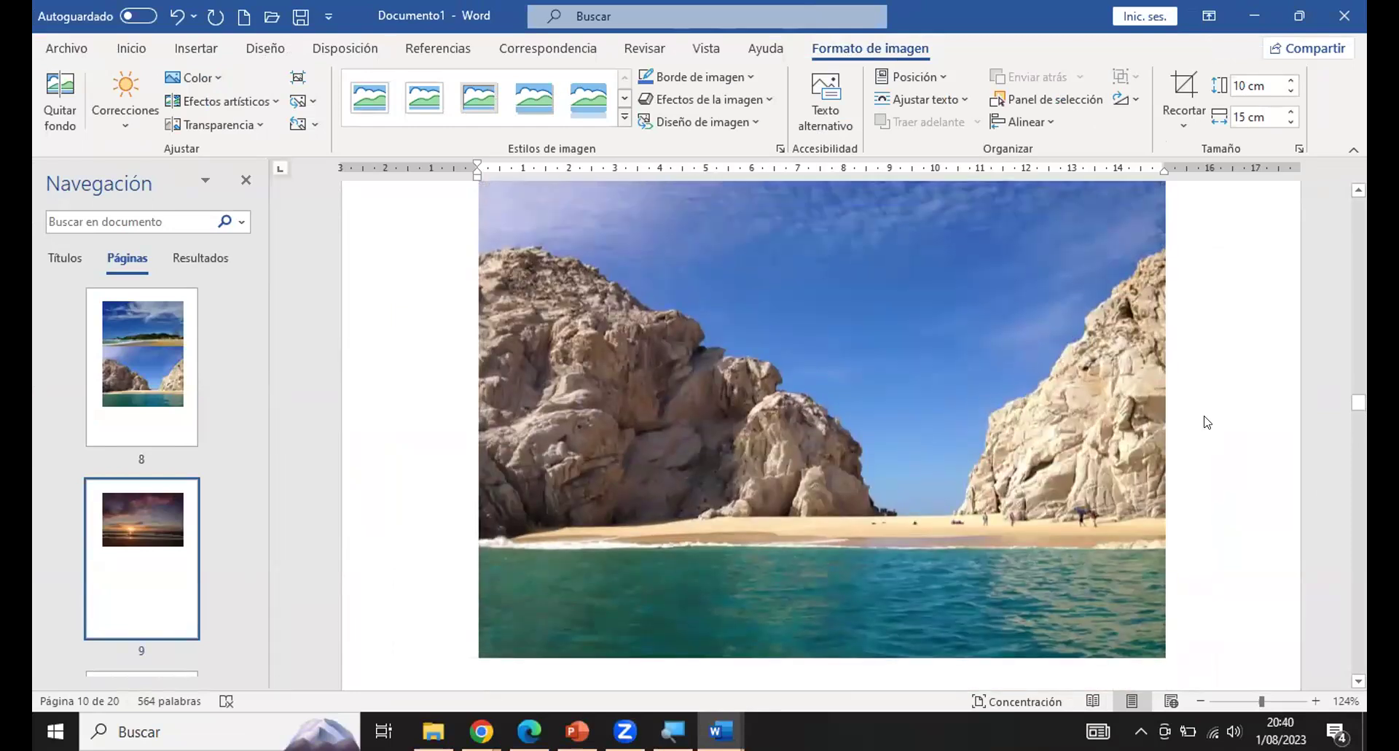
{"action": "left_click", "coordinate": [1049, 400]}
{"action": "scroll", "coordinate": [1076, 361], "scroll_direction": "up", "scroll_amount": 4}
{"action": "left_click", "coordinate": [1153, 388]}
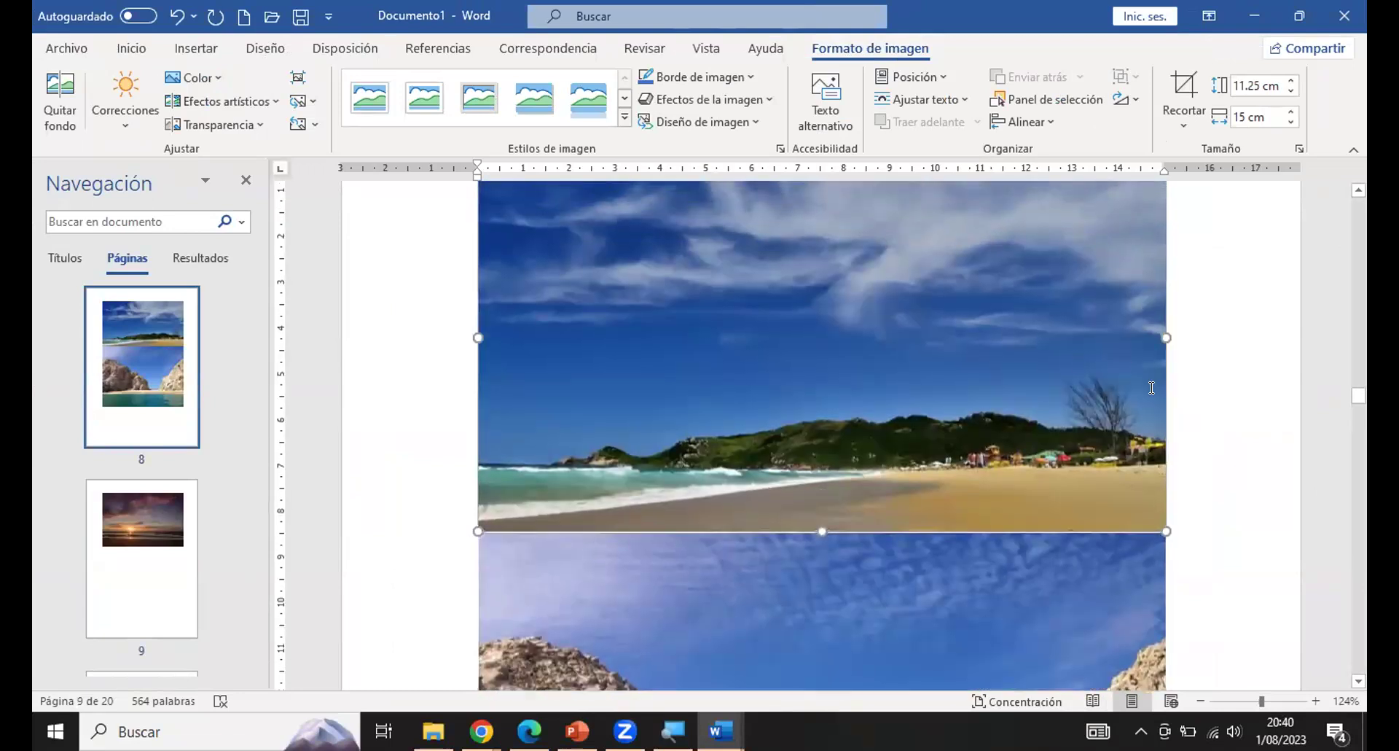
{"action": "scroll", "coordinate": [1184, 397], "scroll_direction": "up", "scroll_amount": 8}
{"action": "scroll", "coordinate": [1193, 400], "scroll_direction": "up", "scroll_amount": 2}
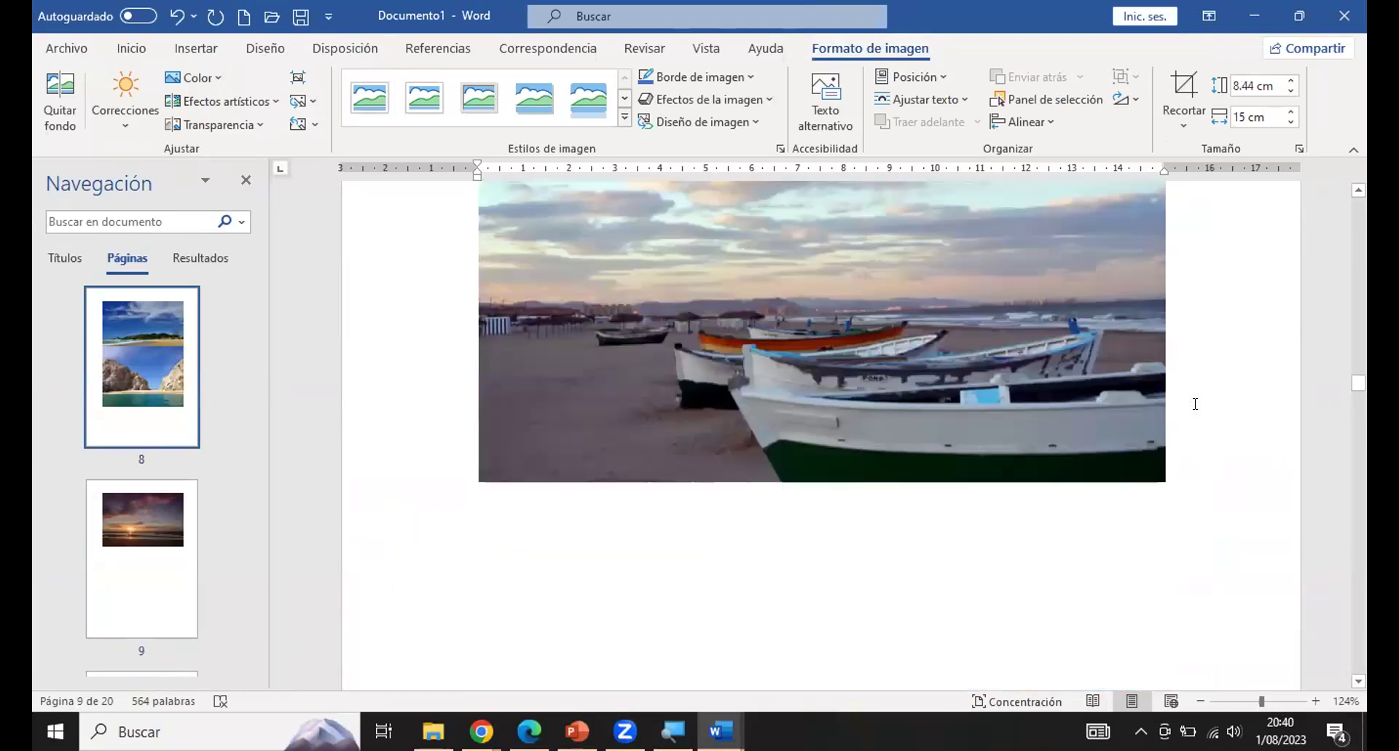
{"action": "left_click", "coordinate": [1158, 401]}
{"action": "scroll", "coordinate": [1193, 400], "scroll_direction": "up", "scroll_amount": 5}
{"action": "scroll", "coordinate": [1137, 418], "scroll_direction": "down", "scroll_amount": 15}
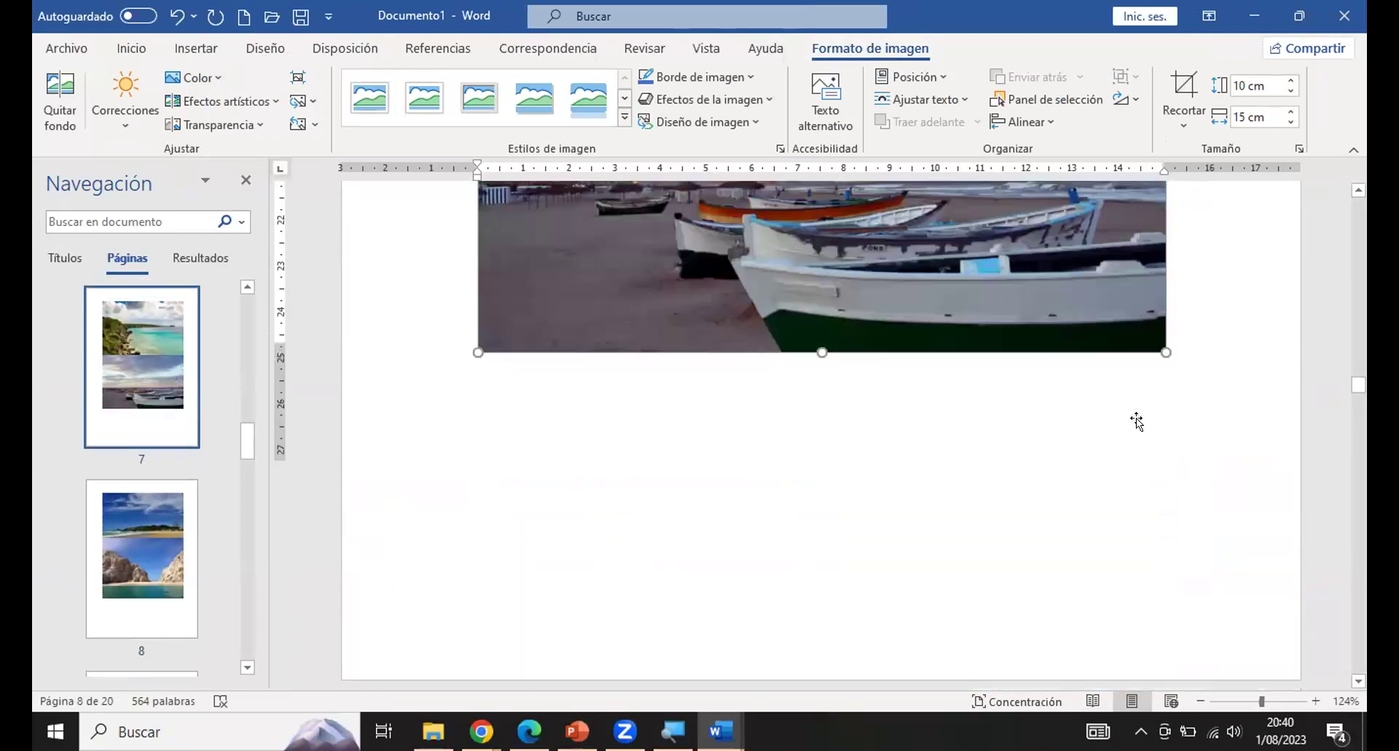
{"action": "scroll", "coordinate": [1137, 417], "scroll_direction": "down", "scroll_amount": 4}
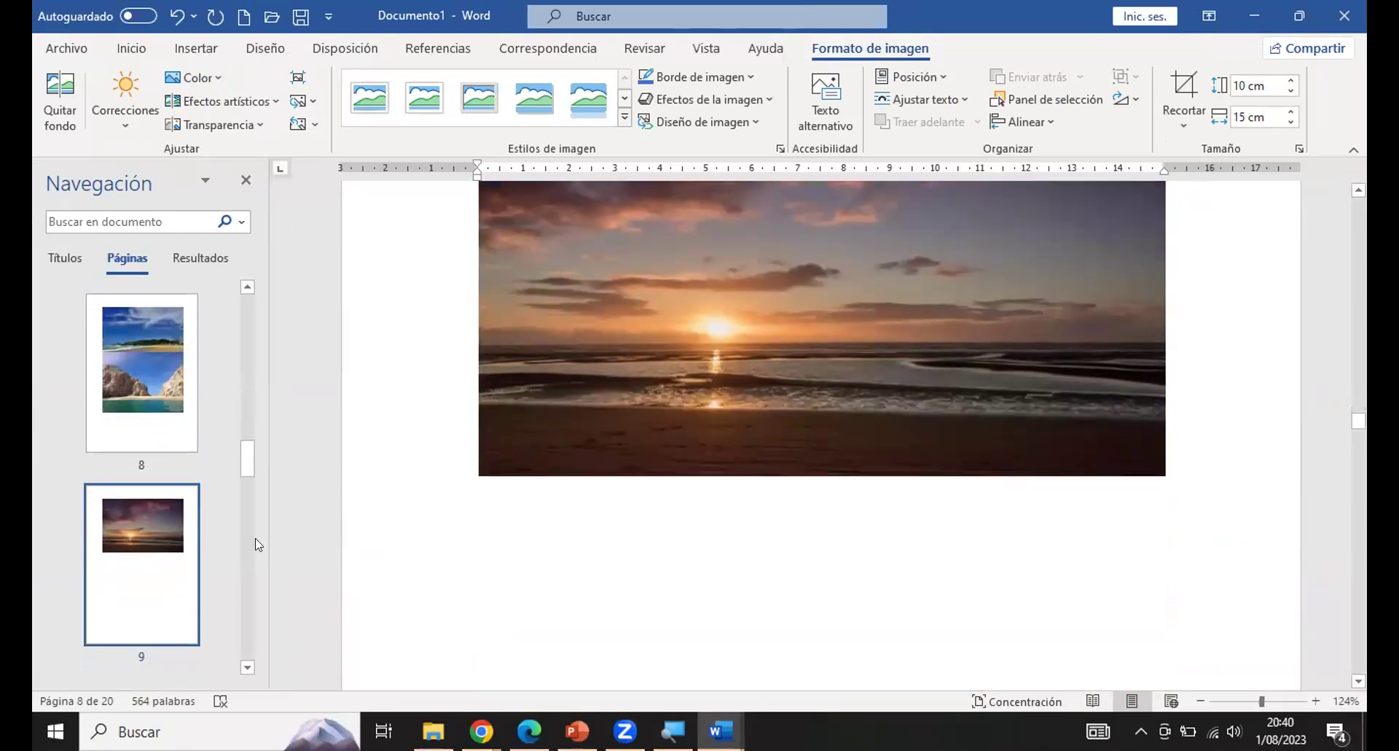
Draw a rectangle shape about 4.4 cm high and 6.2 cm wide in the blank area below the sunset picture.
{"action": "left_click", "coordinate": [134, 547]}
{"action": "scroll", "coordinate": [625, 479], "scroll_direction": "down", "scroll_amount": 5}
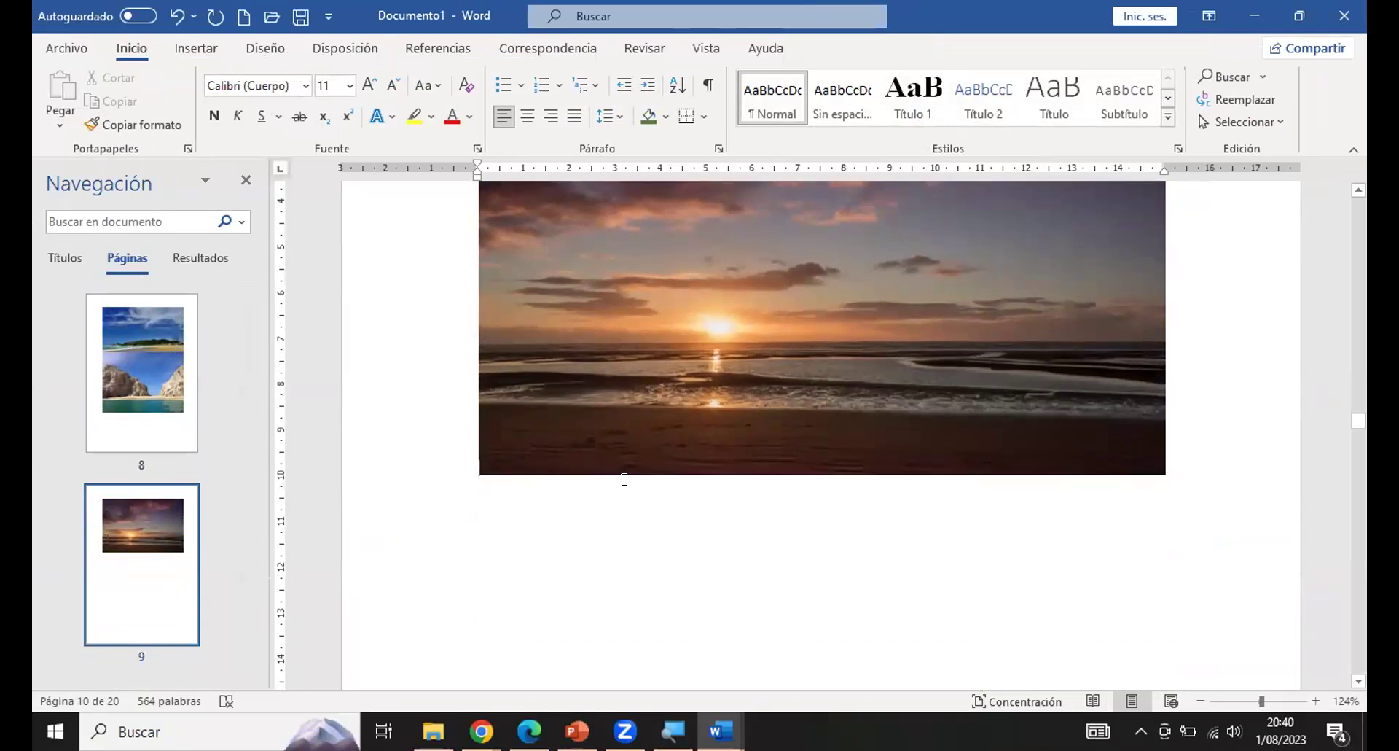
{"action": "left_click", "coordinate": [181, 52]}
{"action": "left_click", "coordinate": [249, 130]}
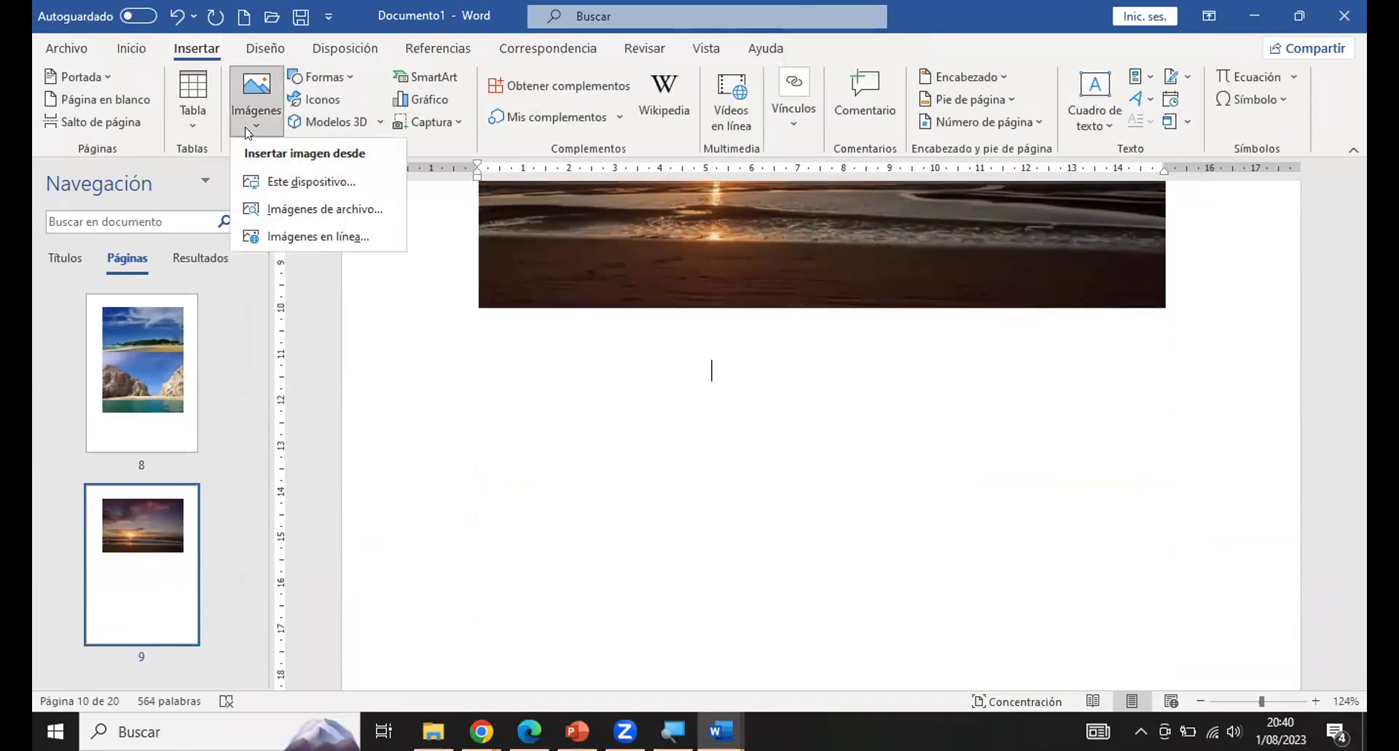
{"action": "left_click", "coordinate": [344, 69]}
{"action": "left_click", "coordinate": [345, 76]}
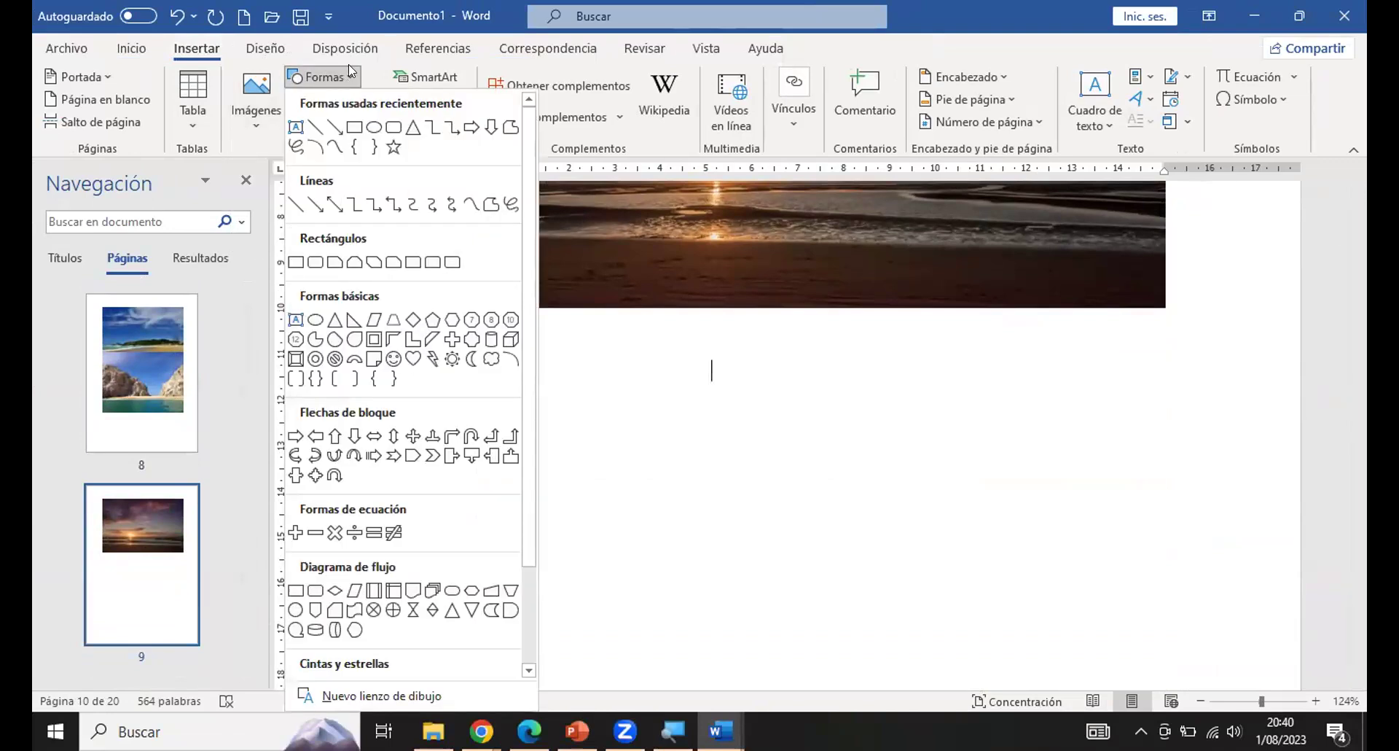
{"action": "left_click", "coordinate": [348, 74]}
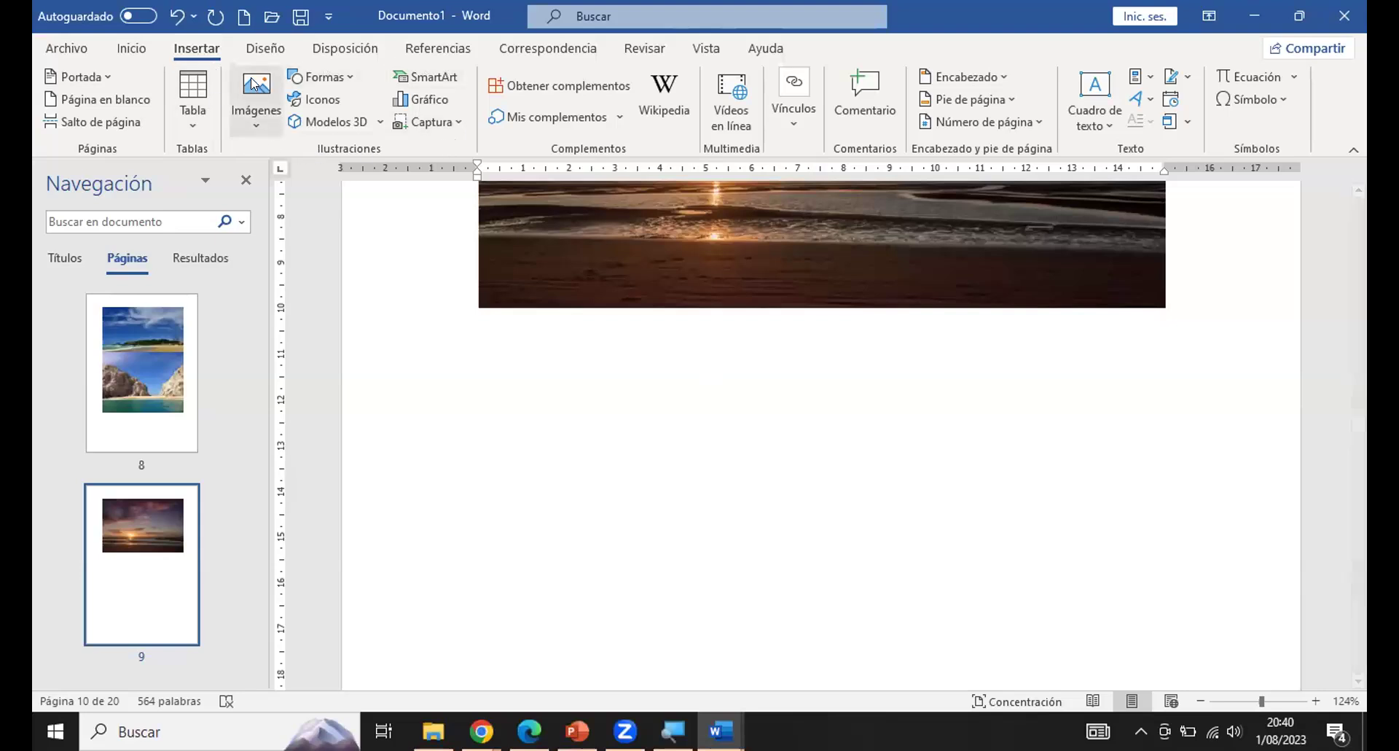
{"action": "left_click", "coordinate": [340, 82]}
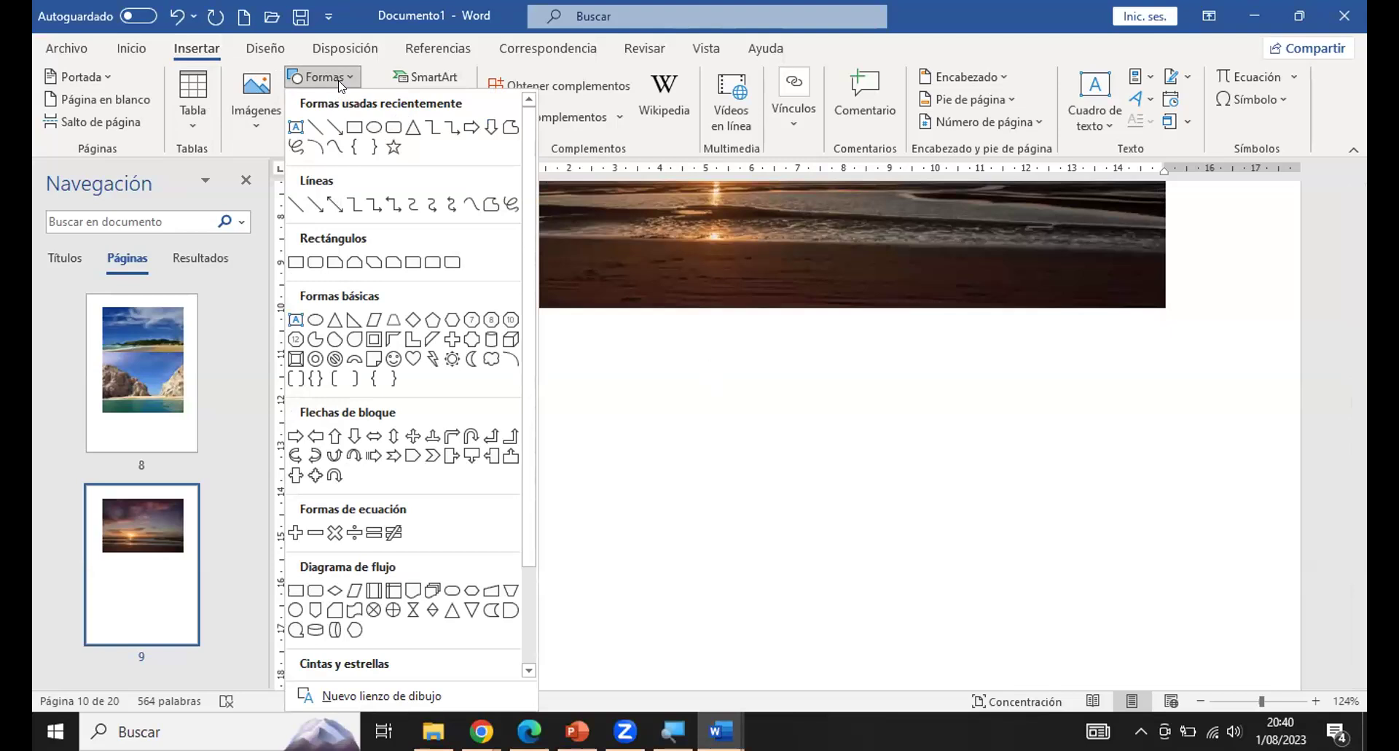
{"action": "left_click", "coordinate": [353, 127]}
{"action": "left_click_drag", "start_coordinate": [478, 368], "coordinate": [761, 570]}
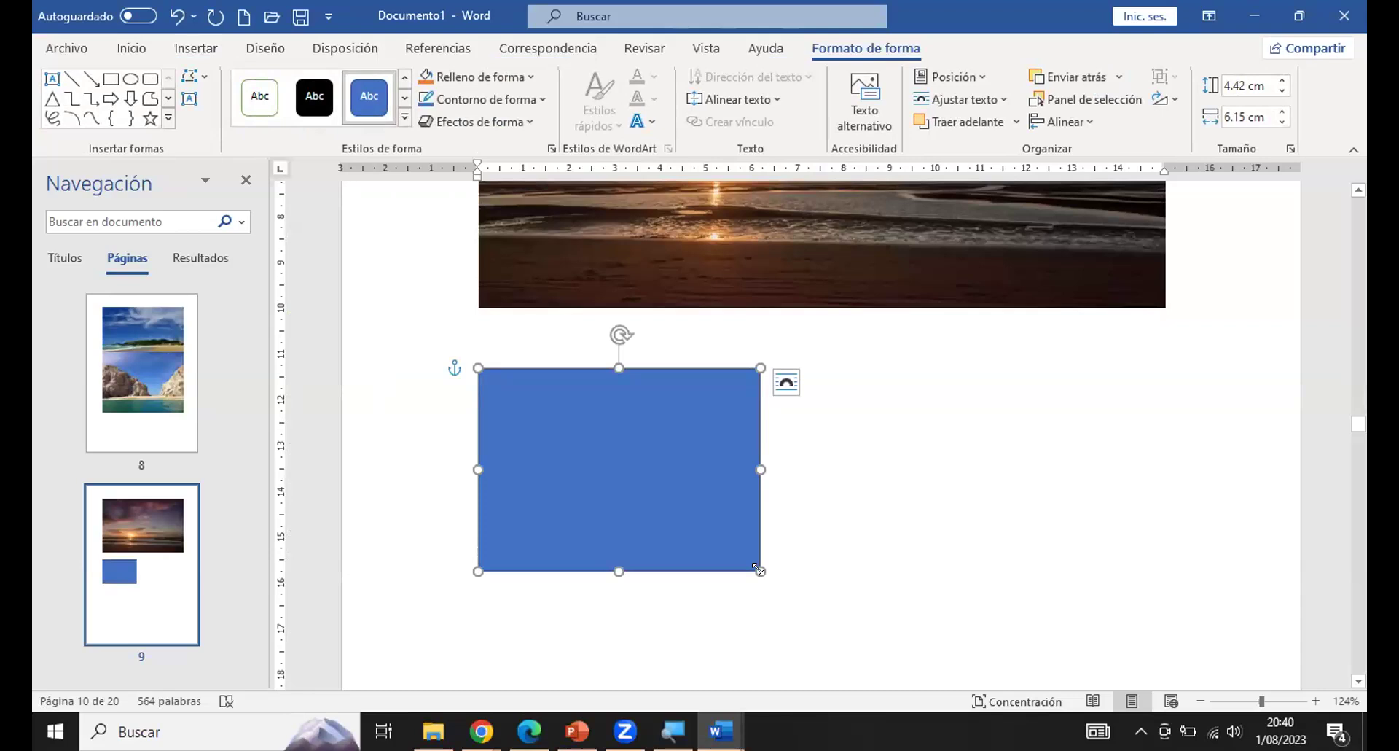
Draw an ellipse about 4.6 cm high and 5 cm wide beside the rectangle and move it closer to the rectangle.
{"action": "left_click", "coordinate": [196, 48]}
{"action": "left_click", "coordinate": [347, 79]}
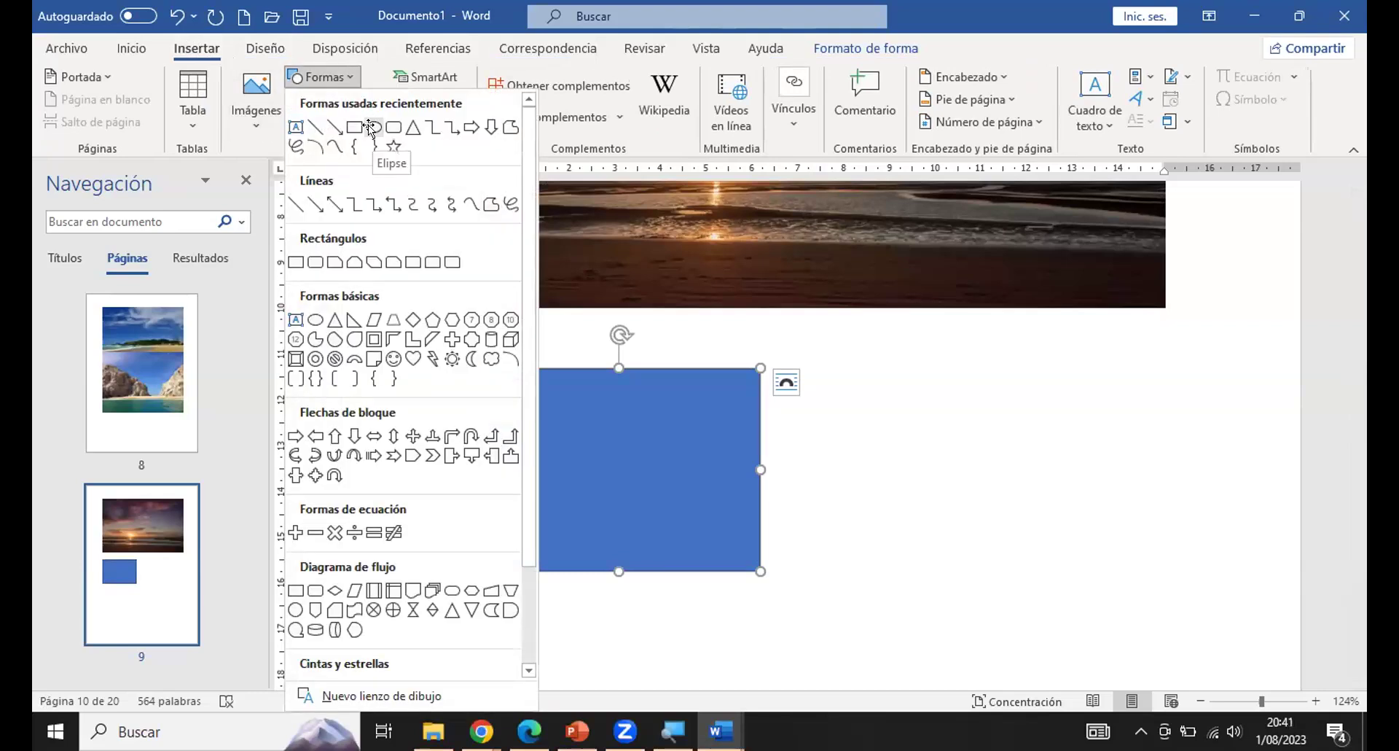
{"action": "left_click", "coordinate": [371, 129]}
{"action": "left_click_drag", "start_coordinate": [879, 373], "coordinate": [1111, 586]}
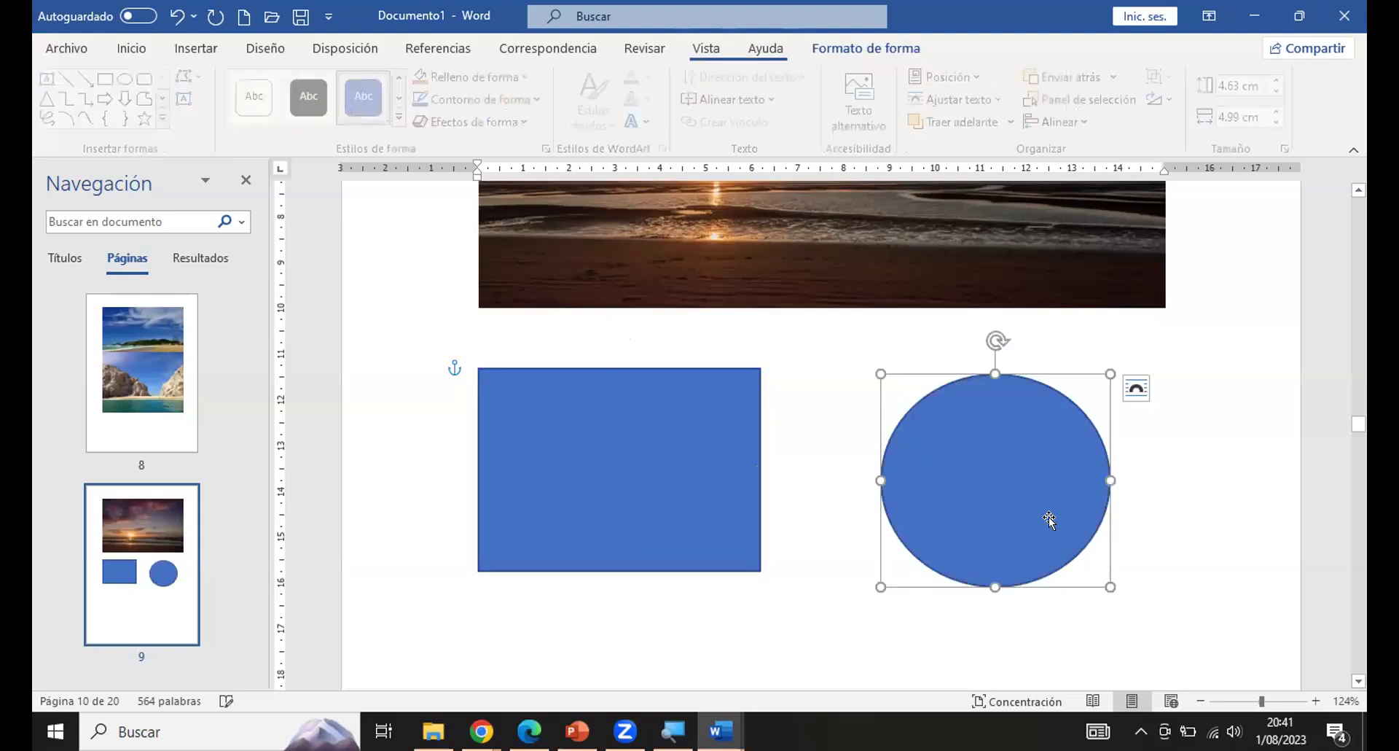
{"action": "left_click_drag", "start_coordinate": [995, 455], "coordinate": [918, 440]}
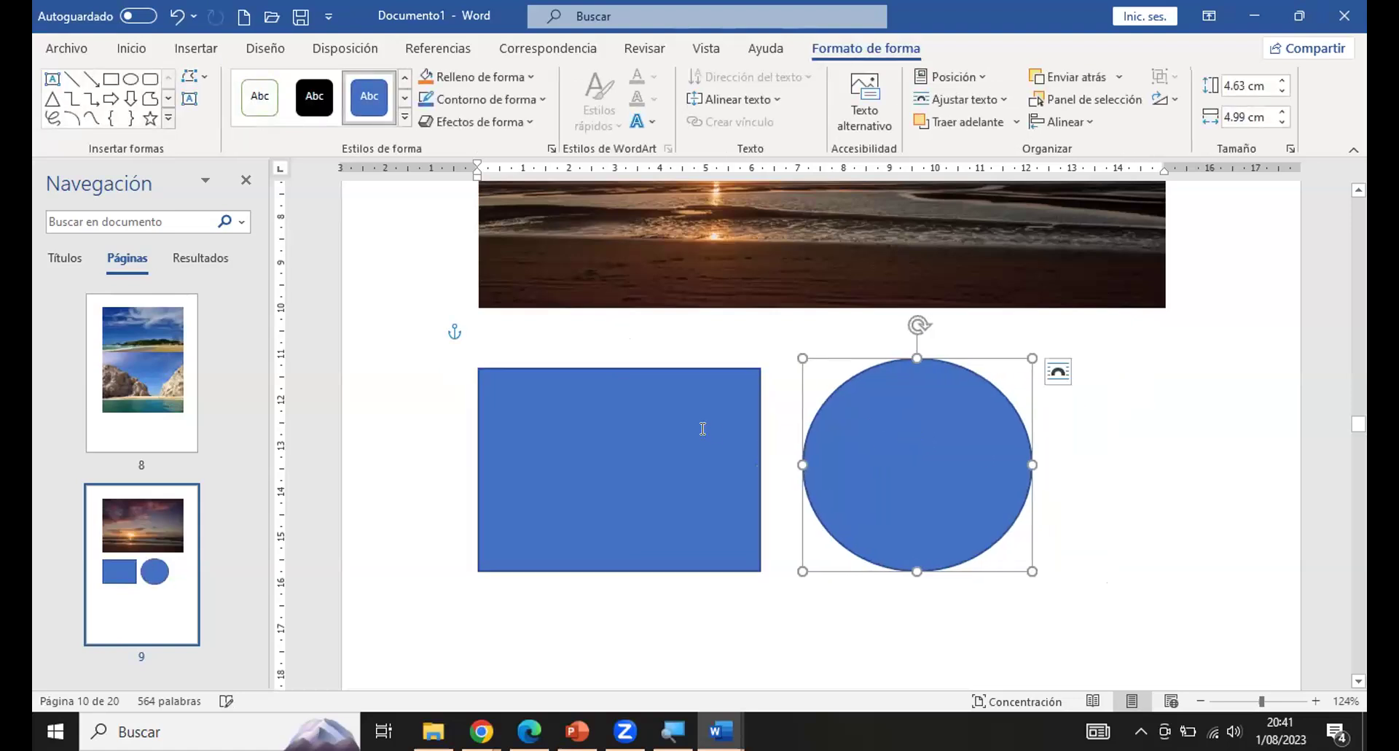
Resize the rectangle to a square of about 3.6 cm and move the ellipse closer beside it.
{"action": "left_click", "coordinate": [747, 444]}
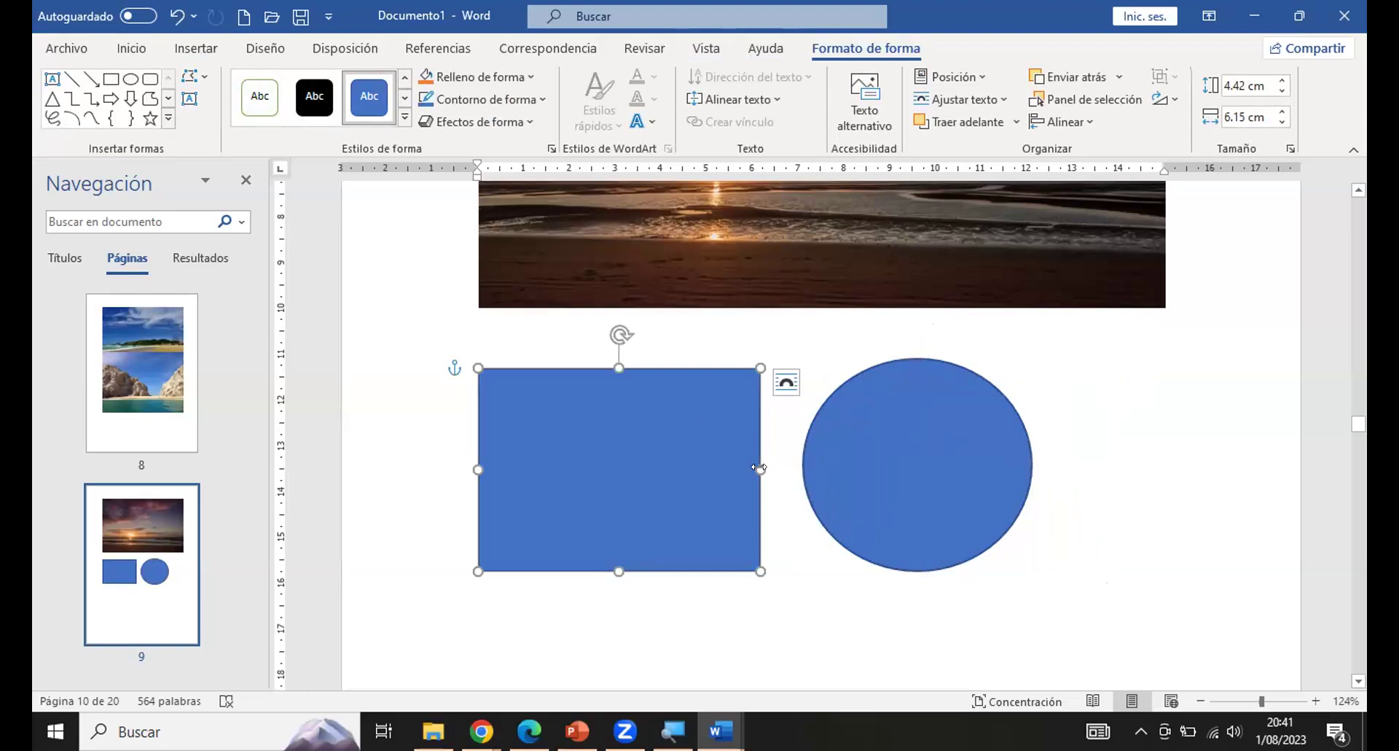
{"action": "left_click_drag", "start_coordinate": [760, 468], "coordinate": [678, 468]}
{"action": "left_click_drag", "start_coordinate": [675, 572], "coordinate": [646, 535]}
{"action": "left_click_drag", "start_coordinate": [949, 441], "coordinate": [806, 431]}
{"action": "left_click", "coordinate": [1053, 403]}
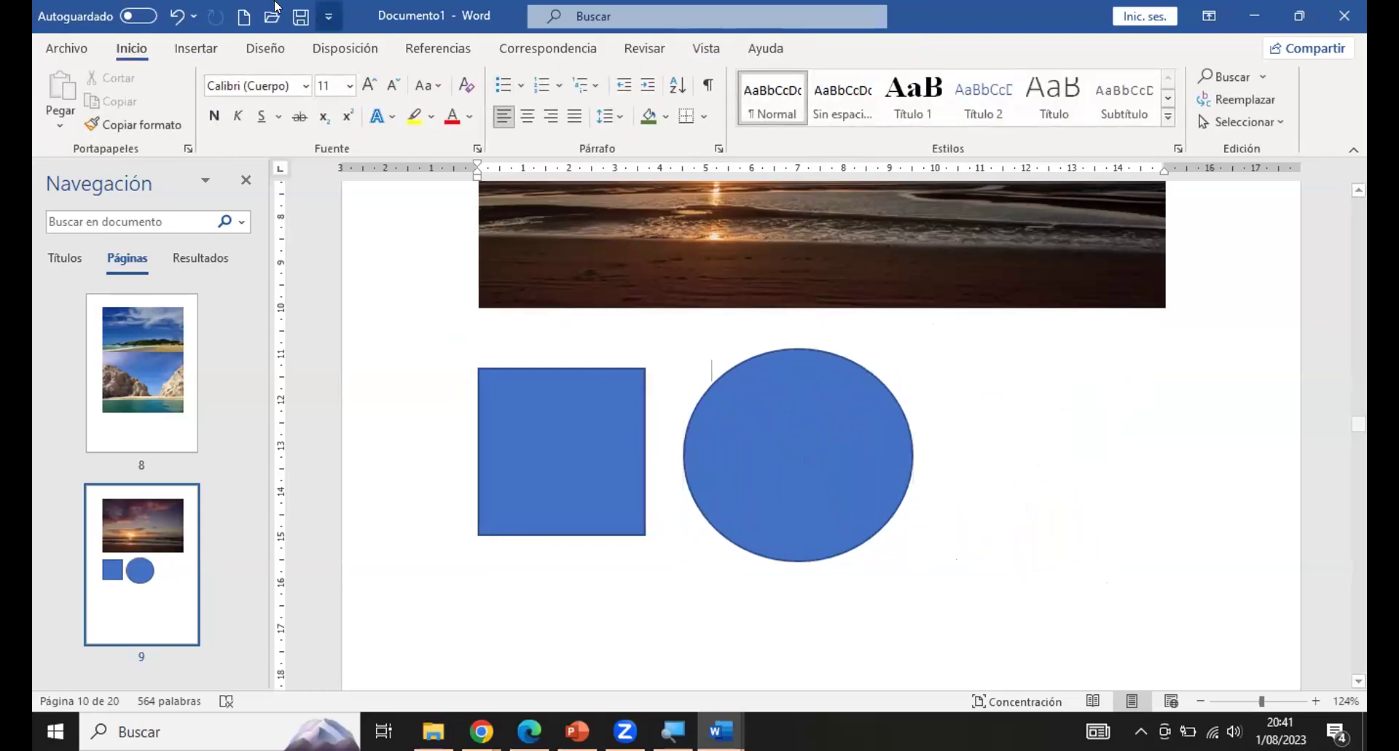
Draw a smiley face about 4.8 cm high and 4.8 cm wide beside the ellipse and move it up level with it.
{"action": "left_click", "coordinate": [196, 48]}
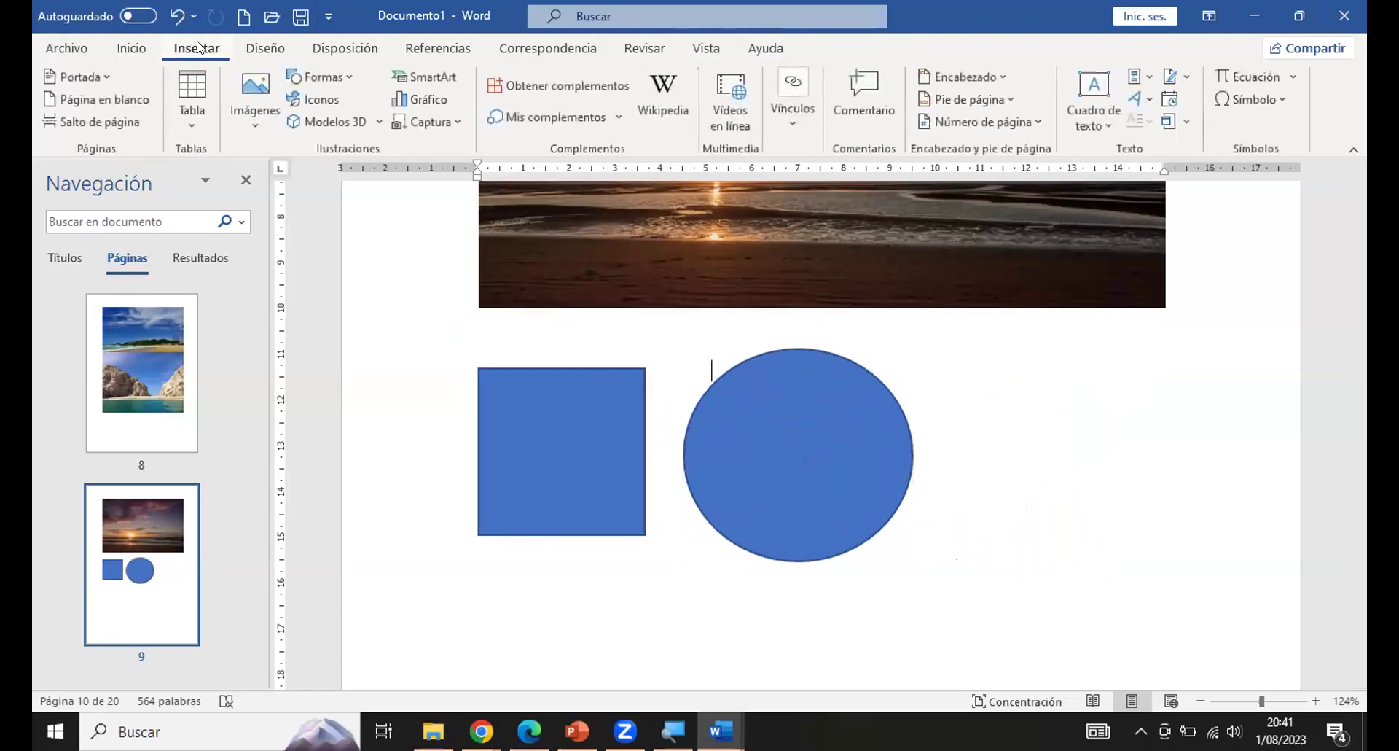
{"action": "left_click", "coordinate": [339, 76]}
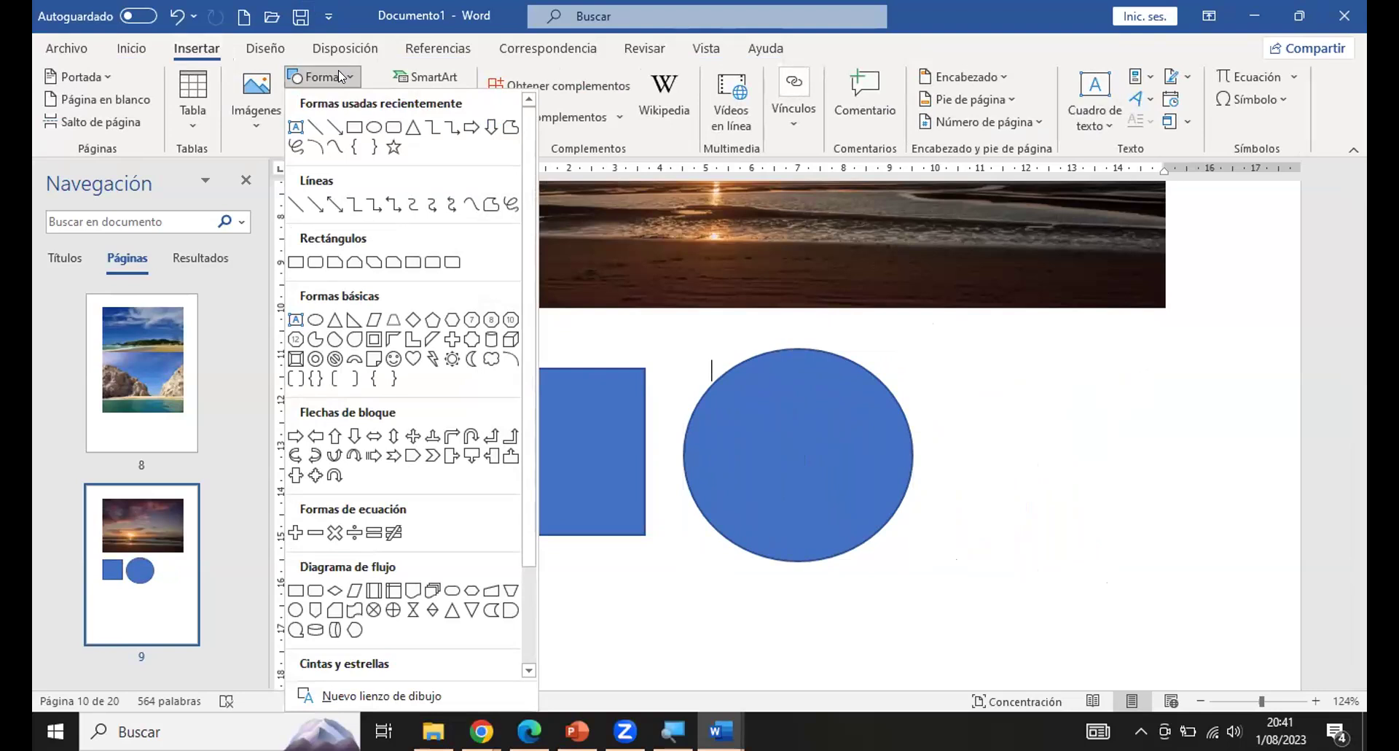
{"action": "left_click", "coordinate": [392, 357]}
{"action": "left_click_drag", "start_coordinate": [970, 367], "coordinate": [1189, 588]}
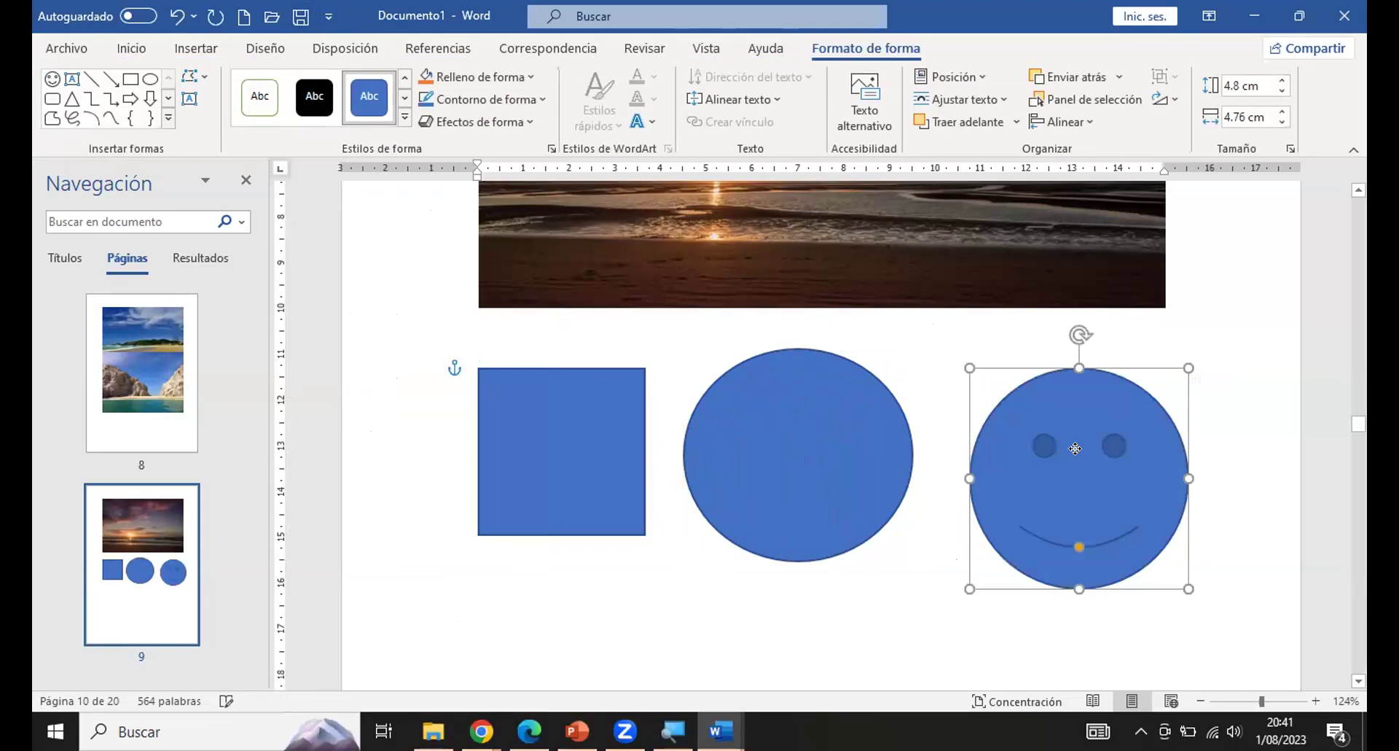
{"action": "left_click_drag", "start_coordinate": [1083, 492], "coordinate": [1079, 472]}
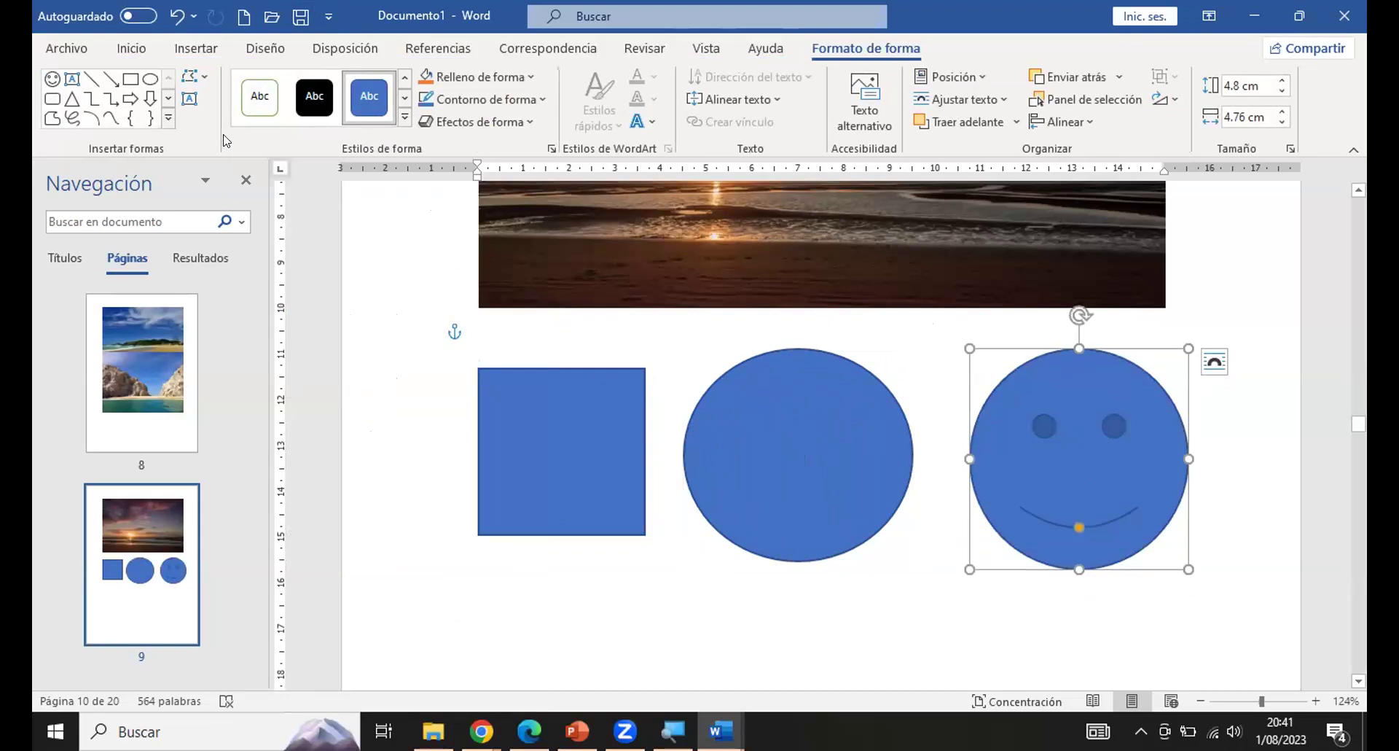
Draw a down arrow block shape about 4.65 cm high and 3 cm wide below the square.
{"action": "left_click", "coordinate": [197, 48]}
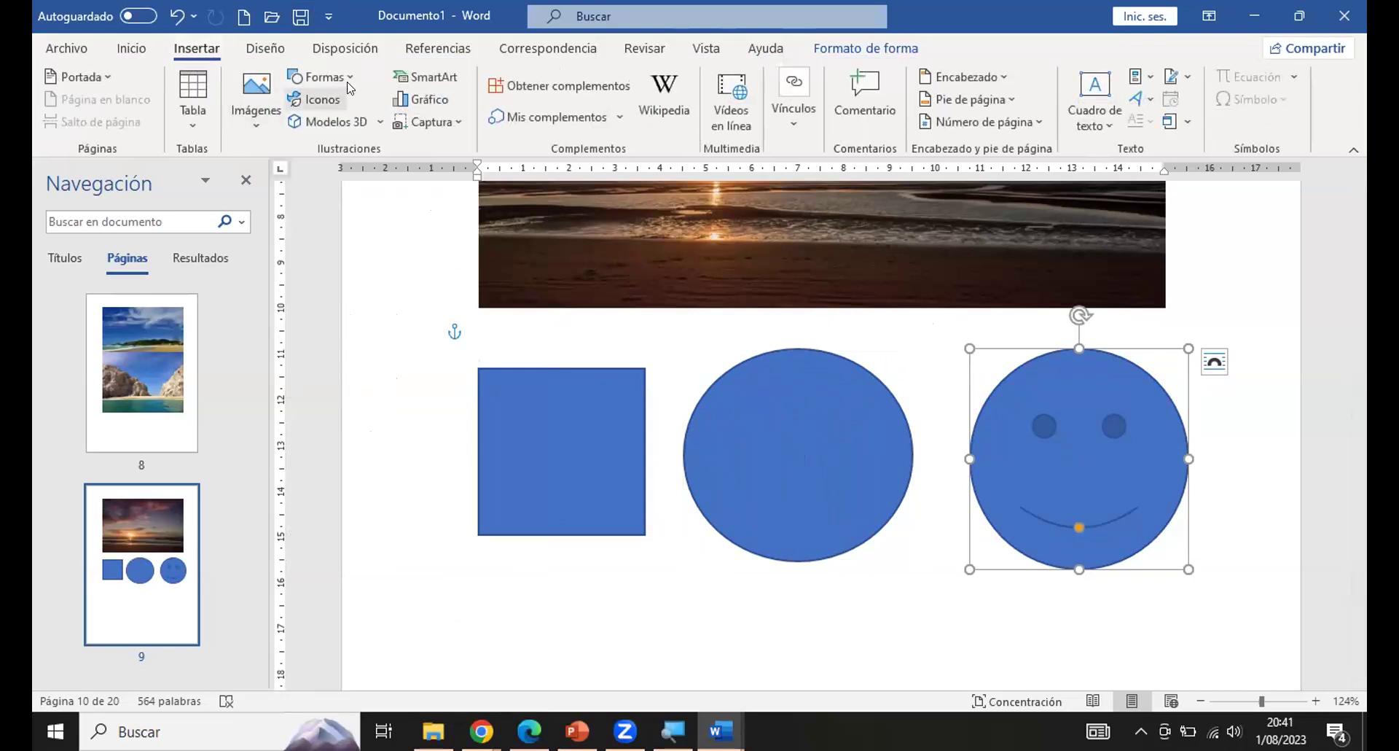
{"action": "left_click", "coordinate": [353, 79]}
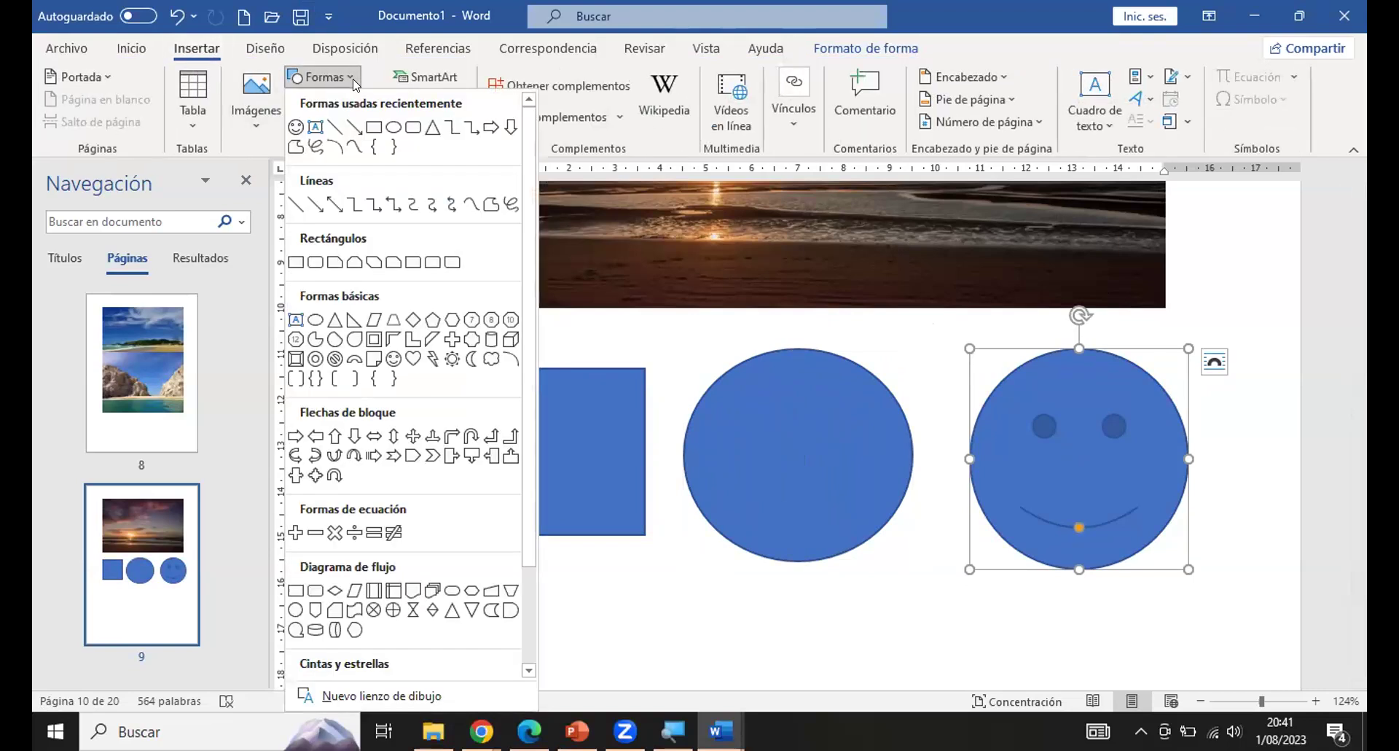
{"action": "left_click", "coordinate": [353, 436]}
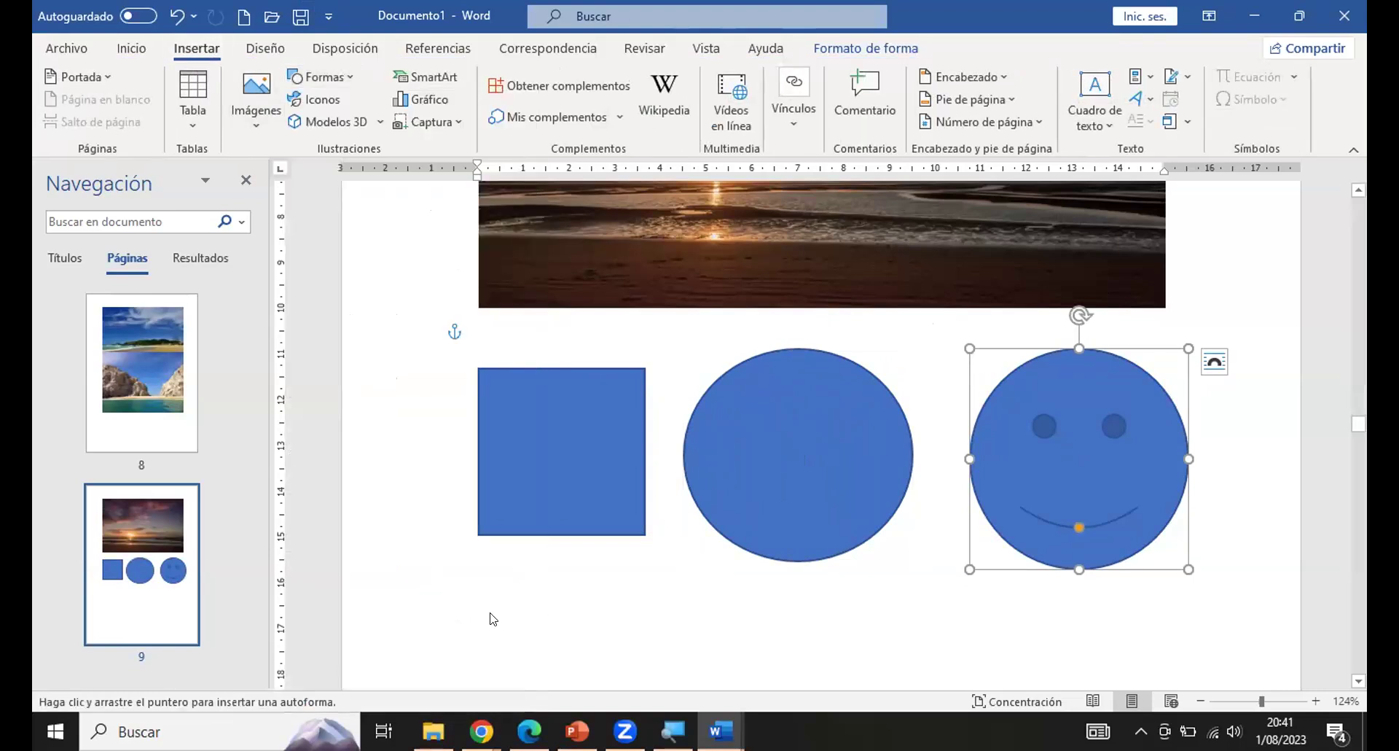
{"action": "left_click_drag", "start_coordinate": [477, 596], "coordinate": [618, 686]}
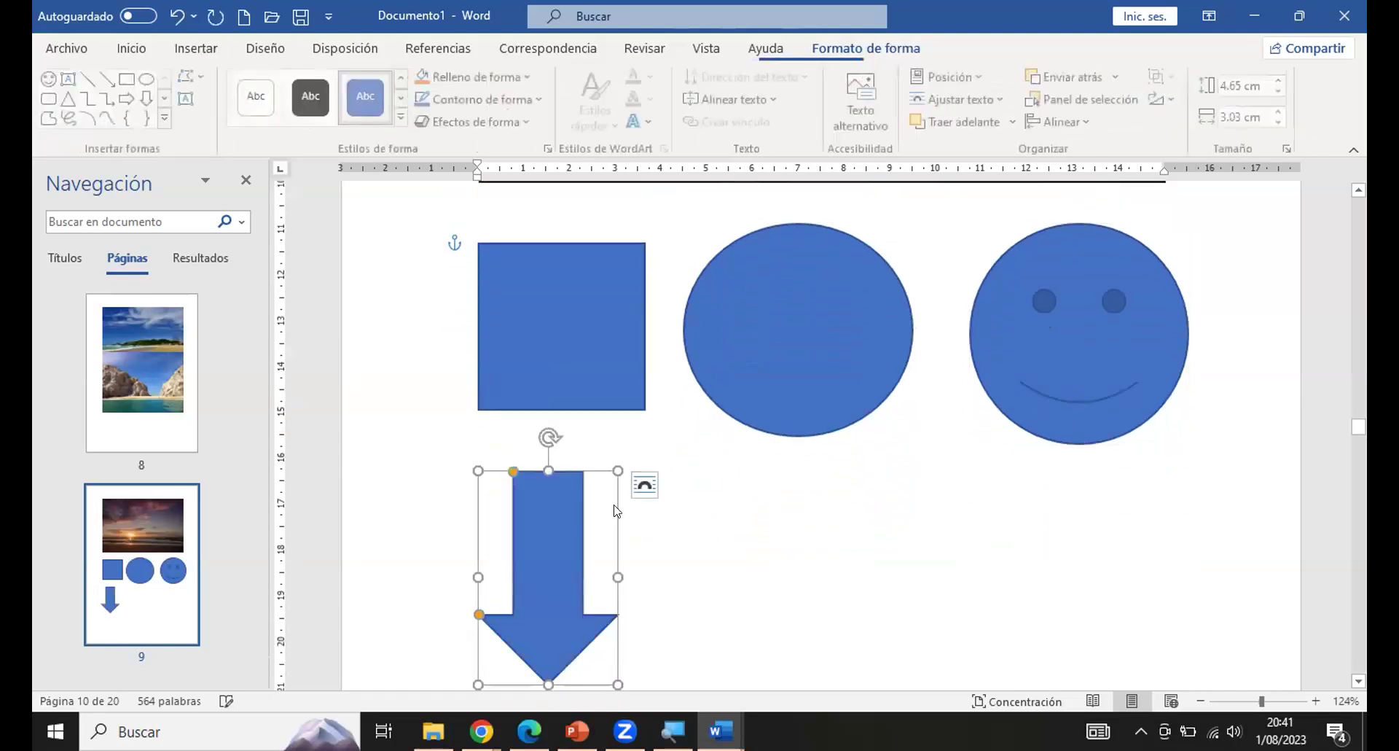
Review the drawn shapes by selecting the square, smiley face, arrow and ellipse in turn, and clear the selection.
{"action": "left_click", "coordinate": [594, 321]}
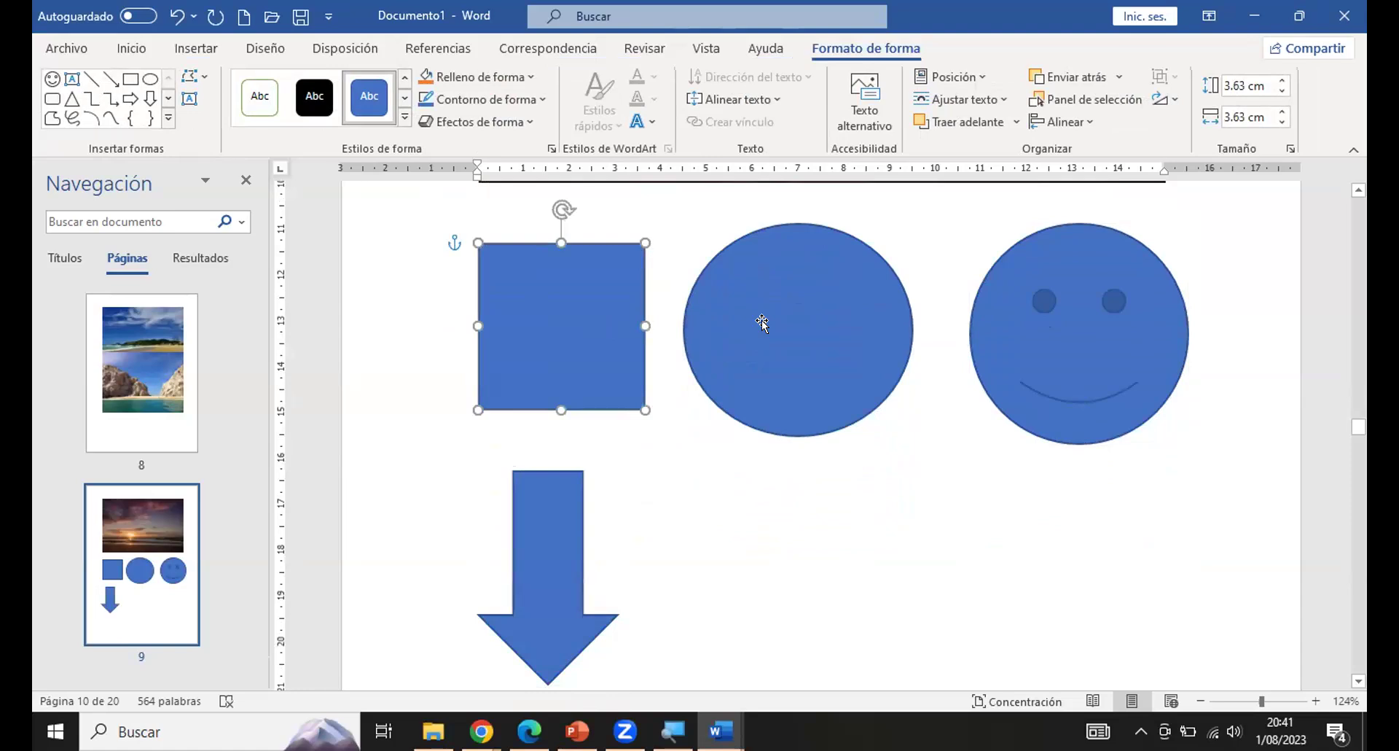
{"action": "left_click", "coordinate": [1072, 342]}
{"action": "left_click", "coordinate": [548, 525]}
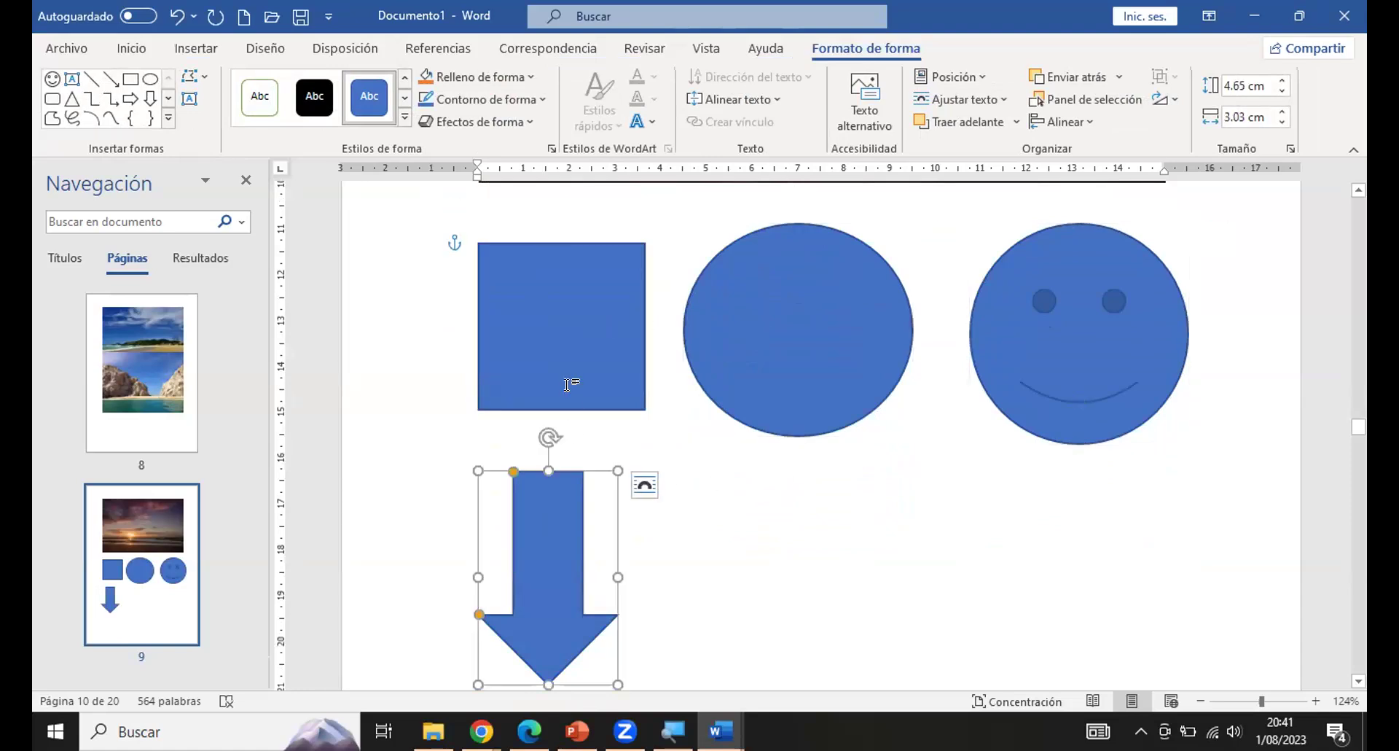
{"action": "left_click", "coordinate": [562, 371]}
{"action": "left_click", "coordinate": [767, 373]}
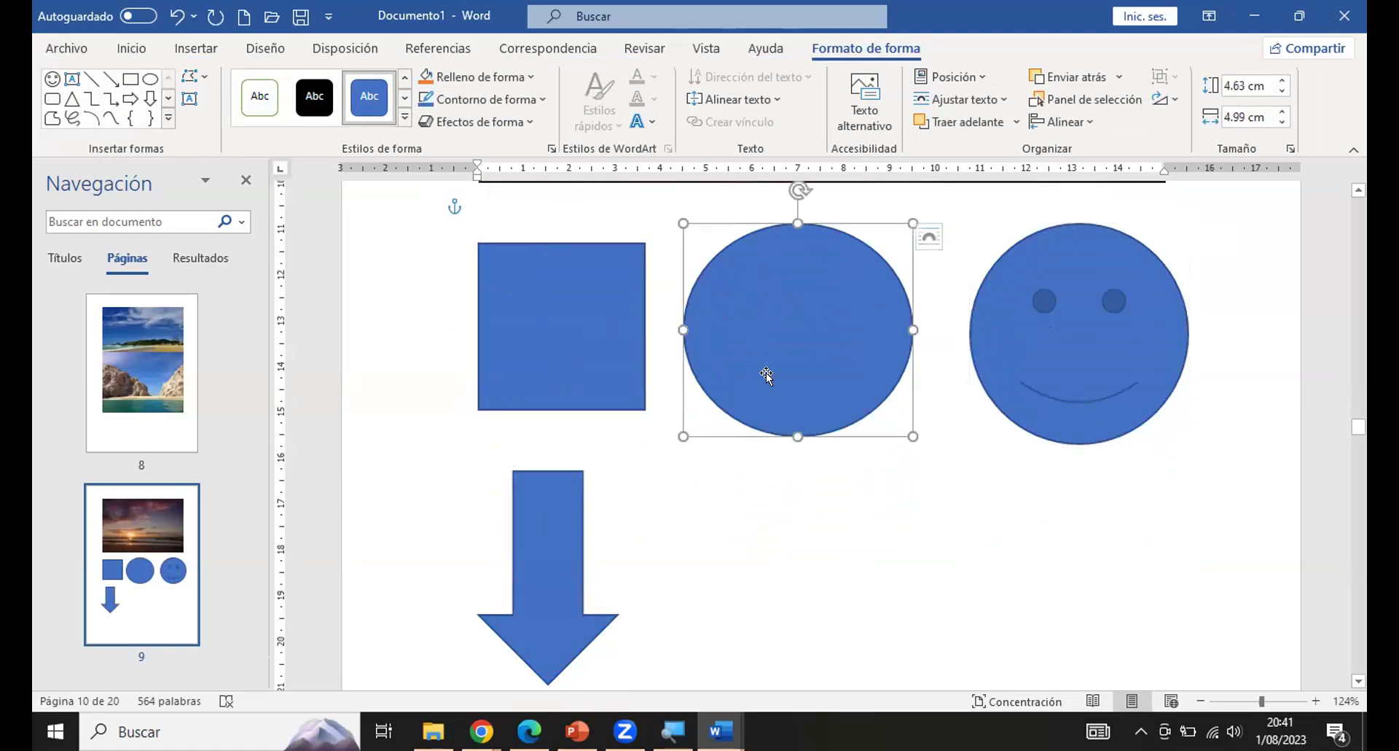
{"action": "left_click", "coordinate": [1023, 370]}
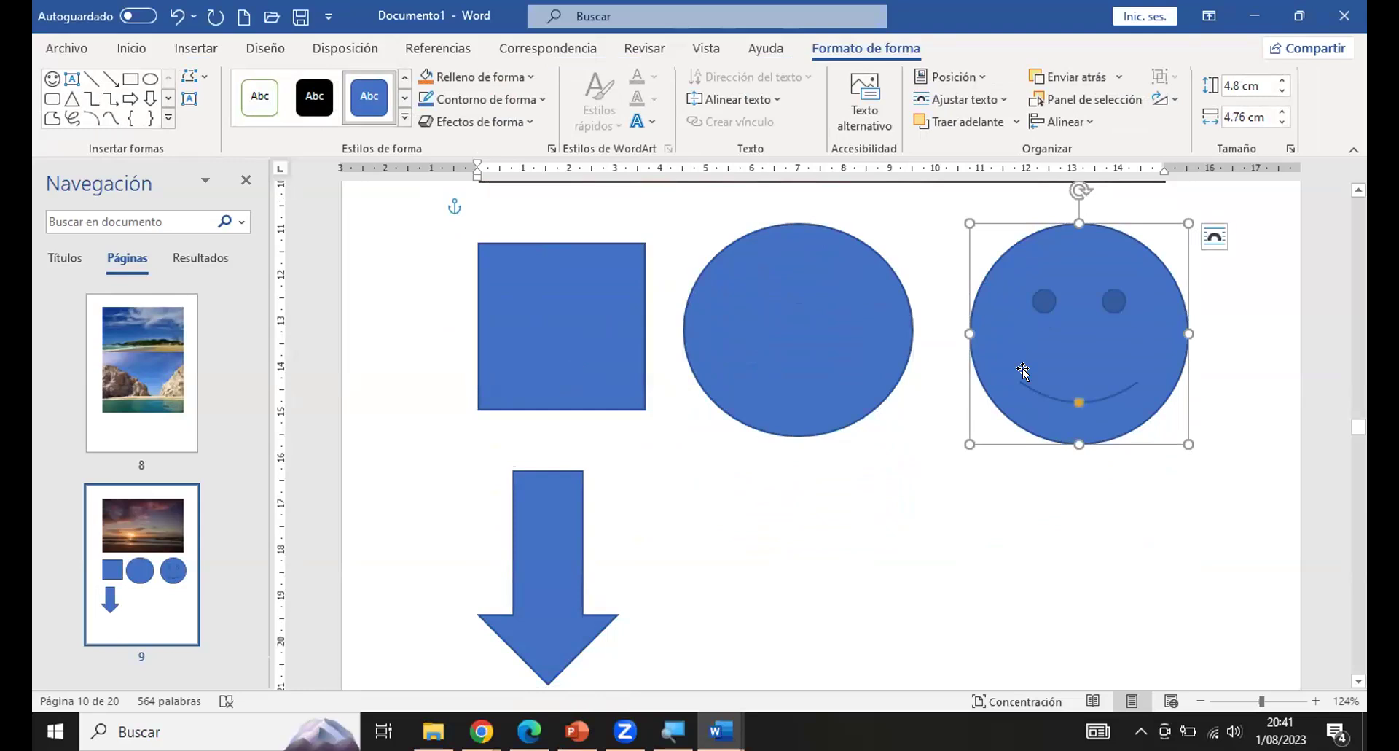
{"action": "left_click", "coordinate": [871, 540]}
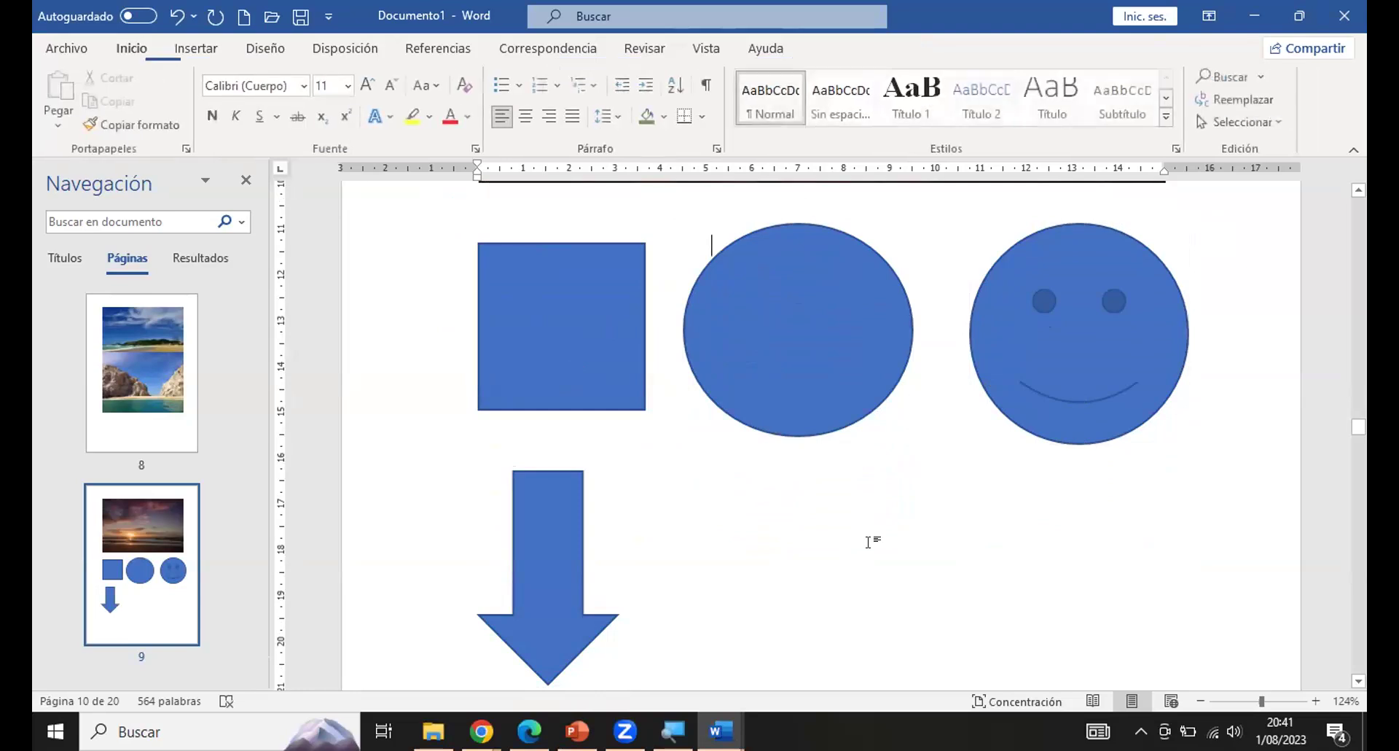
Fill the square with a light orange theme colour.
{"action": "left_click", "coordinate": [608, 305]}
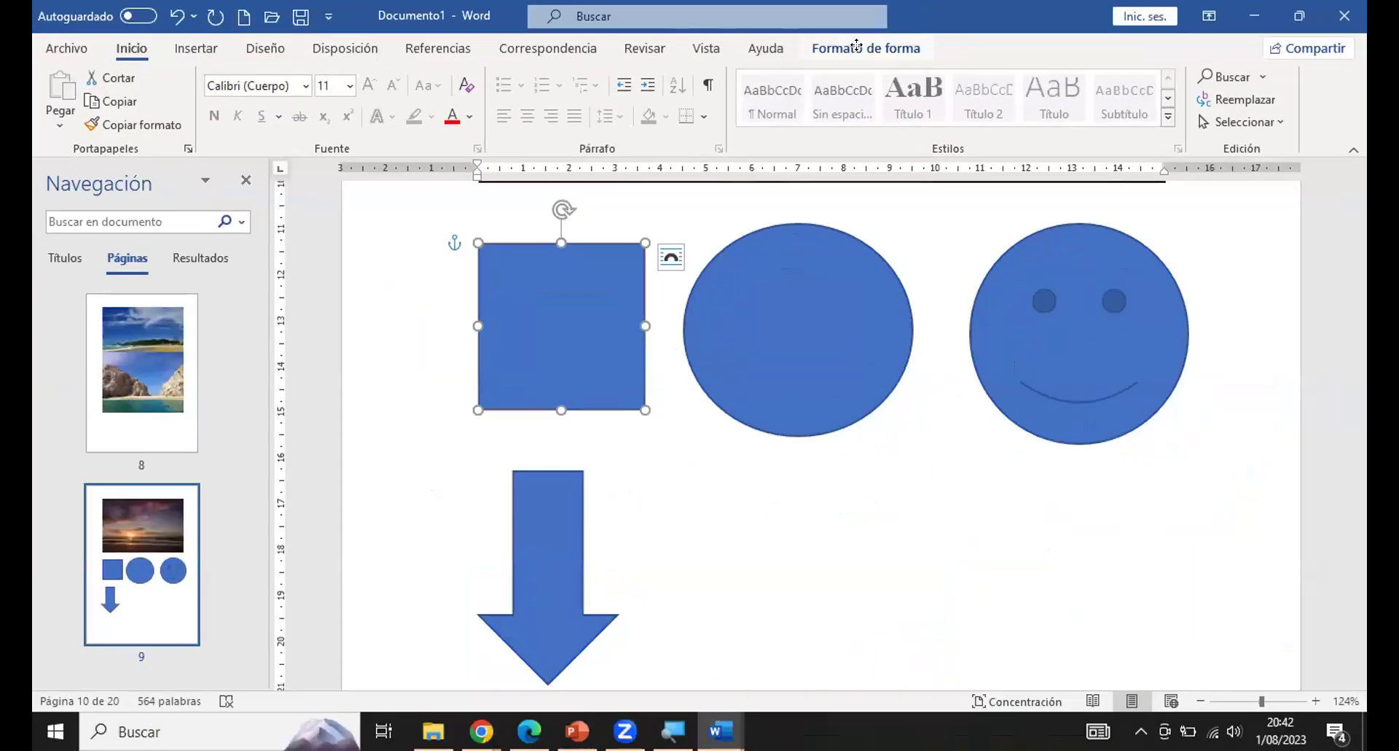
{"action": "left_click", "coordinate": [871, 90]}
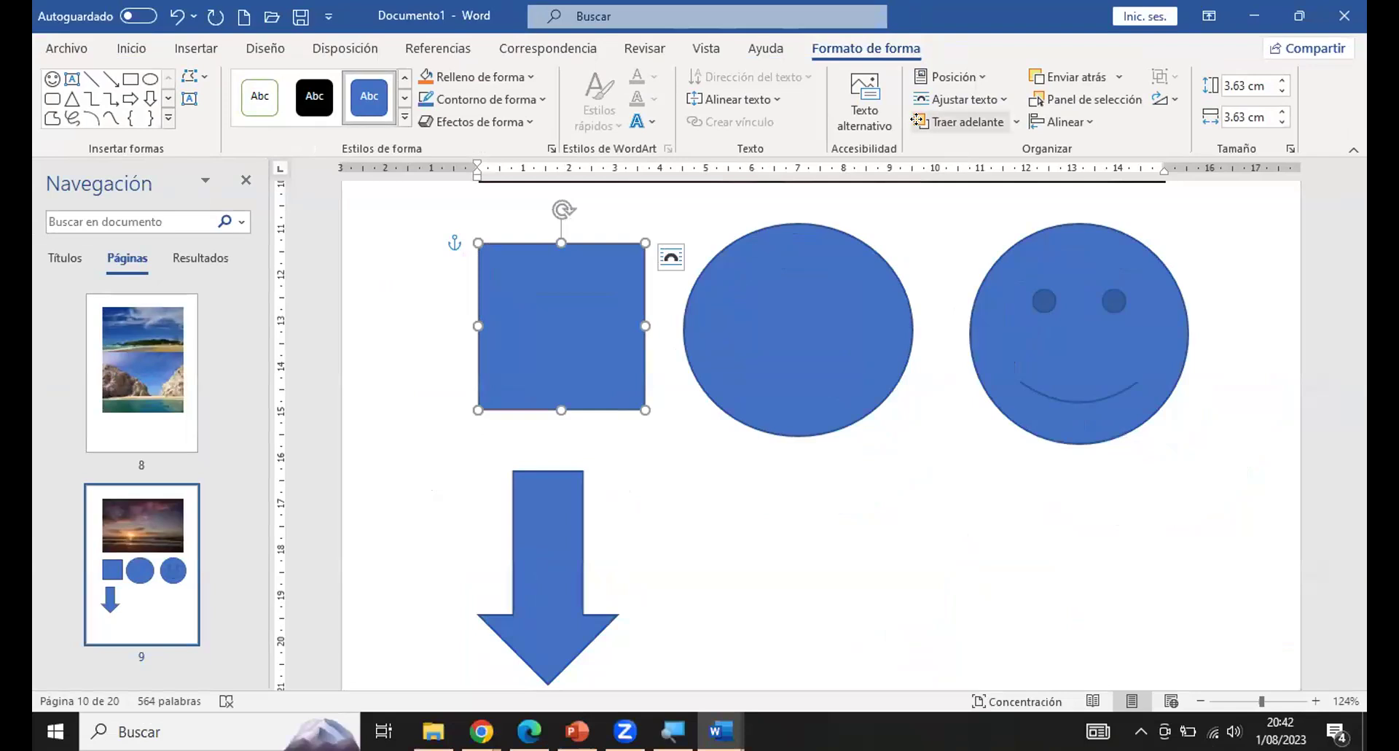
{"action": "left_click", "coordinate": [512, 75]}
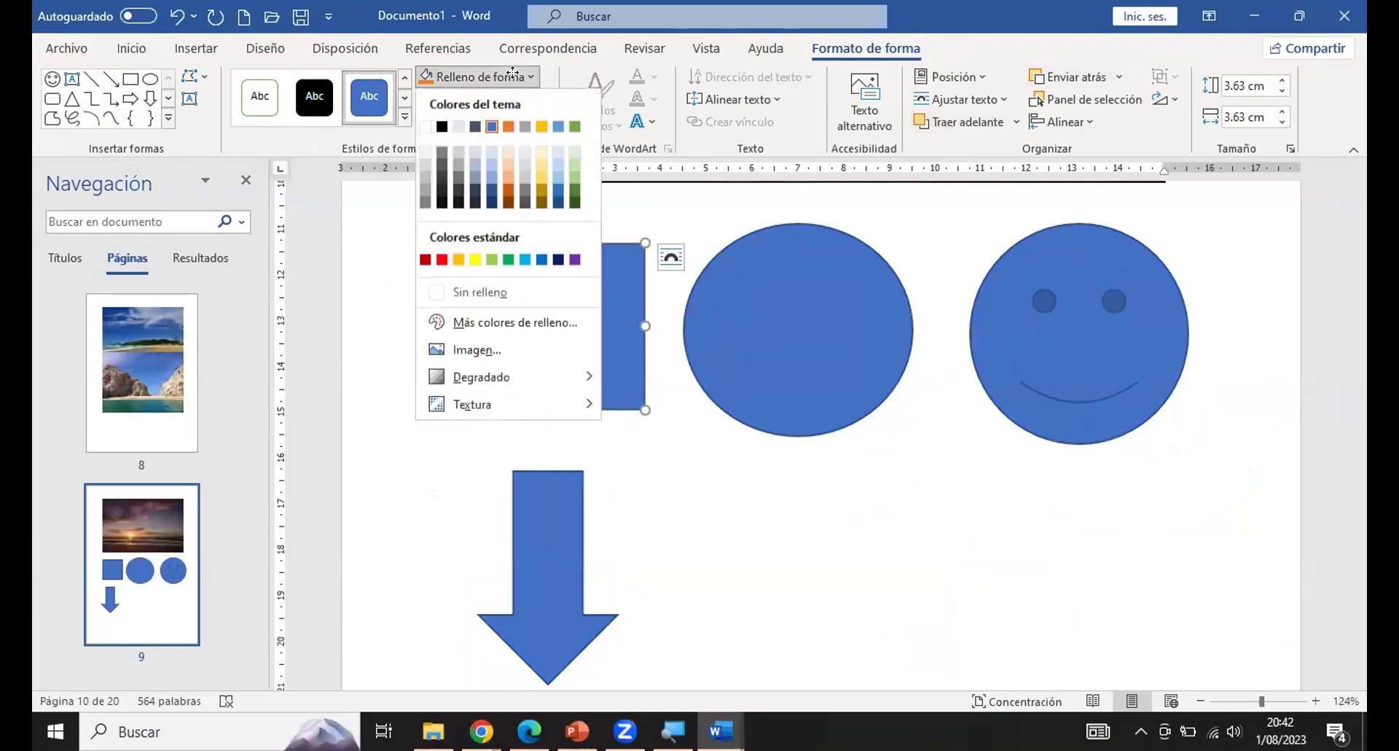
{"action": "left_click", "coordinate": [508, 165]}
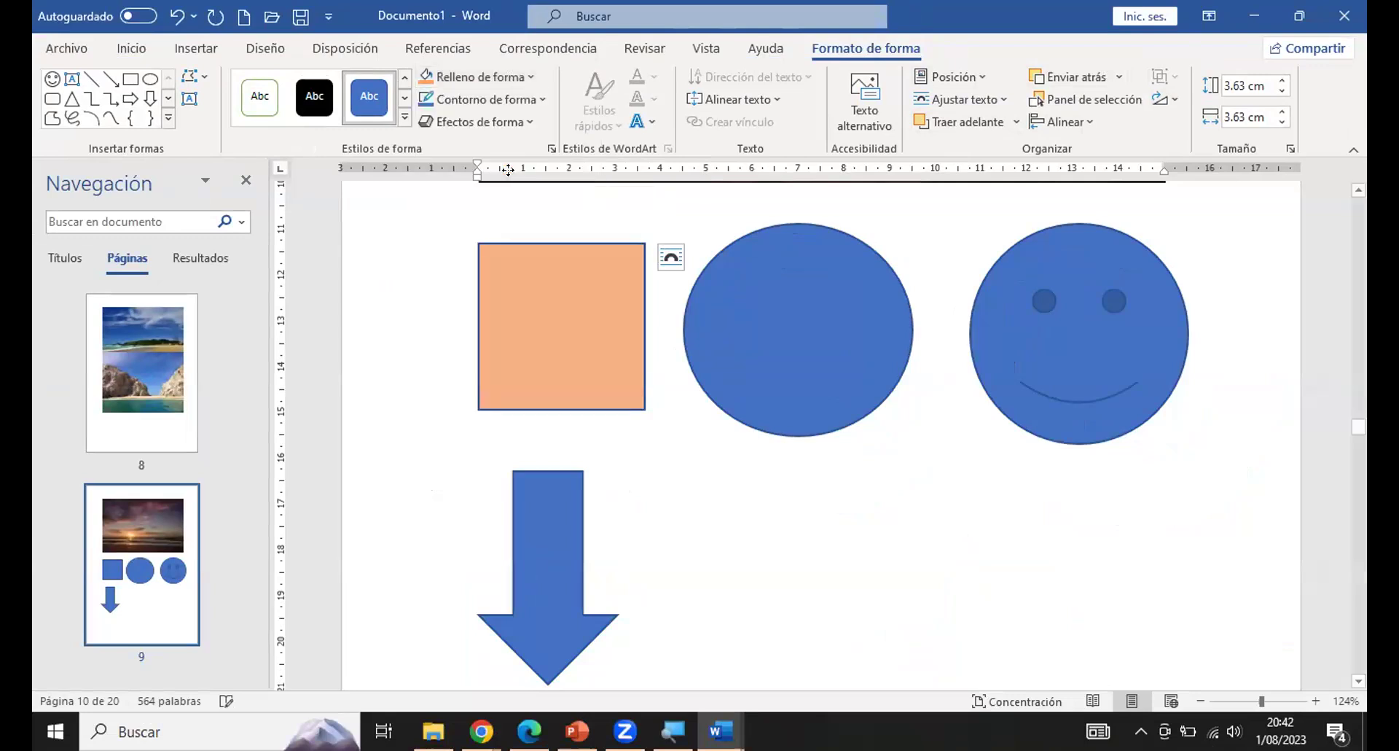
Give the square a green outline and increase the outline's thickness.
{"action": "left_click", "coordinate": [541, 100]}
{"action": "left_click", "coordinate": [574, 148]}
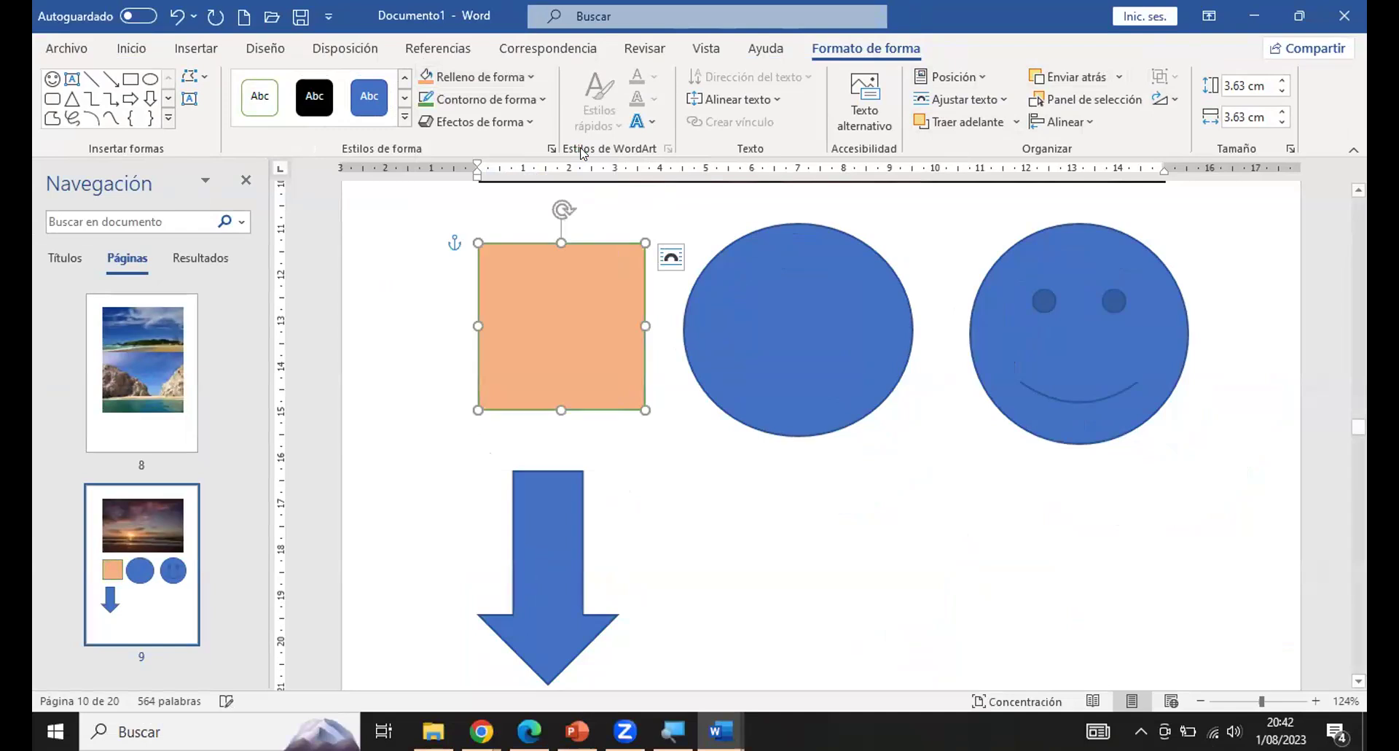
{"action": "left_click", "coordinate": [540, 100]}
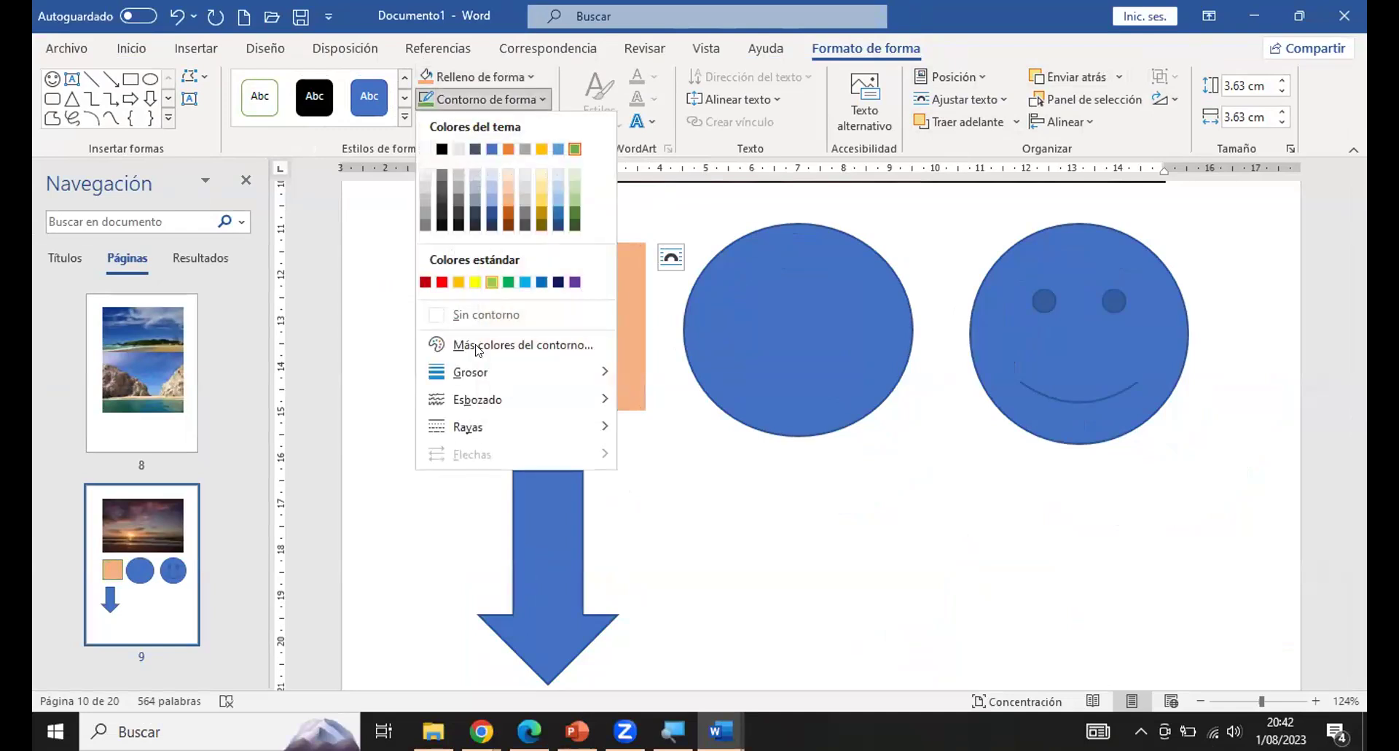
{"action": "mouse_move", "coordinate": [481, 371]}
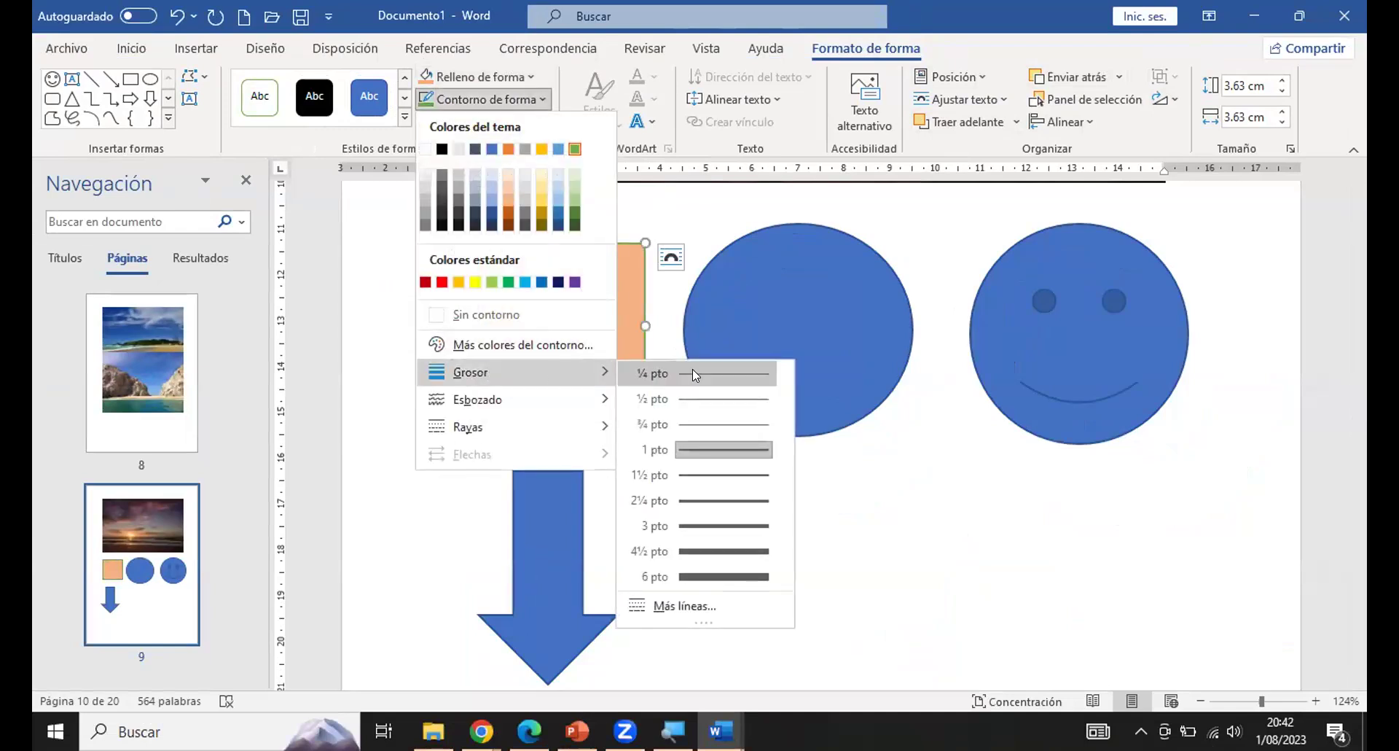
{"action": "left_click", "coordinate": [704, 481]}
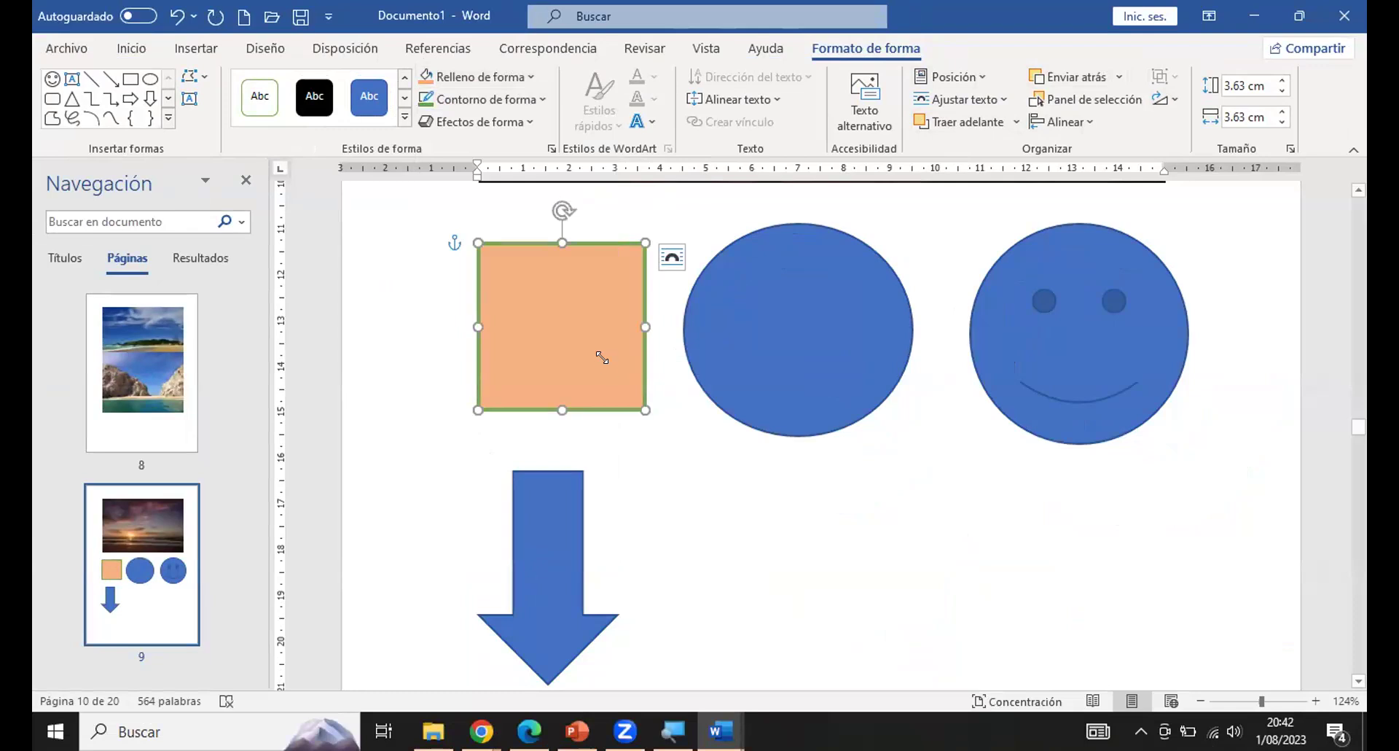
Fill the ellipse with the darkest green theme colour.
{"action": "left_click", "coordinate": [761, 335]}
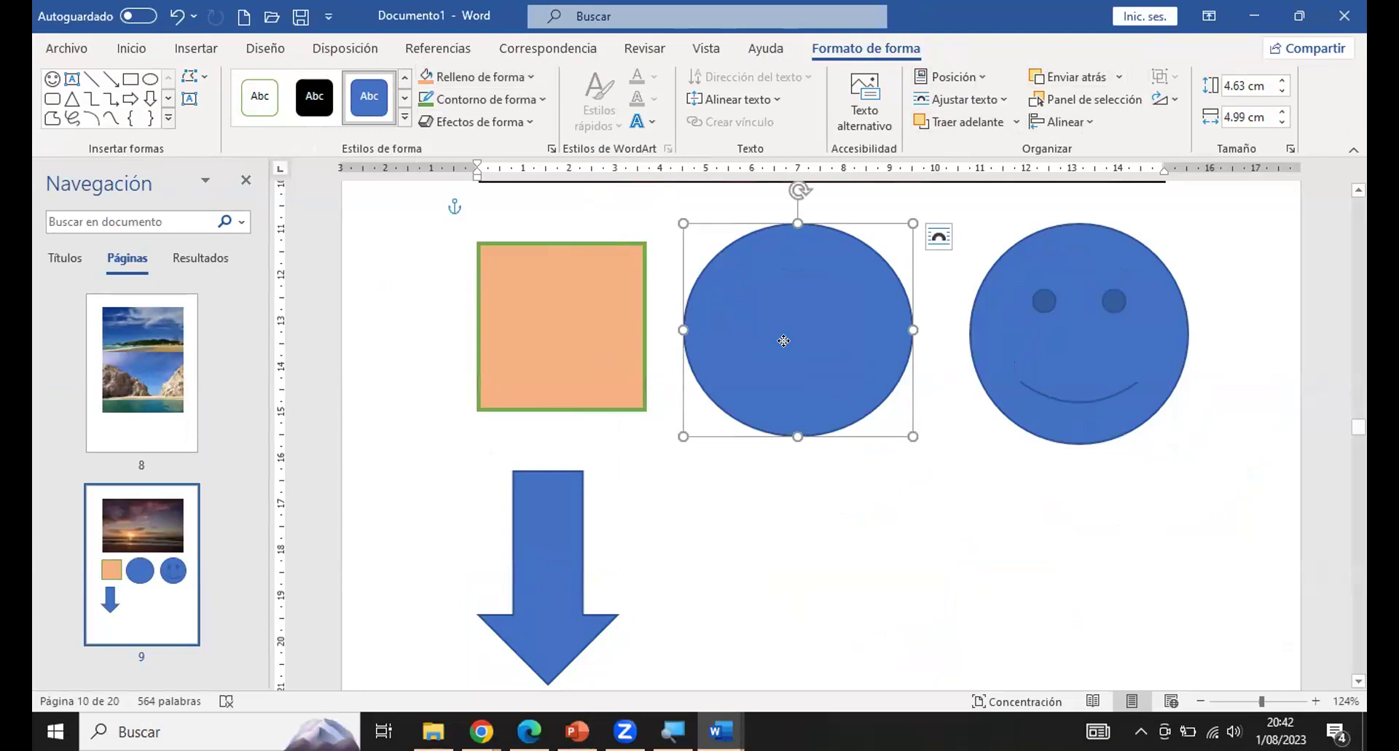
{"action": "left_click", "coordinate": [535, 78]}
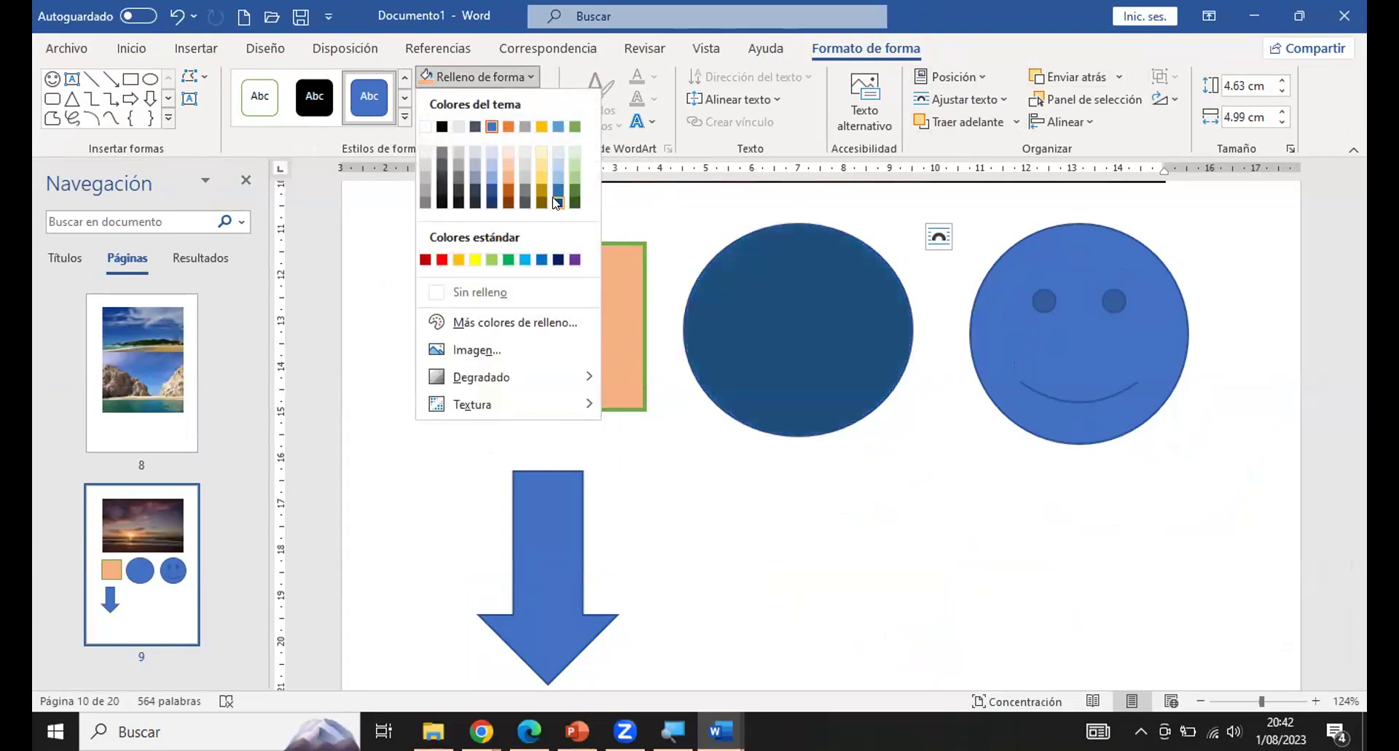
{"action": "left_click", "coordinate": [575, 203]}
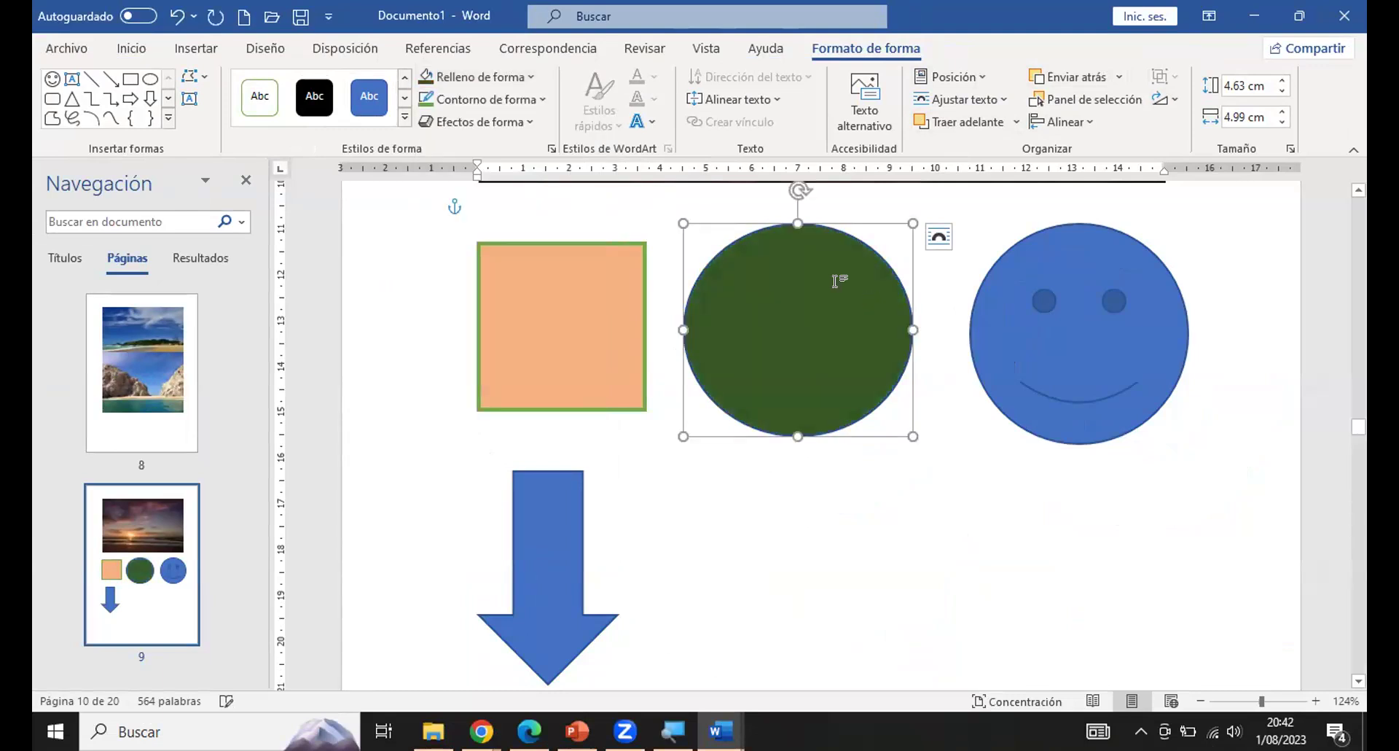
Set the ellipse's outline to black with a thickness of 3 pt.
{"action": "left_click", "coordinate": [543, 100]}
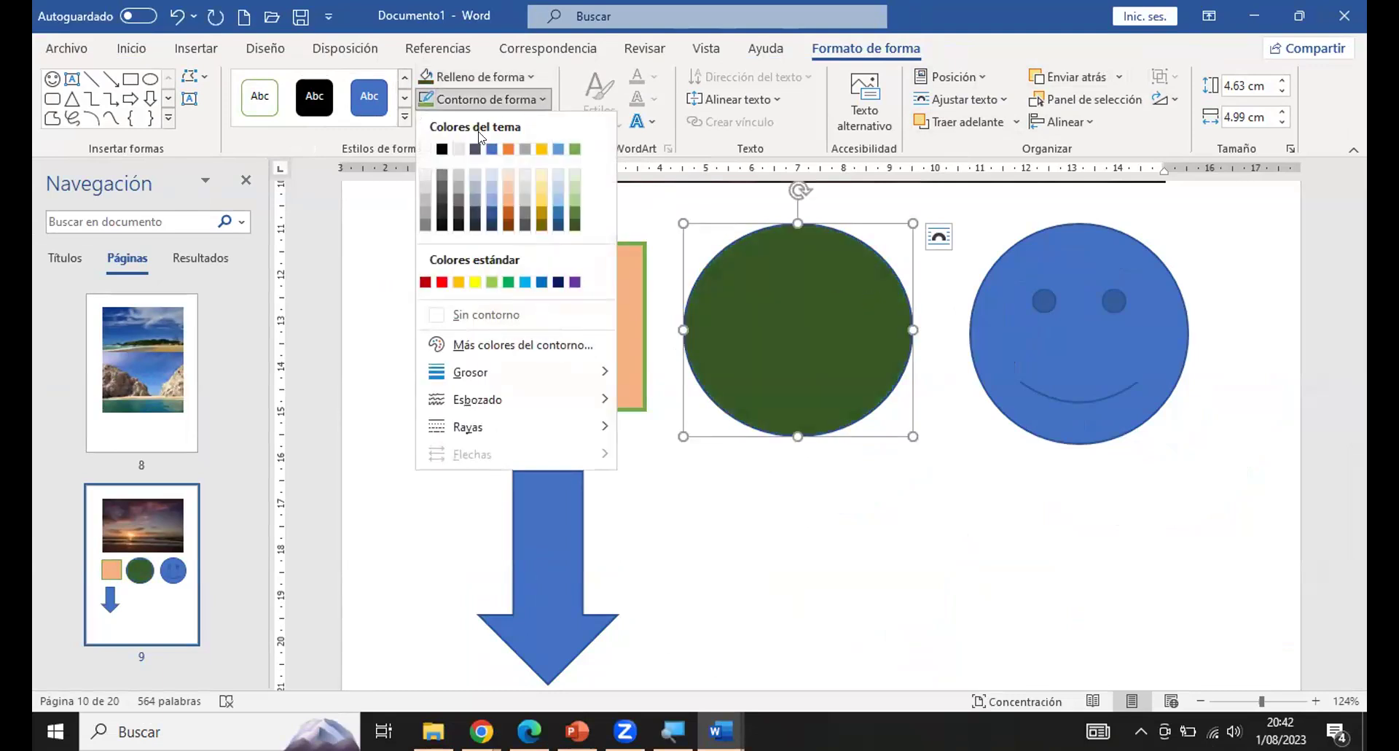
{"action": "left_click", "coordinate": [442, 151]}
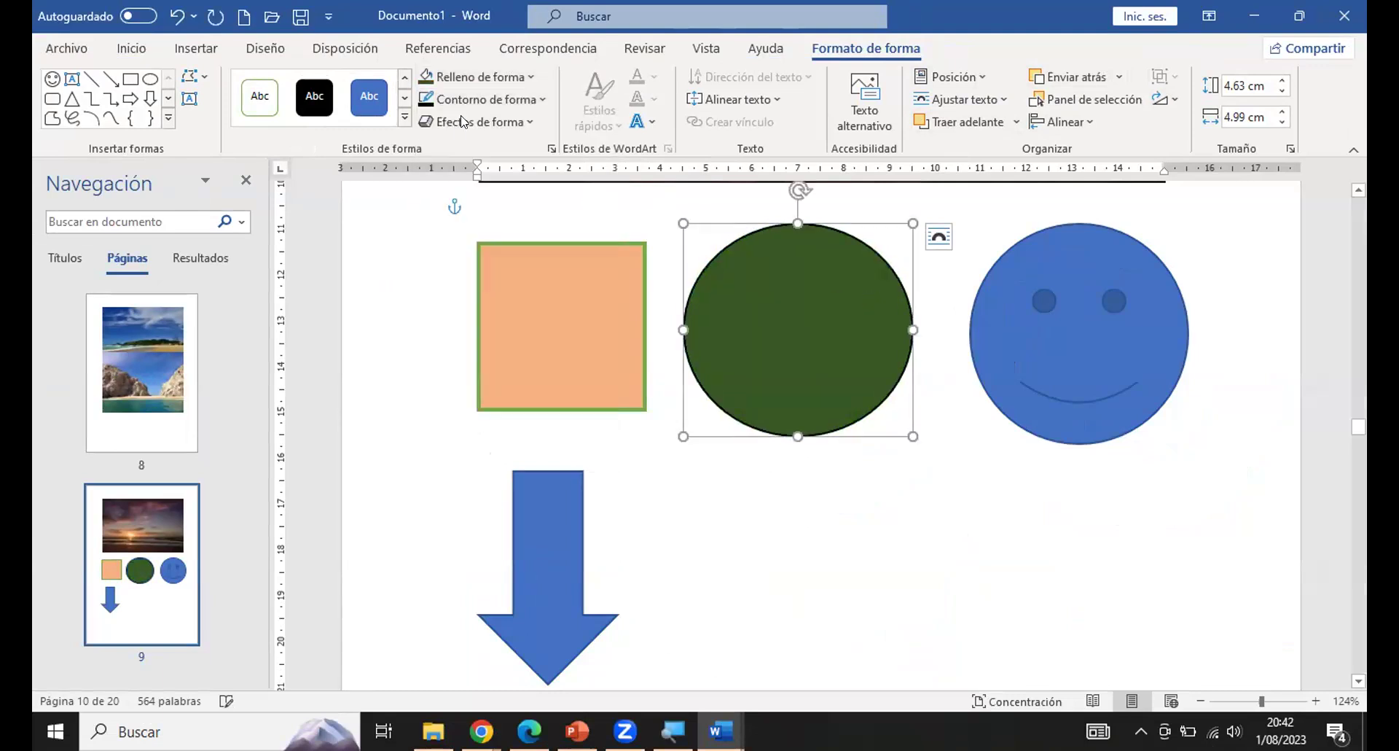
{"action": "left_click", "coordinate": [536, 100]}
{"action": "mouse_move", "coordinate": [507, 367]}
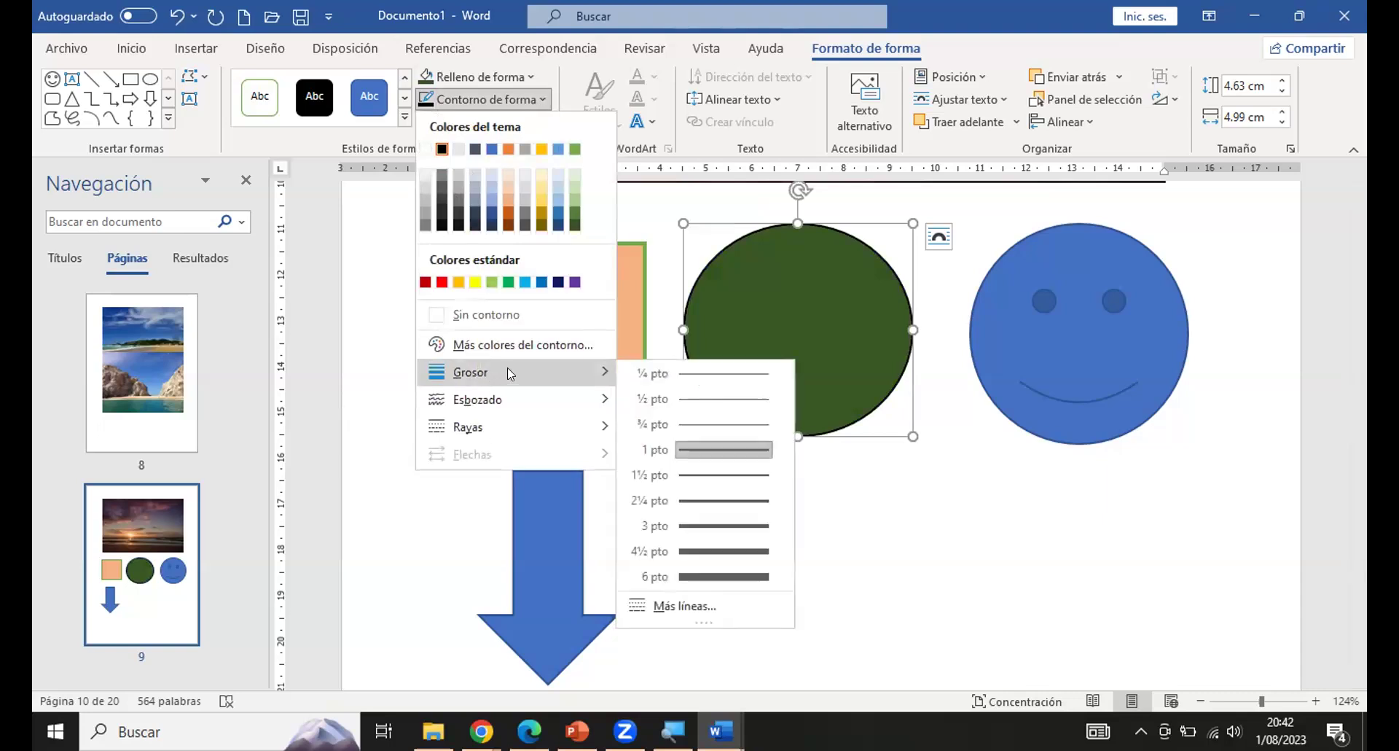
{"action": "left_click", "coordinate": [697, 525]}
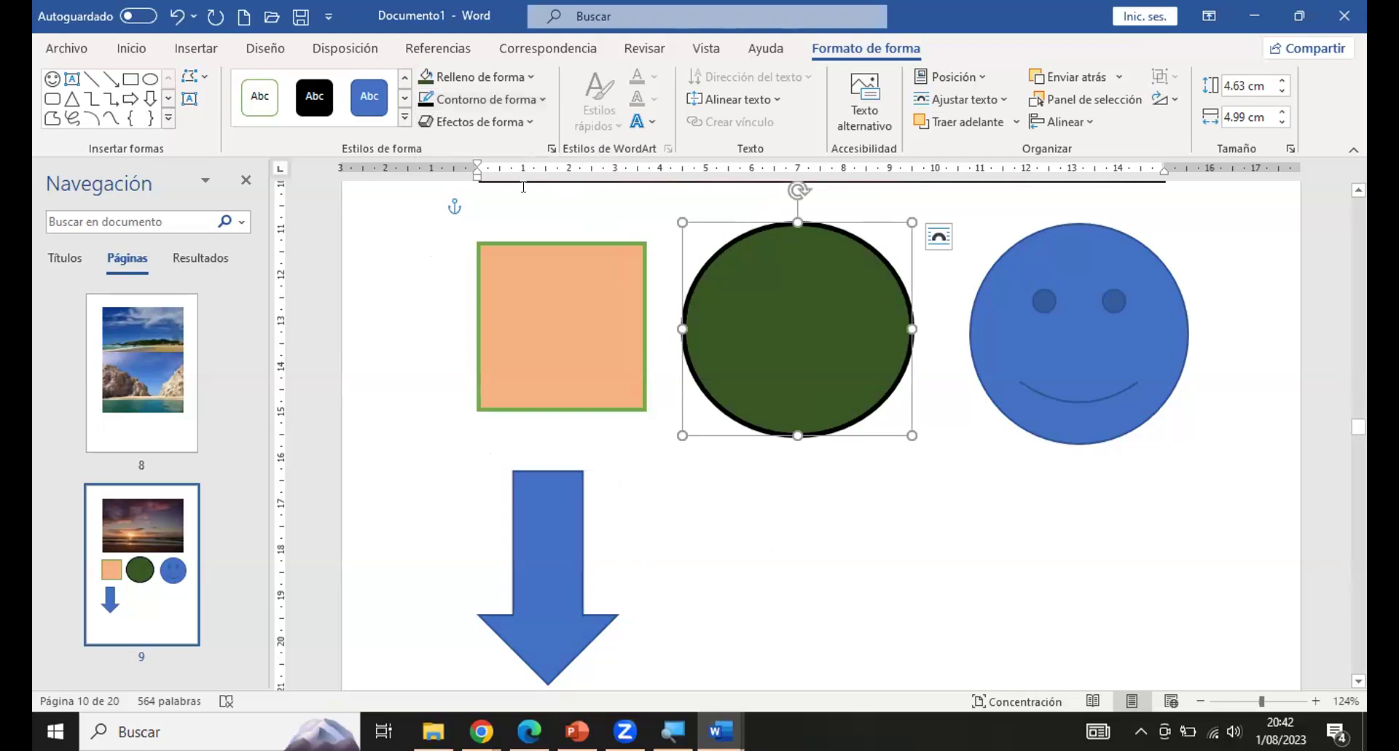
Remove the ellipse's fill and resize it to about 5.1 cm high and 5 cm wide.
{"action": "left_click", "coordinate": [528, 77]}
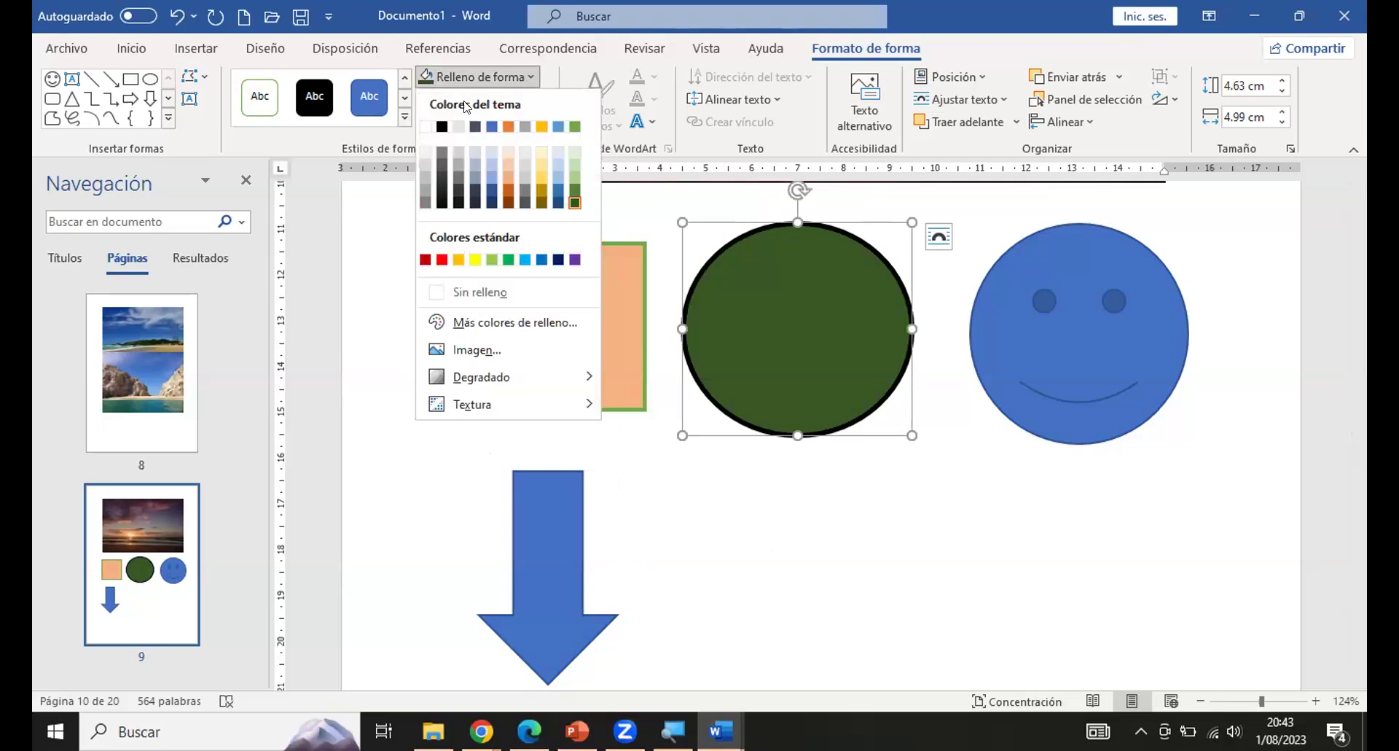
{"action": "left_click", "coordinate": [448, 296]}
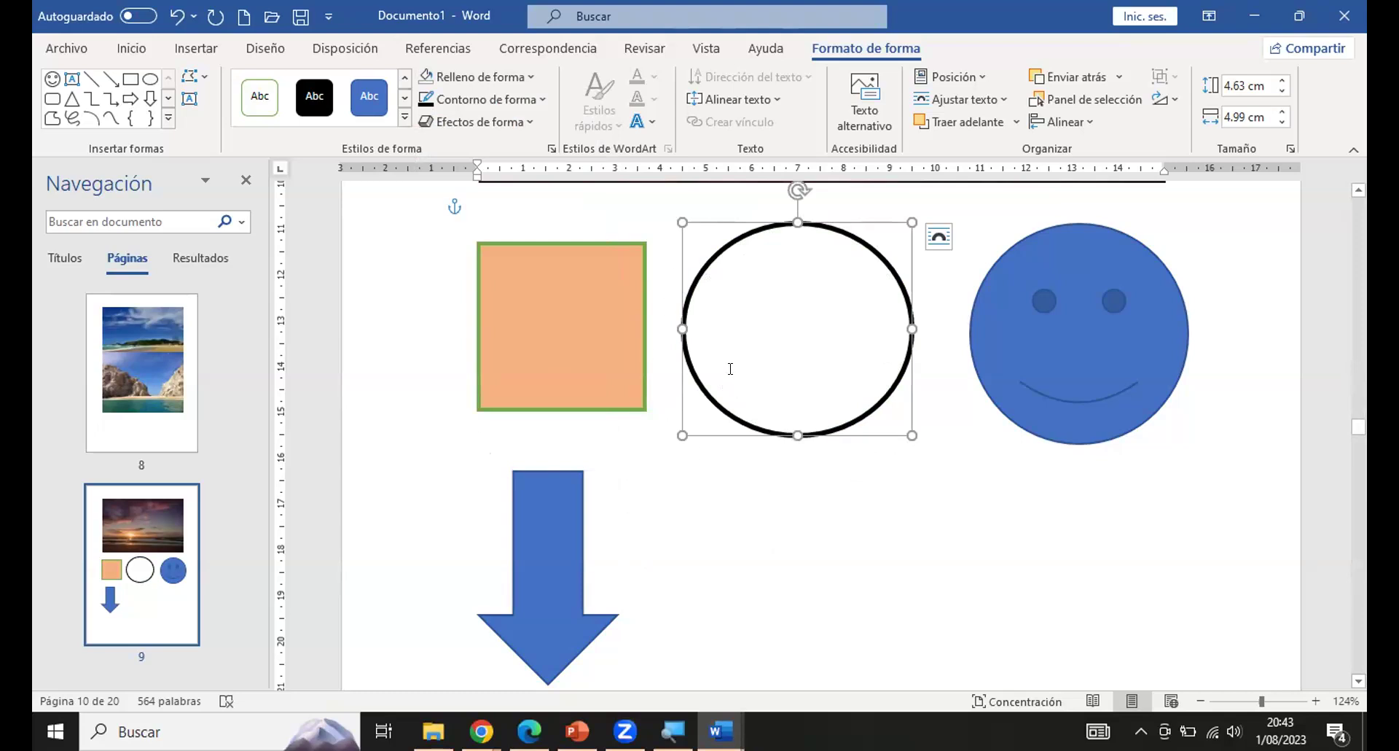
{"action": "left_click_drag", "start_coordinate": [907, 435], "coordinate": [929, 444]}
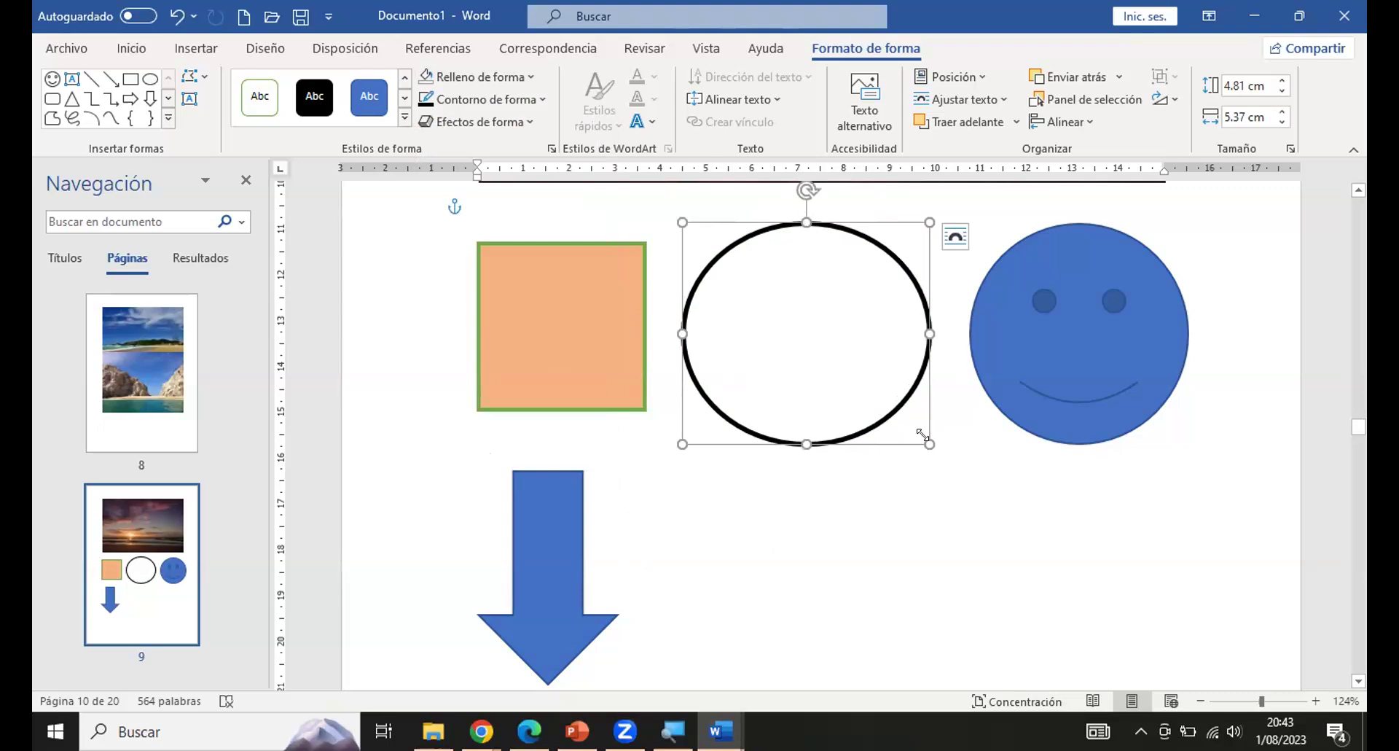
{"action": "left_click_drag", "start_coordinate": [923, 435], "coordinate": [849, 451]}
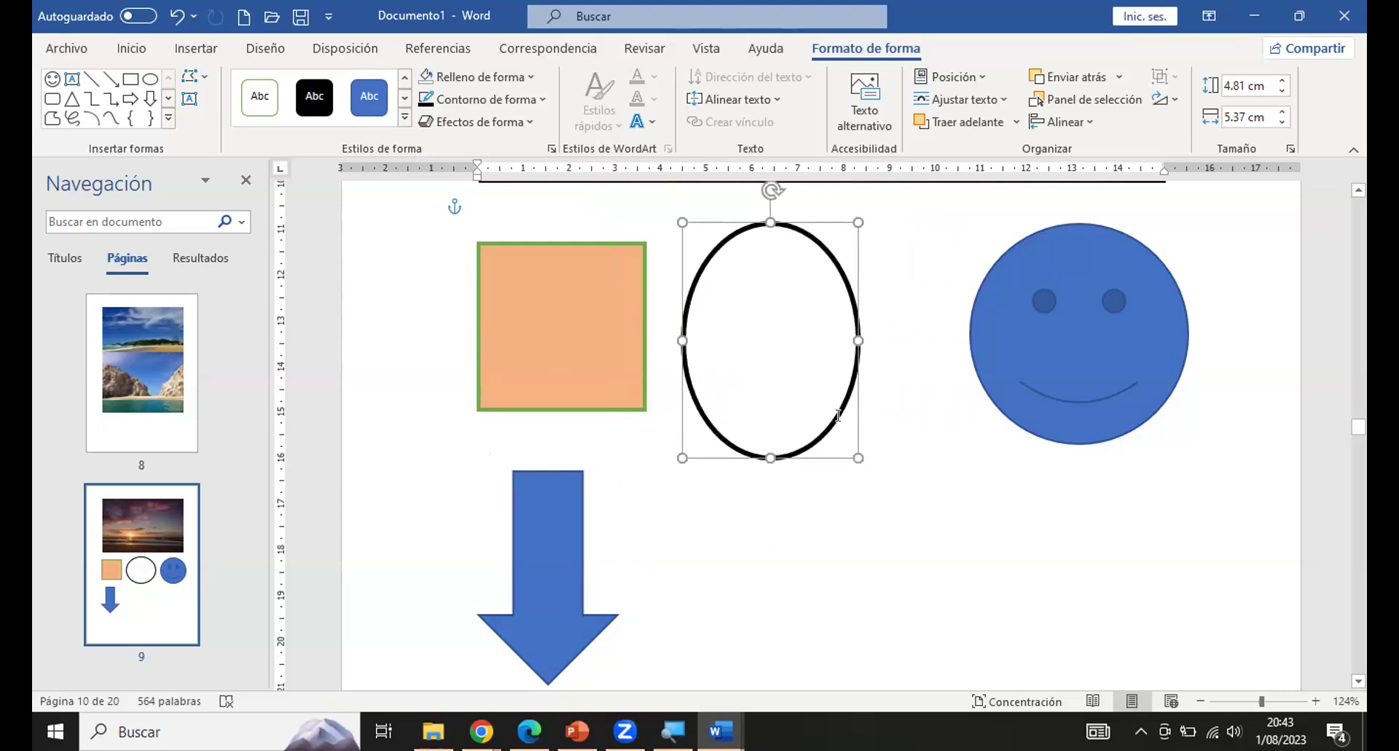
{"action": "left_click_drag", "start_coordinate": [852, 337], "coordinate": [906, 333]}
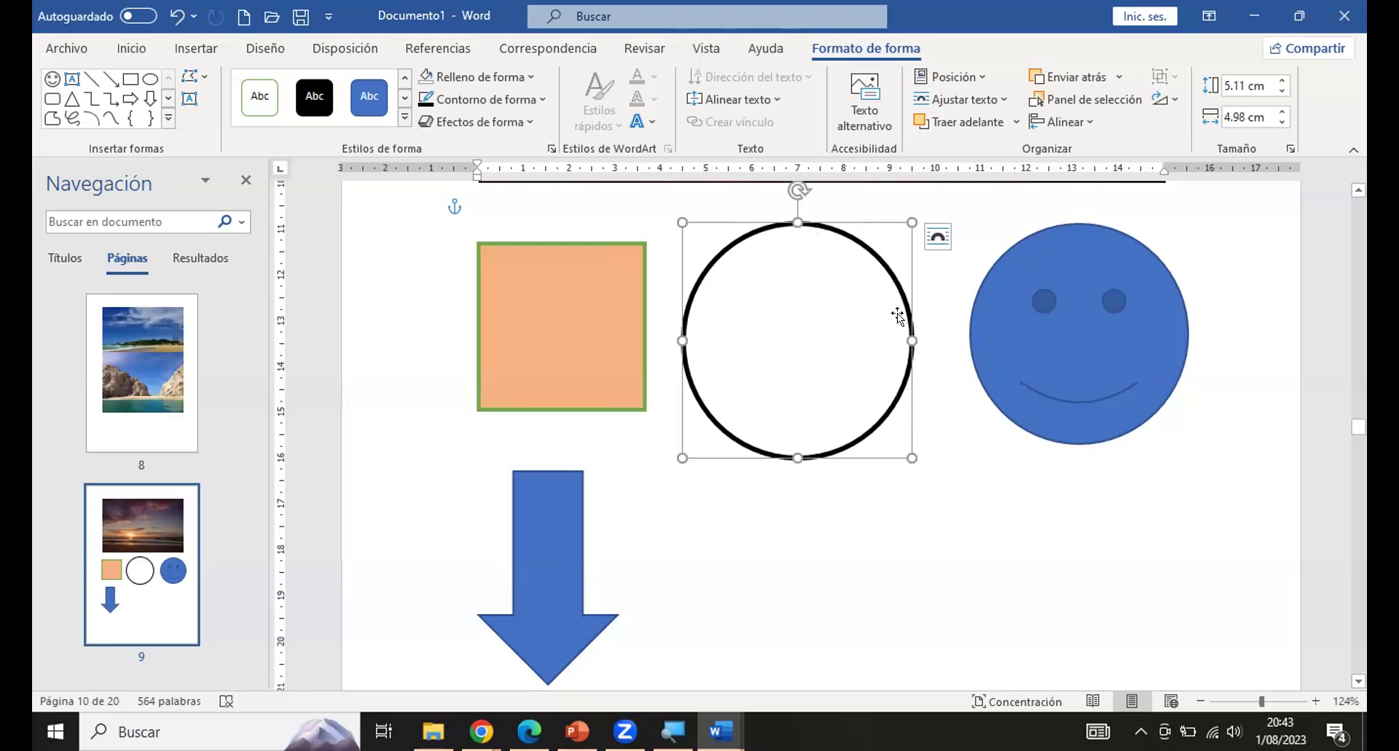
Fine-tune the width of the black-outlined circle by adjusting both of its sides slightly.
{"action": "mouse_move", "coordinate": [906, 337]}
{"action": "left_mouse_down"}
{"action": "mouse_move", "coordinate": [884, 330]}
{"action": "mouse_move", "coordinate": [907, 332]}
{"action": "left_mouse_up"}
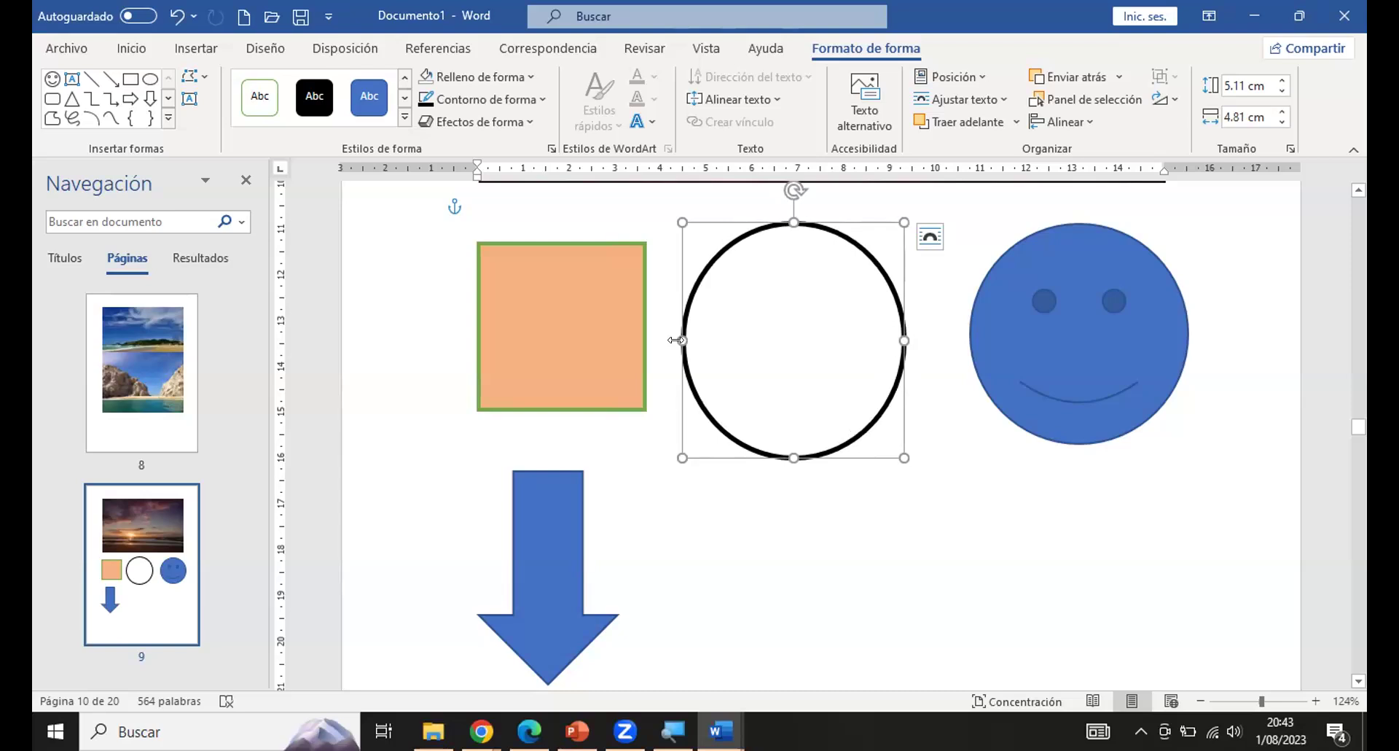
{"action": "left_click_drag", "start_coordinate": [675, 332], "coordinate": [669, 332]}
Fill the smiley face with a lighter blue theme colour and give it the standard purple outline.
{"action": "left_click", "coordinate": [1035, 328]}
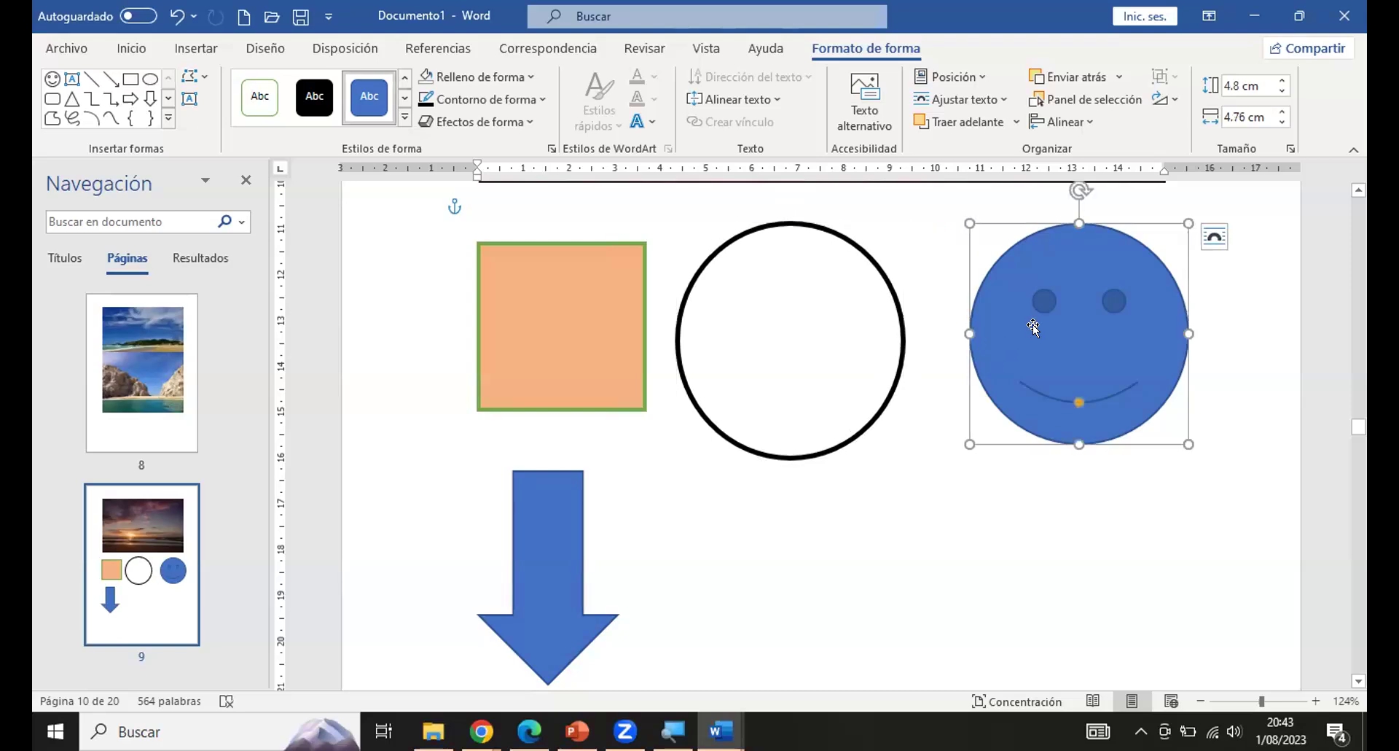
{"action": "left_click_drag", "start_coordinate": [1073, 399], "coordinate": [1086, 391]}
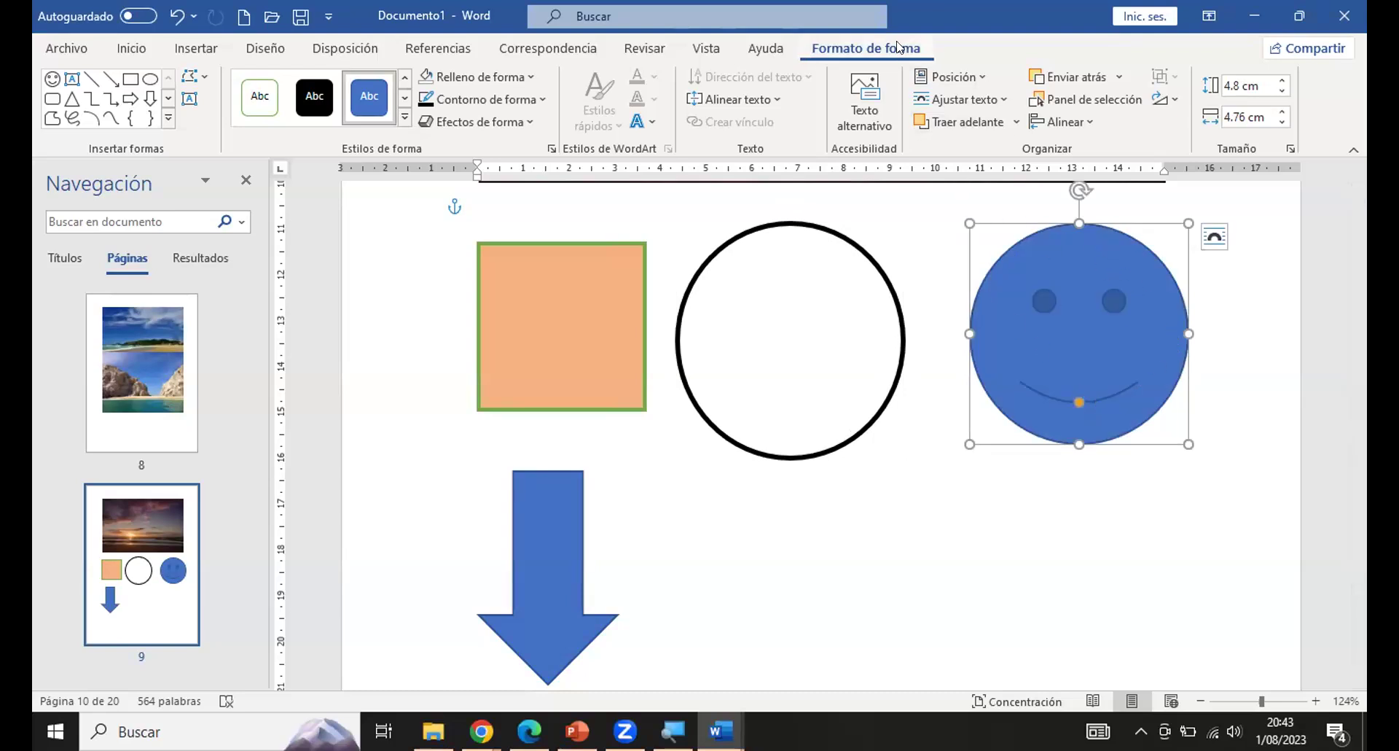
{"action": "left_click", "coordinate": [526, 74]}
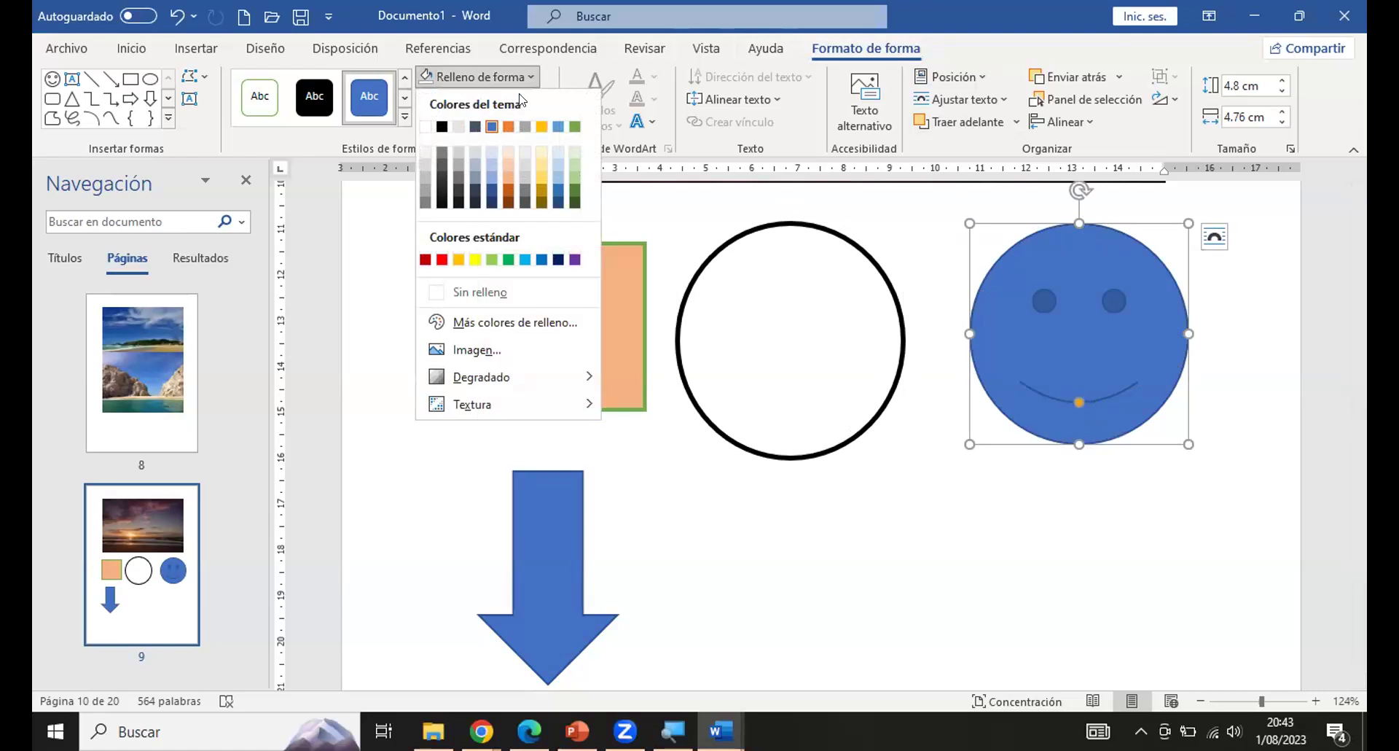
{"action": "left_click", "coordinate": [489, 174]}
{"action": "left_click", "coordinate": [1126, 303]}
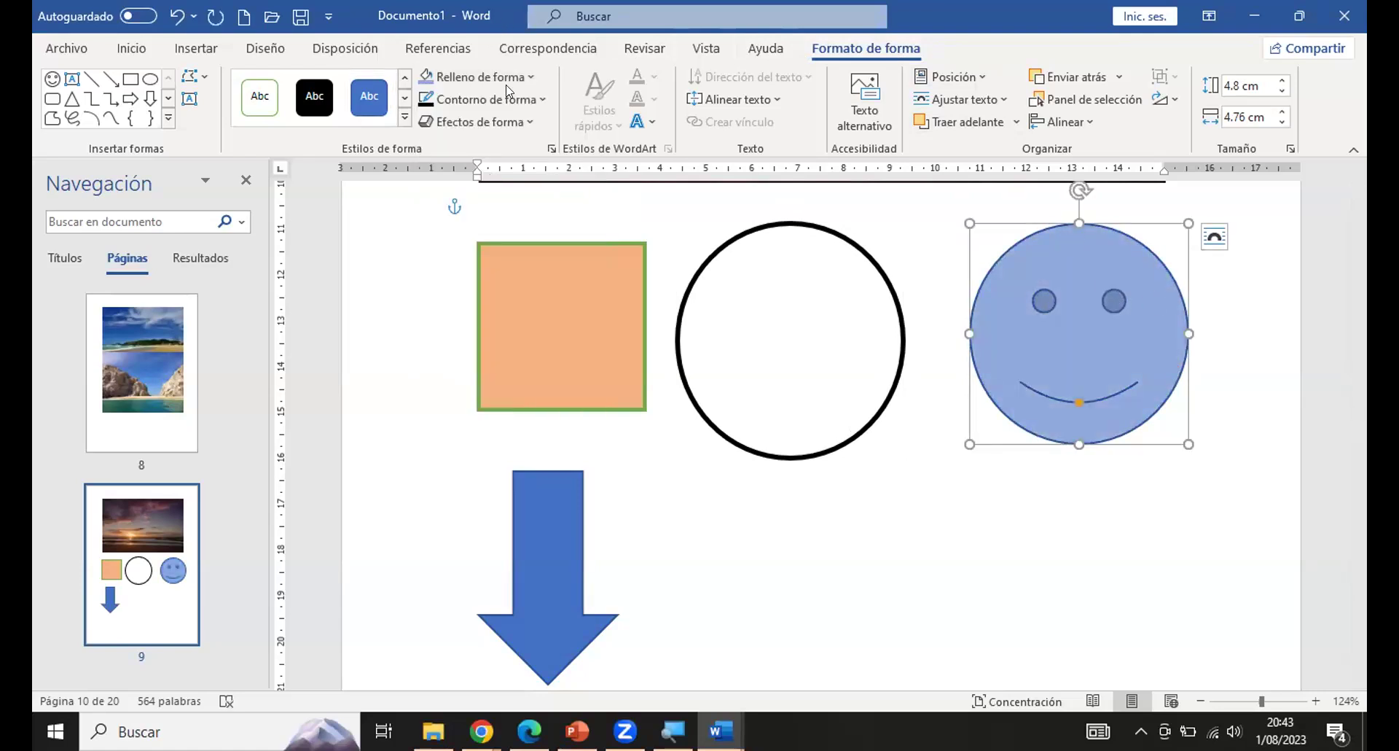
{"action": "left_click", "coordinate": [543, 100]}
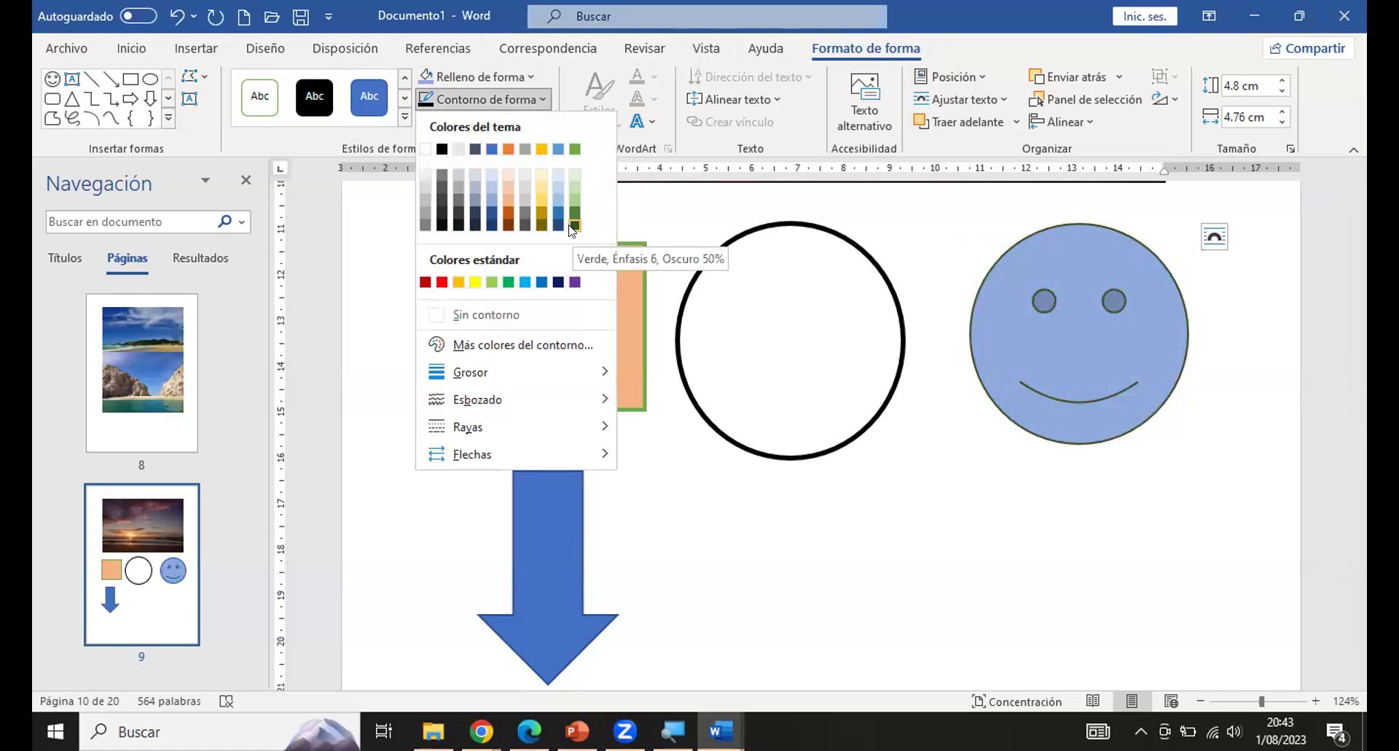
{"action": "left_click", "coordinate": [574, 282]}
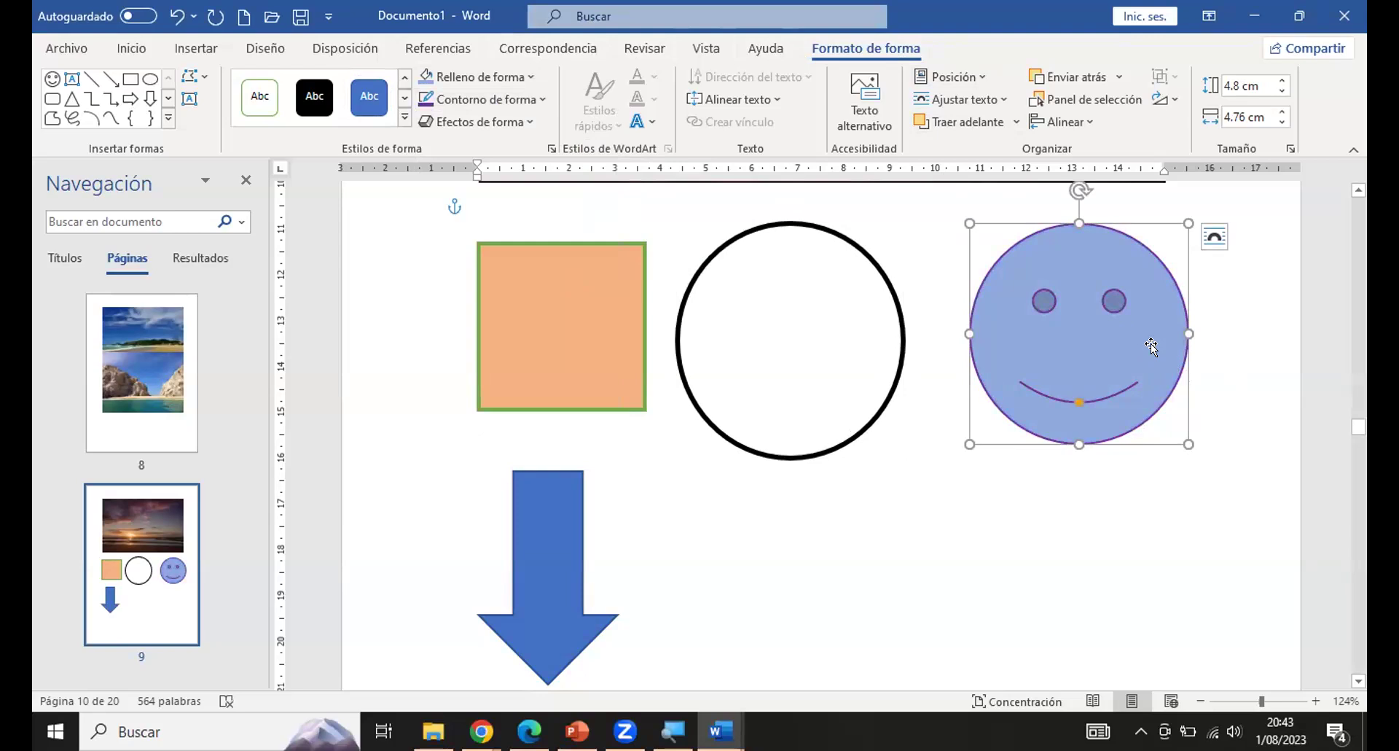
Apply a solid black theme style with a glossy gradient to the down arrow and move it below the gap between the circle and smiley face.
{"action": "left_click", "coordinate": [540, 555]}
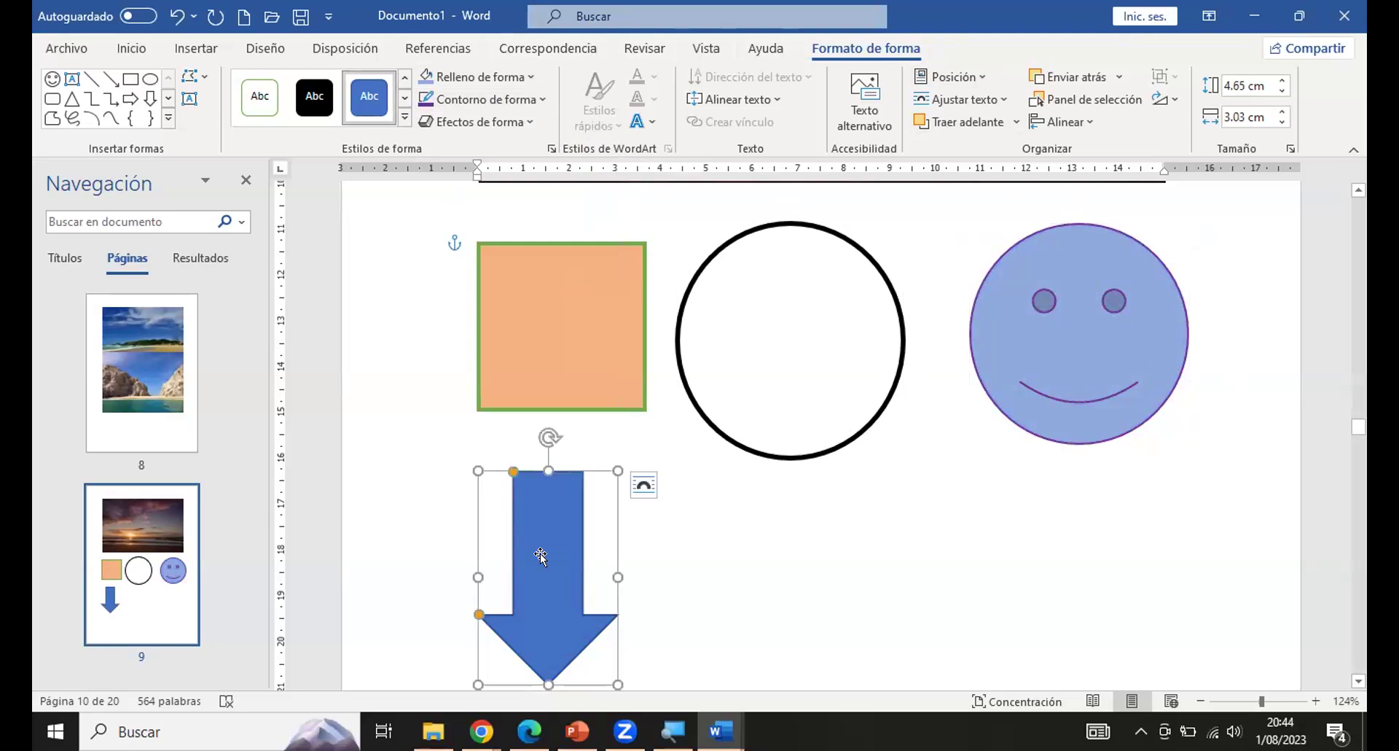
{"action": "left_click", "coordinate": [404, 113]}
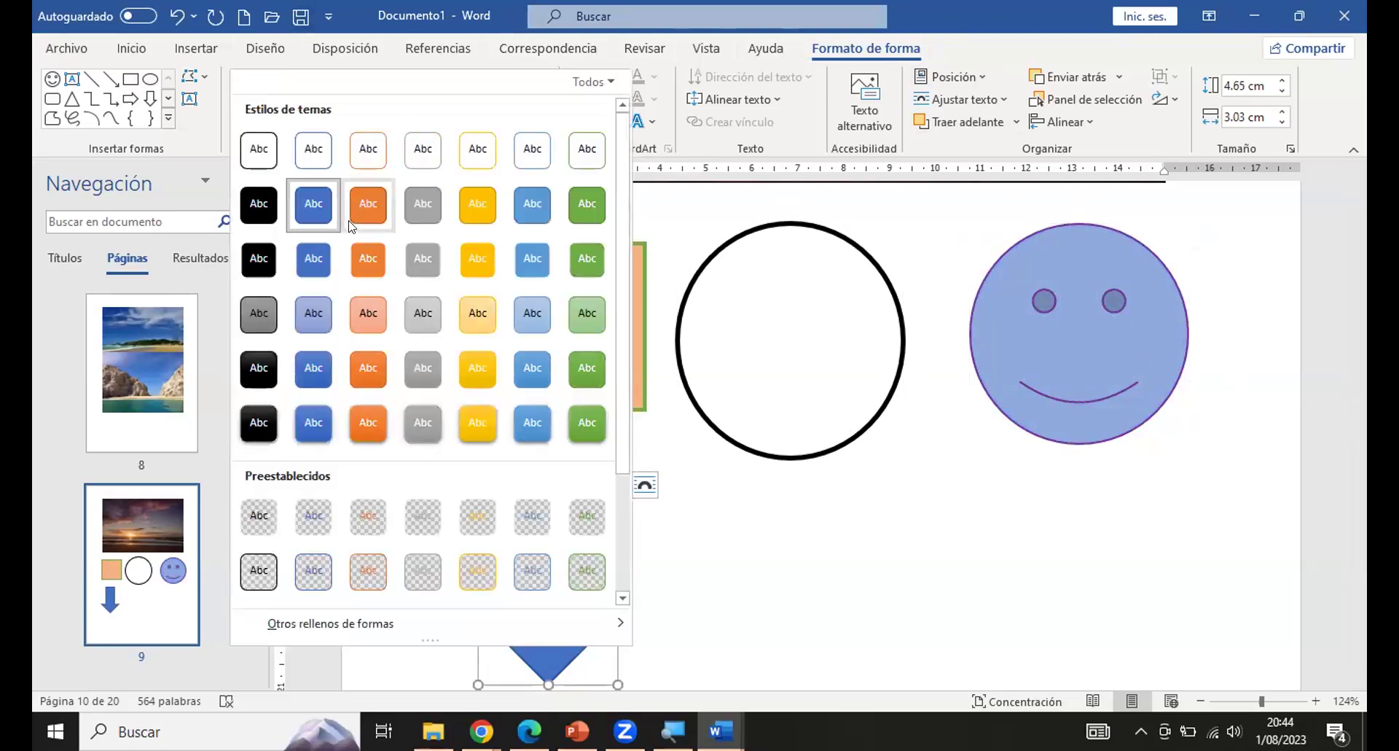
{"action": "left_click", "coordinate": [256, 373]}
{"action": "left_click_drag", "start_coordinate": [556, 516], "coordinate": [971, 499]}
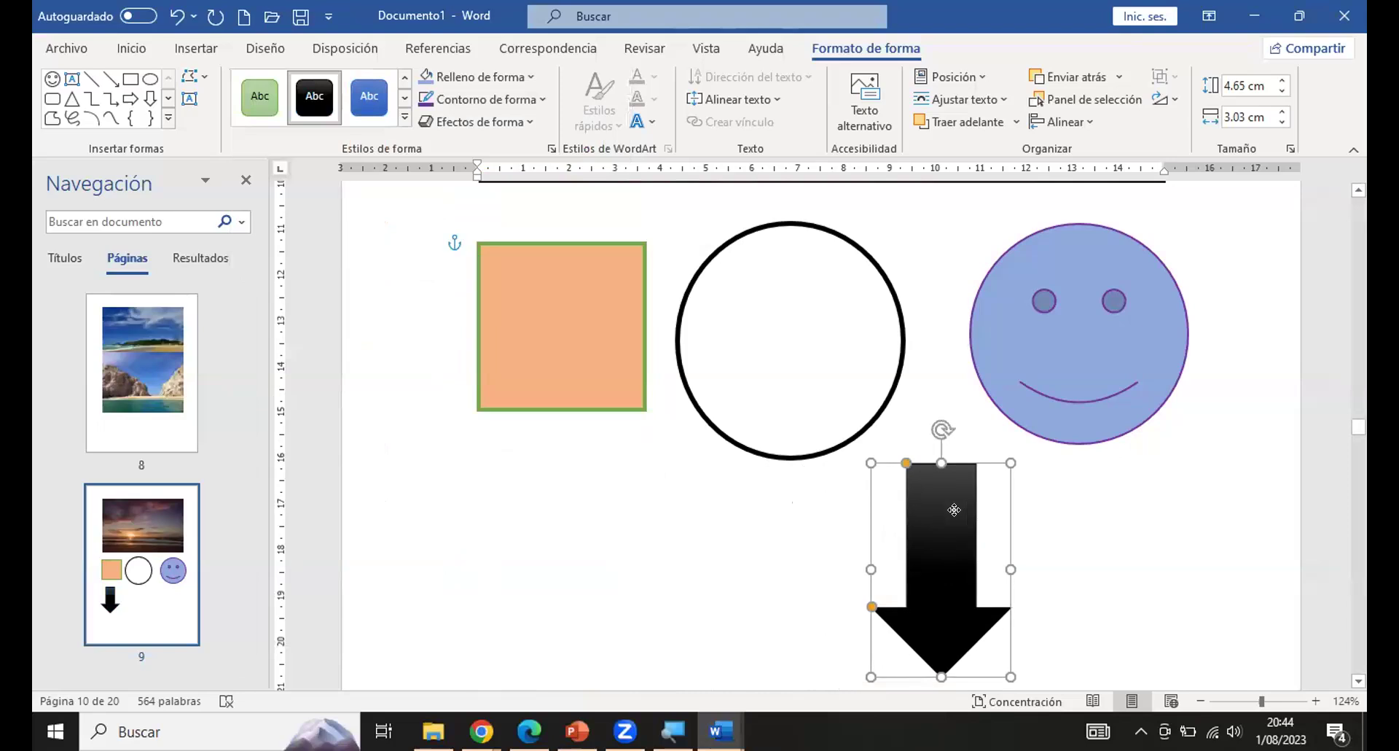
Change the arrow to the grey gradient theme style with a thin black outline.
{"action": "left_click", "coordinate": [403, 116]}
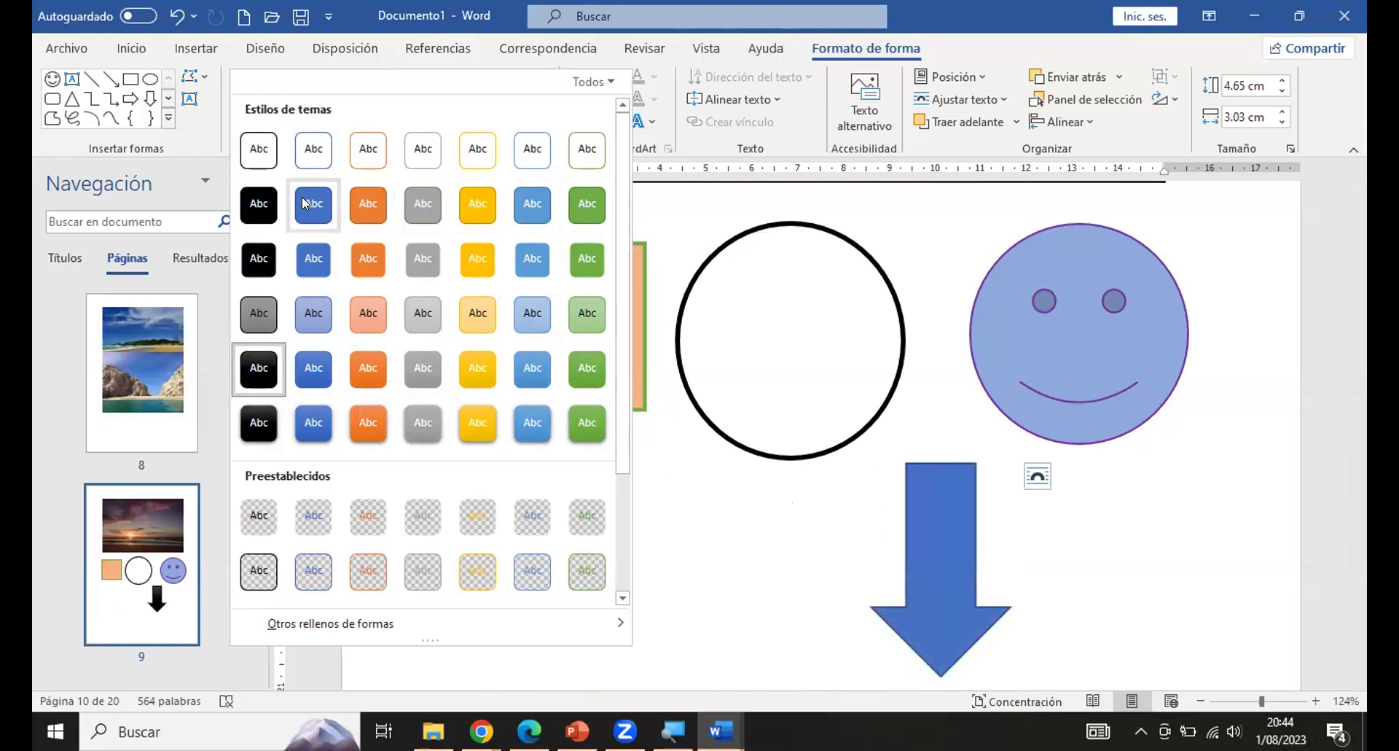
{"action": "left_click", "coordinate": [243, 313]}
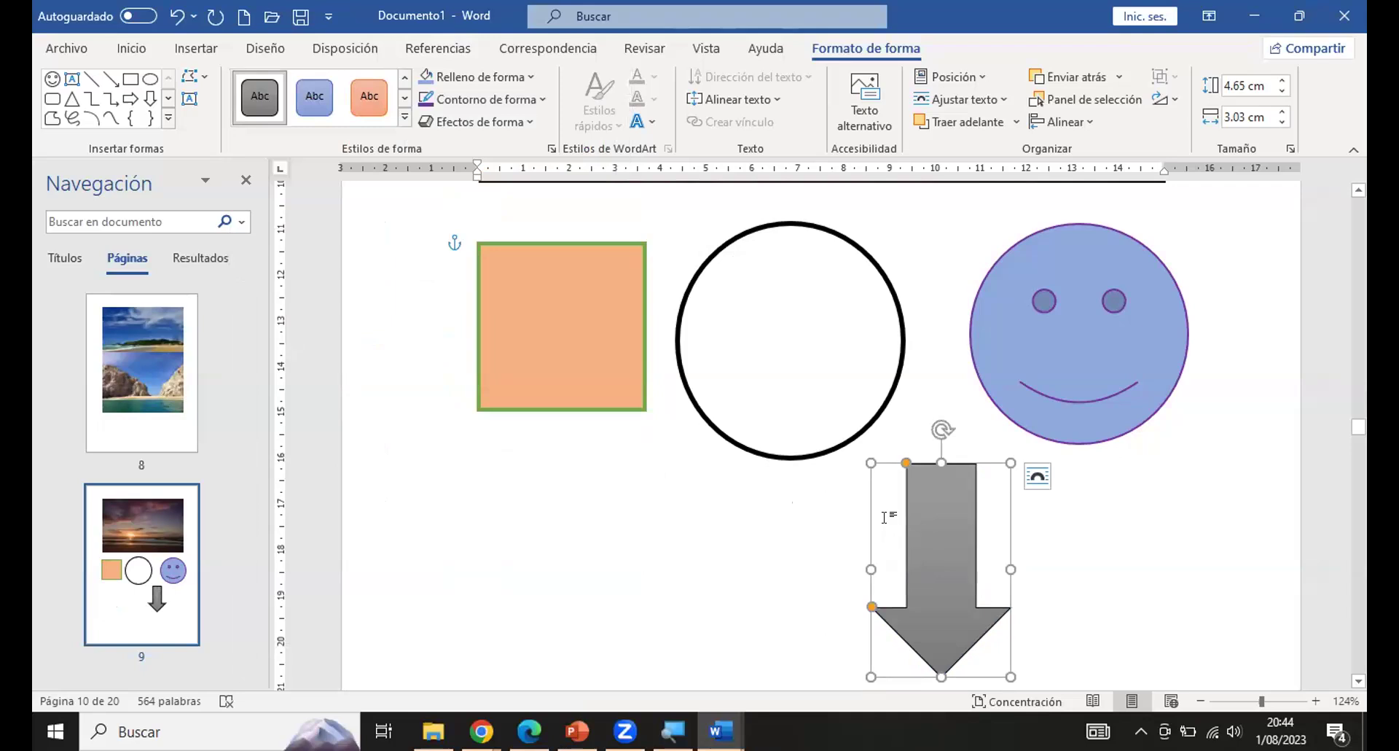
{"action": "left_click", "coordinate": [661, 562]}
Open the stock icon library for inserting an icon into the document.
{"action": "left_click", "coordinate": [196, 48]}
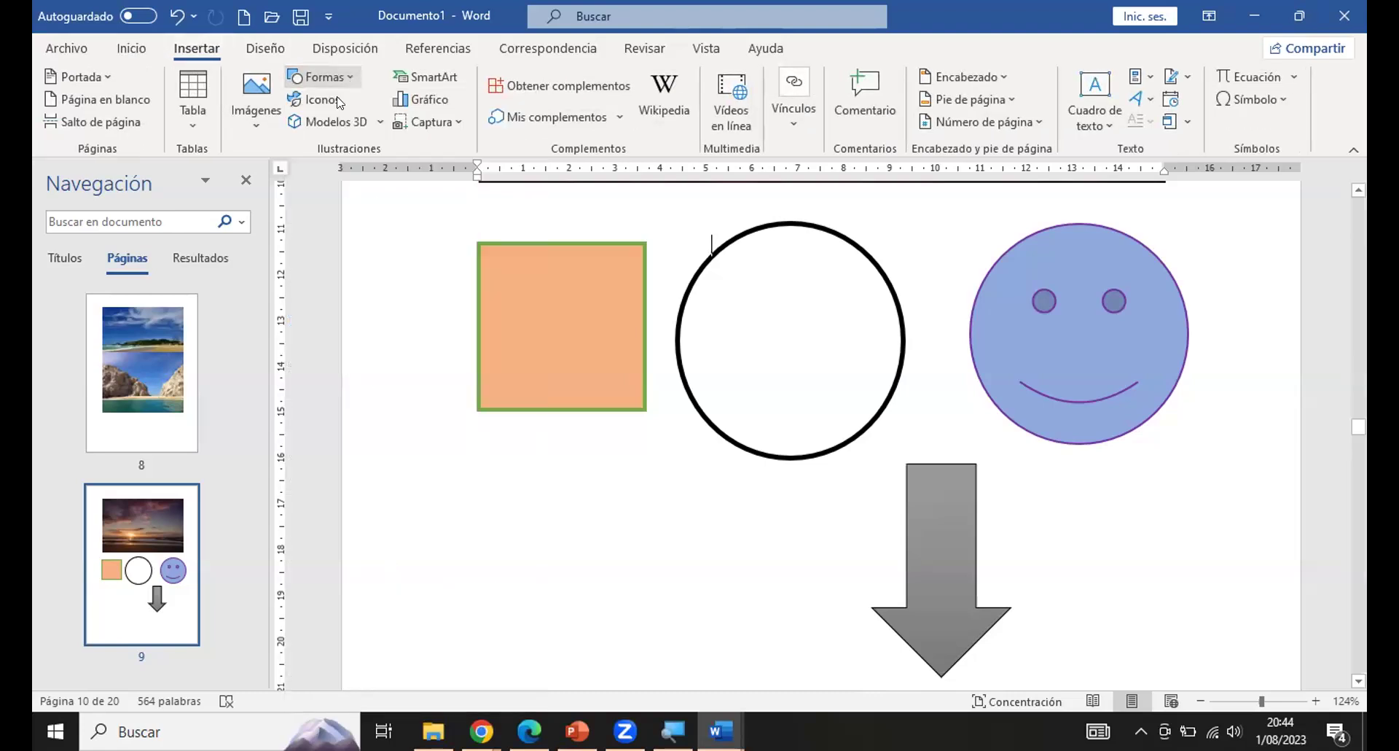
{"action": "left_click", "coordinate": [317, 107]}
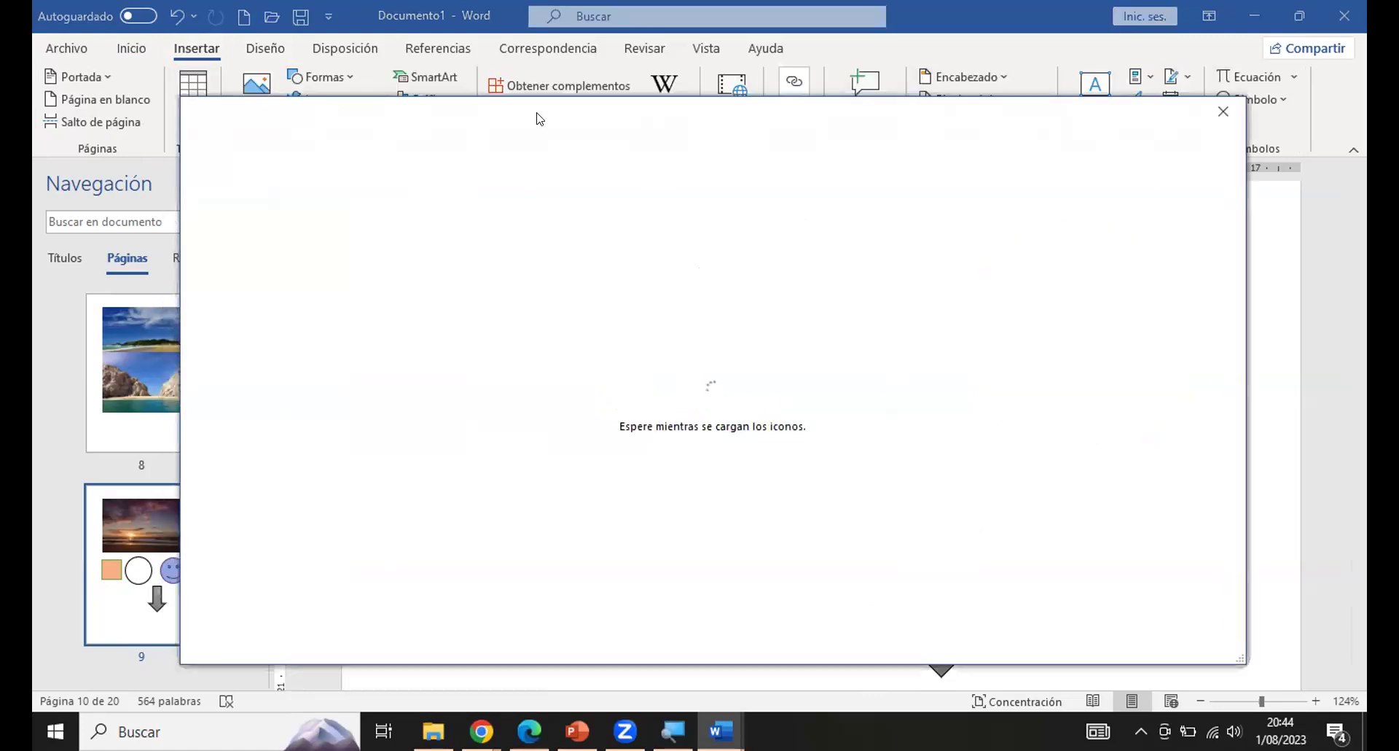
{"action": "left_click", "coordinate": [1223, 112]}
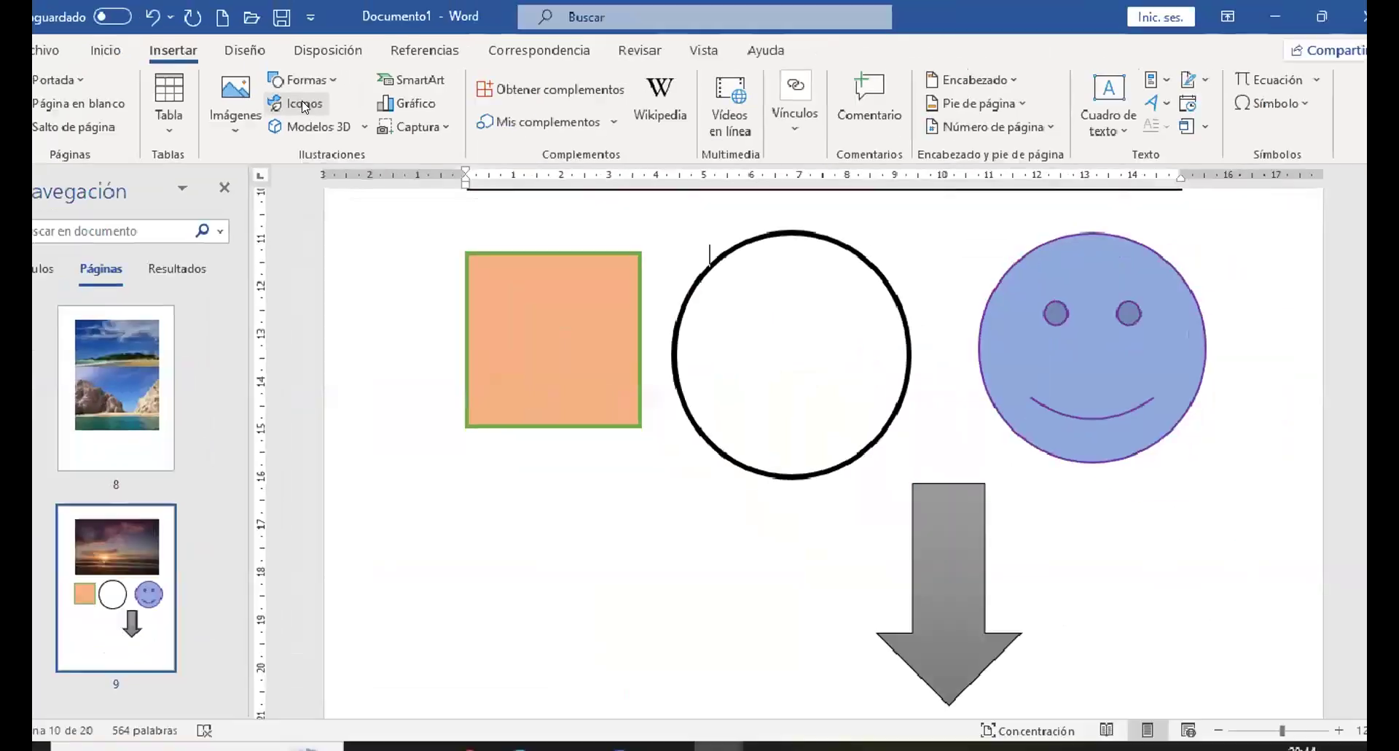
{"action": "left_click", "coordinate": [304, 107]}
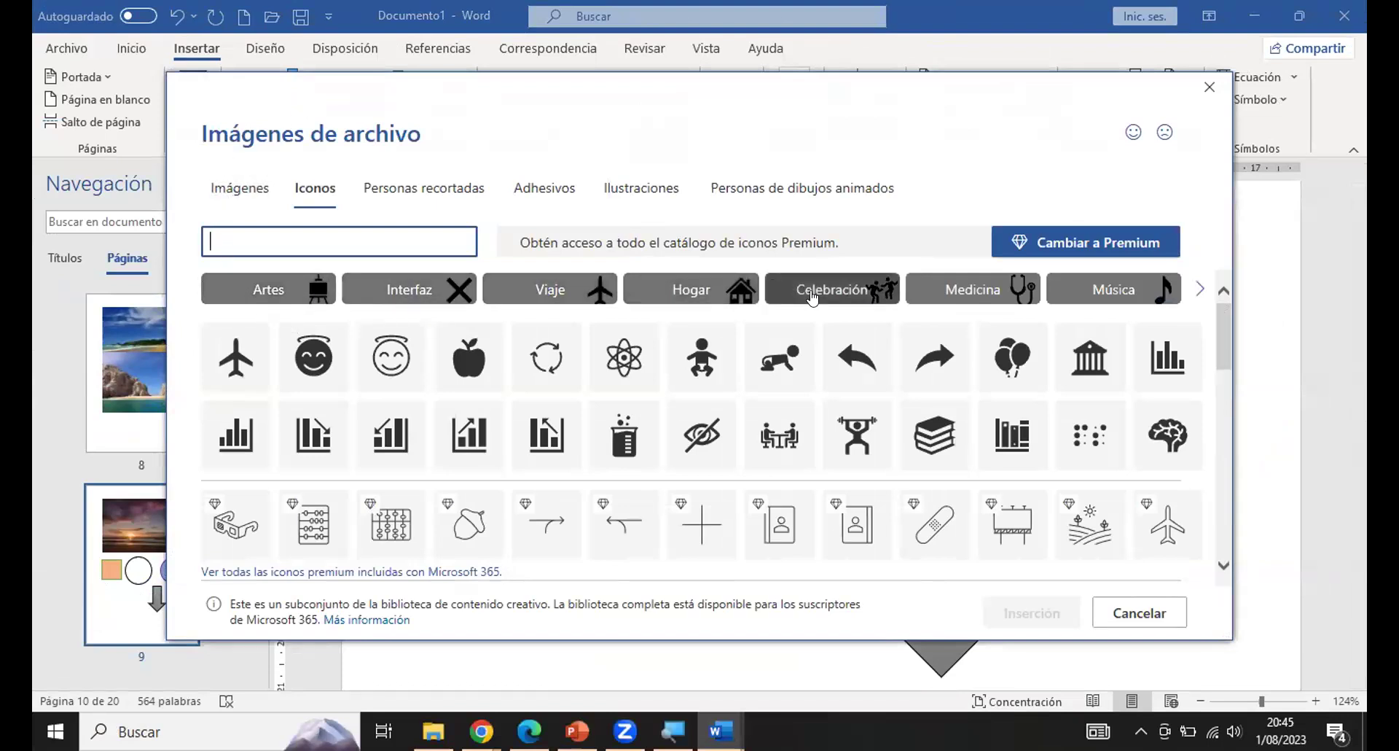
Look through the icon categories Música, Celebración, Hogar, Artes, Interfaz and Viaje.
{"action": "left_click", "coordinate": [1199, 292]}
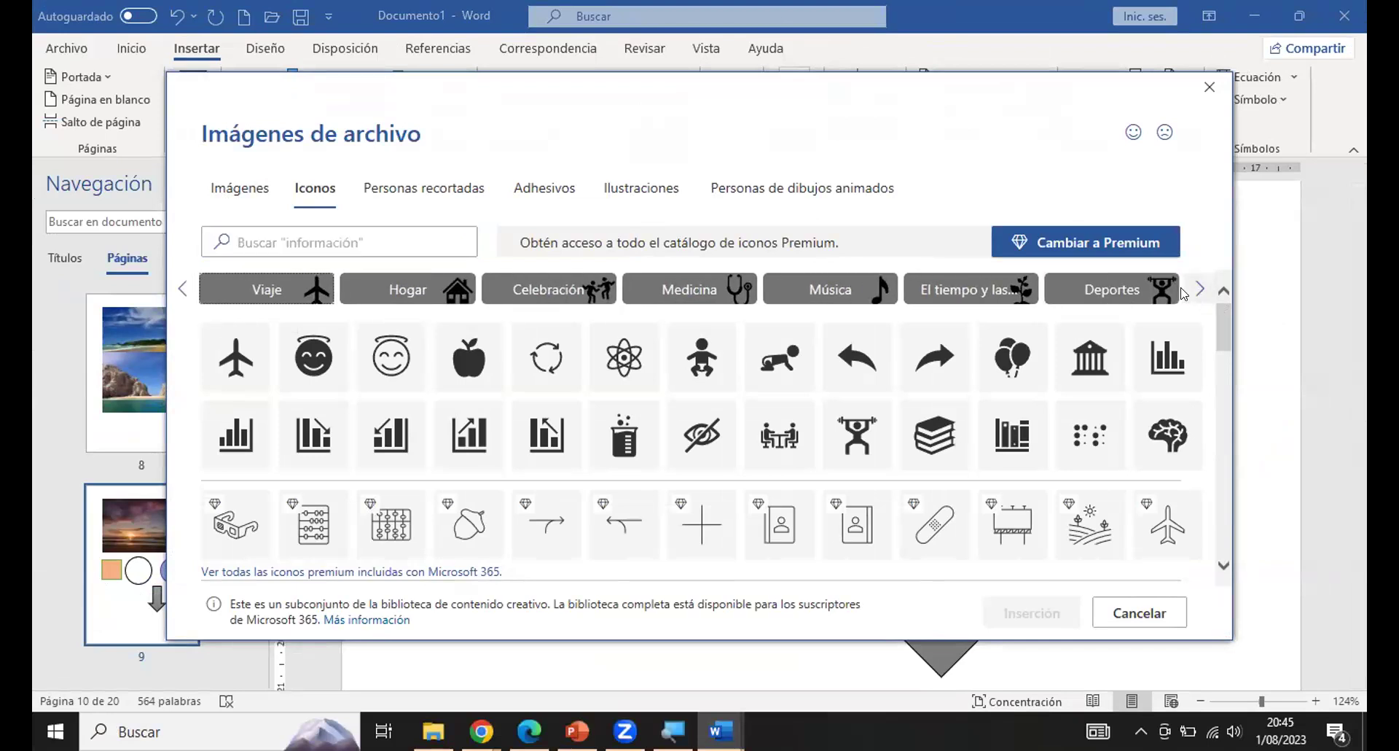
{"action": "left_click", "coordinate": [829, 290]}
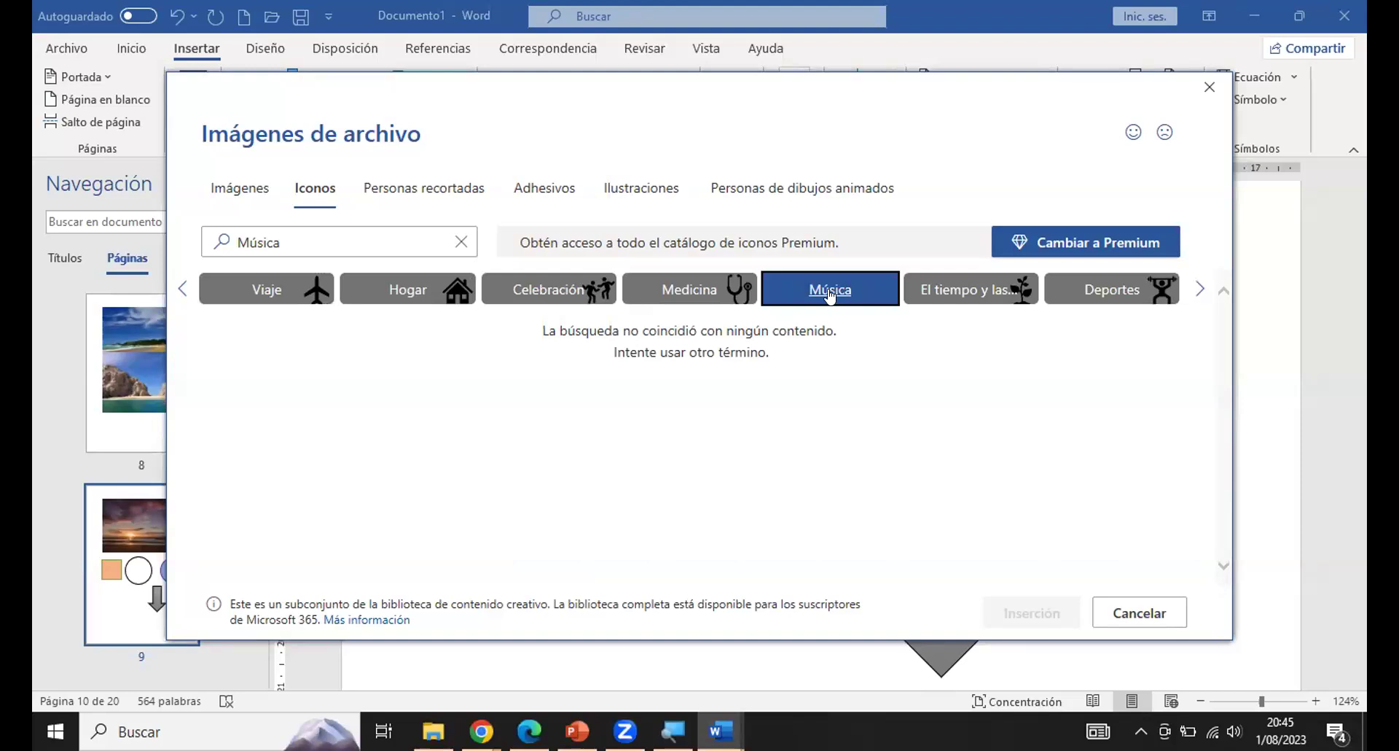
{"action": "left_click", "coordinate": [543, 291]}
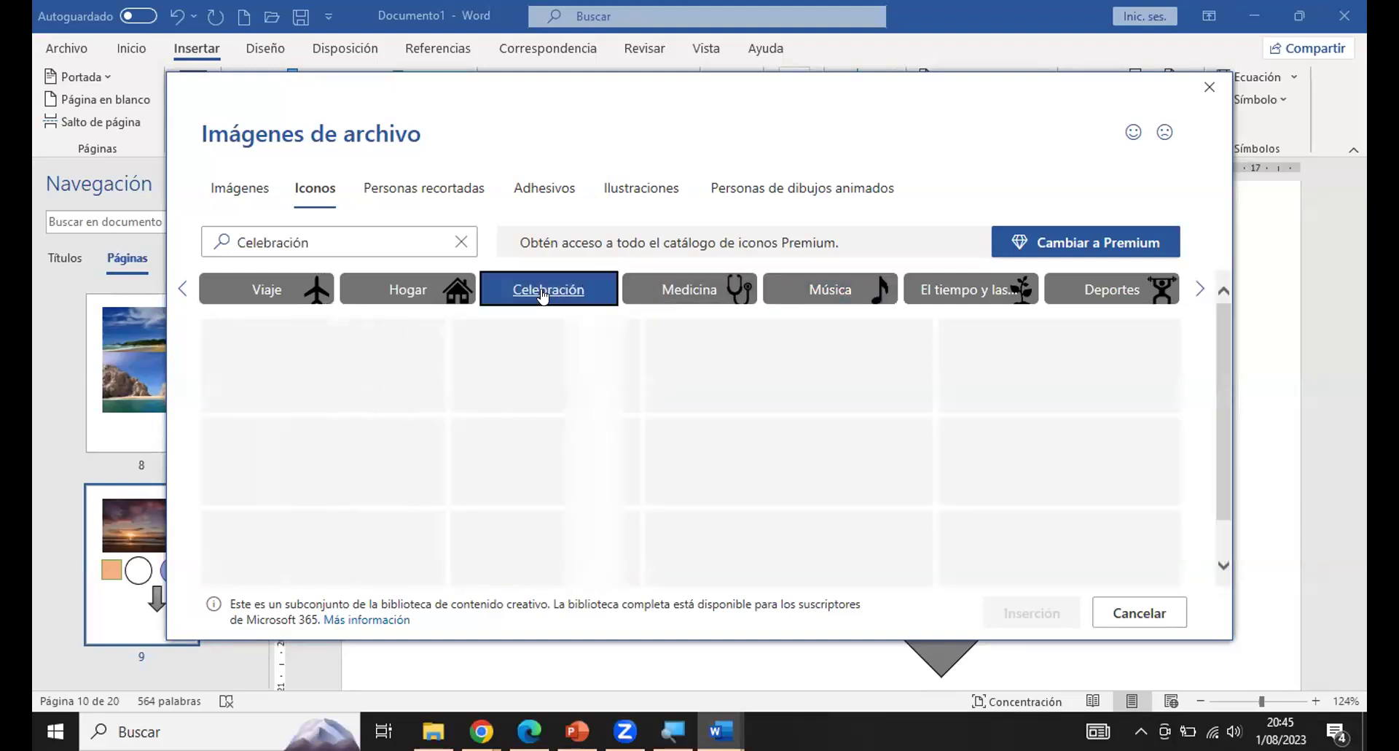
{"action": "left_click", "coordinate": [416, 291]}
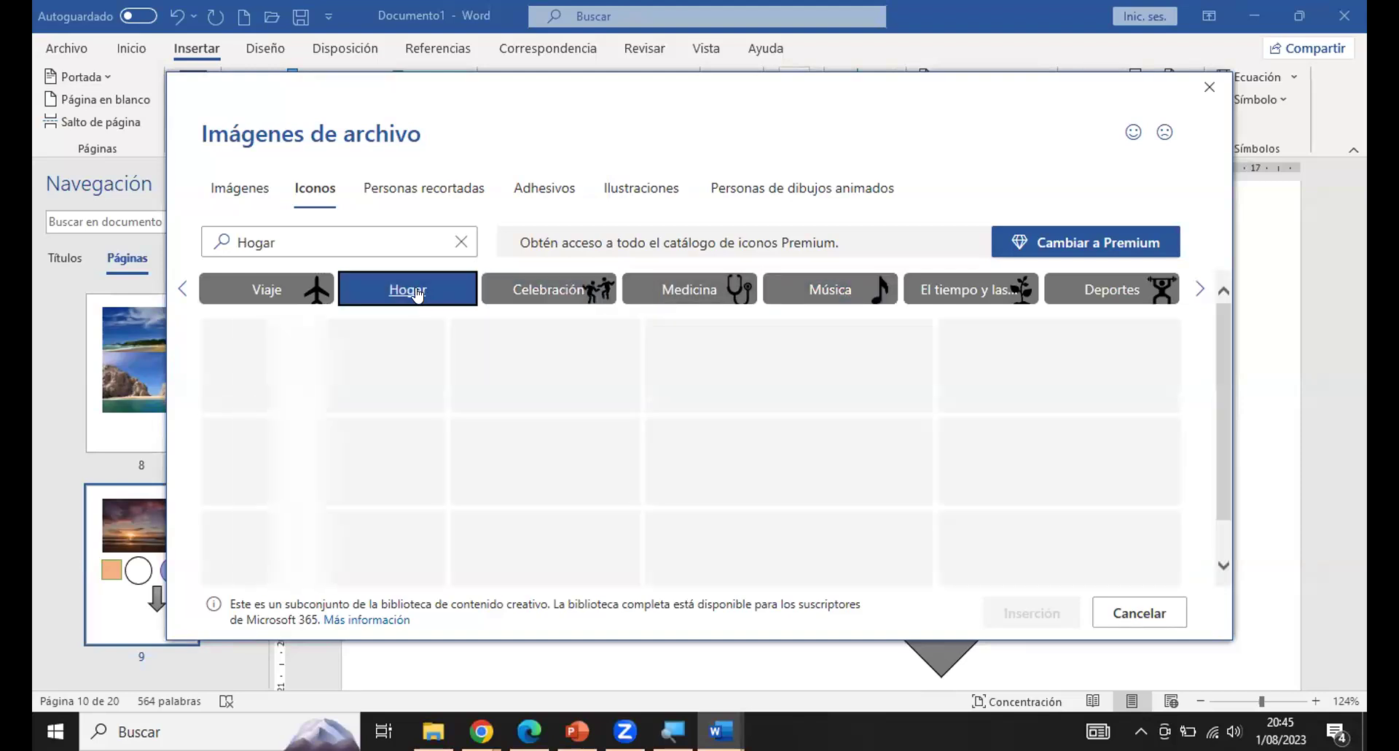
{"action": "left_click", "coordinate": [180, 291]}
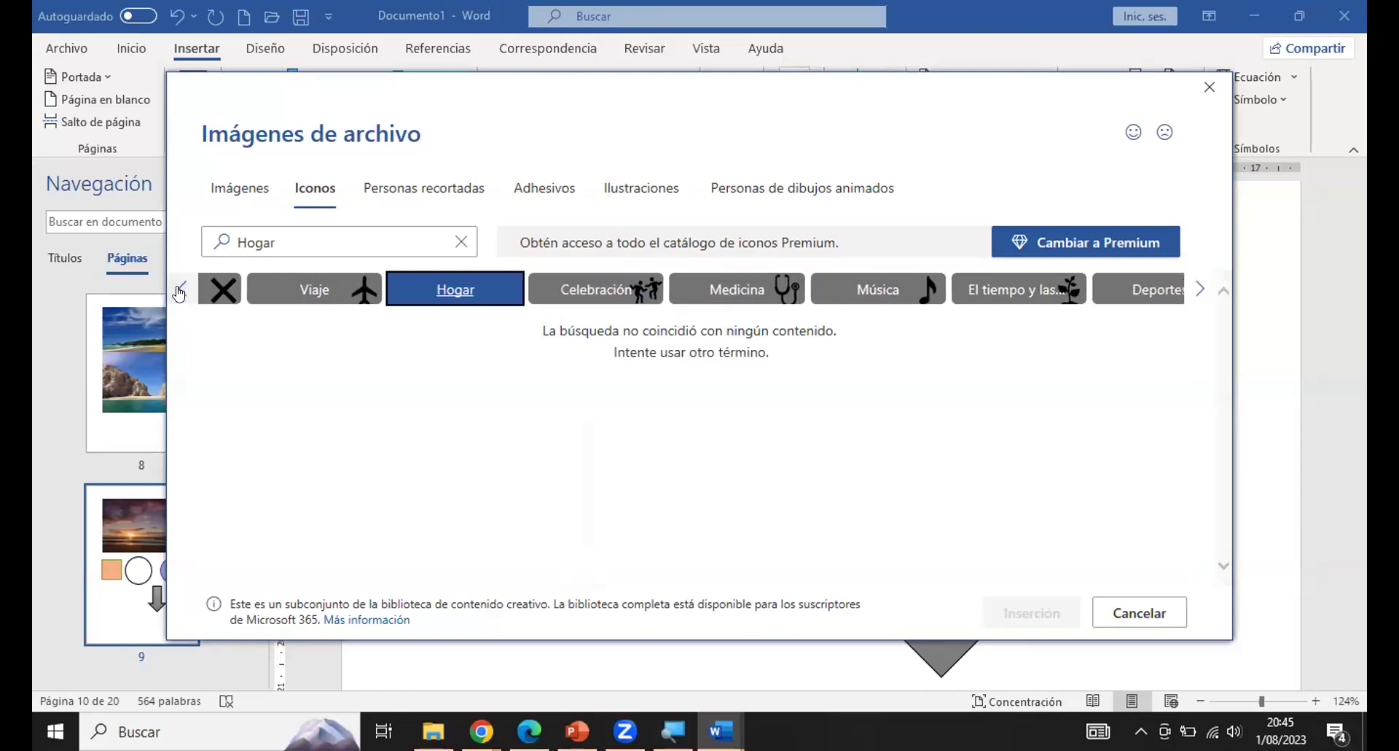
{"action": "left_click", "coordinate": [257, 293]}
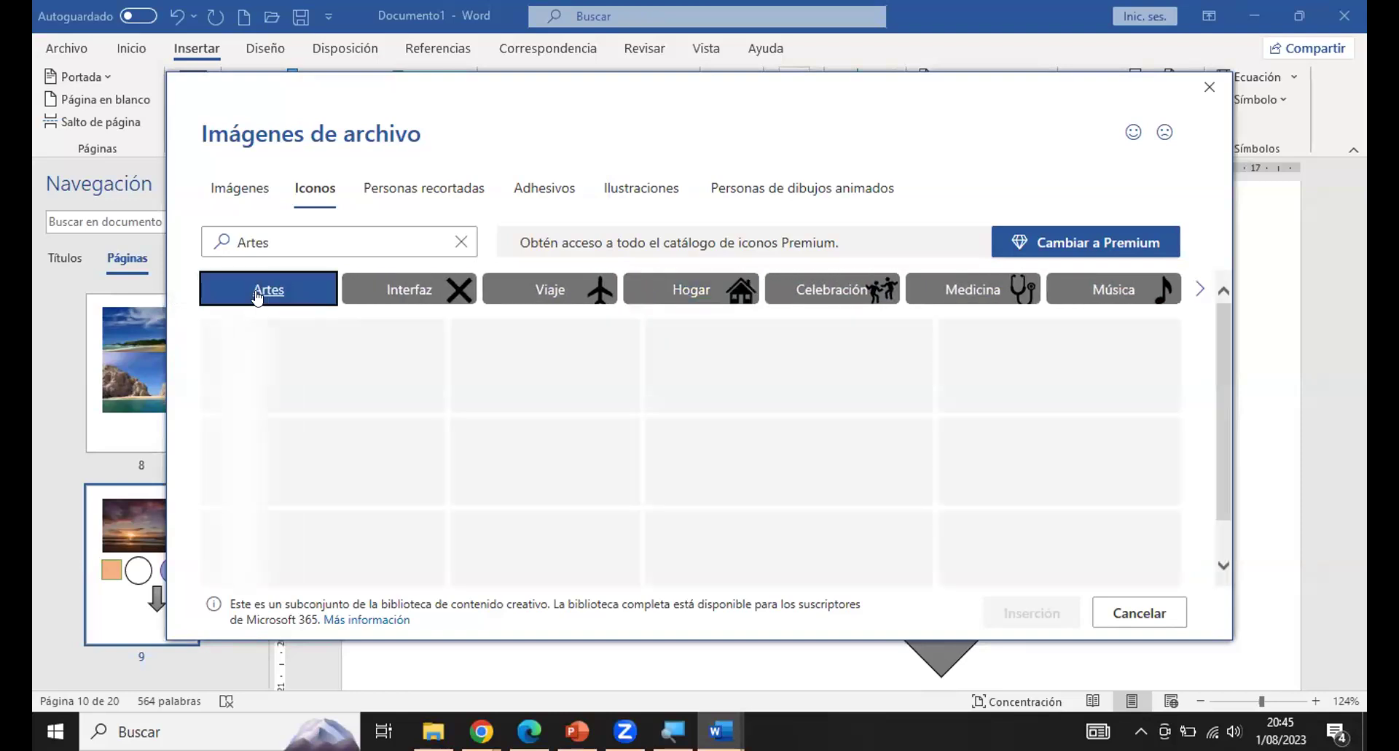
{"action": "left_click", "coordinate": [383, 291]}
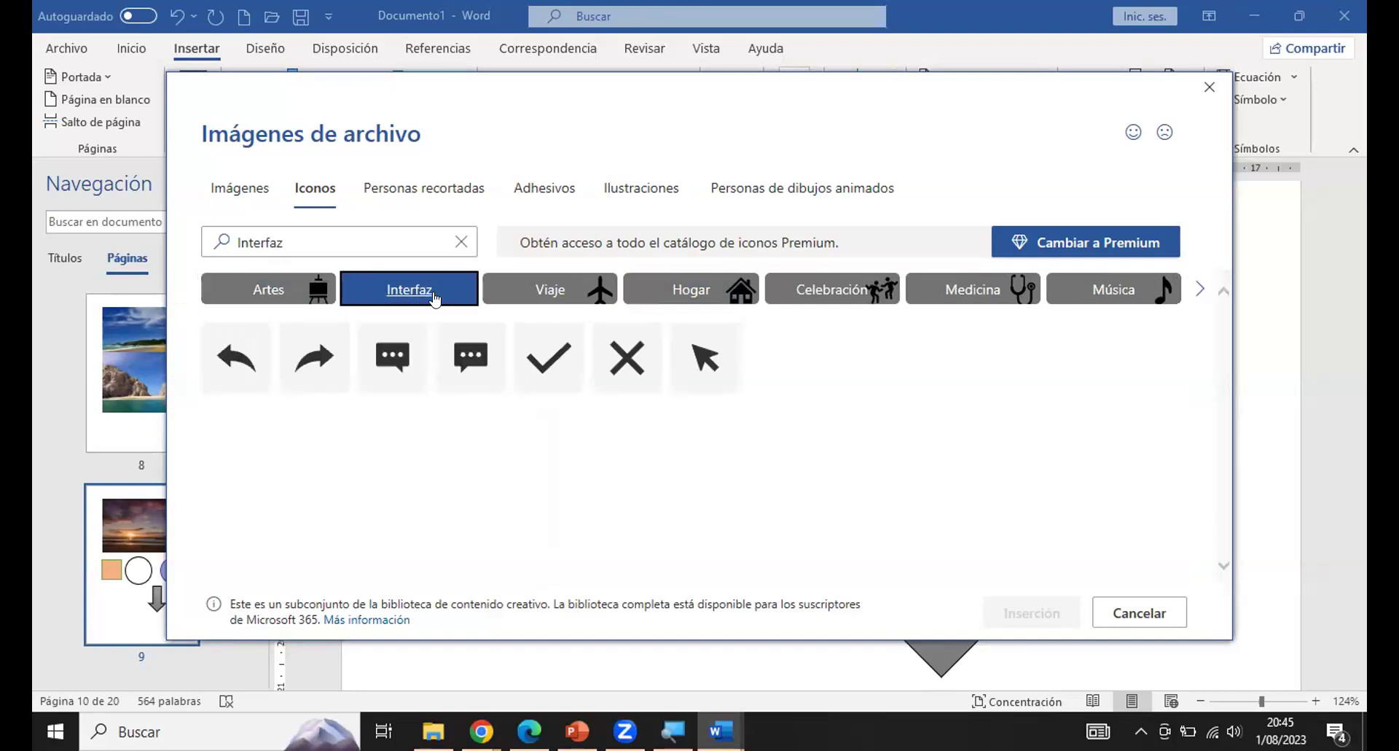
{"action": "left_click", "coordinate": [529, 292]}
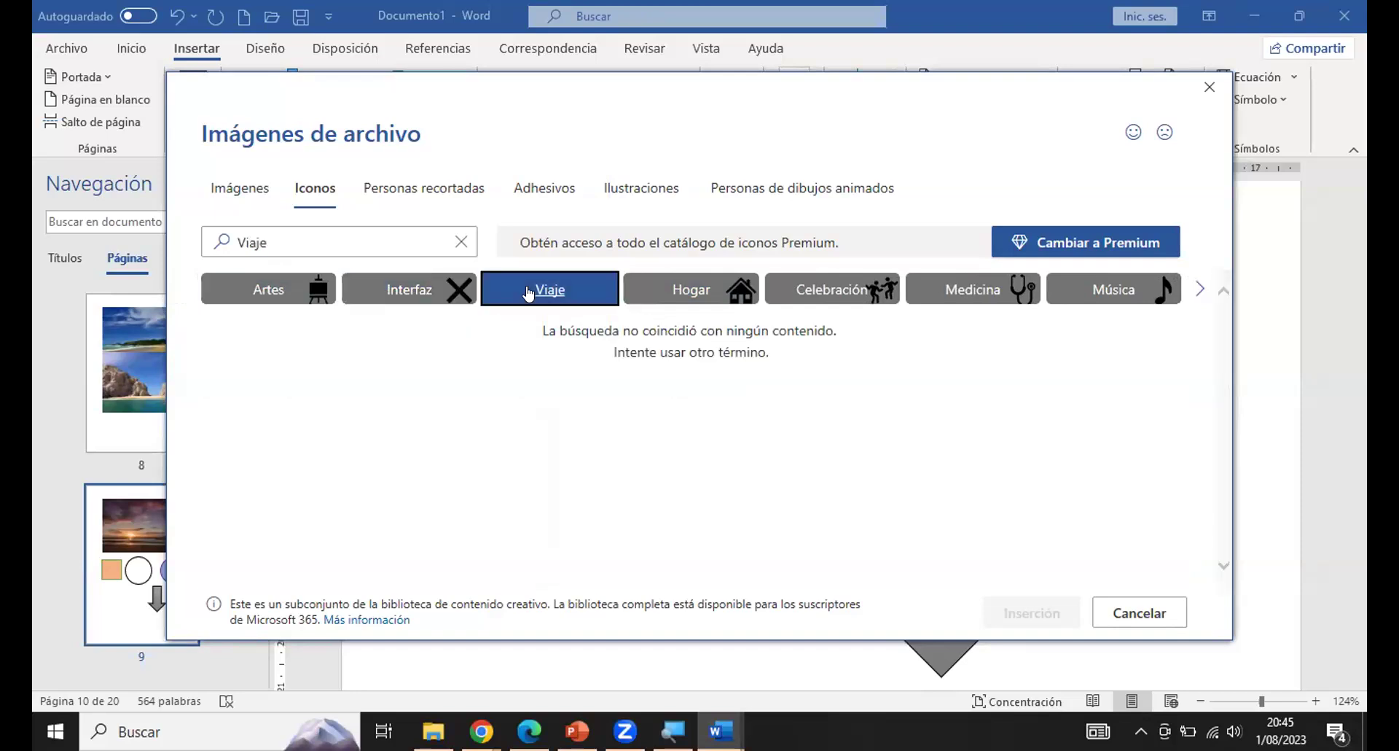
{"action": "left_click", "coordinate": [681, 291]}
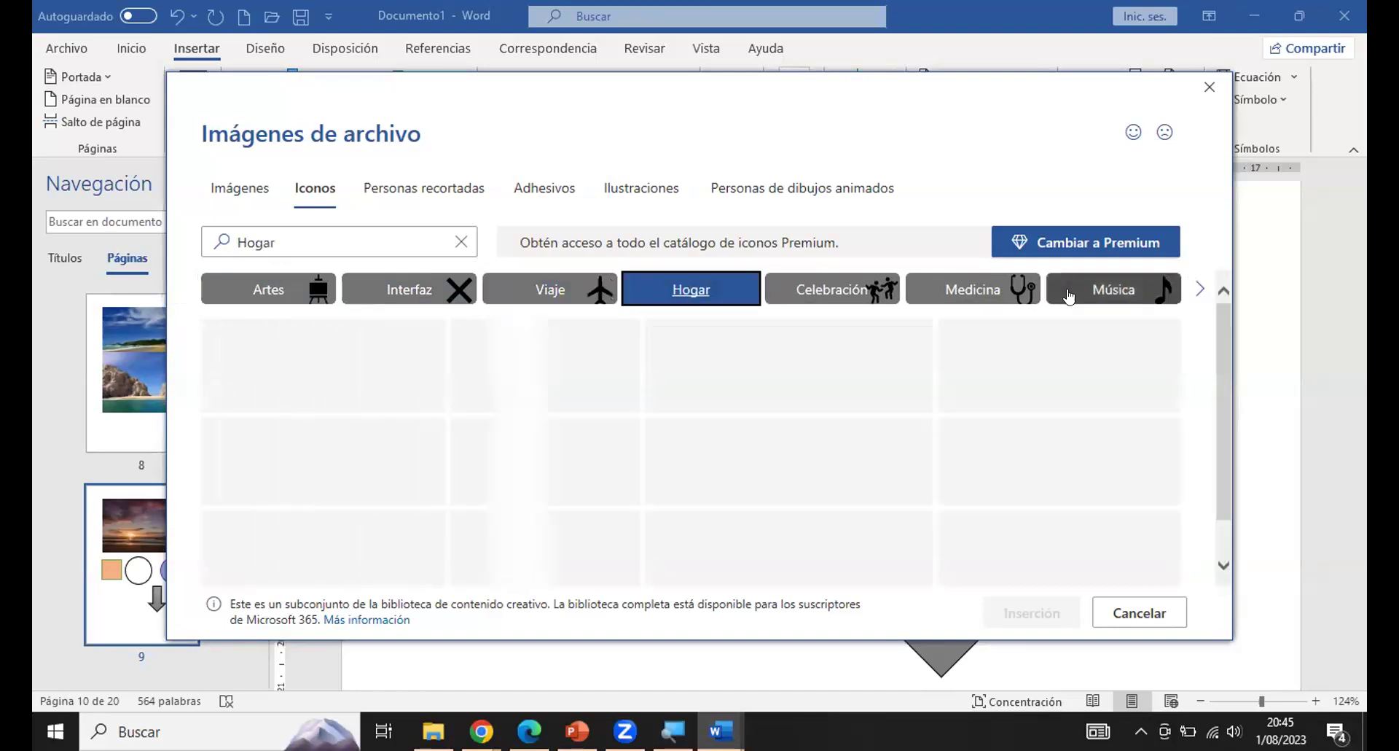
Look through more icon categories, including Análisis, Seguridad y justicia, Deportes, Partes del cuerpo, Bichos, Naturaleza y exteriores, Vehículos, Accesibilidad and Proceso.
{"action": "left_click", "coordinate": [1200, 289]}
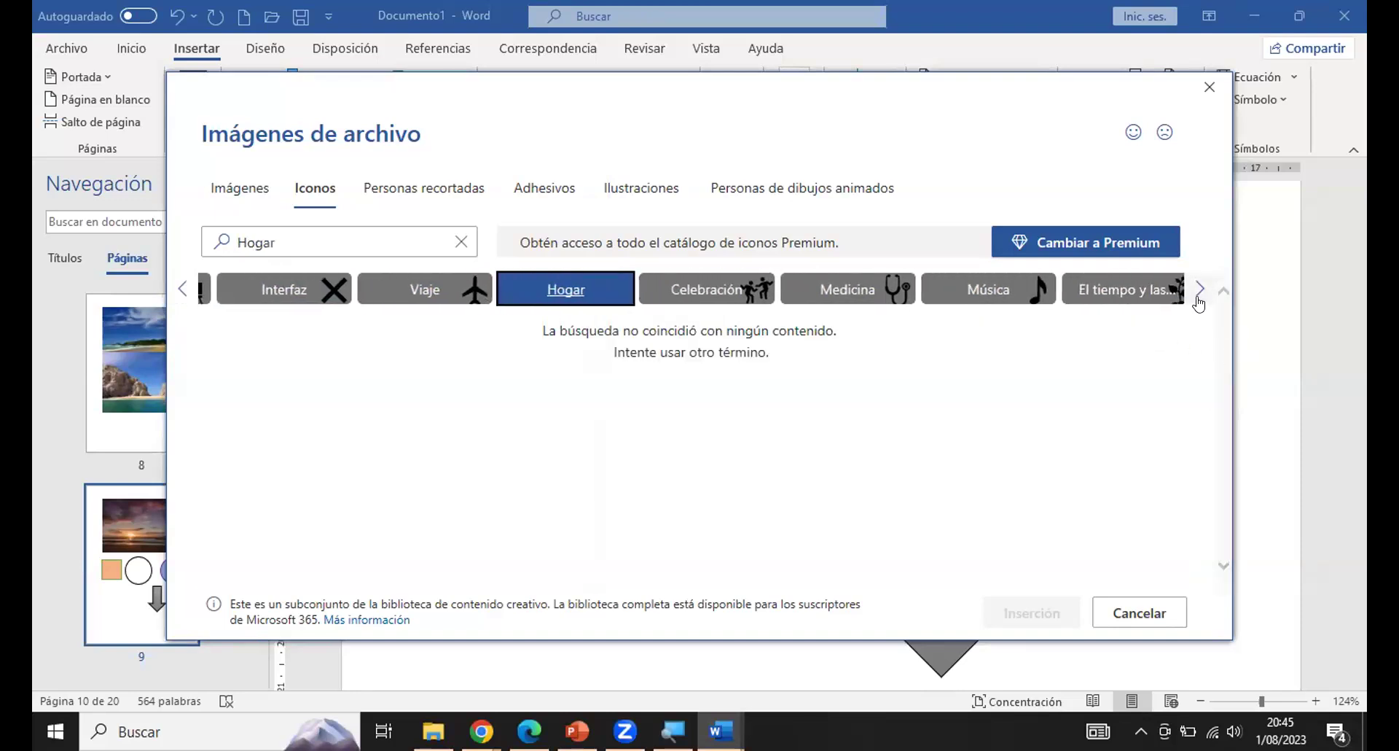
{"action": "left_click", "coordinate": [932, 291]}
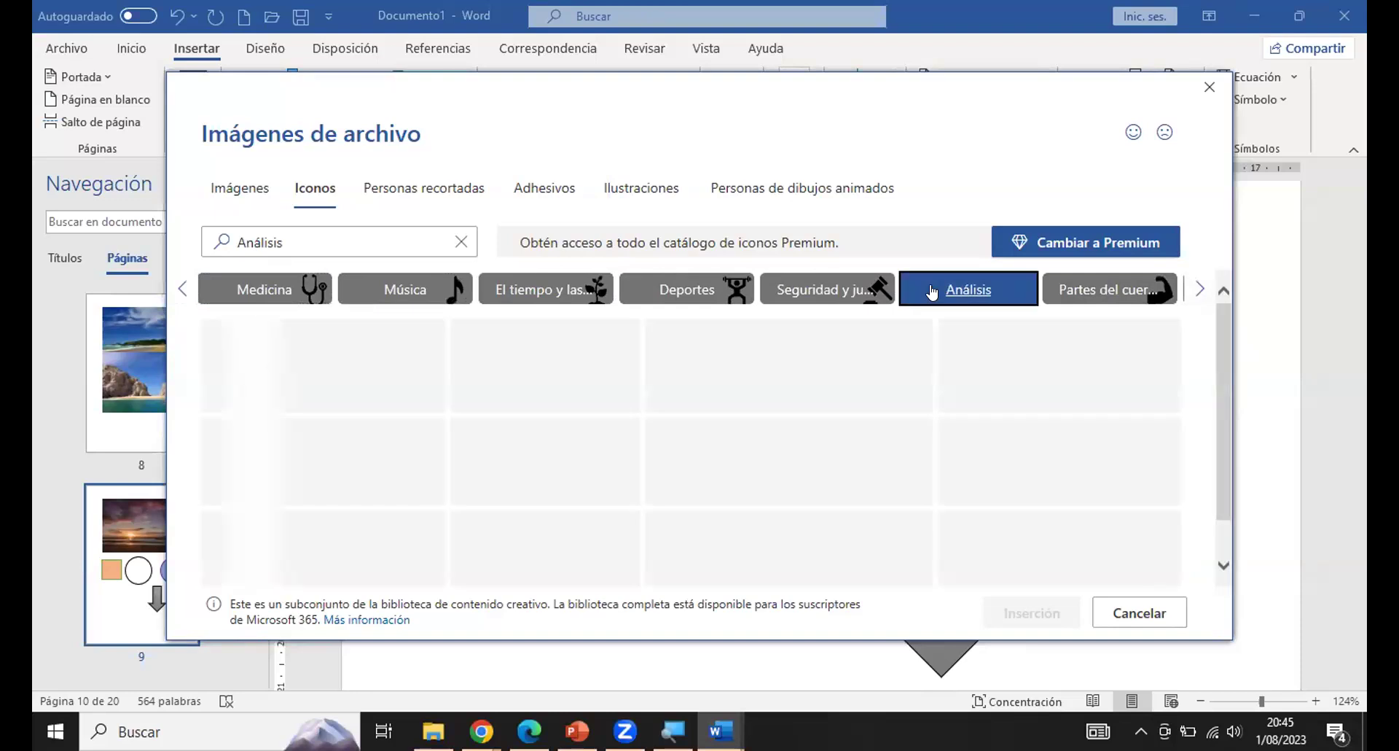
{"action": "left_click", "coordinate": [856, 293]}
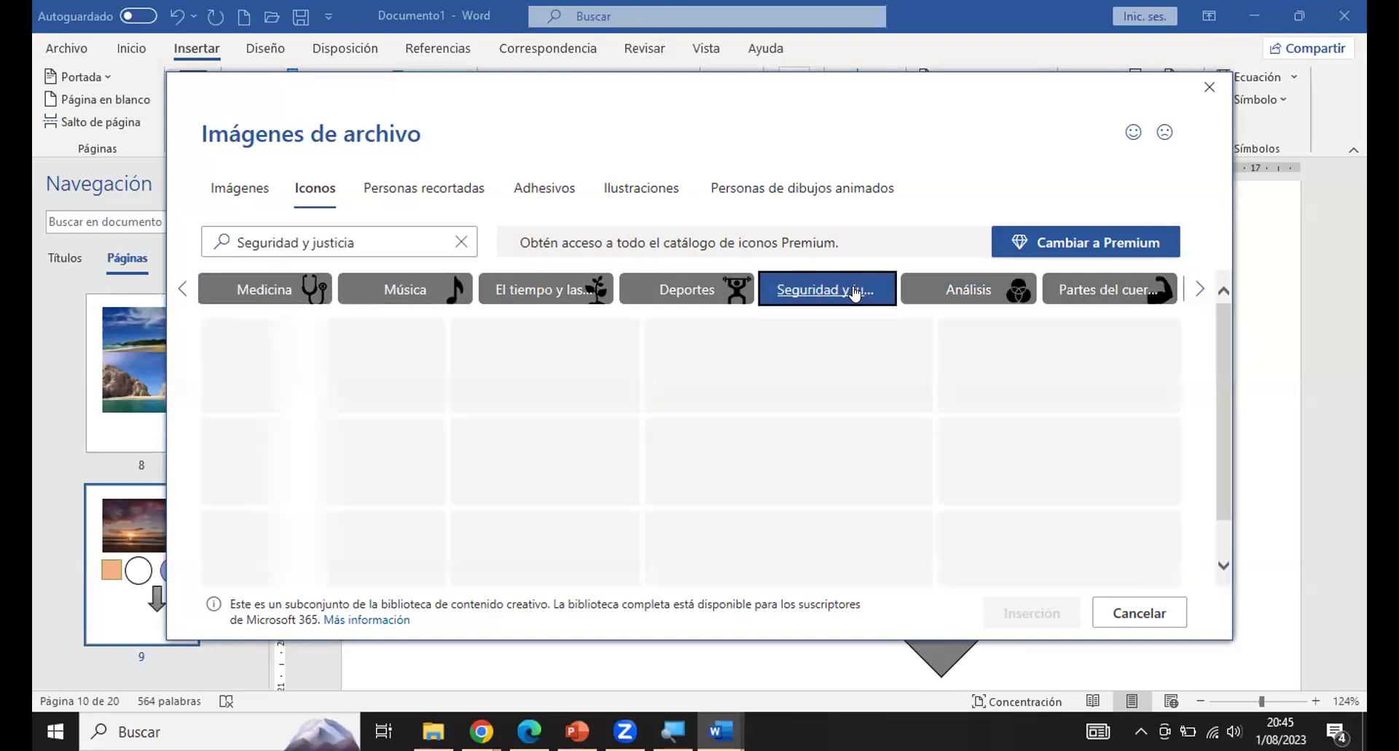
{"action": "left_click", "coordinate": [692, 290]}
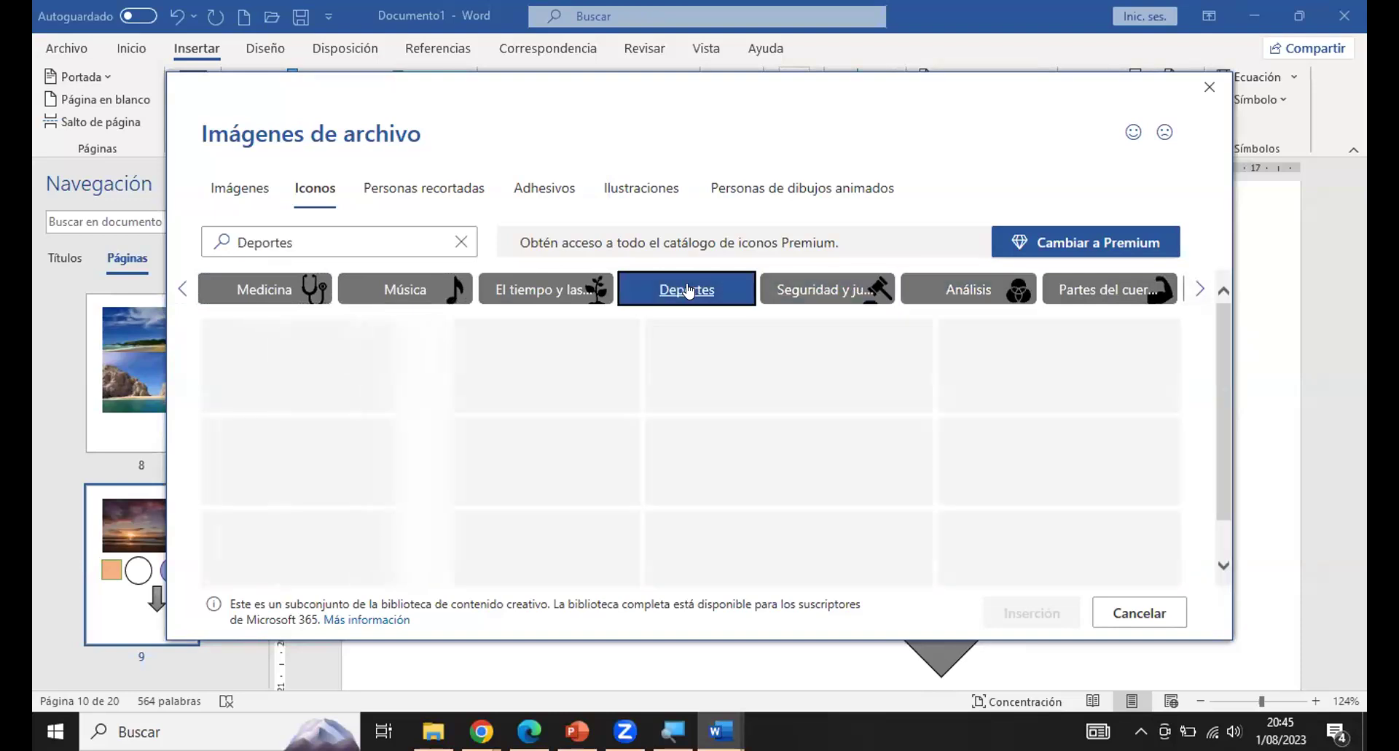
{"action": "left_click", "coordinate": [1165, 290]}
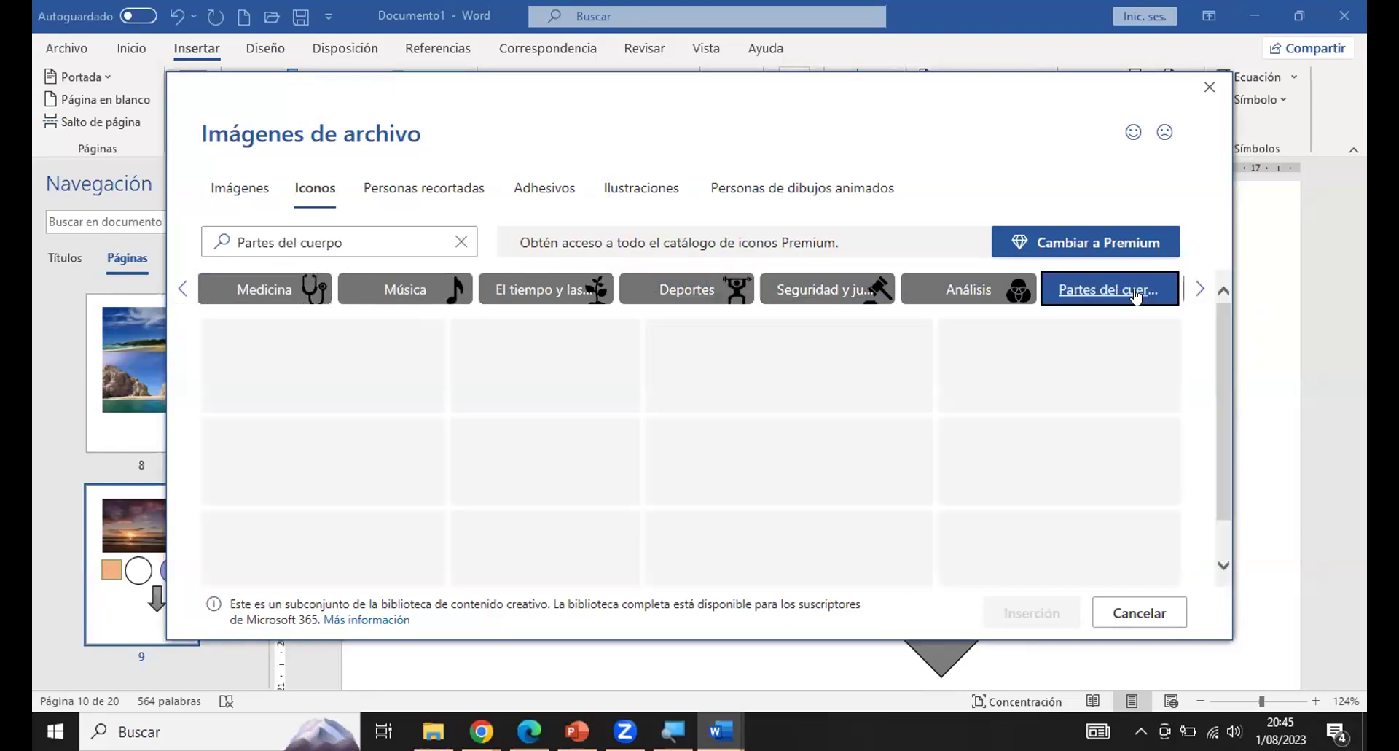
{"action": "left_click", "coordinate": [1200, 290]}
{"action": "left_click", "coordinate": [856, 284]}
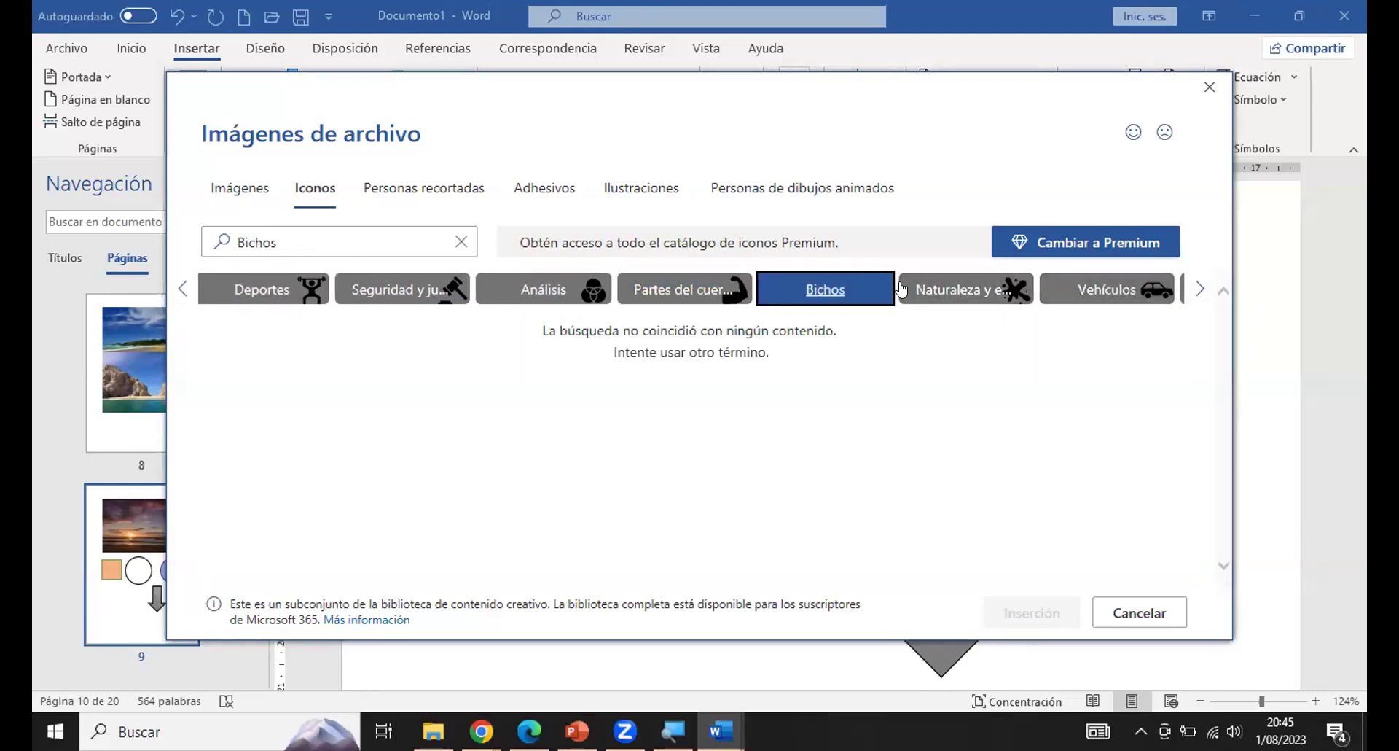
{"action": "left_click", "coordinate": [948, 290]}
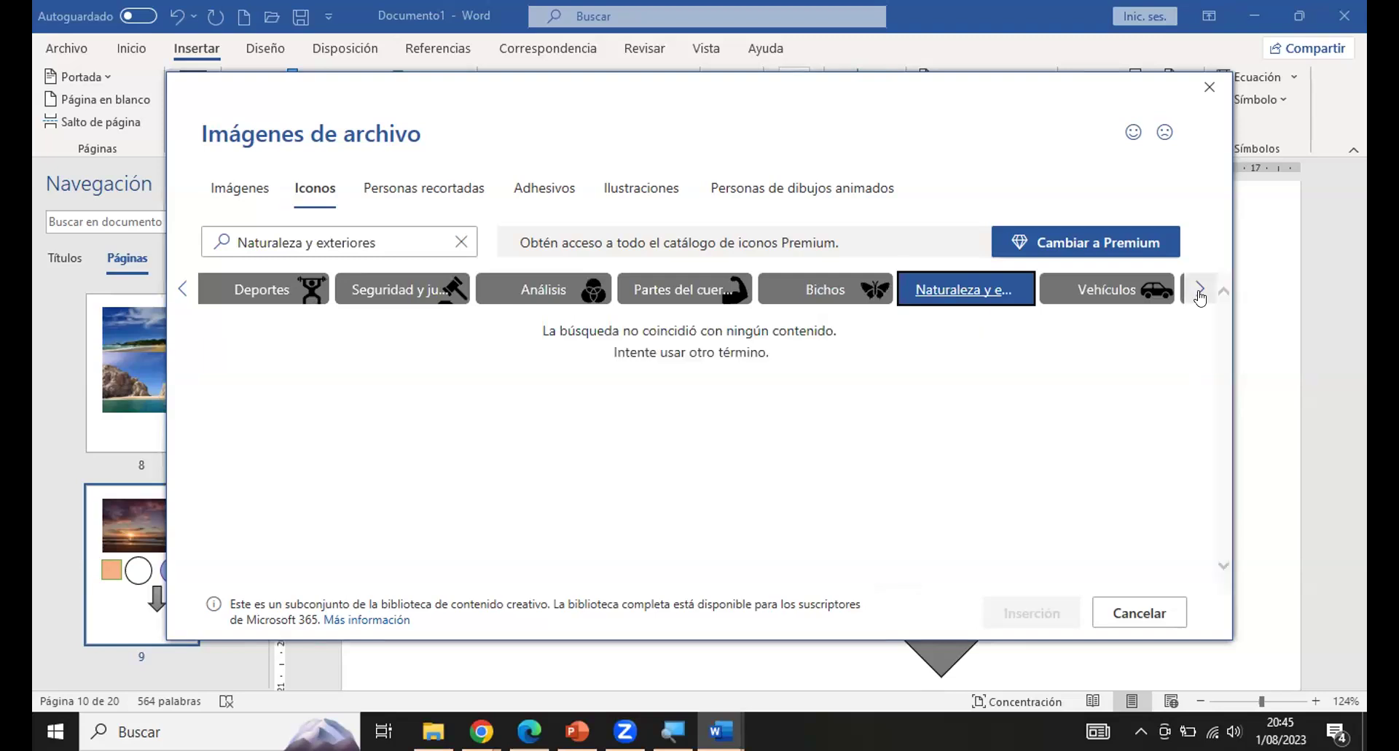
{"action": "left_click", "coordinate": [1200, 289]}
{"action": "left_click", "coordinate": [683, 306]}
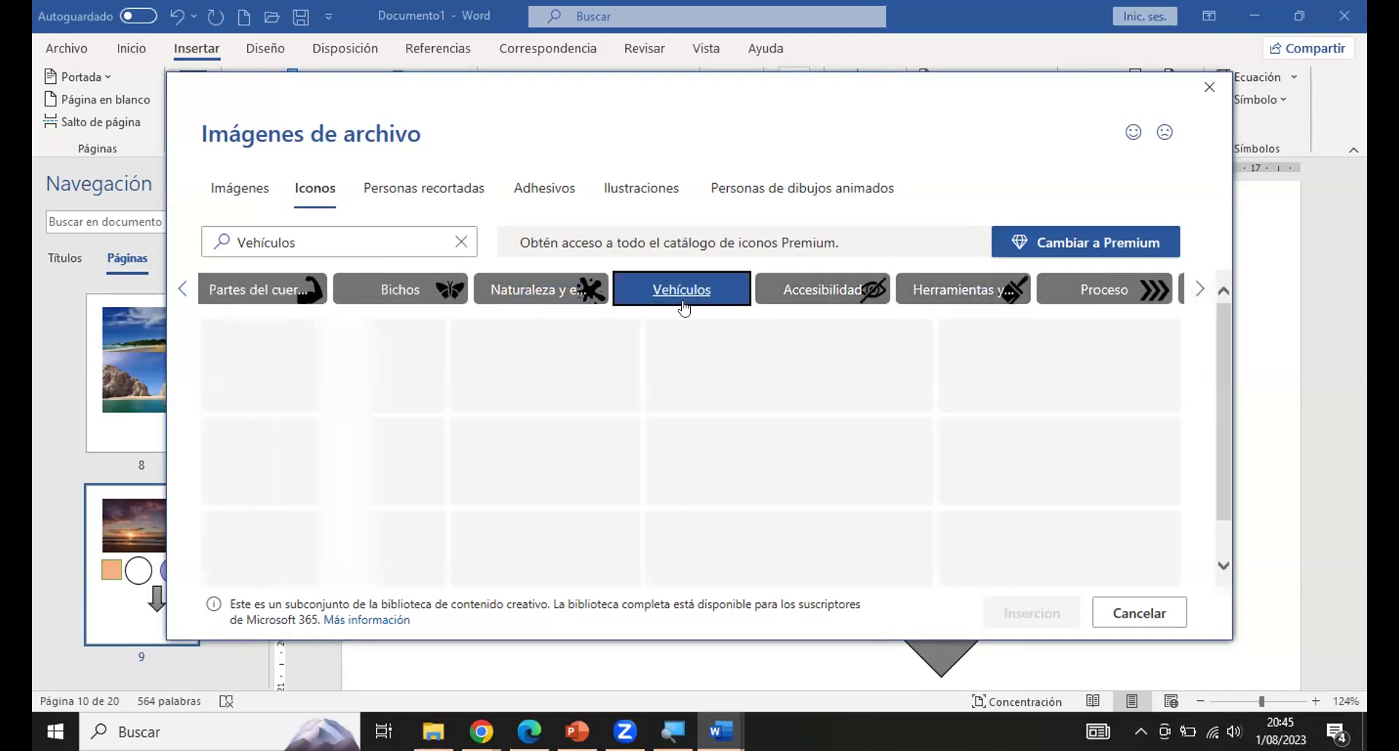
{"action": "left_click", "coordinate": [839, 306]}
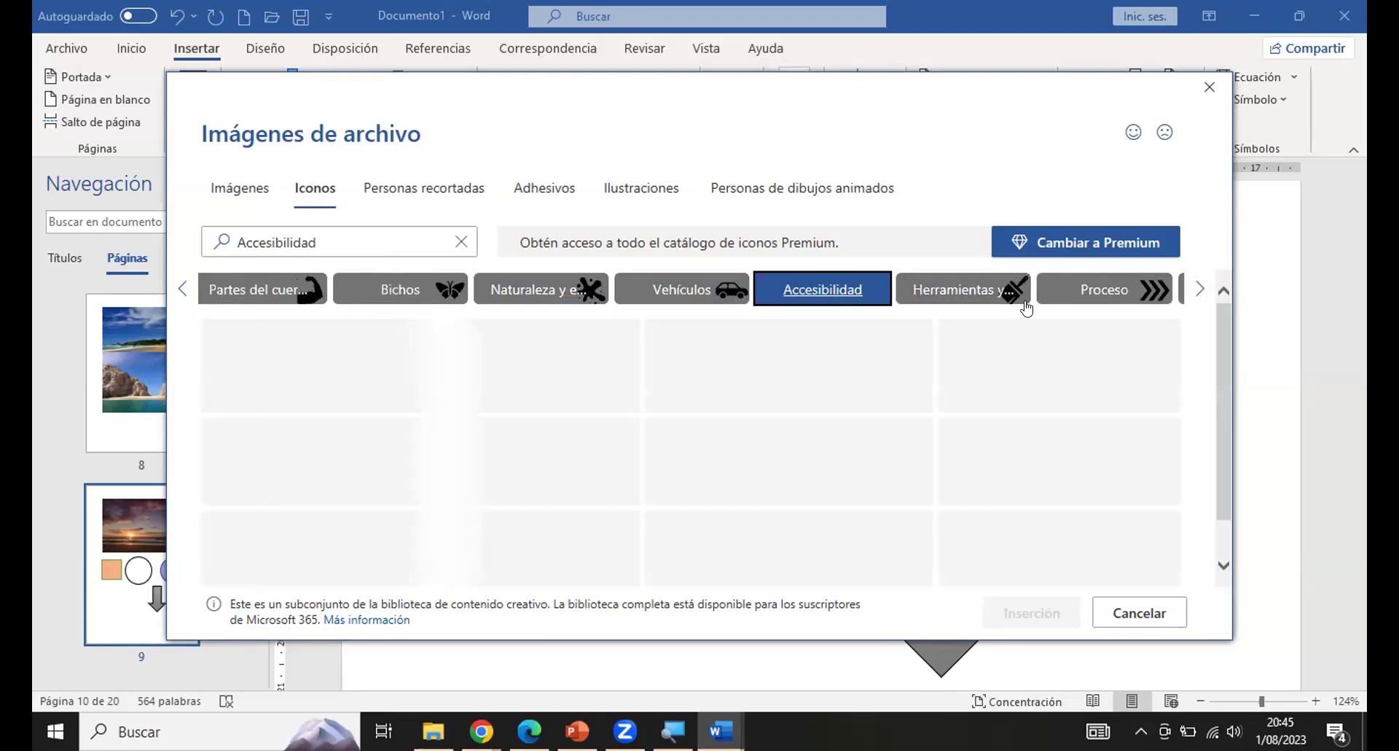
{"action": "left_click", "coordinate": [1109, 291]}
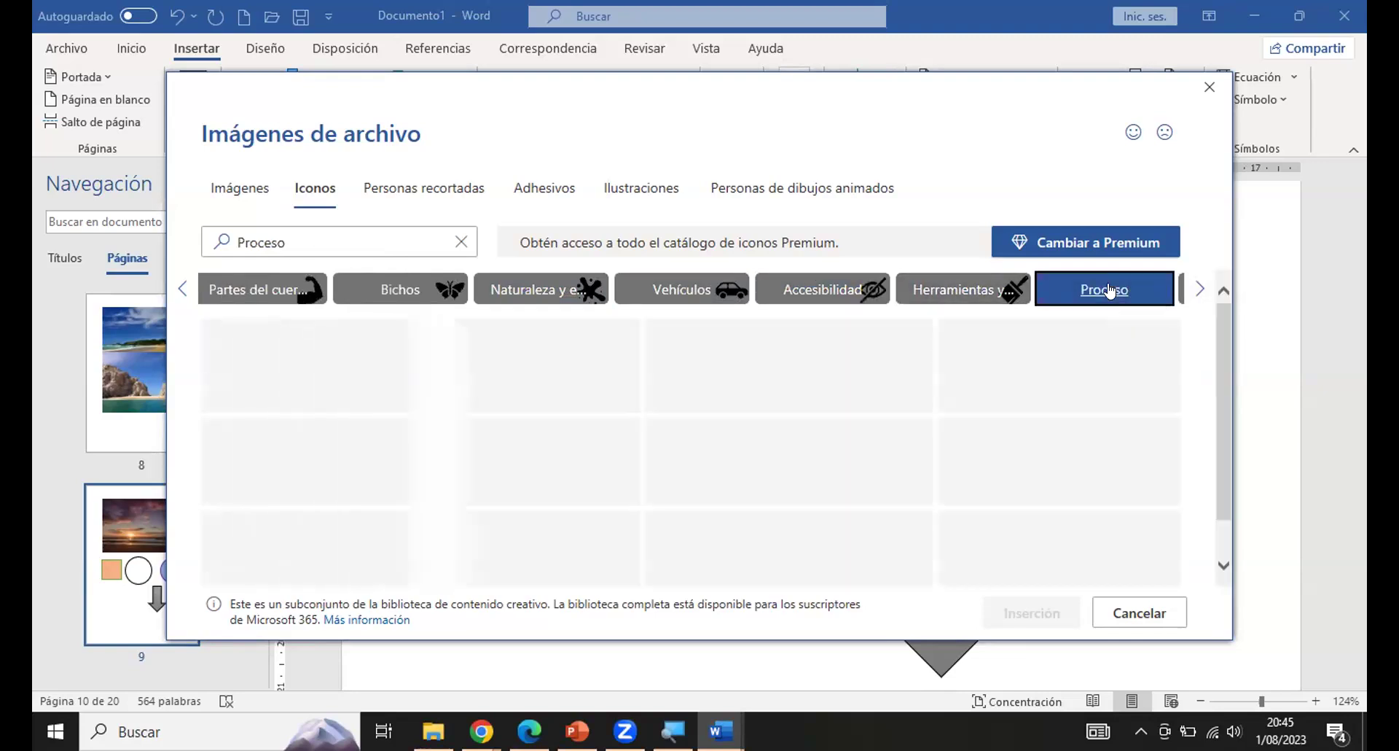
Insert the X, speech bubble and check mark icons from the Interfaz category.
{"action": "left_click", "coordinate": [169, 290]}
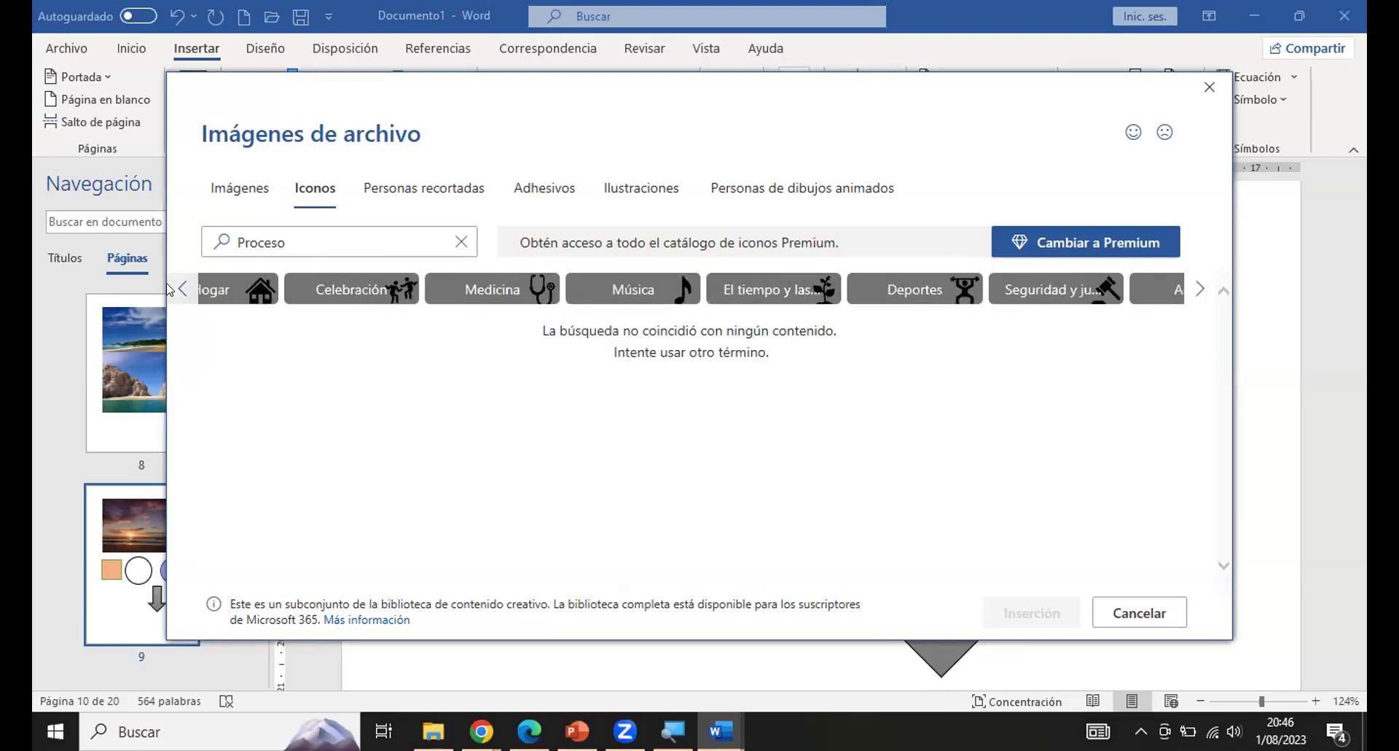
{"action": "left_click", "coordinate": [169, 290]}
{"action": "left_click", "coordinate": [409, 290]}
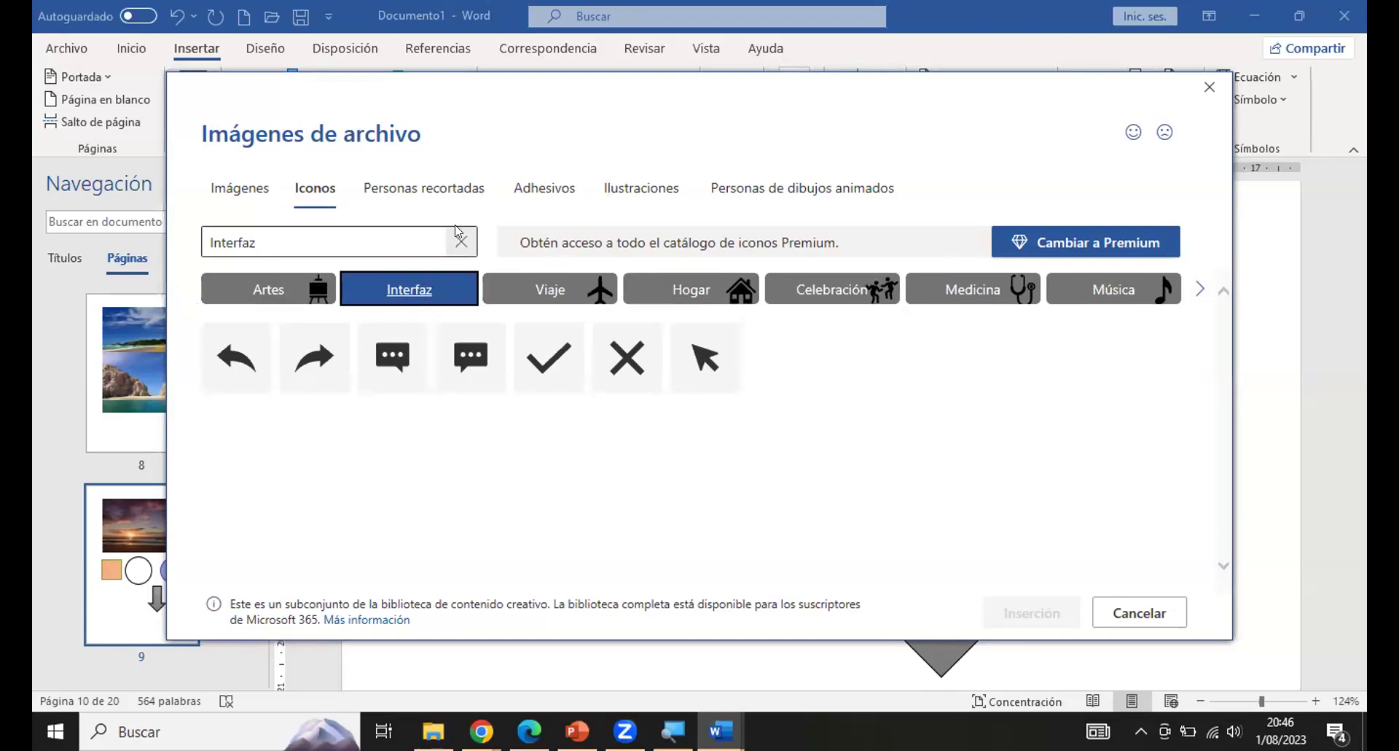
{"action": "left_click", "coordinate": [237, 190]}
{"action": "left_click", "coordinate": [322, 195]}
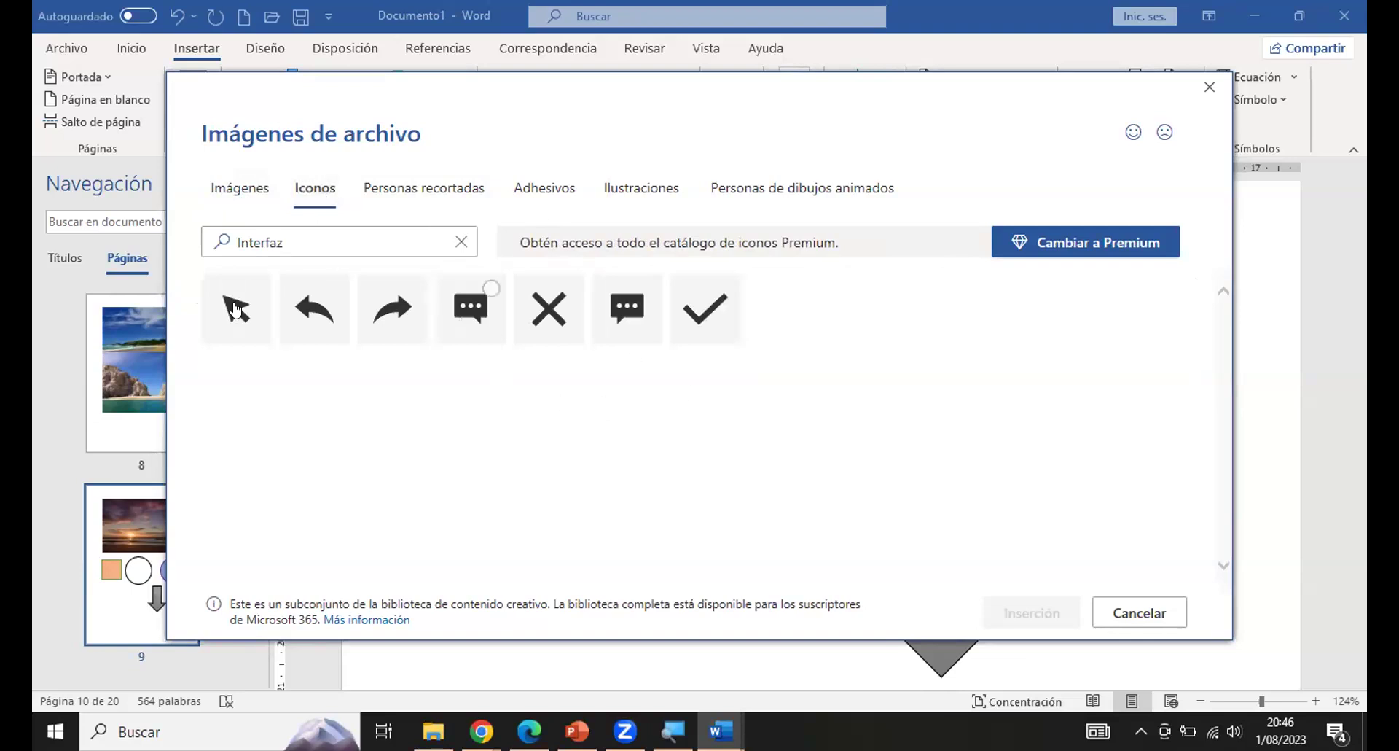
{"action": "left_click", "coordinate": [548, 310]}
{"action": "left_click", "coordinate": [644, 320]}
{"action": "left_click", "coordinate": [713, 321]}
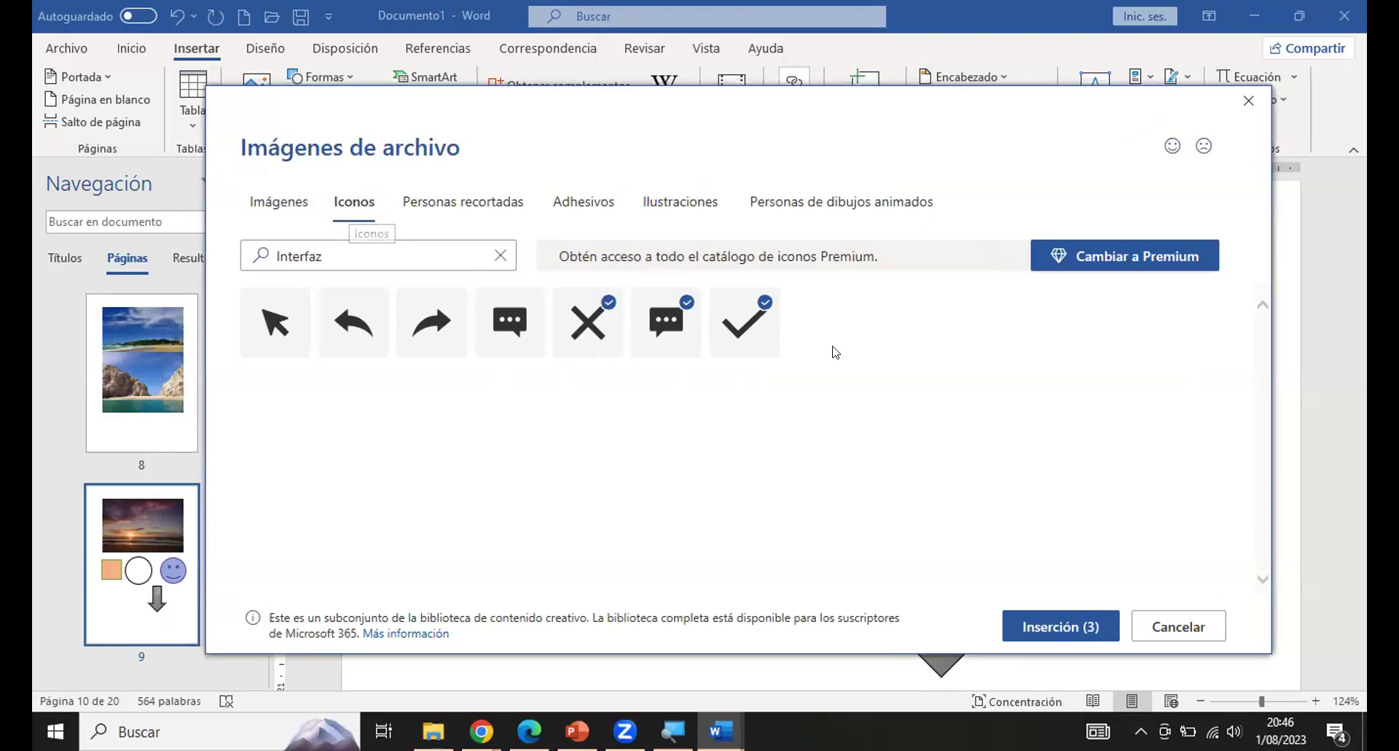
{"action": "left_click", "coordinate": [1085, 639]}
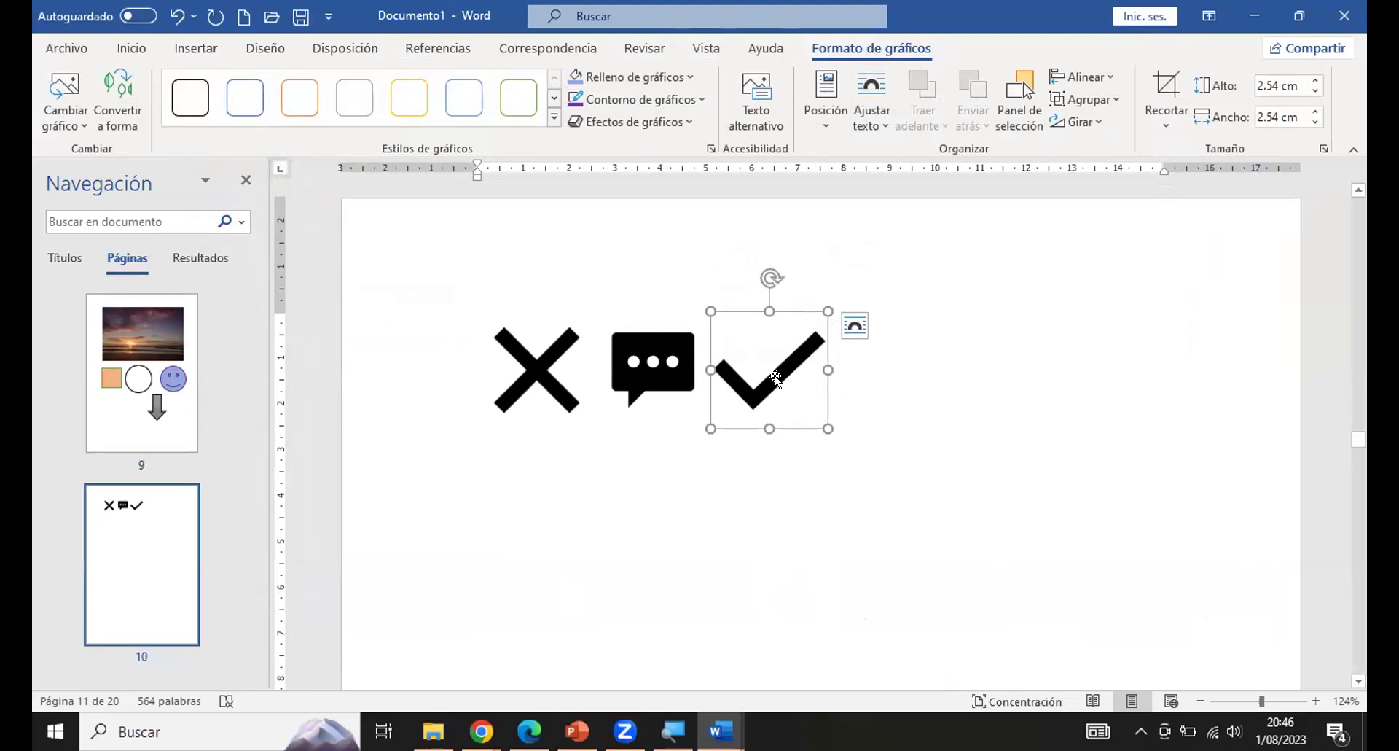
Enlarge the check mark icon to about 3.42 × 3.42 cm, give it a text-wrapping layout and move it near the page's right margin.
{"action": "left_click_drag", "start_coordinate": [828, 426], "coordinate": [867, 475]}
{"action": "left_click", "coordinate": [828, 399]}
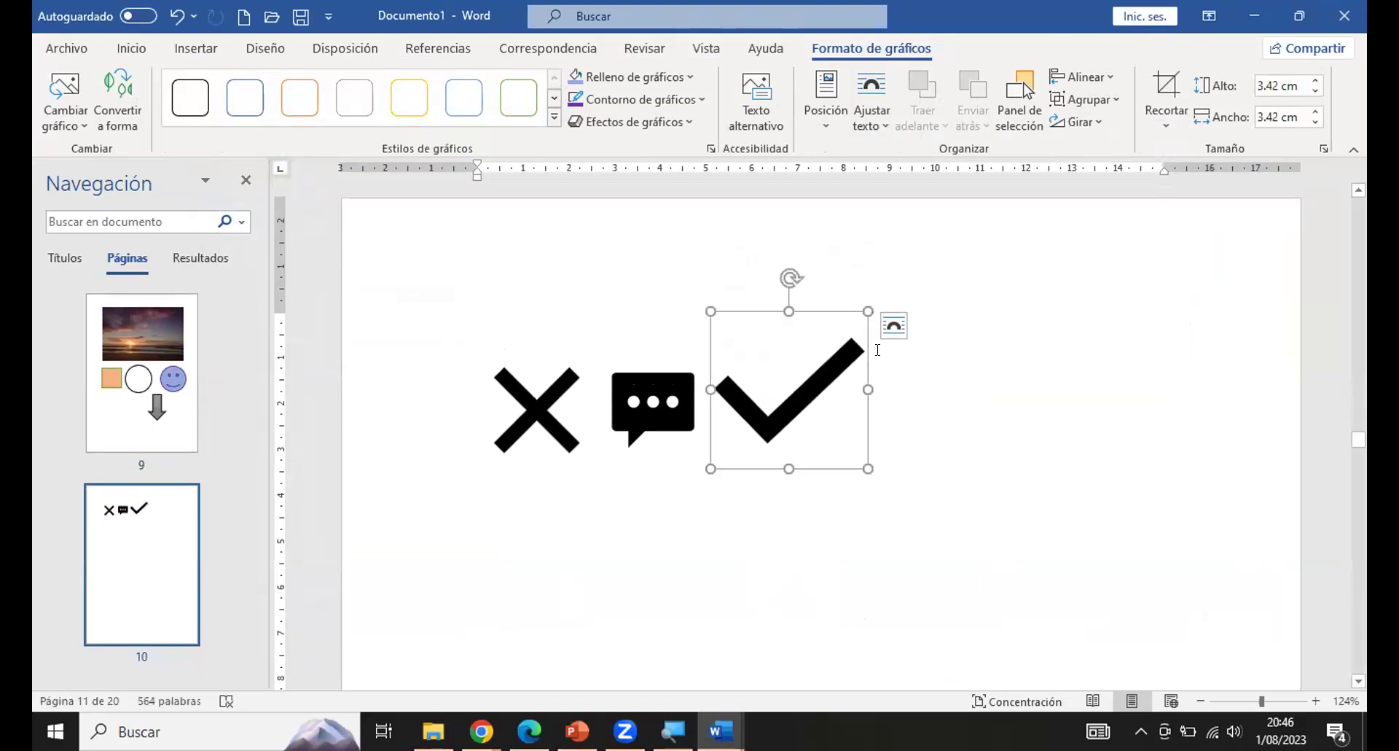
{"action": "left_click", "coordinate": [885, 325]}
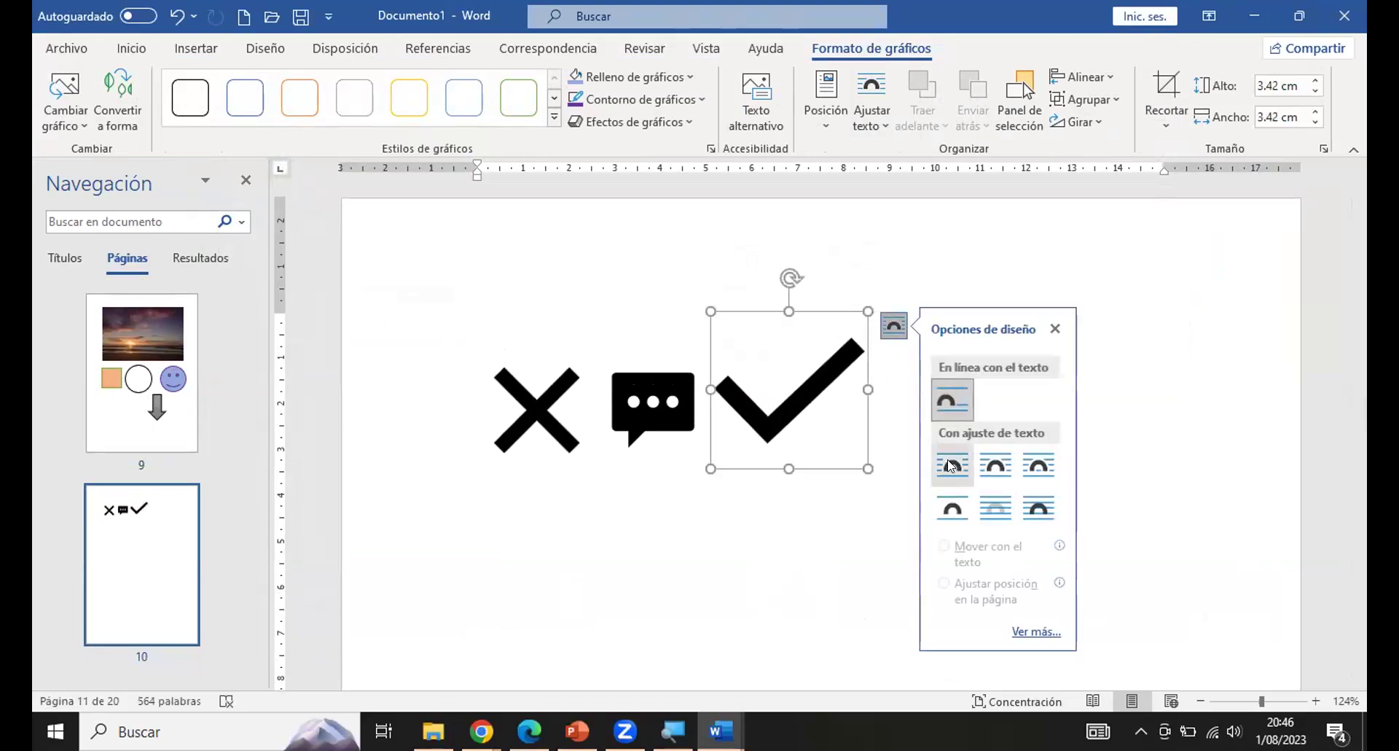
{"action": "left_click", "coordinate": [982, 475]}
{"action": "left_click_drag", "start_coordinate": [818, 383], "coordinate": [1143, 383]}
Set the speech bubble icon's text wrapping to square and move it to the page's left margin.
{"action": "left_click", "coordinate": [667, 376]}
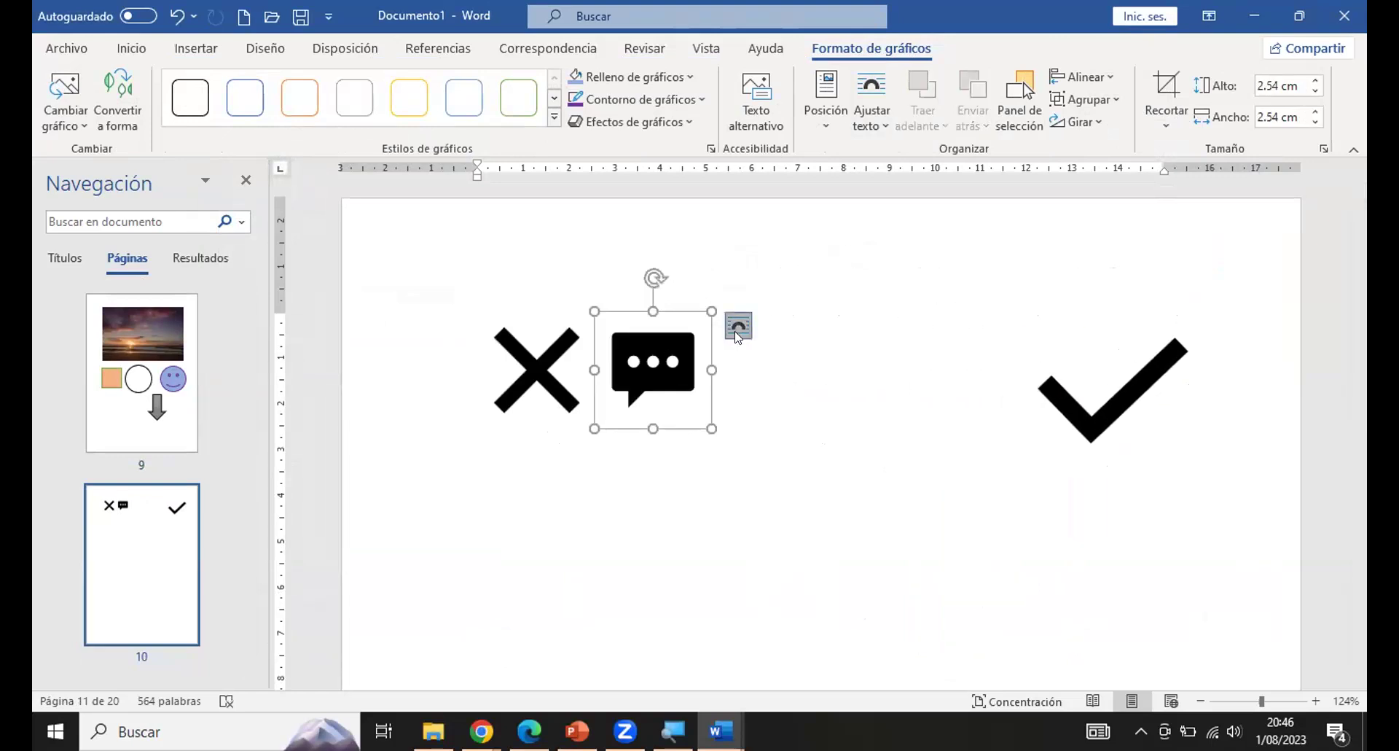
{"action": "left_click", "coordinate": [739, 325]}
{"action": "left_click", "coordinate": [798, 467]}
{"action": "left_click_drag", "start_coordinate": [659, 380], "coordinate": [551, 388]}
Set the X icon's text wrapping to square and move it to the middle, between the speech bubble and the check mark.
{"action": "left_click", "coordinate": [684, 383]}
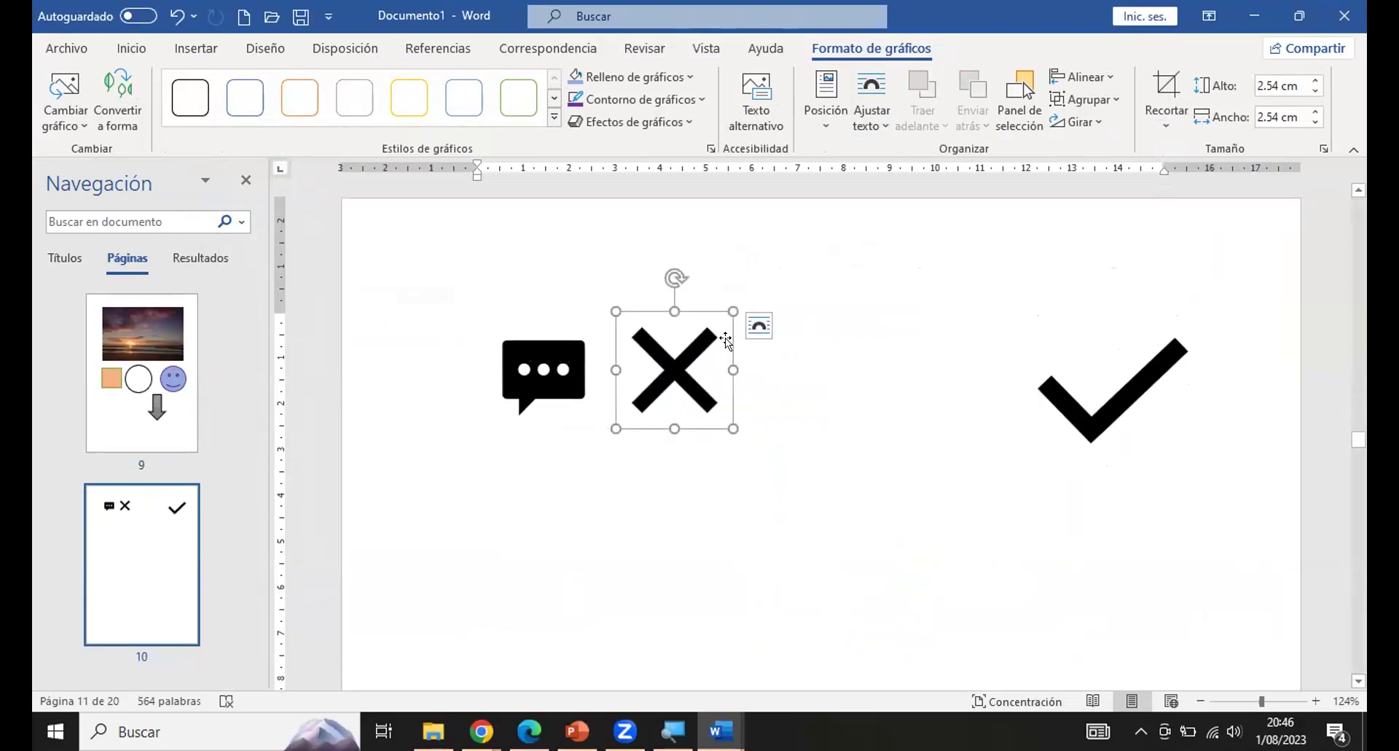
{"action": "left_click", "coordinate": [758, 325]}
{"action": "left_click", "coordinate": [809, 466]}
{"action": "left_click_drag", "start_coordinate": [674, 369], "coordinate": [819, 378]}
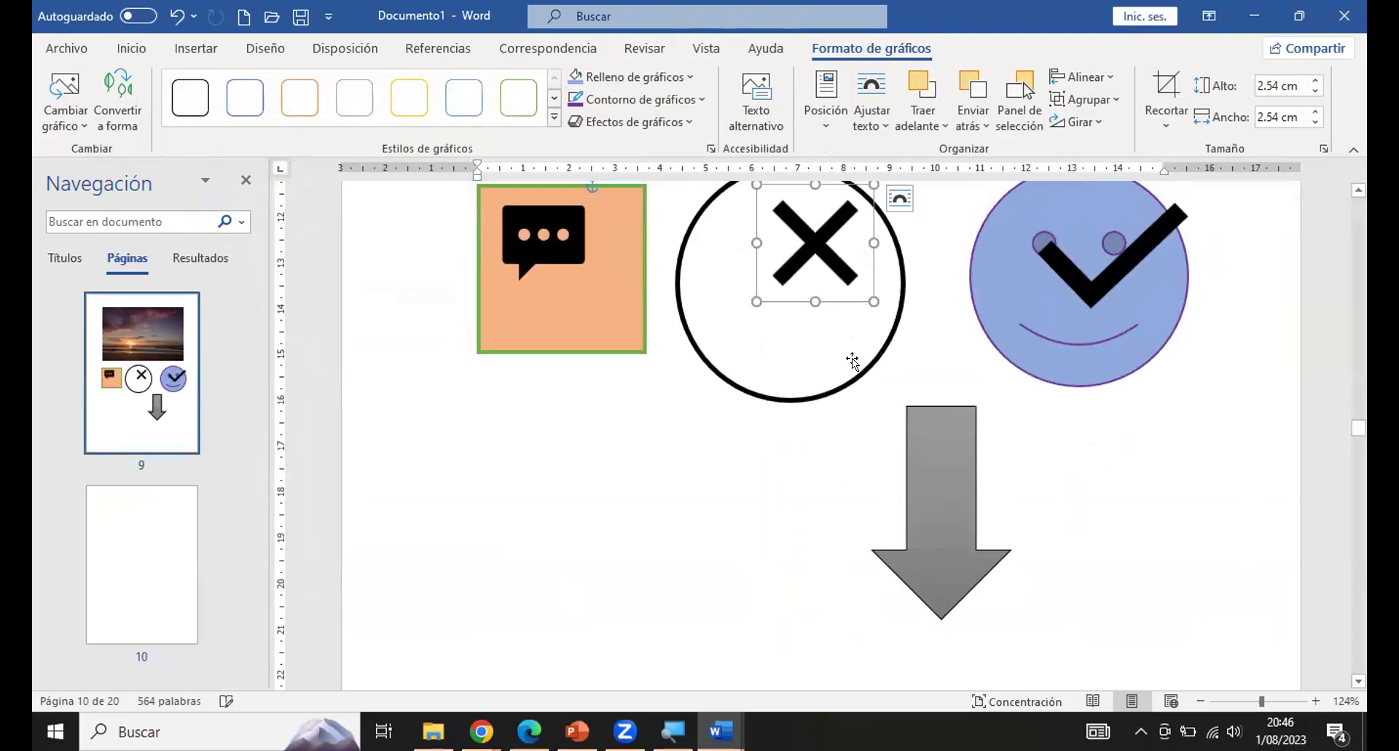
Move the X below the circle, the speech bubble below the square and the check mark below the smiley face, beside the arrow.
{"action": "left_click_drag", "start_coordinate": [815, 256], "coordinate": [757, 525]}
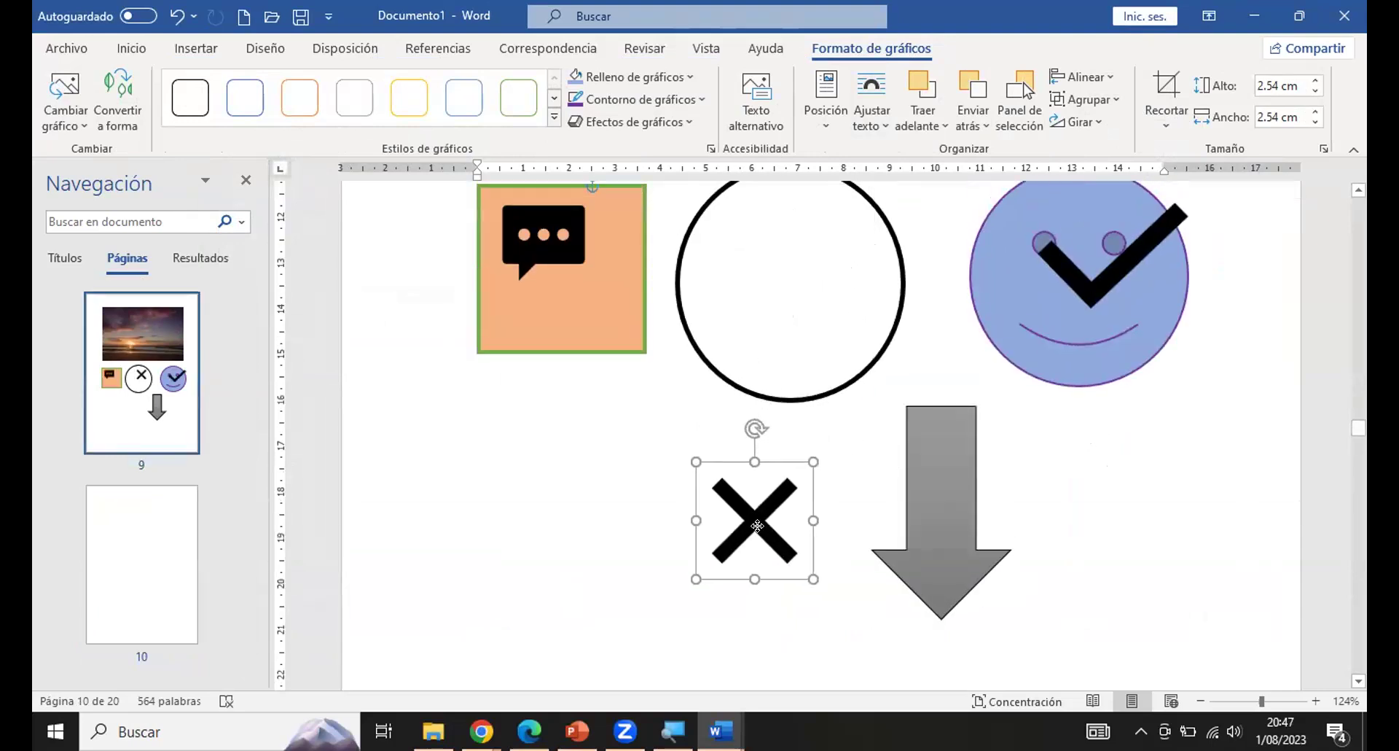
{"action": "left_click_drag", "start_coordinate": [545, 242], "coordinate": [544, 500]}
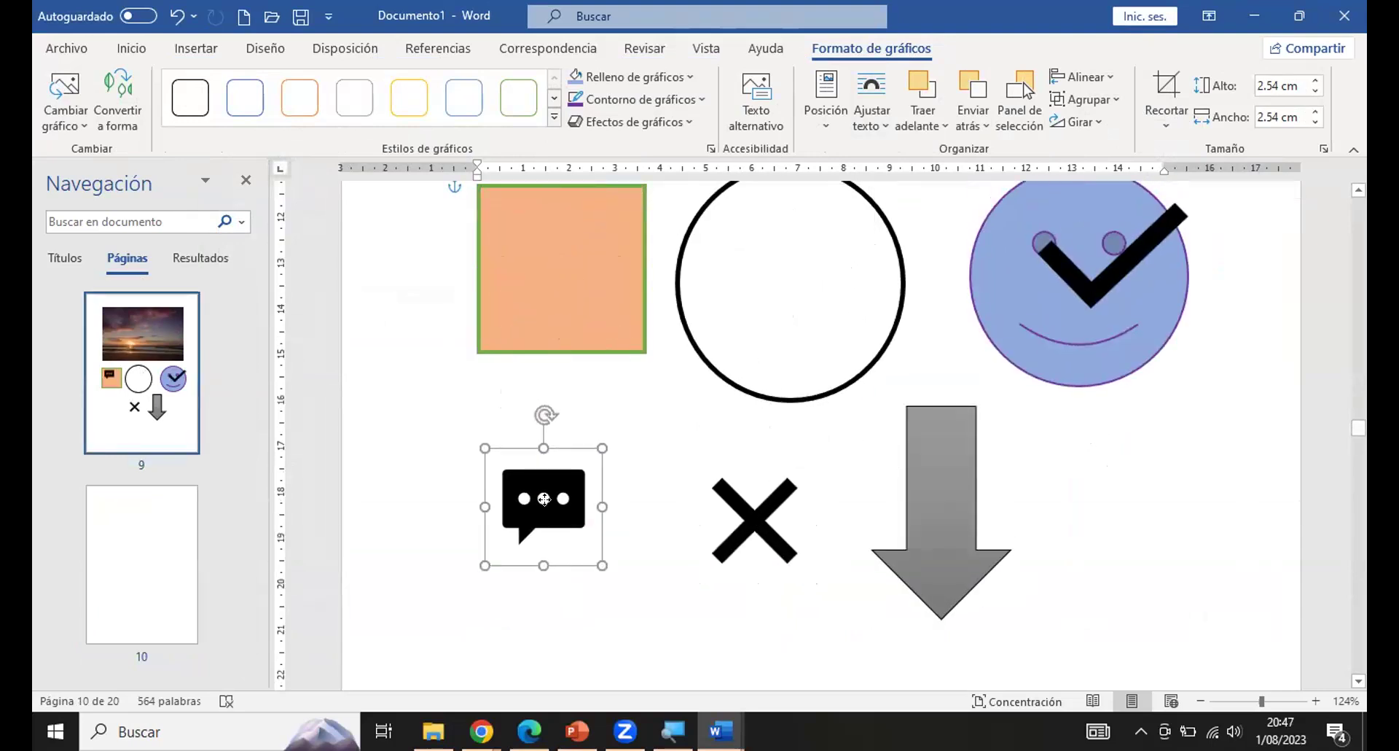
{"action": "left_click_drag", "start_coordinate": [1095, 295], "coordinate": [1094, 560]}
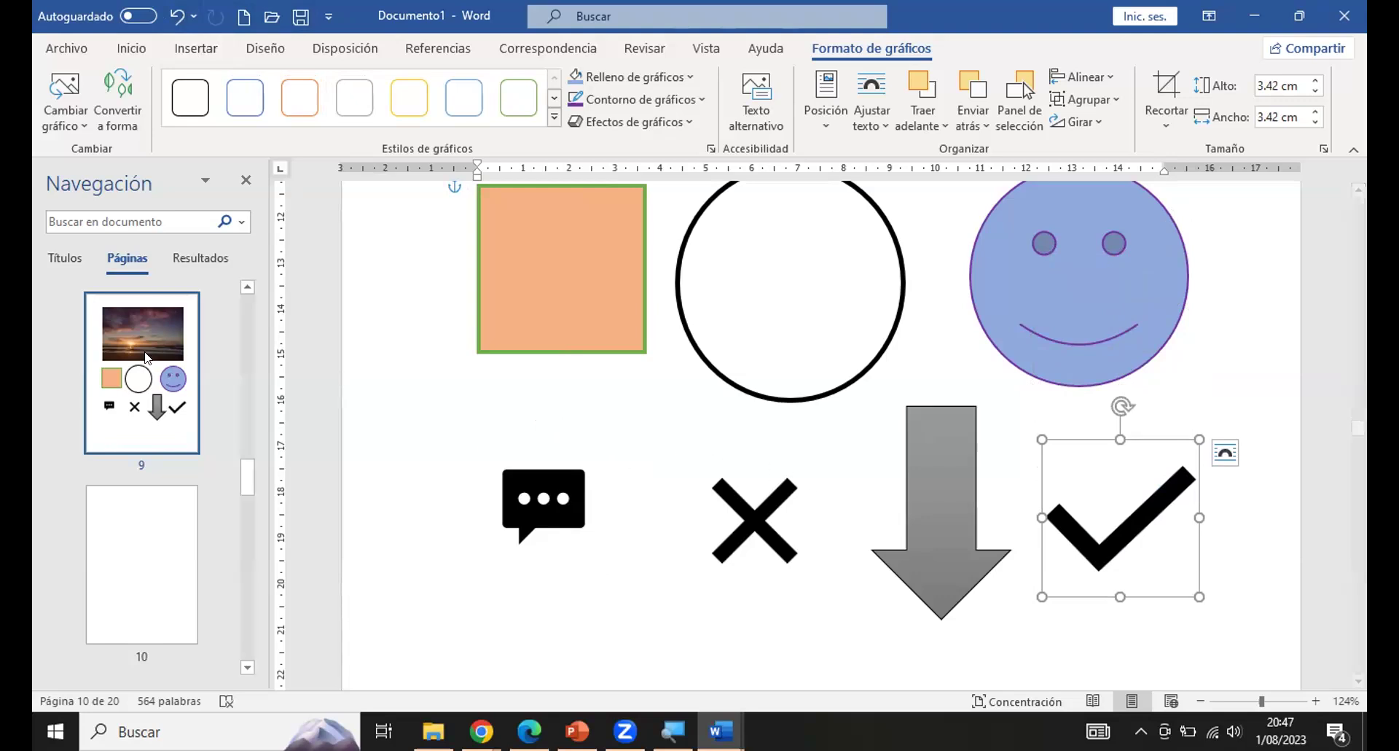
{"action": "left_click", "coordinate": [386, 370]}
{"action": "scroll", "coordinate": [386, 370], "scroll_direction": "up", "scroll_amount": 6}
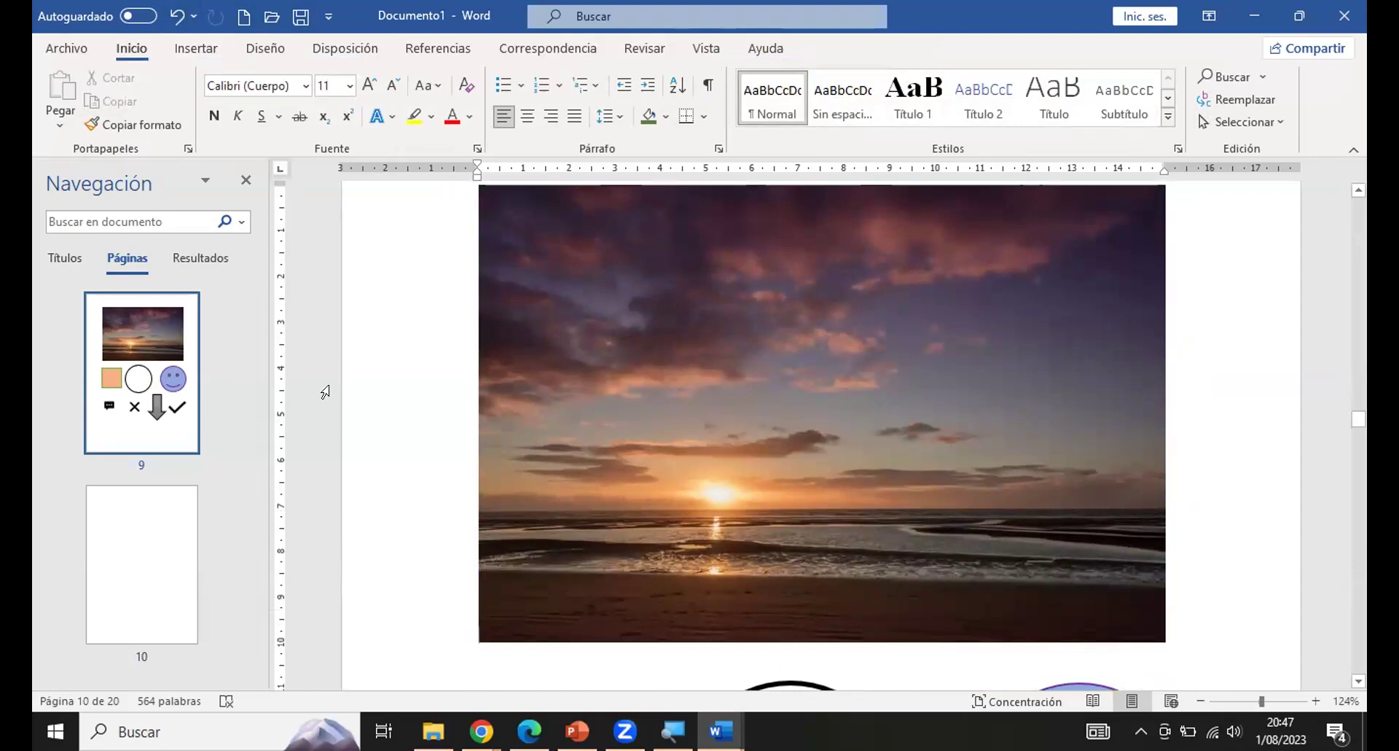
Go to the blank page 10 and open the source choices for inserting a 3D model.
{"action": "left_click", "coordinate": [147, 557]}
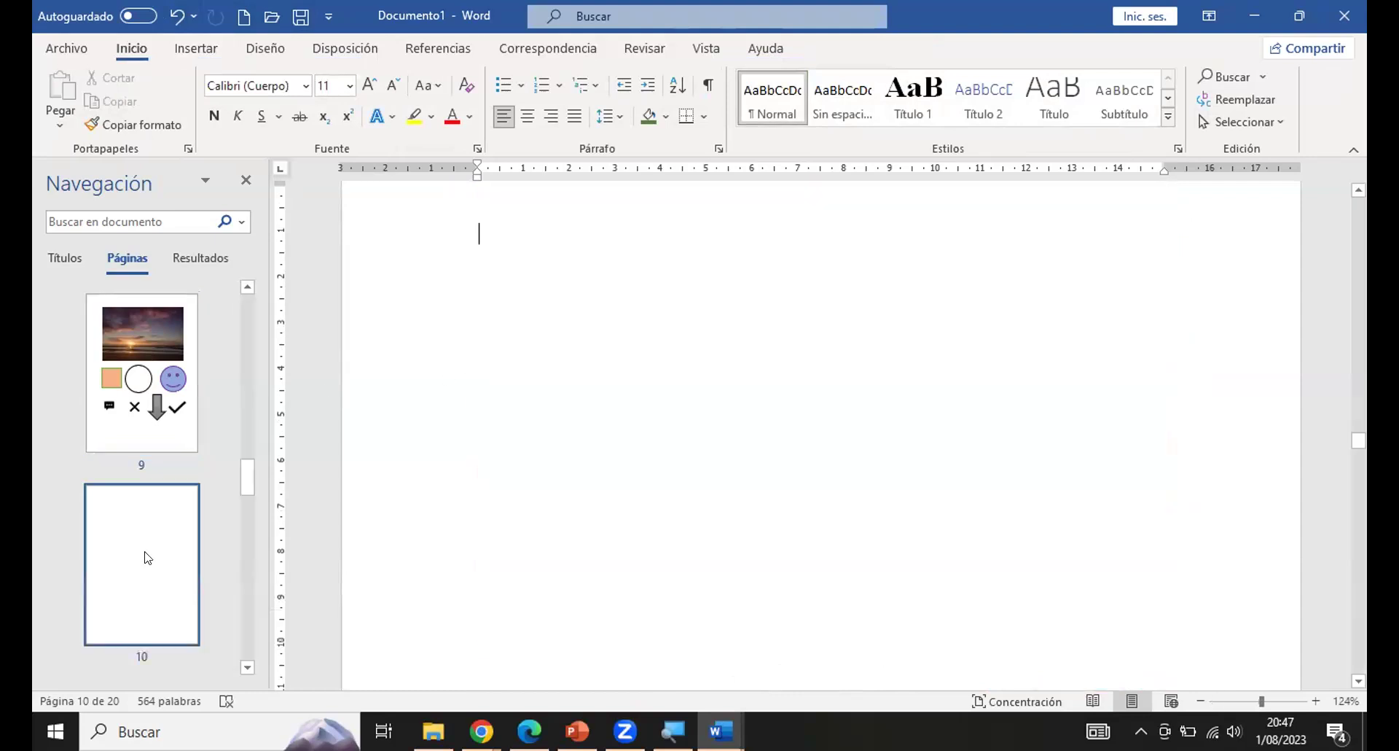
{"action": "left_click", "coordinate": [197, 51]}
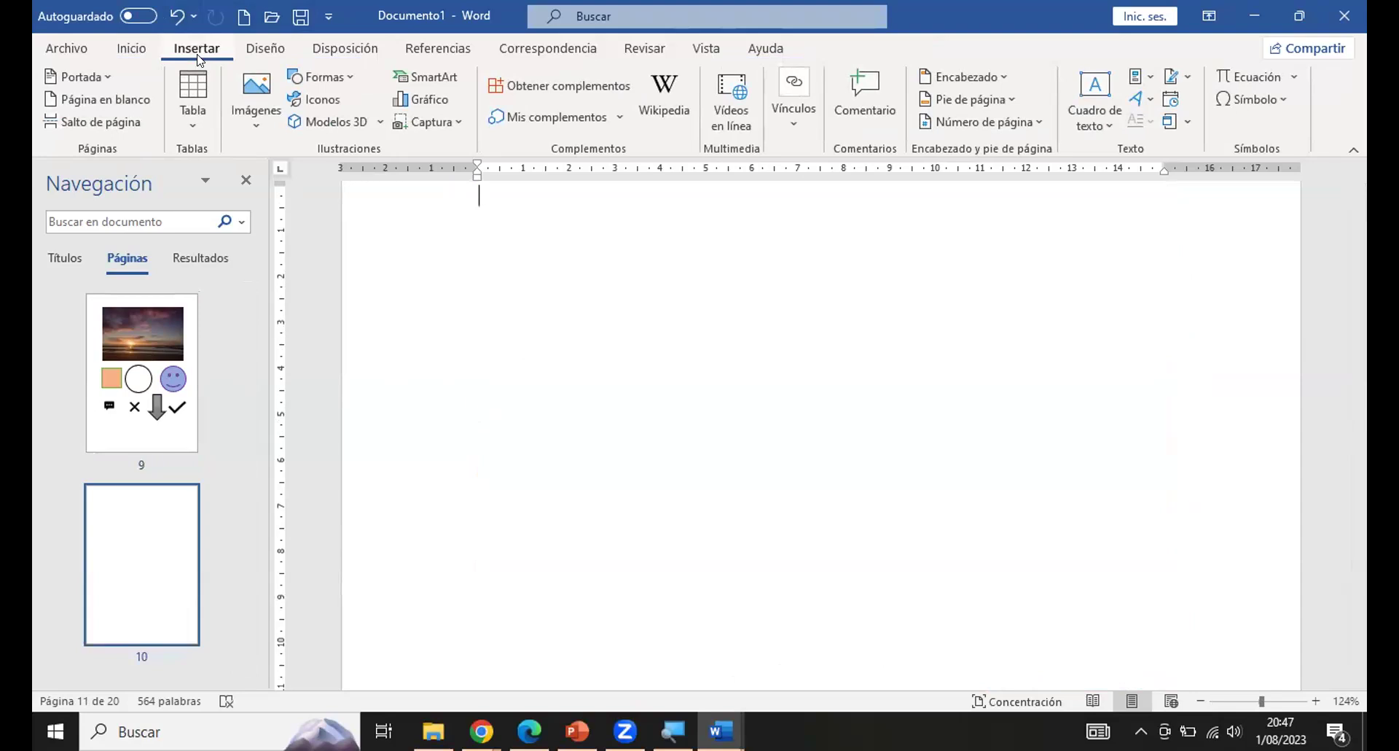
{"action": "left_click", "coordinate": [381, 121]}
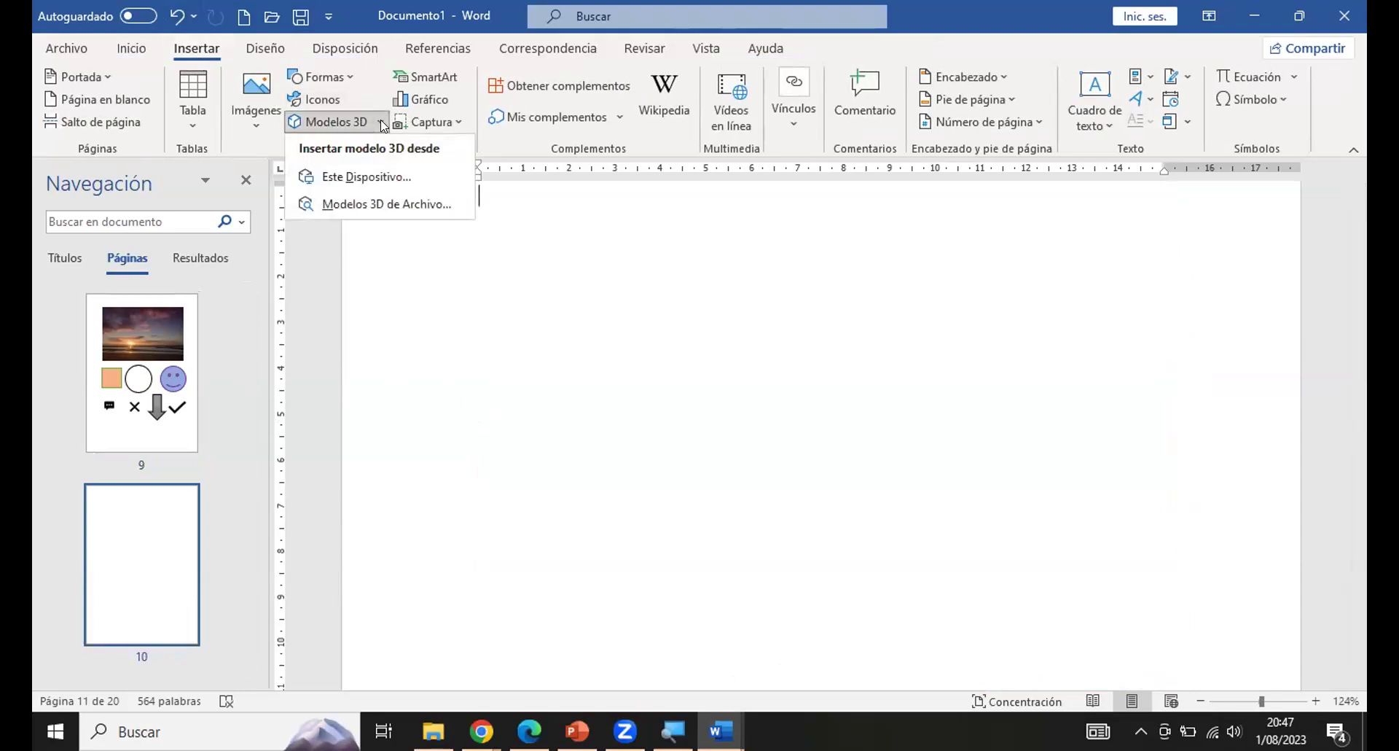
Insert the seated black, white and brown dog from the online 3D models category Todos los modelos animados.
{"action": "left_click", "coordinate": [353, 178]}
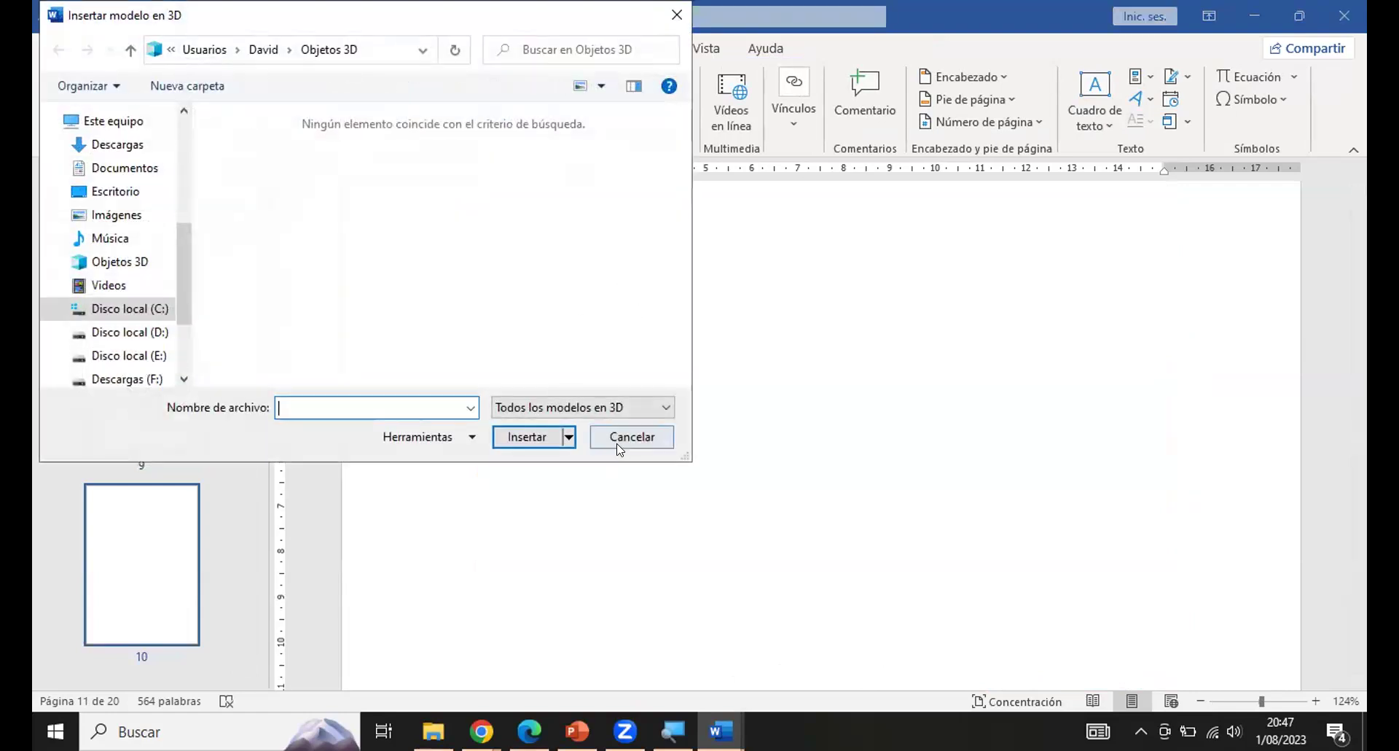
{"action": "left_click", "coordinate": [618, 443]}
{"action": "left_click", "coordinate": [379, 123]}
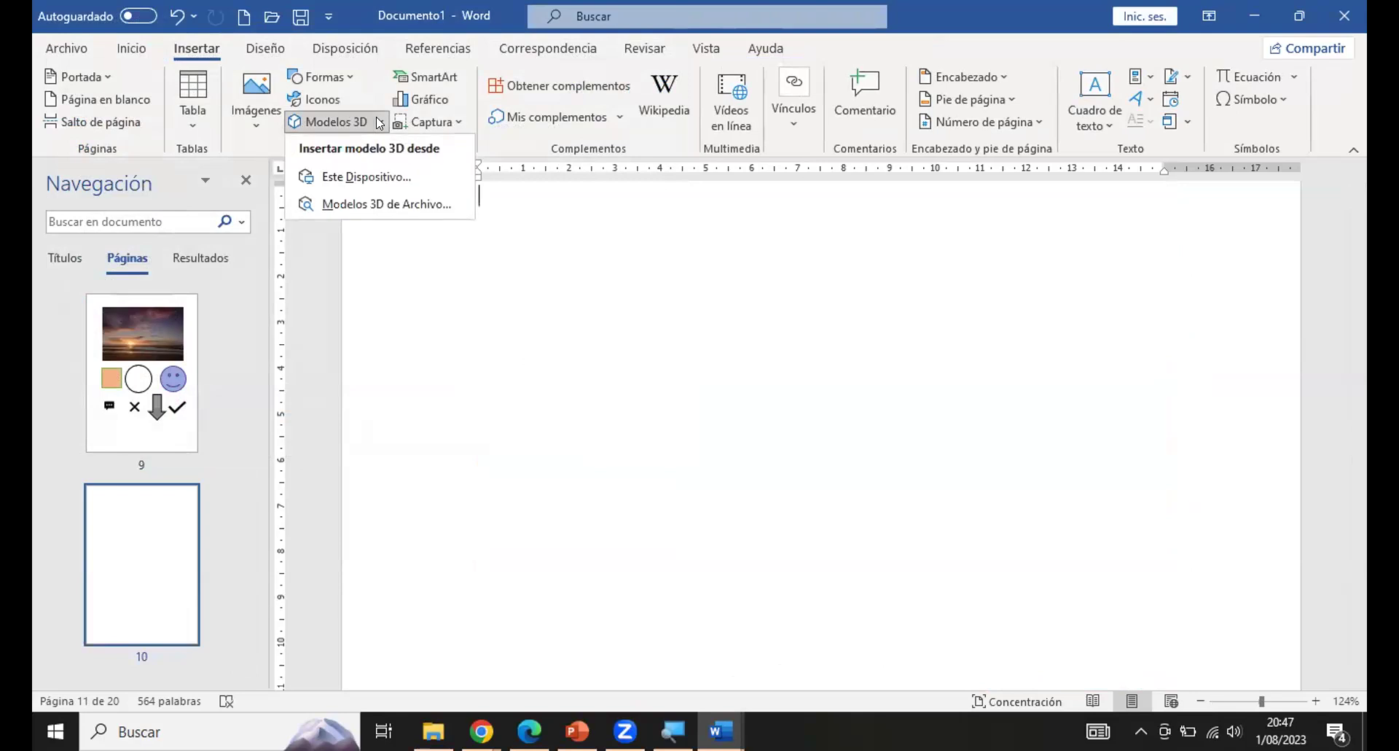
{"action": "left_click", "coordinate": [350, 206]}
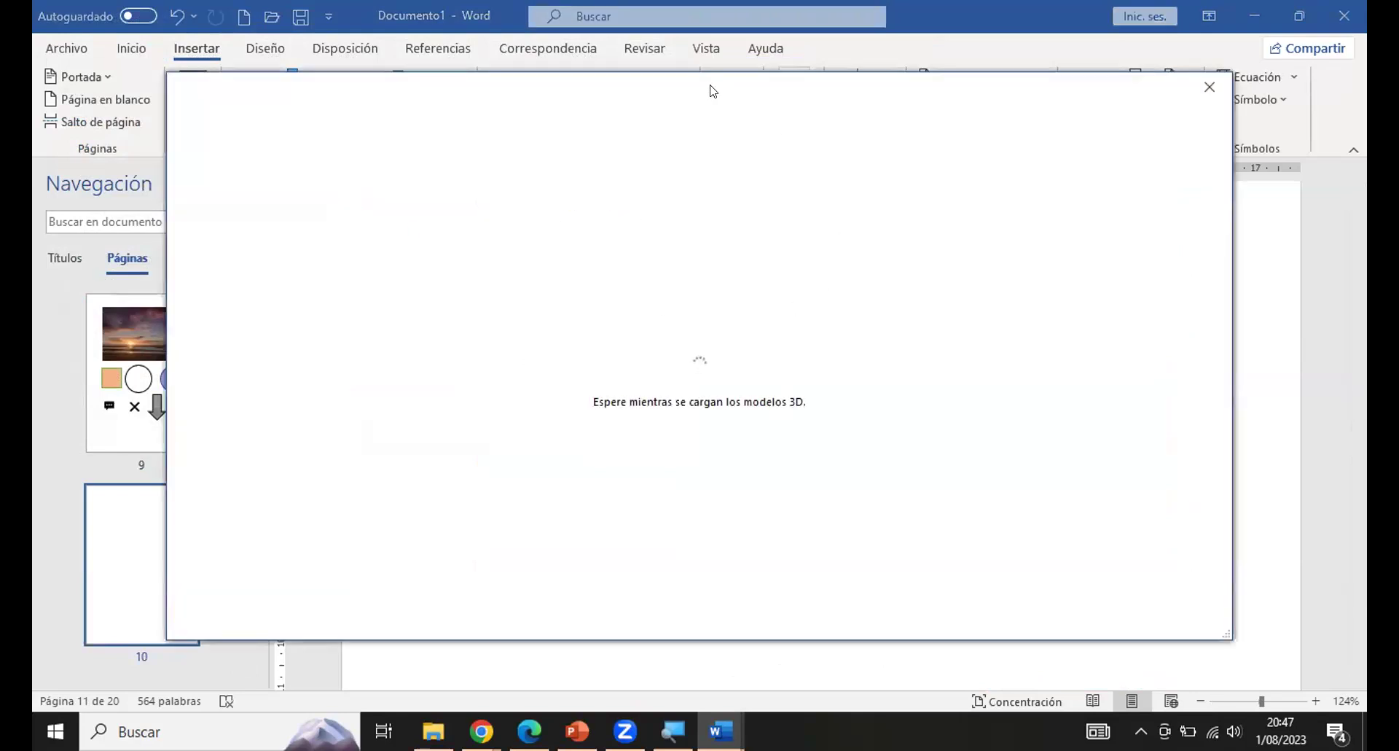
{"action": "left_click_drag", "start_coordinate": [713, 91], "coordinate": [740, 119]}
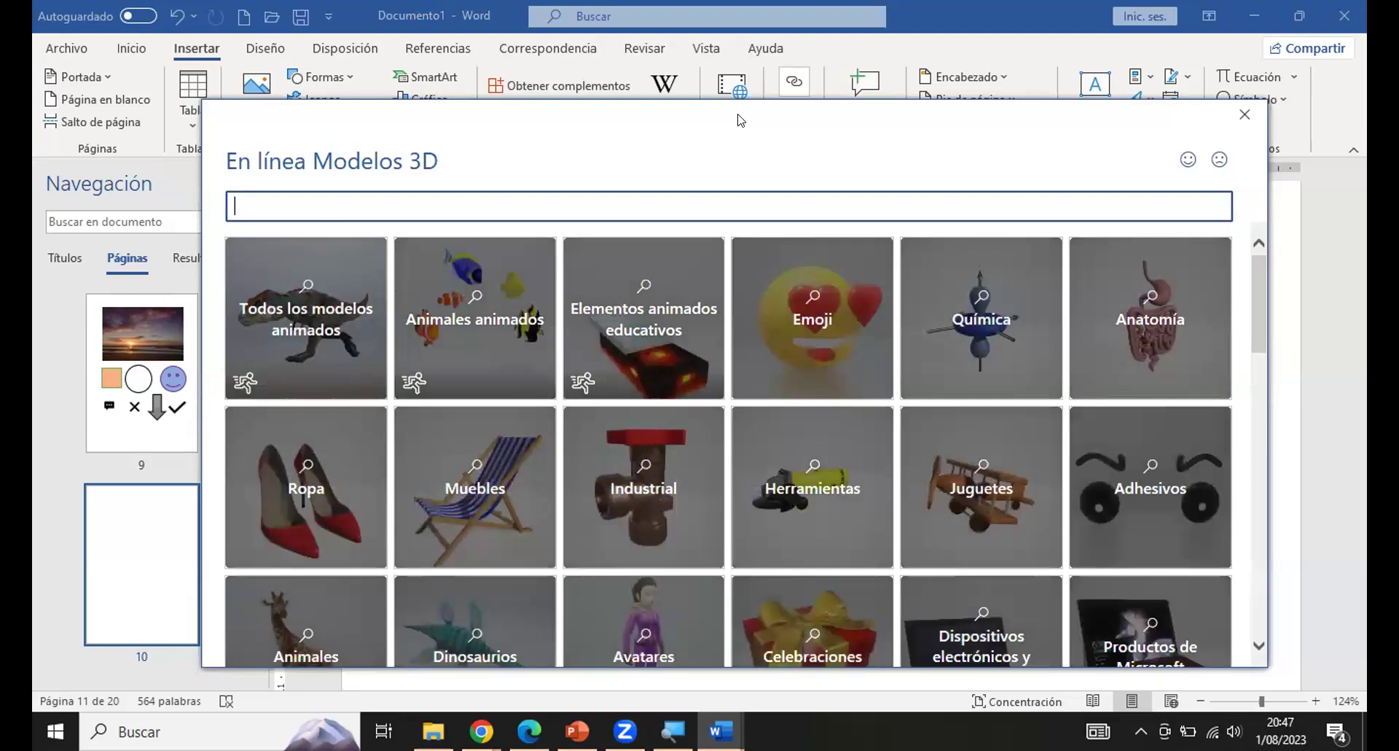
{"action": "left_click", "coordinate": [312, 322]}
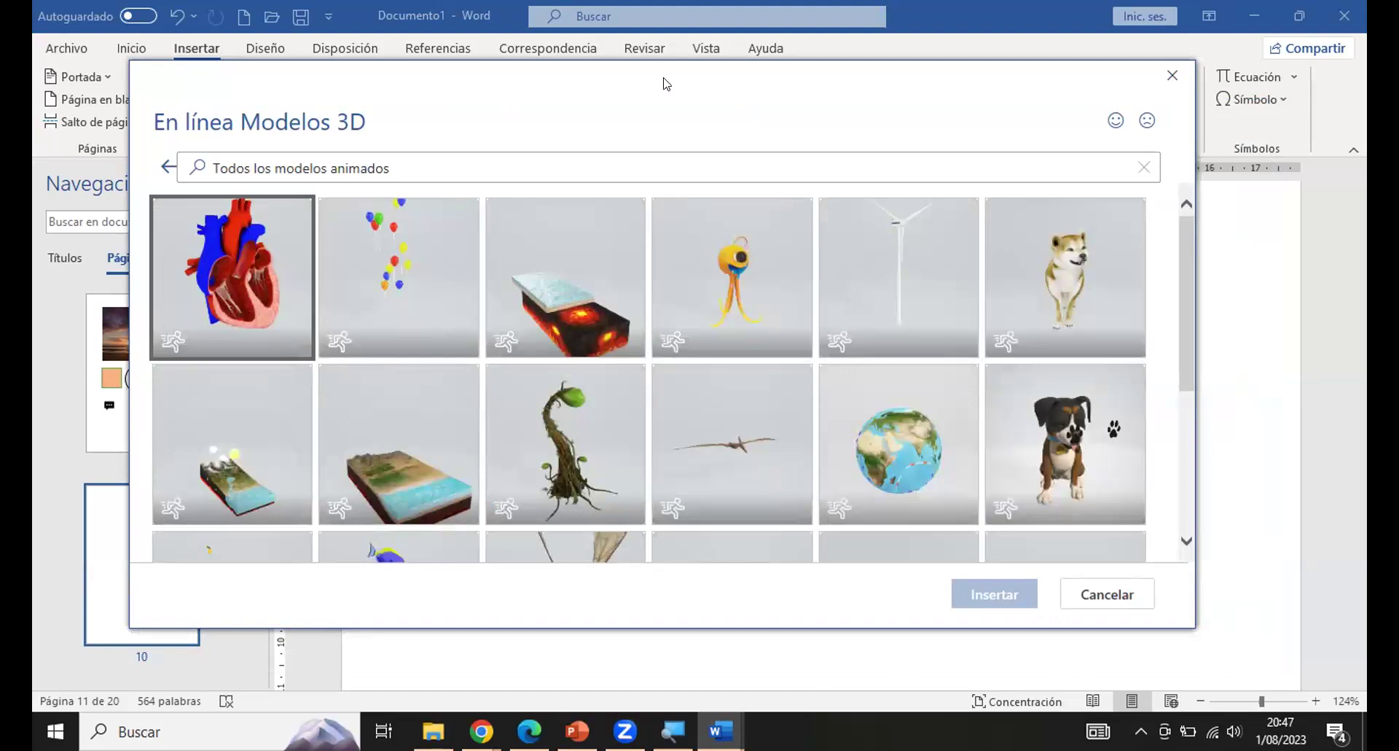
{"action": "mouse_move", "coordinate": [1186, 274]}
{"action": "left_mouse_down"}
{"action": "mouse_move", "coordinate": [1181, 312]}
{"action": "mouse_move", "coordinate": [1178, 274]}
{"action": "left_mouse_up"}
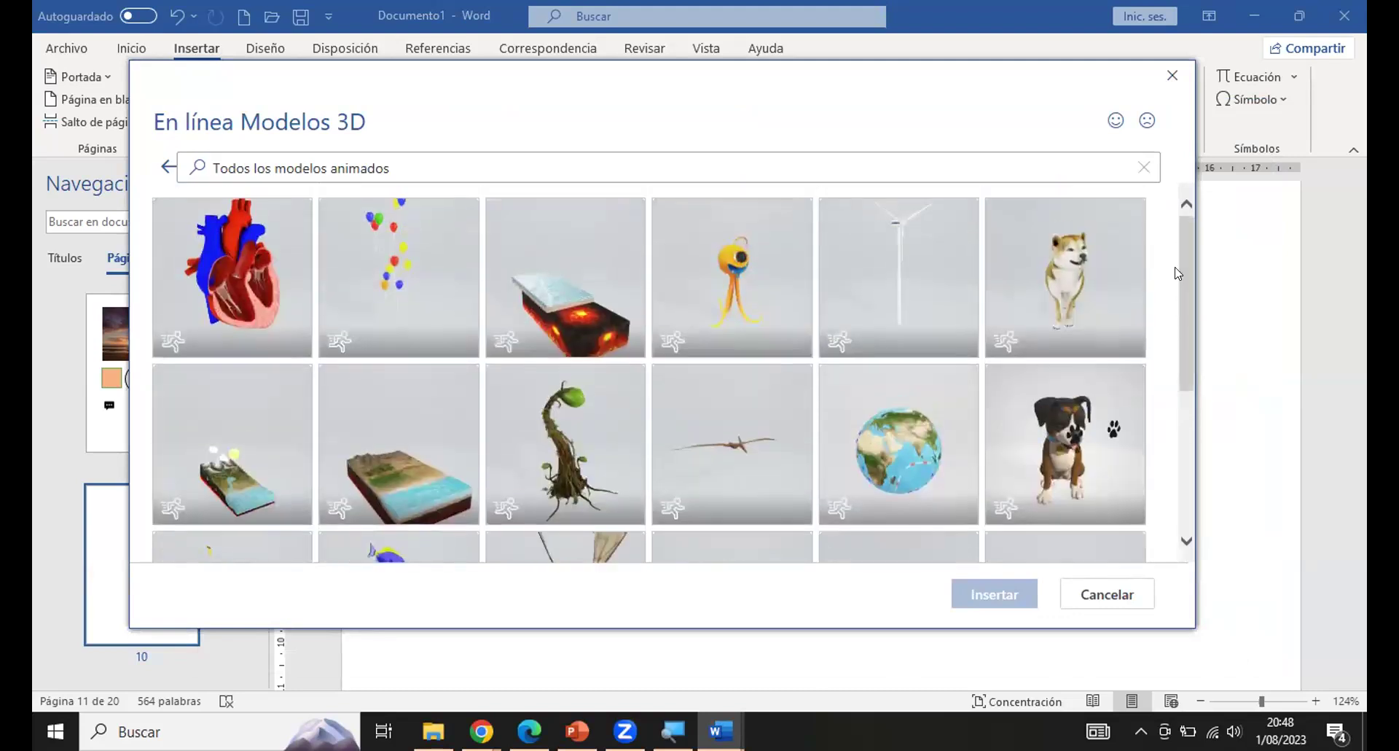
{"action": "left_click", "coordinate": [1059, 435]}
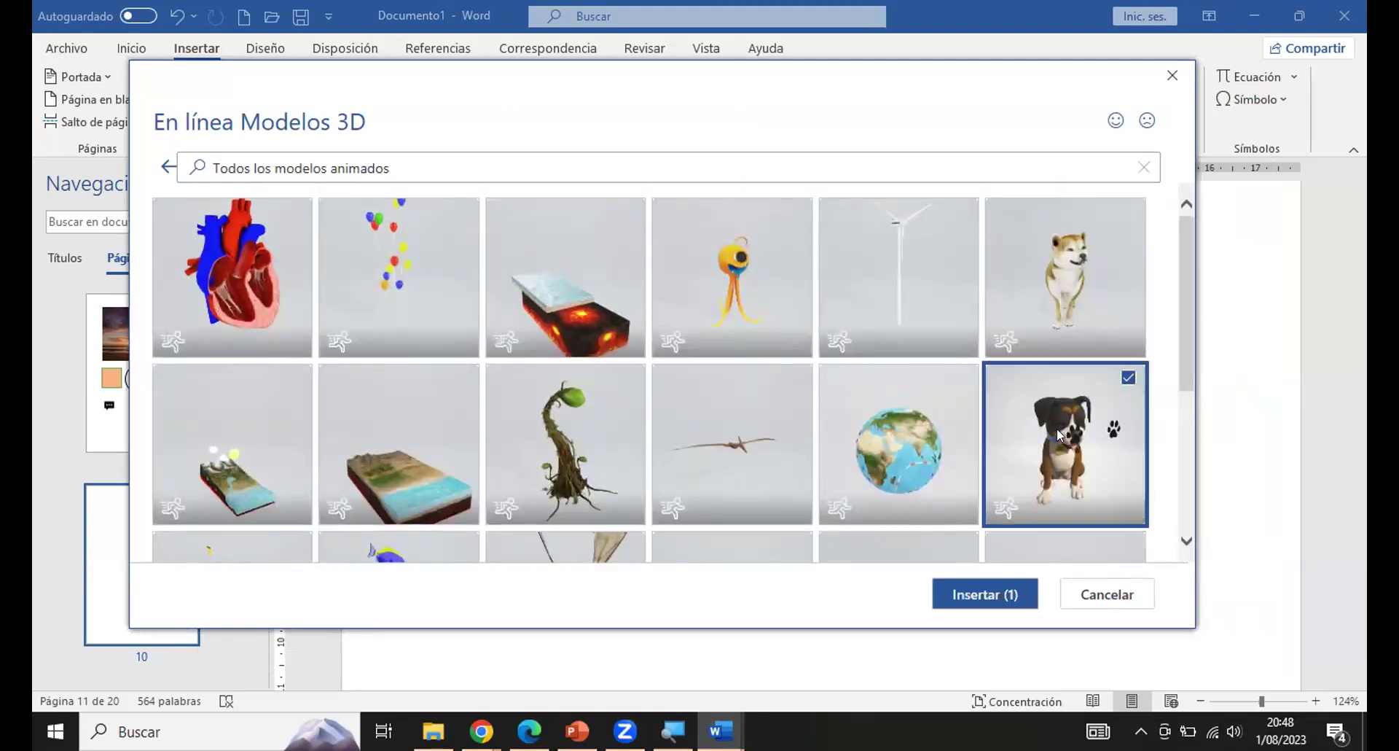
{"action": "left_click", "coordinate": [1003, 592]}
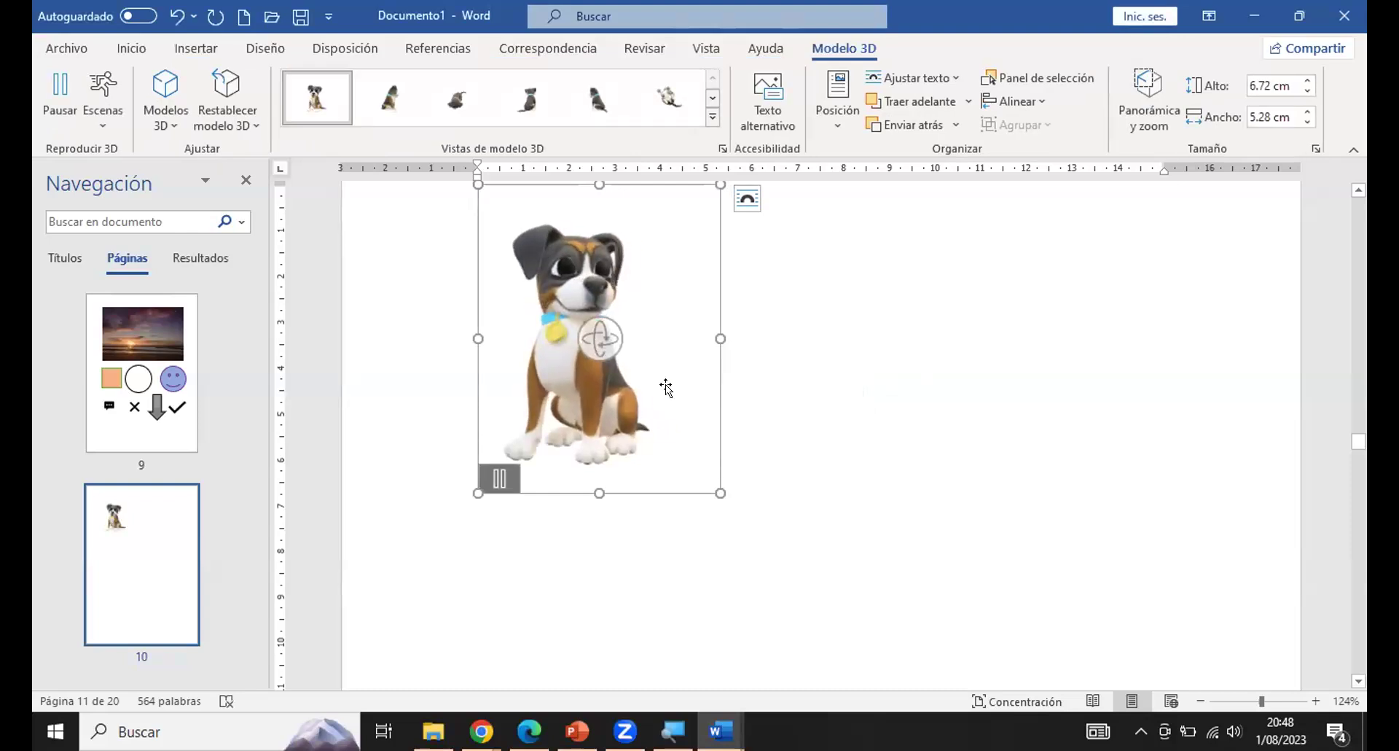
Give the dog model tight text wrapping and move it to the middle of the page.
{"action": "scroll", "coordinate": [777, 339], "scroll_direction": "up", "scroll_amount": 3}
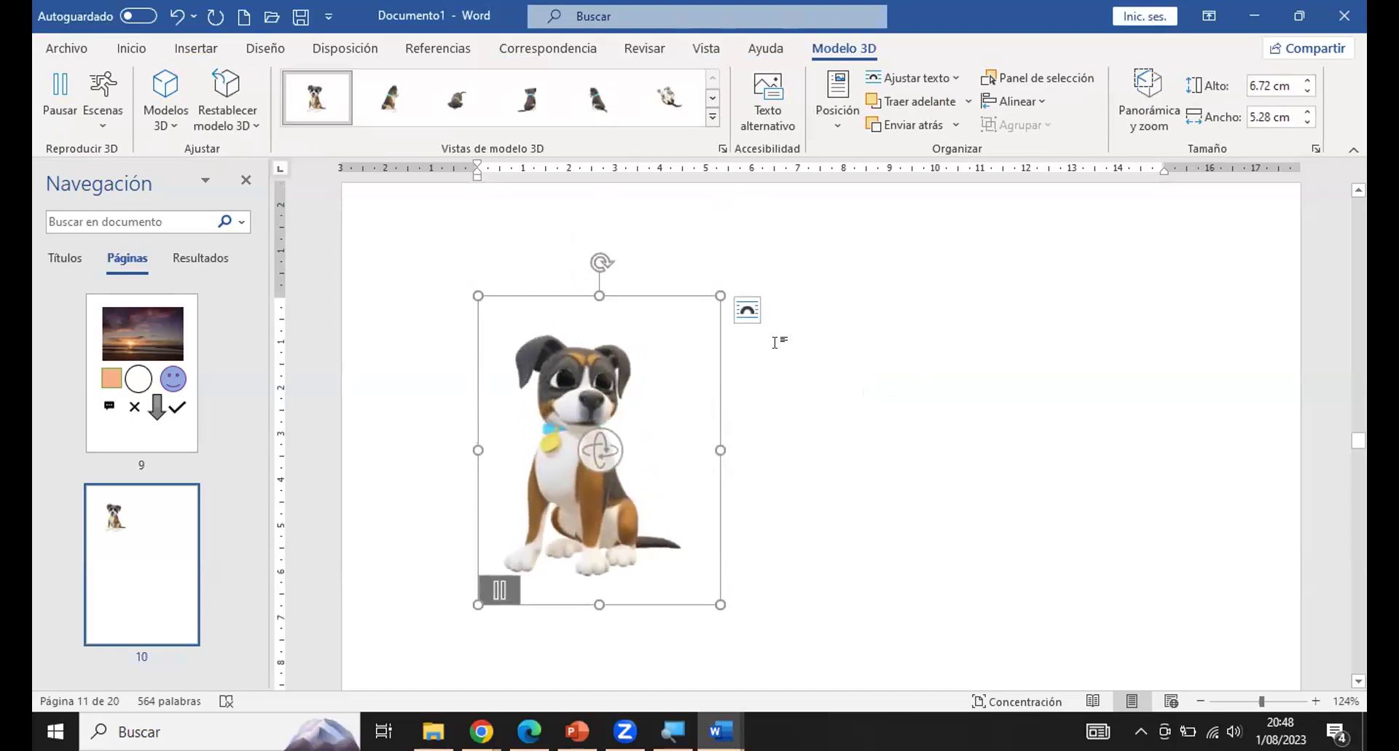
{"action": "scroll", "coordinate": [777, 339], "scroll_direction": "down", "scroll_amount": 1}
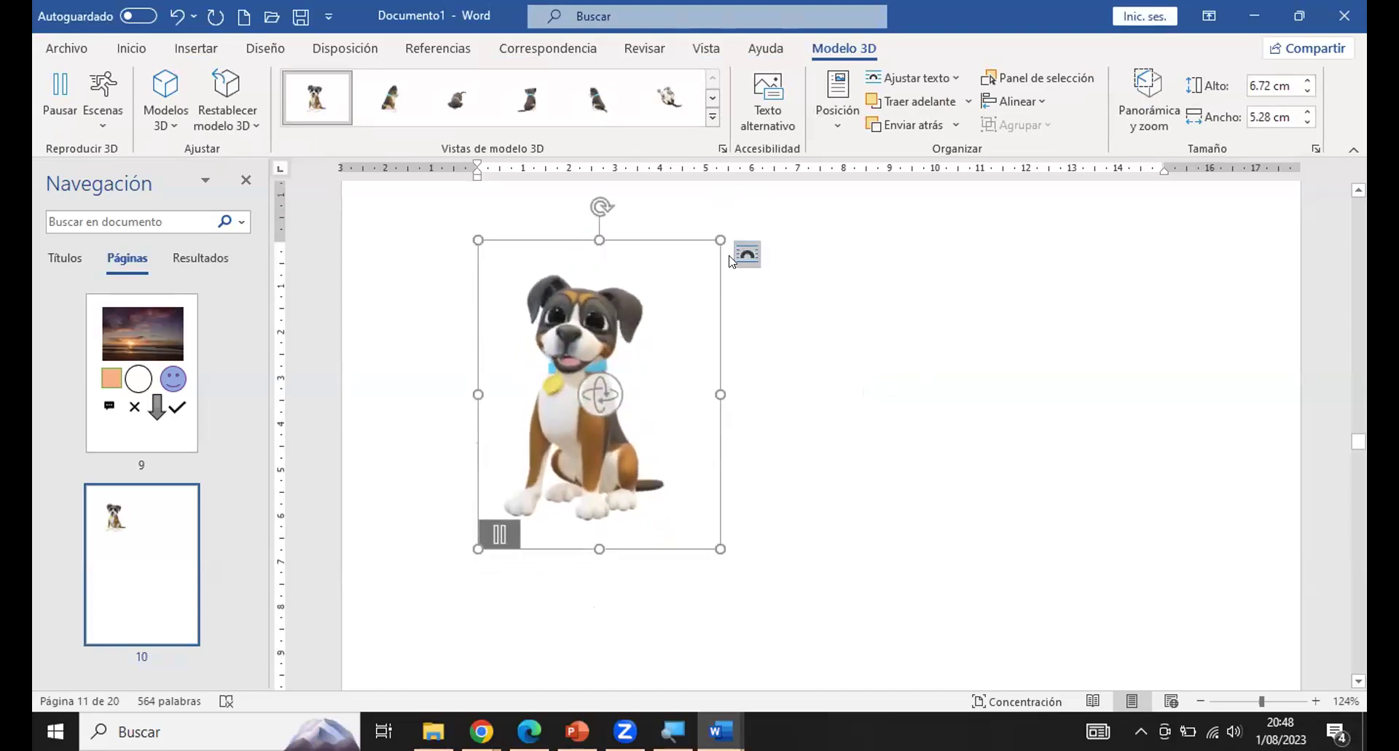
{"action": "left_click", "coordinate": [742, 260]}
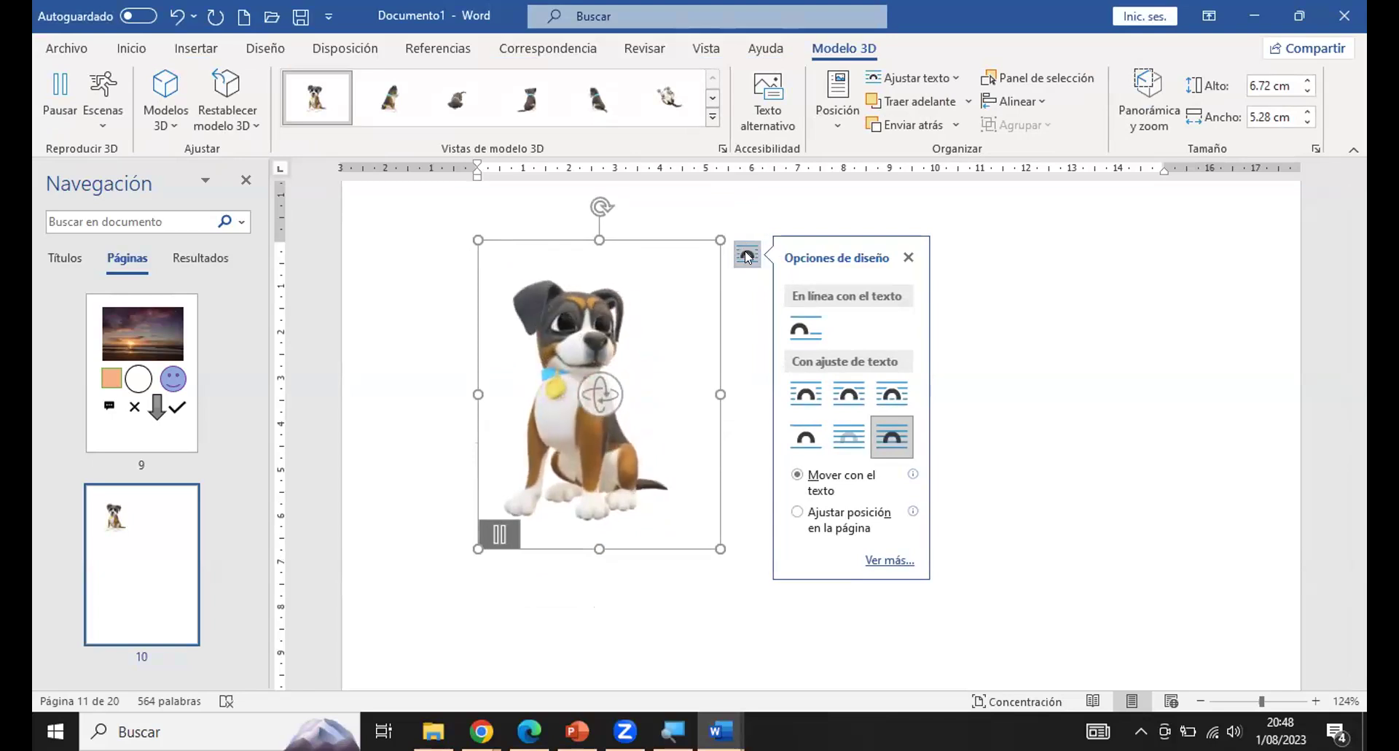
{"action": "left_click", "coordinate": [849, 397]}
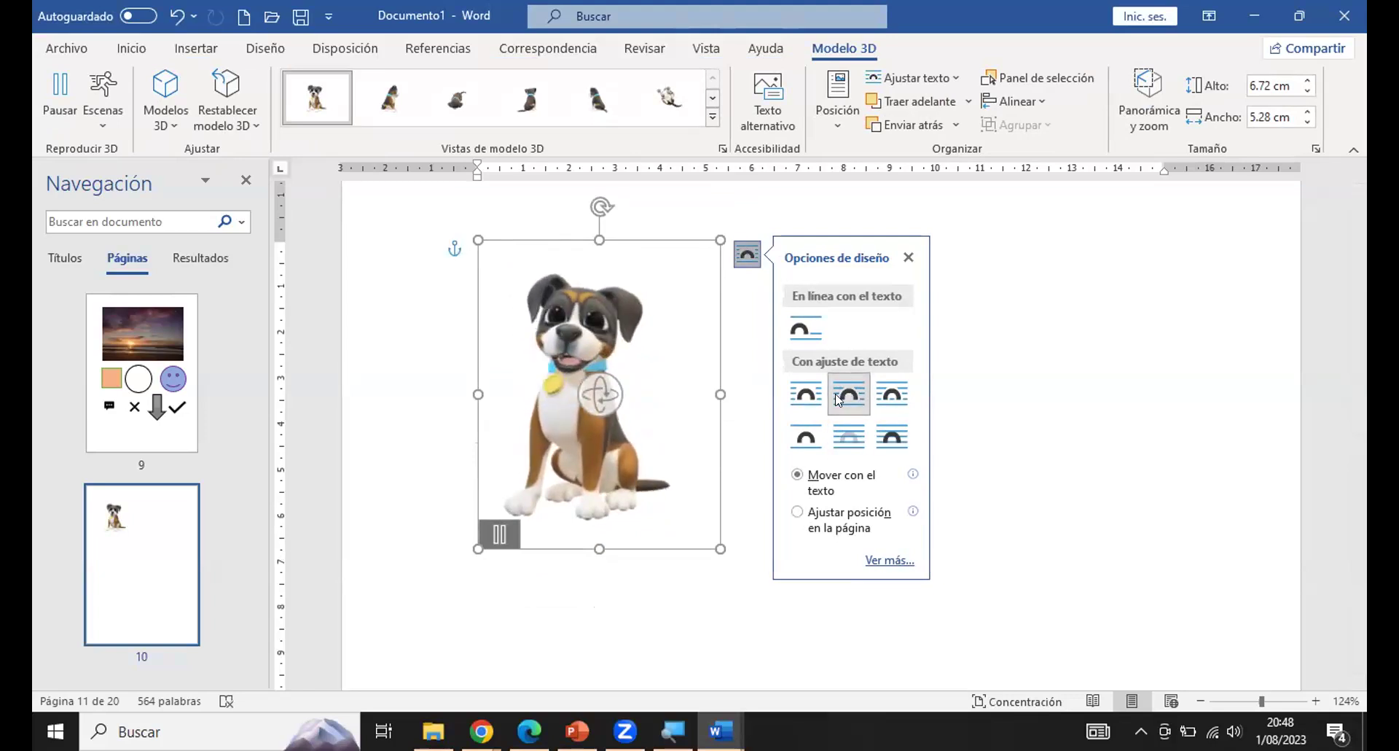
{"action": "left_click_drag", "start_coordinate": [608, 280], "coordinate": [784, 283]}
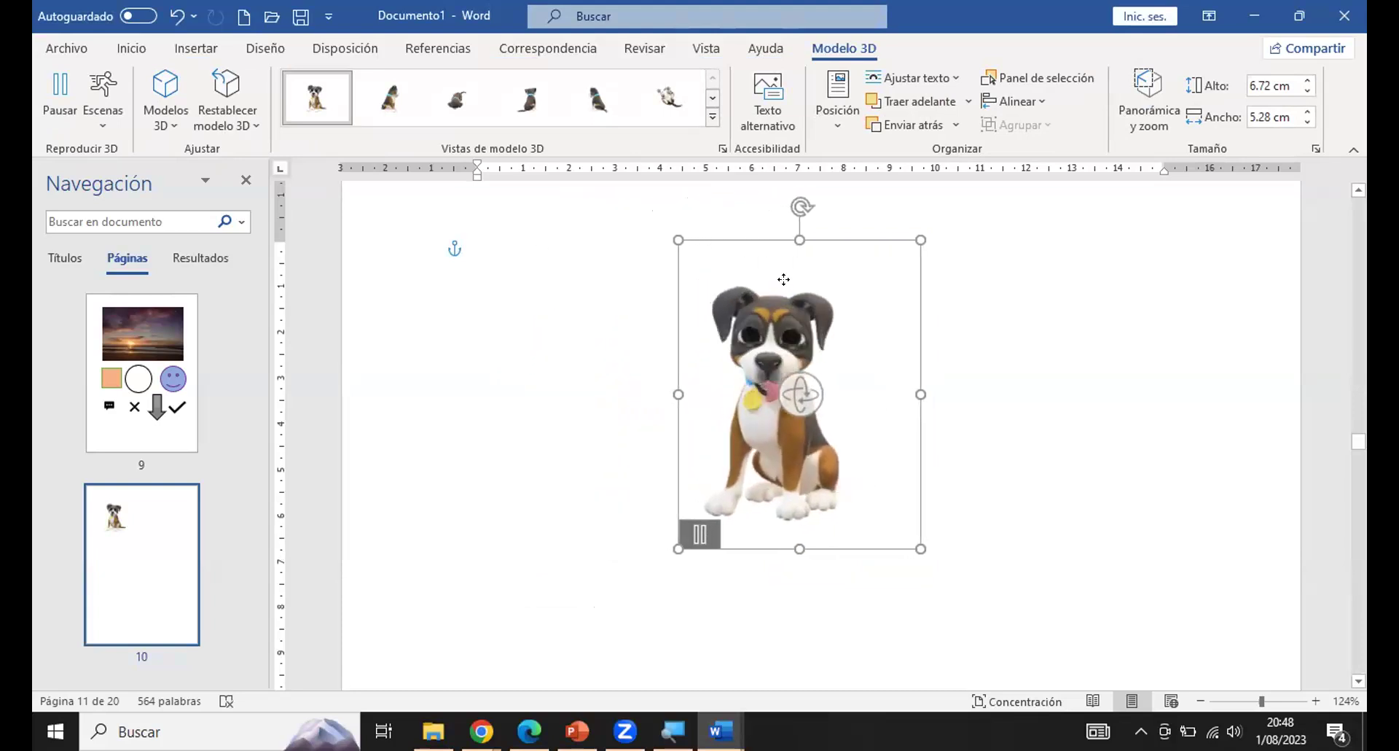
{"action": "left_click_drag", "start_coordinate": [785, 283], "coordinate": [742, 257]}
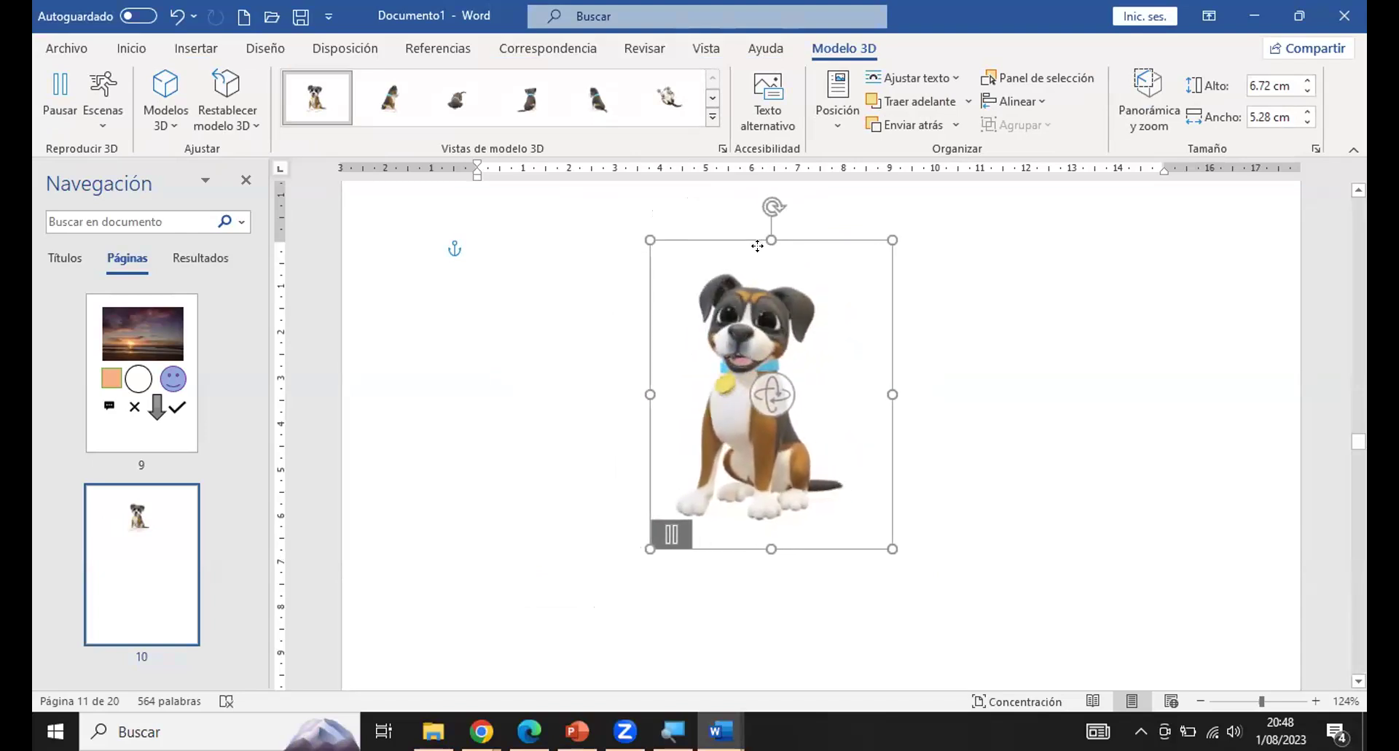
Resize the dog model to about 6.86 cm high by 5.39 cm wide and rotate it in 3D to face left.
{"action": "left_click_drag", "start_coordinate": [886, 540], "coordinate": [866, 516]}
{"action": "left_click_drag", "start_coordinate": [673, 254], "coordinate": [624, 201]}
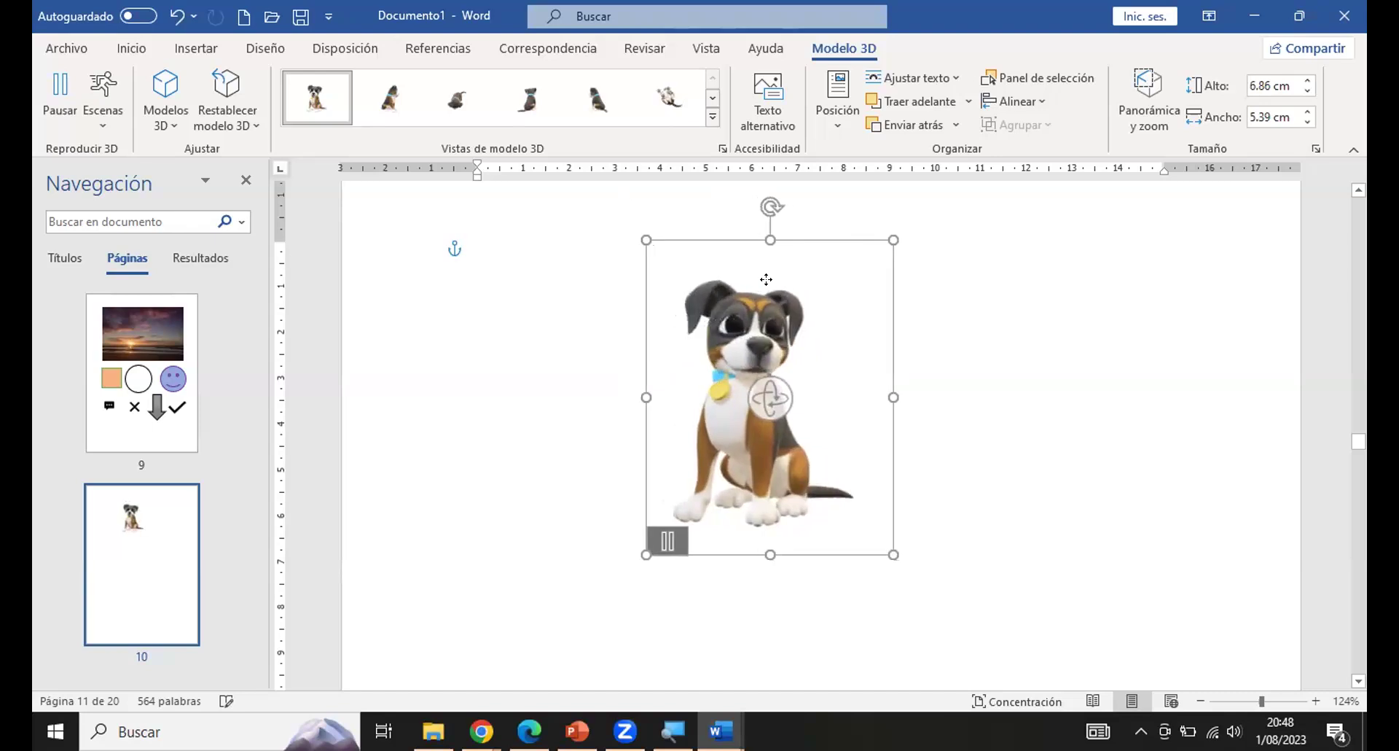
{"action": "left_click_drag", "start_coordinate": [775, 397], "coordinate": [653, 406]}
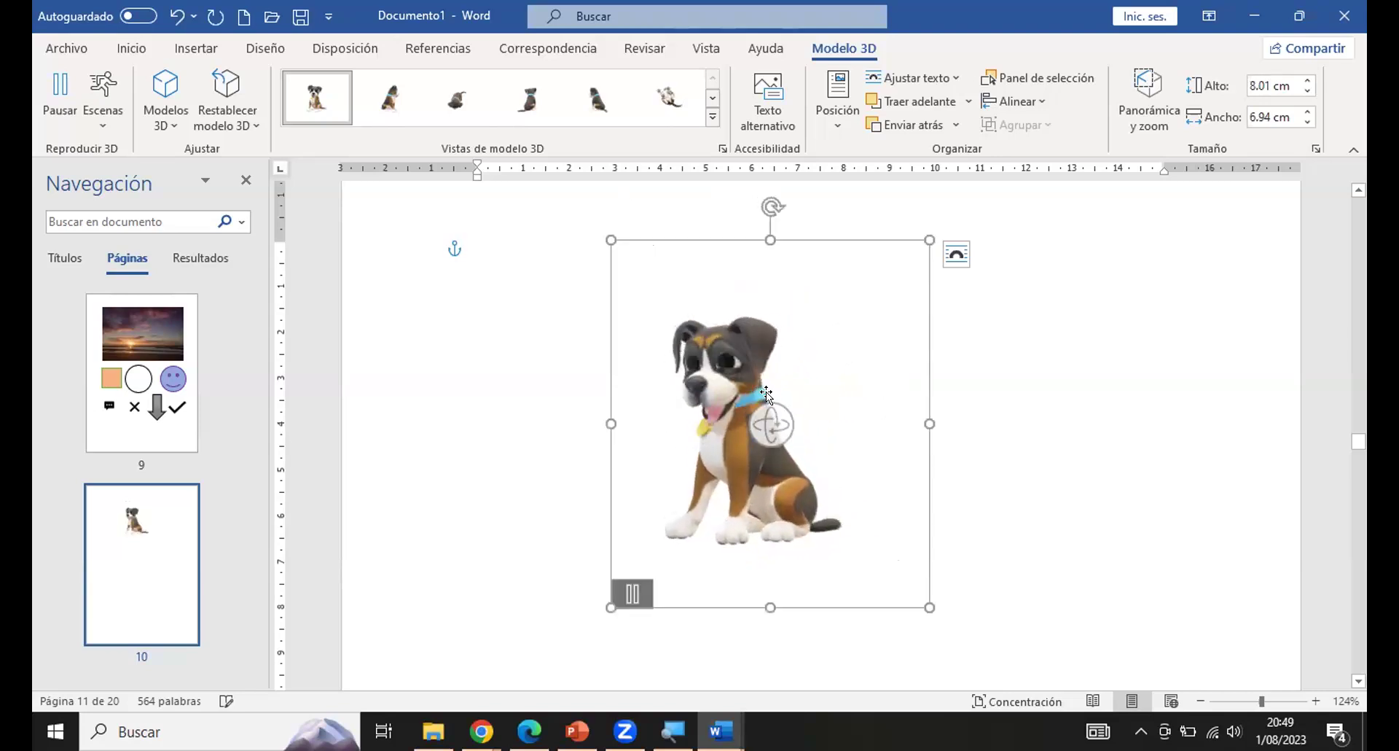
Pause the dog model's animation and resume it.
{"action": "left_click", "coordinate": [626, 598]}
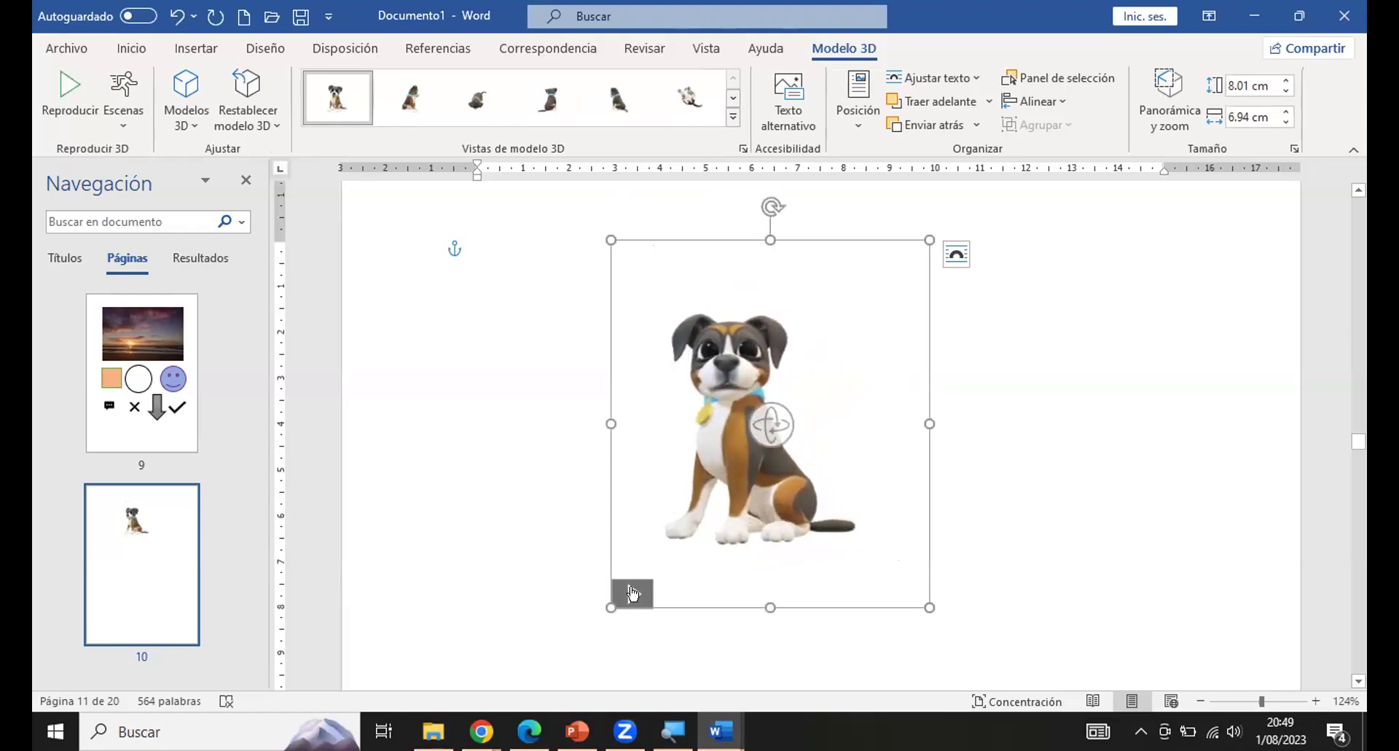
{"action": "left_click", "coordinate": [632, 594]}
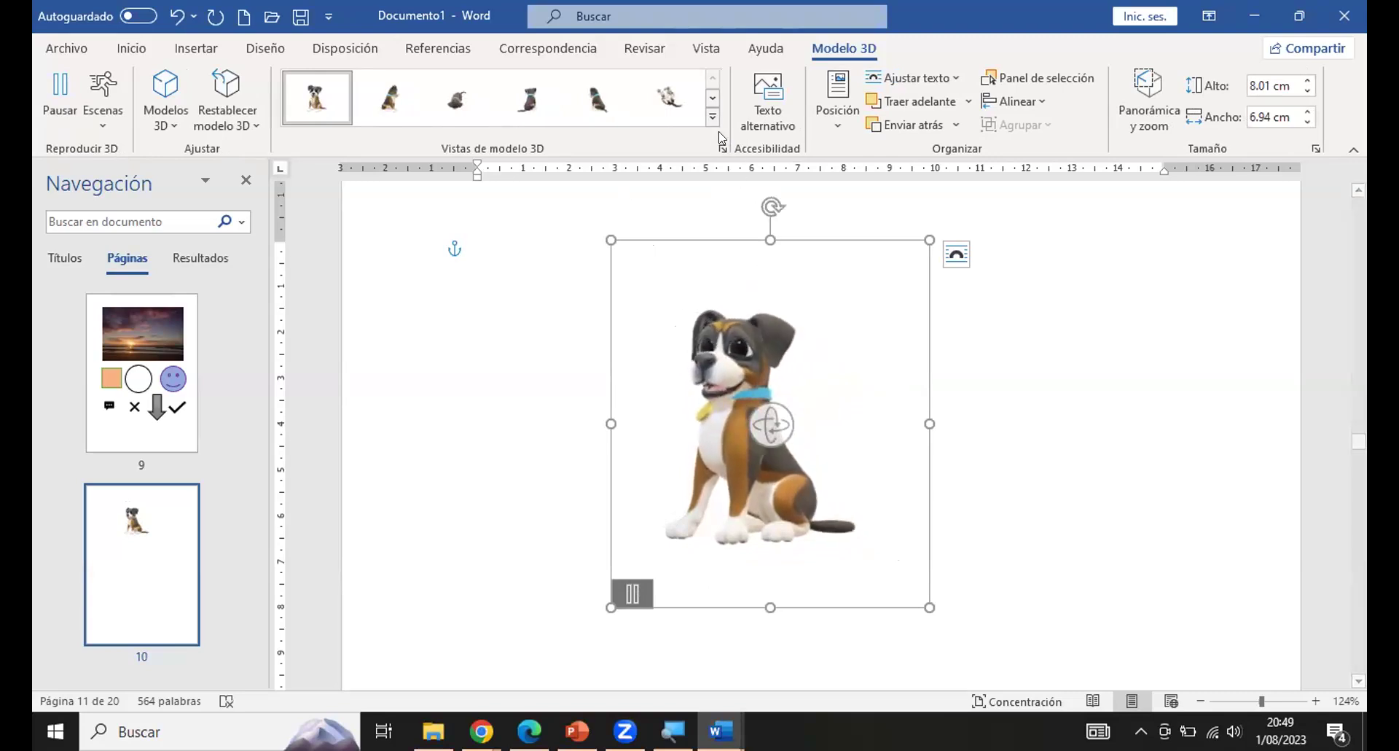
Apply the sixth view in the second row of the 3D view presets to the dog and place it near the page's centre.
{"action": "left_click_drag", "start_coordinate": [687, 259], "coordinate": [968, 255]}
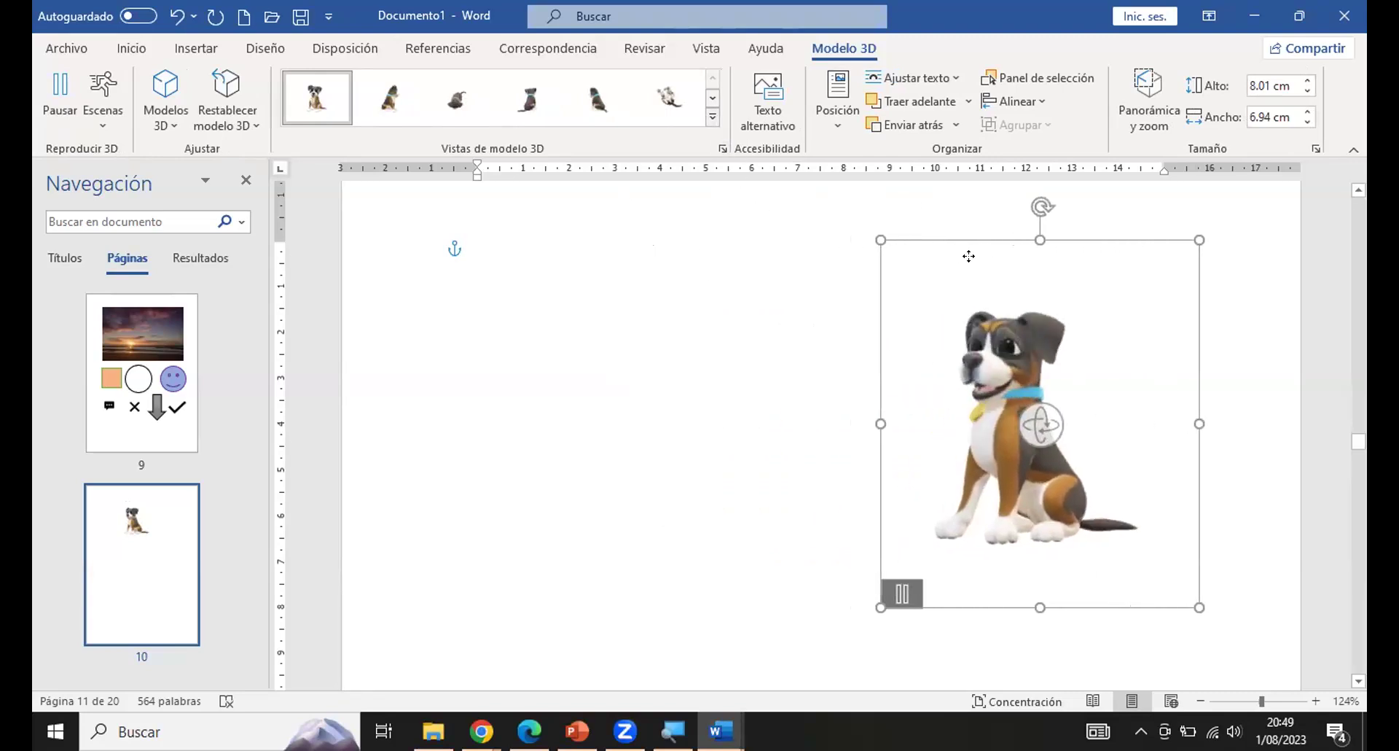
{"action": "left_click", "coordinate": [713, 117]}
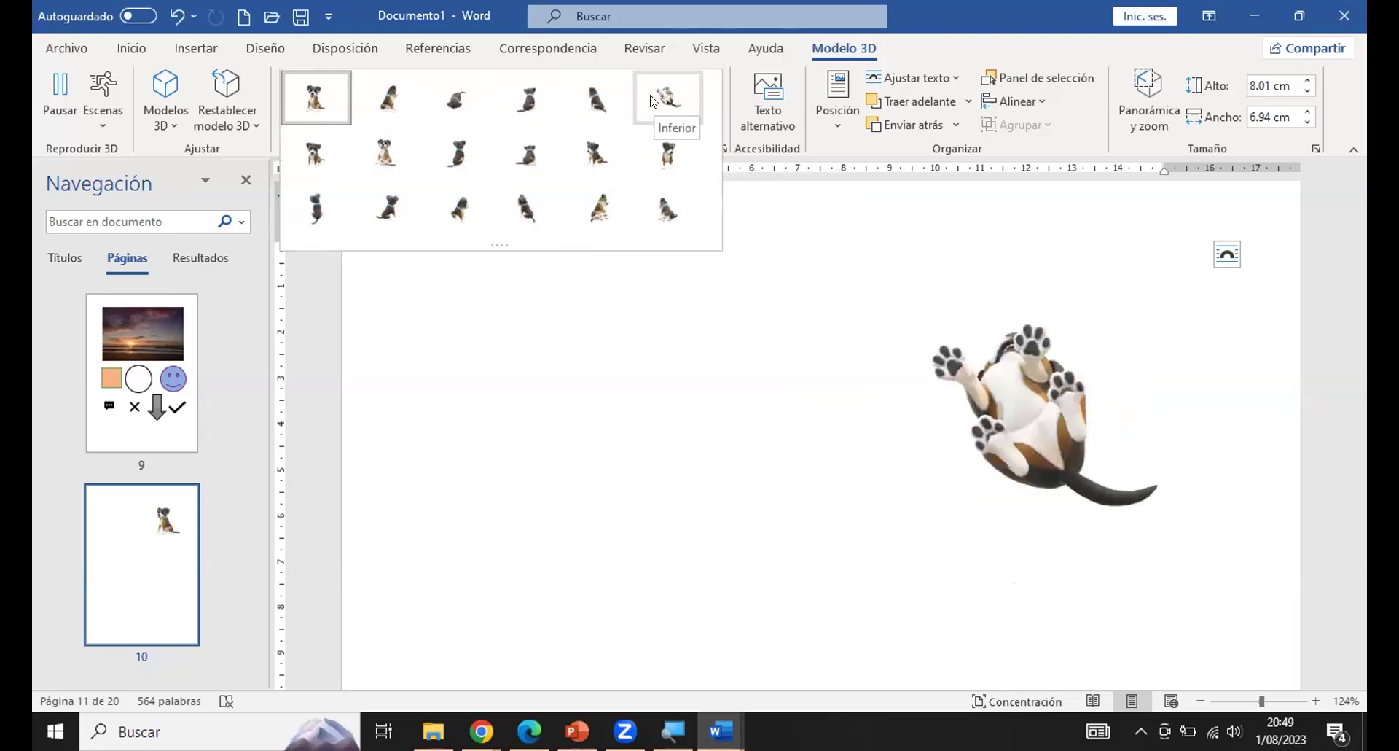
{"action": "left_click", "coordinate": [674, 149]}
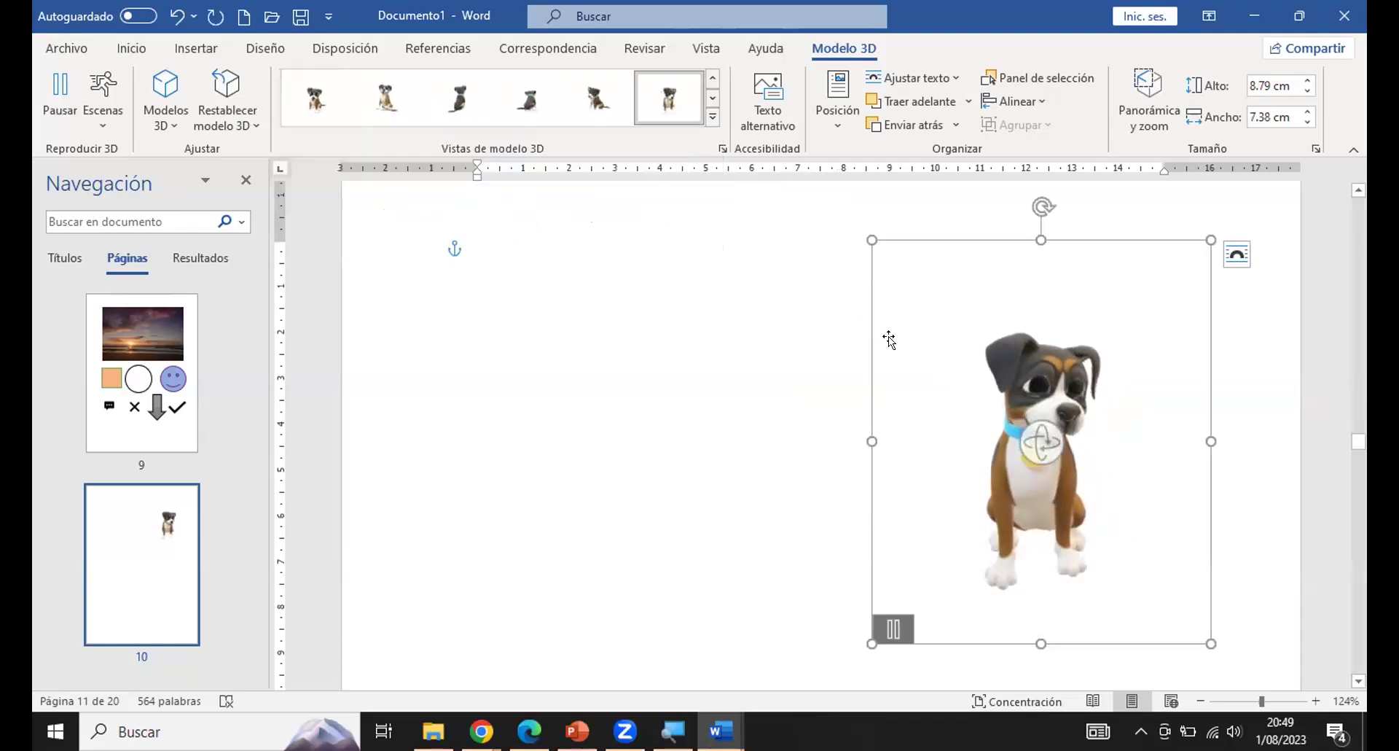
{"action": "left_click_drag", "start_coordinate": [955, 321], "coordinate": [680, 318]}
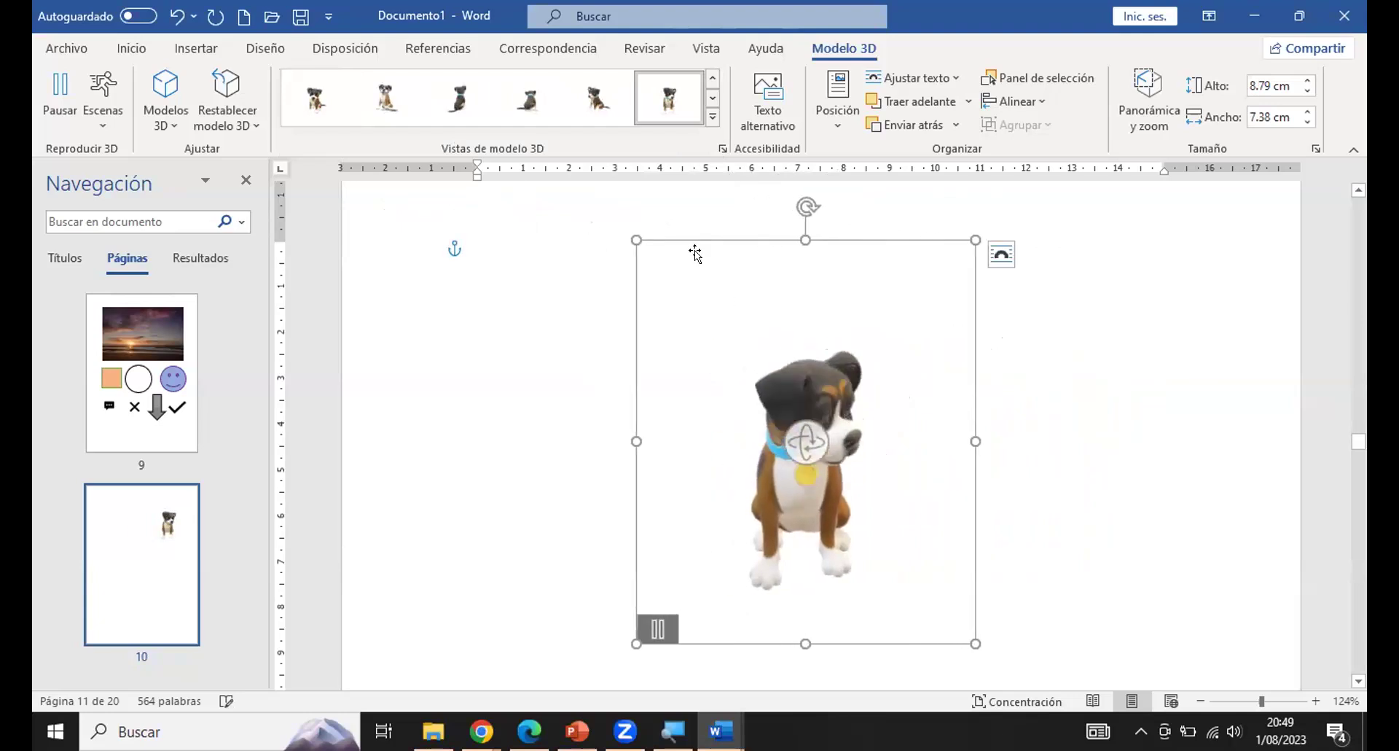
Try the dog's animation scenes Escena 2, Escena 5, Escena 7 and Escena 3, and settle on Escena 7.
{"action": "left_click", "coordinate": [102, 110]}
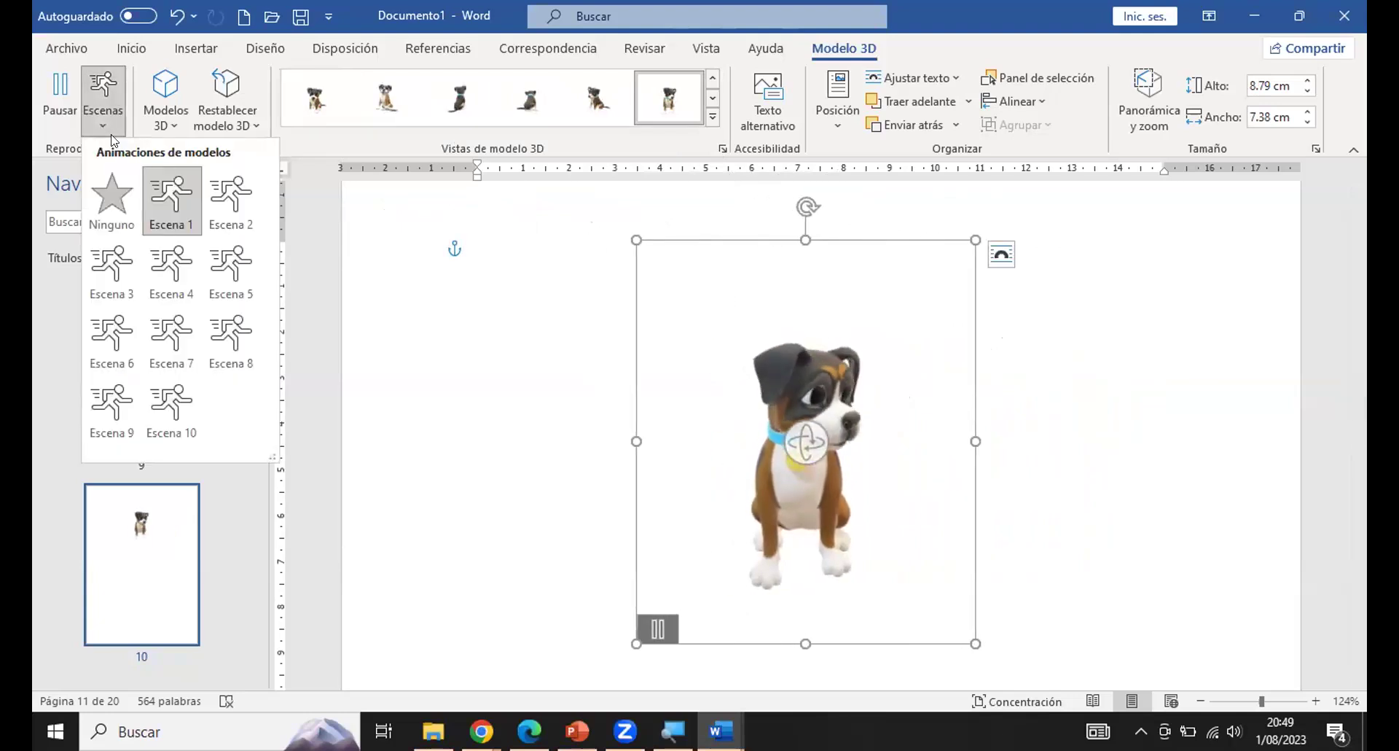
{"action": "left_click", "coordinate": [242, 192]}
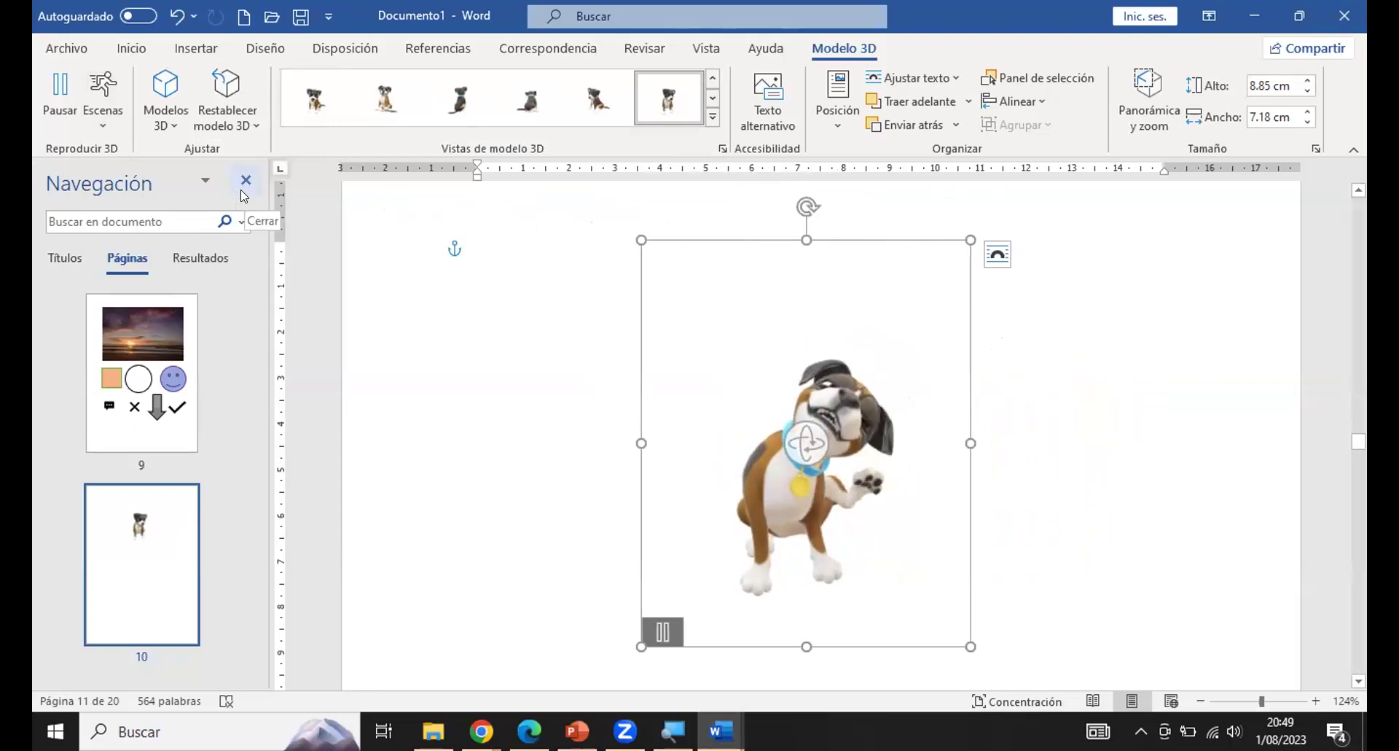
{"action": "left_click", "coordinate": [102, 109]}
{"action": "left_click", "coordinate": [226, 259]}
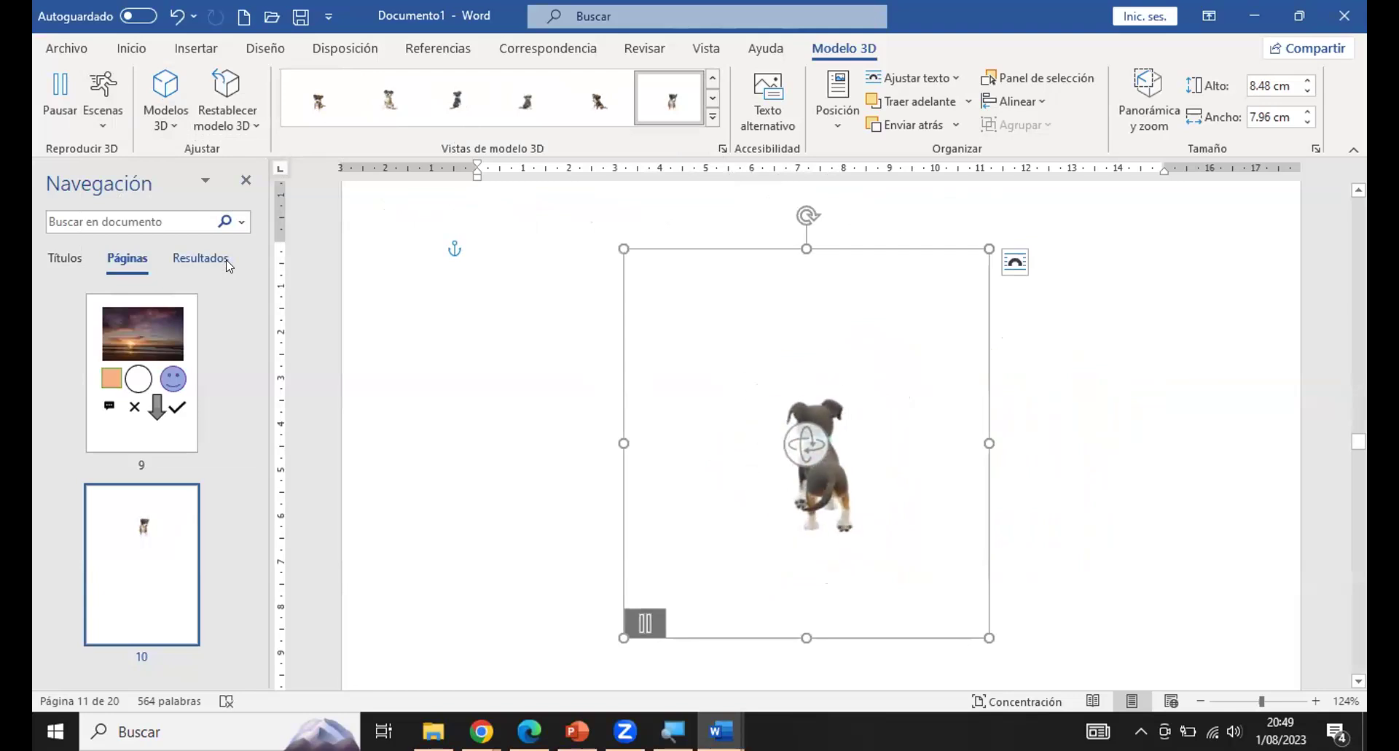
{"action": "left_click", "coordinate": [106, 129]}
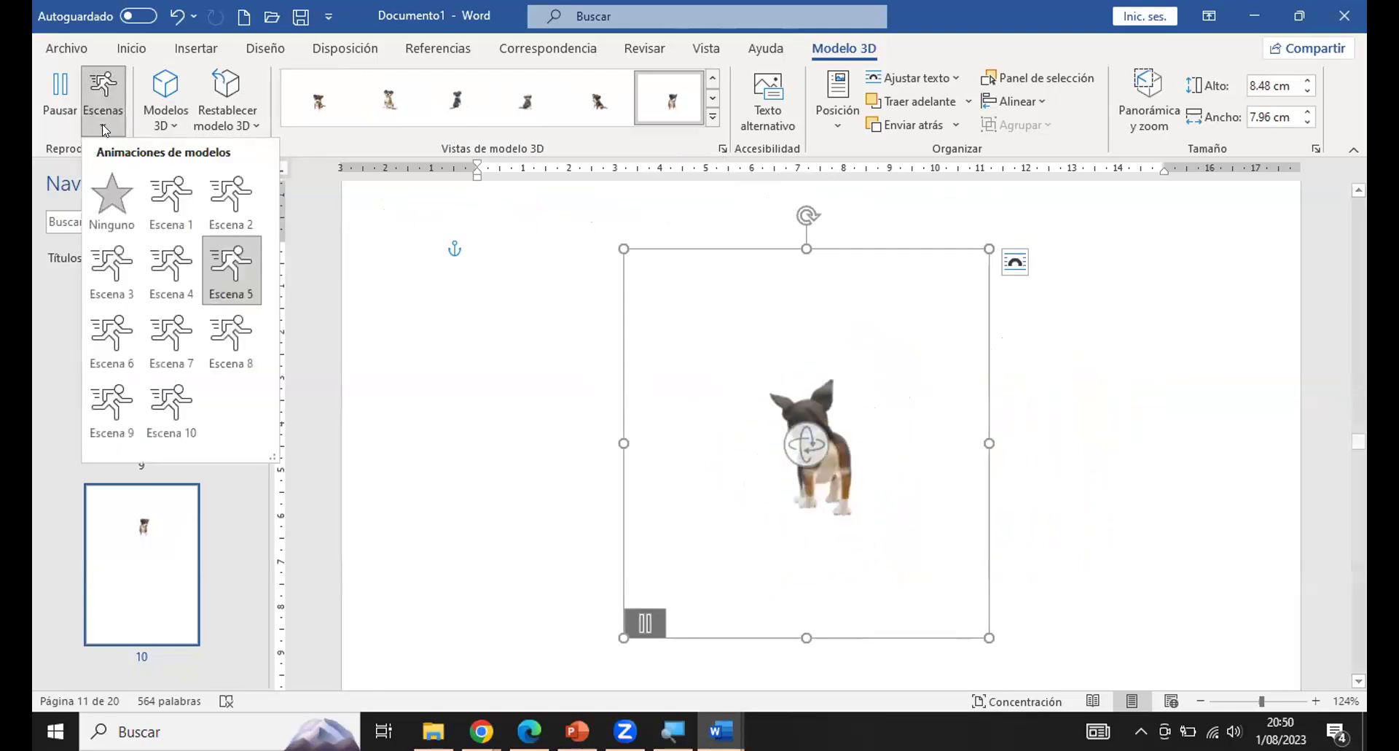
{"action": "left_click", "coordinate": [175, 329]}
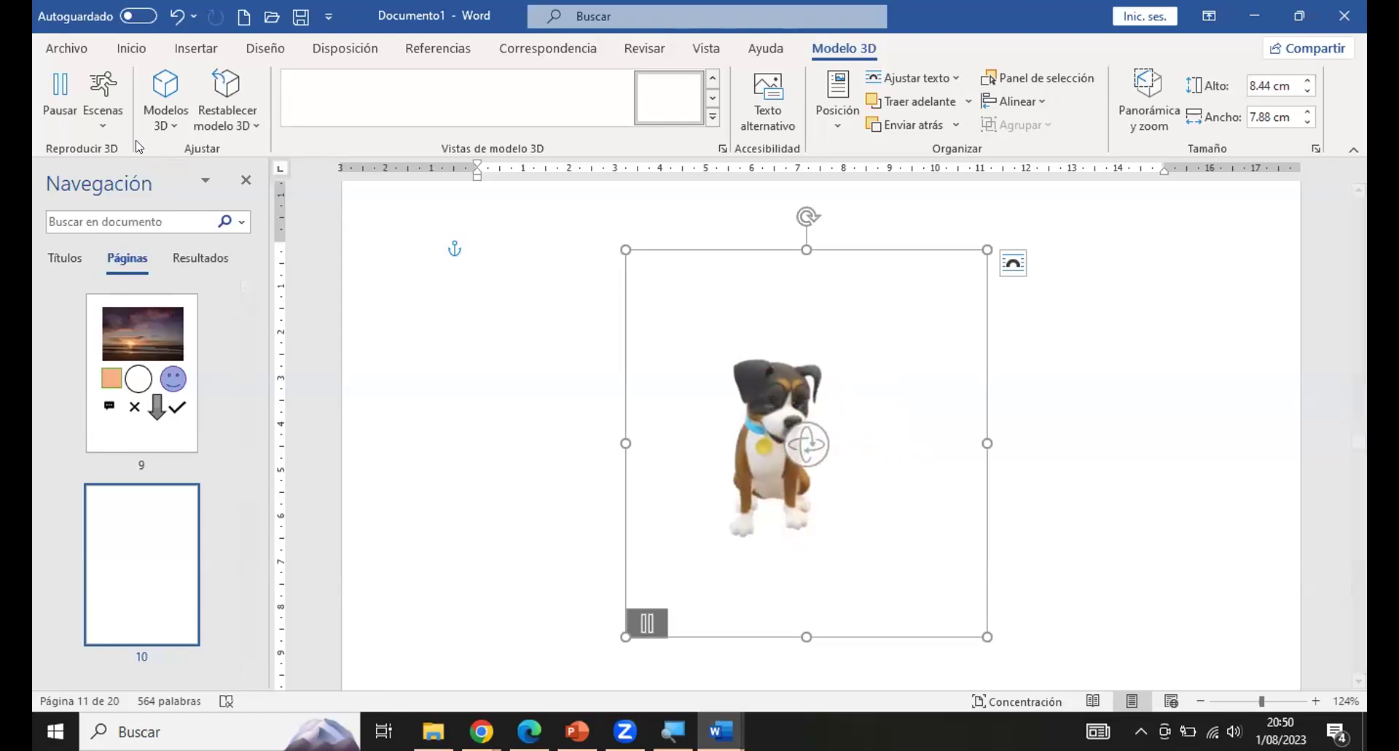
{"action": "left_click", "coordinate": [103, 109]}
{"action": "left_click", "coordinate": [111, 265]}
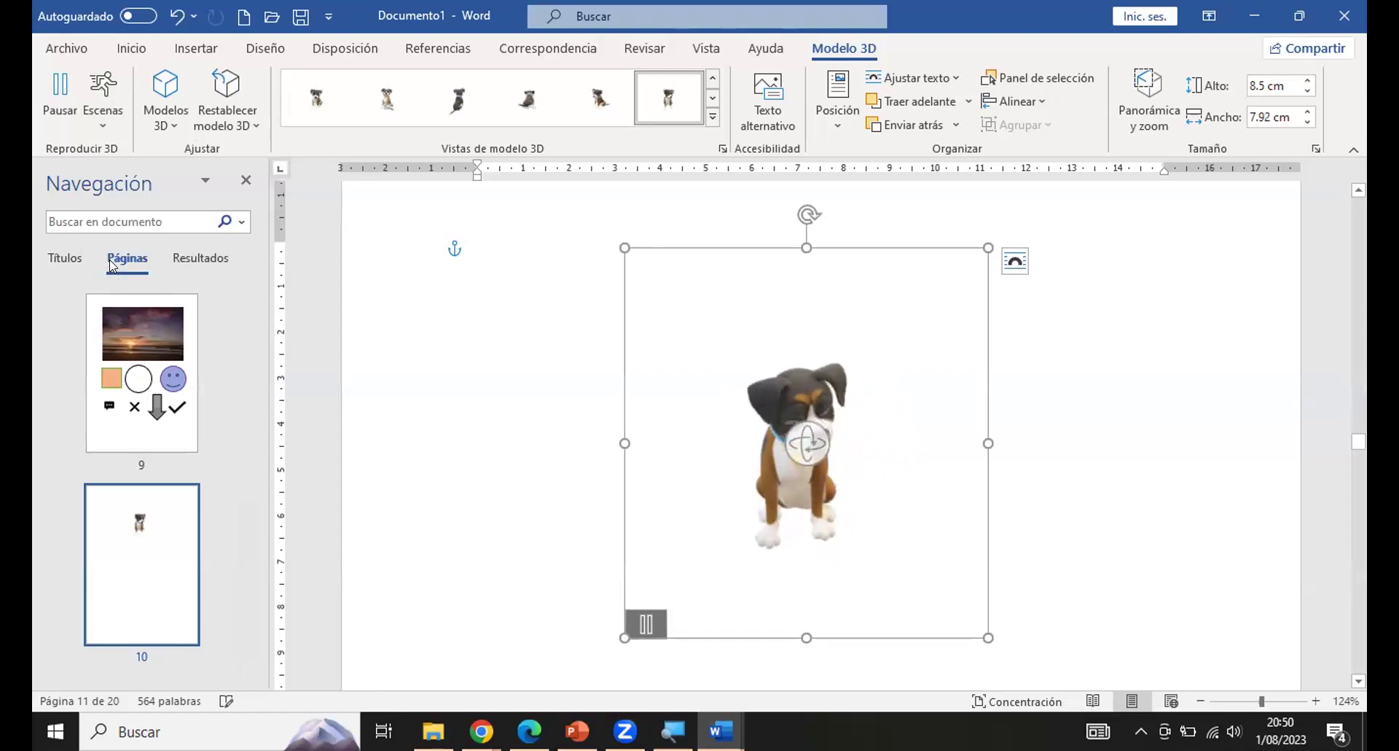
{"action": "left_click", "coordinate": [88, 109]}
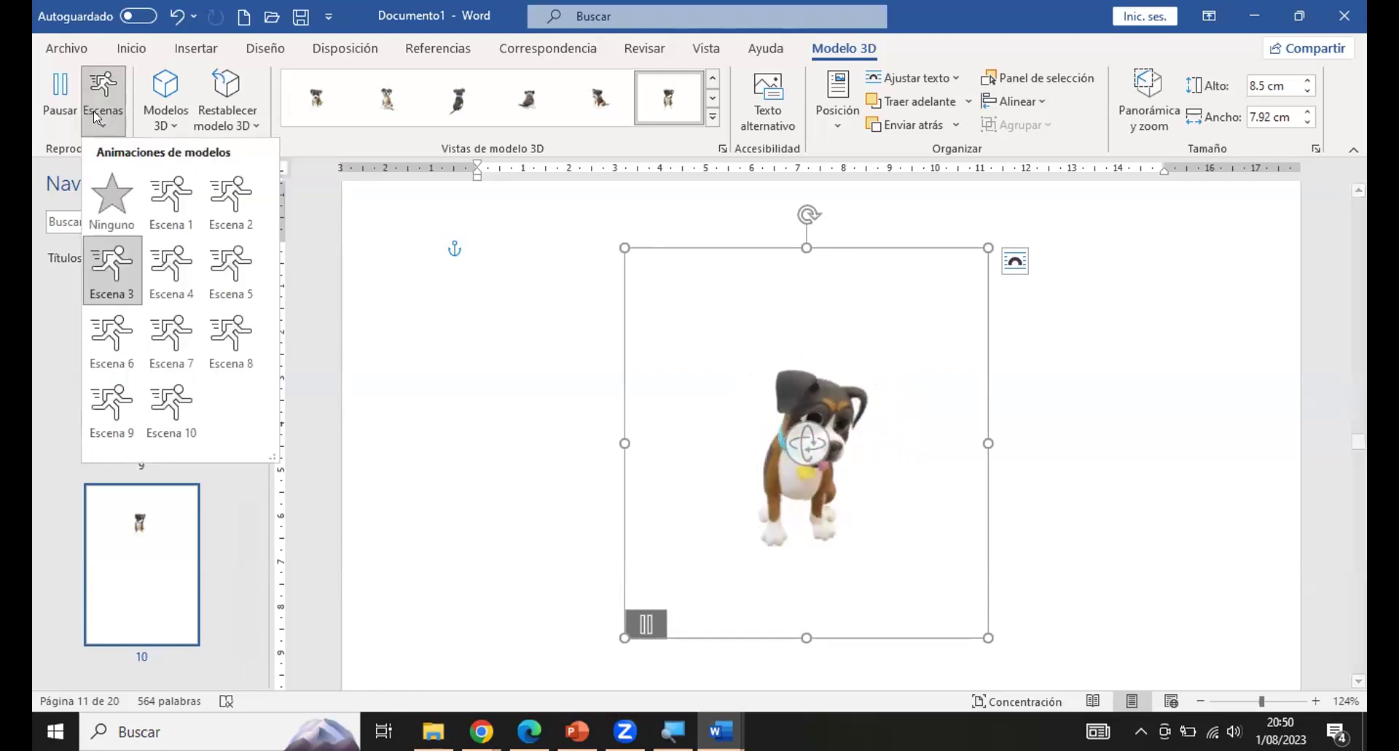
{"action": "left_click", "coordinate": [172, 339]}
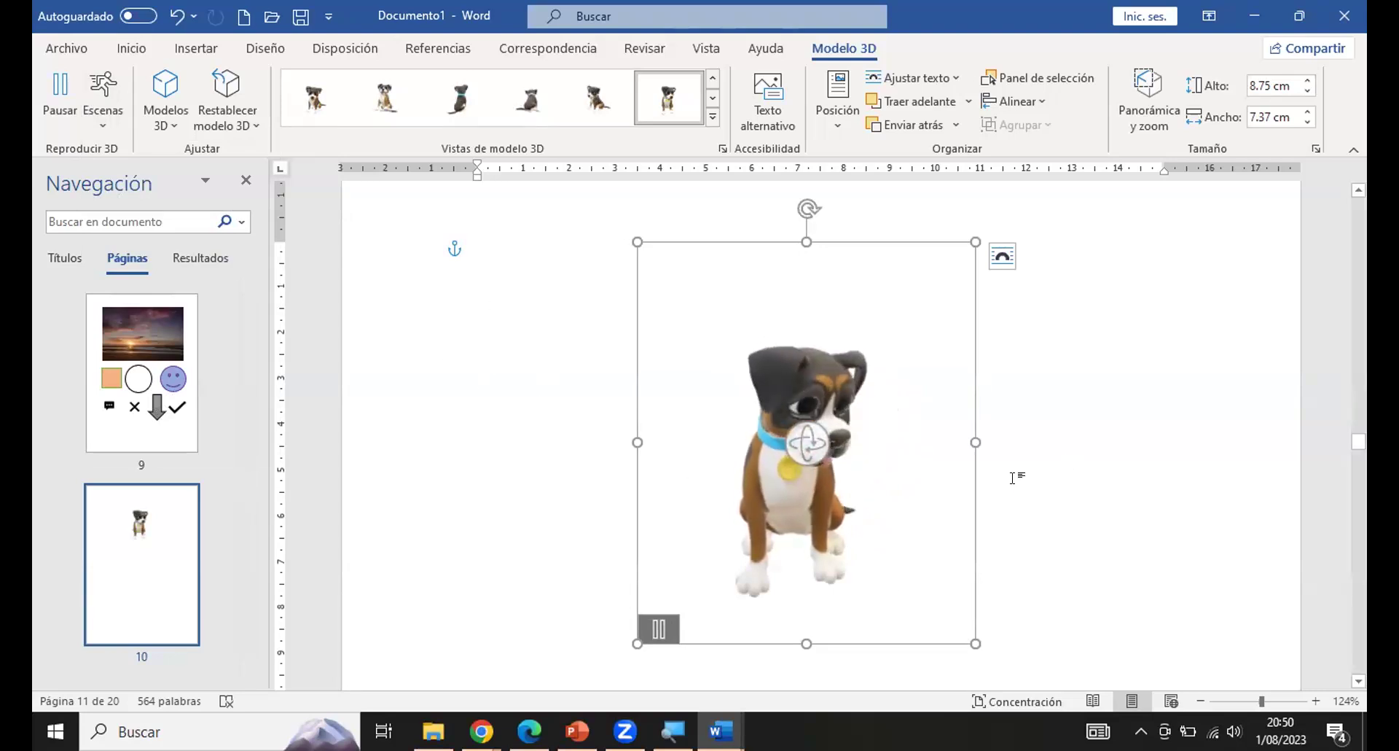
Deselect the dog model and place the cursor on the blank page that follows it.
{"action": "left_click", "coordinate": [196, 48]}
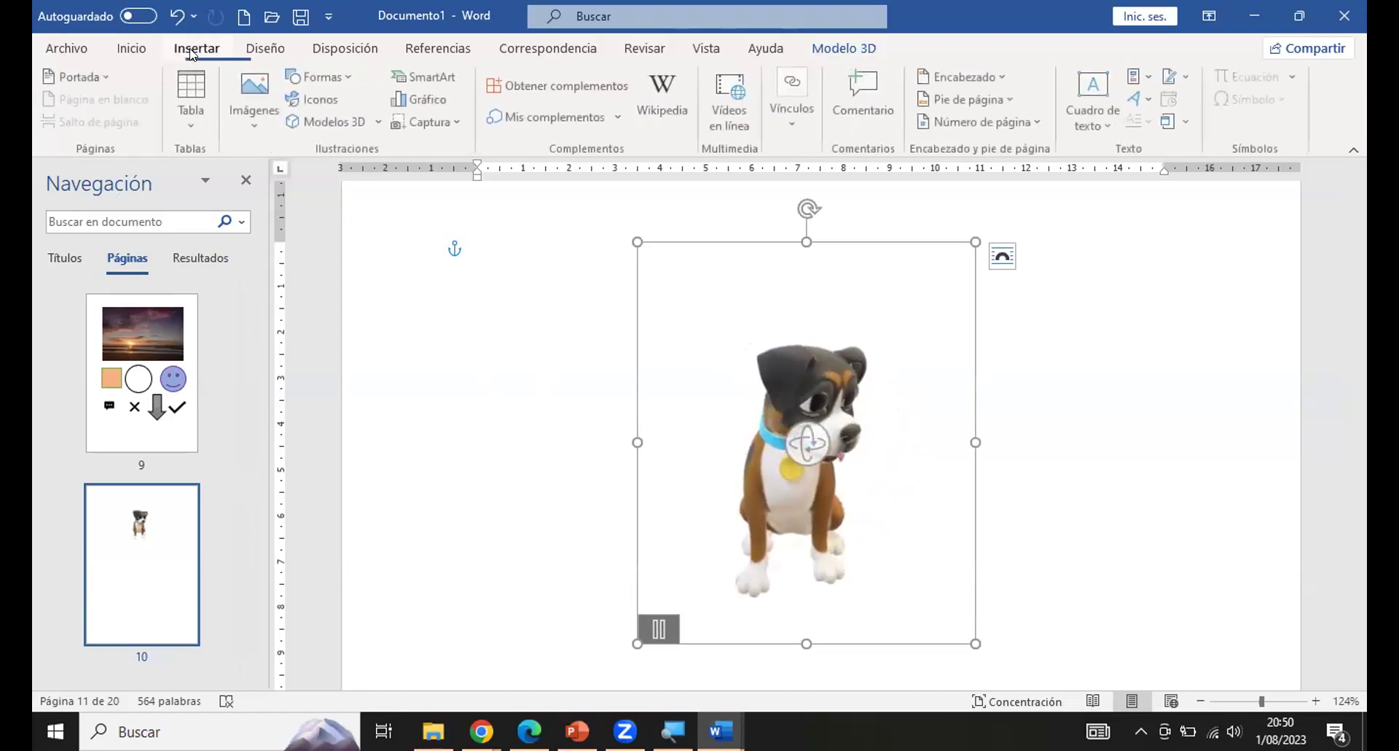
{"action": "left_click", "coordinate": [1043, 448]}
{"action": "scroll", "coordinate": [167, 496], "scroll_direction": "down", "scroll_amount": 4}
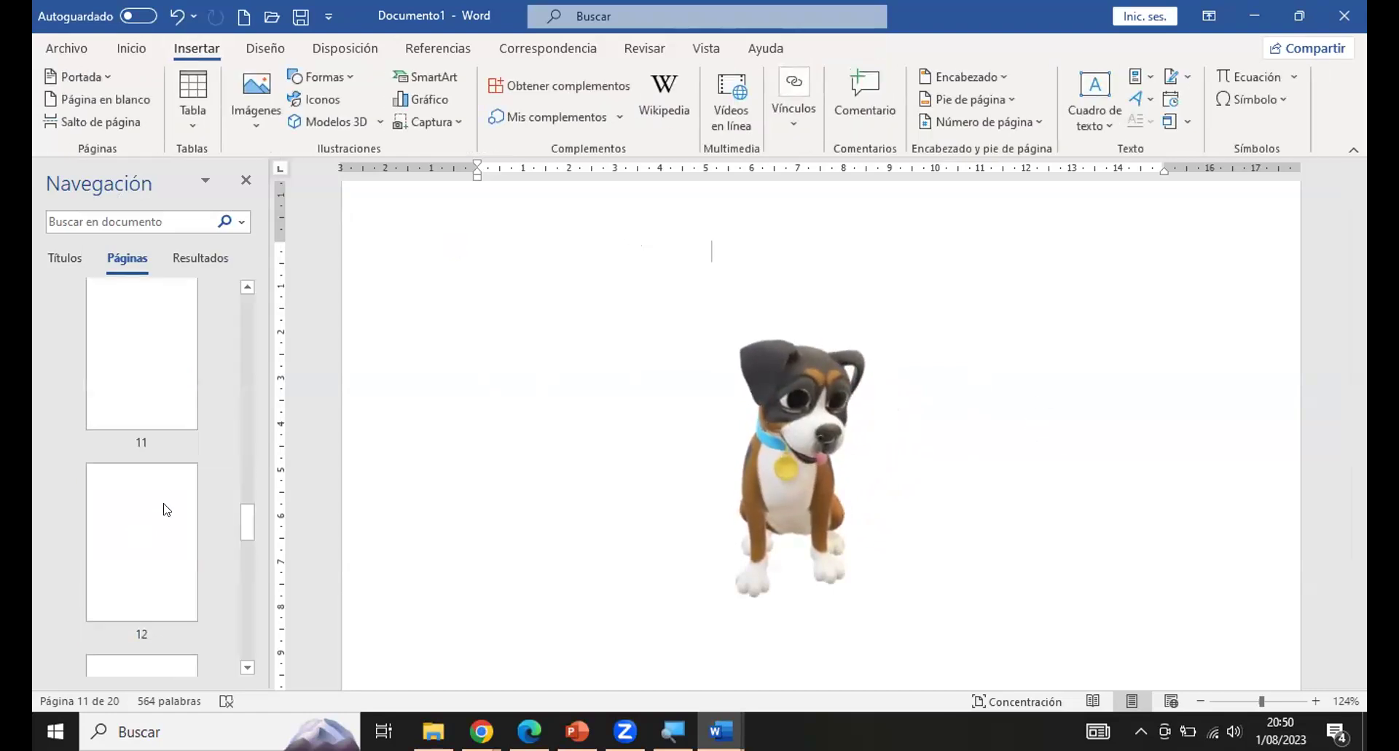
{"action": "scroll", "coordinate": [166, 492], "scroll_direction": "up", "scroll_amount": 2}
{"action": "left_click", "coordinate": [177, 543]}
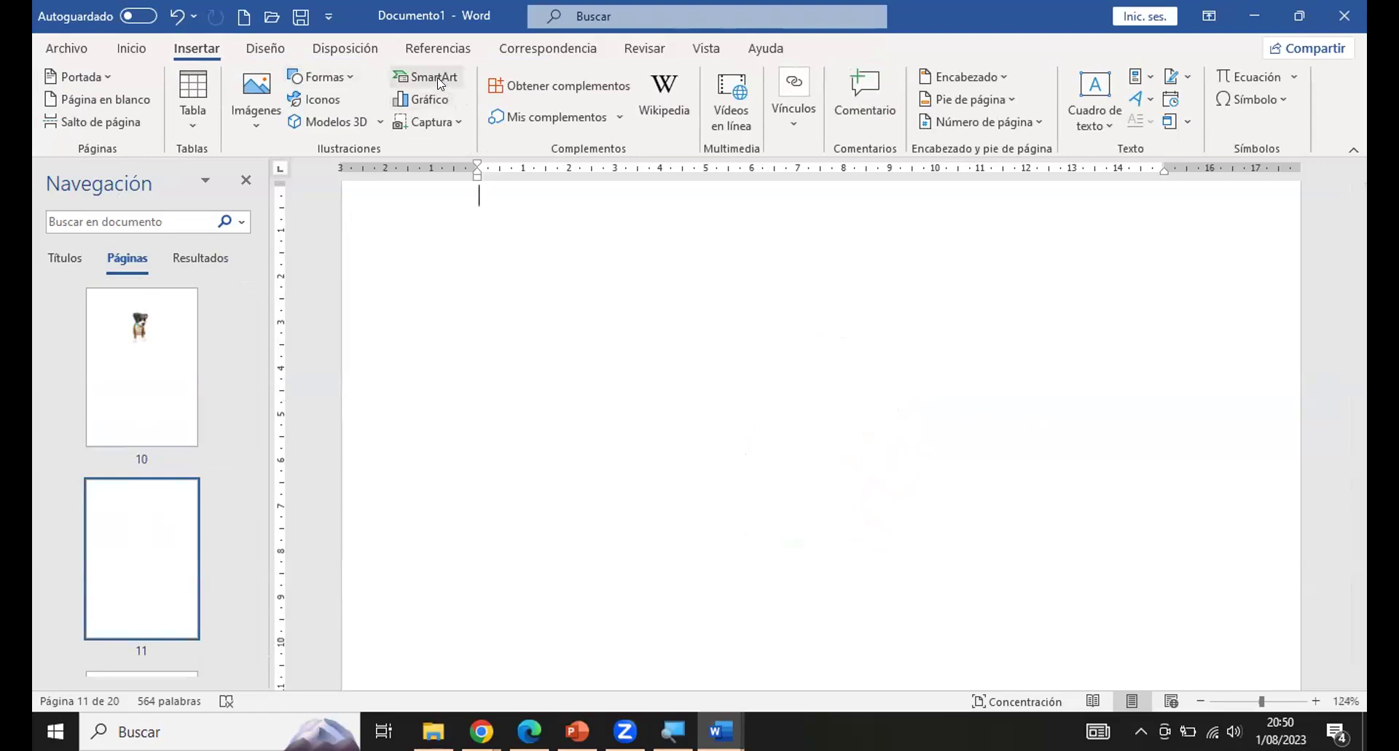
{"action": "left_click", "coordinate": [380, 123]}
{"action": "left_click", "coordinate": [380, 123]}
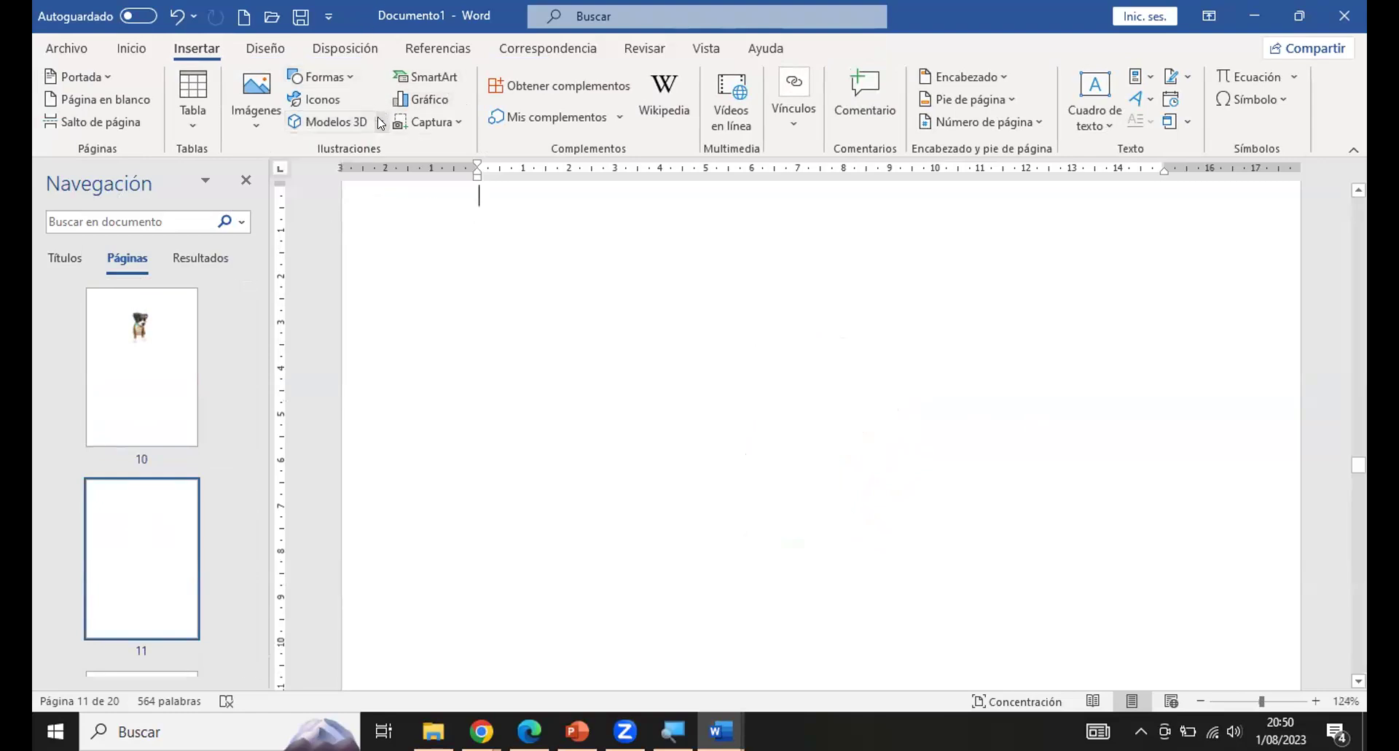
{"action": "left_click", "coordinate": [434, 80]}
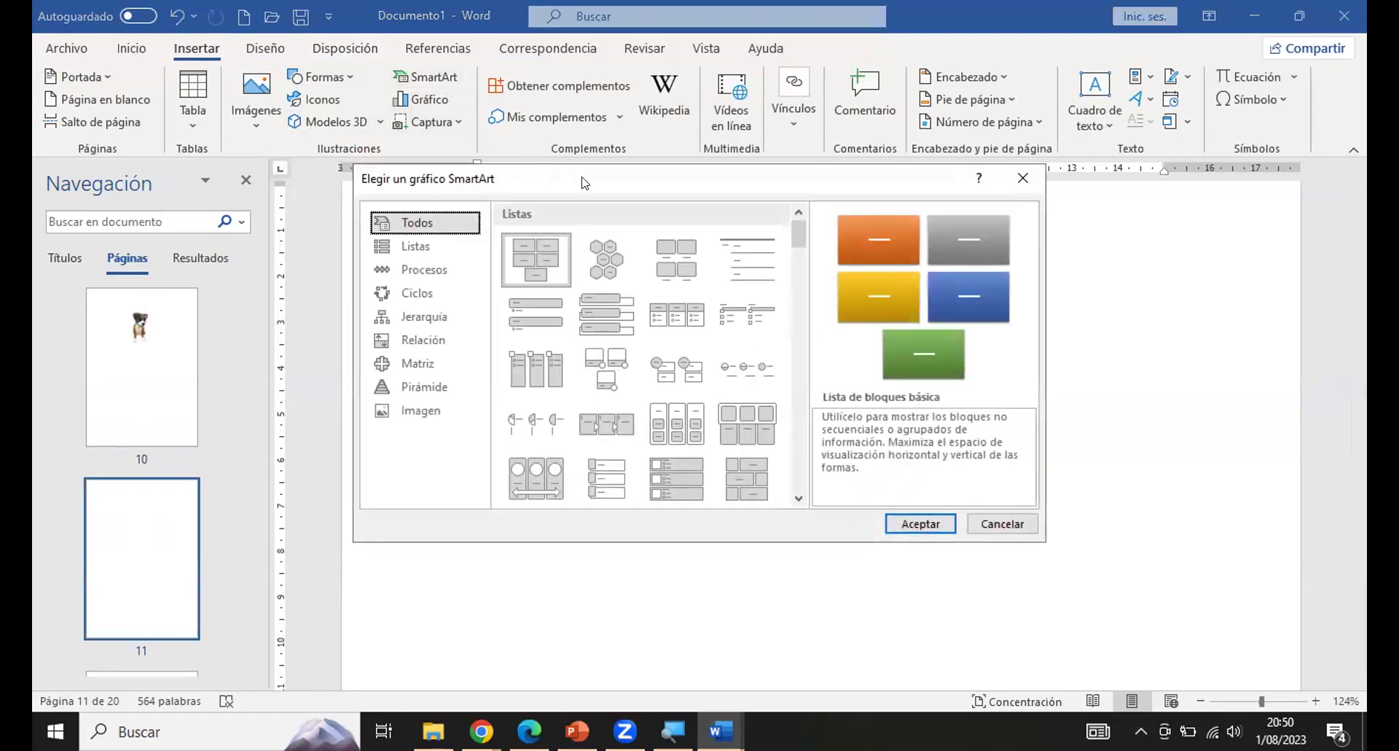
{"action": "left_click_drag", "start_coordinate": [589, 182], "coordinate": [673, 245]}
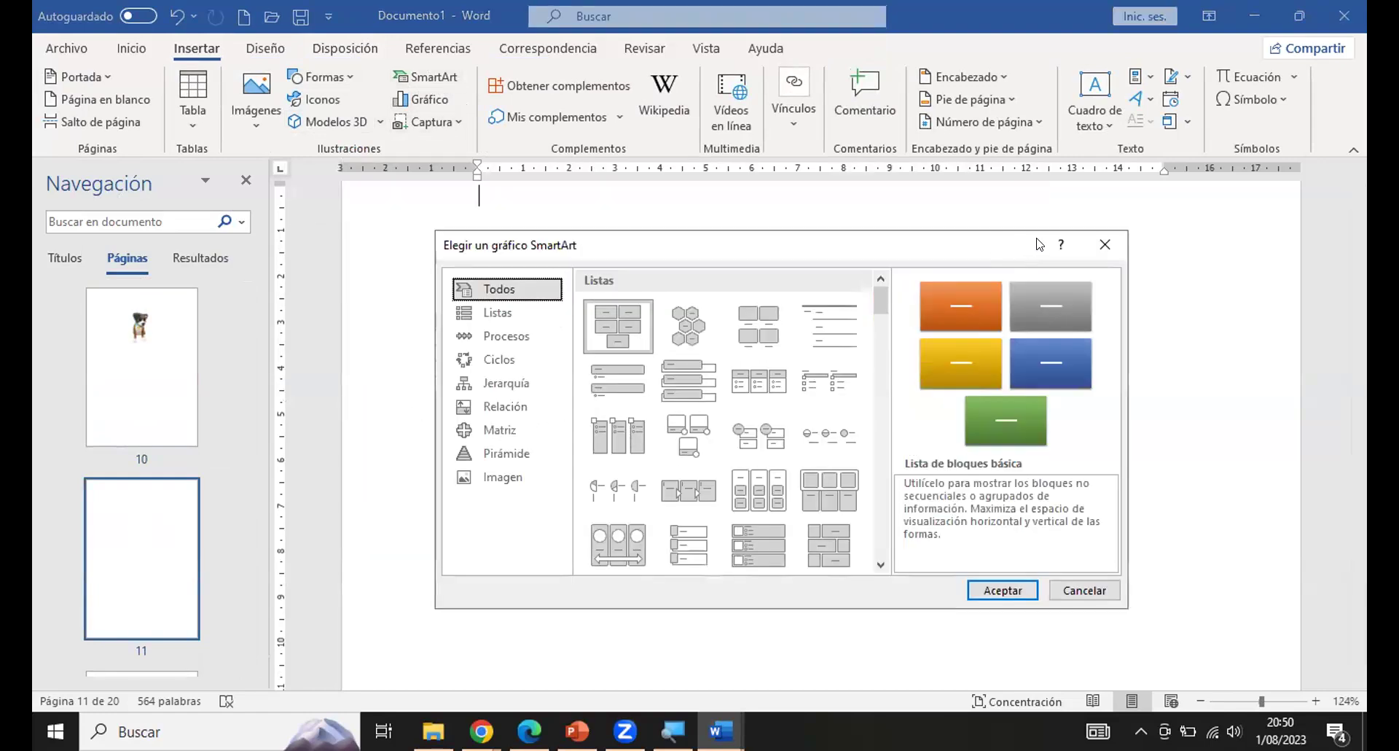
{"action": "left_click", "coordinate": [1107, 241]}
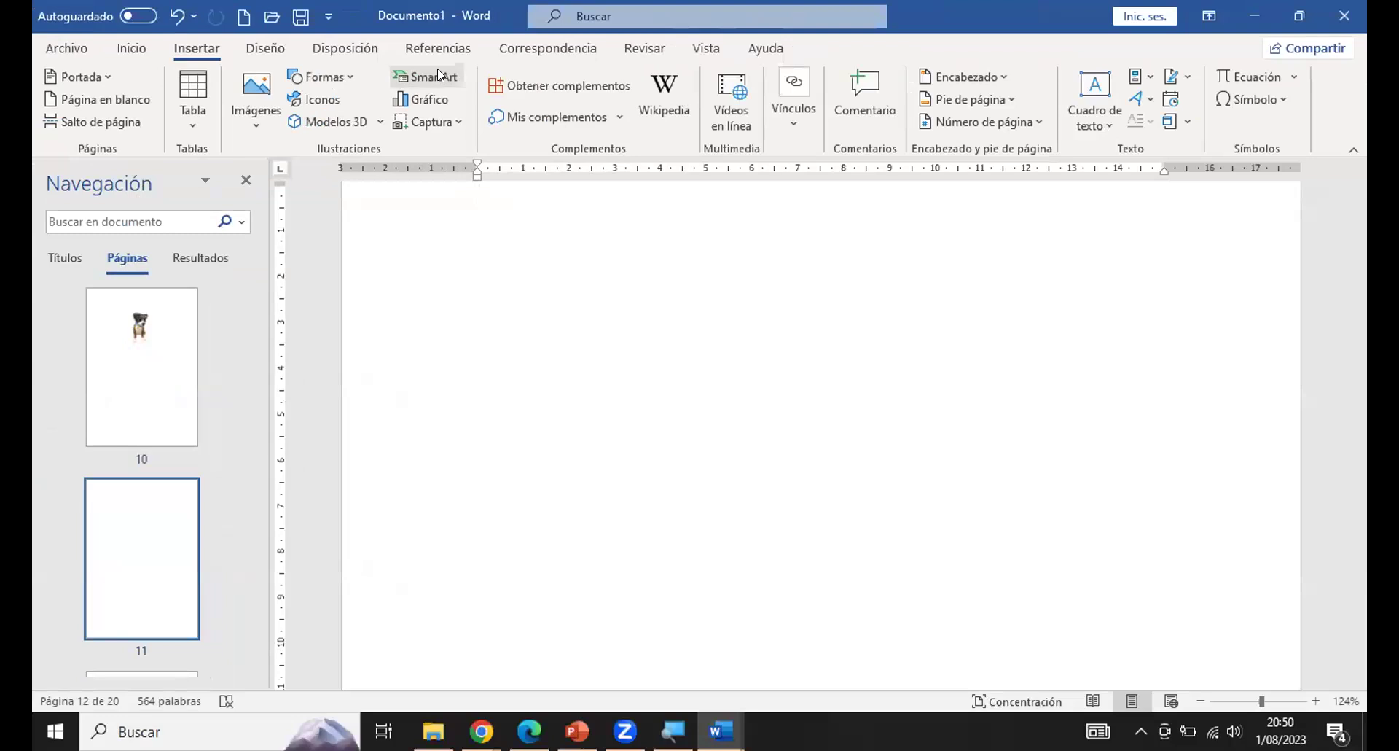
Examine the layouts offered in each SmartArt category, from Listas and Procesos through Pirámide and Imagen.
{"action": "left_click", "coordinate": [586, 136]}
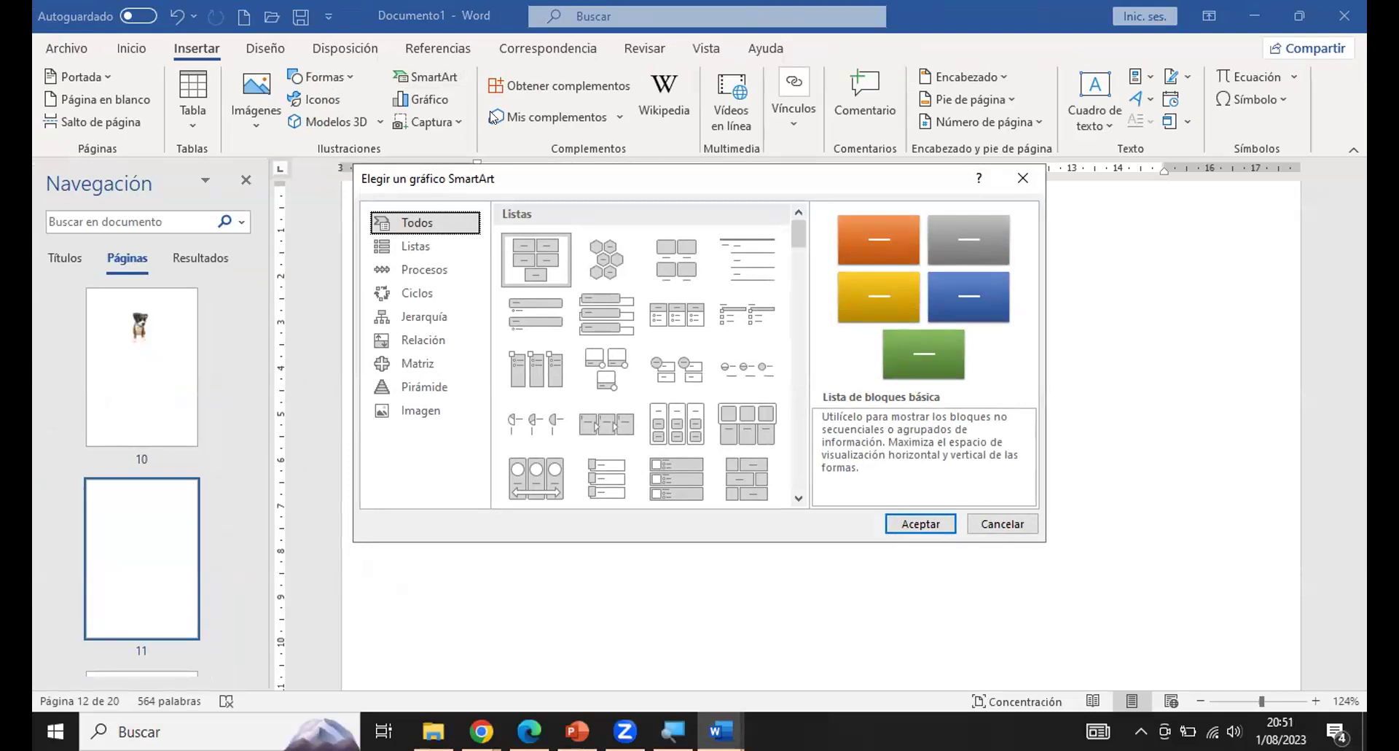
{"action": "left_click", "coordinate": [415, 245]}
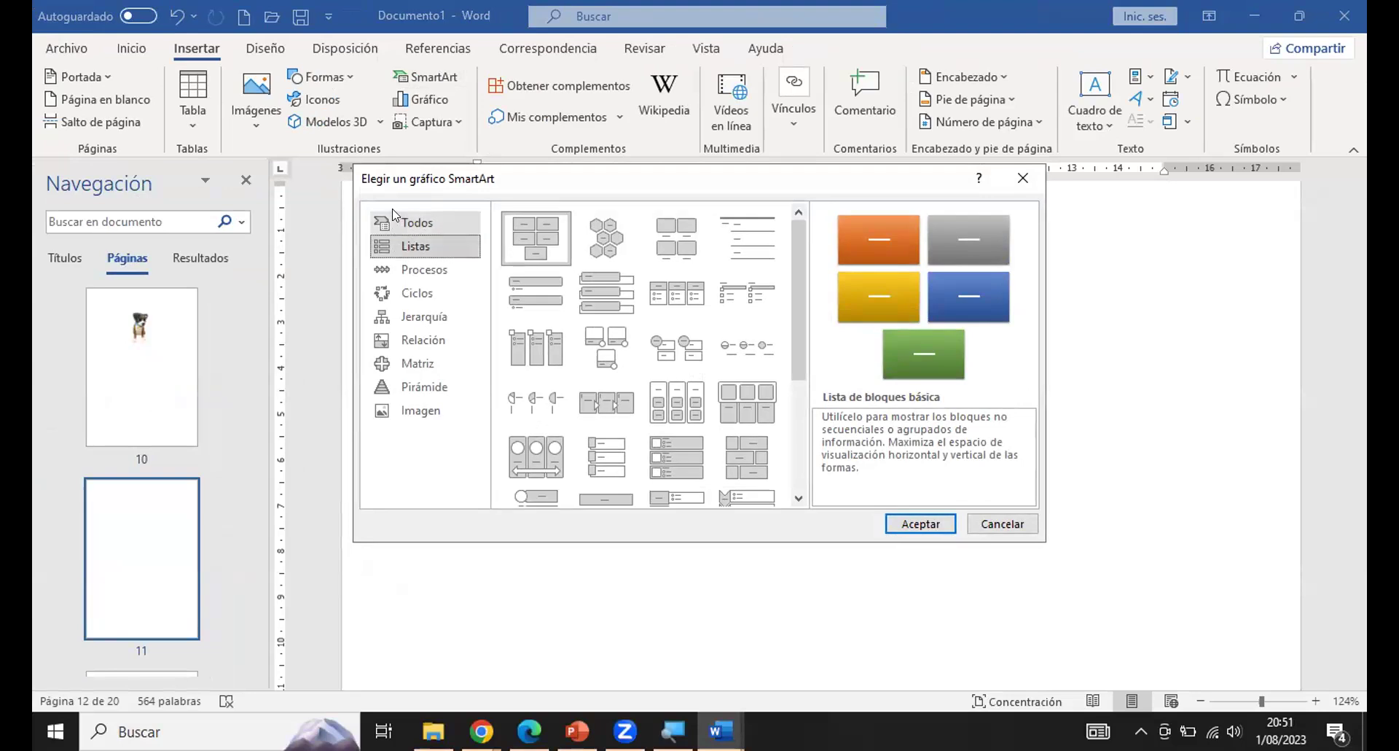
{"action": "left_click", "coordinate": [408, 222]}
{"action": "left_click", "coordinate": [416, 246]}
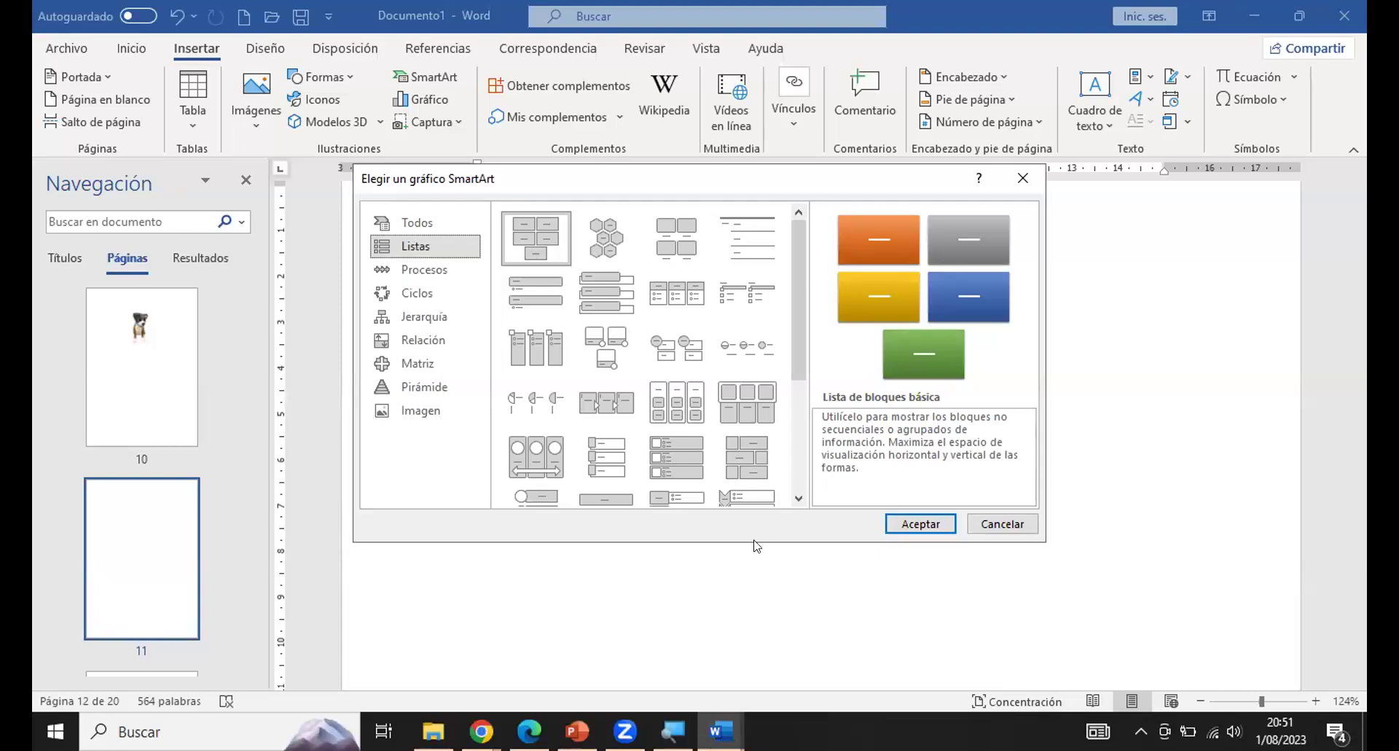
{"action": "left_click", "coordinate": [416, 268]}
{"action": "left_click", "coordinate": [417, 292]}
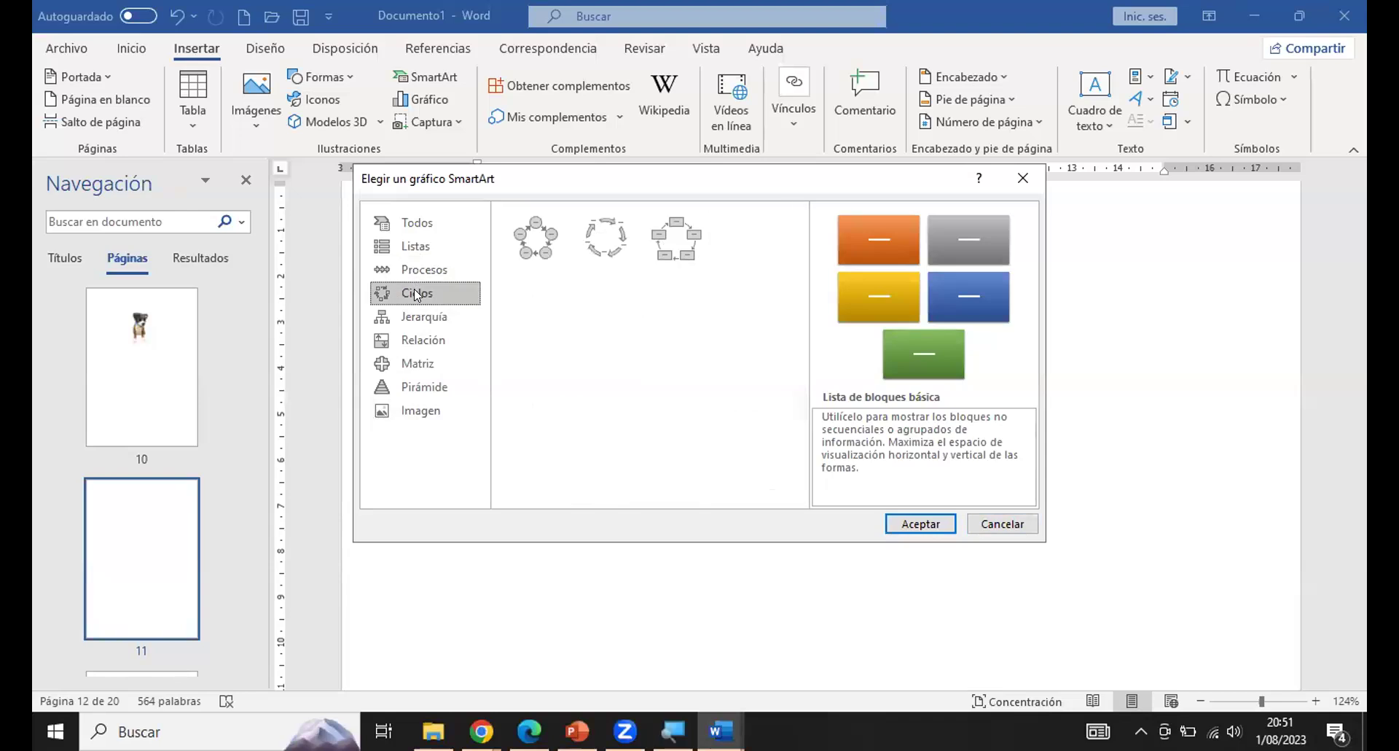
{"action": "left_click", "coordinate": [428, 321]}
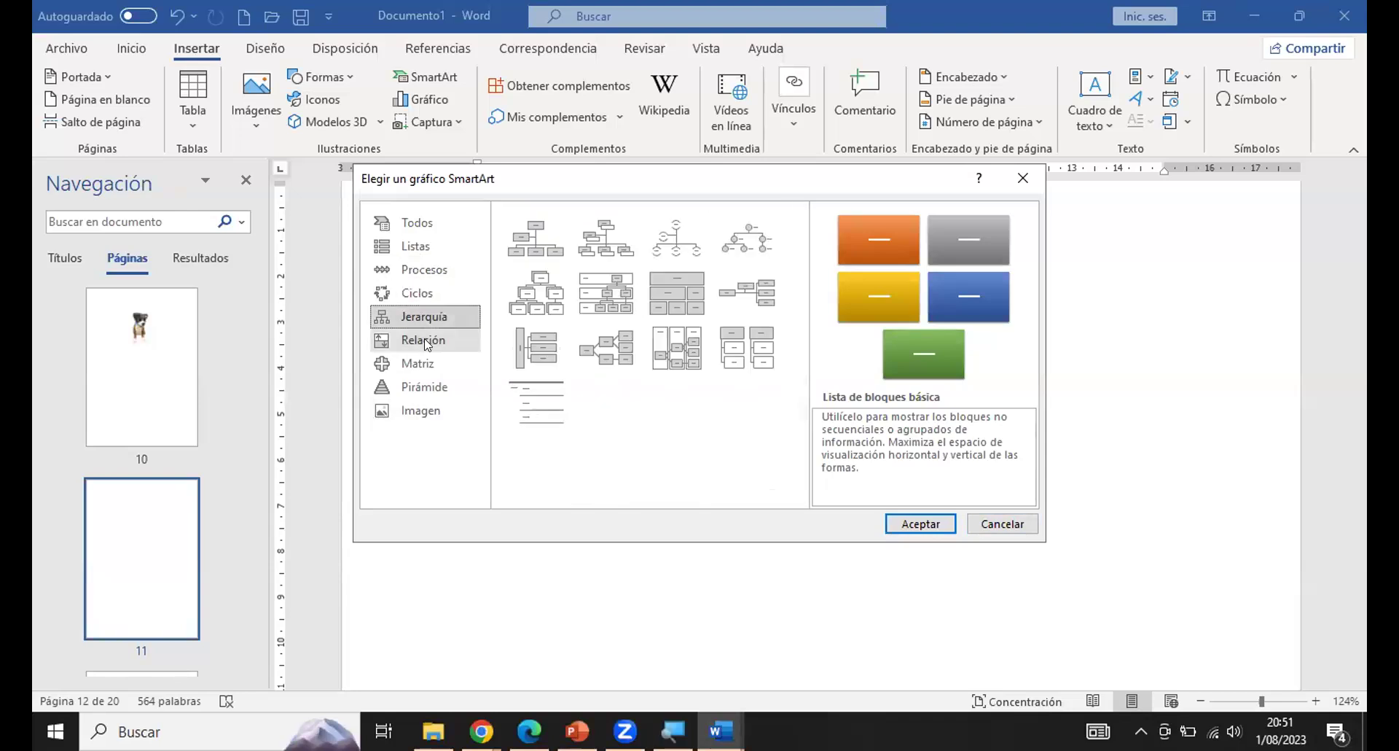
{"action": "left_click", "coordinate": [427, 342]}
{"action": "left_click", "coordinate": [428, 364]}
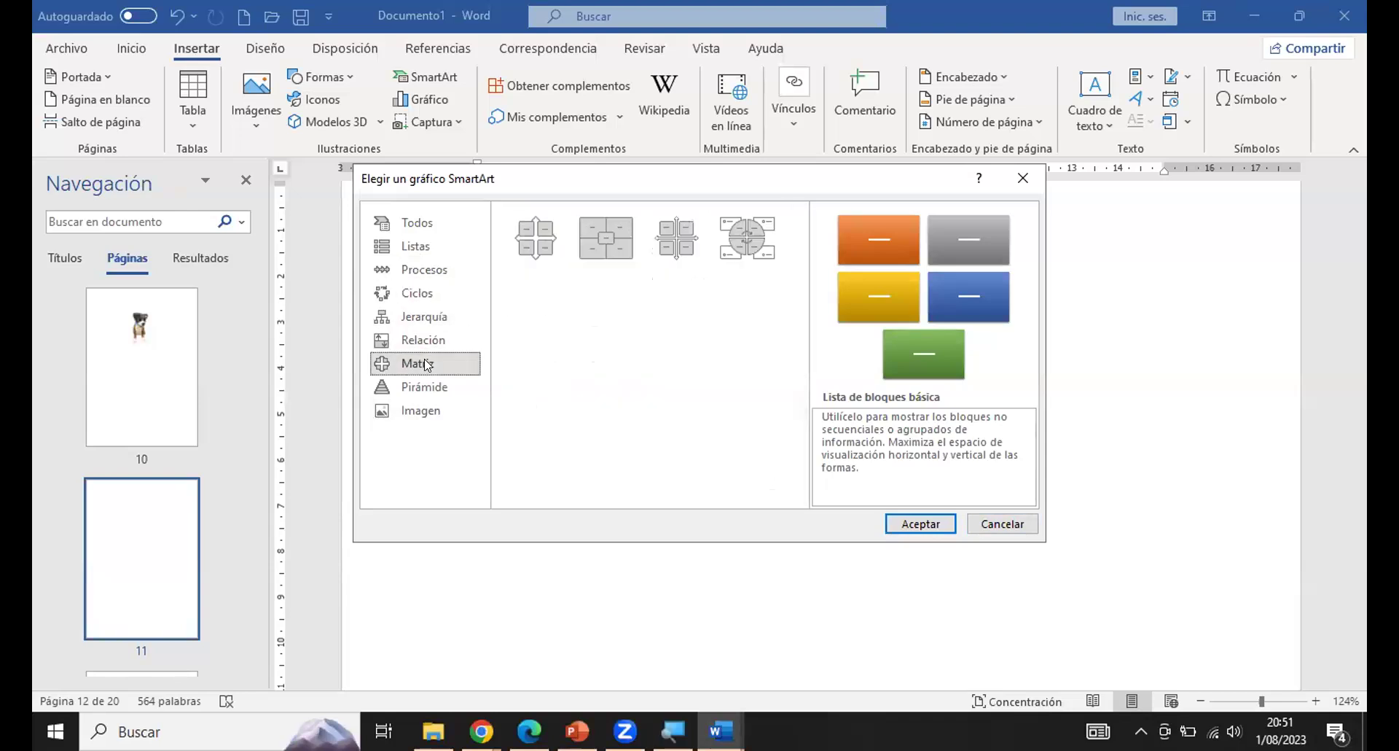
{"action": "left_click", "coordinate": [415, 386]}
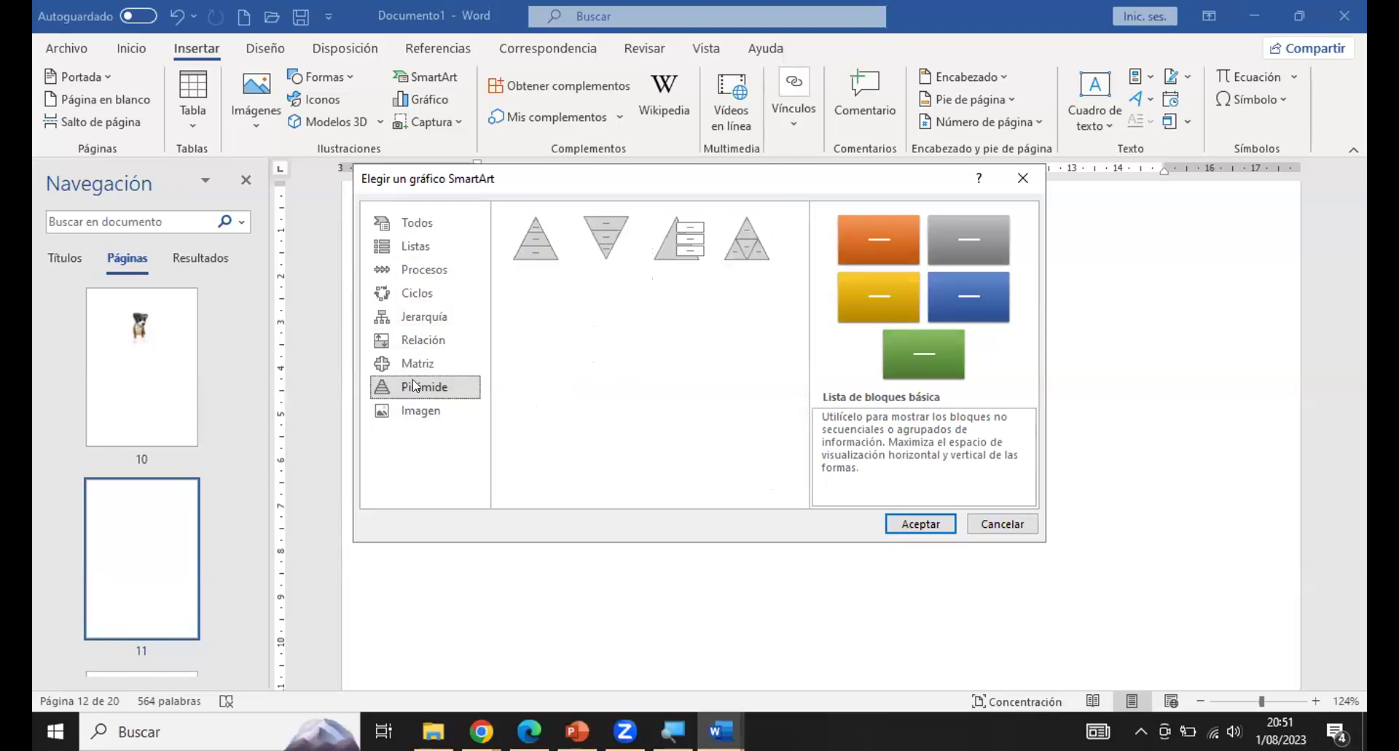
{"action": "left_click", "coordinate": [432, 412]}
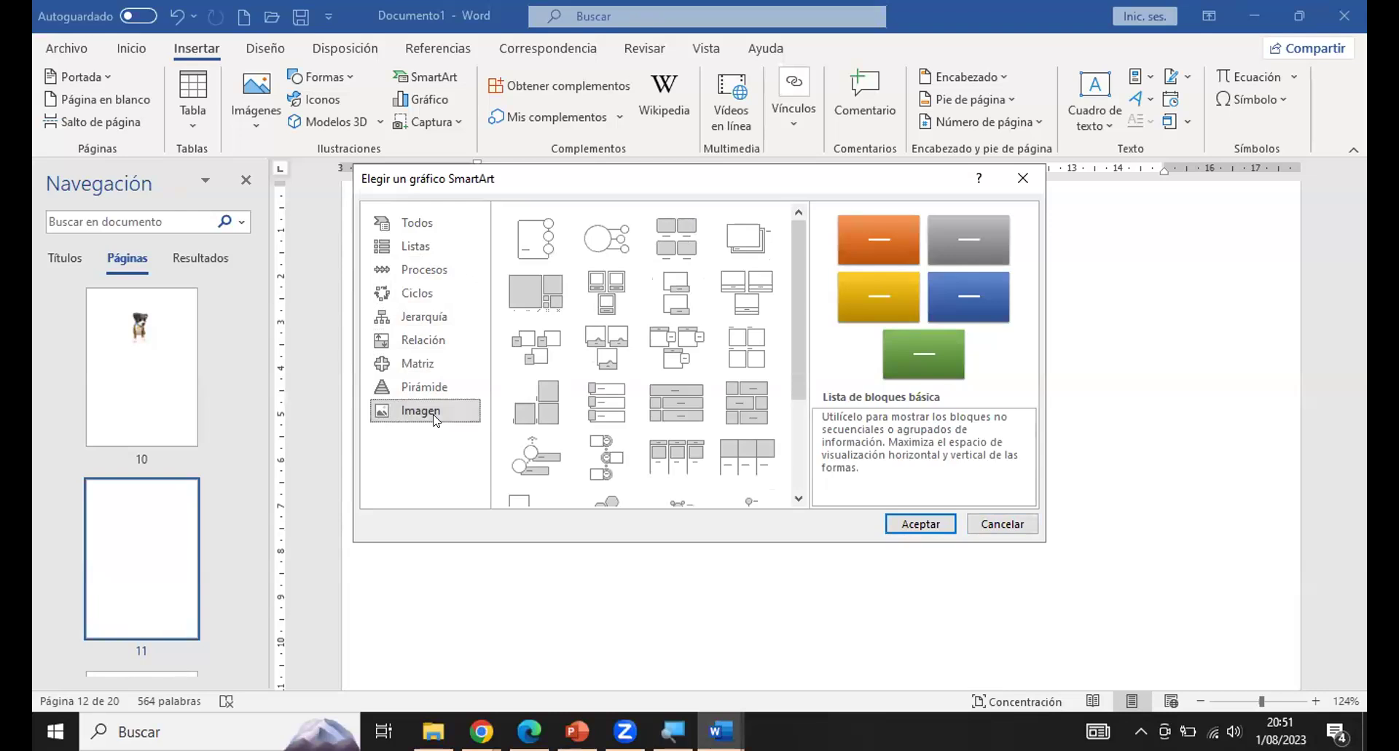
Insert the Jerarquía multinivel en horizontal SmartArt graphic from the Jerarquía category and shift its text pane slightly away from the graphic.
{"action": "left_click", "coordinate": [414, 245]}
{"action": "left_click", "coordinate": [415, 320]}
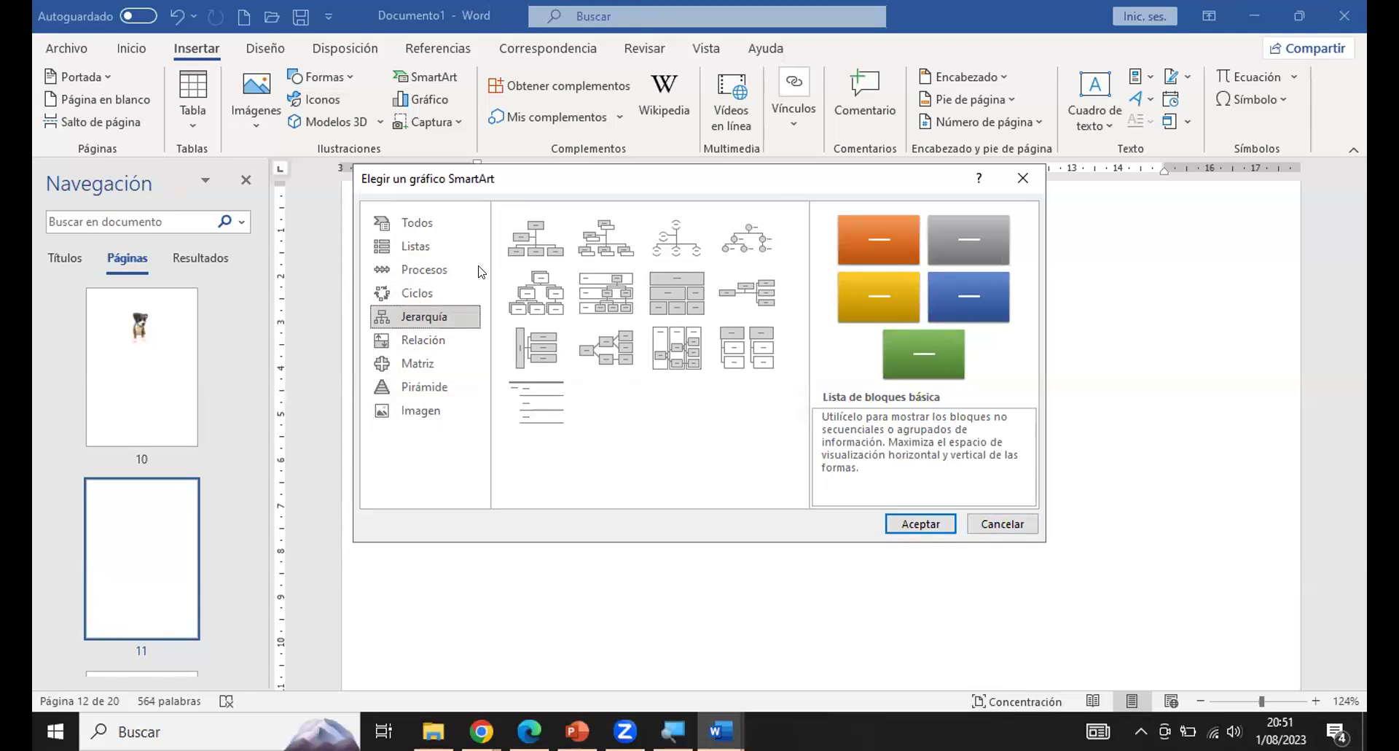
{"action": "left_click", "coordinate": [416, 294]}
{"action": "left_click", "coordinate": [422, 316]}
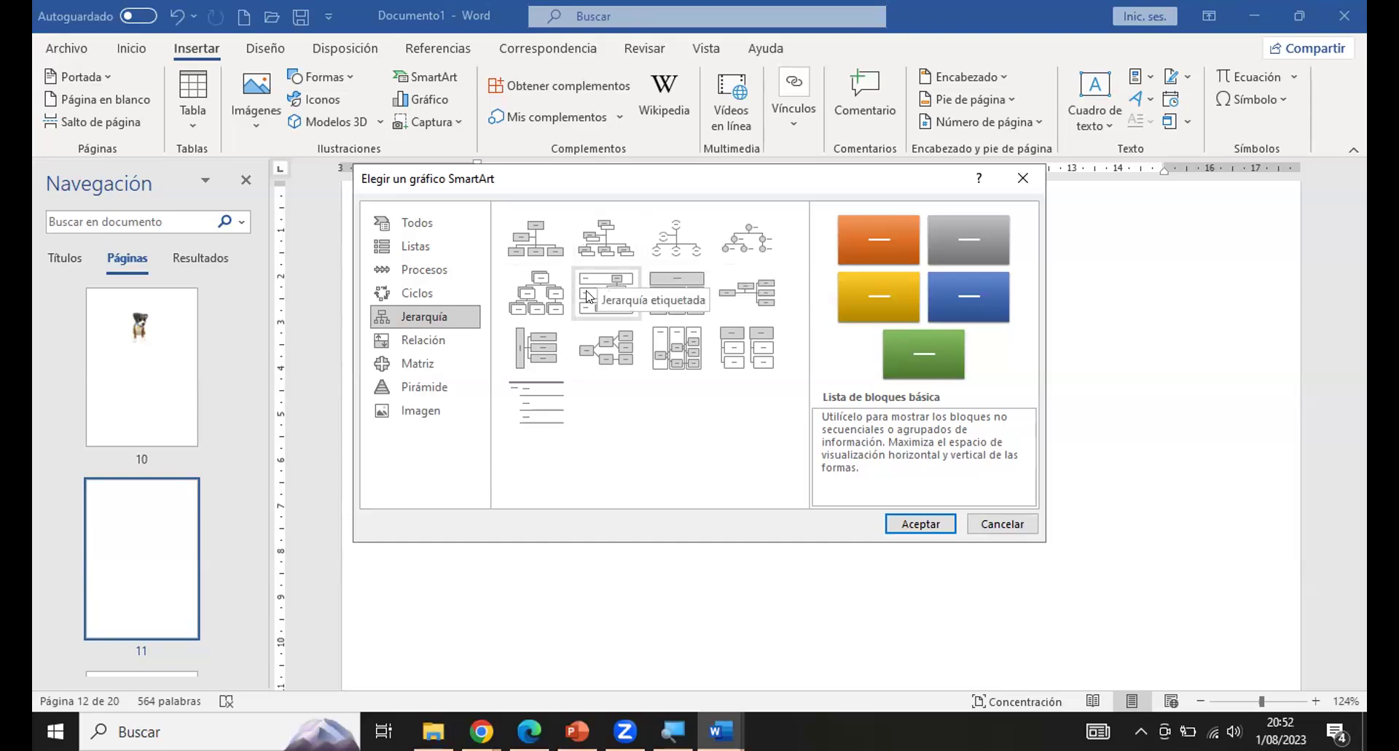
{"action": "left_click", "coordinate": [534, 351]}
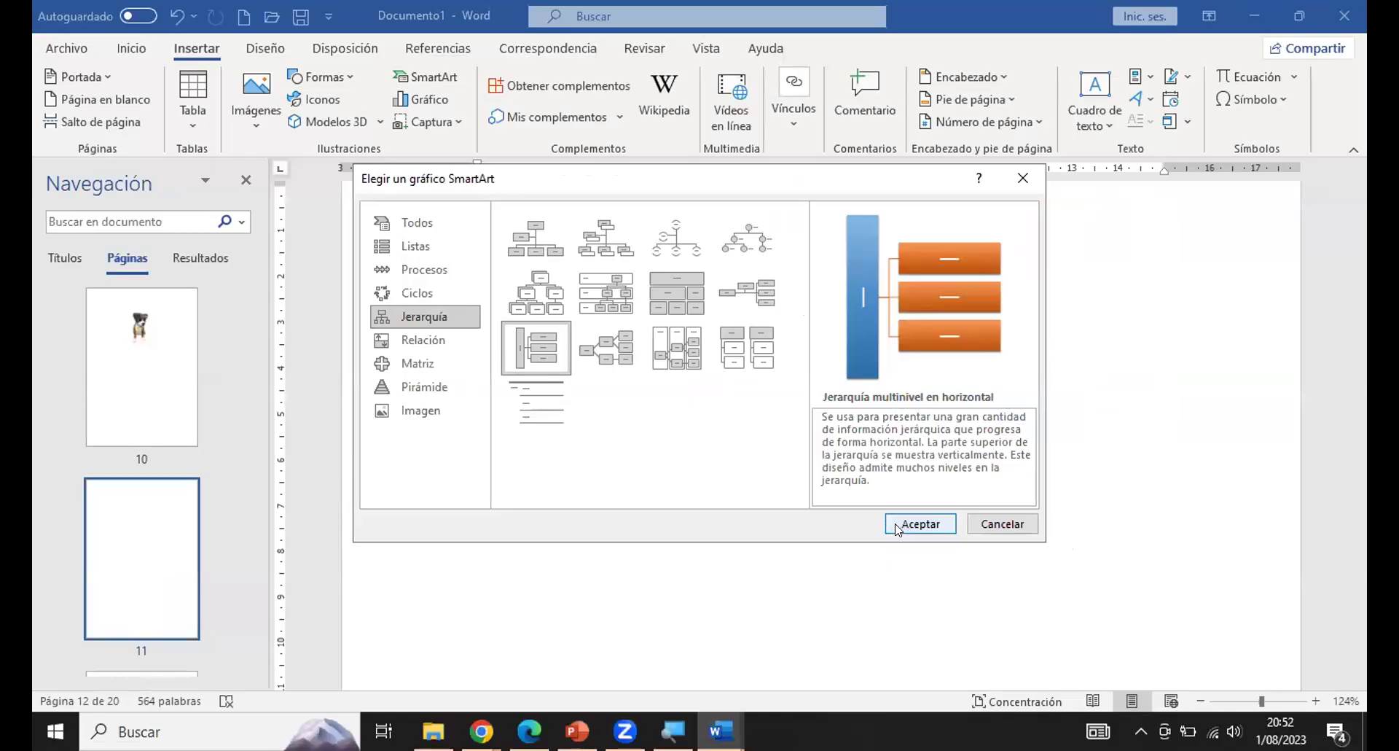
{"action": "left_click", "coordinate": [897, 524]}
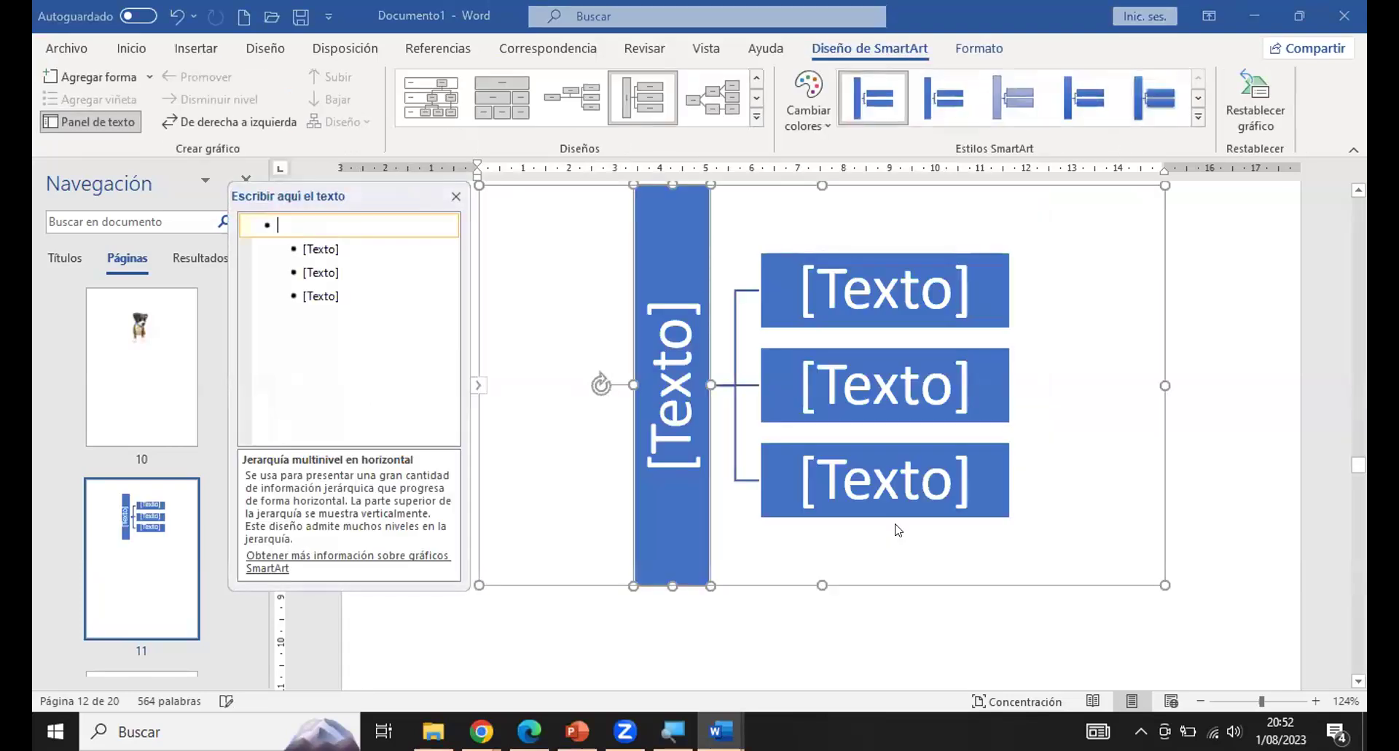
{"action": "scroll", "coordinate": [1225, 306], "scroll_direction": "up", "scroll_amount": 1}
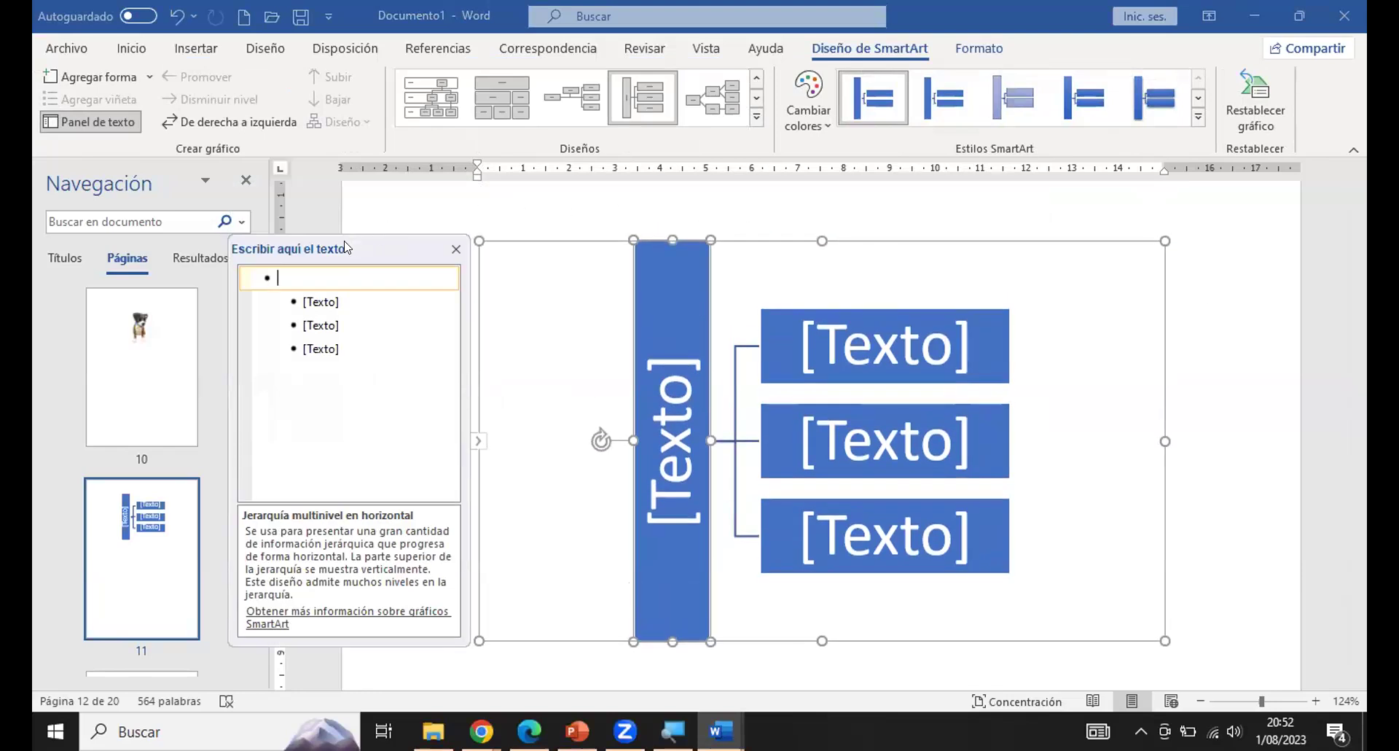
{"action": "left_click_drag", "start_coordinate": [346, 248], "coordinate": [338, 238]}
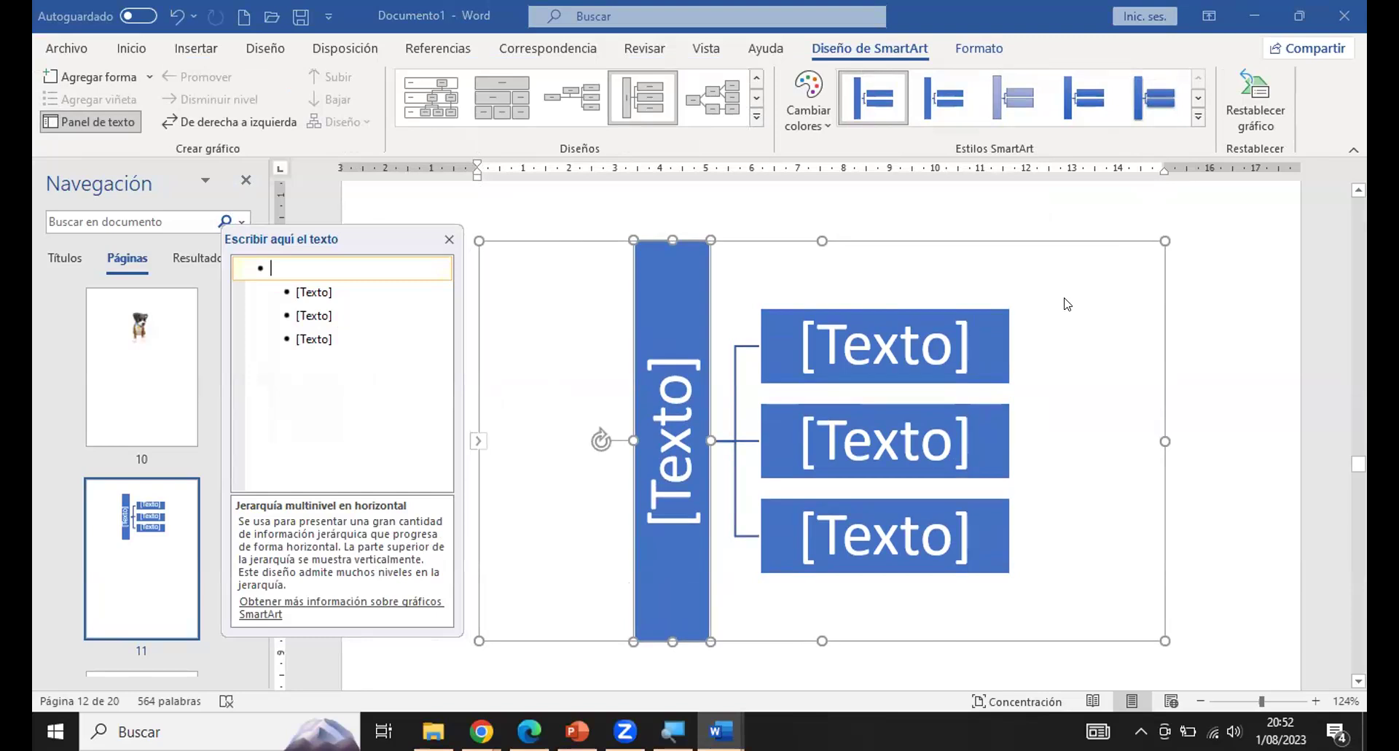
{"action": "left_click", "coordinate": [309, 290]}
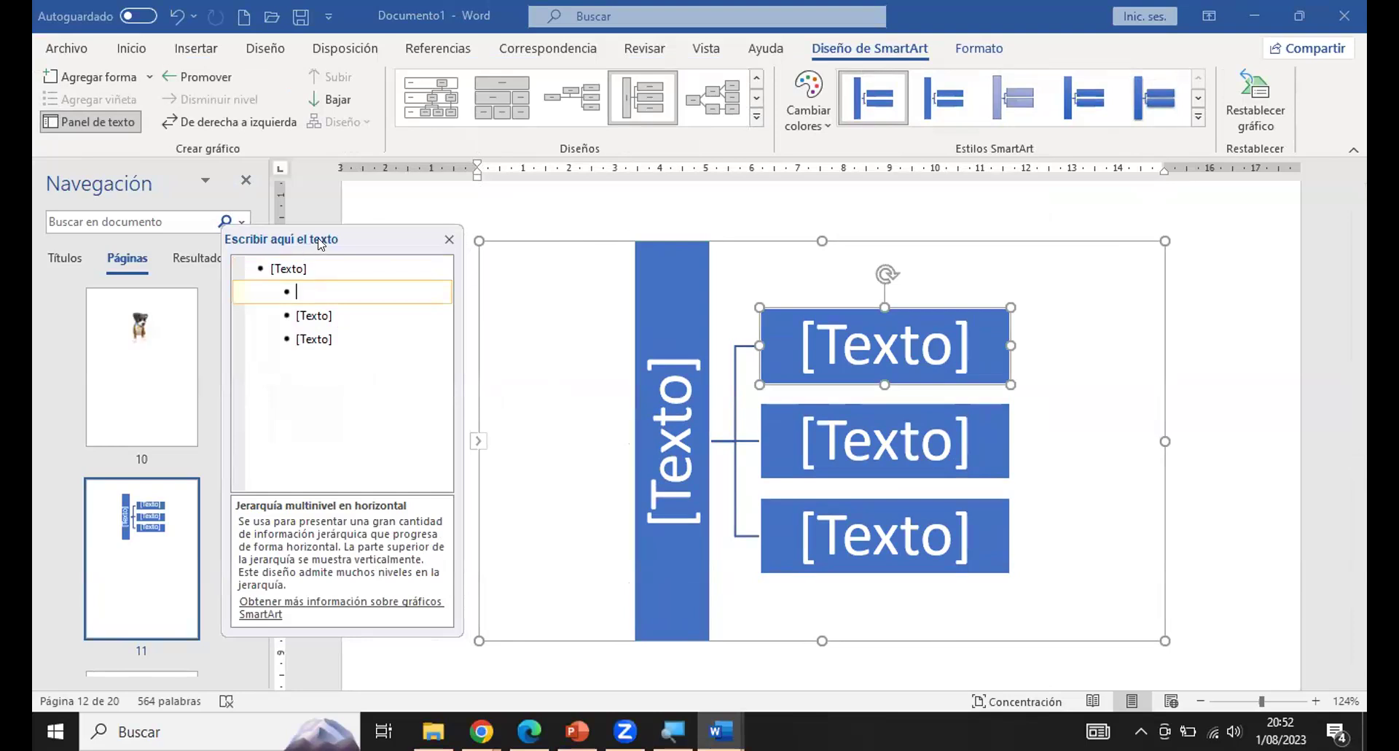
{"action": "left_click", "coordinate": [309, 315]}
{"action": "key", "text": "Down"}
{"action": "left_click", "coordinate": [312, 313]}
{"action": "left_click", "coordinate": [312, 292]}
Enter DEPORTES as the SmartArt's main heading and VOLLEY and FUTBOL as its first two subitems.
{"action": "left_click", "coordinate": [292, 266]}
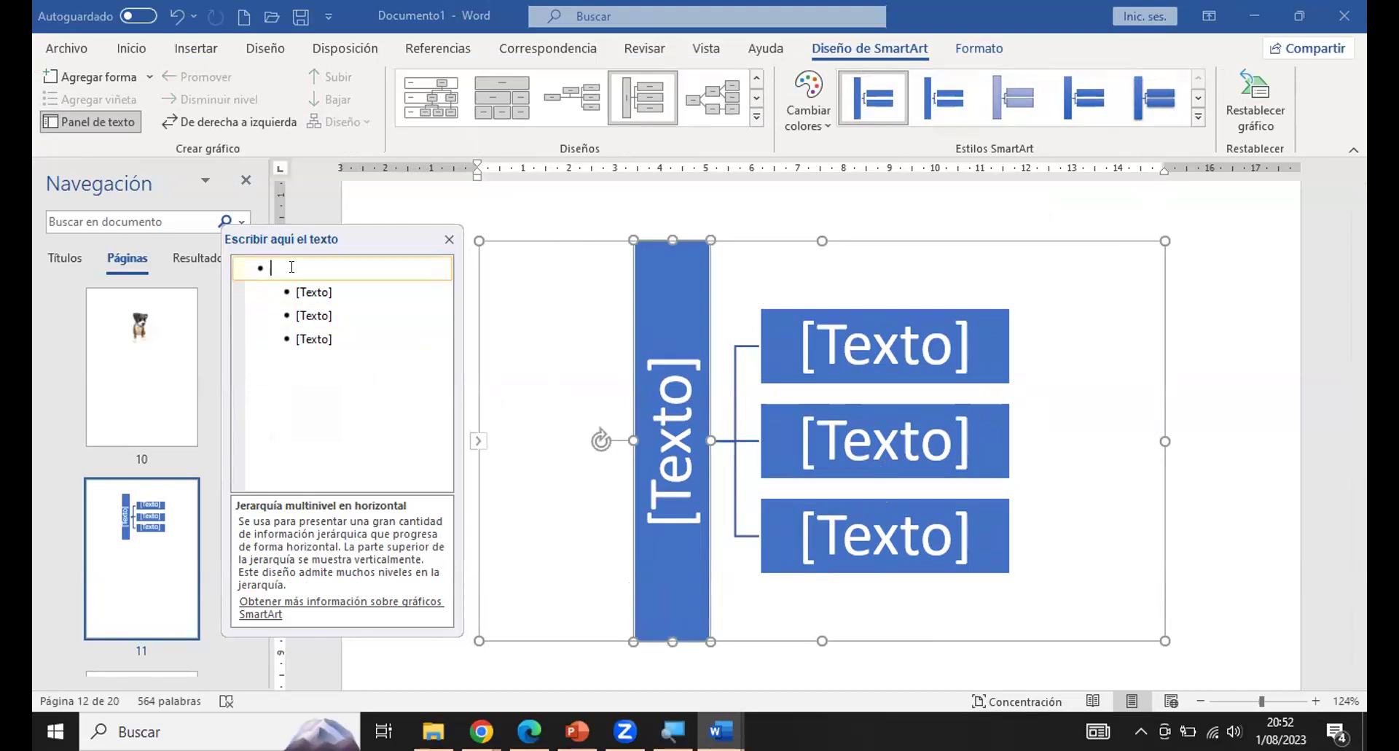
{"action": "type", "text": "D"}
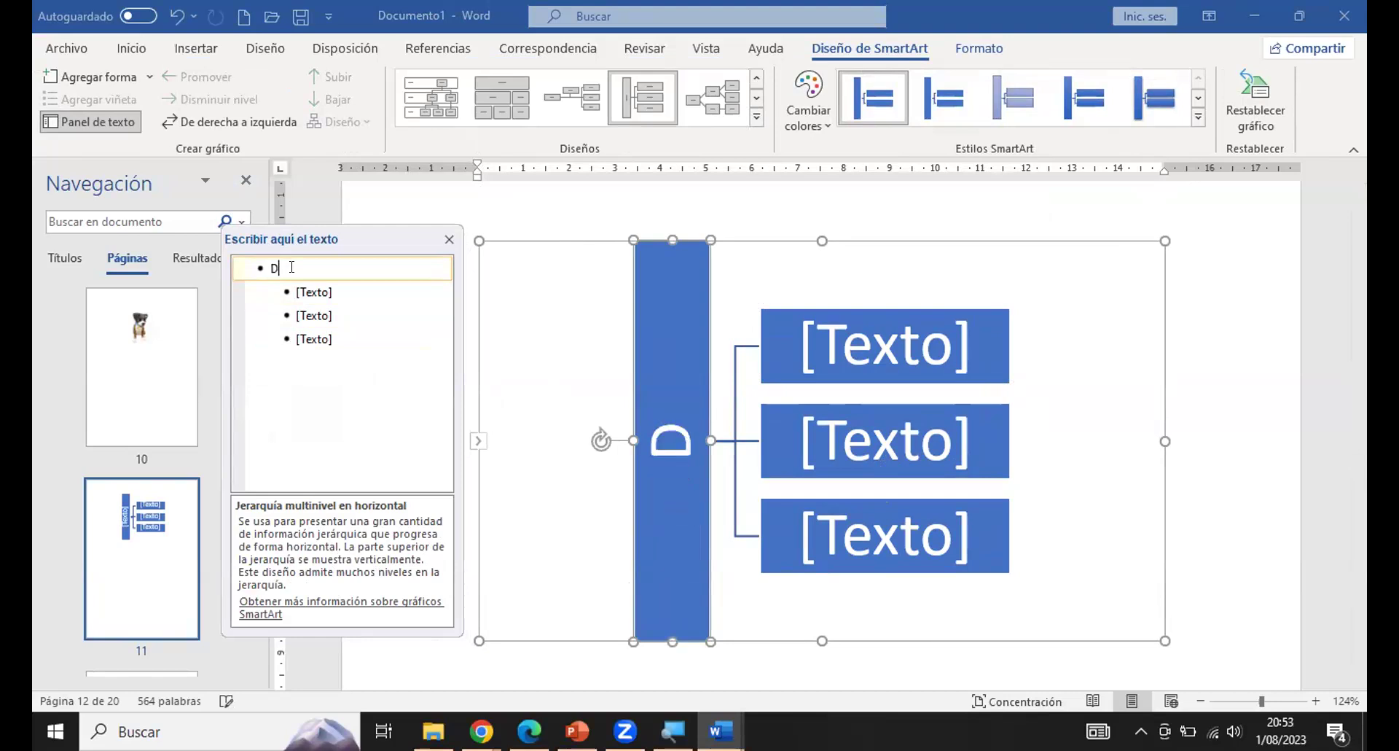
{"action": "type", "text": "EPORTES"}
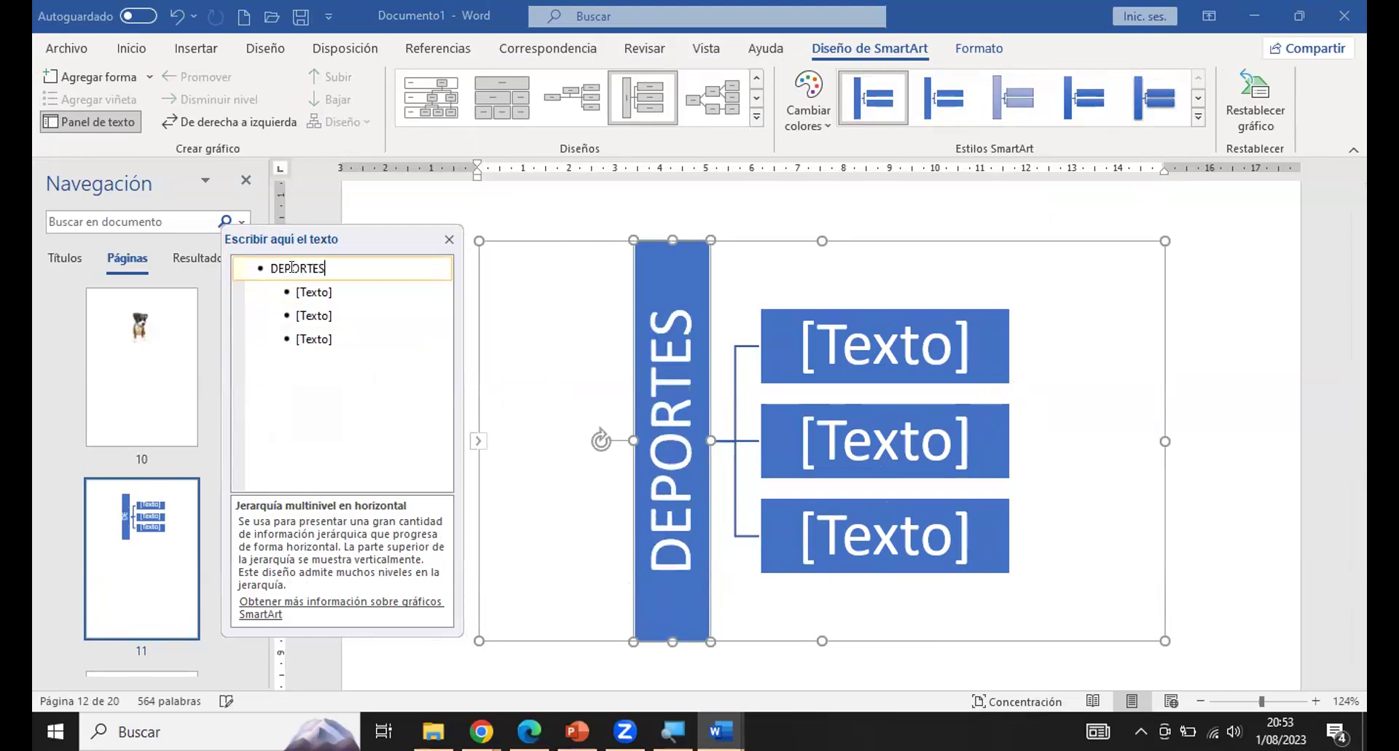
{"action": "left_click", "coordinate": [325, 292]}
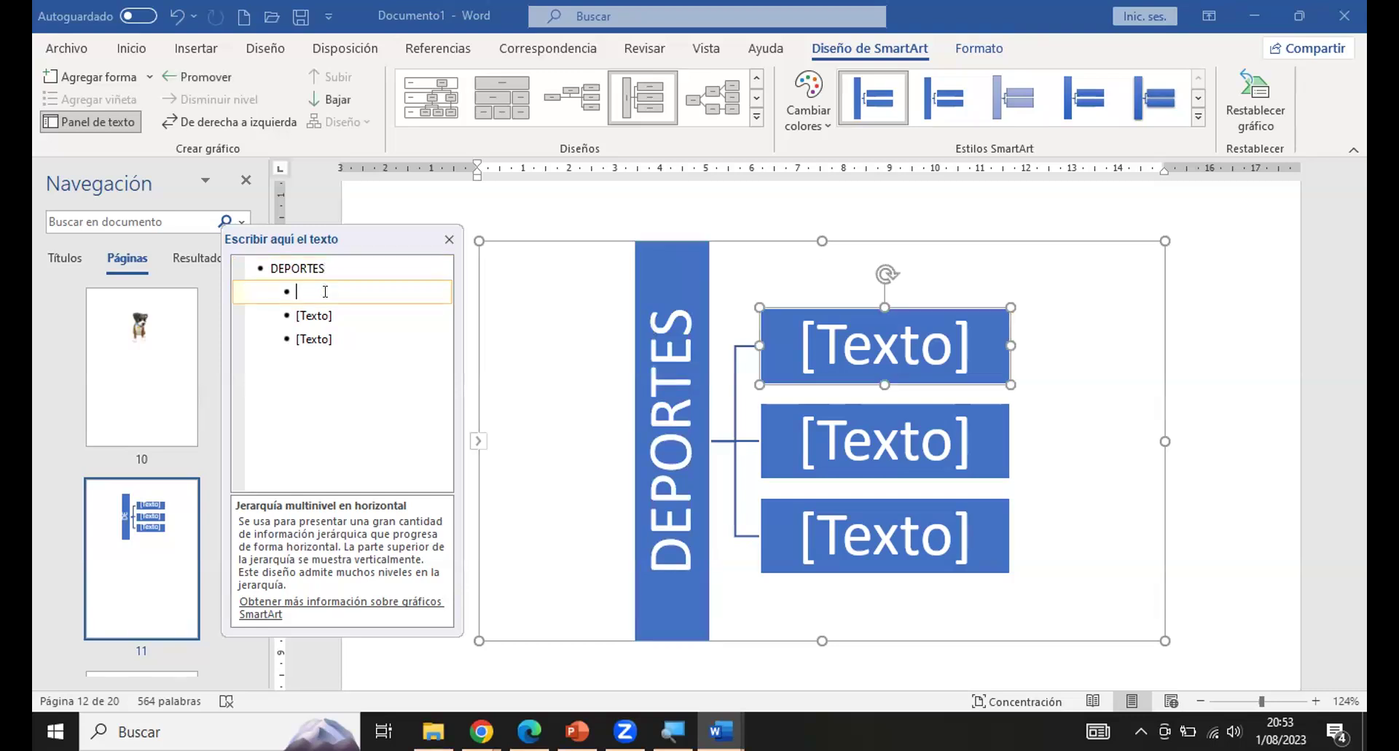
{"action": "type", "text": "VOLLEY"}
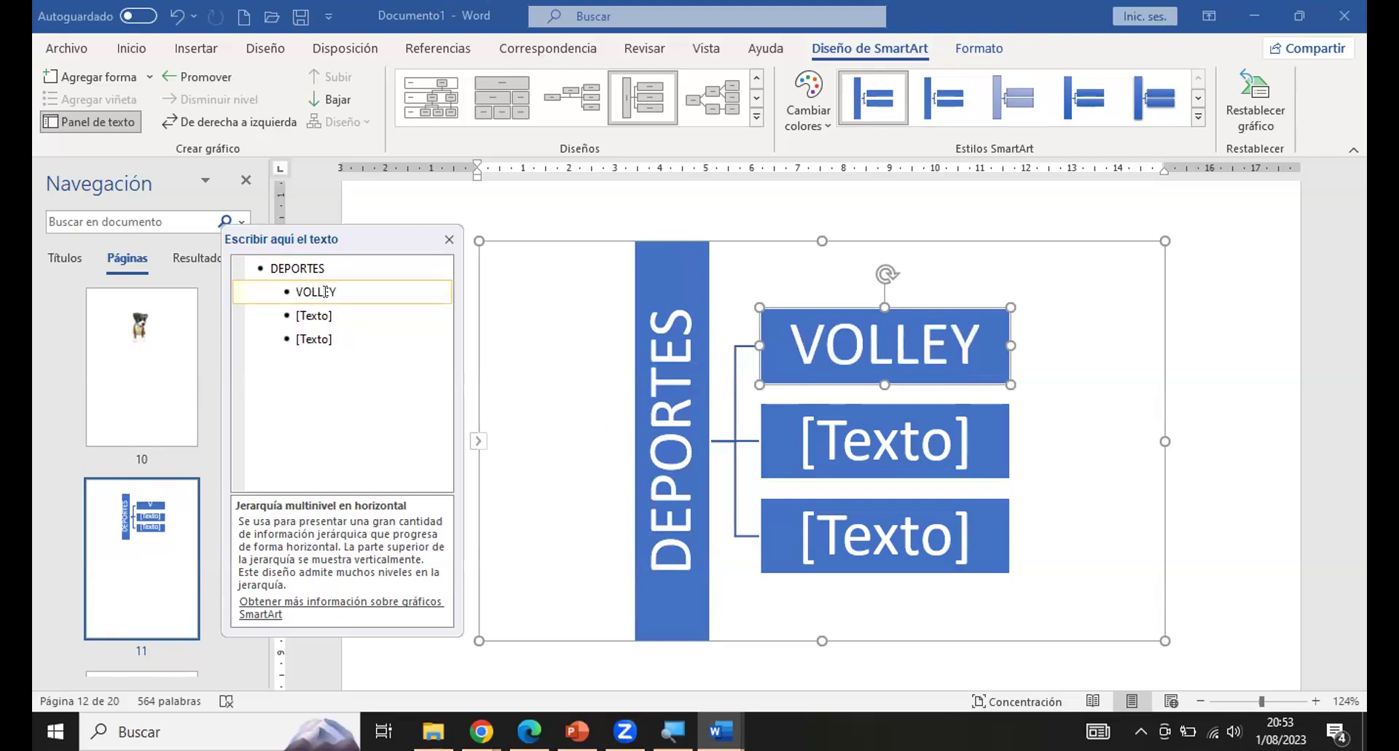
{"action": "left_click", "coordinate": [326, 309]}
{"action": "type", "text": "FUTBOL"}
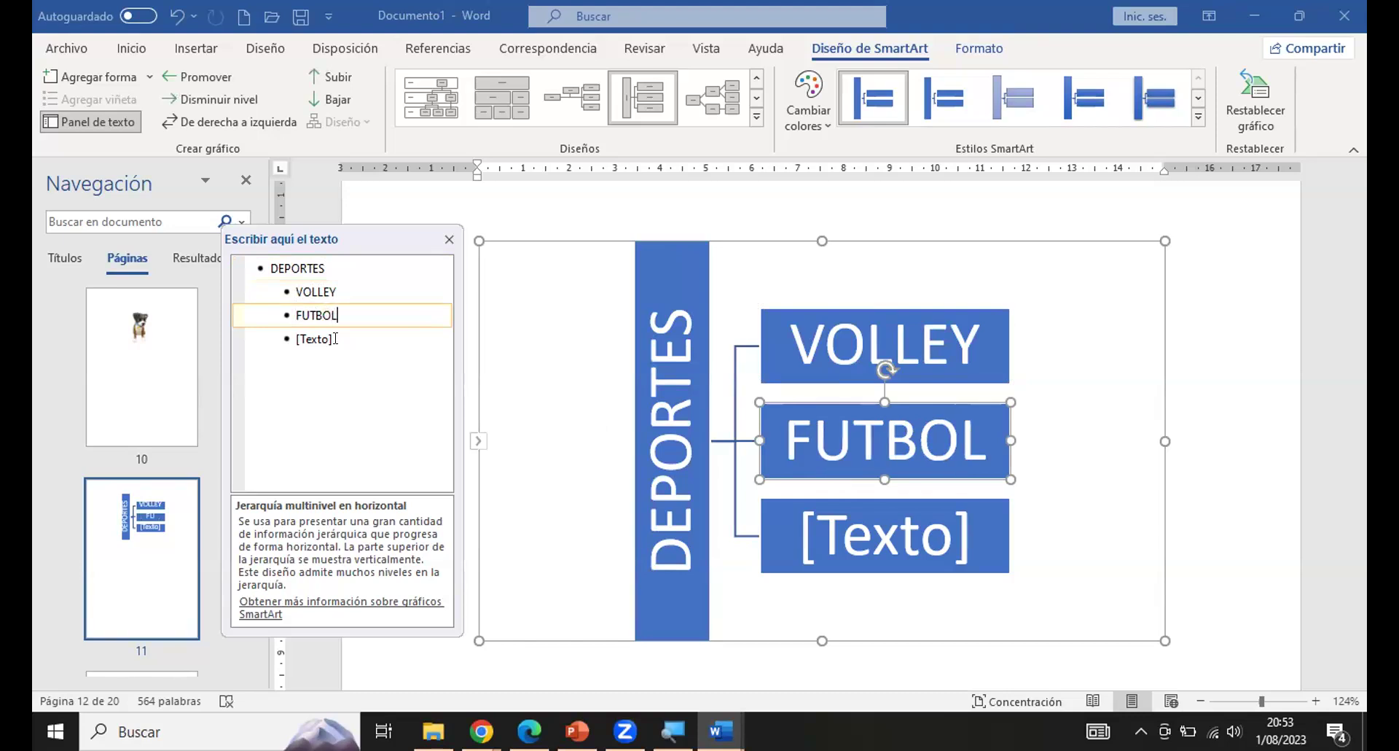
{"action": "left_click", "coordinate": [315, 336]}
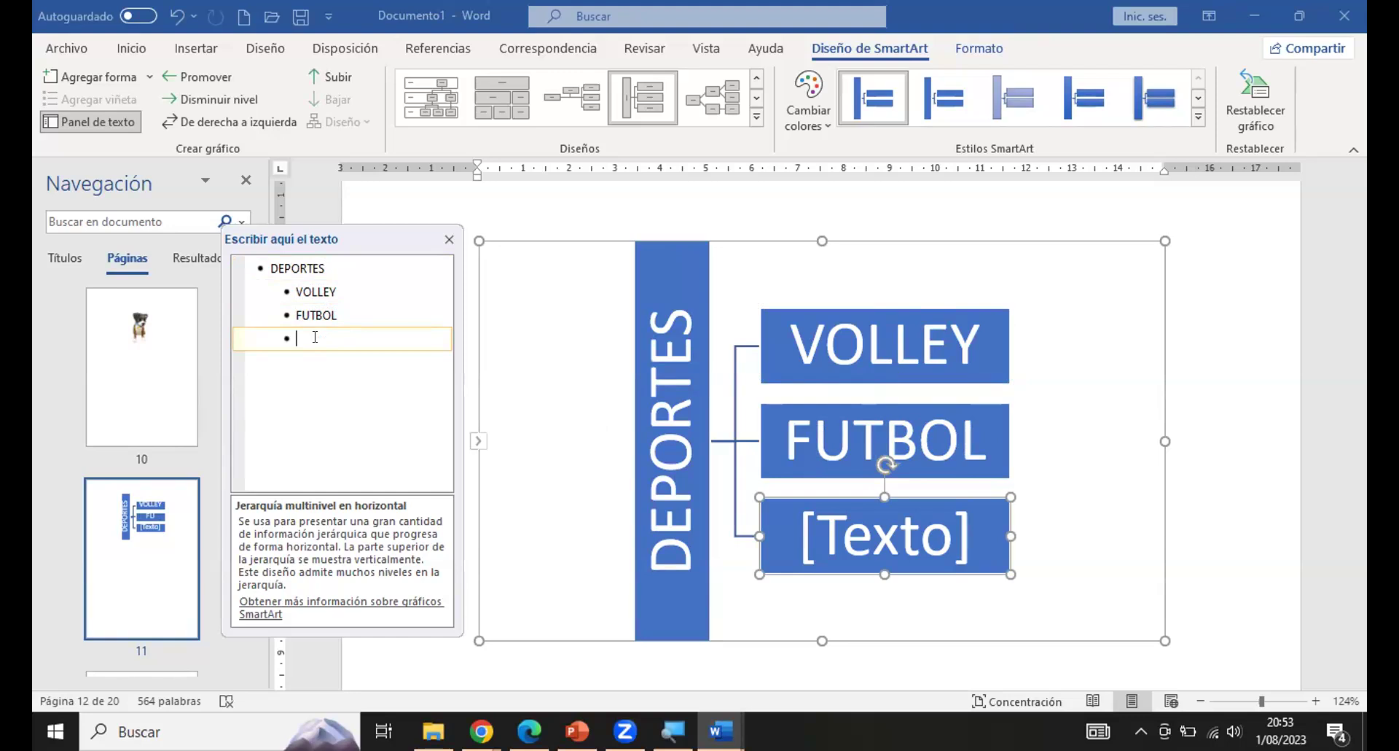
{"action": "left_click", "coordinate": [354, 313]}
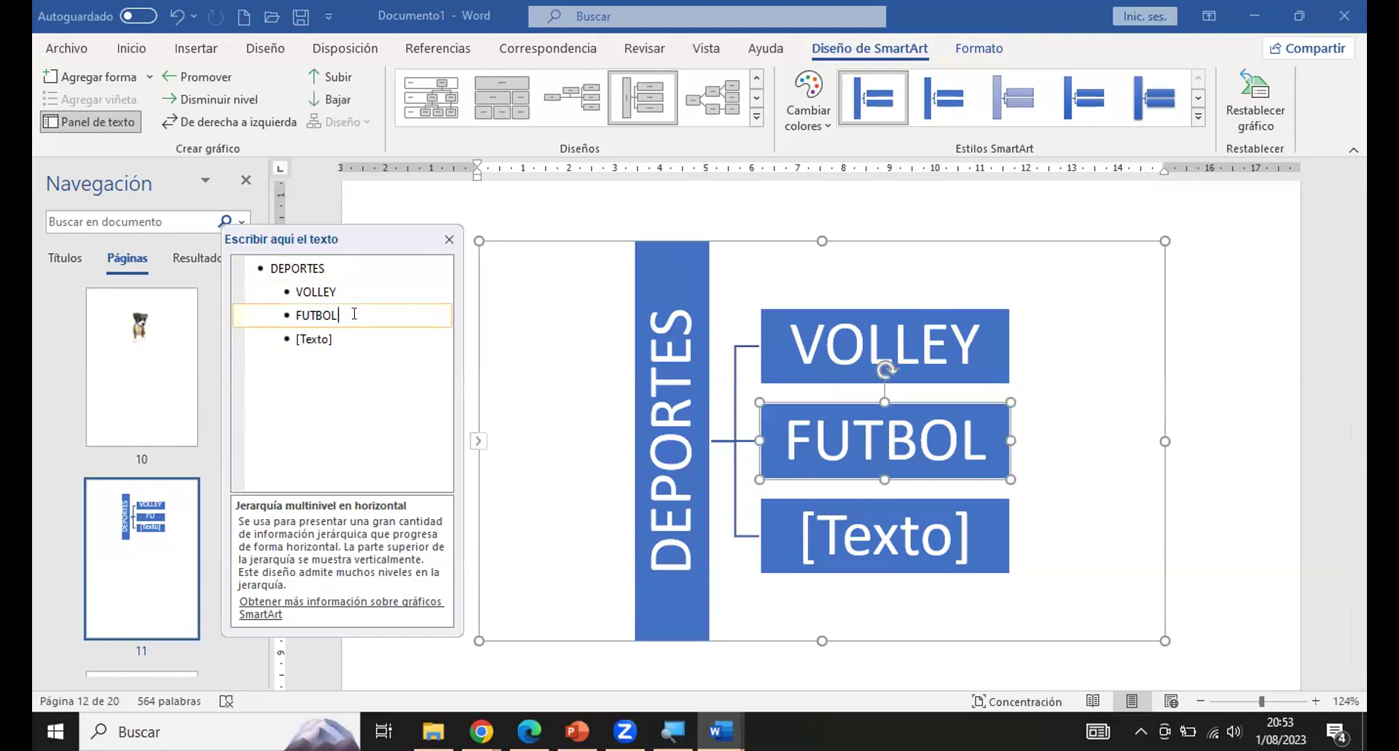
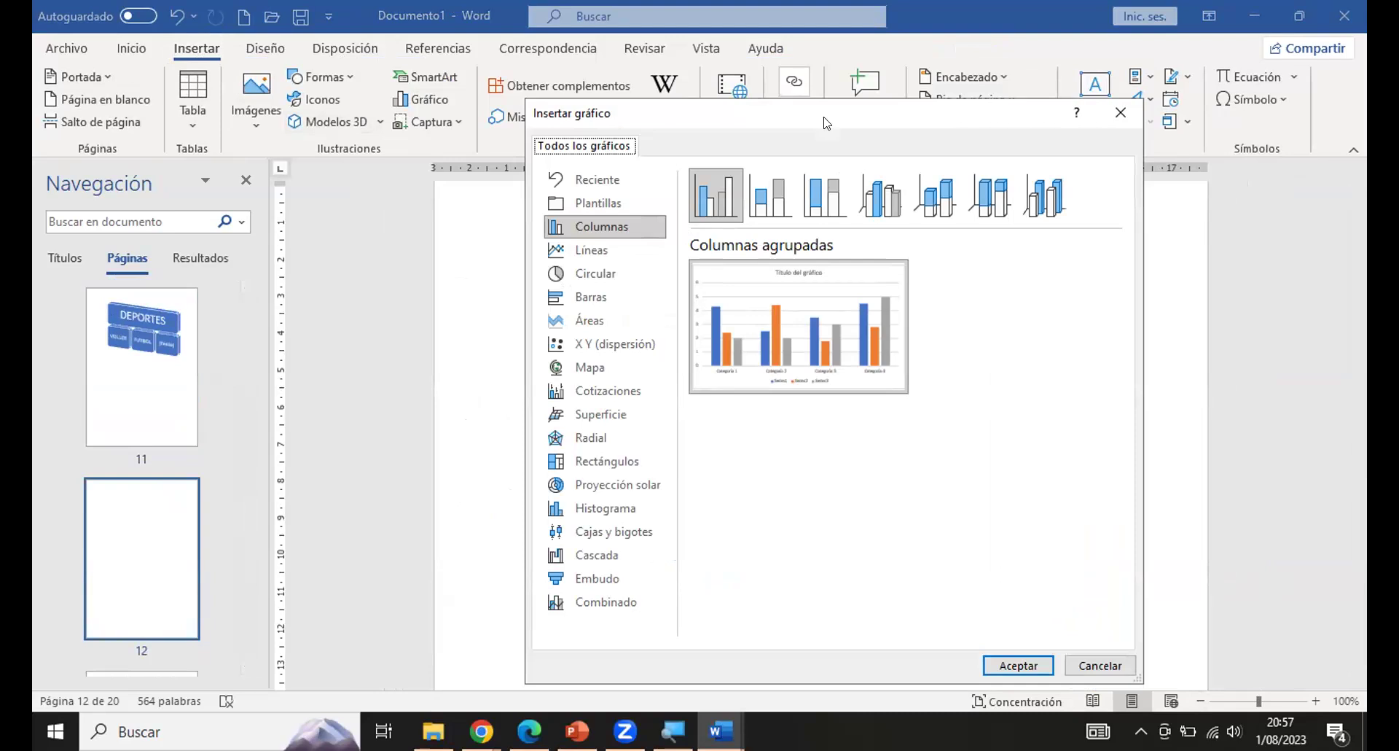
Insert a Columnas agrupadas chart on the blank page after the SmartArt and dismiss the Office activation wizard.
{"action": "left_click_drag", "start_coordinate": [827, 122], "coordinate": [733, 88]}
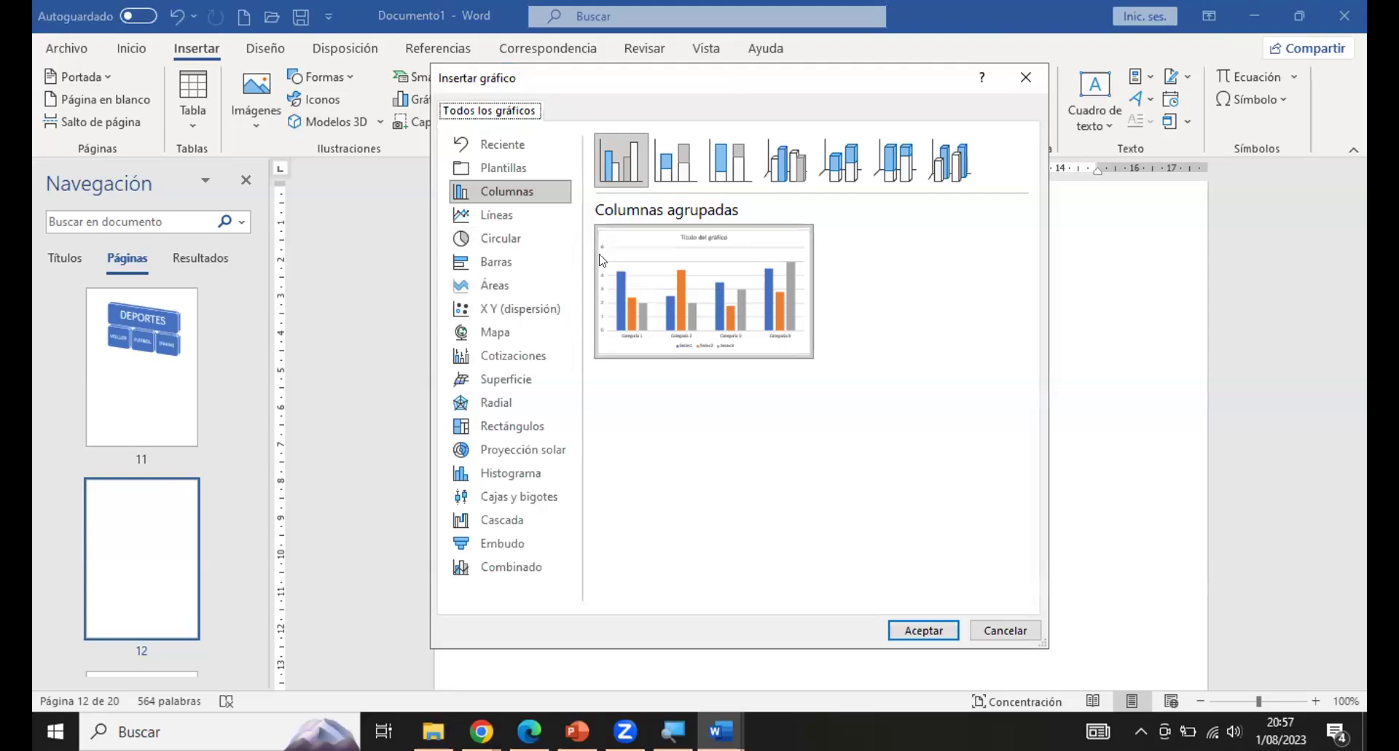
{"action": "mouse_move", "coordinate": [665, 284]}
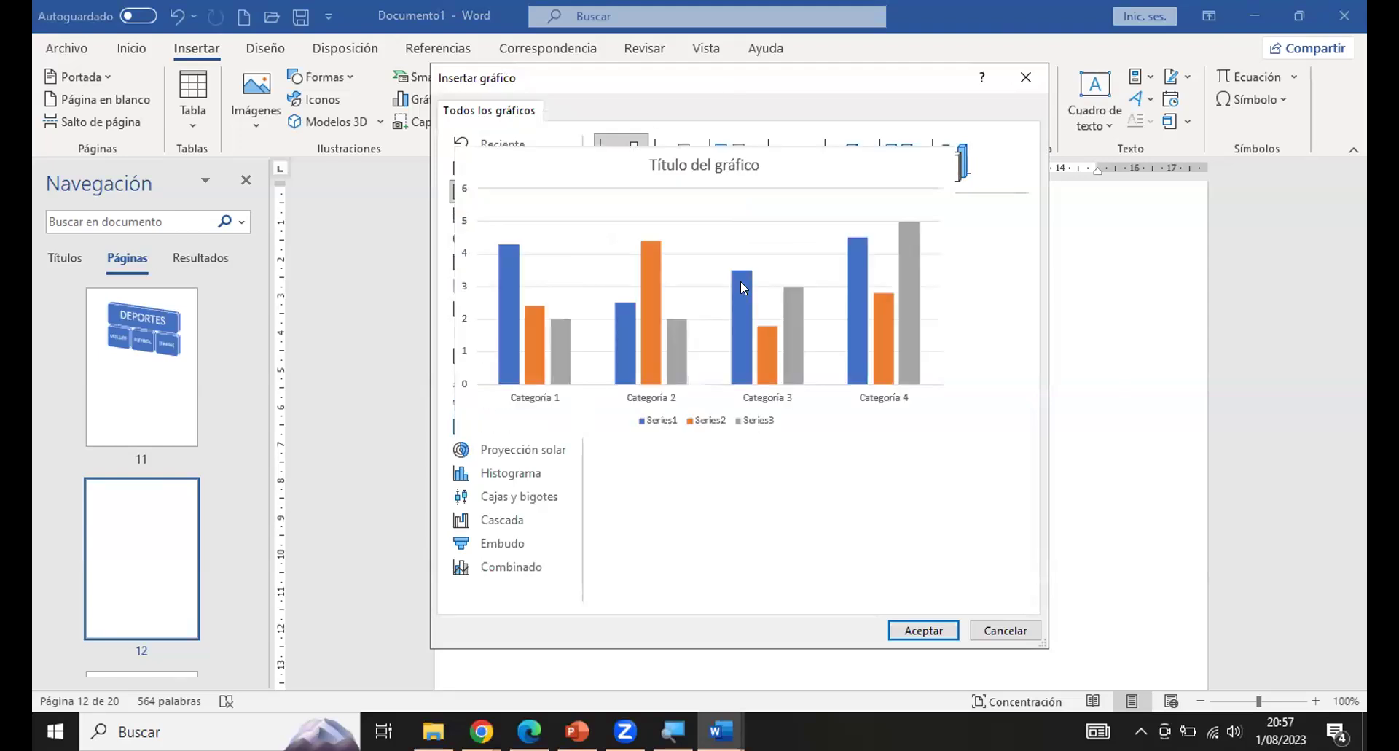
{"action": "left_click", "coordinate": [899, 624]}
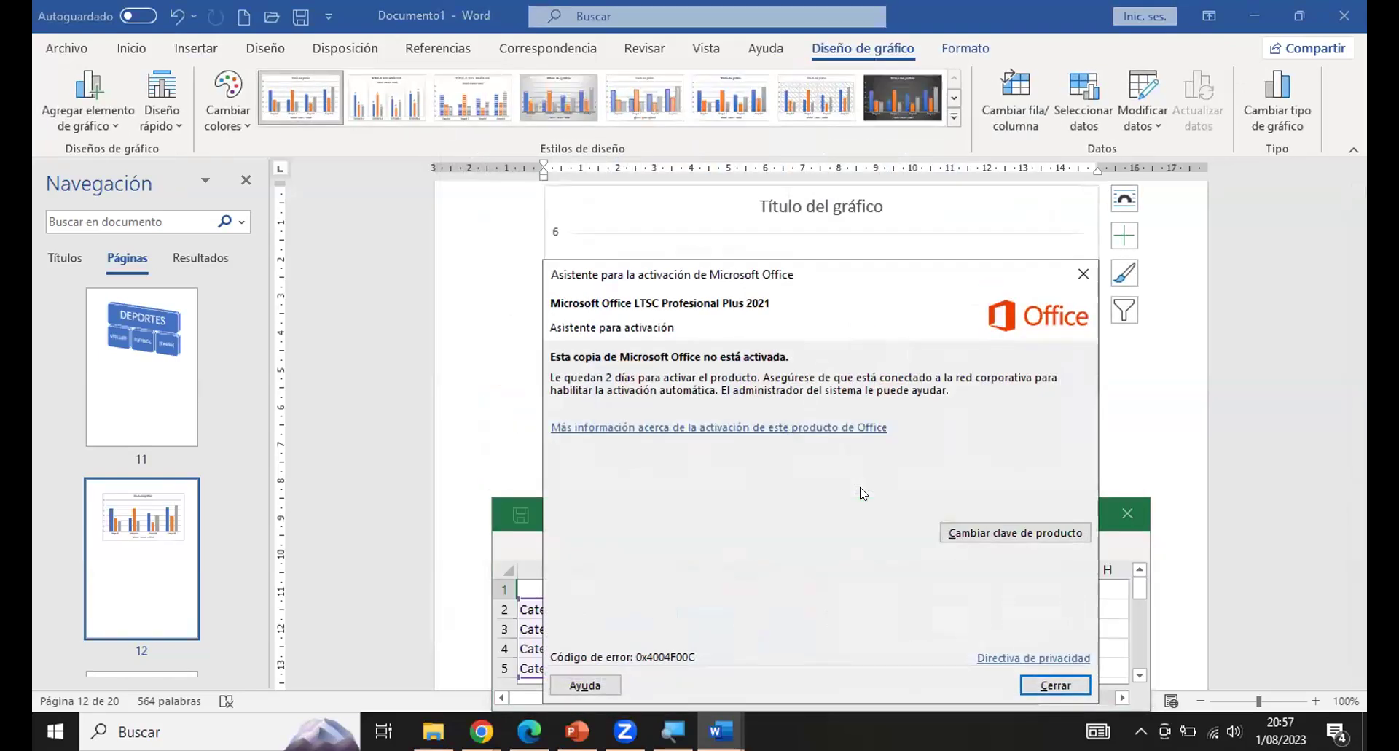
{"action": "left_click", "coordinate": [1083, 274]}
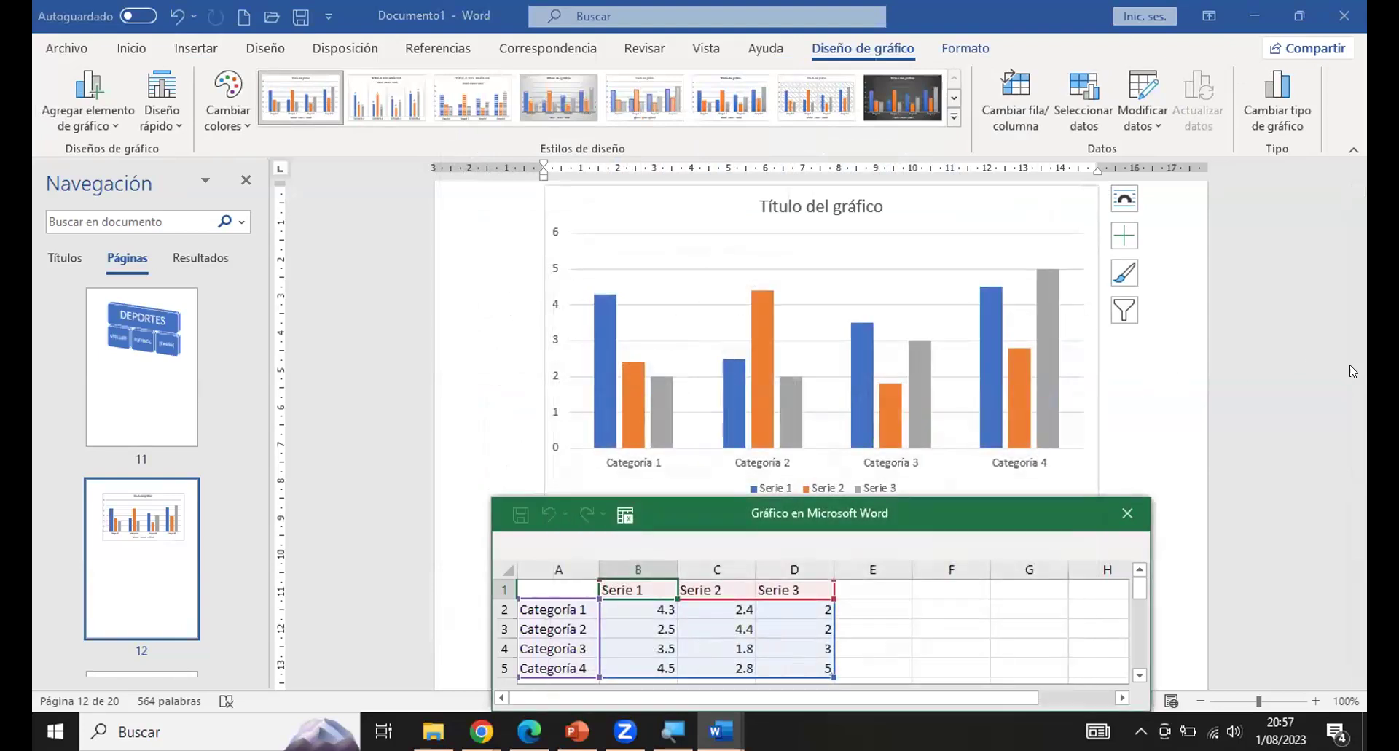
Shift the chart's data sheet window slightly upward and examine its four category labels and three series headers.
{"action": "scroll", "coordinate": [1136, 384], "scroll_direction": "down", "scroll_amount": 5}
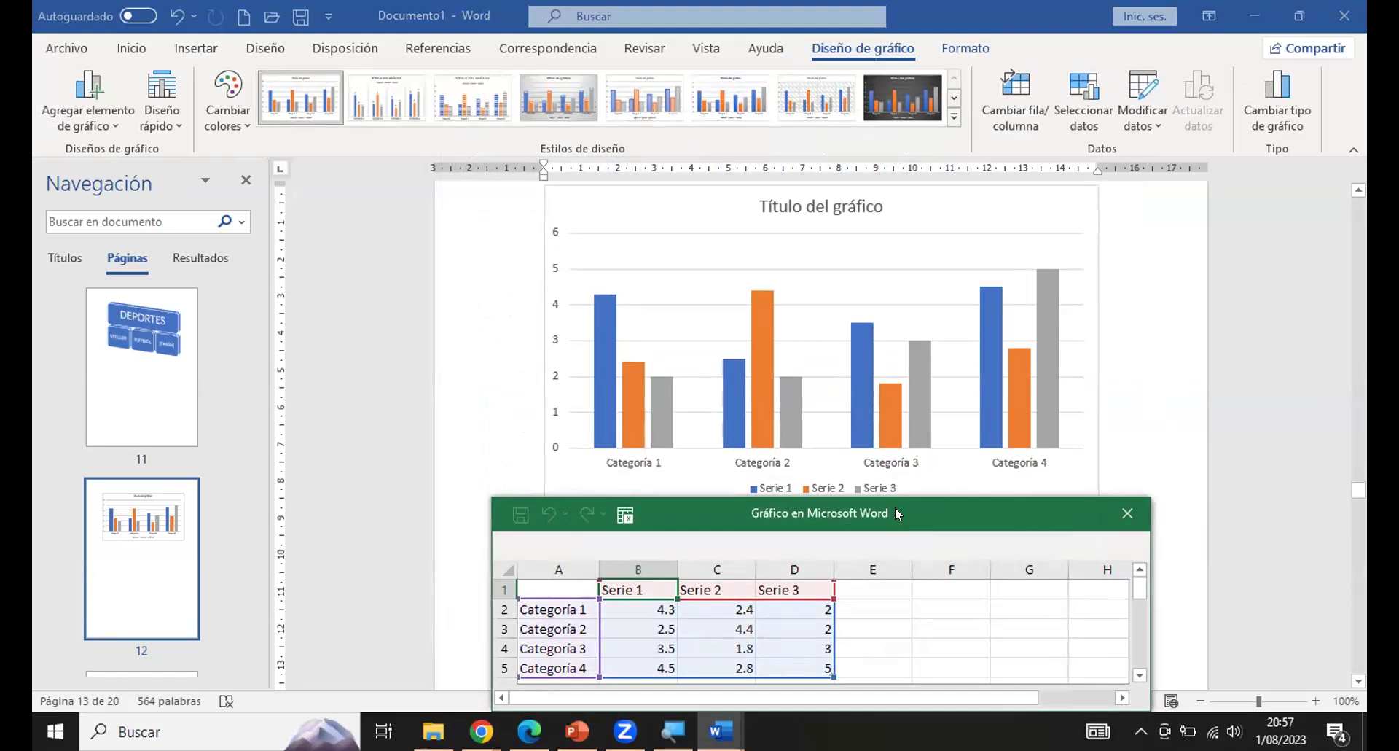
{"action": "left_click_drag", "start_coordinate": [896, 513], "coordinate": [895, 505]}
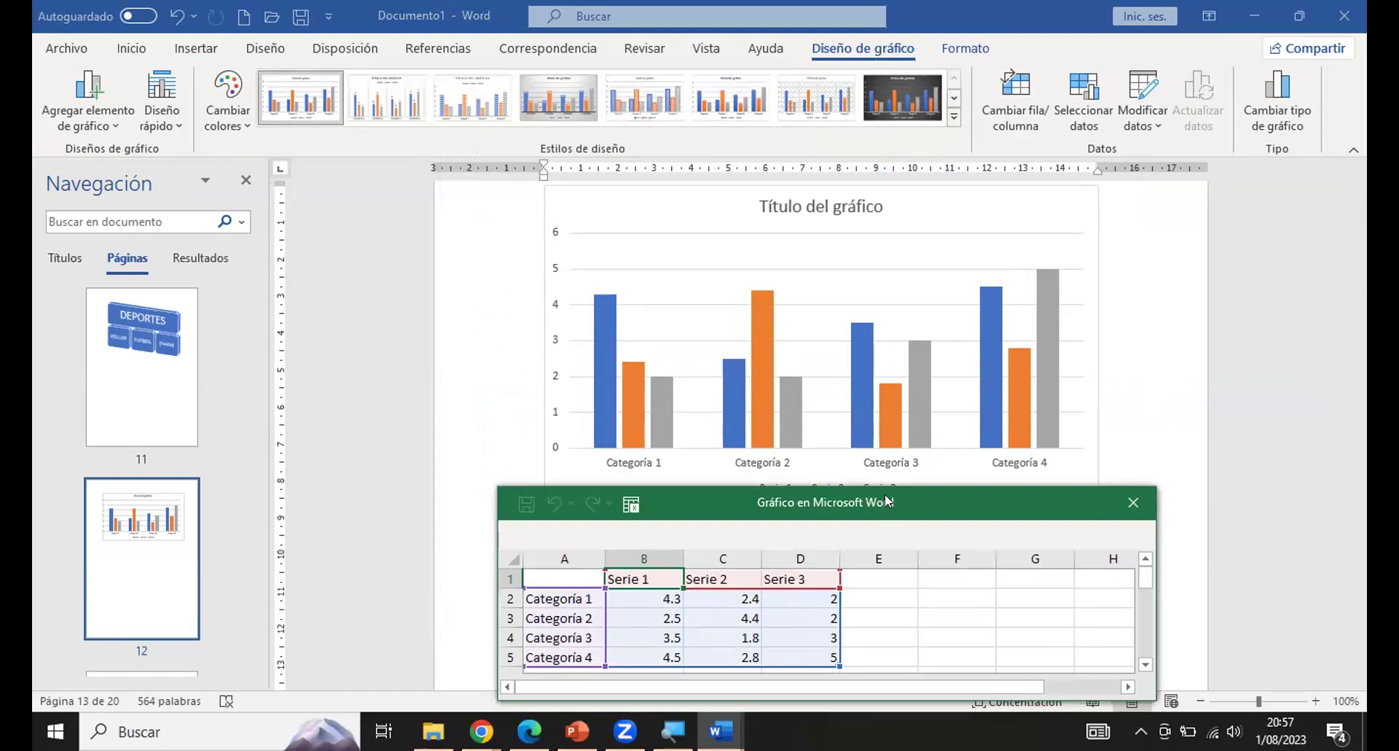
{"action": "left_click", "coordinate": [556, 606]}
{"action": "left_click", "coordinate": [560, 618]}
{"action": "left_click", "coordinate": [569, 634]}
{"action": "left_click", "coordinate": [570, 653]}
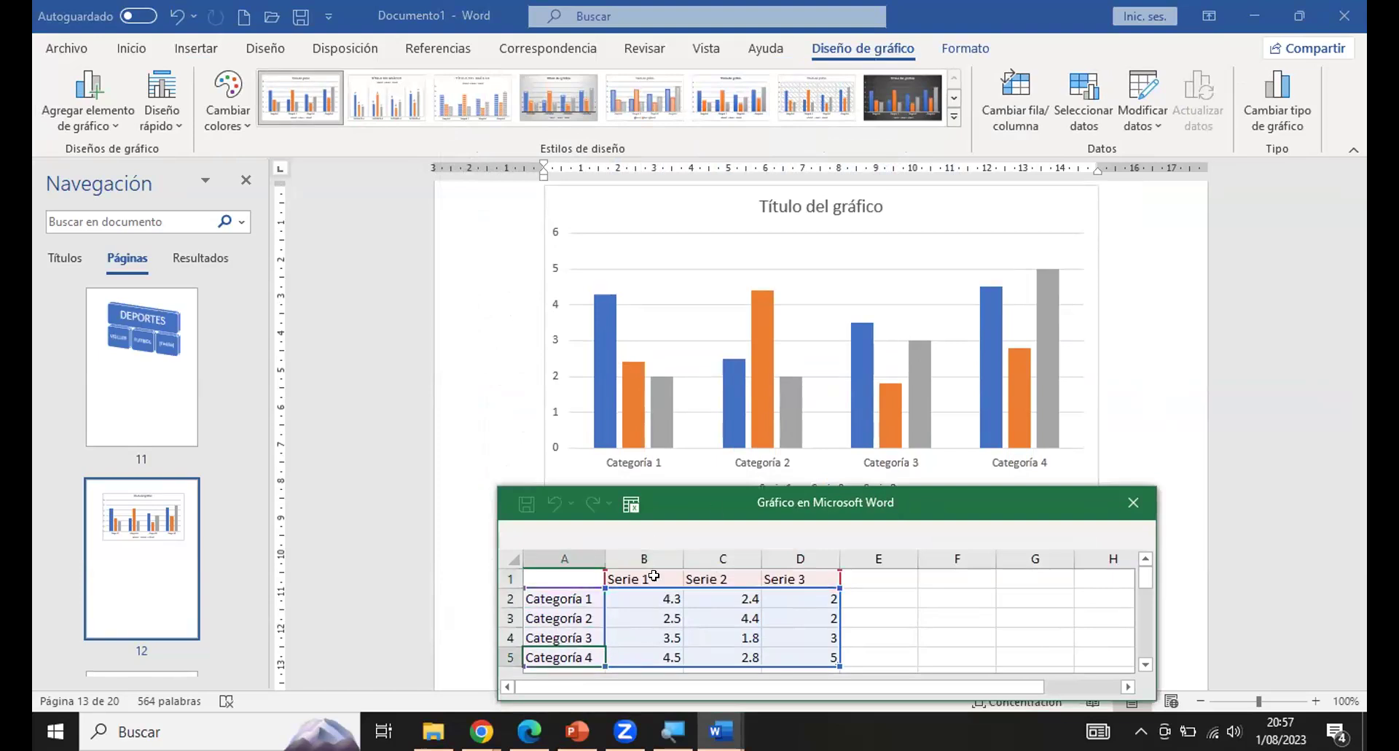
{"action": "left_click", "coordinate": [654, 576]}
{"action": "left_click", "coordinate": [700, 577]}
{"action": "left_click", "coordinate": [831, 578]}
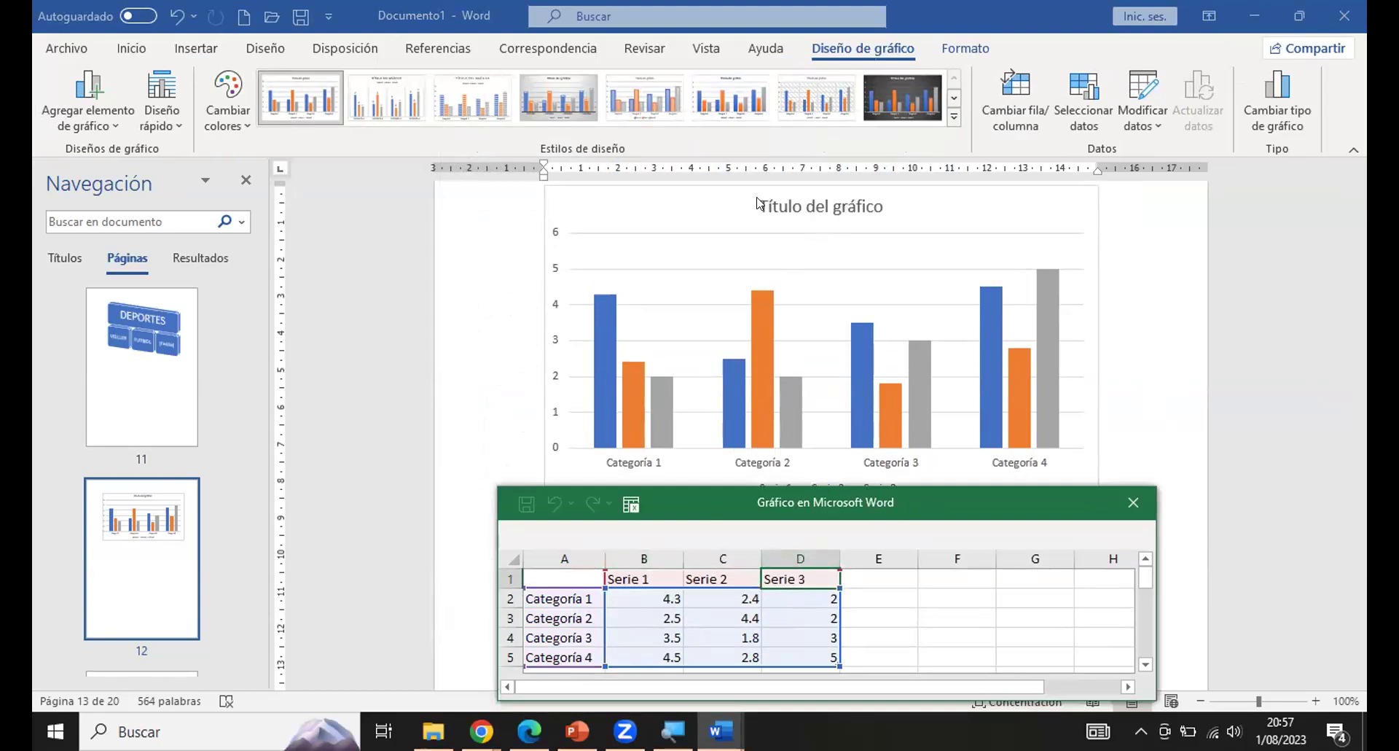
Try the dark chart style, then apply the grey gradient style with value labels inside the columns.
{"action": "left_click", "coordinate": [809, 102]}
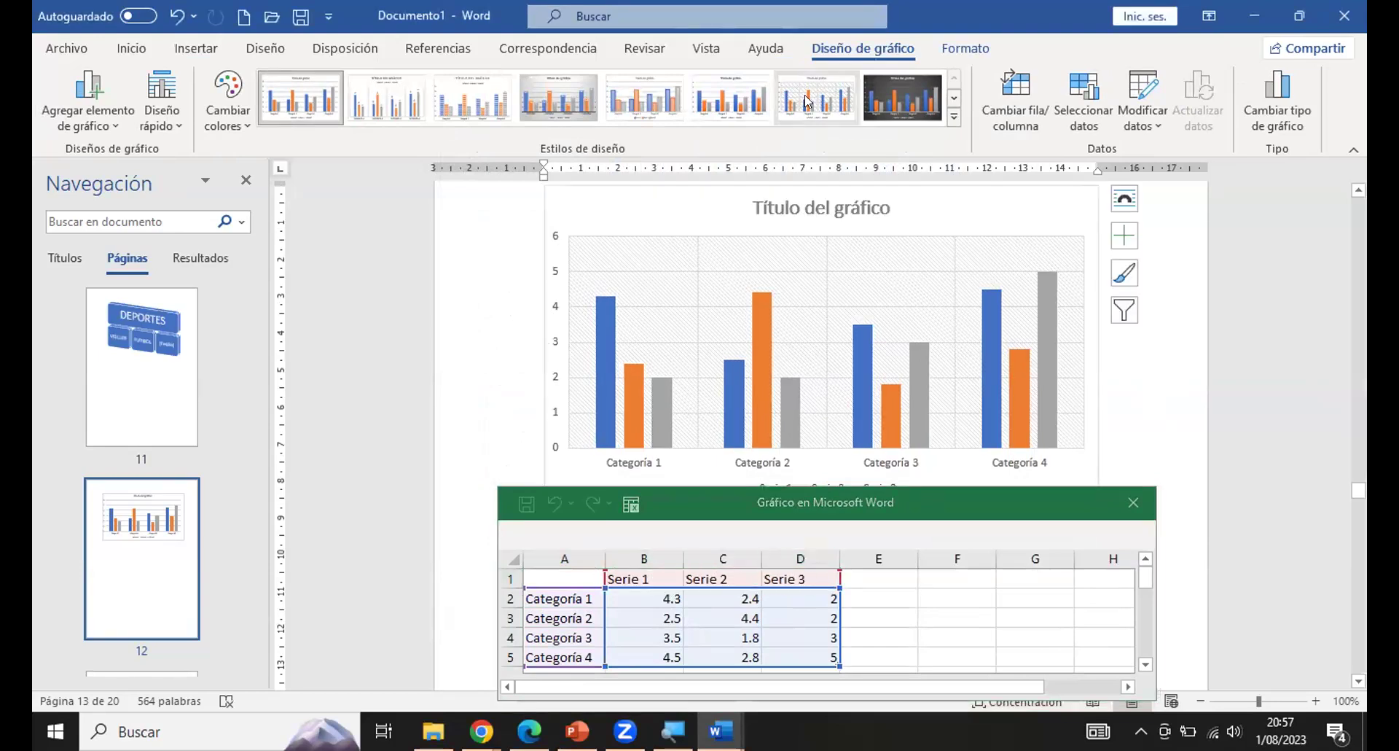
{"action": "left_click", "coordinate": [895, 102]}
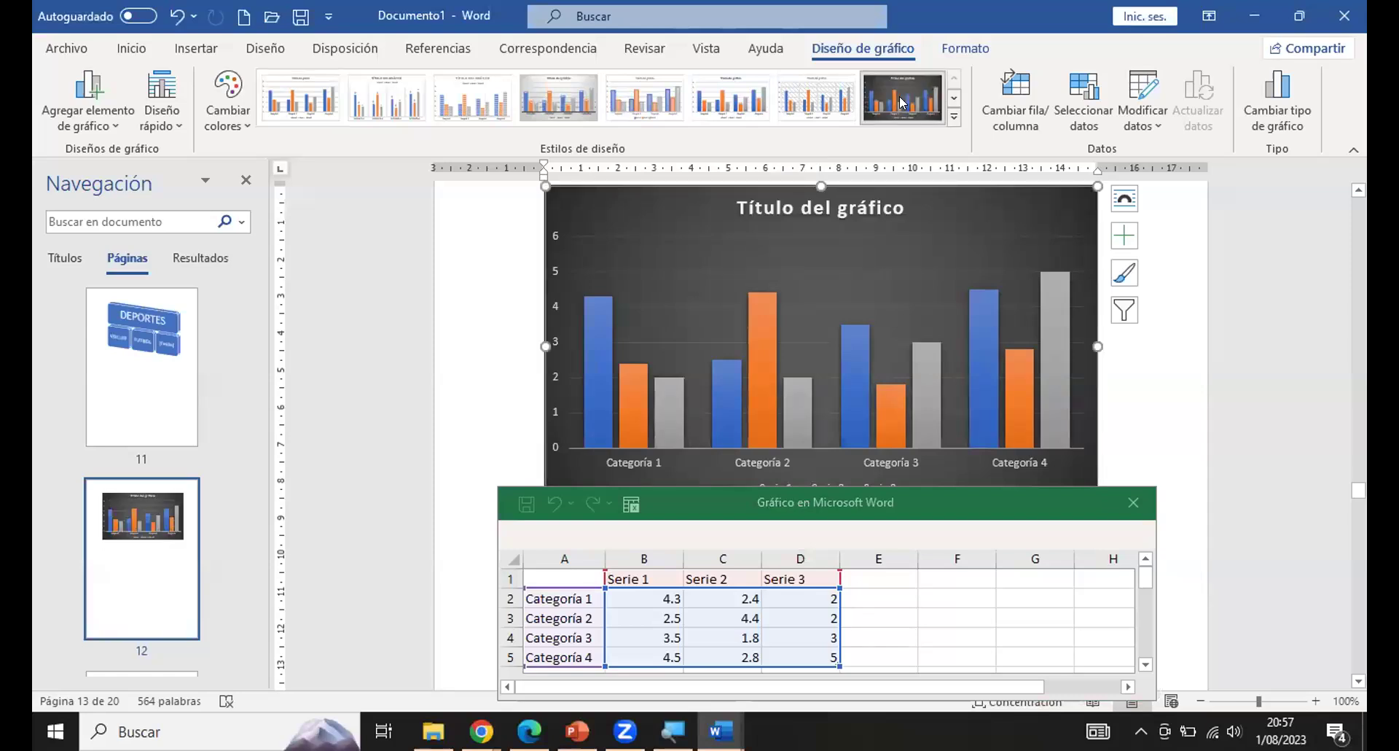
{"action": "left_click", "coordinate": [575, 106]}
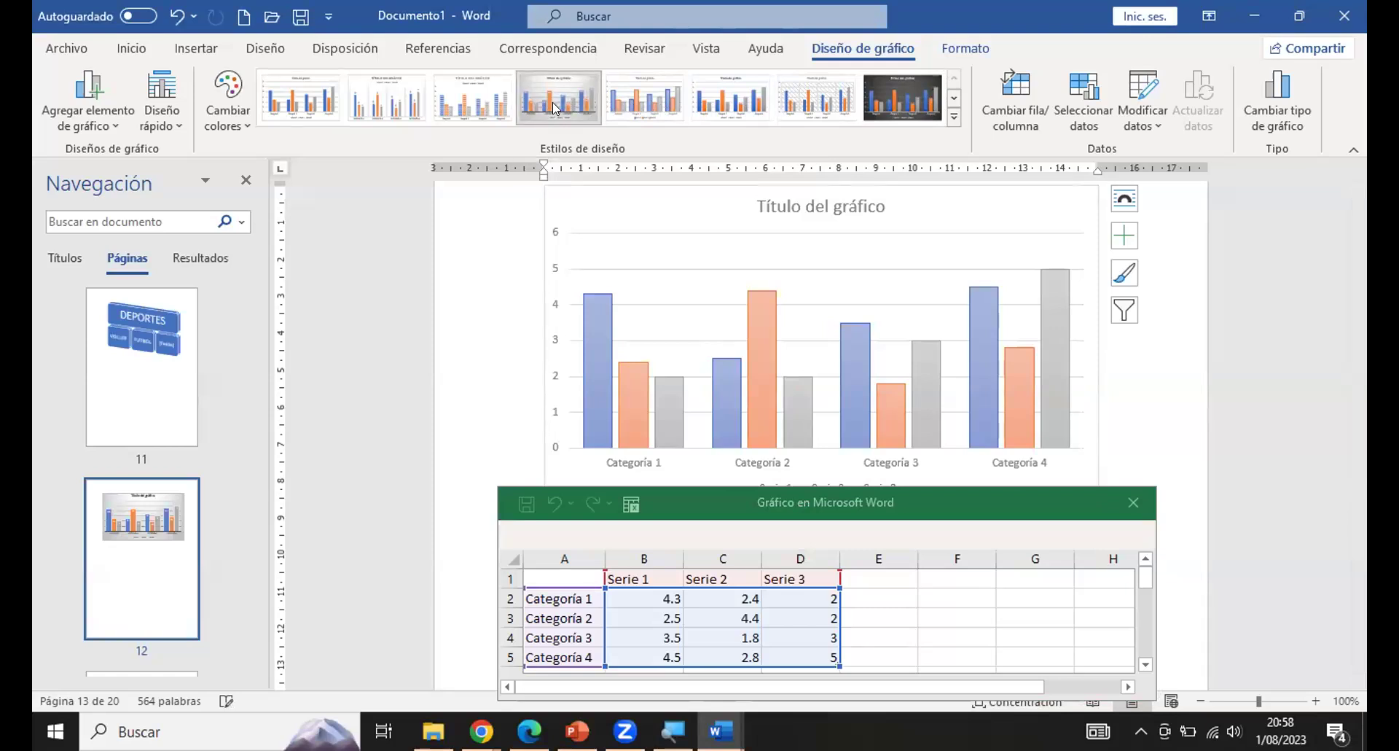
{"action": "left_click", "coordinate": [581, 104]}
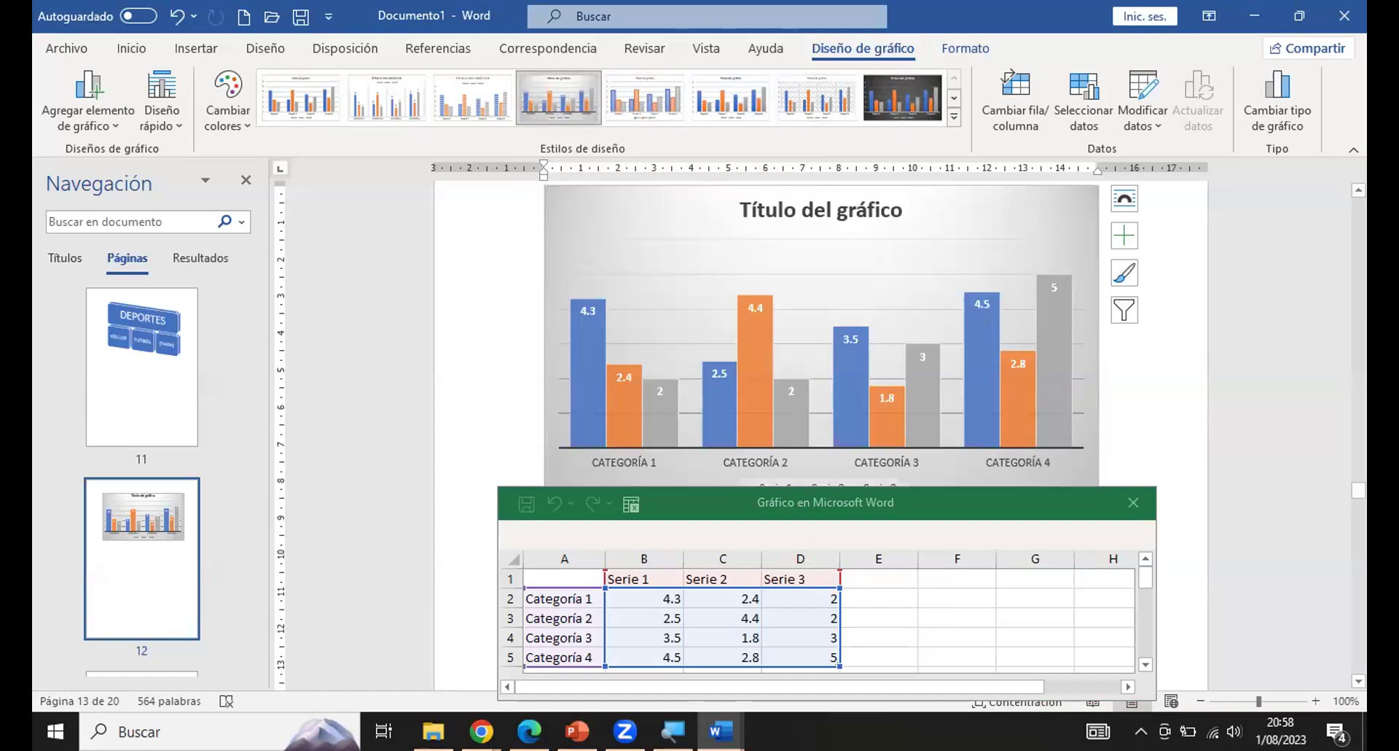
Examine how the series headers, first category label and first value in the data sheet relate to the chart.
{"action": "left_click", "coordinate": [651, 599]}
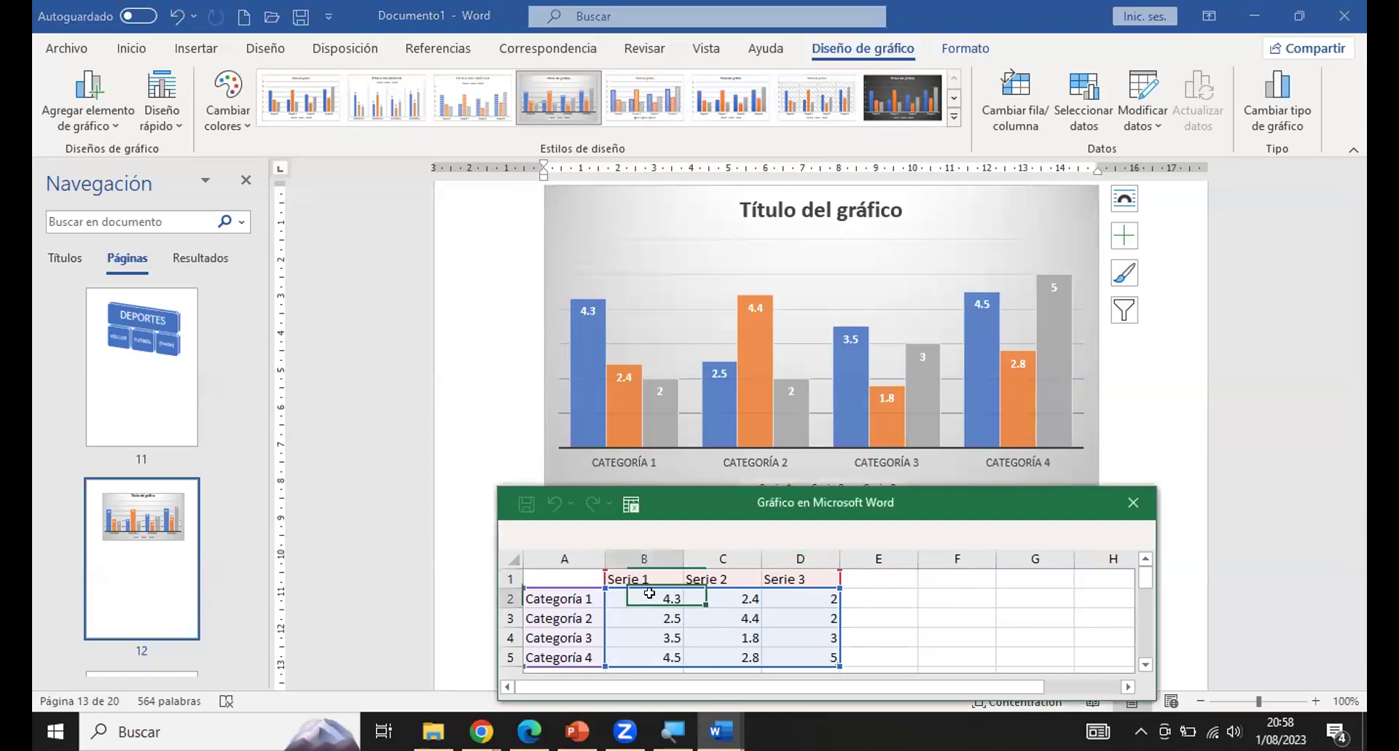
{"action": "left_click", "coordinate": [648, 576]}
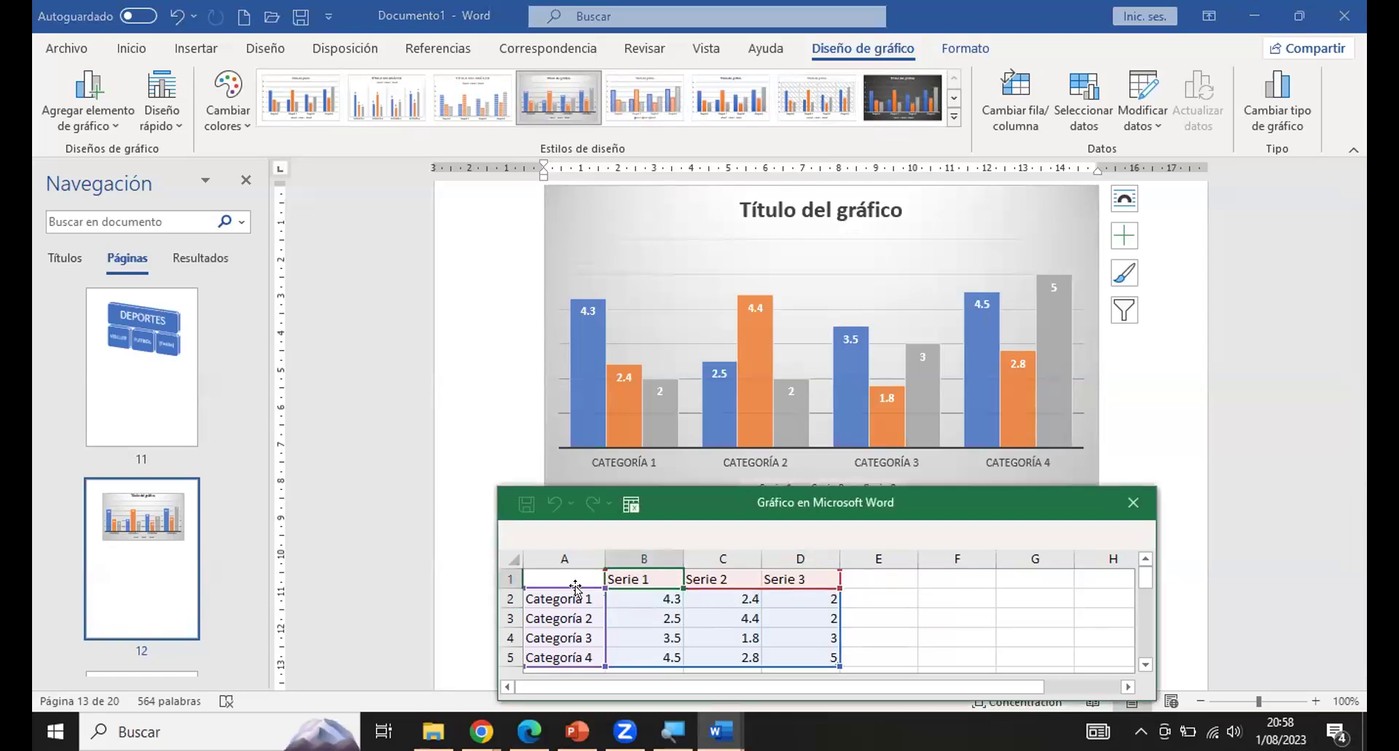
{"action": "left_click", "coordinate": [556, 598]}
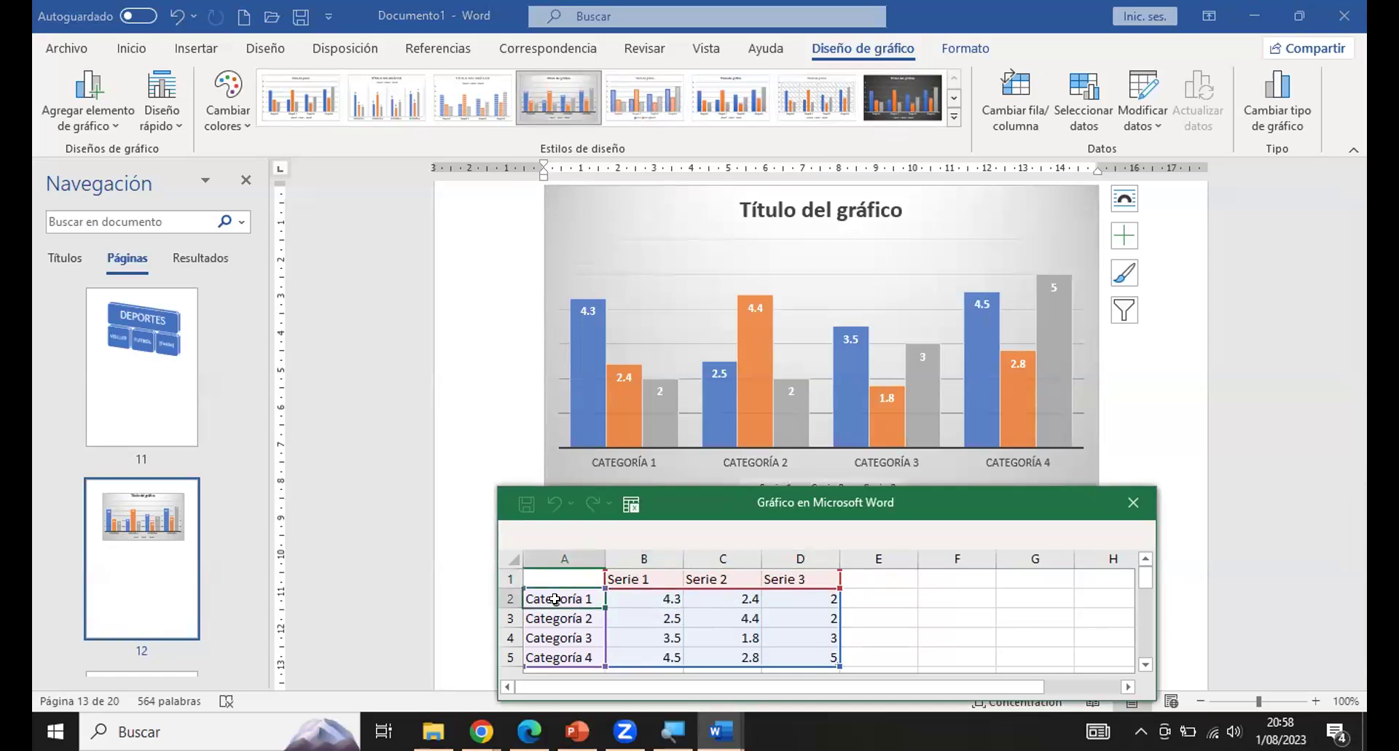
{"action": "left_click", "coordinate": [652, 574]}
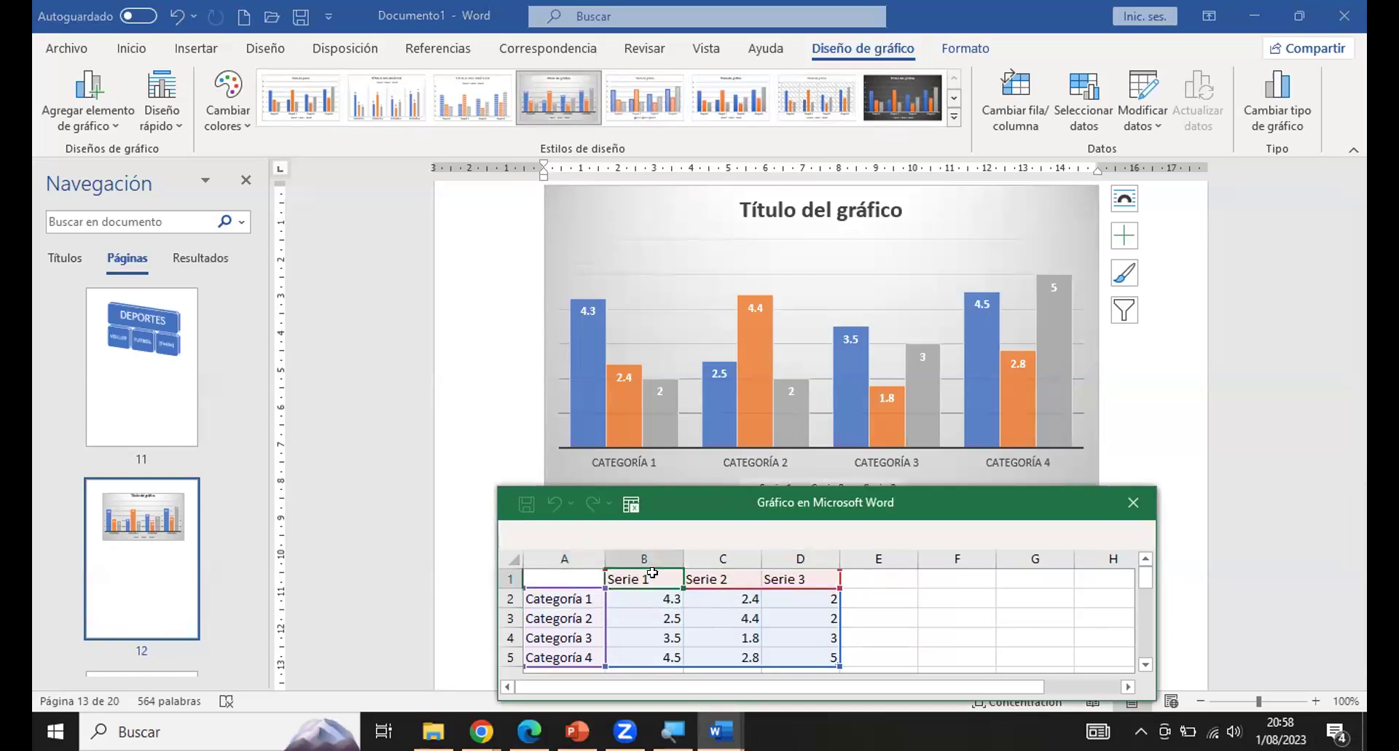
{"action": "left_click", "coordinate": [649, 599]}
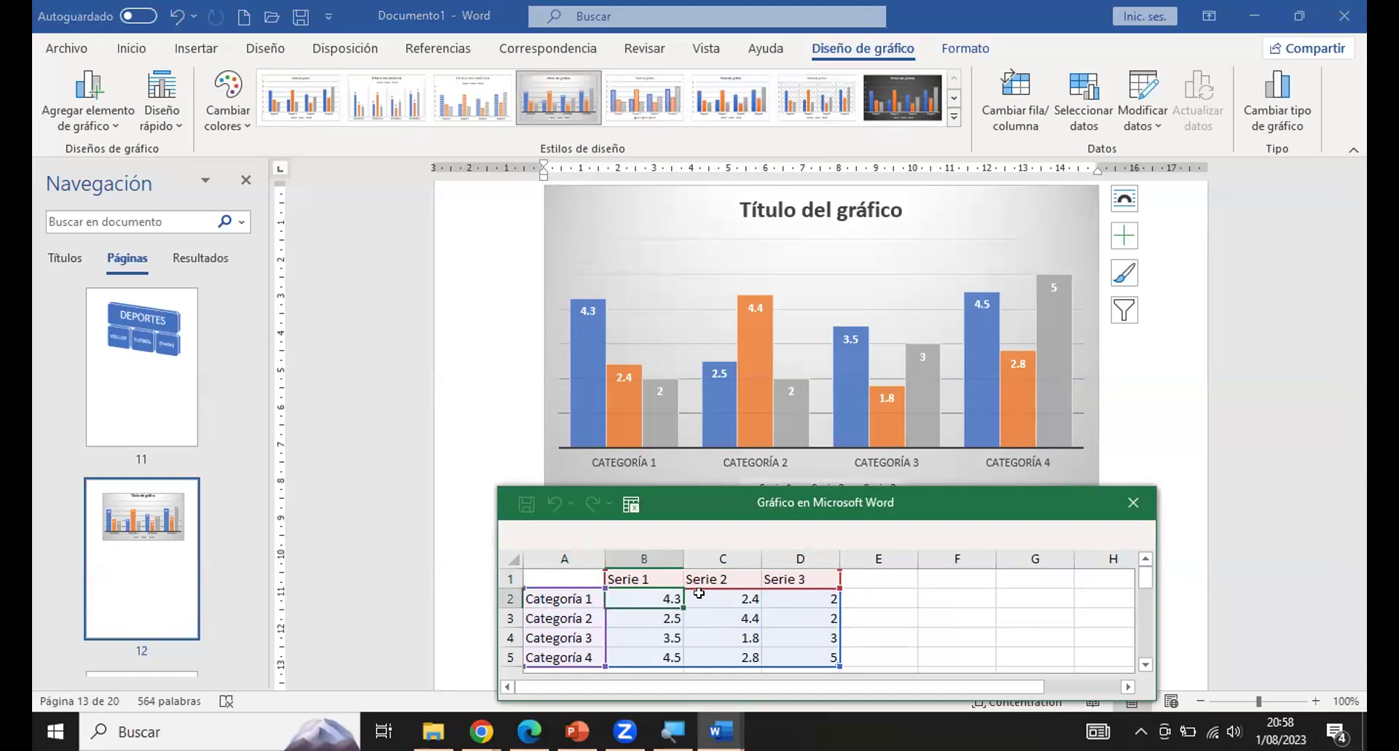
{"action": "left_click", "coordinate": [647, 578]}
{"action": "left_click", "coordinate": [740, 576]}
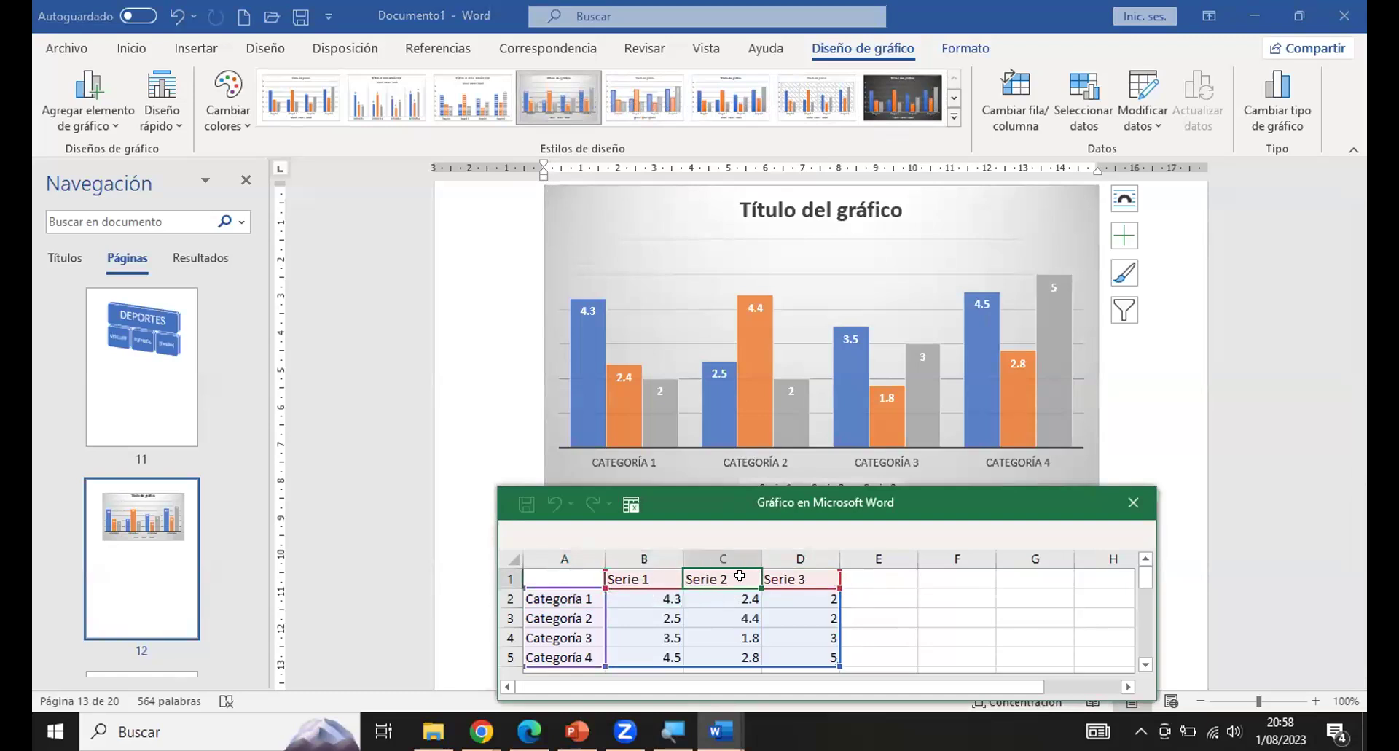
{"action": "left_click", "coordinate": [787, 577]}
{"action": "left_click", "coordinate": [728, 577]}
{"action": "left_click", "coordinate": [634, 577]}
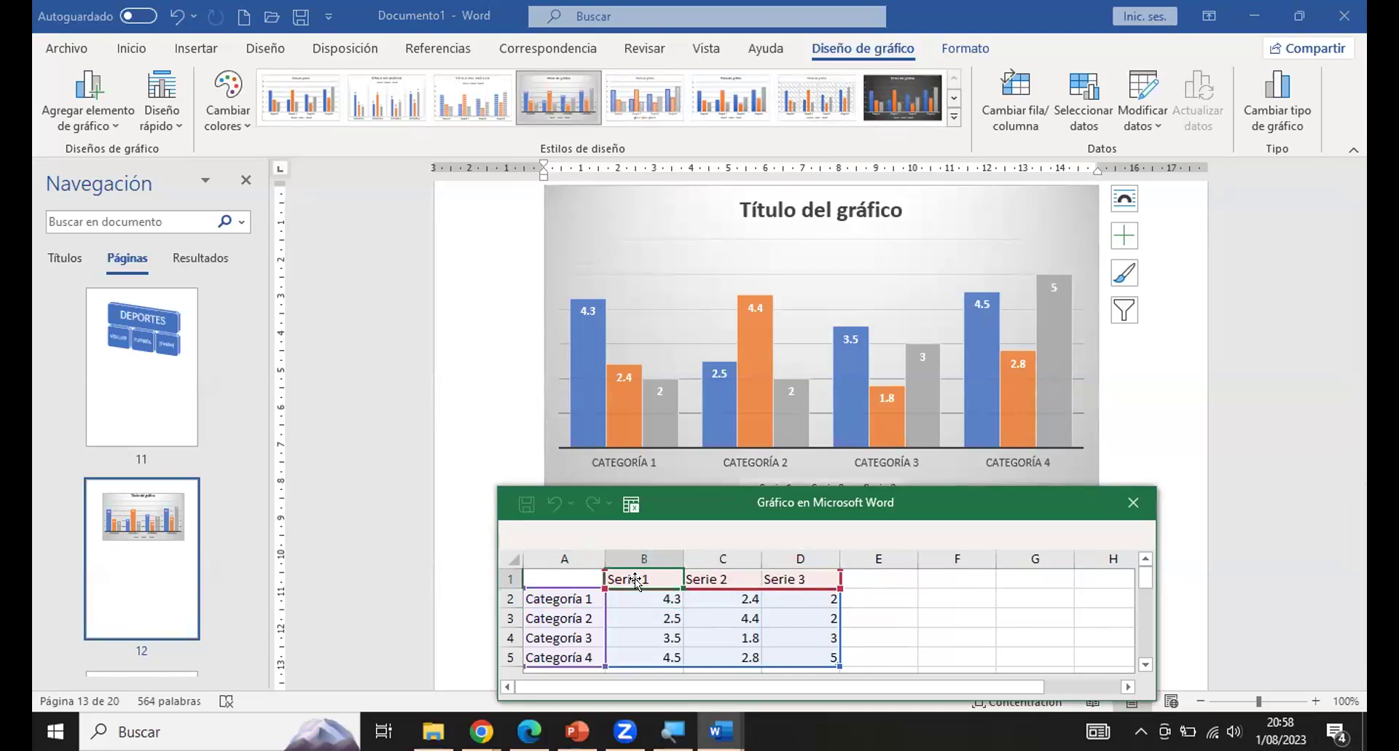
Rename the first two series headers in the data sheet as V. LUNES and V. MARTES.
{"action": "double_click", "coordinate": [652, 577]}
{"action": "left_click_drag", "start_coordinate": [652, 577], "coordinate": [594, 575]}
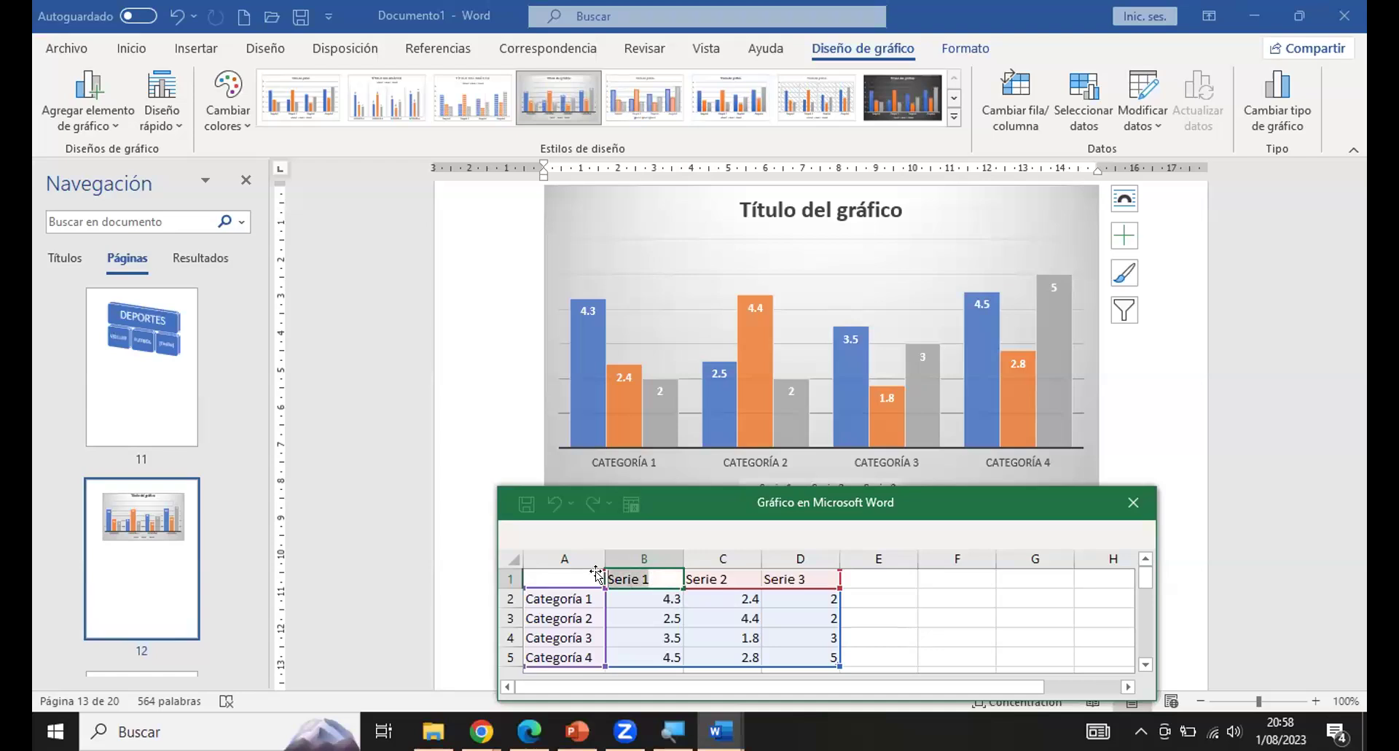
{"action": "type", "text": "V"}
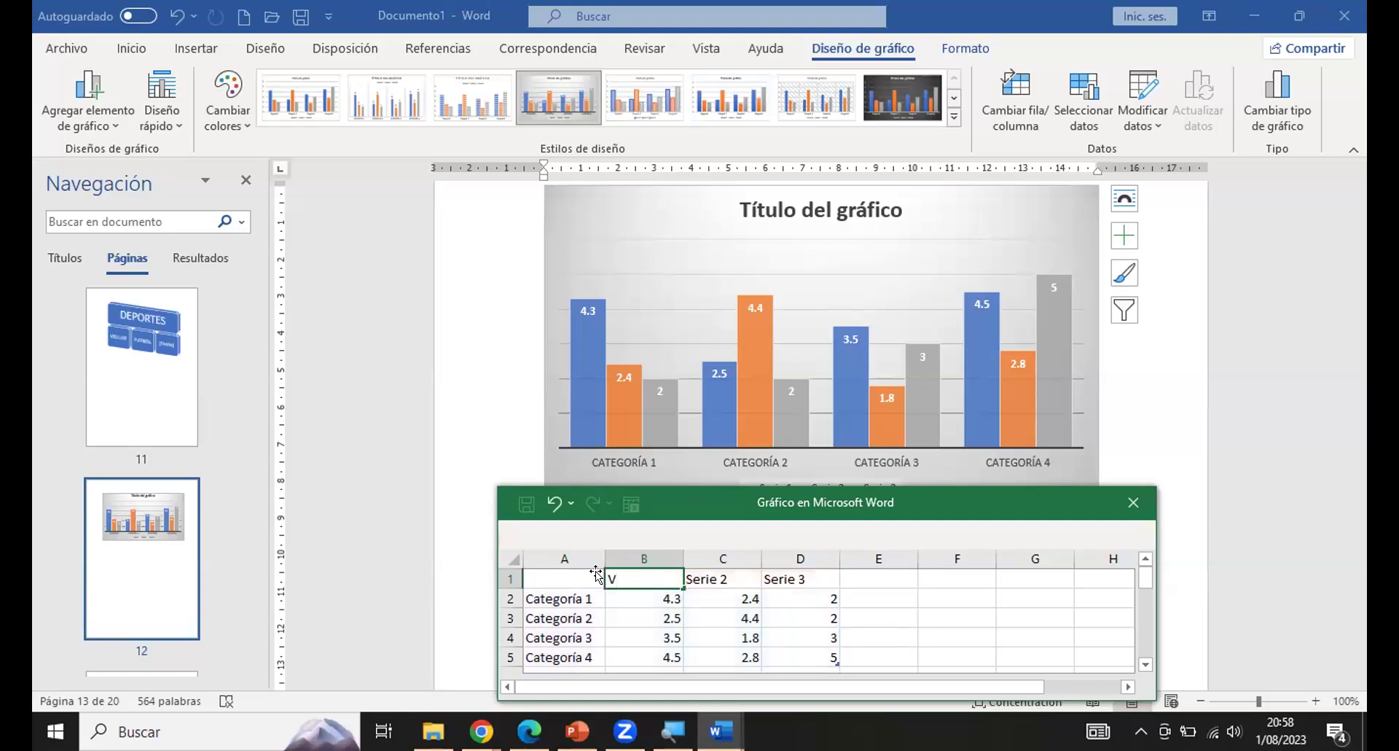
{"action": "type", "text": "EN LUNES"}
{"action": "left_click", "coordinate": [719, 575]}
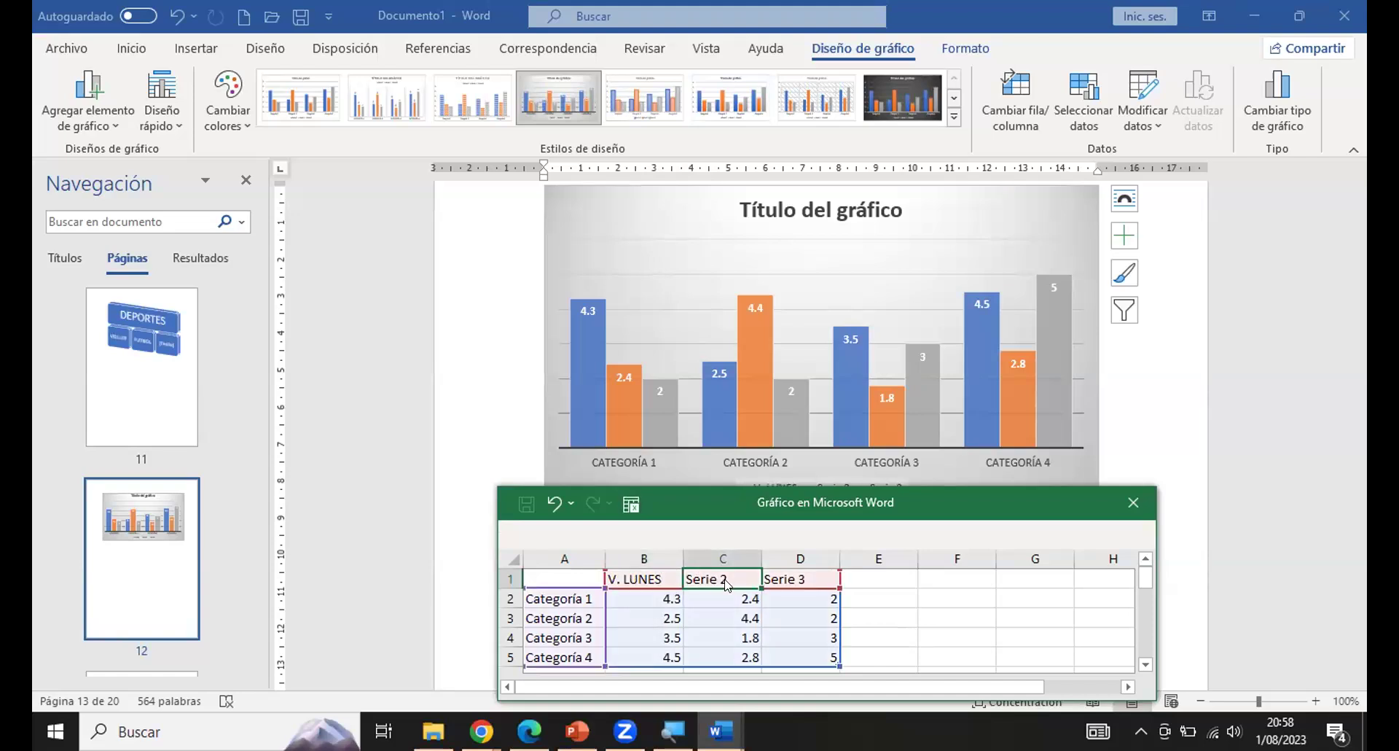
{"action": "double_click", "coordinate": [718, 576]}
{"action": "left_click_drag", "start_coordinate": [730, 576], "coordinate": [683, 575]}
{"action": "type", "text": "V."}
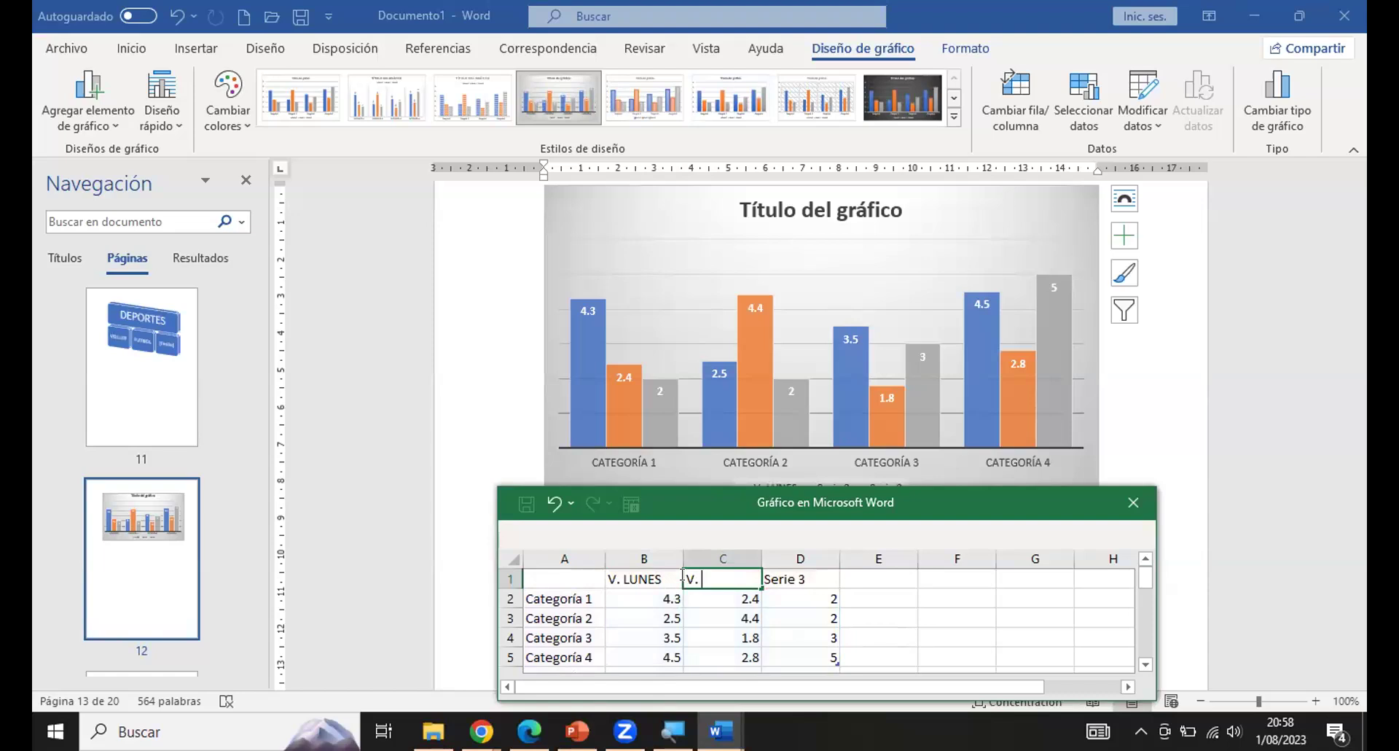
{"action": "type", "text": " MARTES"}
Rename the third series header as V. MIERCOLES and fit column D to its text.
{"action": "double_click", "coordinate": [779, 577]}
{"action": "left_click_drag", "start_coordinate": [806, 578], "coordinate": [759, 579]}
{"action": "type", "text": "V. "}
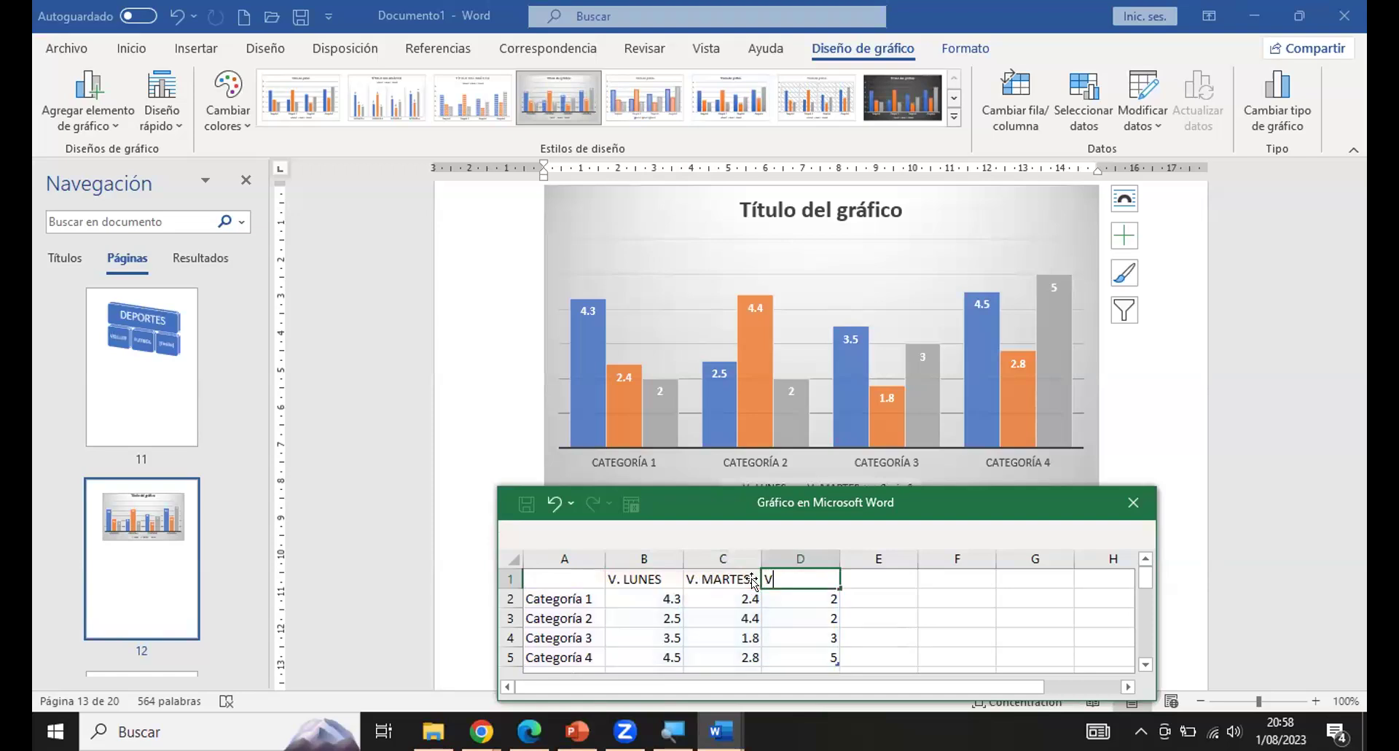
{"action": "type", "text": "MIERCOLES"}
{"action": "key", "text": "Return"}
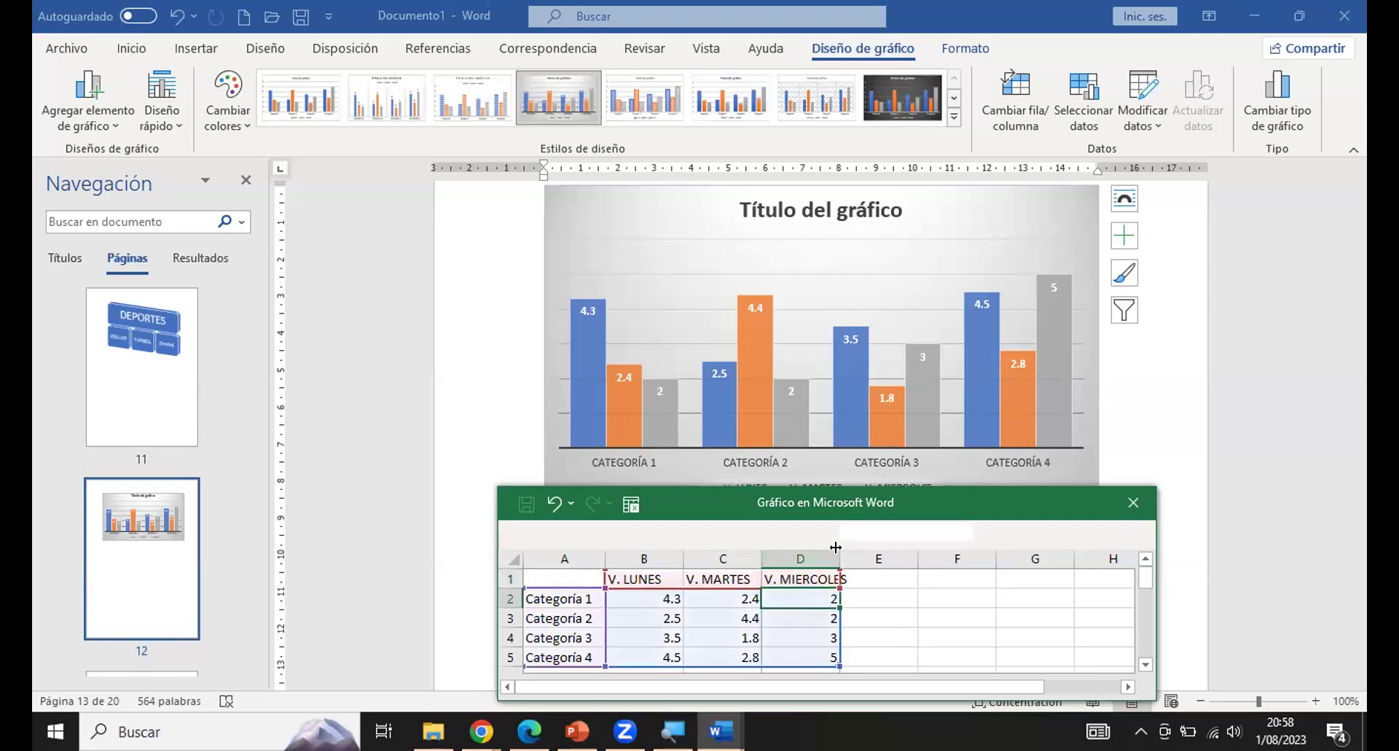
{"action": "double_click", "coordinate": [840, 559]}
Move the data sheet window clear of the chart's legend and rename the first two categories as PC and LAPTOP.
{"action": "left_click", "coordinate": [574, 596]}
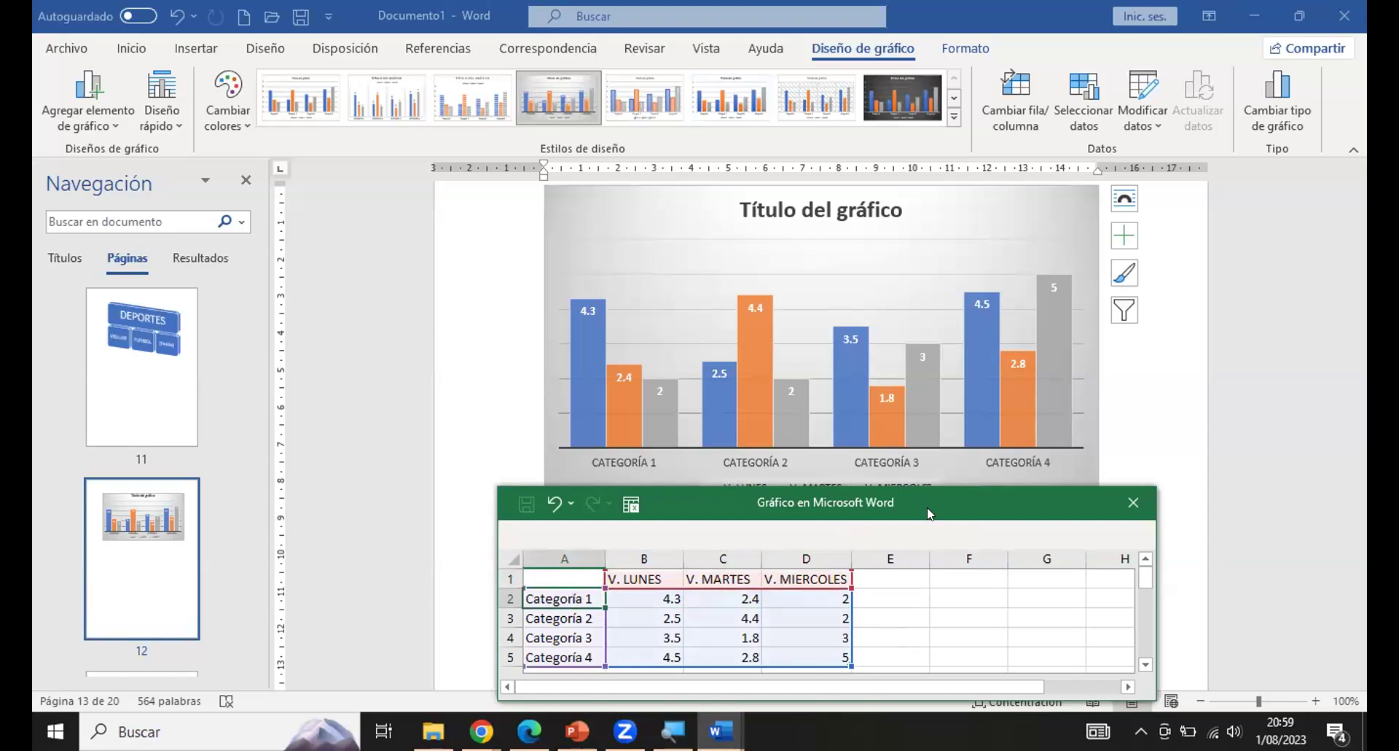
{"action": "left_click_drag", "start_coordinate": [928, 512], "coordinate": [954, 529]}
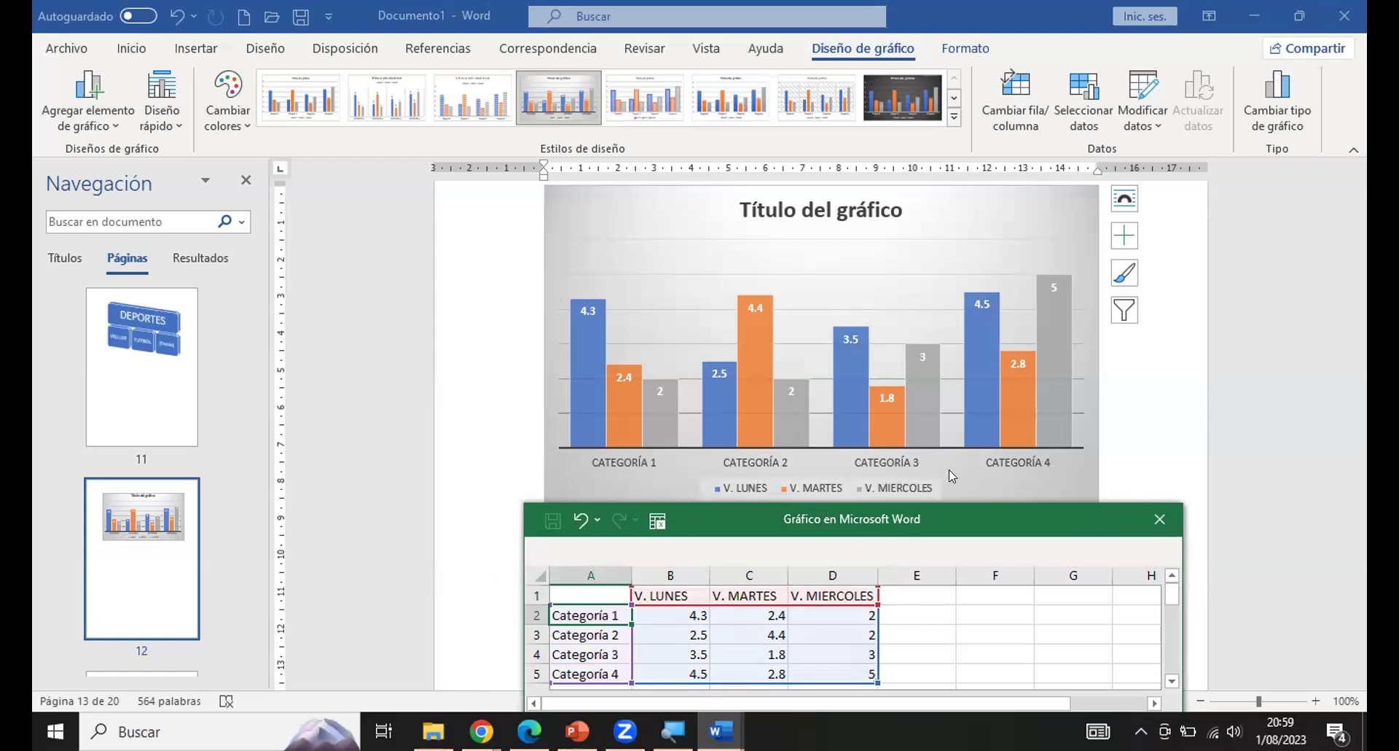
{"action": "left_click", "coordinate": [679, 621]}
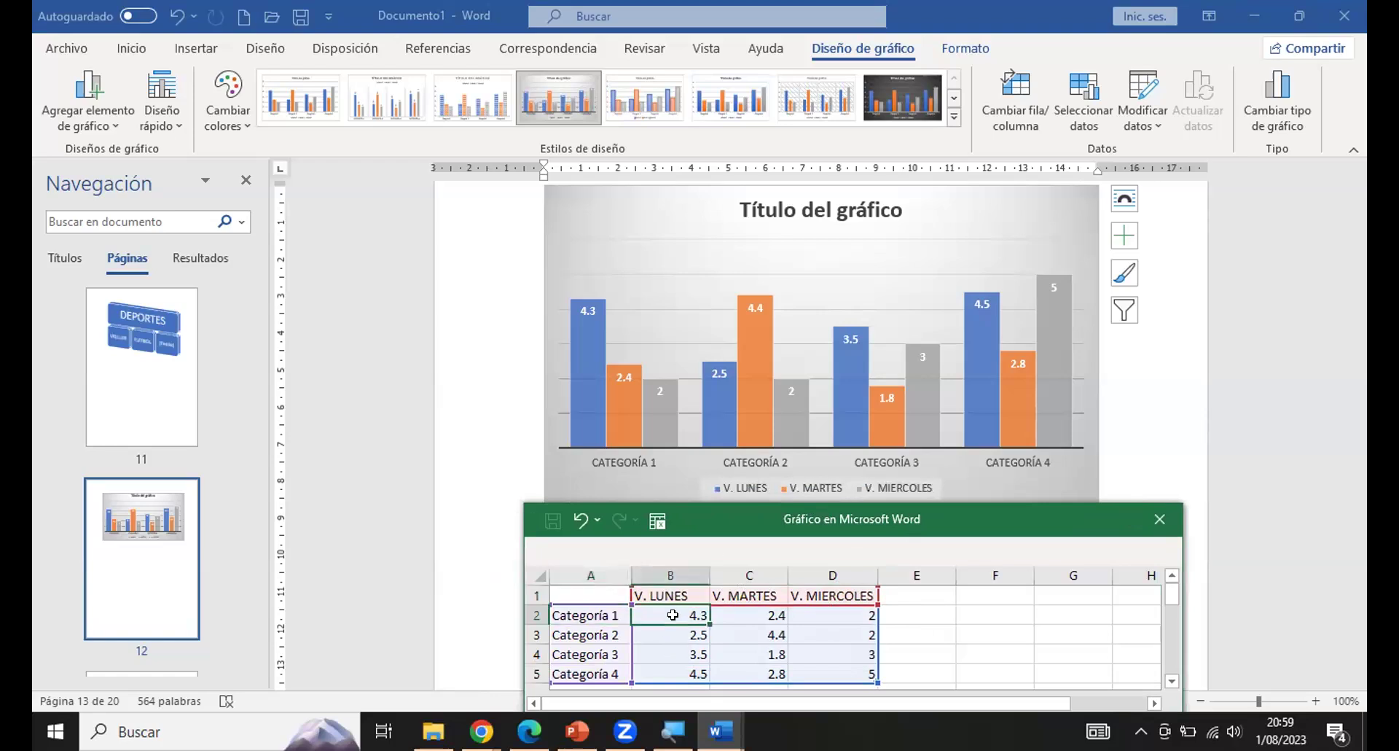
{"action": "left_click", "coordinate": [604, 615]}
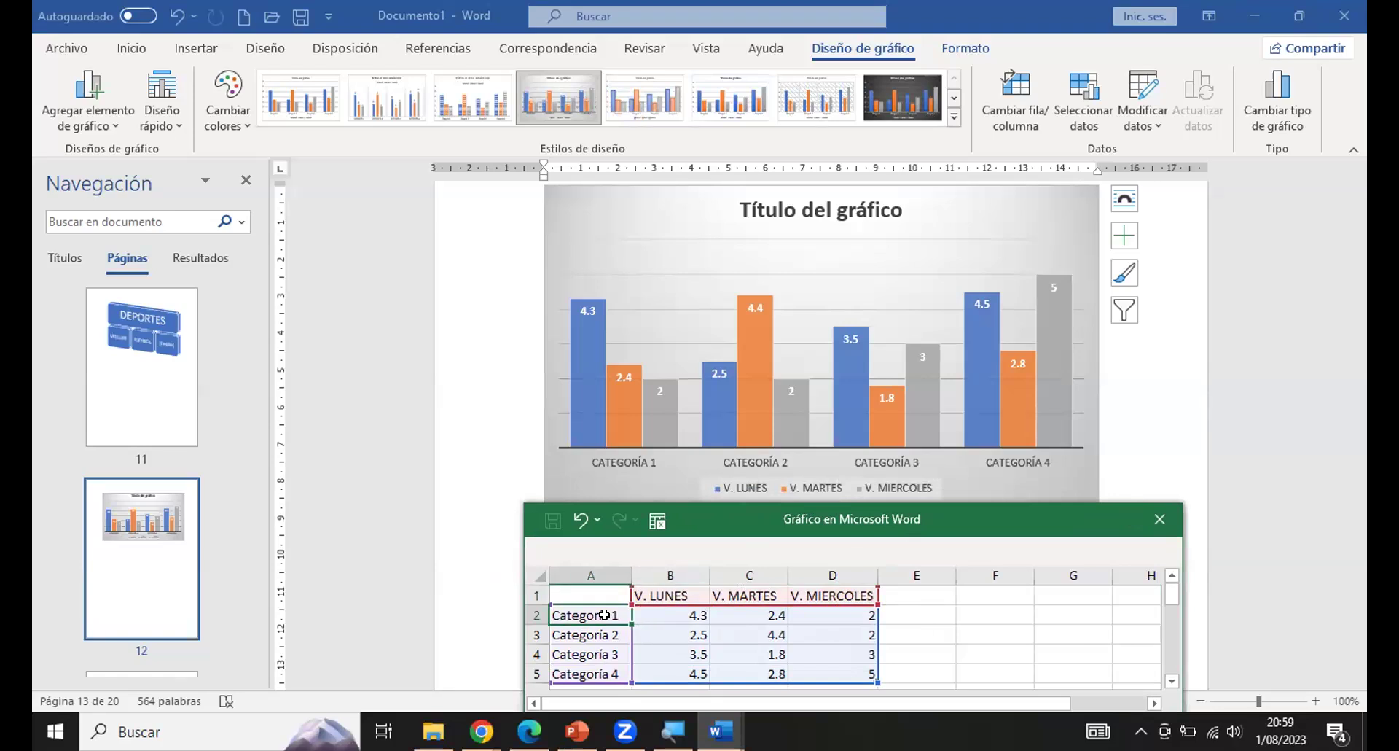
{"action": "type", "text": "PC"}
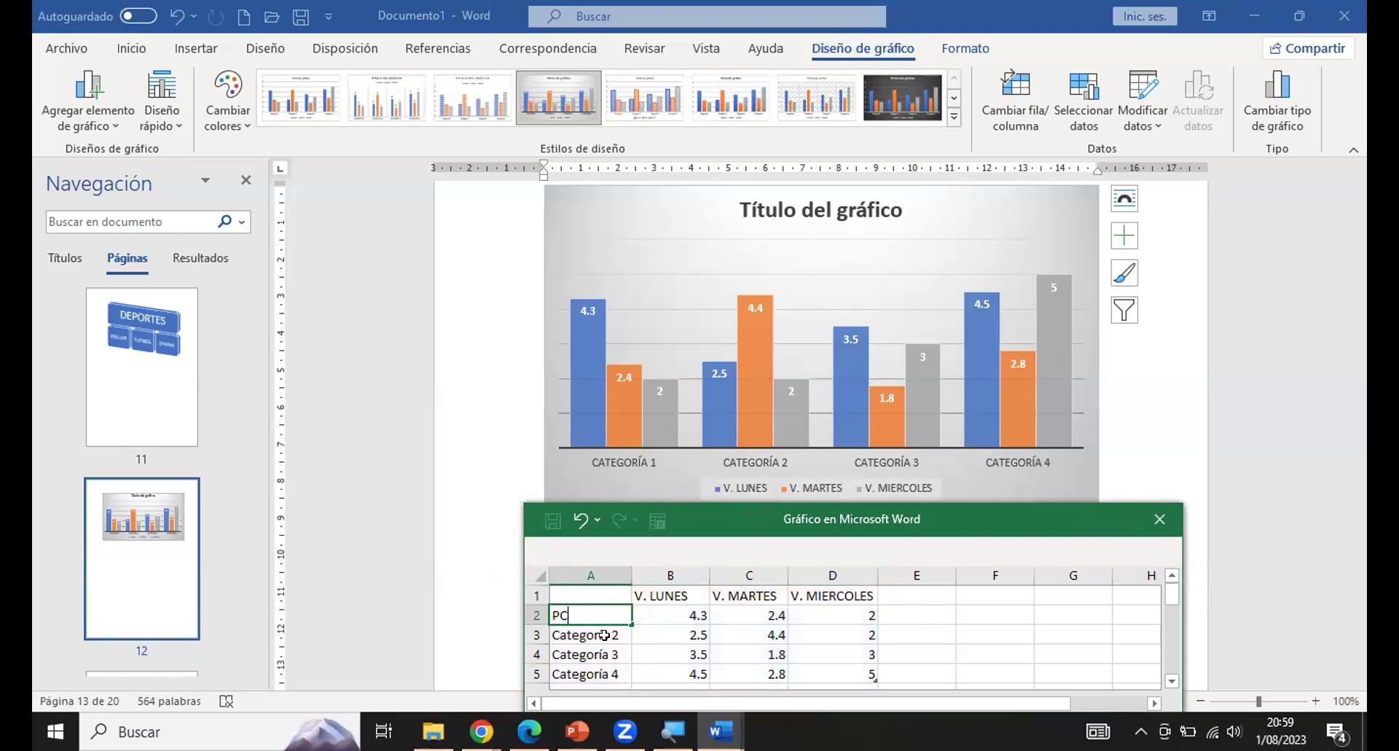
{"action": "key", "text": "Return"}
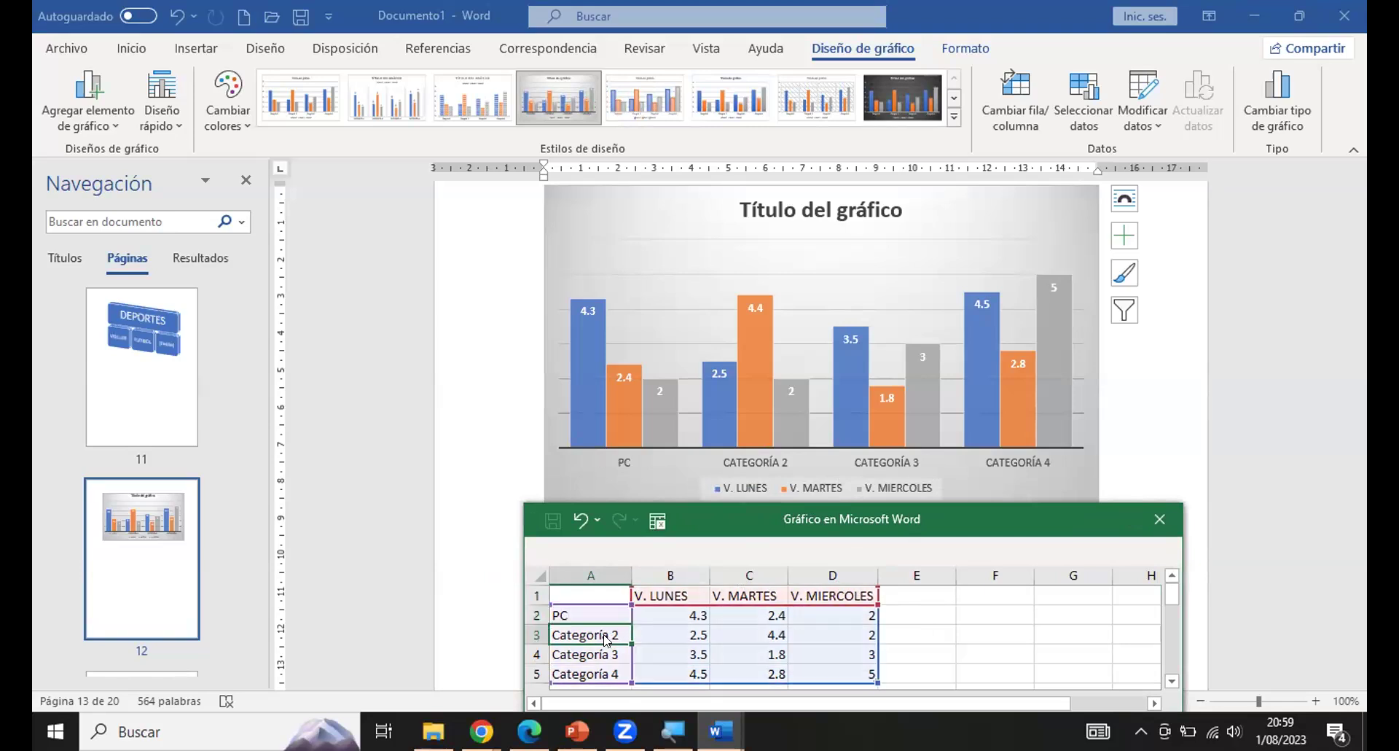
{"action": "double_click", "coordinate": [604, 639]}
{"action": "left_click_drag", "start_coordinate": [618, 634], "coordinate": [548, 634]}
{"action": "type", "text": "LAPTOP"}
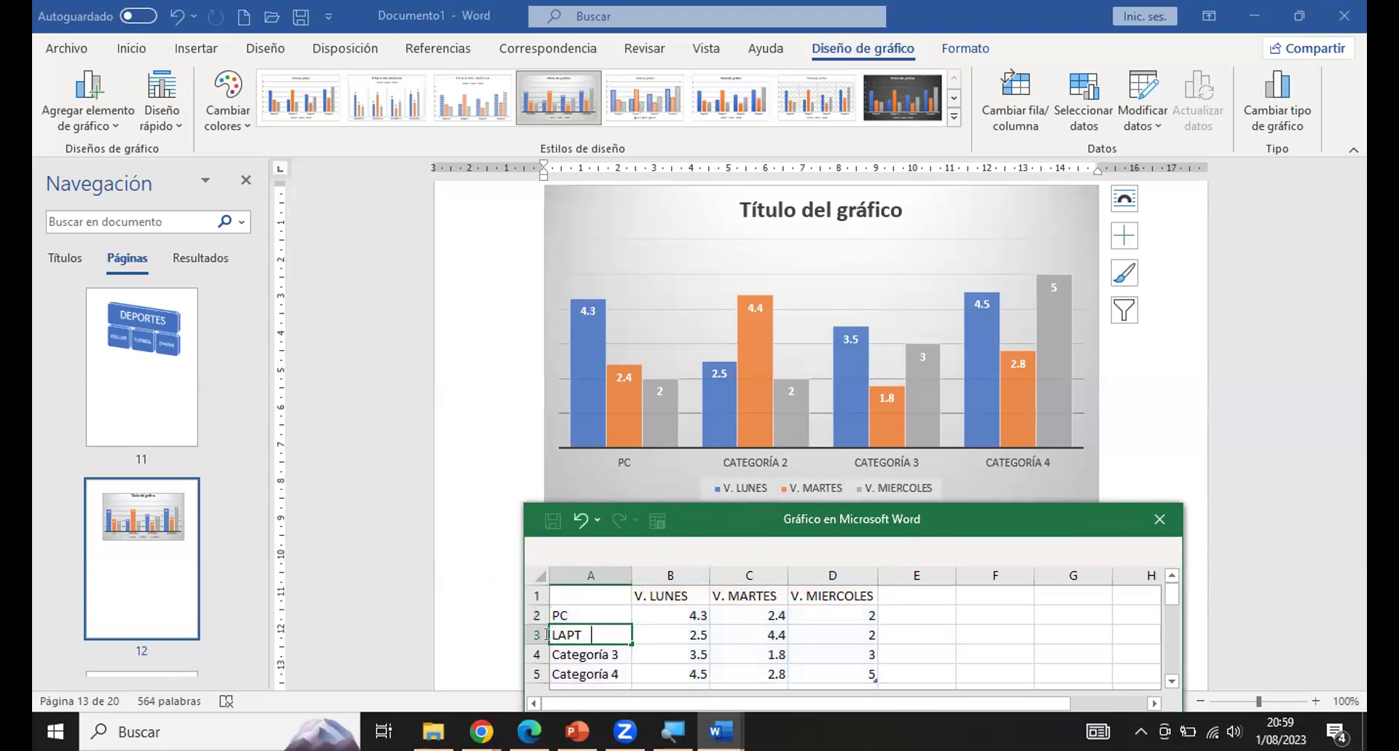
Rename the third and fourth categories as MONITORES and TECLADOS.
{"action": "left_click", "coordinate": [581, 653]}
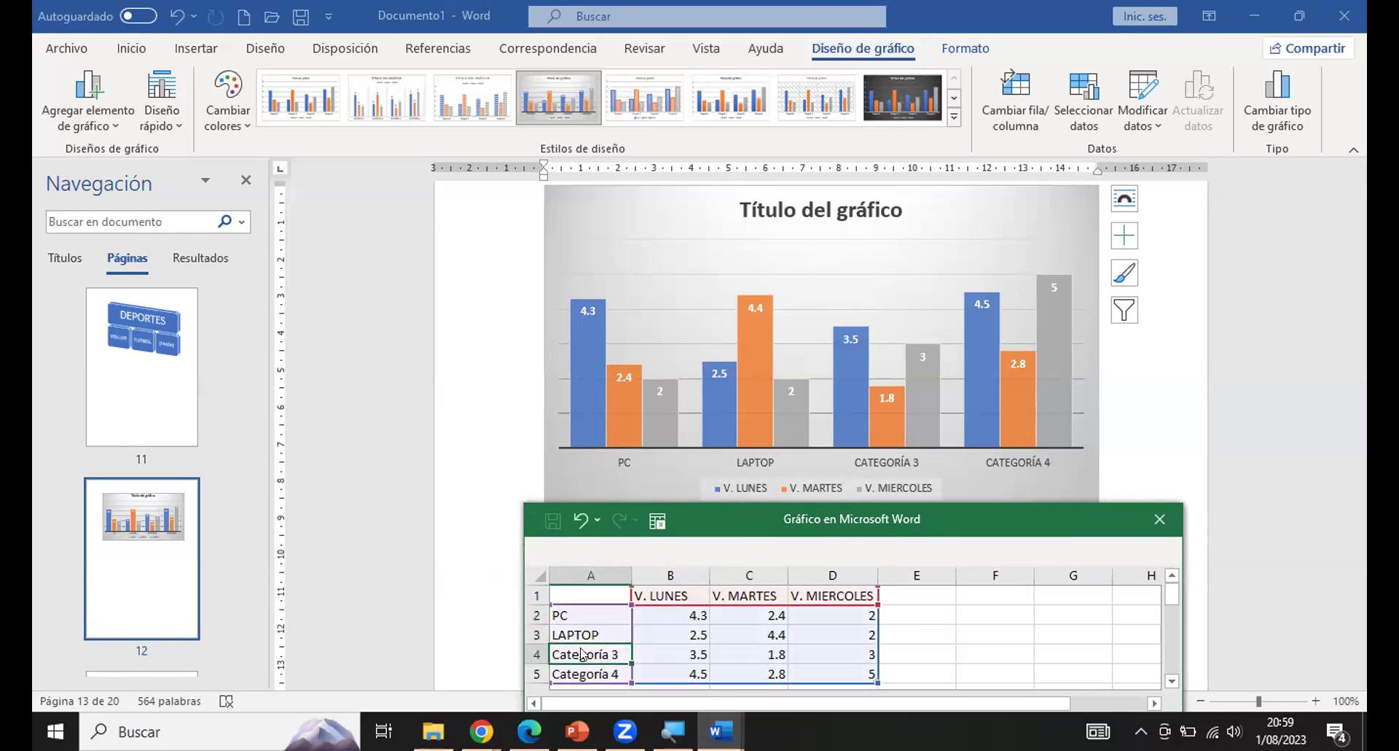
{"action": "type", "text": "MONITORES"}
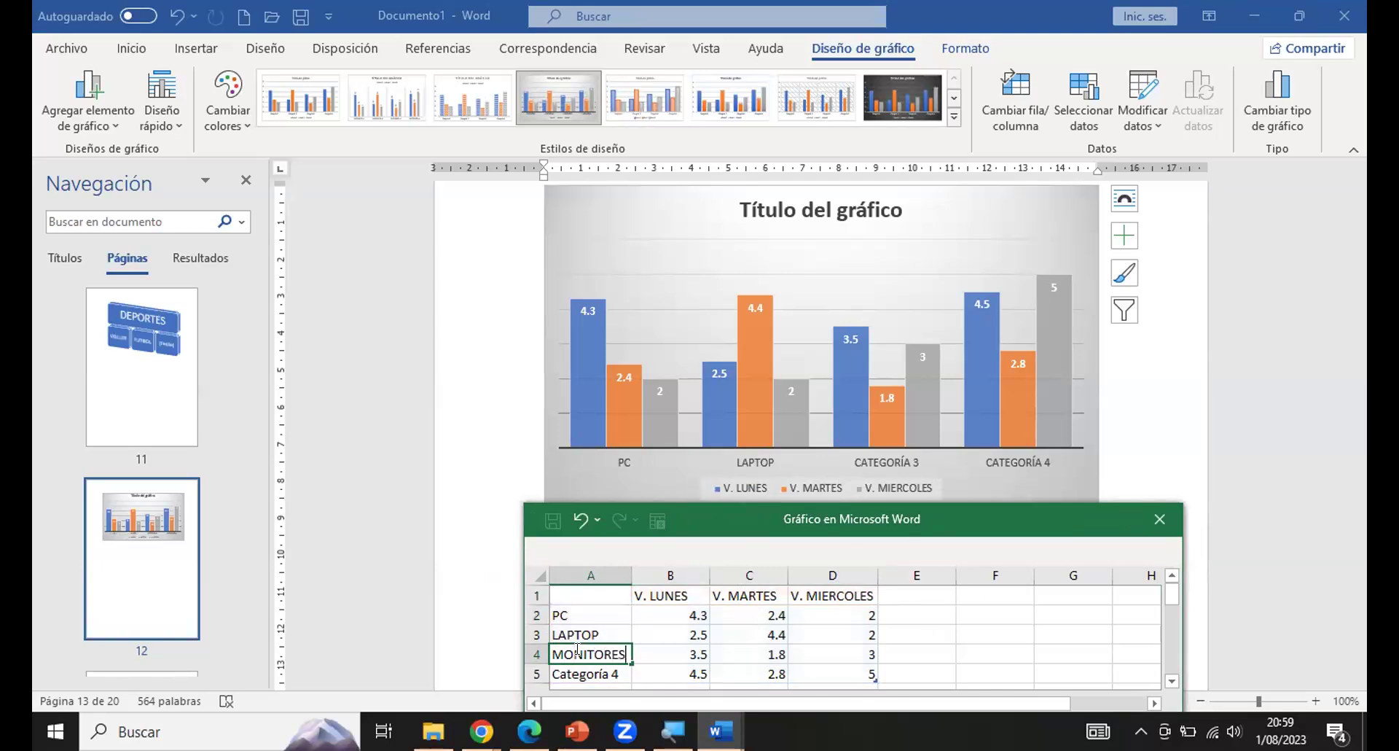
{"action": "left_click", "coordinate": [585, 677]}
{"action": "type", "text": "TECLADOS"}
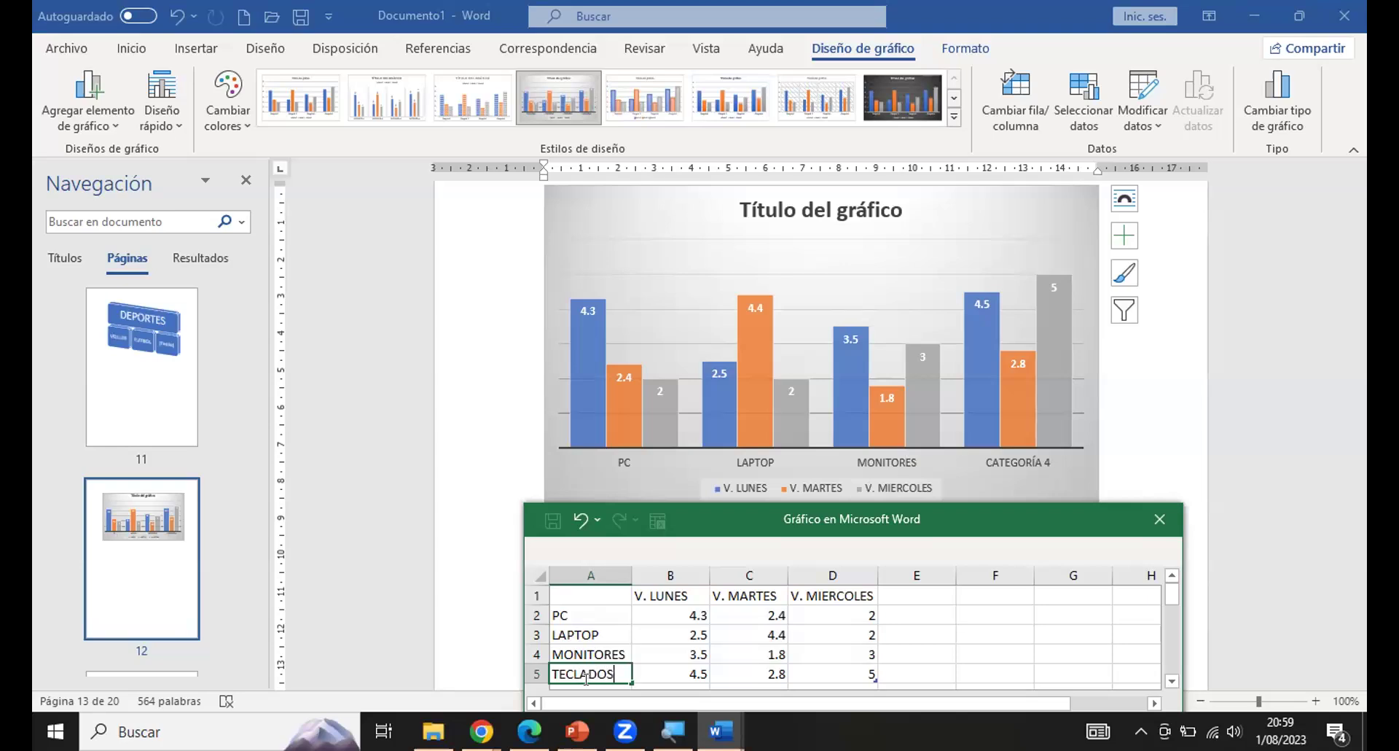
Enter the PC sales in the chart's data sheet: 152 for V. LUNES, 154 for V. MARTES and 120 for V. MIERCOLES.
{"action": "left_click", "coordinate": [667, 651]}
{"action": "left_click", "coordinate": [676, 616]}
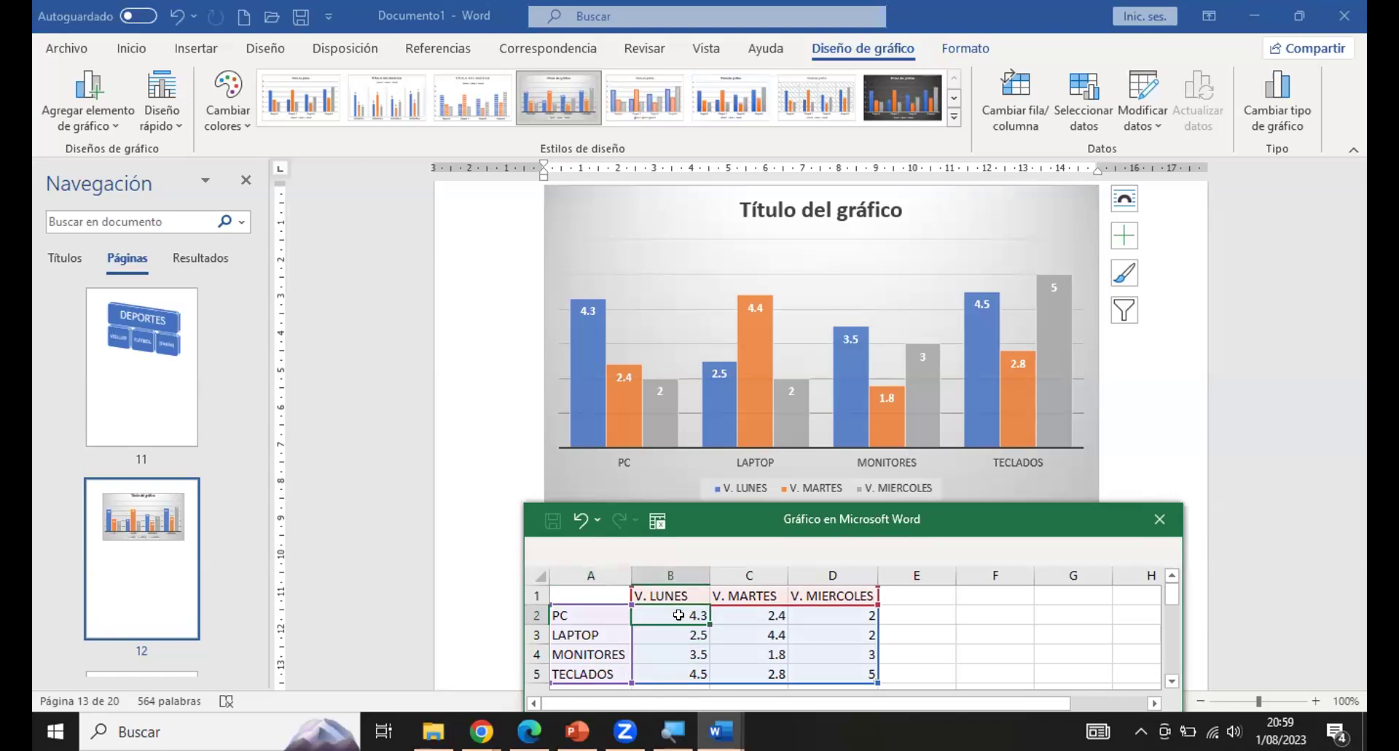
{"action": "type", "text": "152"}
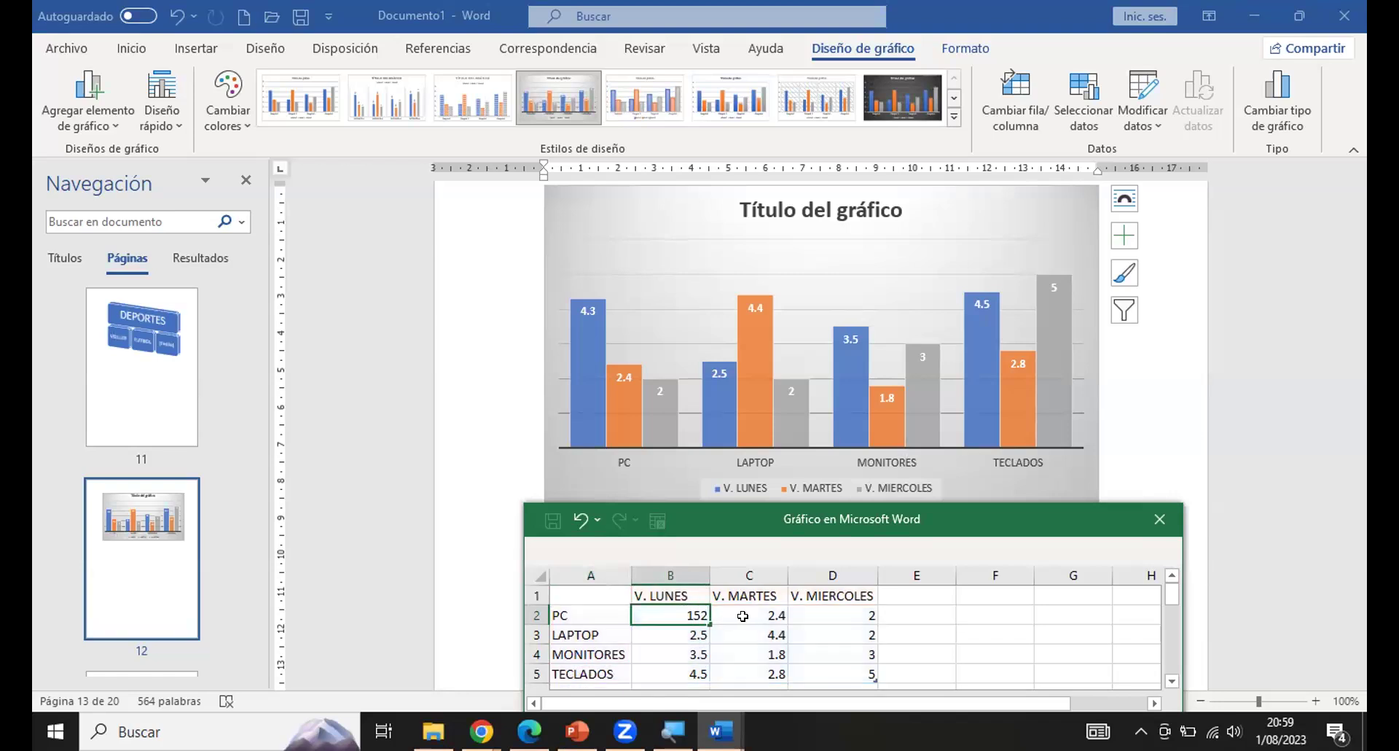
{"action": "left_click", "coordinate": [747, 619]}
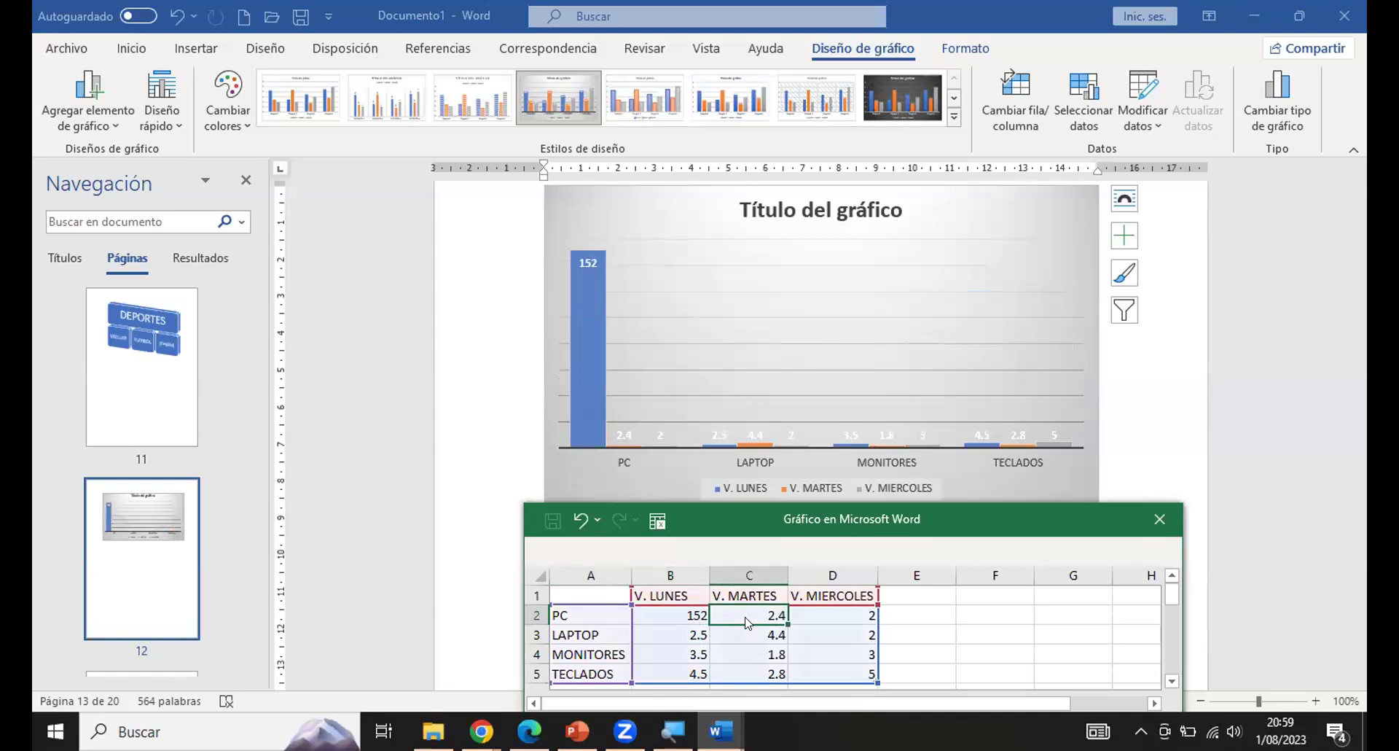
{"action": "type", "text": "154"}
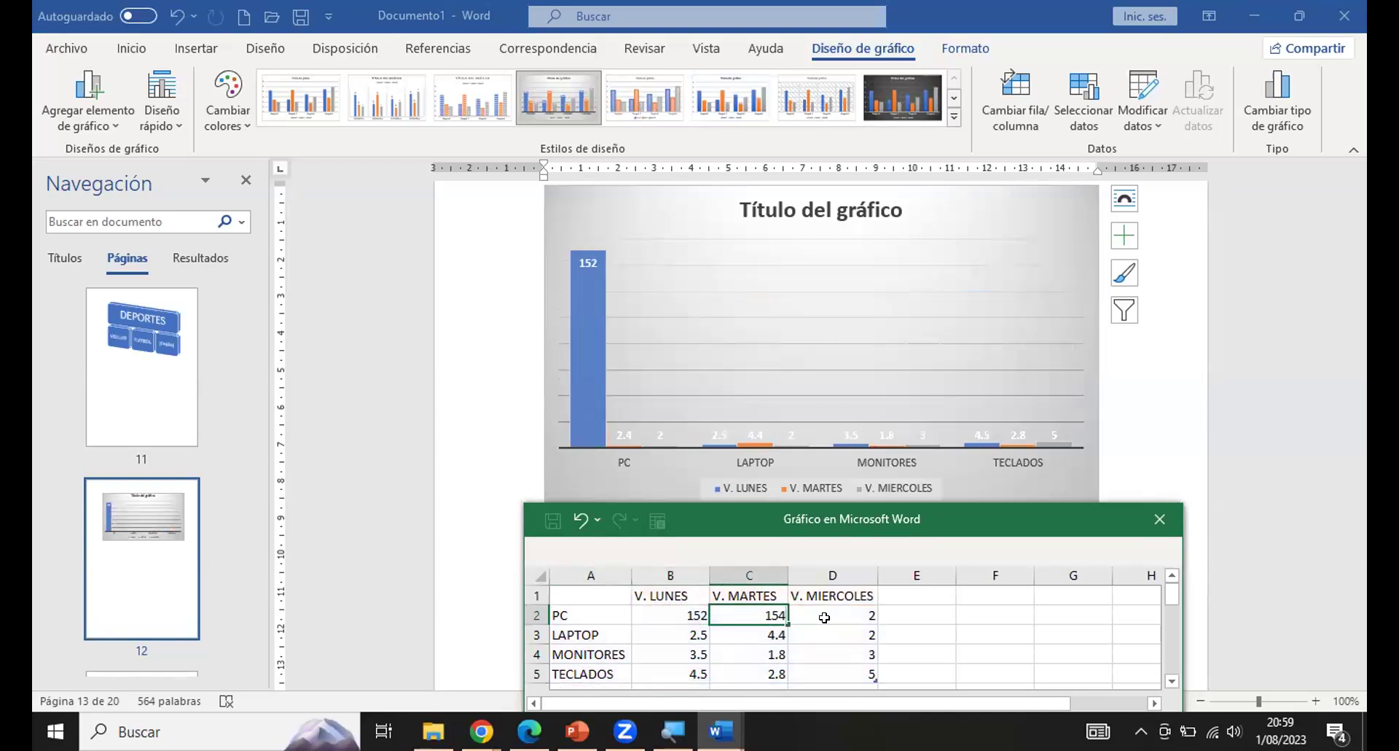
{"action": "left_click", "coordinate": [826, 624]}
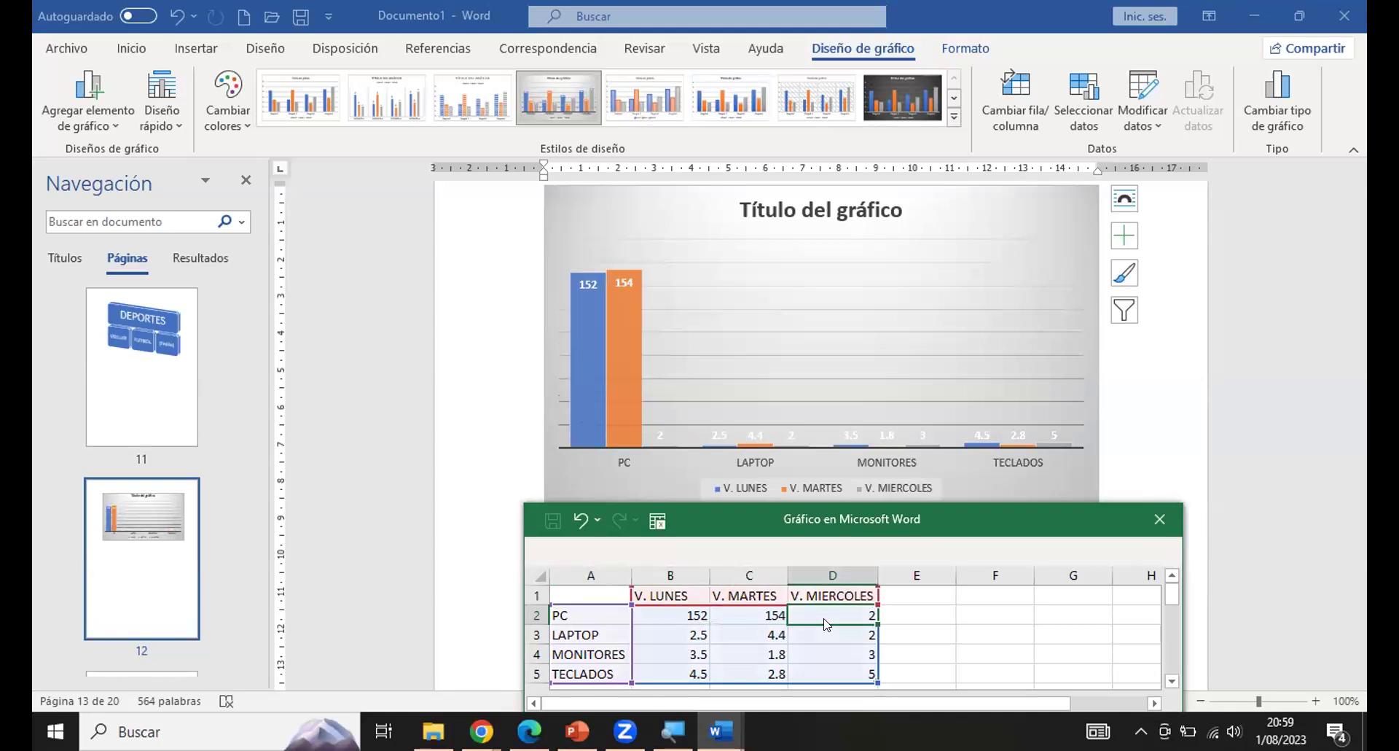
{"action": "type", "text": "14"}
{"action": "key", "text": "BackSpace"}
{"action": "type", "text": "20"}
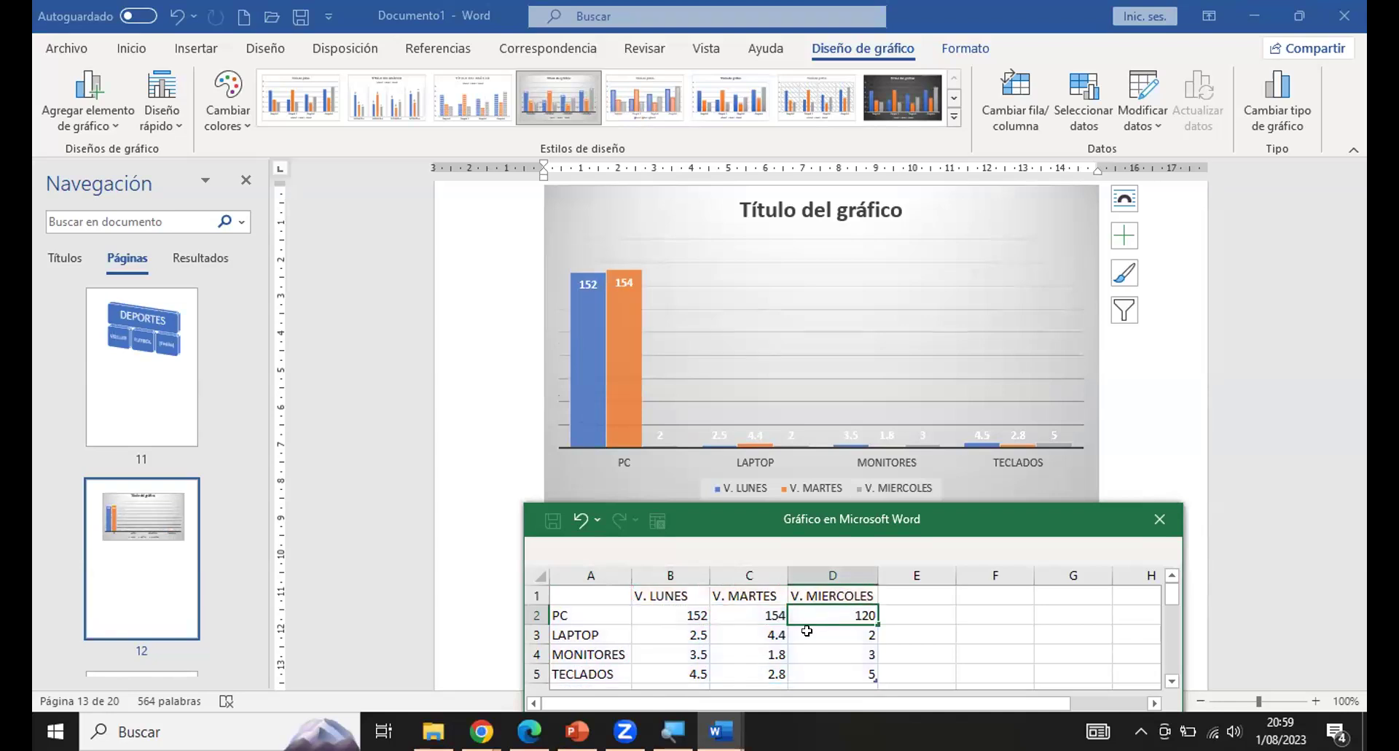
Fill the LAPTOP row with 147 for V. LUNES, 120 for V. MARTES and 95 for V. MIERCOLES.
{"action": "left_click", "coordinate": [746, 634]}
{"action": "left_click", "coordinate": [681, 633]}
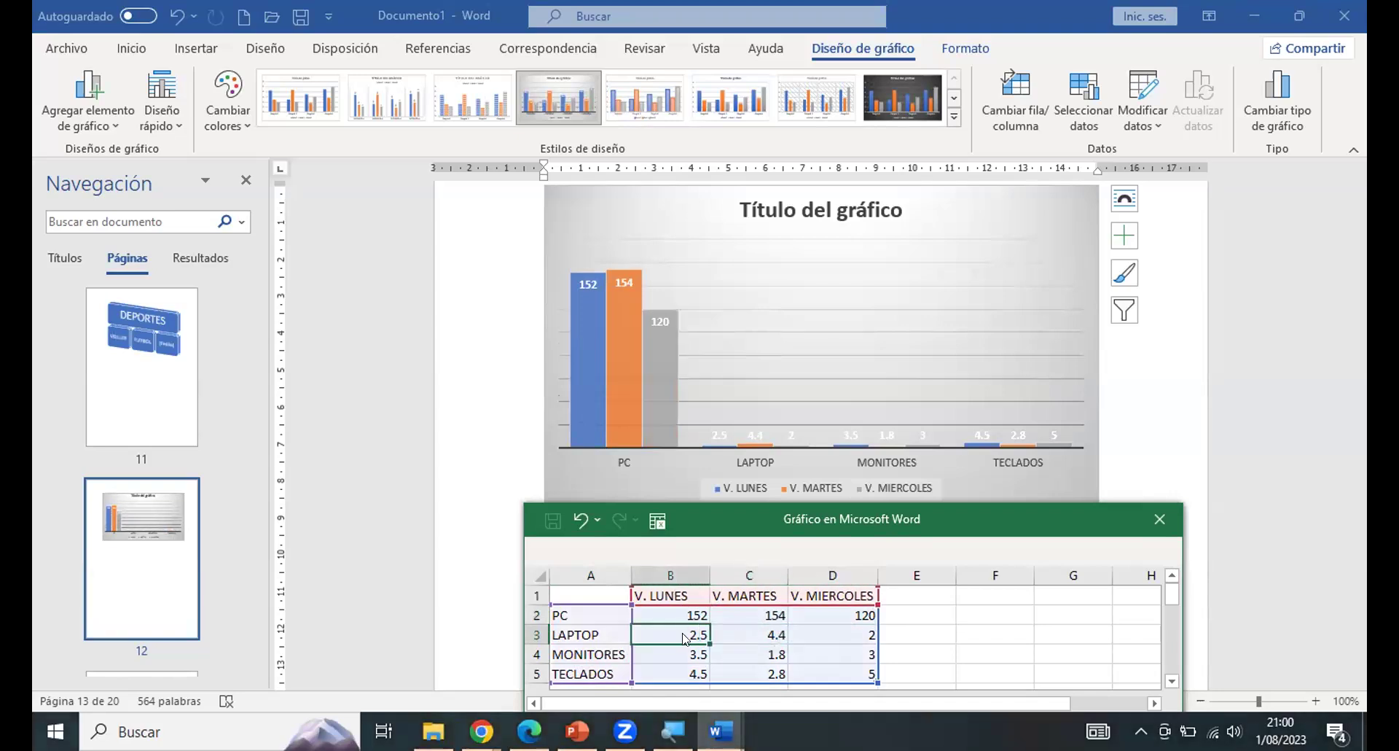
{"action": "type", "text": "147"}
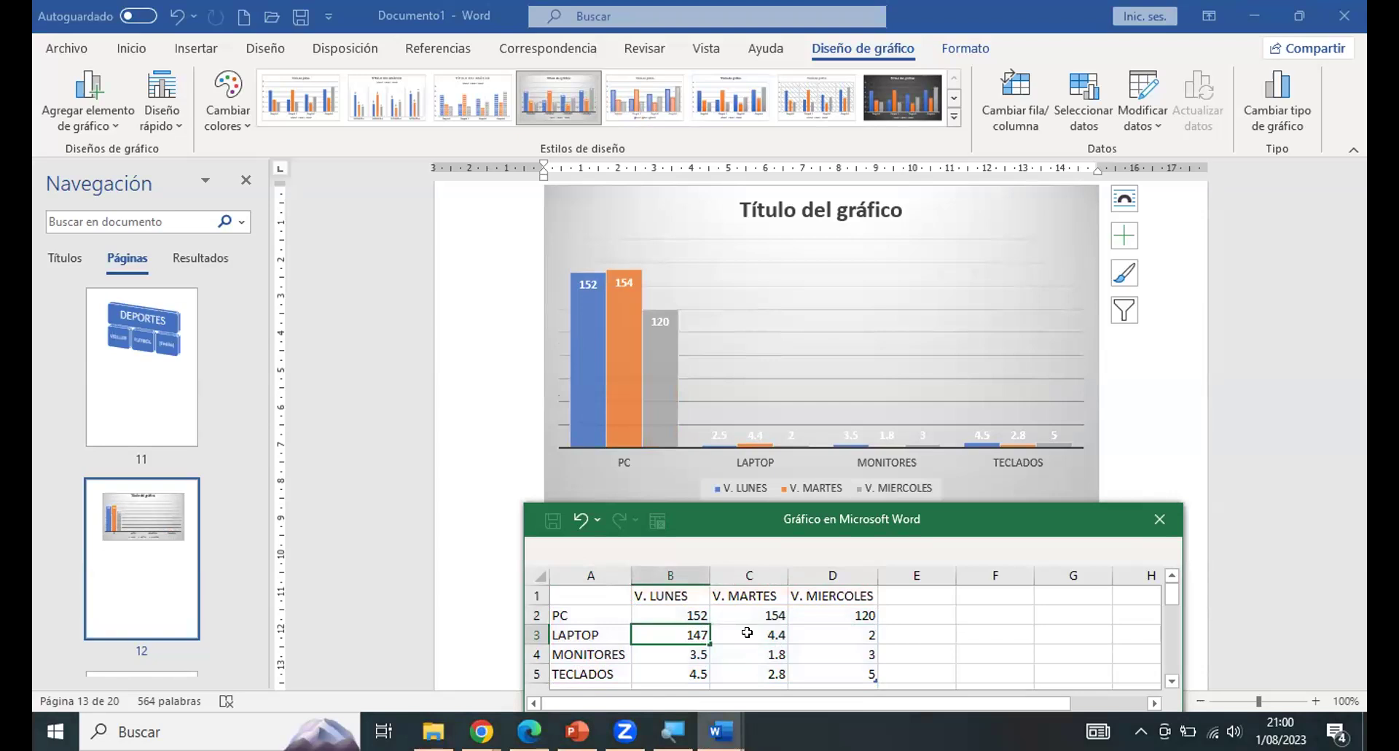
{"action": "left_click", "coordinate": [753, 635]}
{"action": "type", "text": "120"}
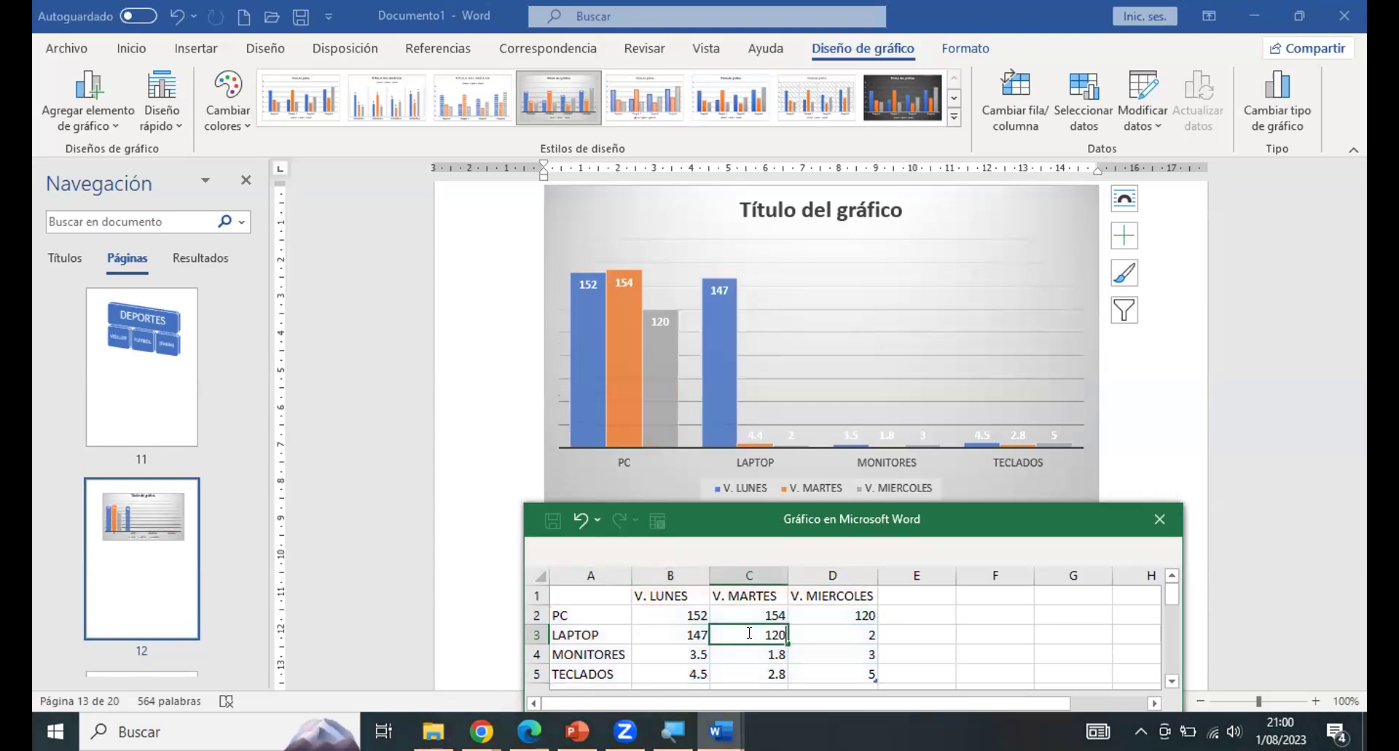
{"action": "left_click", "coordinate": [824, 620]}
{"action": "left_click", "coordinate": [824, 632]}
{"action": "type", "text": "95"}
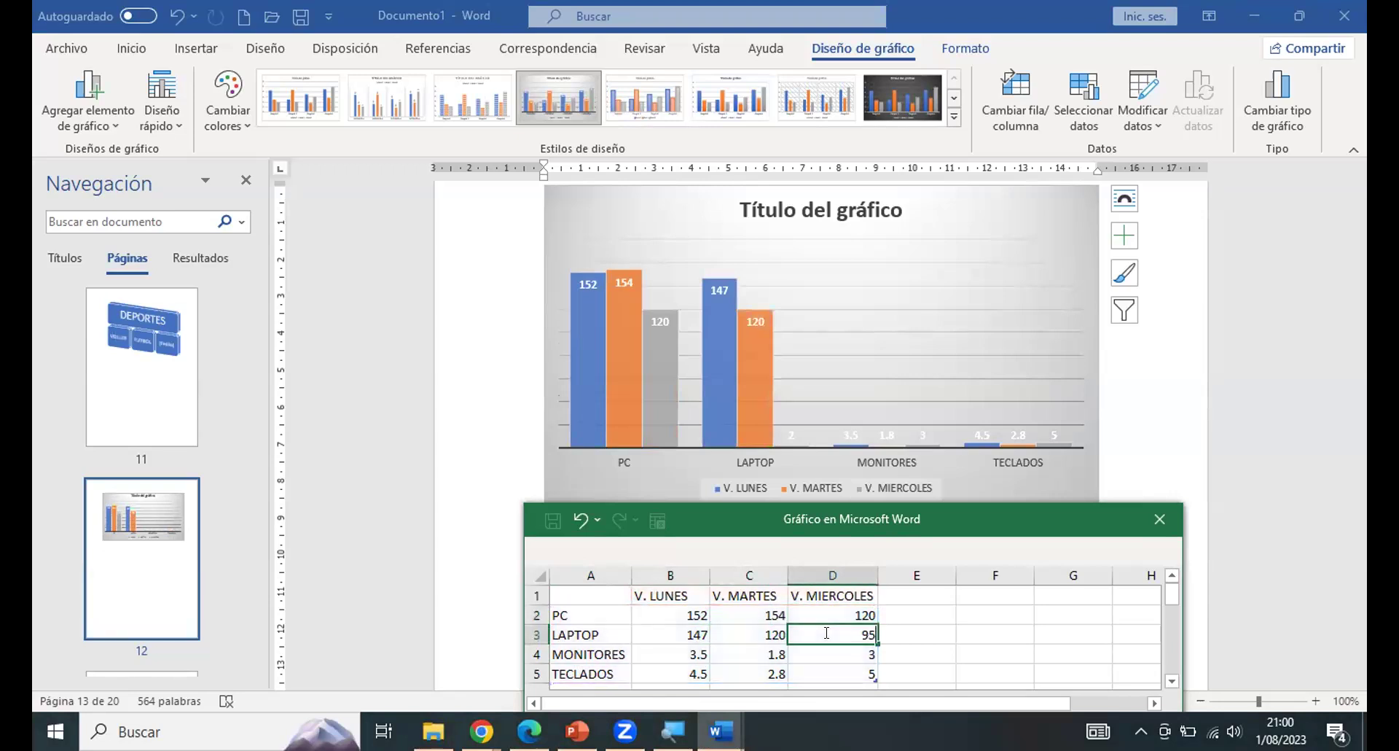
Fill the MONITORES row with 140 for V. LUNES, 263 for V. MARTES and 203 for V. MIERCOLES.
{"action": "left_click", "coordinate": [685, 653]}
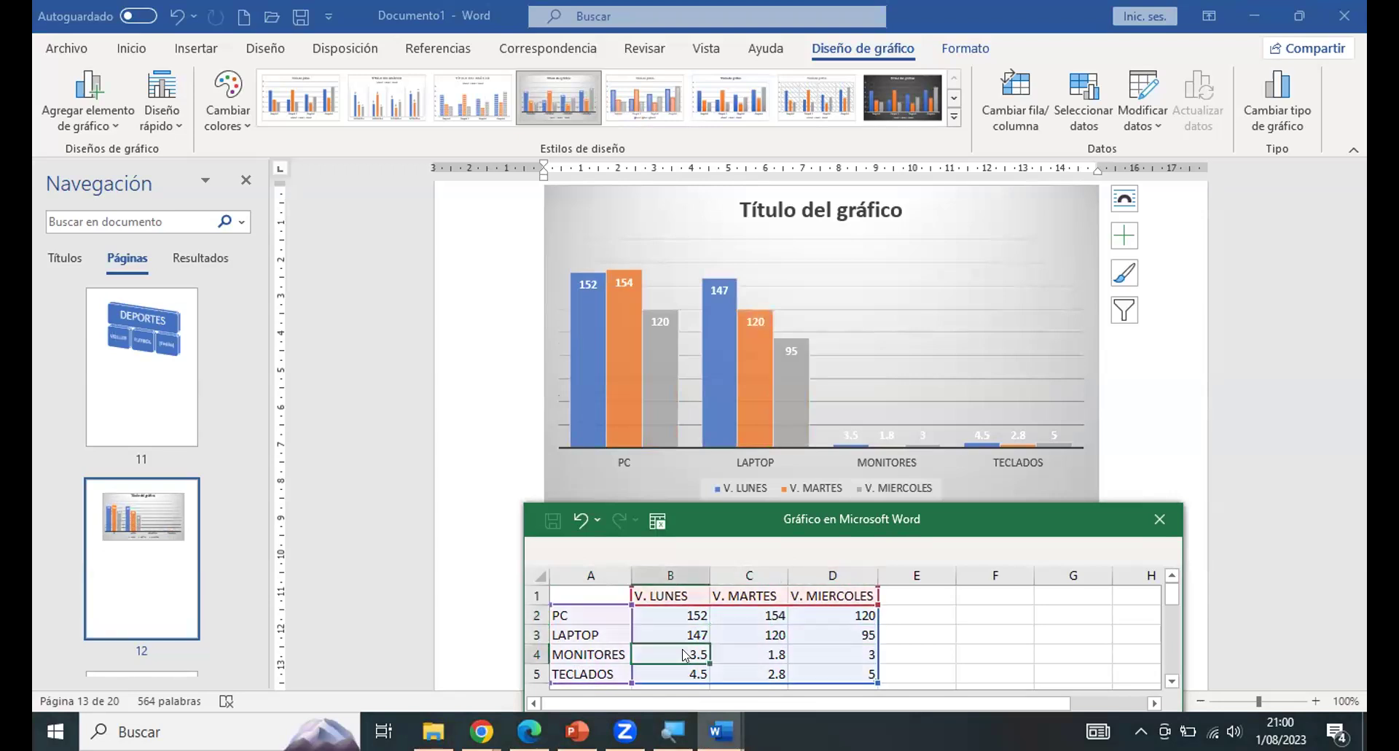
{"action": "type", "text": "7"}
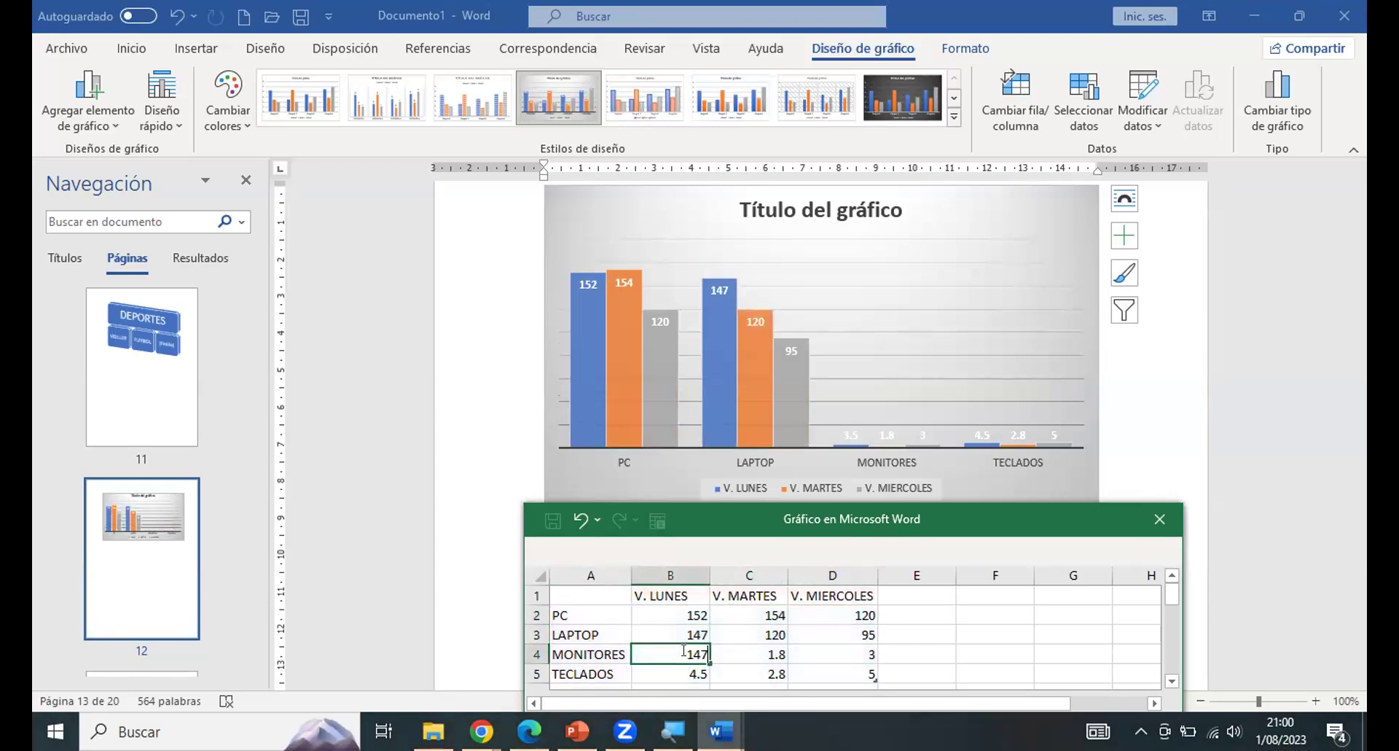
{"action": "key", "text": "BackSpace"}
{"action": "type", "text": "0"}
{"action": "left_click", "coordinate": [756, 653]}
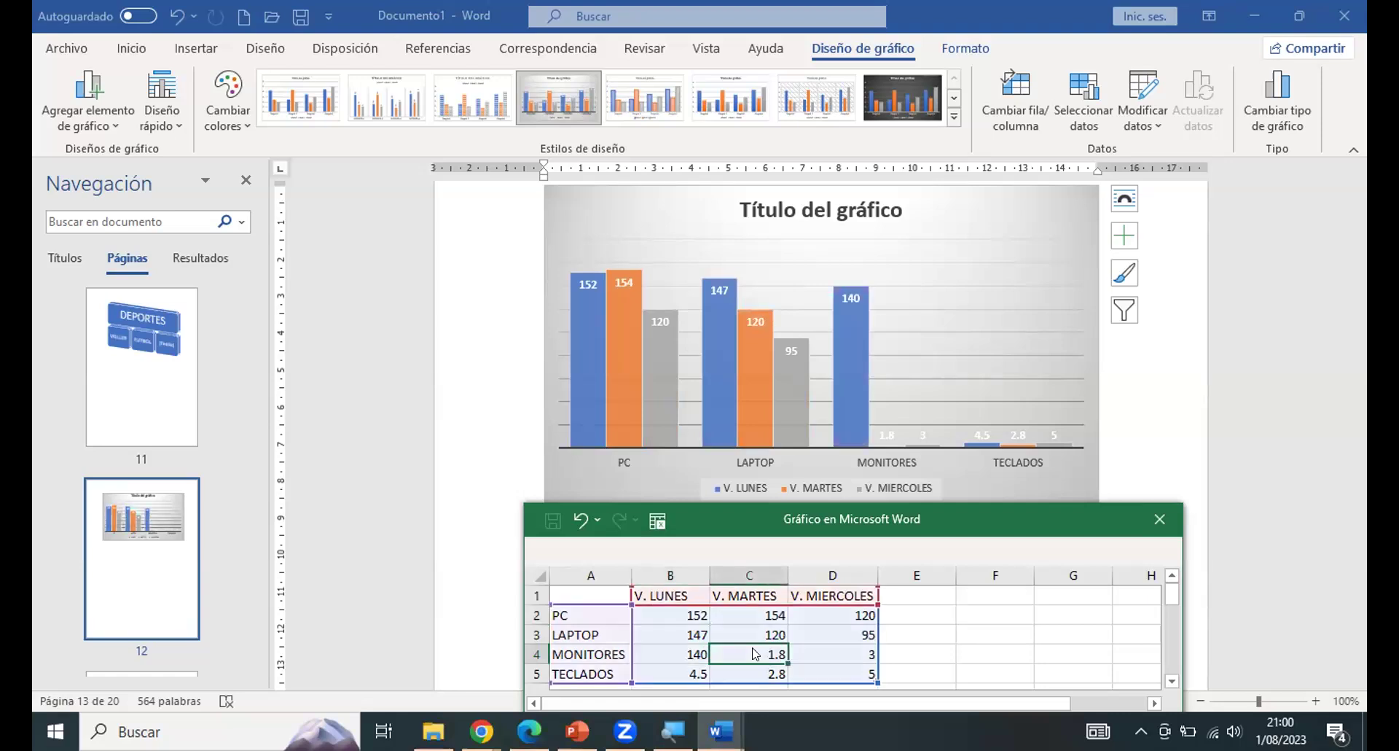
{"action": "type", "text": "263"}
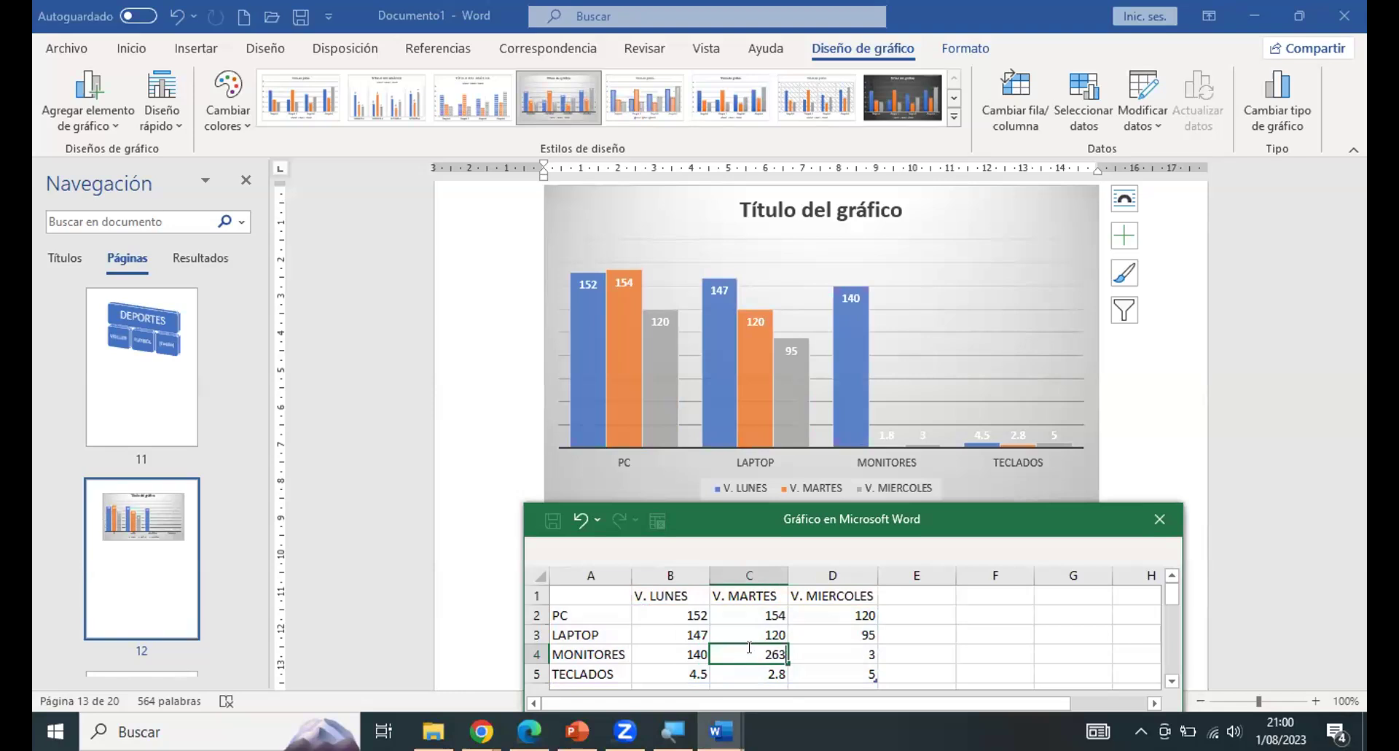
{"action": "left_click", "coordinate": [845, 656]}
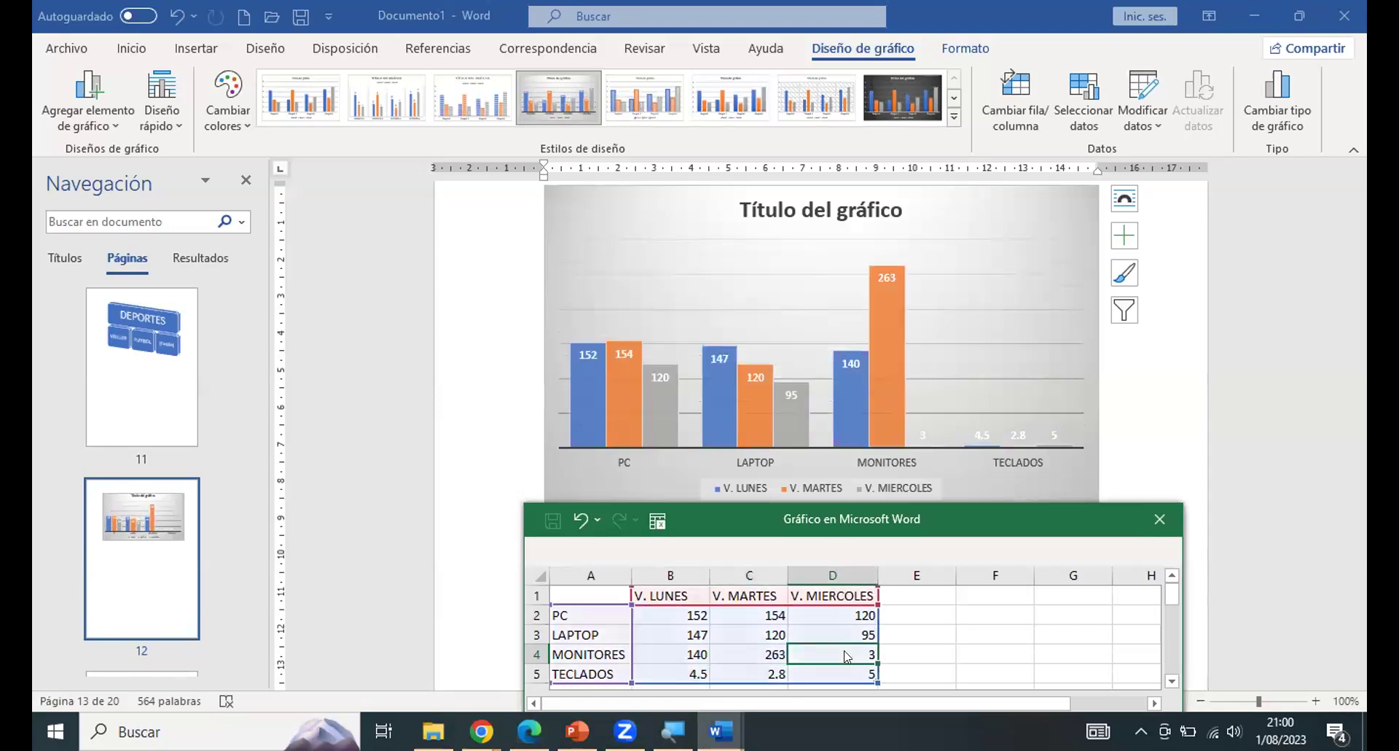
{"action": "type", "text": "203"}
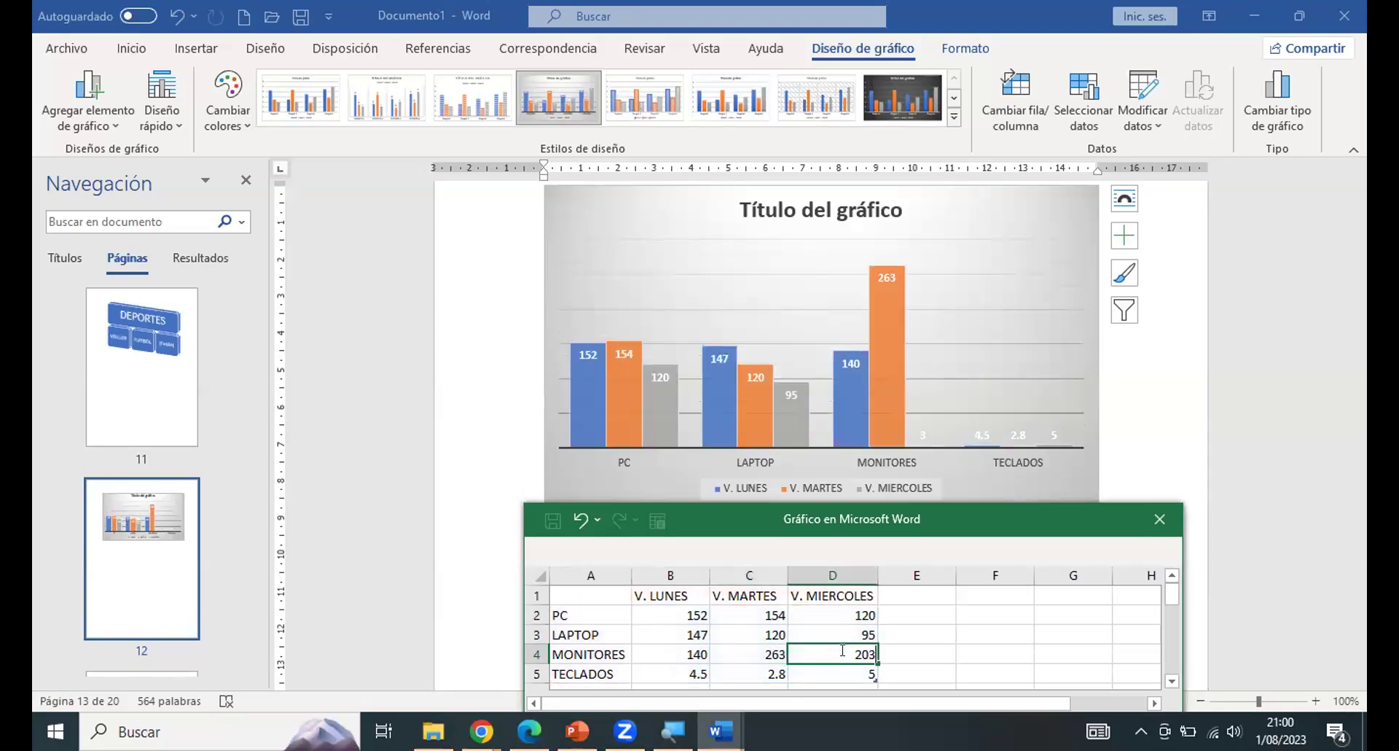
Fill the TECLADOS row with 145 for V. LUNES, 230 for V. MARTES and 156 for V. MIERCOLES.
{"action": "left_click", "coordinate": [681, 665]}
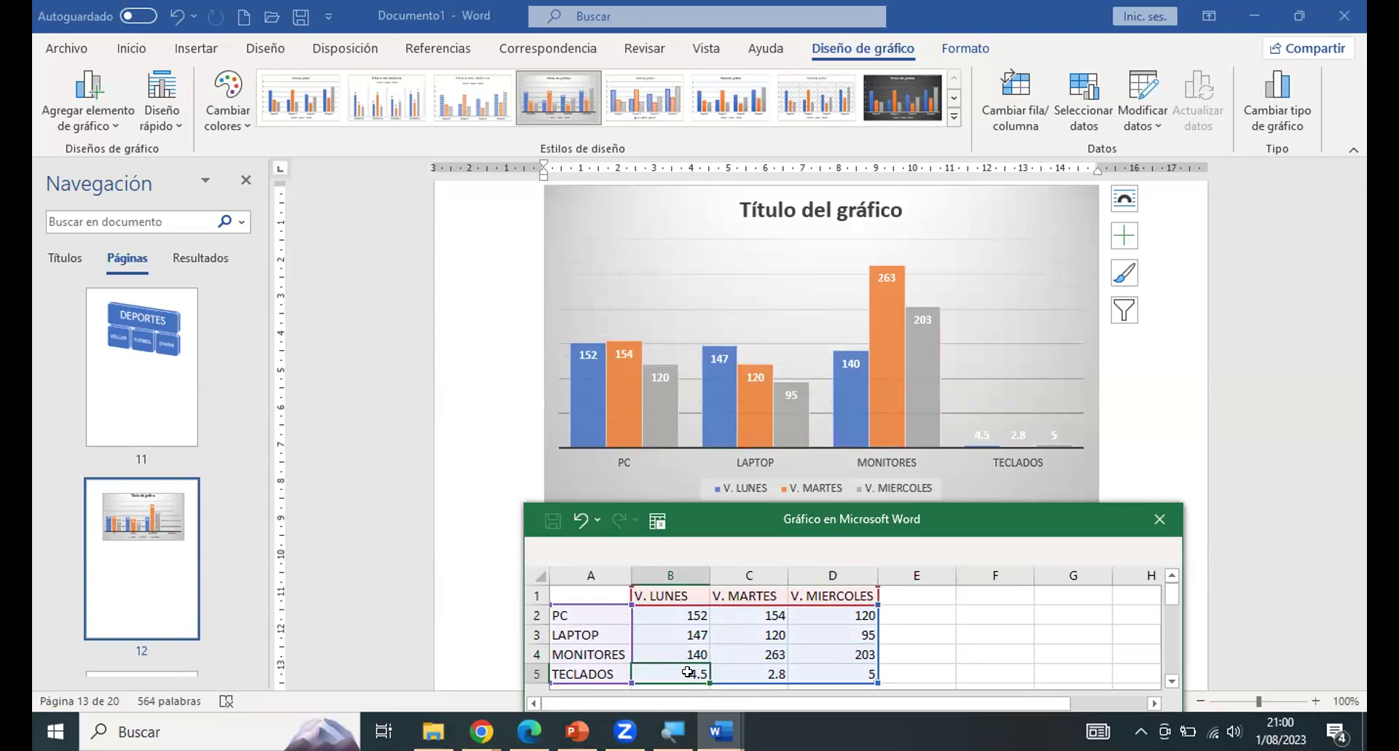
{"action": "type", "text": "145"}
{"action": "left_click", "coordinate": [734, 675]}
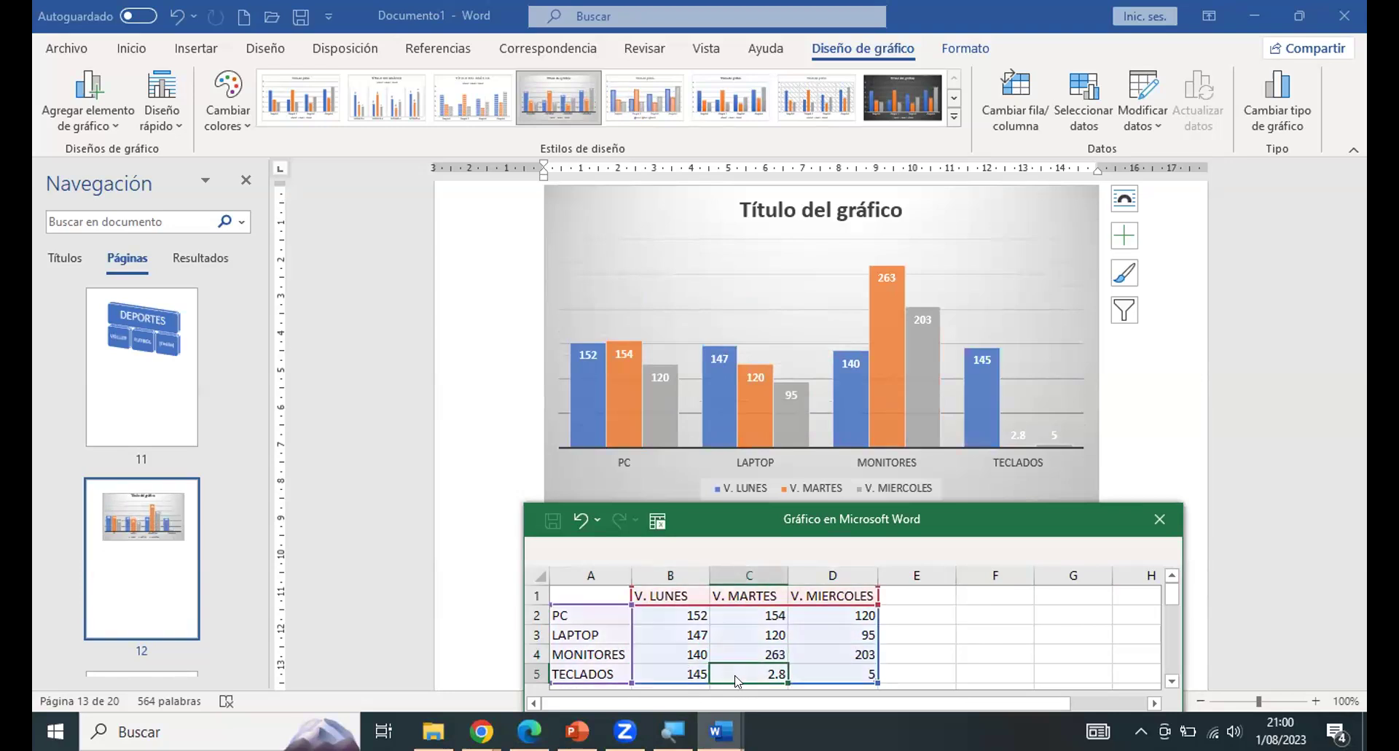
{"action": "type", "text": "230"}
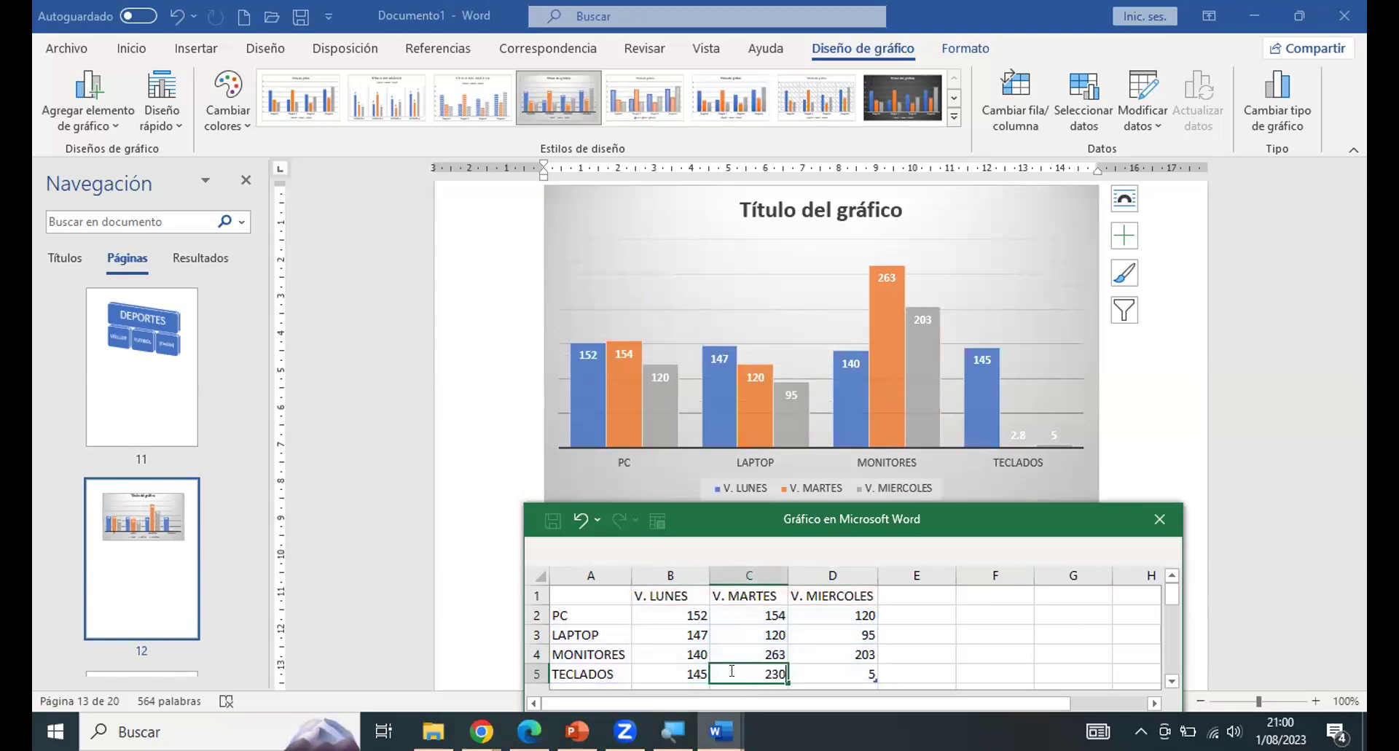
{"action": "left_click", "coordinate": [849, 671]}
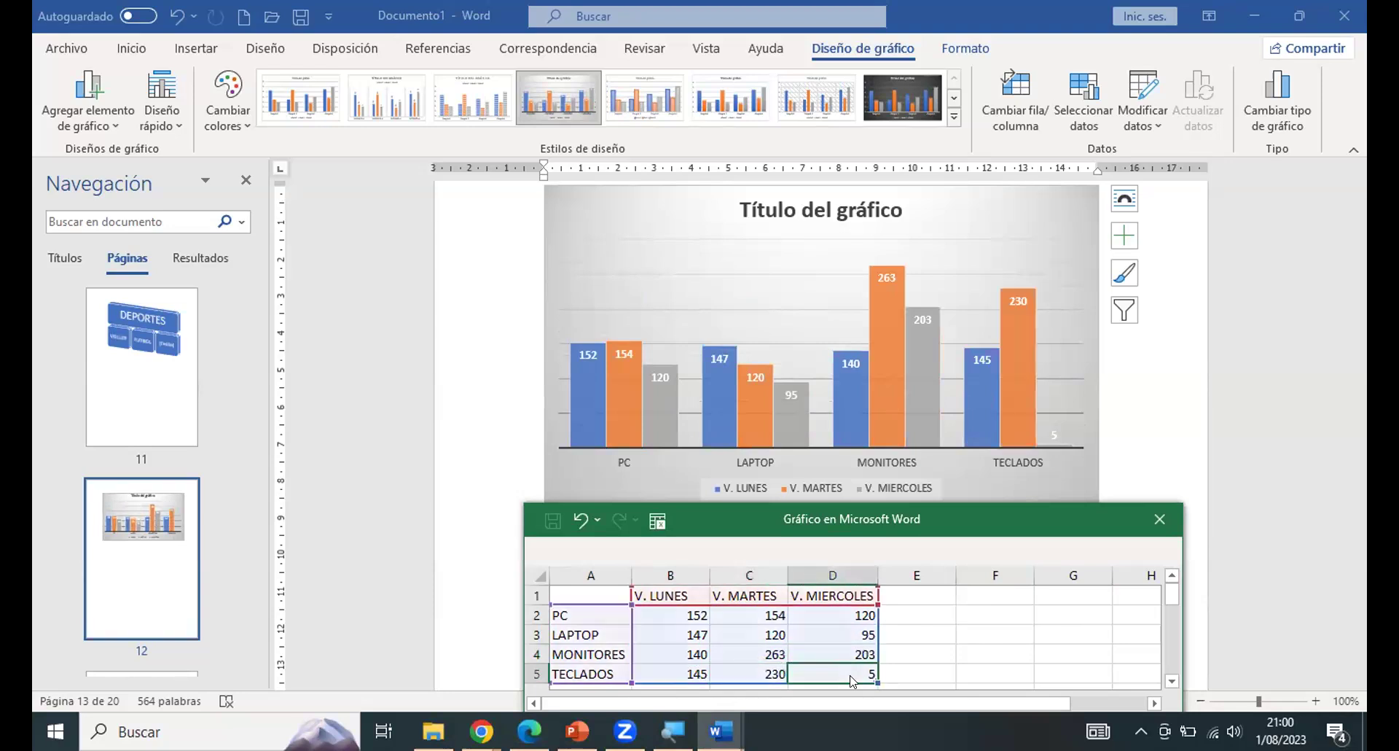
{"action": "type", "text": "156"}
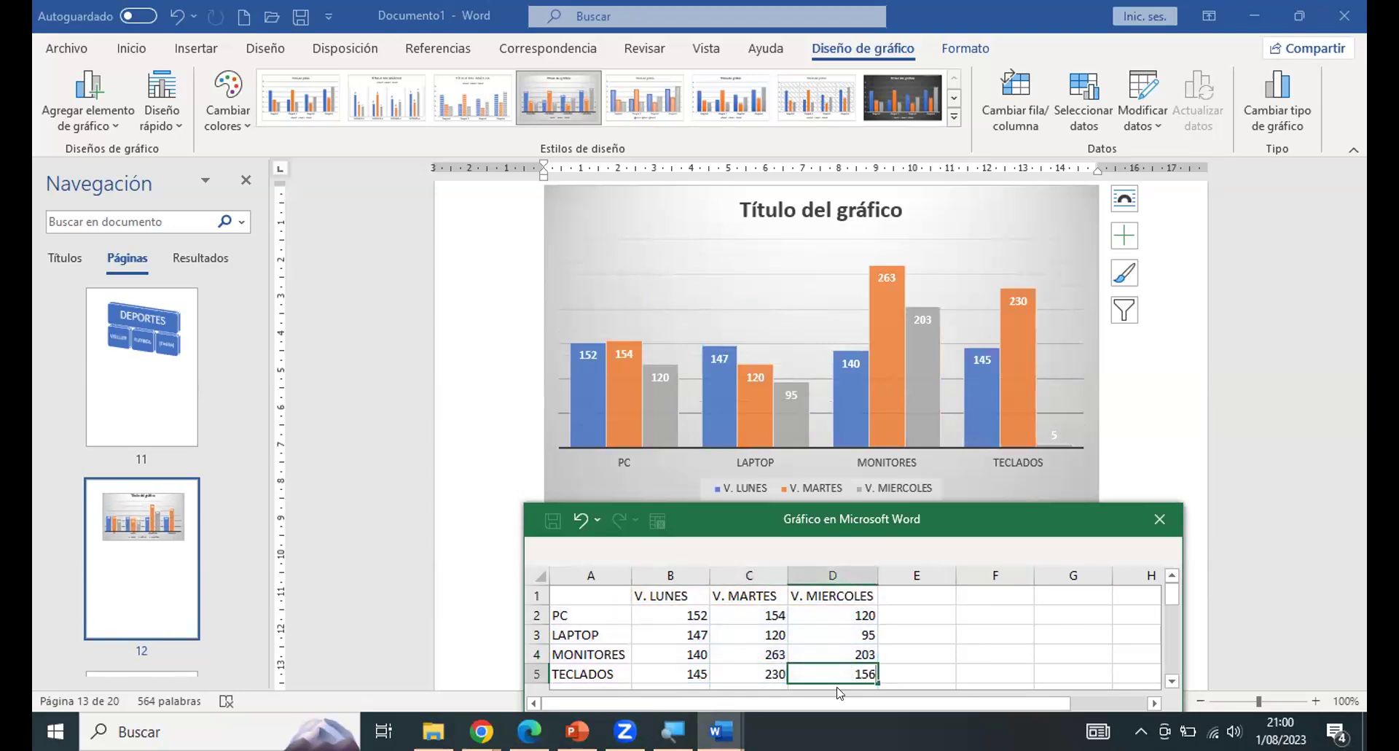
{"action": "left_click", "coordinate": [904, 654]}
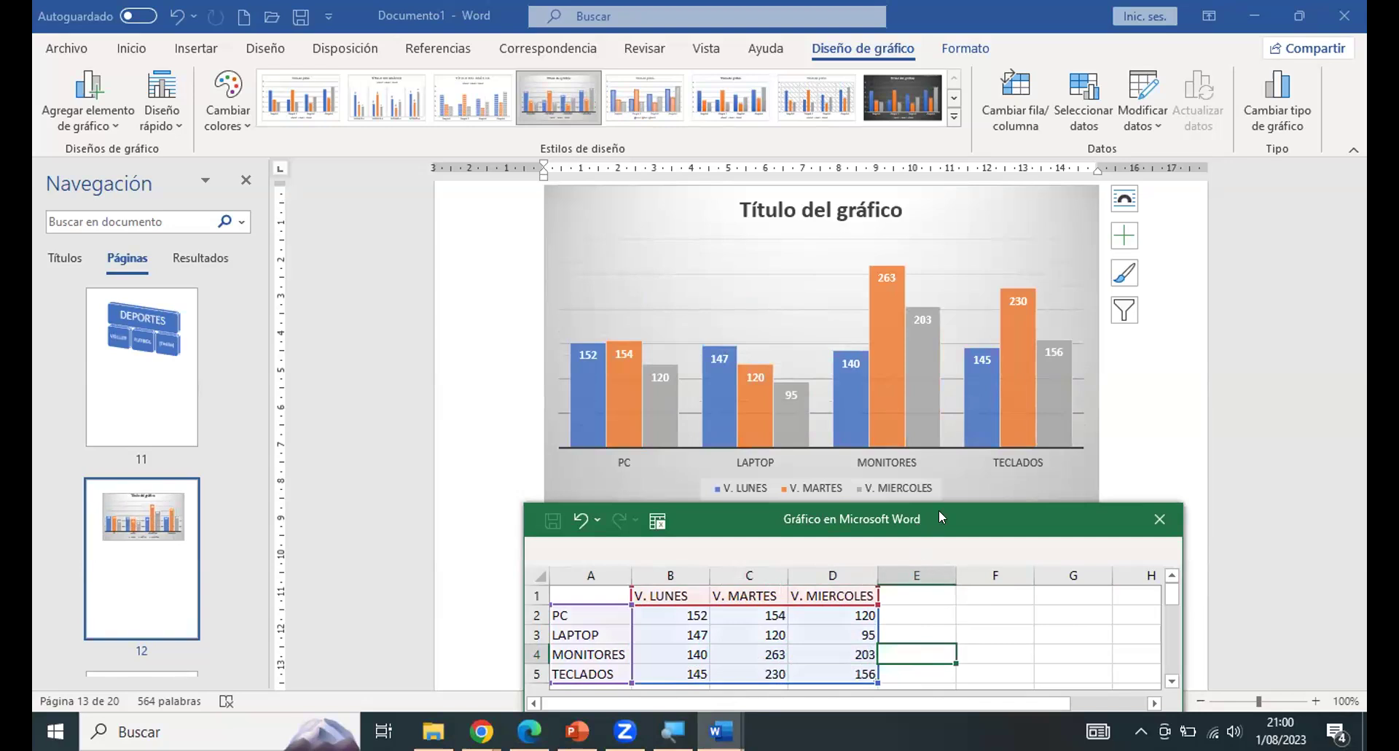
Open the chart's data in the full Excel window and dismiss the Office activation wizard.
{"action": "left_click_drag", "start_coordinate": [939, 510], "coordinate": [938, 489]}
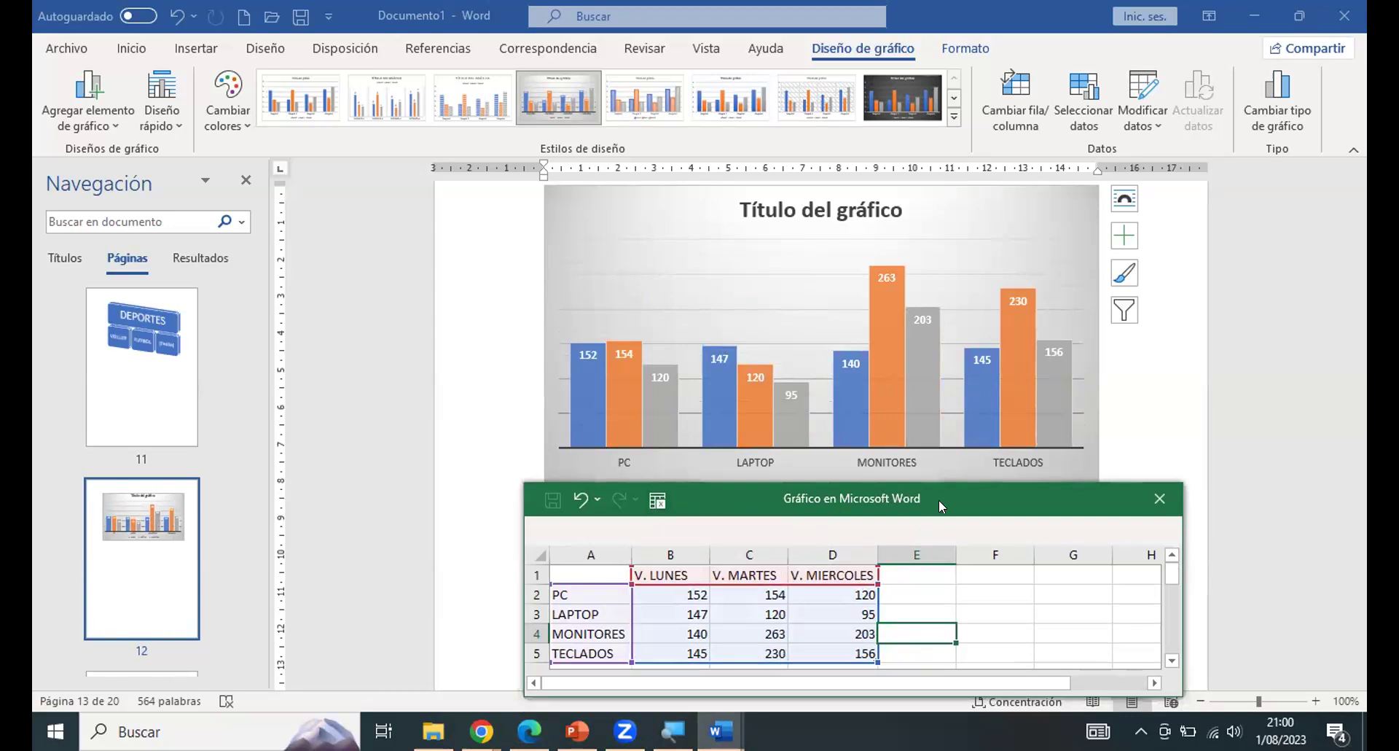
{"action": "left_click_drag", "start_coordinate": [939, 500], "coordinate": [929, 531]}
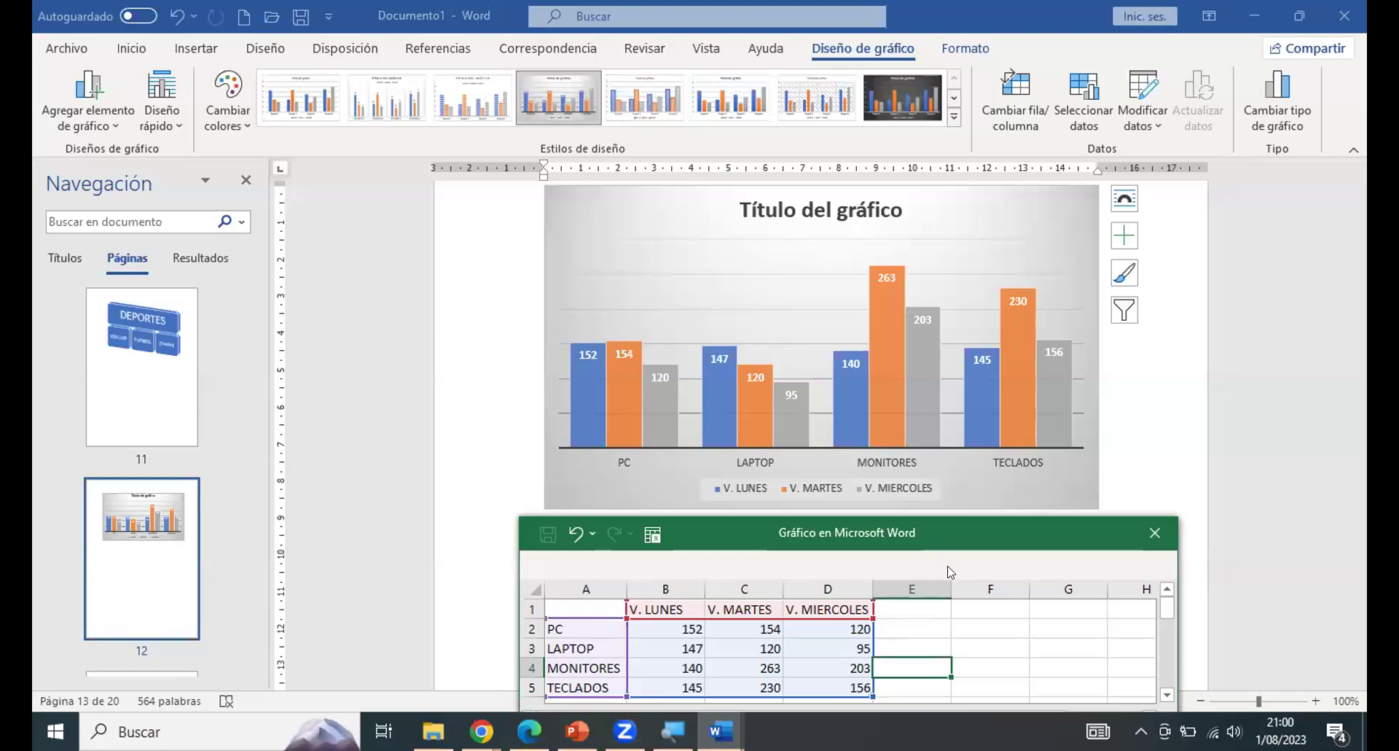
{"action": "left_click_drag", "start_coordinate": [928, 532], "coordinate": [922, 507]}
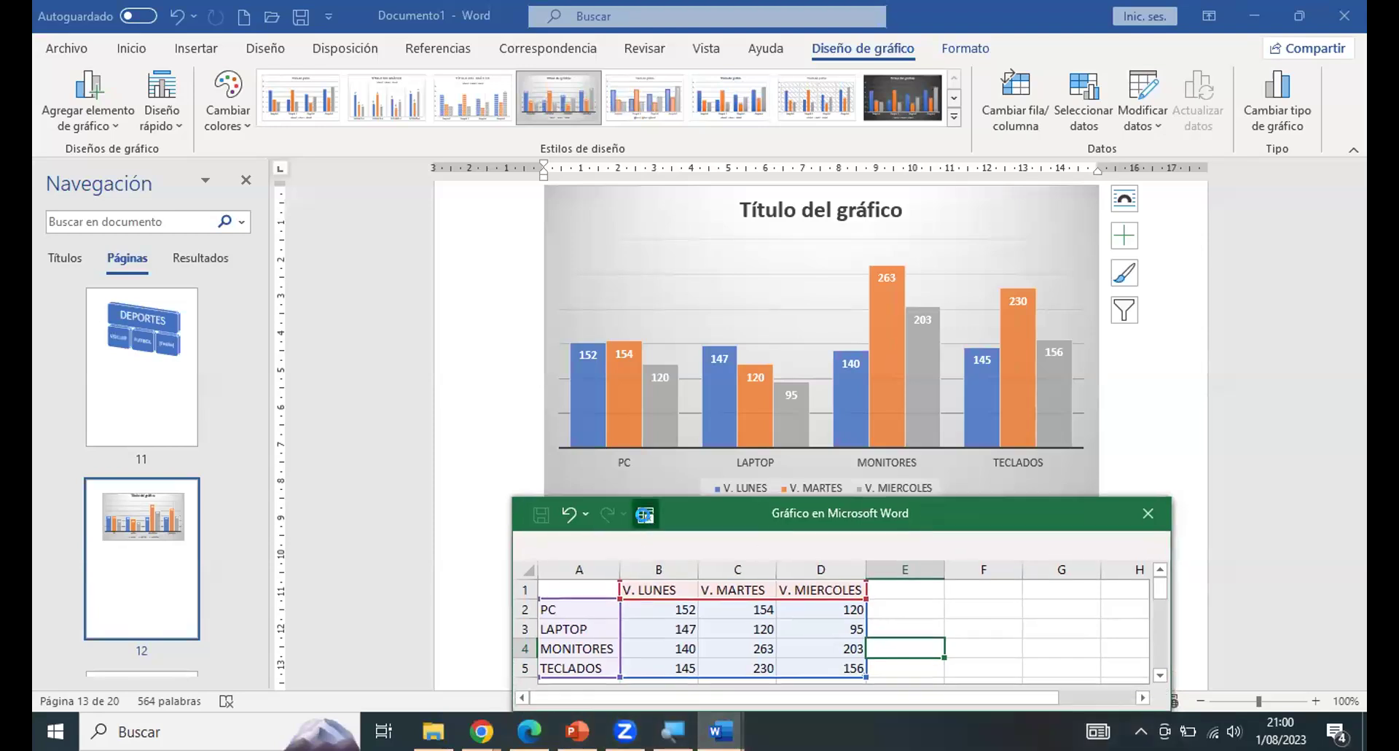
{"action": "left_click", "coordinate": [646, 515]}
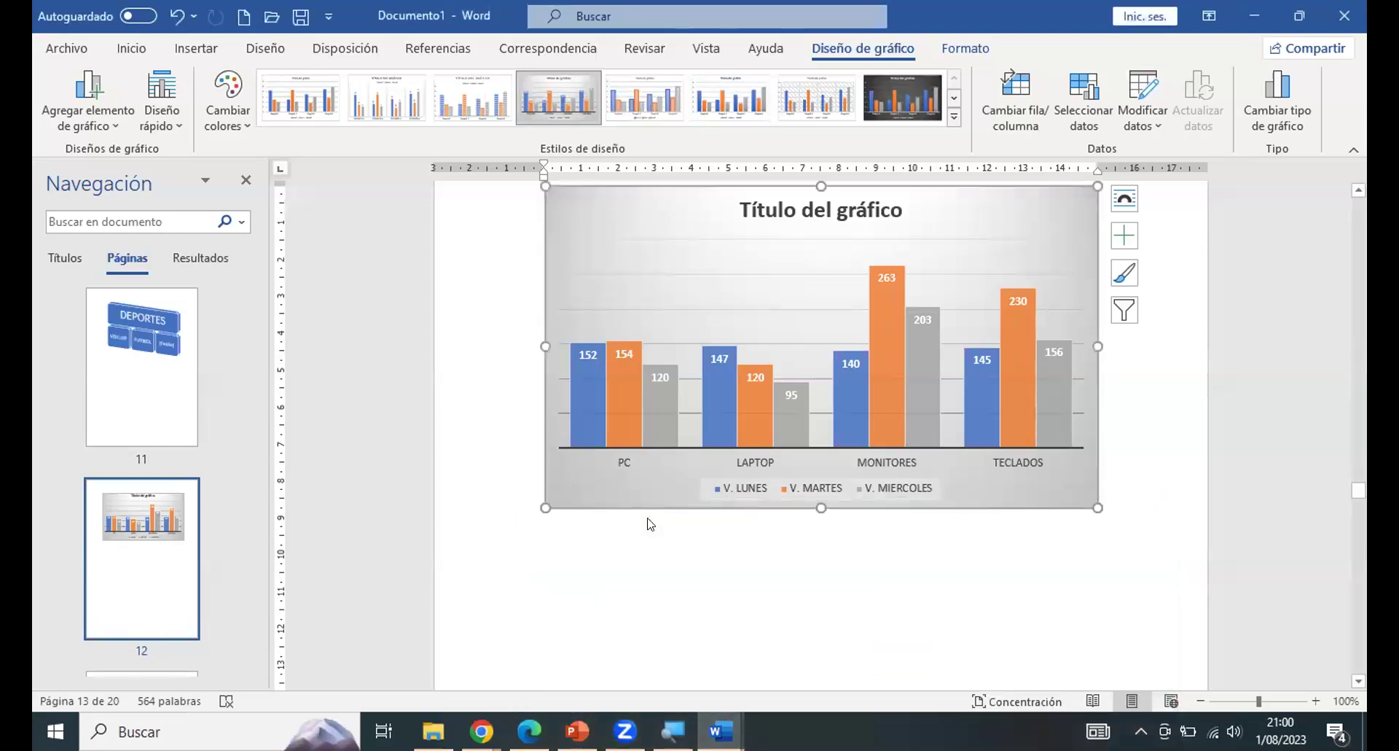
{"action": "left_click", "coordinate": [912, 567]}
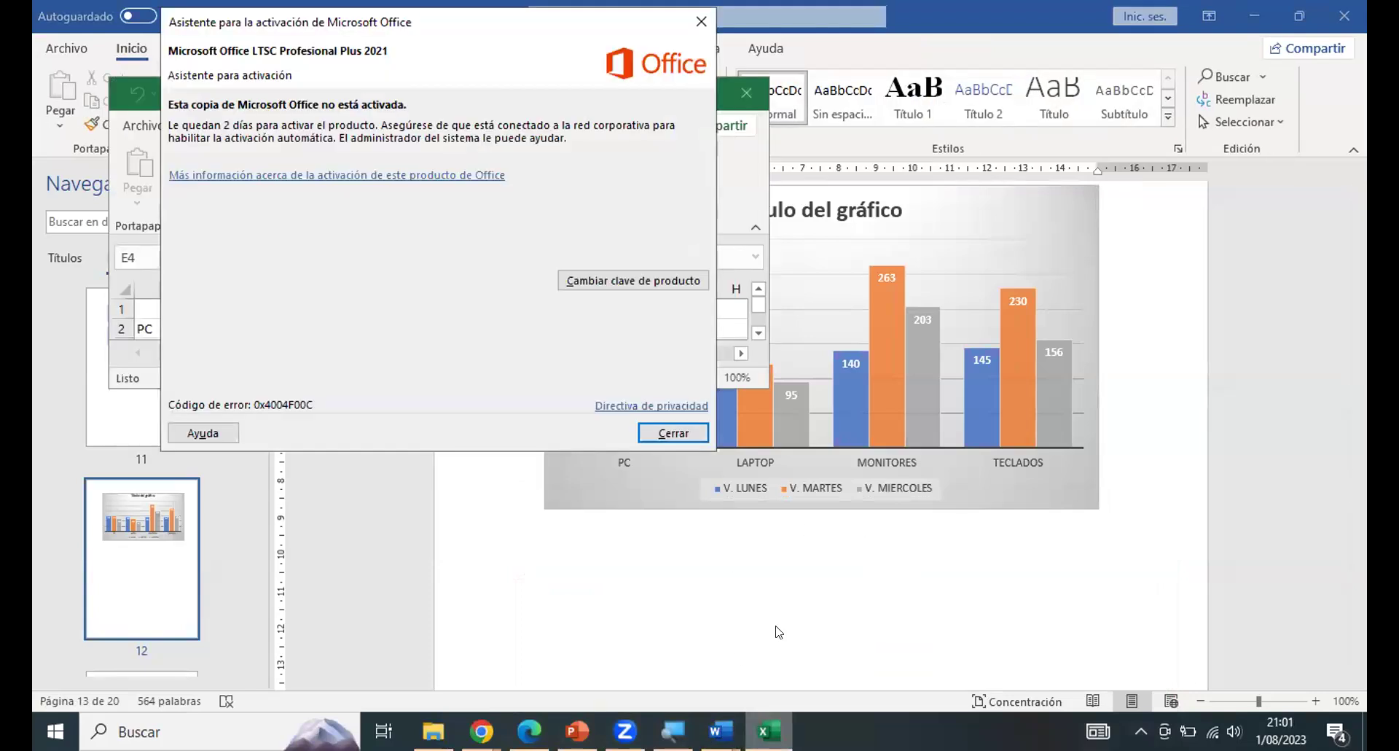
{"action": "left_click", "coordinate": [705, 19]}
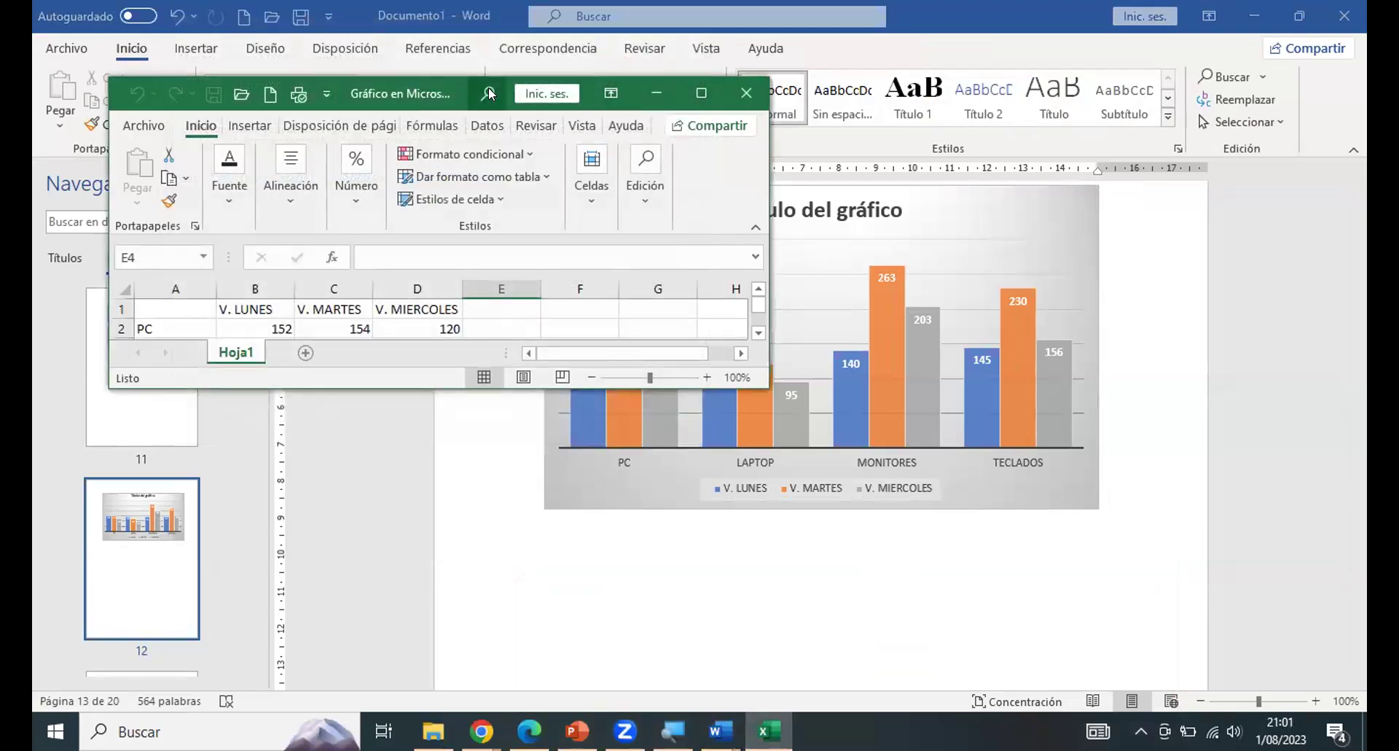
Resize the Excel window to show the whole sales table, look over its data and close the window.
{"action": "left_click_drag", "start_coordinate": [425, 92], "coordinate": [410, 78]}
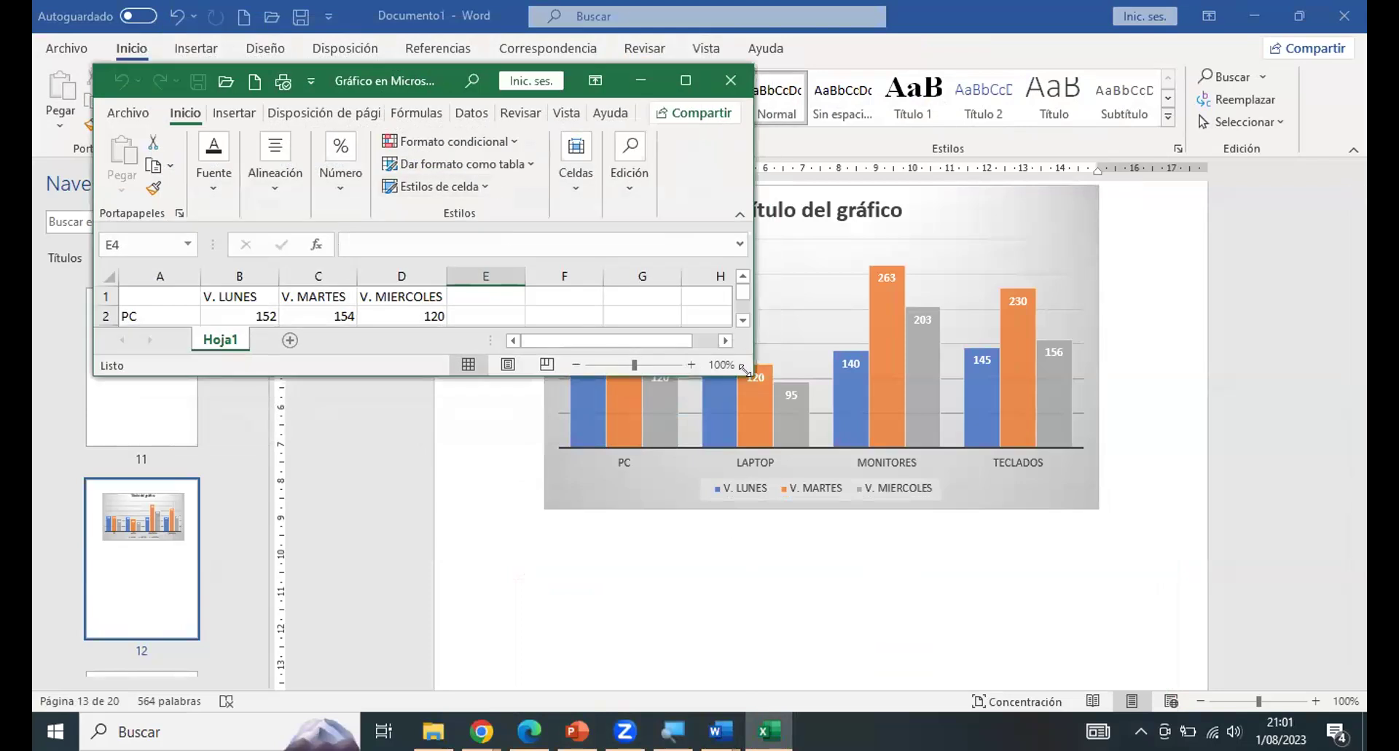
{"action": "left_click_drag", "start_coordinate": [744, 370], "coordinate": [599, 464]}
{"action": "left_click", "coordinate": [205, 312]}
{"action": "left_click_drag", "start_coordinate": [169, 295], "coordinate": [405, 379]}
{"action": "left_click", "coordinate": [356, 335]}
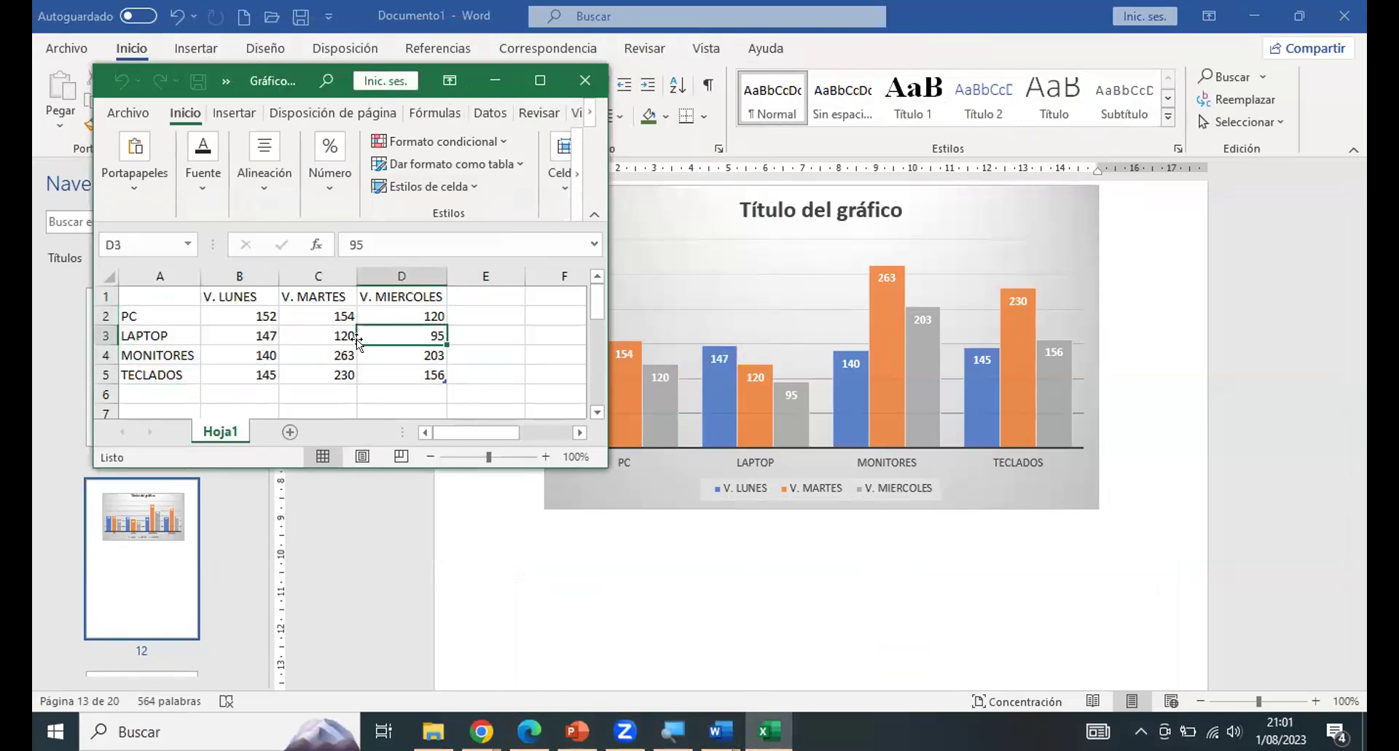
{"action": "left_click", "coordinate": [583, 76]}
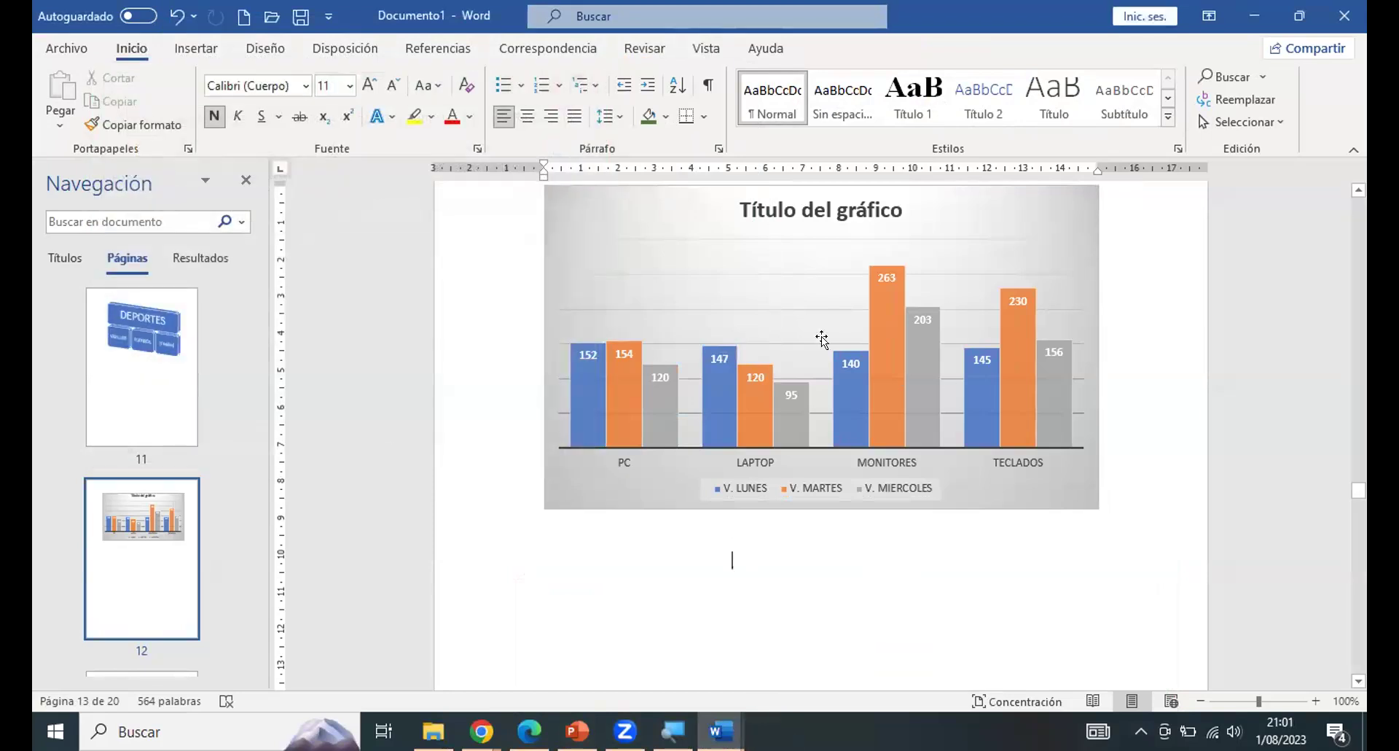
Replace the chart's placeholder title with VENTAS DE PRODUCTOS.
{"action": "left_click", "coordinate": [886, 305]}
{"action": "double_click", "coordinate": [916, 246]}
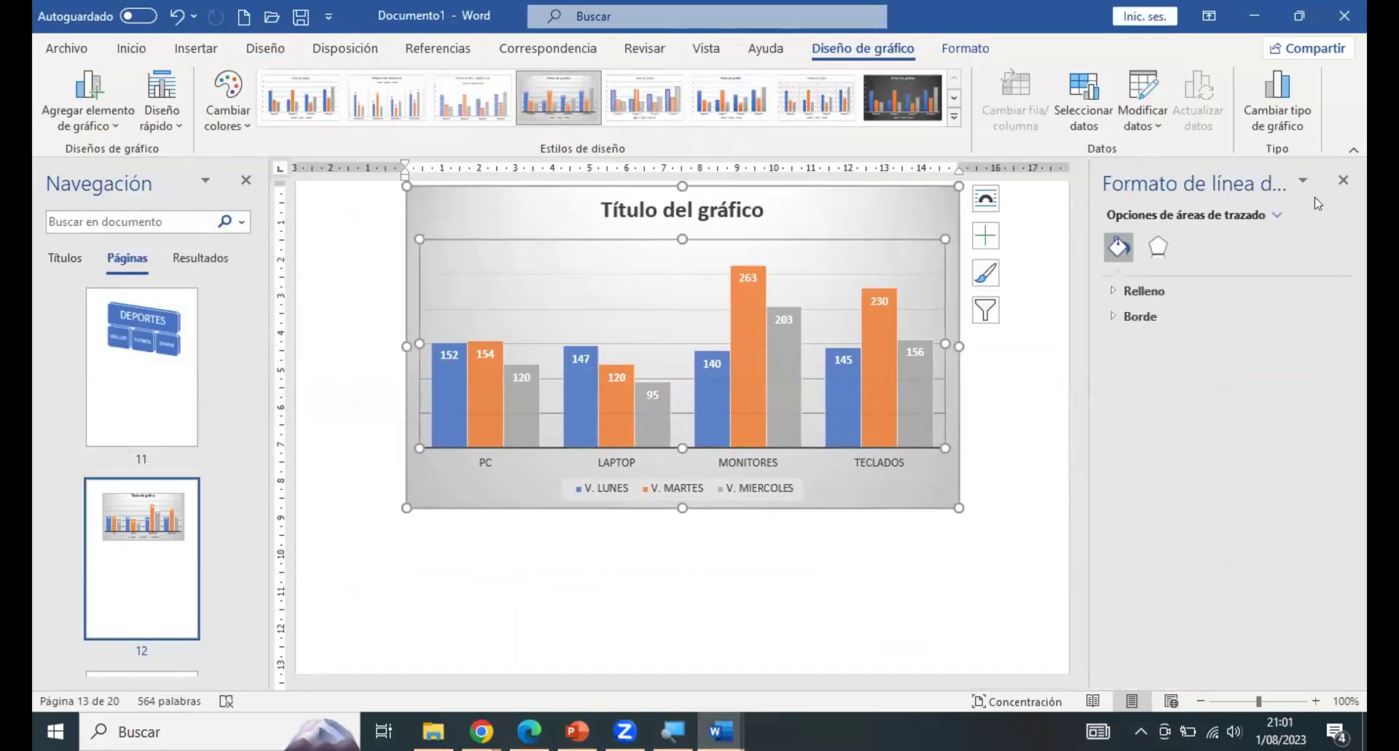
{"action": "scroll", "coordinate": [920, 321], "scroll_direction": "up", "scroll_amount": 1}
{"action": "scroll", "coordinate": [920, 320], "scroll_direction": "up", "scroll_amount": 1}
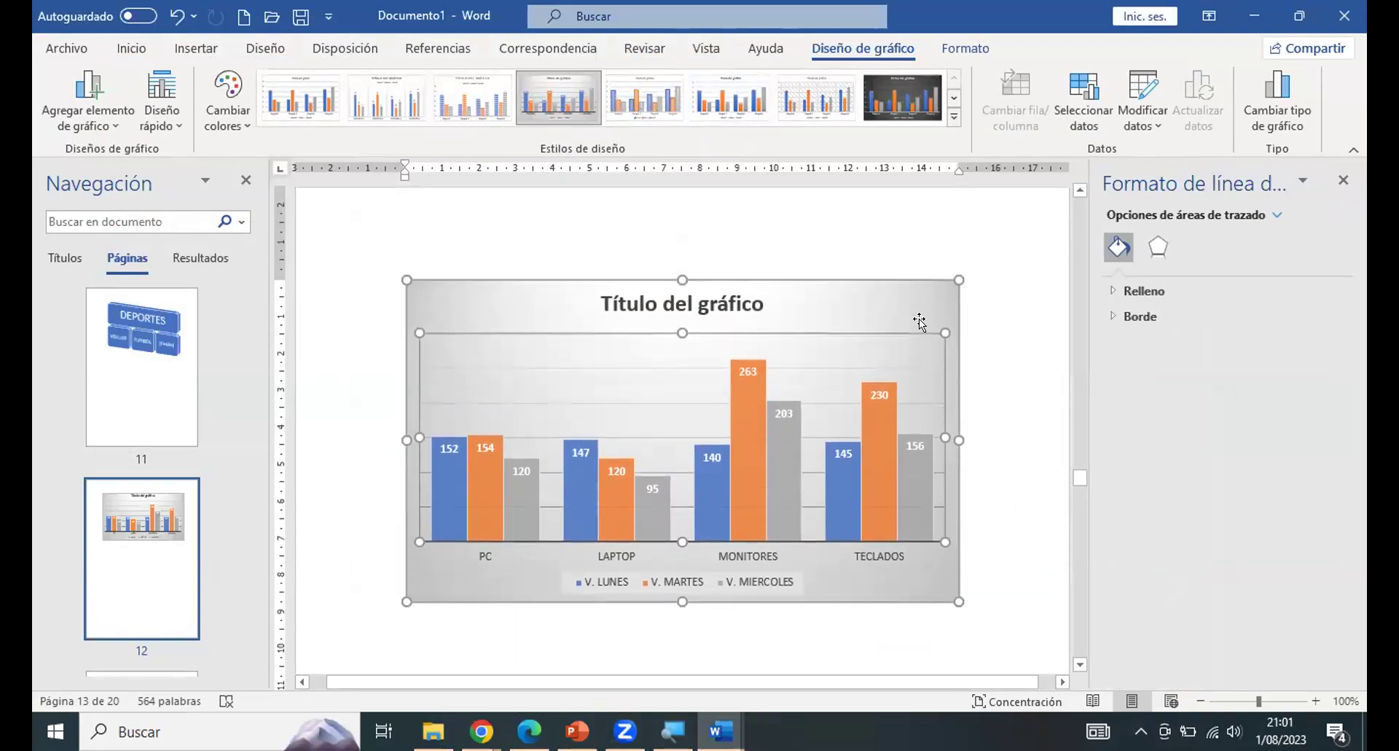
{"action": "left_click", "coordinate": [740, 303]}
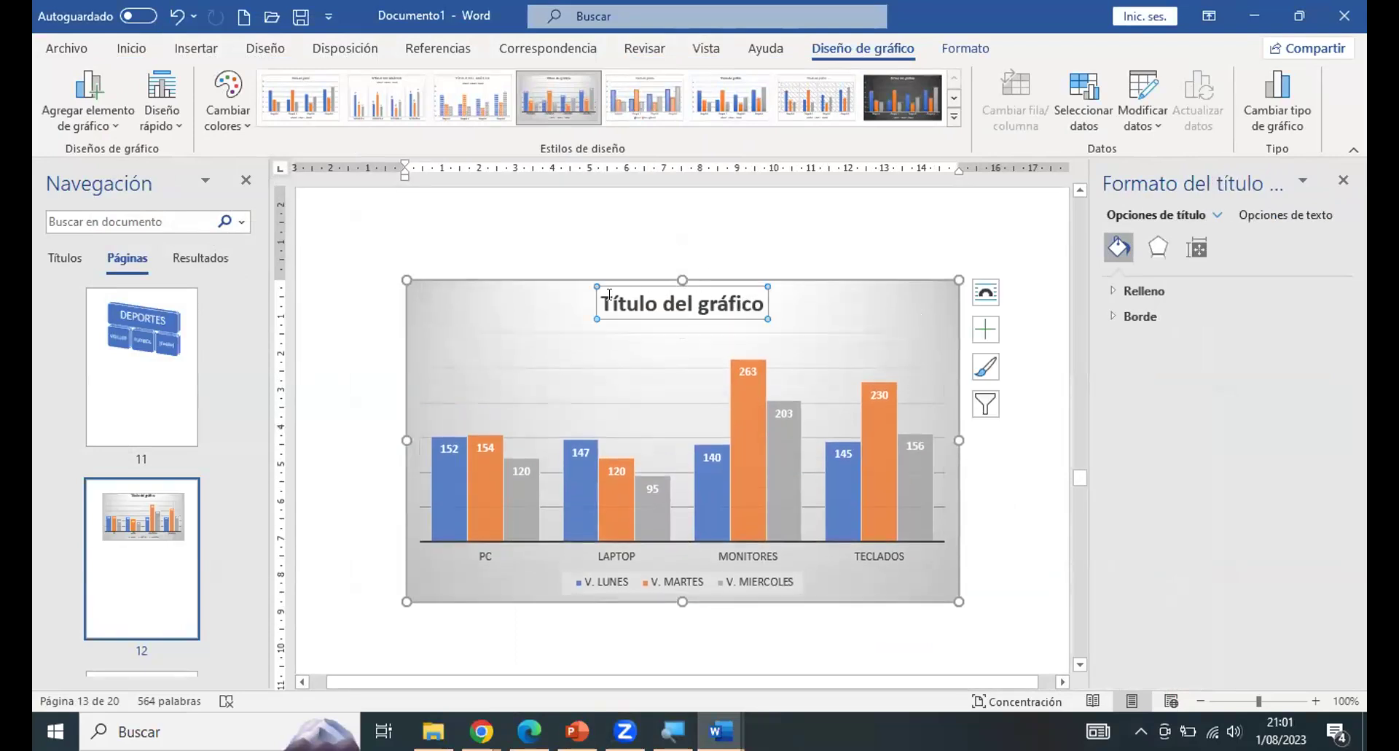
{"action": "left_click_drag", "start_coordinate": [603, 295], "coordinate": [748, 299]}
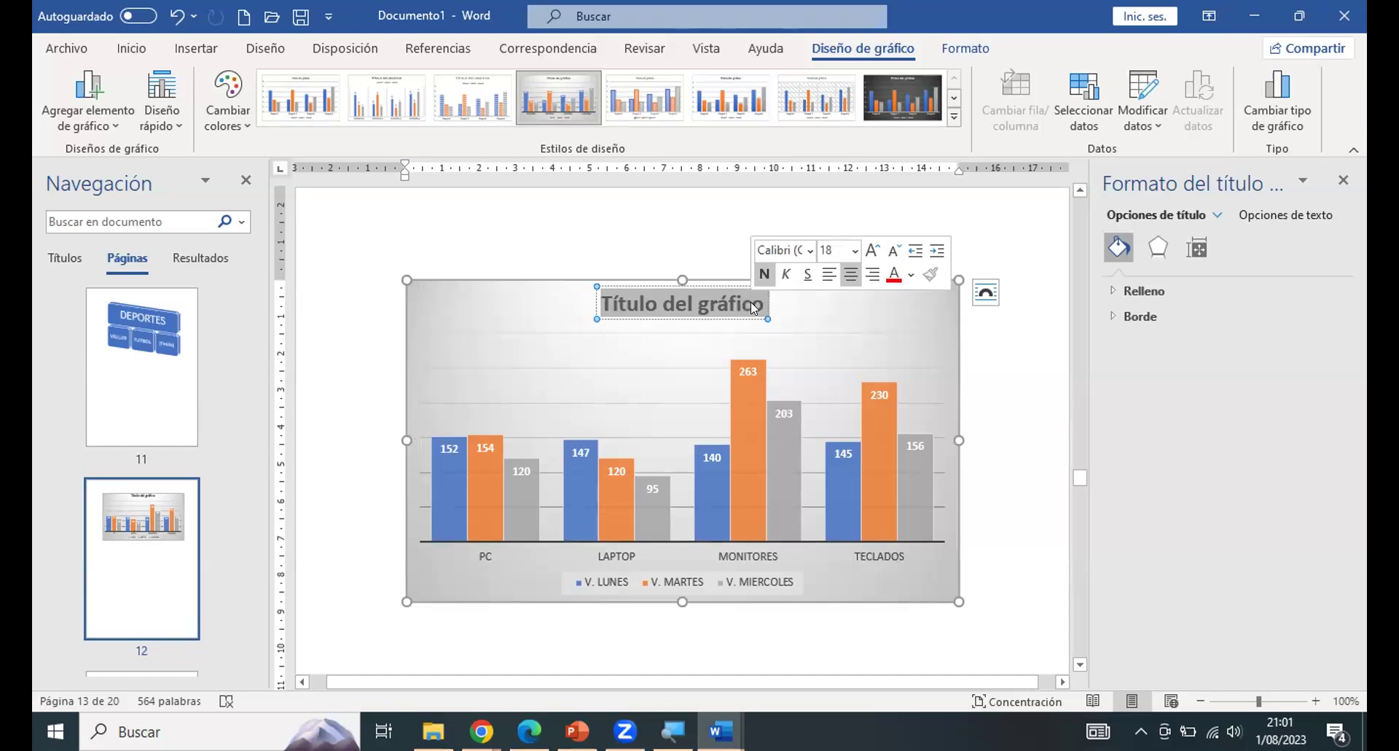
{"action": "type", "text": "VEN"}
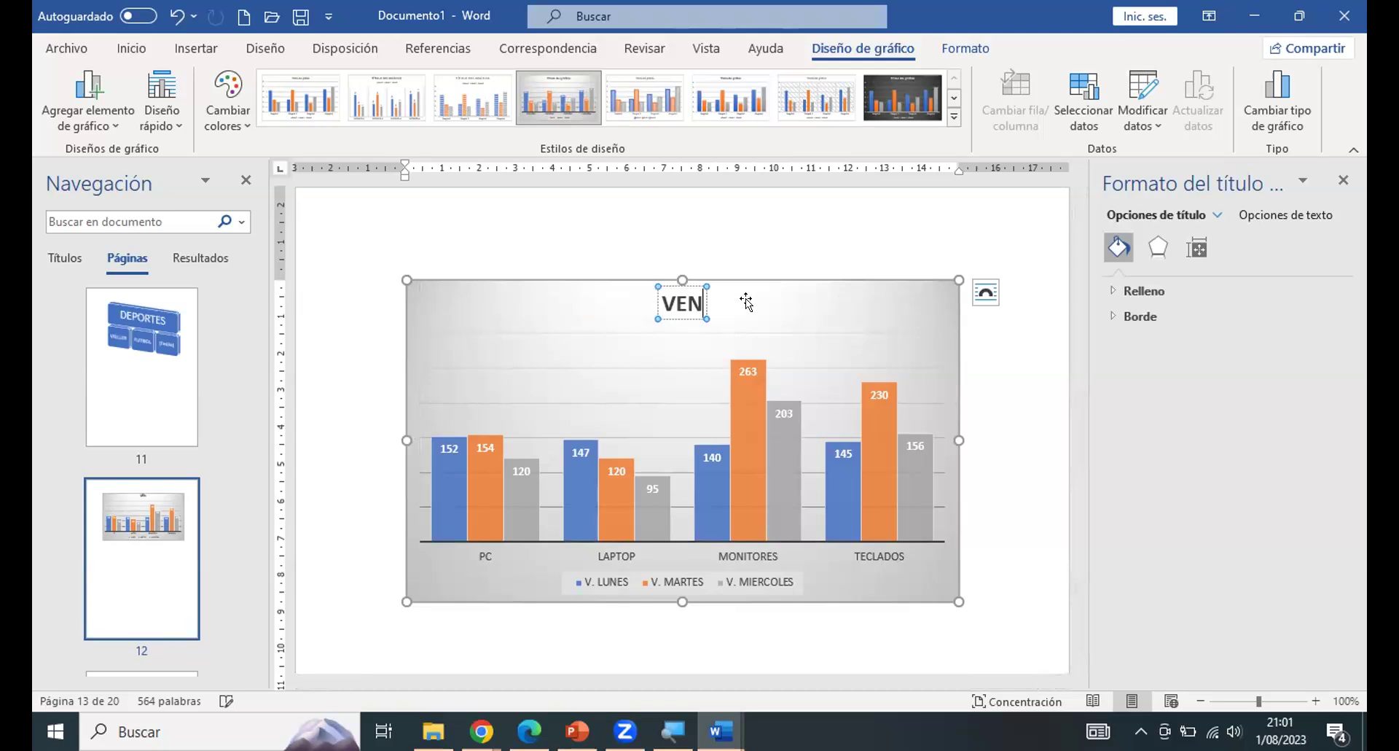
{"action": "type", "text": "TAS DE PRODUCTOS"}
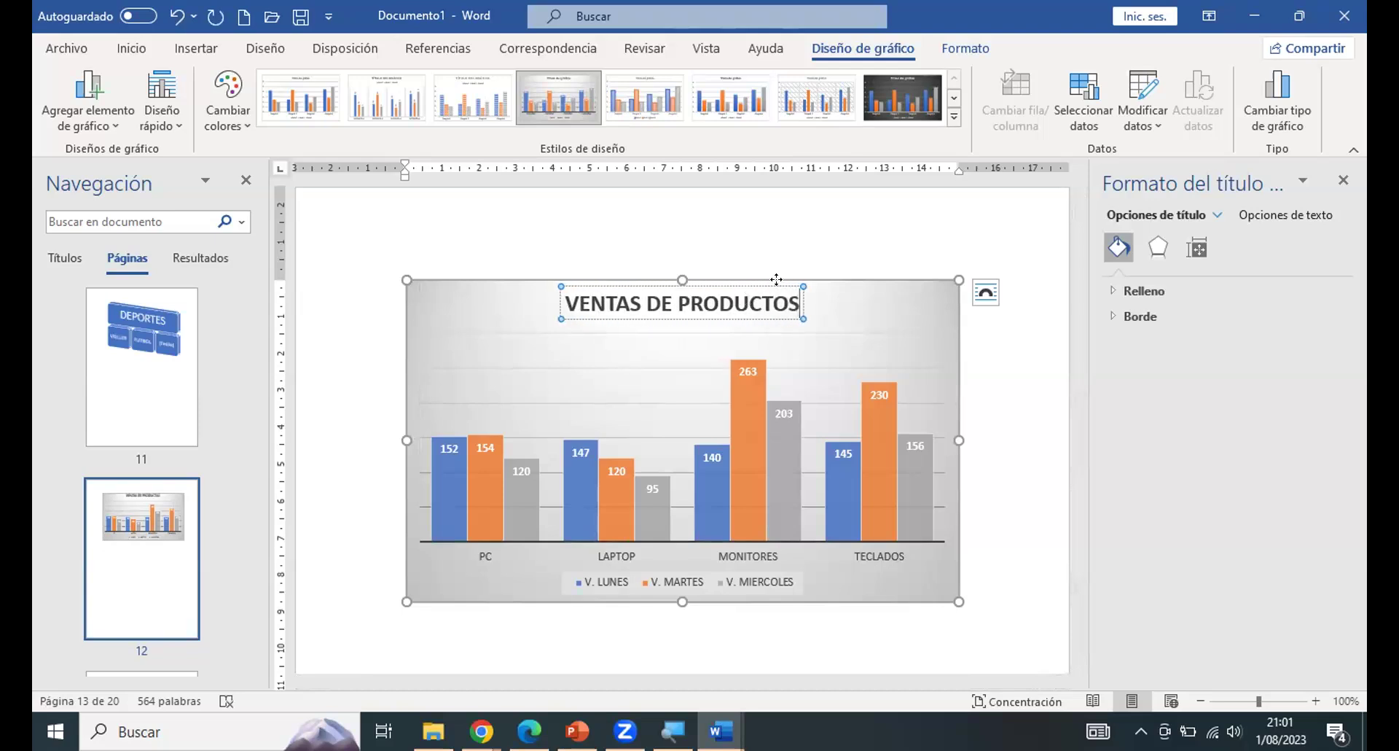
{"action": "left_click", "coordinate": [1009, 354]}
Fill the chart's plot area with a solid light blue theme colour after trying a darker blue shade.
{"action": "left_click", "coordinate": [886, 342]}
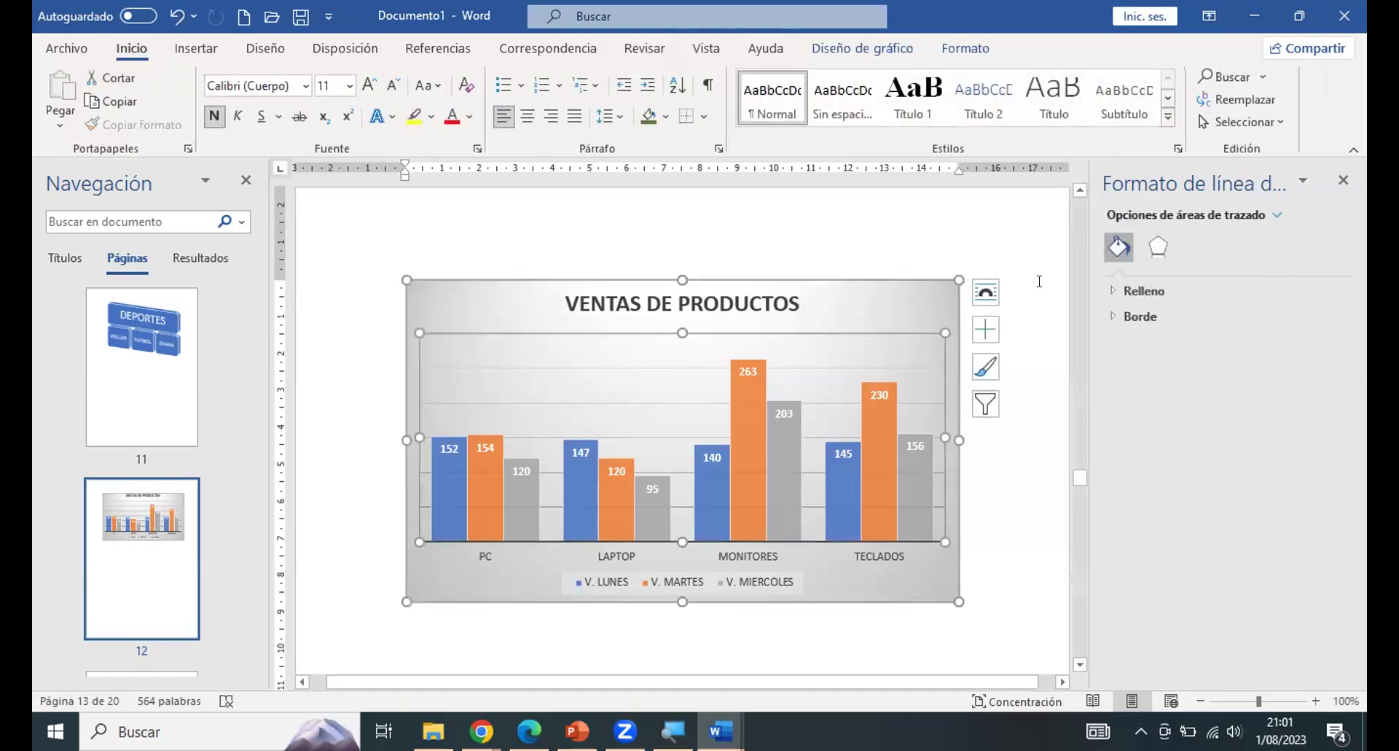
{"action": "left_click", "coordinate": [1112, 292]}
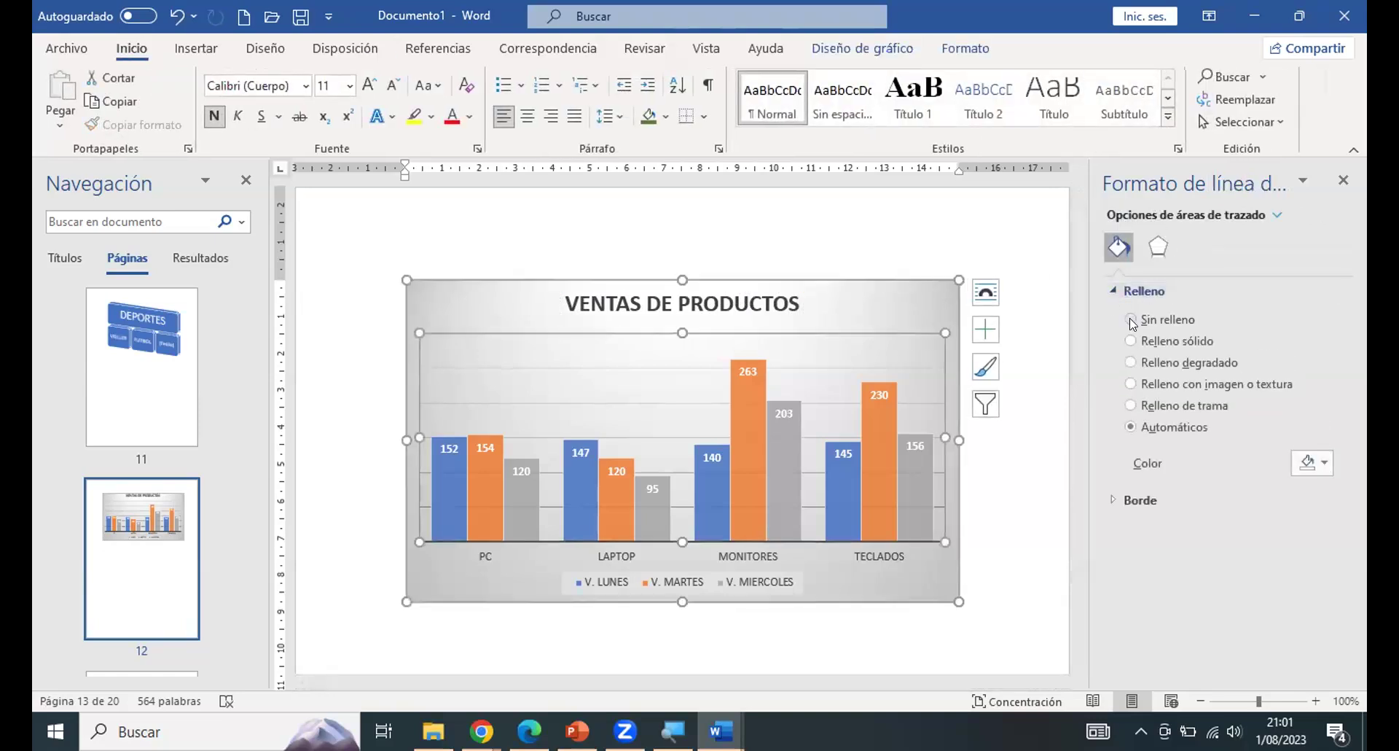
{"action": "left_click", "coordinate": [1324, 464]}
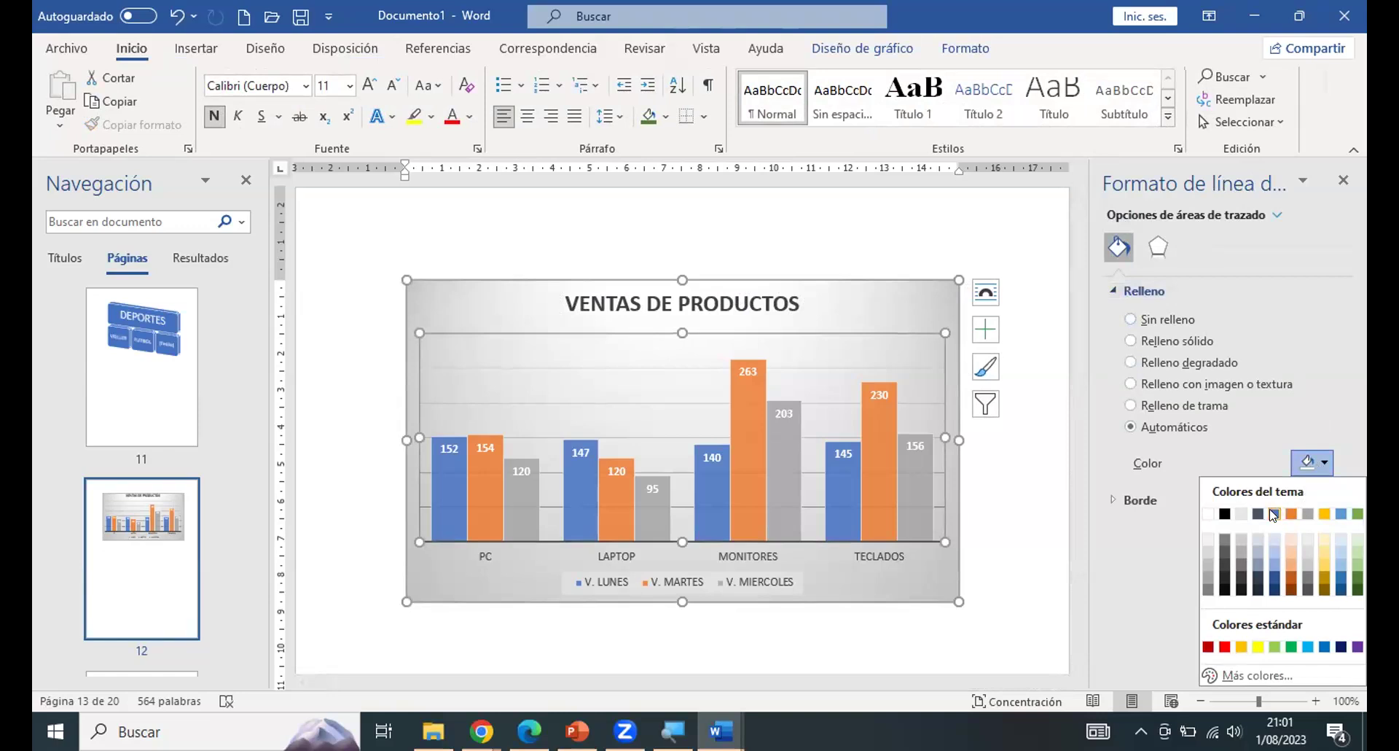
{"action": "left_click", "coordinate": [1270, 551]}
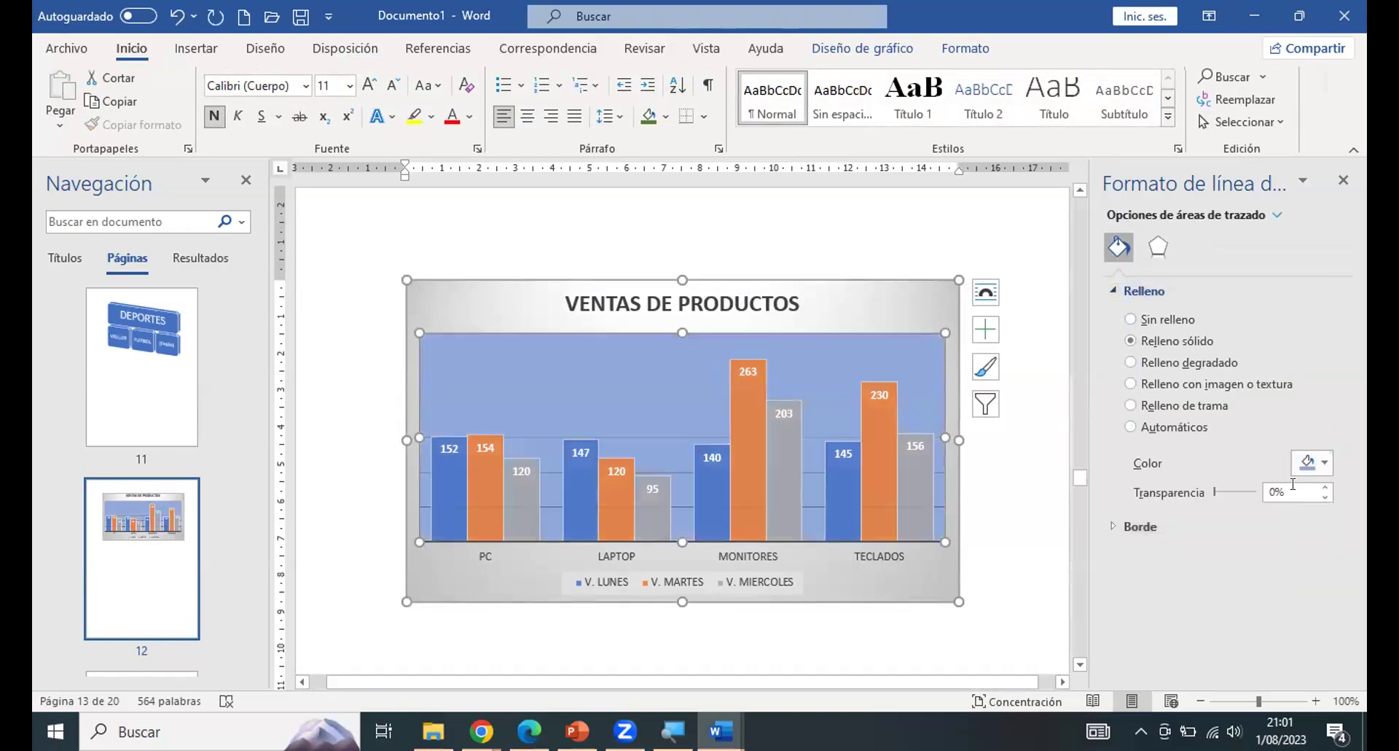
{"action": "left_click", "coordinate": [1320, 464]}
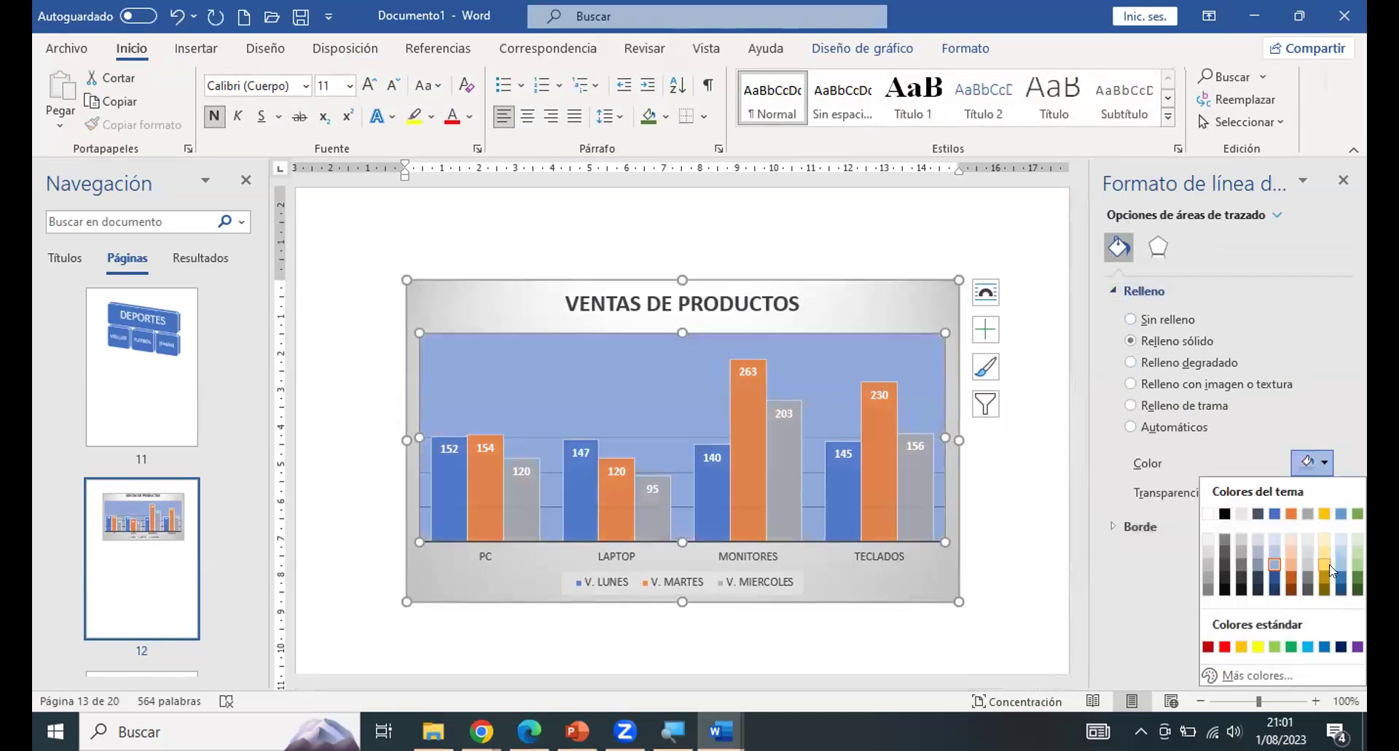
{"action": "left_click", "coordinate": [1337, 565]}
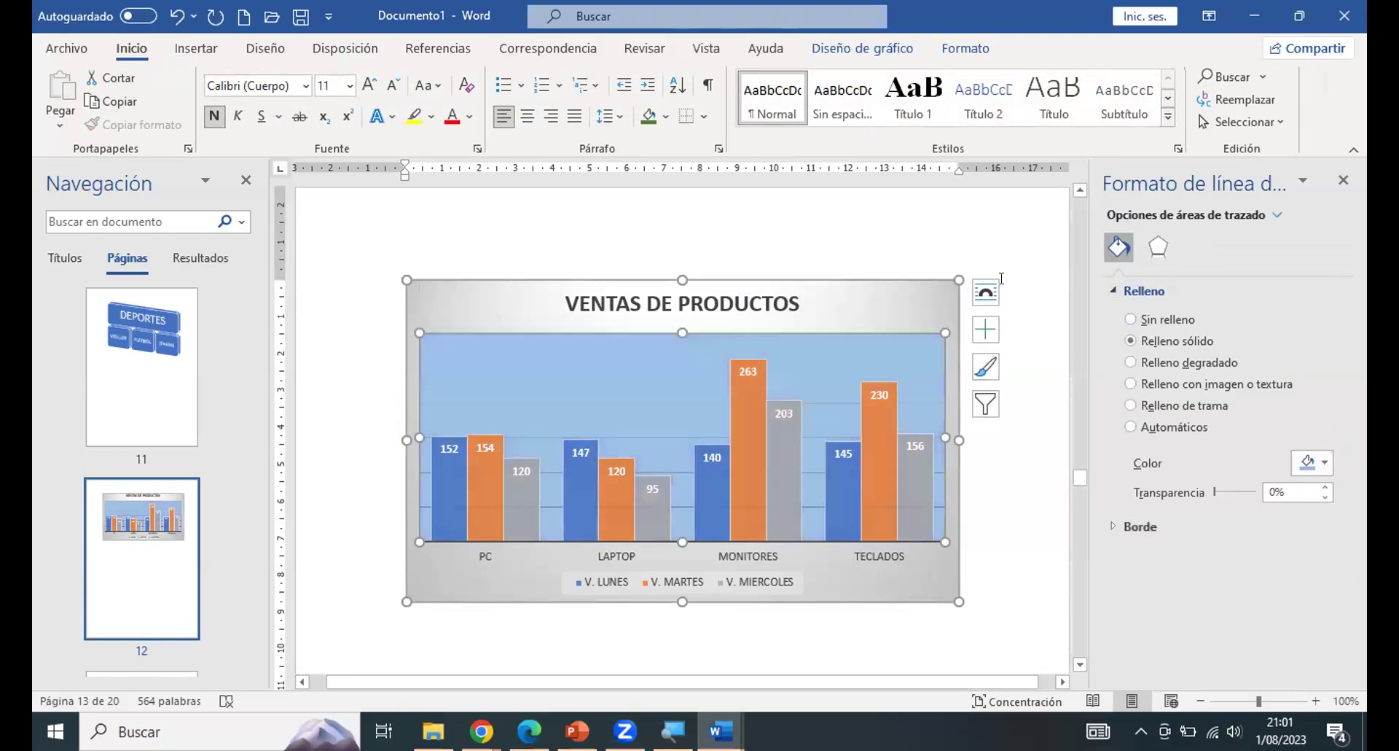
Deselect the chart and close its formatting pane.
{"action": "left_click", "coordinate": [890, 307]}
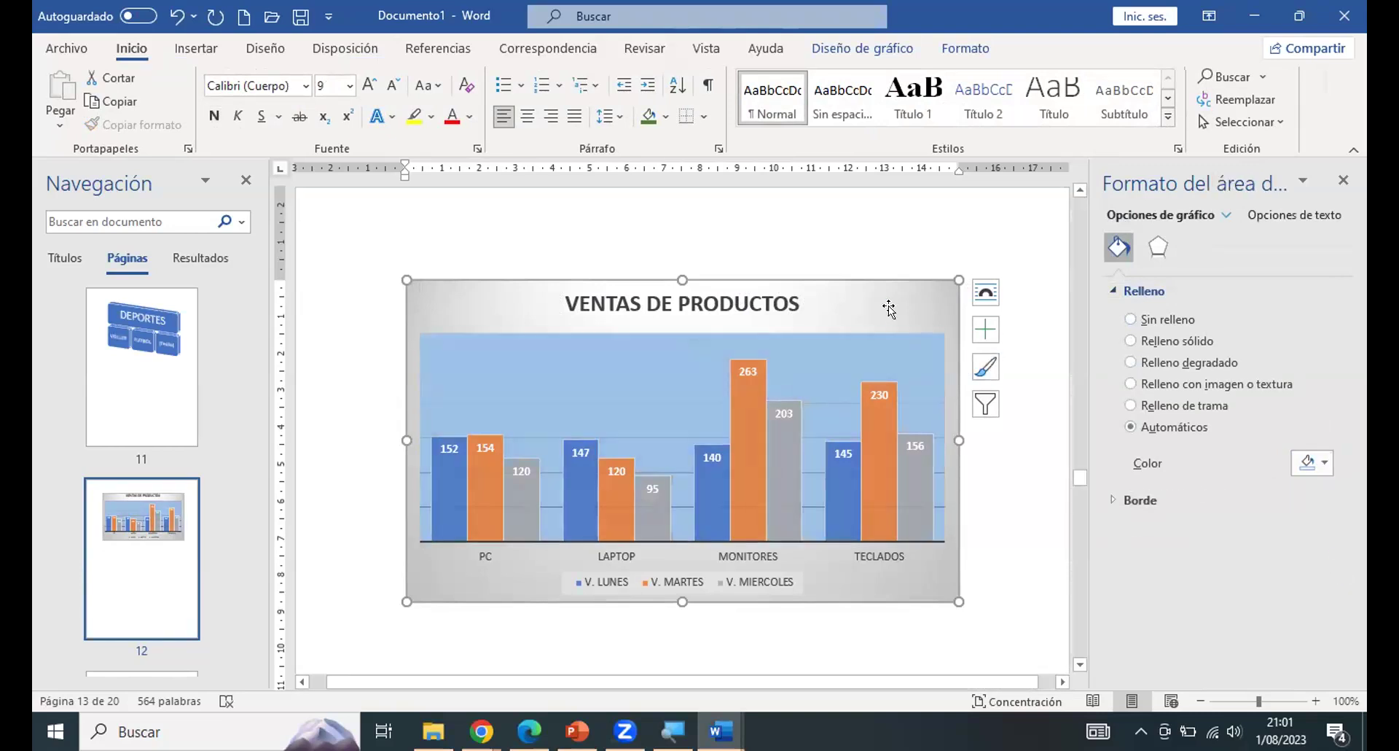
{"action": "left_click", "coordinate": [884, 52]}
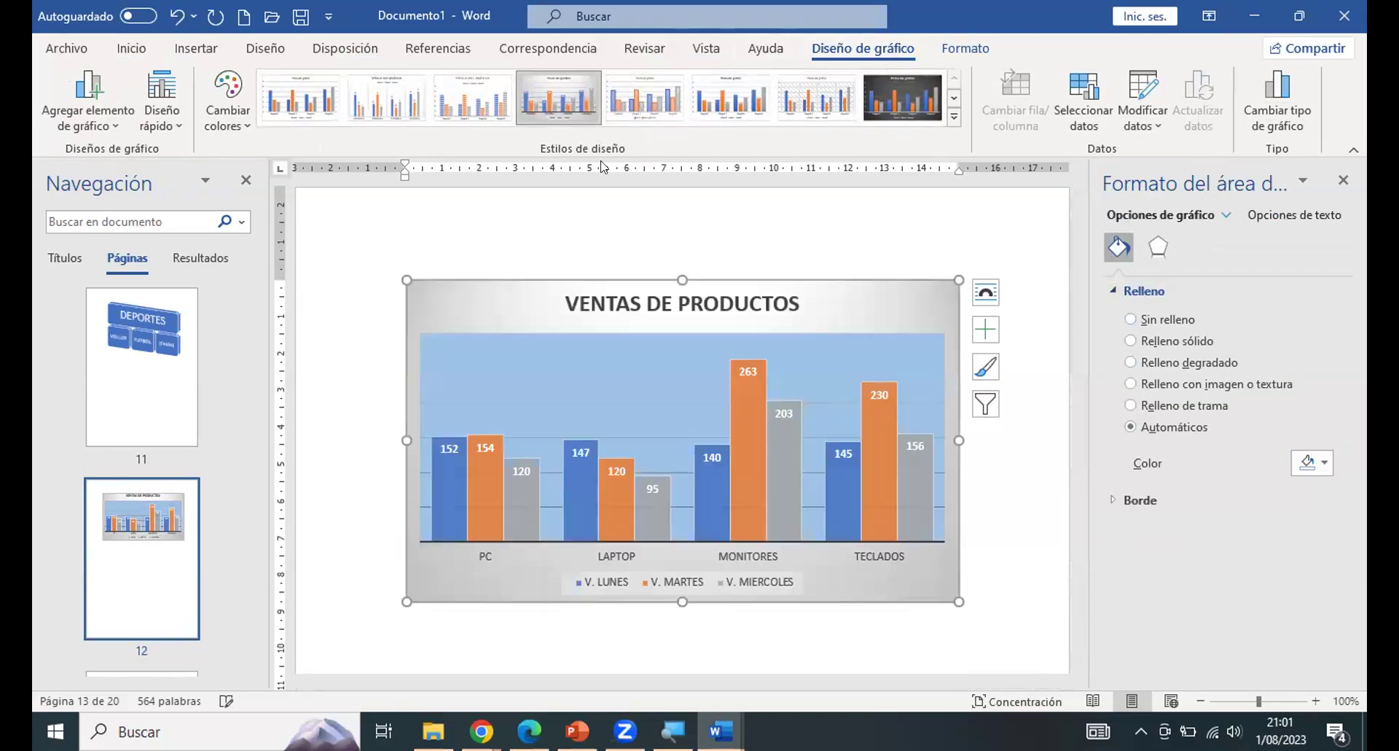
{"action": "left_click", "coordinate": [998, 246]}
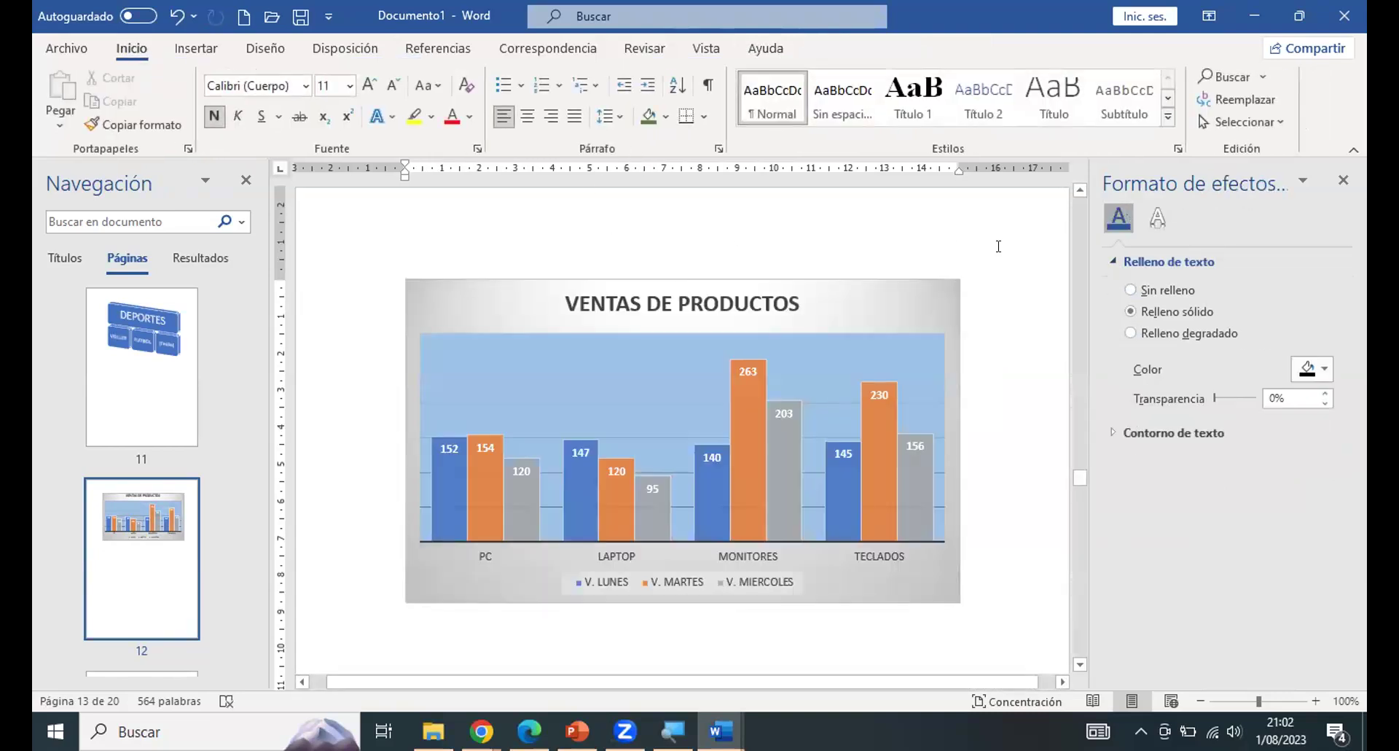
{"action": "left_click", "coordinate": [1341, 179]}
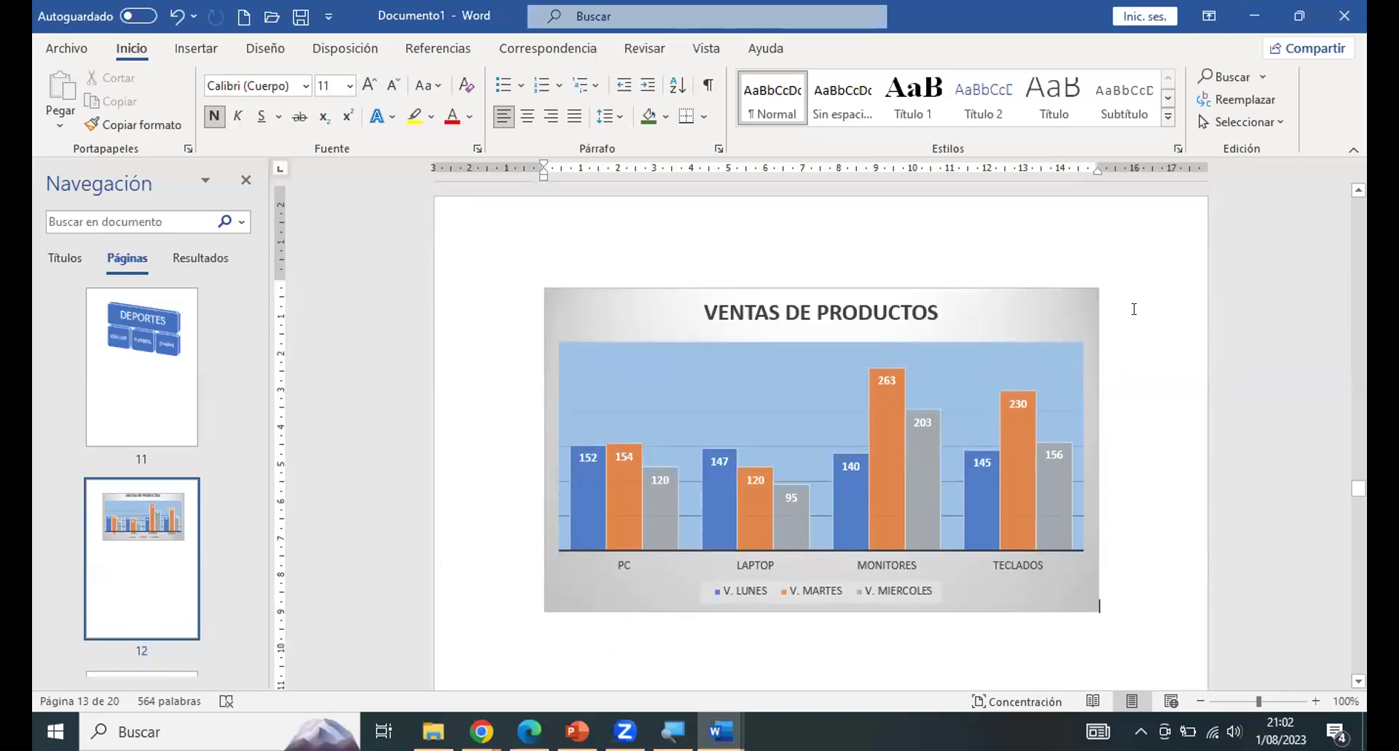
Save the document as a Word file named TALLER NRO 2 on local disk D:.
{"action": "left_click", "coordinate": [299, 16]}
{"action": "left_click", "coordinate": [304, 313]}
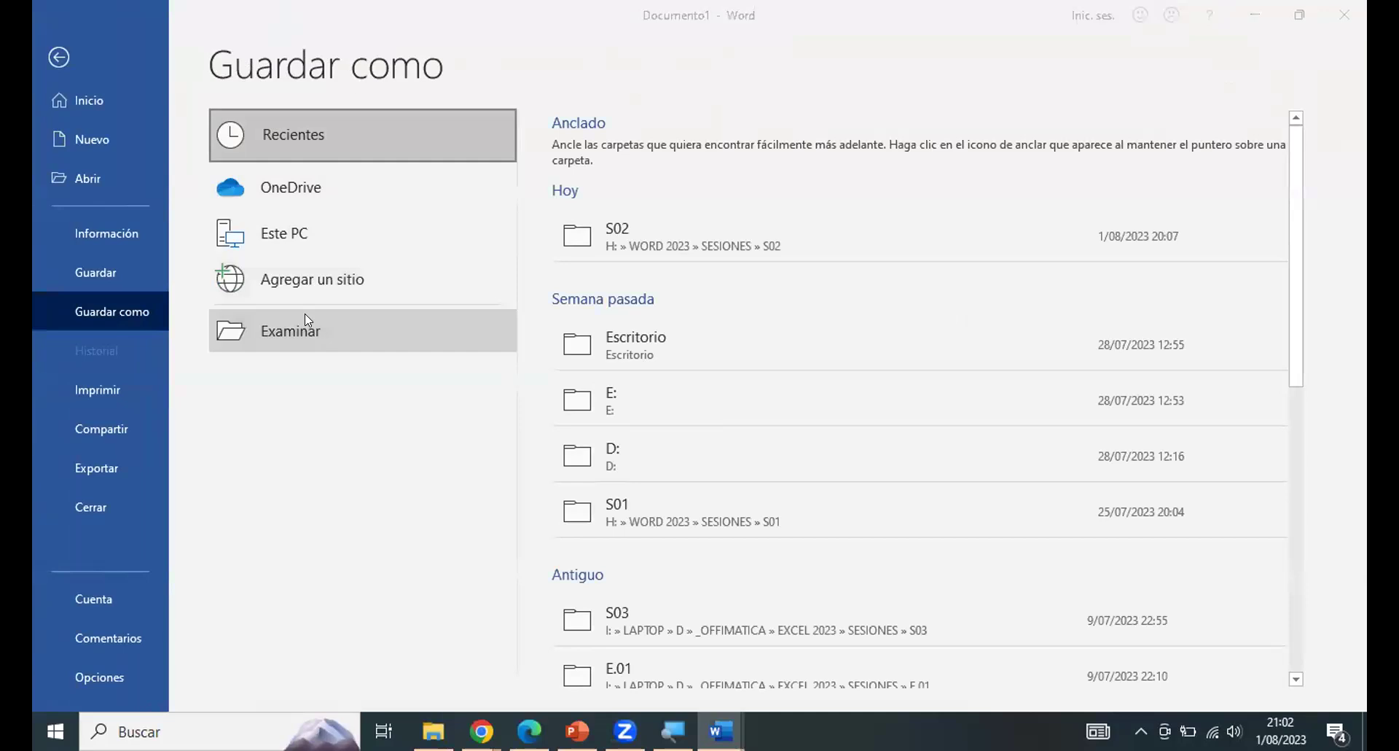
{"action": "left_click_drag", "start_coordinate": [537, 242], "coordinate": [540, 321]}
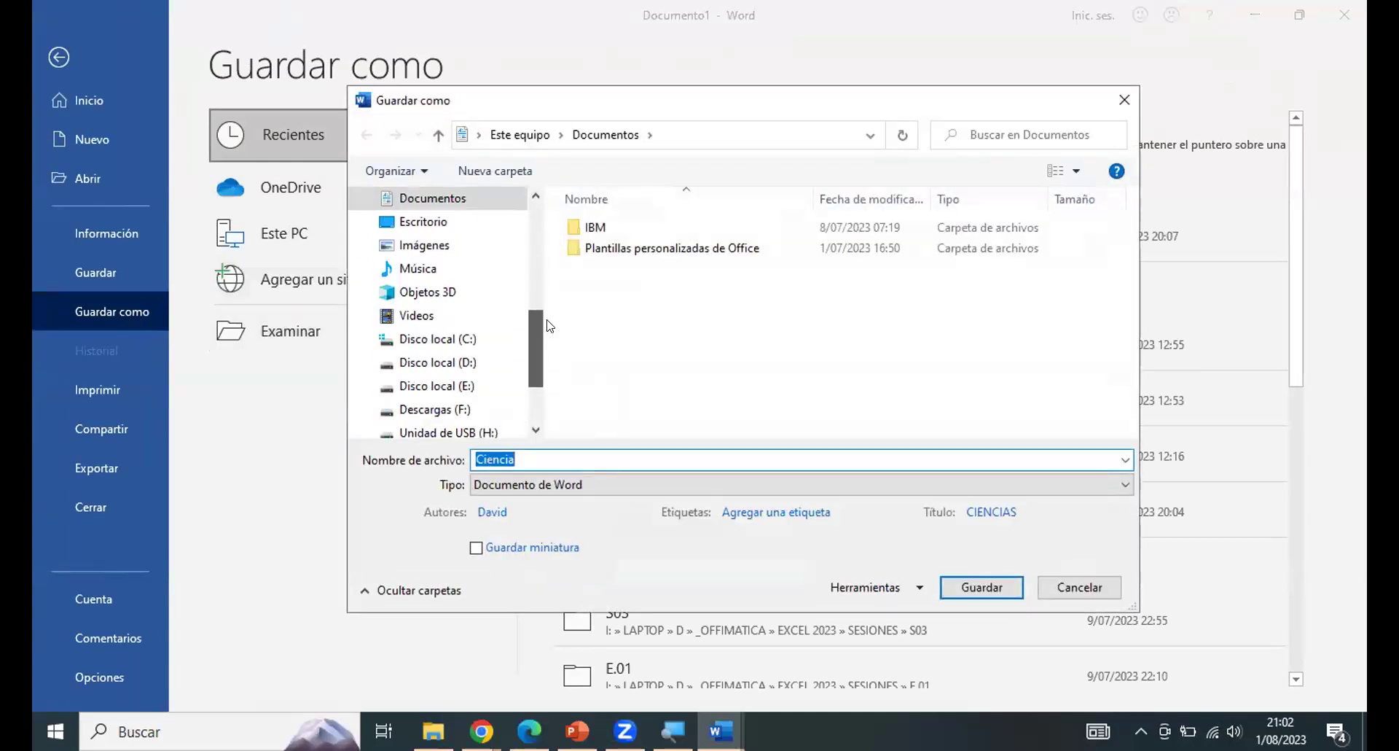
{"action": "left_click", "coordinate": [463, 343]}
{"action": "double_click", "coordinate": [543, 460]}
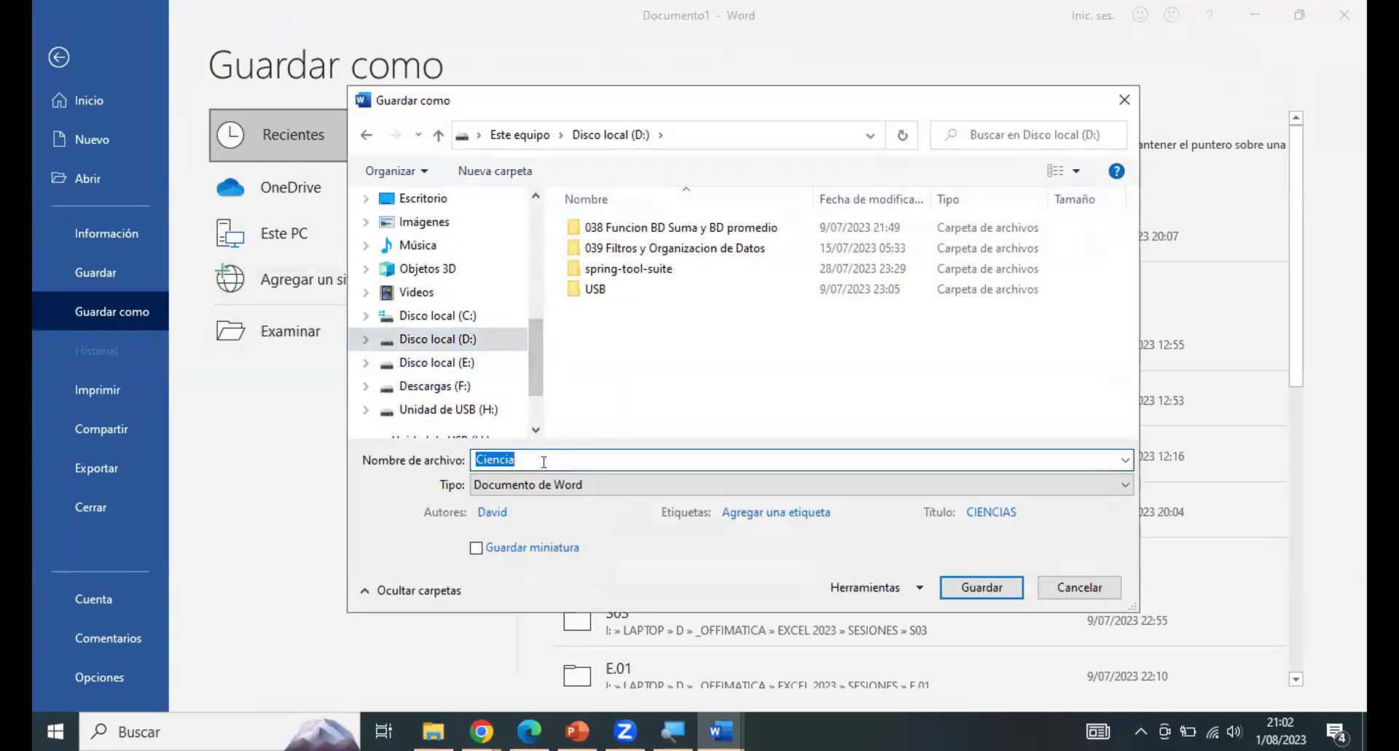
{"action": "type", "text": "TALLER DE"}
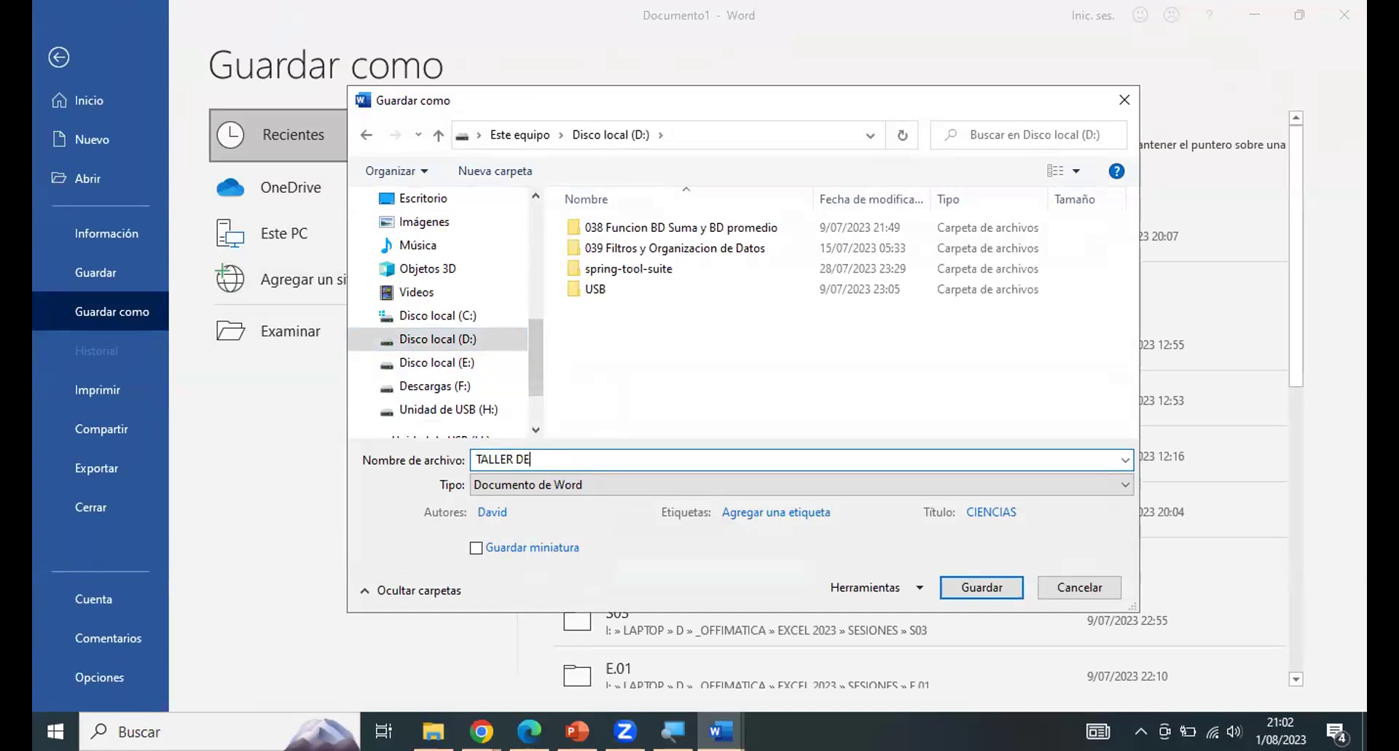
{"action": "key", "text": "BackSpace"}
{"action": "type", "text": "NRO 2"}
{"action": "key", "text": "Return"}
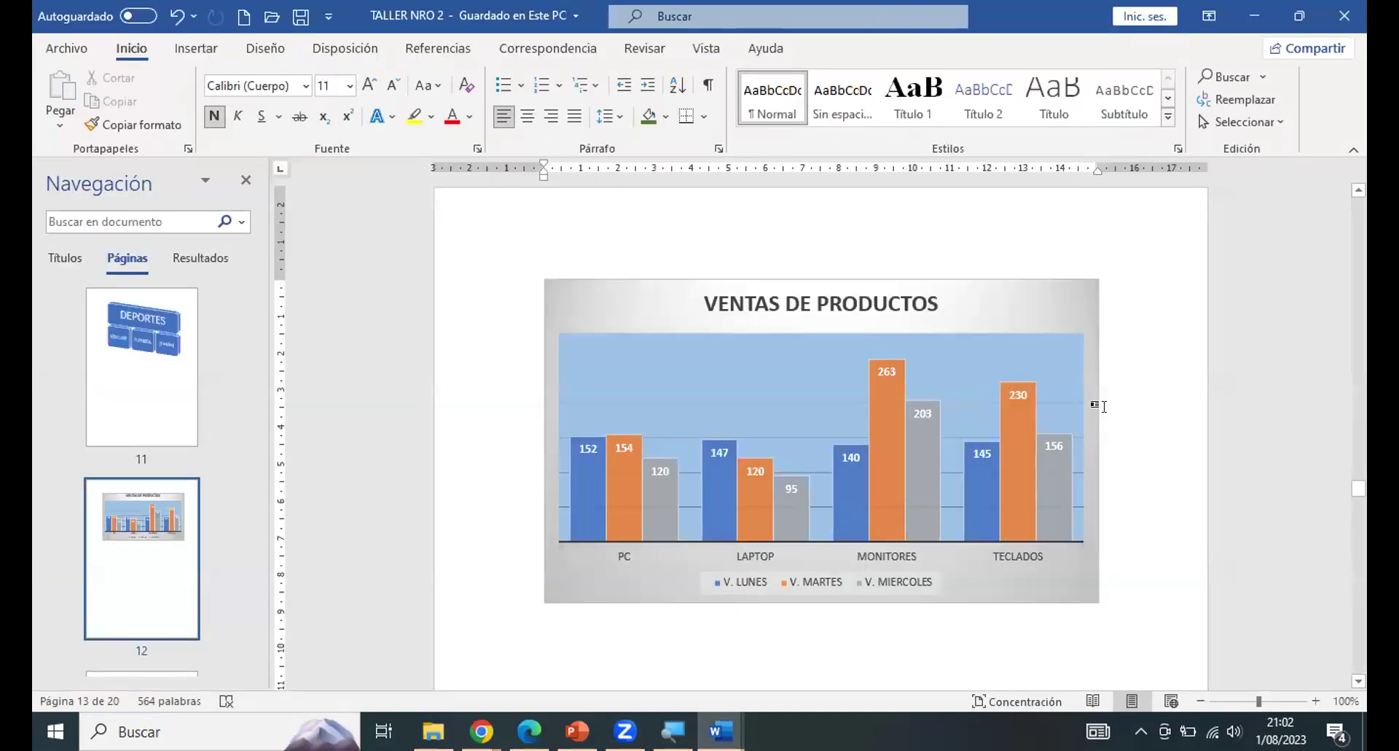
{"action": "scroll", "coordinate": [1063, 476], "scroll_direction": "down", "scroll_amount": 2}
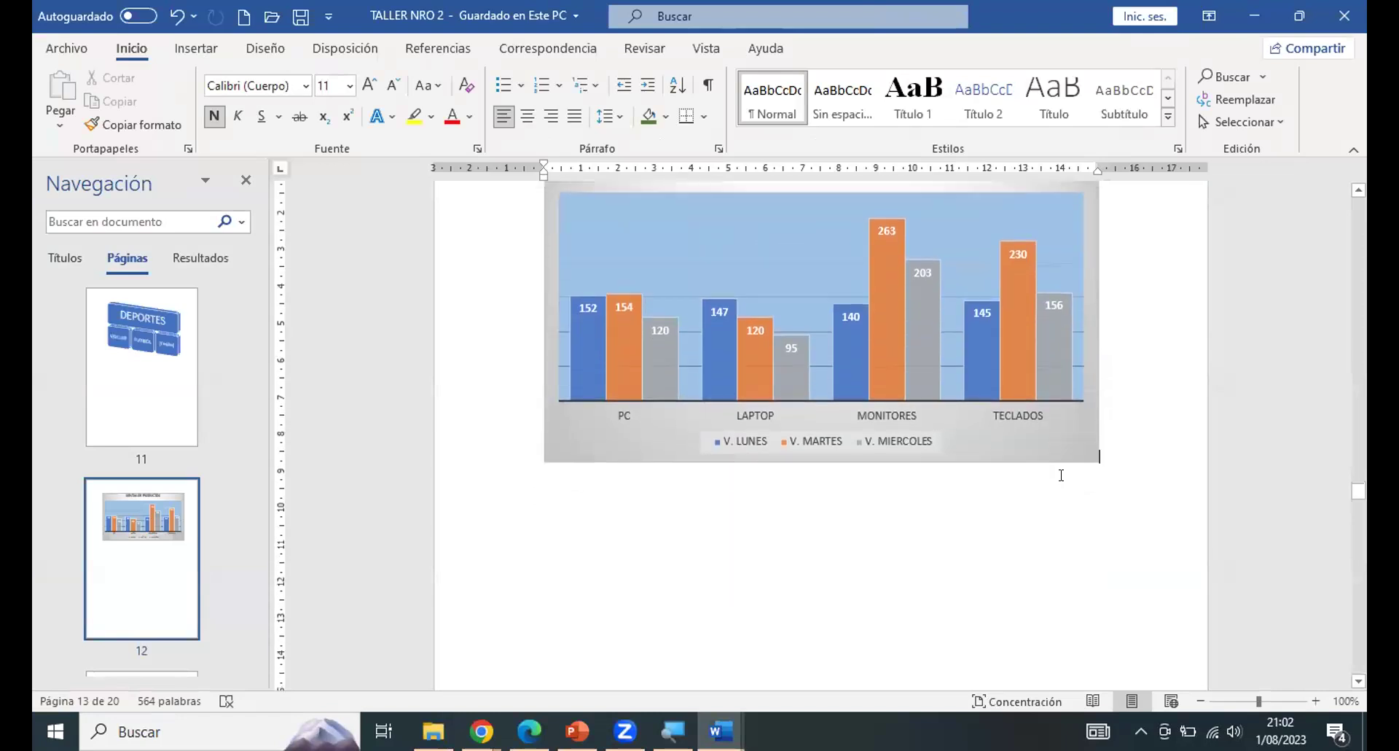
{"action": "left_click", "coordinate": [1017, 419]}
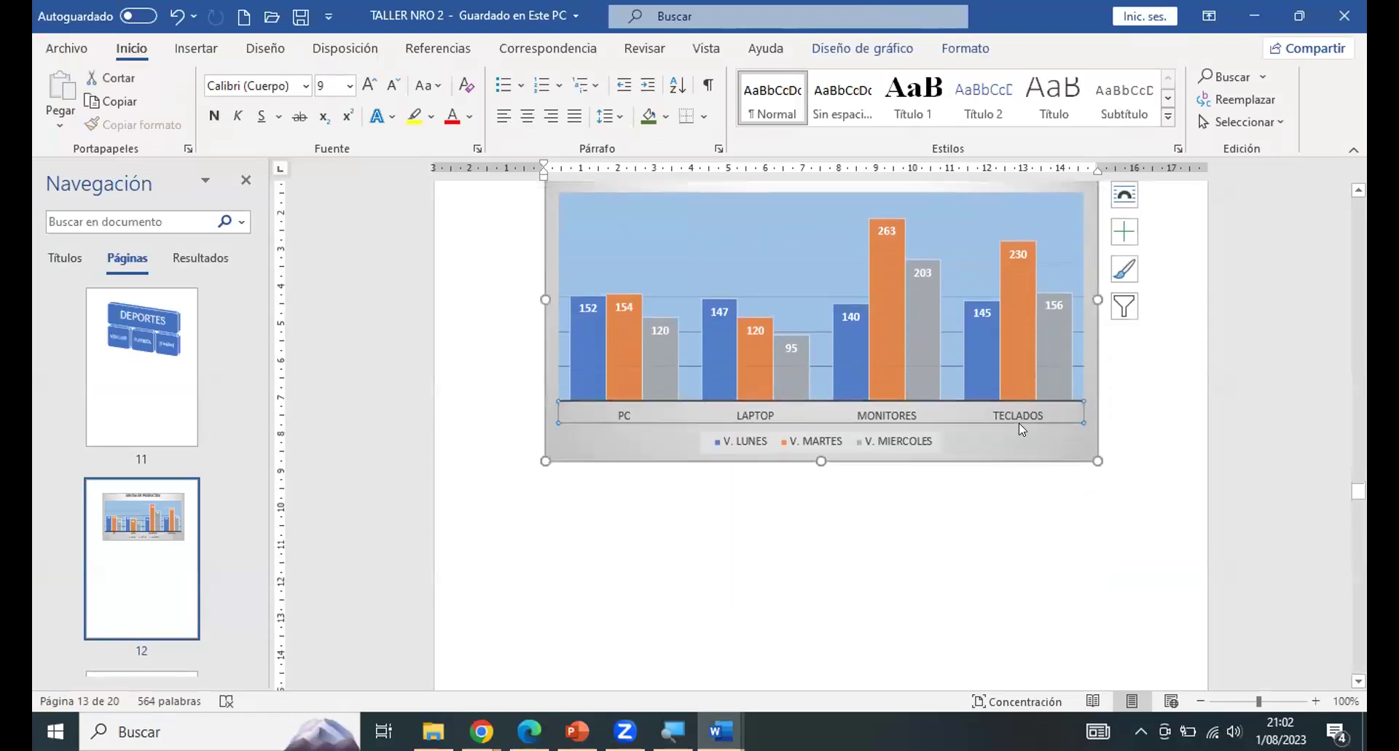
{"action": "left_click", "coordinate": [962, 48]}
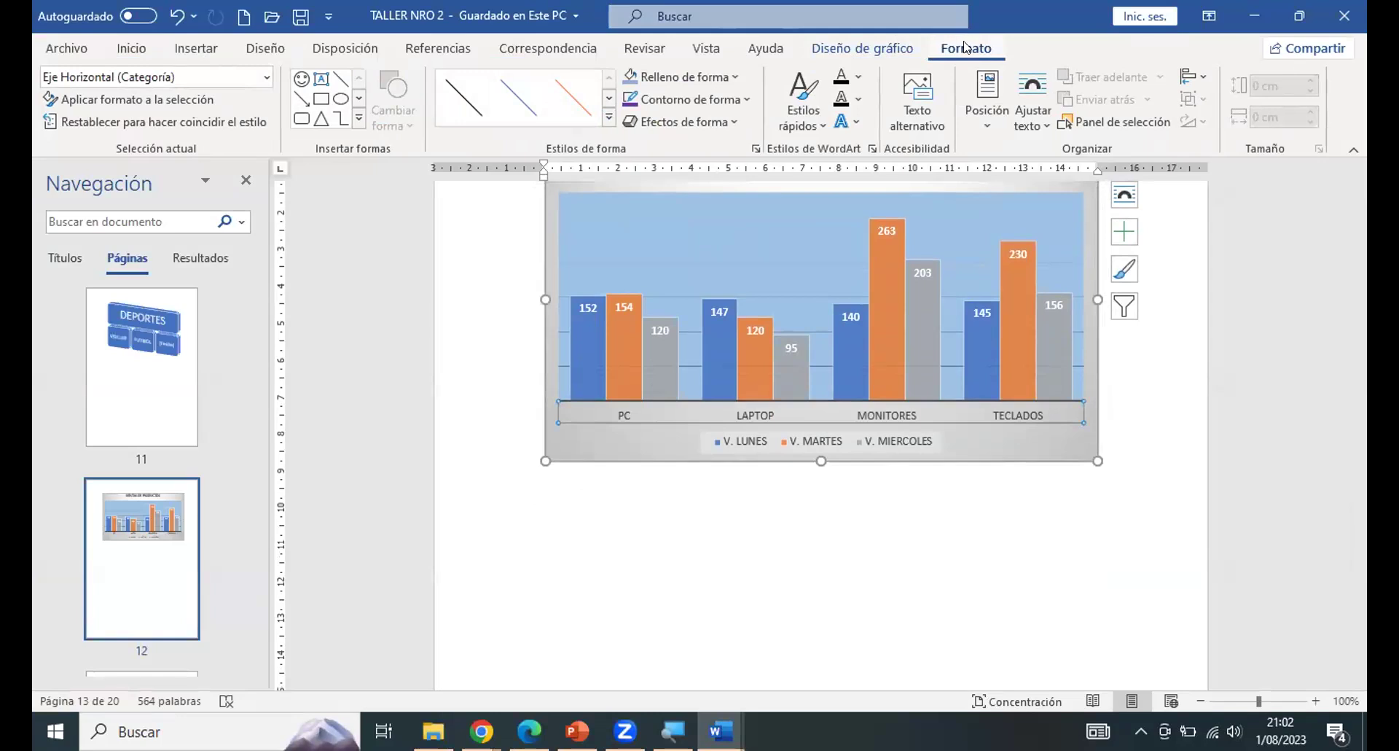
{"action": "left_click", "coordinate": [867, 50]}
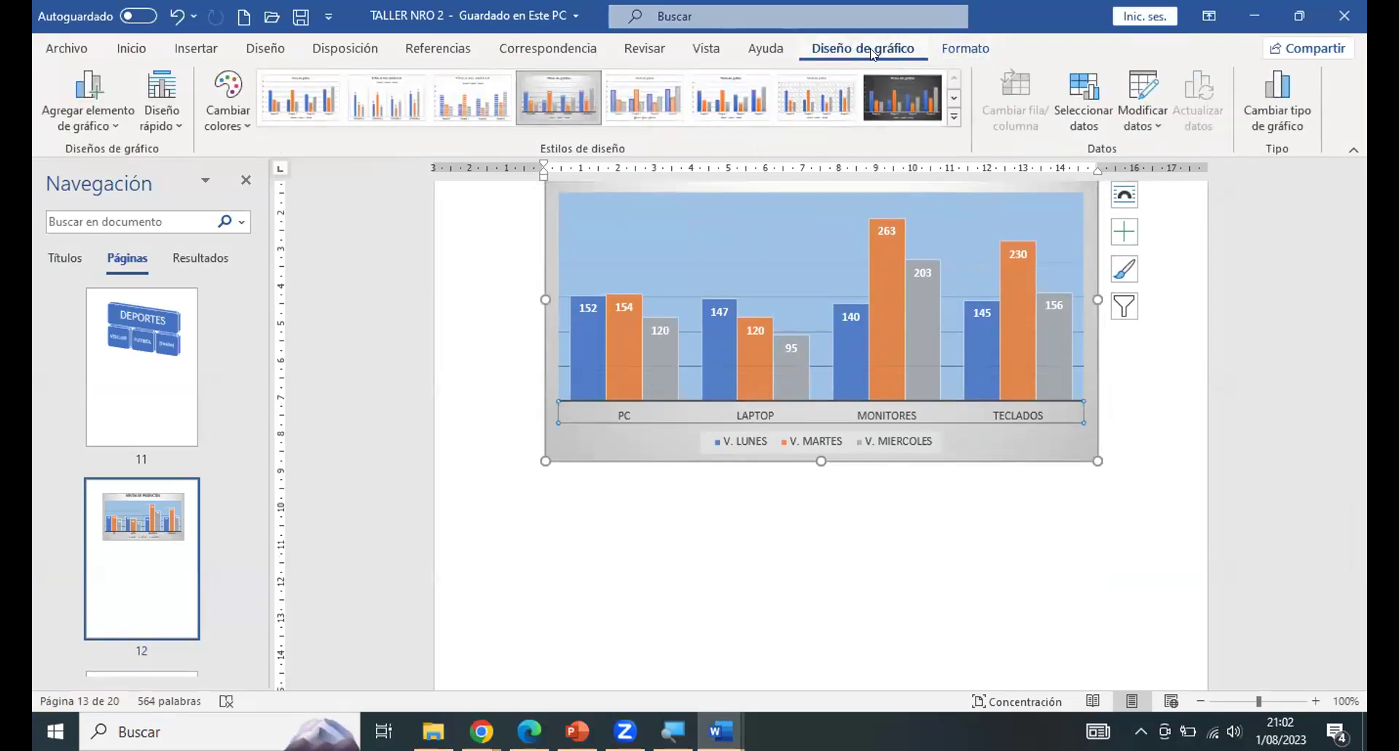
{"action": "left_click", "coordinate": [973, 49]}
{"action": "left_click", "coordinate": [867, 49]}
{"action": "left_click", "coordinate": [646, 563]}
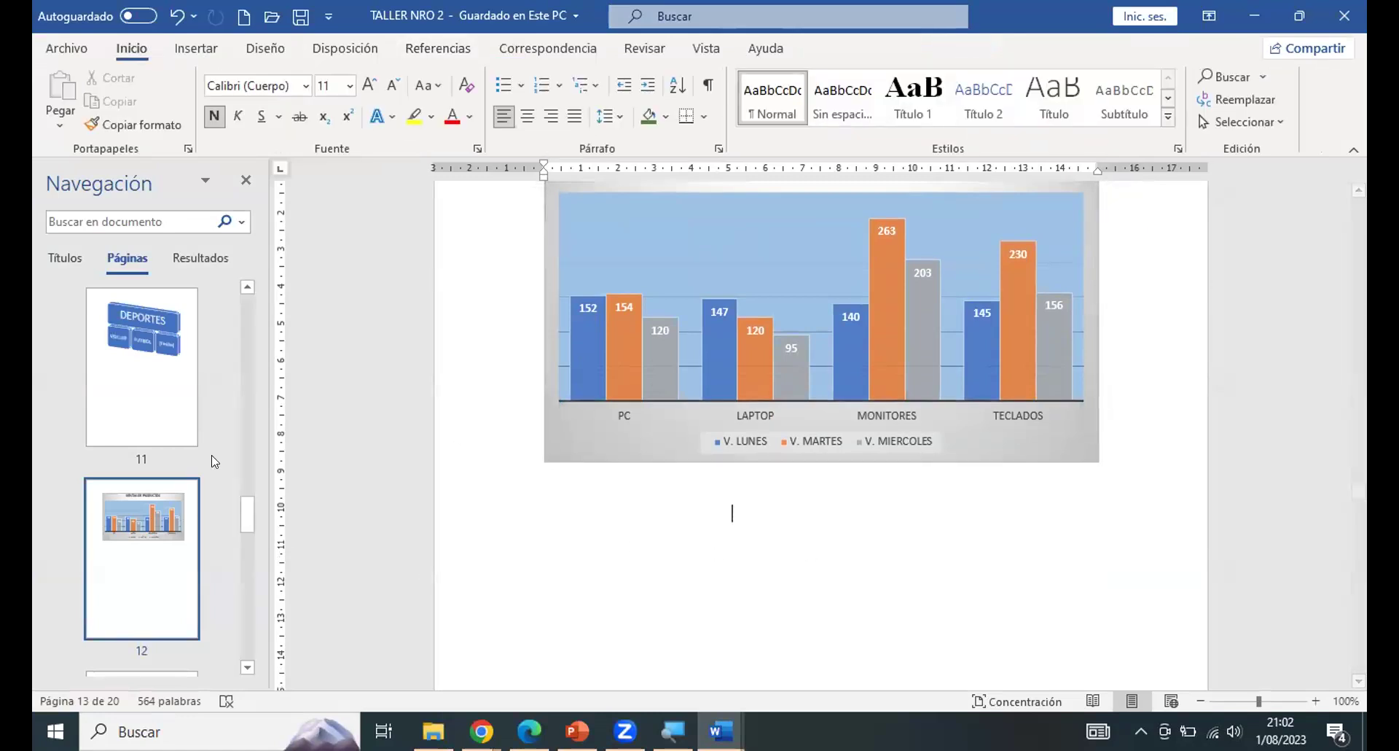
Insert a screen clipping of the desktop's column of shortcuts from AnyDesk to Visual Studio Code on the blank page after the chart.
{"action": "scroll", "coordinate": [212, 449], "scroll_direction": "up", "scroll_amount": 4}
{"action": "left_click", "coordinate": [162, 524]}
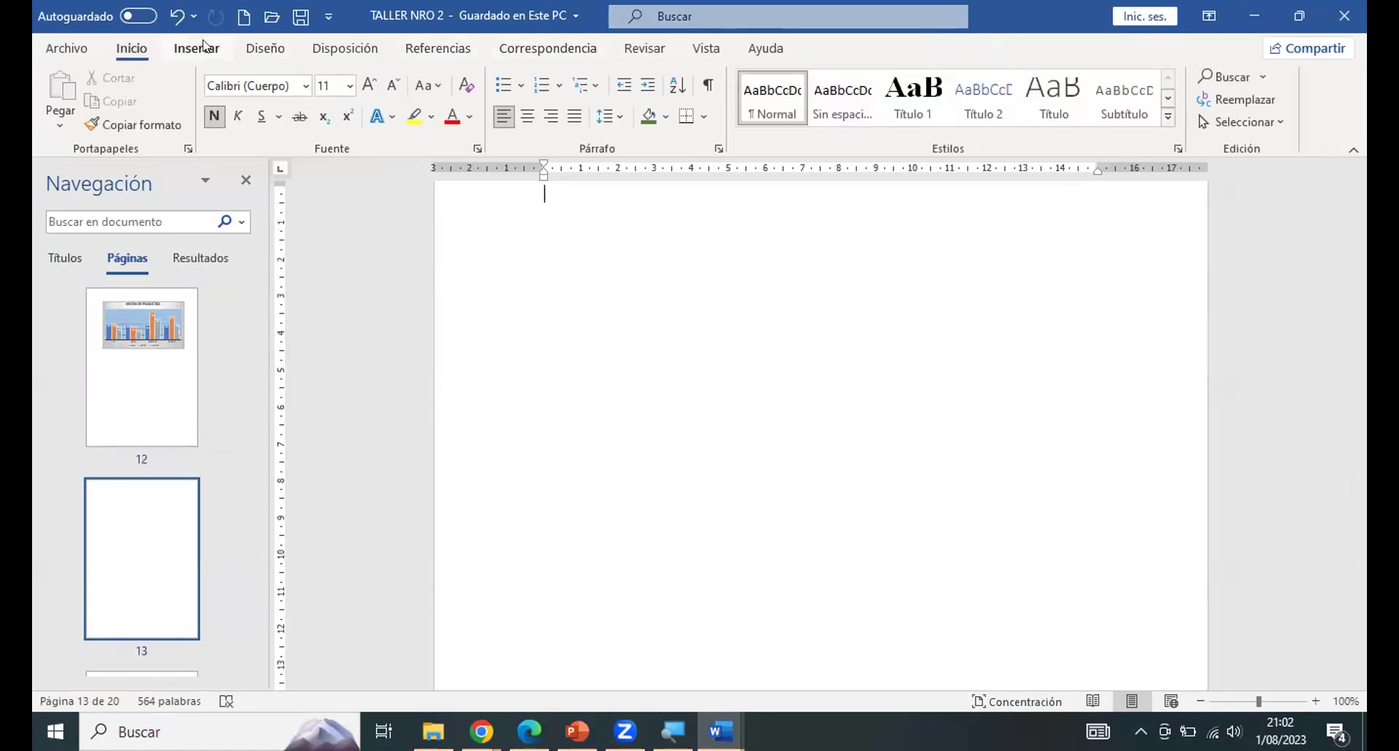
{"action": "left_click", "coordinate": [198, 48]}
{"action": "left_click", "coordinate": [456, 121]}
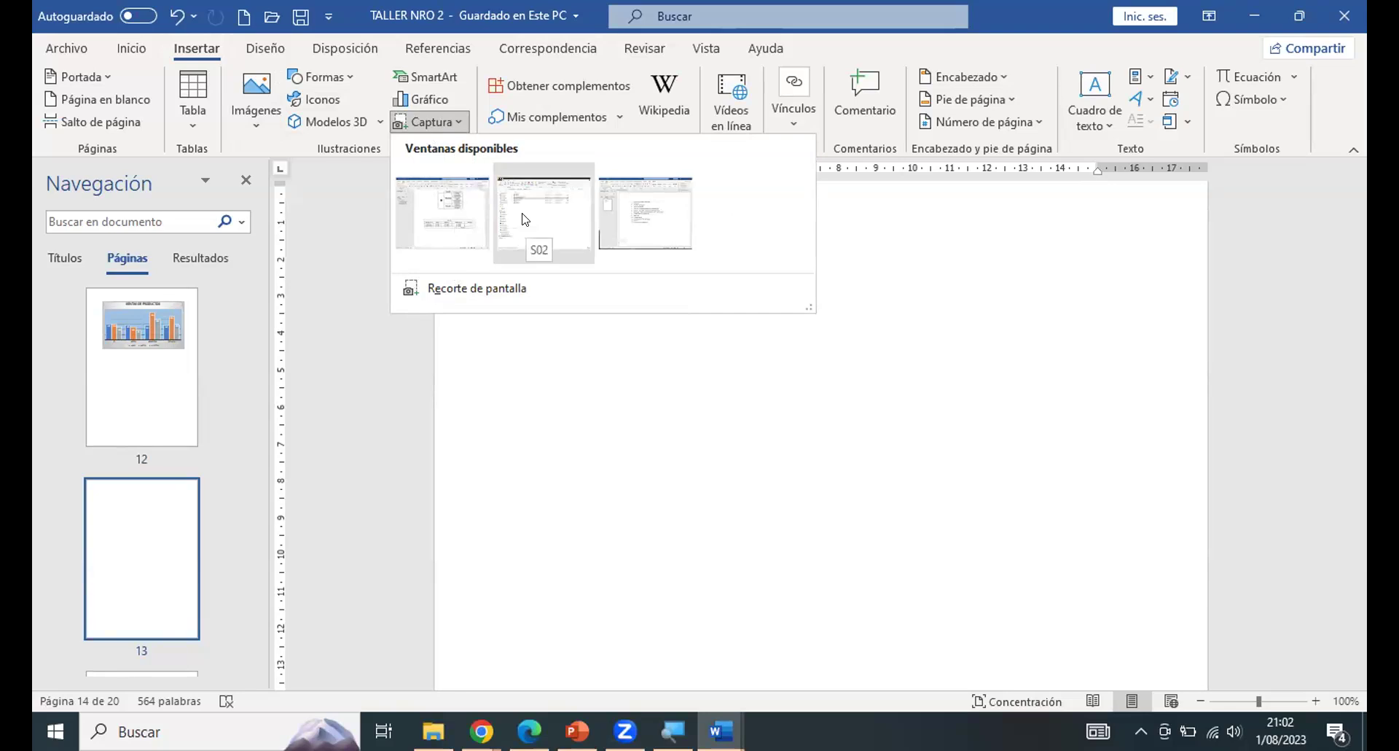
{"action": "left_click", "coordinate": [439, 287]}
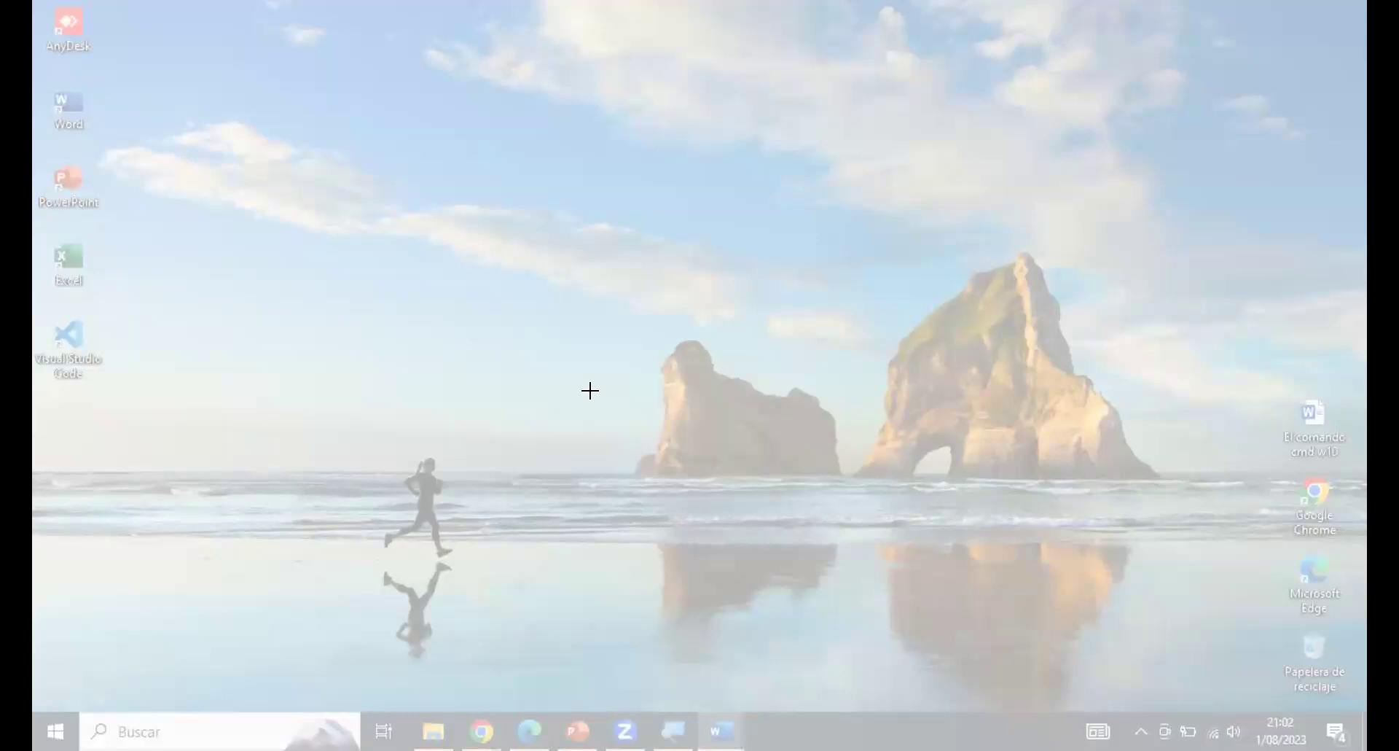
{"action": "left_click_drag", "start_coordinate": [37, 0], "coordinate": [123, 412]}
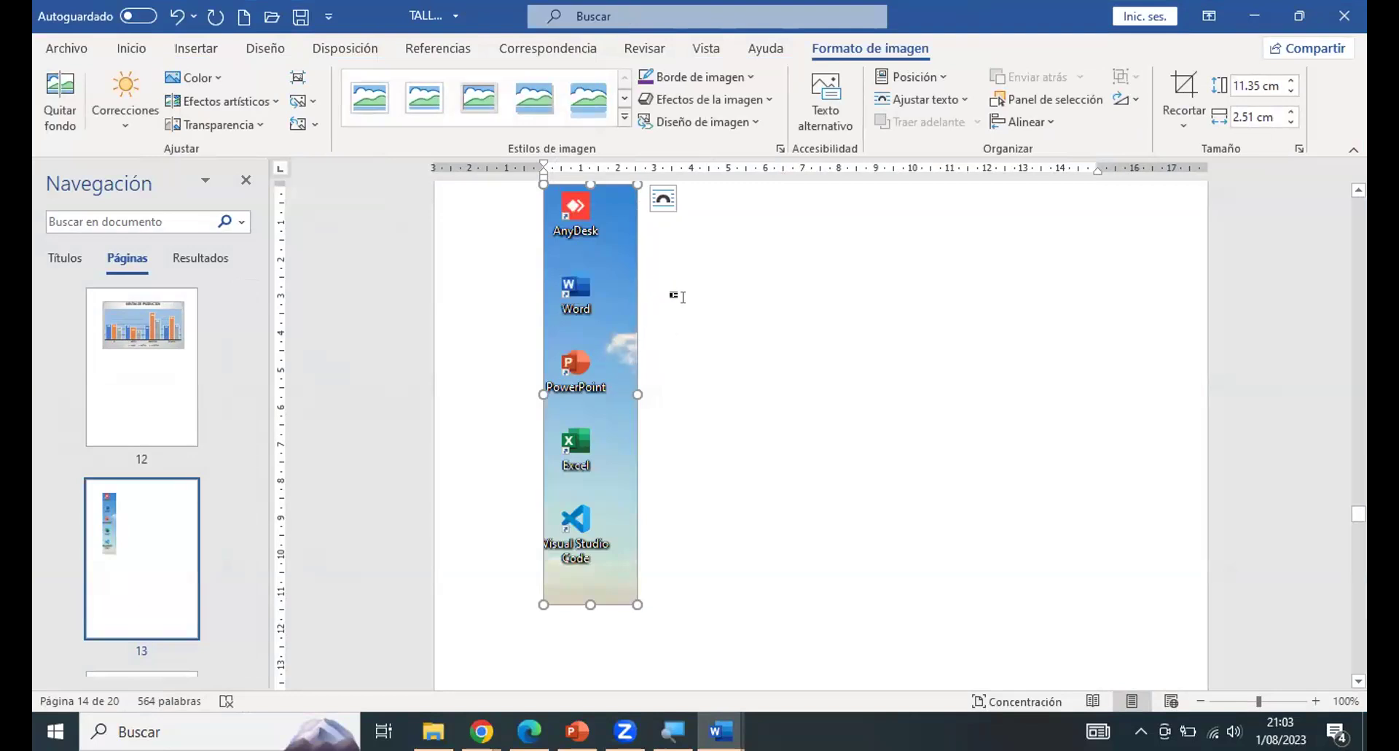
Change the shortcut clipping's text wrapping so it floats, and move it about 1 cm to the right.
{"action": "left_click", "coordinate": [651, 199]}
{"action": "left_click", "coordinate": [765, 338]}
{"action": "mouse_move", "coordinate": [588, 325]}
{"action": "left_mouse_down"}
{"action": "mouse_move", "coordinate": [692, 325]}
{"action": "mouse_move", "coordinate": [589, 347]}
{"action": "left_mouse_up"}
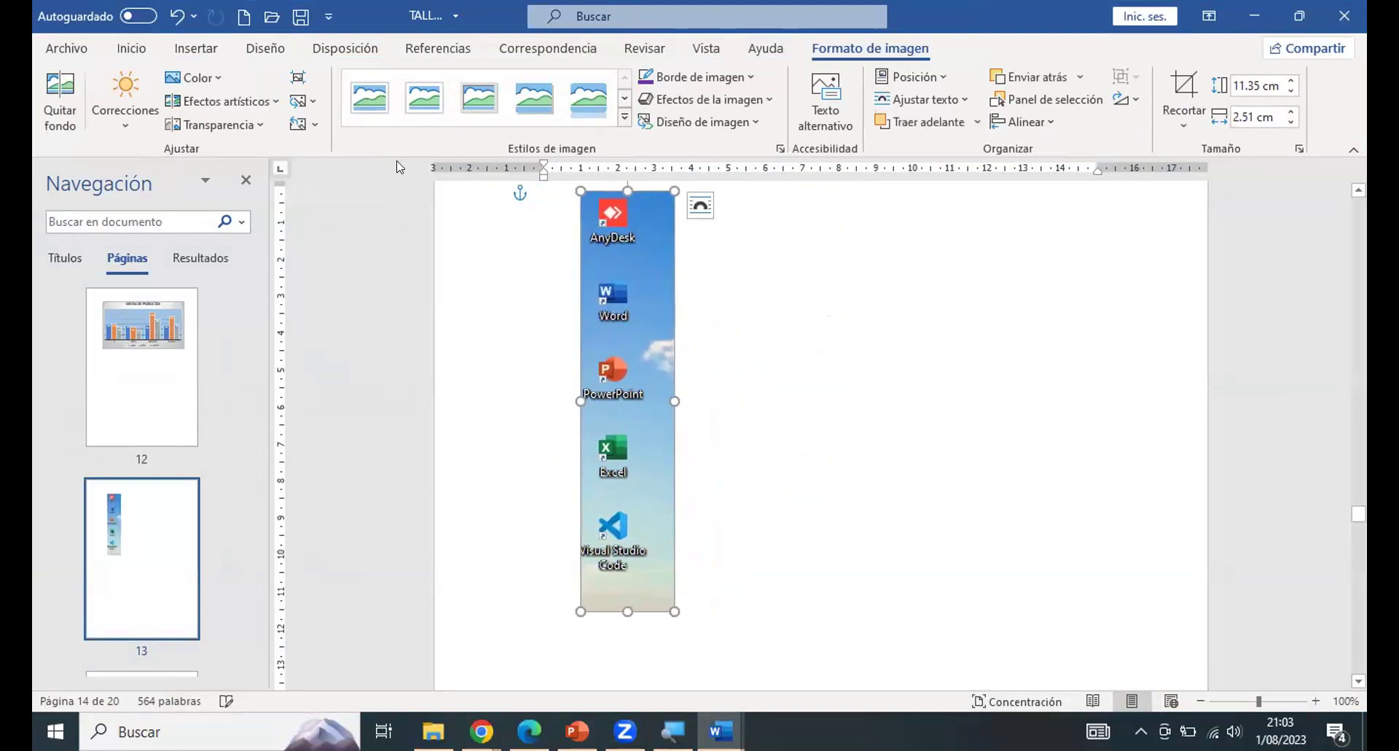
Insert a second screen clipping showing the desktop's Google Chrome, Microsoft Edge and Papelera de reciclaje icons.
{"action": "left_click", "coordinate": [183, 54]}
{"action": "left_click", "coordinate": [460, 121]}
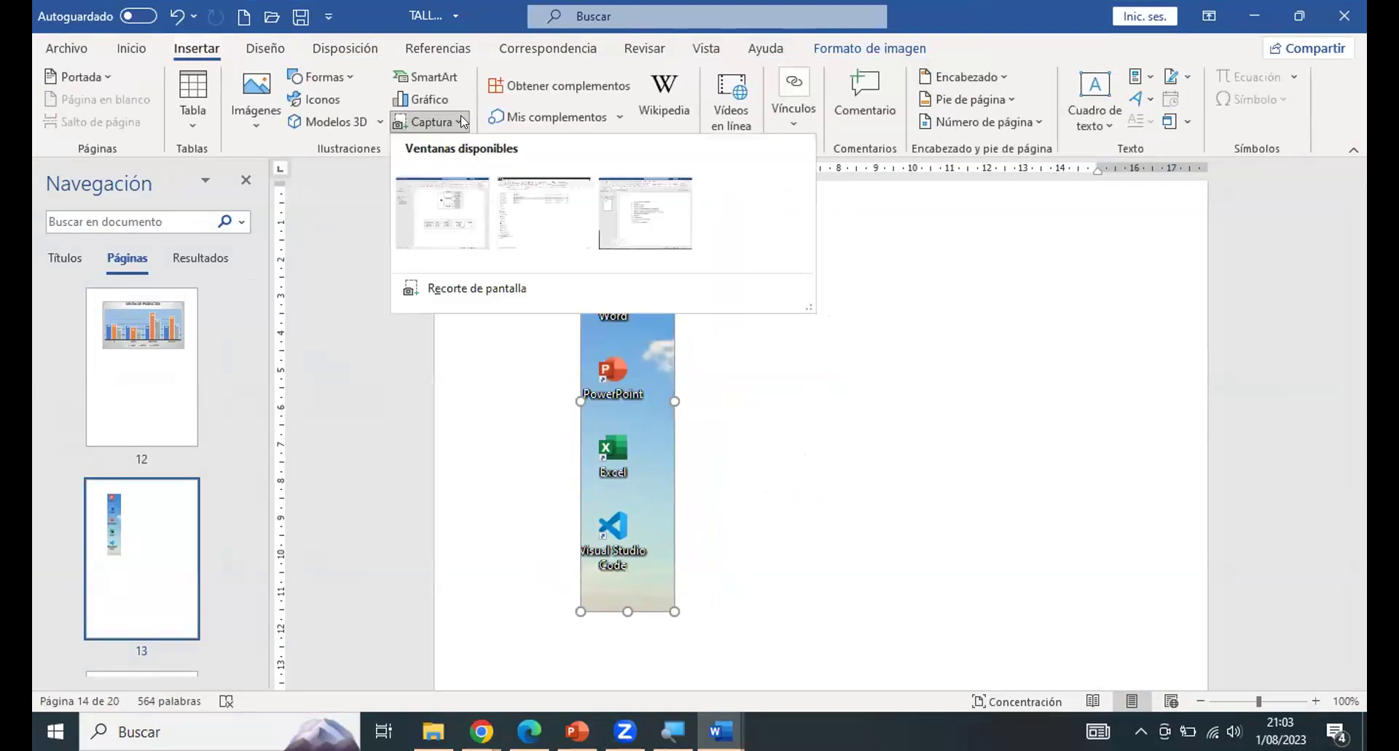
{"action": "left_click", "coordinate": [441, 287]}
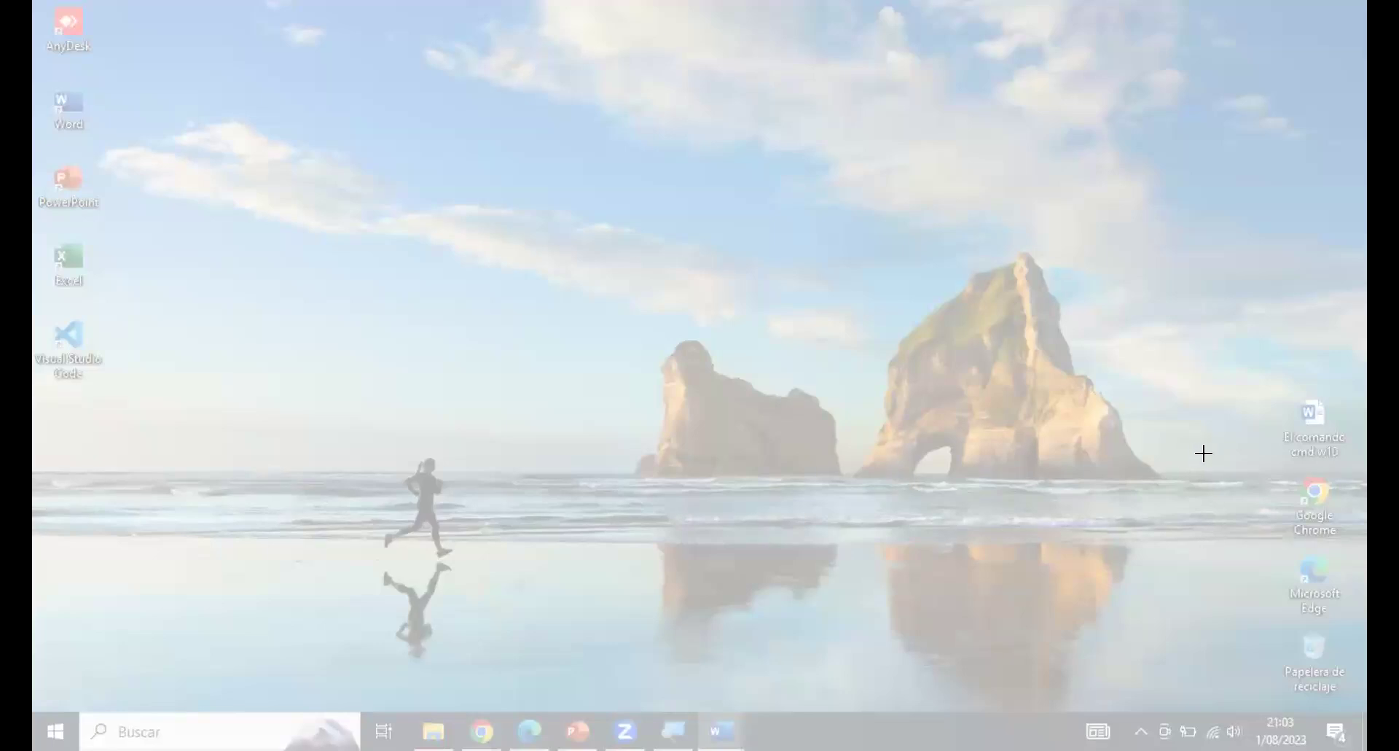
{"action": "left_click_drag", "start_coordinate": [1203, 460], "coordinate": [1360, 701]}
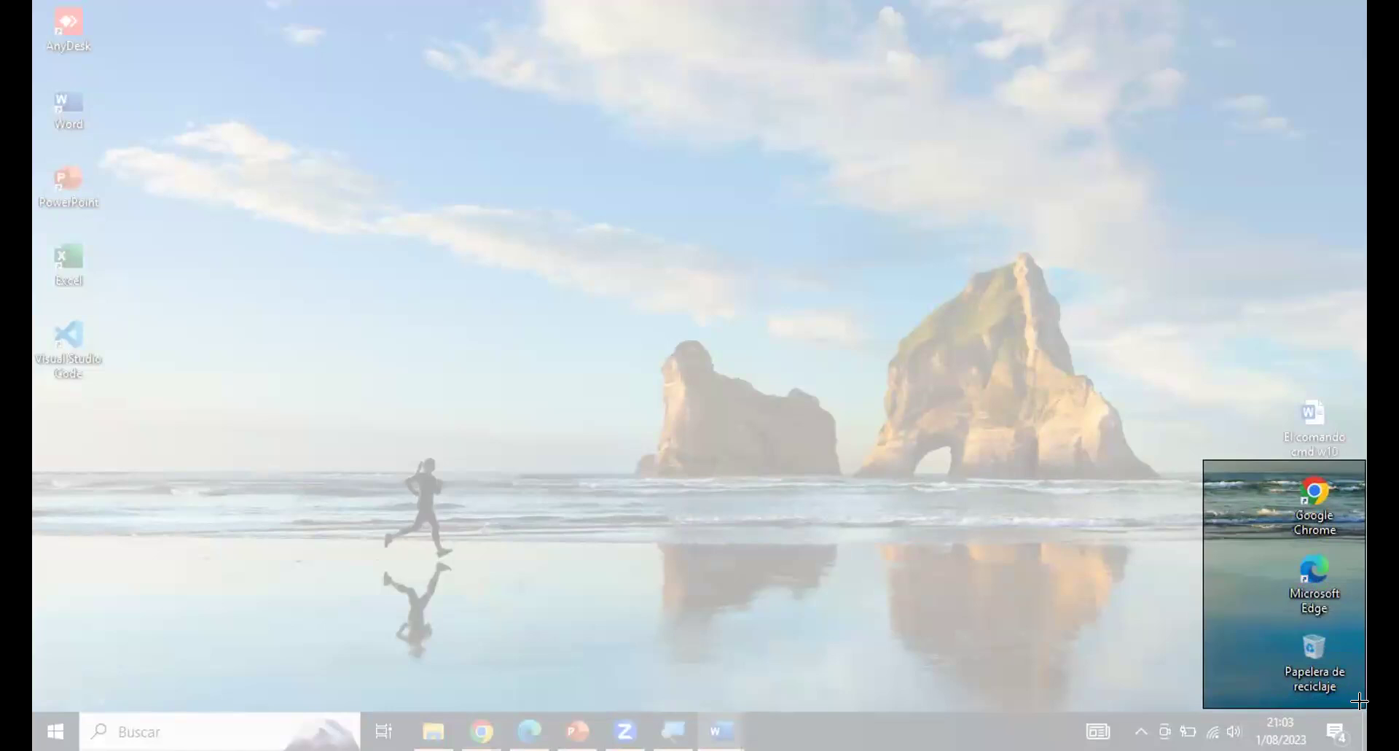
{"action": "left_click_drag", "start_coordinate": [1360, 701], "coordinate": [1361, 703]}
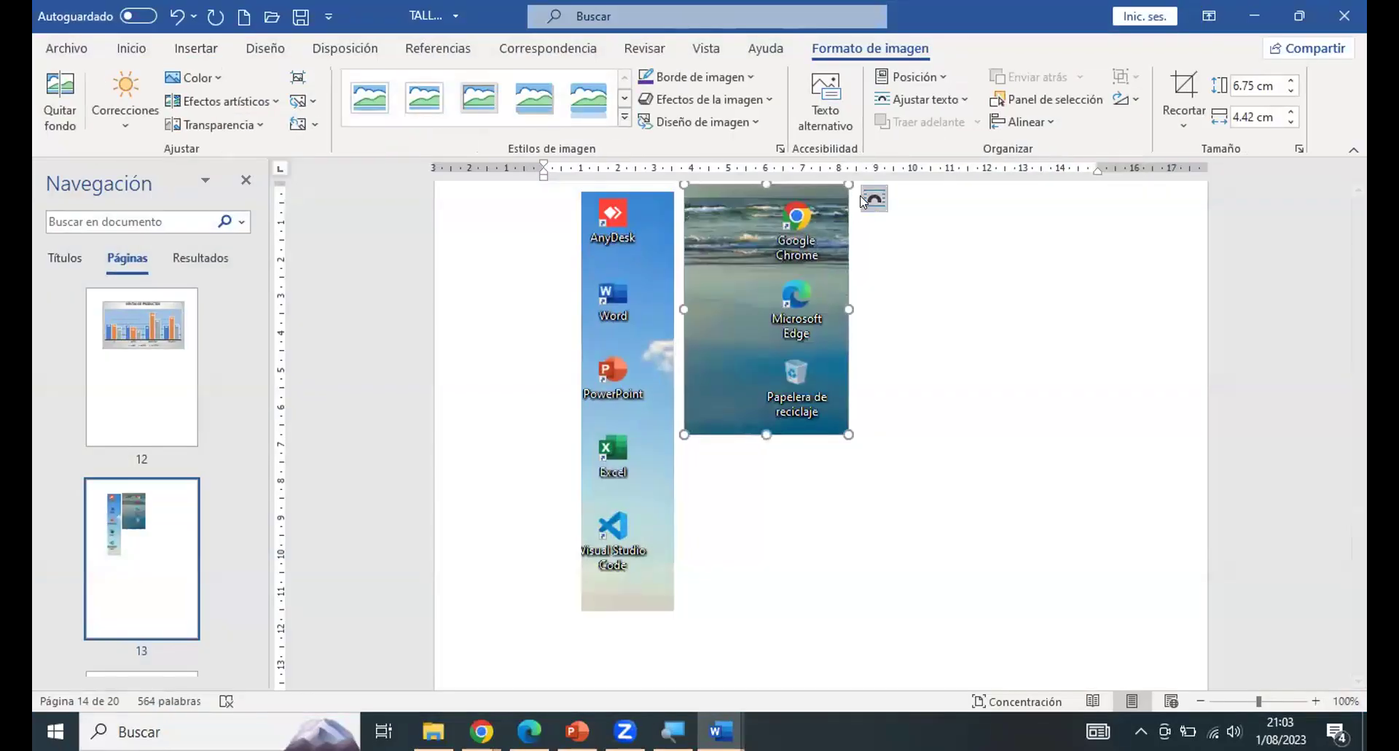
Change the text wrapping of the Chrome, Edge and Papelera clipping so it floats, and move it about 4 cm down.
{"action": "left_click", "coordinate": [874, 198]}
{"action": "left_click", "coordinate": [975, 341]}
{"action": "left_click_drag", "start_coordinate": [758, 279], "coordinate": [795, 437]}
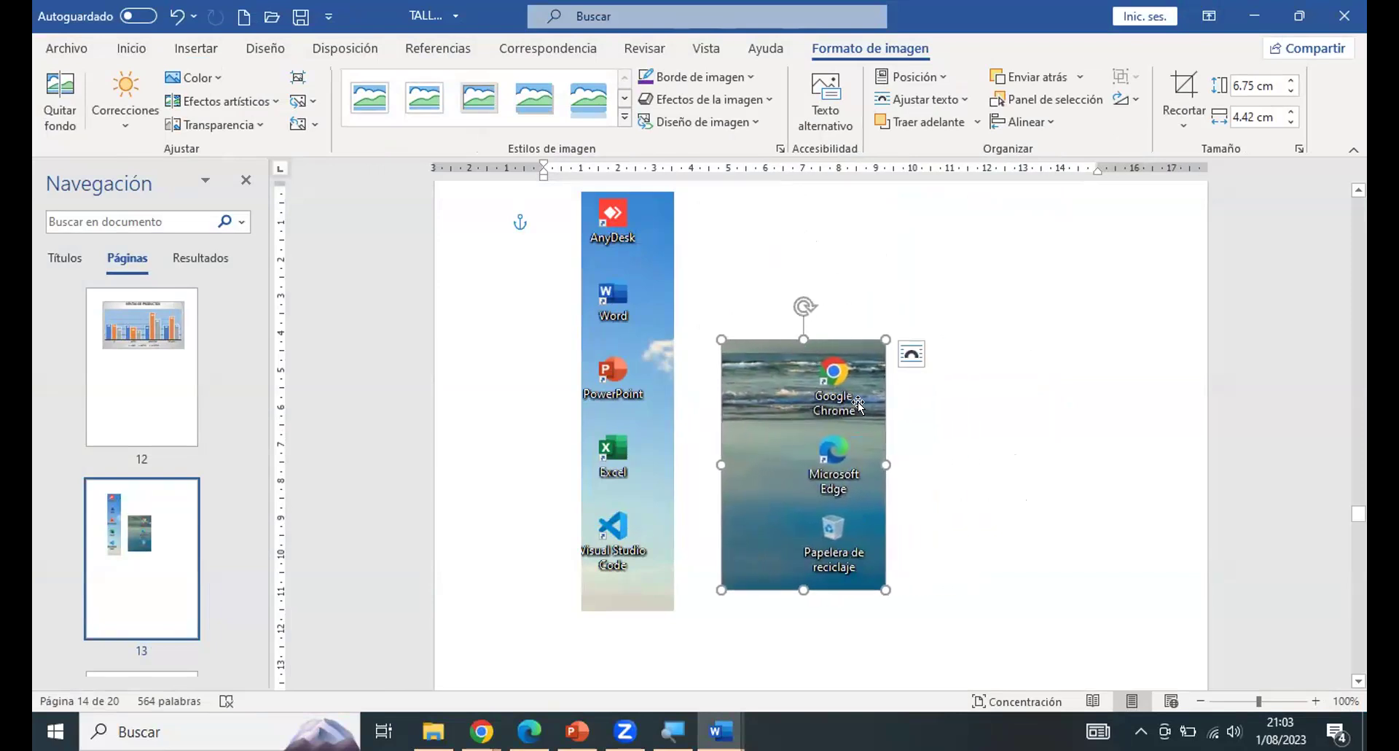
Crop about 1.8 cm off the left side of the Chrome clipping and align it beside the lower part of the shortcut column.
{"action": "left_click", "coordinate": [1190, 75]}
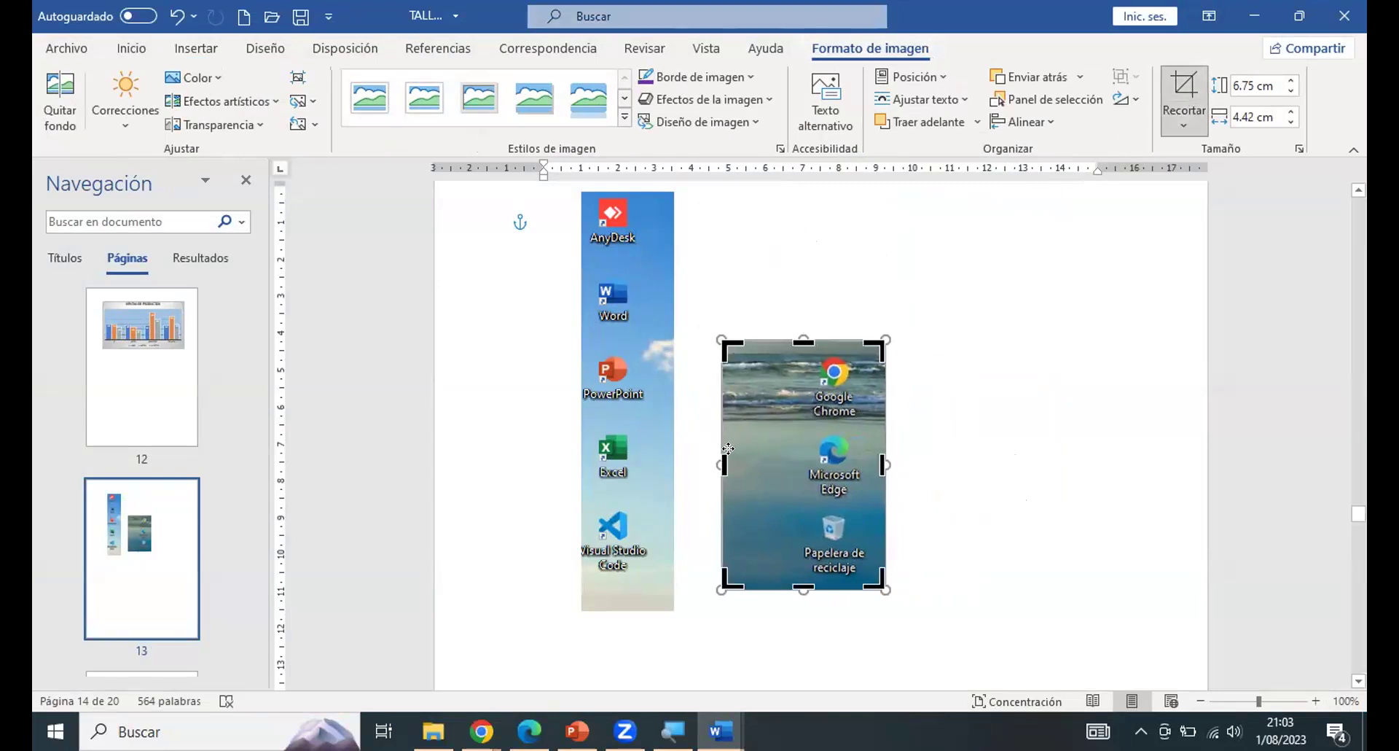
{"action": "left_click_drag", "start_coordinate": [724, 465], "coordinate": [784, 463]}
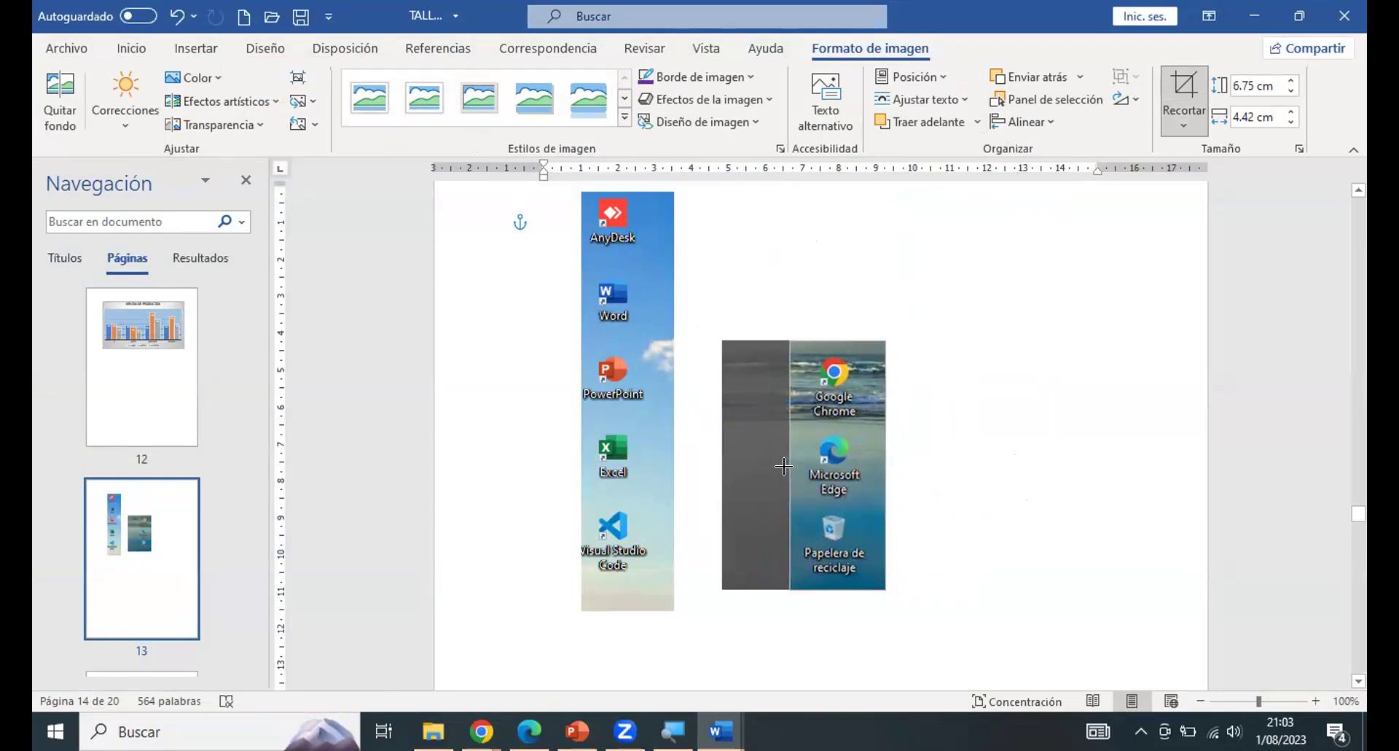
{"action": "left_click", "coordinate": [964, 443]}
{"action": "left_click", "coordinate": [776, 398]}
{"action": "left_click_drag", "start_coordinate": [777, 398], "coordinate": [706, 452]}
{"action": "left_click", "coordinate": [915, 428]}
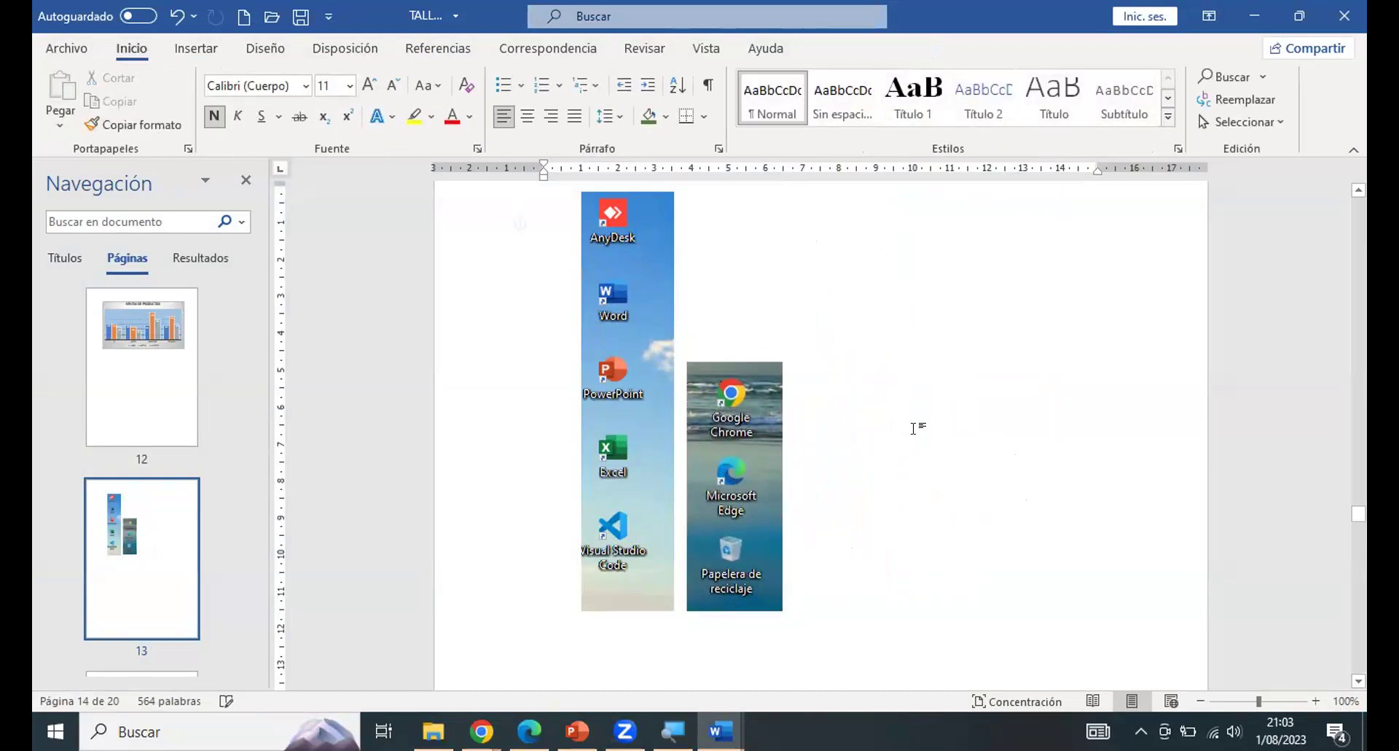
Open the Wikipedia add-in with the cursor on blank page 14 and trust it.
{"action": "scroll", "coordinate": [146, 469], "scroll_direction": "down", "scroll_amount": 3}
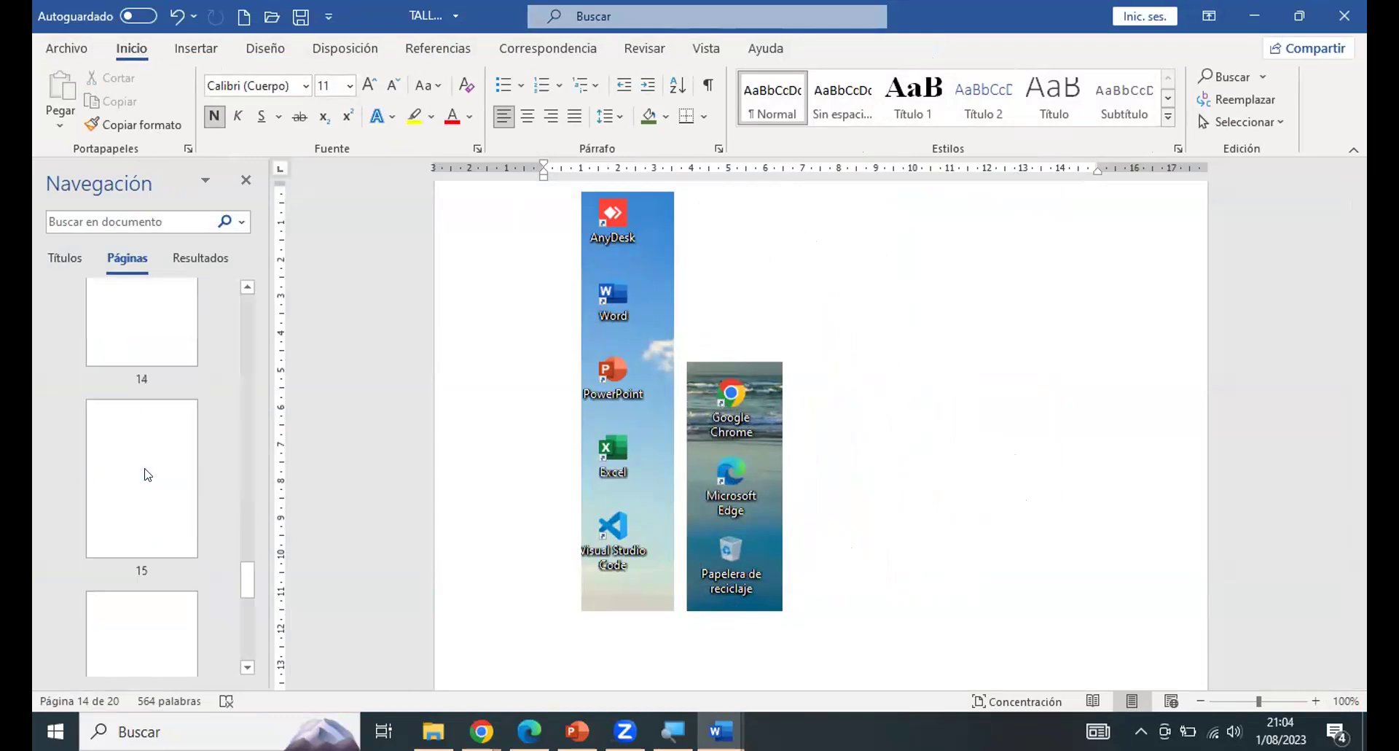
{"action": "left_click", "coordinate": [146, 516]}
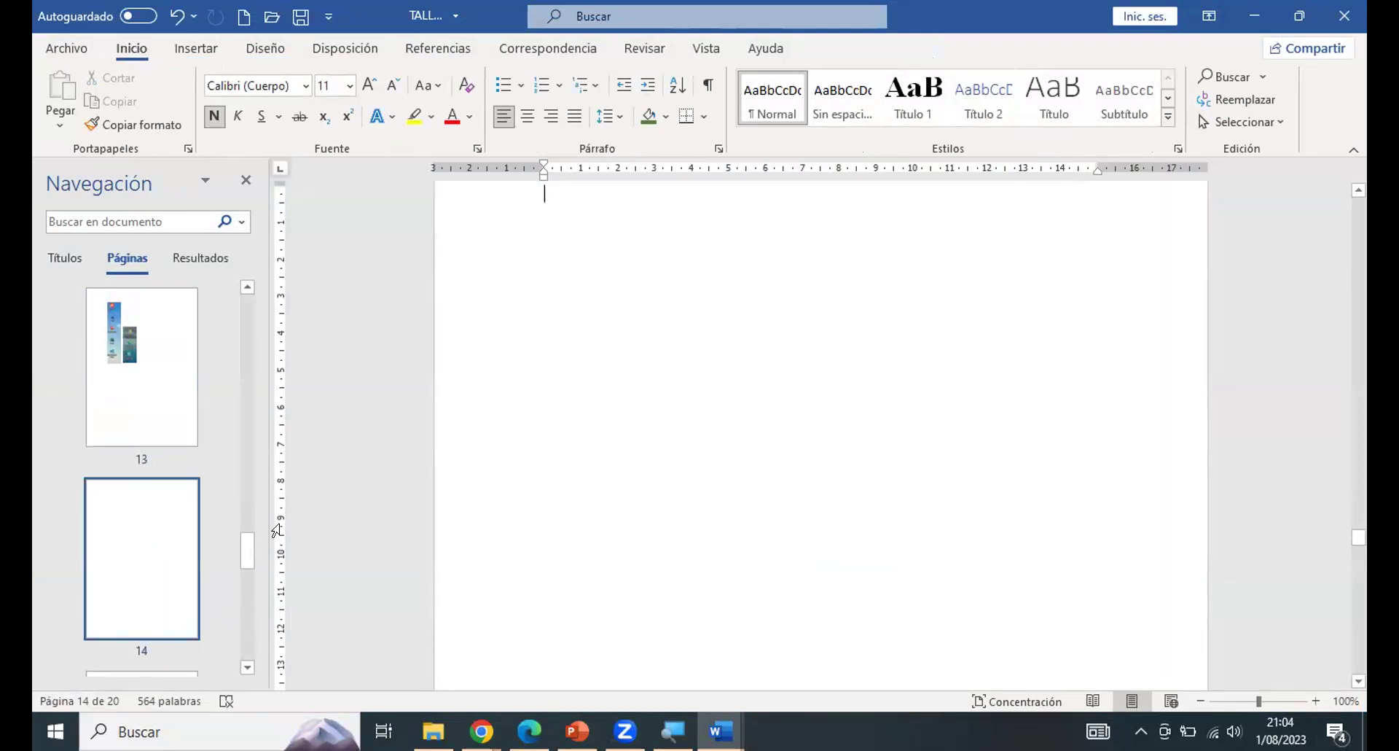
{"action": "left_click", "coordinate": [177, 47]}
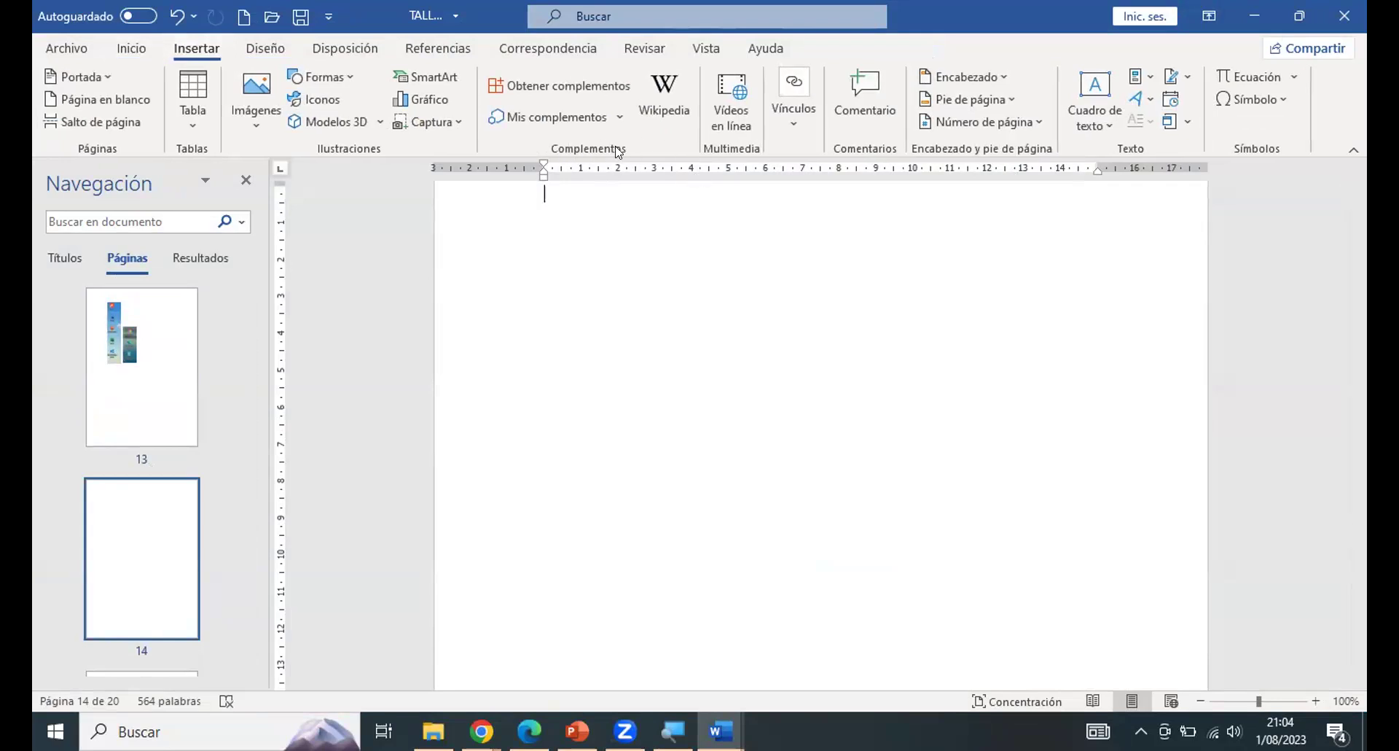
{"action": "left_click", "coordinate": [665, 107]}
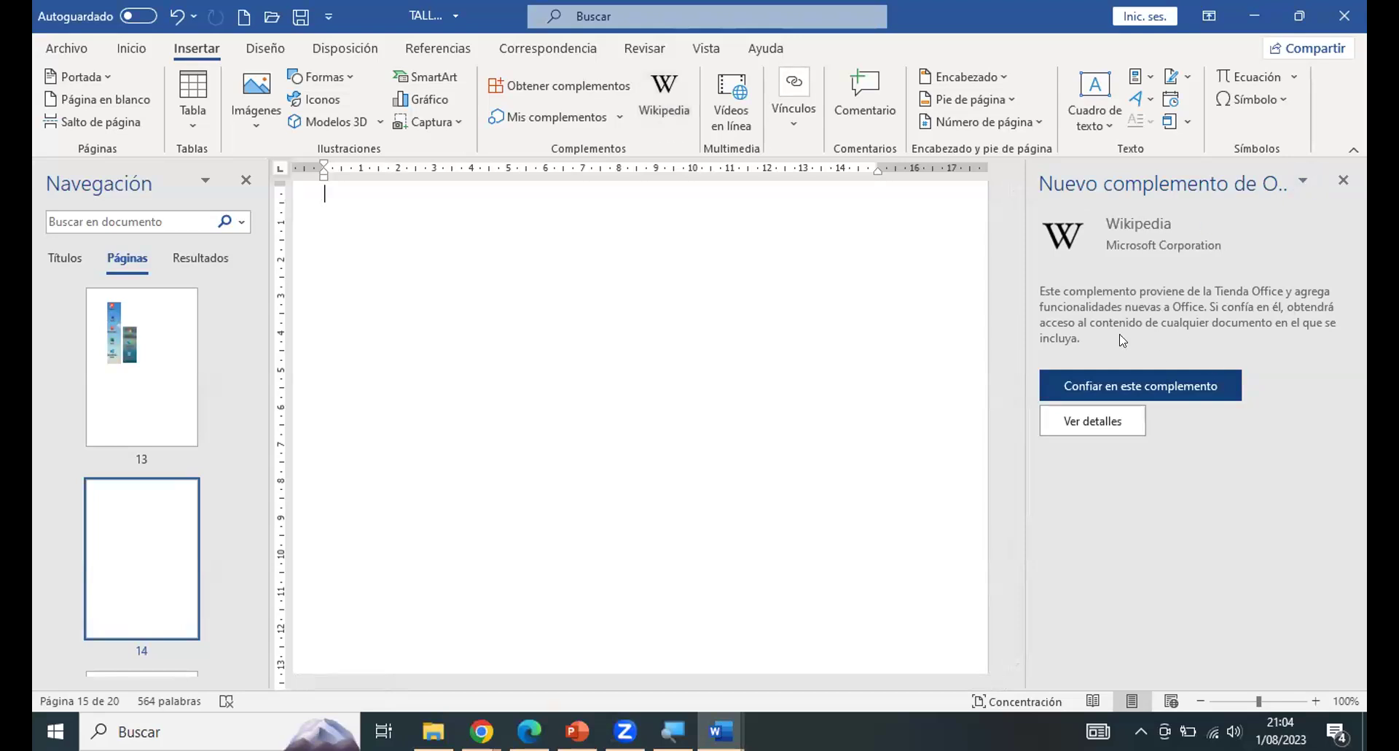
{"action": "left_click", "coordinate": [1135, 388]}
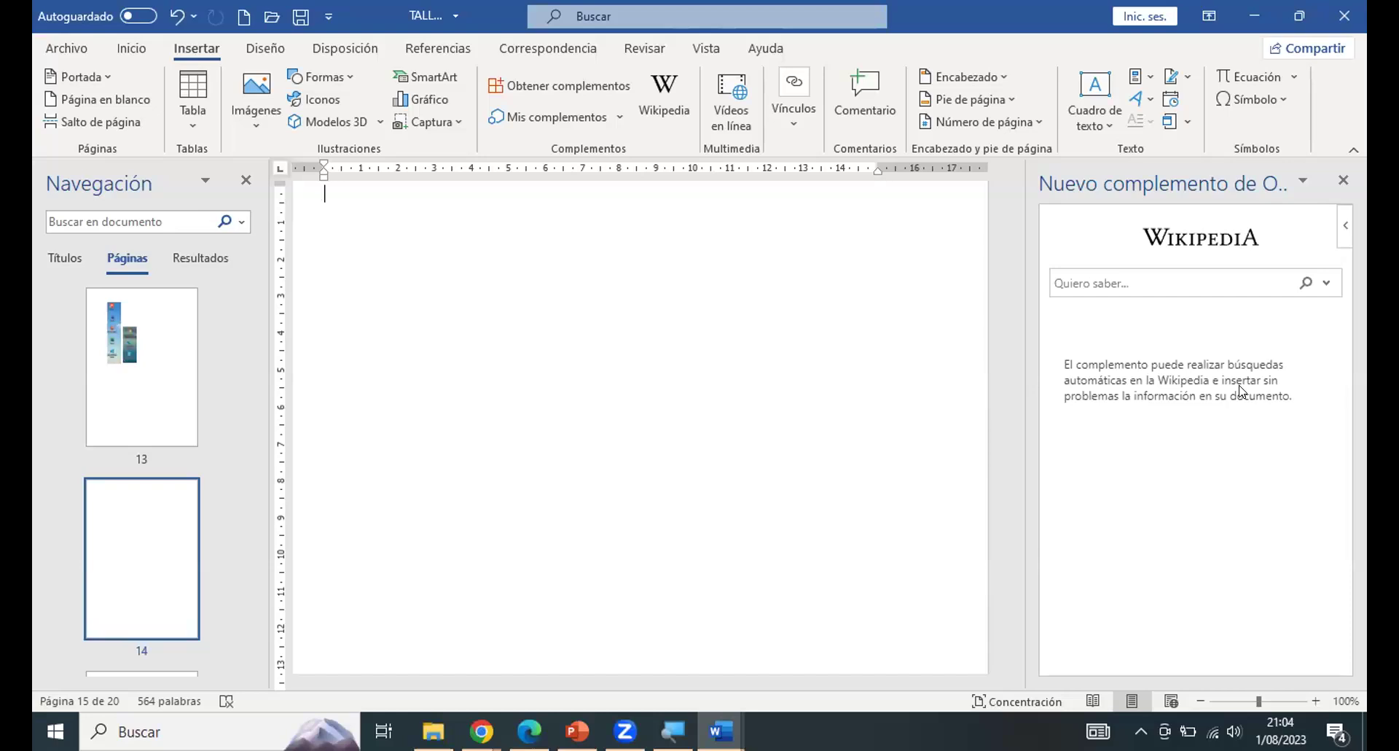
Search Wikipedia for DEPORTE and open the article "Videojuego de deportes" from the suggestions.
{"action": "left_click", "coordinate": [1155, 282]}
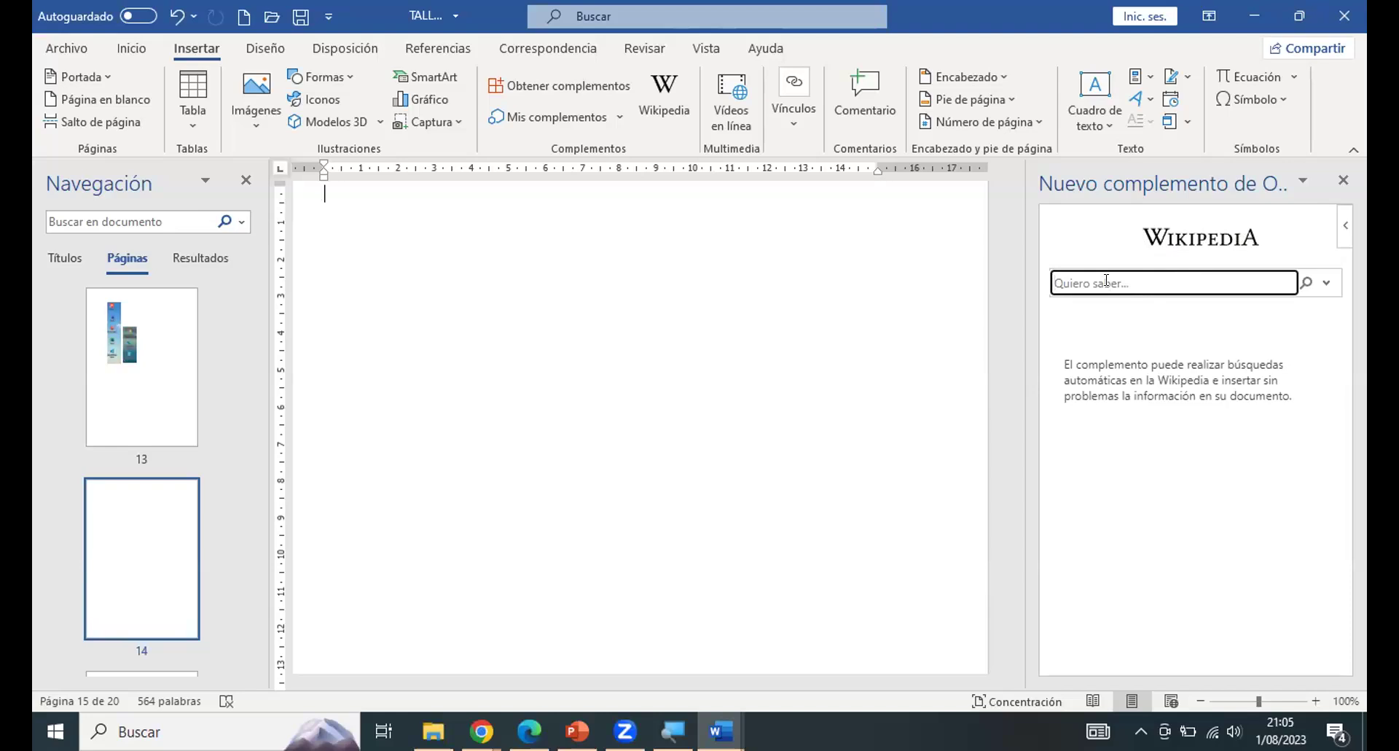
{"action": "type", "text": "DEPORTE"}
{"action": "left_click", "coordinate": [1298, 290]}
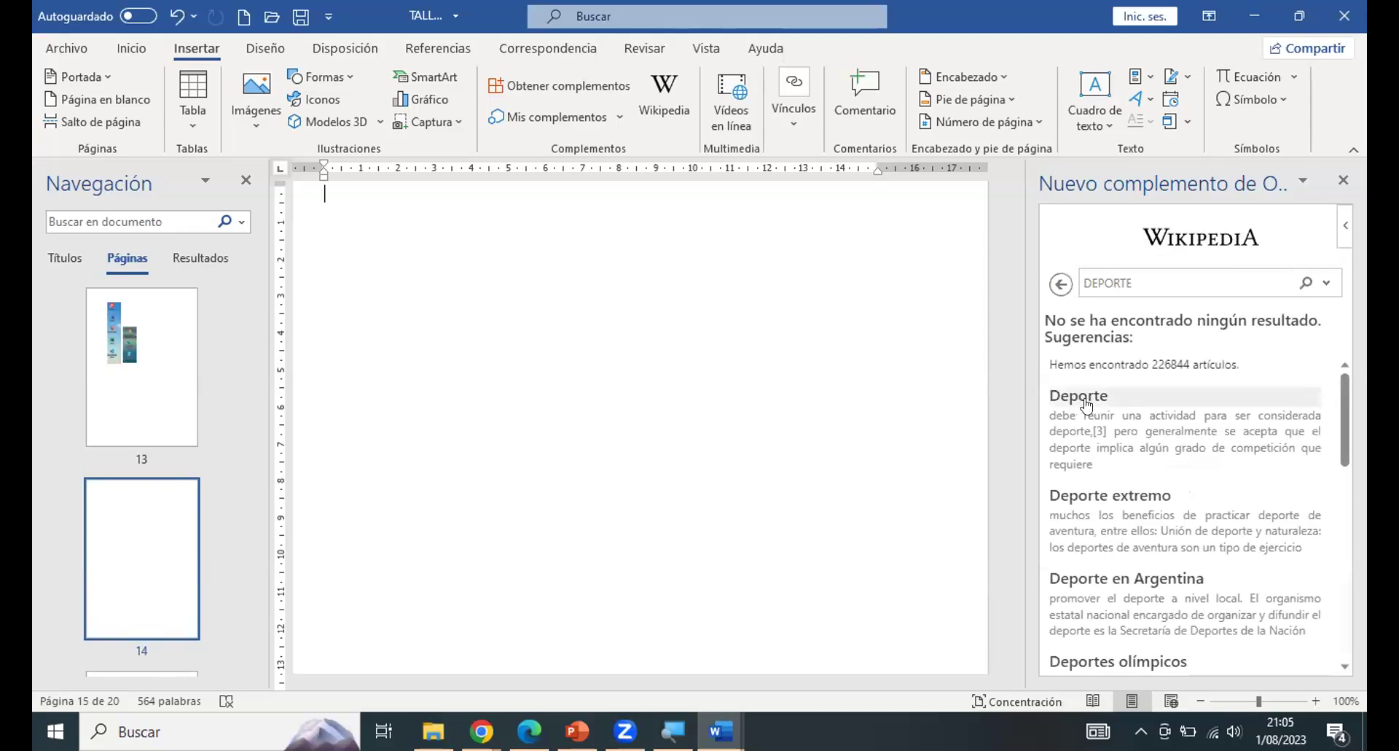
{"action": "mouse_move", "coordinate": [1346, 386]}
{"action": "left_mouse_down"}
{"action": "mouse_move", "coordinate": [1343, 401]}
{"action": "mouse_move", "coordinate": [1349, 388]}
{"action": "left_mouse_up"}
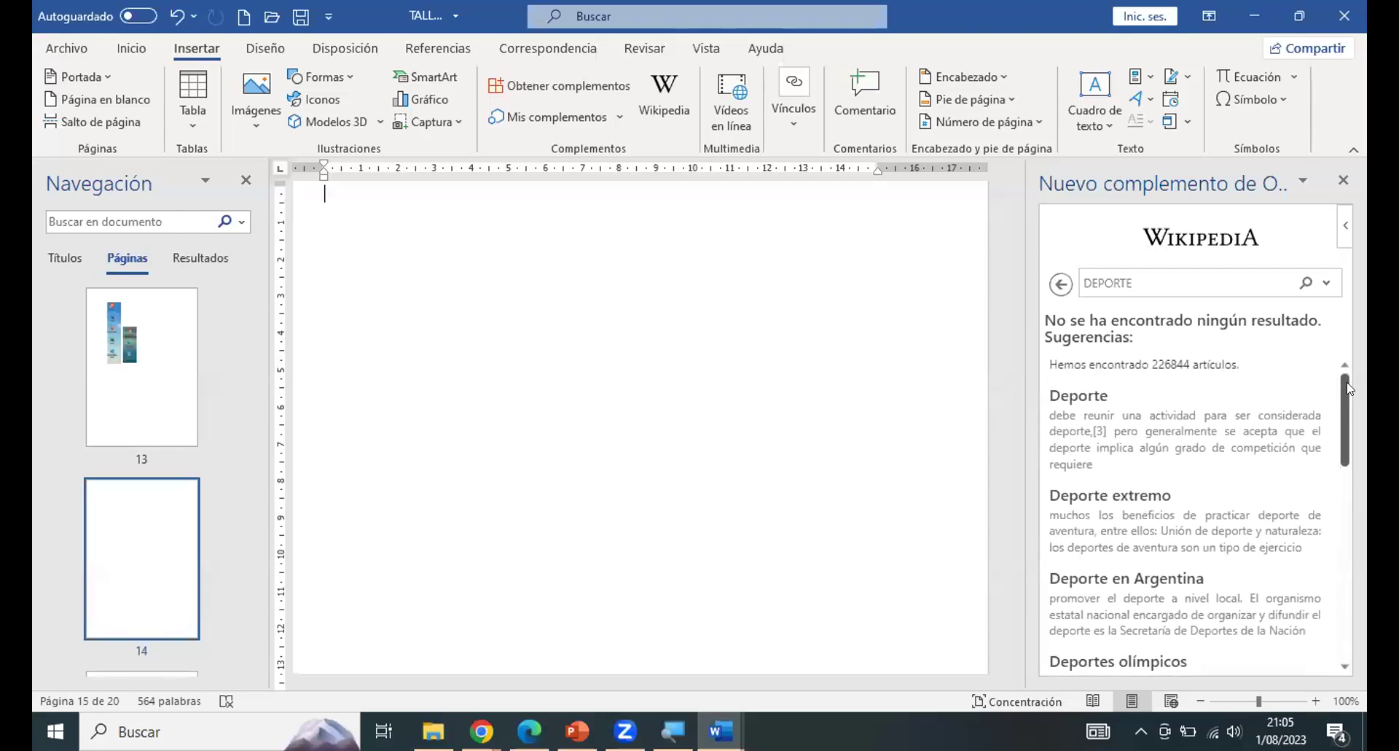
{"action": "scroll", "coordinate": [1109, 405], "scroll_direction": "down", "scroll_amount": 1}
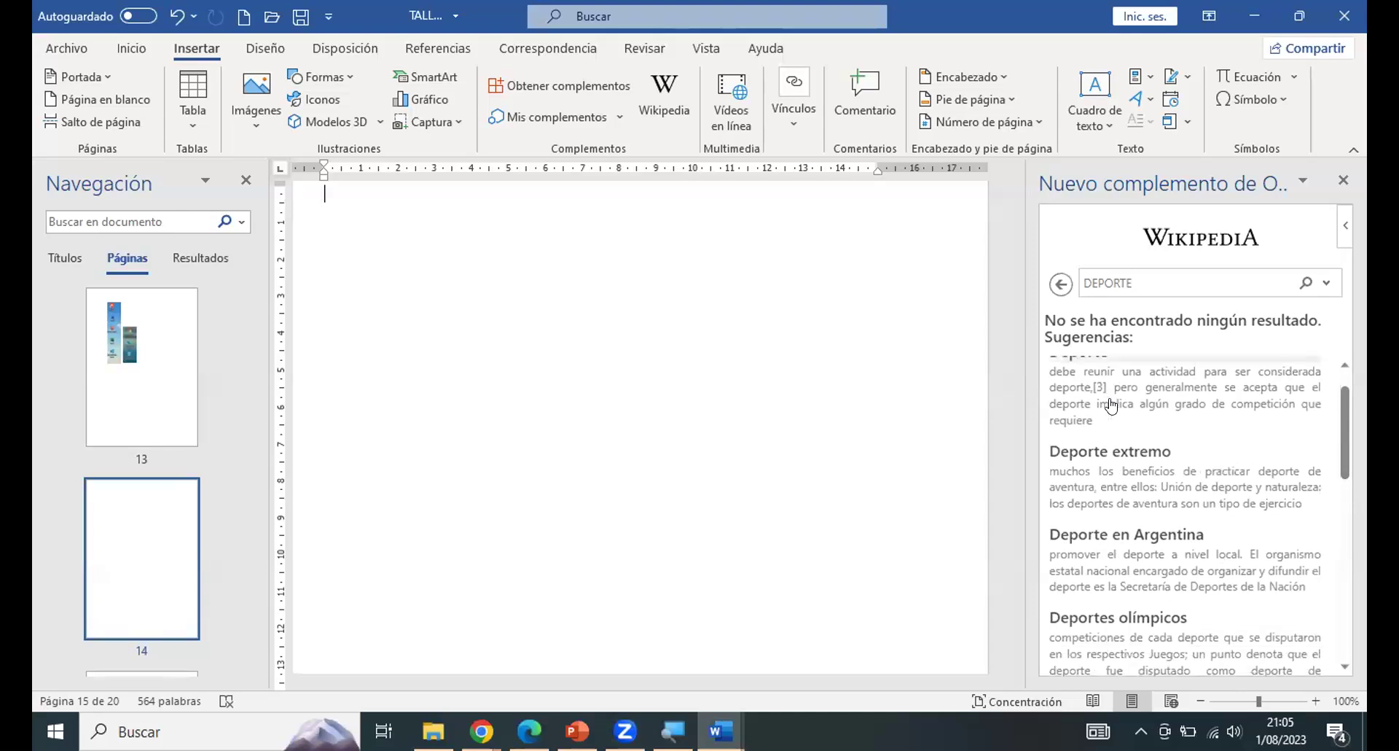
{"action": "left_click_drag", "start_coordinate": [1347, 418], "coordinate": [1349, 512]}
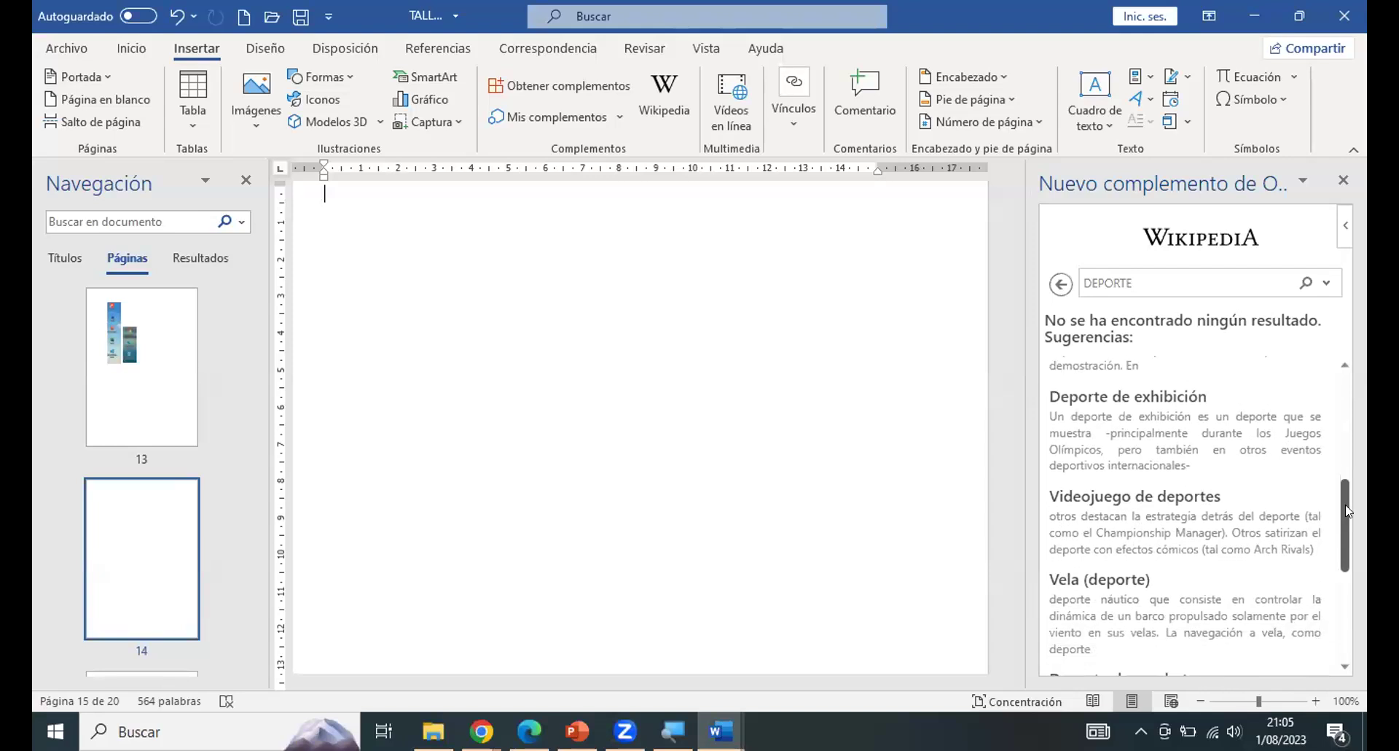
{"action": "left_click", "coordinate": [1150, 507]}
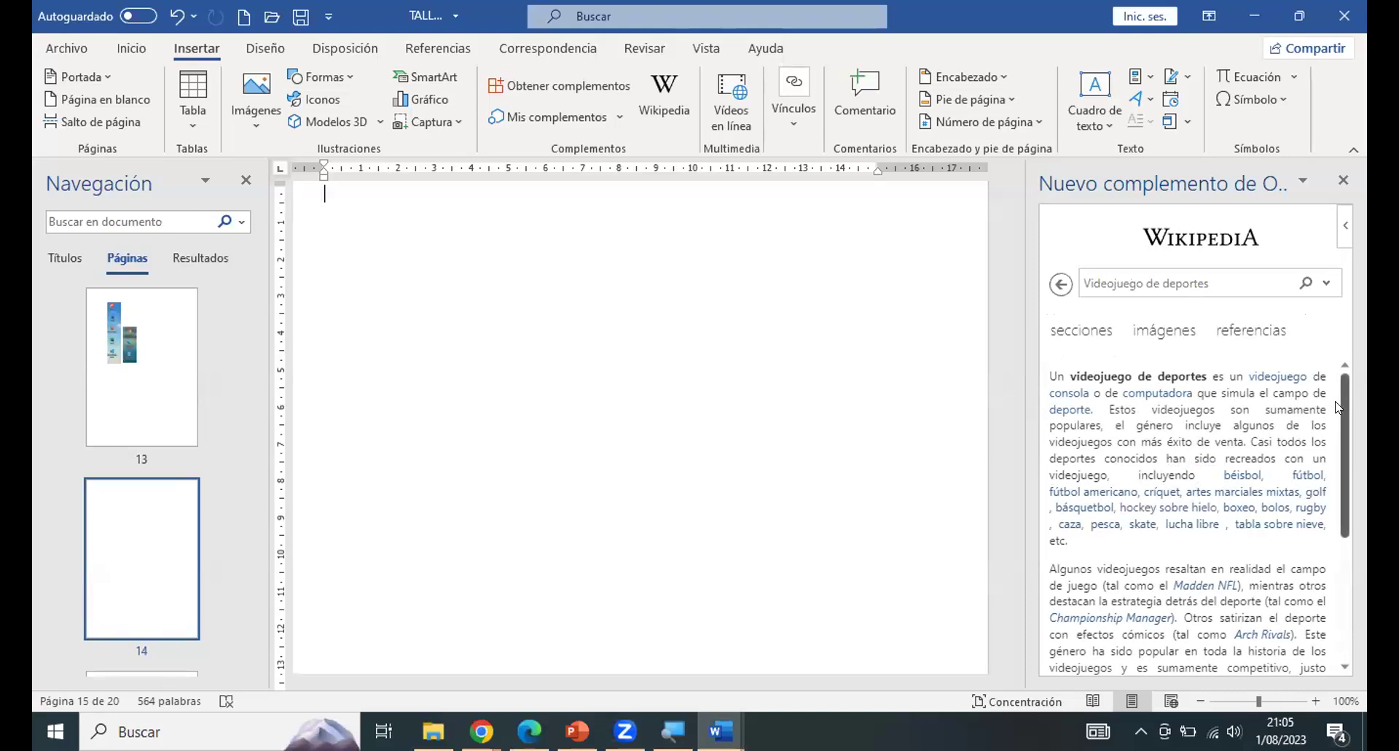
Copy the first two paragraphs of the "Videojuego de deportes" article and display the clipboard contents.
{"action": "left_click_drag", "start_coordinate": [1343, 405], "coordinate": [1337, 366]}
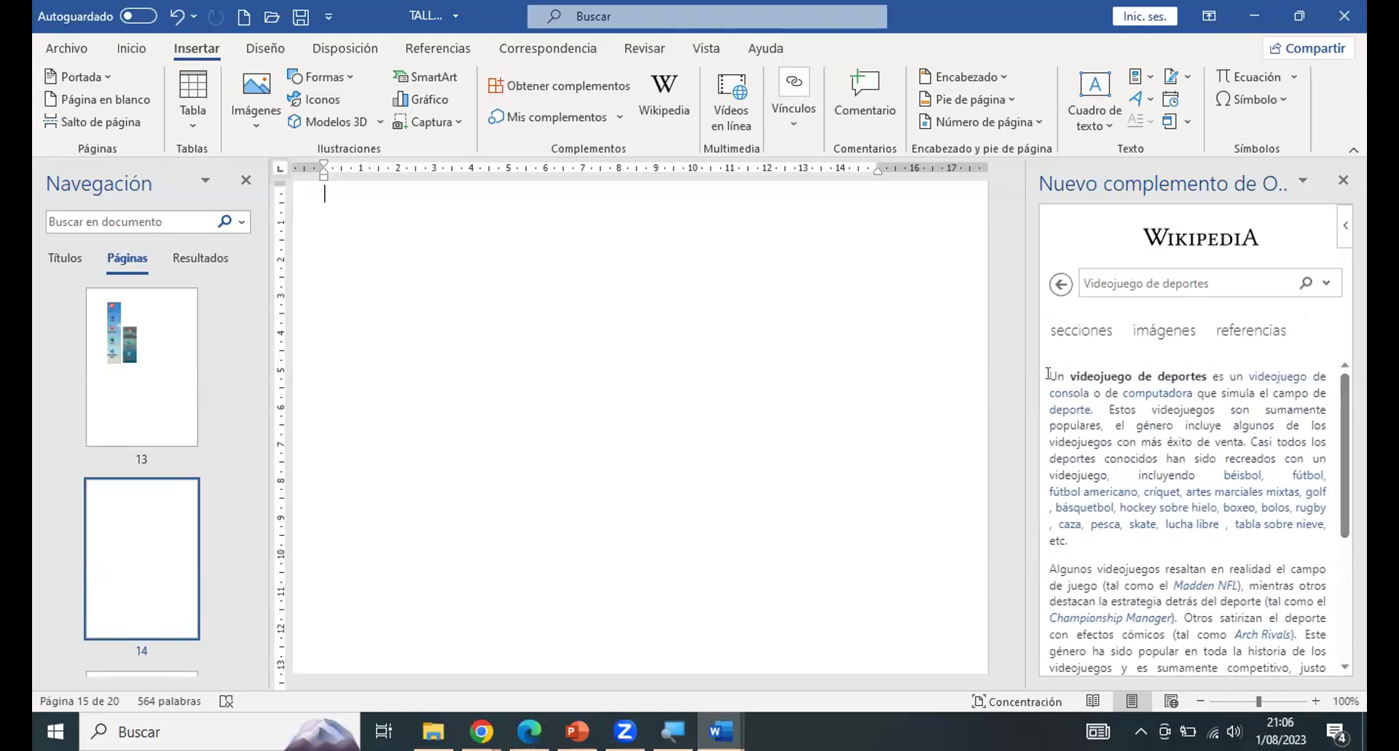
{"action": "left_click_drag", "start_coordinate": [1048, 374], "coordinate": [1169, 516]}
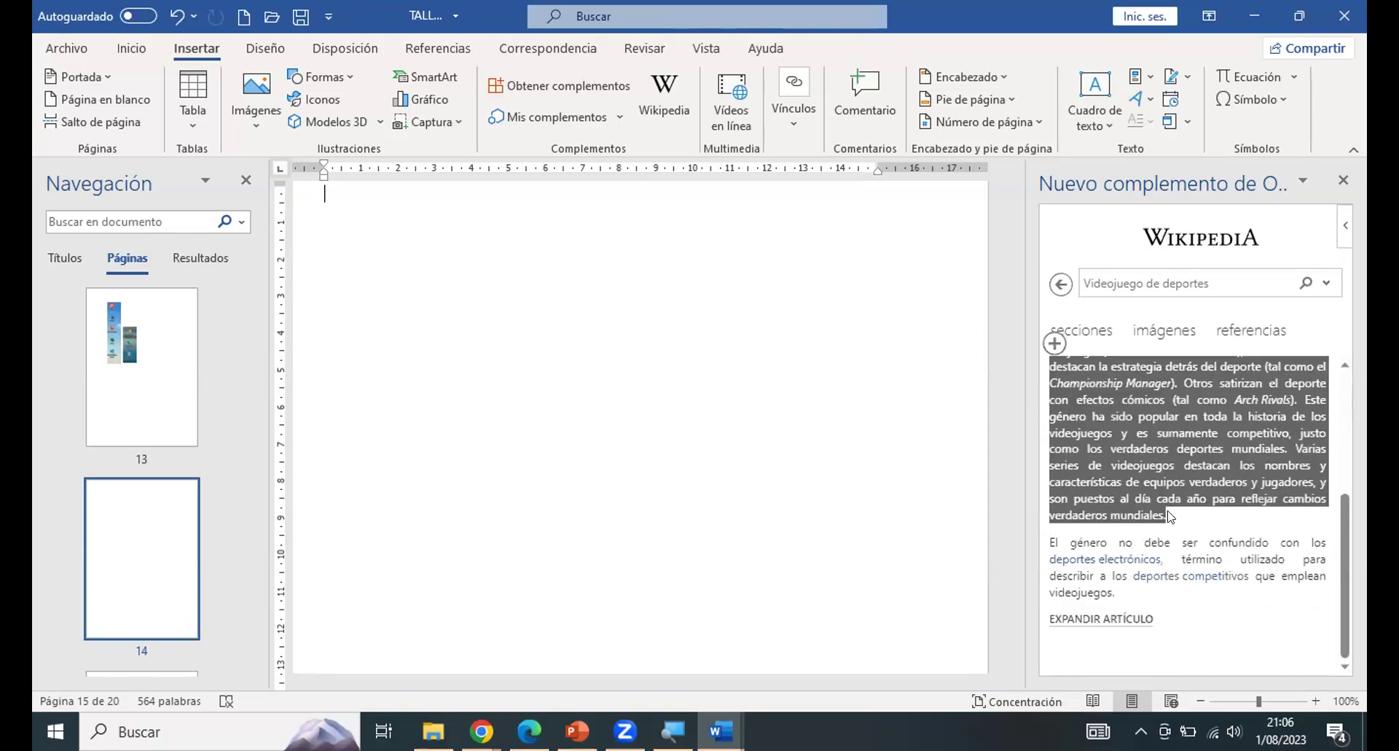
{"action": "scroll", "coordinate": [1171, 503], "scroll_direction": "up", "scroll_amount": 3}
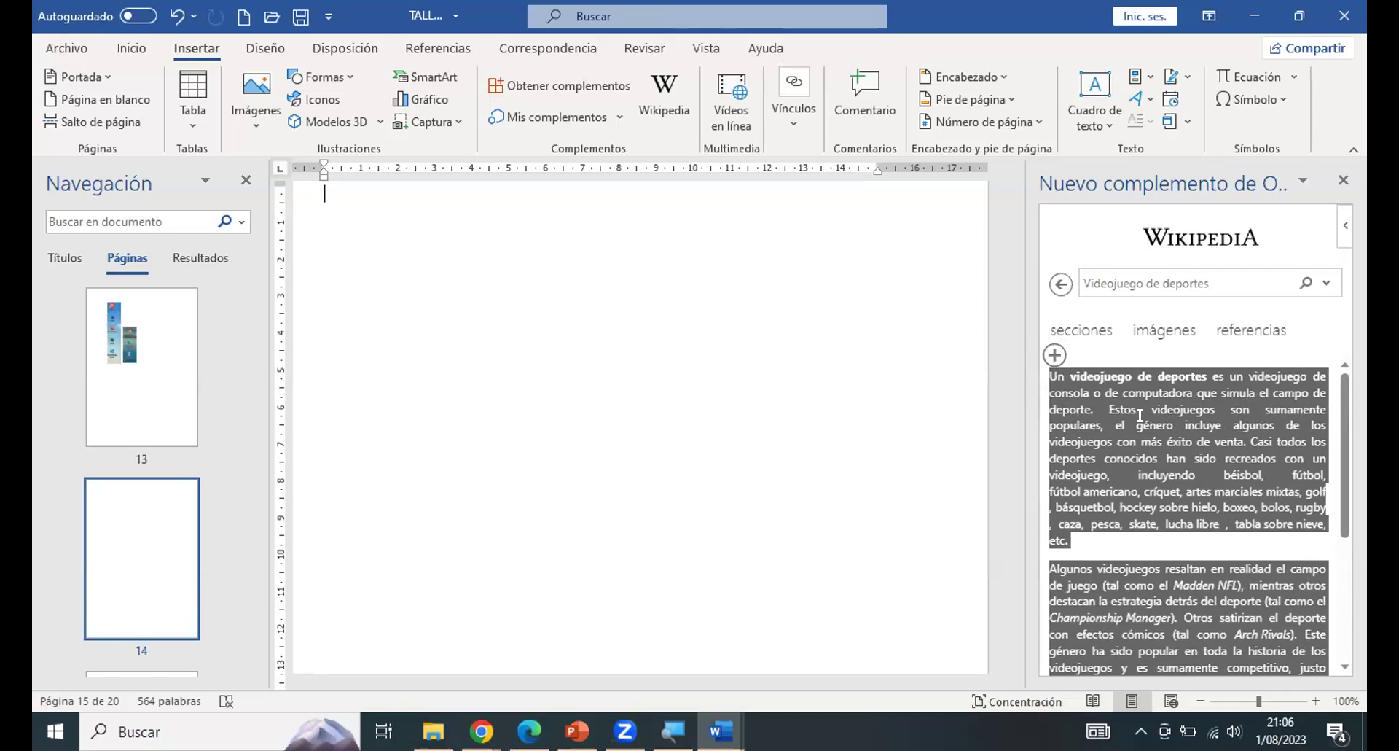
{"action": "right_click", "coordinate": [1140, 416]}
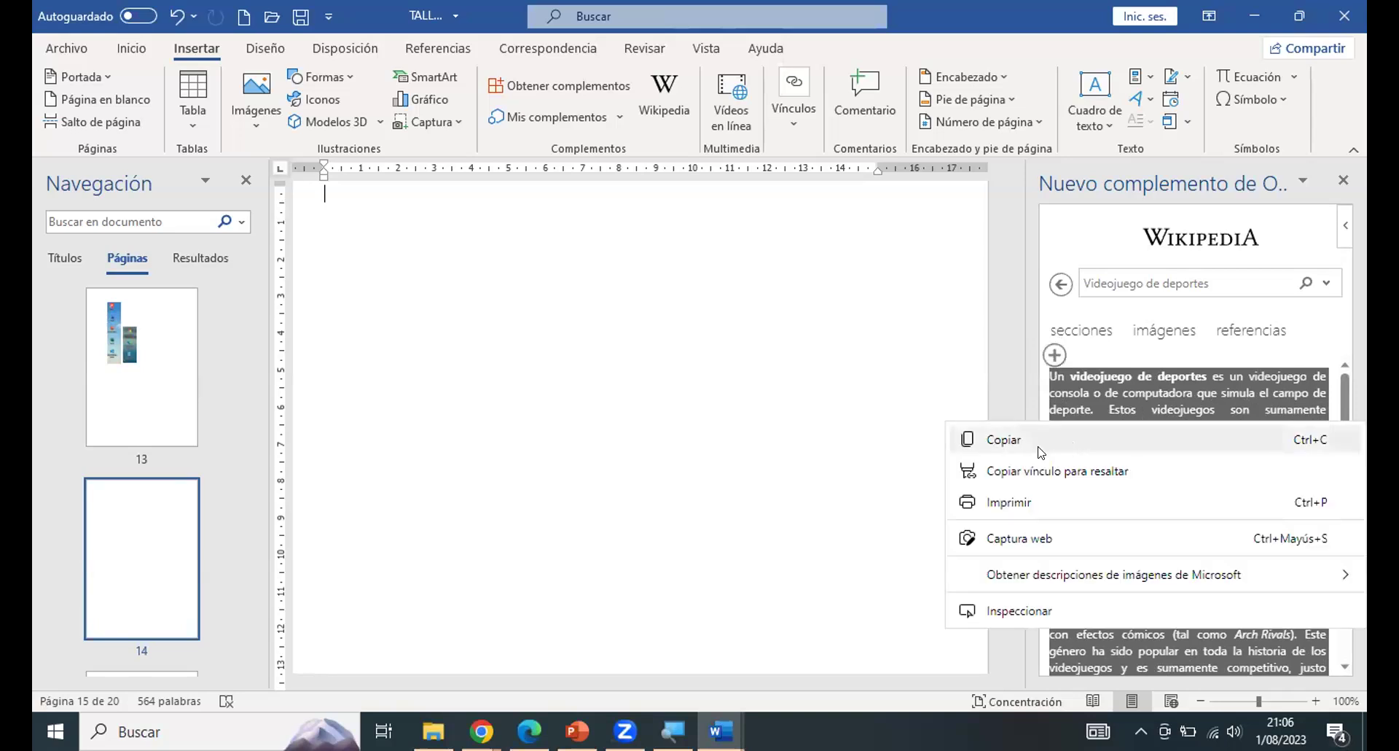
{"action": "left_click", "coordinate": [1015, 441]}
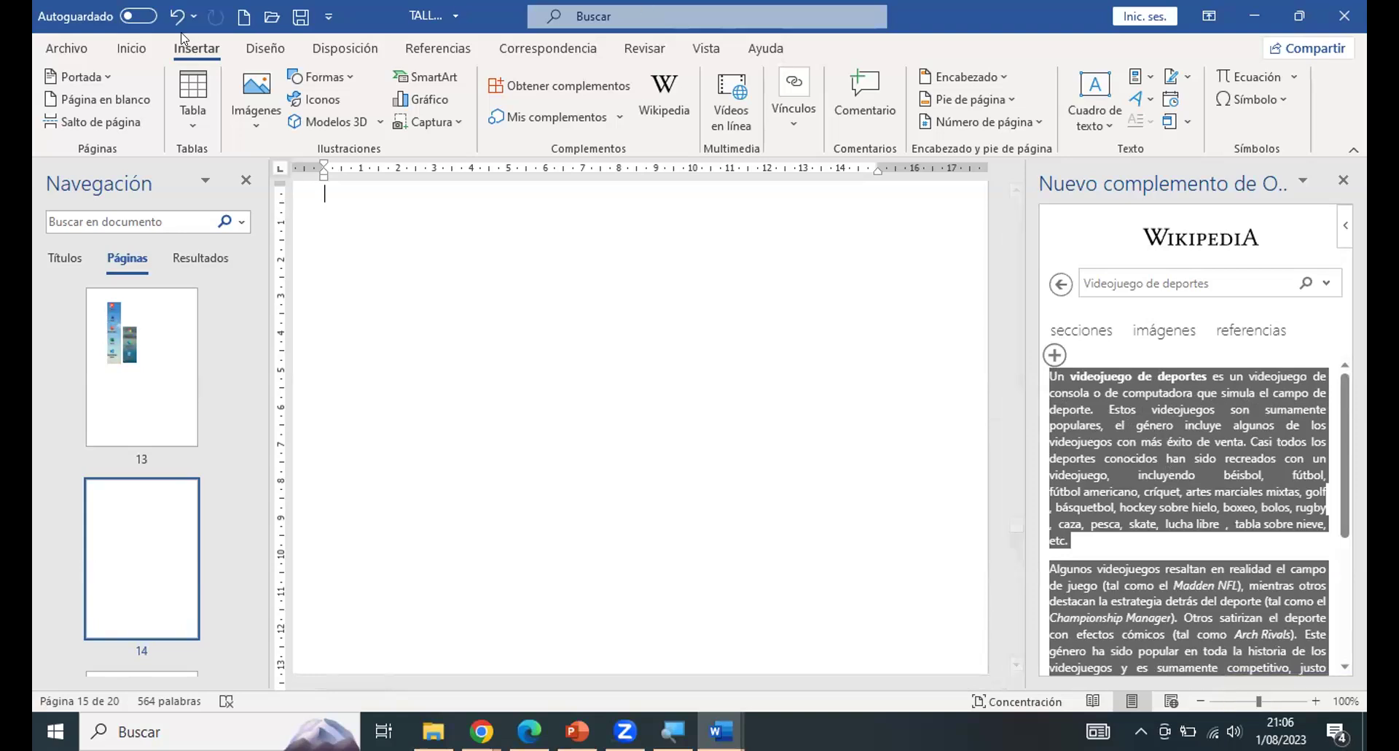
{"action": "left_click", "coordinate": [133, 49]}
{"action": "left_click", "coordinate": [188, 149]}
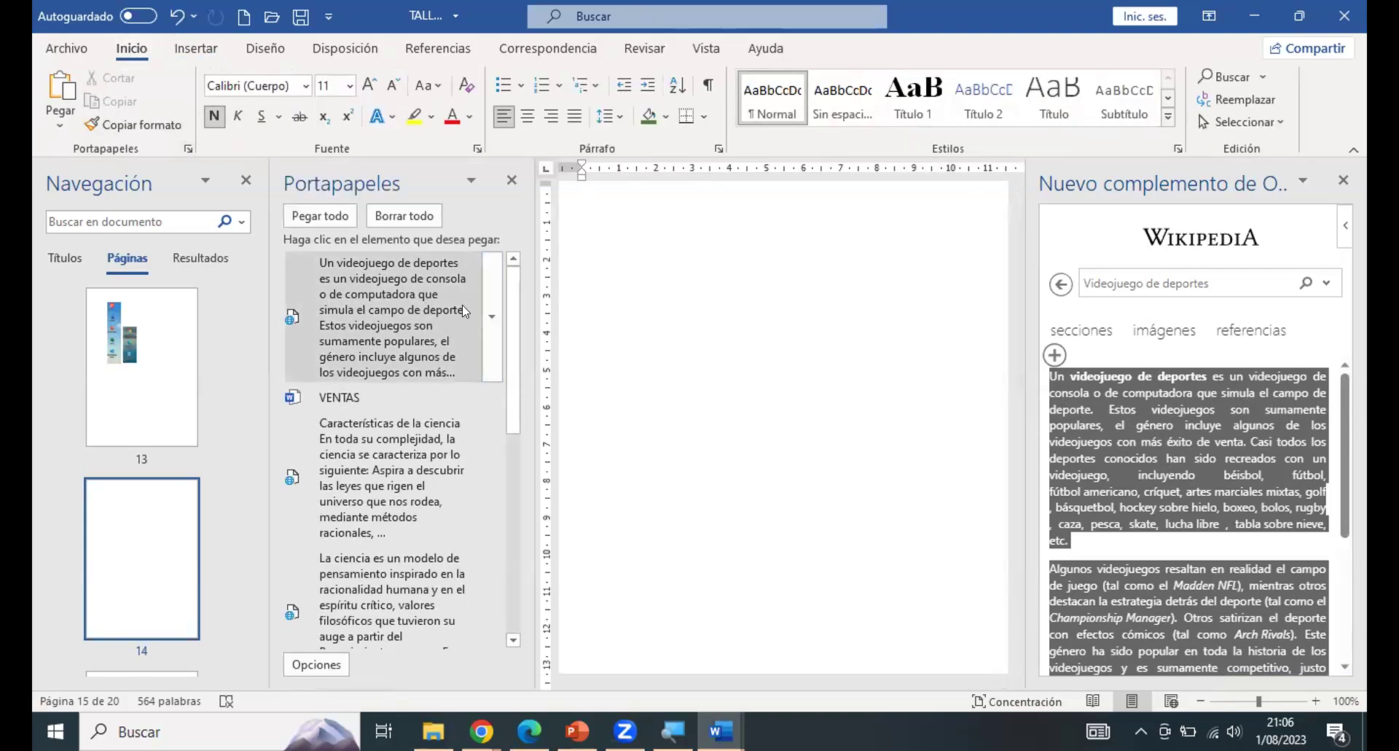
Copy the yellow Pong arcade cabinet picture from the article's images to the clipboard.
{"action": "left_click", "coordinate": [1166, 333]}
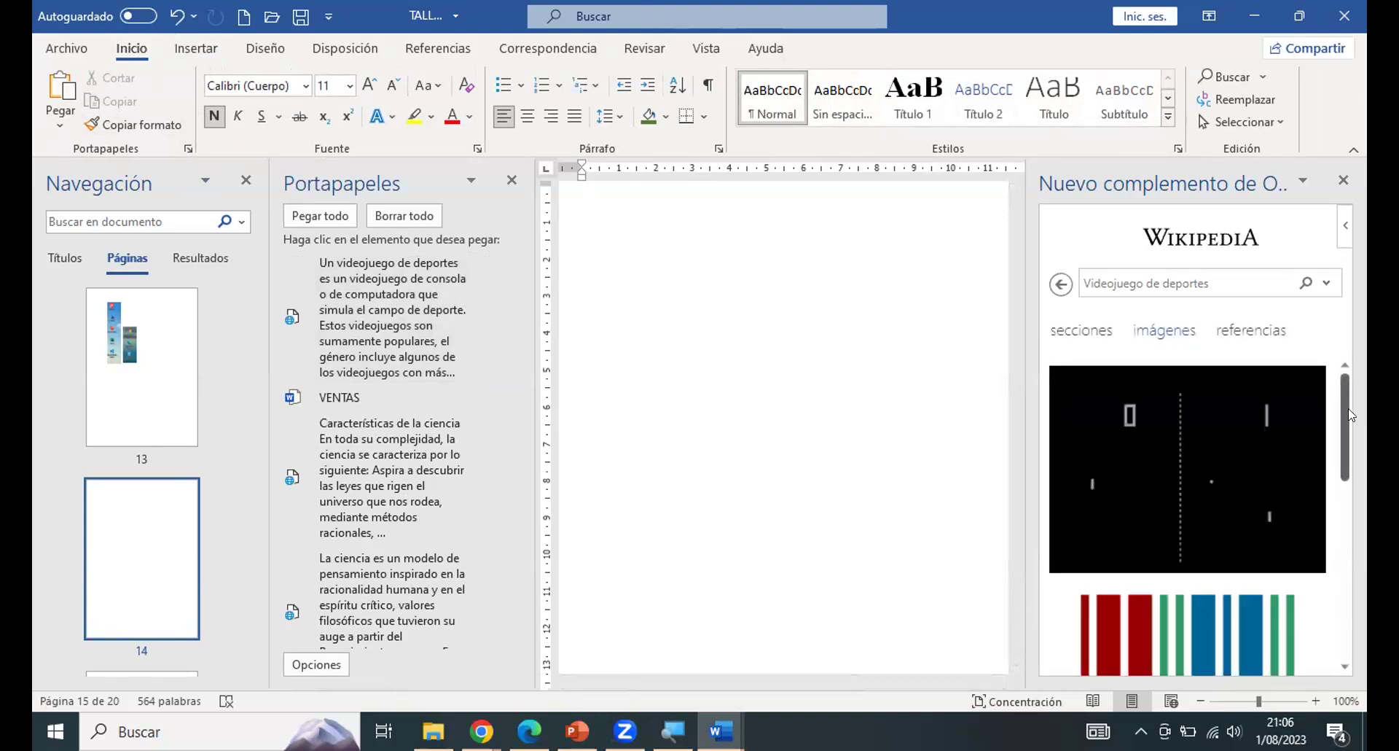
{"action": "scroll", "coordinate": [1349, 436], "scroll_direction": "down", "scroll_amount": 2}
{"action": "left_click_drag", "start_coordinate": [1349, 436], "coordinate": [1350, 576]}
{"action": "scroll", "coordinate": [1204, 463], "scroll_direction": "up", "scroll_amount": 2}
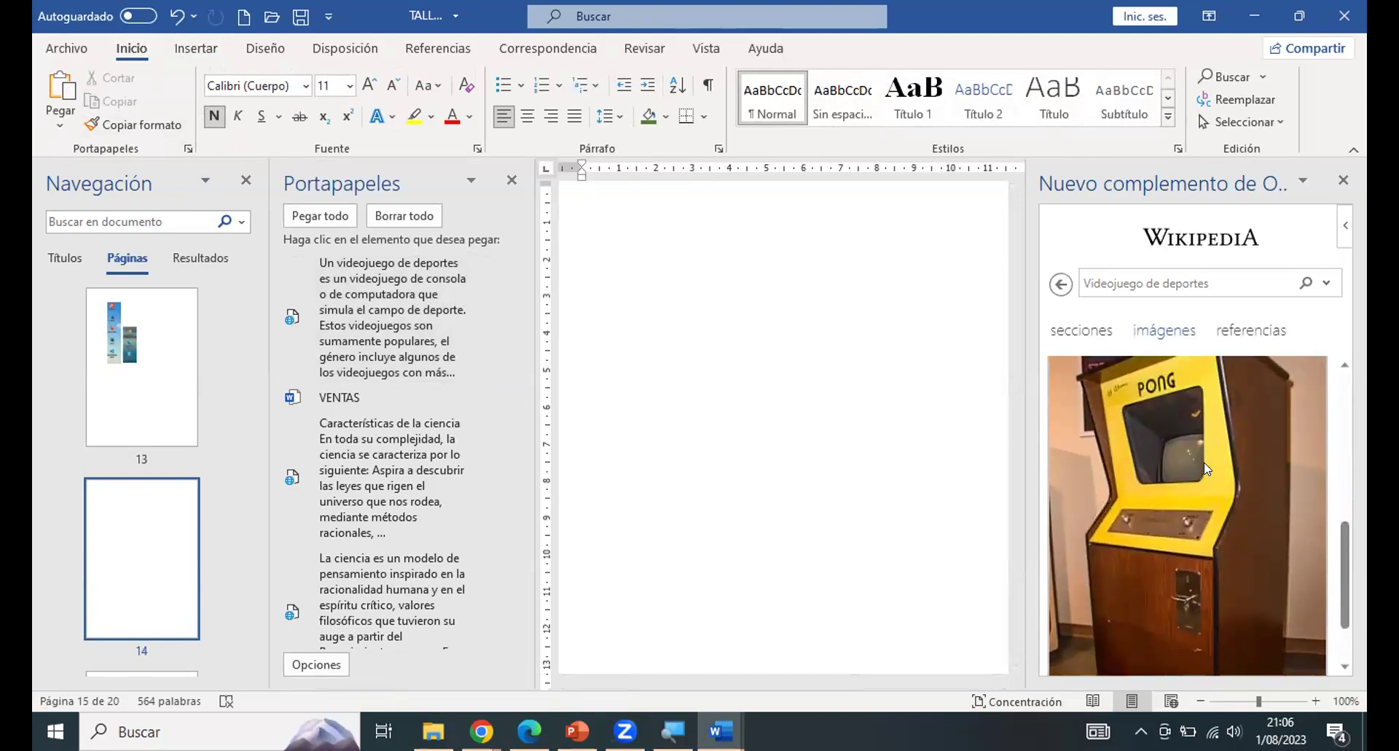
{"action": "right_click", "coordinate": [1175, 430]}
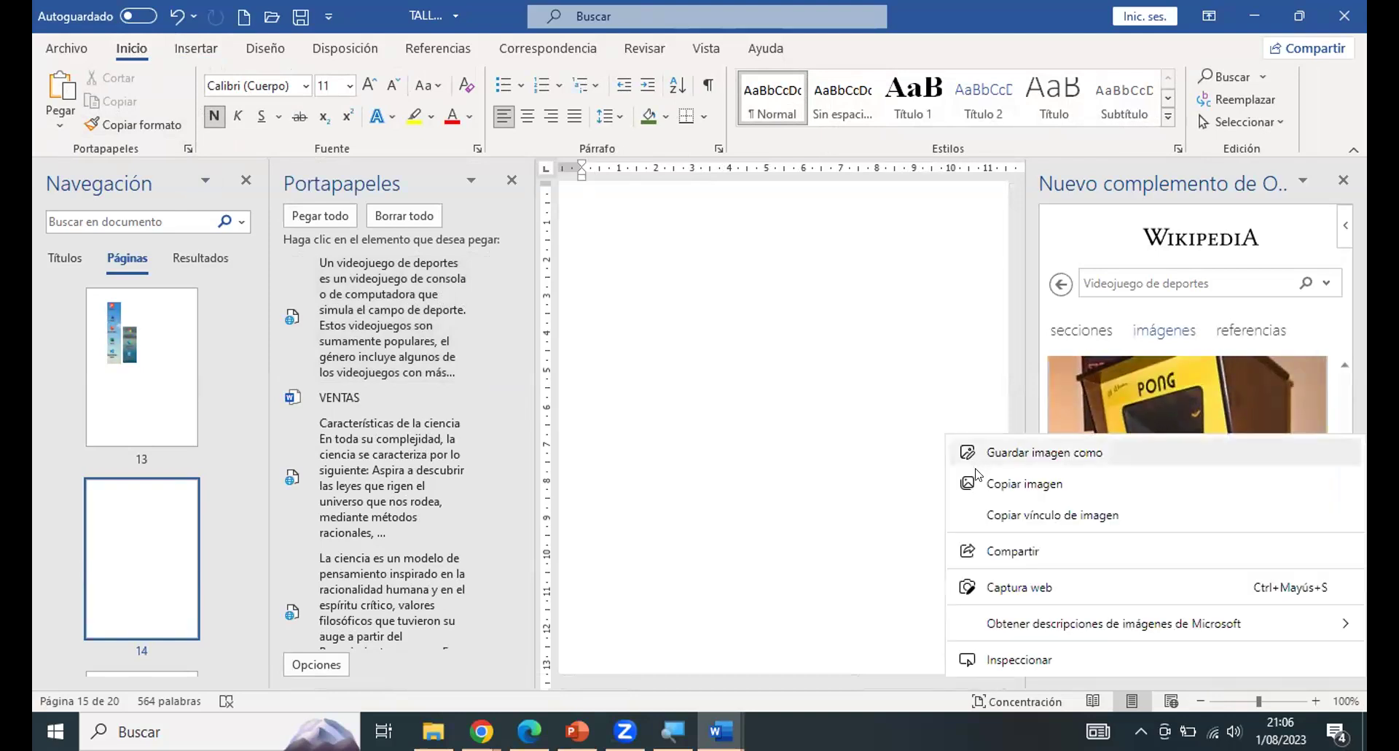
{"action": "left_click", "coordinate": [1019, 483]}
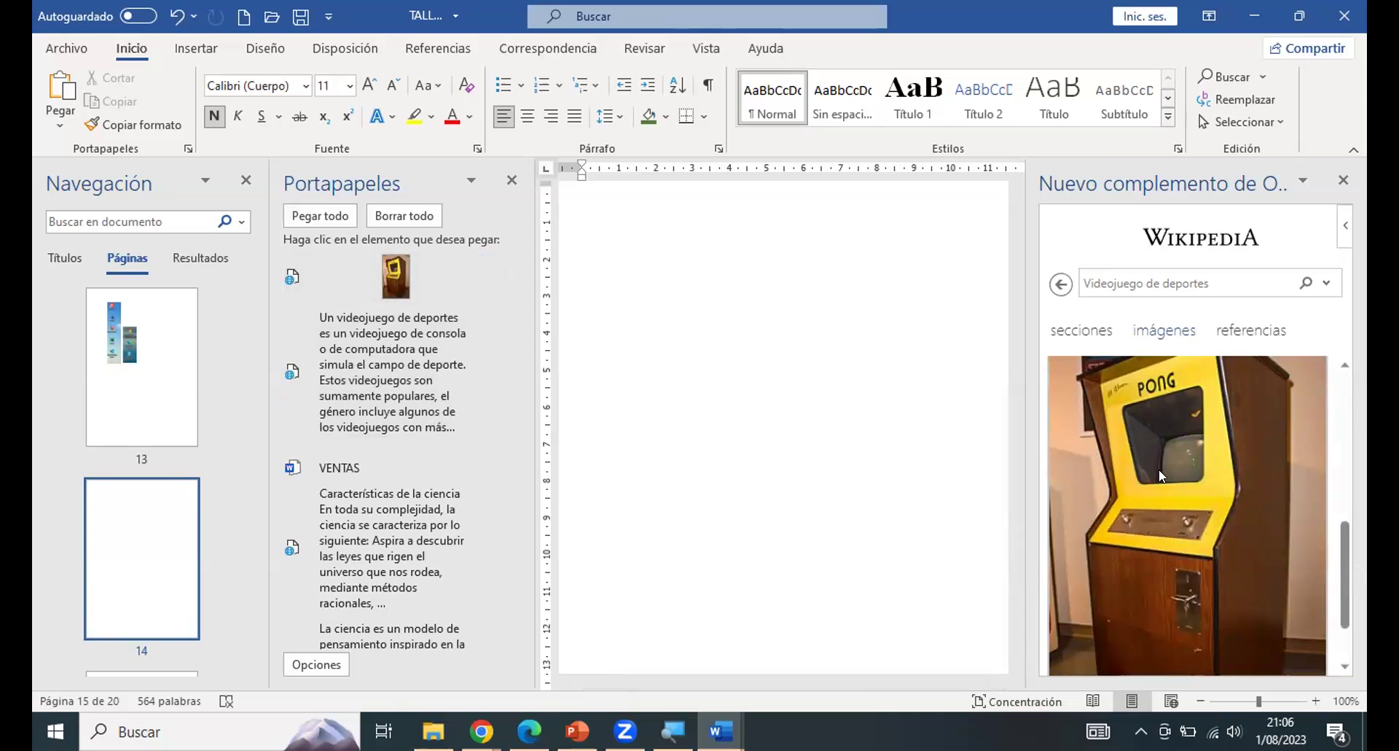
Insert the Pong cabinet picture with its source line through the Wikipedia add-in, and close the add-in.
{"action": "scroll", "coordinate": [1159, 469], "scroll_direction": "down", "scroll_amount": 1}
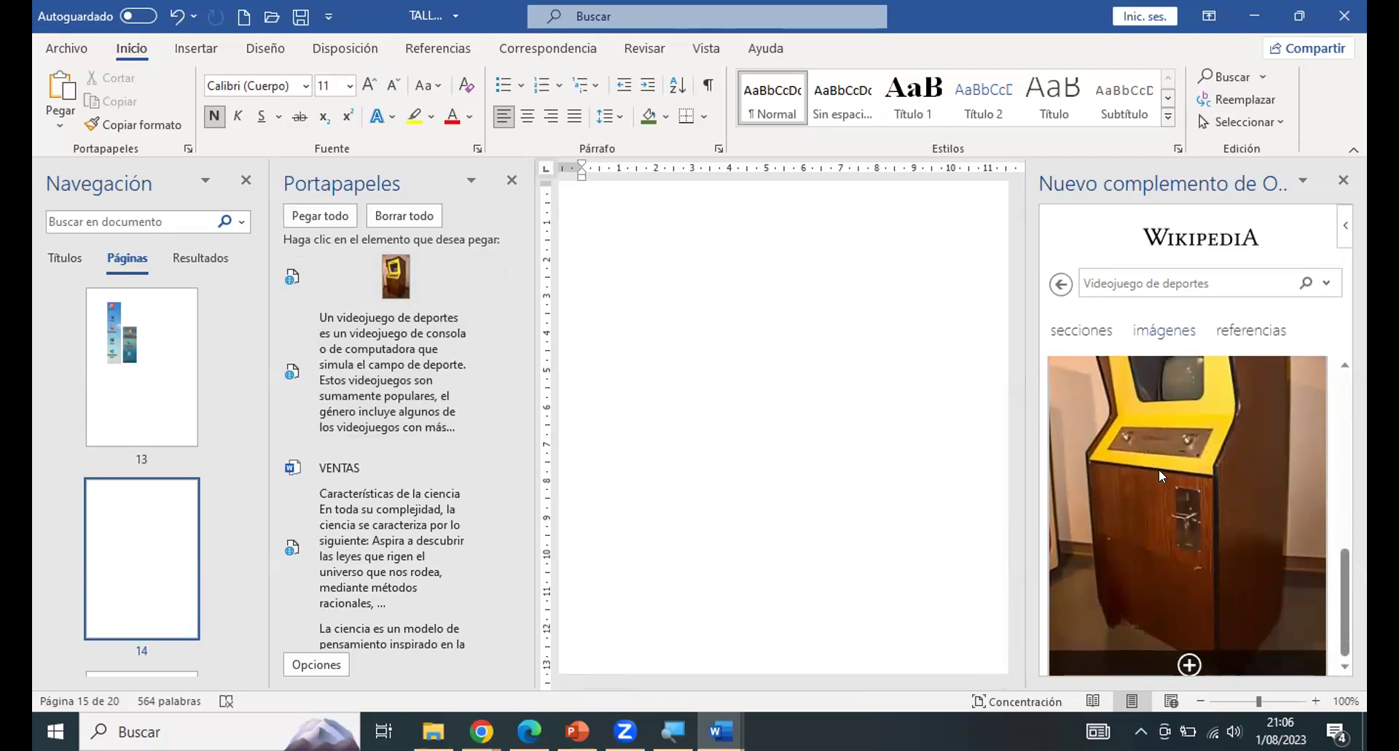
{"action": "left_click", "coordinate": [1189, 661]}
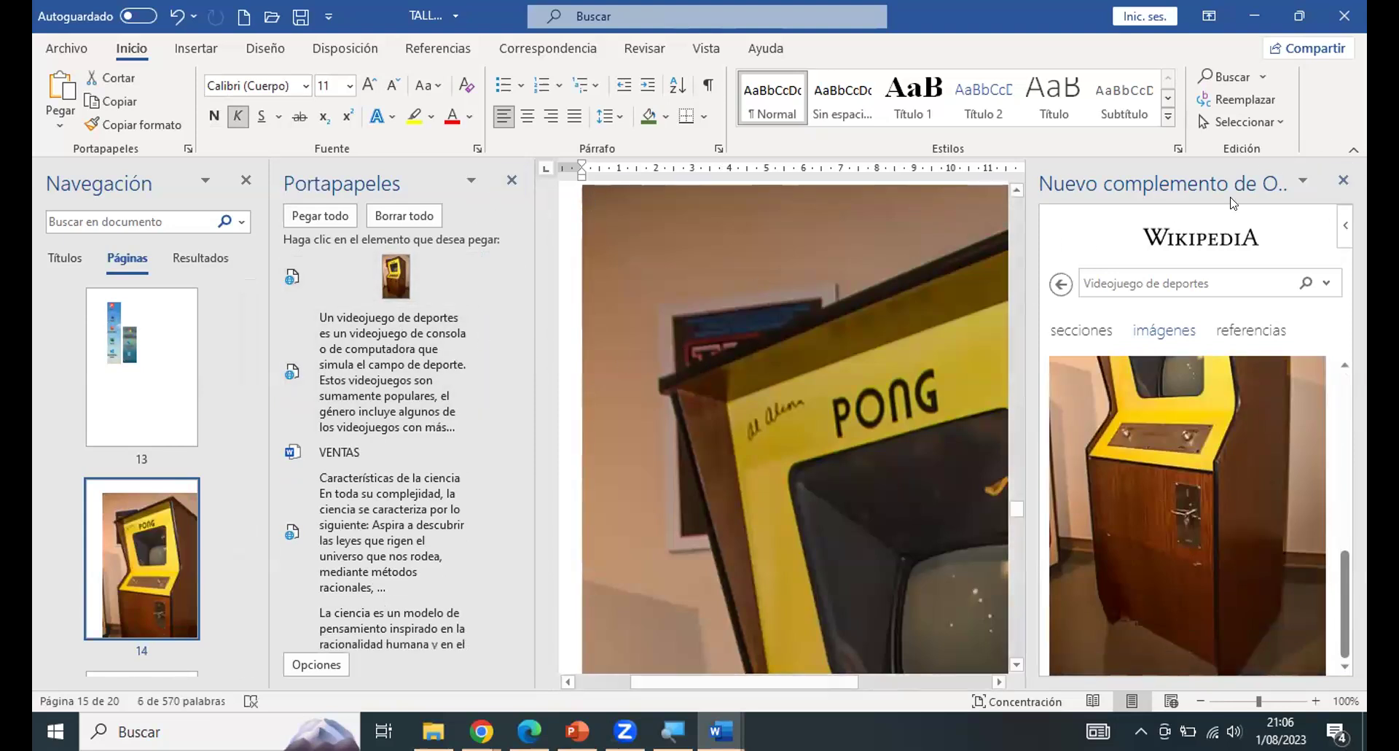
{"action": "left_click", "coordinate": [1343, 181]}
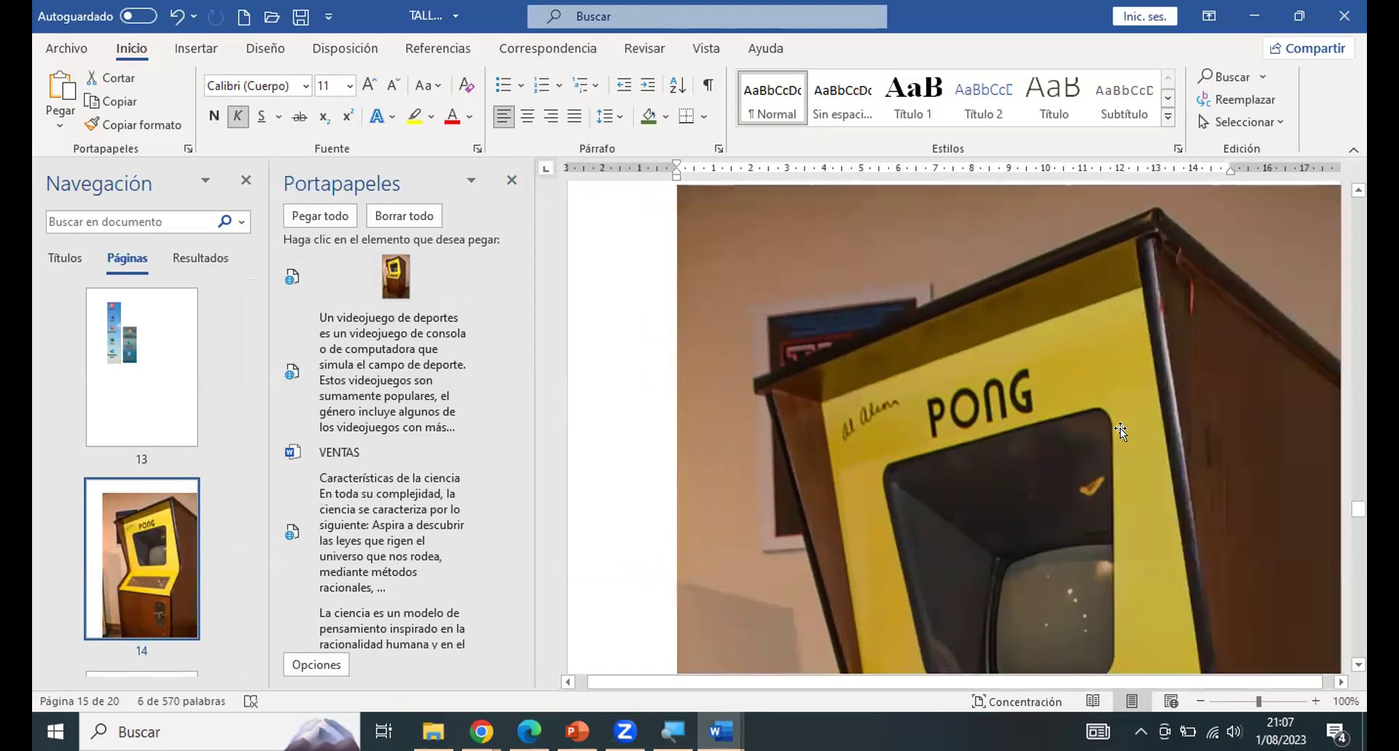
Shrink the inserted Pong cabinet picture proportionally to about 6 cm wide and 10 cm high.
{"action": "scroll", "coordinate": [1119, 431], "scroll_direction": "down", "scroll_amount": 5}
{"action": "scroll", "coordinate": [1121, 431], "scroll_direction": "up", "scroll_amount": 3}
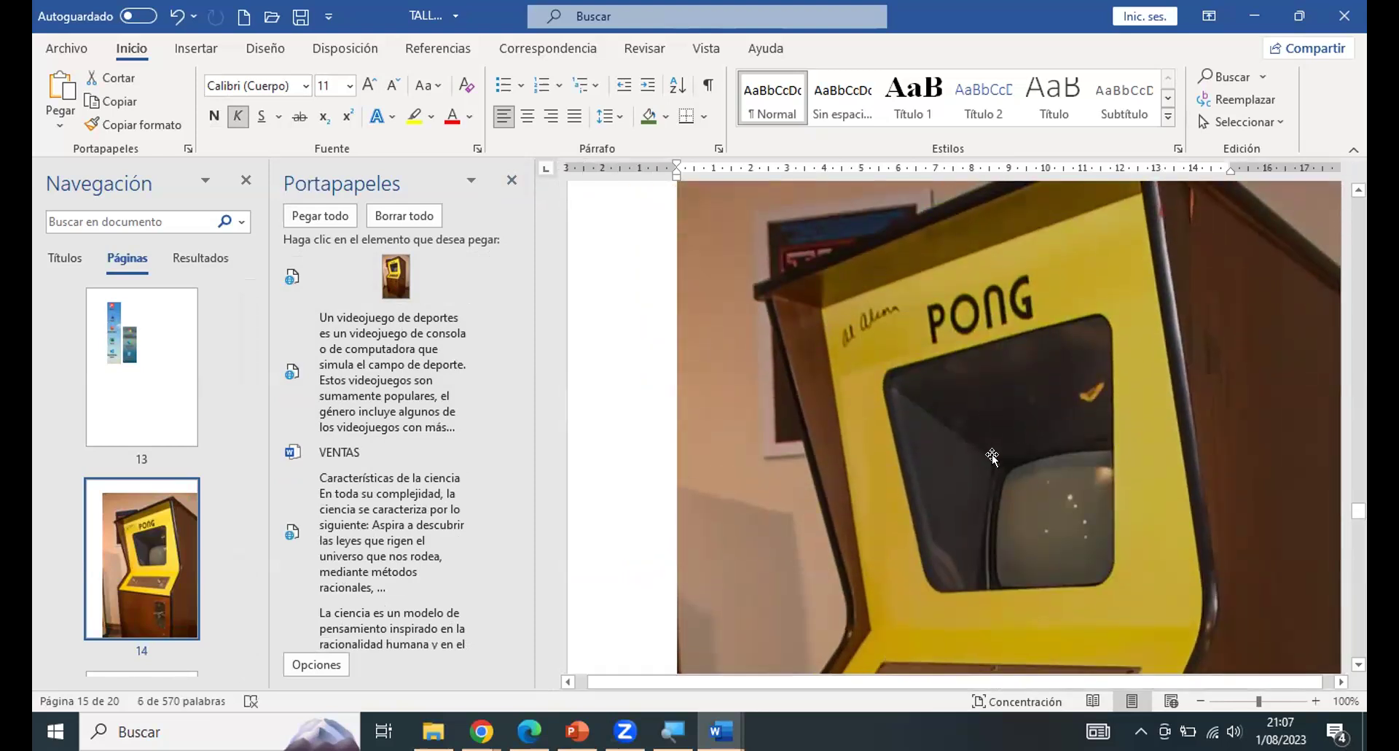
{"action": "scroll", "coordinate": [923, 415], "scroll_direction": "down", "scroll_amount": 7}
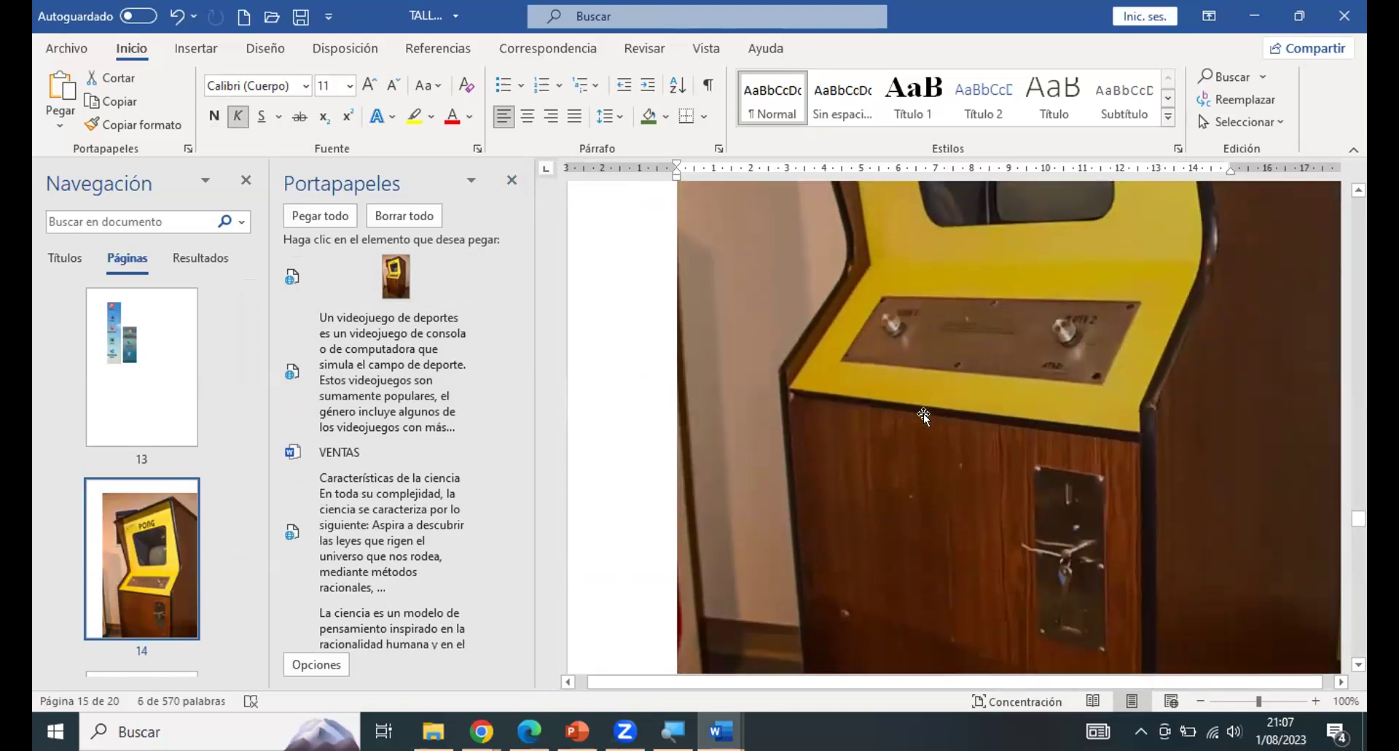
{"action": "scroll", "coordinate": [924, 415], "scroll_direction": "up", "scroll_amount": 14}
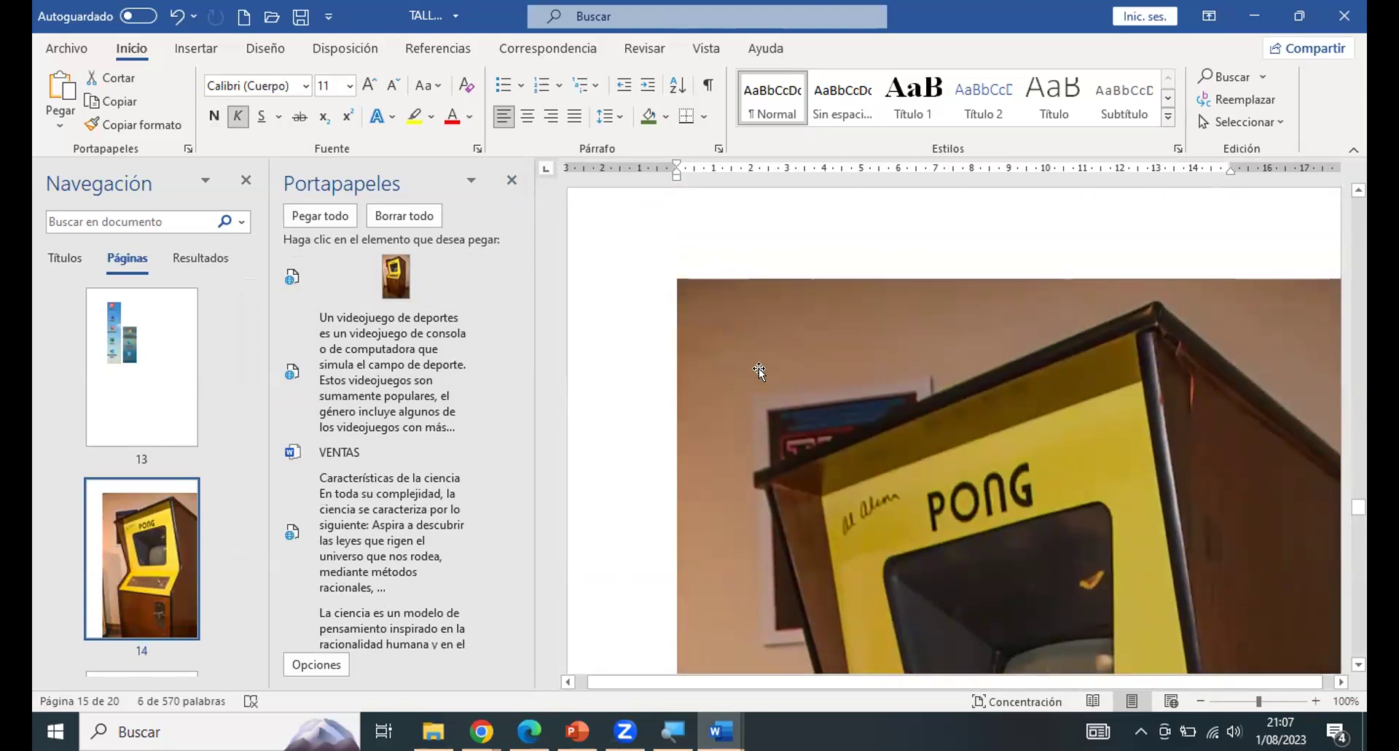
{"action": "left_click", "coordinate": [689, 295]}
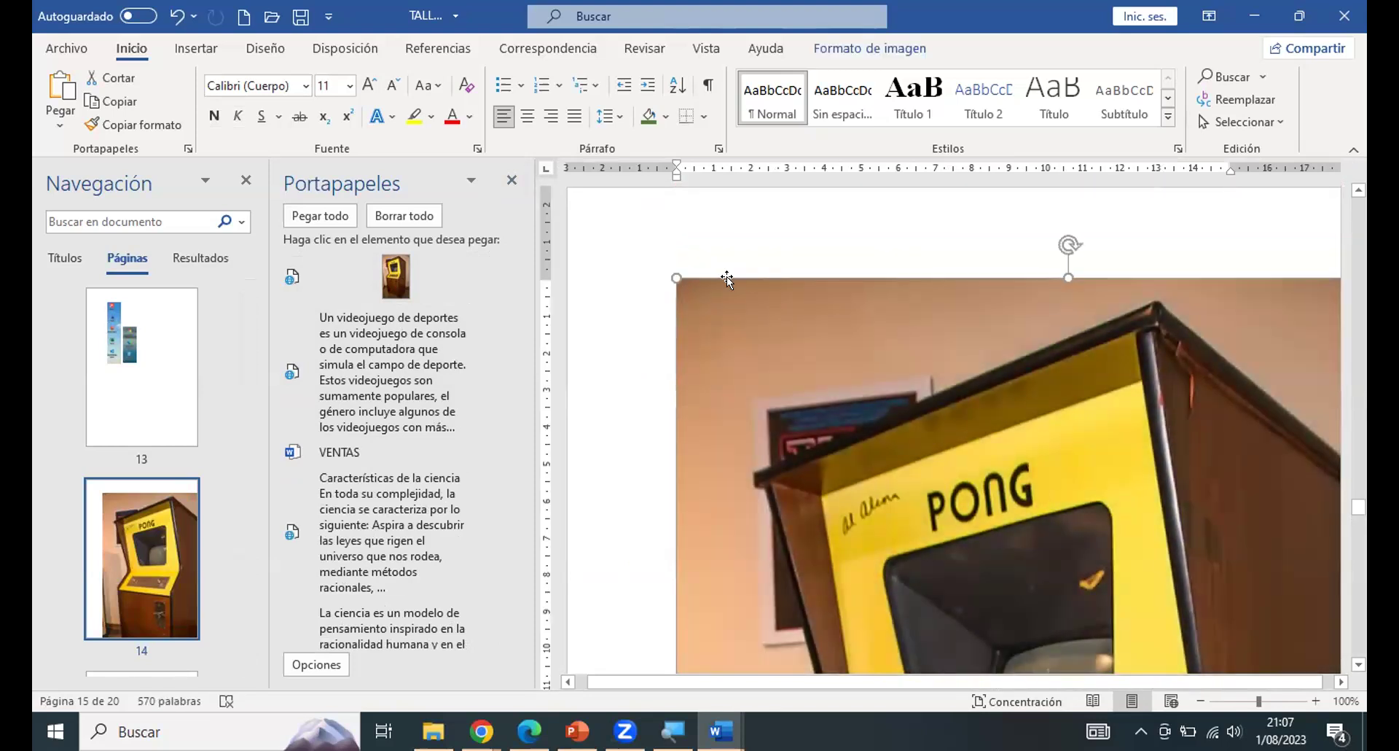
{"action": "left_click_drag", "start_coordinate": [676, 277], "coordinate": [998, 640]}
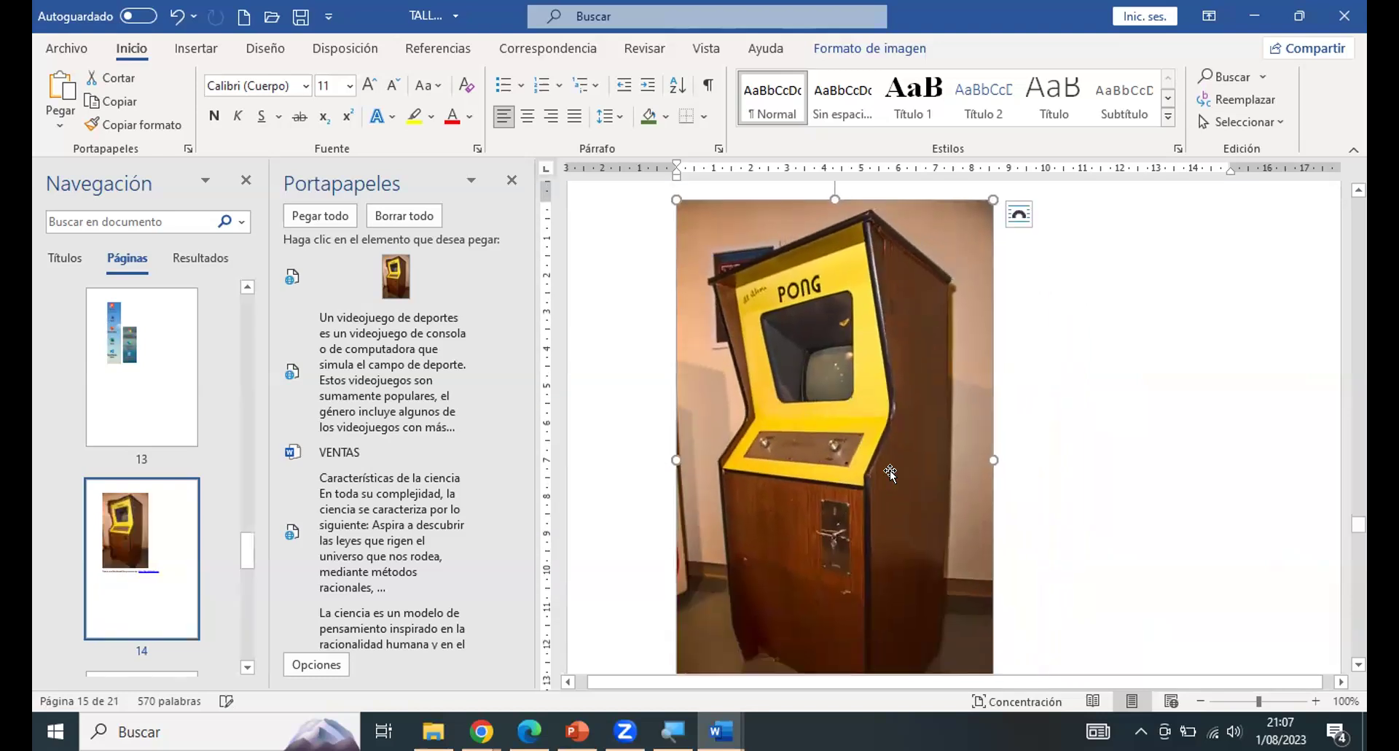
{"action": "scroll", "coordinate": [993, 618], "scroll_direction": "down", "scroll_amount": 2}
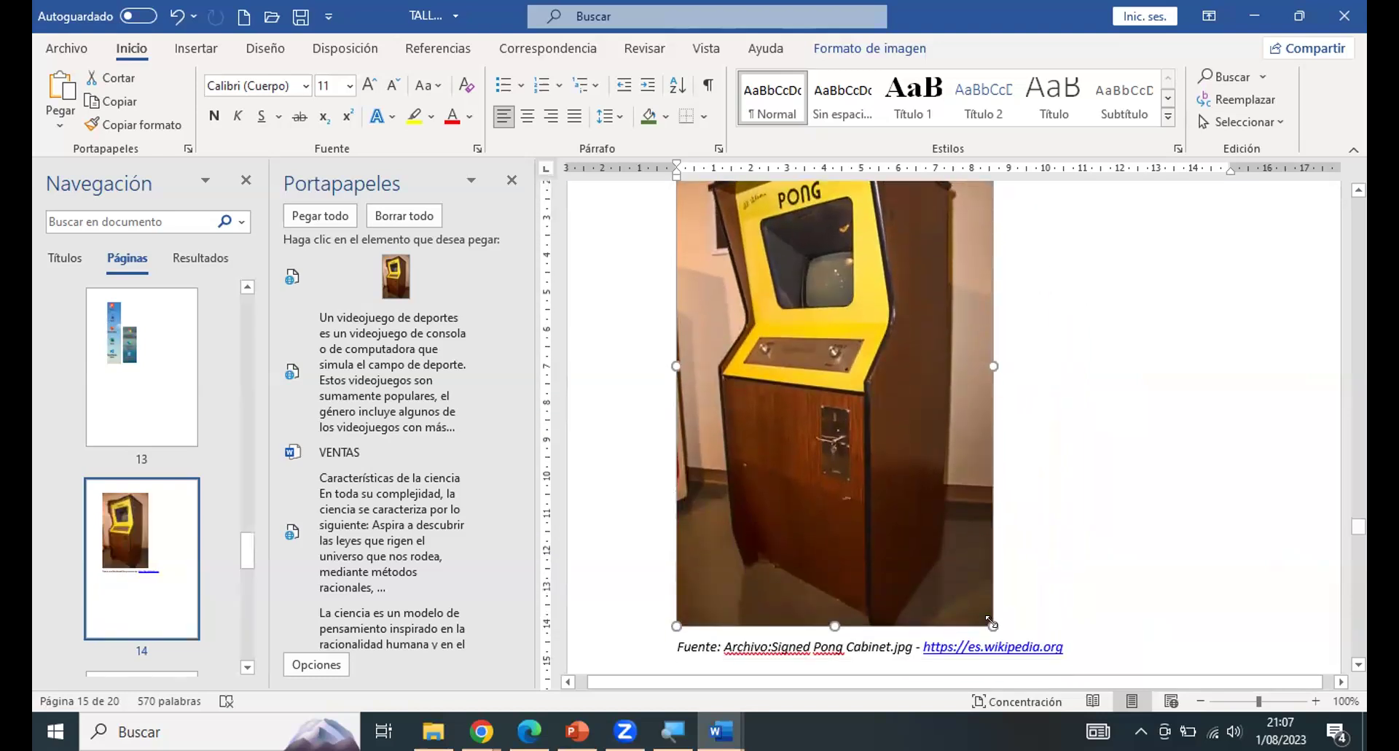
{"action": "left_click_drag", "start_coordinate": [994, 625], "coordinate": [890, 433]}
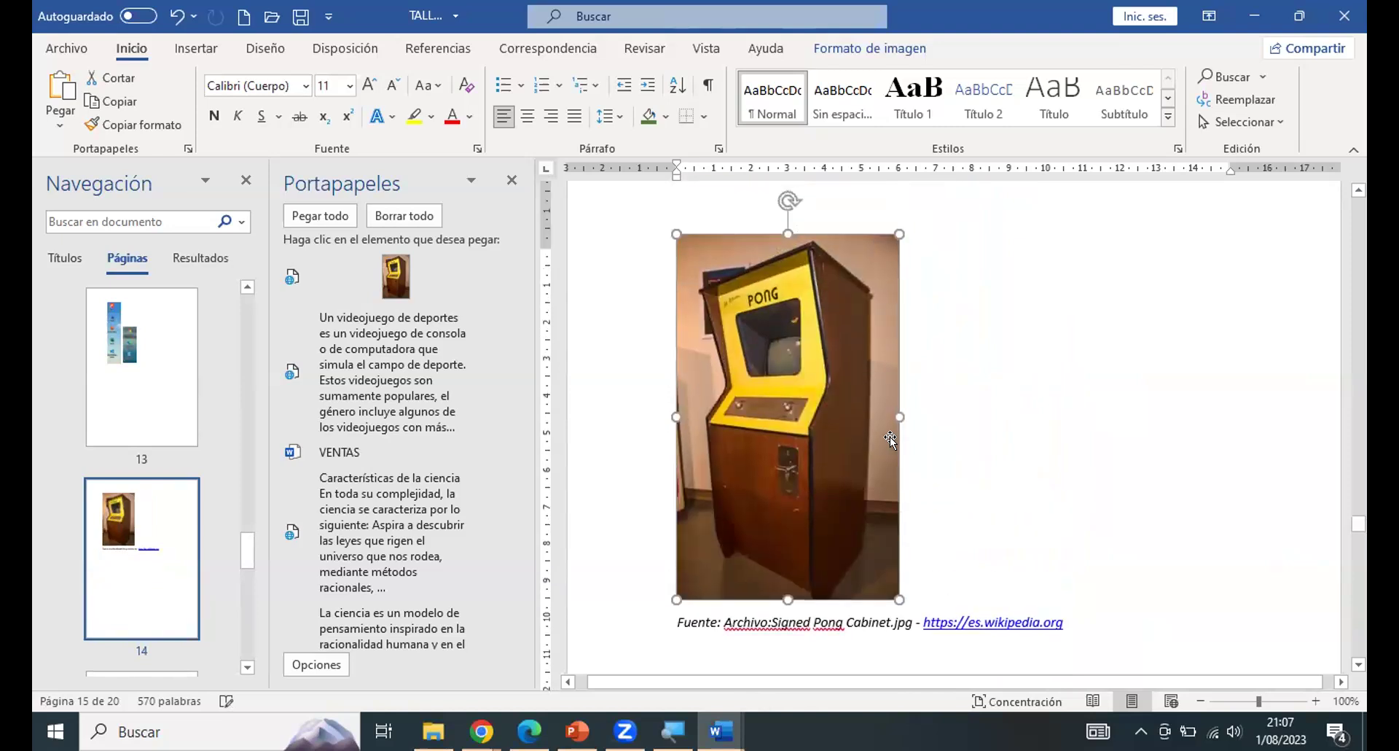
Delete the source line beneath the Pong cabinet picture.
{"action": "scroll", "coordinate": [915, 435], "scroll_direction": "down", "scroll_amount": 3}
{"action": "left_click", "coordinate": [800, 493]}
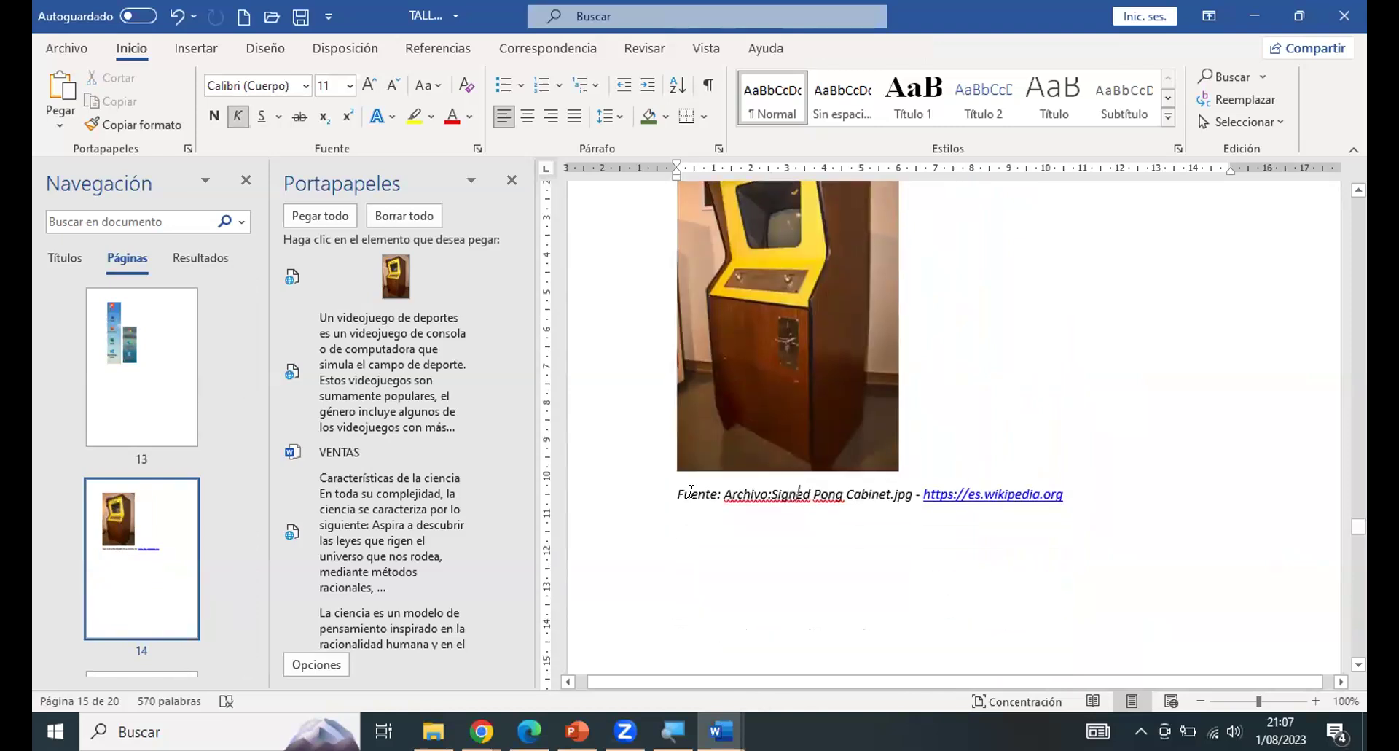
{"action": "left_click", "coordinate": [629, 498]}
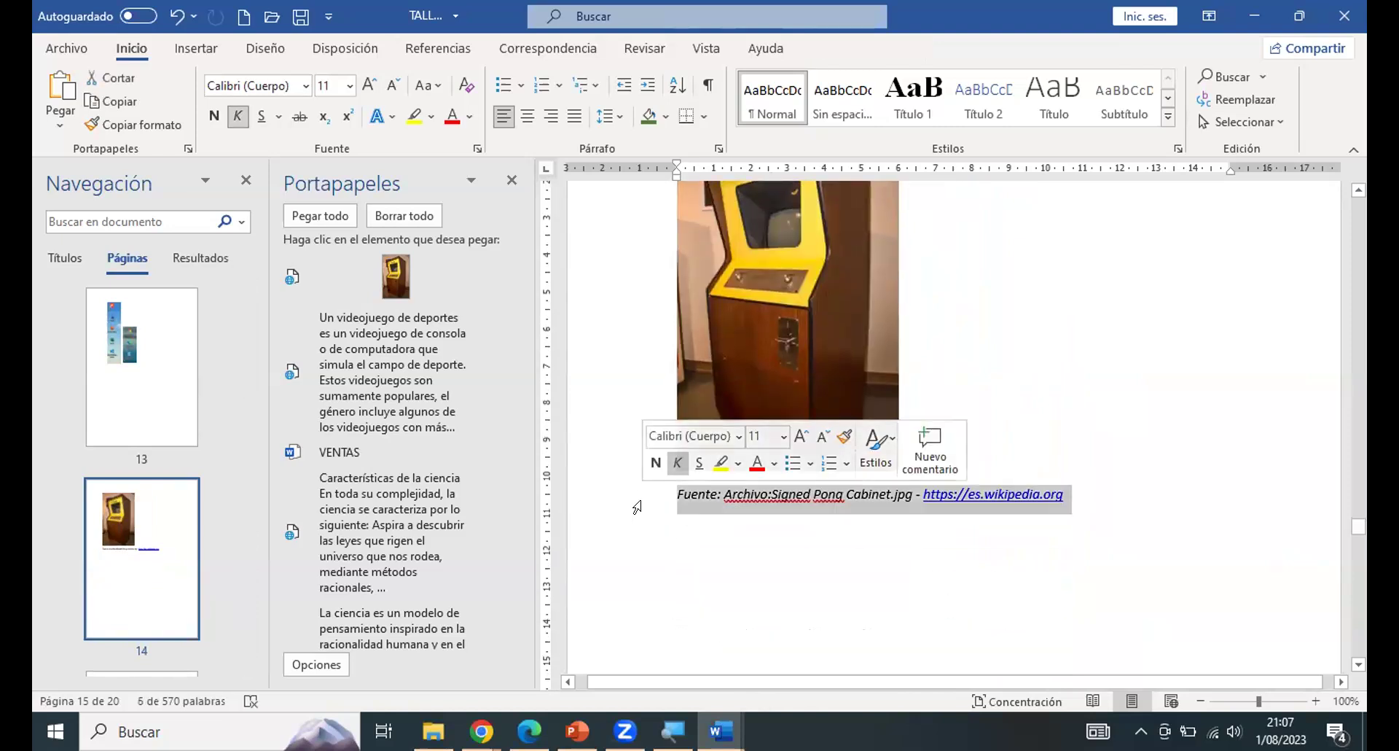
{"action": "left_click", "coordinate": [746, 494]}
{"action": "left_click", "coordinate": [630, 506]}
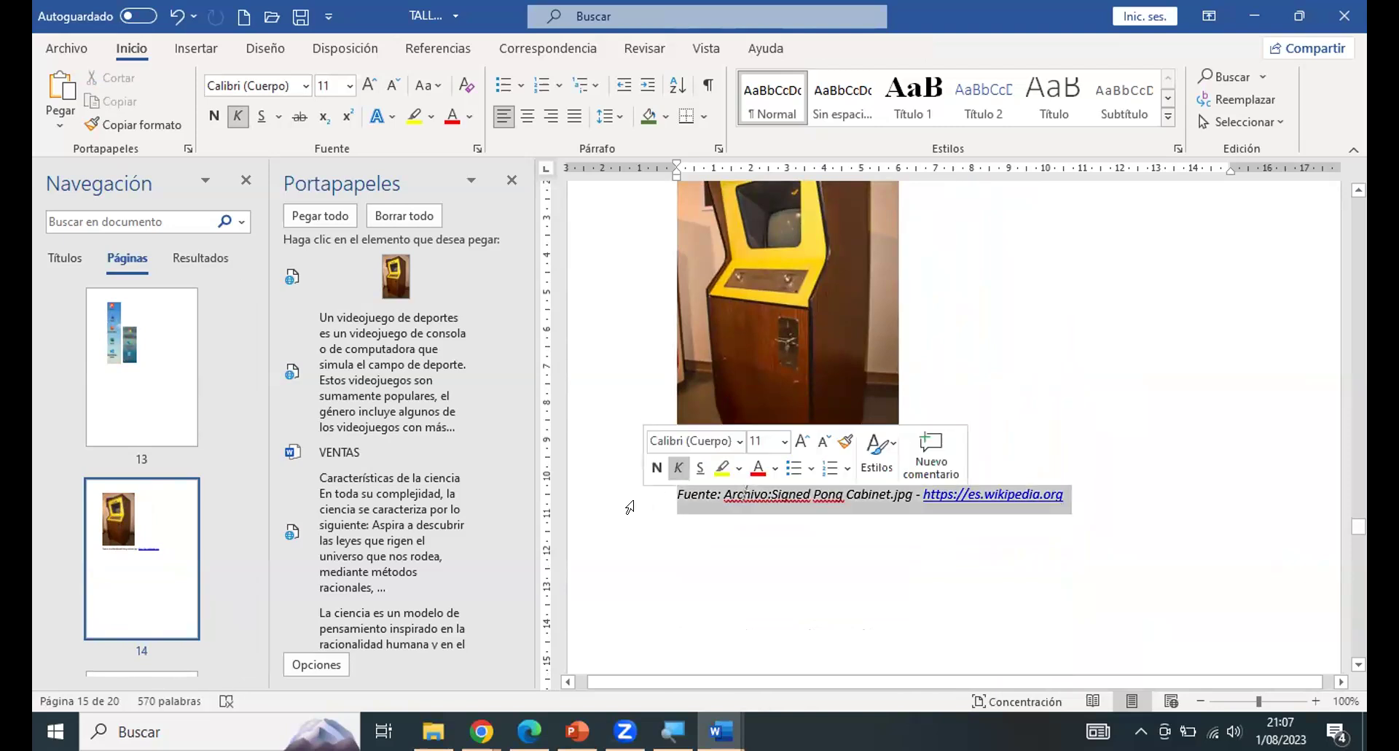
{"action": "key", "text": "Delete"}
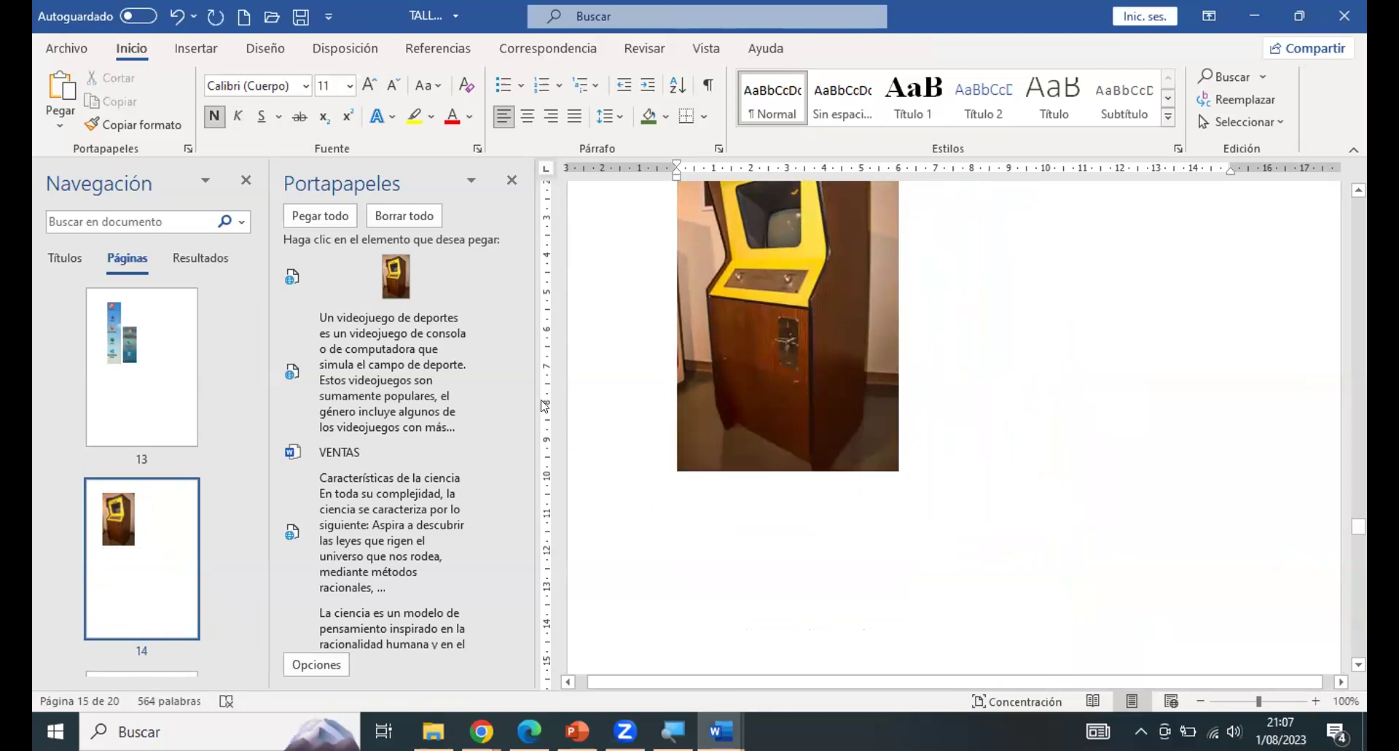
Paste the copied "Videojuego de deportes" paragraphs from the clipboard history below the Pong cabinet picture.
{"action": "left_click", "coordinate": [351, 363]}
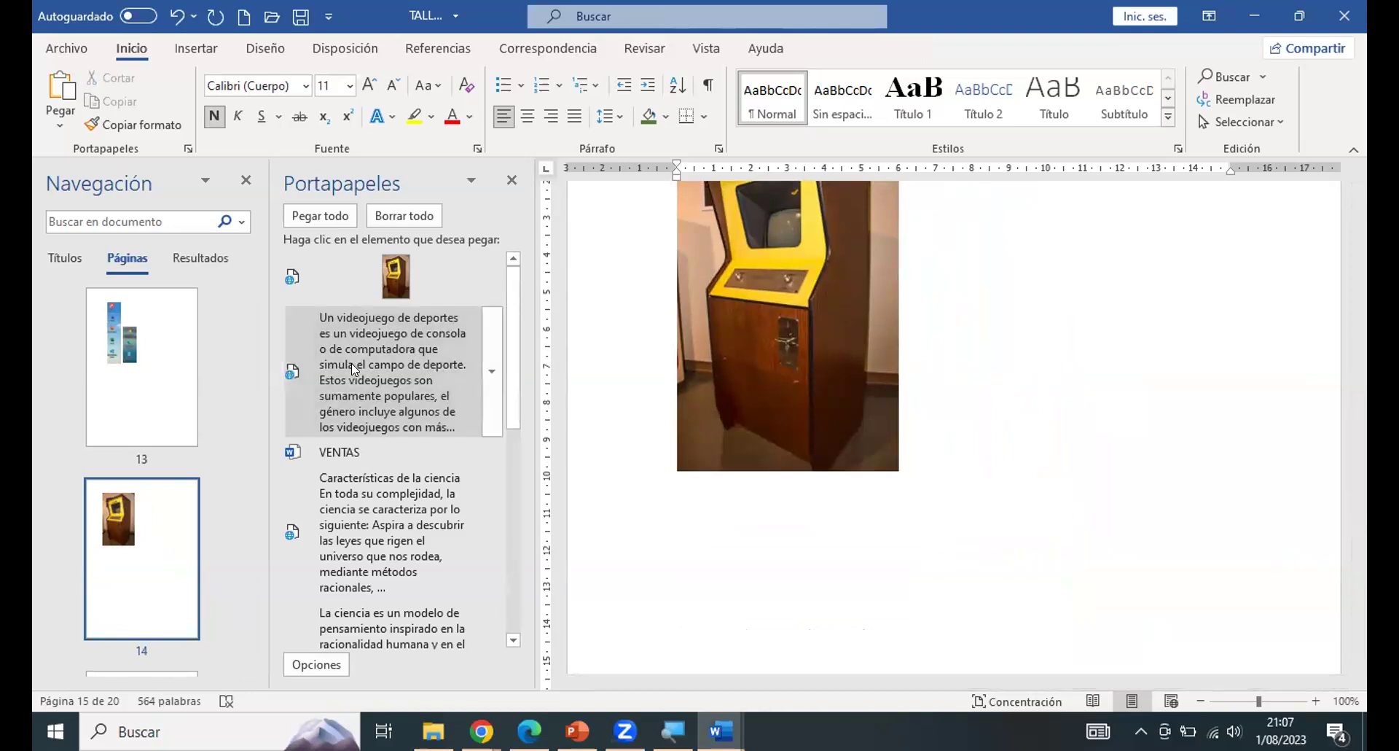
{"action": "scroll", "coordinate": [893, 484], "scroll_direction": "down", "scroll_amount": 3}
{"action": "scroll", "coordinate": [893, 481], "scroll_direction": "up", "scroll_amount": 8}
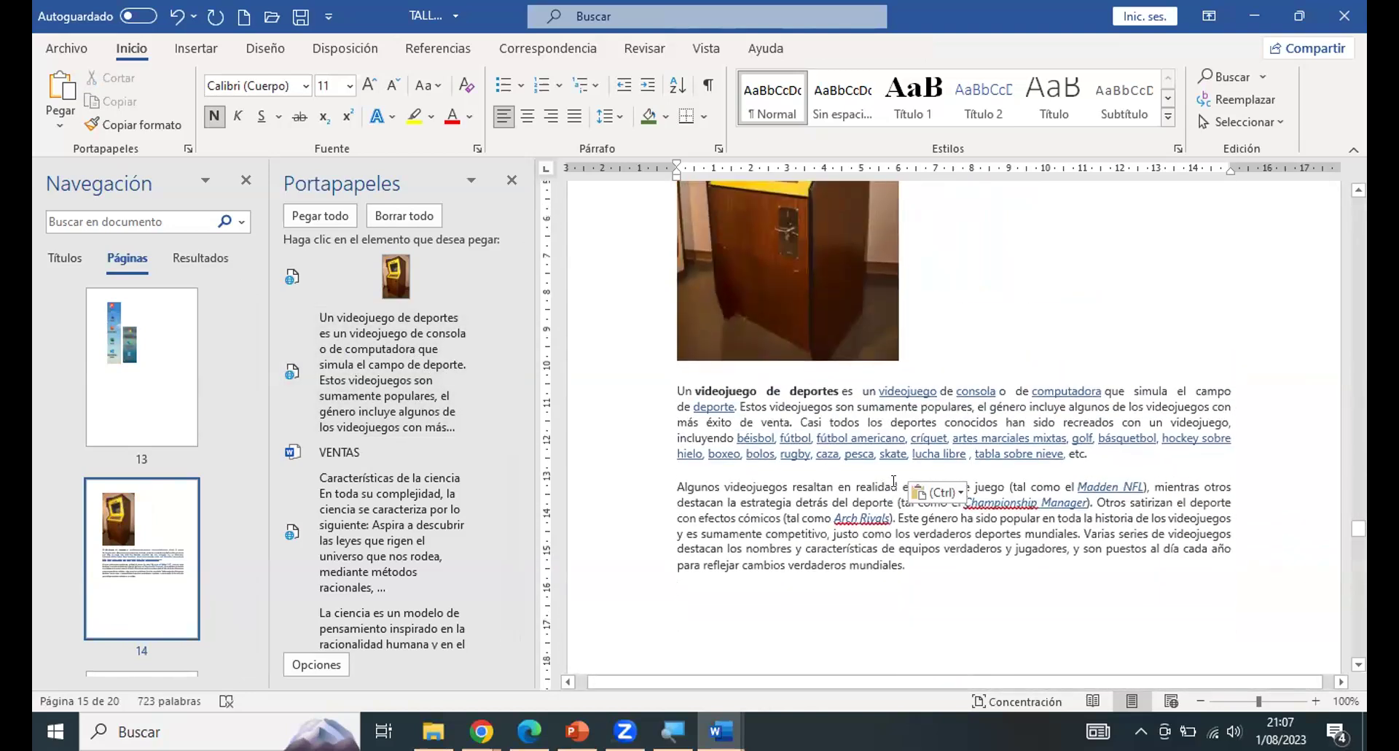
Give the Pong cabinet picture square text wrapping and move it slightly into the left margin, beside the pasted paragraphs.
{"action": "left_click", "coordinate": [793, 372]}
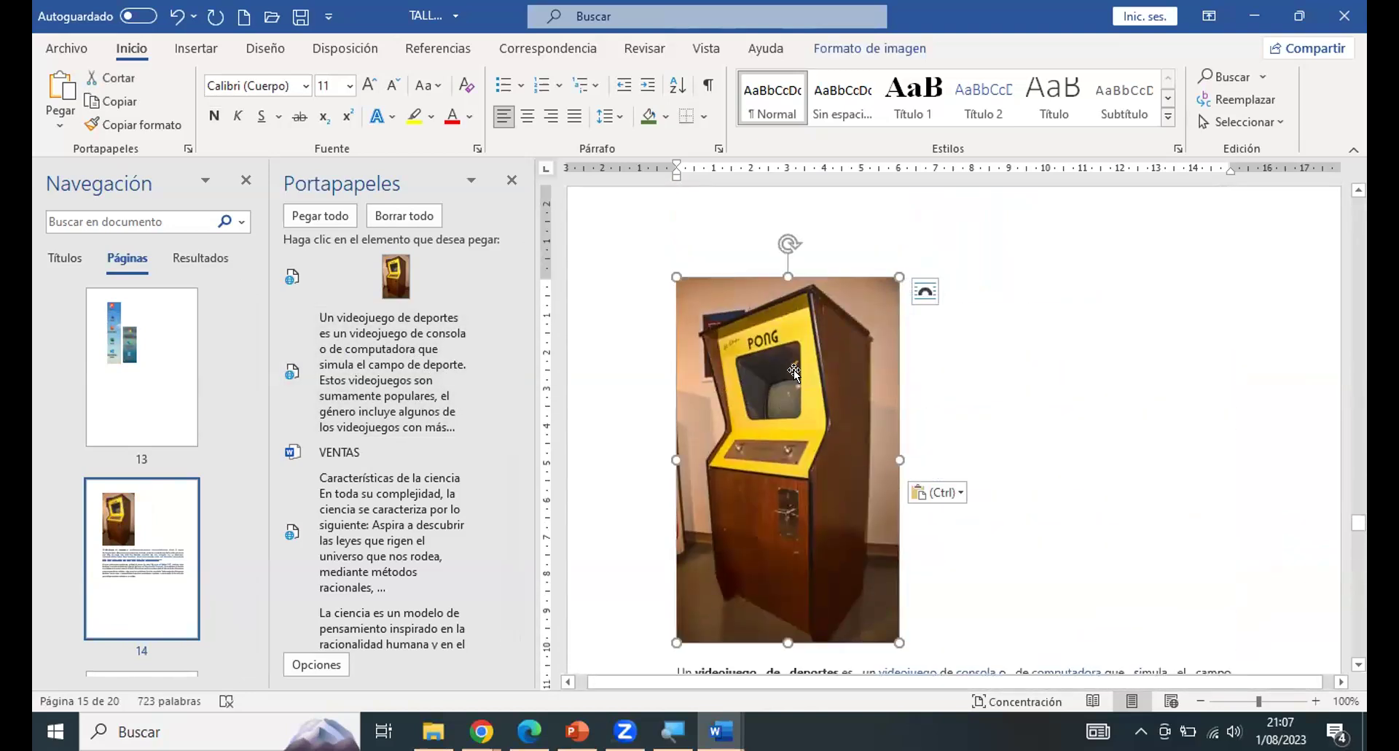
{"action": "left_click", "coordinate": [925, 293]}
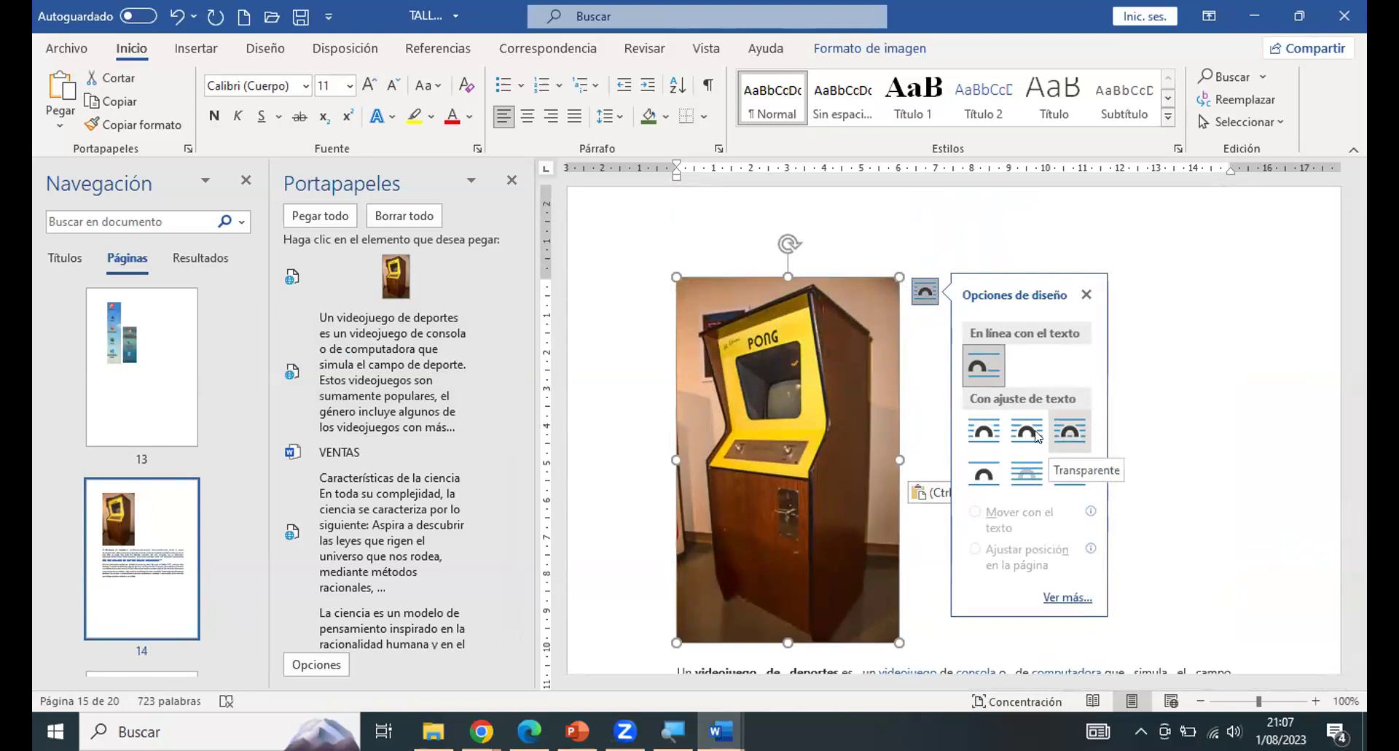
{"action": "left_click", "coordinate": [984, 430]}
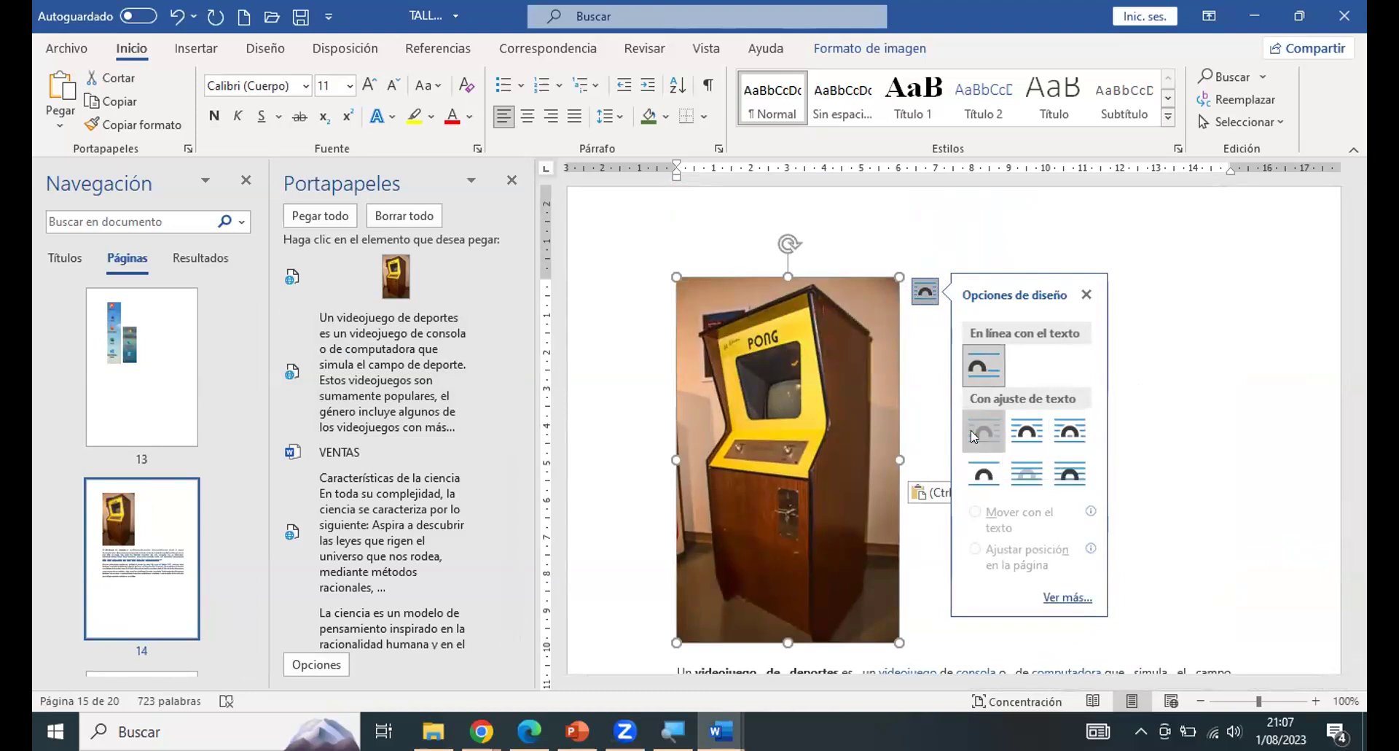
{"action": "left_click", "coordinate": [954, 230]}
{"action": "left_click", "coordinate": [777, 341]}
{"action": "left_click_drag", "start_coordinate": [777, 342], "coordinate": [748, 373]}
{"action": "key", "text": "Escape"}
{"action": "scroll", "coordinate": [948, 450], "scroll_direction": "down", "scroll_amount": 3}
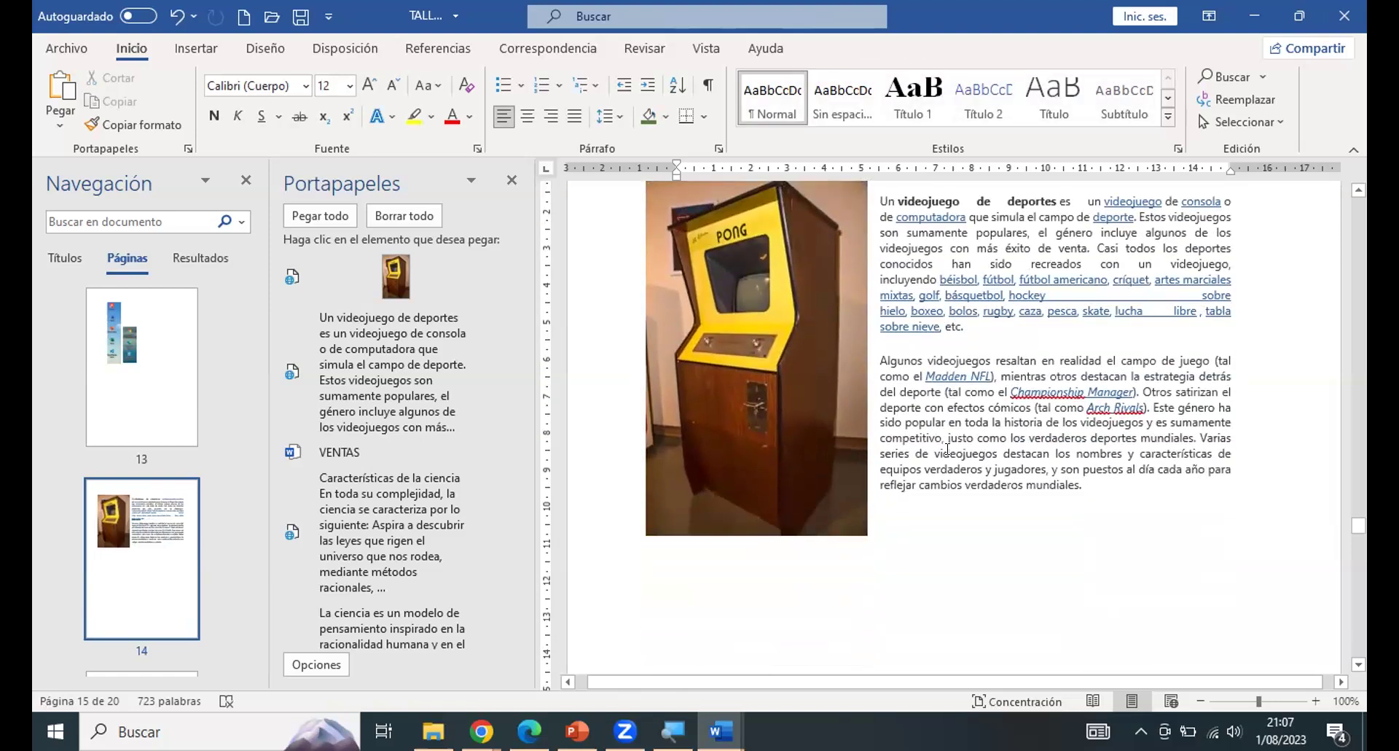
Go to blank page 15 with the insert tools showing, and close the clipboard pane.
{"action": "left_click", "coordinate": [196, 48]}
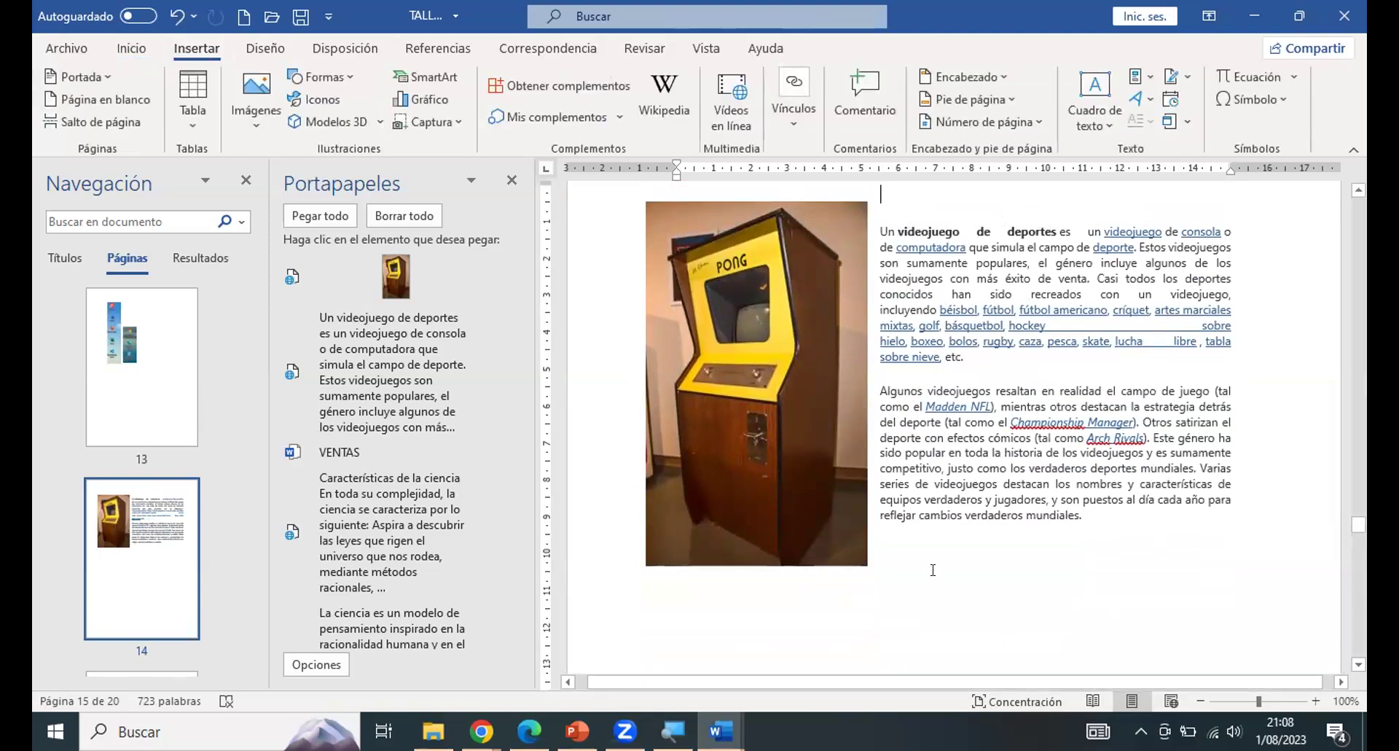
{"action": "scroll", "coordinate": [933, 570], "scroll_direction": "down", "scroll_amount": 10}
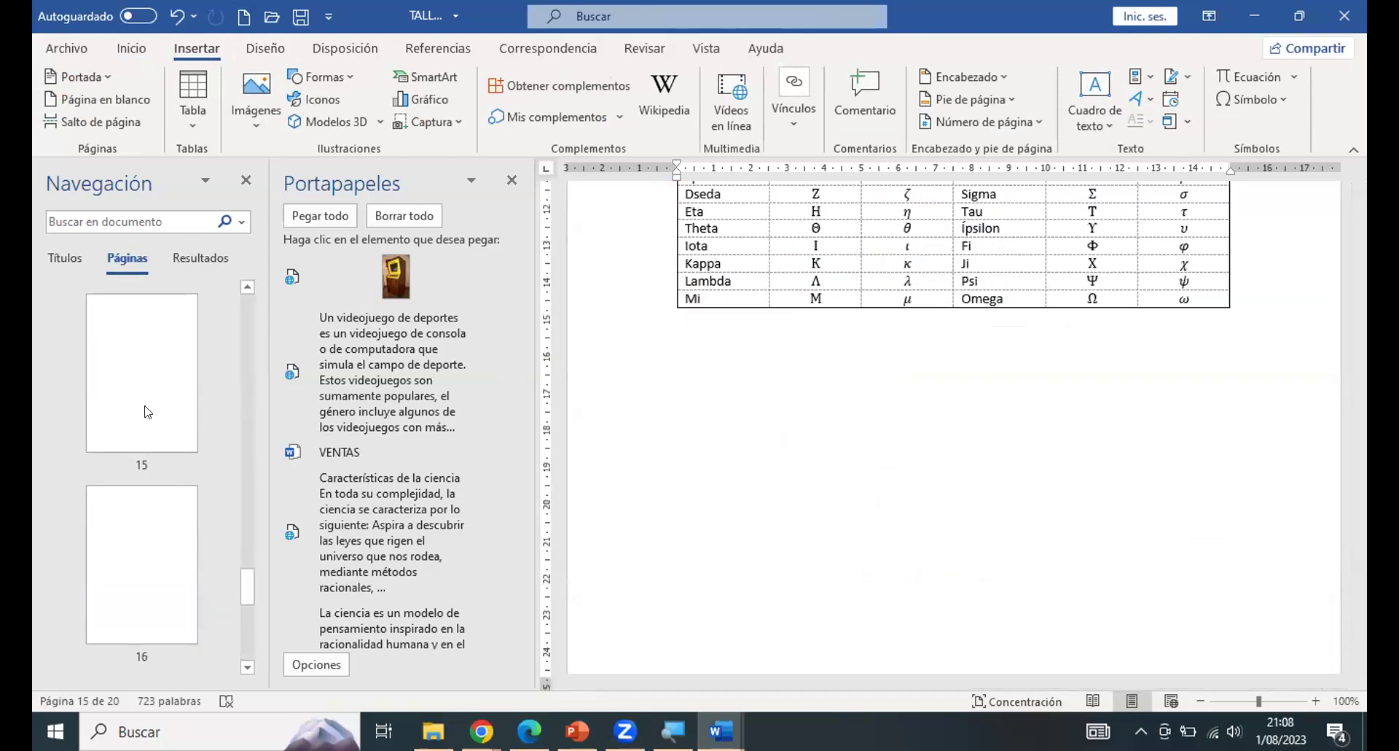
{"action": "left_click", "coordinate": [144, 406]}
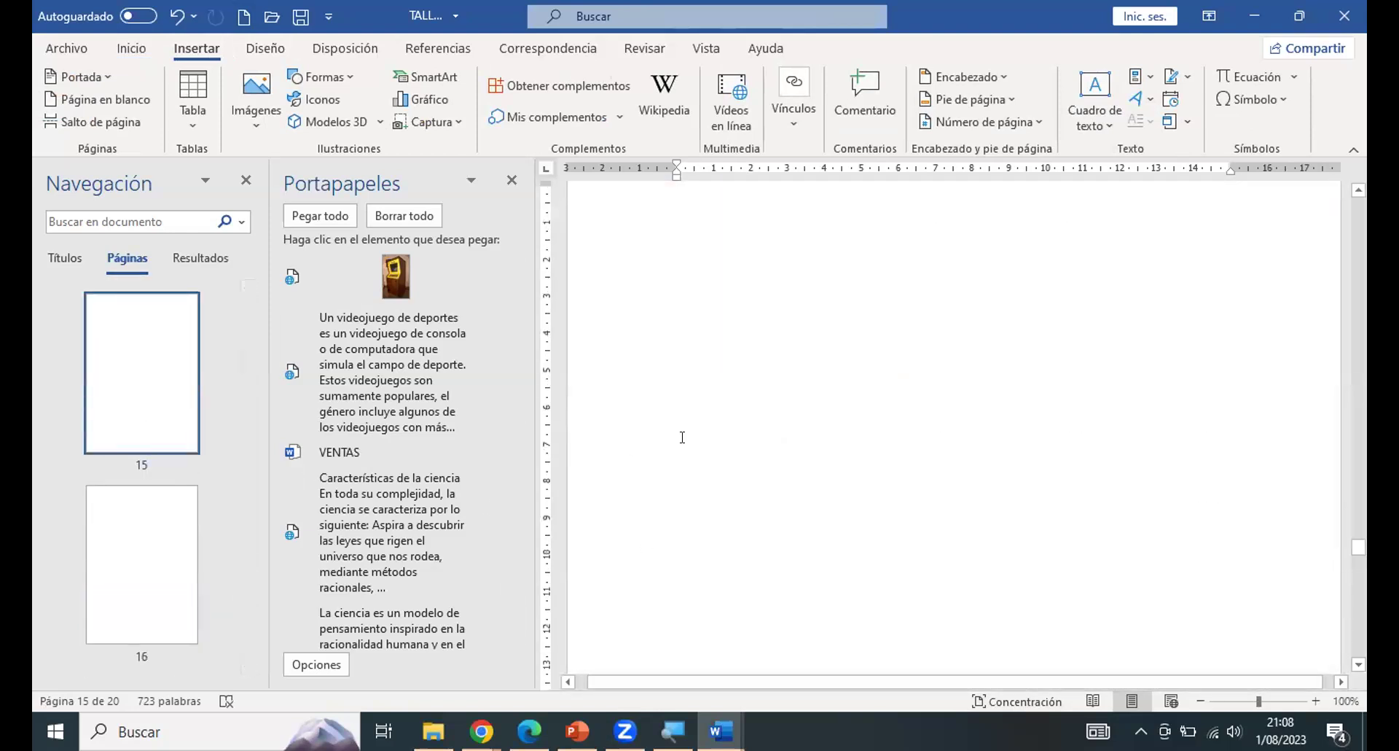
{"action": "left_click", "coordinate": [512, 180]}
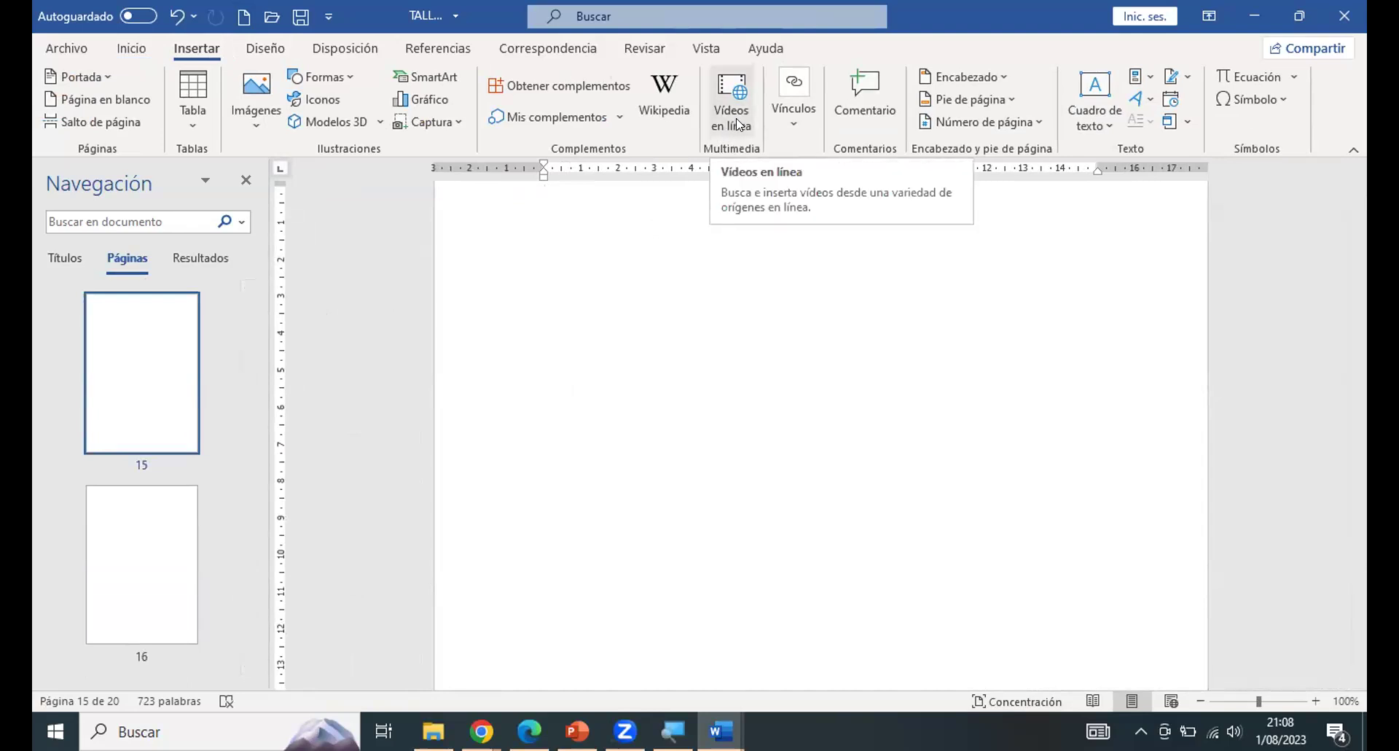
{"action": "left_click", "coordinate": [737, 124]}
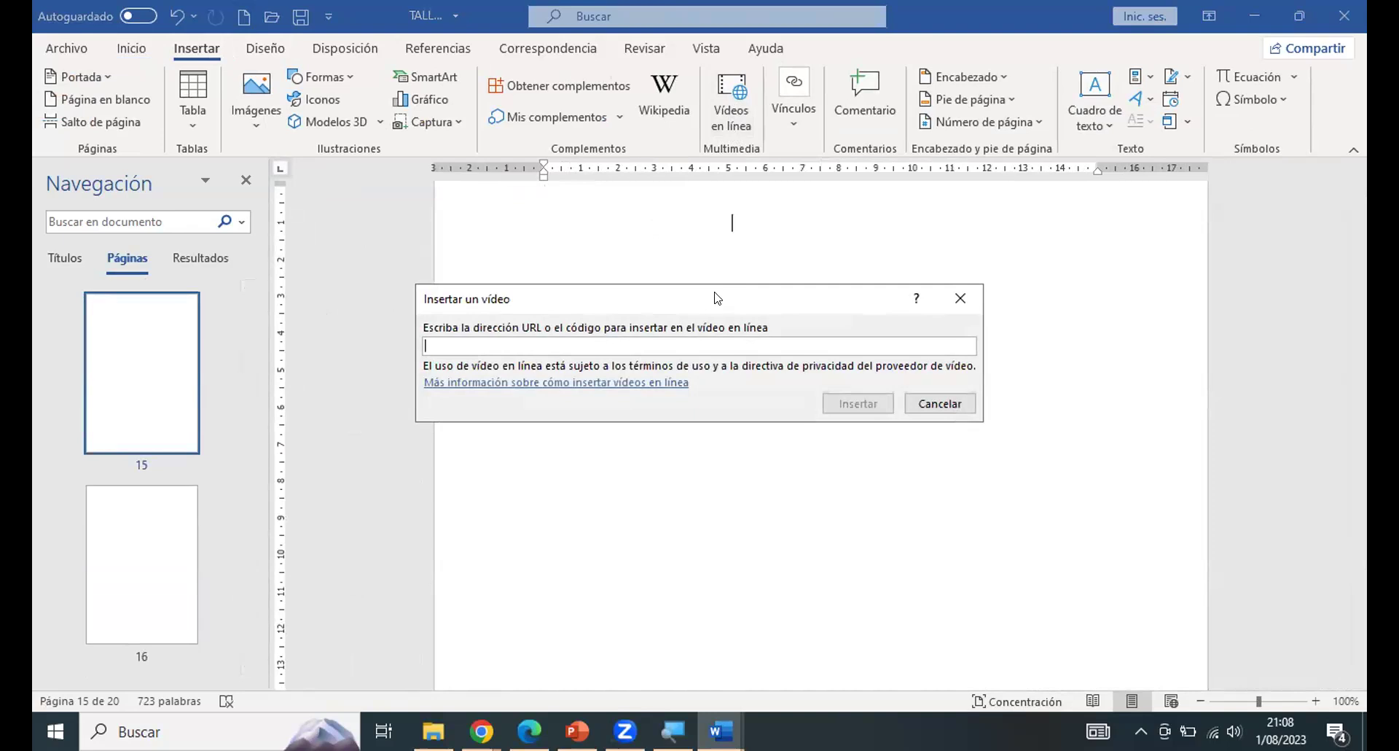
{"action": "left_click_drag", "start_coordinate": [714, 297], "coordinate": [781, 238]}
{"action": "left_click", "coordinate": [1017, 239]}
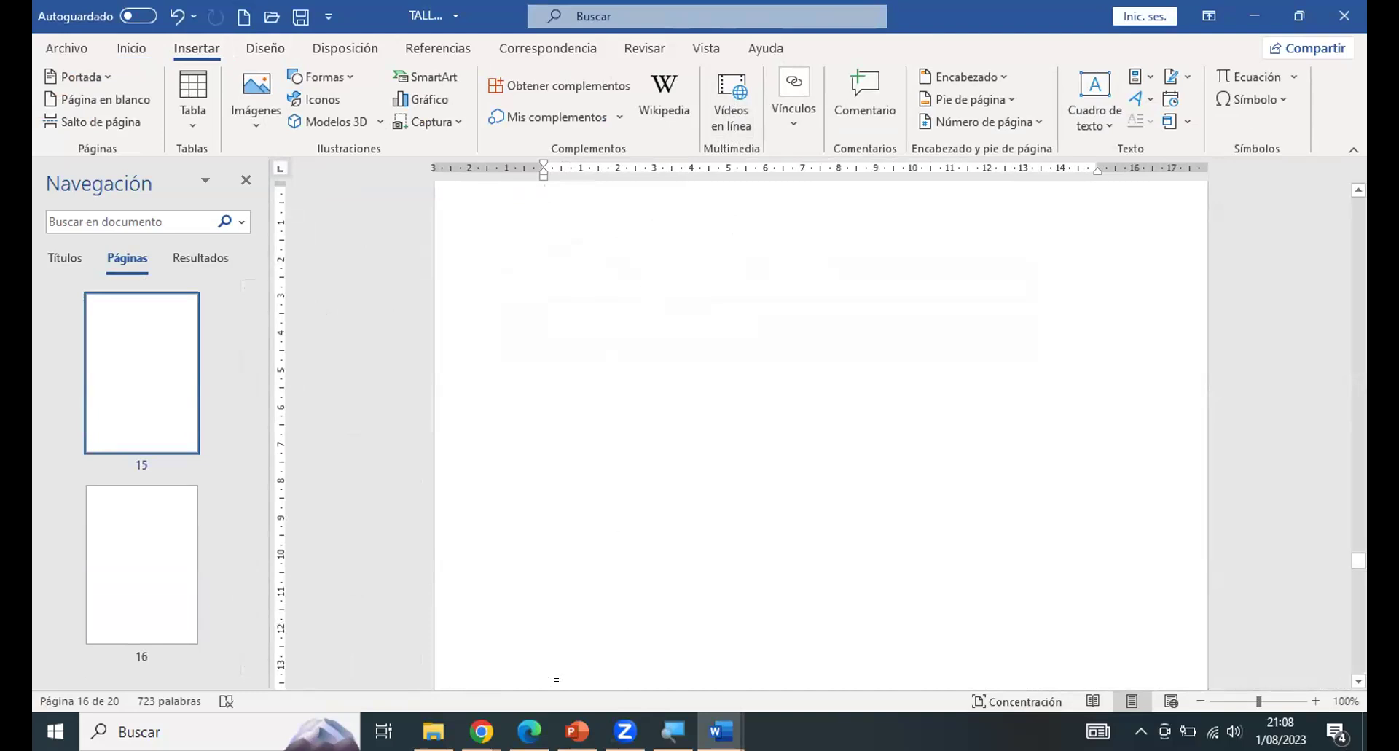
Switch to Microsoft Edge and show the video results of the existing "deportes" search.
{"action": "left_click", "coordinate": [530, 731]}
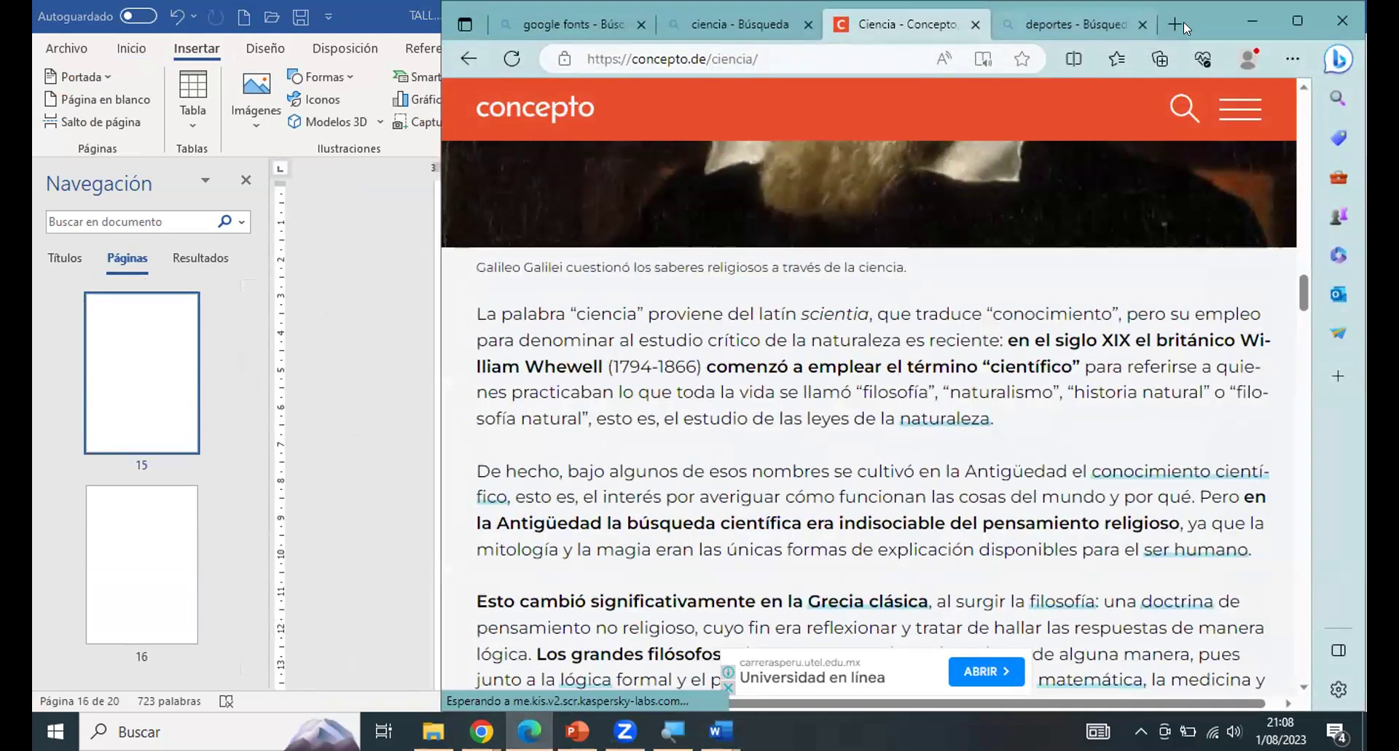
{"action": "left_click", "coordinate": [1085, 26]}
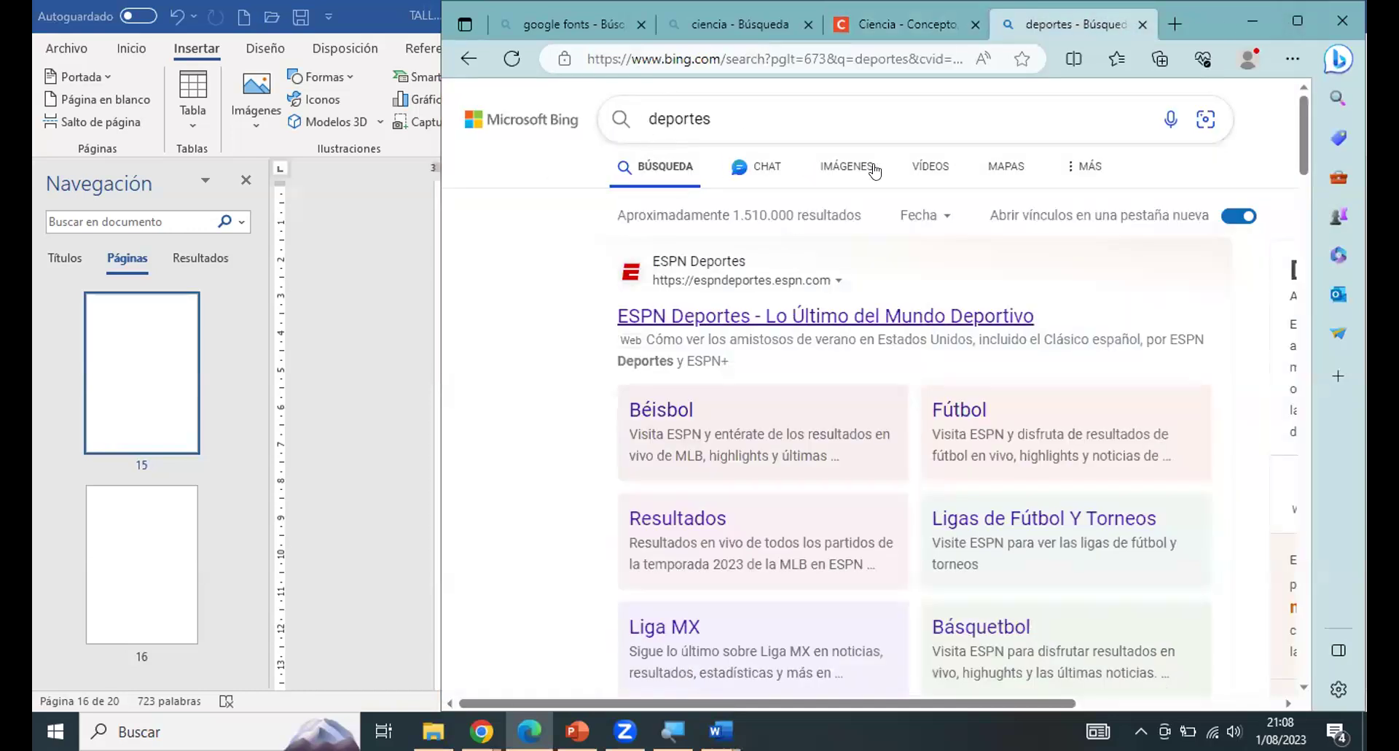
{"action": "left_click", "coordinate": [921, 168]}
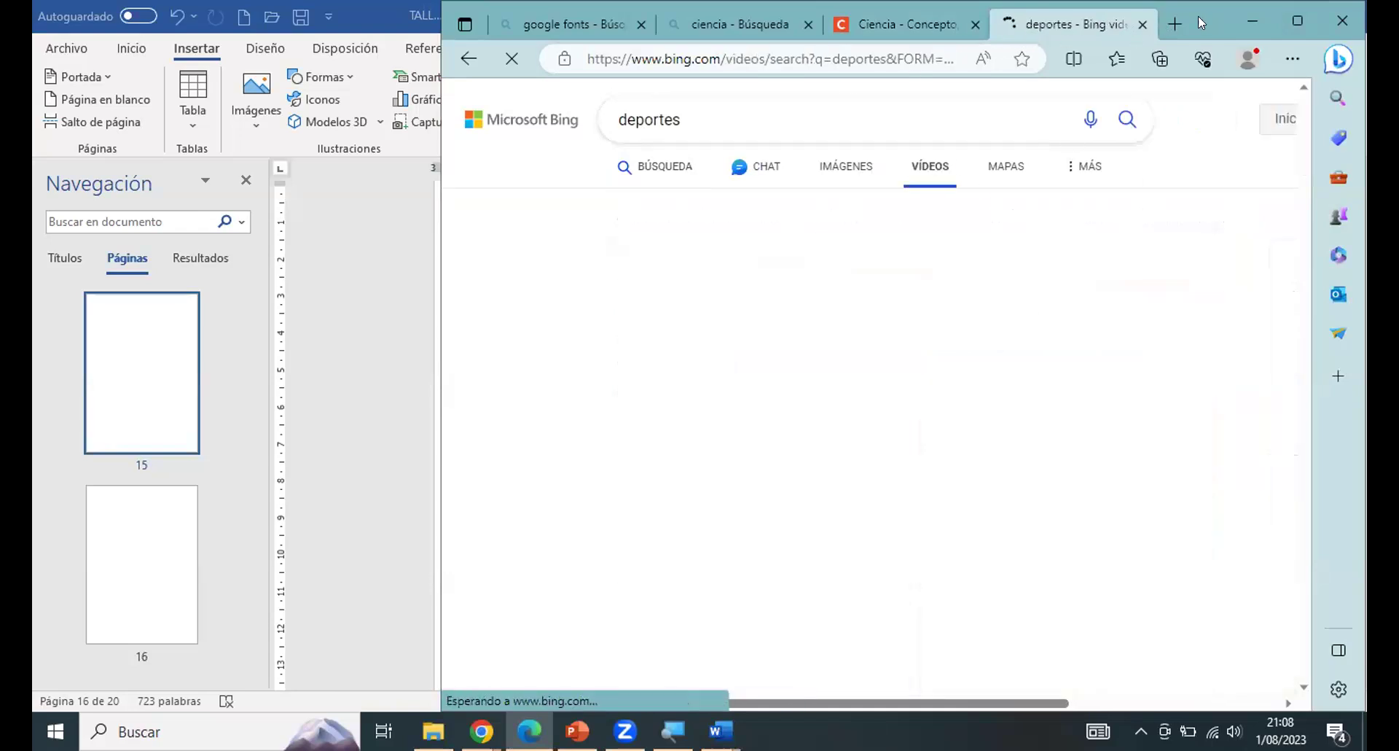
{"action": "left_click_drag", "start_coordinate": [1198, 16], "coordinate": [1118, 16]}
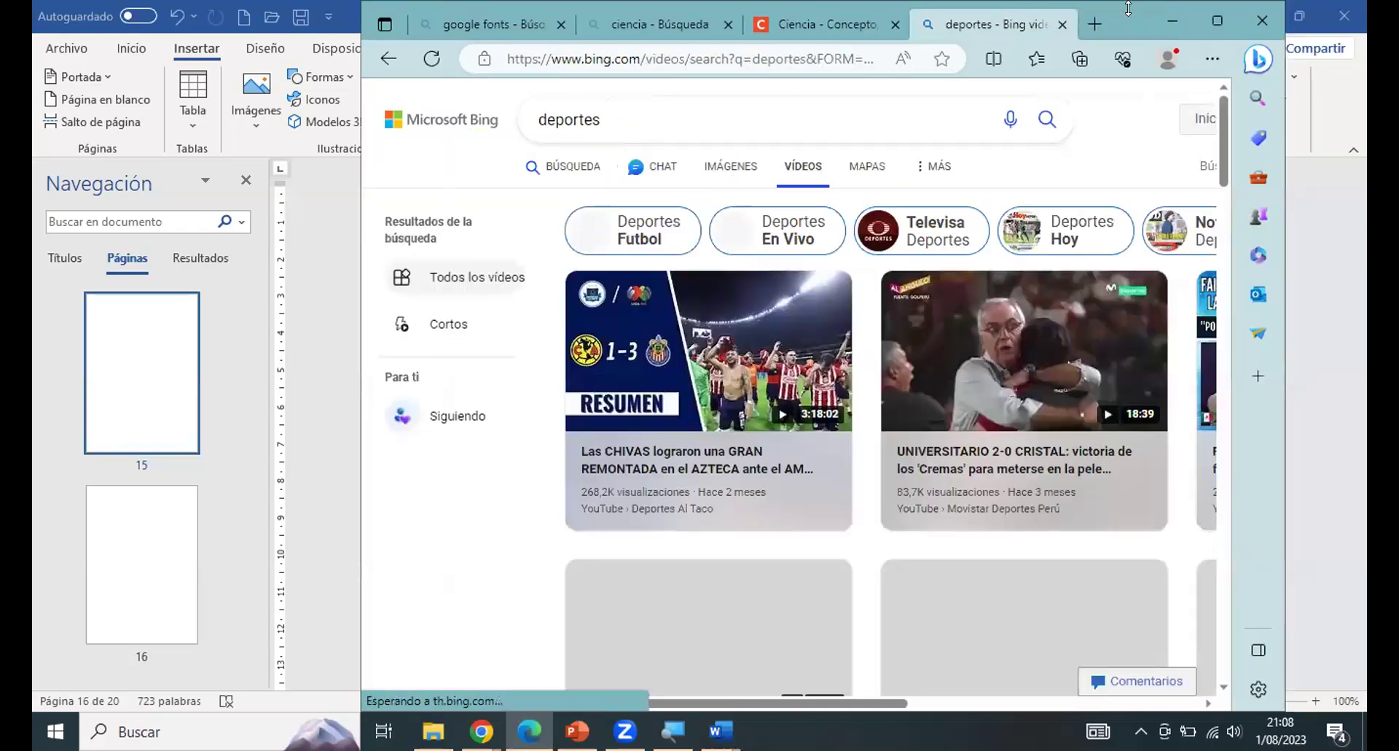
{"action": "scroll", "coordinate": [1049, 437], "scroll_direction": "down", "scroll_amount": 4}
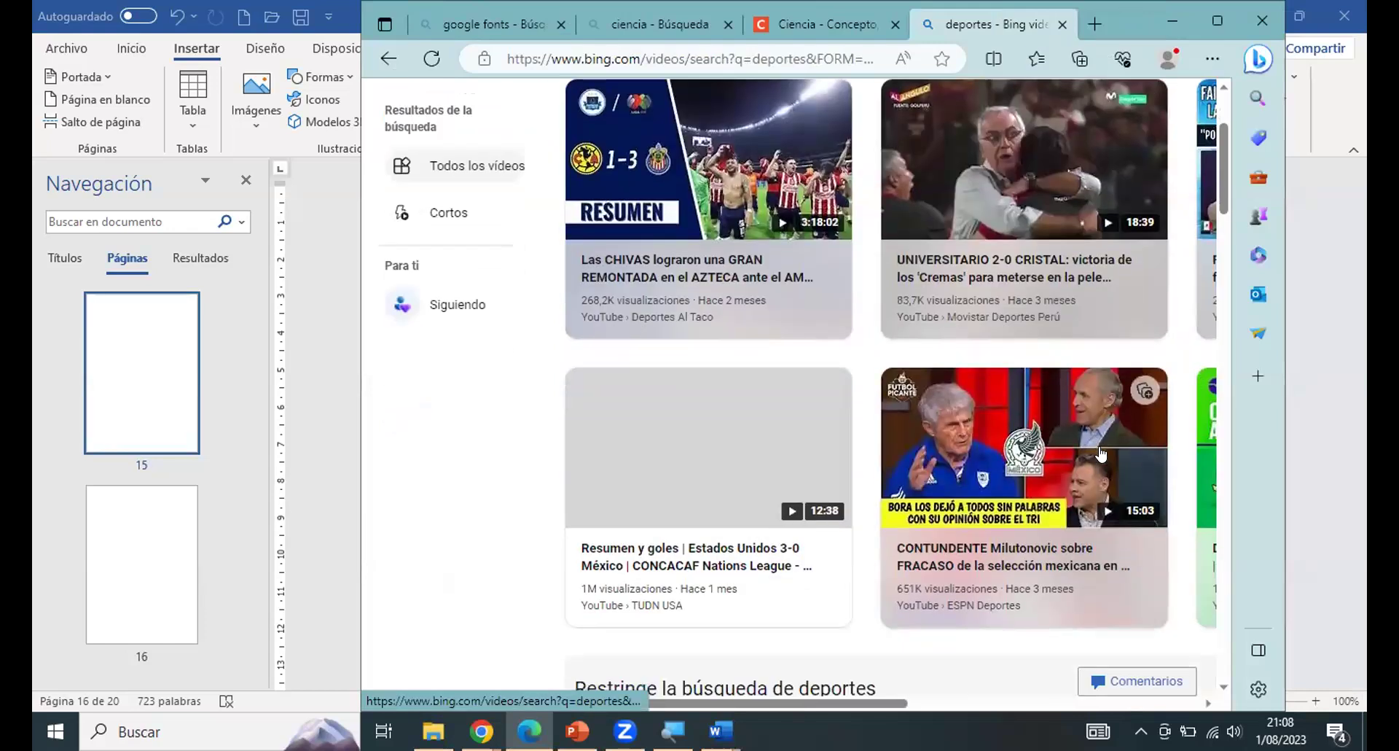
Open the "Resumen y goles | Estados Unidos 3-0 México" video on YouTube and decline the Premium offer.
{"action": "mouse_move", "coordinate": [704, 366]}
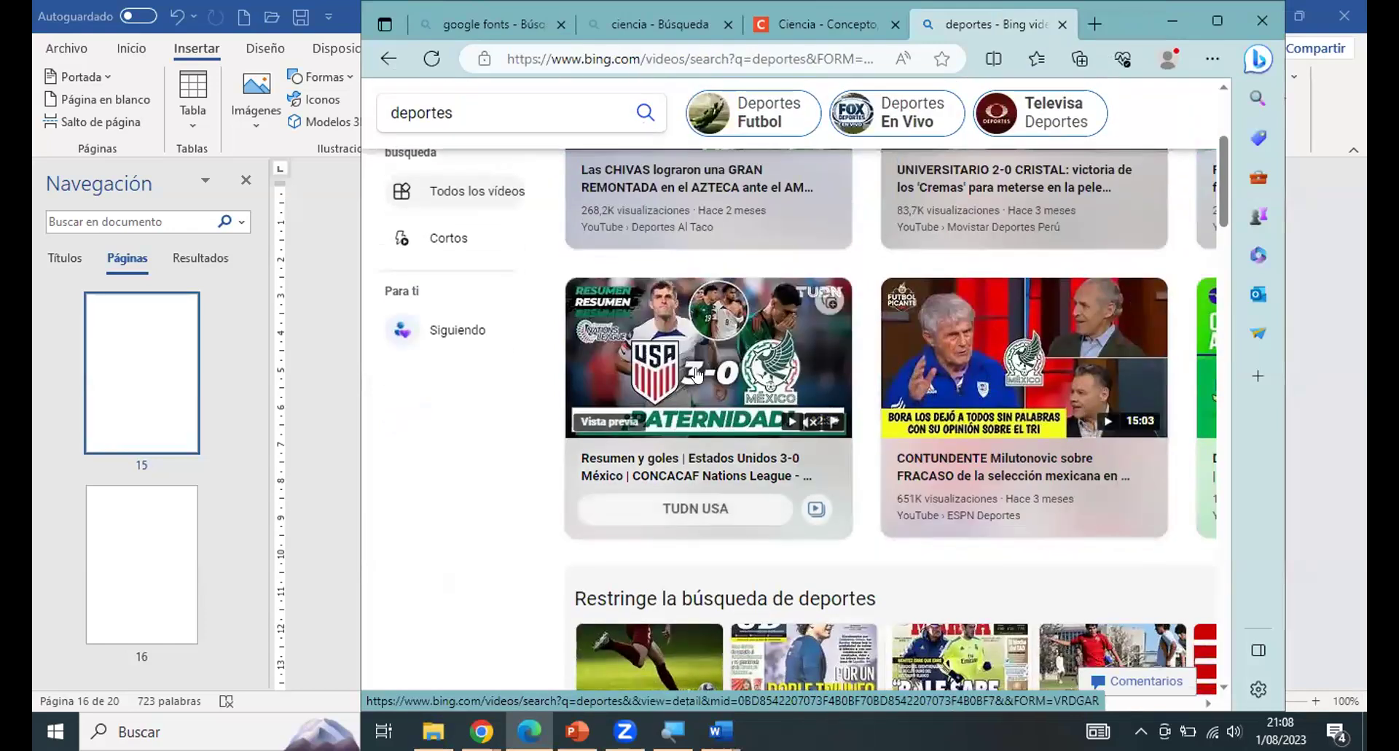
{"action": "left_click", "coordinate": [703, 366]}
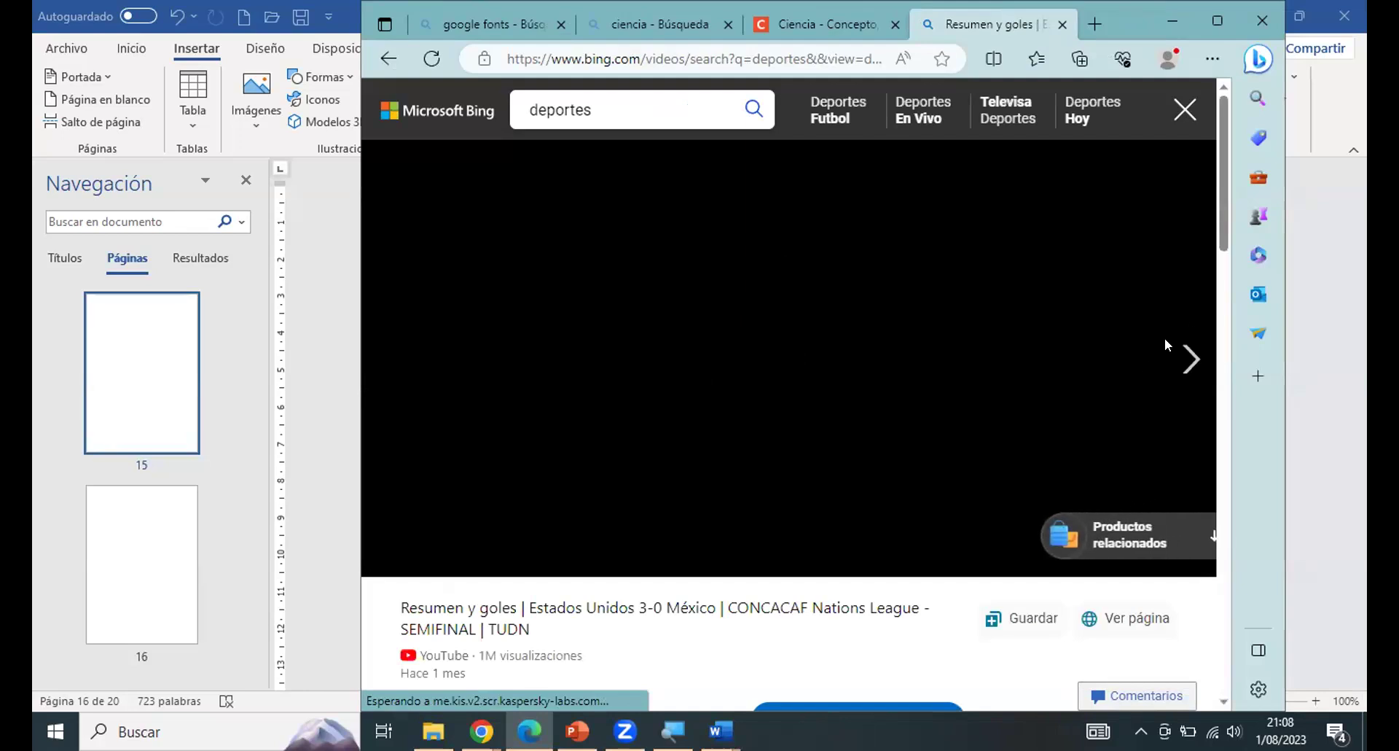
{"action": "scroll", "coordinate": [822, 375], "scroll_direction": "down", "scroll_amount": 3}
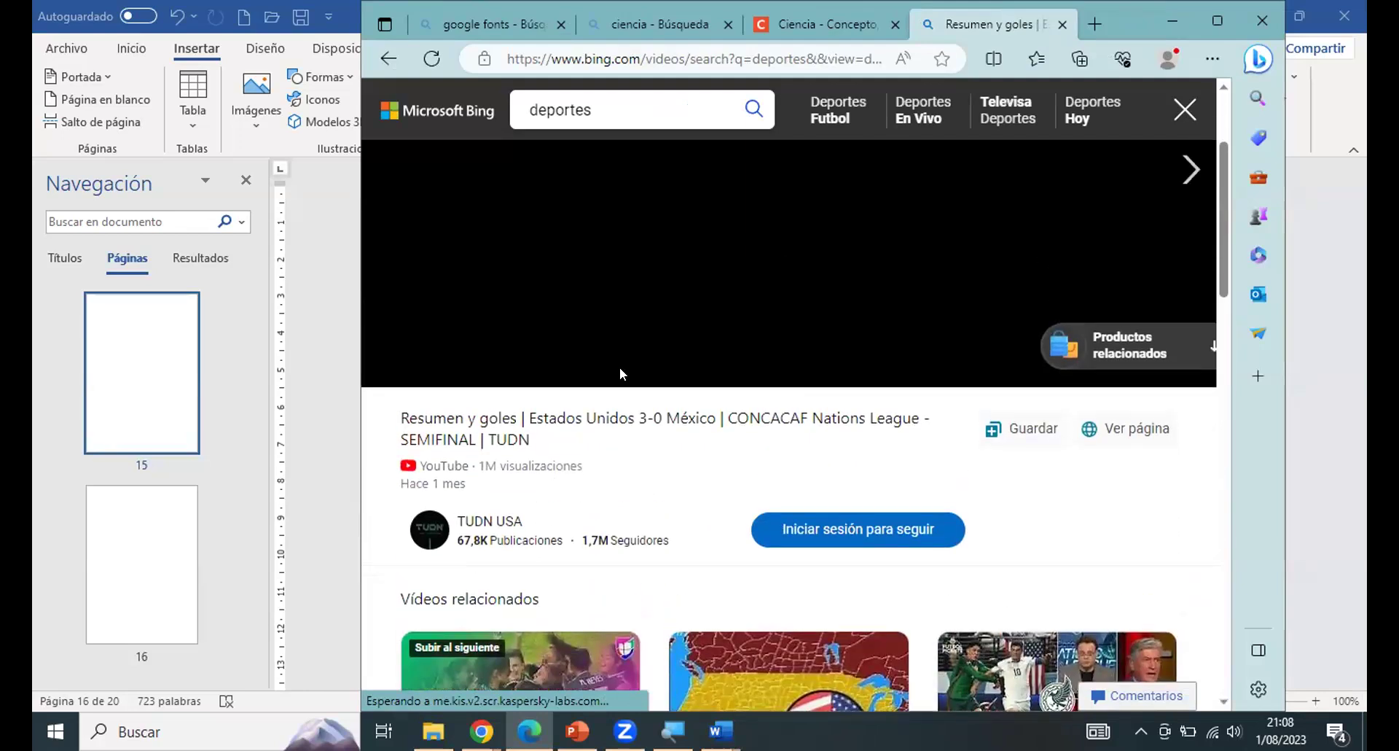
{"action": "left_click", "coordinate": [523, 420]}
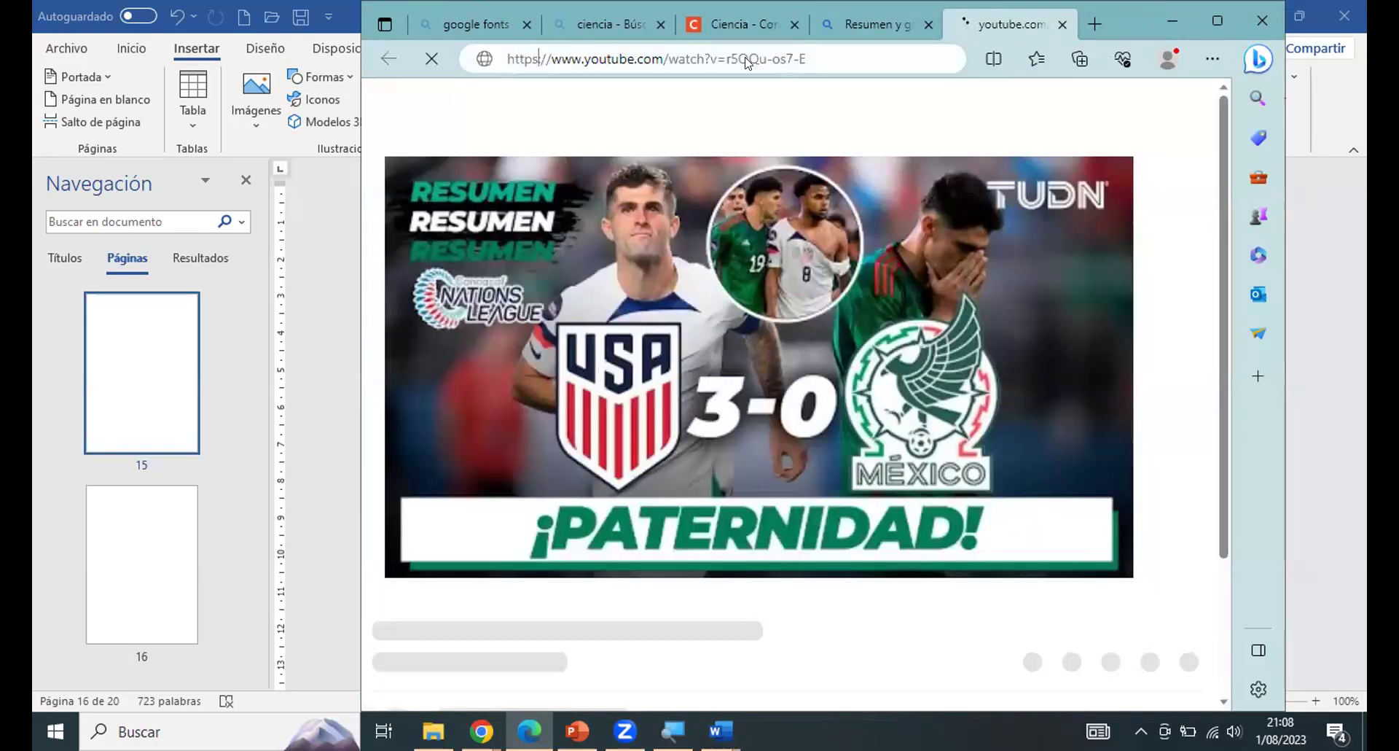
{"action": "left_click", "coordinate": [747, 60]}
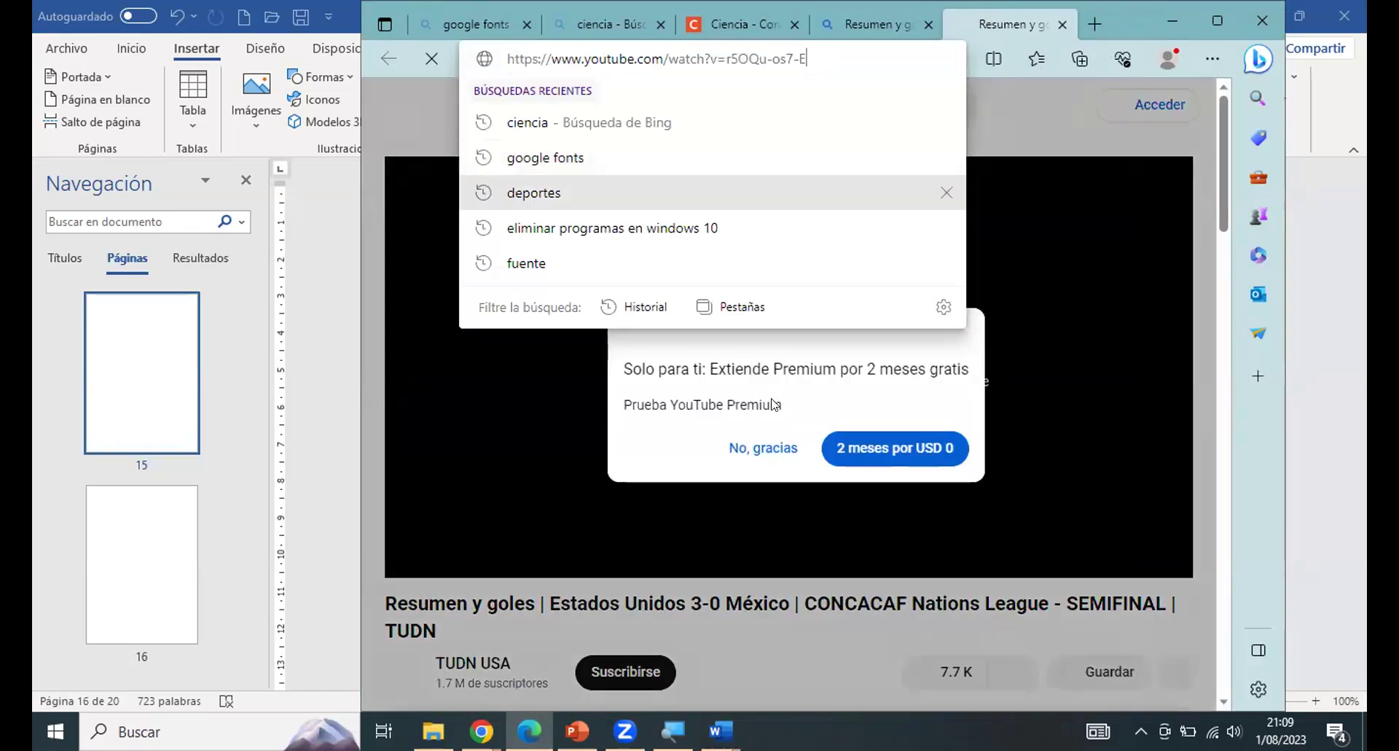
{"action": "left_click", "coordinate": [764, 447]}
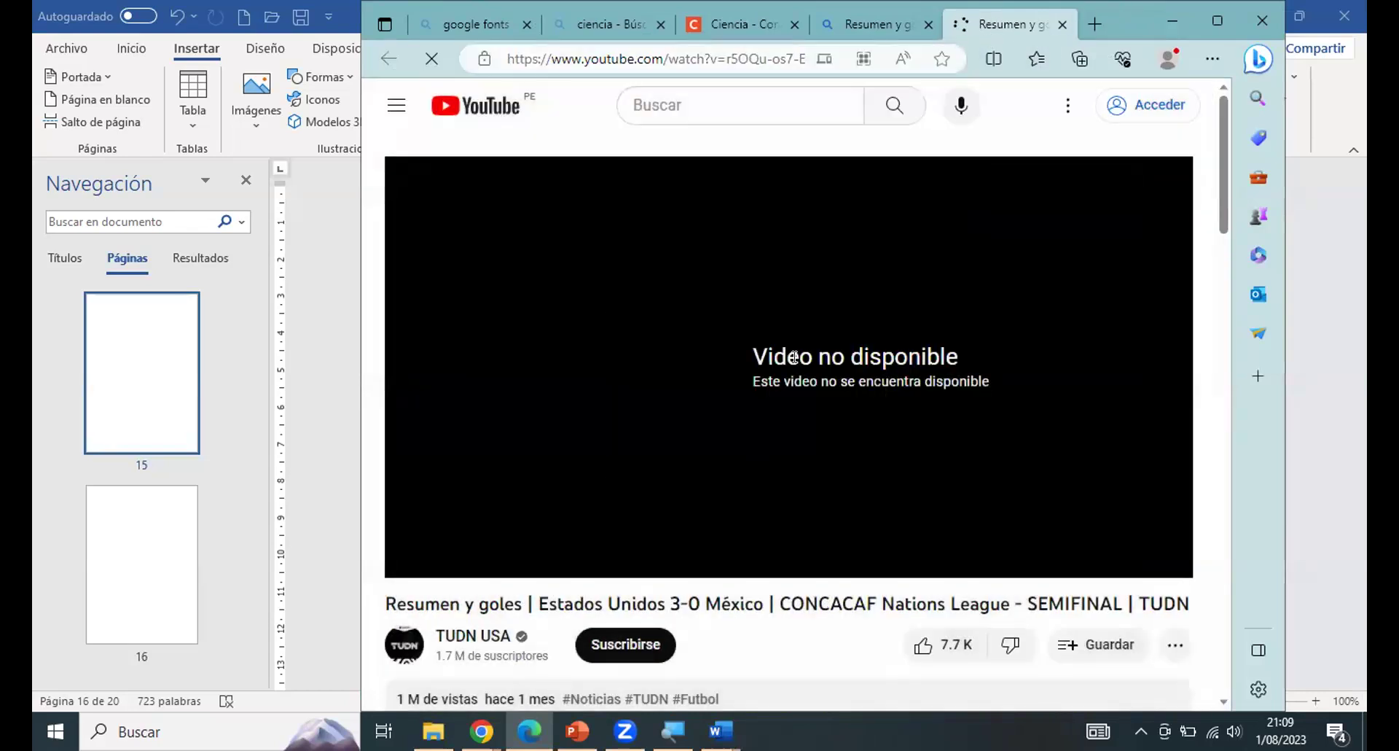
Copy the YouTube video's web address and minimize the browser to return to the Word document.
{"action": "left_click", "coordinate": [738, 61]}
{"action": "key", "text": "ctrl+c"}
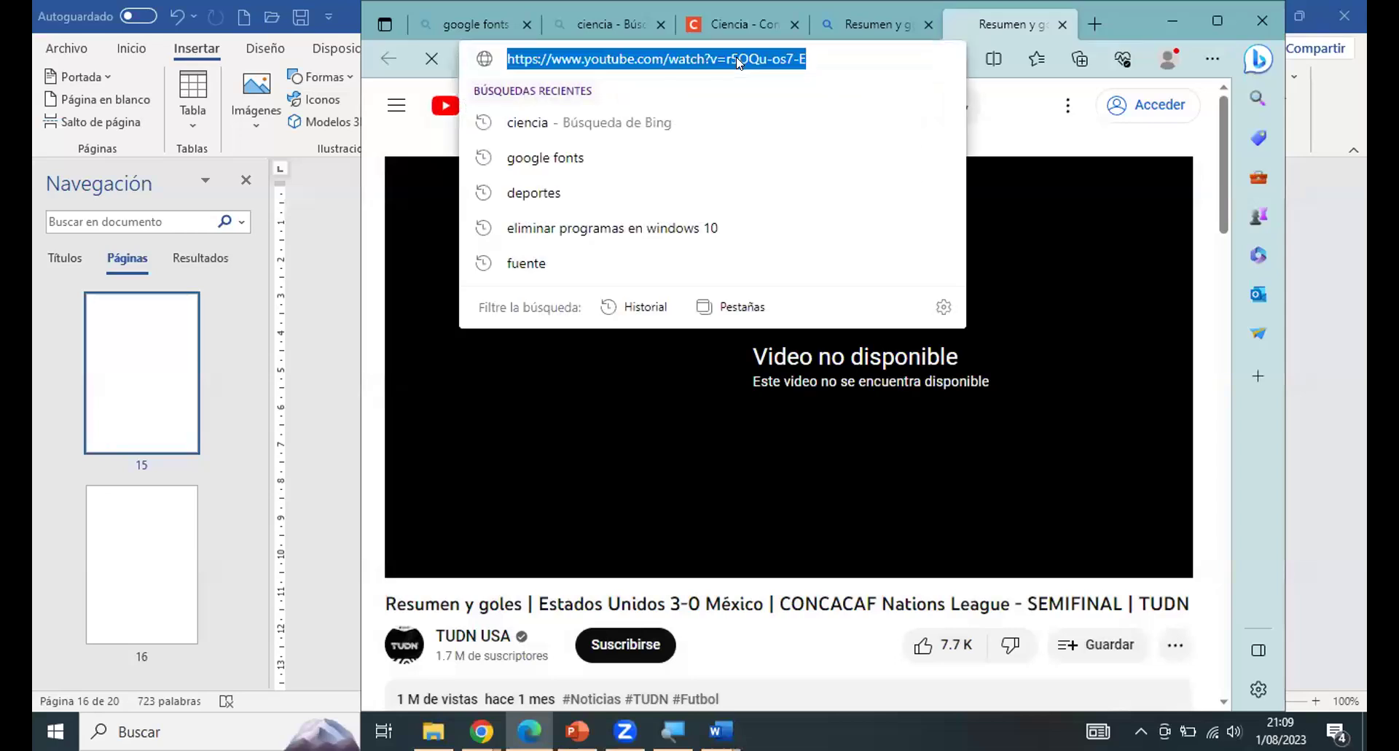
{"action": "right_click", "coordinate": [629, 59]}
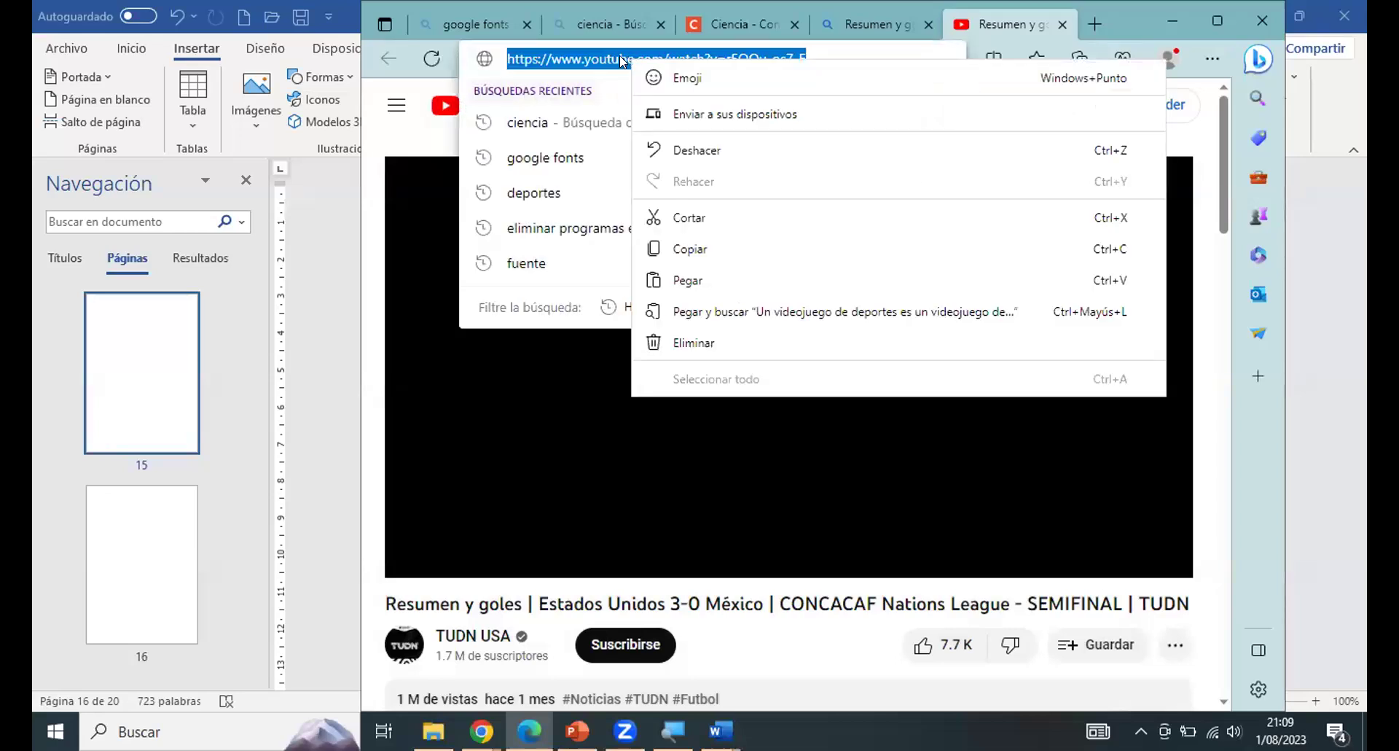
{"action": "left_click", "coordinate": [690, 250]}
{"action": "left_click", "coordinate": [1168, 21]}
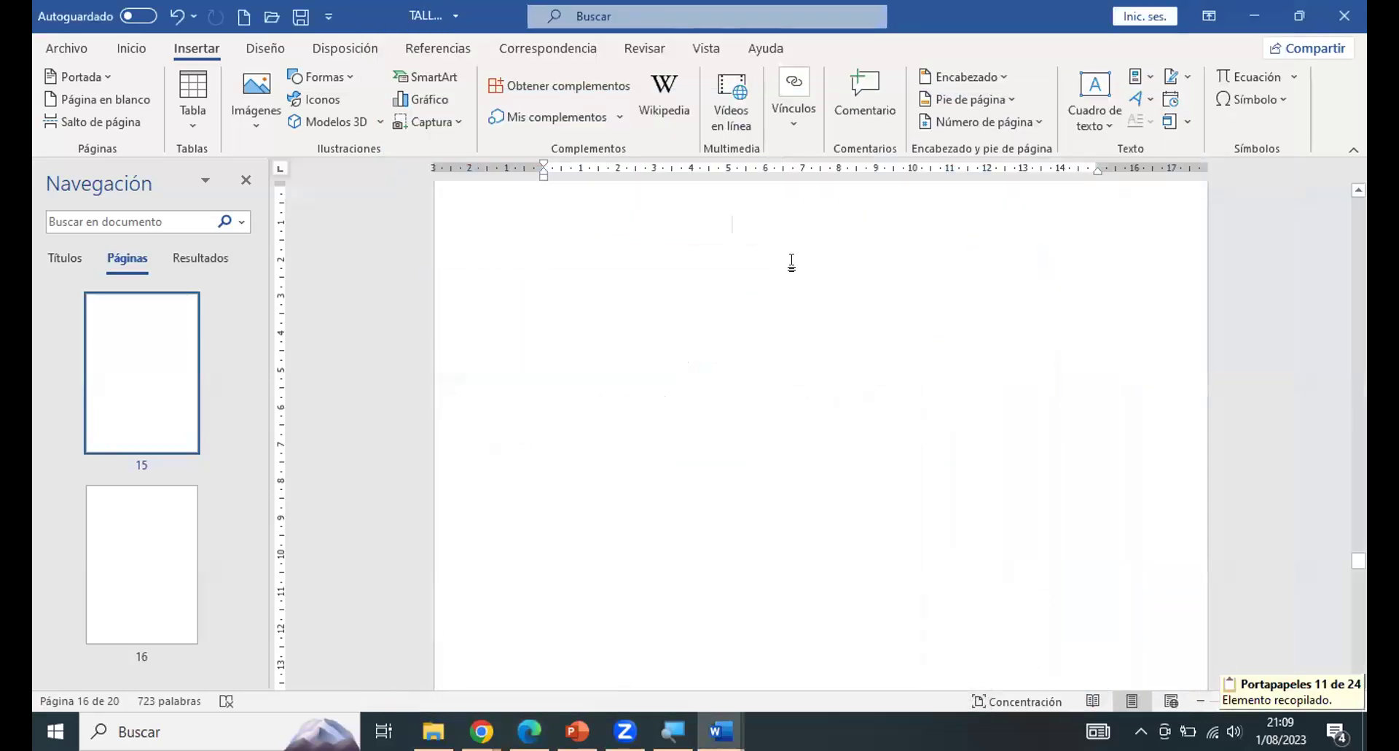
{"action": "left_click", "coordinate": [730, 111]}
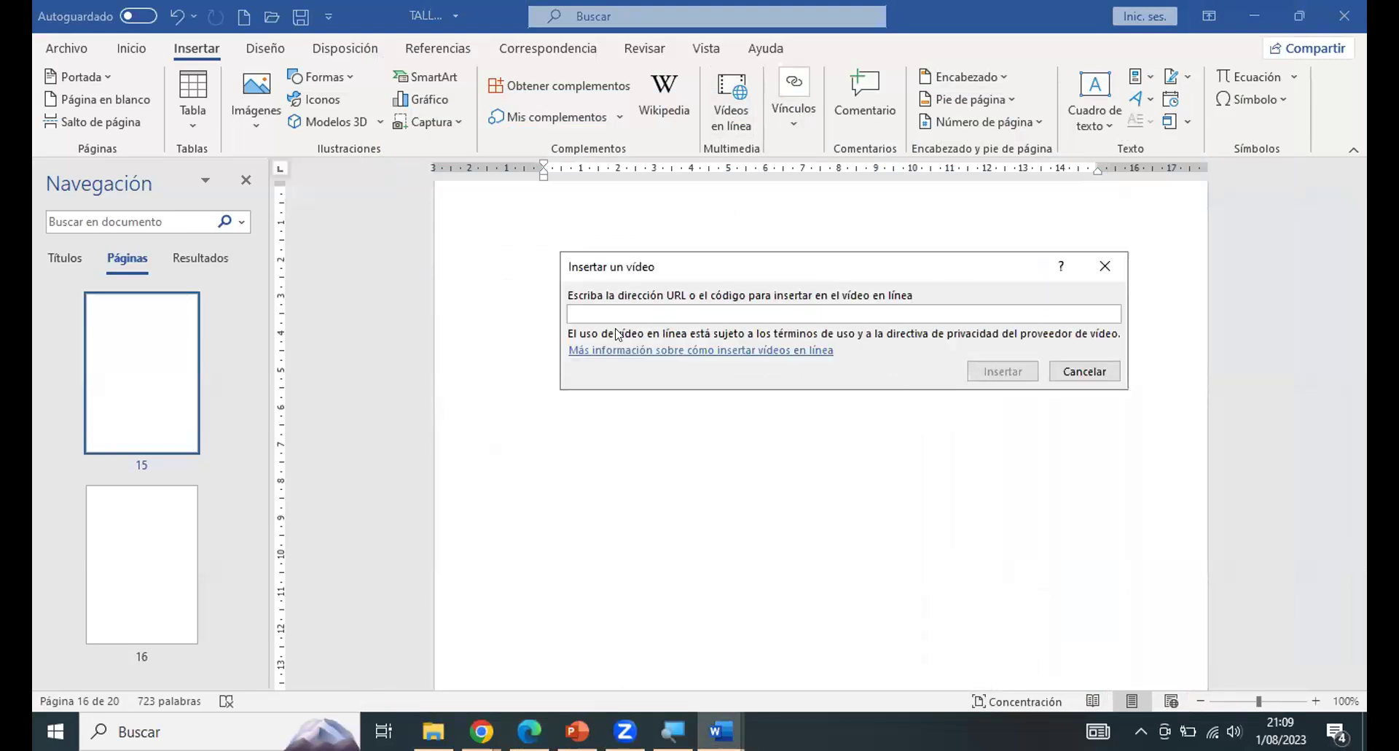
{"action": "left_click", "coordinate": [1105, 266]}
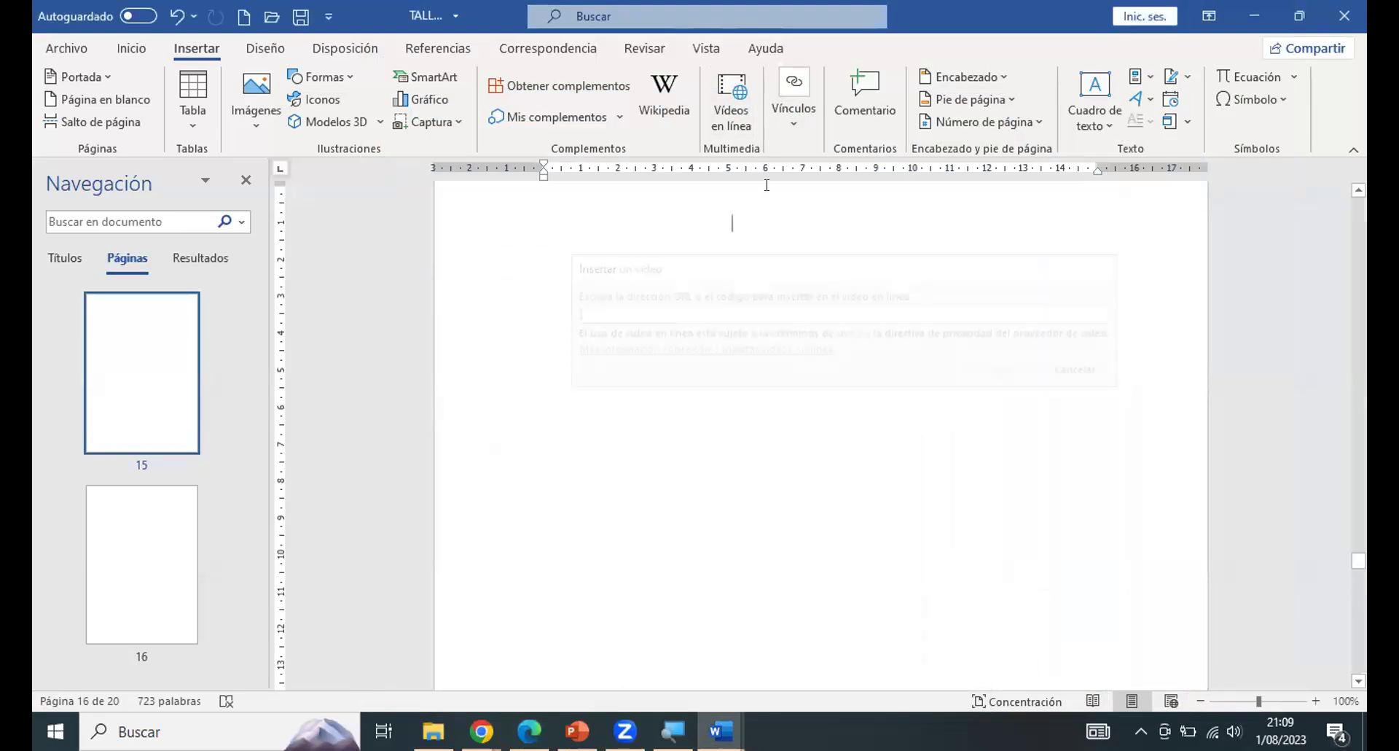
{"action": "left_click", "coordinate": [725, 104]}
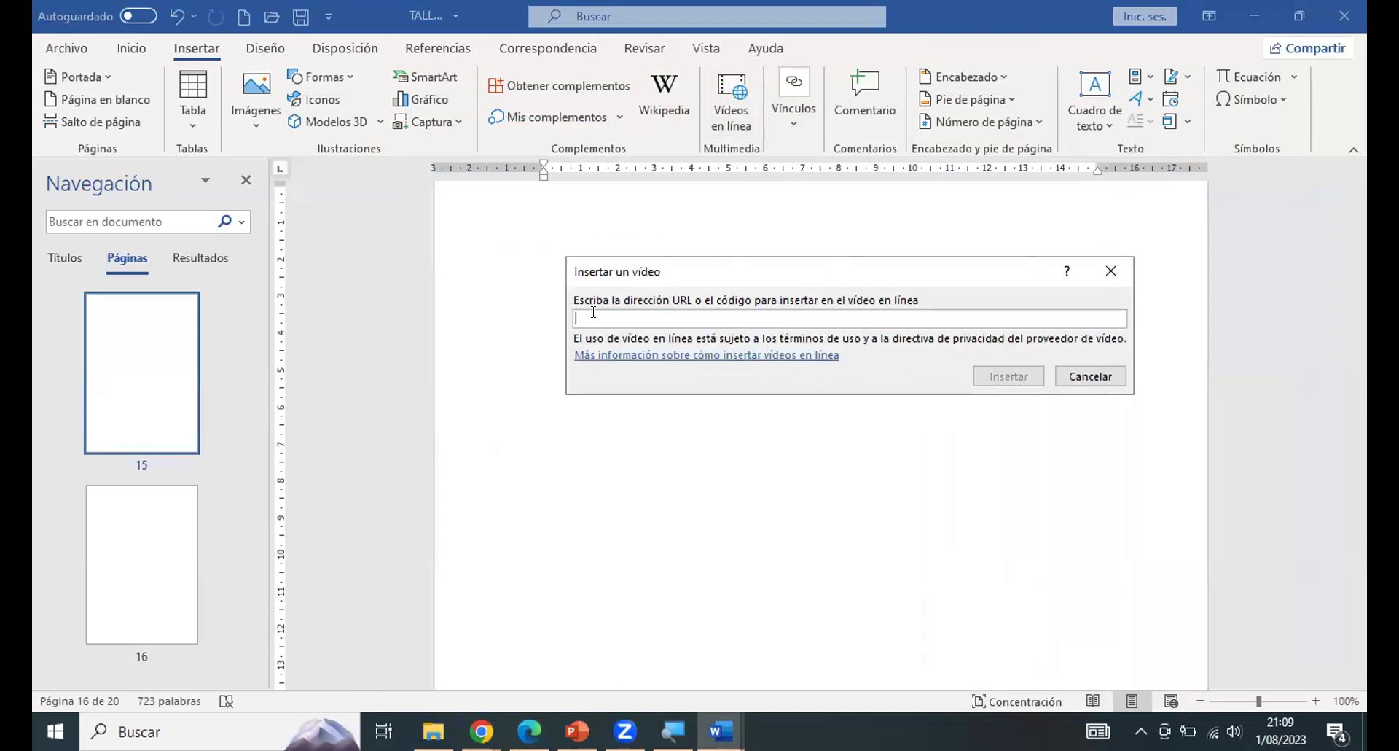
{"action": "key", "text": "ctrl+v"}
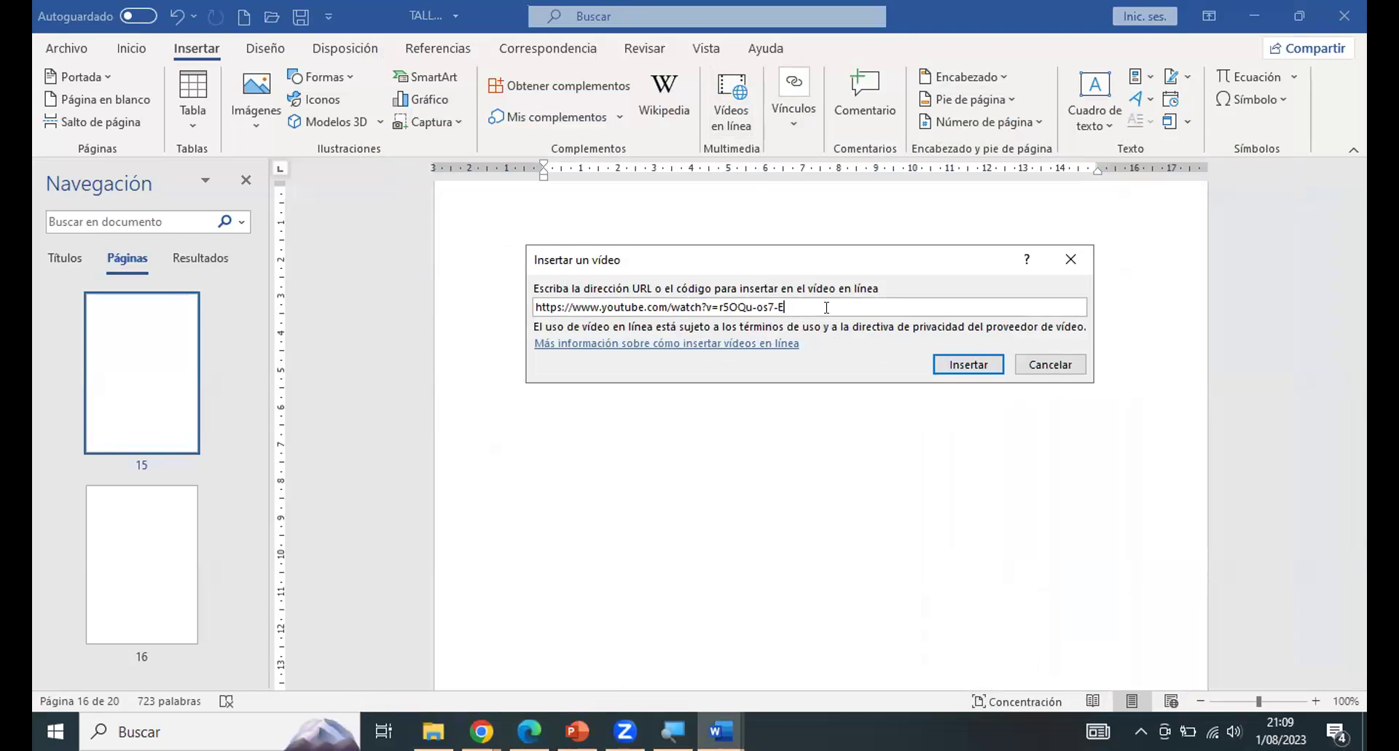
{"action": "left_click", "coordinate": [967, 365]}
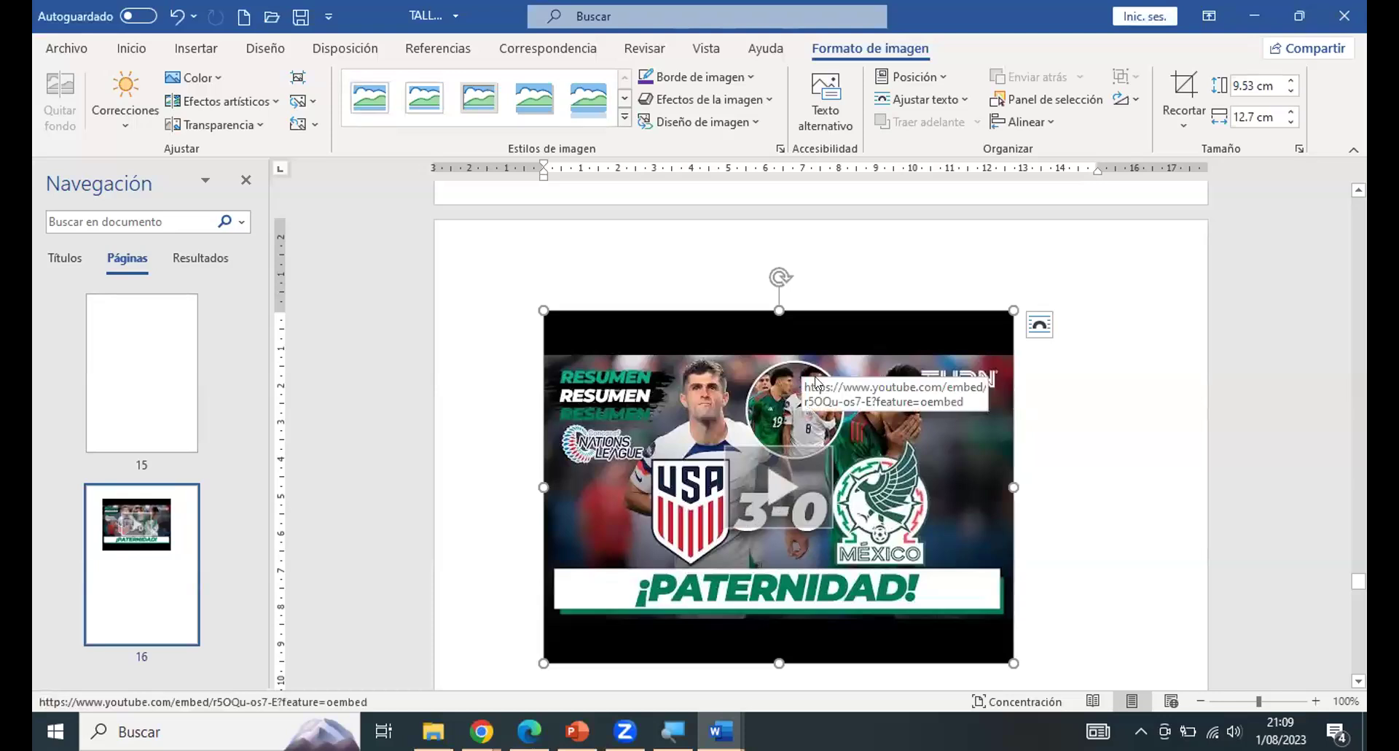
Change the online video's layout so that it floats freely and reposition it on page 15.
{"action": "left_click", "coordinate": [1035, 324]}
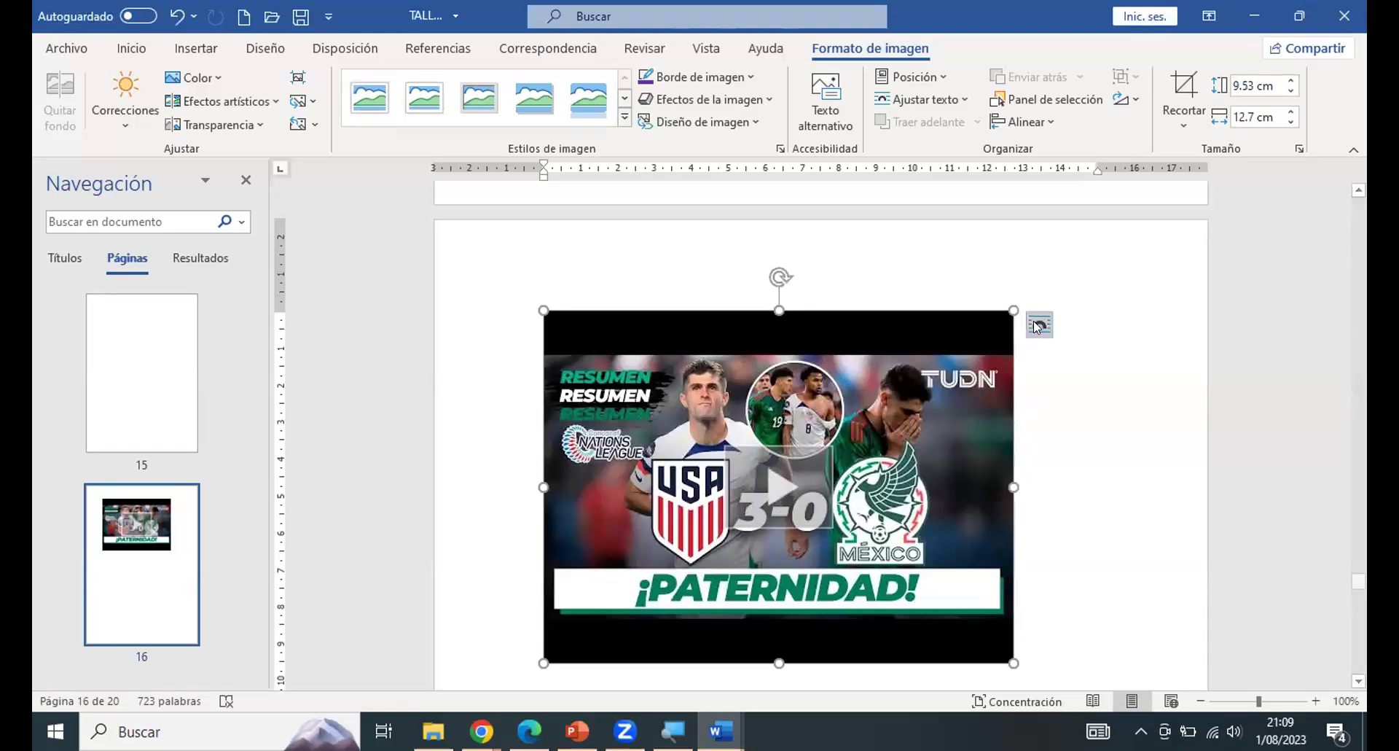
{"action": "left_click", "coordinate": [1140, 455]}
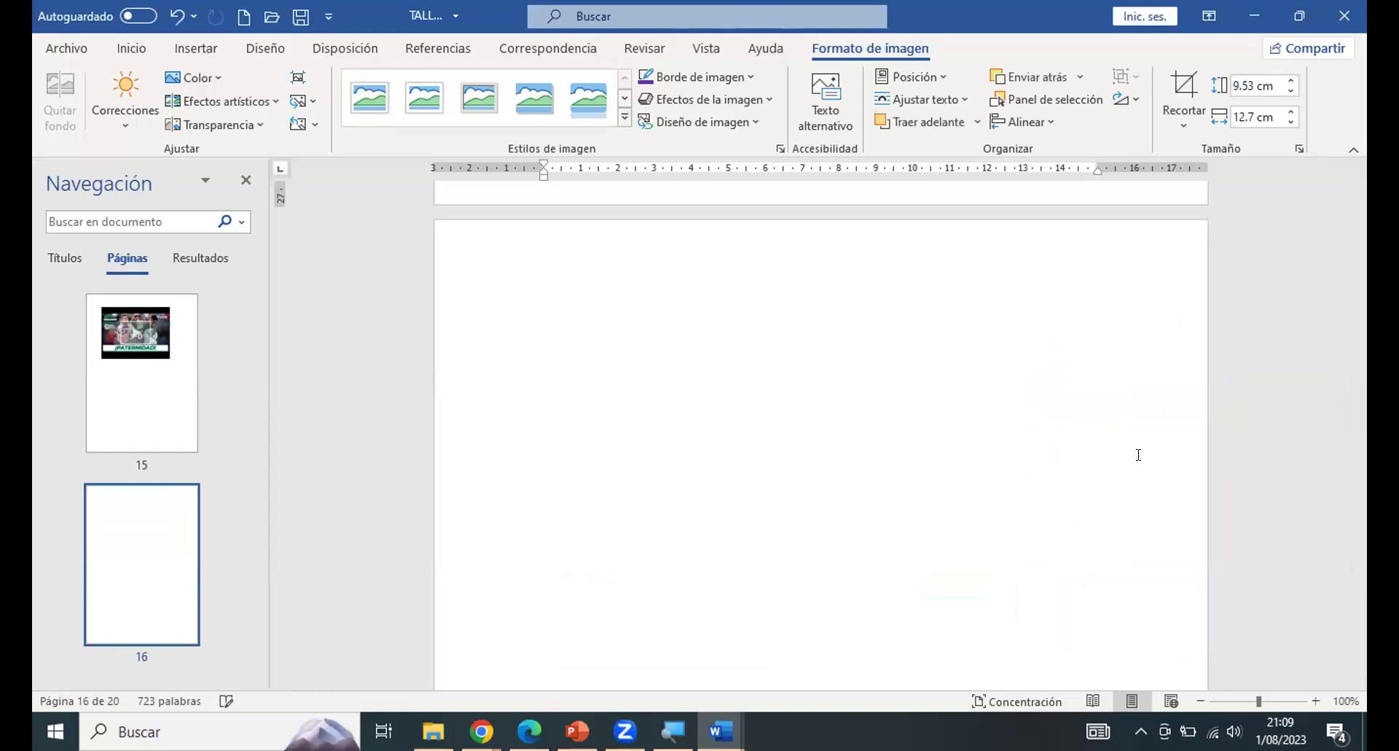
{"action": "left_click", "coordinate": [148, 372]}
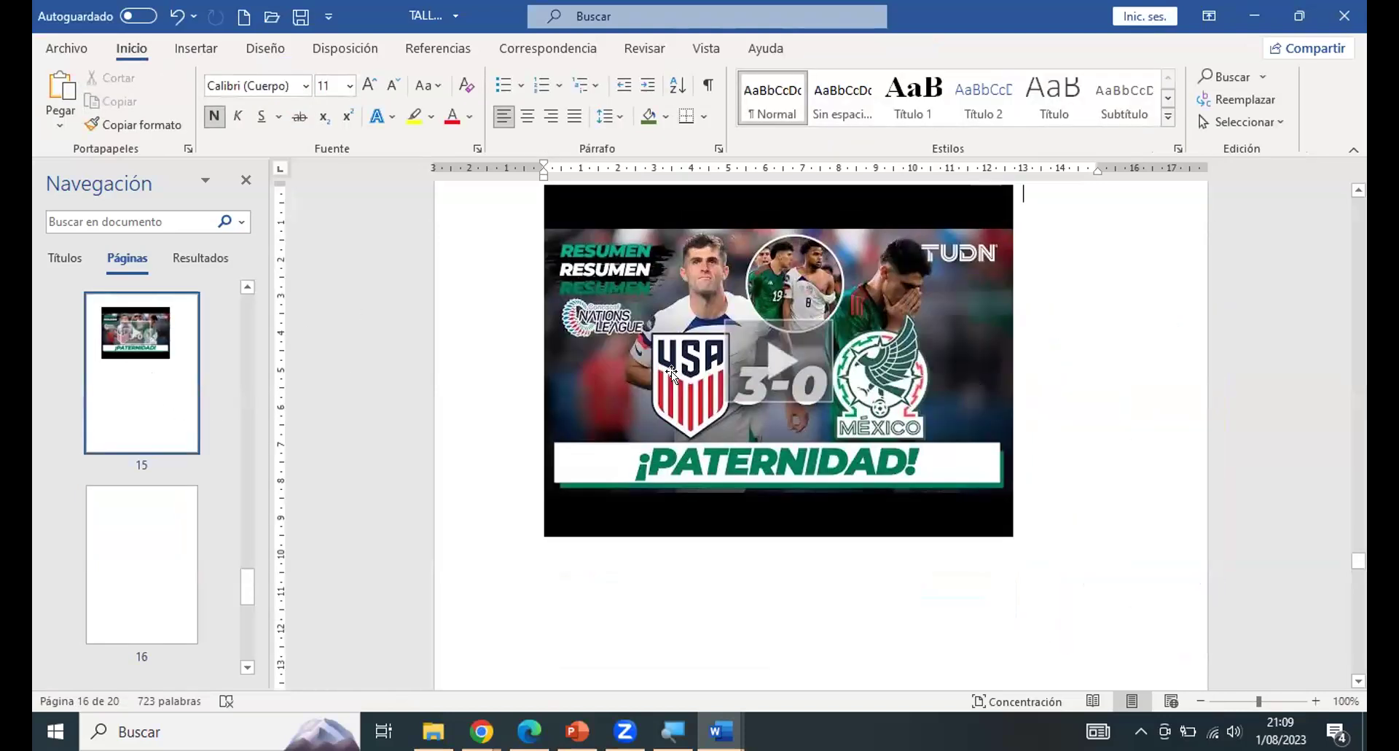
{"action": "left_click", "coordinate": [808, 304]}
{"action": "mouse_move", "coordinate": [809, 304]}
{"action": "left_mouse_down"}
{"action": "mouse_move", "coordinate": [832, 301]}
{"action": "mouse_move", "coordinate": [828, 321]}
{"action": "mouse_move", "coordinate": [809, 311]}
{"action": "left_mouse_up"}
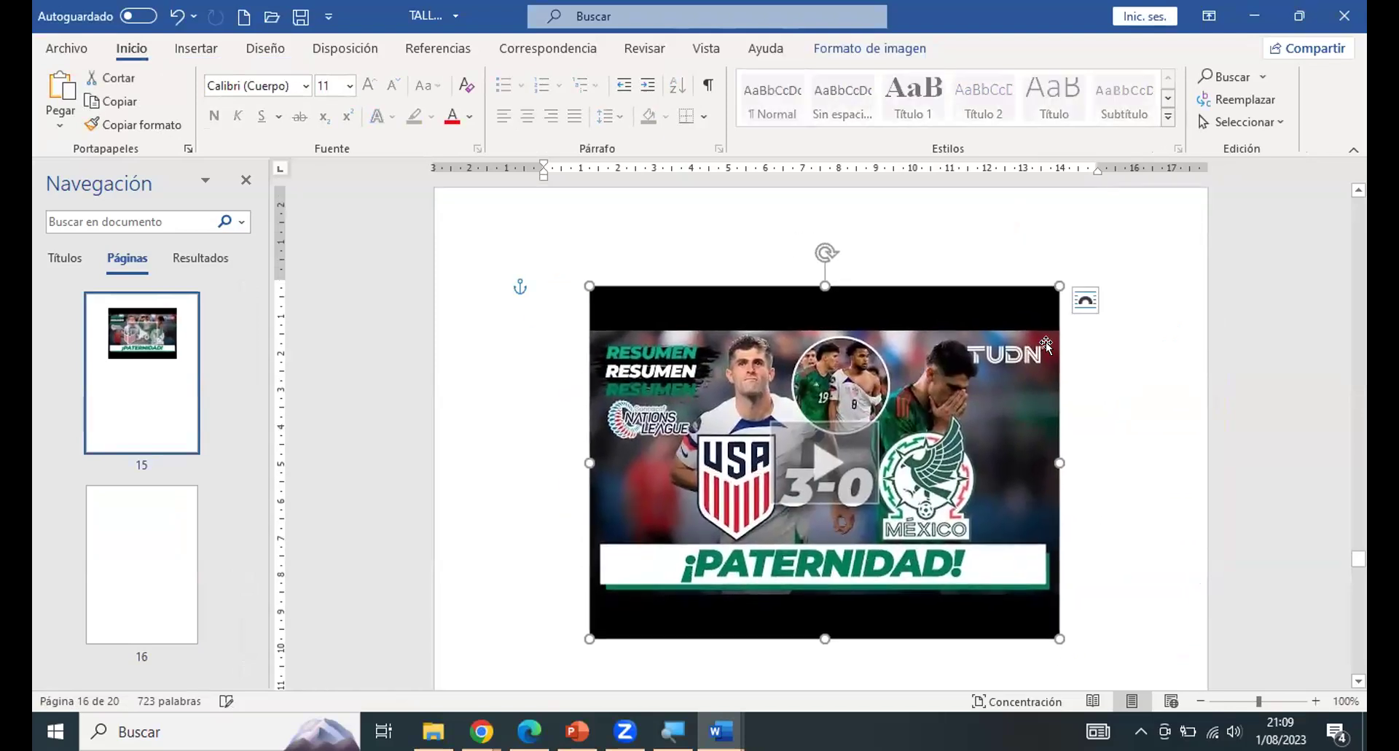
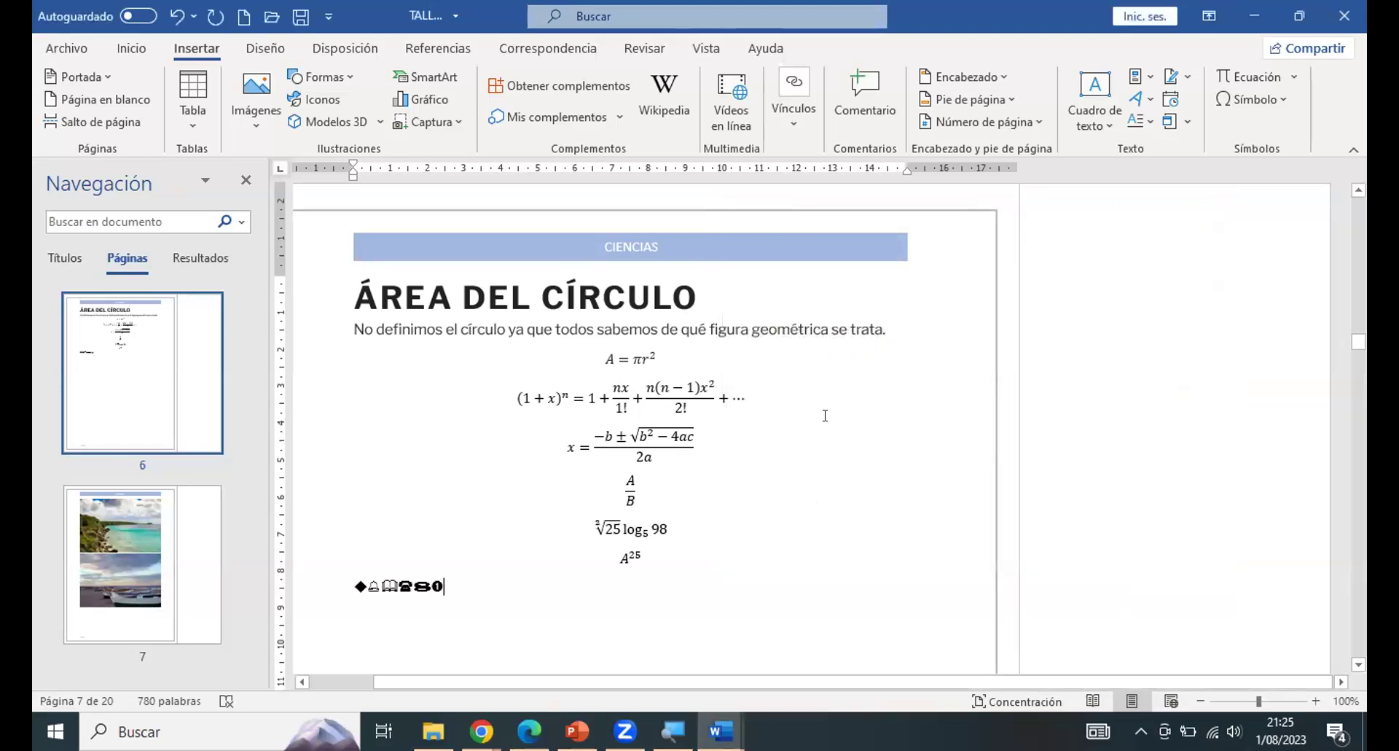
Go to the blank page 16 that follows the page with the online video.
{"action": "scroll", "coordinate": [722, 514], "scroll_direction": "down", "scroll_amount": 3}
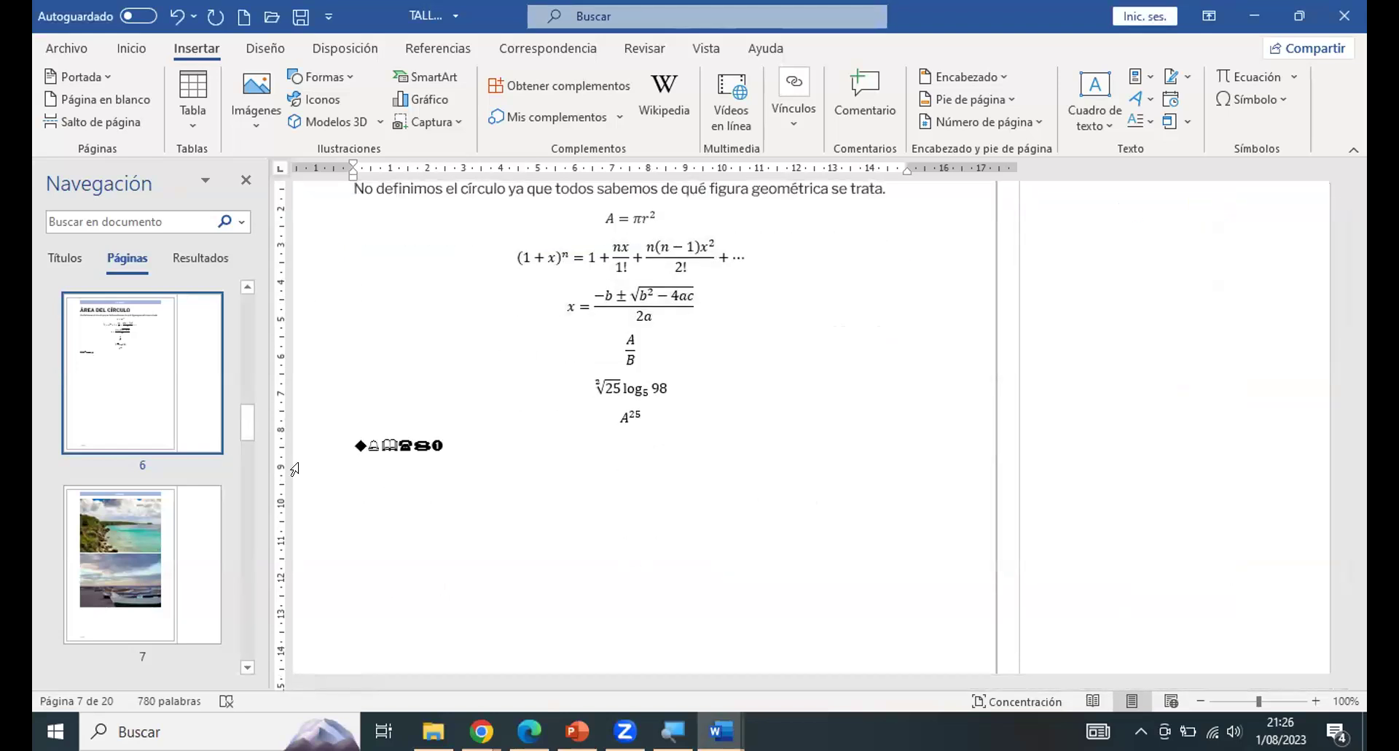
{"action": "left_click_drag", "start_coordinate": [244, 421], "coordinate": [254, 579]}
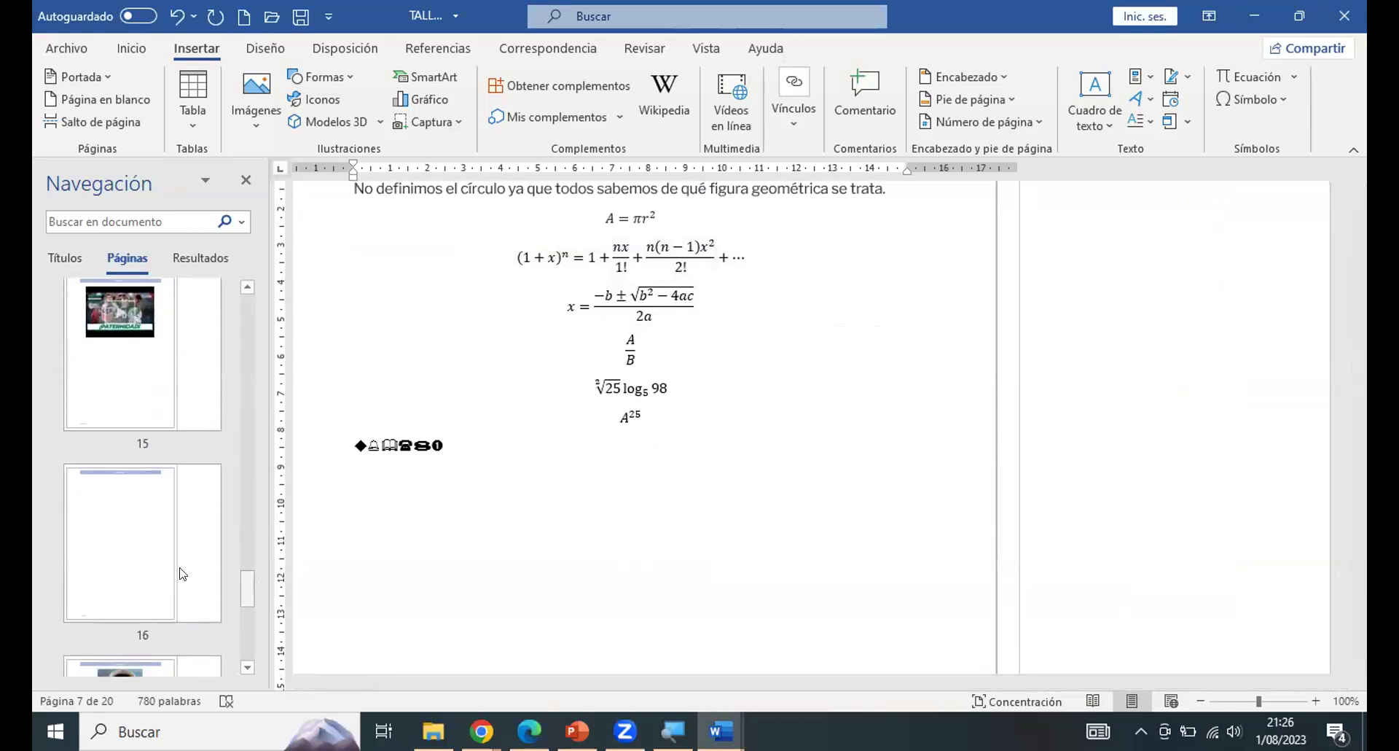
{"action": "left_click", "coordinate": [161, 559]}
{"action": "left_click", "coordinate": [183, 394]}
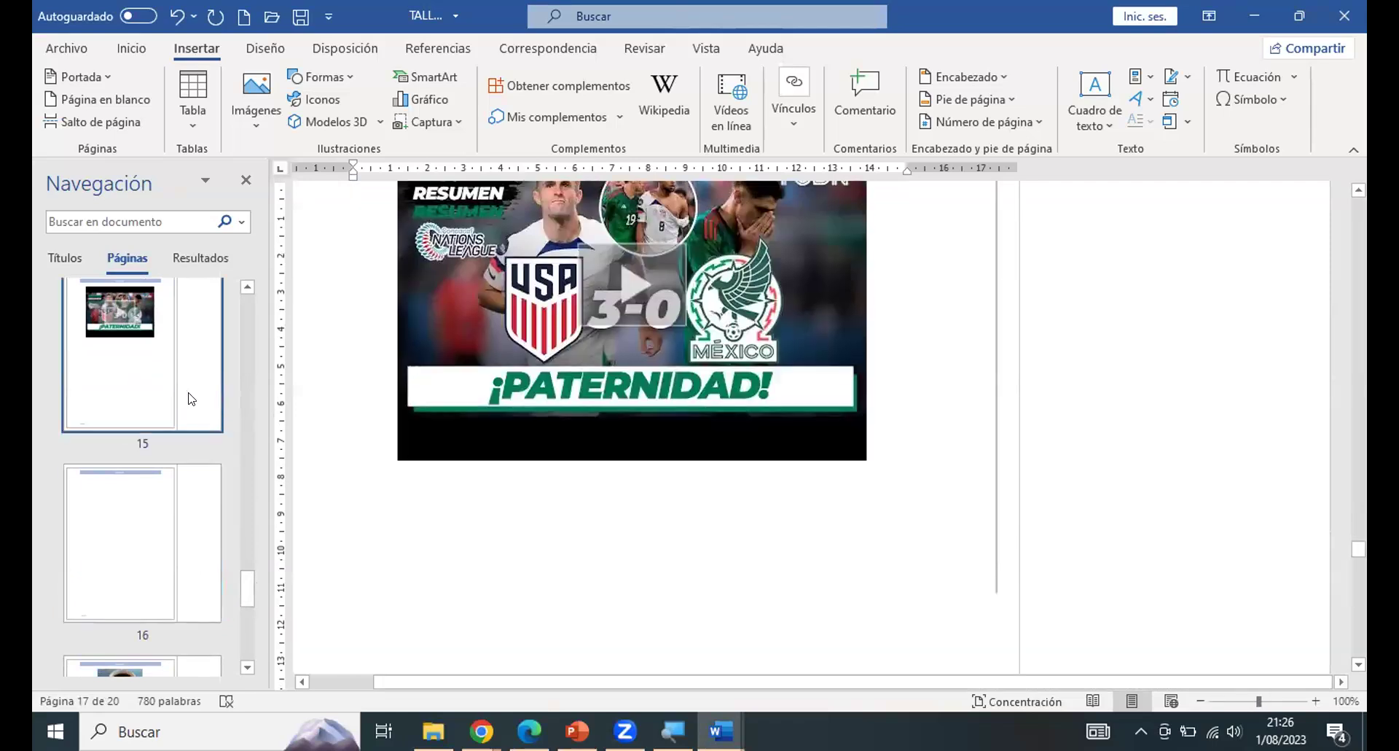
{"action": "scroll", "coordinate": [180, 399], "scroll_direction": "up", "scroll_amount": 5}
{"action": "scroll", "coordinate": [157, 380], "scroll_direction": "up", "scroll_amount": 3}
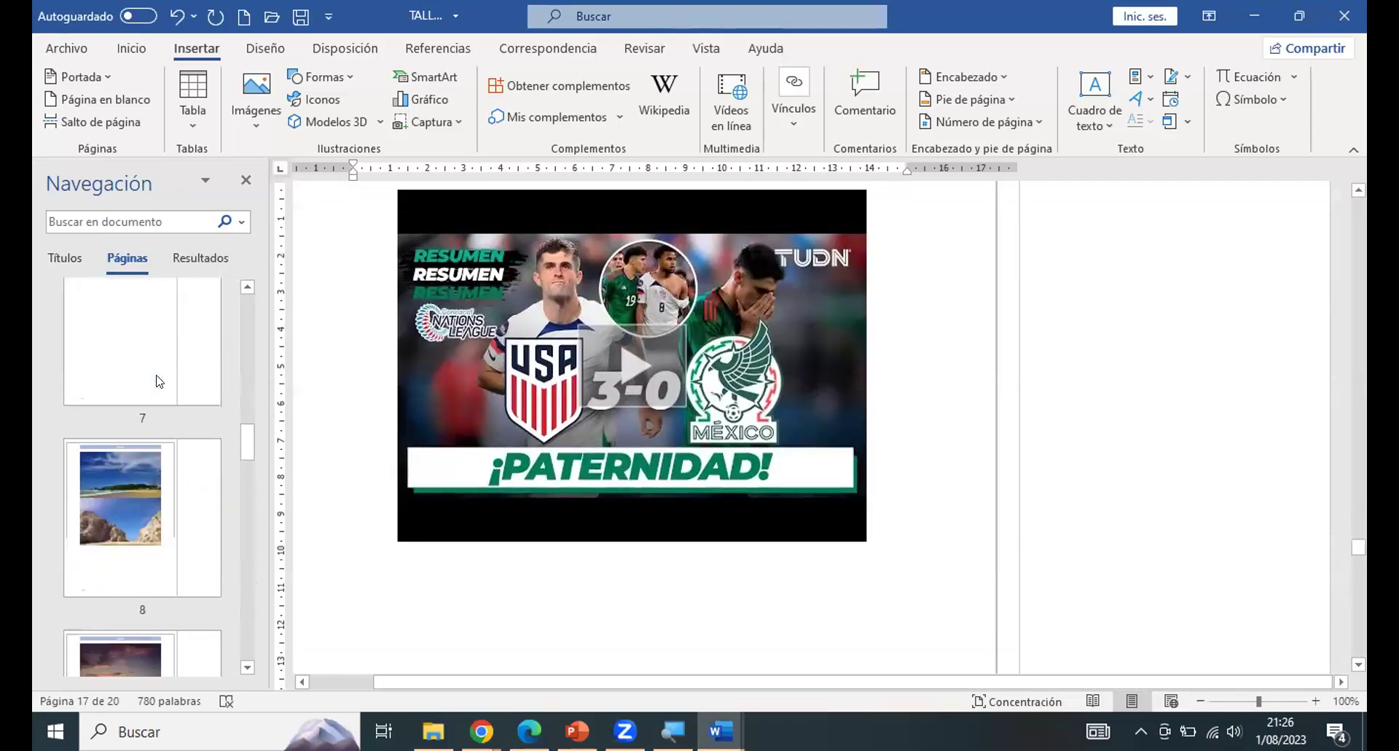
{"action": "scroll", "coordinate": [156, 380], "scroll_direction": "down", "scroll_amount": 8}
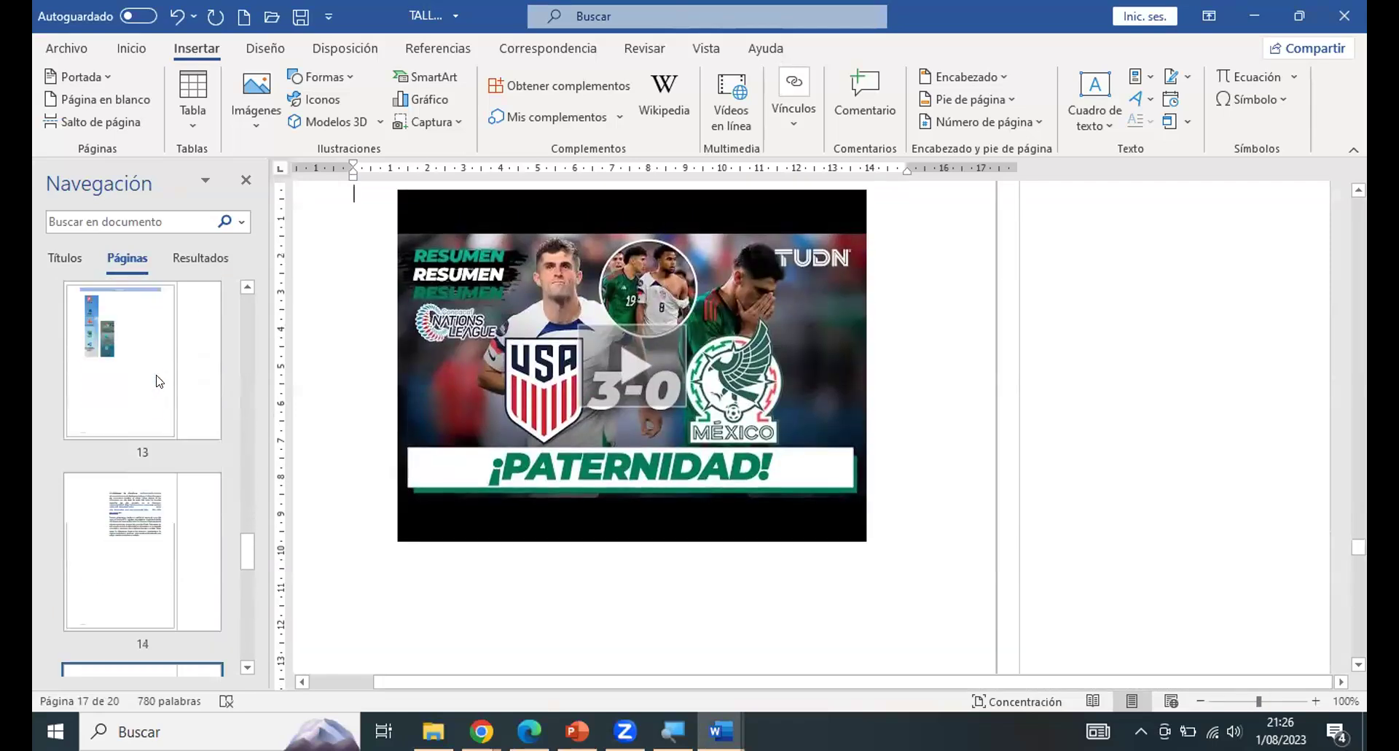
{"action": "scroll", "coordinate": [159, 384], "scroll_direction": "down", "scroll_amount": 2}
{"action": "left_click", "coordinate": [129, 381]}
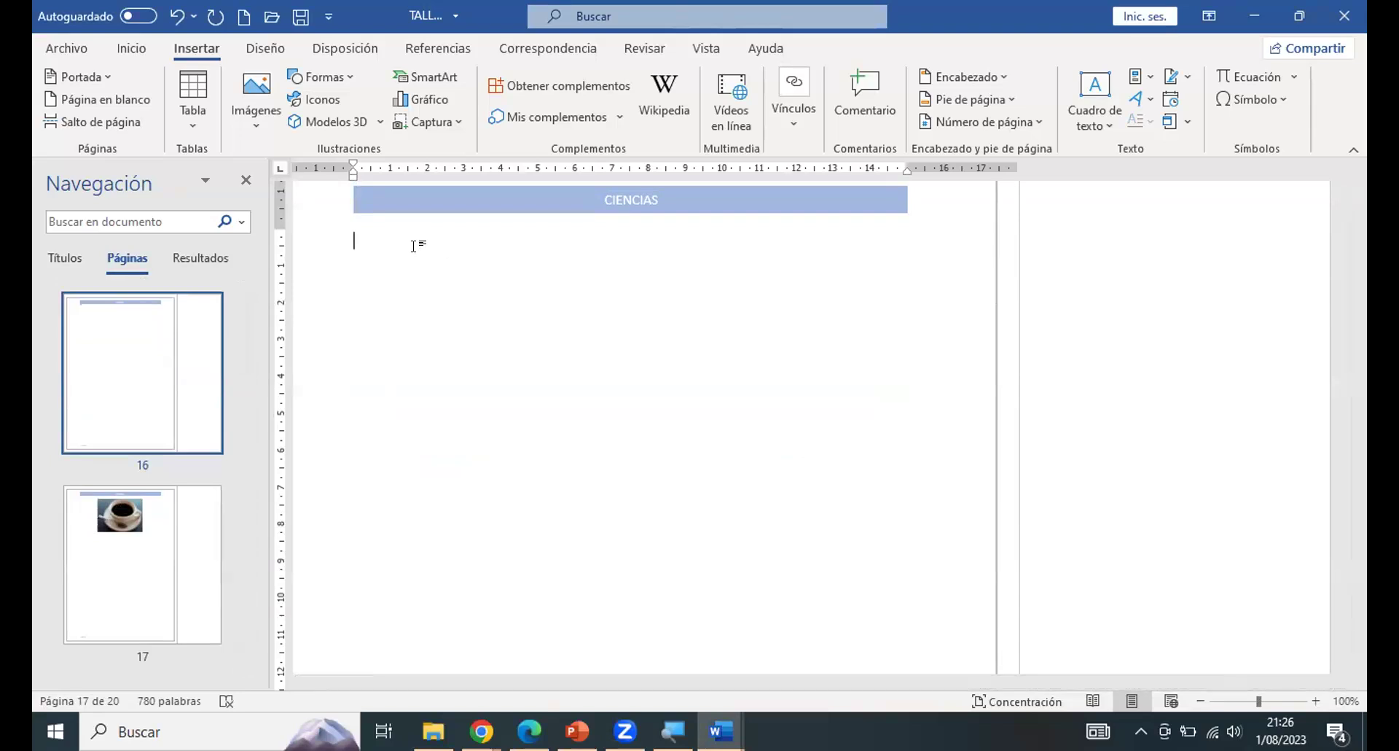
Open the workbook "039 Filtros y Organizacion de Datos" in Excel, dismiss the activation notice, look over its table and close it.
{"action": "left_click", "coordinate": [435, 728]}
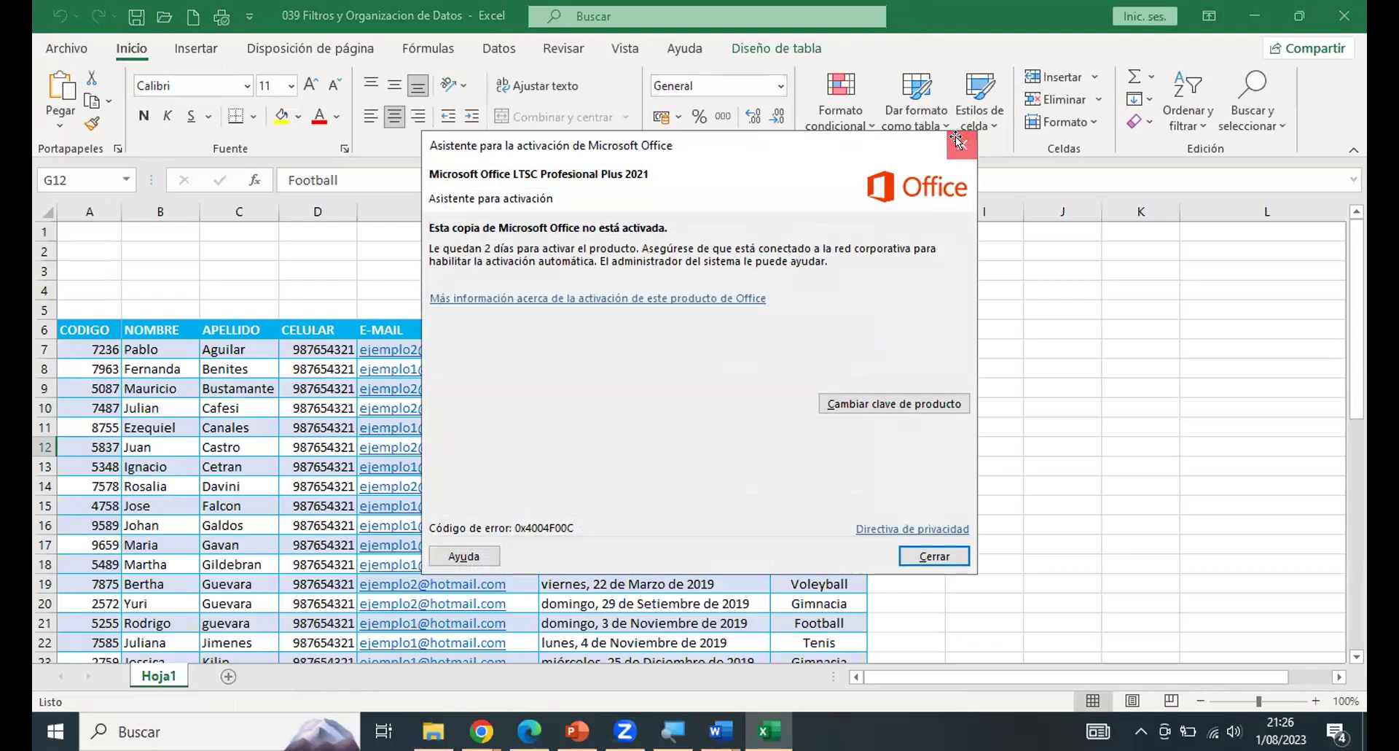
{"action": "left_click", "coordinate": [961, 142]}
{"action": "left_click", "coordinate": [692, 466]}
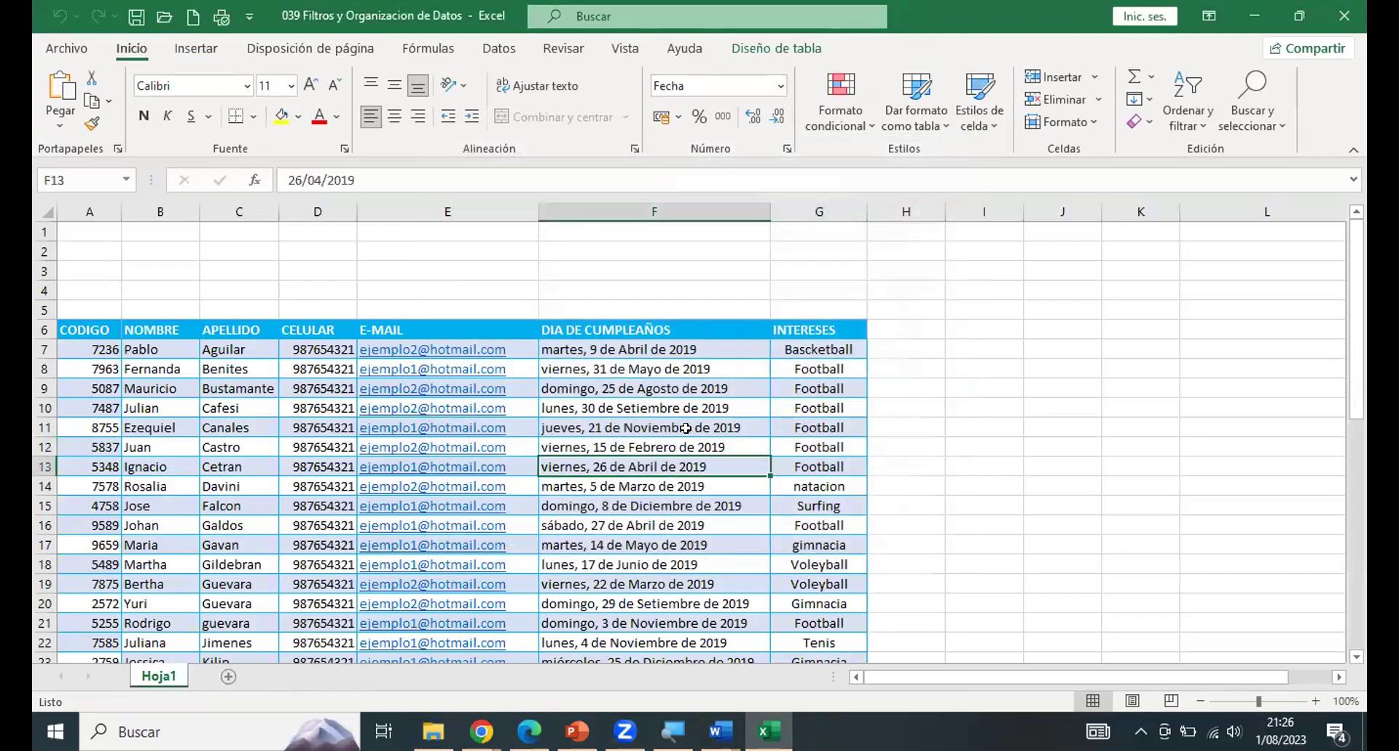
{"action": "scroll", "coordinate": [685, 428], "scroll_direction": "down", "scroll_amount": 1}
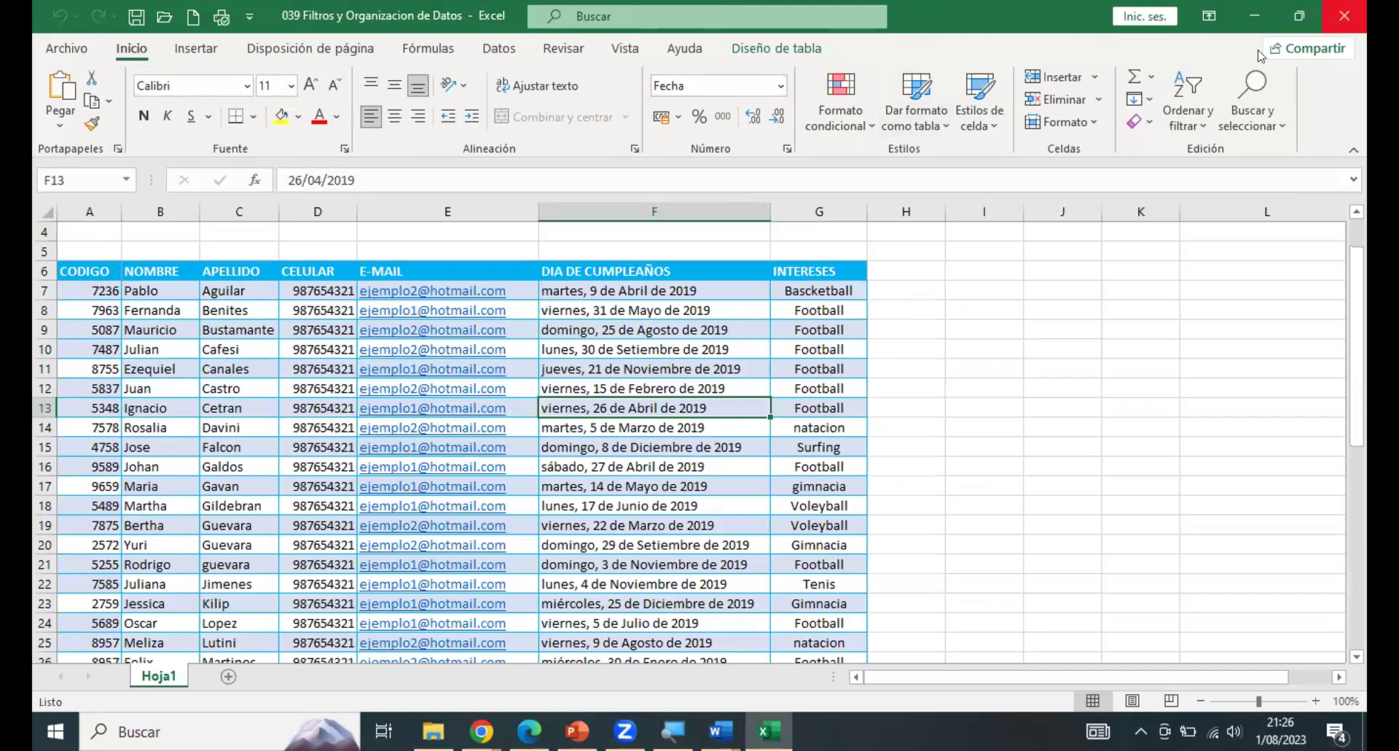
{"action": "double_click", "coordinate": [1003, 16]}
{"action": "left_click", "coordinate": [1193, 20]}
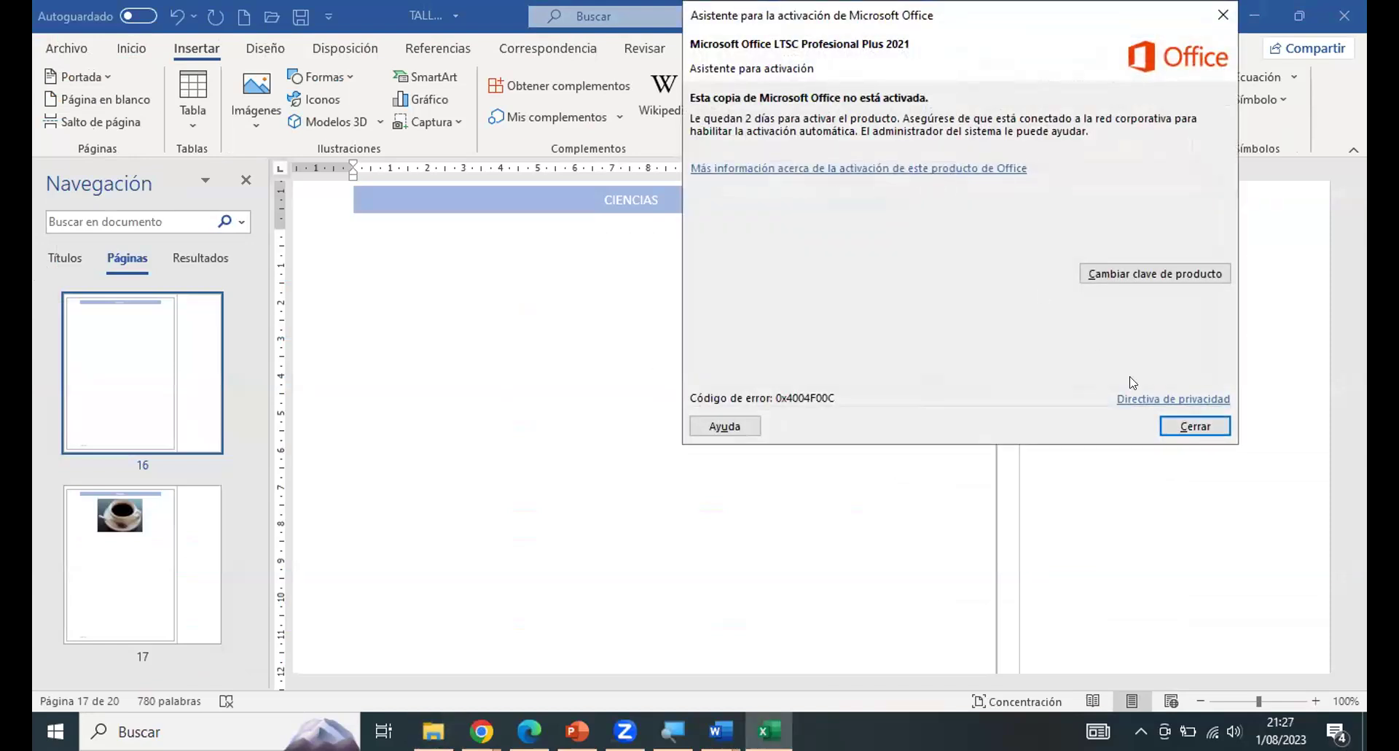
Dismiss the activation notice in the workbook "038 Funcion BD Suma y BD promedio" and maximize its window.
{"action": "left_click", "coordinate": [1194, 427]}
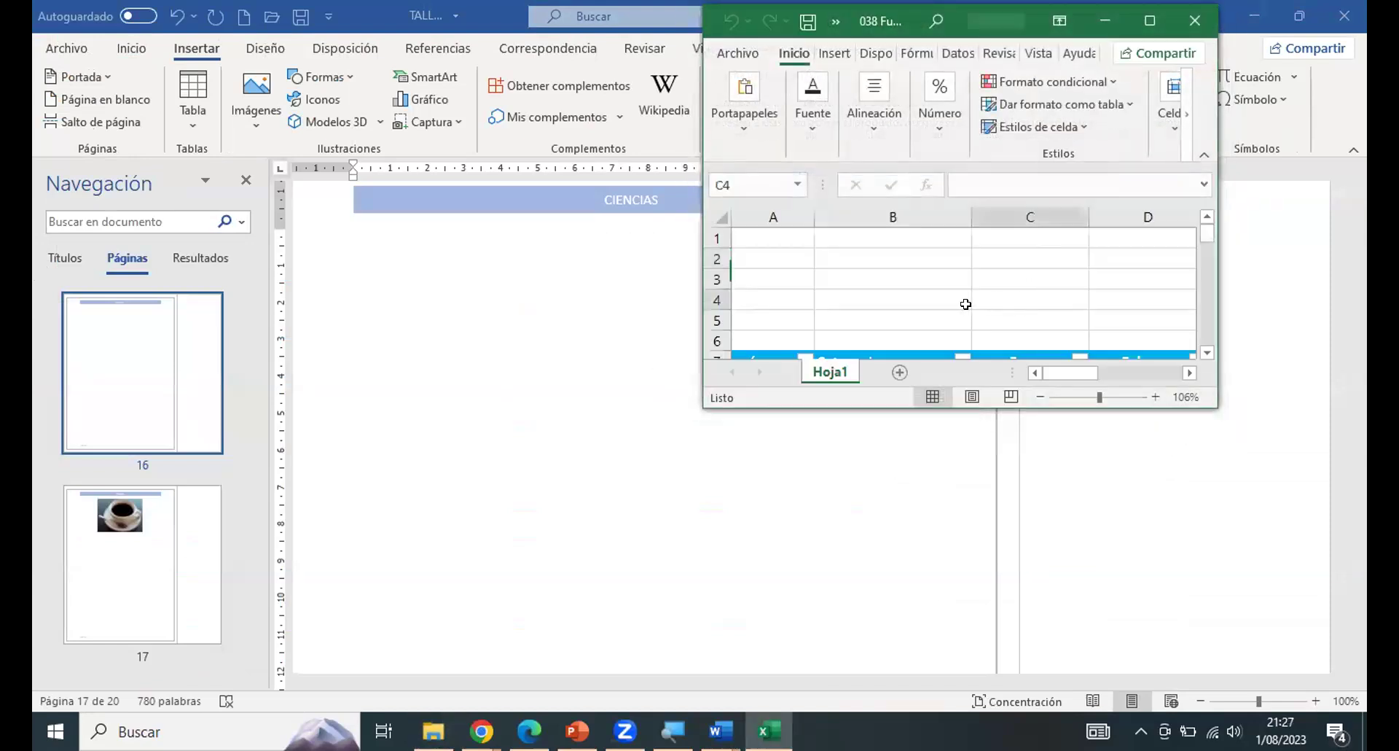
{"action": "scroll", "coordinate": [966, 304], "scroll_direction": "down", "scroll_amount": 3}
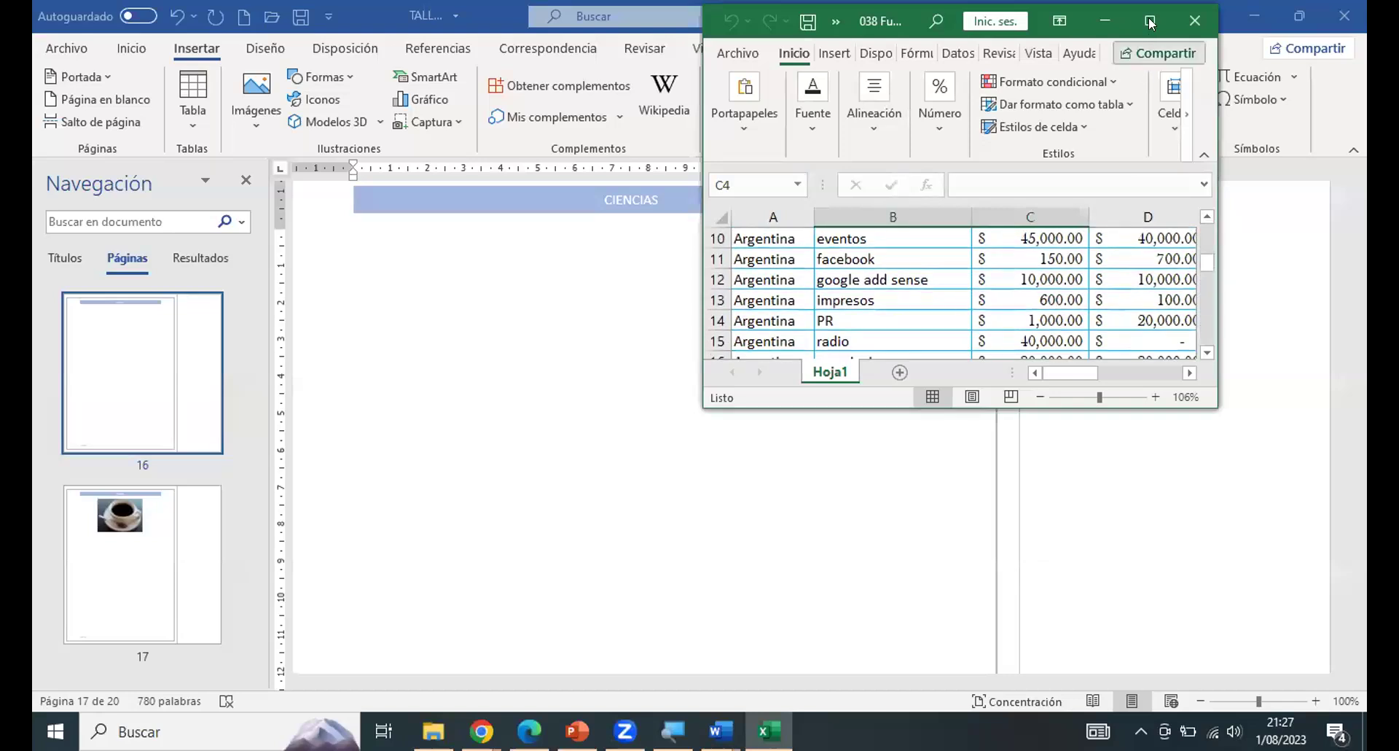
{"action": "left_click", "coordinate": [1150, 23]}
Examine the income table's countries, categories and amounts for Enero, Febrero and Marzo.
{"action": "left_click", "coordinate": [561, 353]}
{"action": "scroll", "coordinate": [538, 369], "scroll_direction": "up", "scroll_amount": 3}
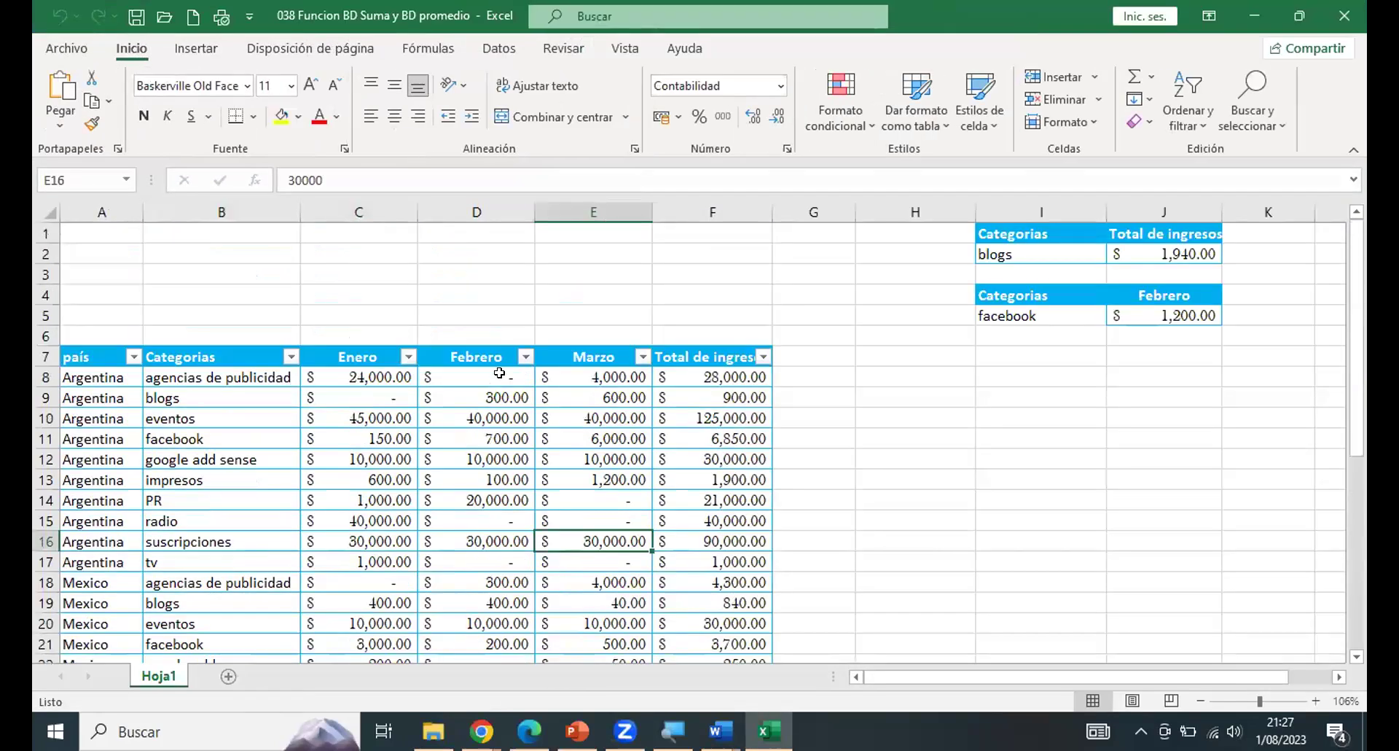
{"action": "scroll", "coordinate": [414, 435], "scroll_direction": "down", "scroll_amount": 9}
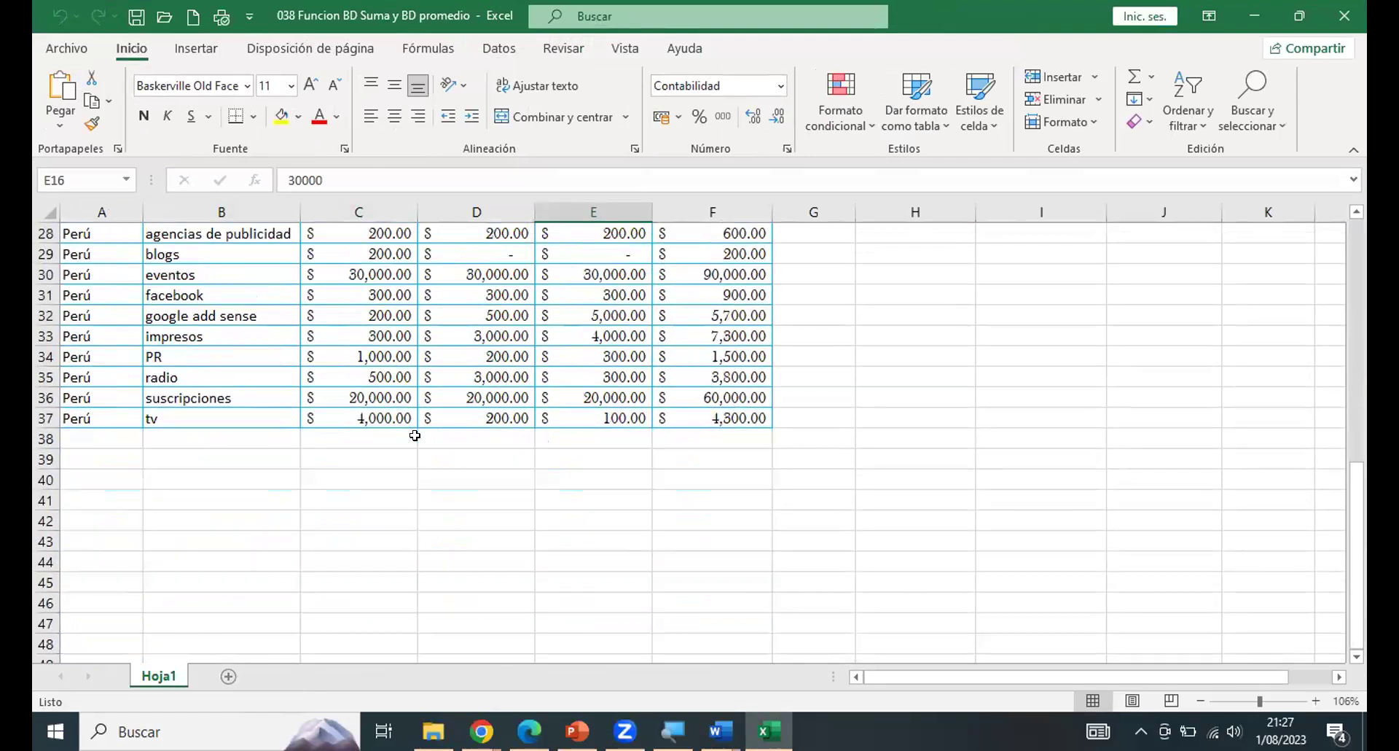
{"action": "scroll", "coordinate": [415, 435], "scroll_direction": "up", "scroll_amount": 9}
{"action": "scroll", "coordinate": [521, 306], "scroll_direction": "down", "scroll_amount": 2}
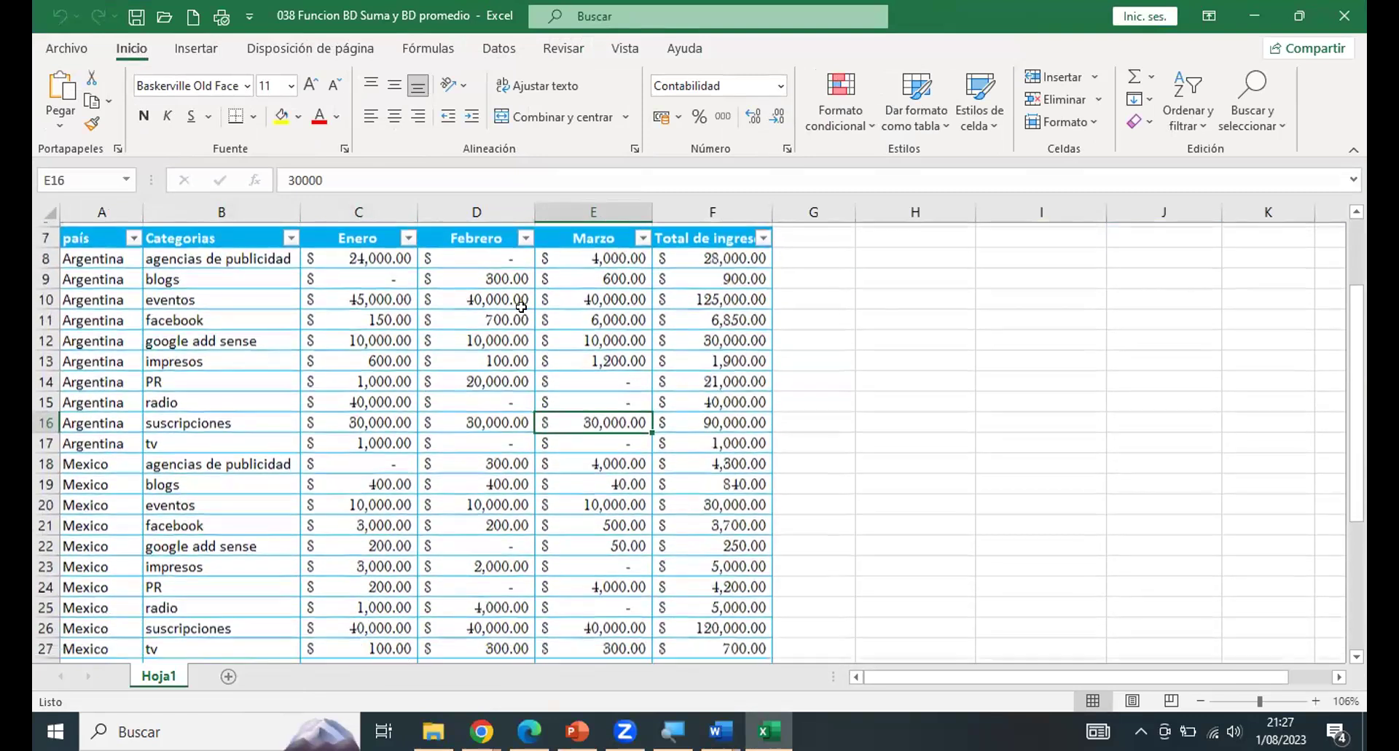
{"action": "left_click", "coordinate": [471, 340]}
{"action": "scroll", "coordinate": [261, 337], "scroll_direction": "up", "scroll_amount": 1}
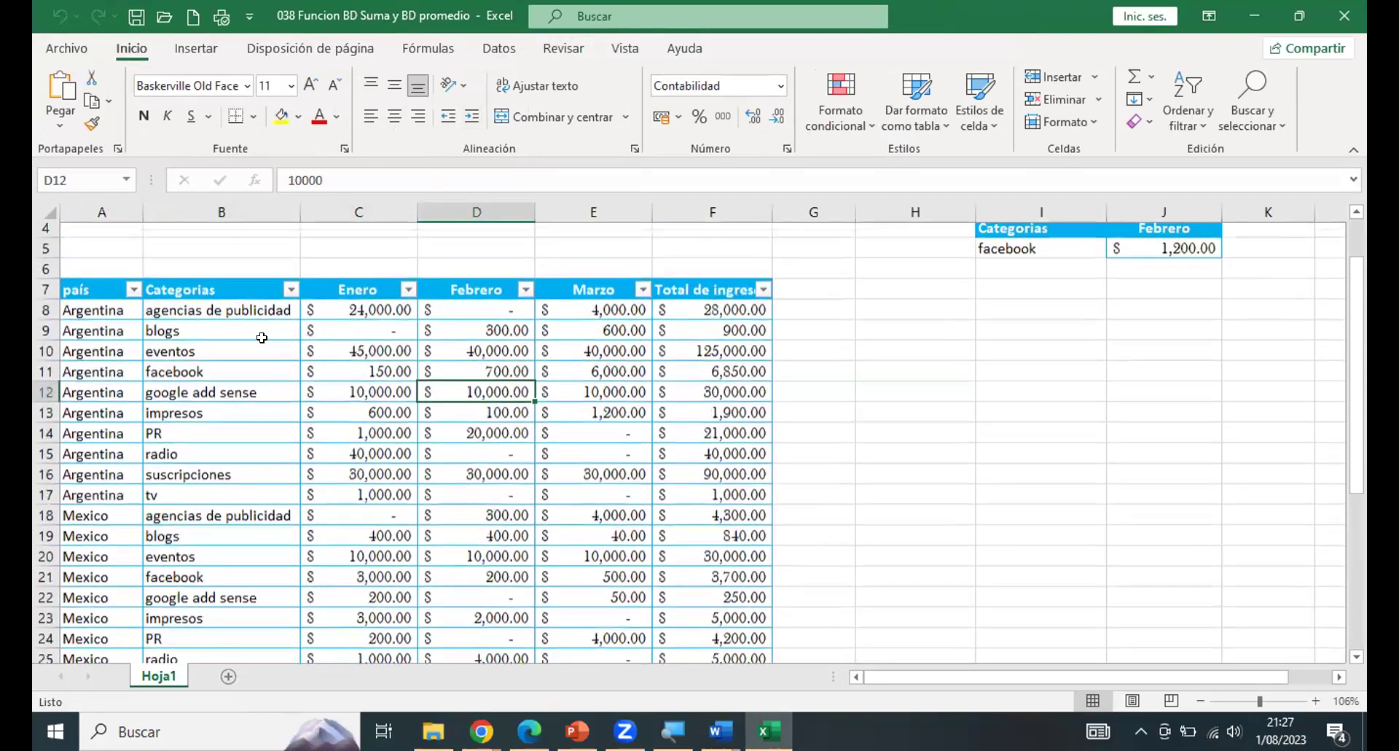
{"action": "left_click", "coordinate": [512, 374]}
{"action": "left_click", "coordinate": [587, 385]}
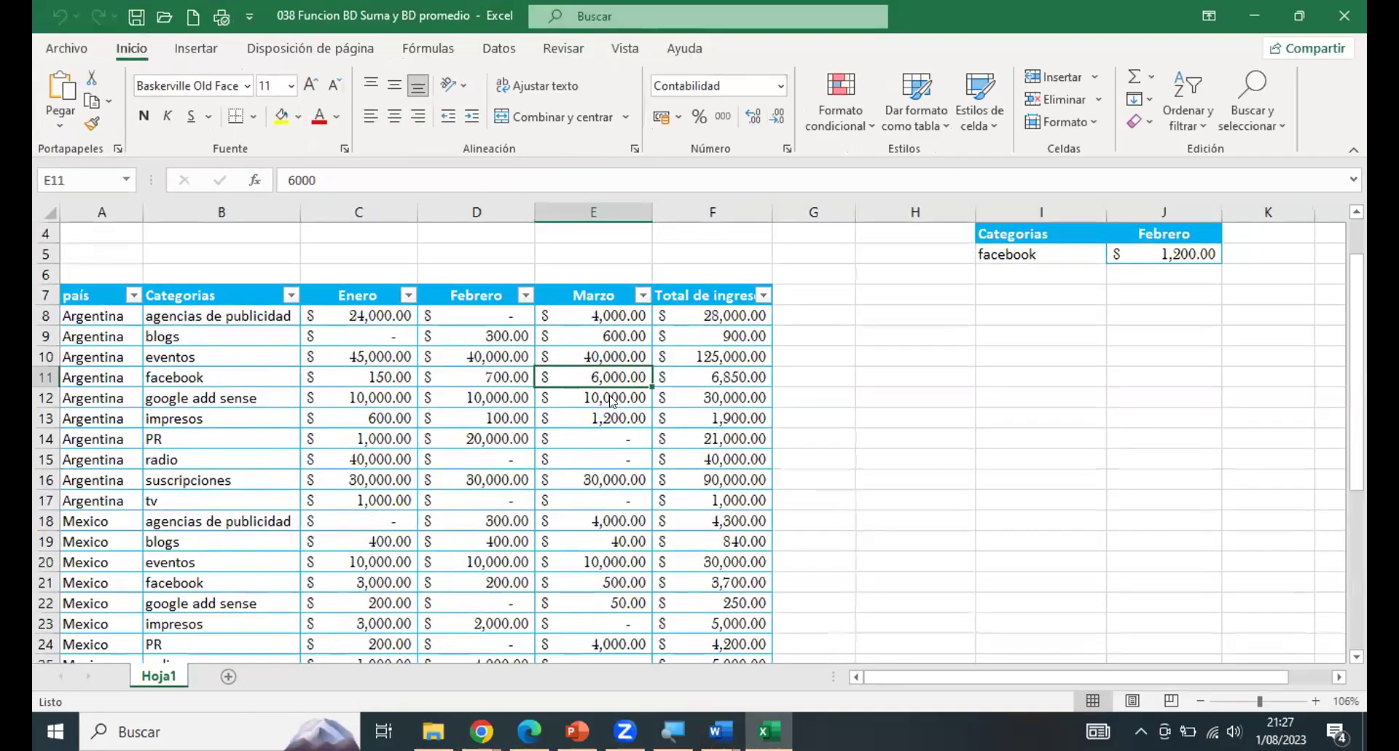
Inspect the SUMA formula in cell F11 that totals Argentina's facebook row, leaving the formula as it is.
{"action": "left_click", "coordinate": [701, 367]}
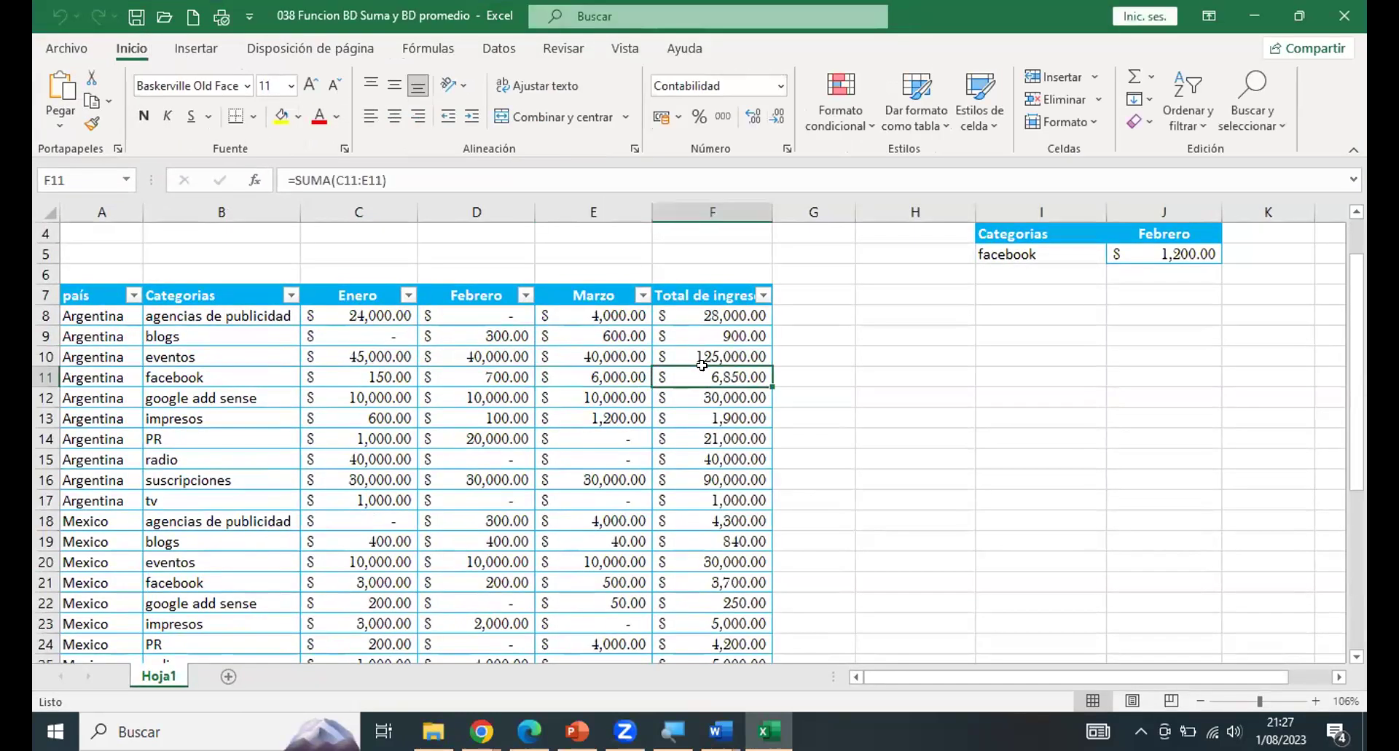
{"action": "left_click", "coordinate": [348, 180]}
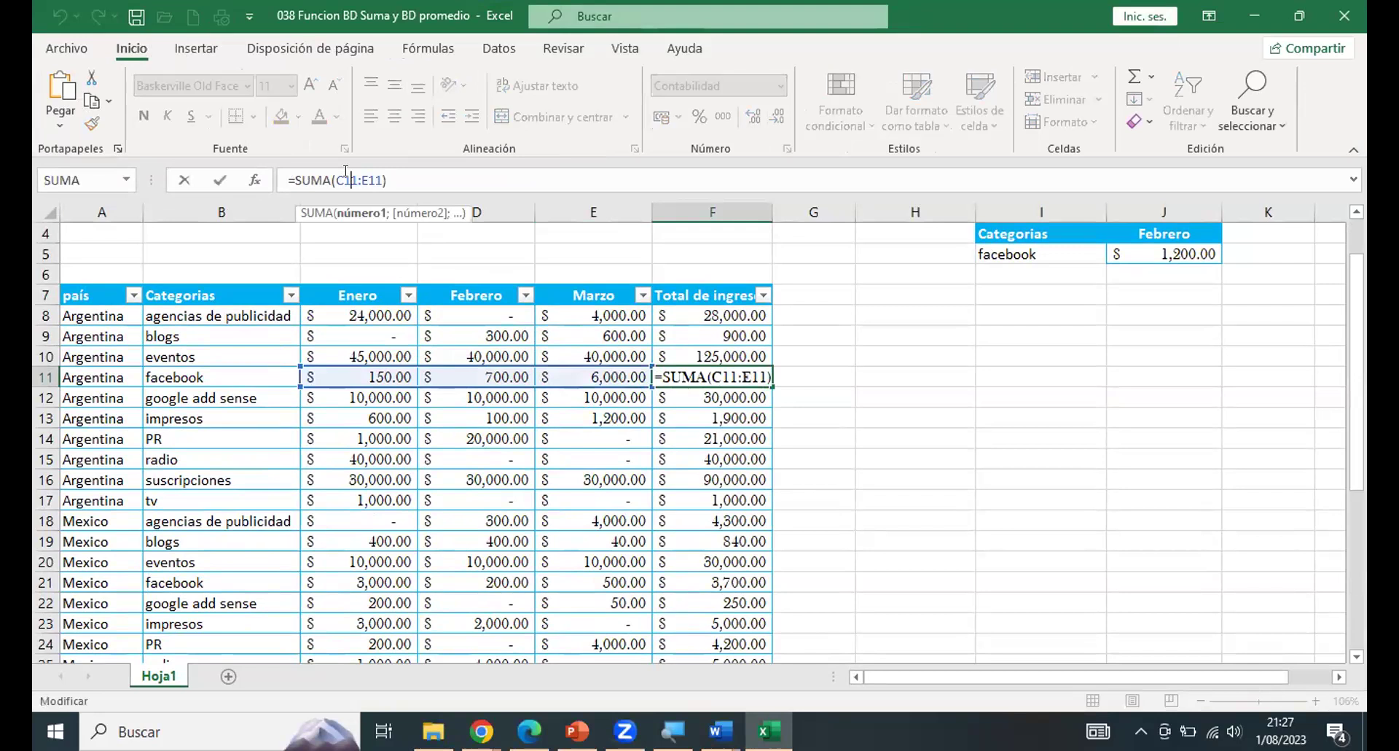
{"action": "left_click", "coordinate": [220, 179]}
{"action": "key", "text": "Left"}
Copy the whole income table, range A7:F37, including its header row.
{"action": "left_click_drag", "start_coordinate": [72, 296], "coordinate": [677, 616]}
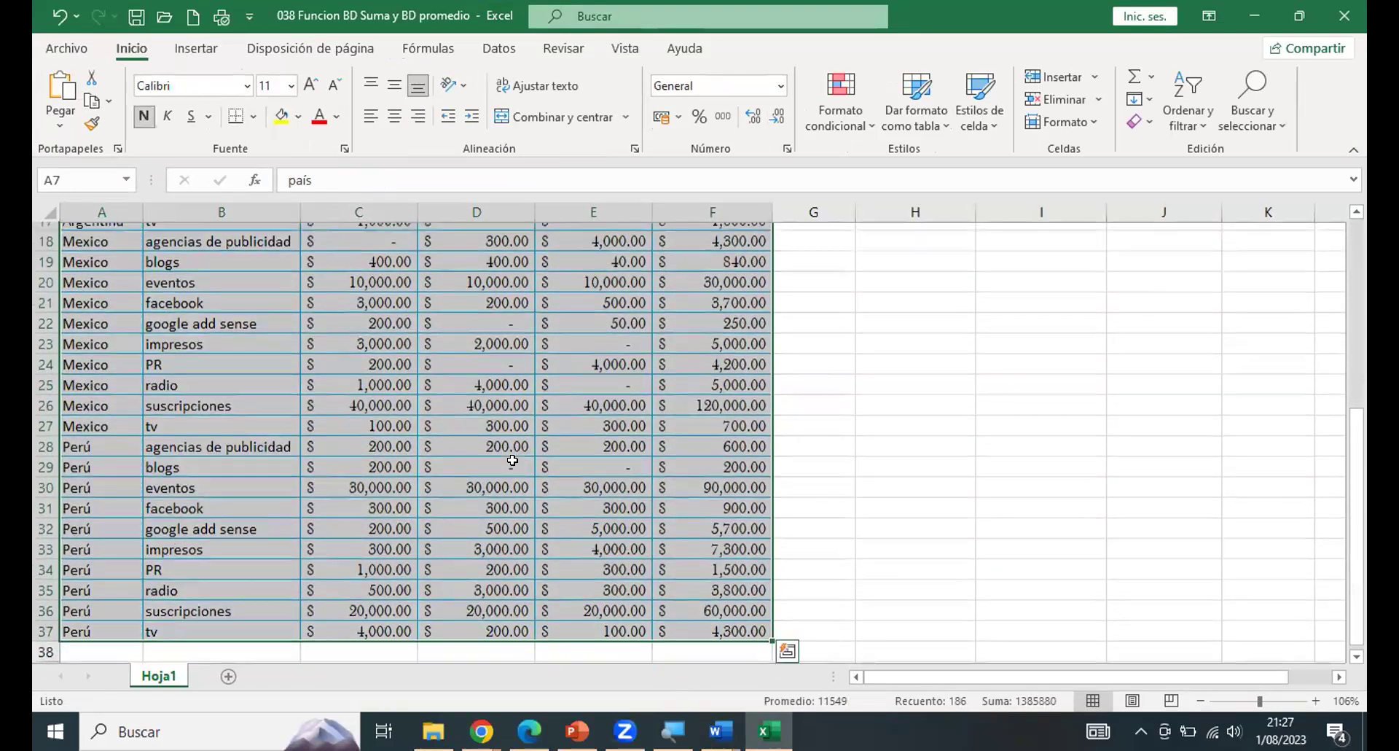
{"action": "scroll", "coordinate": [510, 453], "scroll_direction": "up", "scroll_amount": 6}
{"action": "scroll", "coordinate": [509, 453], "scroll_direction": "down", "scroll_amount": 1}
{"action": "right_click", "coordinate": [310, 350]}
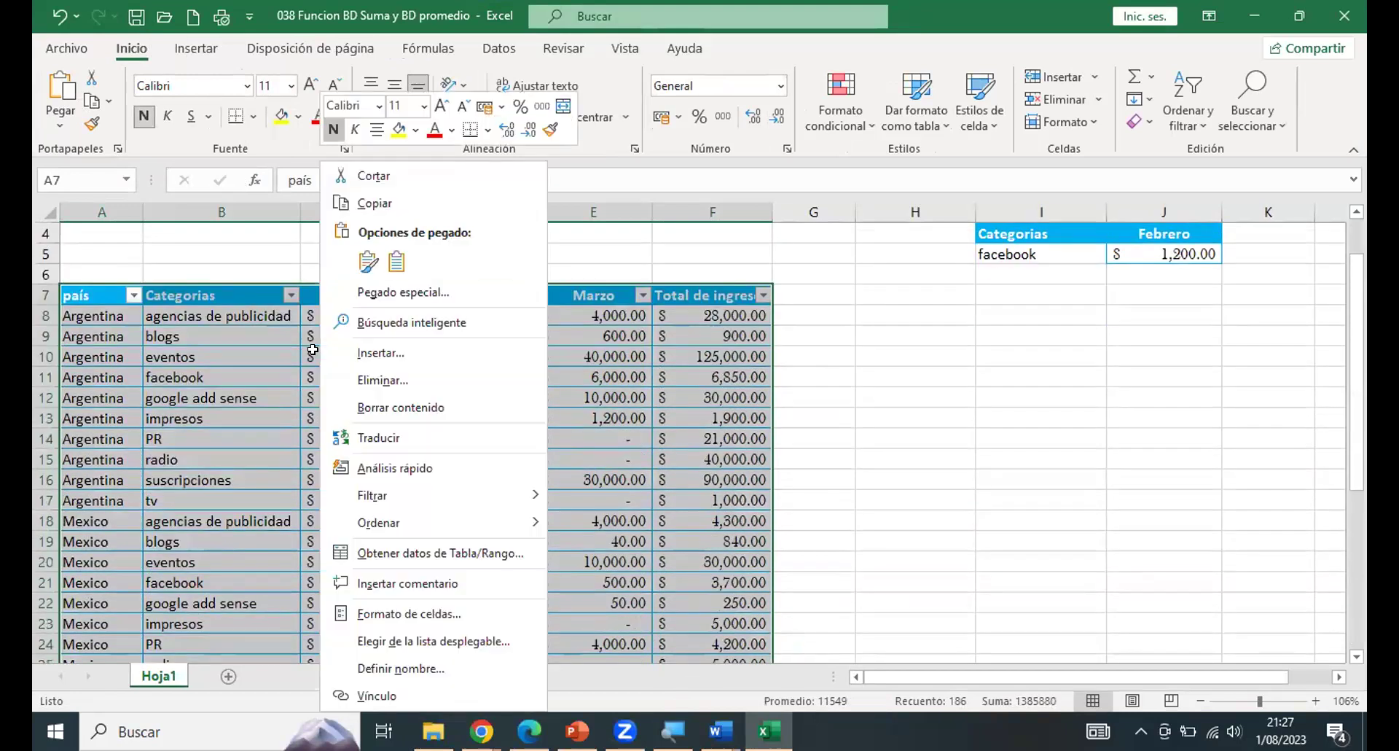
{"action": "left_click", "coordinate": [292, 307]}
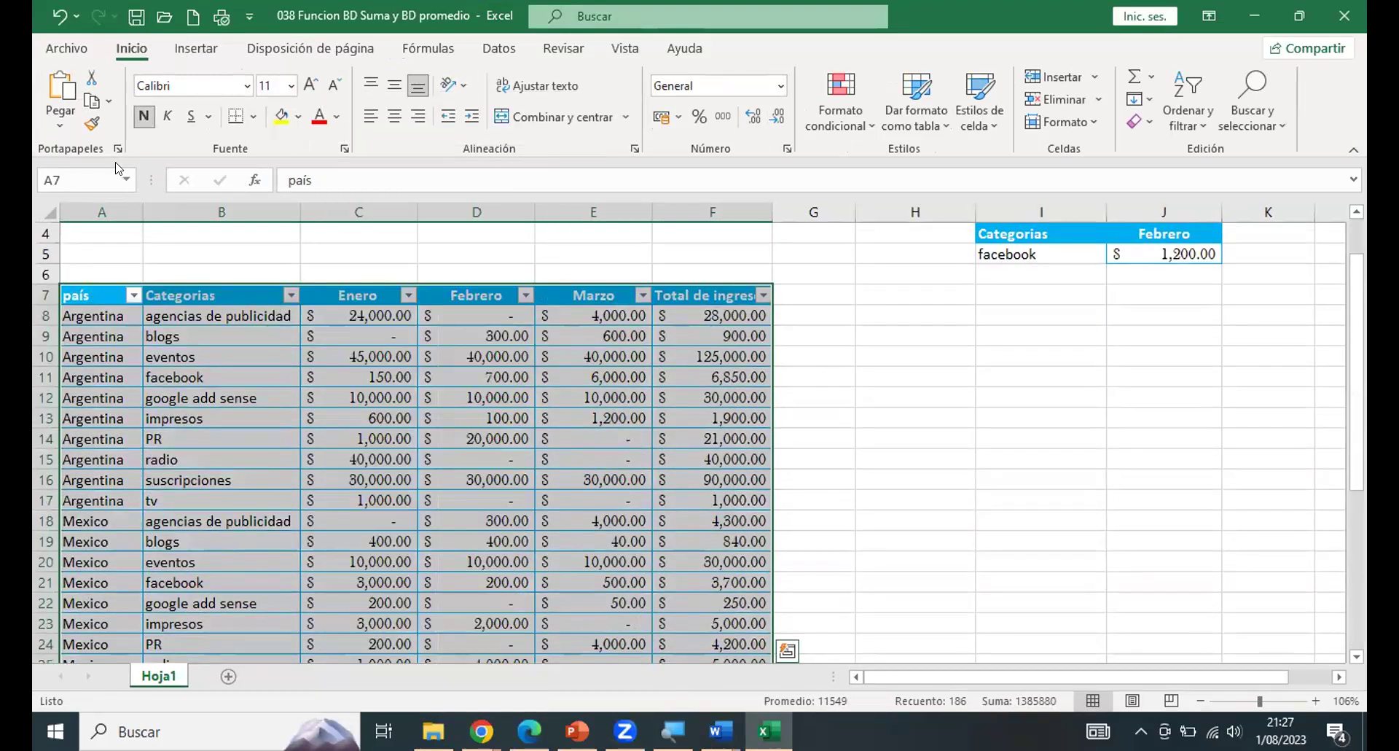
{"action": "left_click", "coordinate": [88, 105]}
{"action": "left_click", "coordinate": [89, 104]}
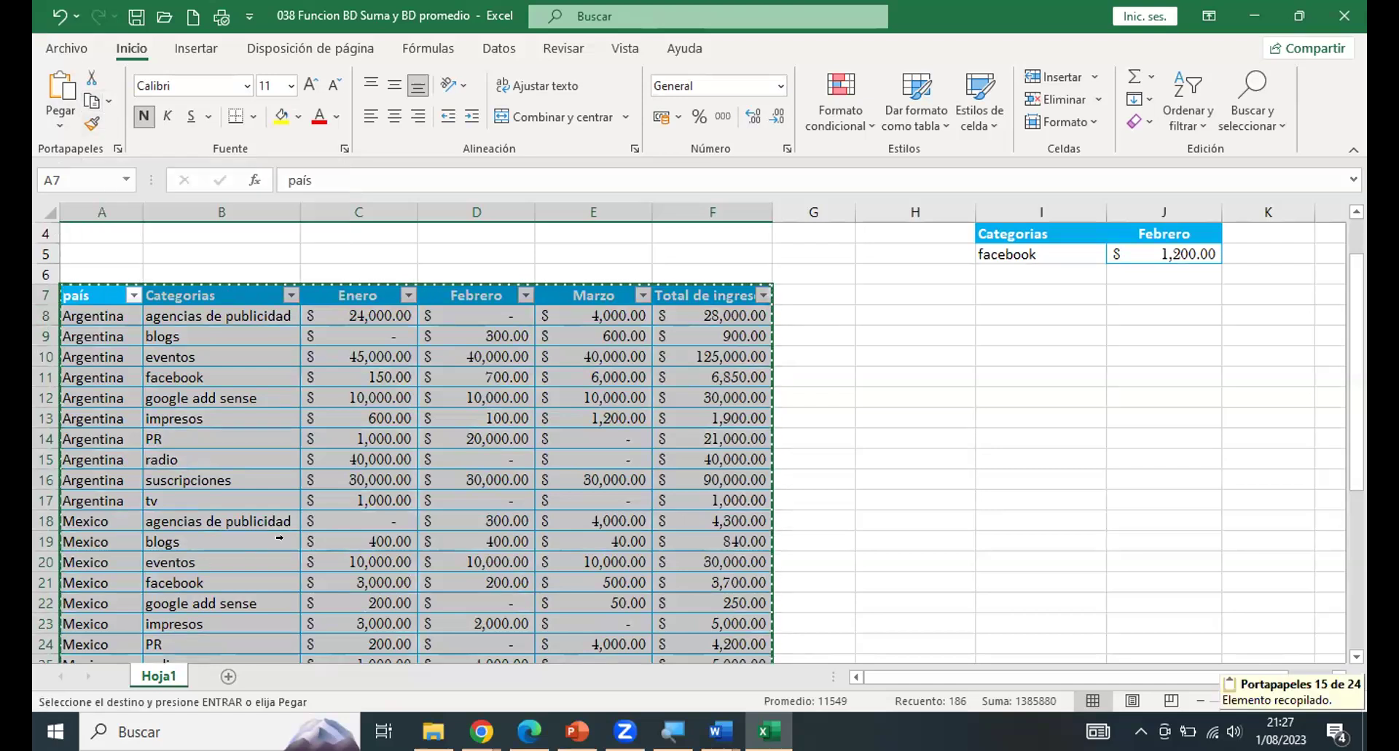
{"action": "scroll", "coordinate": [280, 537], "scroll_direction": "down", "scroll_amount": 5}
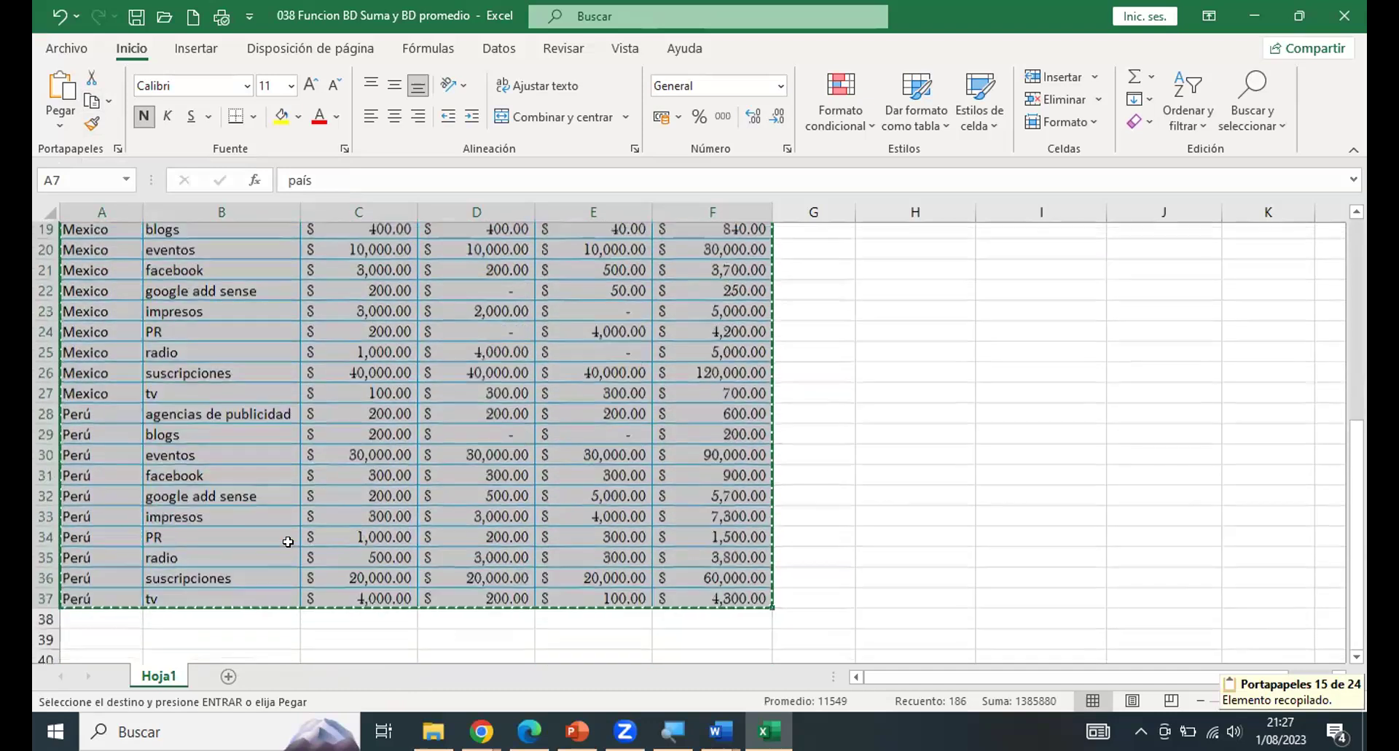
{"action": "scroll", "coordinate": [288, 542], "scroll_direction": "up", "scroll_amount": 4}
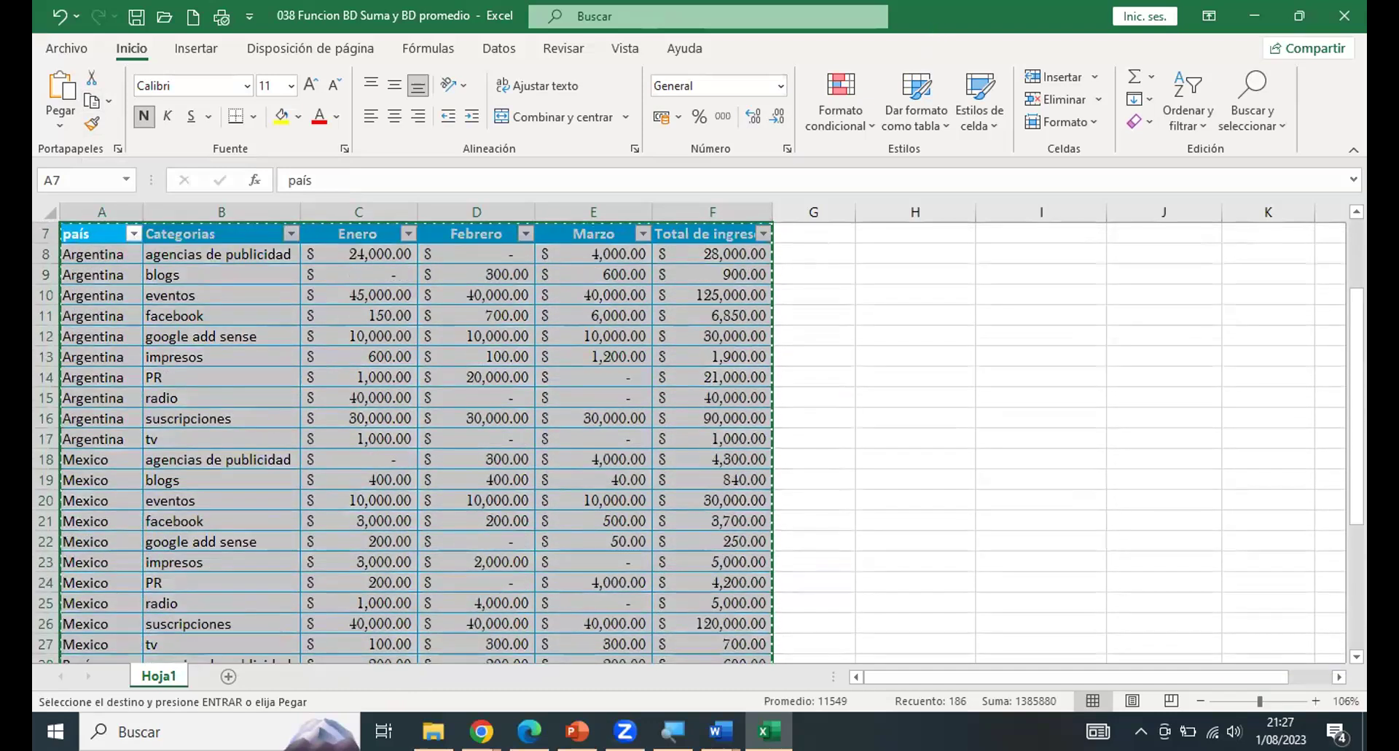
Switch to the Word document and paste the copied table under the CIENCIAS header as a linked Microsoft Excel worksheet object using Paste Special.
{"action": "key", "text": "alt+Tab"}
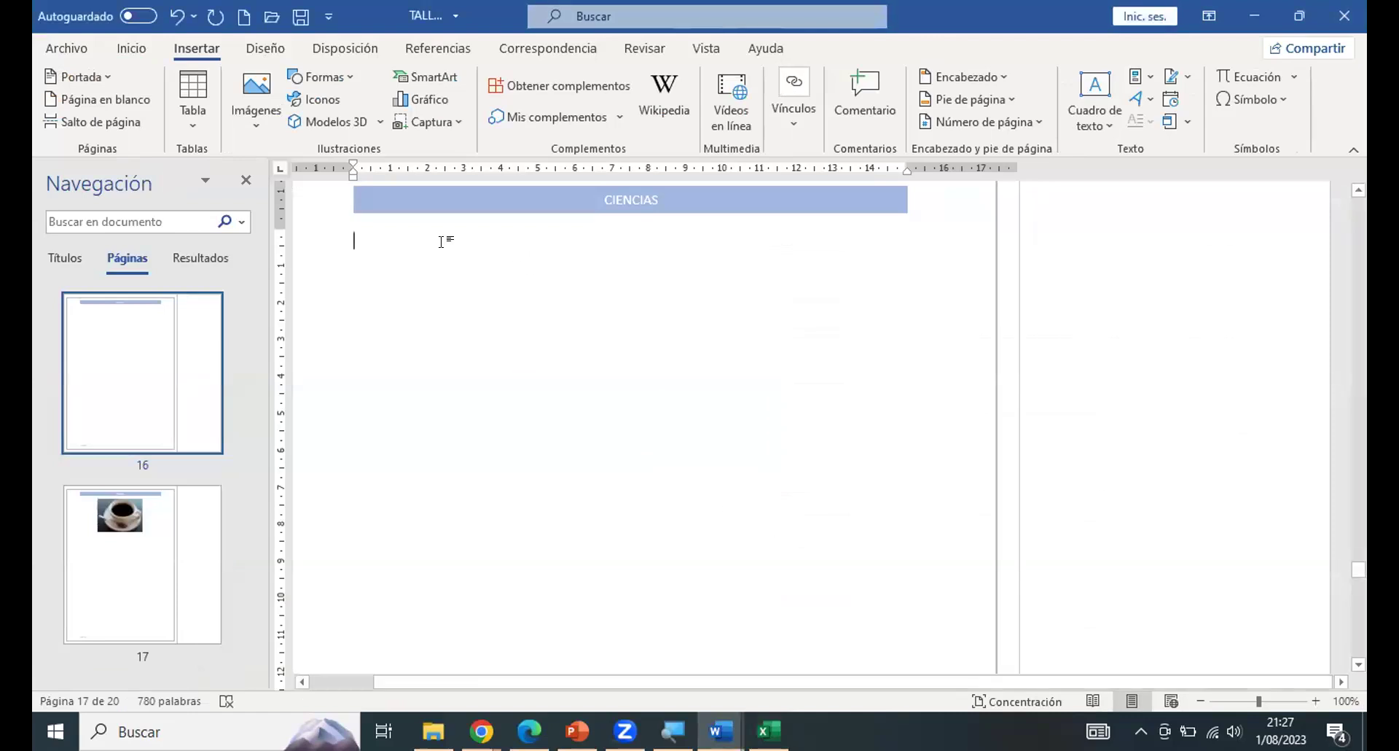
{"action": "left_click", "coordinate": [132, 49]}
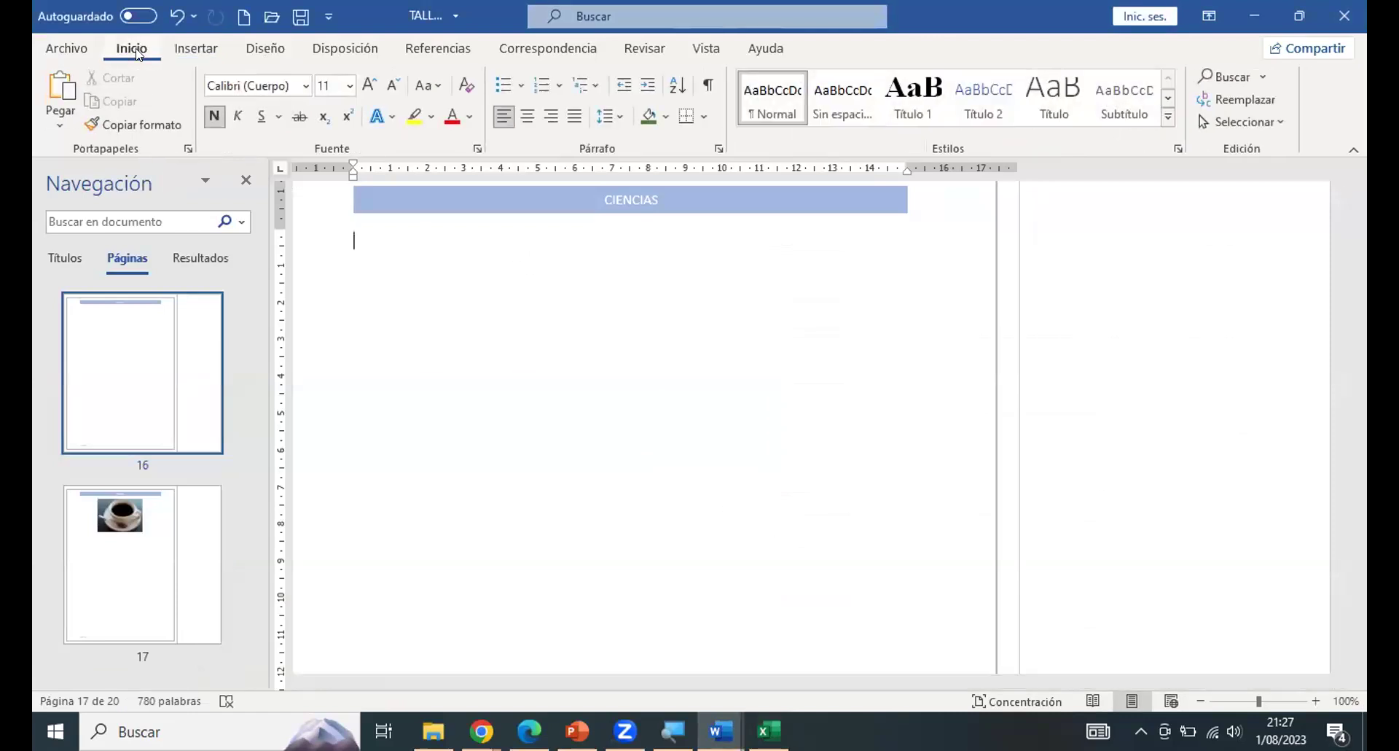
{"action": "left_click", "coordinate": [355, 234]}
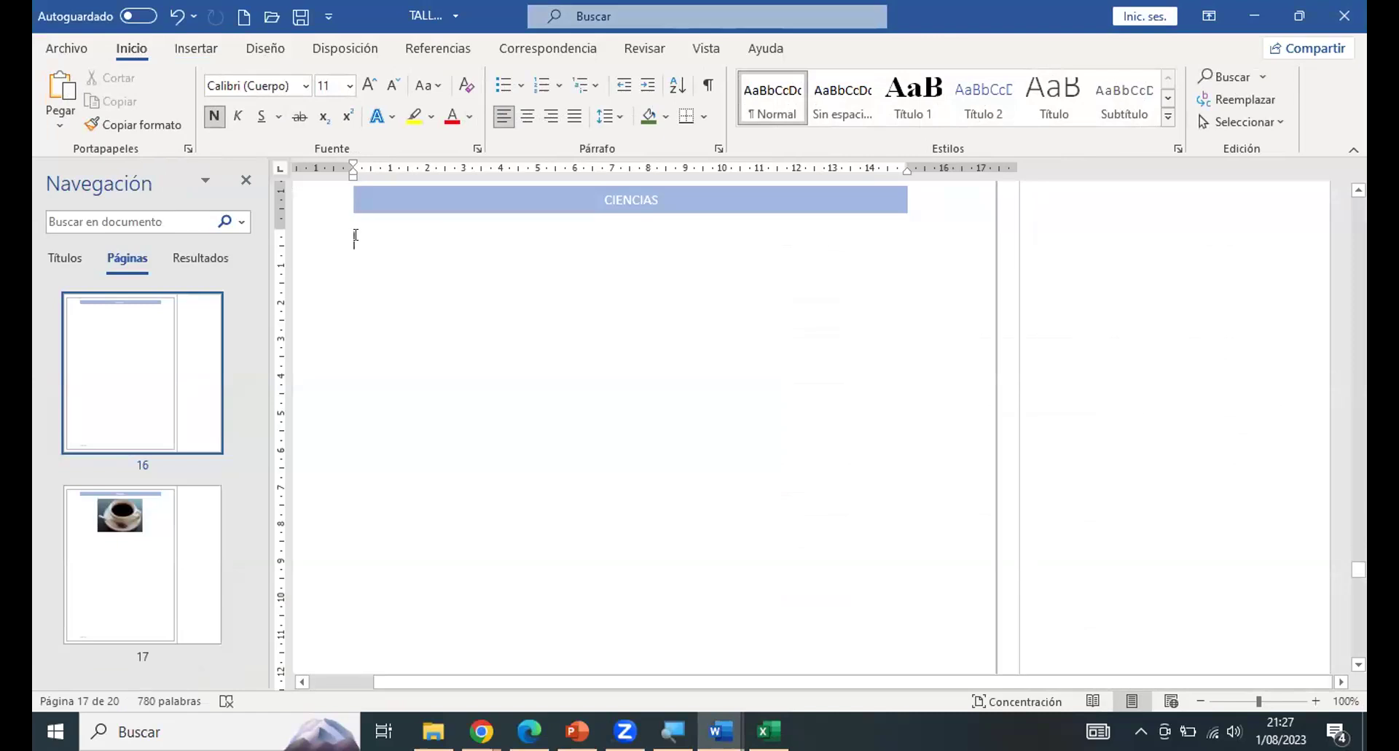
{"action": "left_click", "coordinate": [57, 130]}
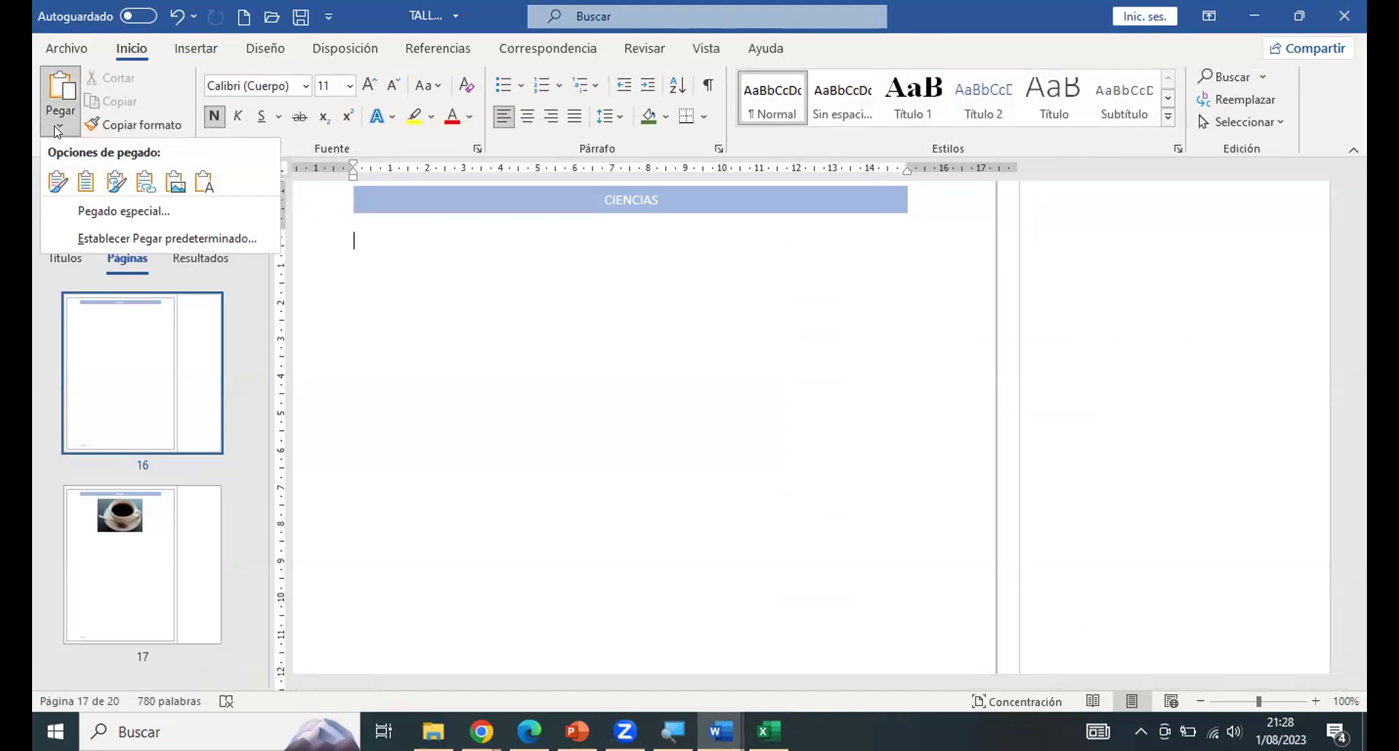
{"action": "left_click", "coordinate": [116, 209]}
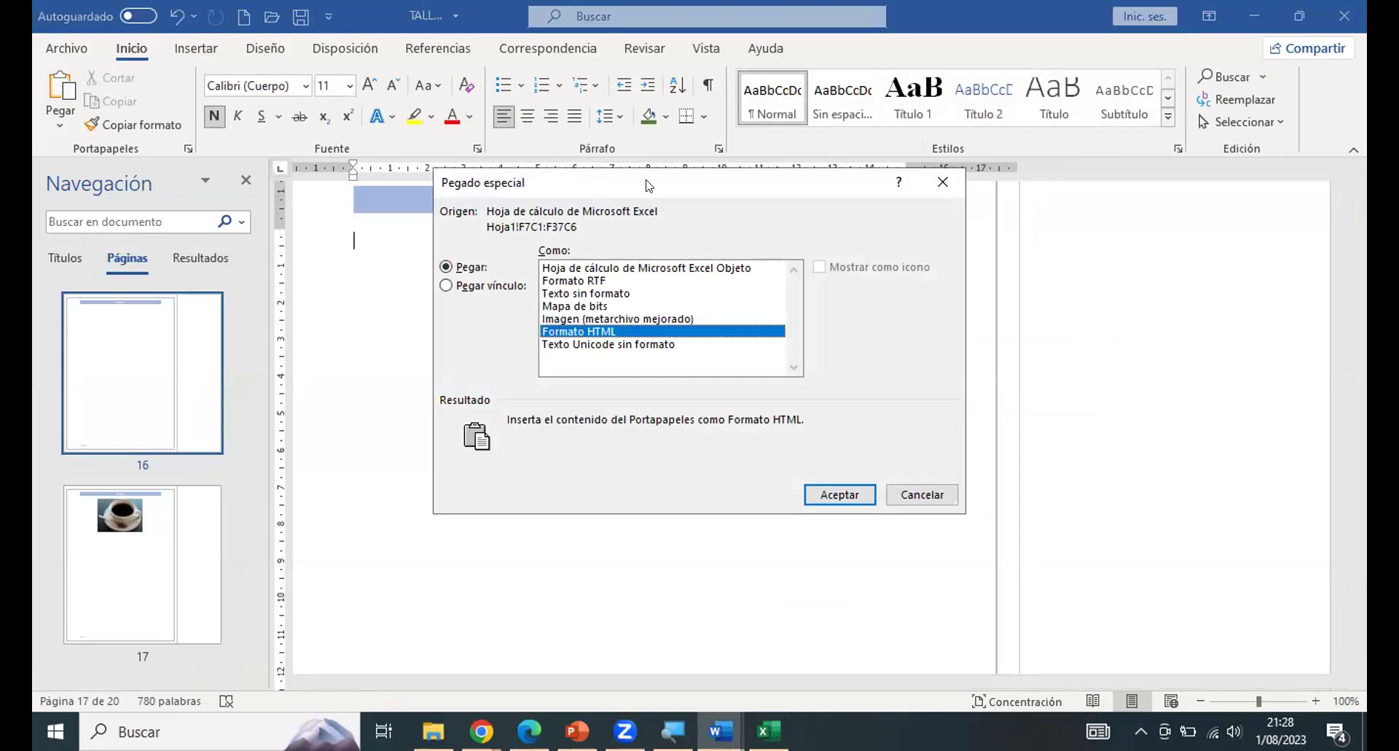
{"action": "left_click_drag", "start_coordinate": [636, 193], "coordinate": [662, 260]}
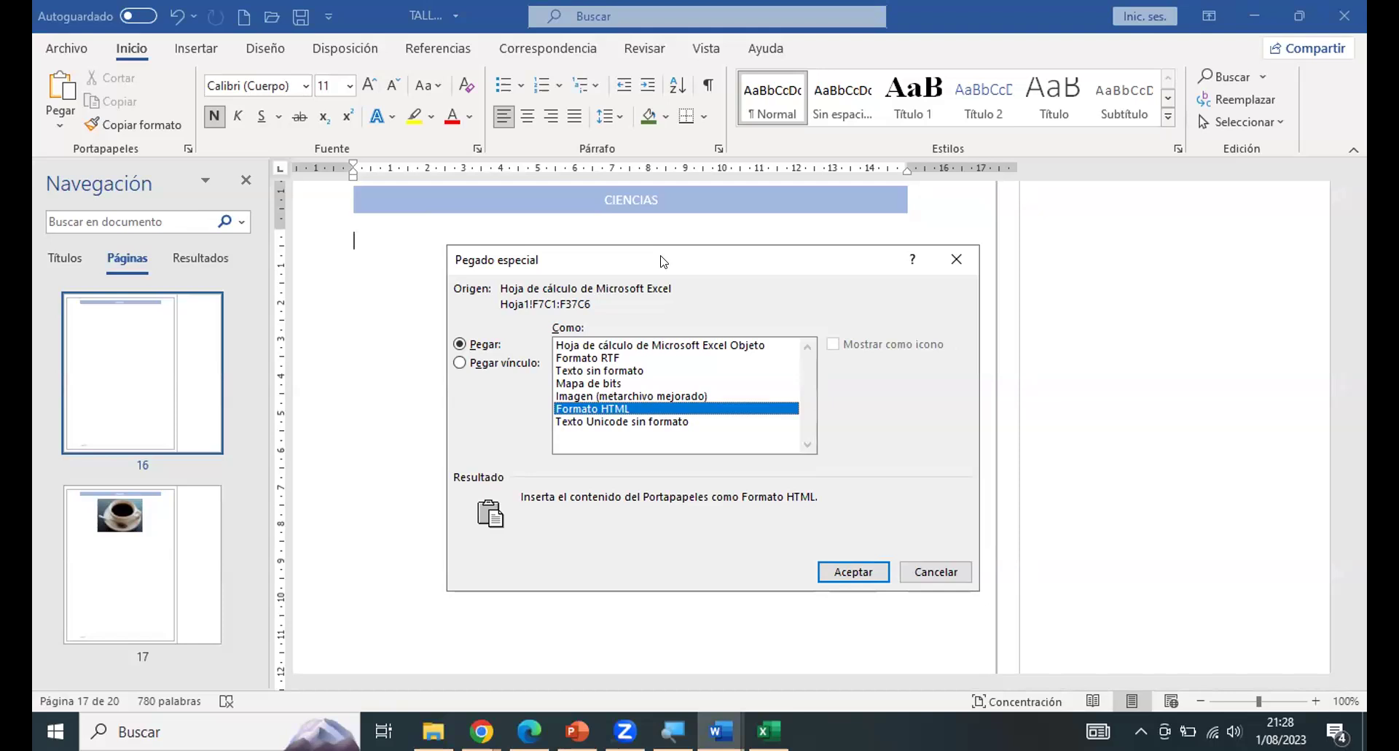
{"action": "left_click", "coordinate": [639, 346]}
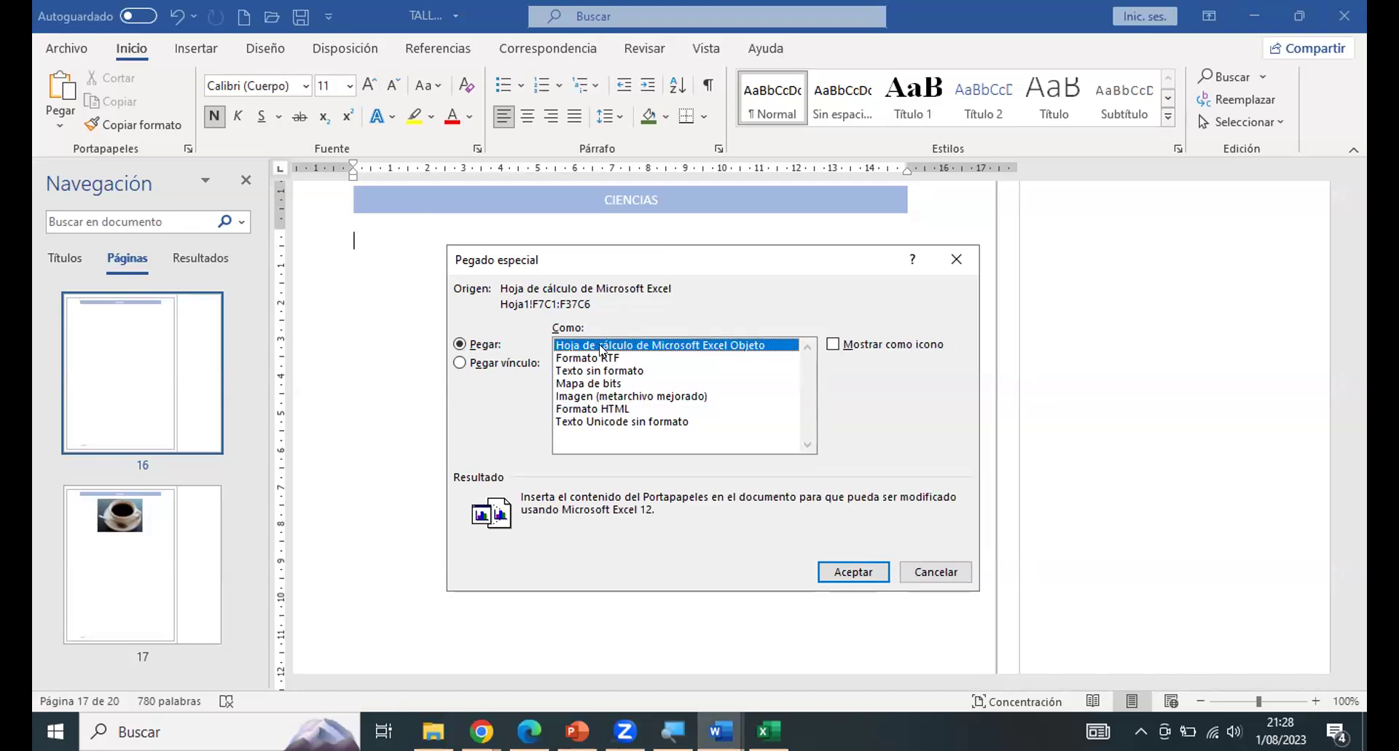
{"action": "left_click", "coordinate": [460, 362]}
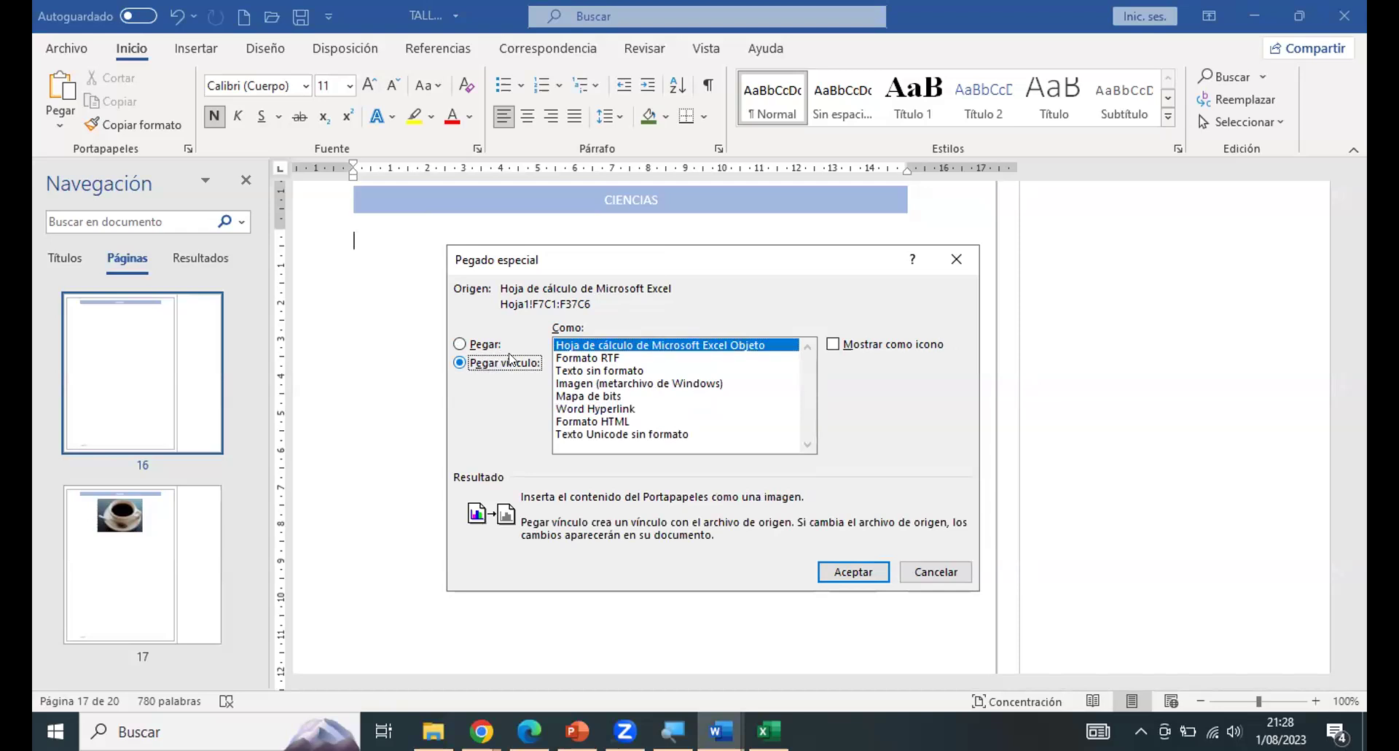
{"action": "left_click_drag", "start_coordinate": [663, 259], "coordinate": [611, 256]}
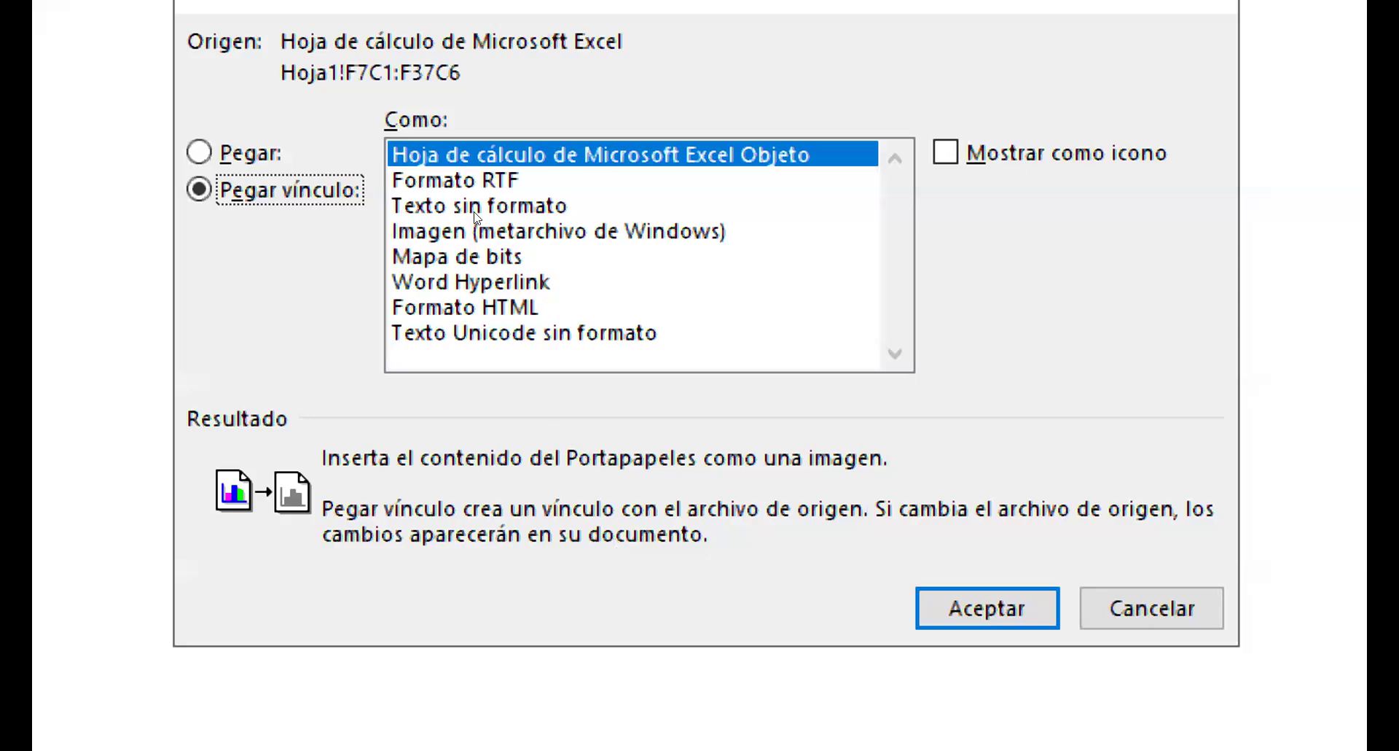
{"action": "key", "text": "alt+e"}
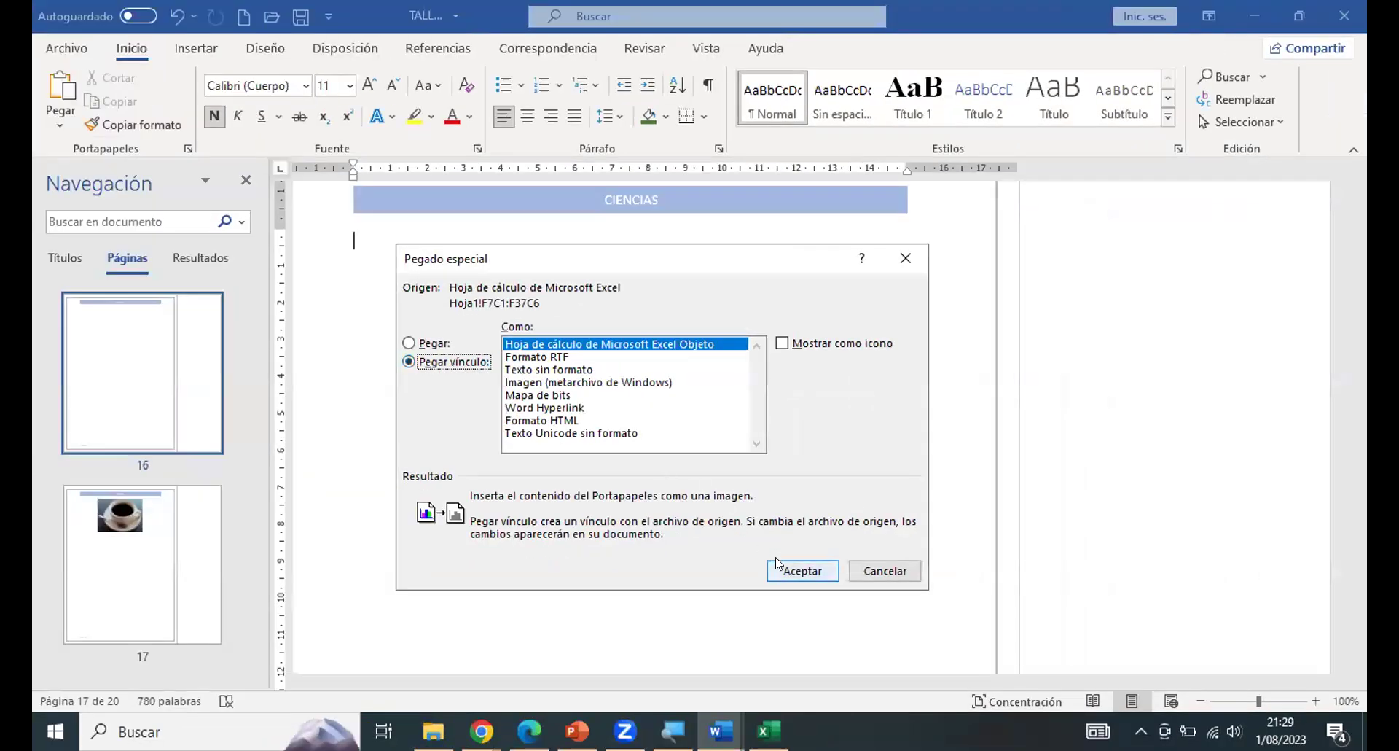
{"action": "left_click", "coordinate": [800, 570]}
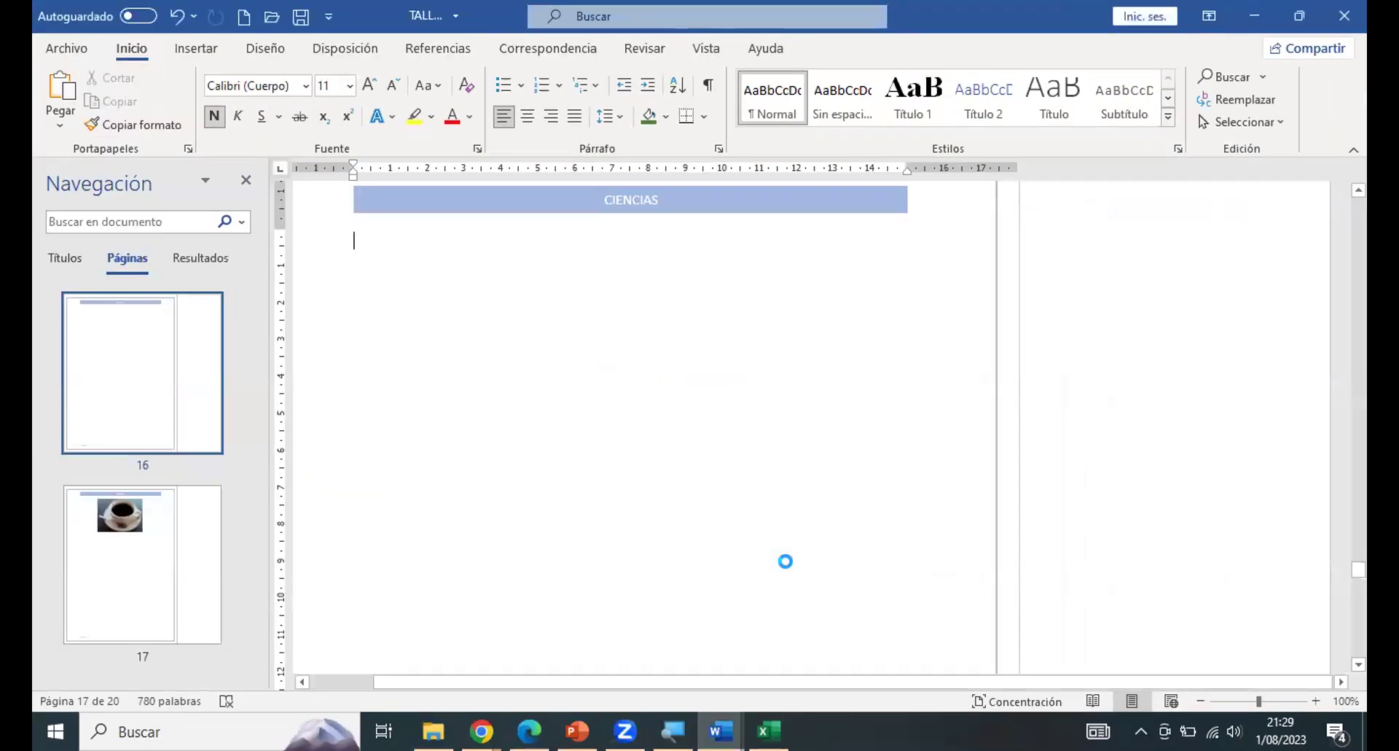
Close the document's navigation pane and arrange the Word document and the Excel workbook side by side.
{"action": "scroll", "coordinate": [736, 449], "scroll_direction": "up", "scroll_amount": 5}
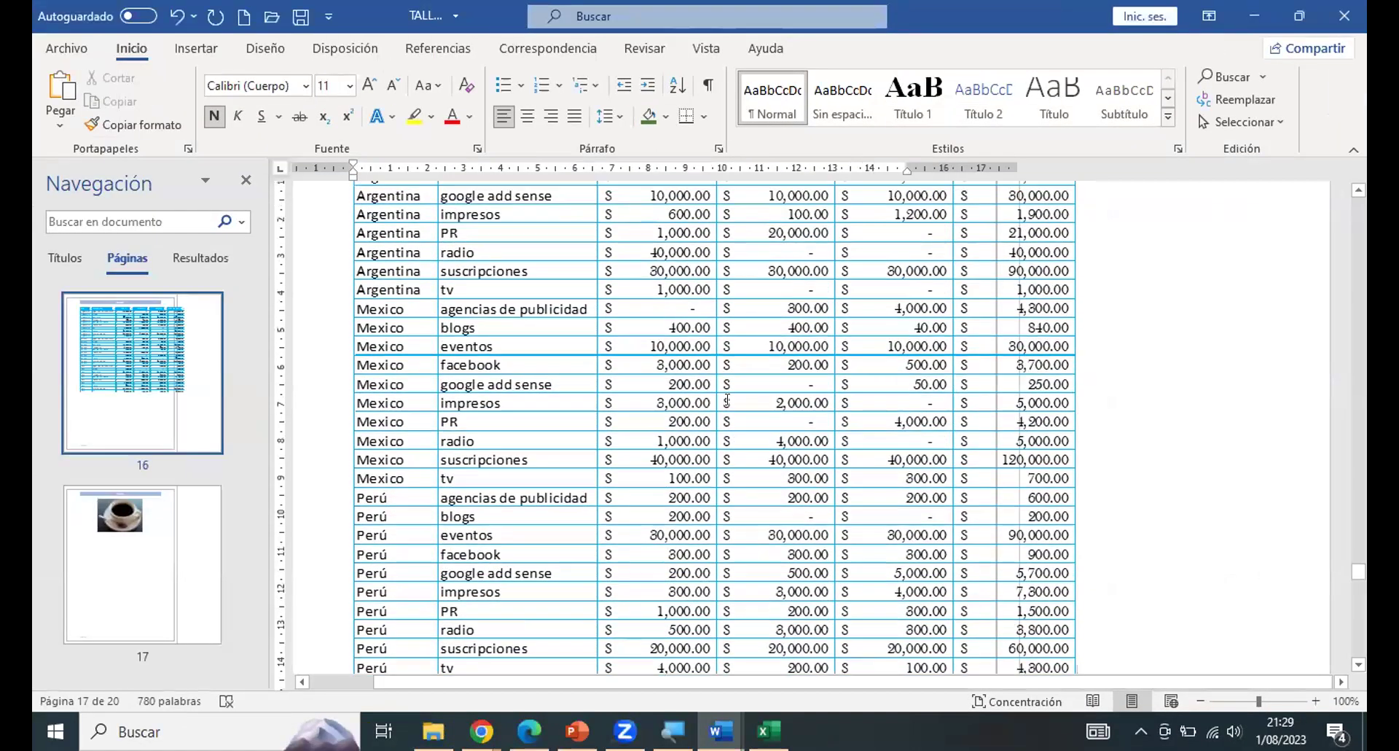
{"action": "scroll", "coordinate": [727, 385], "scroll_direction": "up", "scroll_amount": 1}
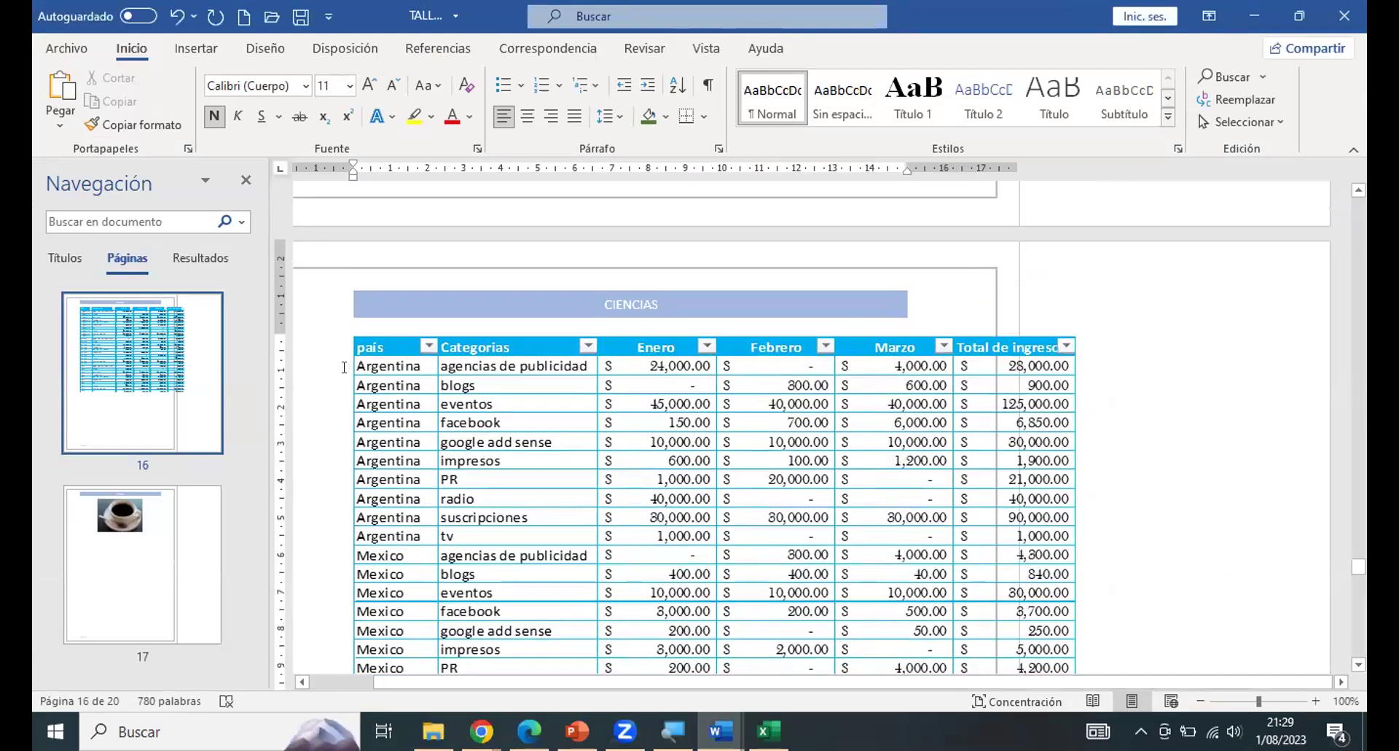
{"action": "left_click", "coordinate": [380, 351]}
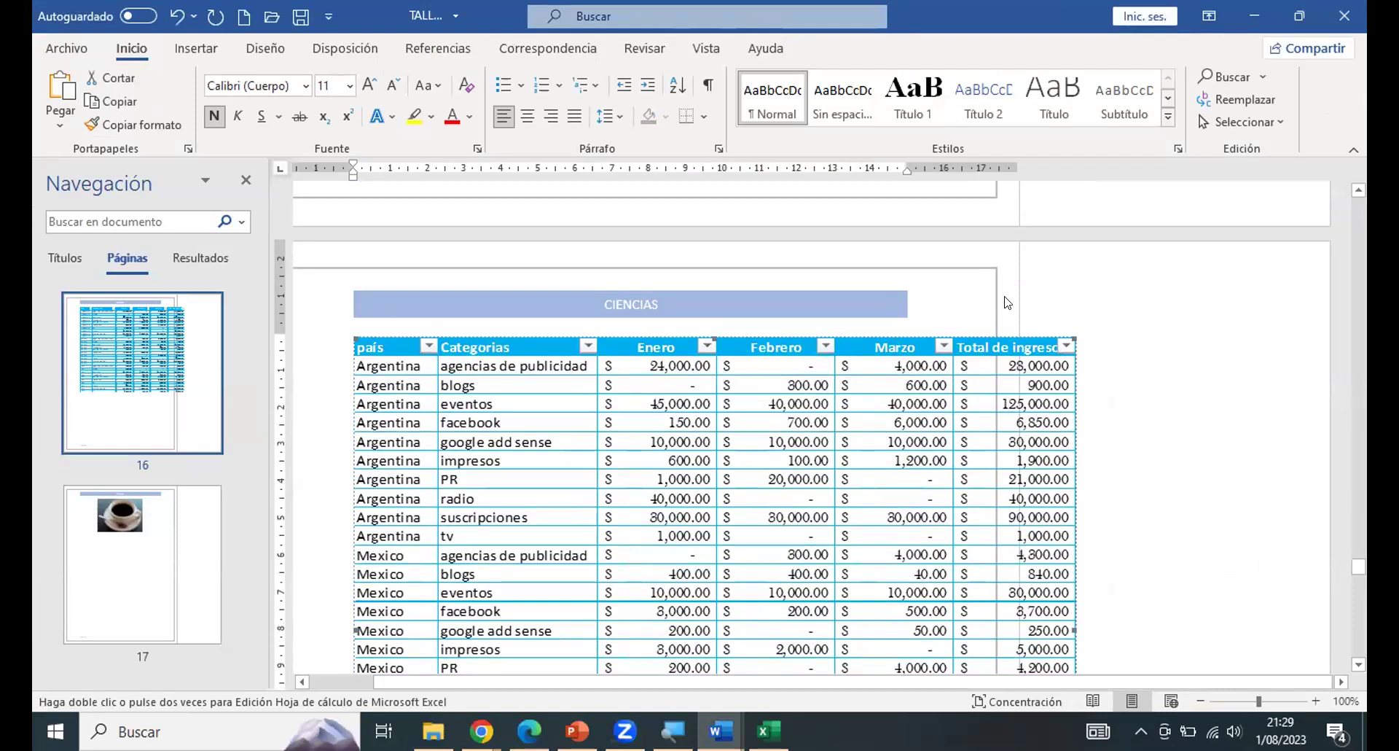
{"action": "scroll", "coordinate": [1007, 302], "scroll_direction": "down", "scroll_amount": 4}
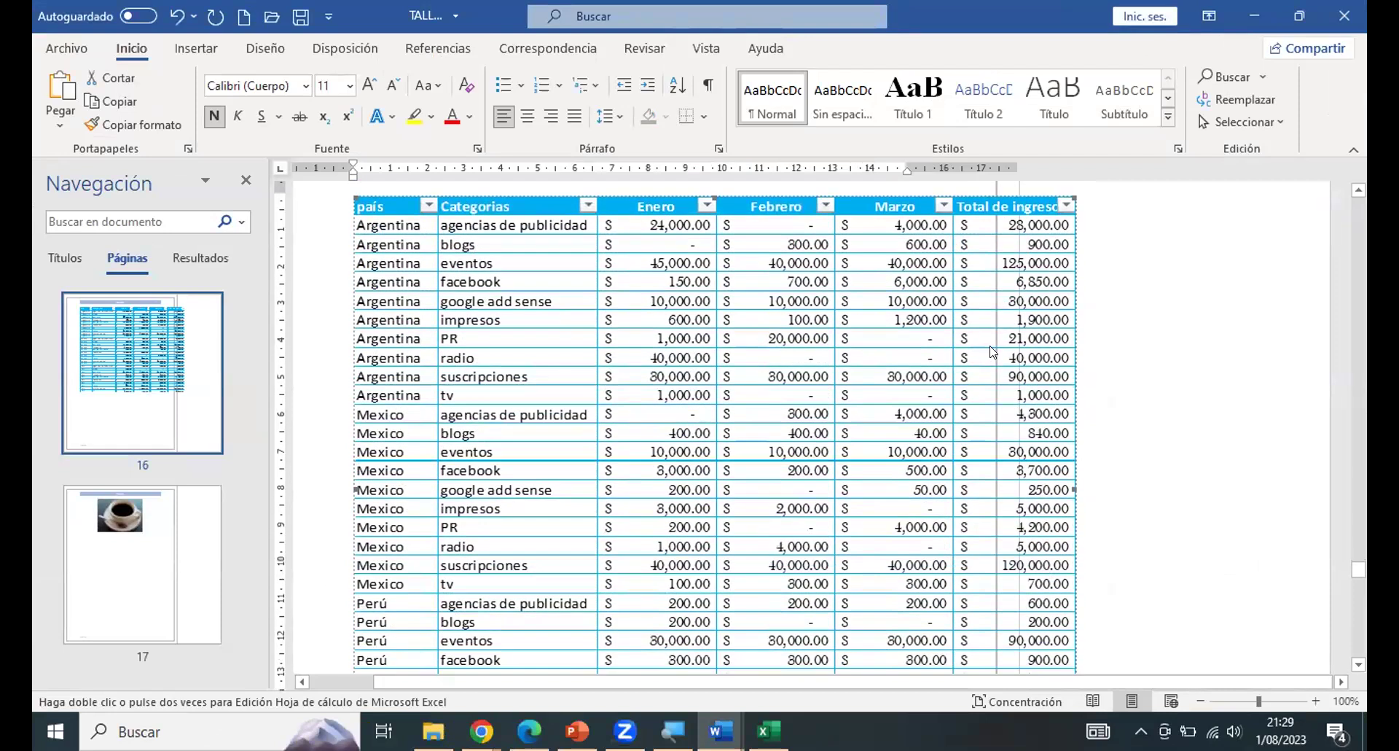
{"action": "left_click", "coordinate": [246, 180]}
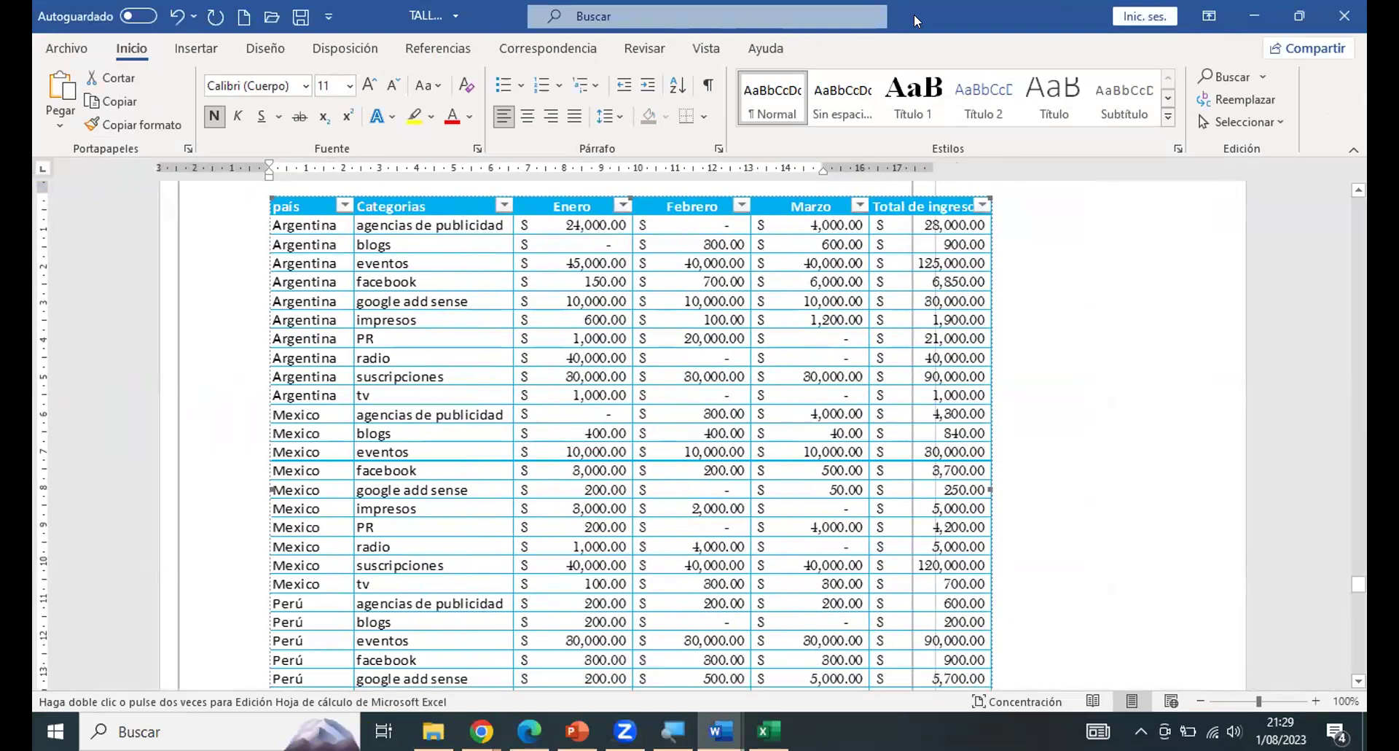
{"action": "key", "text": "super+Left"}
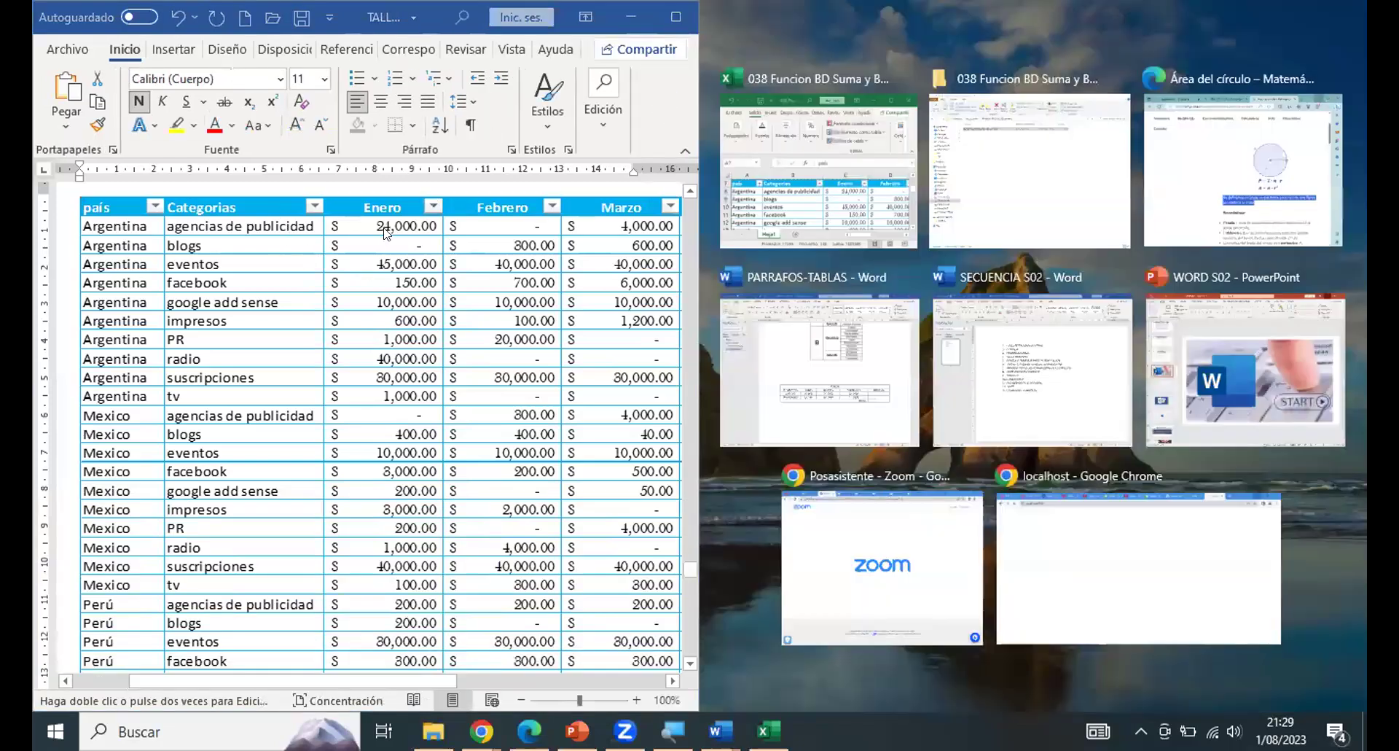
{"action": "left_click", "coordinate": [800, 154]}
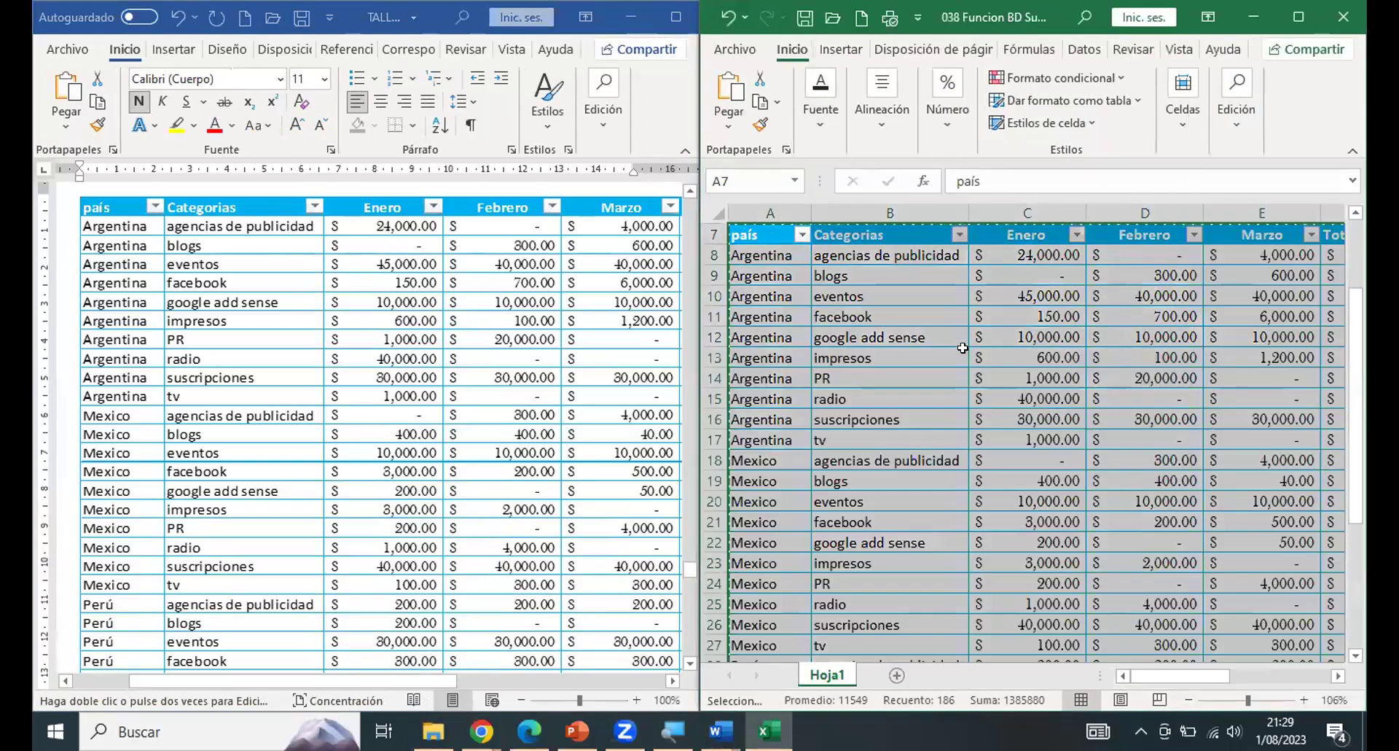
In the Excel workbook, set Argentina's Enero amount for agencias de publicidad, cell C8, to 398555.
{"action": "left_click", "coordinate": [898, 286]}
{"action": "scroll", "coordinate": [898, 288], "scroll_direction": "up", "scroll_amount": 1}
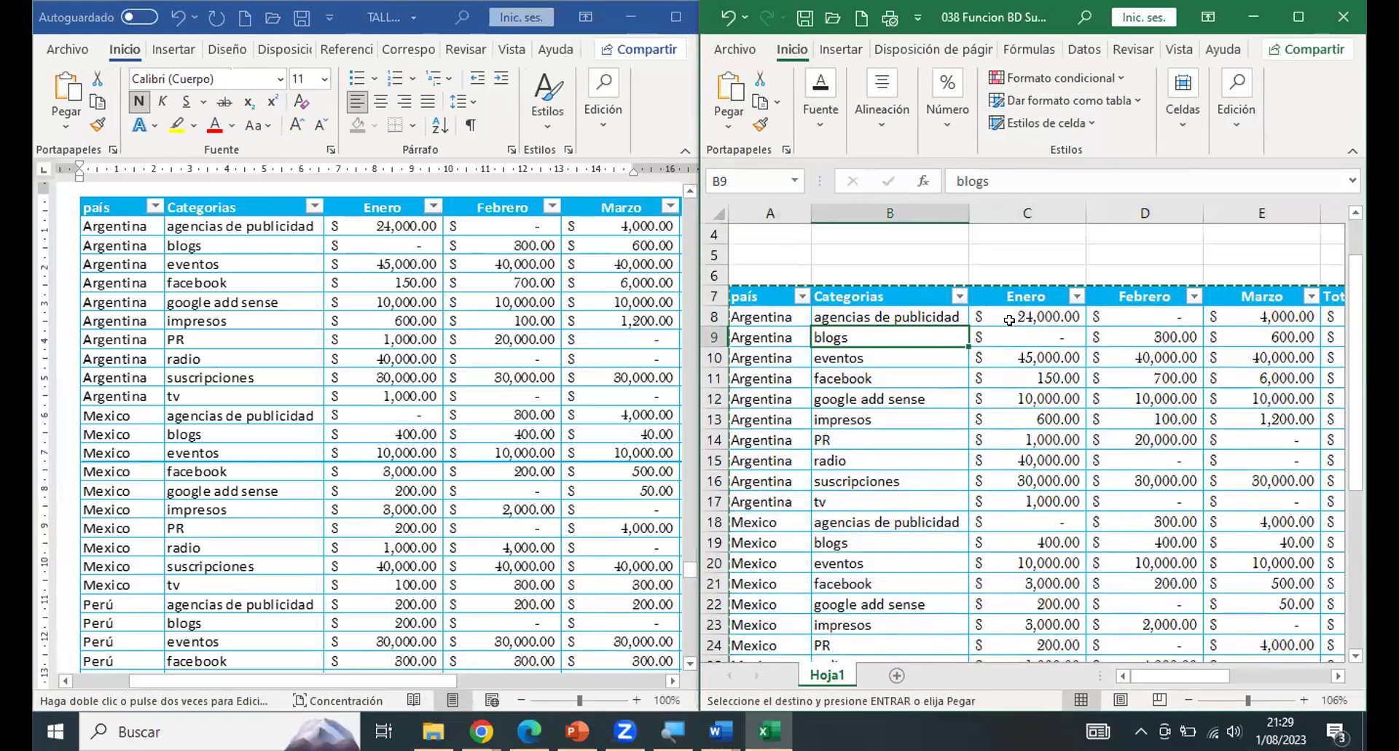
{"action": "left_click", "coordinate": [1009, 316]}
{"action": "left_click", "coordinate": [434, 296]}
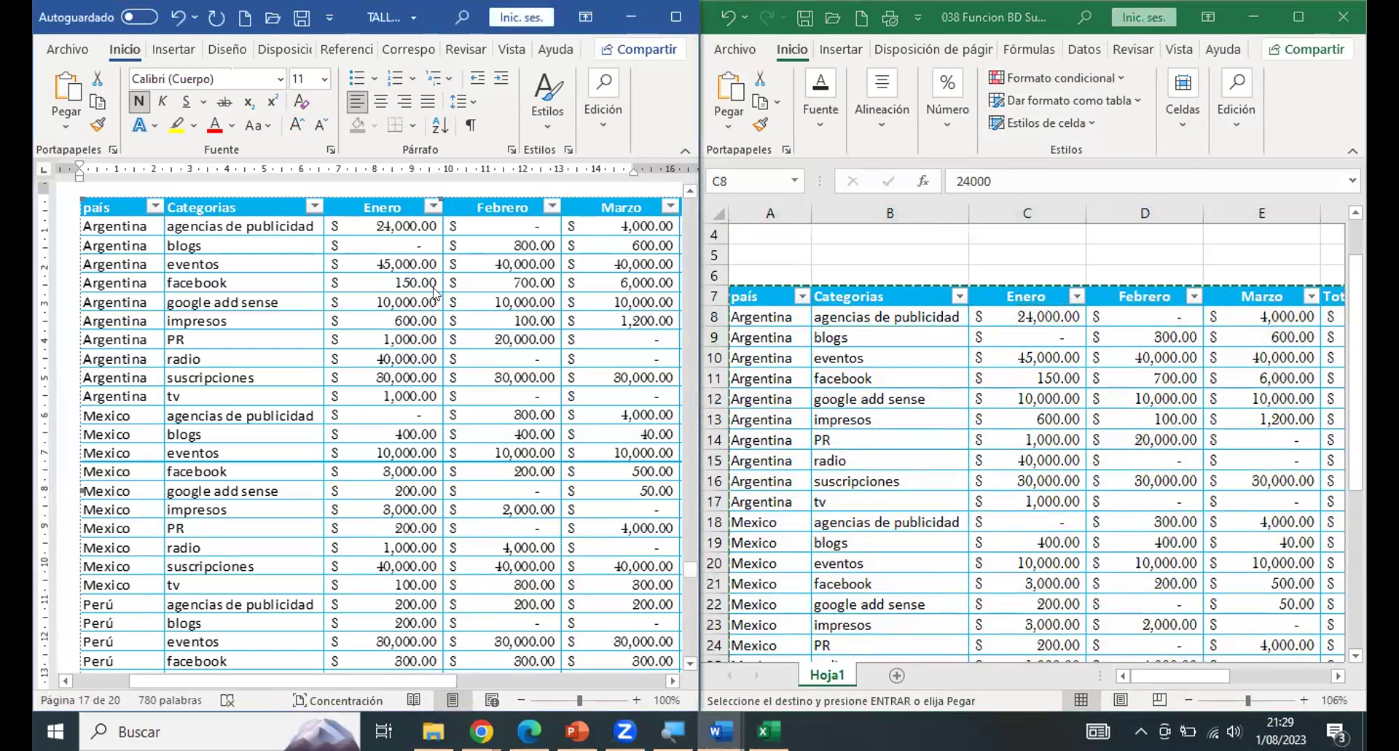
{"action": "scroll", "coordinate": [435, 293], "scroll_direction": "up", "scroll_amount": 2}
{"action": "scroll", "coordinate": [434, 295], "scroll_direction": "down", "scroll_amount": 1}
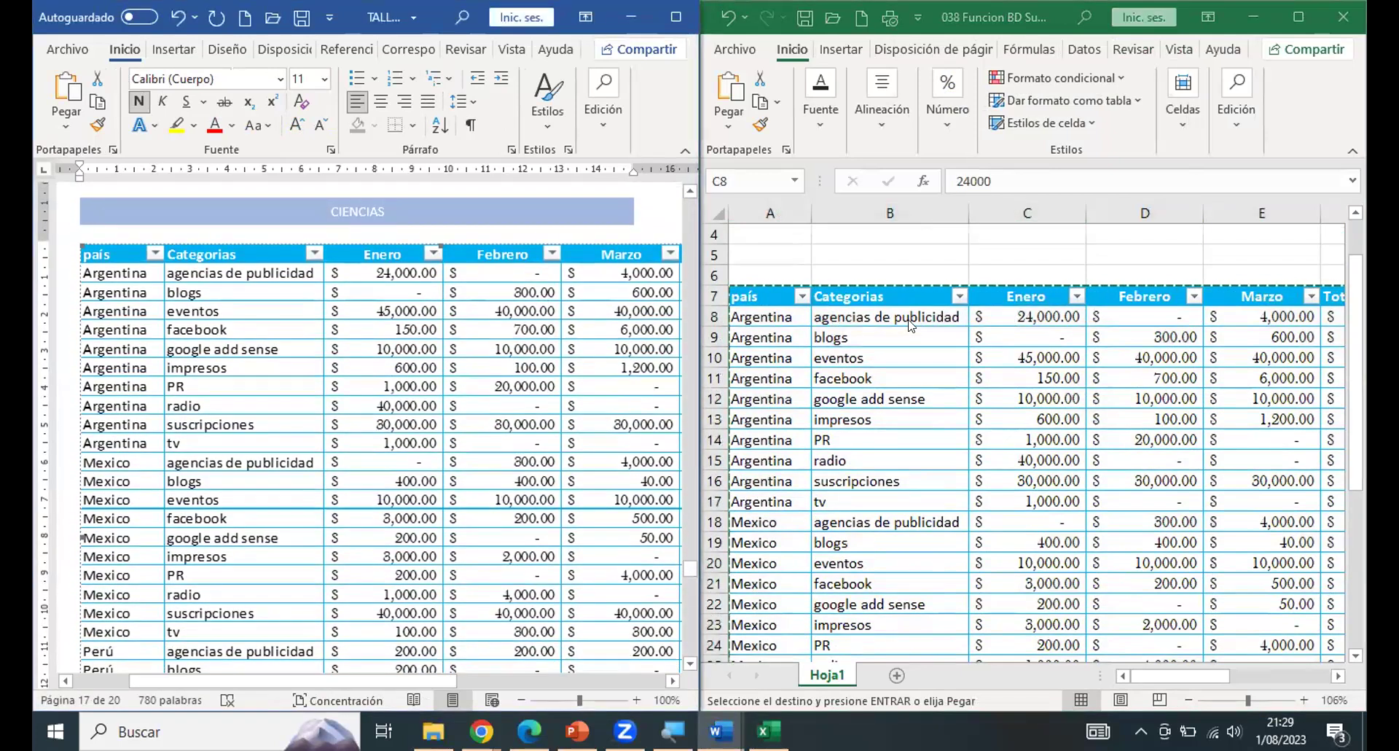
{"action": "left_click", "coordinate": [1011, 319]}
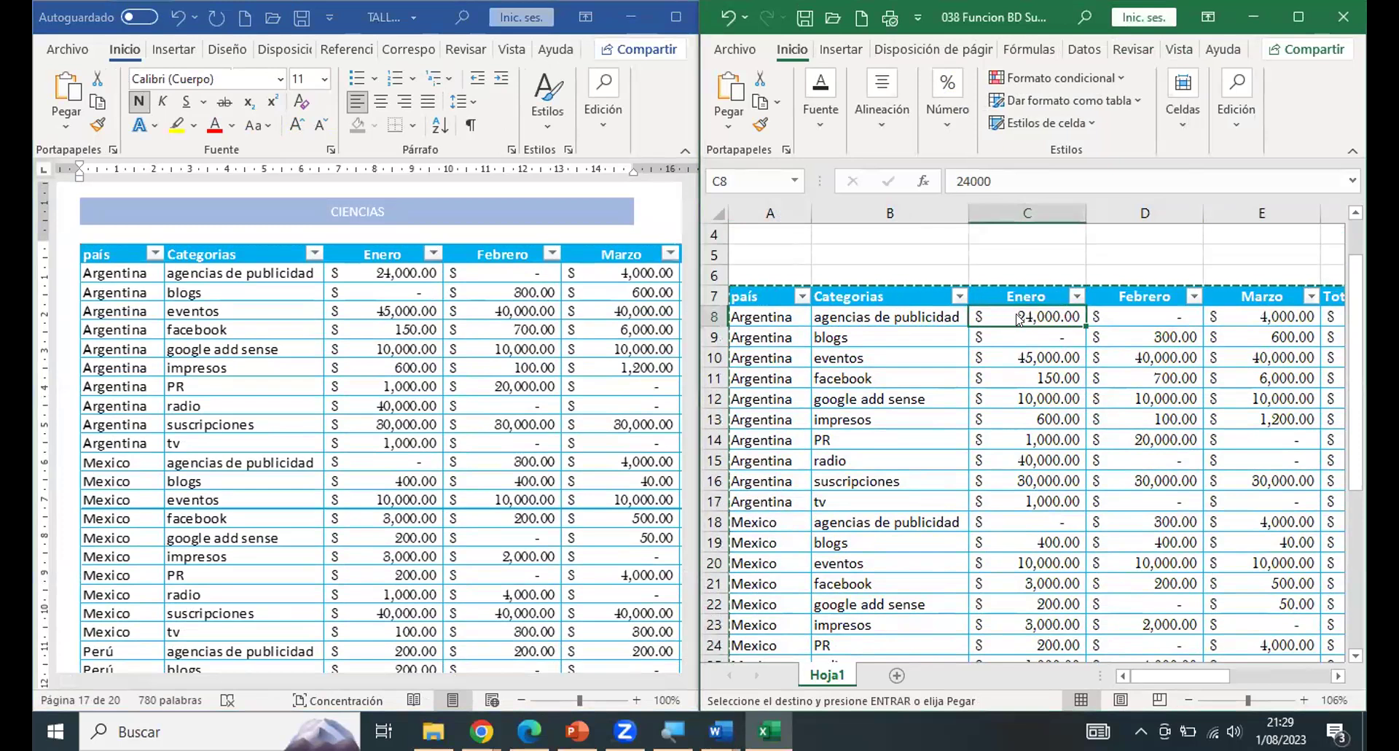
{"action": "key", "text": "Escape"}
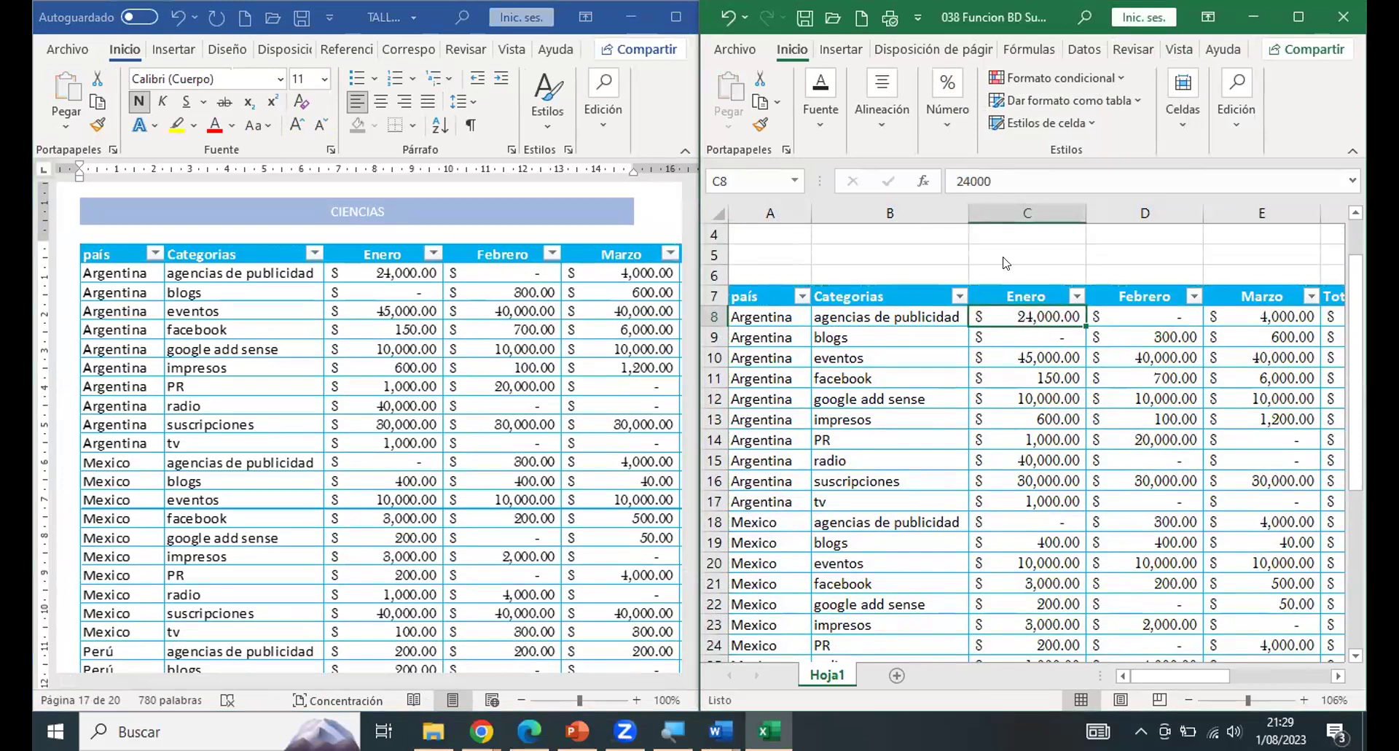
{"action": "left_click_drag", "start_coordinate": [994, 178], "coordinate": [945, 184]}
{"action": "type", "text": "39"}
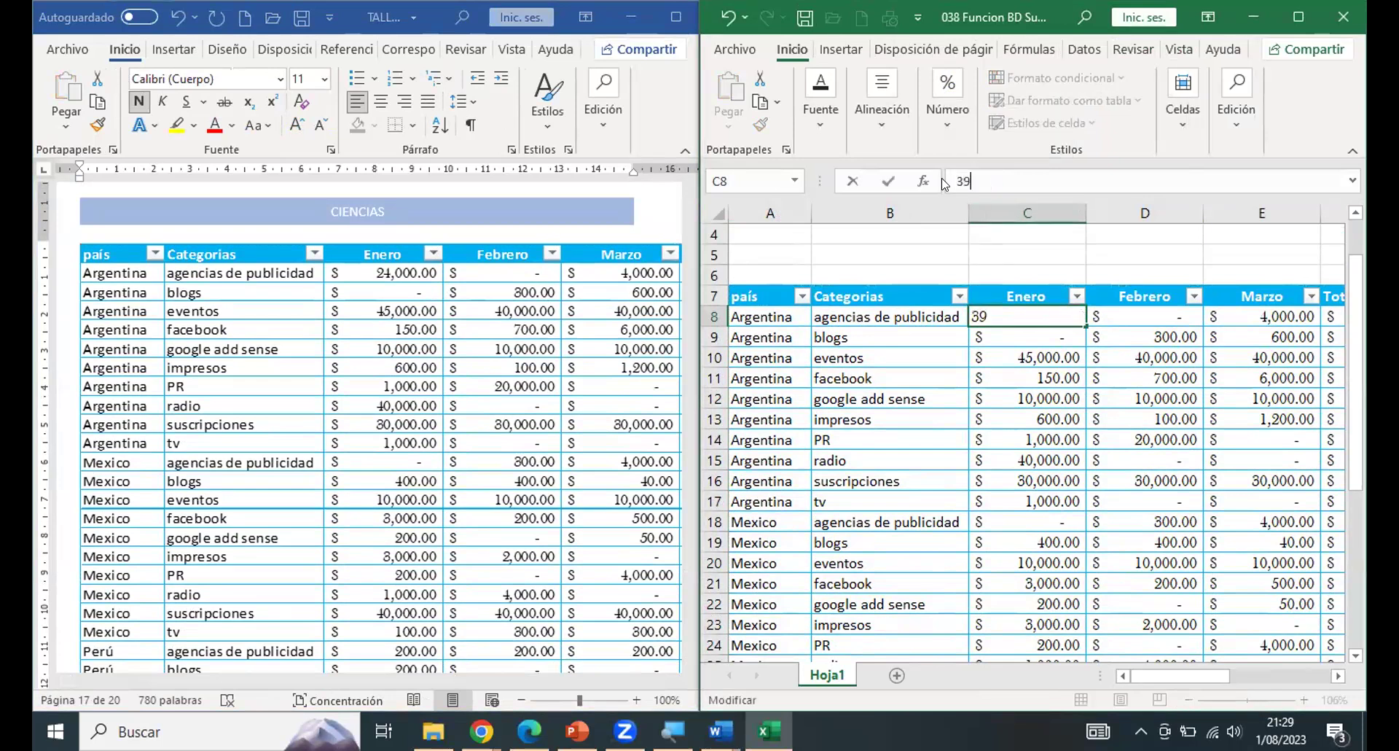
{"action": "type", "text": "8555"}
{"action": "key", "text": "Return"}
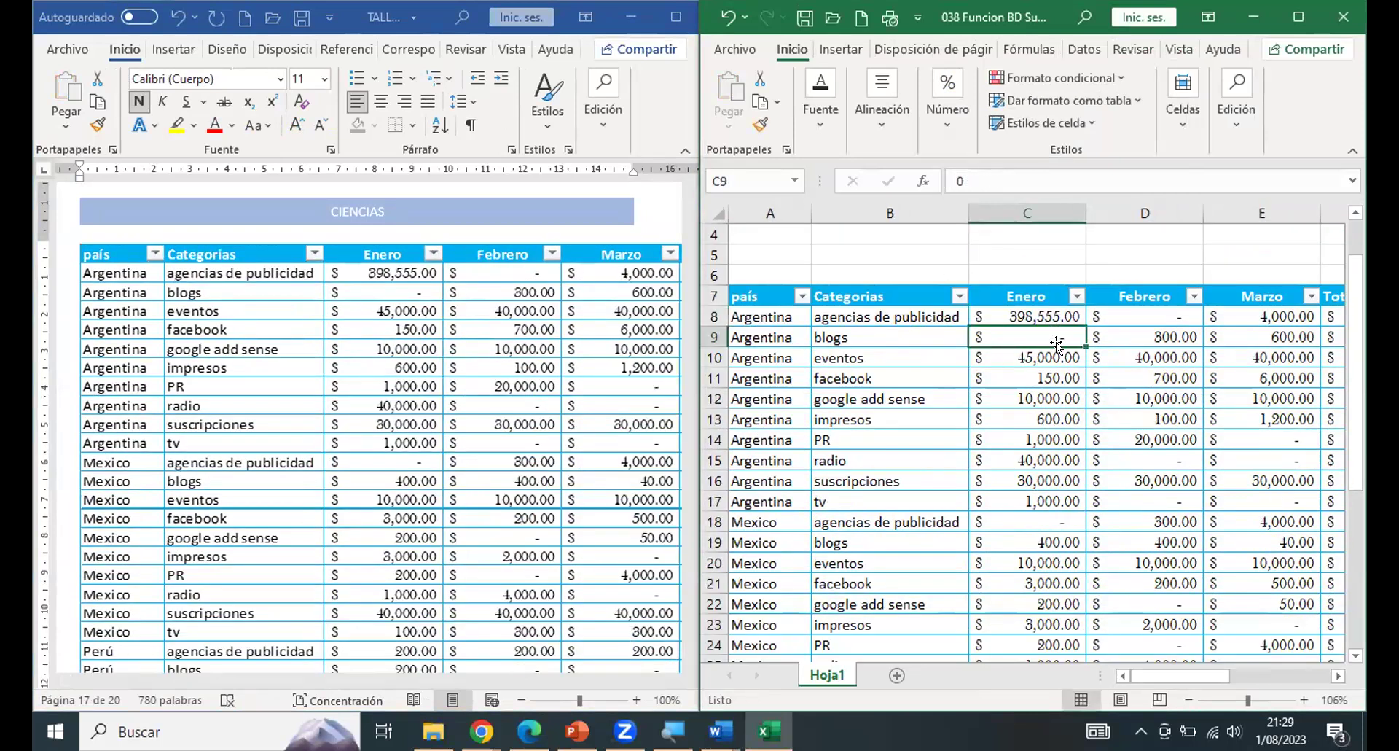
Fill the Enero amount cell C8 with yellow.
{"action": "left_click", "coordinate": [1047, 311]}
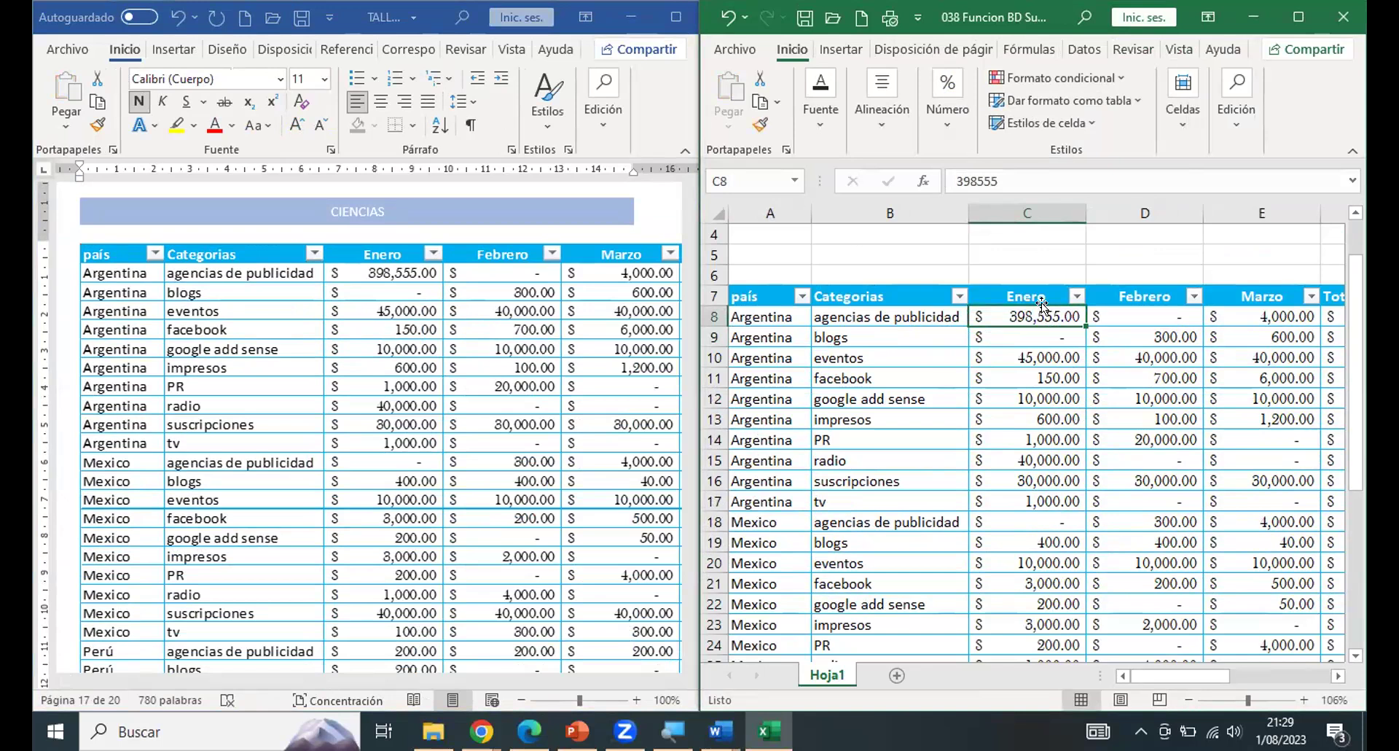
{"action": "left_click", "coordinate": [814, 125]}
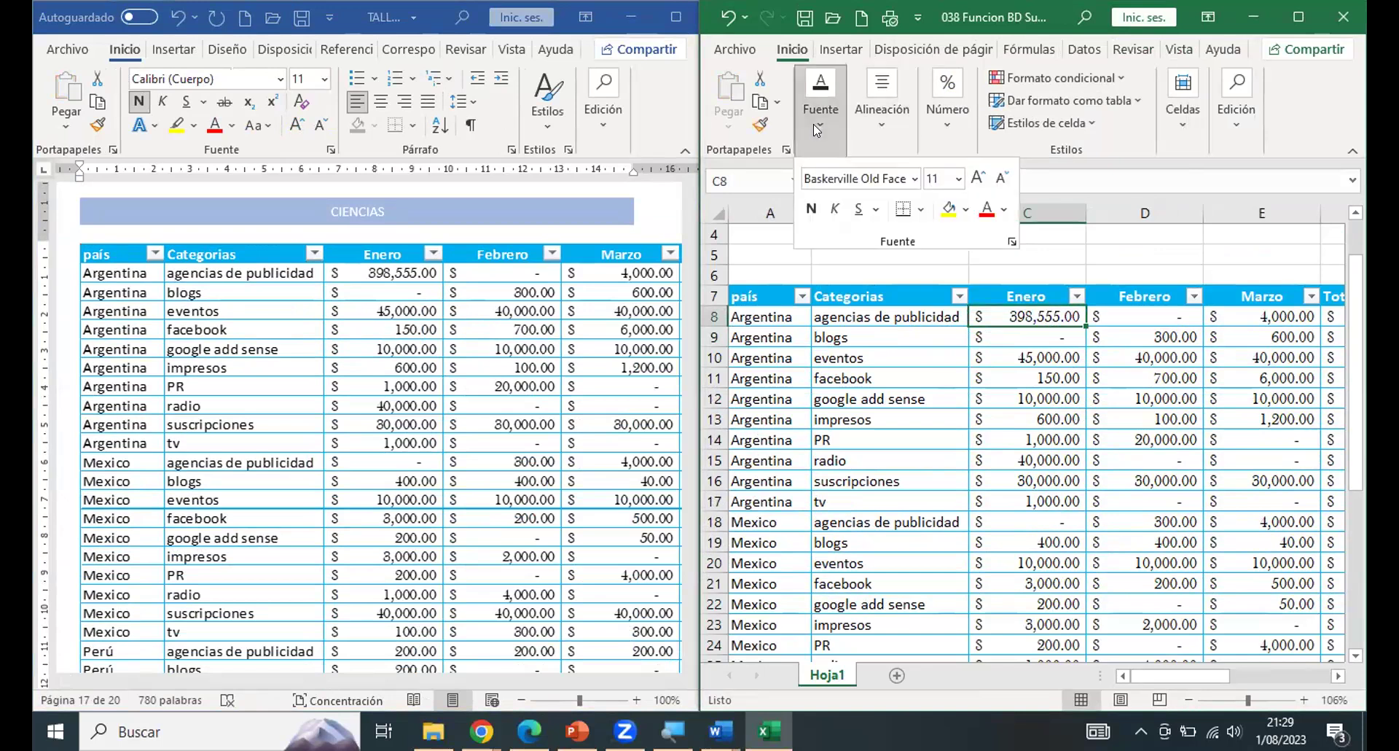
{"action": "left_click", "coordinate": [946, 210]}
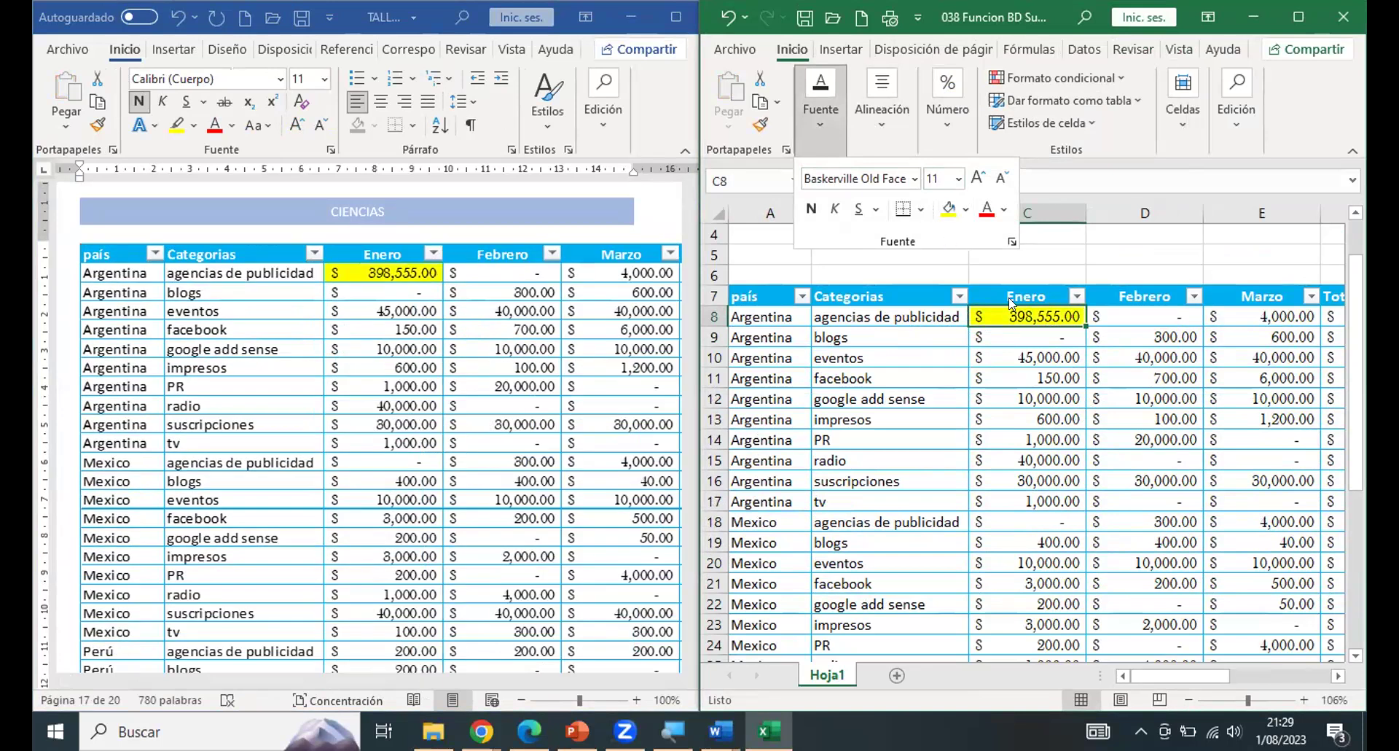
{"action": "left_click", "coordinate": [1027, 318]}
{"action": "left_click", "coordinate": [1097, 324]}
{"action": "left_click", "coordinate": [1068, 319]}
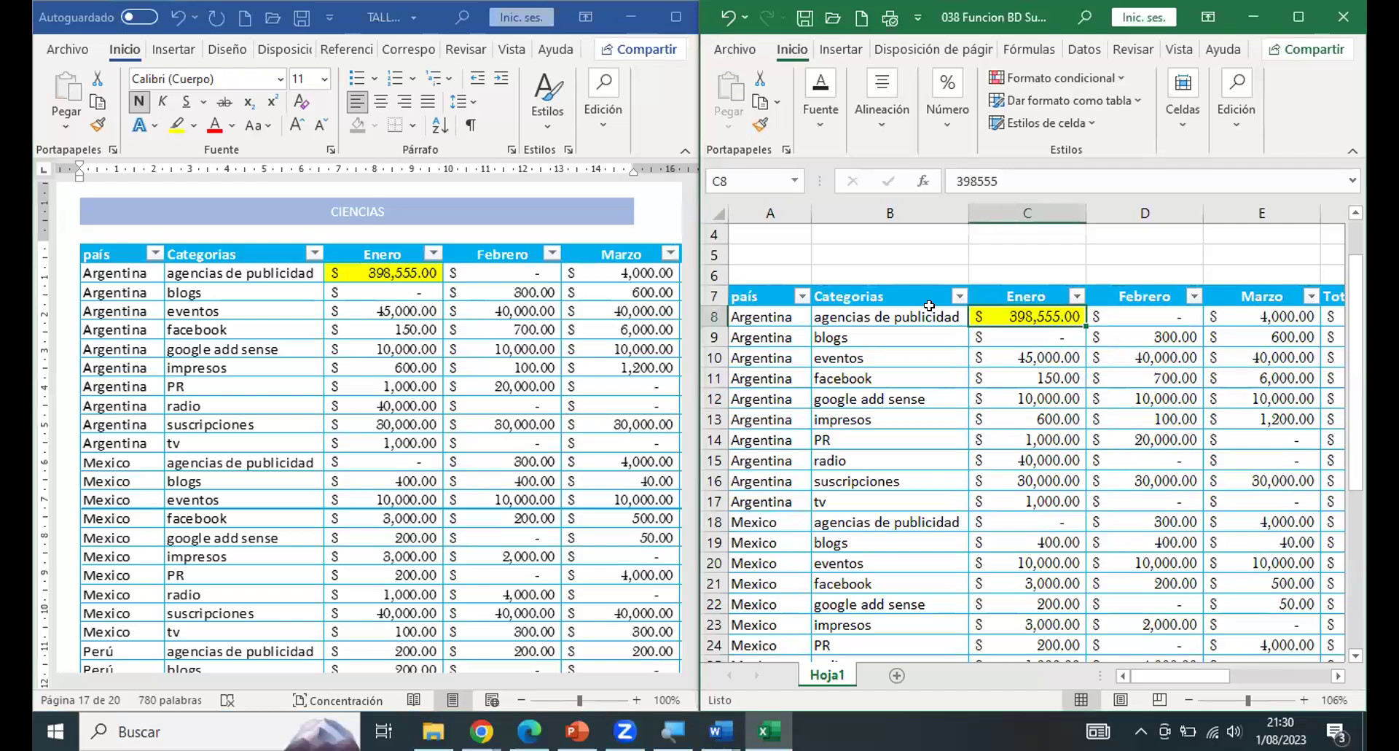
Fill Argentina's agencias de publicidad category cell B8 with dark green.
{"action": "left_click", "coordinate": [859, 313]}
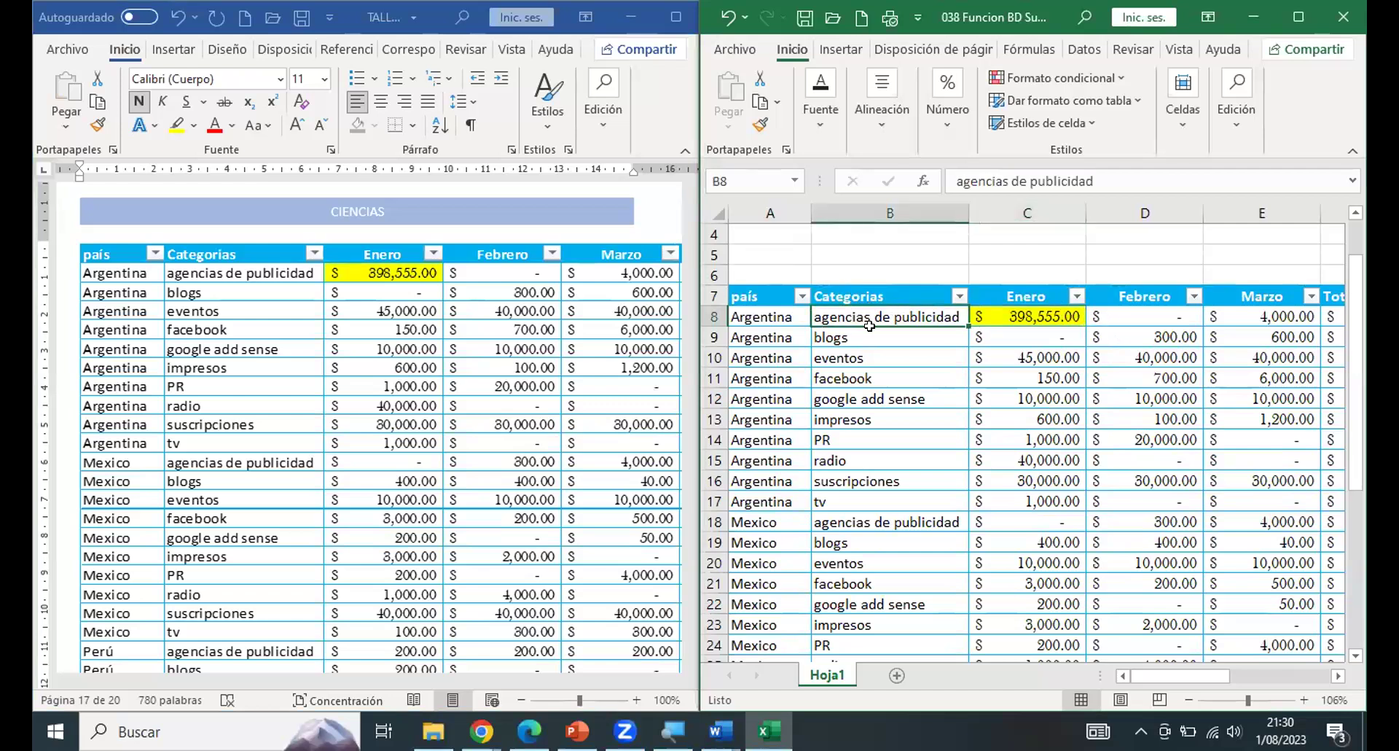
{"action": "left_click", "coordinate": [816, 124]}
{"action": "left_click", "coordinate": [966, 210]}
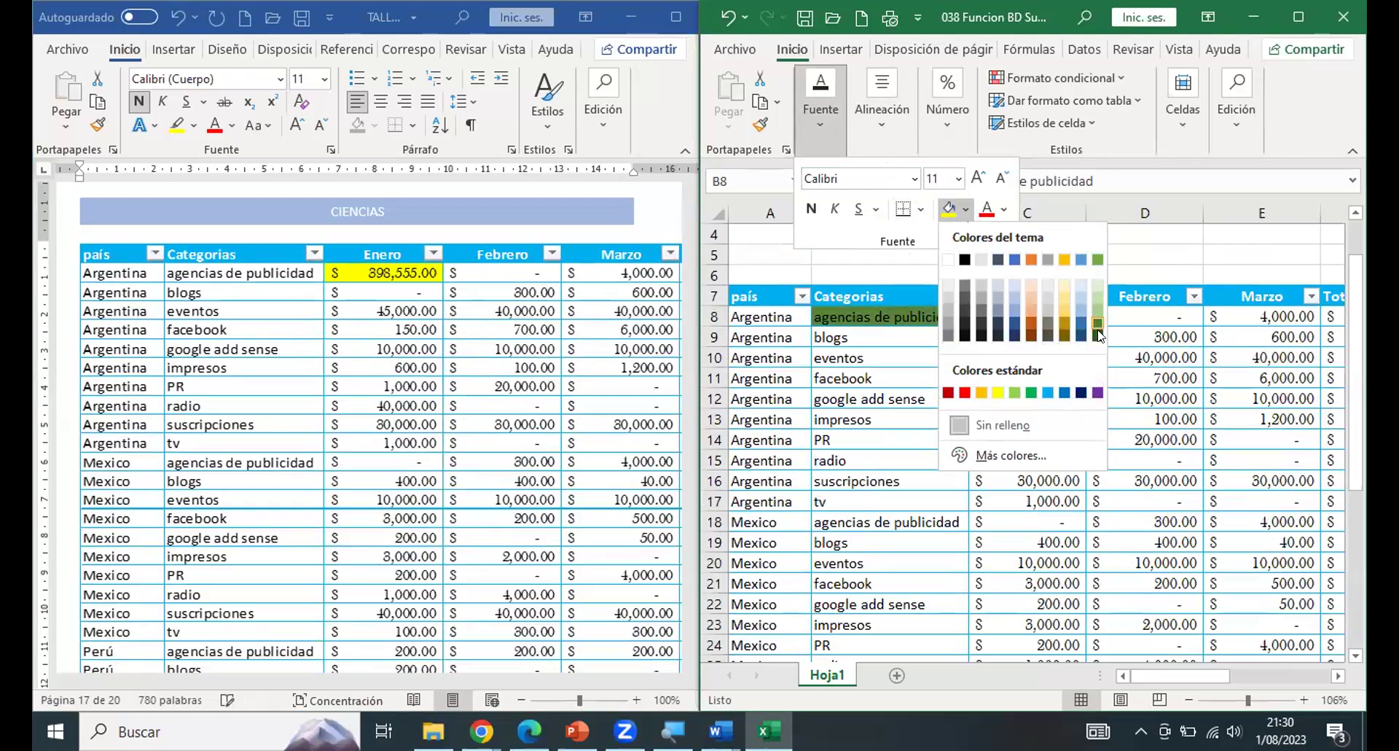
{"action": "left_click", "coordinate": [1095, 326]}
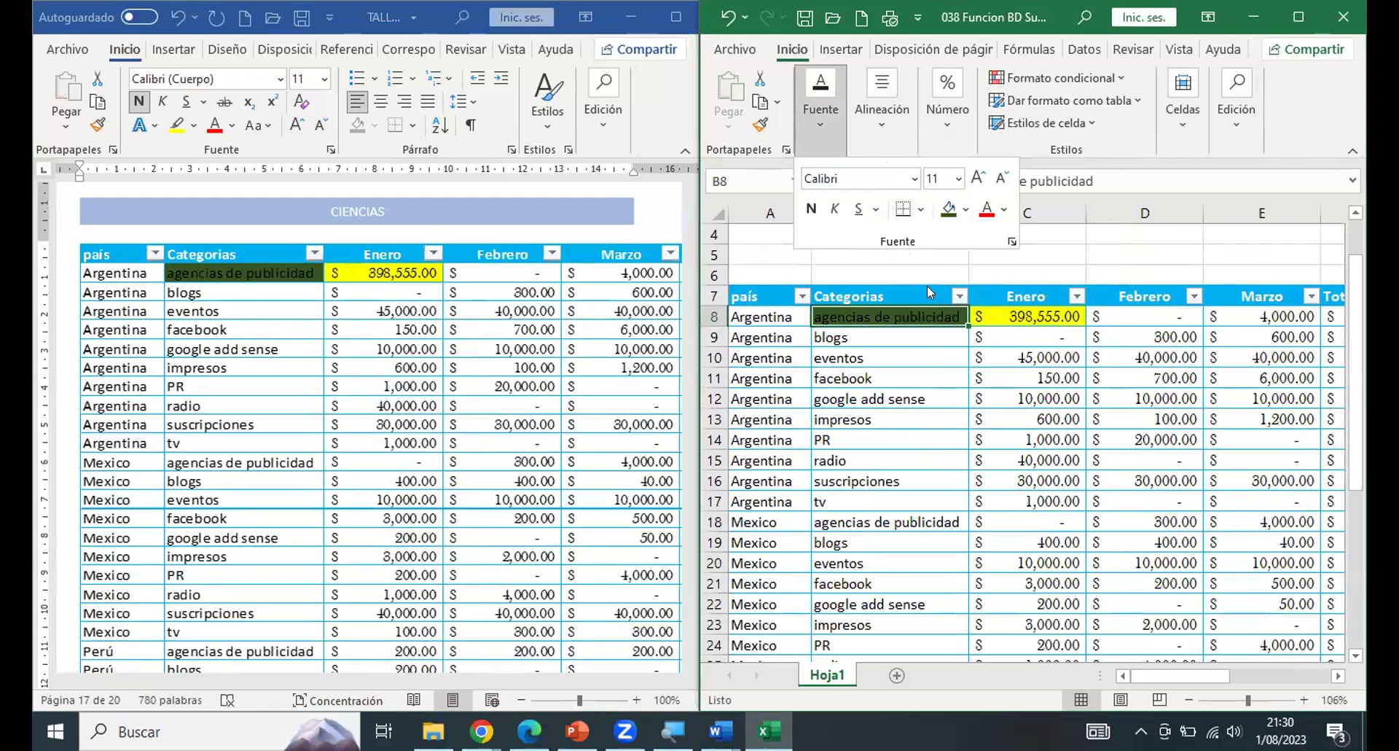
{"action": "left_click", "coordinate": [896, 337]}
{"action": "left_click", "coordinate": [921, 337]}
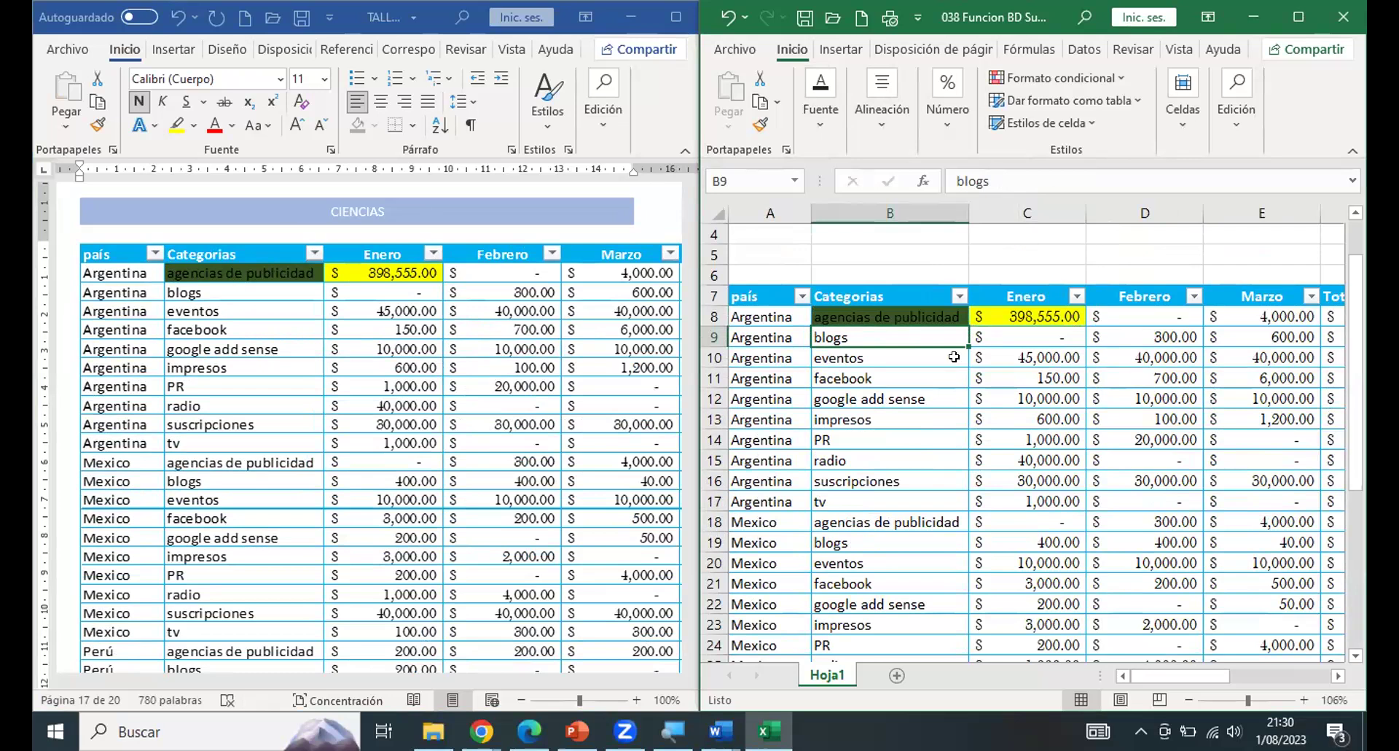
Set Argentina's Febrero amount for blogs, cell D9, to 3900 and check the linked table in Word.
{"action": "left_click", "coordinate": [1166, 339]}
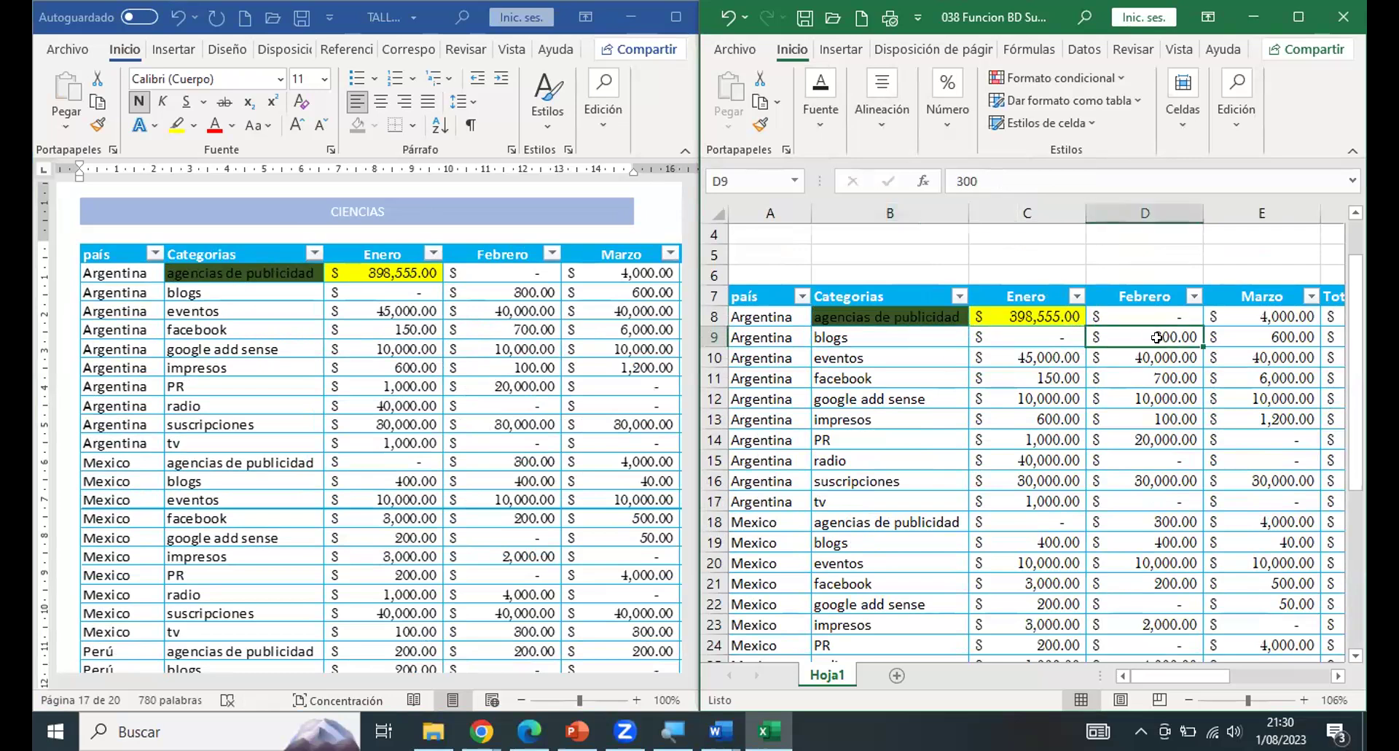
{"action": "double_click", "coordinate": [1158, 337]}
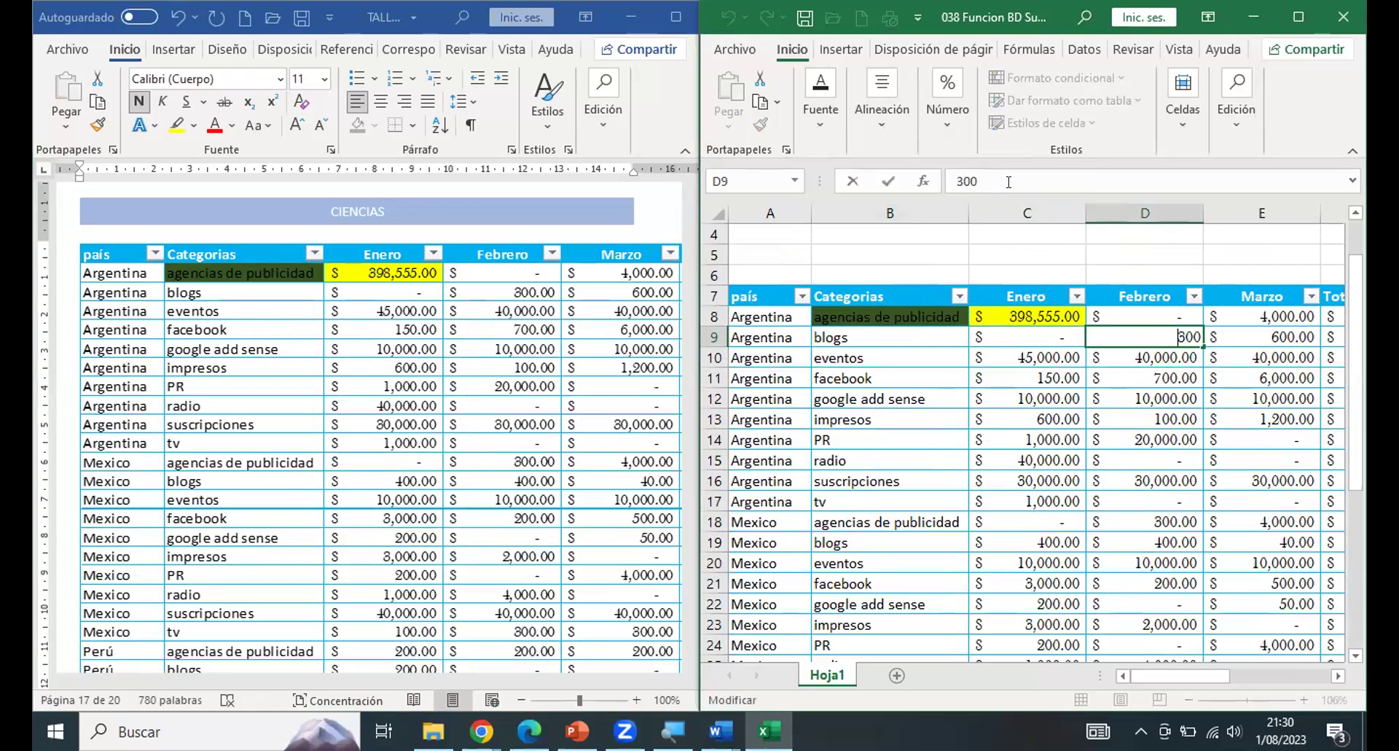
{"action": "key", "text": "Delete"}
{"action": "type", "text": "39"}
{"action": "left_click", "coordinate": [886, 182]}
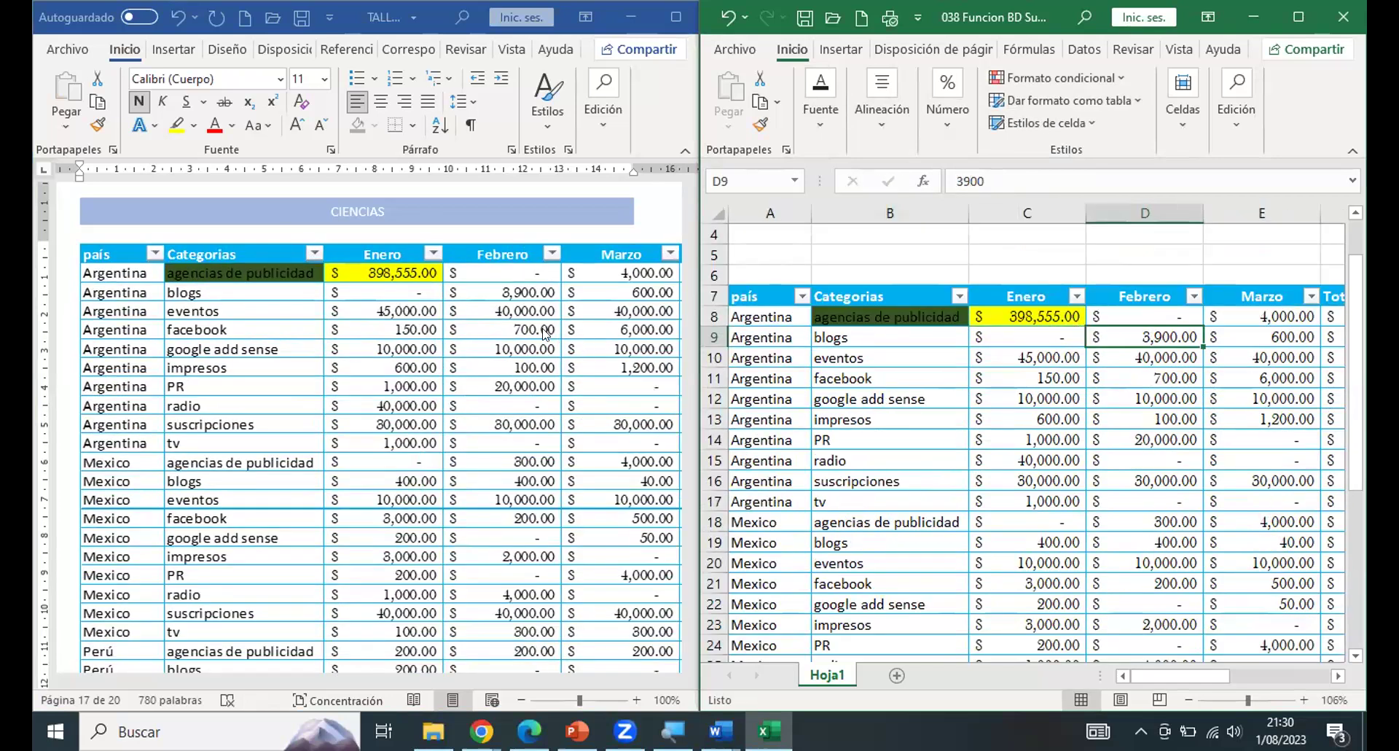
{"action": "left_click", "coordinate": [520, 294]}
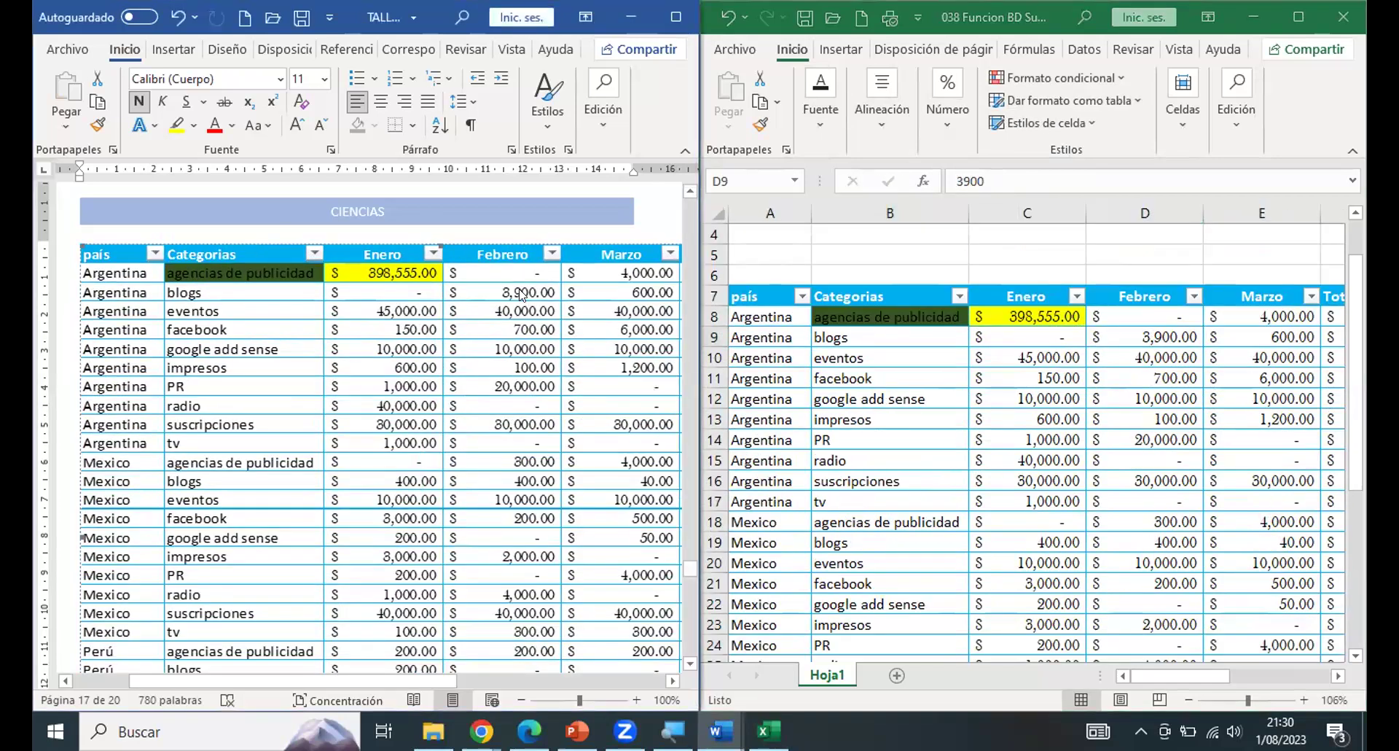
Apply all borders to Argentina's Febrero blogs amount, cell D9, in the Excel workbook.
{"action": "left_click", "coordinate": [1147, 337]}
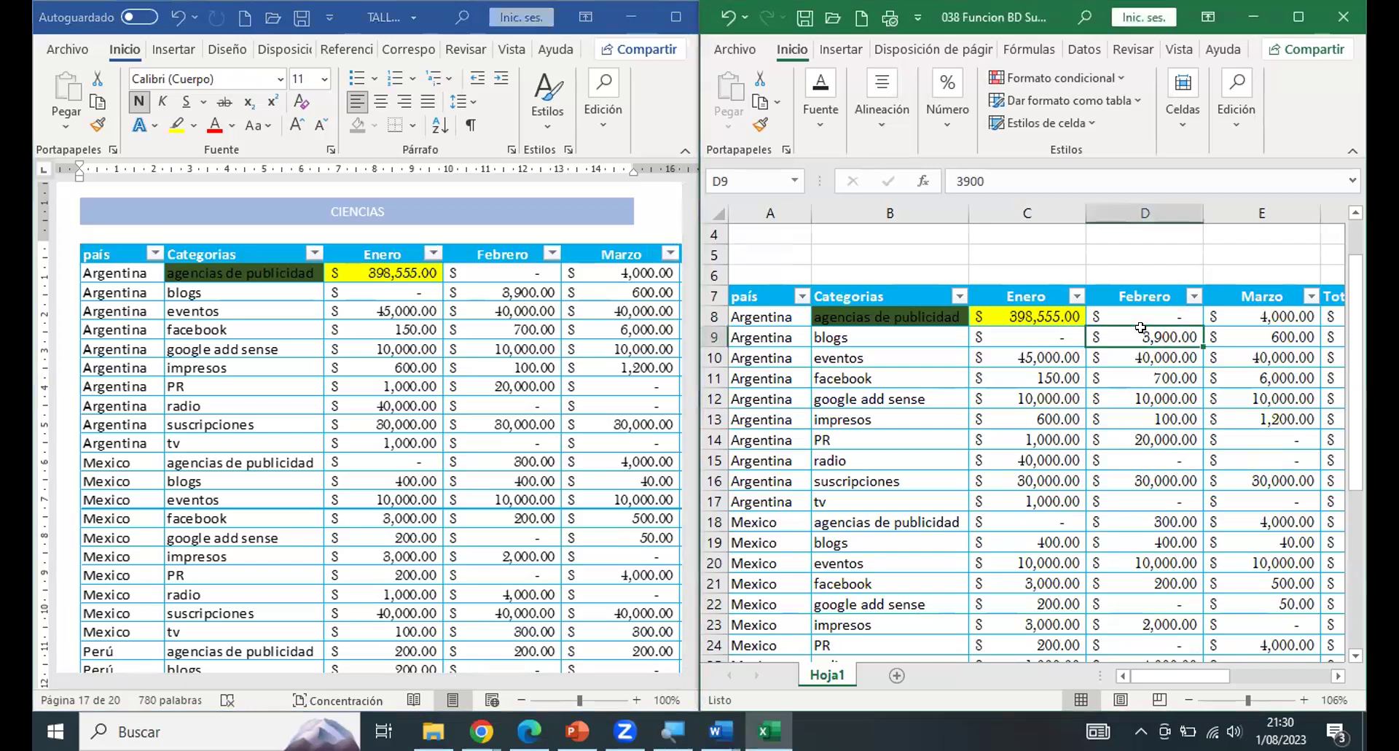
{"action": "left_click", "coordinate": [823, 129]}
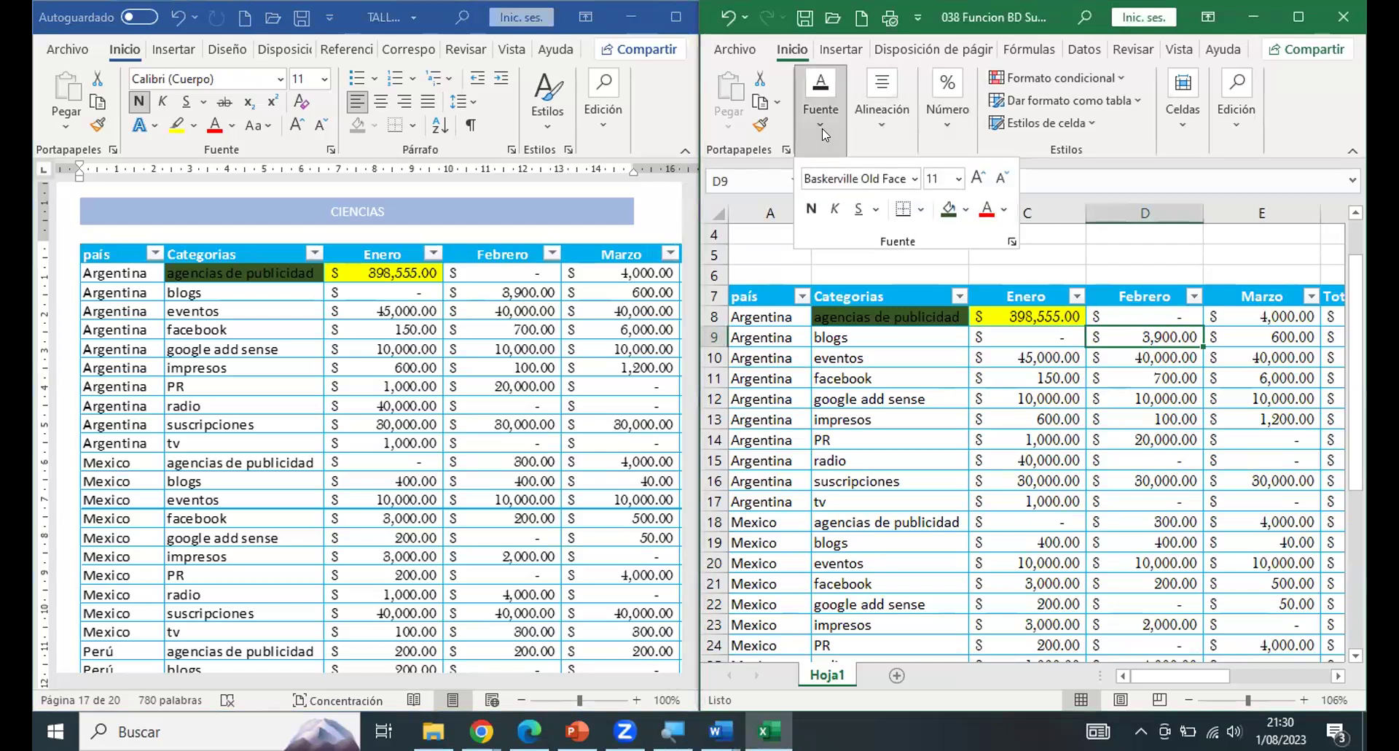
{"action": "left_click", "coordinate": [920, 210]}
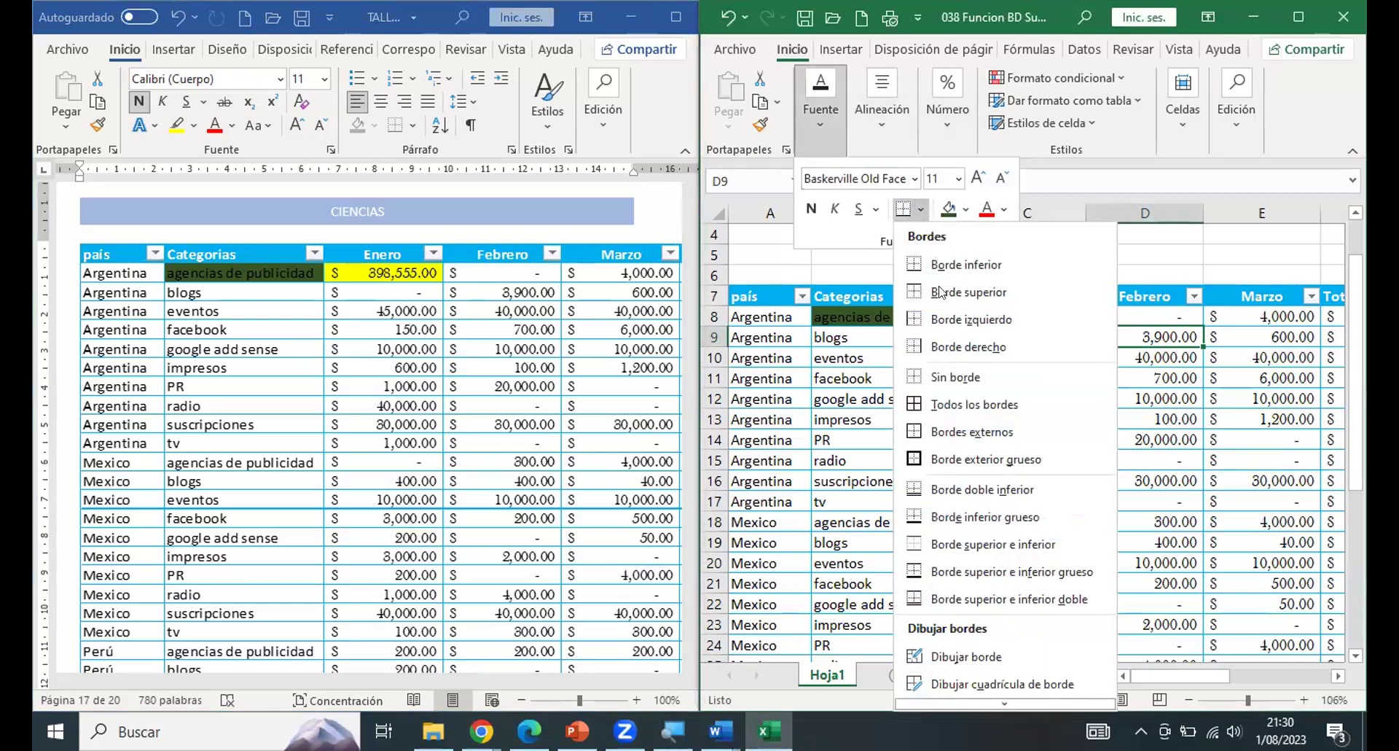
{"action": "left_click", "coordinate": [937, 400]}
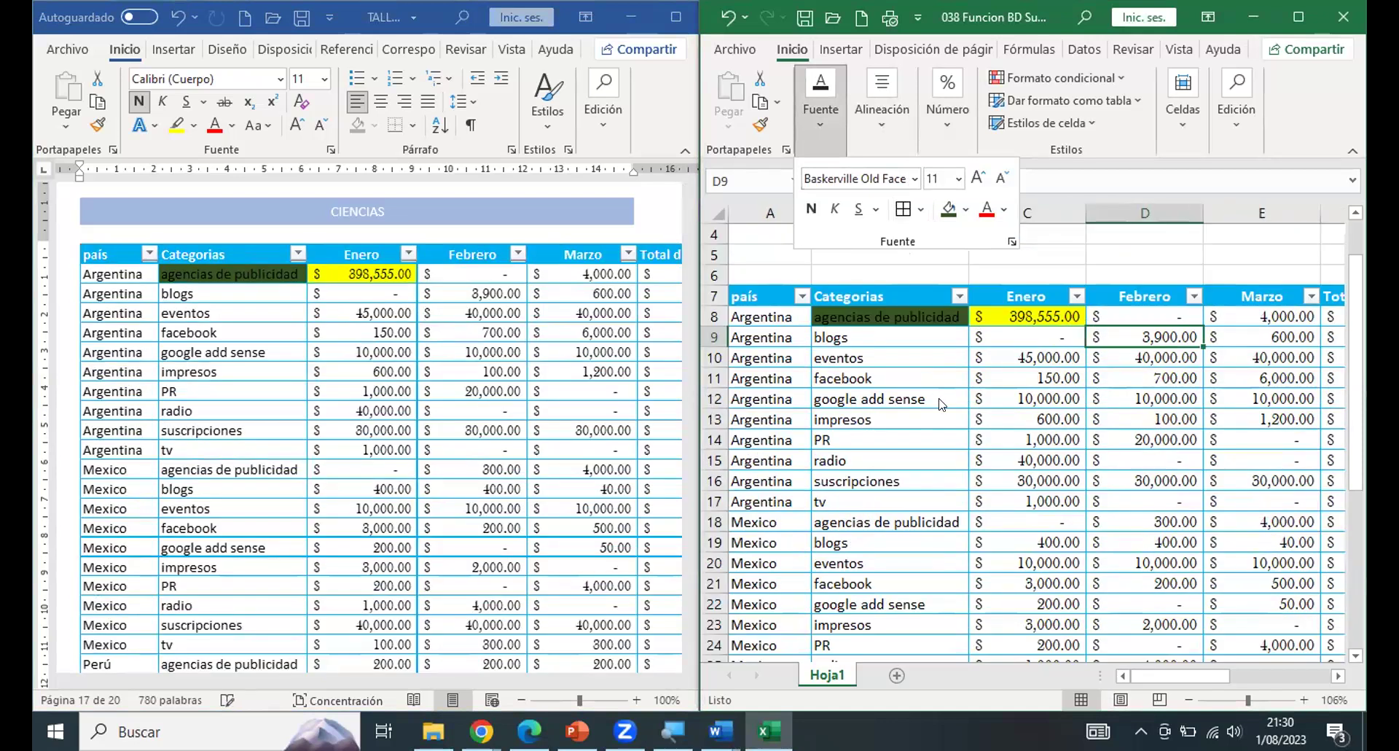
{"action": "left_click", "coordinate": [1123, 355]}
{"action": "left_click", "coordinate": [1133, 356]}
Change the font colour of the Febrero blogs amount in cell D9 to red.
{"action": "left_click", "coordinate": [1126, 336]}
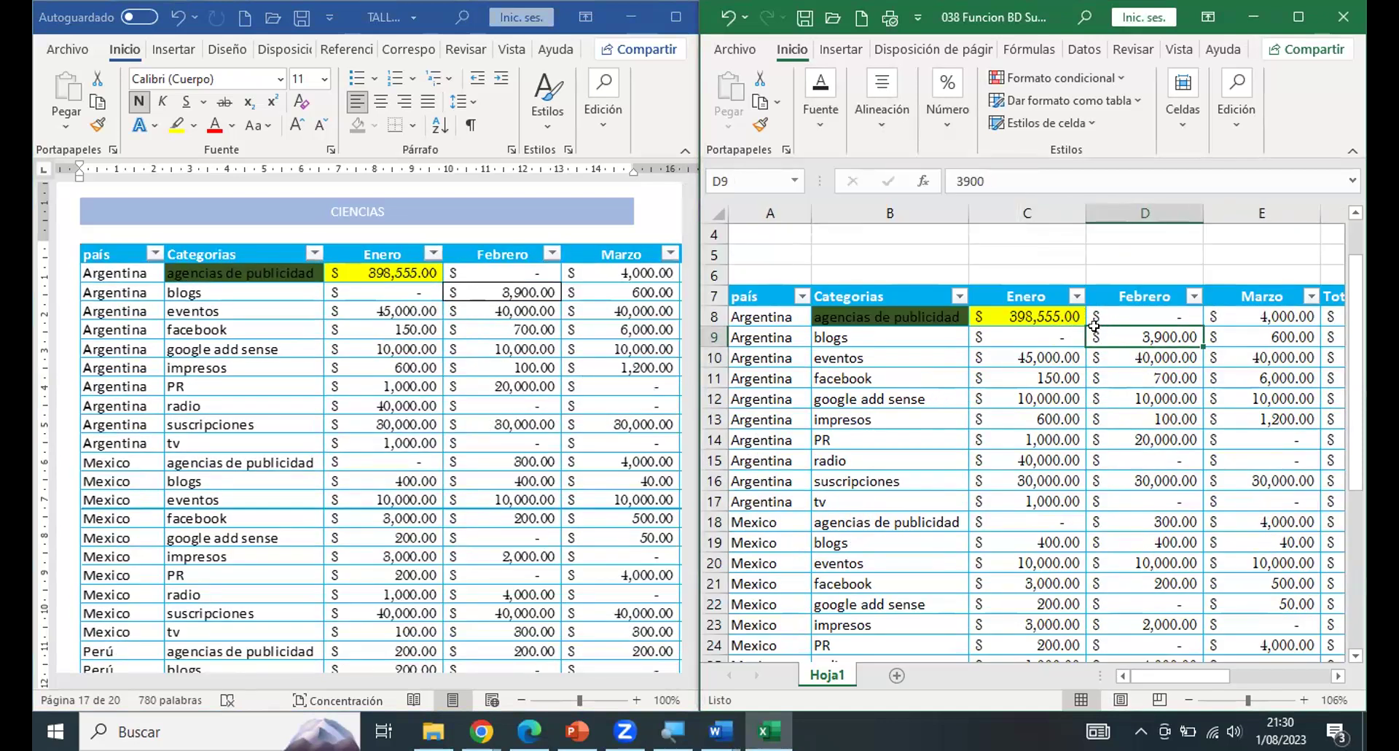
{"action": "left_click", "coordinate": [820, 126]}
{"action": "left_click", "coordinate": [1005, 210]}
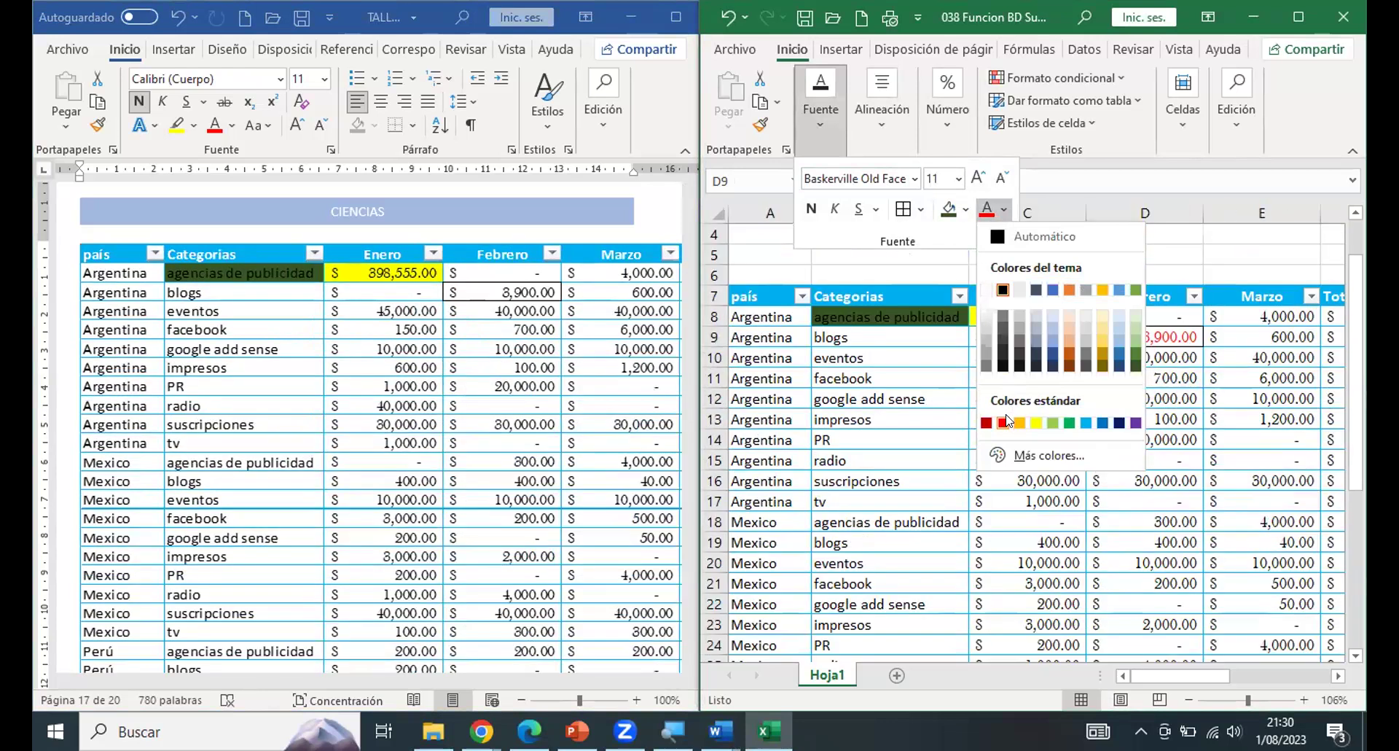
{"action": "left_click", "coordinate": [1004, 422]}
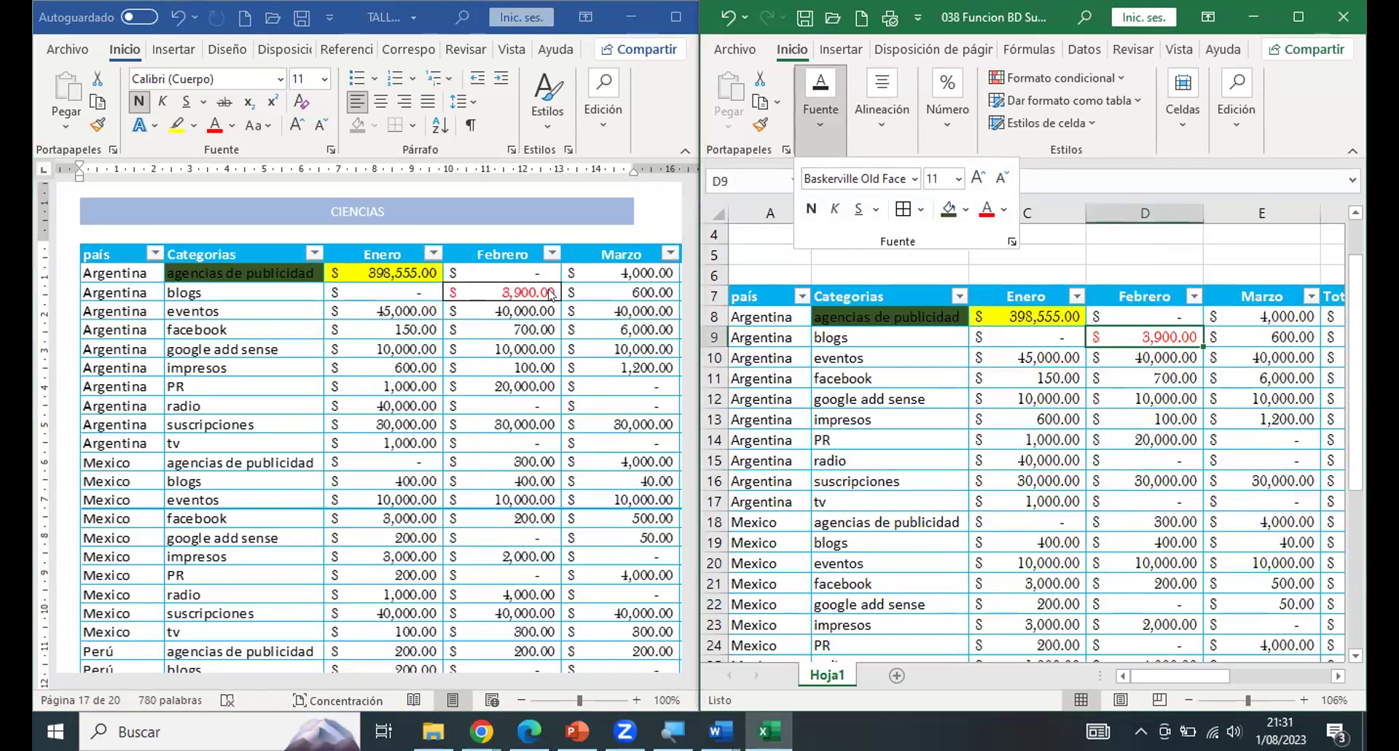
{"action": "left_click", "coordinate": [543, 292]}
Examine the total income formulas in cells F9 and F8 and the matching totals column of the linked Word table.
{"action": "left_click", "coordinate": [1086, 680]}
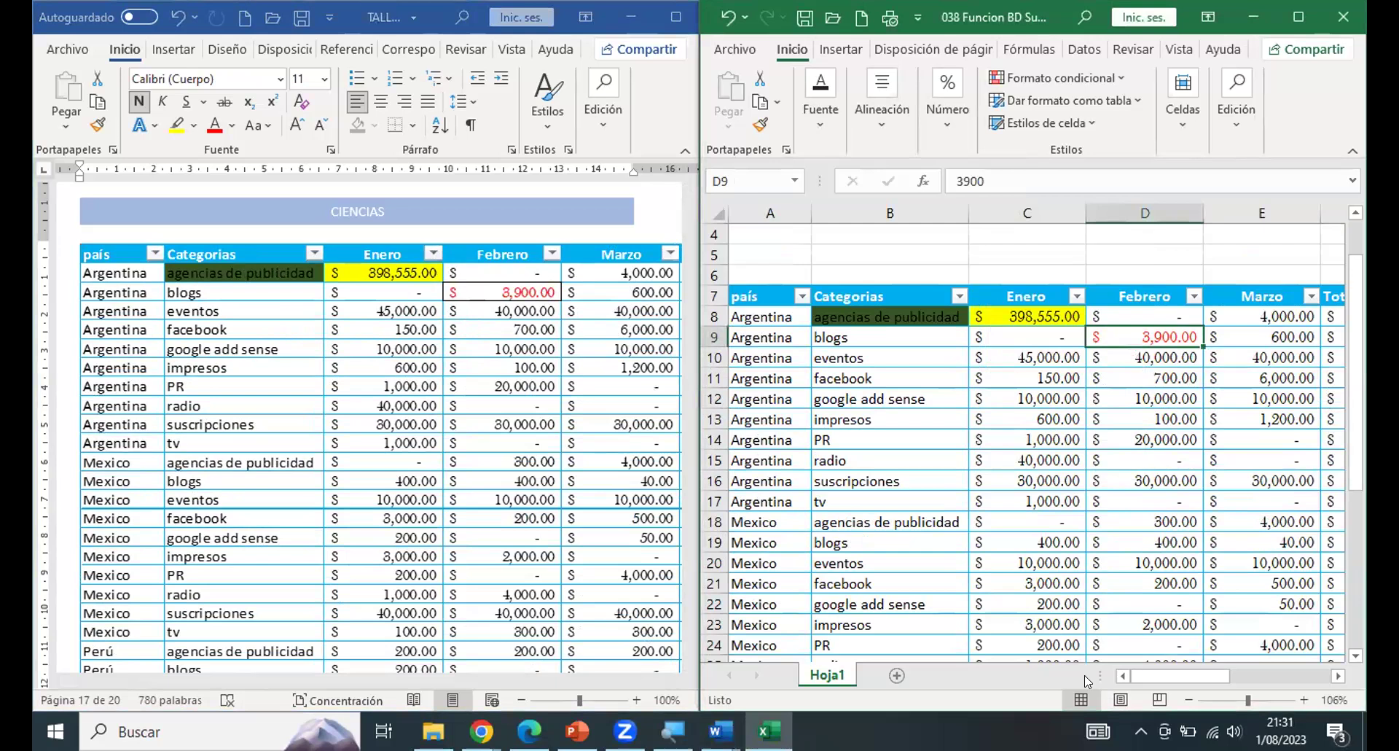
{"action": "left_click_drag", "start_coordinate": [1149, 679], "coordinate": [1190, 679]}
{"action": "left_click", "coordinate": [1110, 333]}
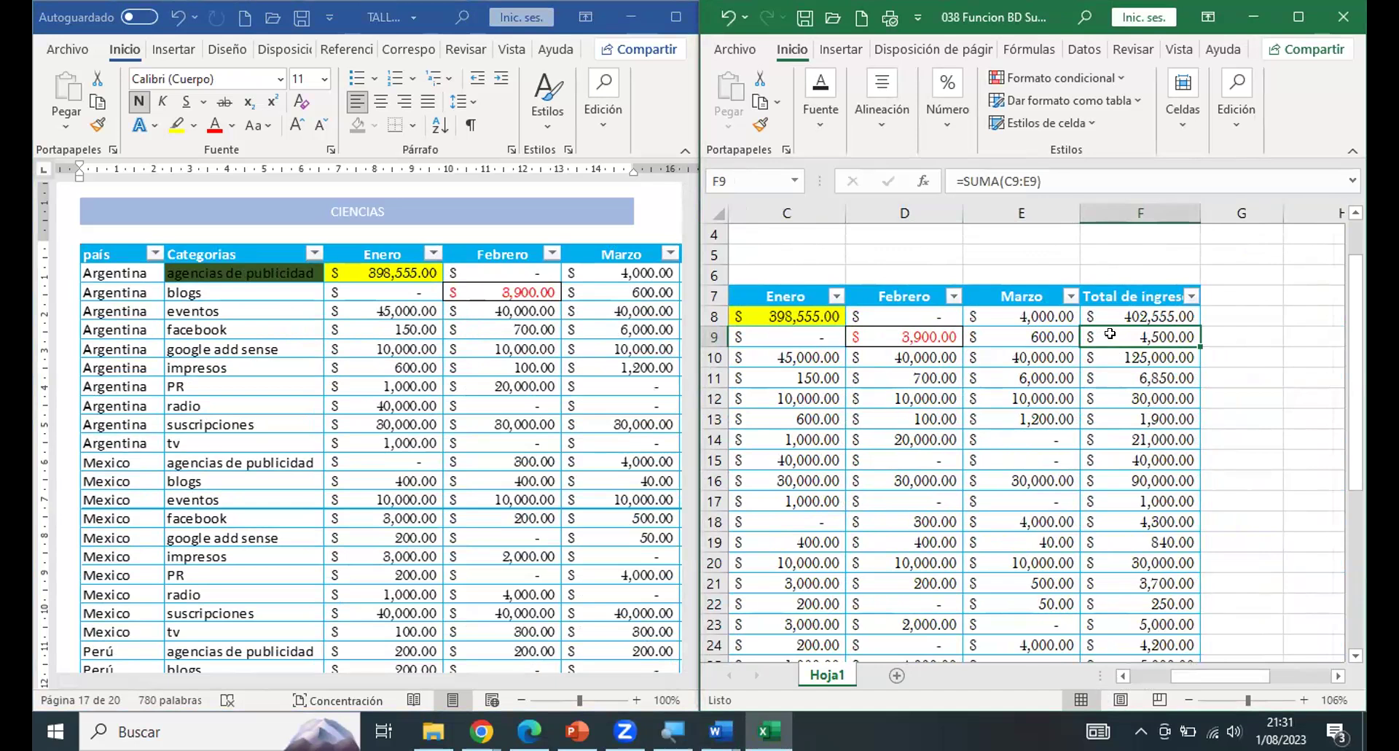
{"action": "left_click", "coordinate": [1146, 307]}
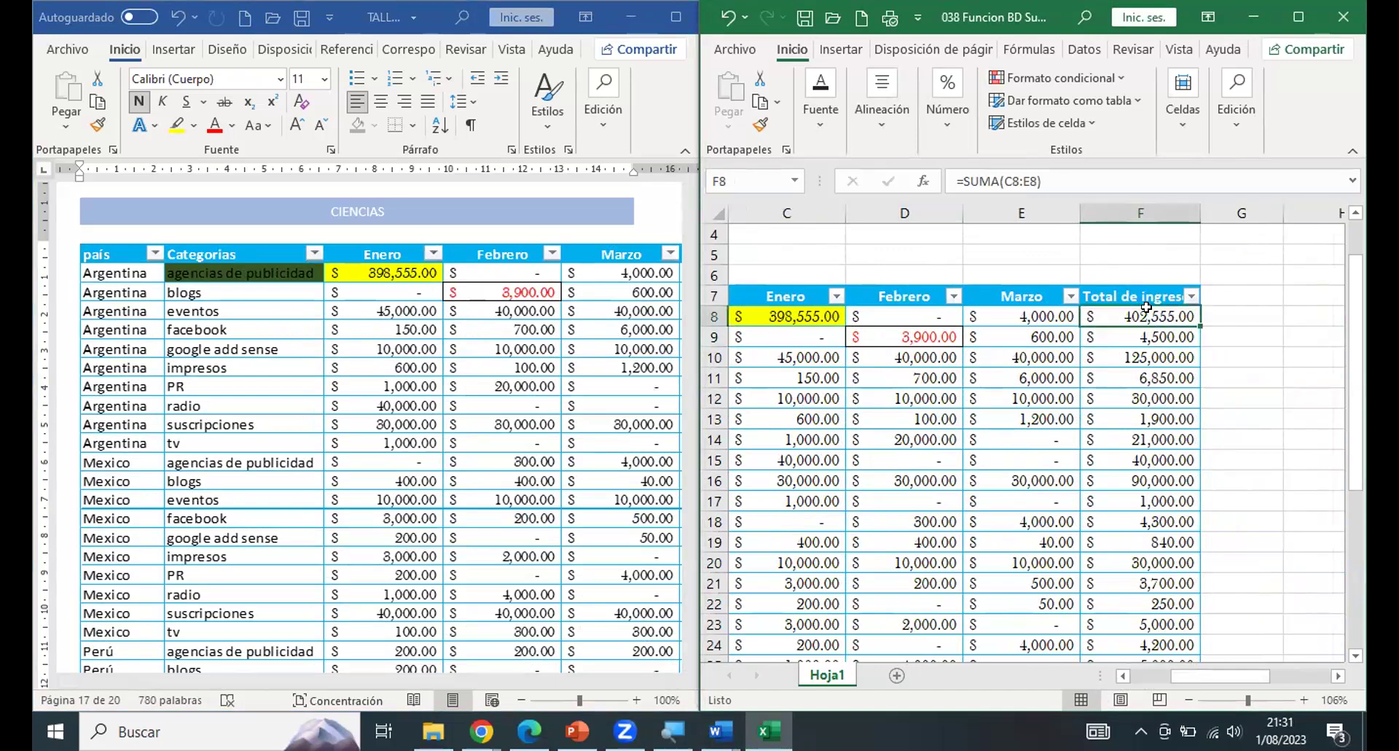
{"action": "left_click", "coordinate": [1013, 182]}
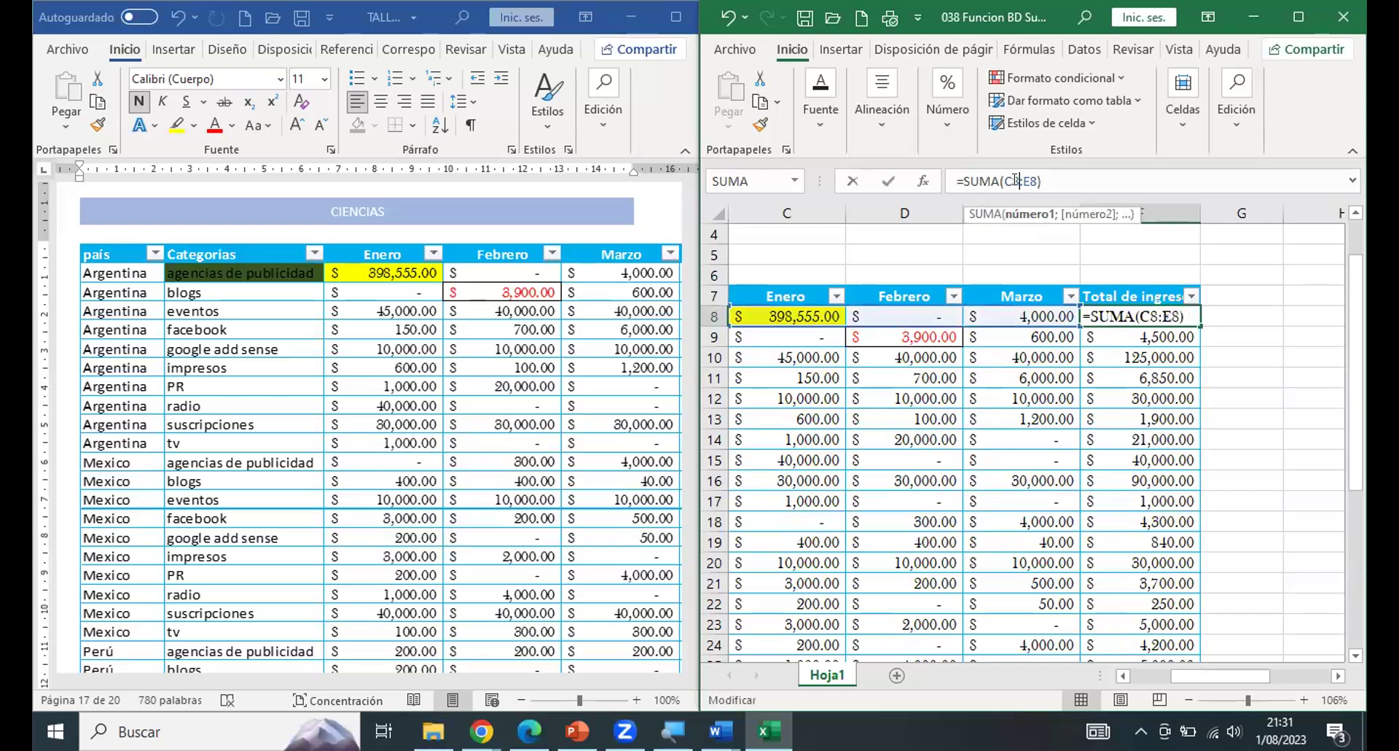
{"action": "left_click", "coordinate": [888, 182]}
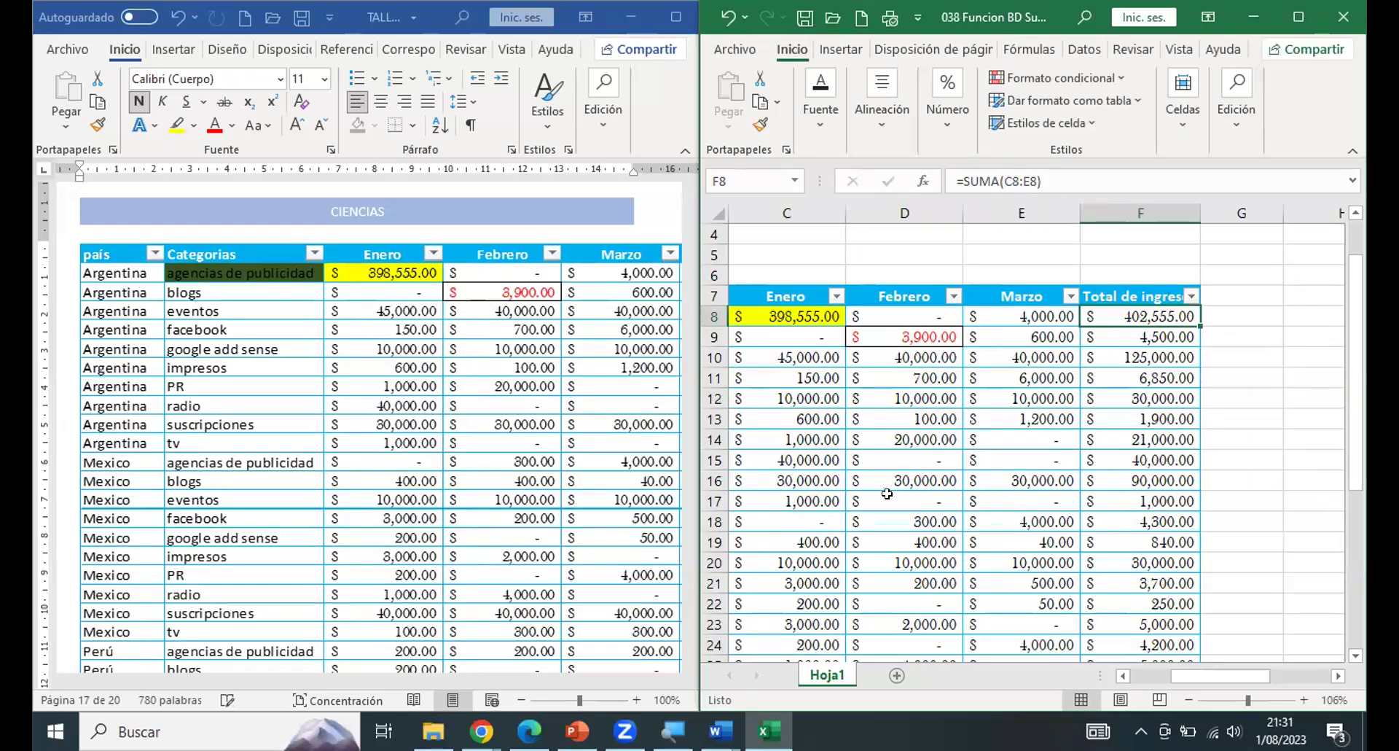
{"action": "left_click", "coordinate": [386, 683]}
{"action": "left_click_drag", "start_coordinate": [393, 684], "coordinate": [482, 685]}
Fill Argentina's agencias de publicidad total income cell F8 in the Excel workbook with dark green.
{"action": "left_click", "coordinate": [1140, 316]}
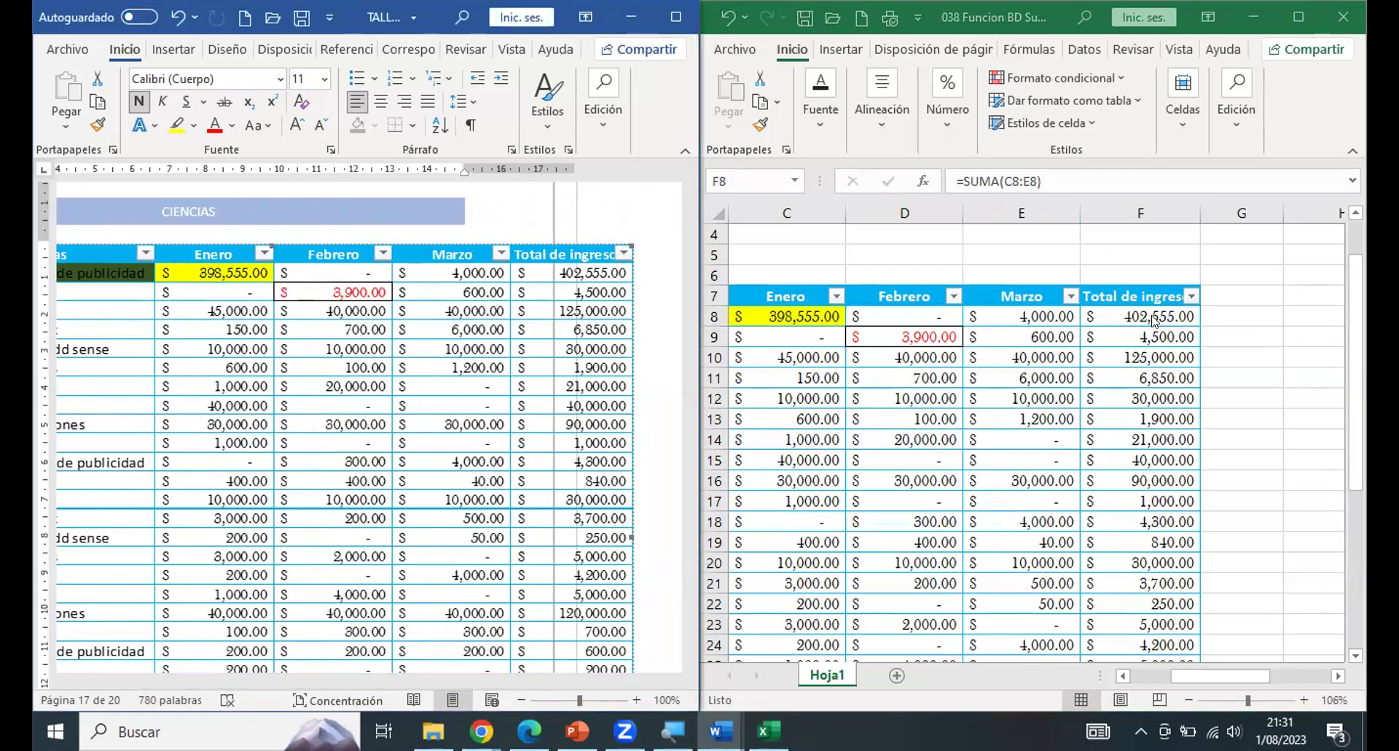
{"action": "left_click", "coordinate": [831, 116]}
{"action": "left_click", "coordinate": [948, 212]}
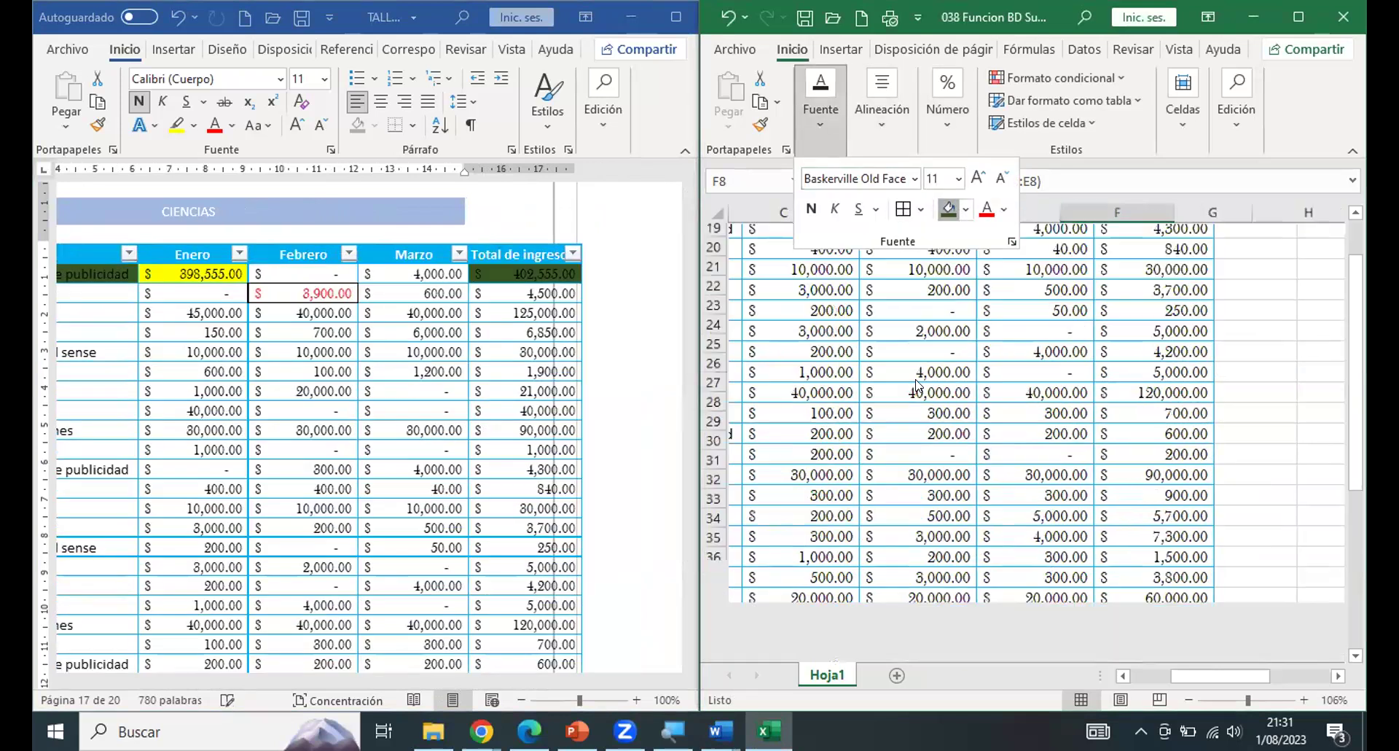
{"action": "left_click", "coordinate": [1039, 397]}
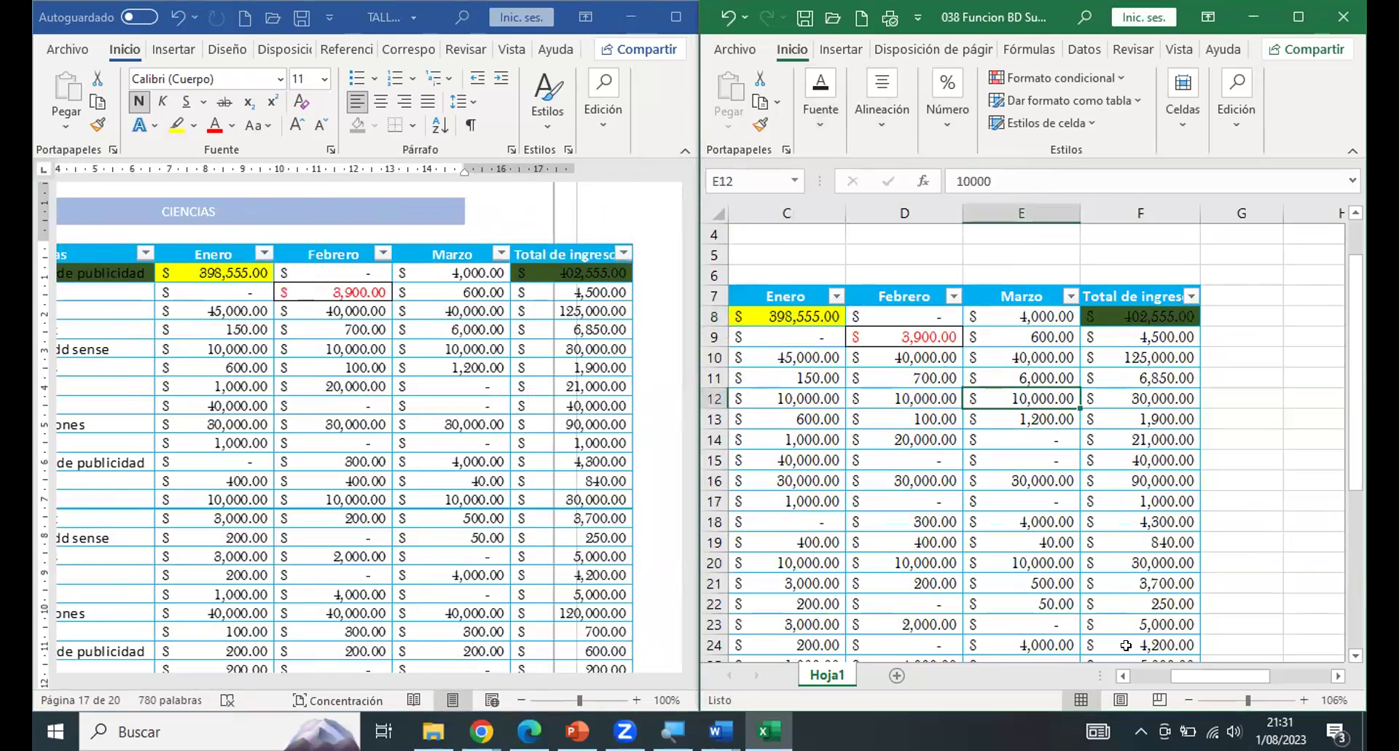
{"action": "left_click_drag", "start_coordinate": [1185, 678], "coordinate": [1147, 680]}
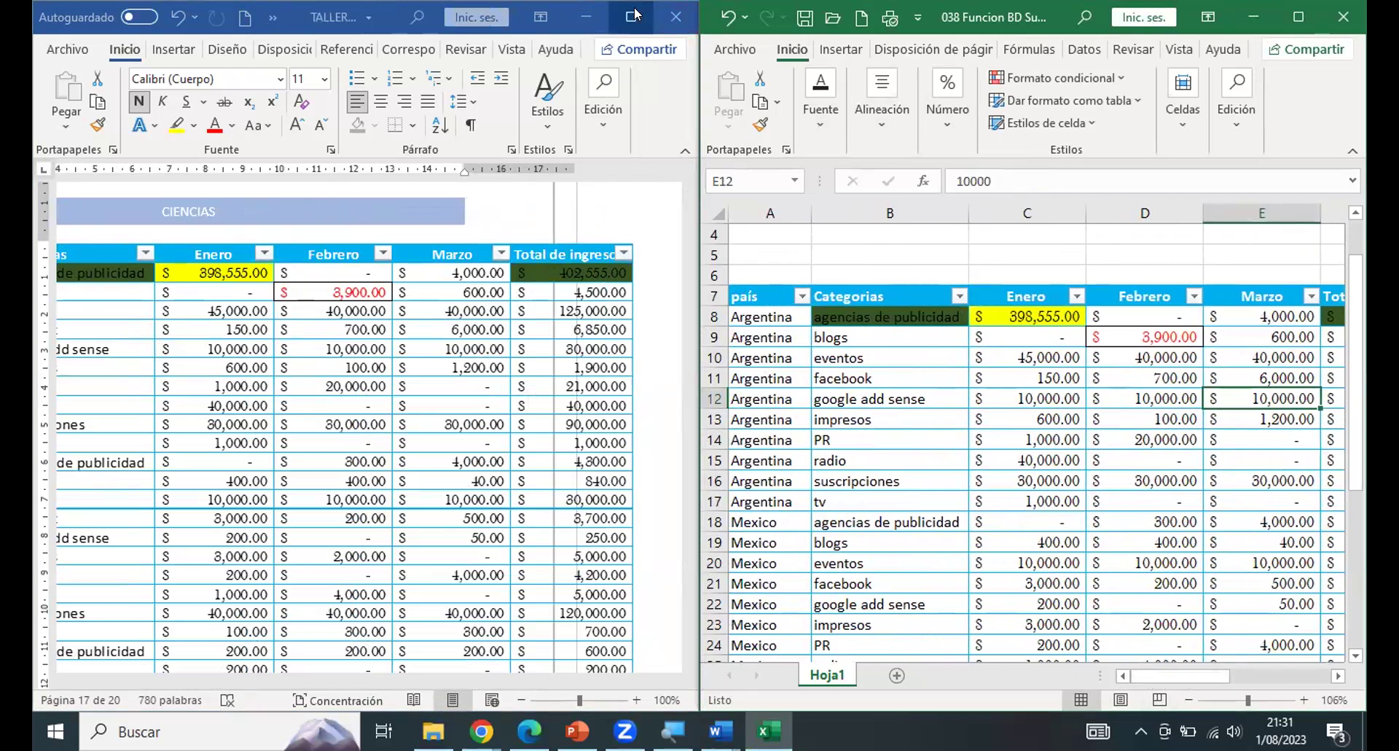
Maximize the Word document and review the linked income table from its first to its last row.
{"action": "left_click", "coordinate": [631, 16]}
{"action": "scroll", "coordinate": [697, 340], "scroll_direction": "down", "scroll_amount": 10}
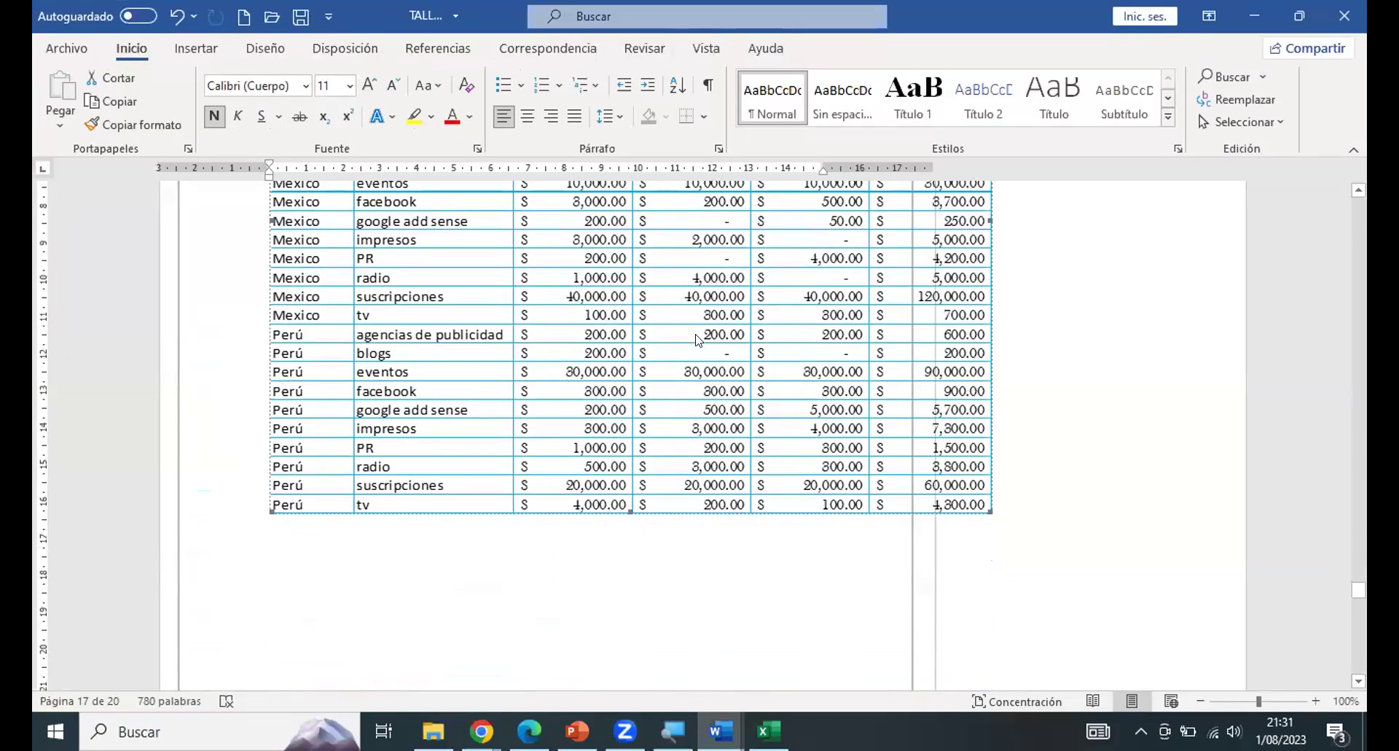
{"action": "scroll", "coordinate": [697, 340], "scroll_direction": "up", "scroll_amount": 8}
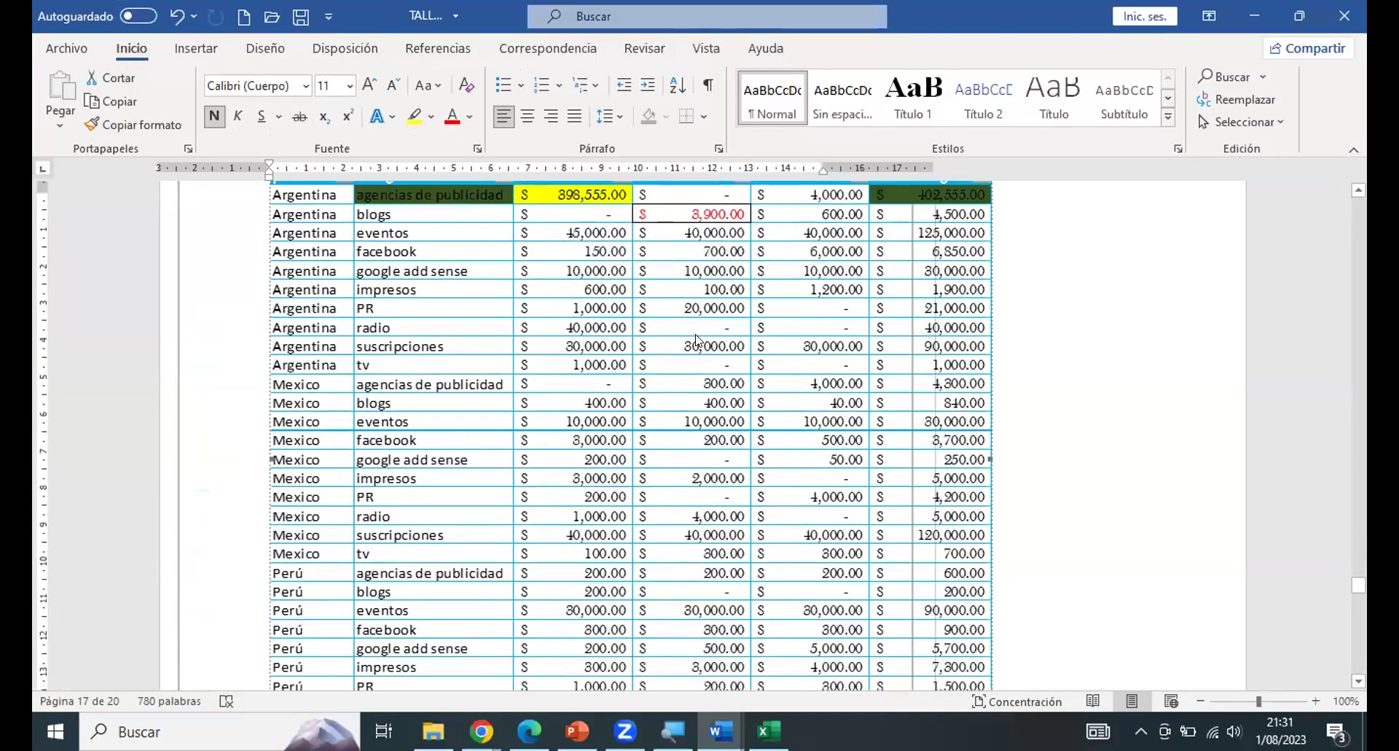
{"action": "left_click", "coordinate": [697, 340]}
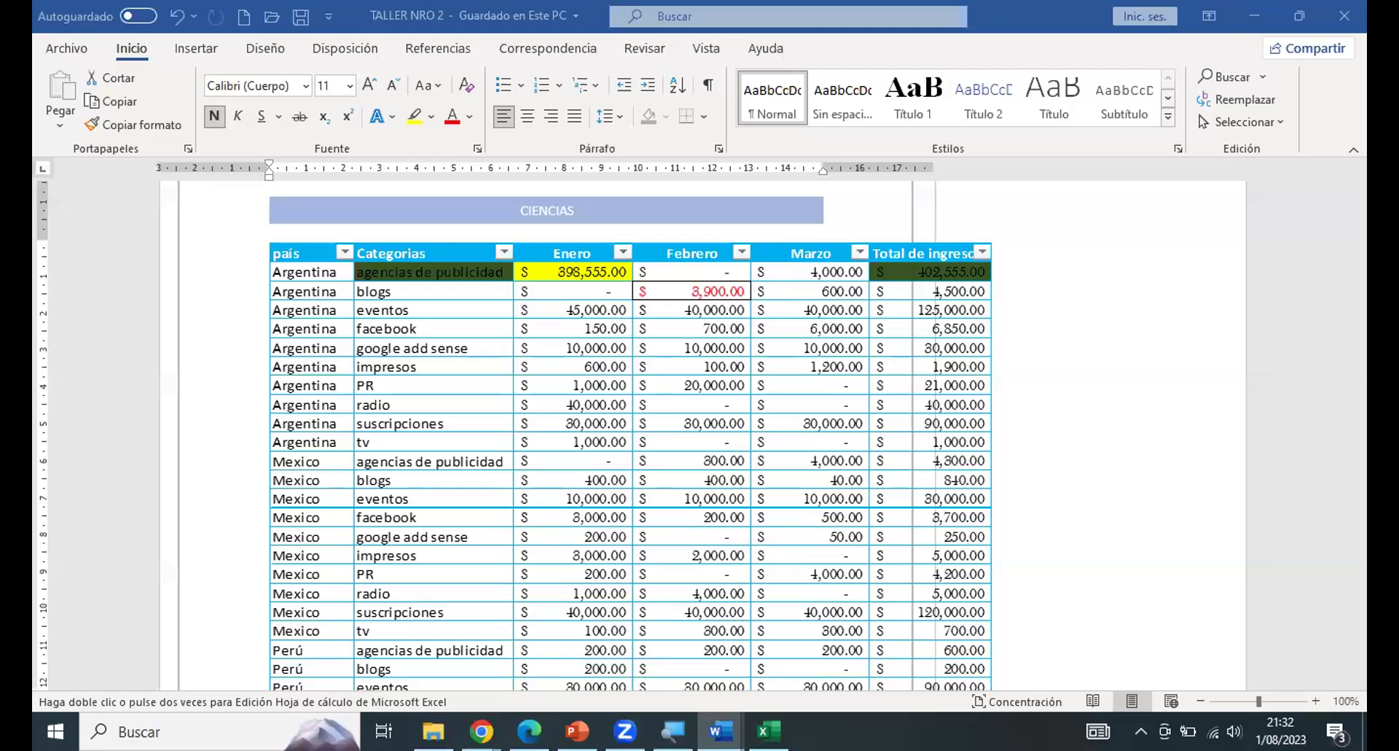
Switch to the Edge browser page about the area of the circle.
{"action": "key", "text": "alt+Tab"}
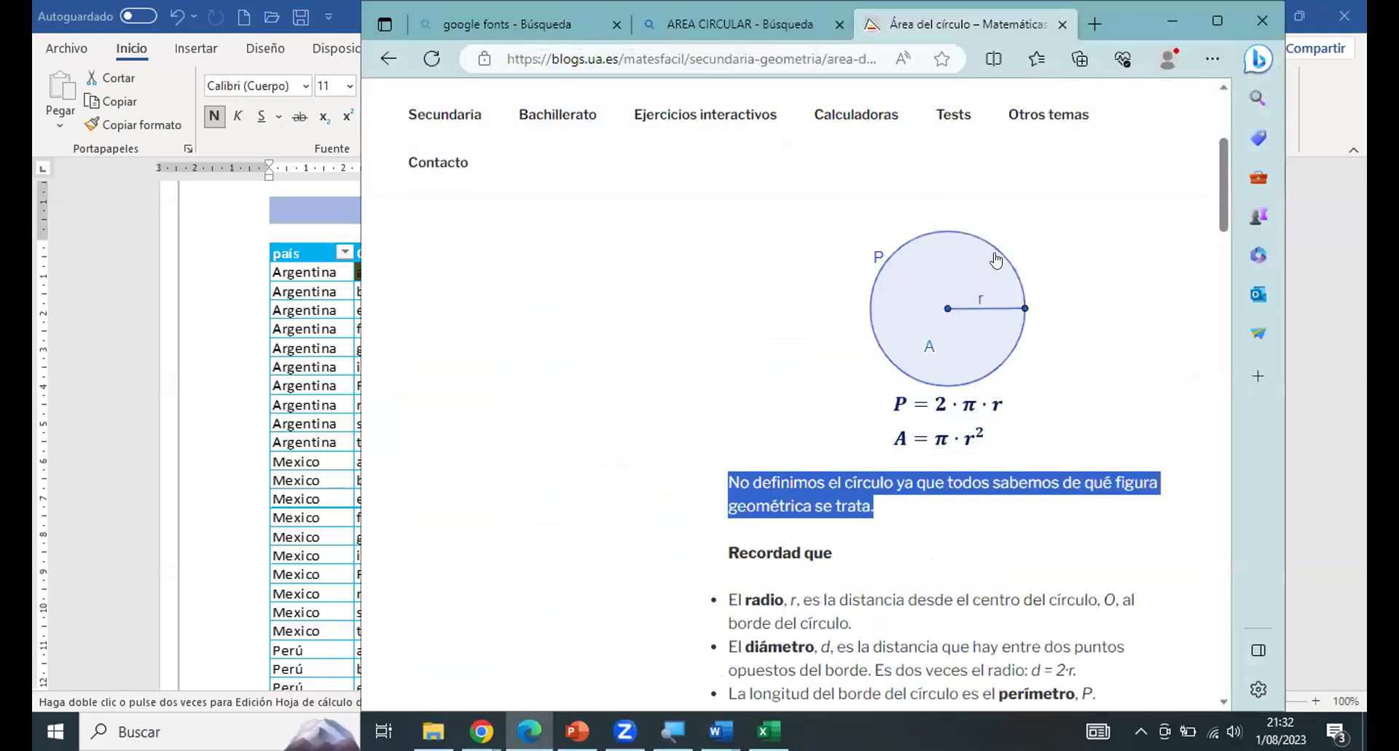